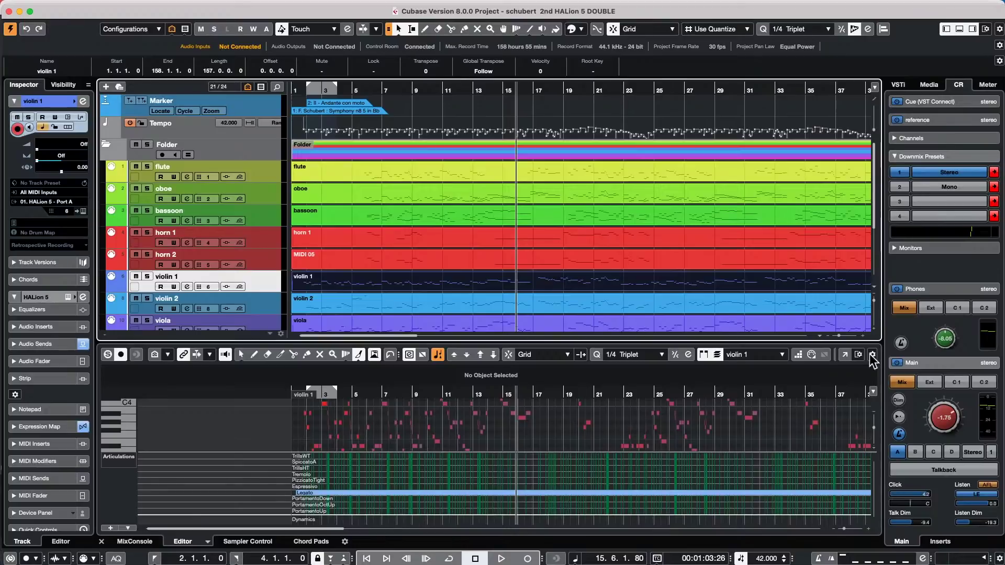
- Open the audio mixdown export, try Open in WaveLab Pro 11 as the after-export action, and return it to Do Nothing
mouse_move(837, 4)
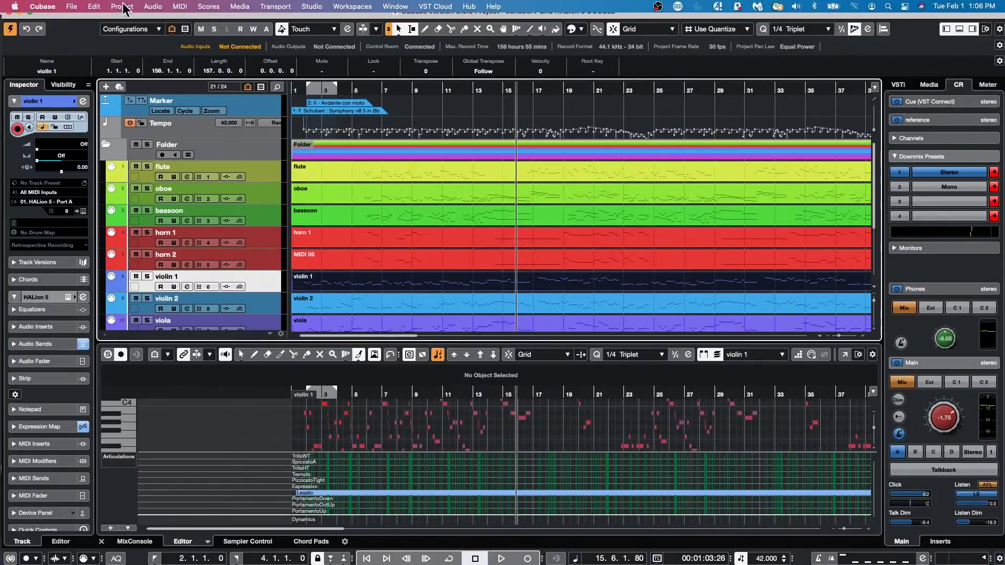
left_click(99, 7)
mouse_move(75, 10)
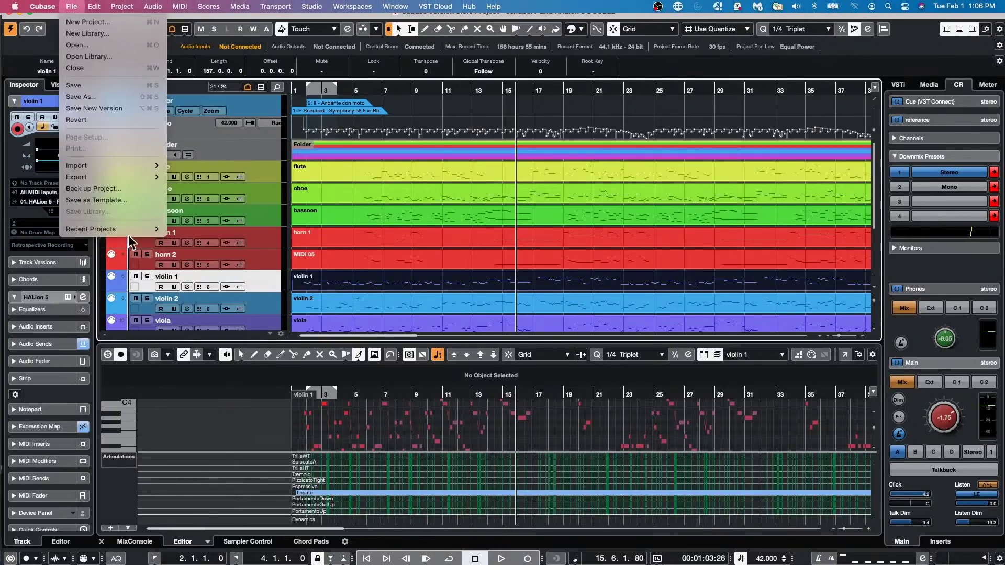
mouse_move(119, 178)
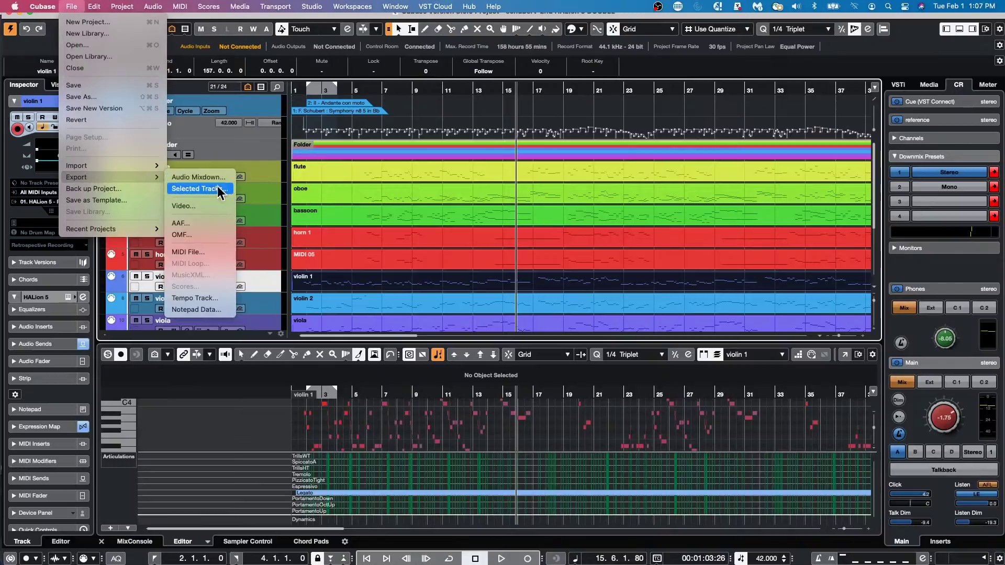
left_click(180, 178)
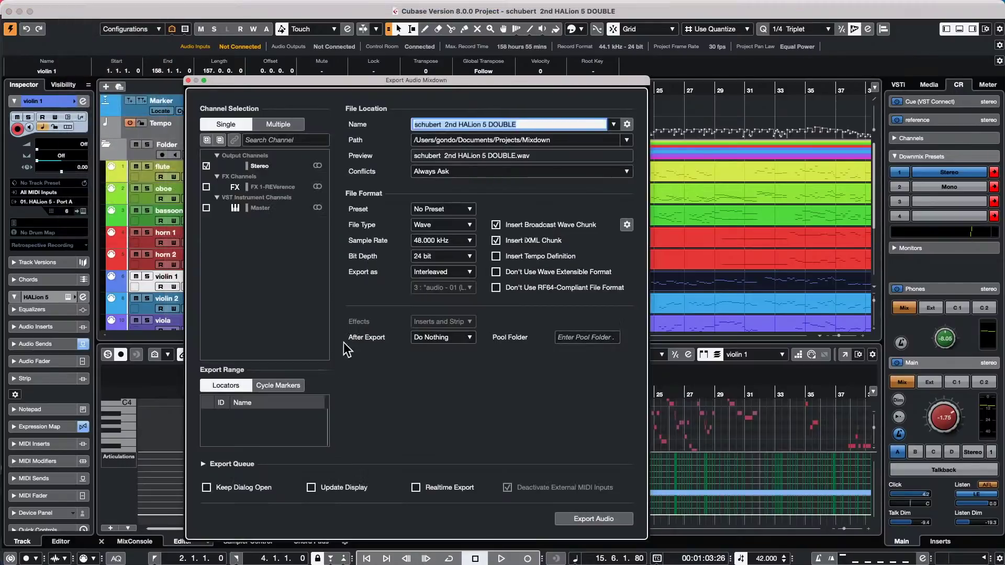
left_click(439, 340)
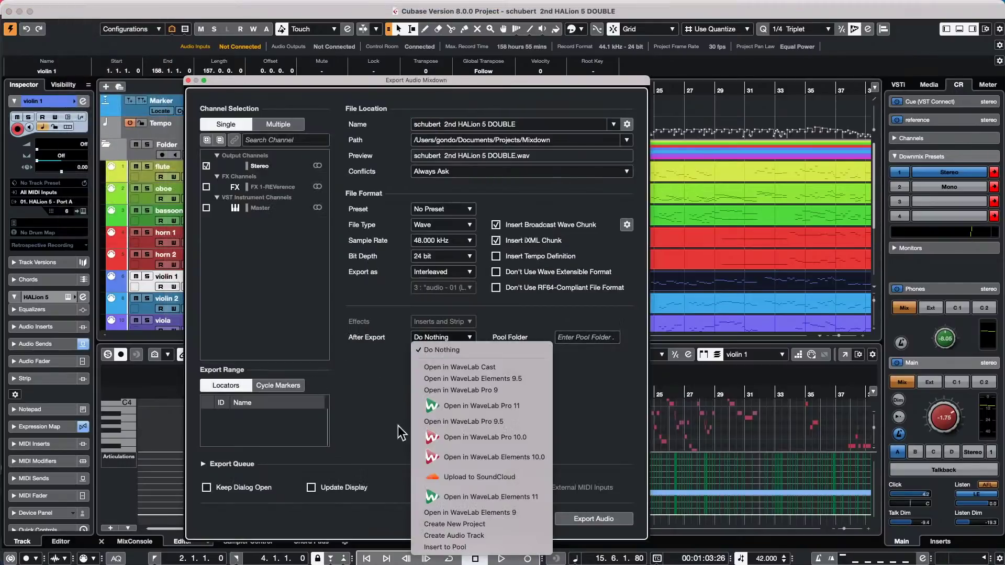
left_click(524, 406)
left_click(449, 338)
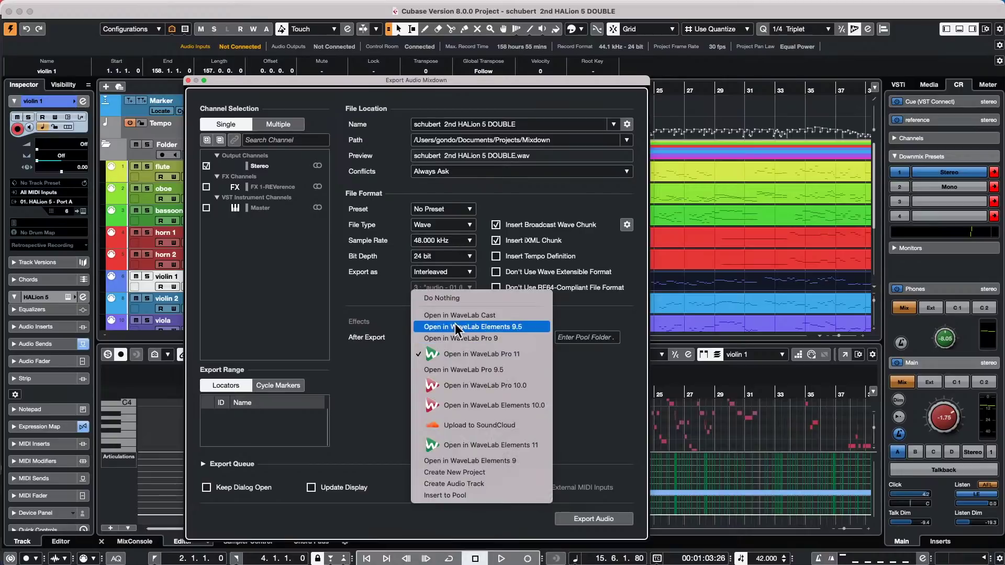
left_click(453, 298)
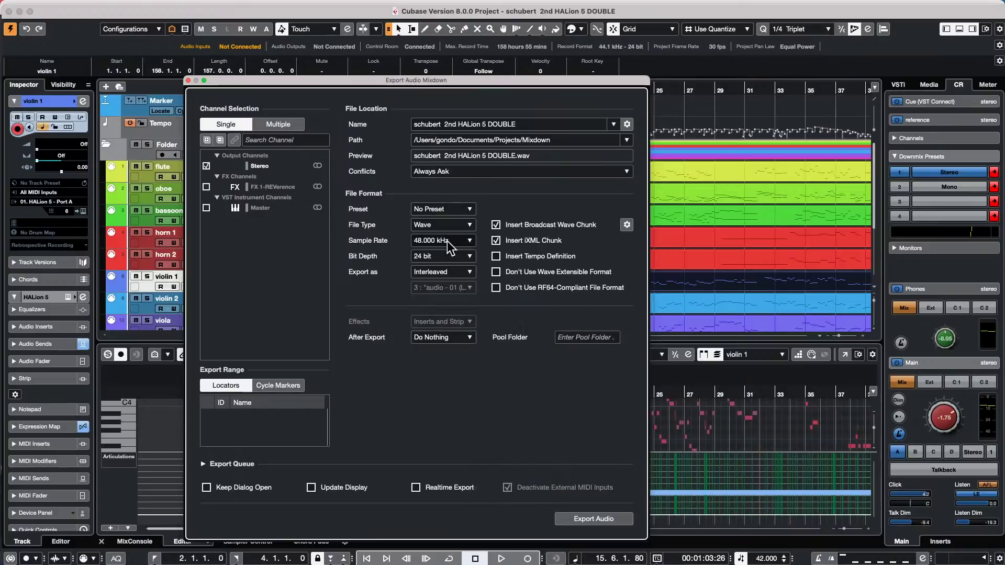
- Review the available export file types and after-export actions, and close the audio mixdown export without exporting
left_click(437, 225)
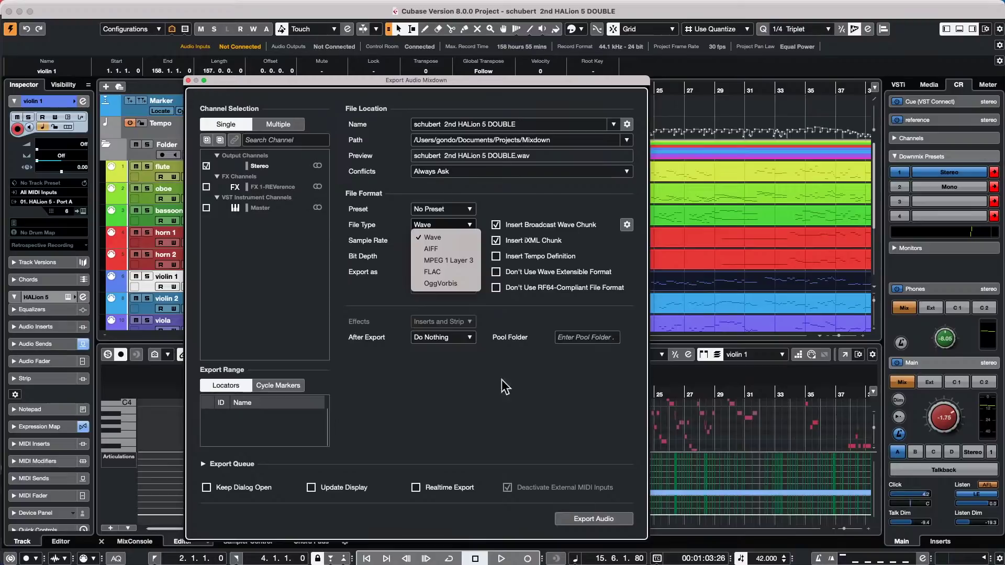
left_click(459, 347)
left_click(459, 346)
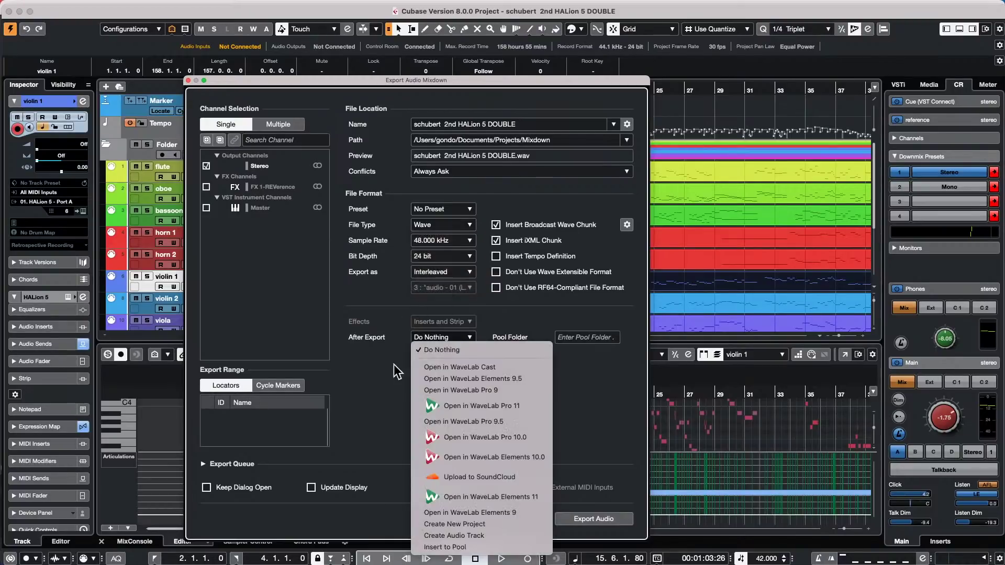
left_click(374, 412)
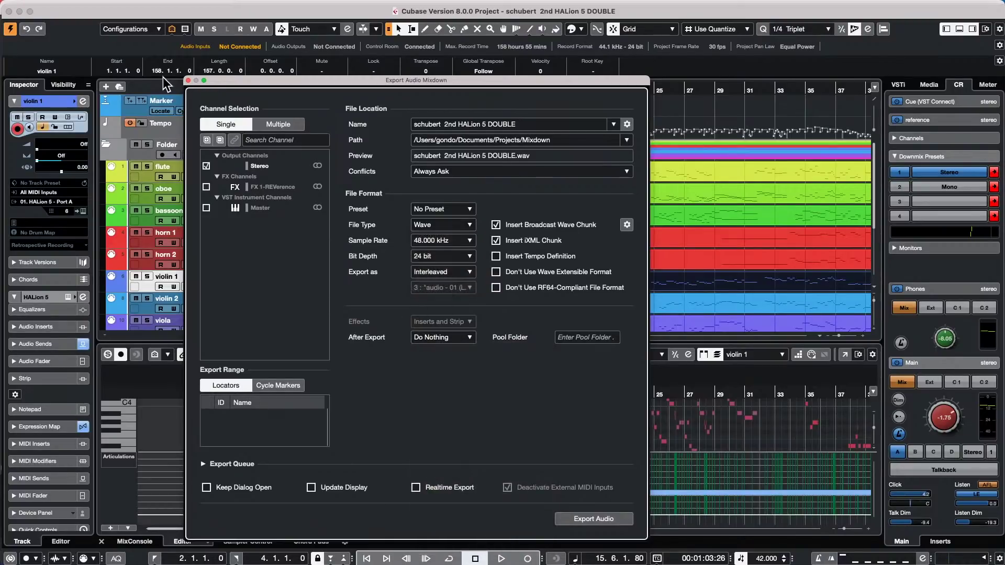
left_click(188, 81)
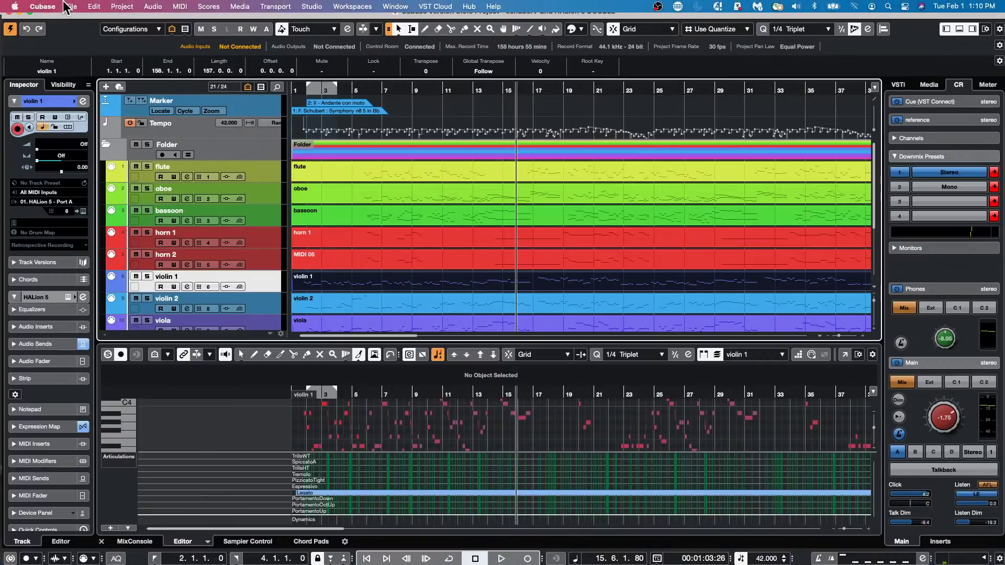
- Open the recent project Amos Moses - GO.cpr
left_click(69, 6)
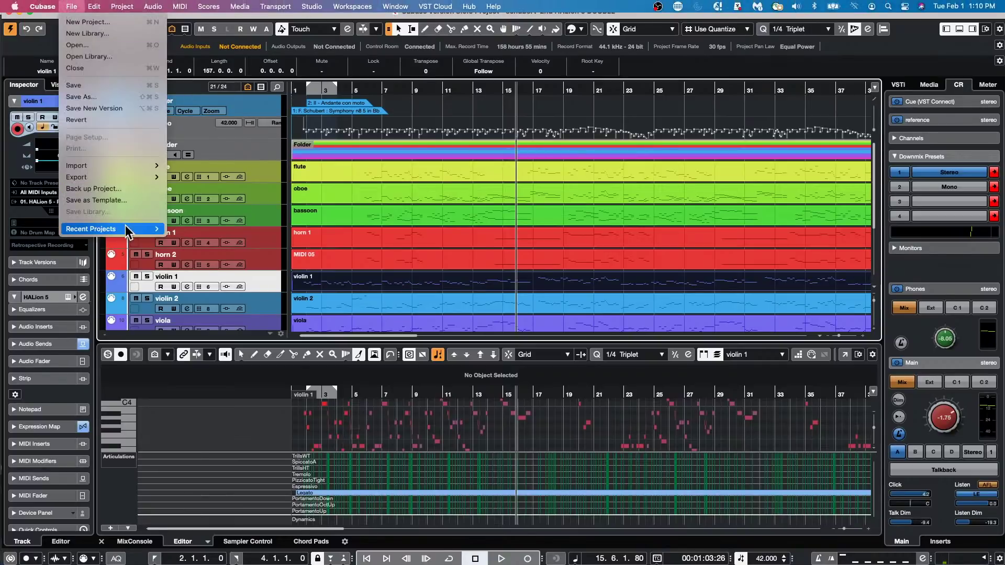
mouse_move(125, 226)
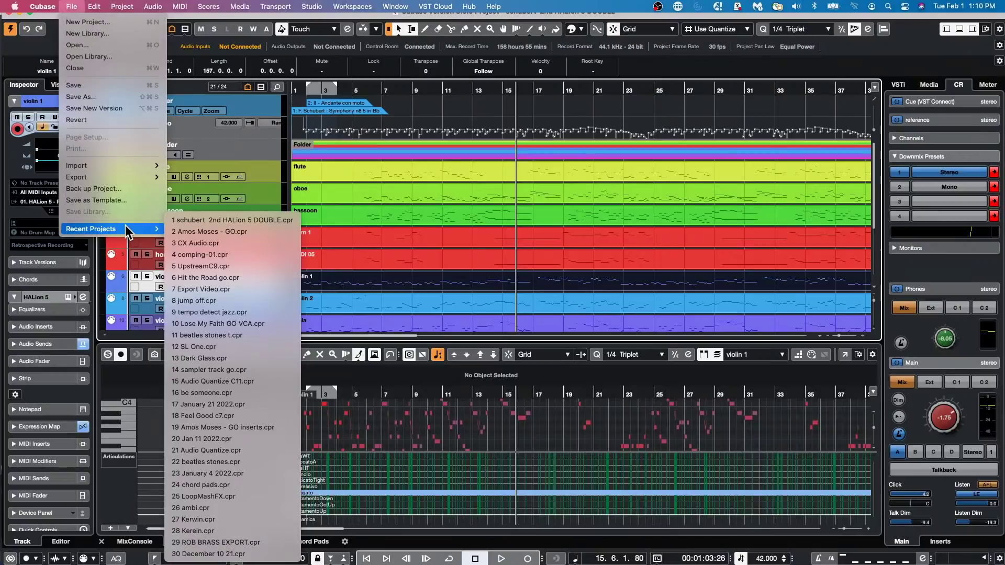
left_click(211, 232)
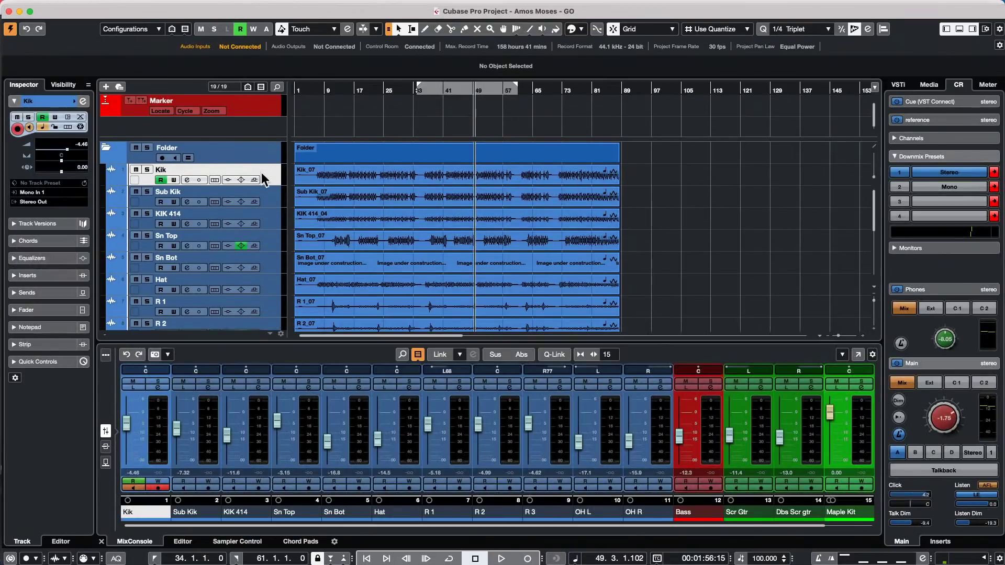
- Select the drum tracks from Kik through OH R and add a stereo group channel to them, output to Stereo Out, outside the folder
scroll(251, 199, "down", 5)
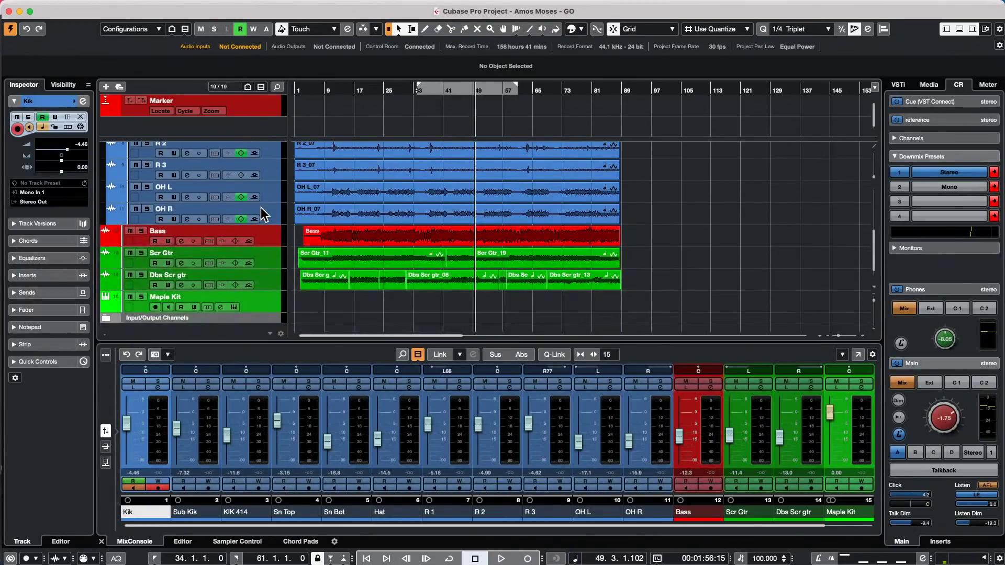
left_click(261, 207, "shift")
right_click(268, 208)
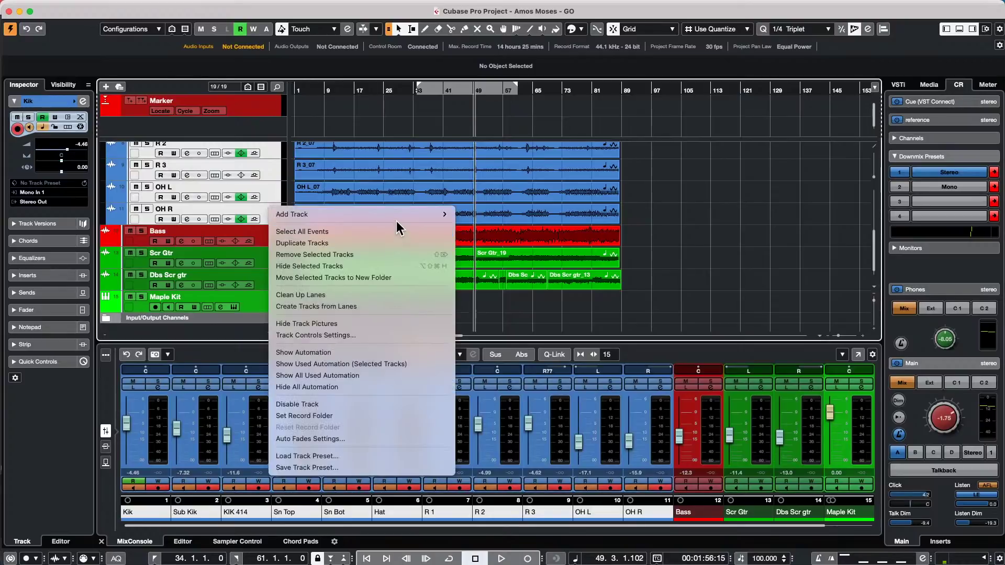
mouse_move(397, 212)
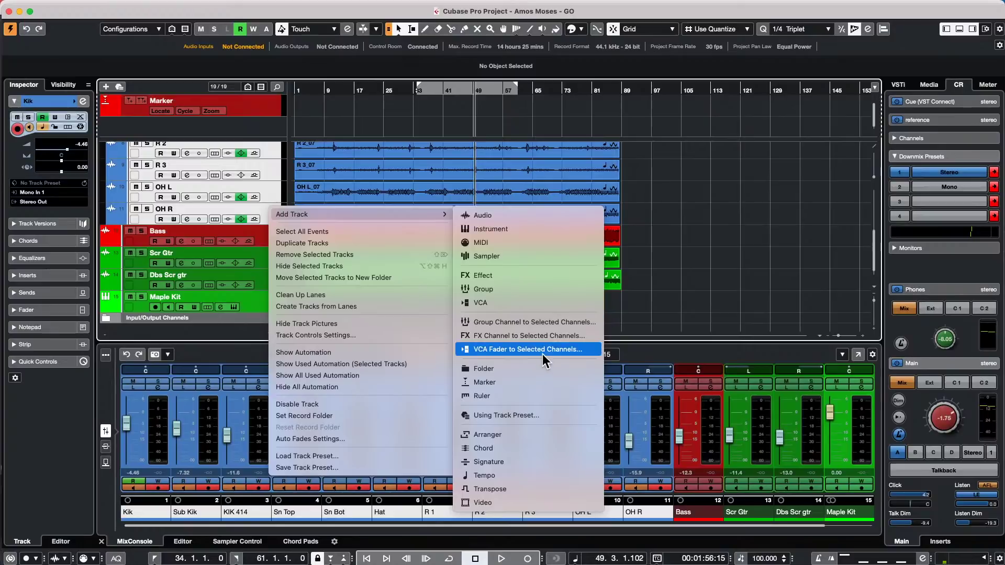
left_click(562, 322)
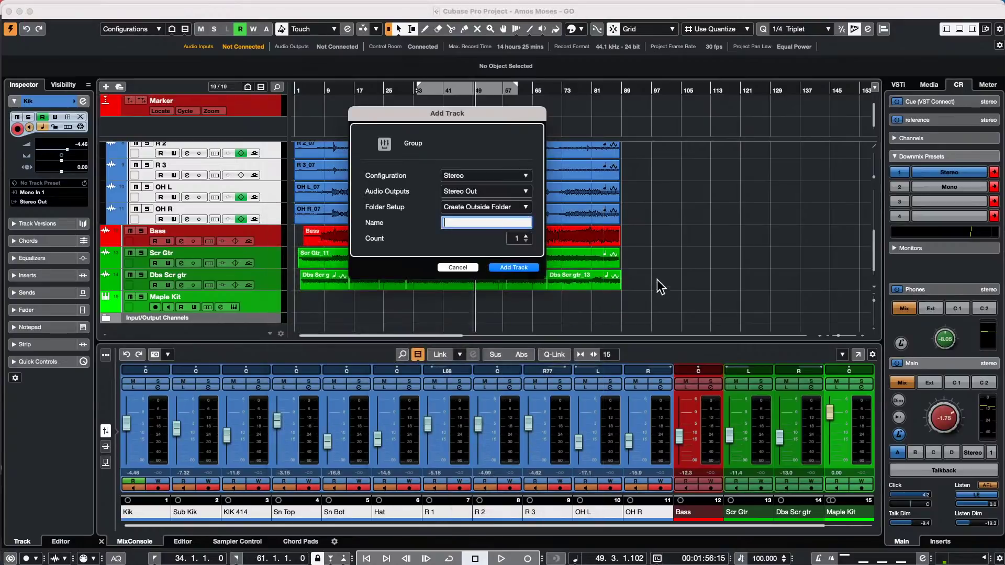
left_click(514, 267)
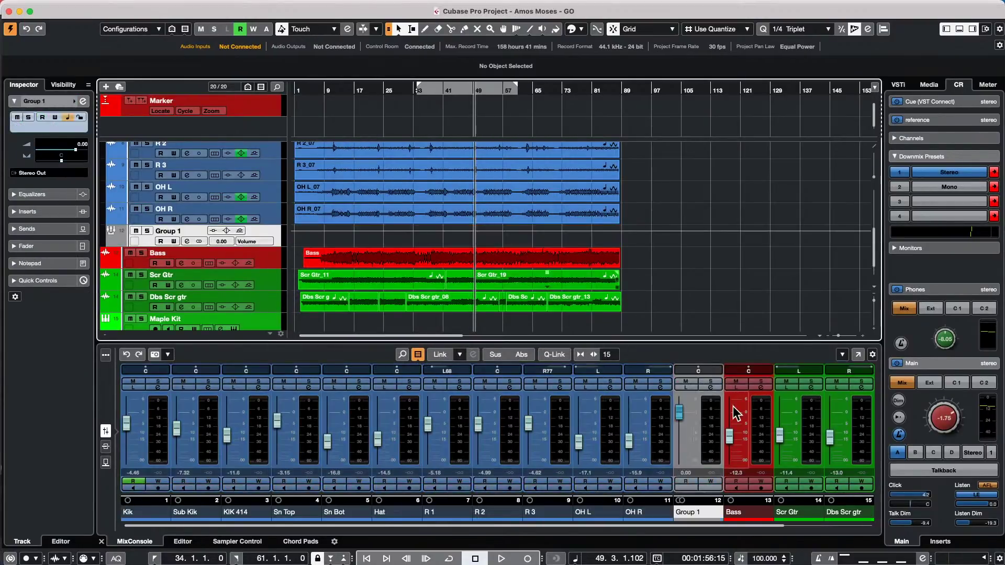
- Open the new group channel's settings, start playback, and load the Dynamics plug-in EnvelopeShaper in the first insert slot
left_click(710, 387)
key("space")
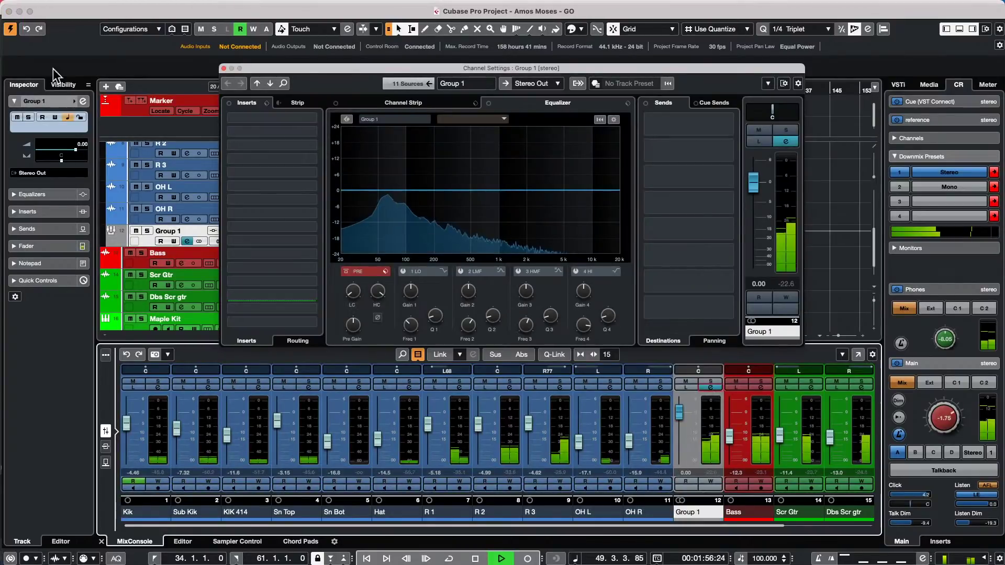
left_click(314, 118)
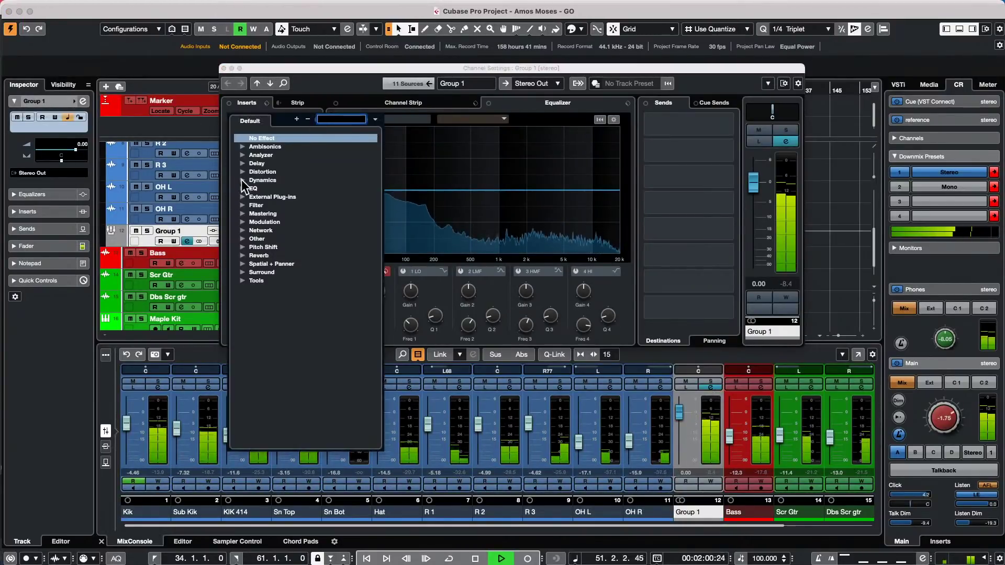
left_click(239, 179)
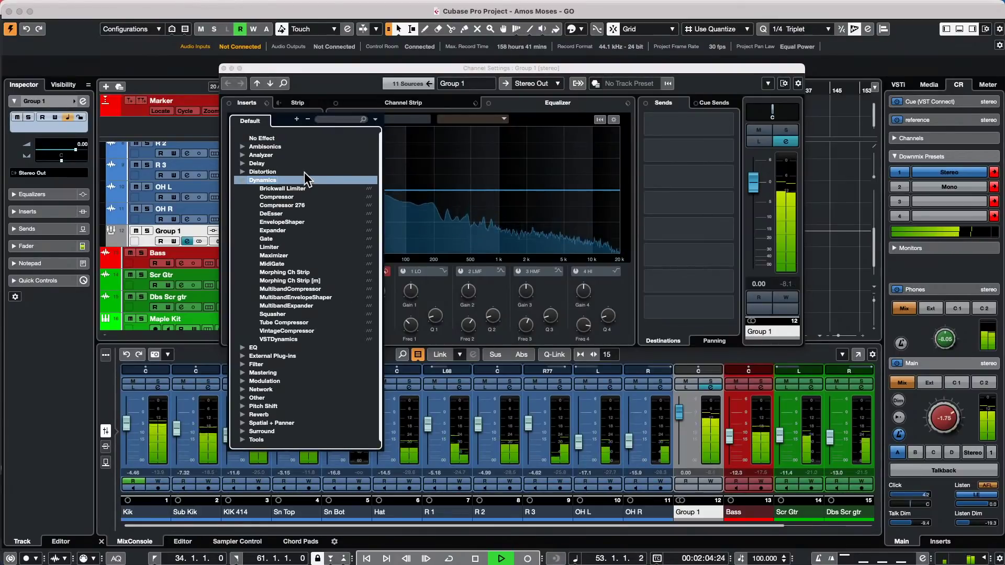
left_click(290, 222)
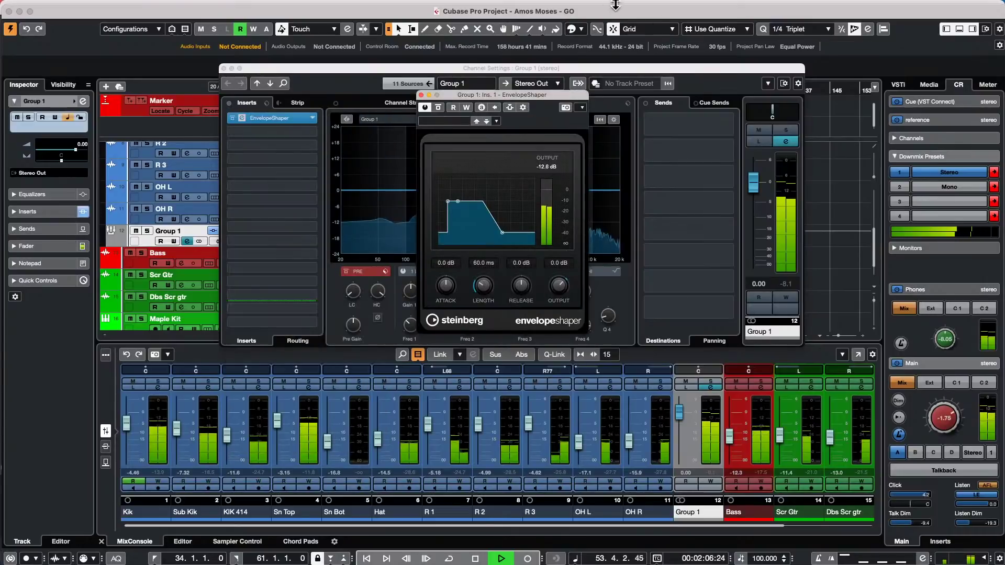
- Set the EnvelopeShaper's attack to 13.0 dB, length to 39.5 ms and release to 16.6 dB
left_click_drag(446, 291, 441, 254)
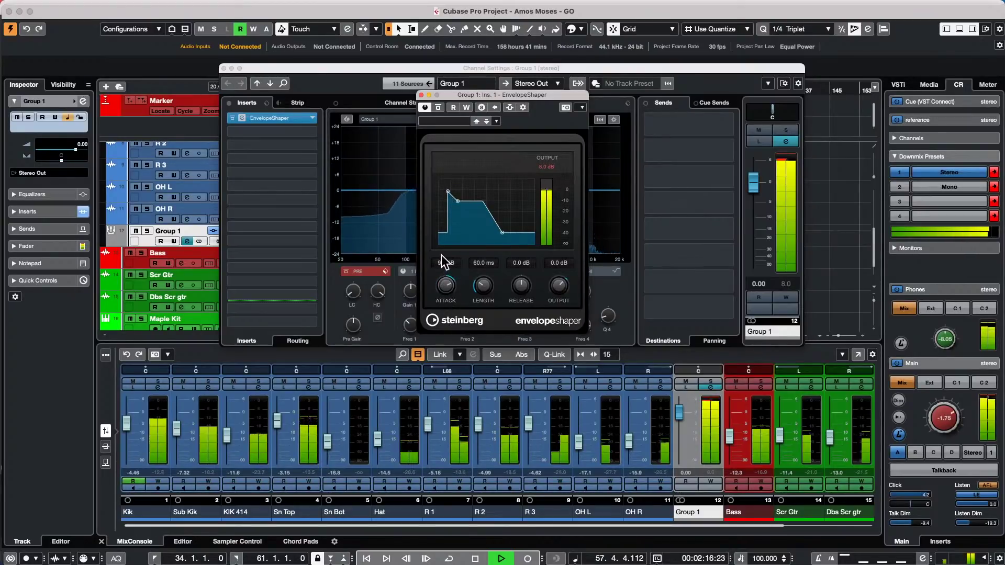
left_click_drag(483, 289, 493, 255)
left_click_drag(529, 286, 537, 236)
left_click_drag(471, 293, 479, 341)
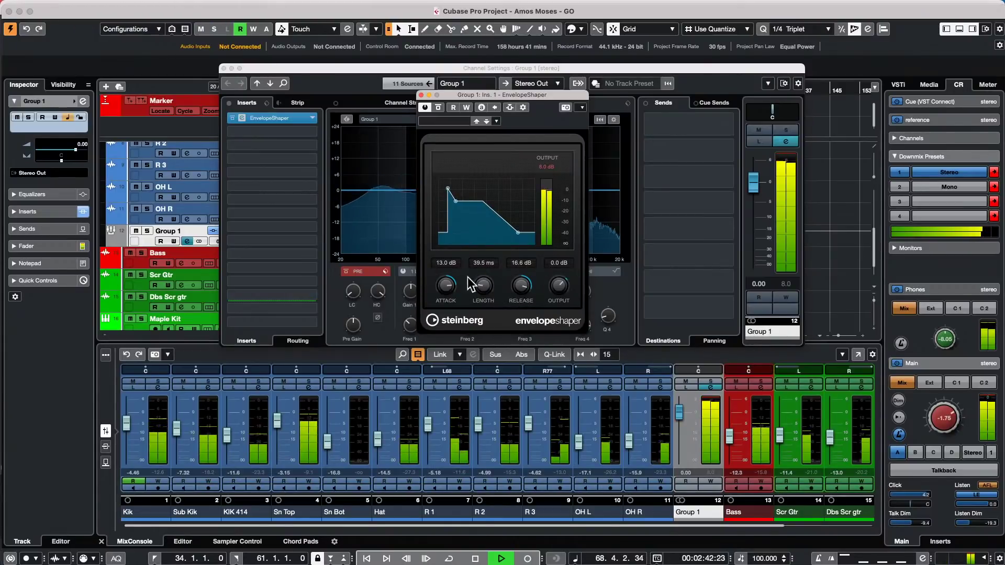
- Try an EnvelopeShaper release of -20.0 dB, lengthen the envelope to about 183.8 ms, and raise the release to 15.0 dB
left_click_drag(505, 280, 504, 369)
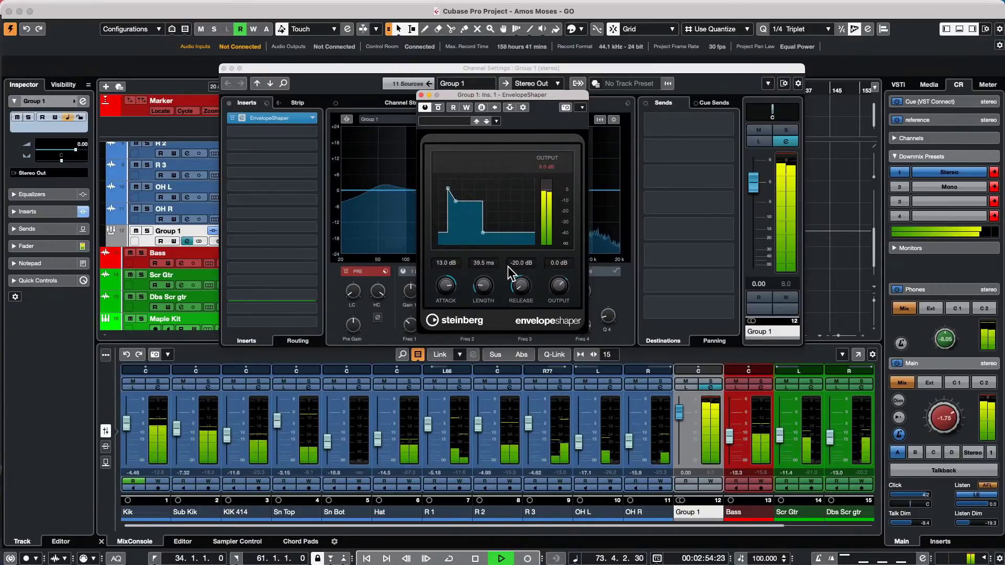
left_click_drag(479, 279, 493, 218)
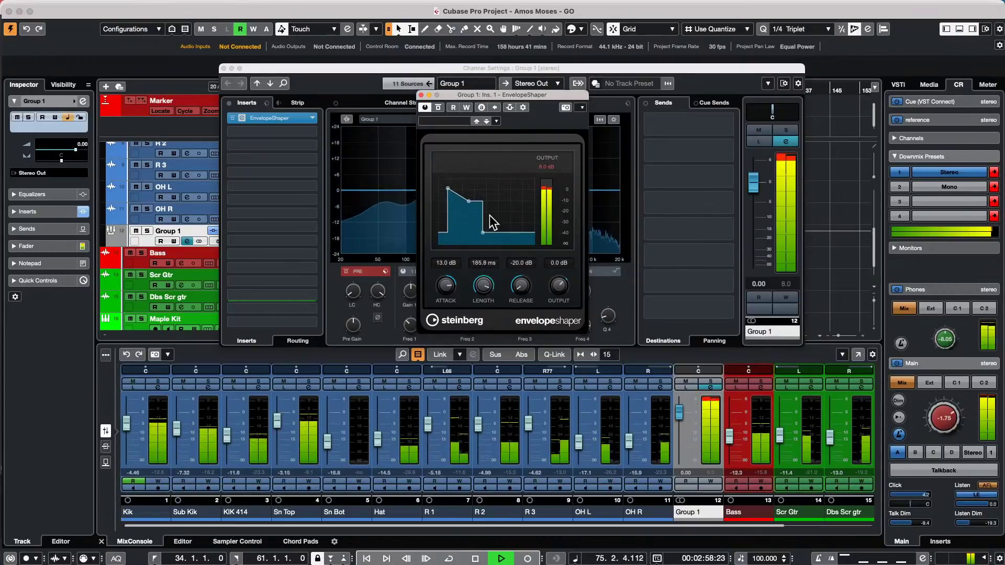
left_click_drag(517, 290, 520, 202)
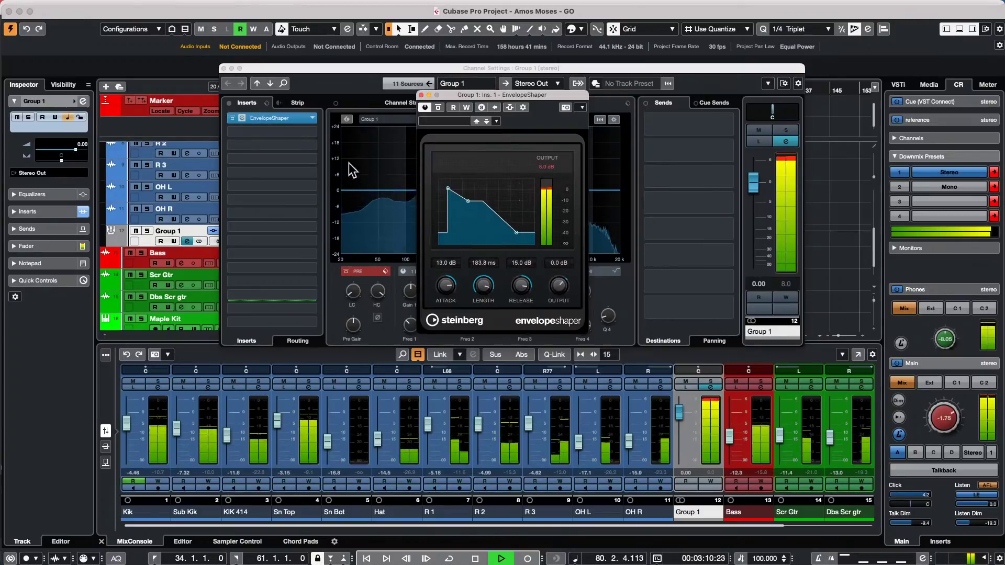
- Deactivate the EnvelopeShaper insert on the group channel and close the plug-in window
left_click(425, 107)
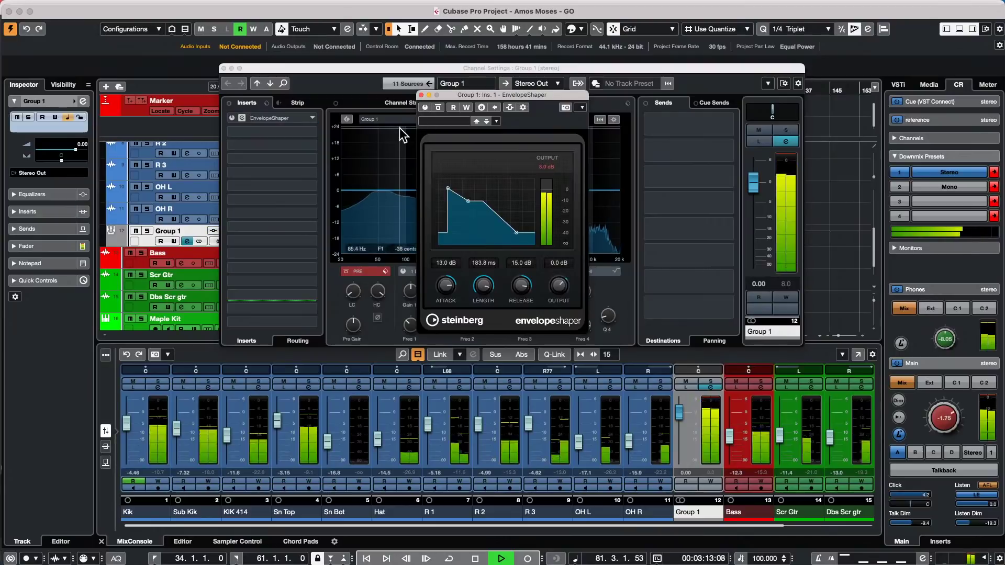
left_click(421, 94)
- Load EnvelopeShaper in the Tools module of the group's channel strip, unload it again, and close the channel settings
left_click(403, 104)
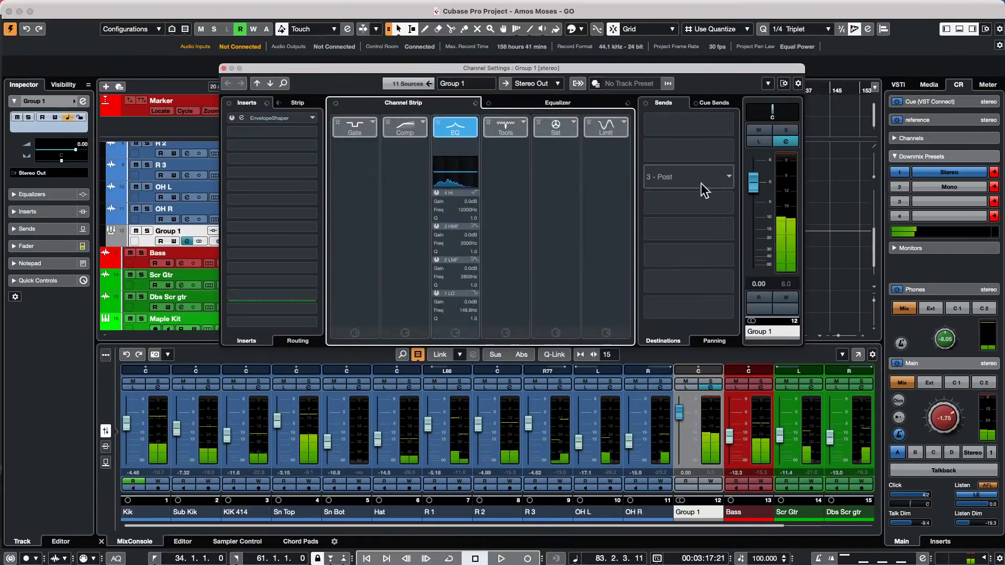
left_click(523, 124)
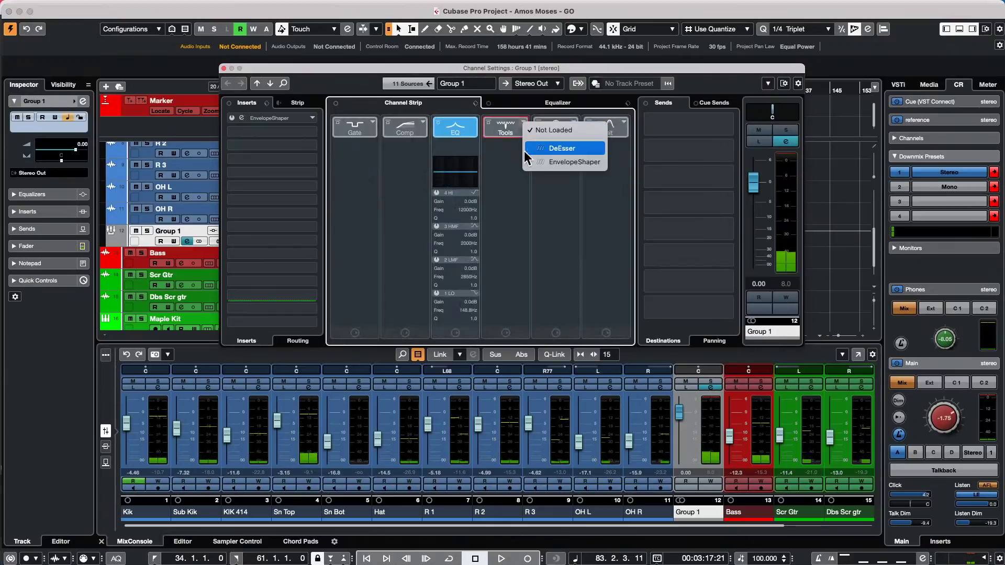
left_click(543, 158)
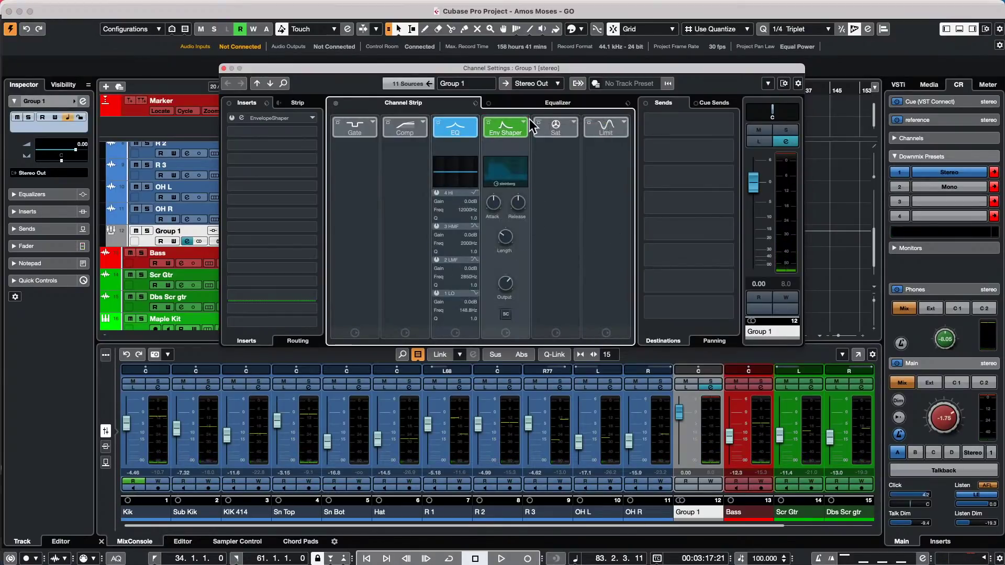
left_click(523, 123)
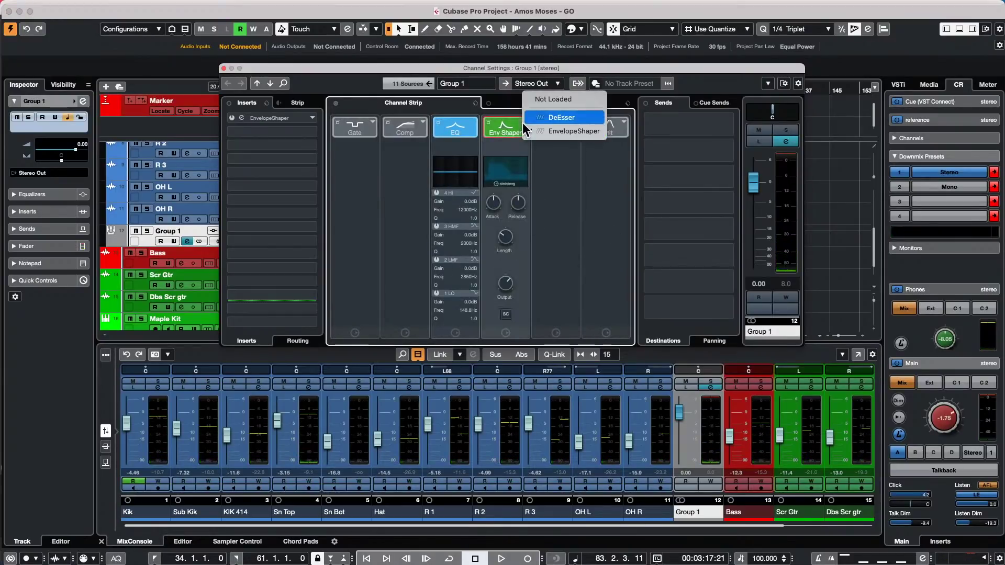
left_click(559, 102)
left_click(223, 67)
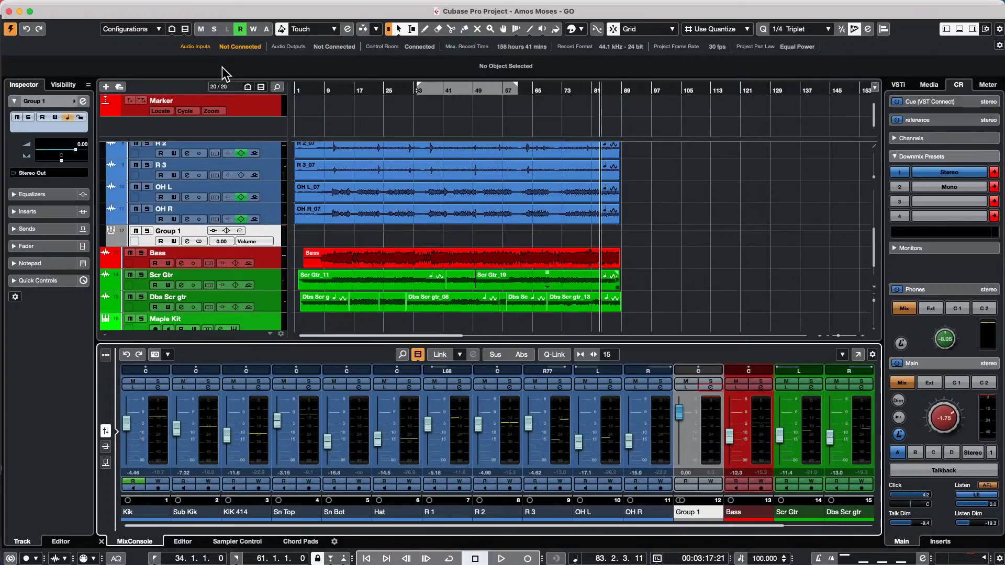
mouse_move(204, 6)
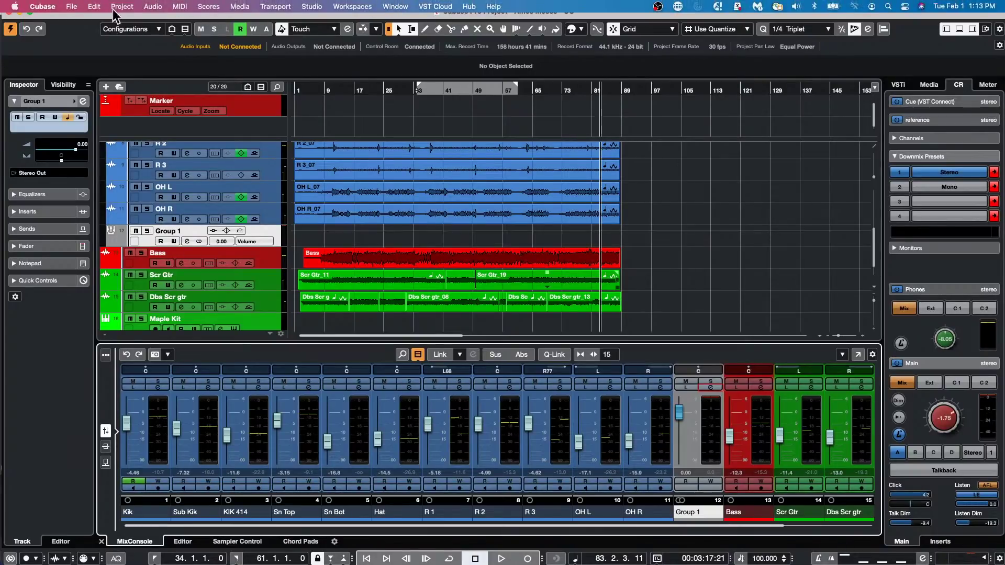
left_click(94, 6)
mouse_move(122, 6)
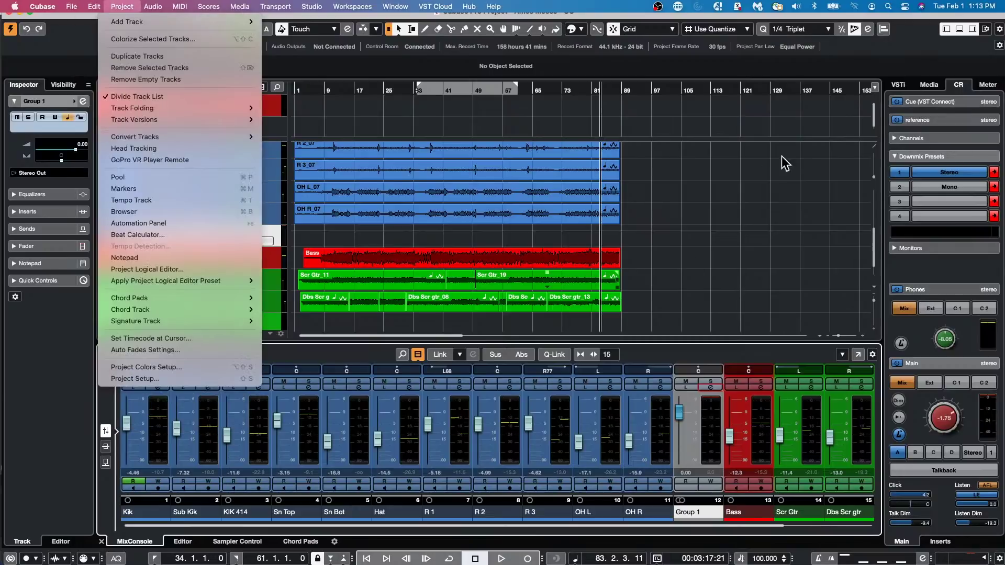
mouse_move(133, 285)
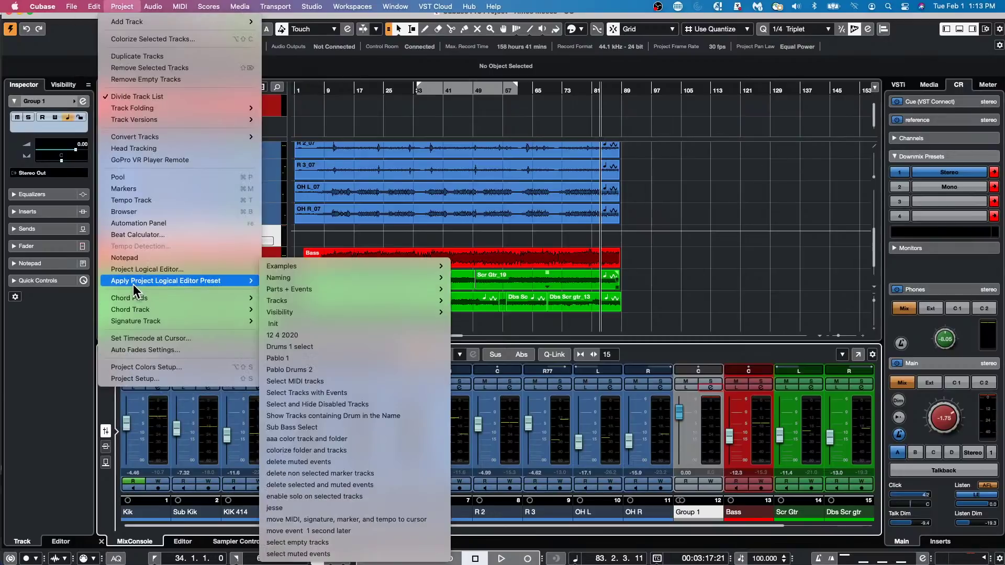
mouse_move(134, 302)
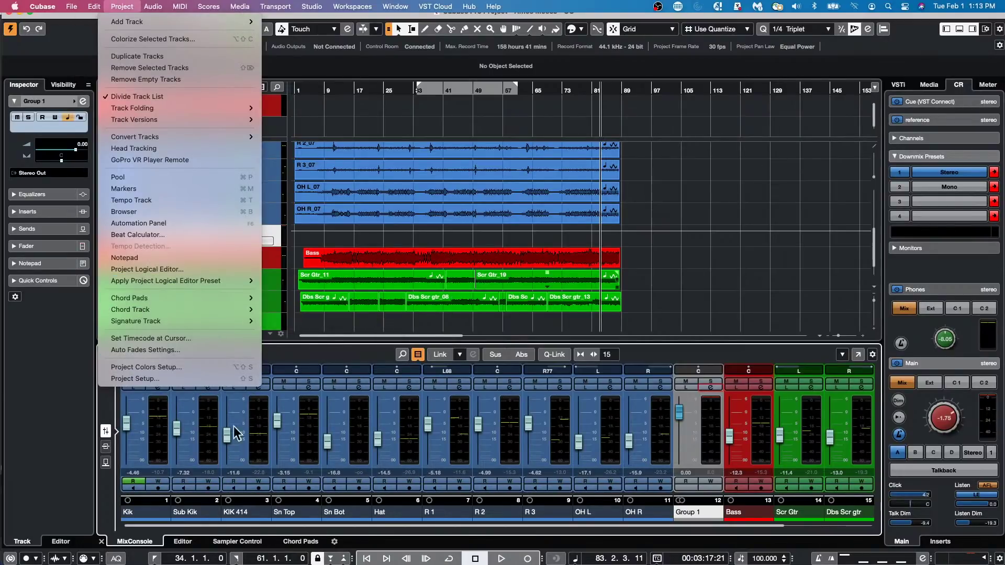
mouse_move(45, 7)
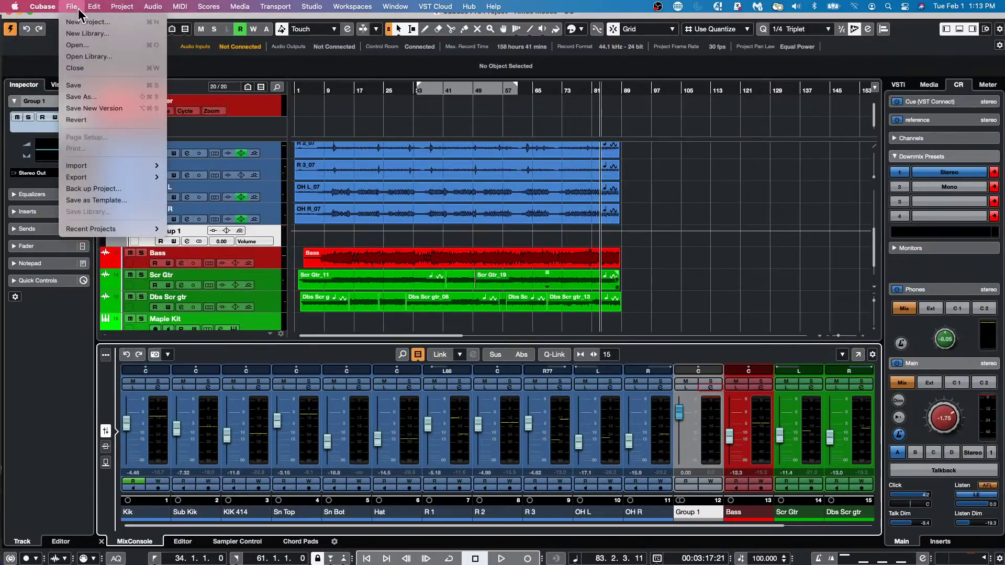
mouse_move(157, 165)
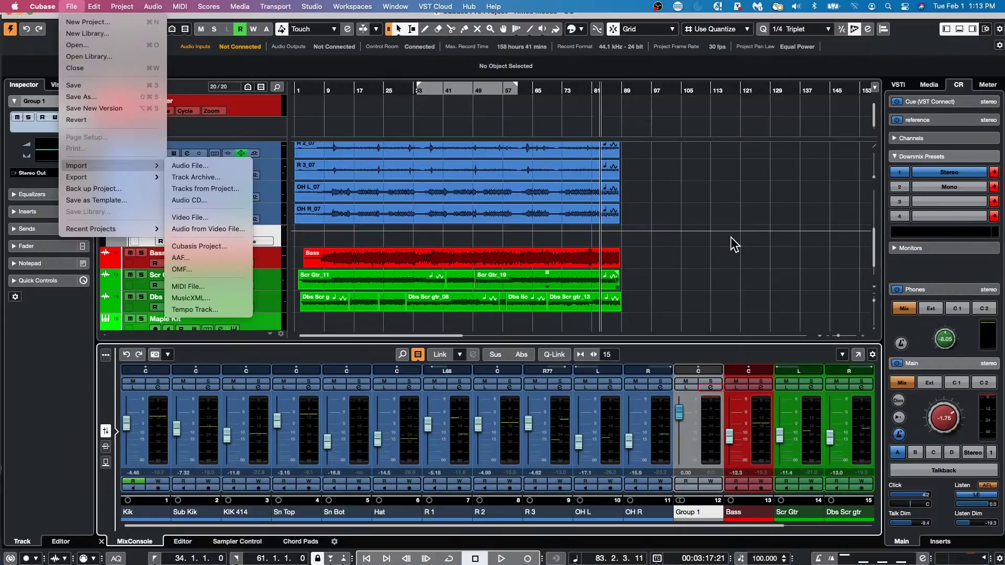
left_click(977, 6)
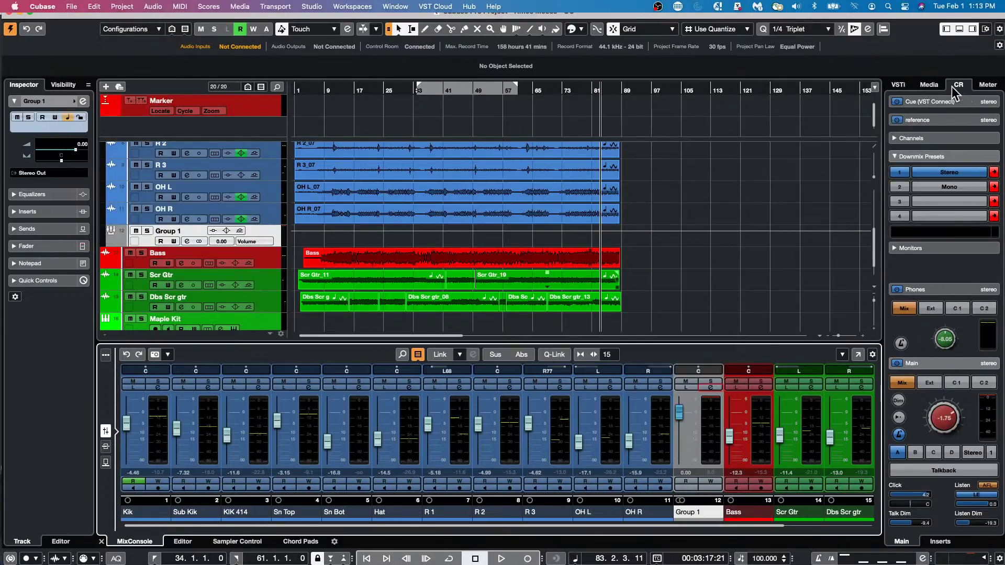
- Add a Padshop instrument track between Group 1 and the Bass track from the VST Instruments media browser
left_click(929, 85)
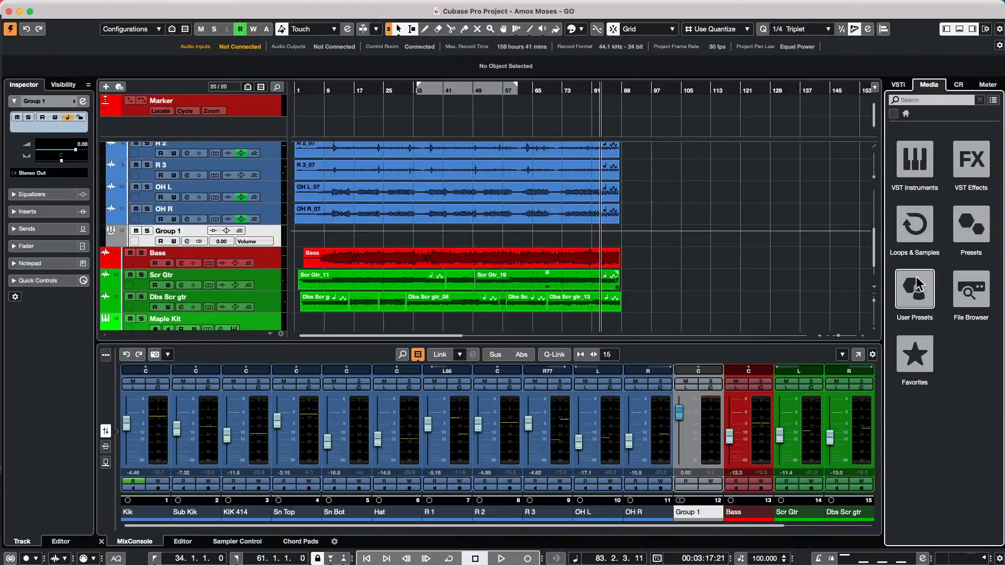
left_click(915, 167)
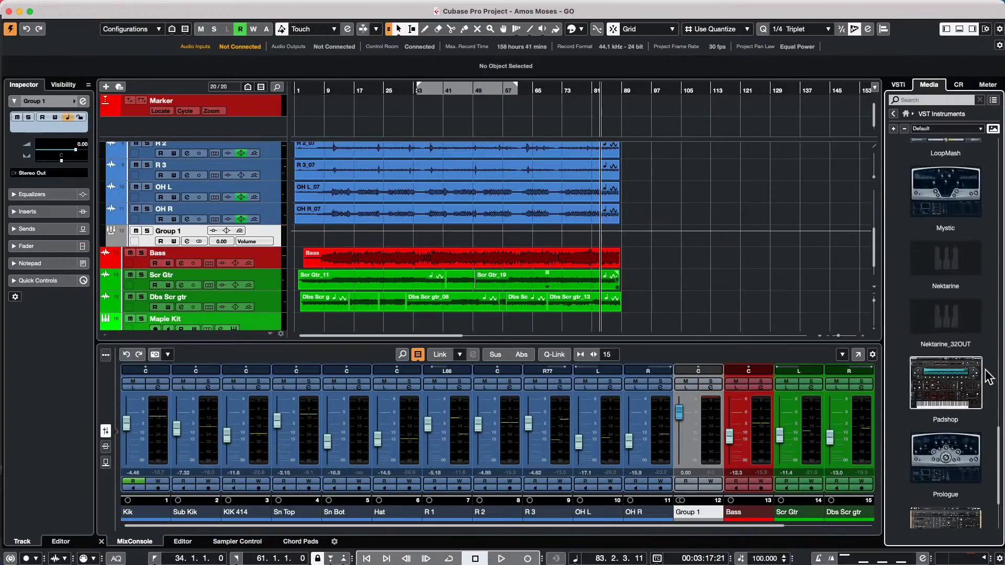
left_click_drag(973, 387, 180, 250)
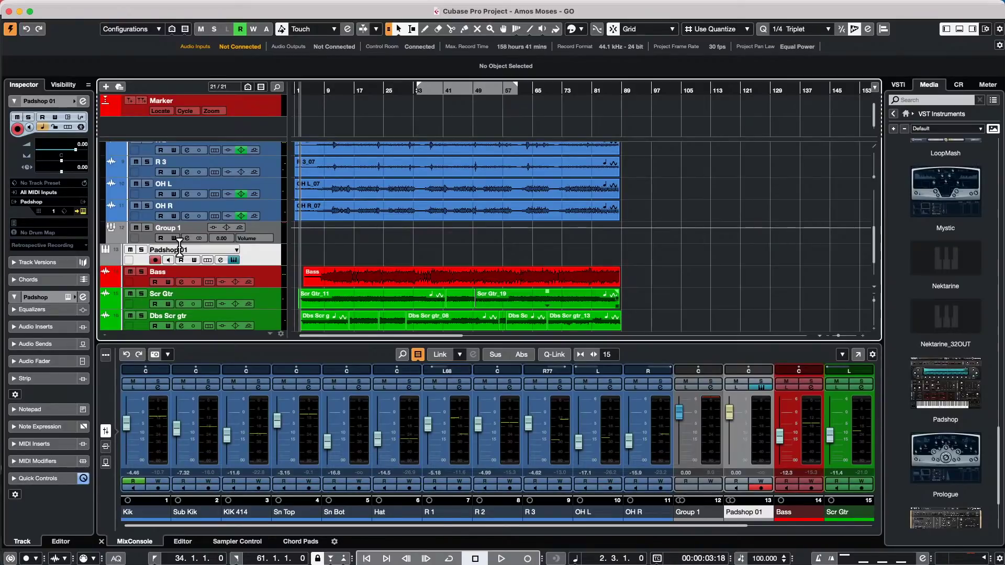
scroll(313, 229, "up", 1)
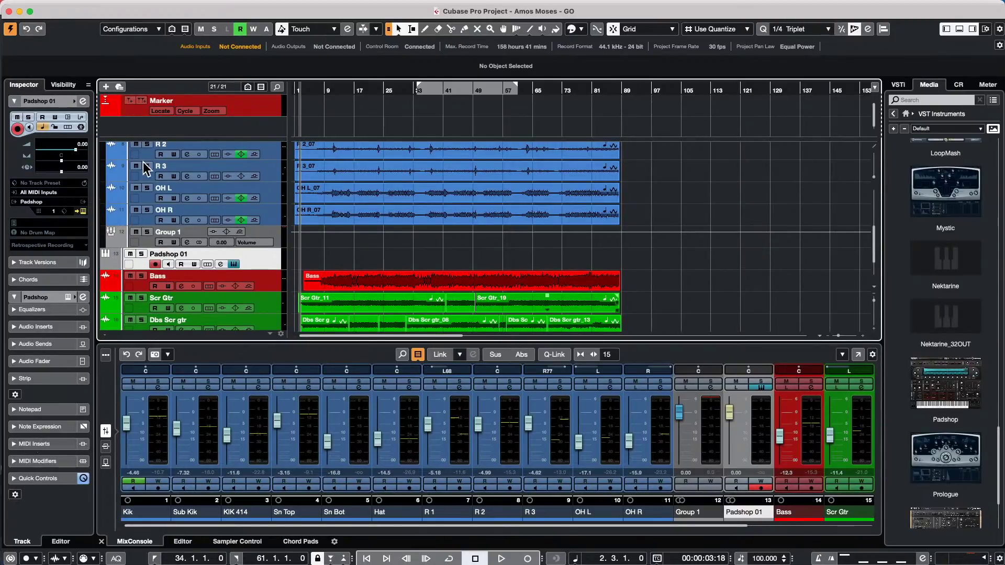
- Show the Padshop track's MIDI Modifiers, then review the Hermode Tuning types in Project Setup, leaving the HMT type at None
left_click(44, 464)
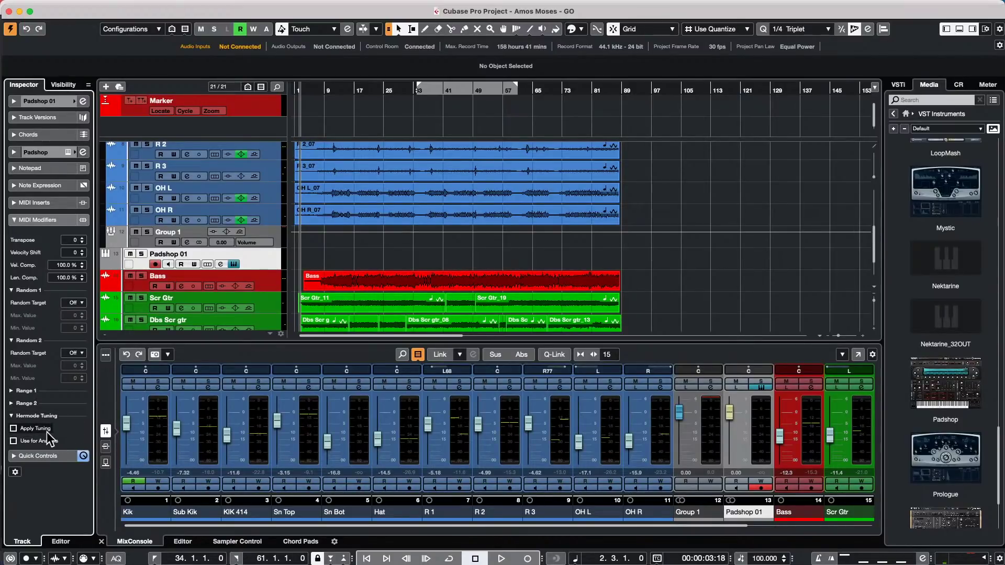
mouse_move(188, 6)
key("shift+s")
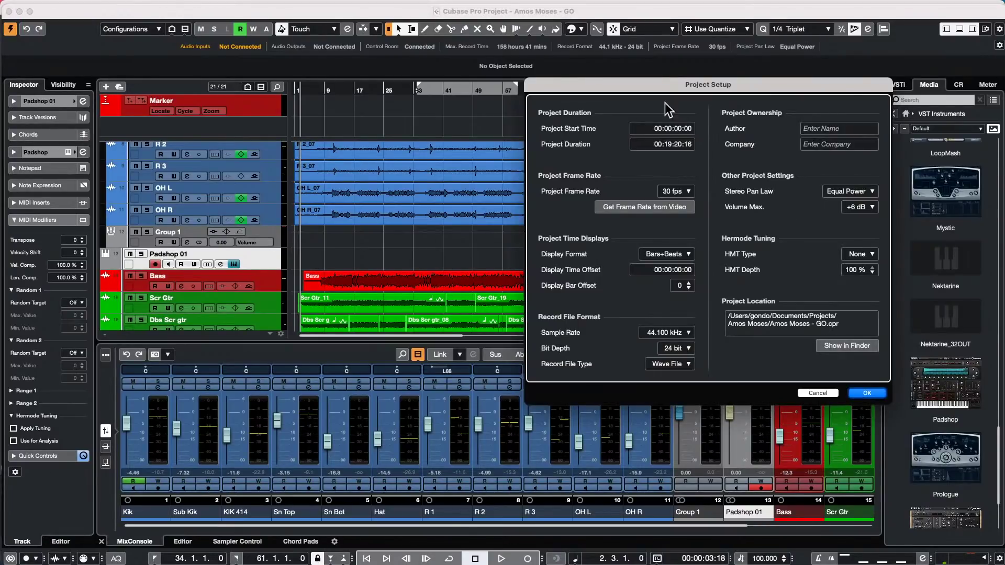
left_click_drag(709, 83, 394, 86)
left_click(555, 252)
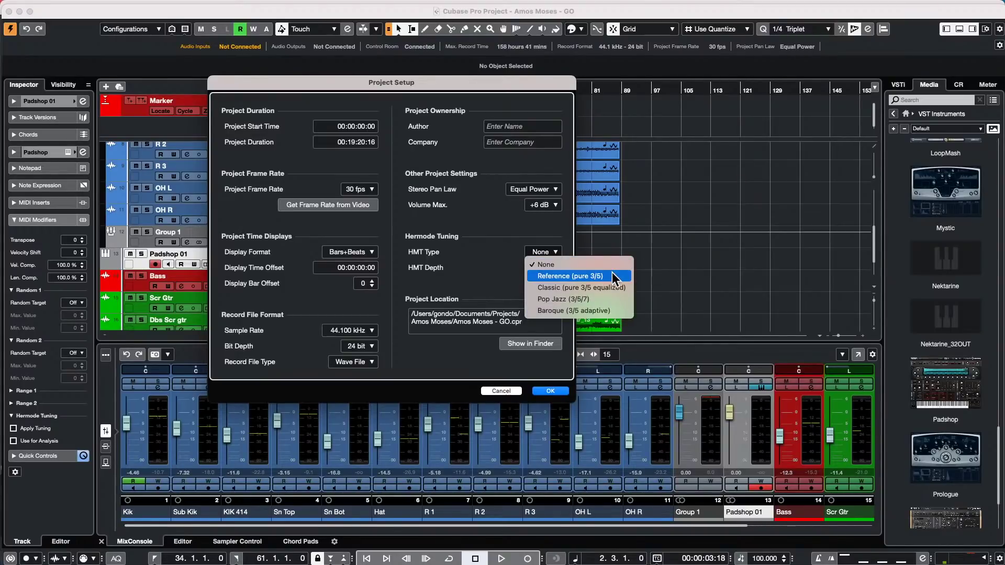
left_click(474, 241)
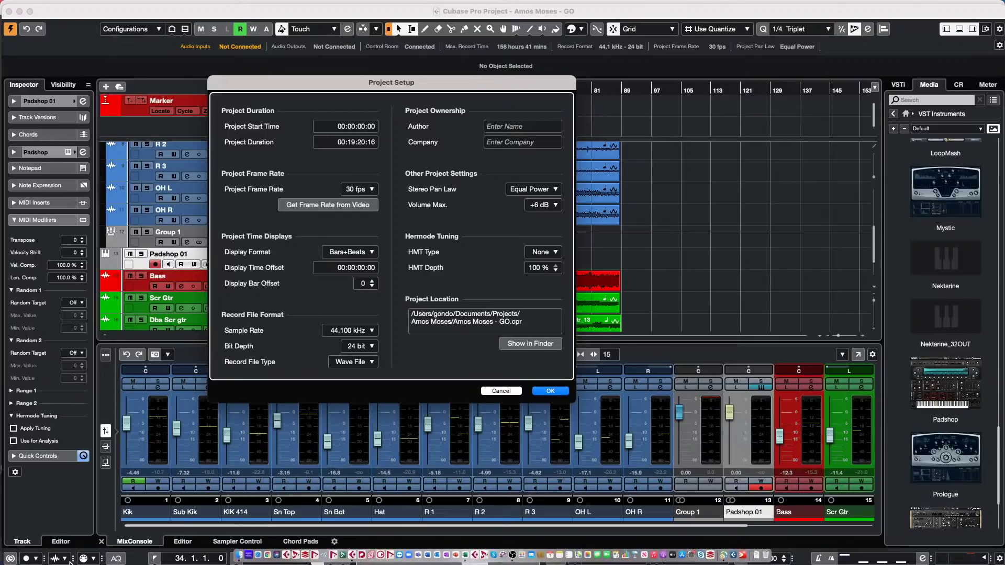
left_click(551, 391)
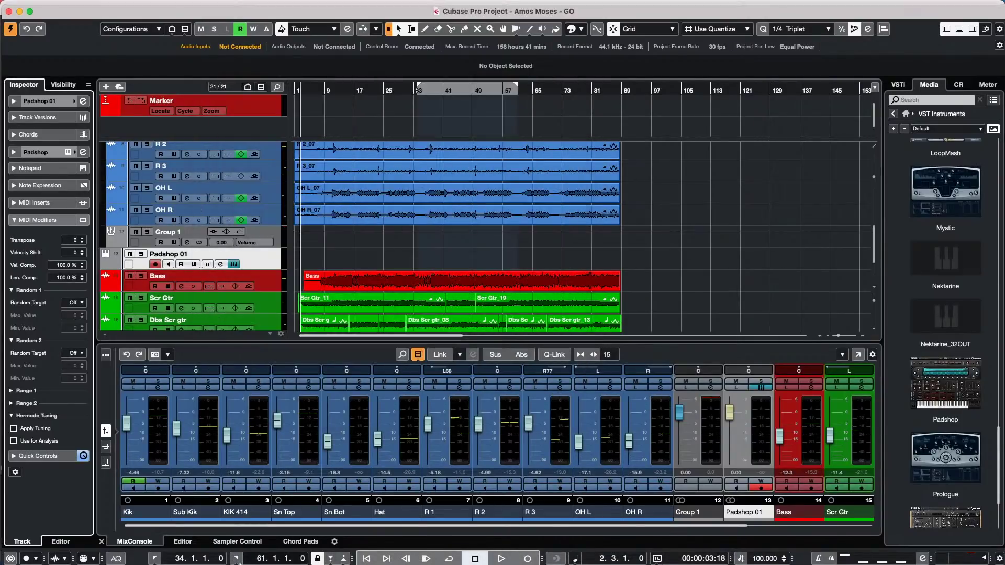
- Switch to WaveLab Pro 11 and open the recently used audio montage Other People's Porches.v11
mouse_move(295, 559)
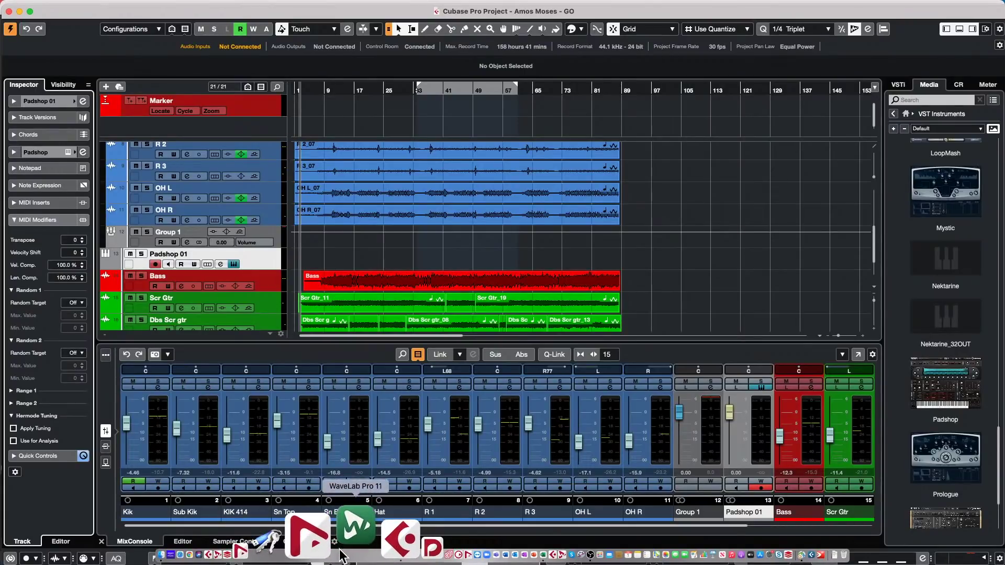
left_click(341, 555)
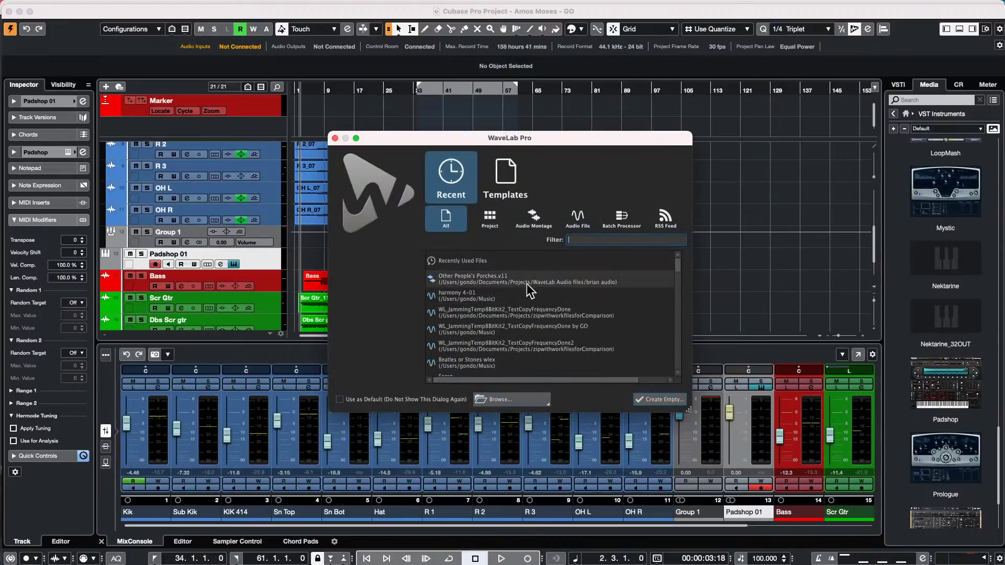
left_click(461, 279)
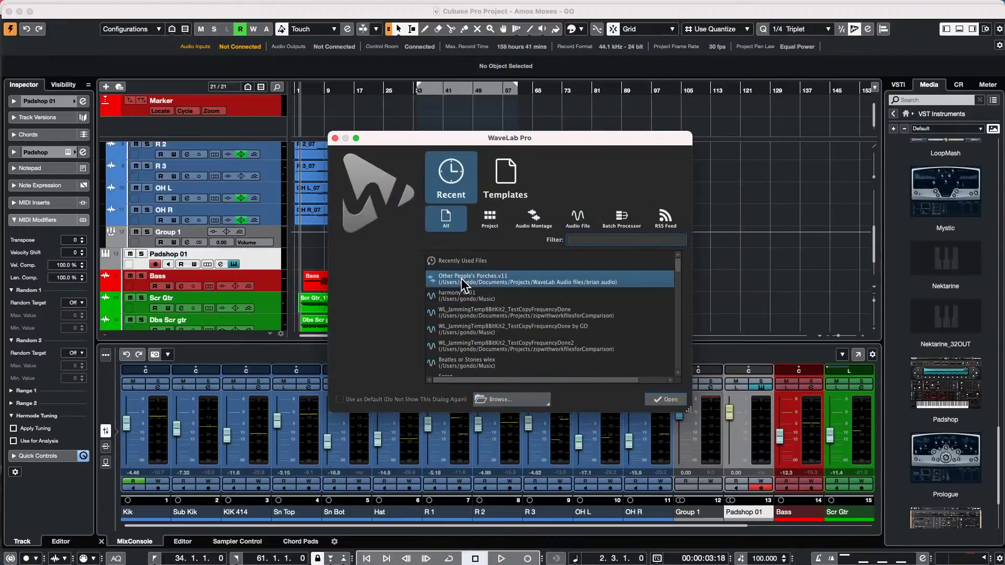
left_click(487, 216)
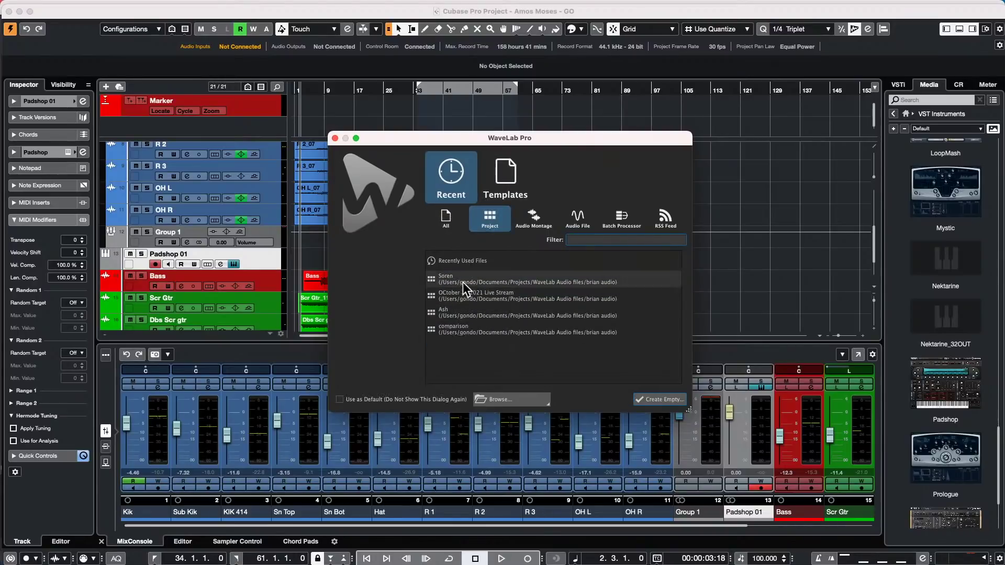
left_click(444, 220)
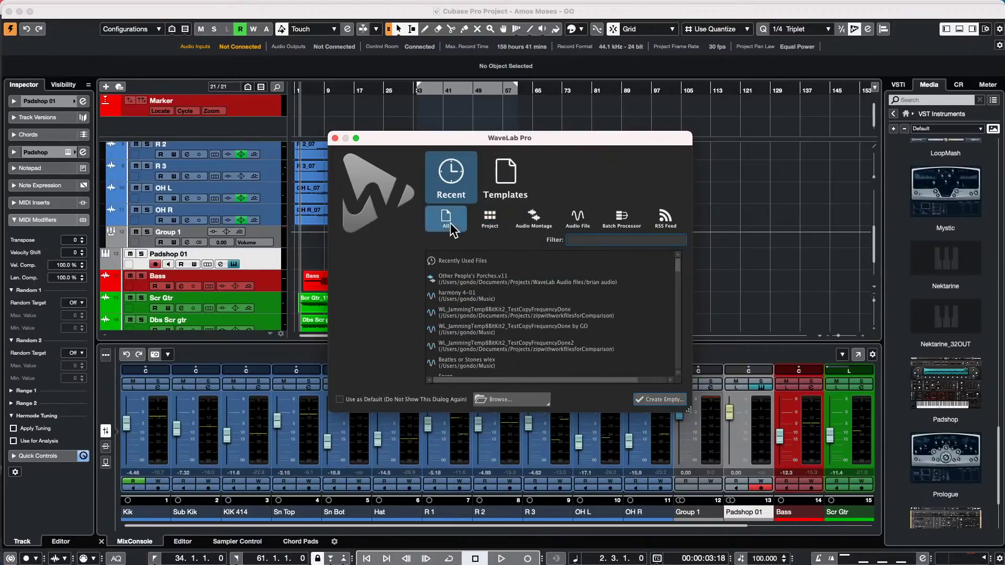
double_click(454, 277)
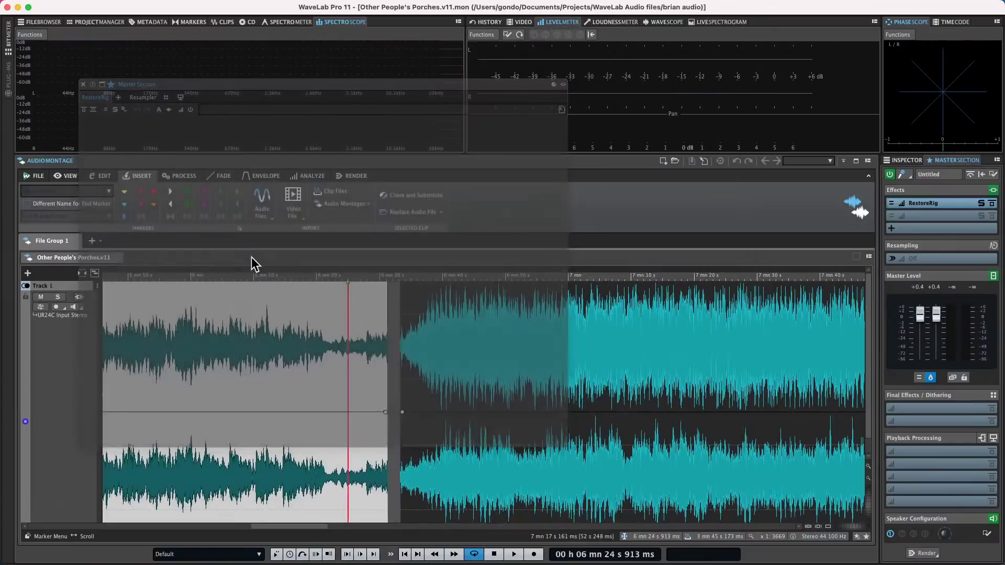
- Play a short passage of the montage from about 3 min 21 s and stop playback
left_click(234, 274)
left_click(166, 275)
left_click_drag(166, 274, 366, 325)
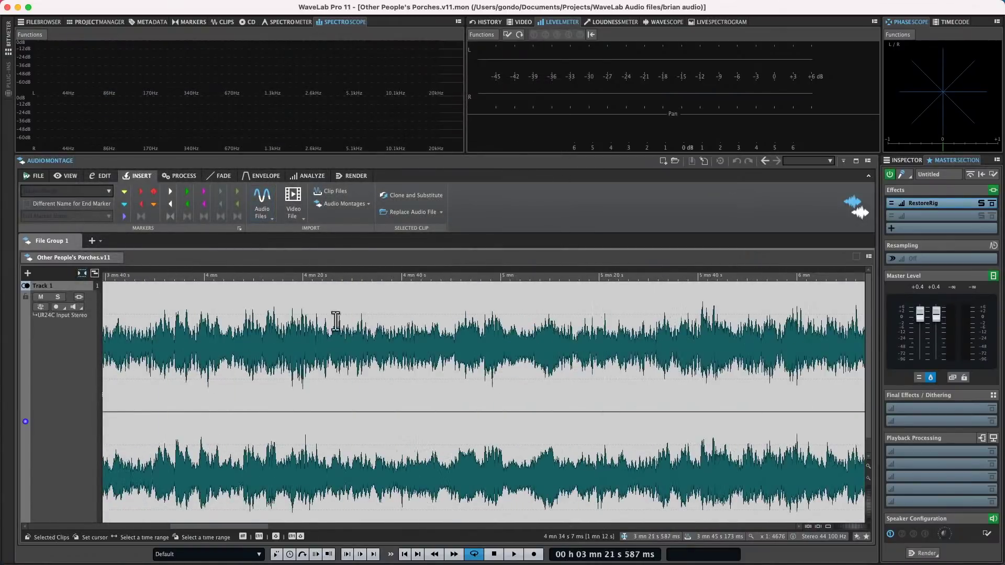
key("space")
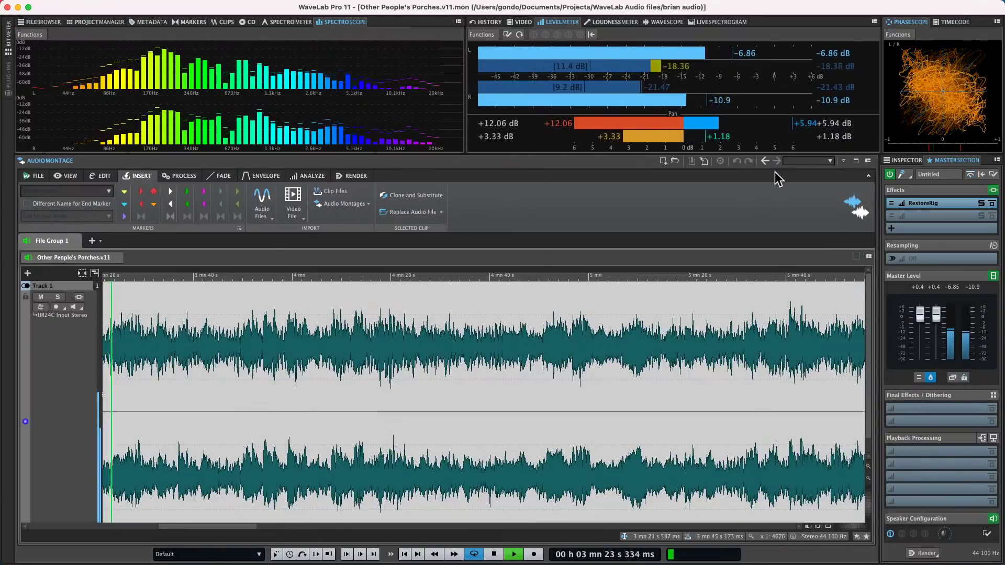
key("space")
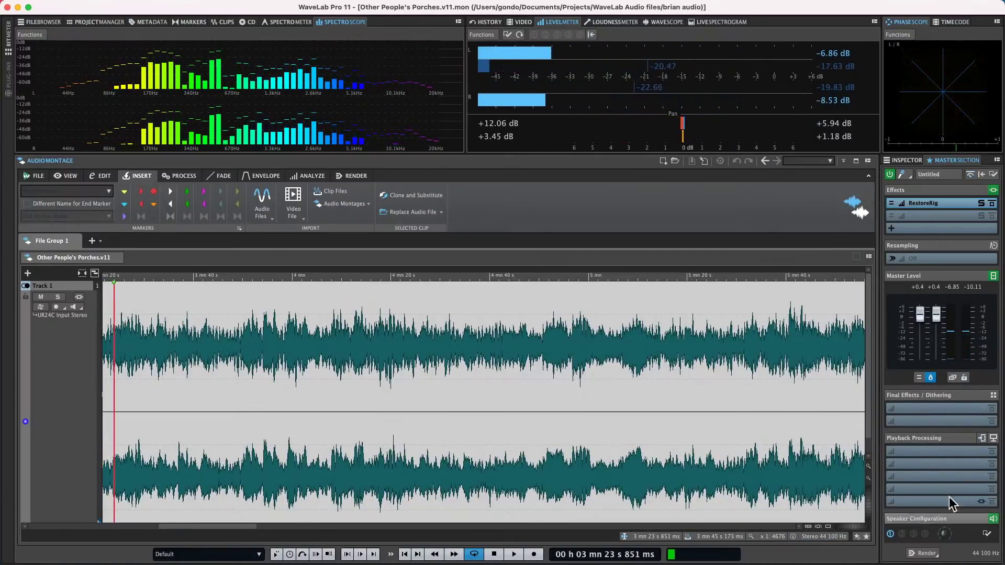
- Review the playback and recording bus assignments in the Audio Connections preferences
left_click(34, 176)
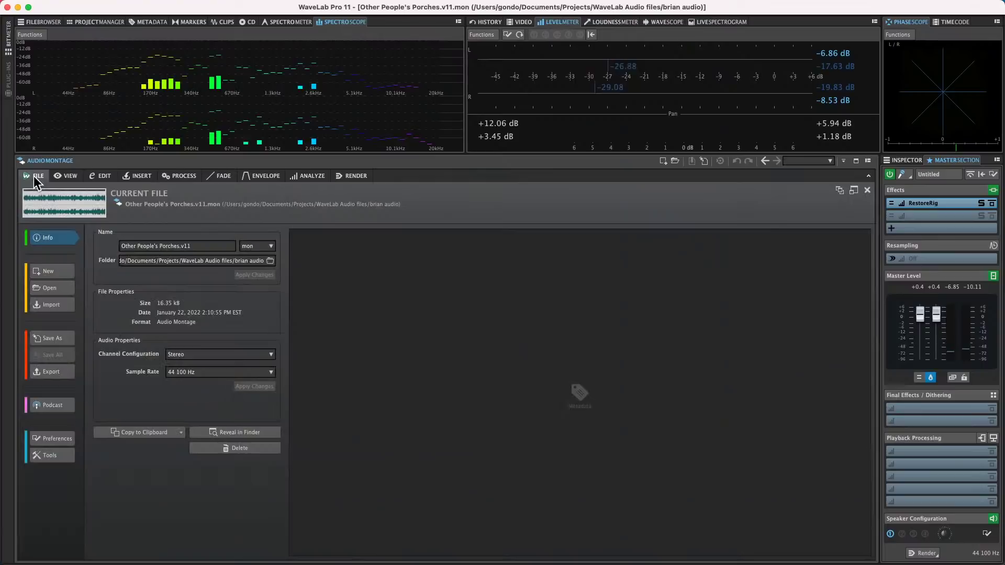
left_click(64, 441)
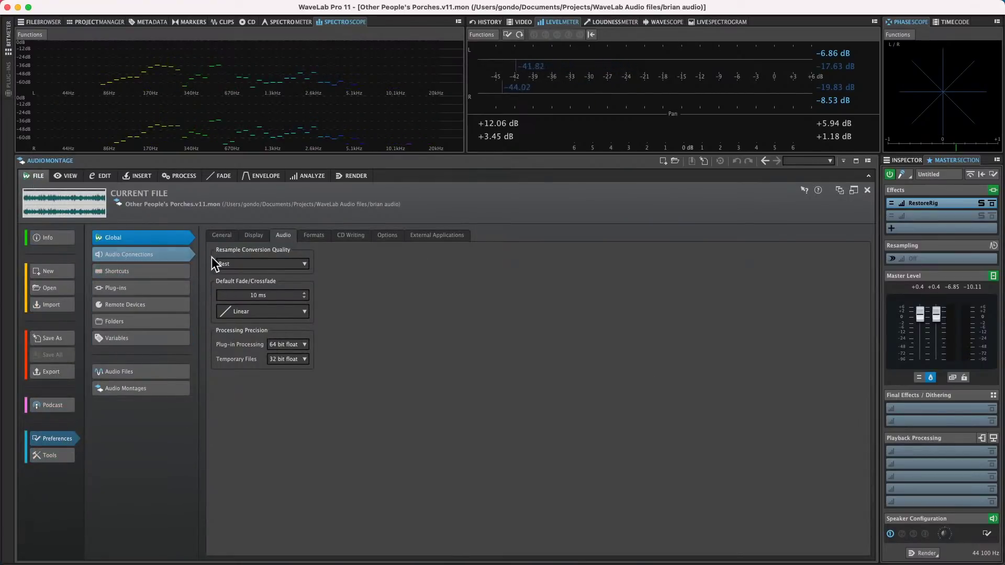
left_click(133, 256)
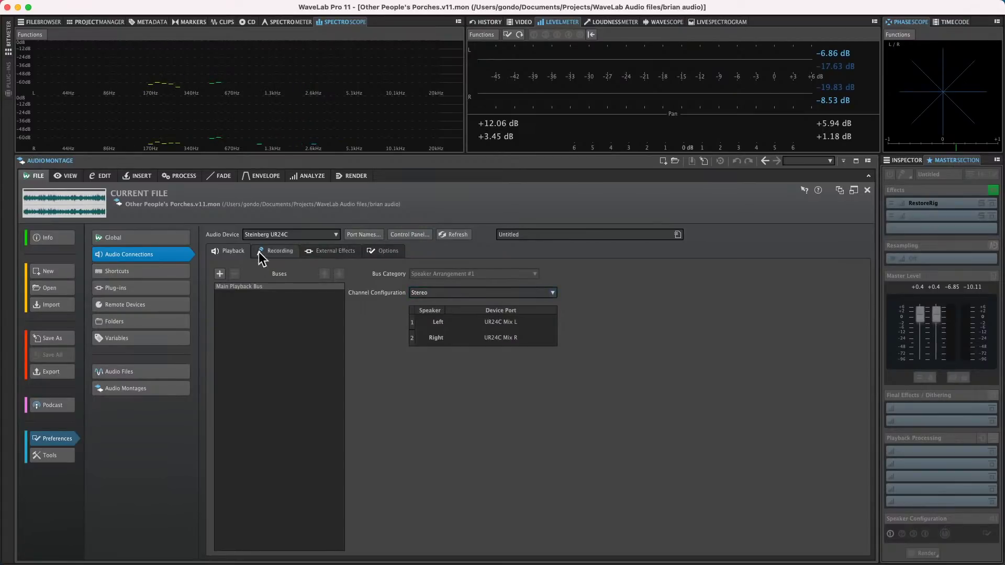
left_click(283, 253)
left_click(235, 252)
left_click(275, 251)
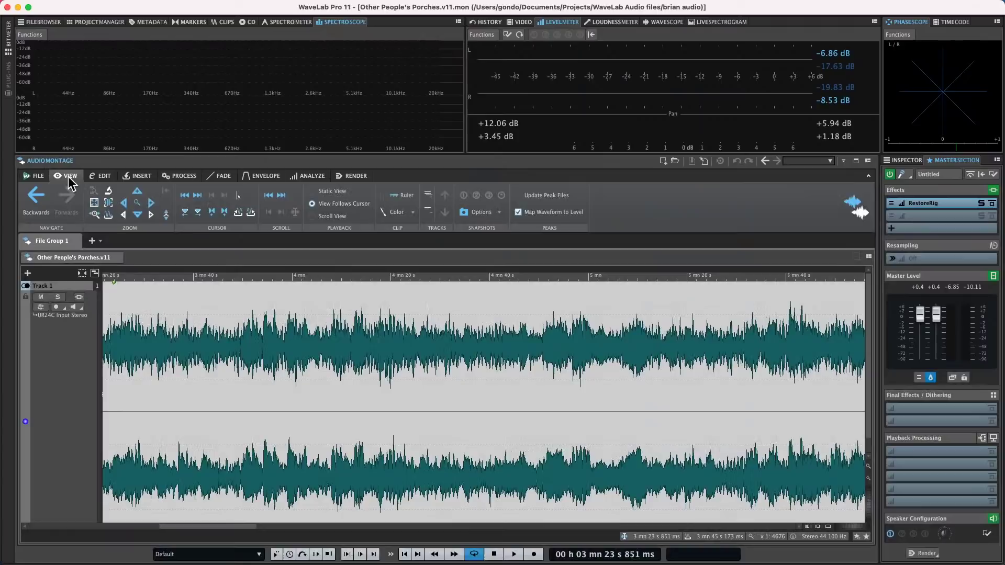
left_click(67, 176)
left_click(38, 175)
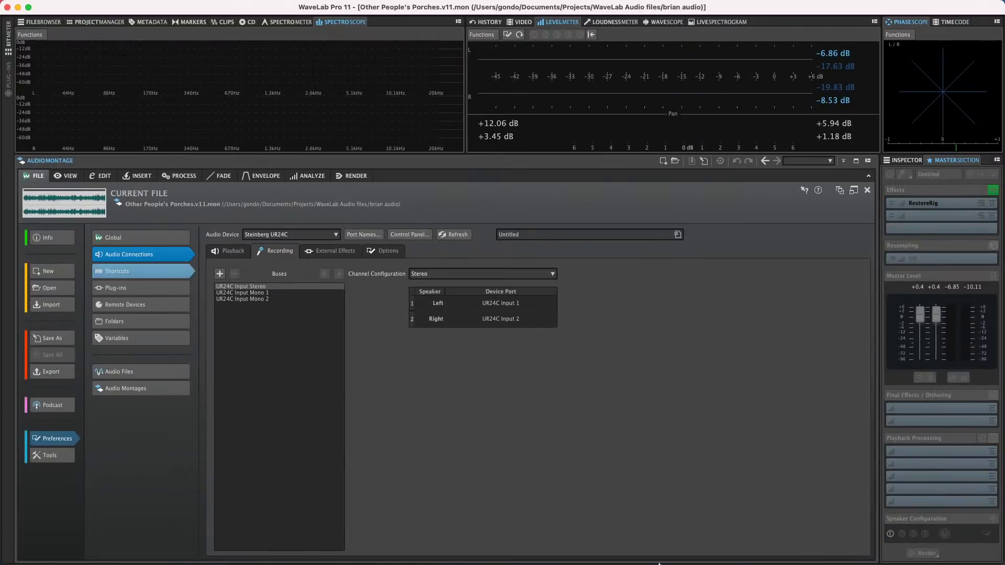
left_click(108, 178)
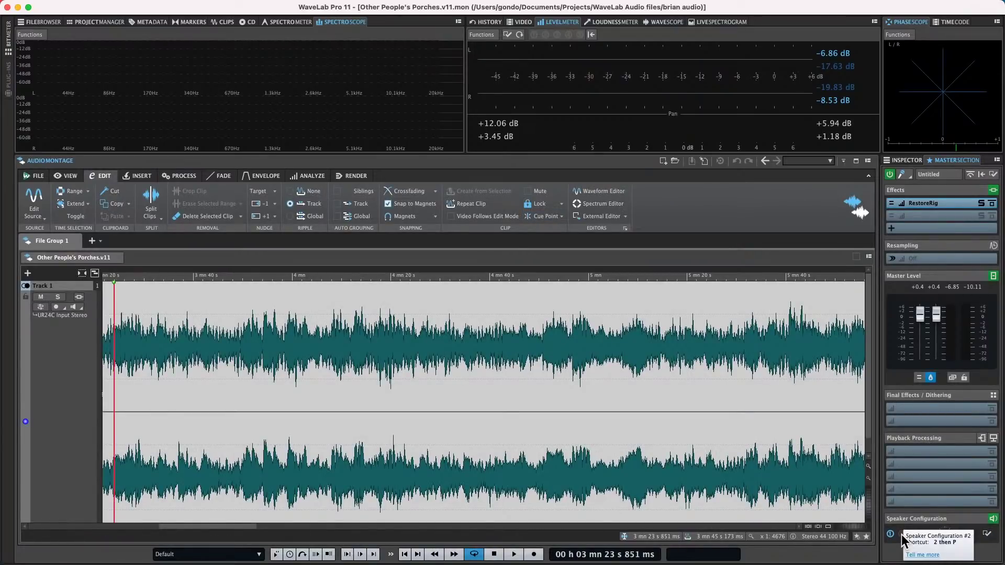
- Open the audio connections from the Master Section's speaker configuration and add two recording buses and one playback bus
left_click(988, 535)
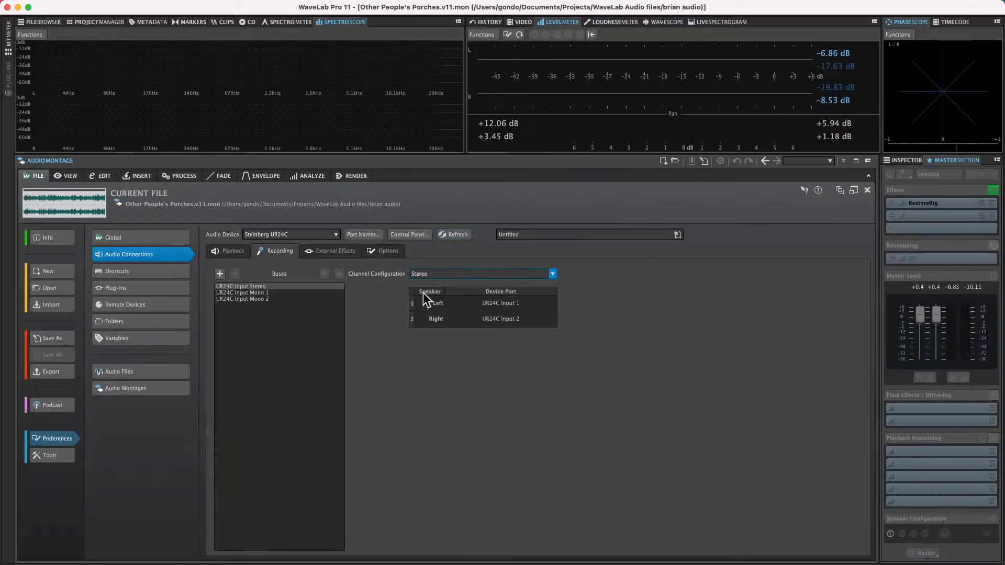
left_click(220, 274)
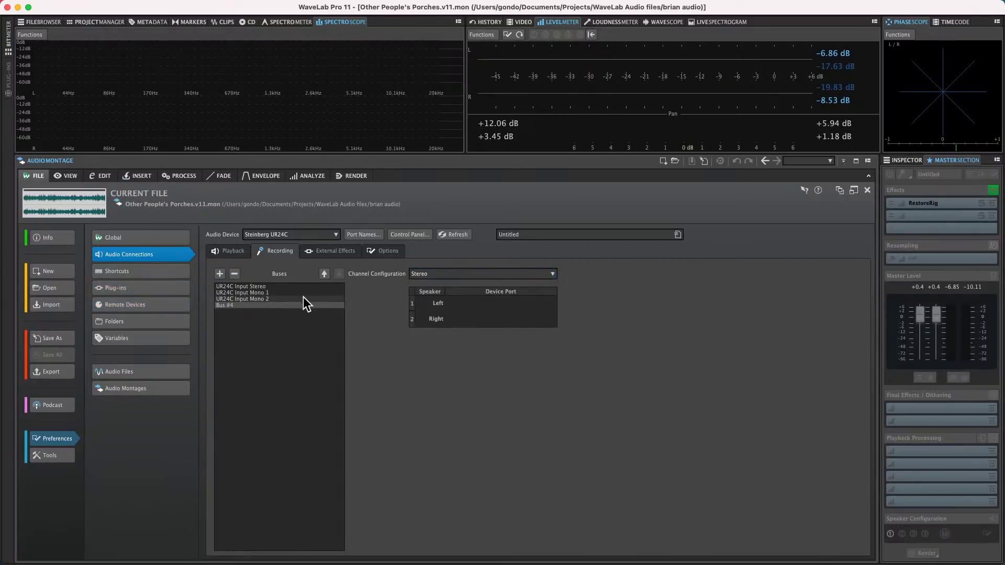
left_click(224, 273)
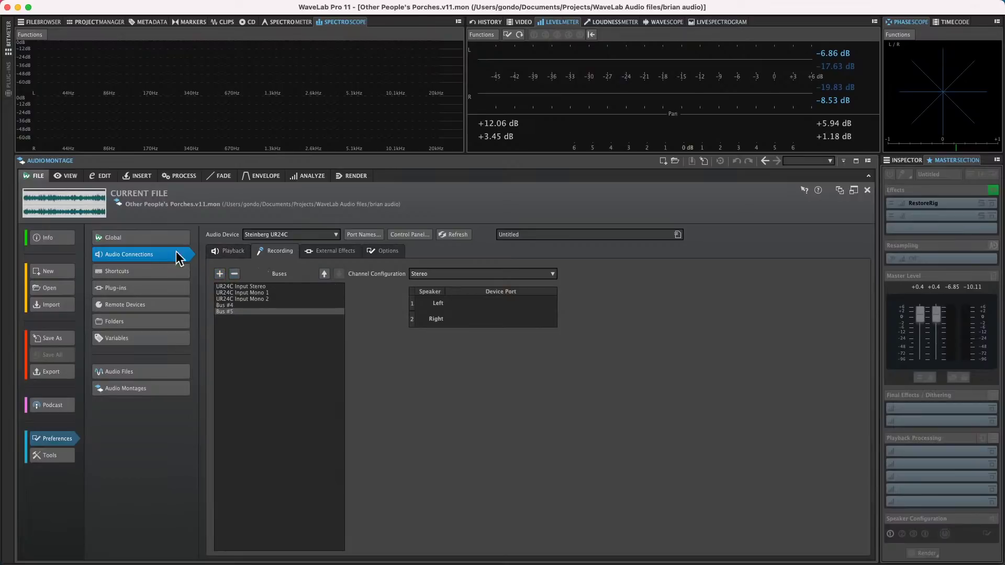
left_click(237, 253)
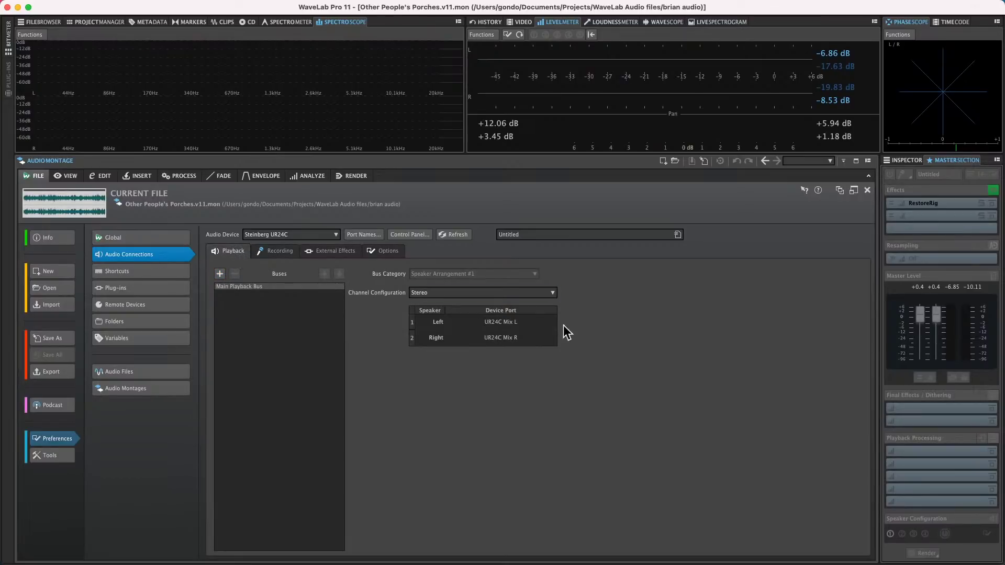
left_click(220, 274)
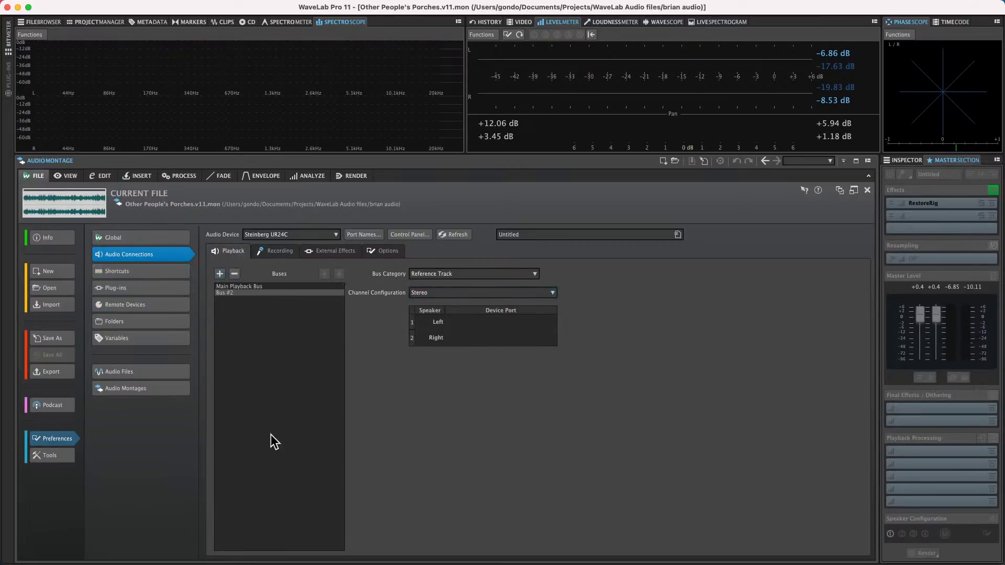
- Assign playback Bus #2 to Speaker Arrangement #2, with UR24C DAW Direct 1 for Left and UR24C DAW Direct 2 for Right
left_click(475, 274)
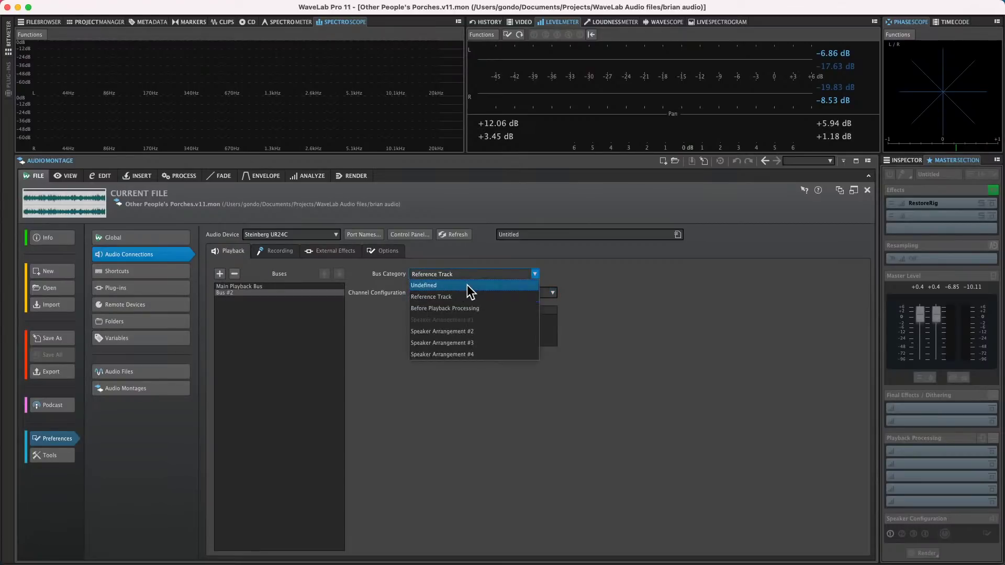
left_click(472, 332)
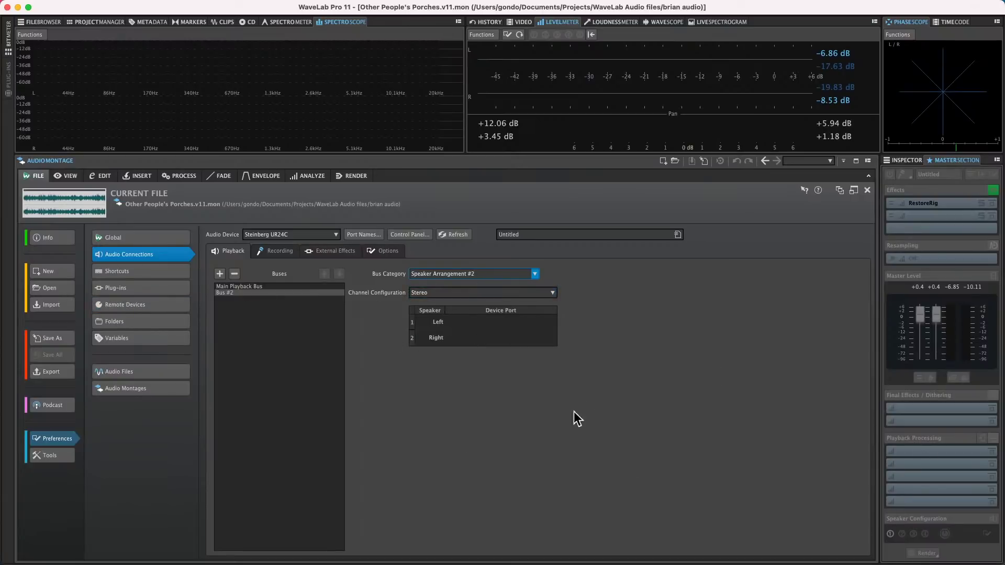
left_click(463, 321)
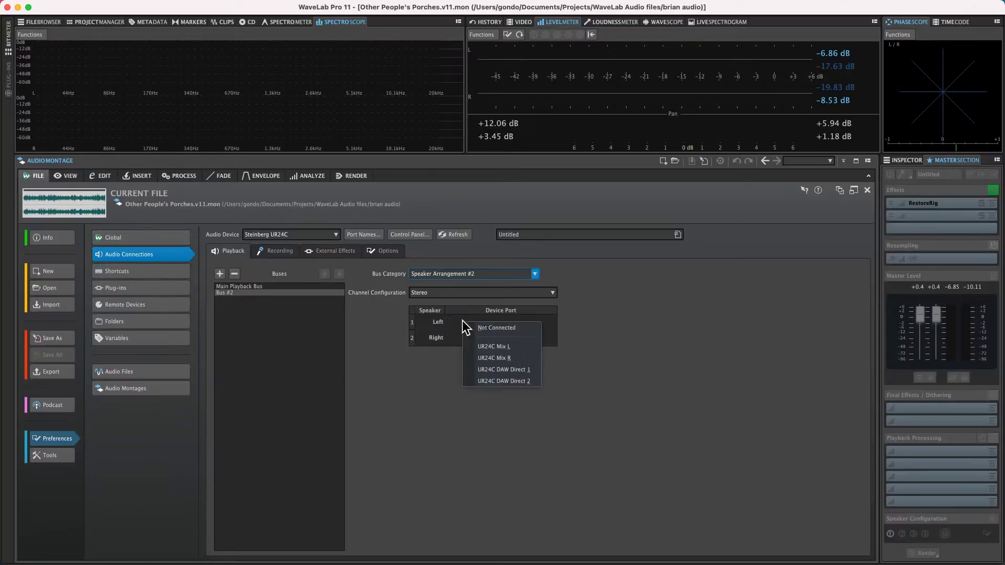
left_click(487, 369)
left_click(489, 337)
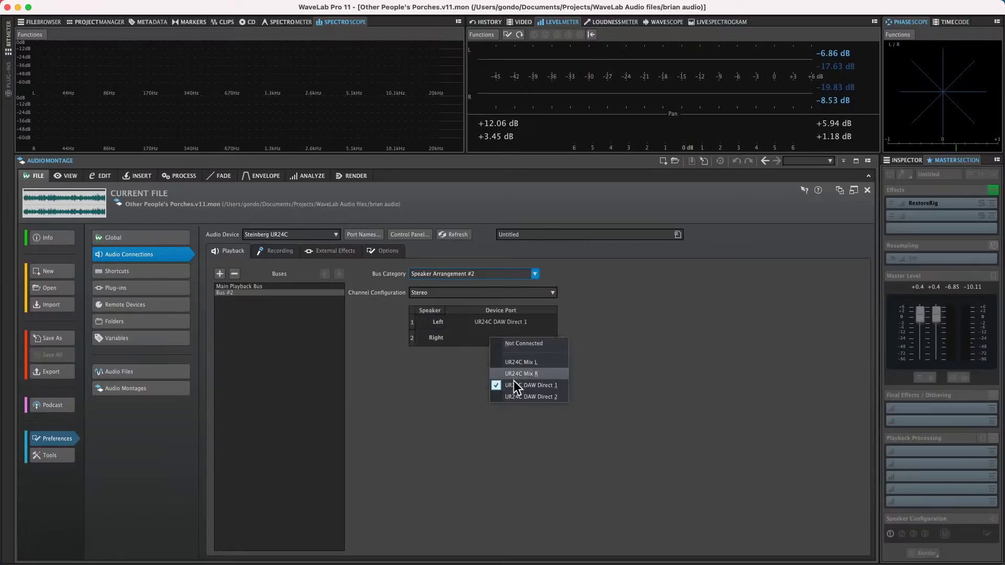
left_click(517, 399)
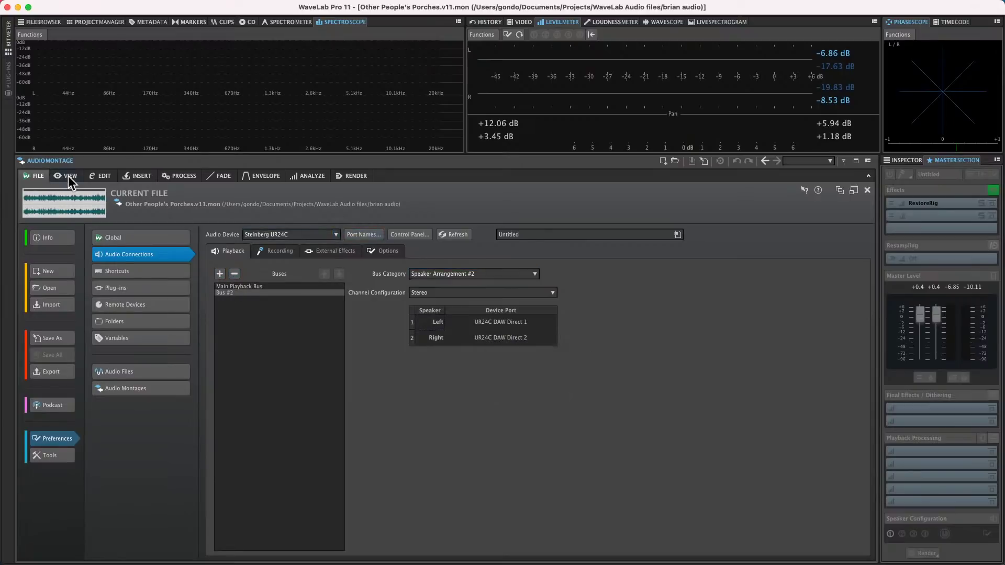
- Return to the montage, play it from about 3 min 23 s while switching to Speaker Configuration #2, and stop playback
left_click(100, 176)
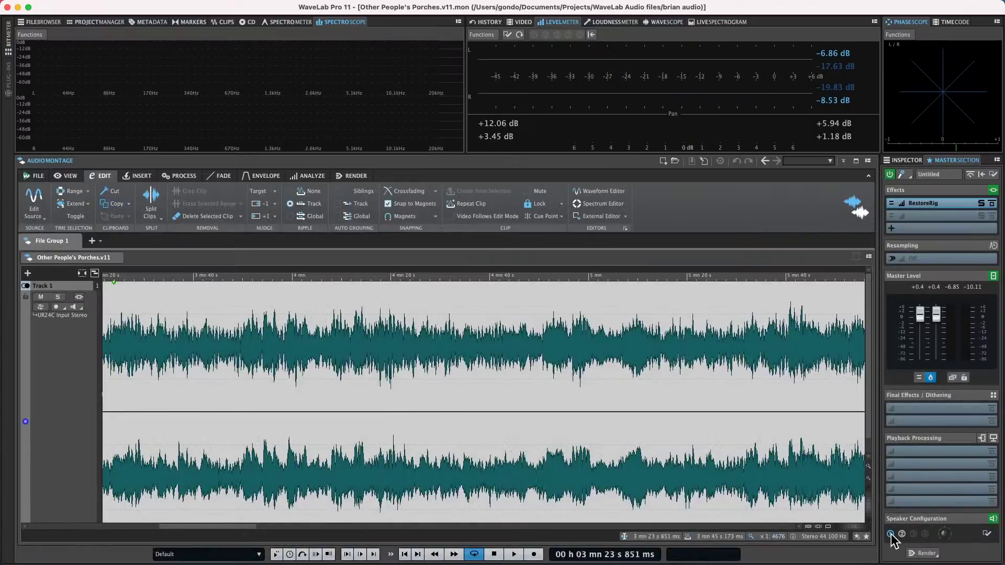
key("space")
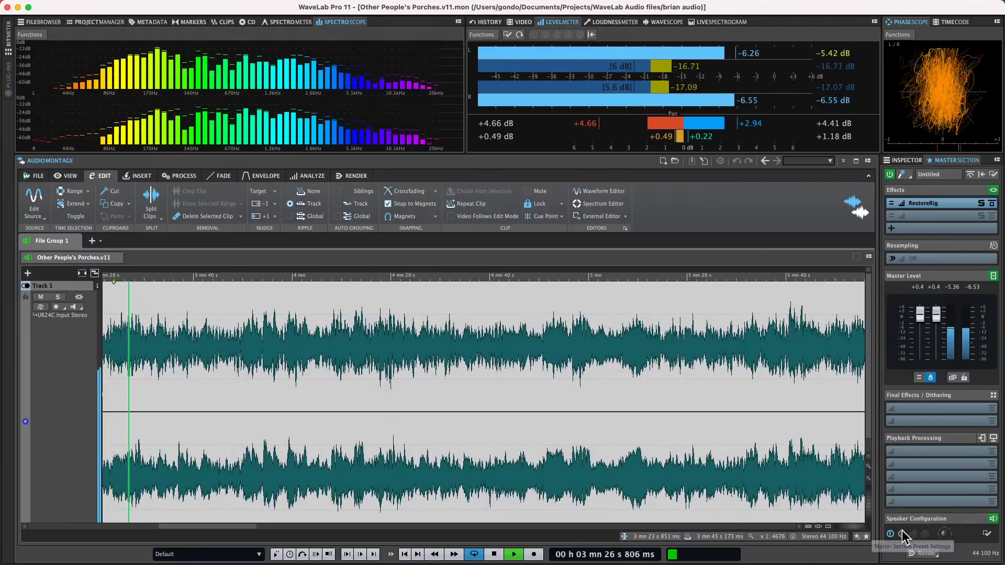
left_click(902, 533)
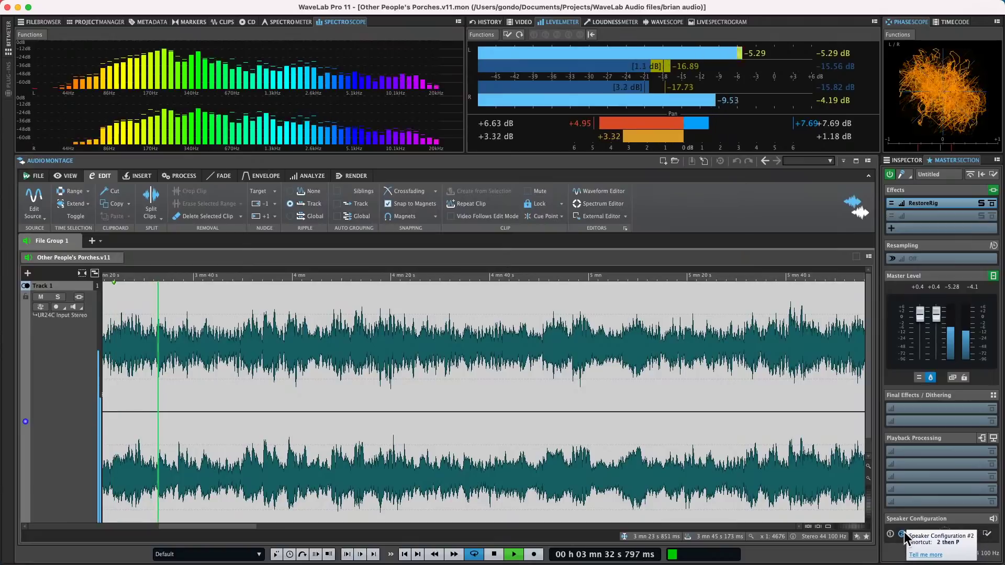
key("space")
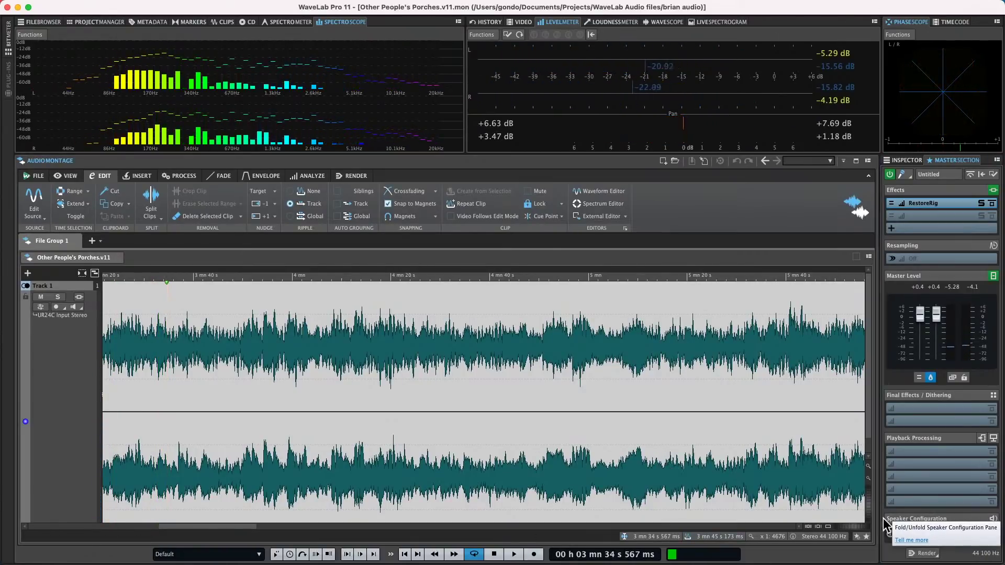
mouse_move(137, 7)
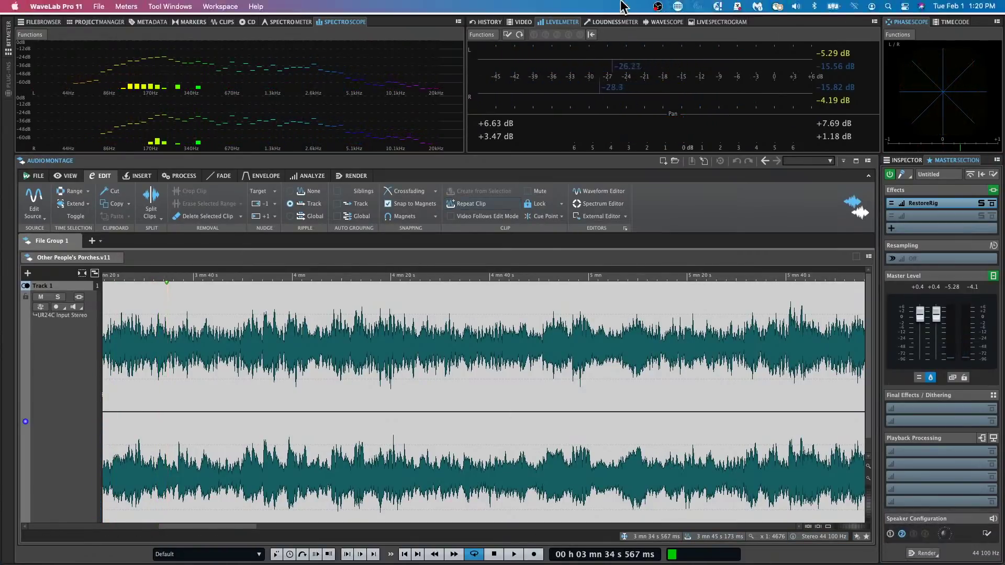
left_click(50, 6)
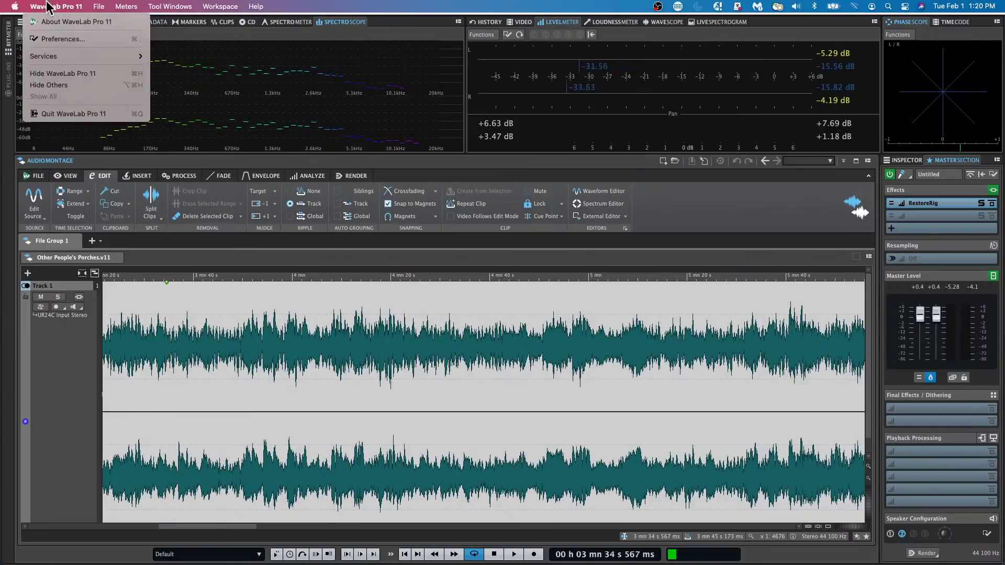
left_click(175, 364)
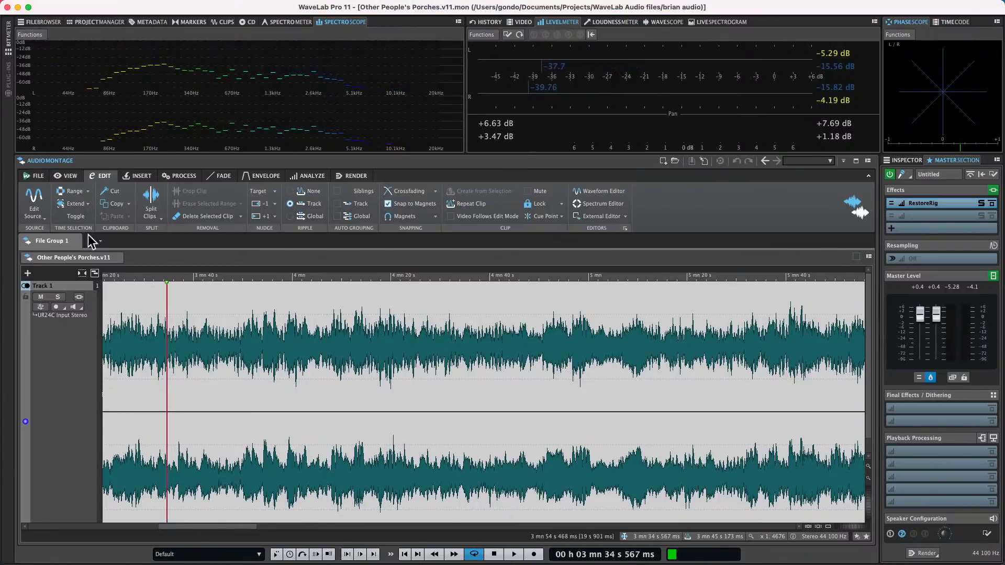
- Review the Main Playback Bus assignments in the Audio Connections preferences and quit WaveLab Pro 11
left_click(38, 177)
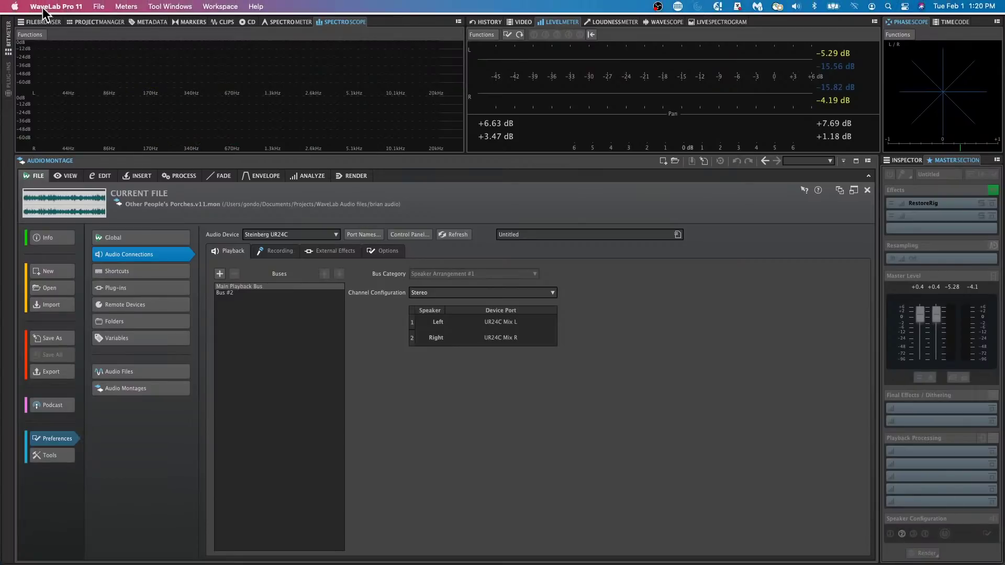
left_click(55, 7)
left_click(65, 112)
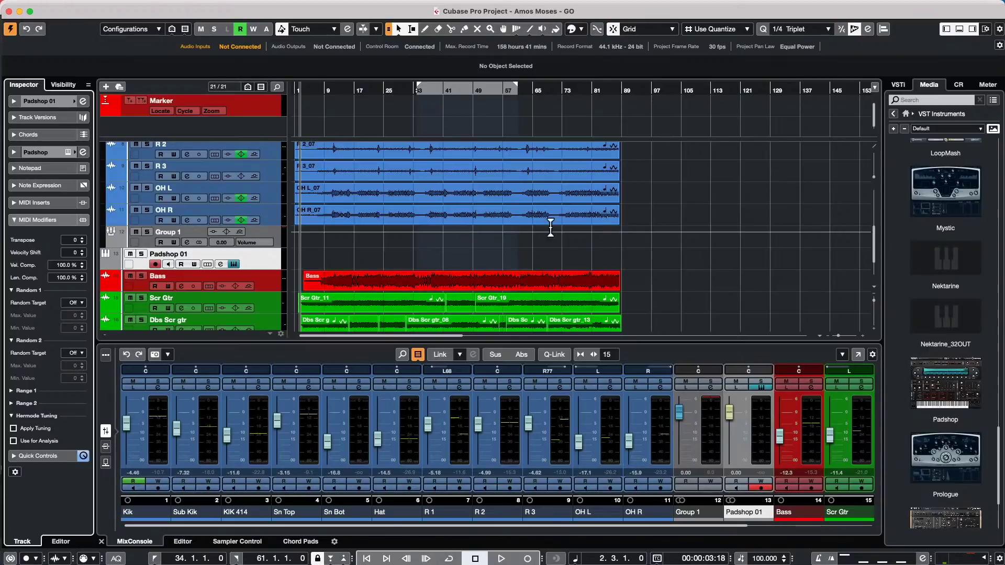
- Open the recent project Lose My Faith GO VCA.cpr in Cubase
left_click(80, 7)
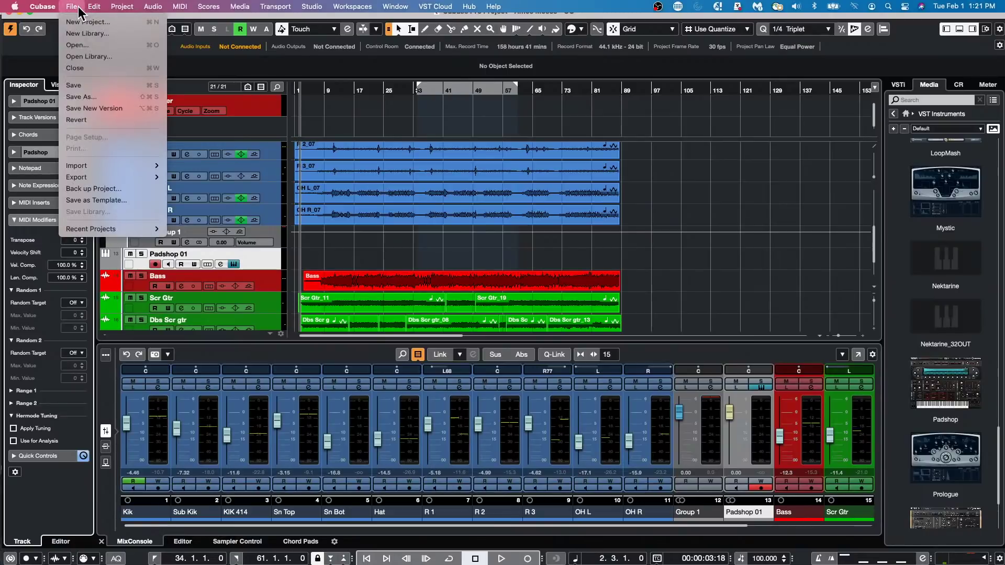
mouse_move(132, 232)
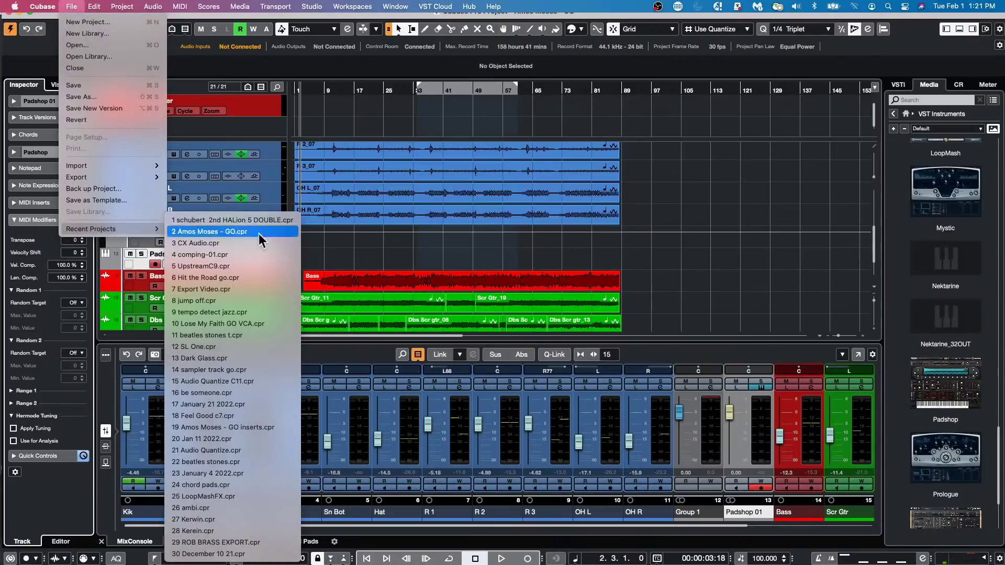
left_click(279, 325)
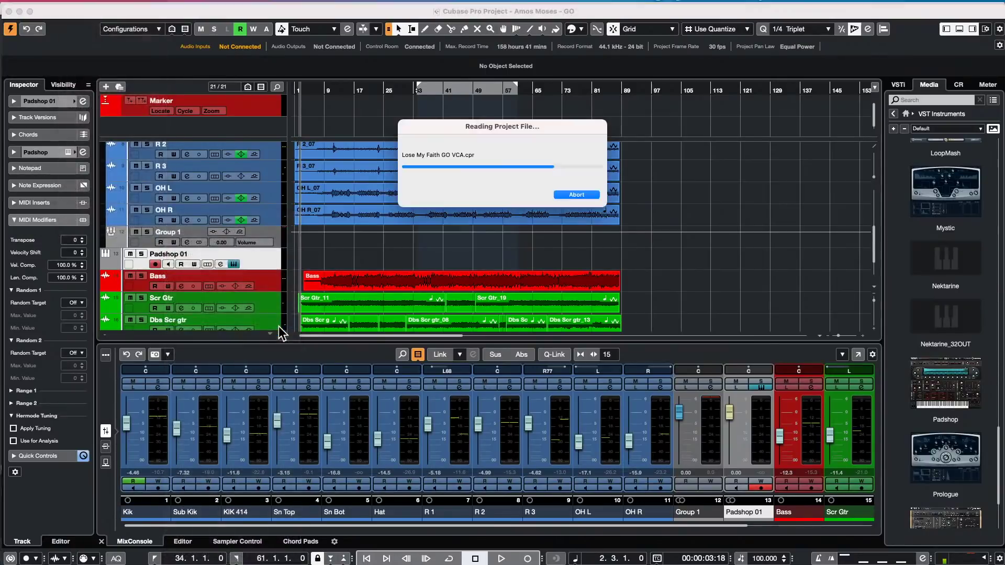
left_click(573, 190)
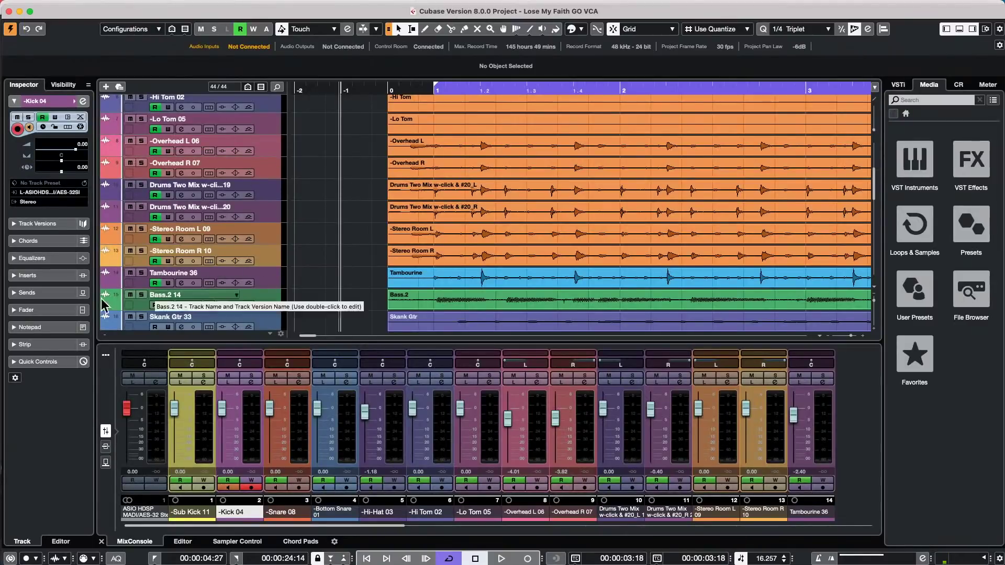
- Mute the Harmonica 21 track and play from the left locator with the Control Room main level lowered to -8.34 dB
scroll(245, 304, "down", 8)
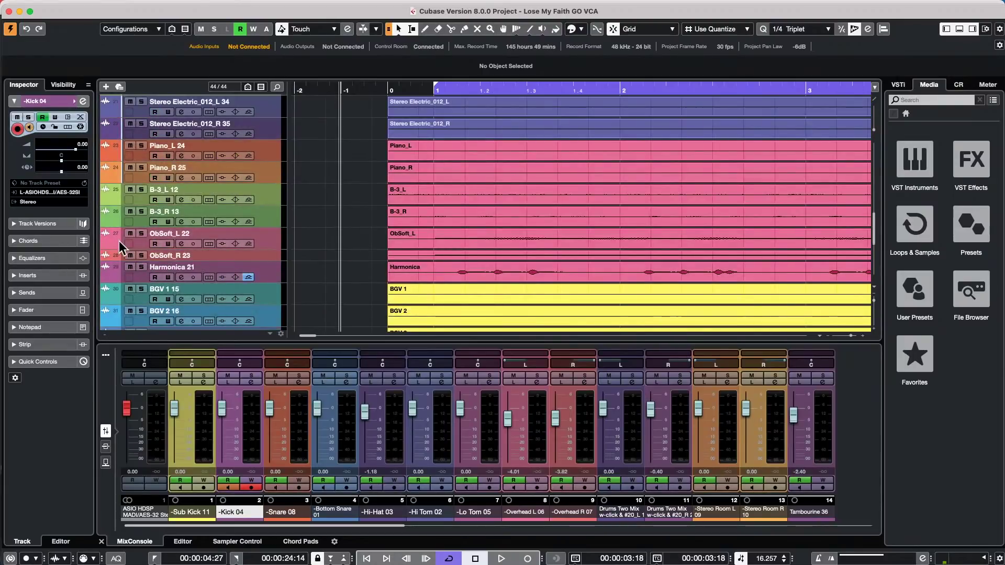
left_click(131, 267)
key("KP_1")
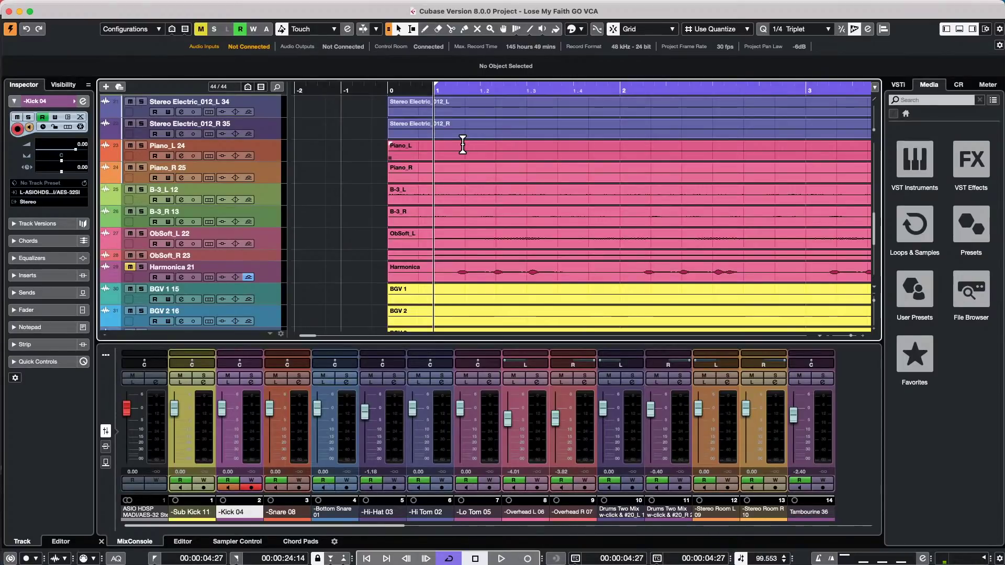
key("space")
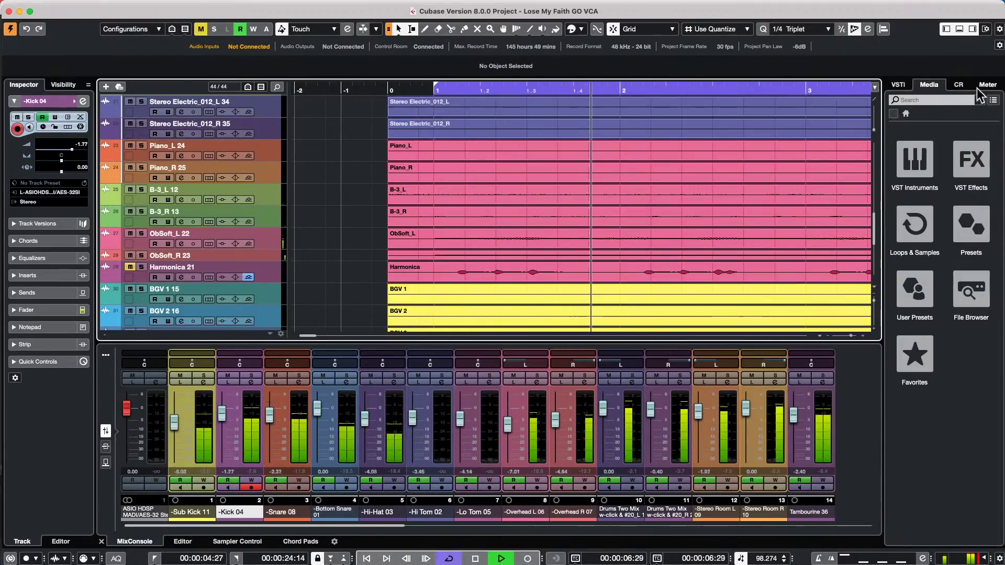
left_click(959, 85)
left_click_drag(943, 407, 944, 431)
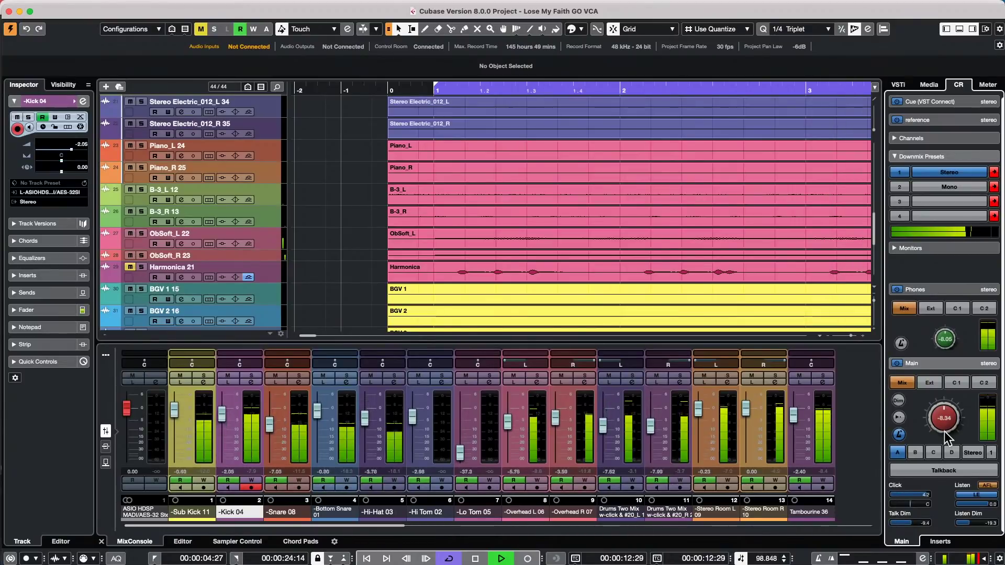
- Select the drum channels from Sub Kick 11 through Stereo Room R 10 and add a VCA fader controlling them
key("g")
key("g")
key("g")
key("g")
key("g")
key("g")
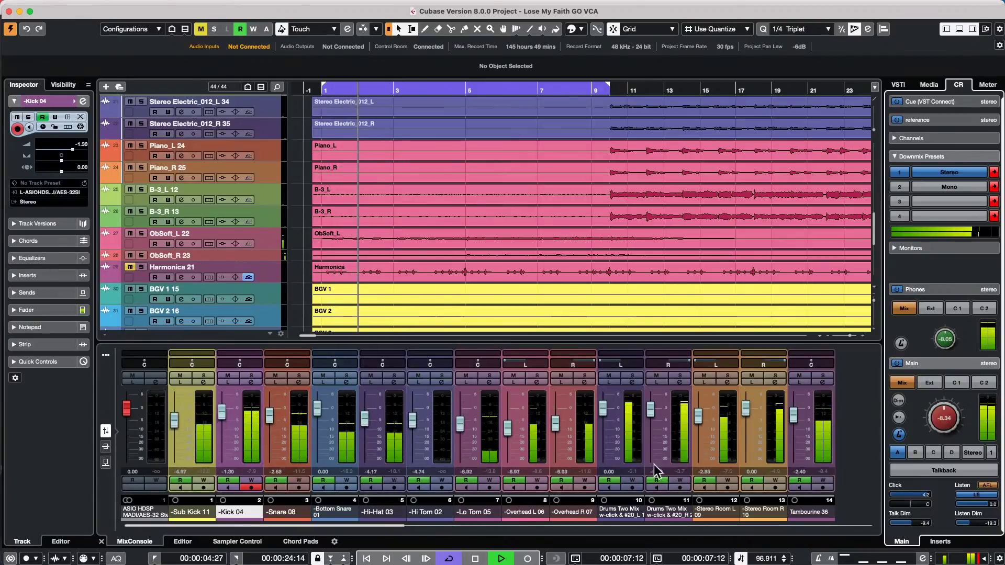
left_click(204, 420)
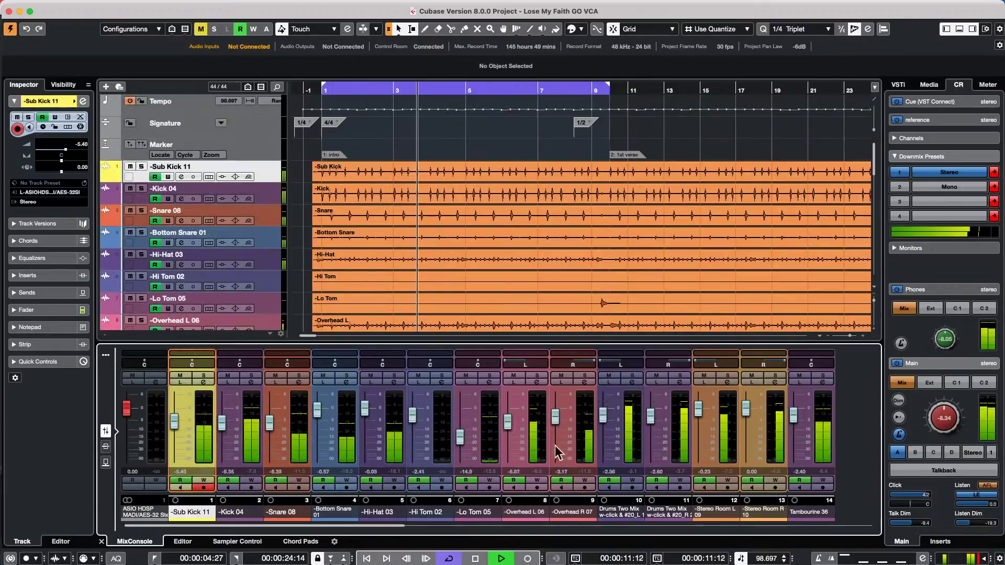
left_click(772, 418, "shift")
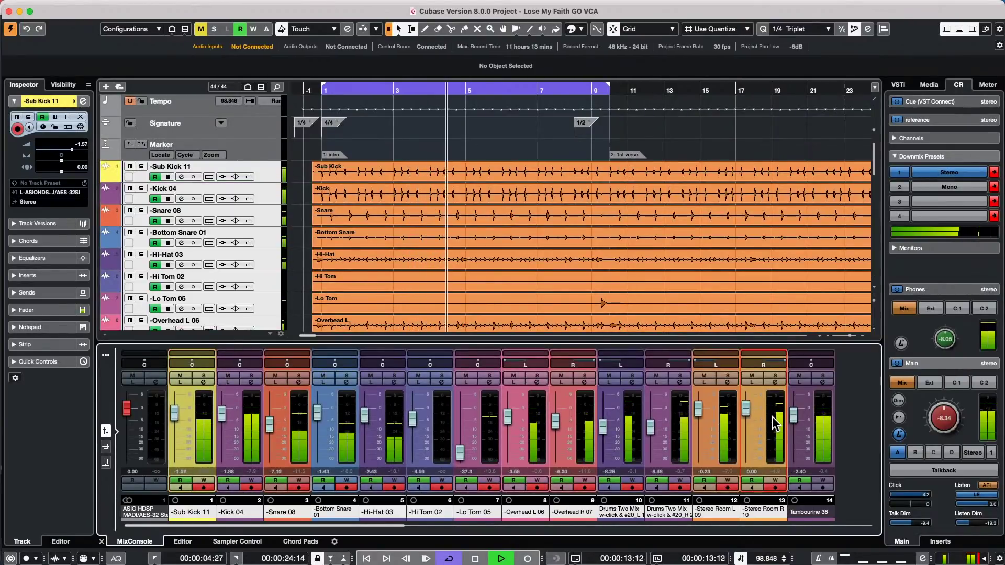
right_click(772, 417)
mouse_move(796, 562)
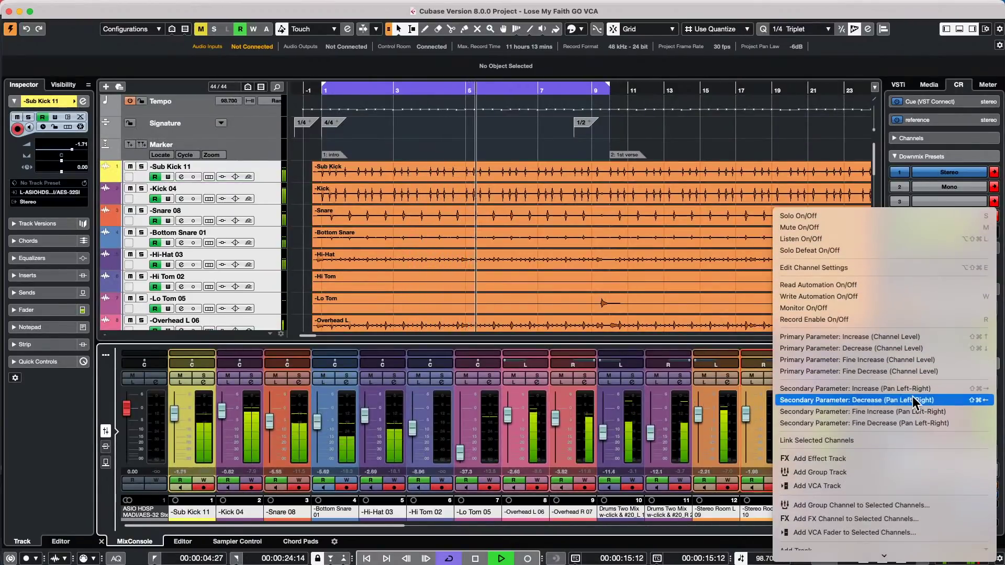
left_click(894, 542)
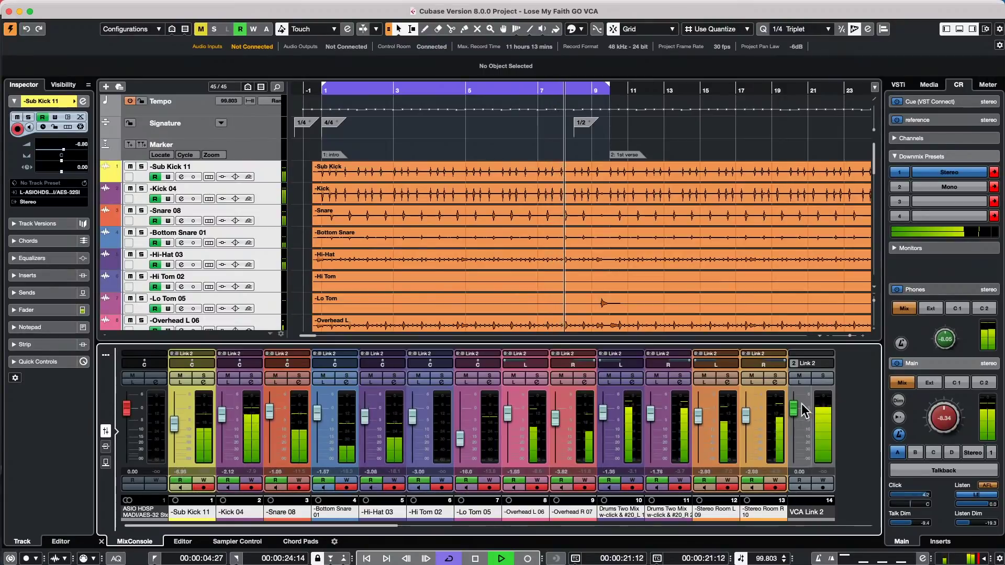
- Lower the VCA fader to -1.60 dB, record its volume moves with write automation enabled, and stop playback
mouse_move(795, 408)
left_mouse_down()
mouse_move(788, 470)
mouse_move(791, 412)
left_mouse_up()
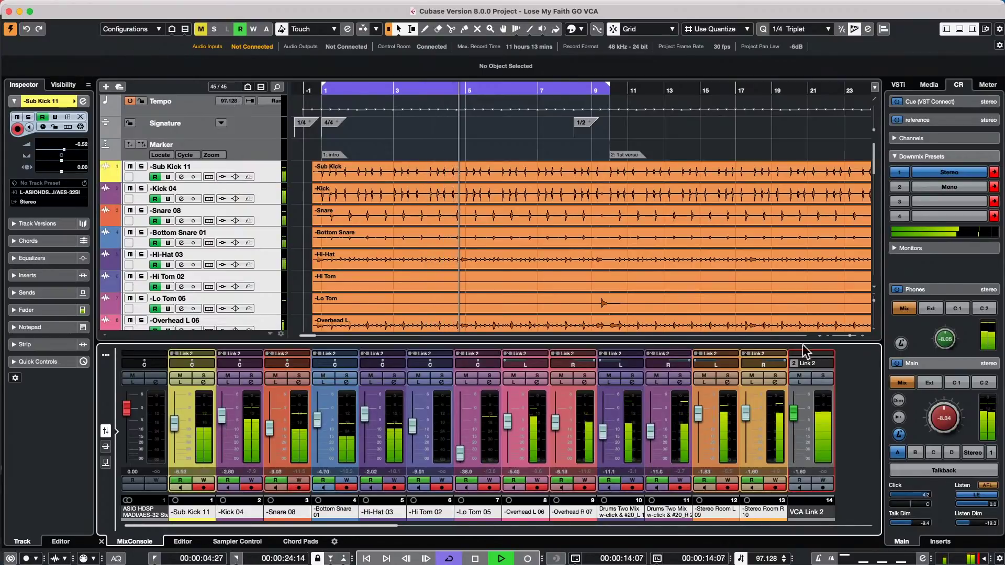
left_click(823, 480)
mouse_move(798, 413)
left_mouse_down()
mouse_move(801, 441)
mouse_move(800, 397)
mouse_move(800, 411)
left_mouse_up()
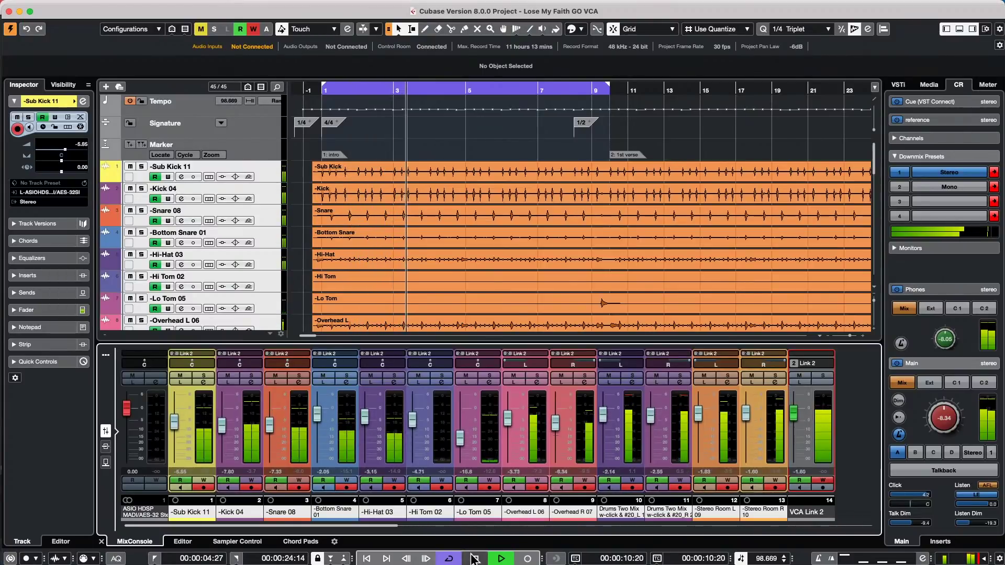
key("space")
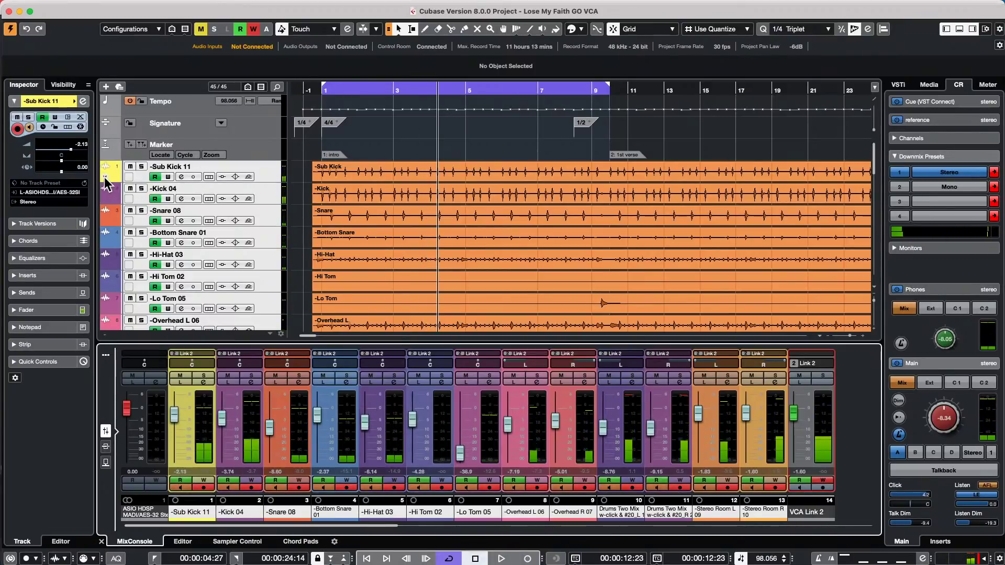
- Show the Sub Kick 11 track's volume automation lane and enlarge it to examine the curves
left_click(106, 178)
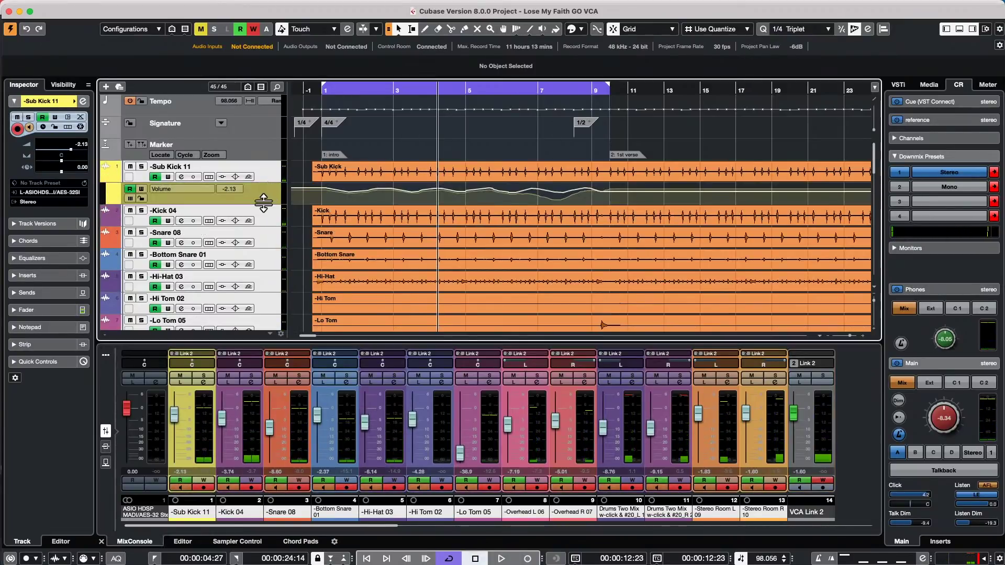
left_click_drag(263, 203, 261, 254)
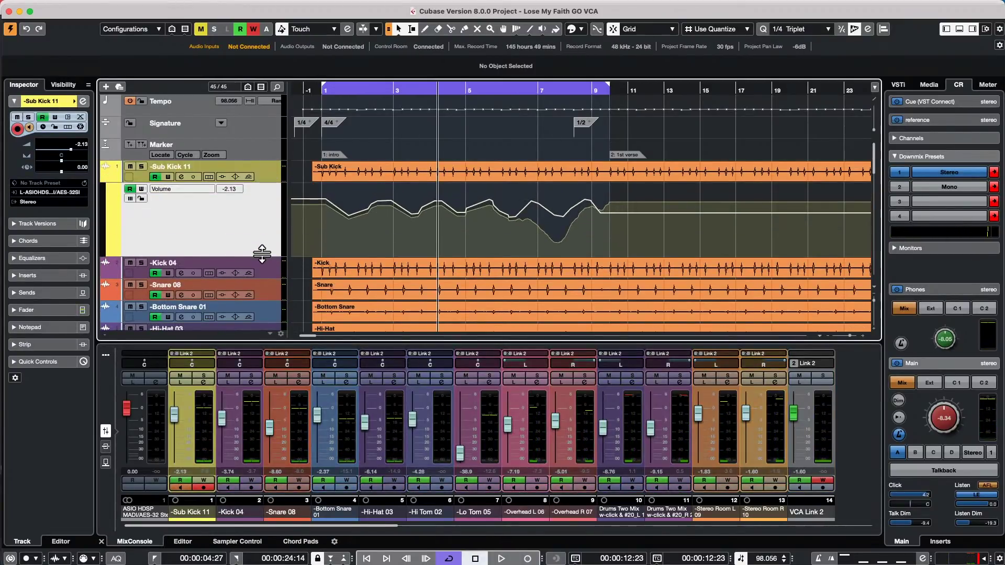
left_click(599, 212)
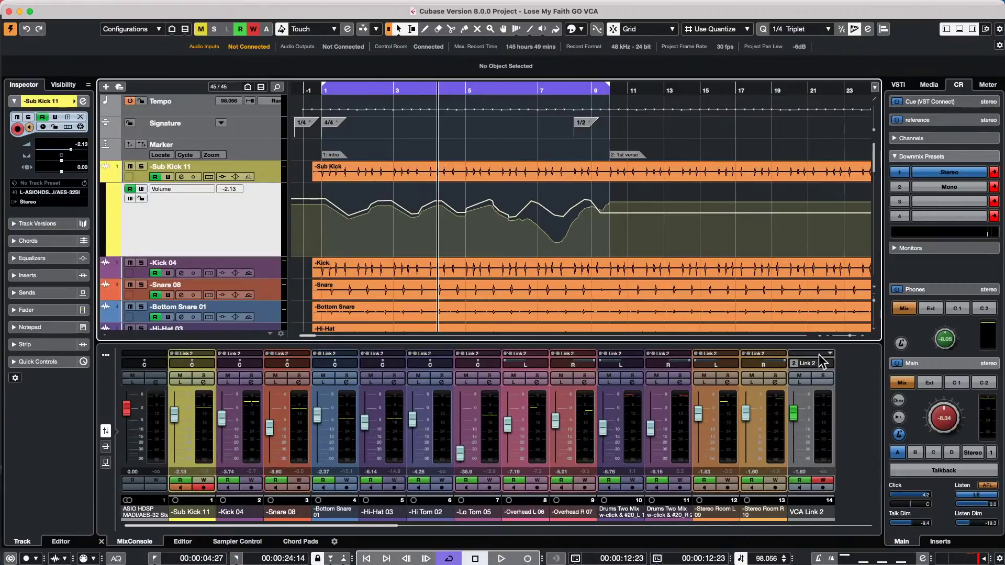
- Combine the automation of the VCA fader and its linked channels
left_click(833, 364)
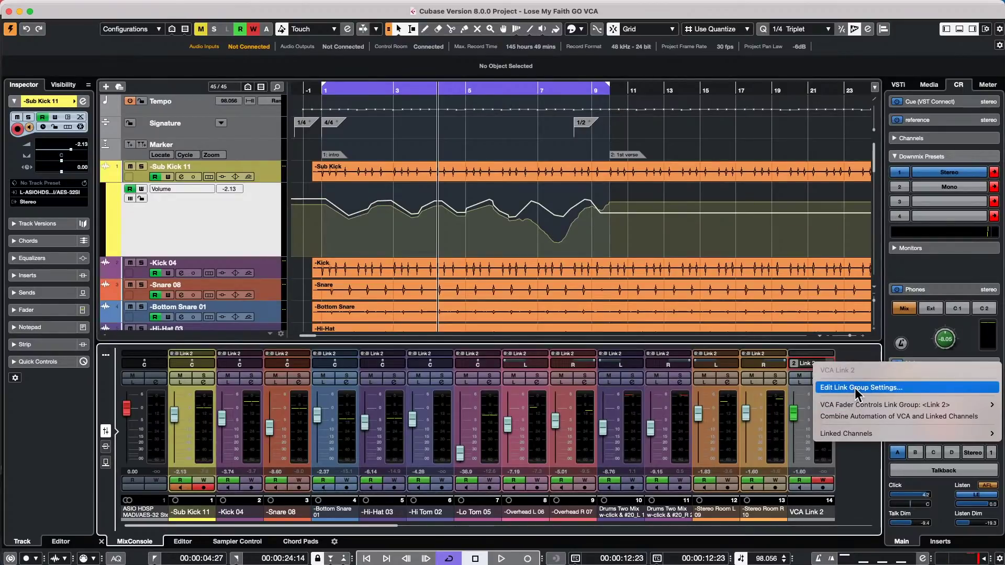
left_click(856, 417)
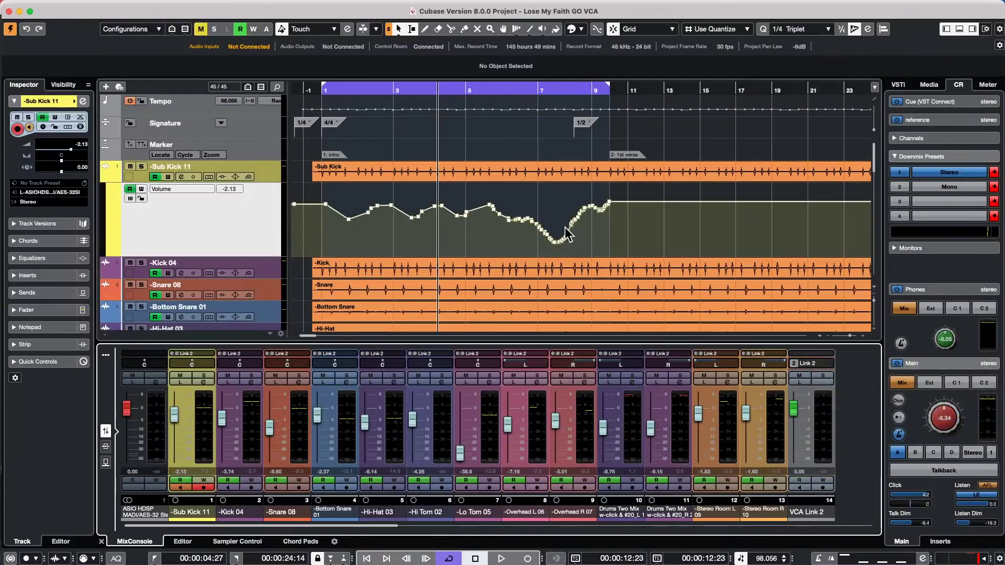
- Undo the automation combining and activate the FX 1-REVerence send in the Snare 08 channel settings
key("super+z")
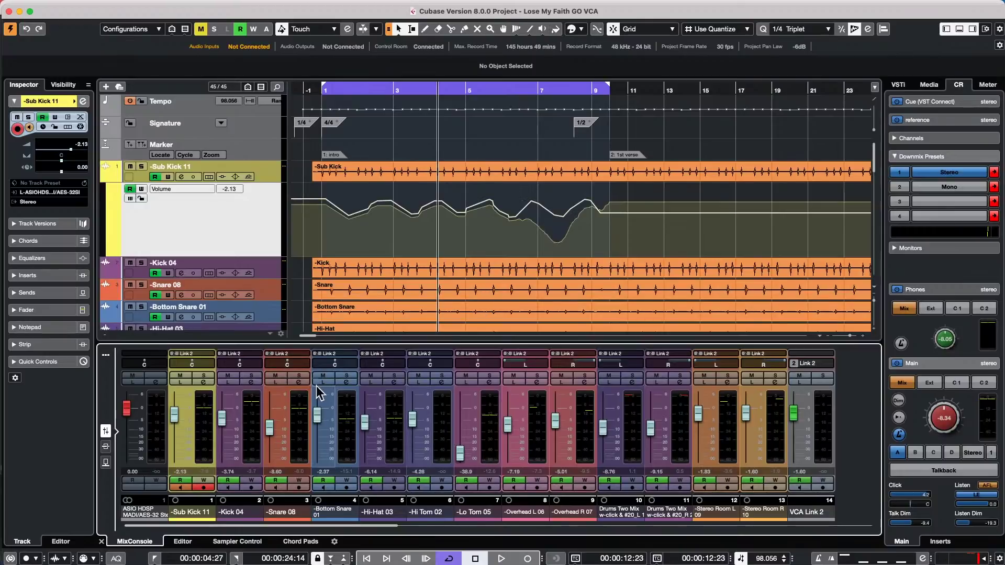
left_click(302, 383)
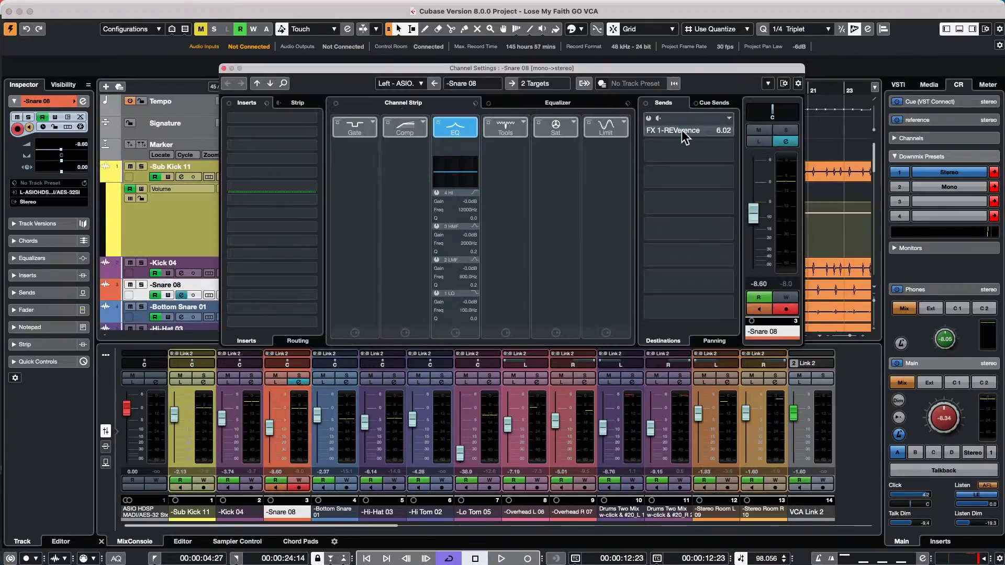
left_click(661, 132)
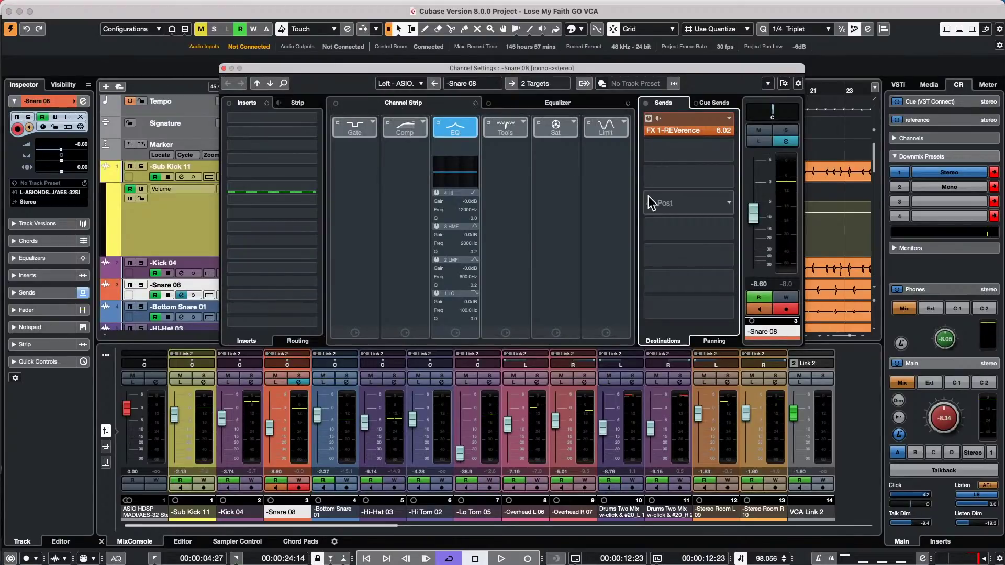
- Play the project with Snare 08 soloed while moving the VCA fader up and down, unsolo it and close its channel settings
key("space")
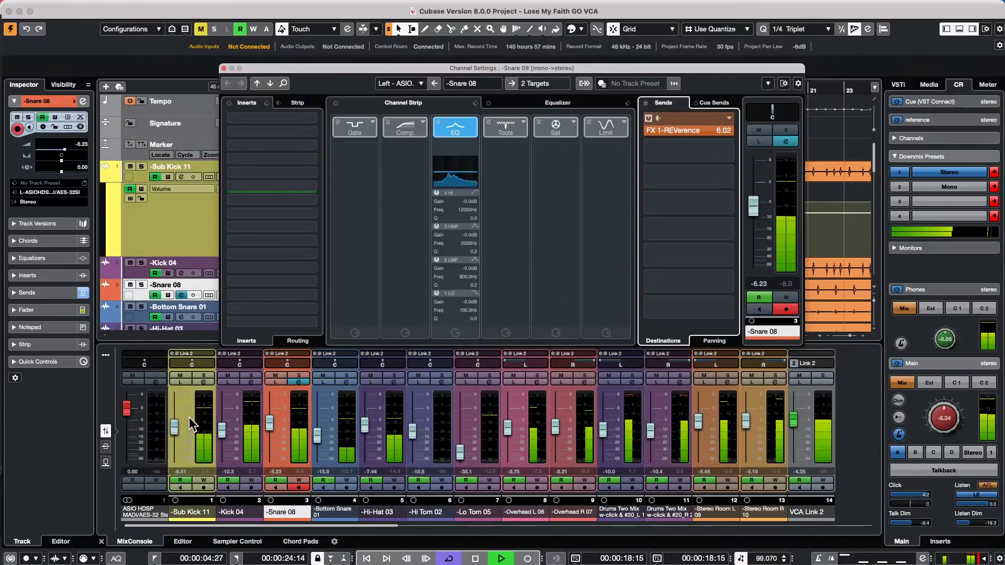
left_click(301, 376)
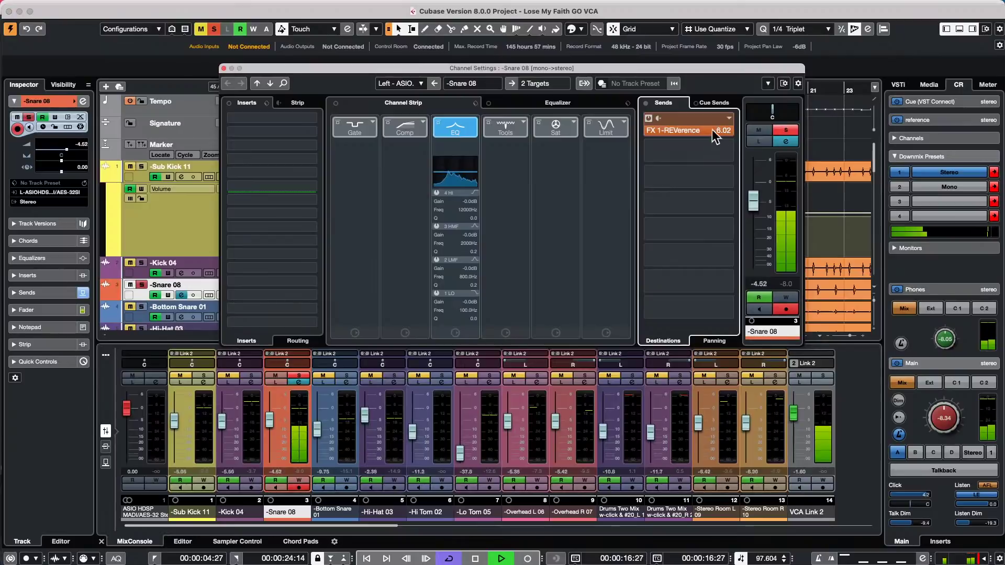
mouse_move(793, 414)
left_mouse_down()
mouse_move(793, 447)
mouse_move(794, 405)
left_mouse_up()
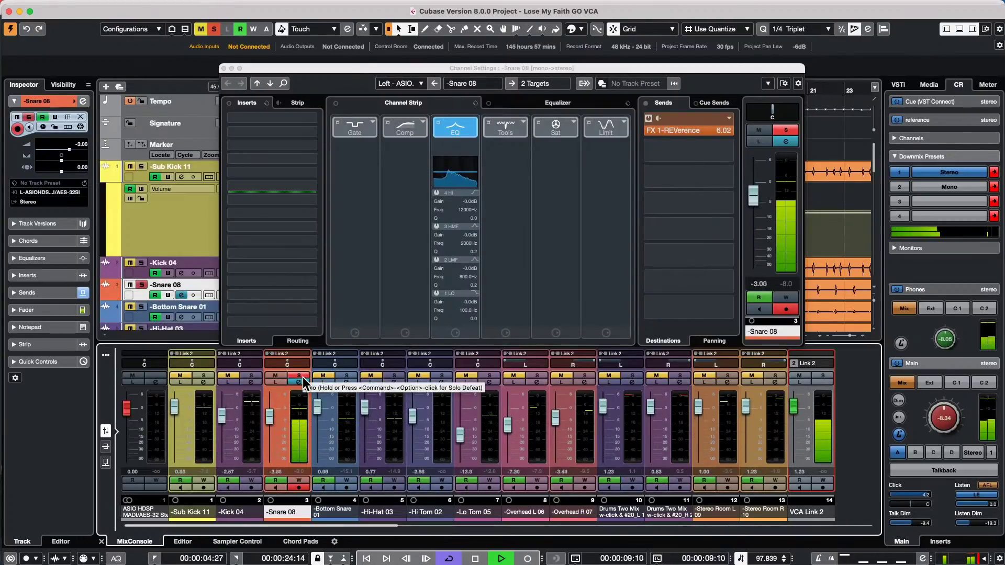
mouse_move(800, 412)
left_mouse_down()
mouse_move(798, 442)
mouse_move(799, 417)
left_mouse_up()
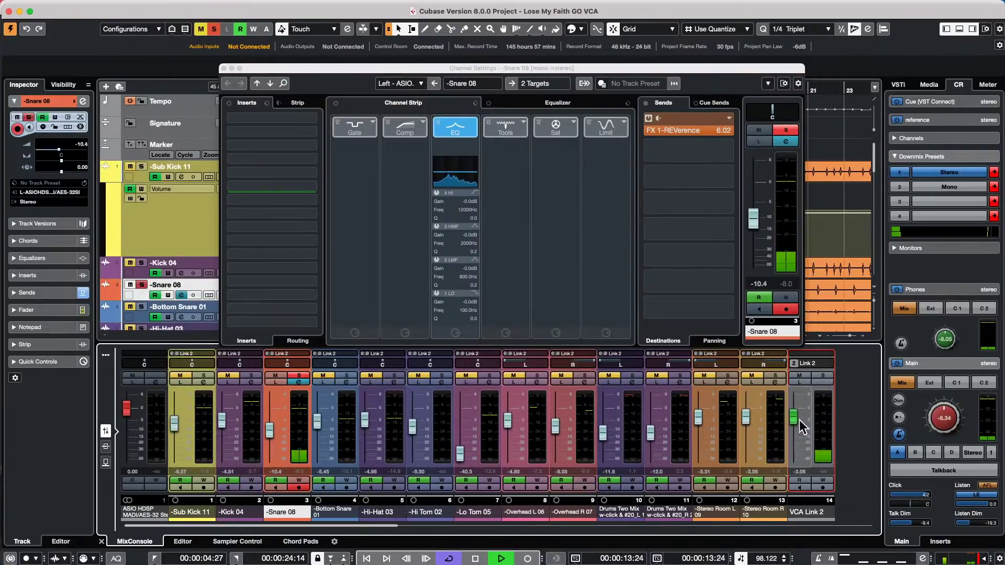
left_click(299, 375)
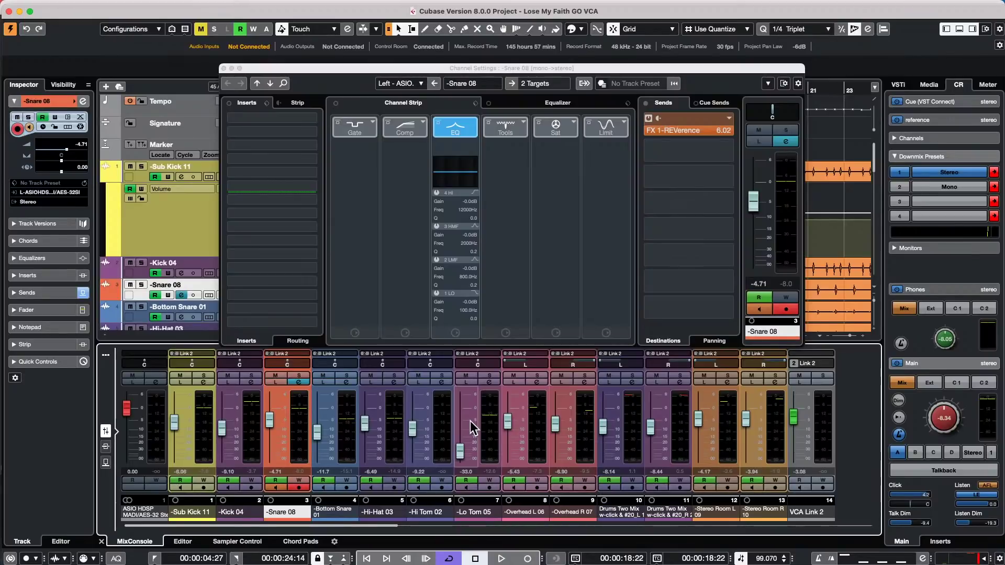
left_click(223, 68)
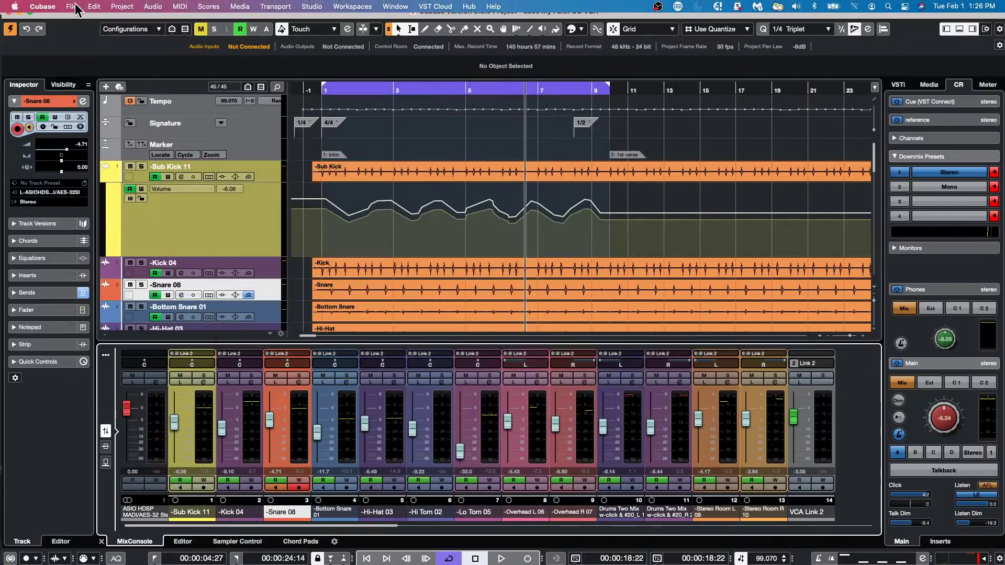
- Open the recent project Amos Moses - GO.cpr and activate it
left_click(73, 6)
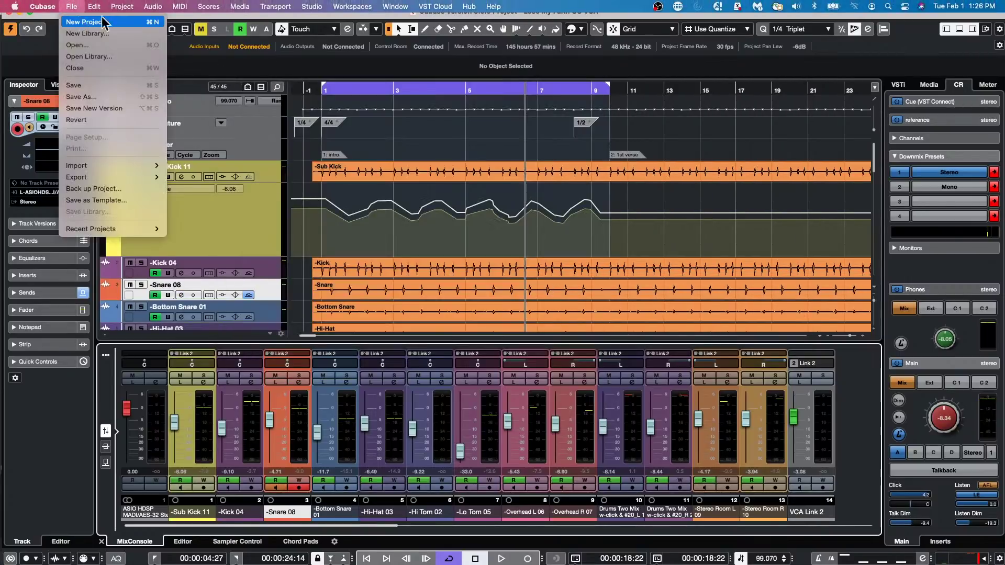
left_click(375, 504)
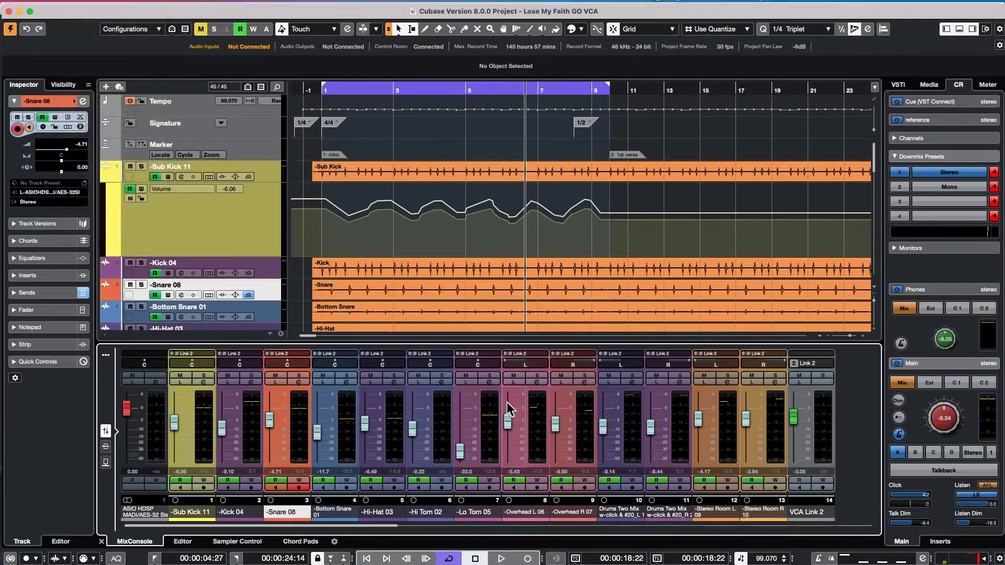
left_click(71, 6)
mouse_move(119, 231)
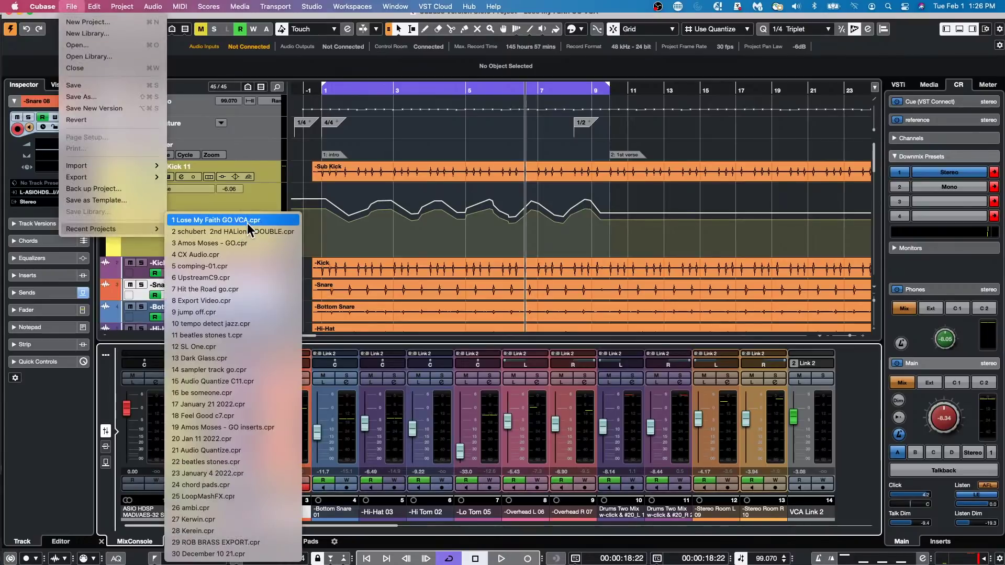
left_click(246, 242)
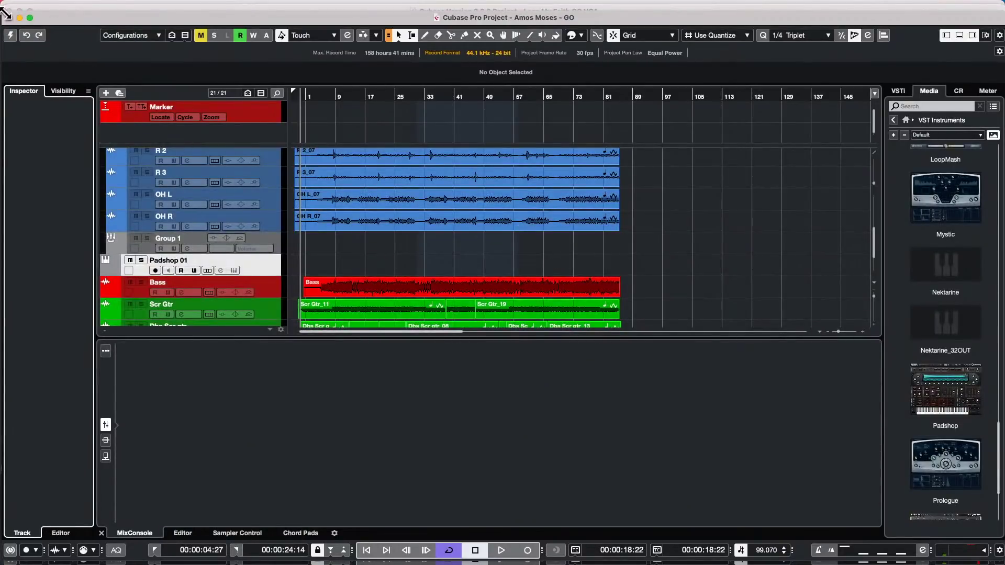
left_click(10, 35)
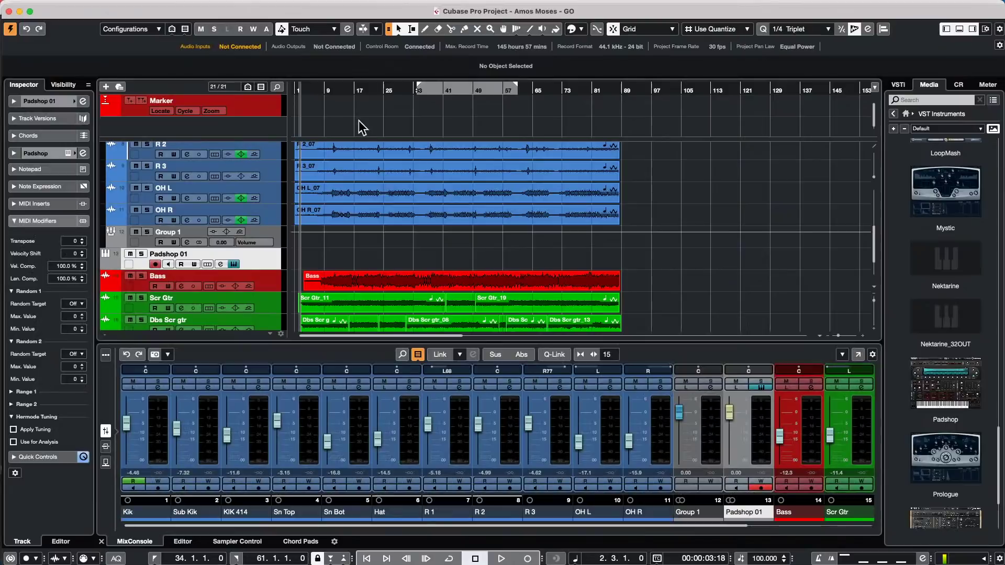
- Revert the Amos Moses - GO project to its last saved version
mouse_move(156, 6)
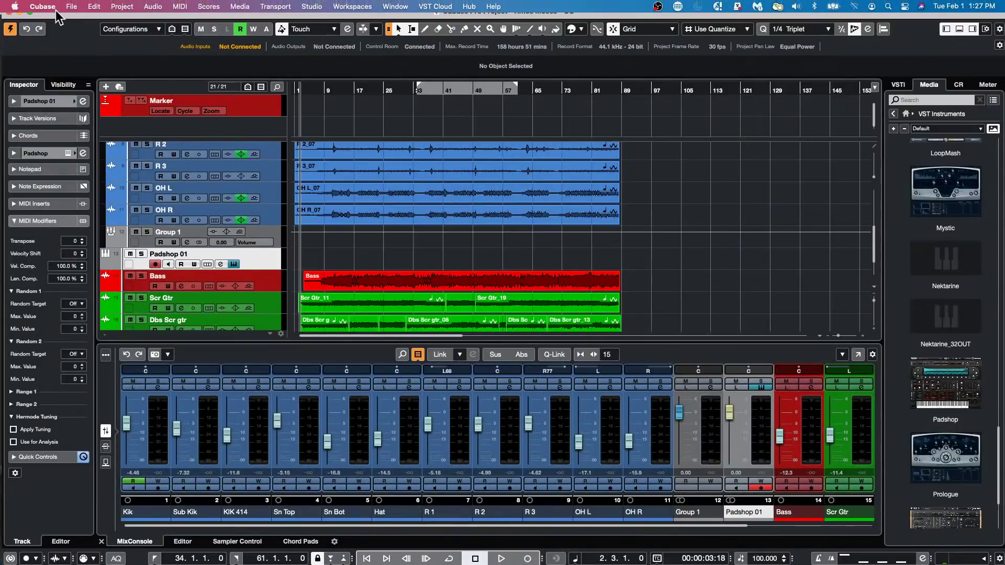
left_click(73, 8)
mouse_move(110, 229)
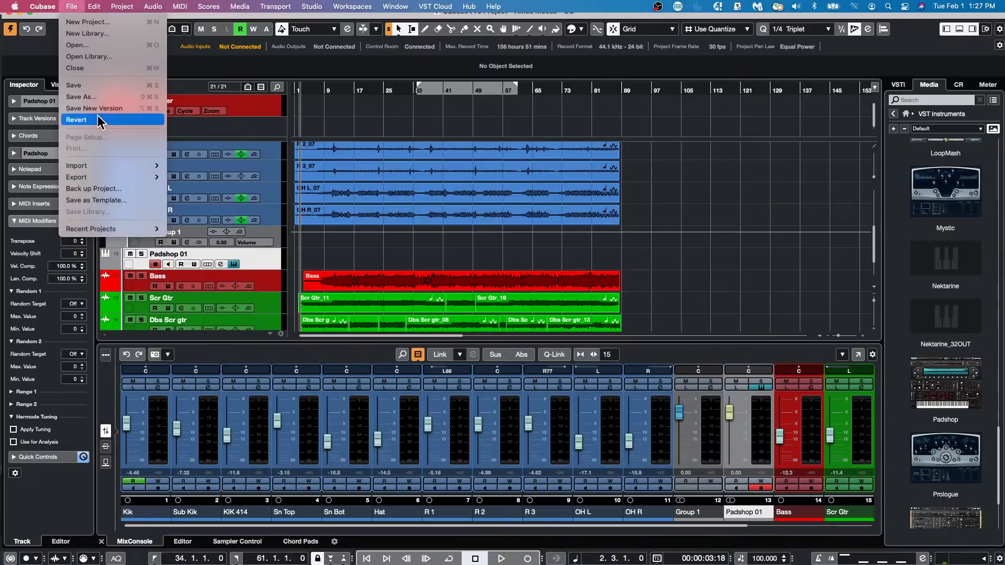
left_click(76, 119)
left_click(563, 191)
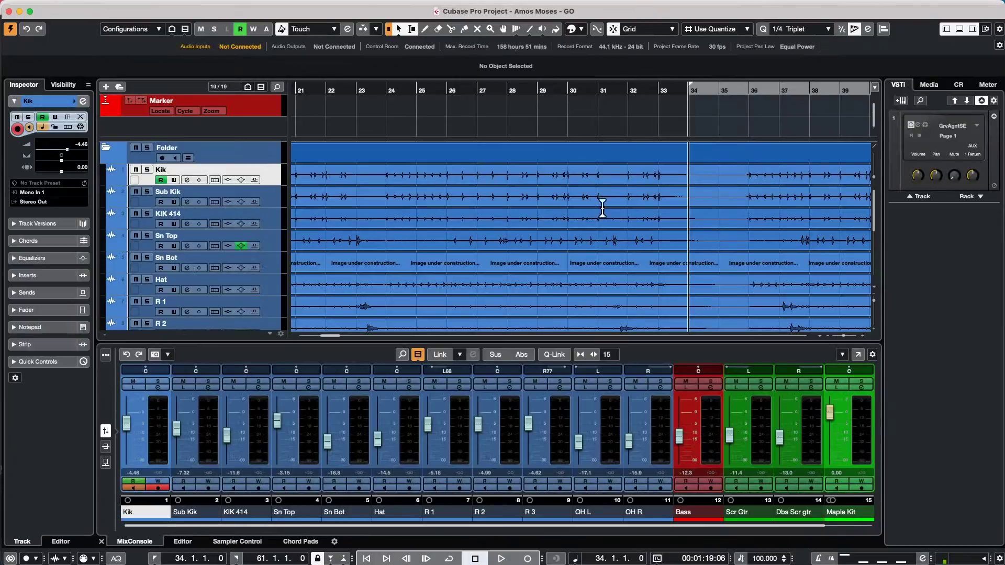
- Play the song with all events selected, set the project tempo to 200 during playback, and stop
left_click_drag(396, 92, 347, 11)
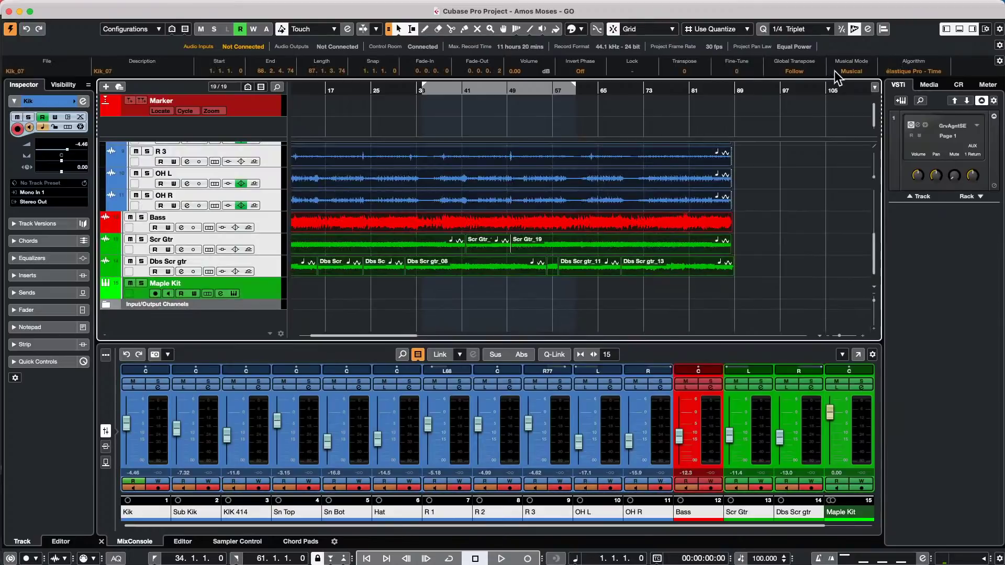
key("space")
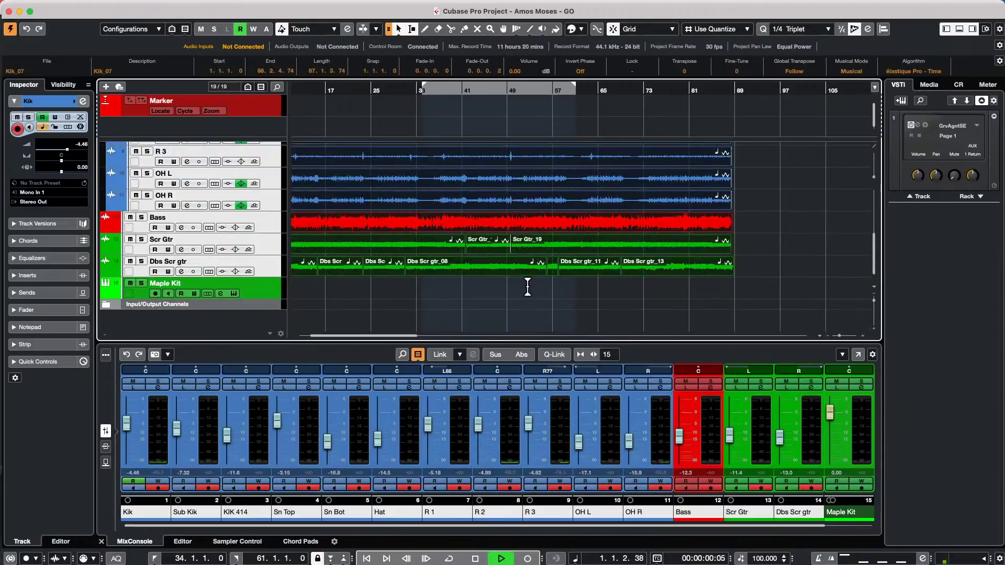
left_click(312, 92)
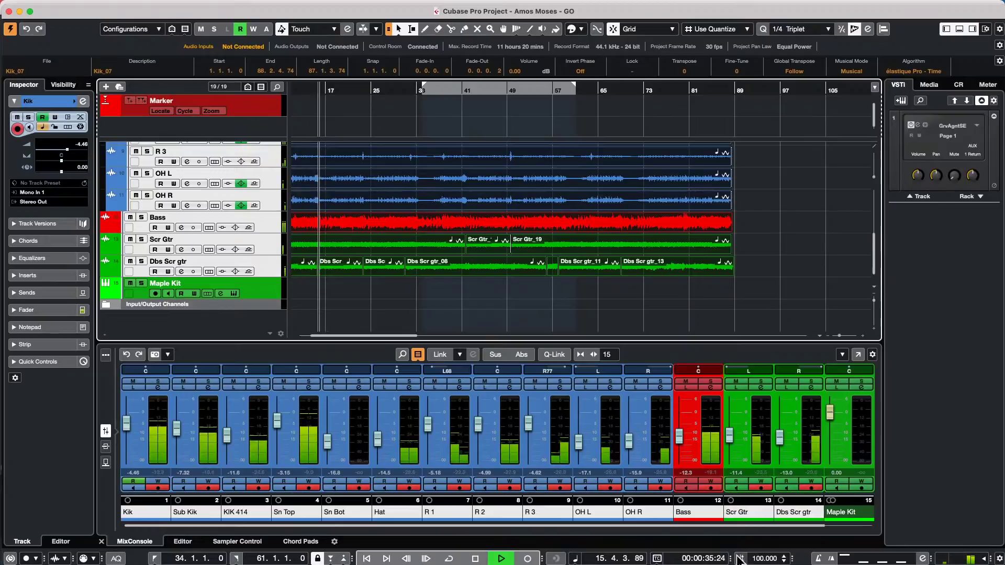
double_click(765, 558)
type("200")
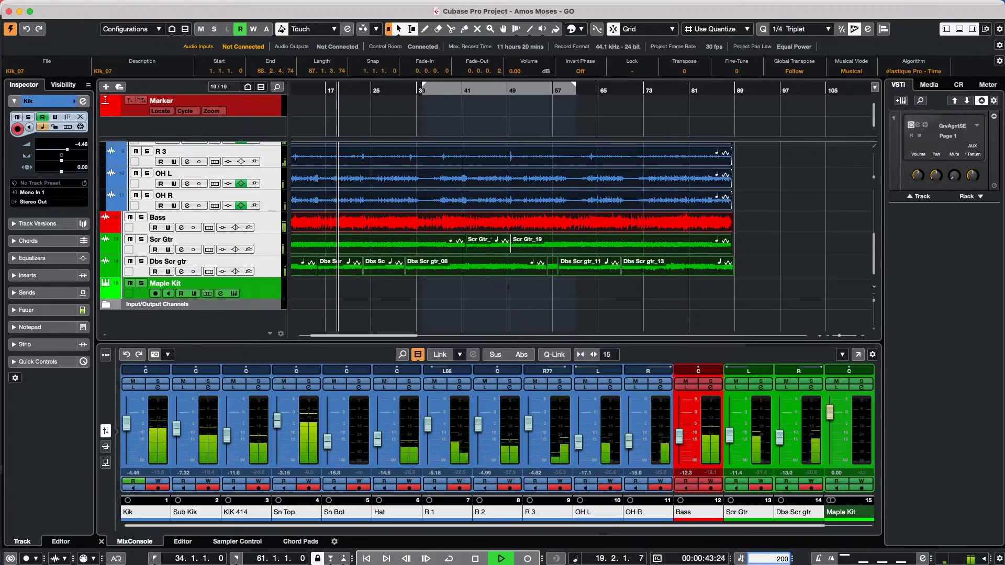
key("Return")
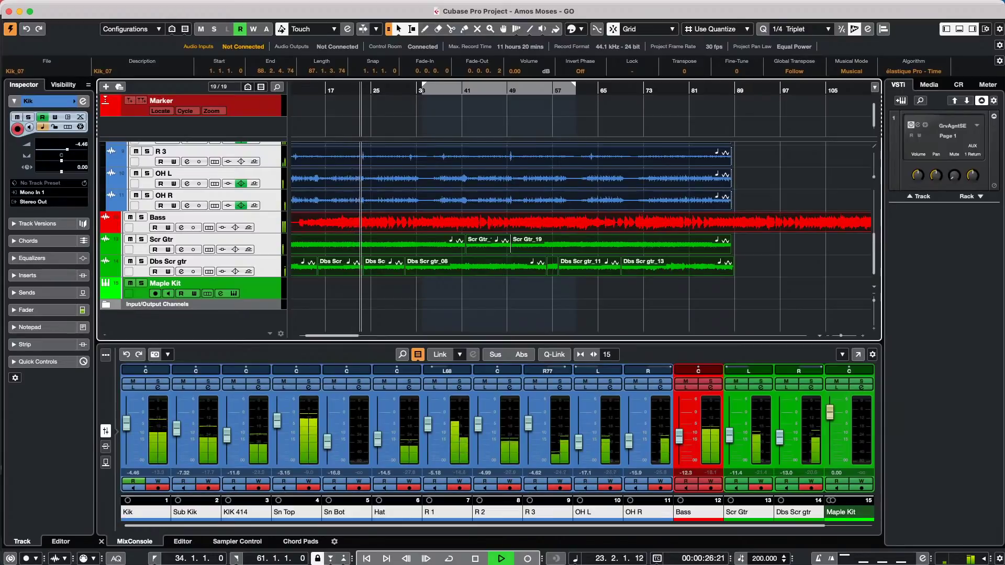
key("space")
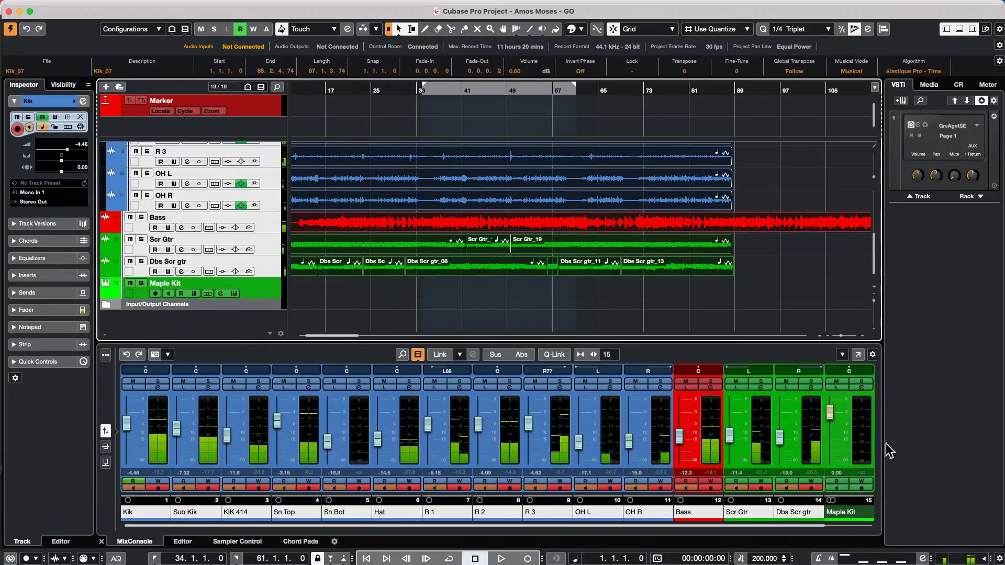
- Enable Musical Mode for the Bass event alone and play the song from about bar 19
key("super+a")
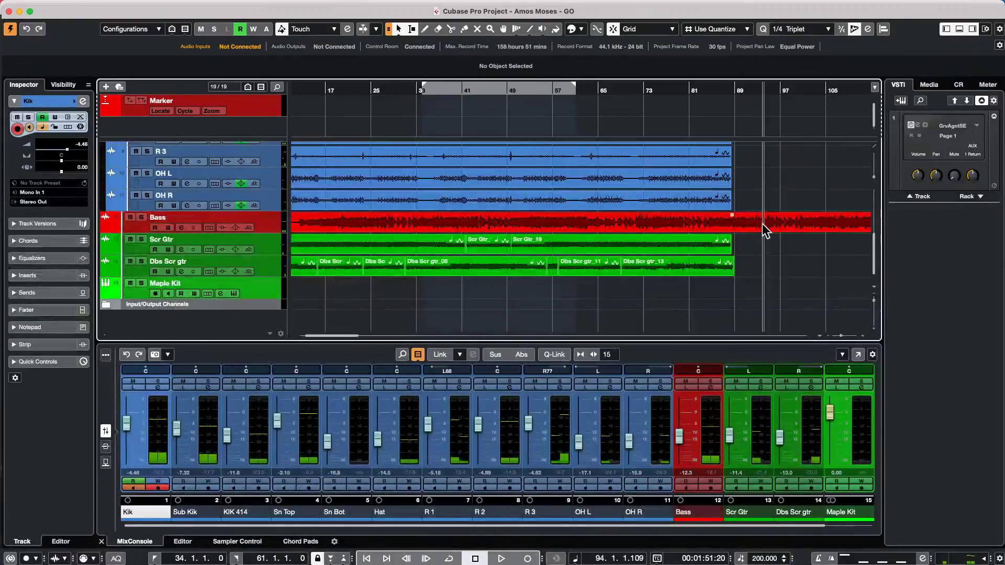
left_click(762, 225)
left_click(853, 71)
key("space")
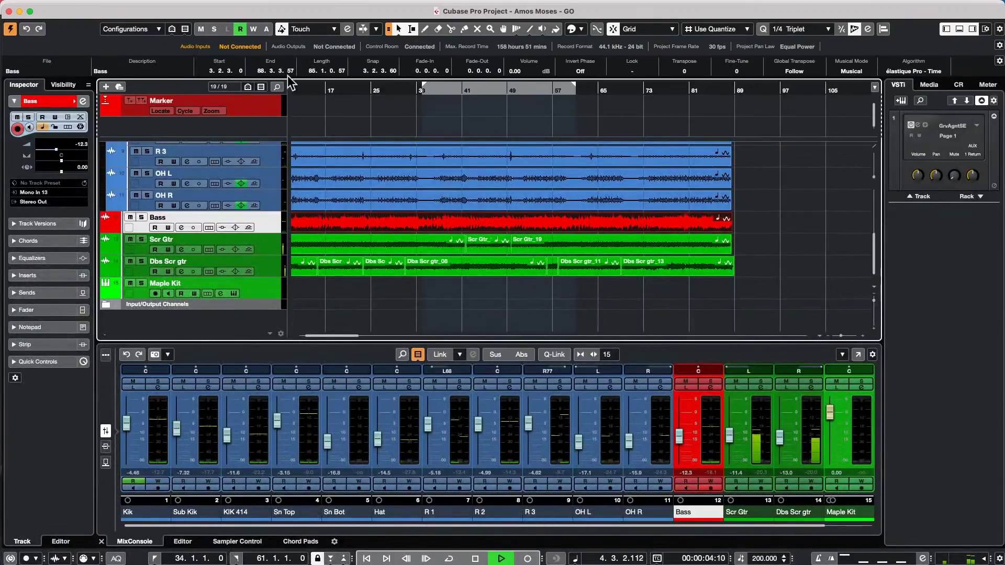
left_click(344, 97)
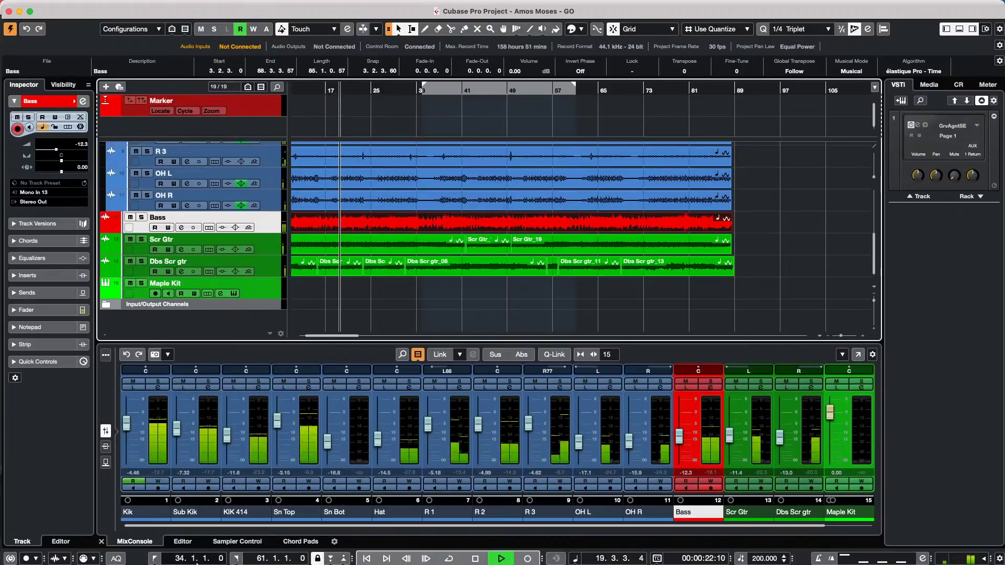
- Set the project tempo to 100 during playback
double_click(757, 559)
type("100")
key("Return")
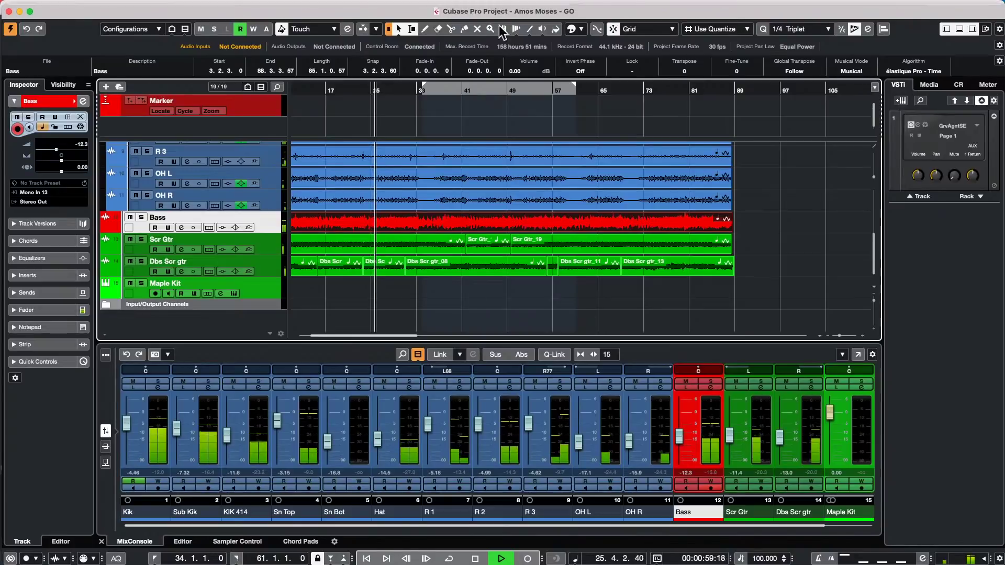
- Open the Pool window to examine the Musical Mode and tempo settings of the audio clips, and close it
mouse_move(333, 4)
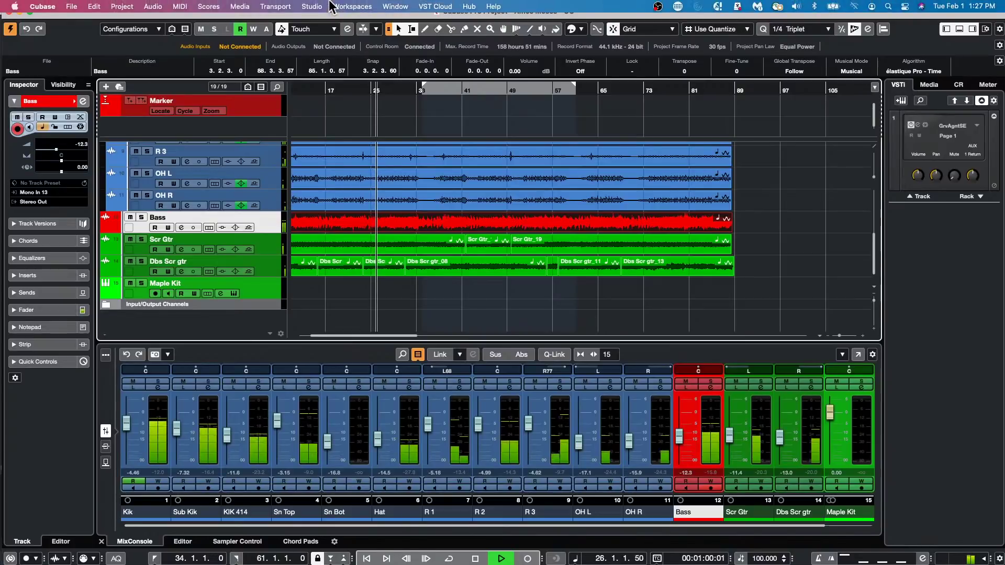
left_click(262, 7)
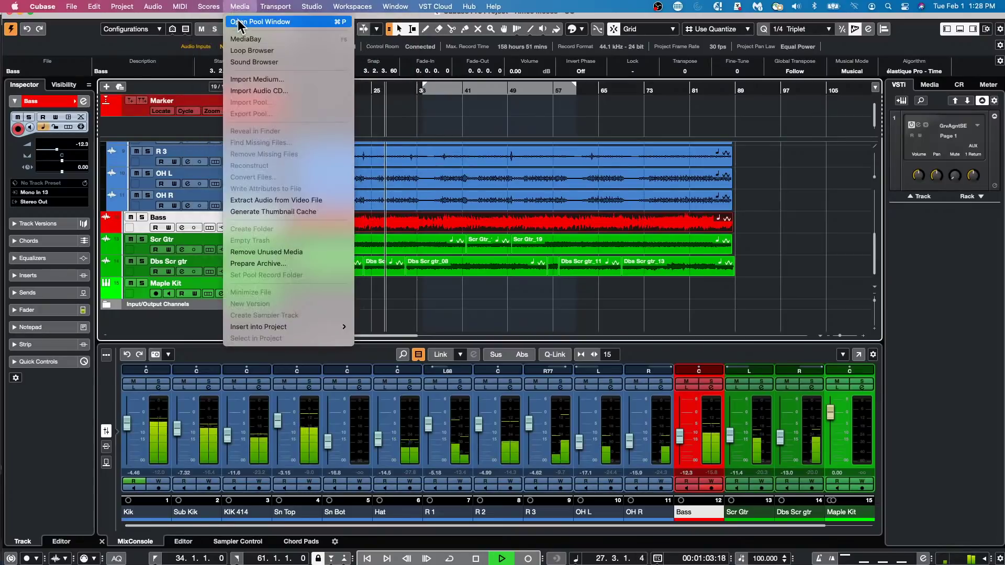
left_click(267, 22)
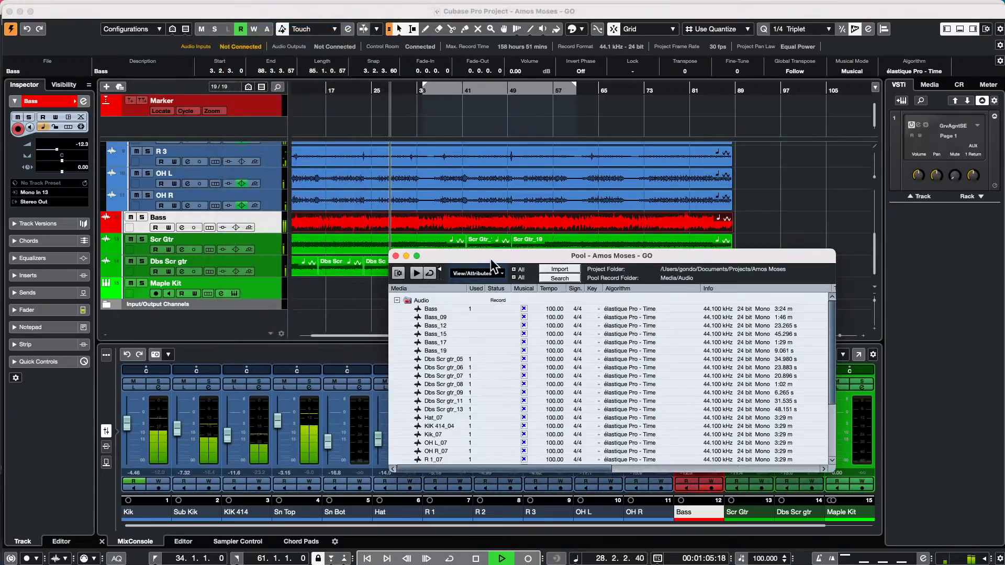
left_click_drag(491, 258, 520, 45)
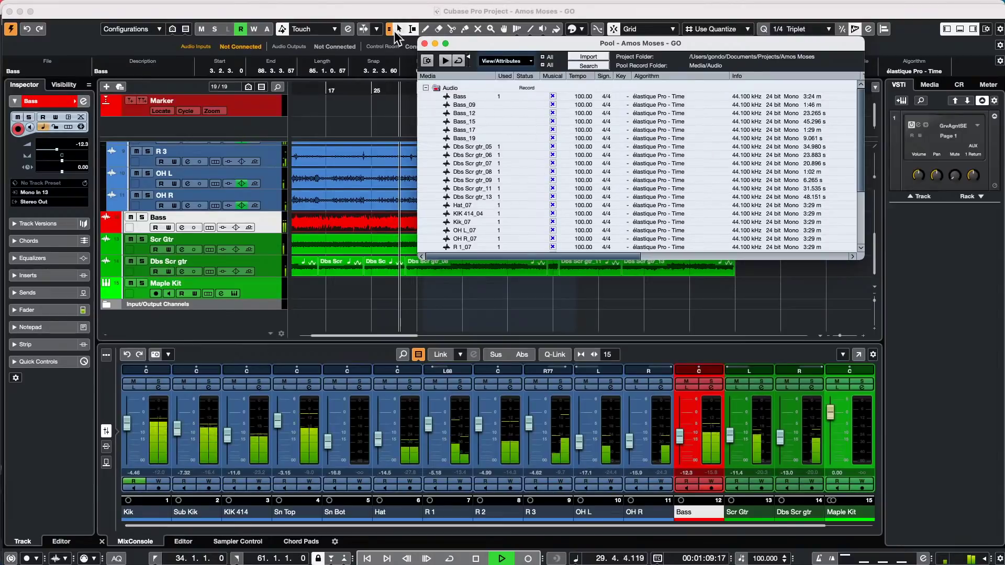
left_click(425, 44)
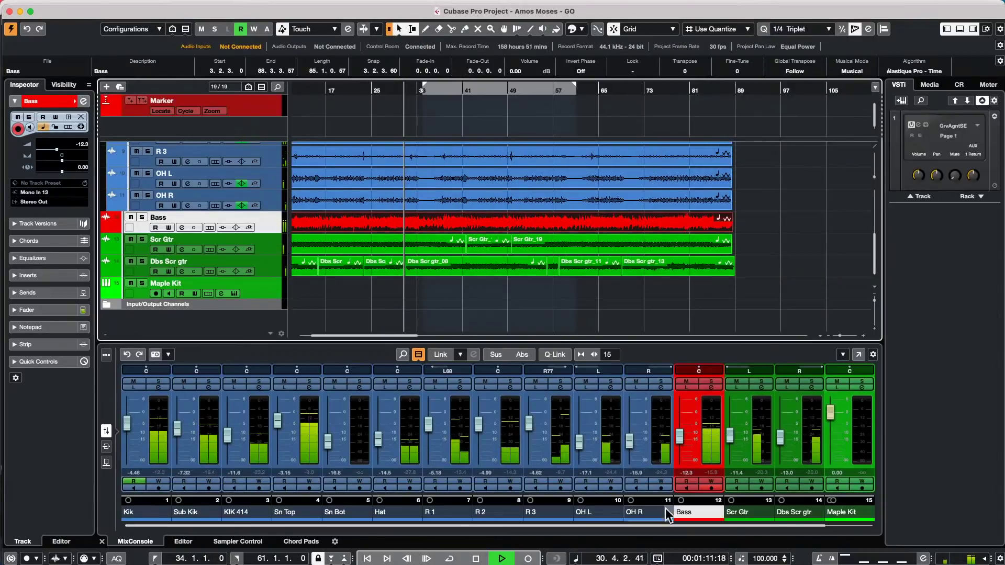
- Change the project tempo during playback, first to 80 and after that to 200, and stop playback
double_click(762, 559)
type("80")
key("Return")
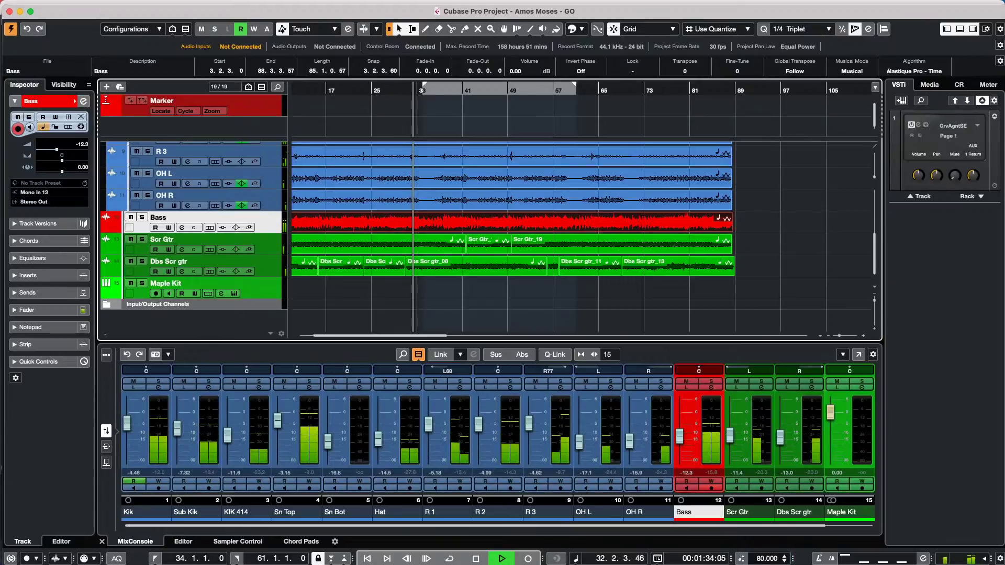
double_click(761, 559)
type("200")
key("Return")
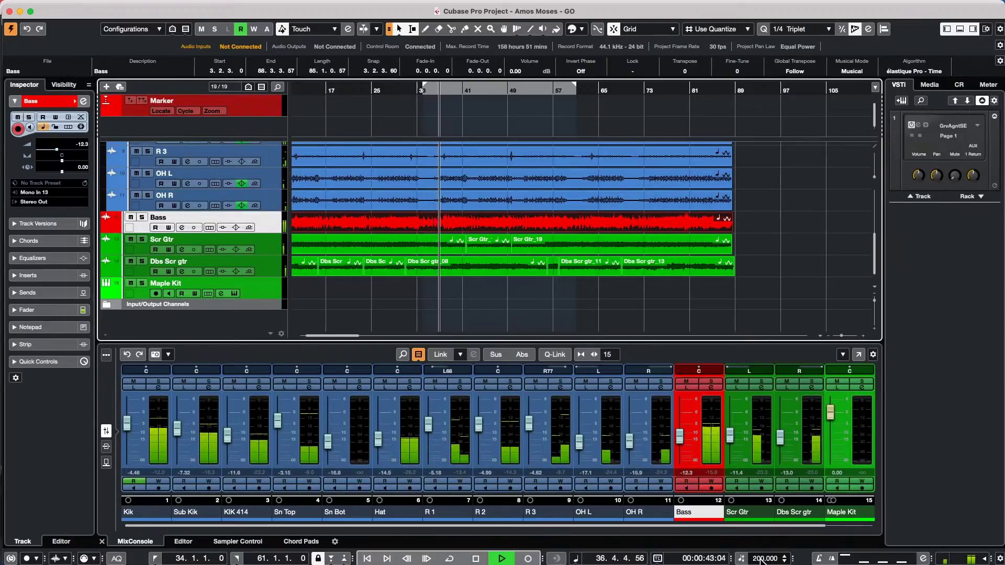
key("space")
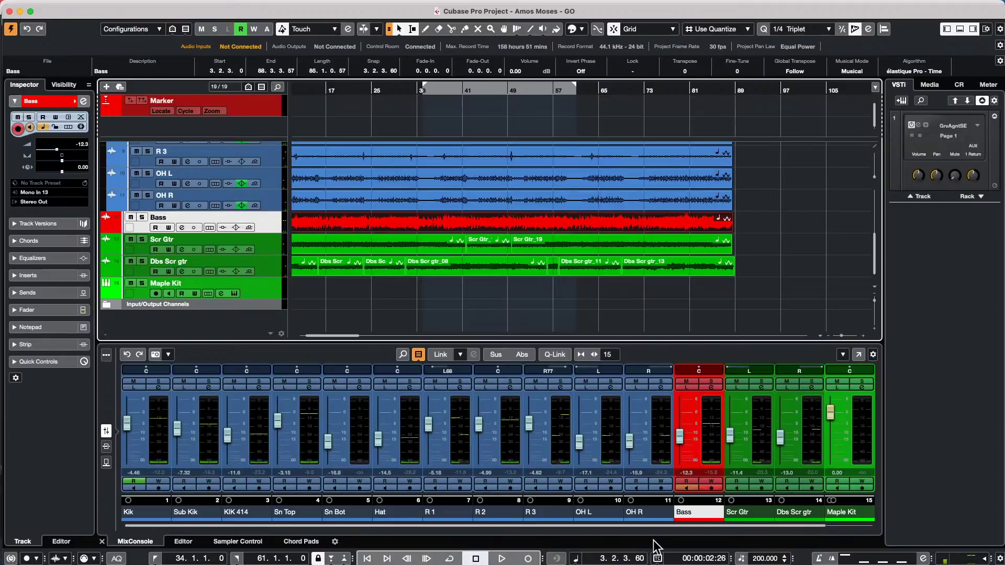
- Set the project tempo to 100
double_click(765, 559)
type("100")
key("Return")
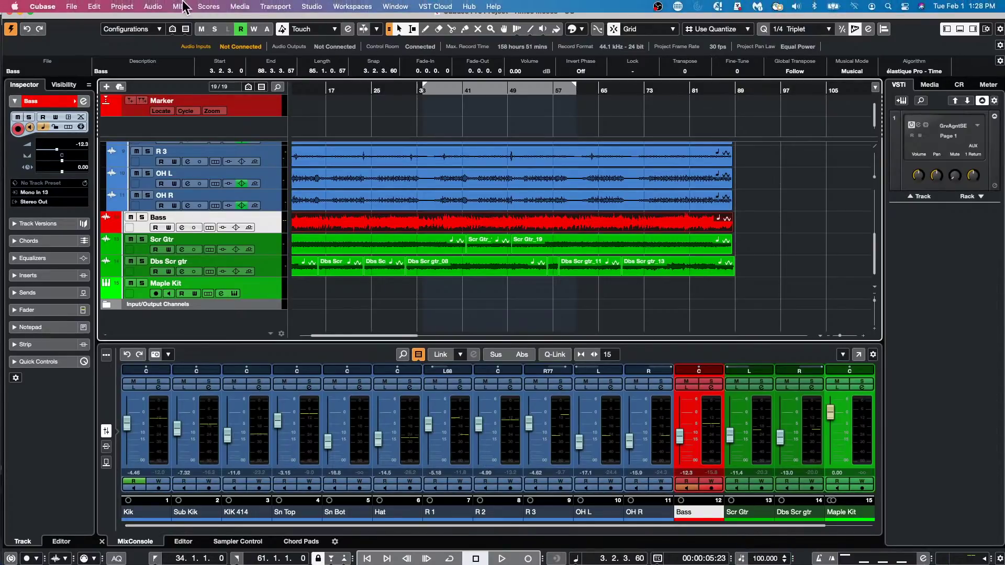
- Open the Time Stretch offline process for the OH L event, turn off Auto Apply, and close the processing window without applying
left_click(210, 6)
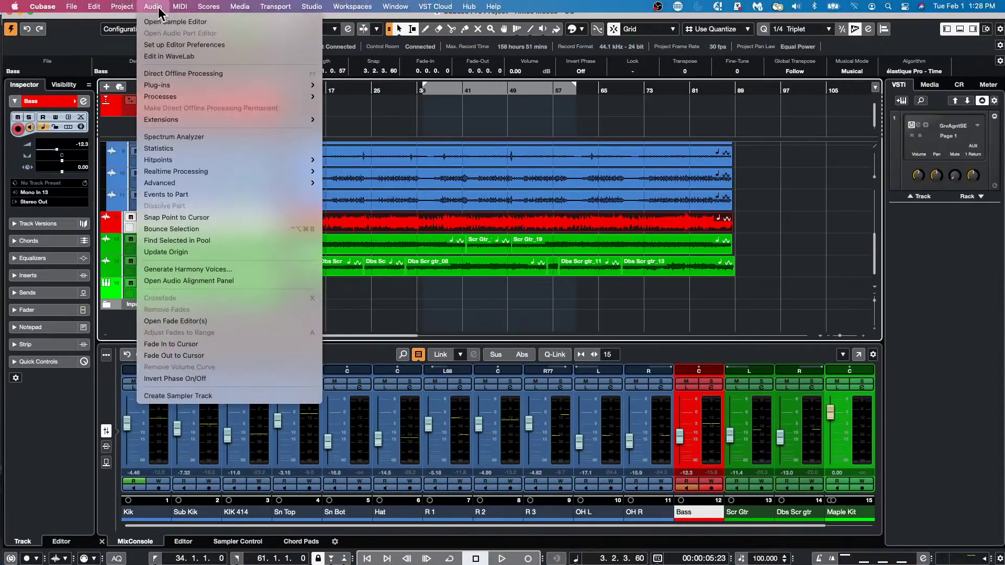
left_click(397, 172)
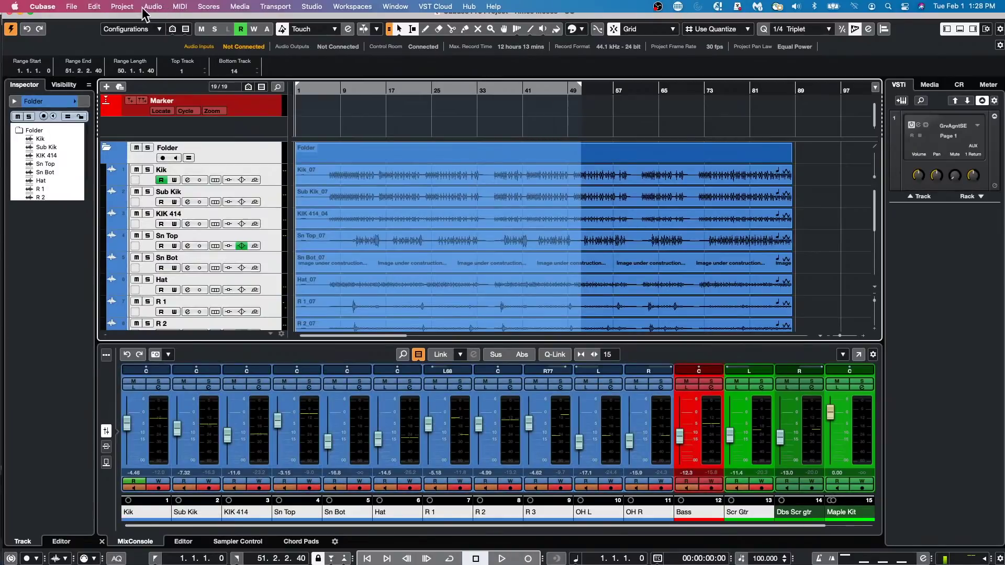
left_click(427, 269)
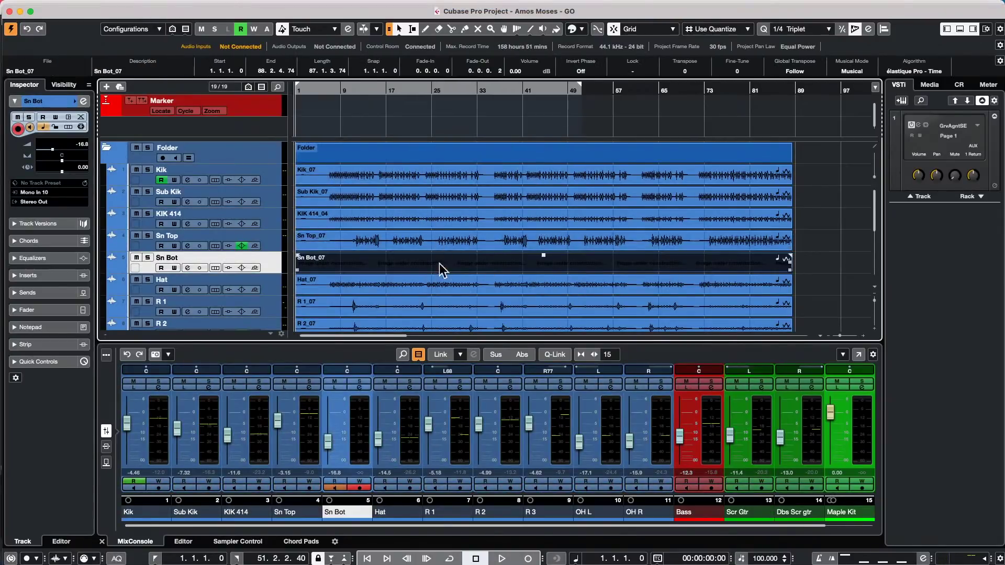
scroll(440, 272, "down", 4)
left_click(452, 290)
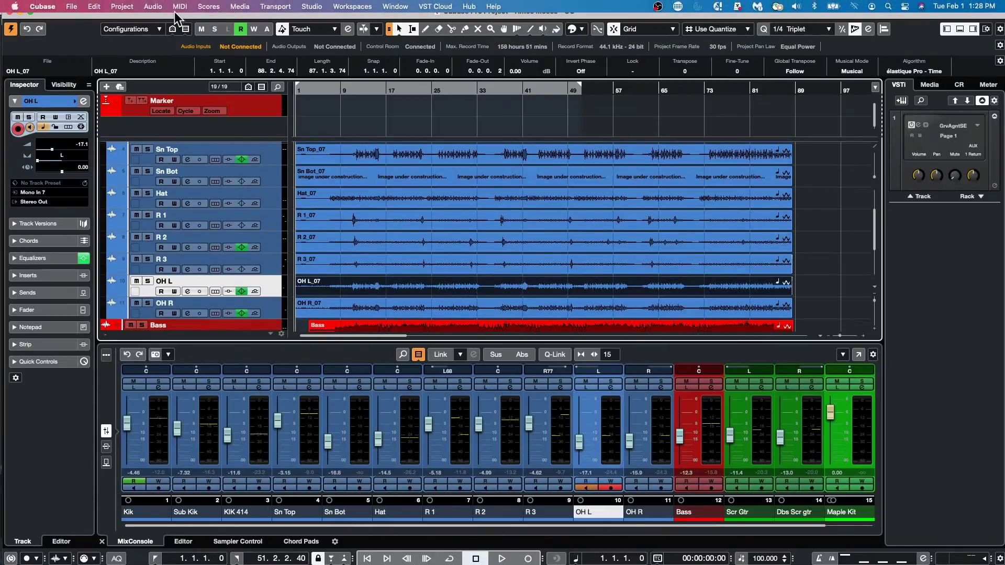
left_click(204, 6)
mouse_move(167, 96)
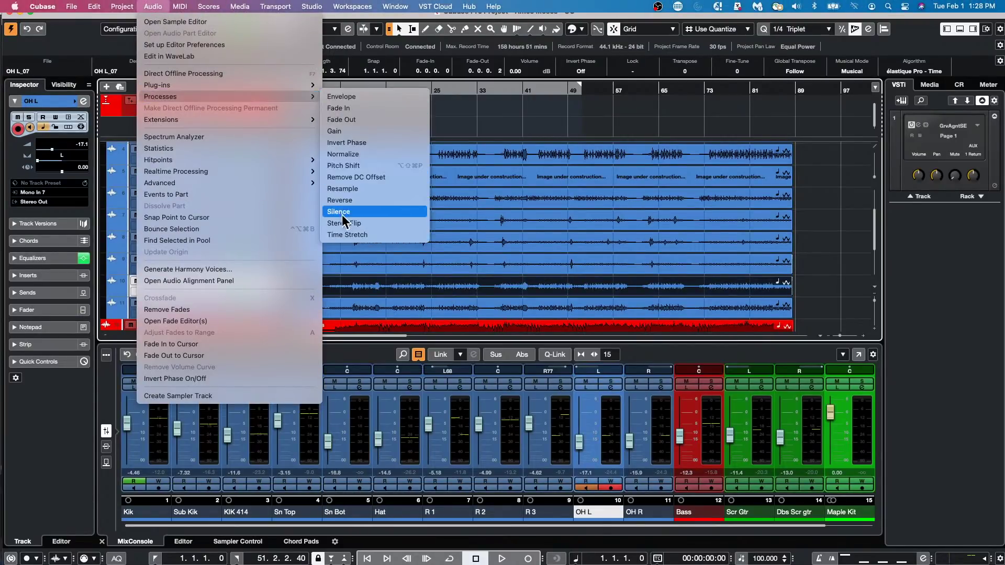
left_click(346, 233)
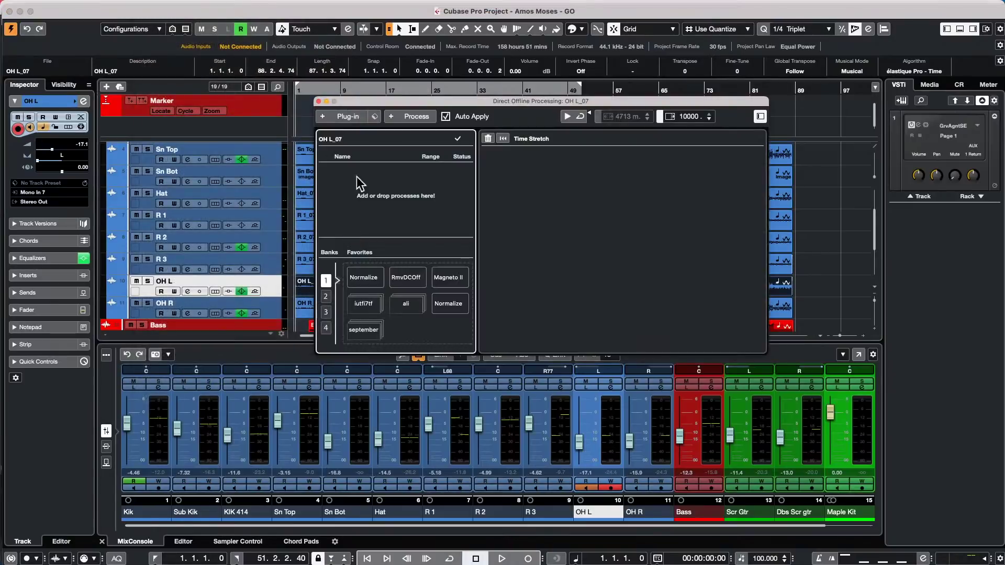
left_click(447, 117)
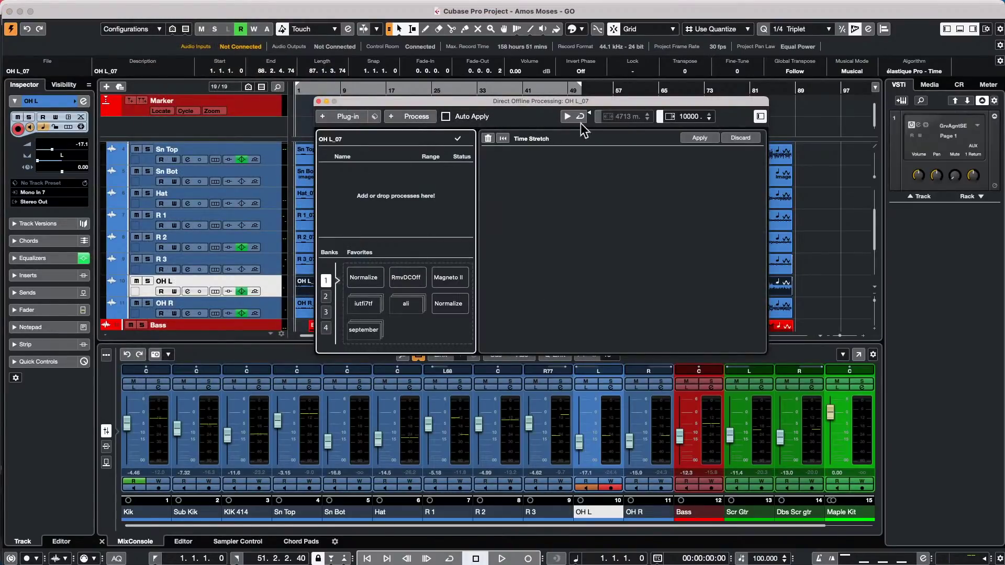
left_click(319, 101)
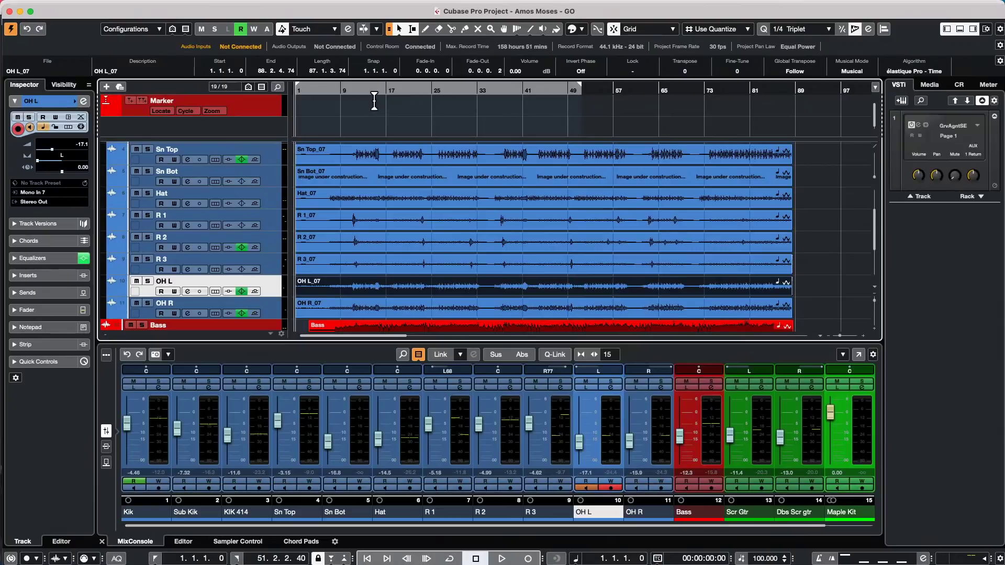
- Create a new empty project in the January 21 2022 folder
mouse_move(15, 10)
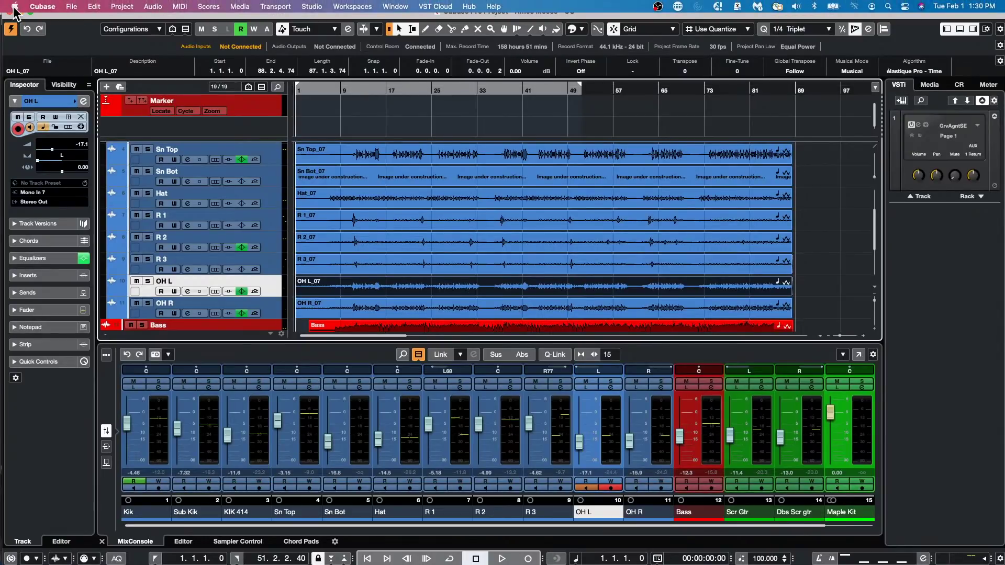
left_click(71, 7)
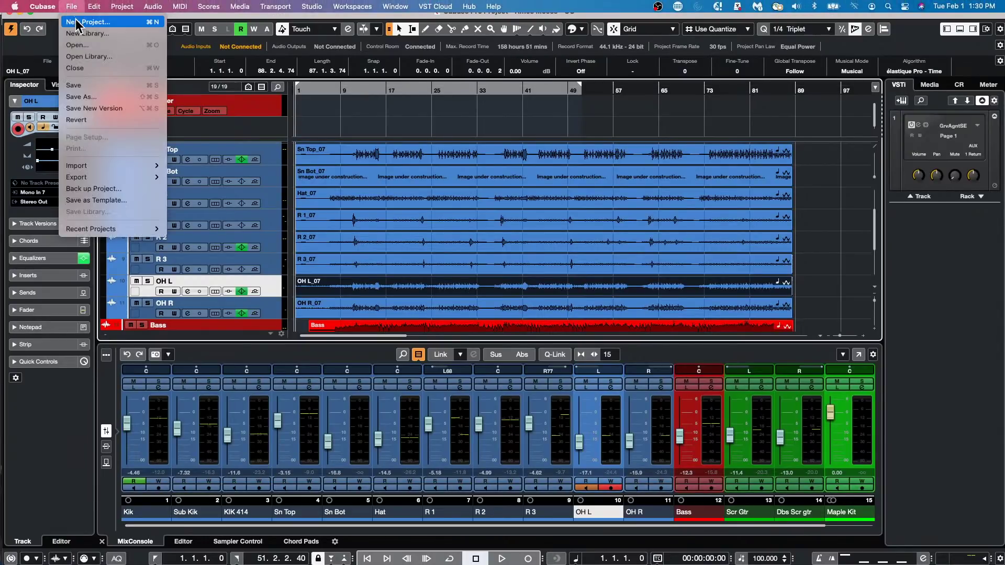
left_click(77, 22)
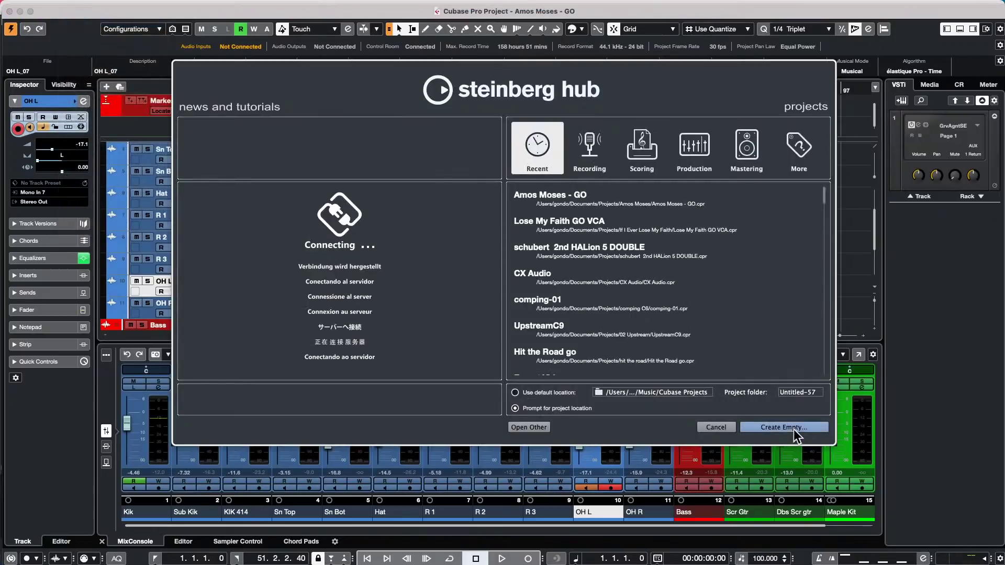
left_click(528, 428)
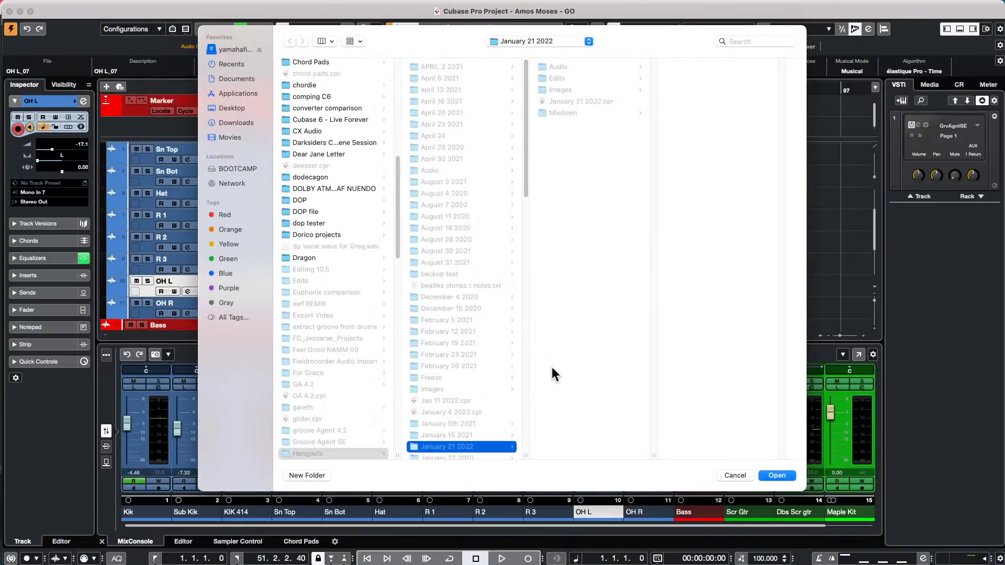
key("Return")
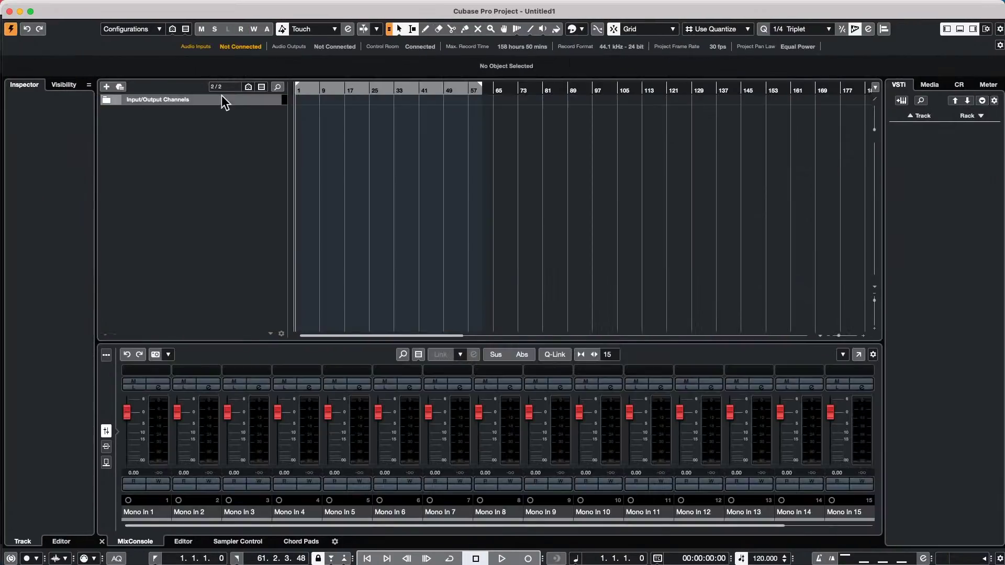
- Add one instrument track using Retrologue, with its audio output set to Stereo Out
right_click(209, 128)
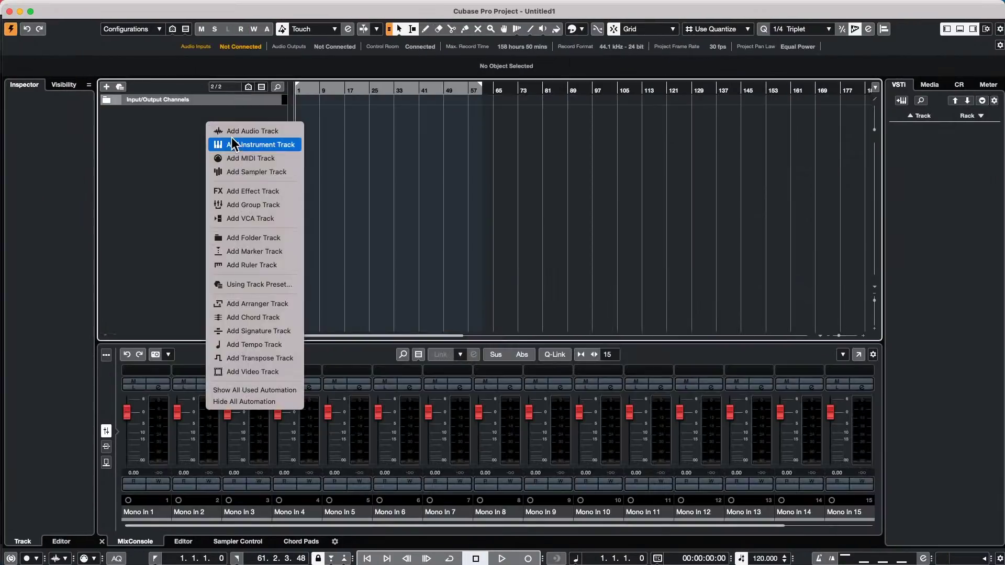
left_click(234, 145)
left_click(474, 189)
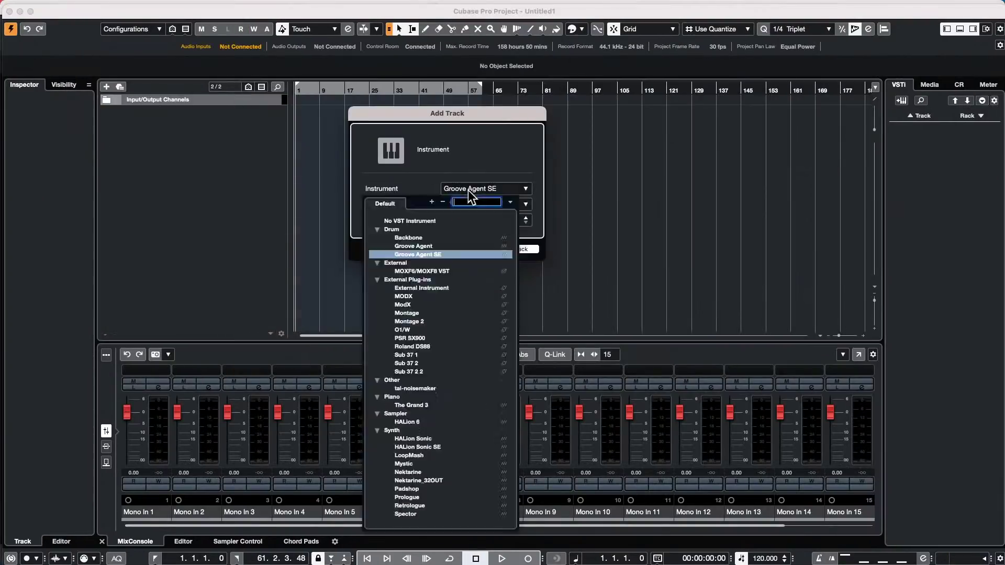
left_click(419, 506)
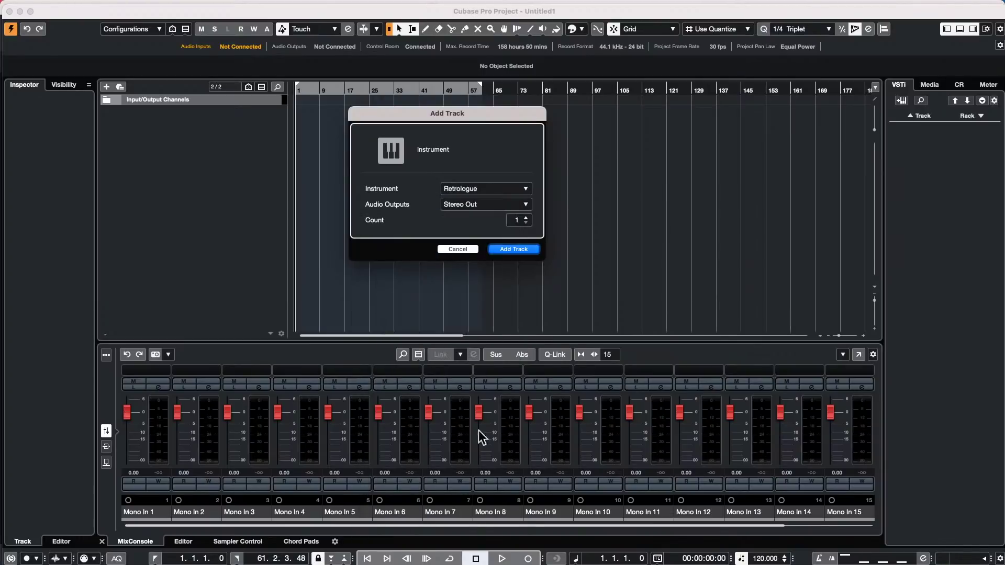
left_click(527, 252)
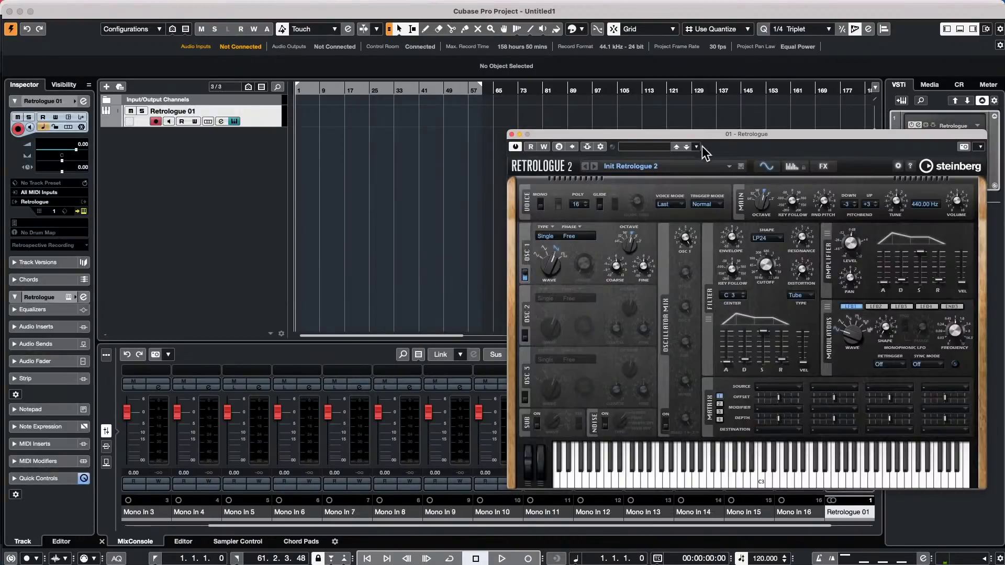
- Load Retrologue's Bearish Bass track-side preset, and switch to Adore and Air Solo in the instrument's own preset browser
left_click(652, 147)
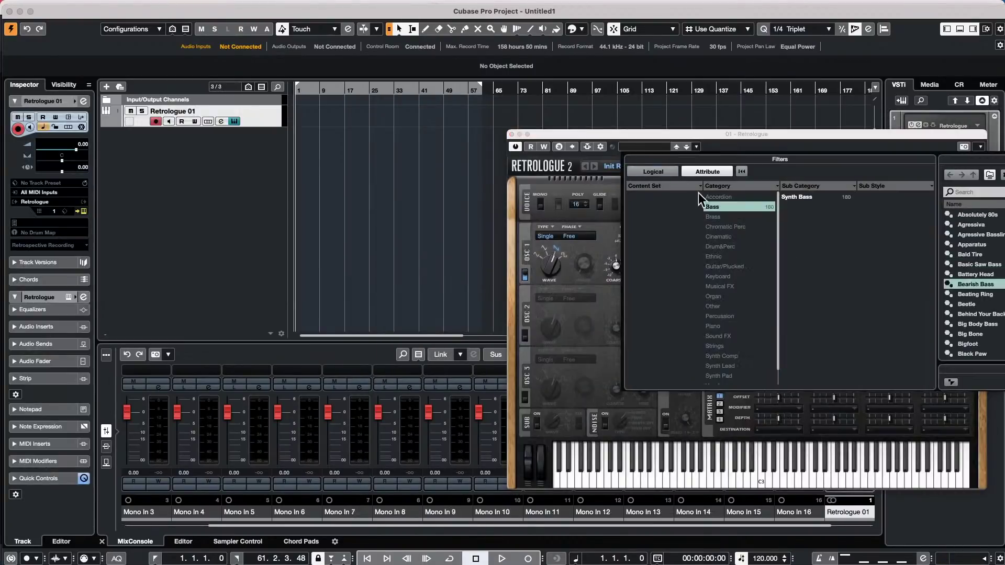
double_click(993, 286)
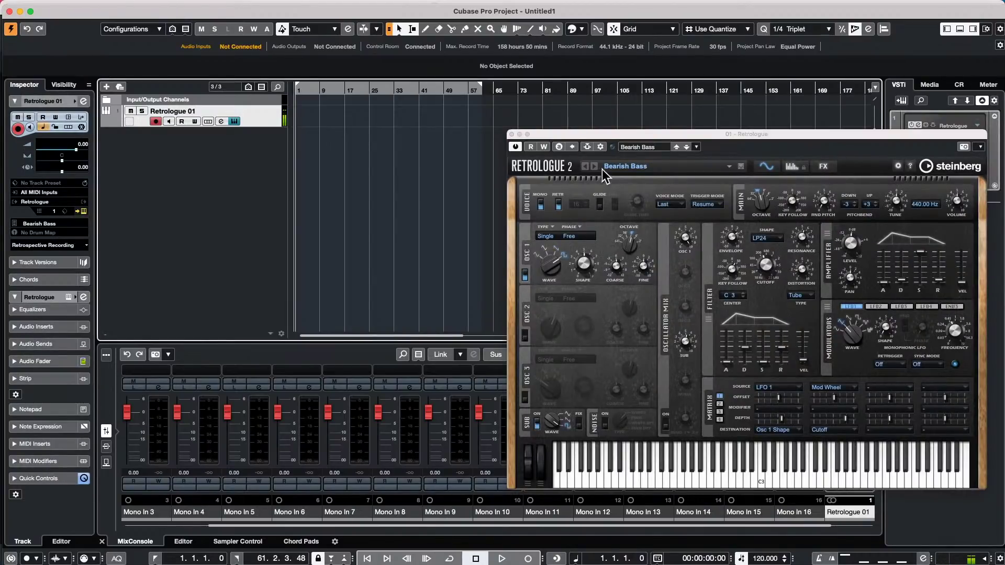
left_click(633, 166)
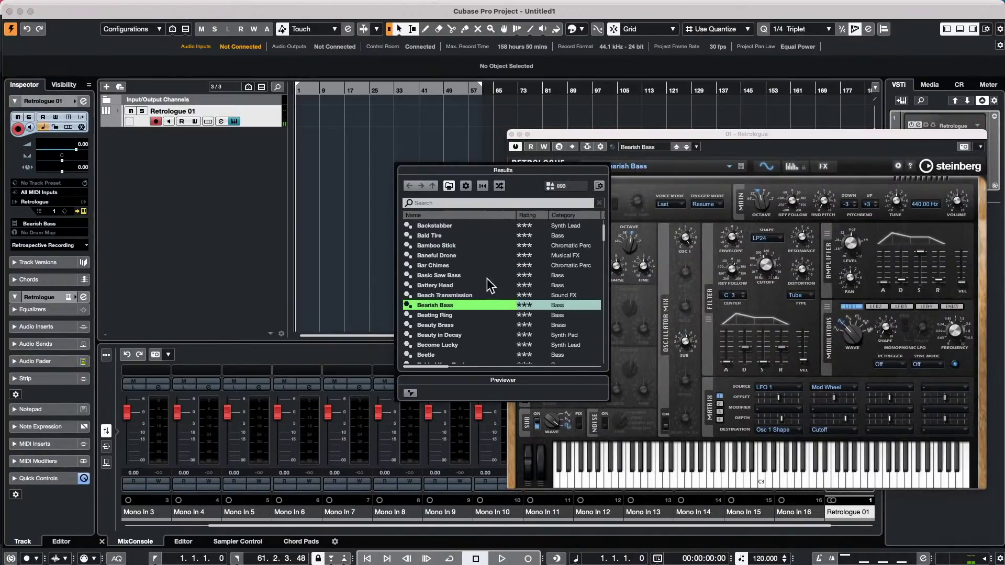
scroll(489, 285, "up", 10)
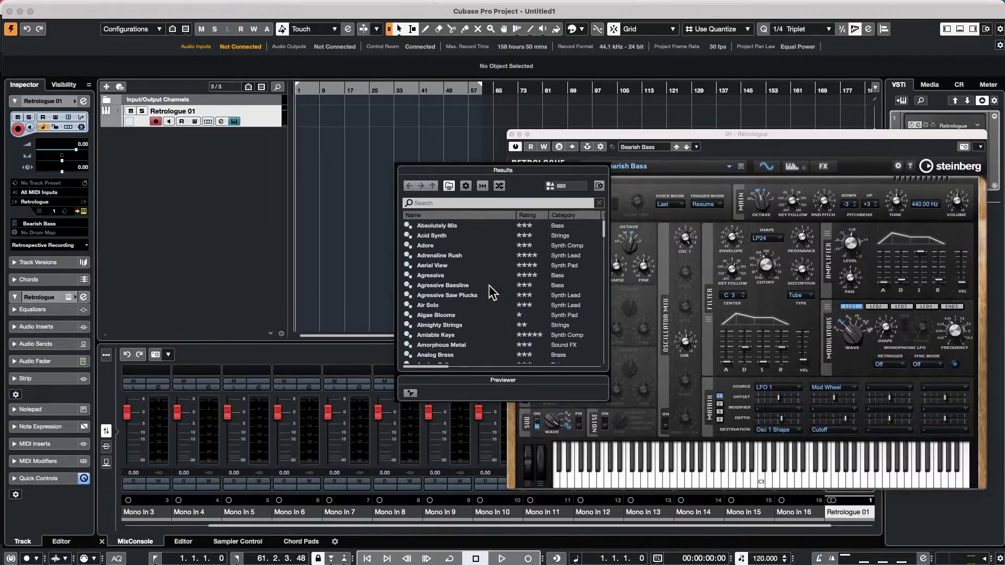
left_click(482, 246)
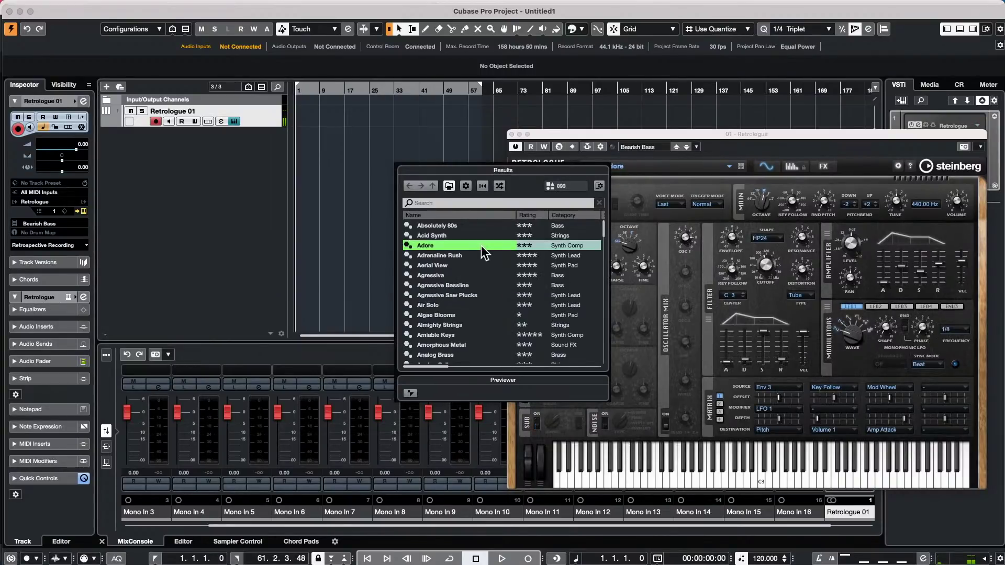
double_click(458, 303)
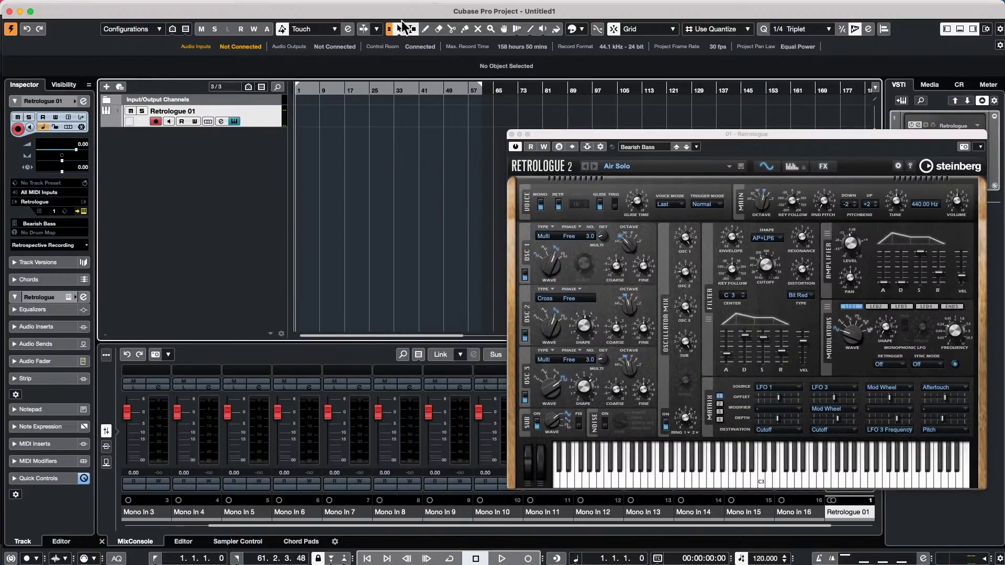
- Filter the host's Retrologue presets by the Synth Pad category instead of Bass, and load Cosmo Pad
mouse_move(320, 6)
left_click(628, 147)
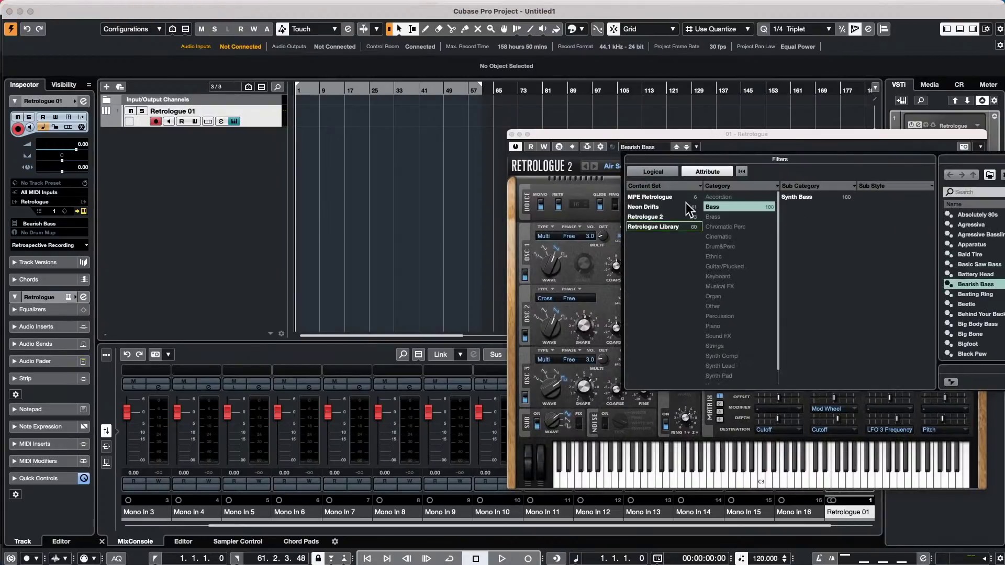
left_click_drag(859, 134, 525, 106)
left_click(304, 120)
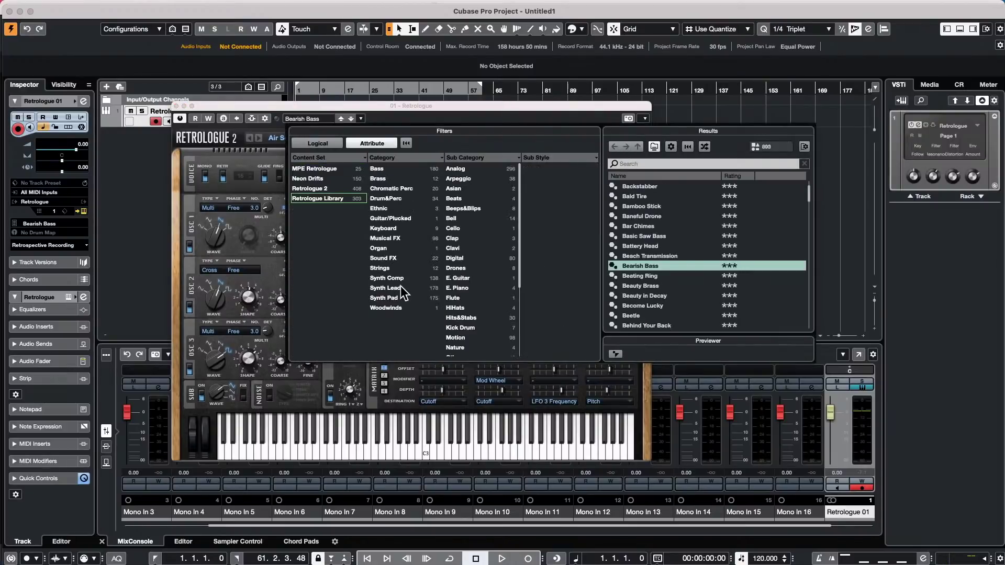
left_click(388, 298)
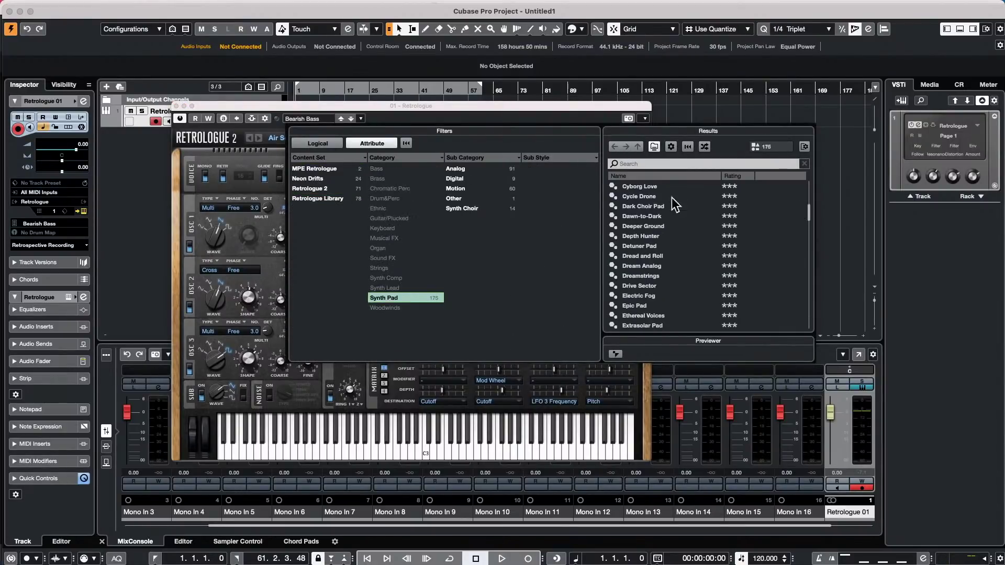
scroll(648, 237, "up", 4)
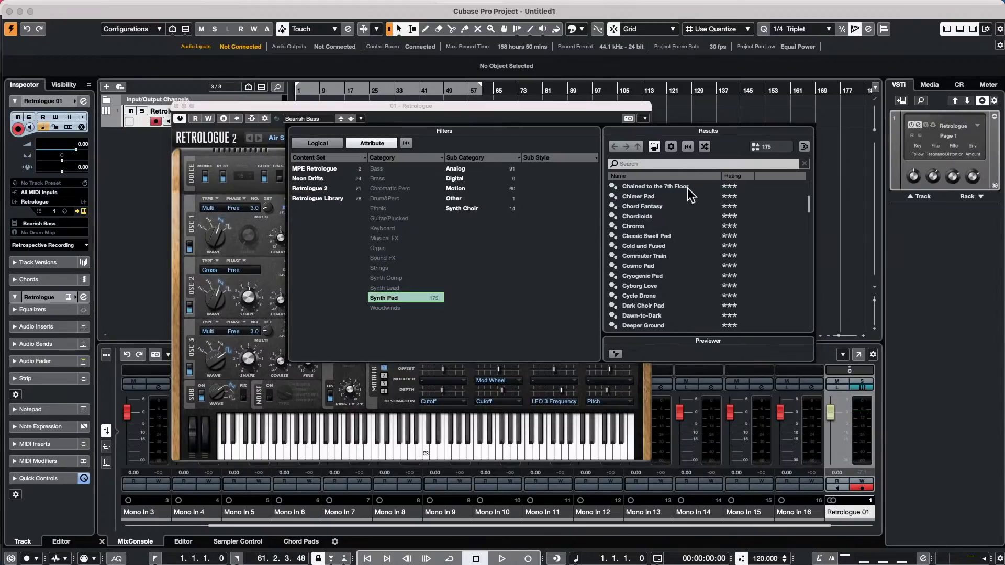
double_click(653, 264)
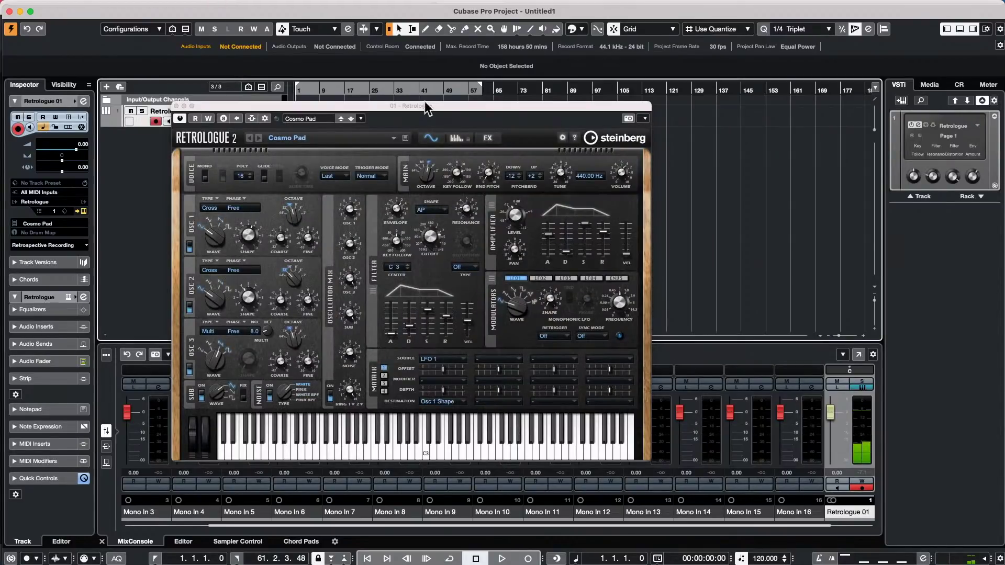
- Replace the Synth Pad preset filter with Strings, load Almighty Strings into Retrologue, and close the instrument window
left_click(316, 128)
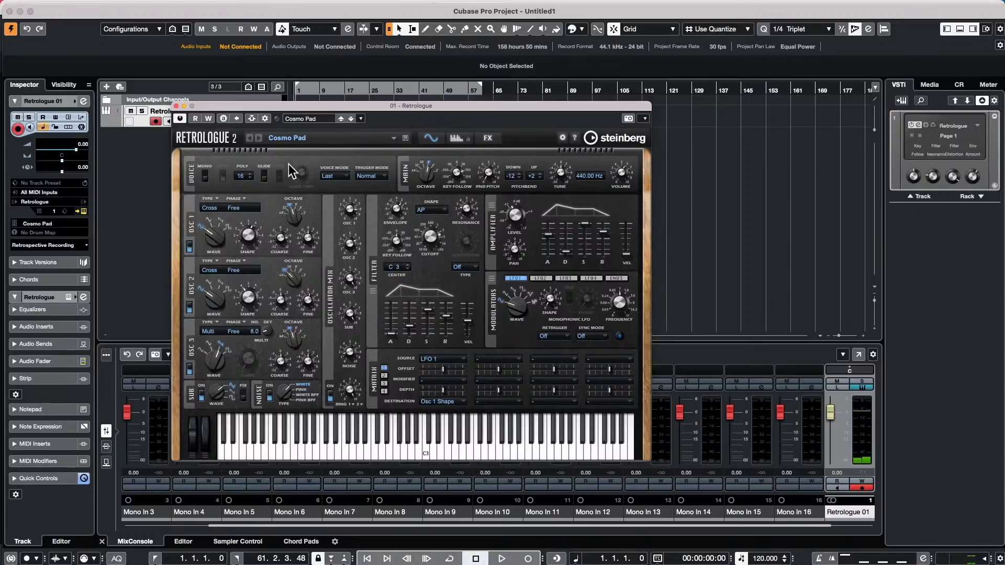
left_click(313, 121)
scroll(686, 293, "up", 6)
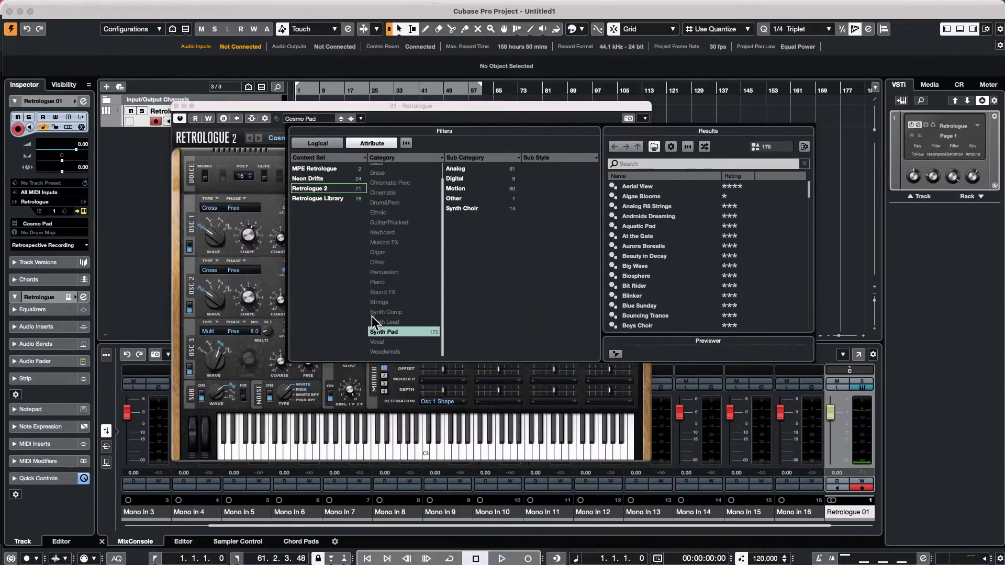
left_click(384, 332)
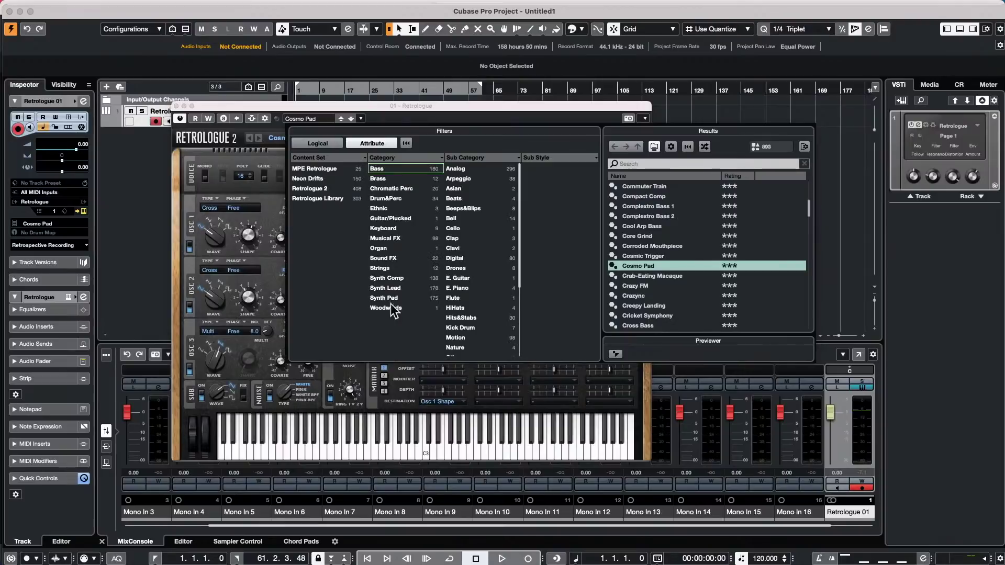
left_click(390, 269)
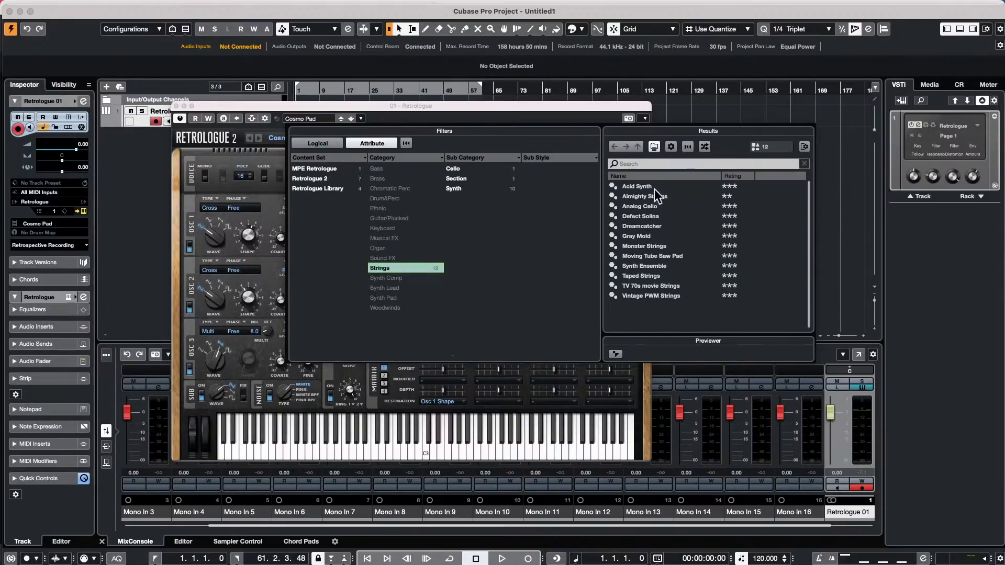
double_click(664, 196)
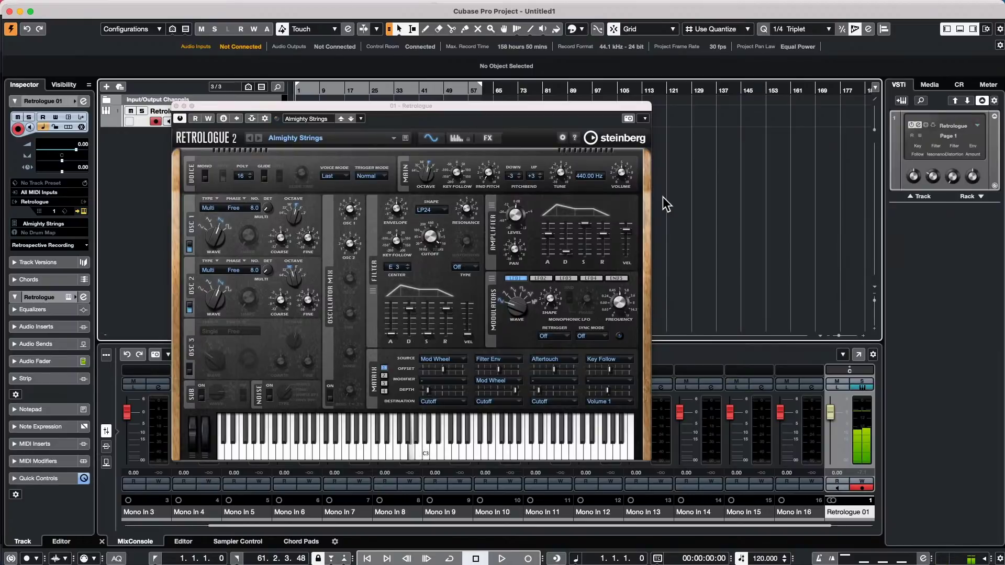
left_click(176, 106)
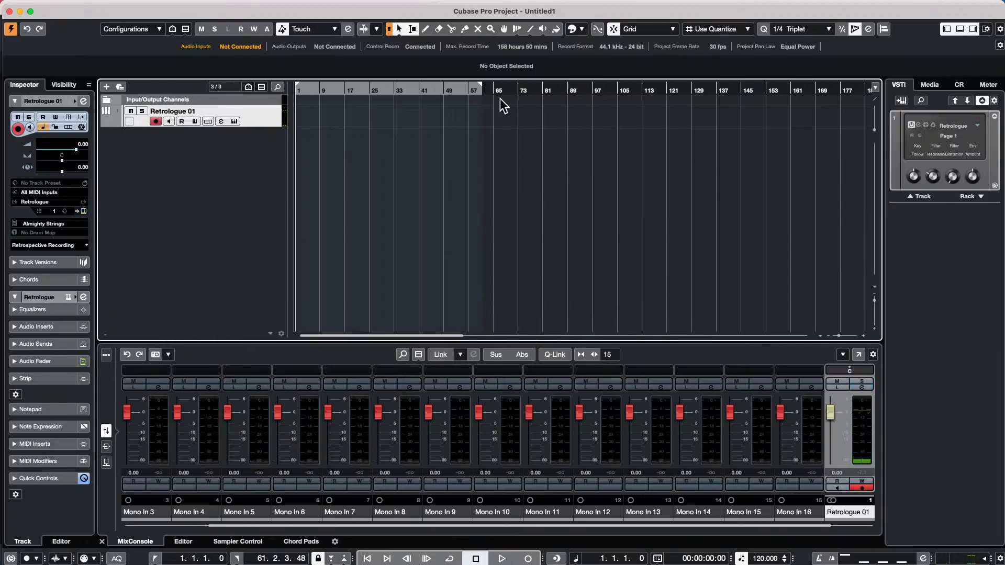
- Set the locators to span bars 1 to 3 and enable cycle mode
left_click_drag(480, 94, 310, 94)
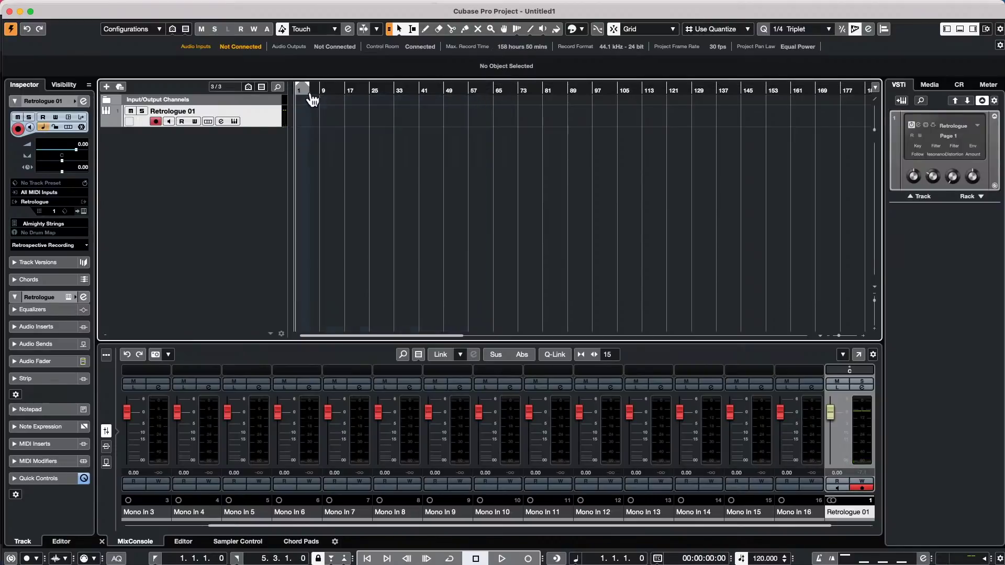
key("h")
key("h")
key("h")
key("h")
key("h")
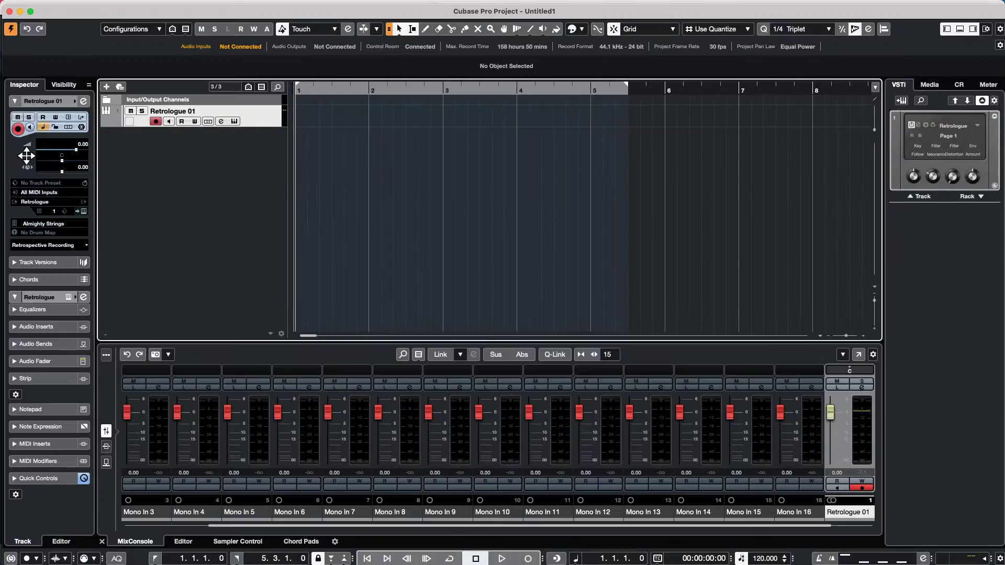
left_click_drag(622, 91, 443, 94)
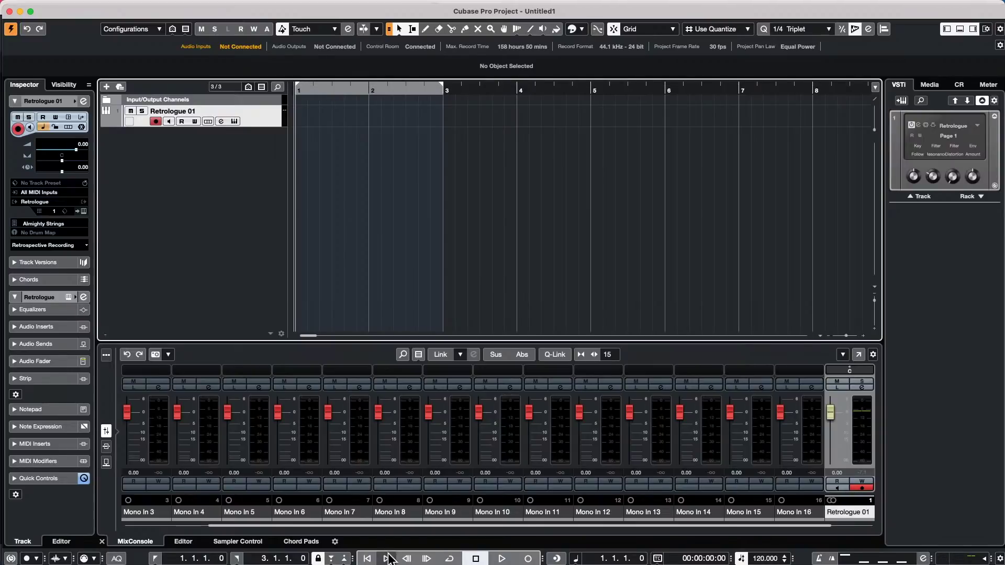
left_click(449, 559)
- Cycle-record Retrologue takes in Mix-Stacked (No Mute) mode and show the track's lanes
left_click(116, 559)
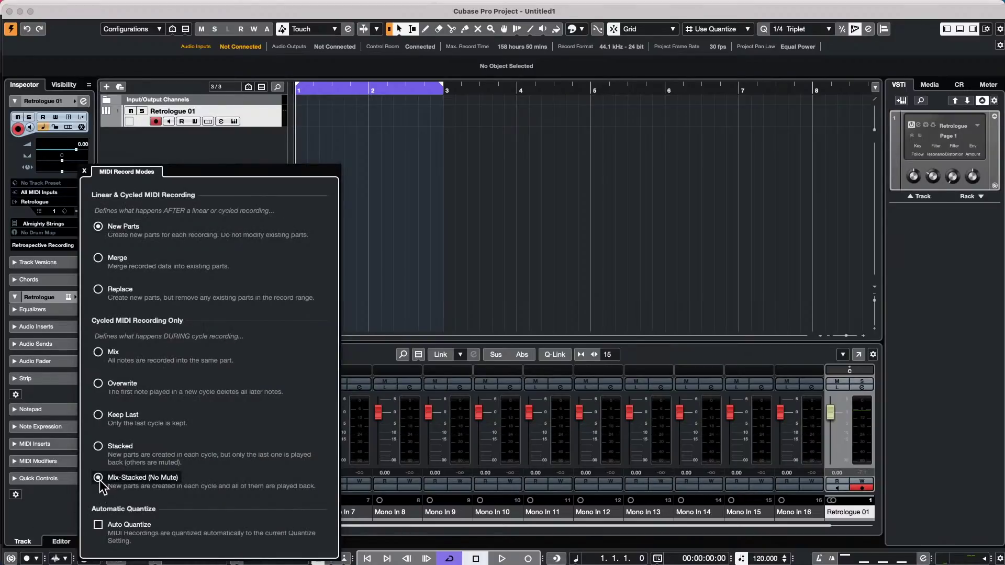
left_click(430, 199)
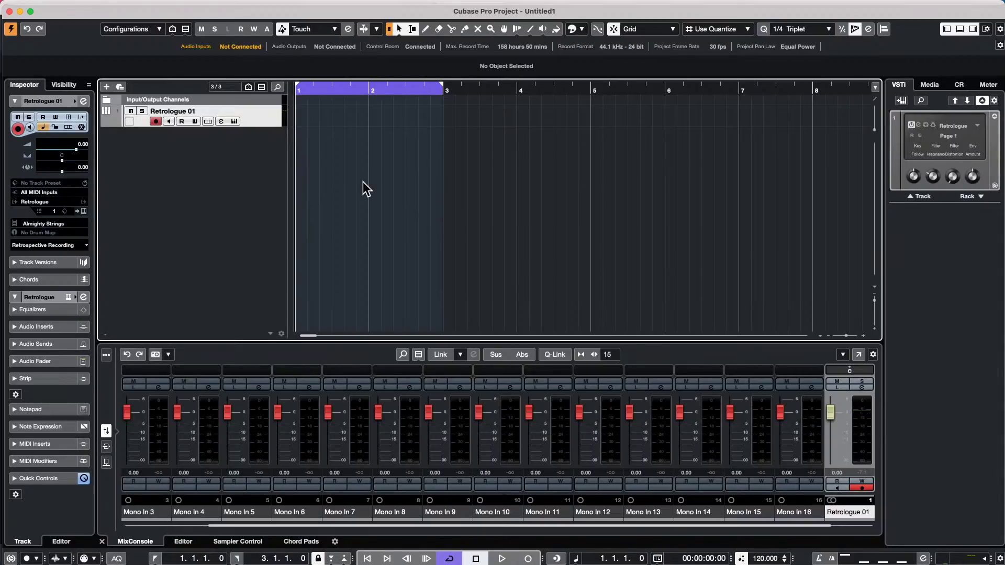
left_click(528, 558)
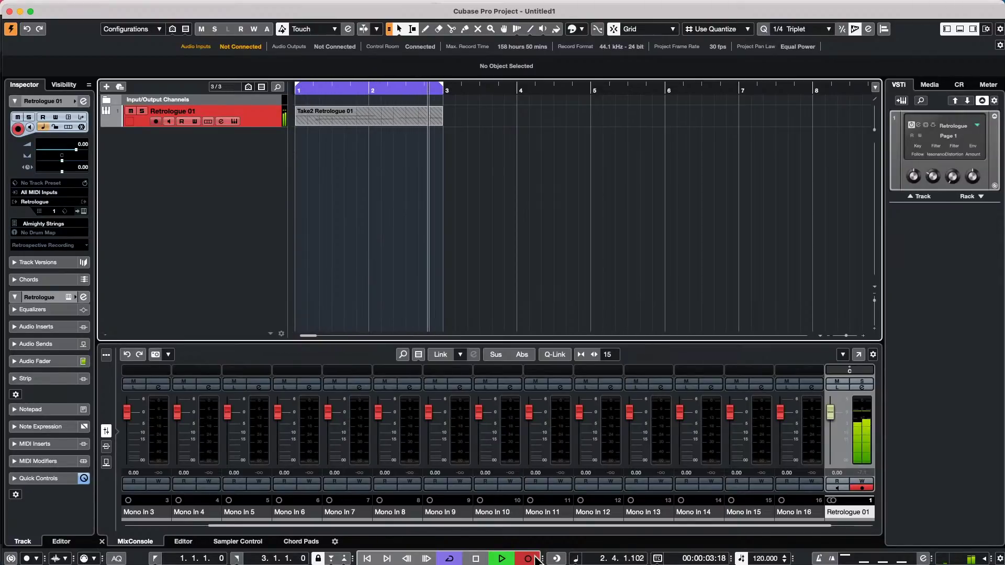
key("space")
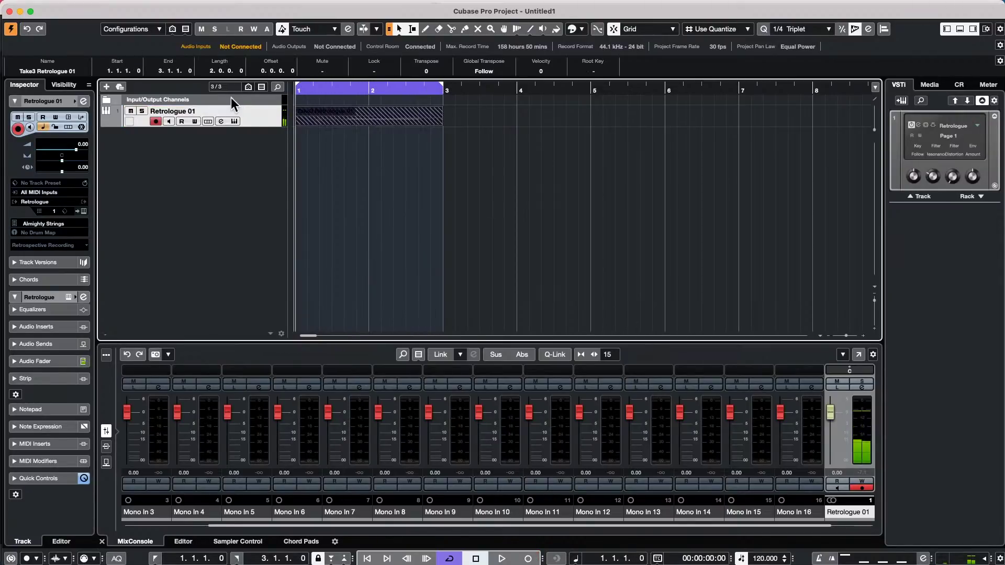
left_click(207, 121)
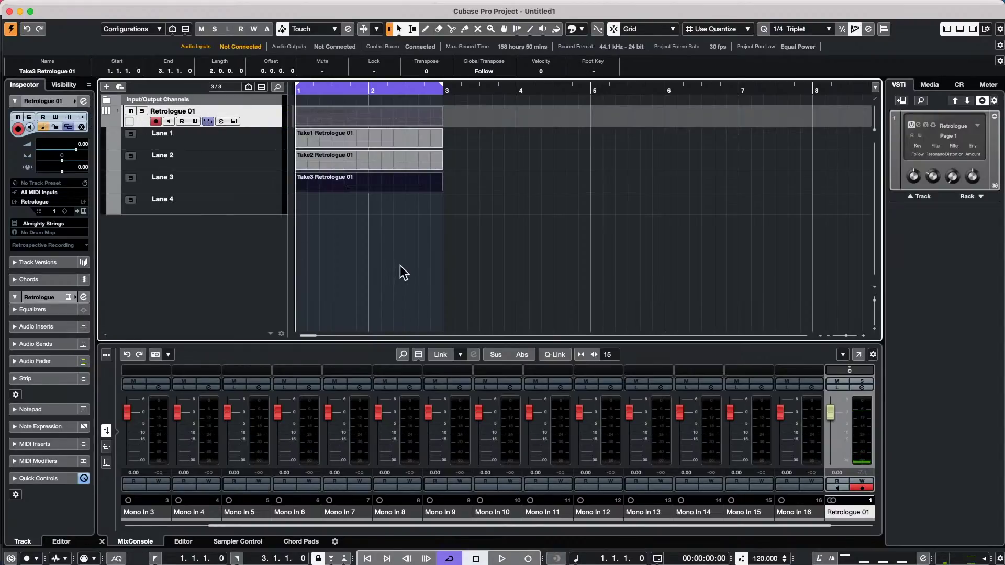
- Record another Retrologue take on Lane 4 by punching in during cycle playback
key("space")
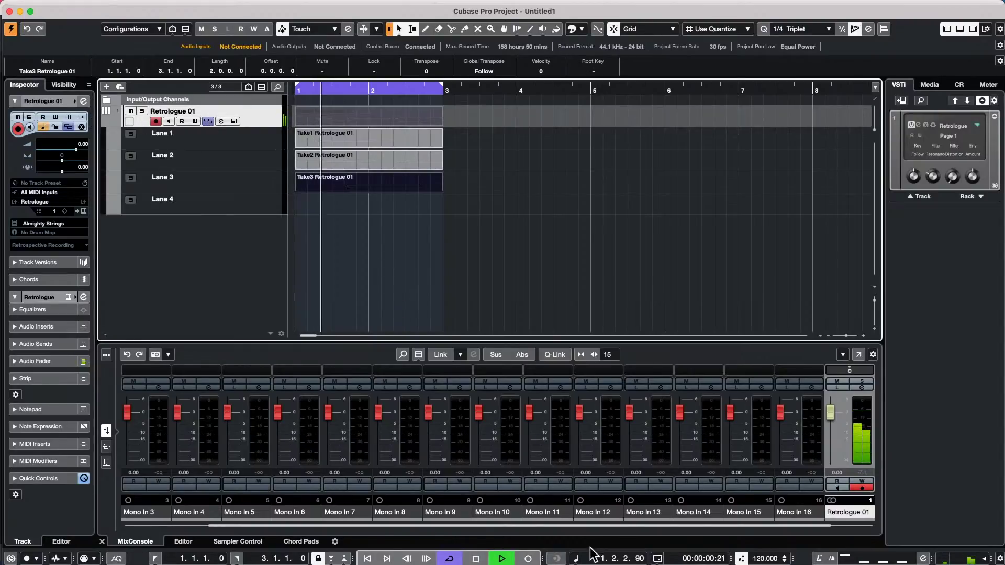
left_click(528, 559)
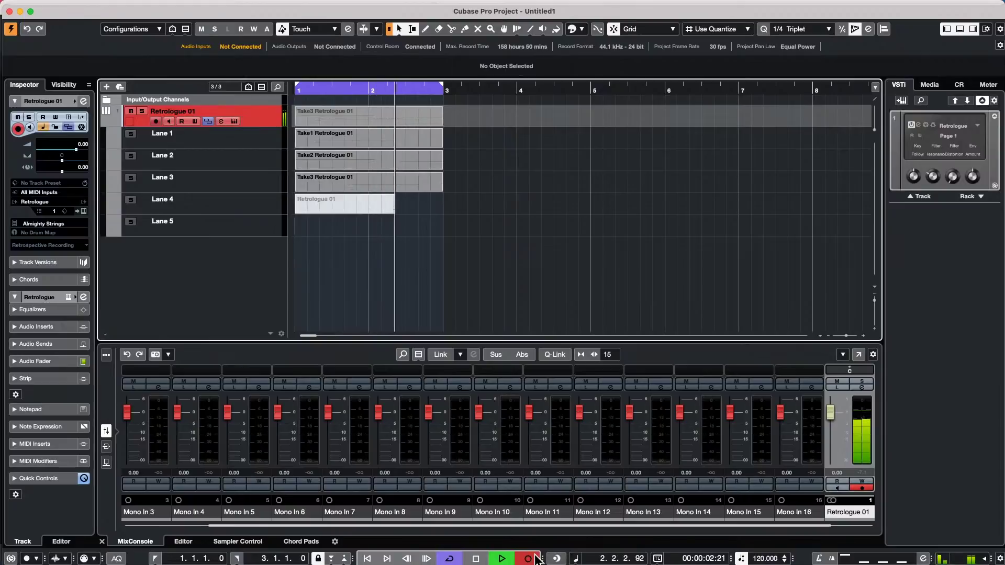
key("space")
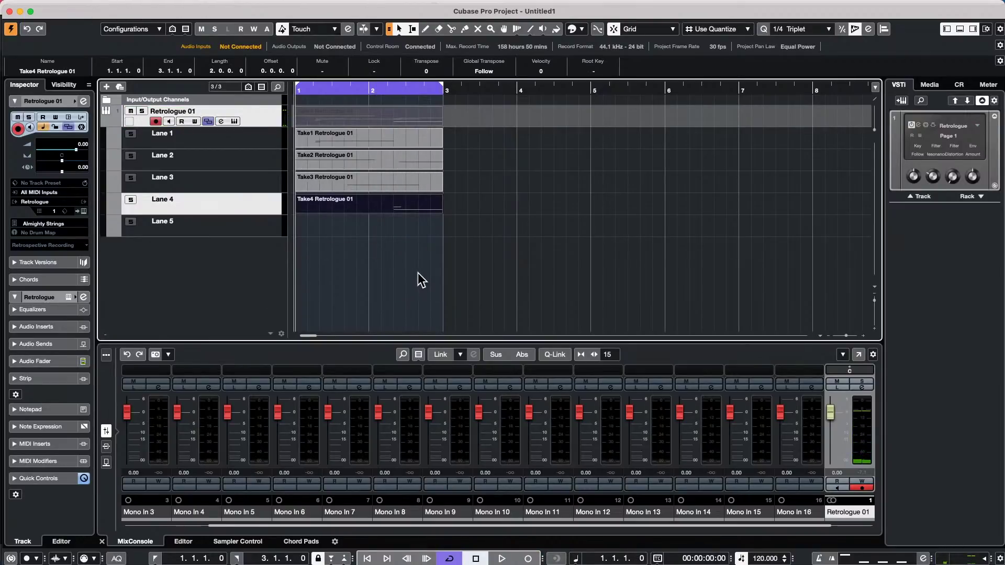
- Try to record a take on Lane 5 by punching in and out during cycle playback
key("space")
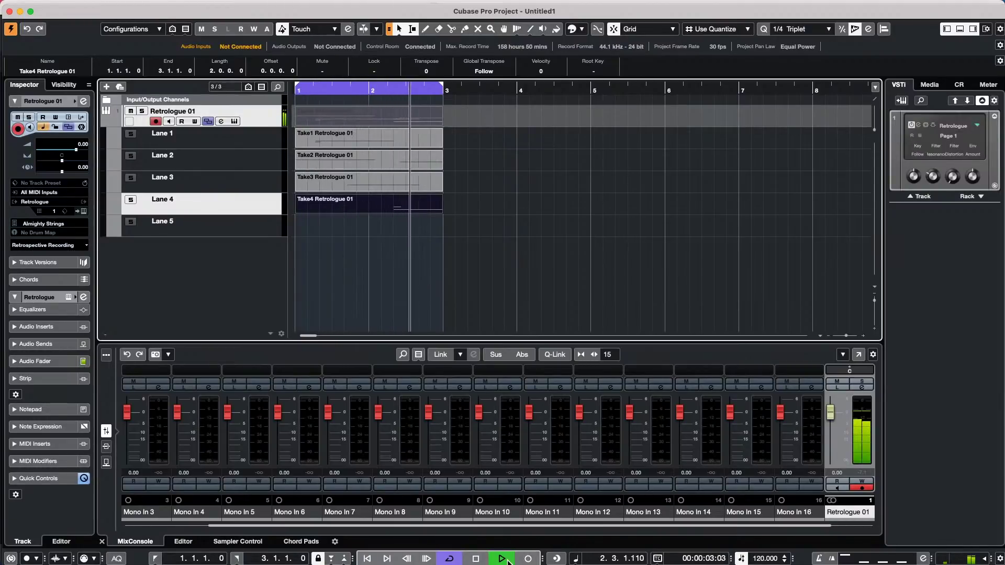
left_click(528, 558)
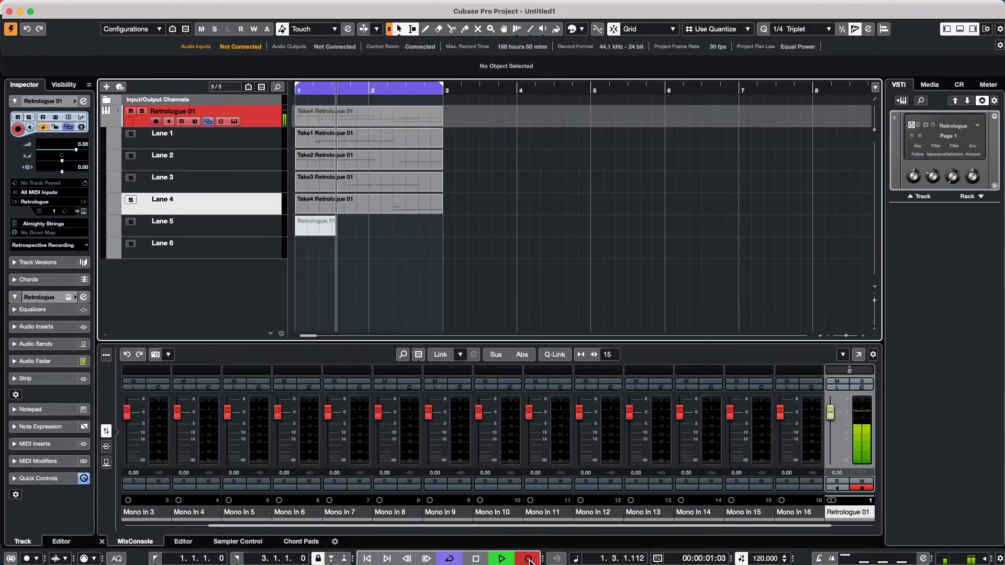
left_click(528, 559)
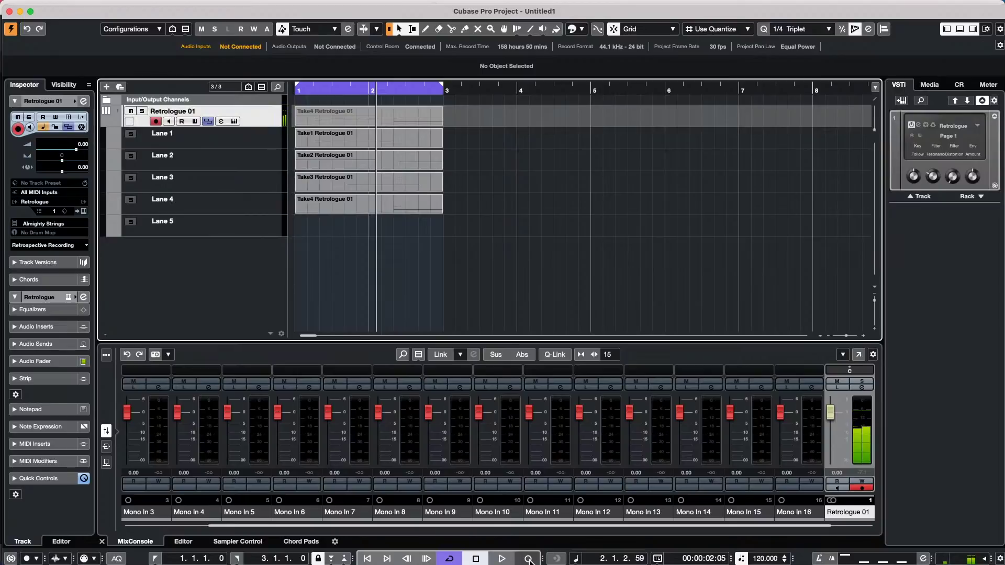
- Restart cycle playback and punch in to record a Retrologue take on Lane 5
key("space")
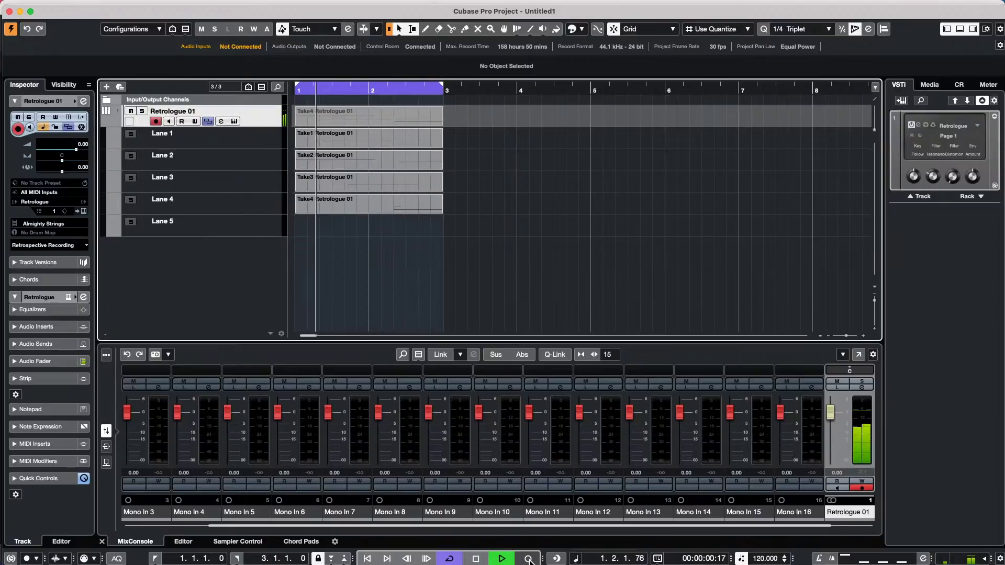
left_click(546, 537)
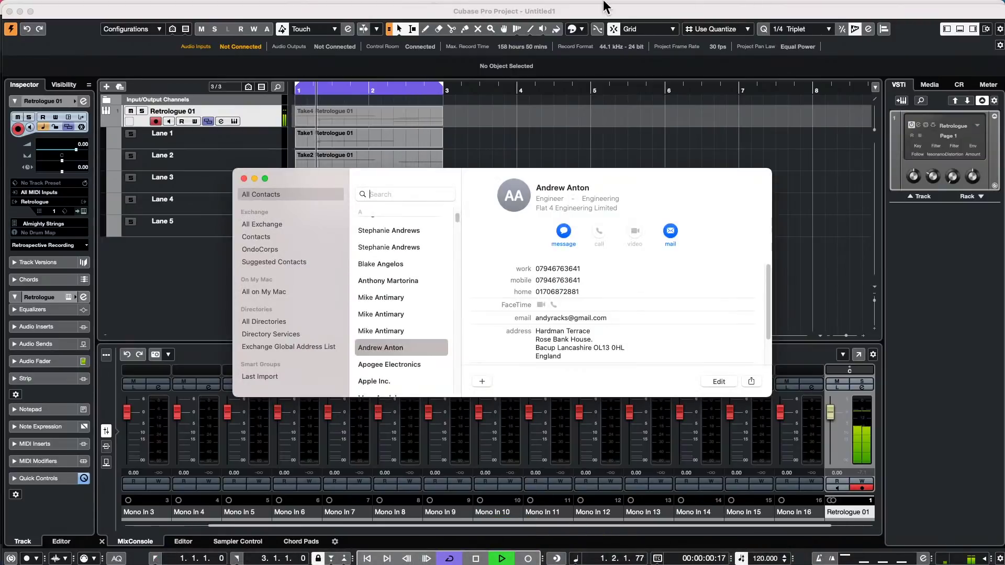
left_click(538, 124)
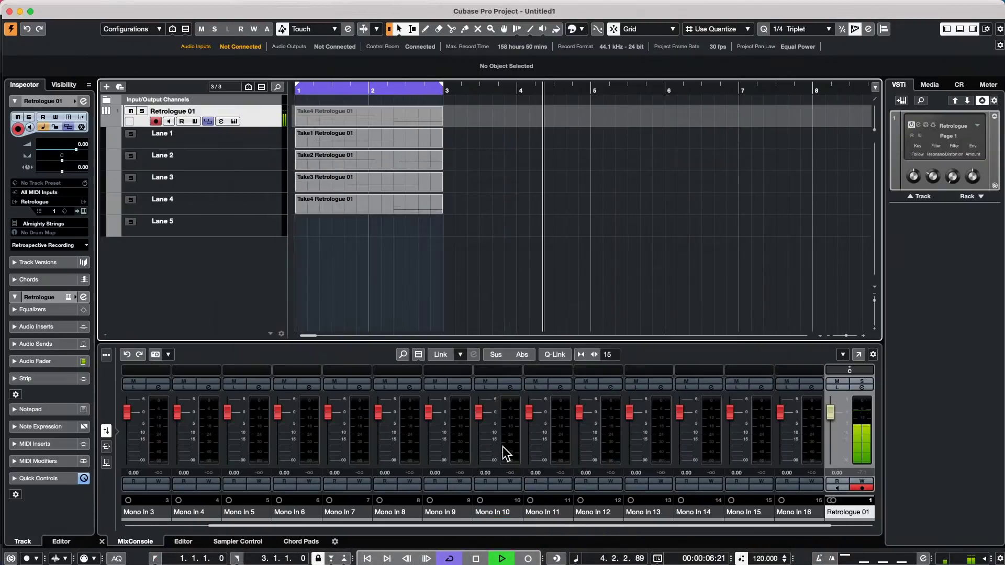
left_click(535, 560)
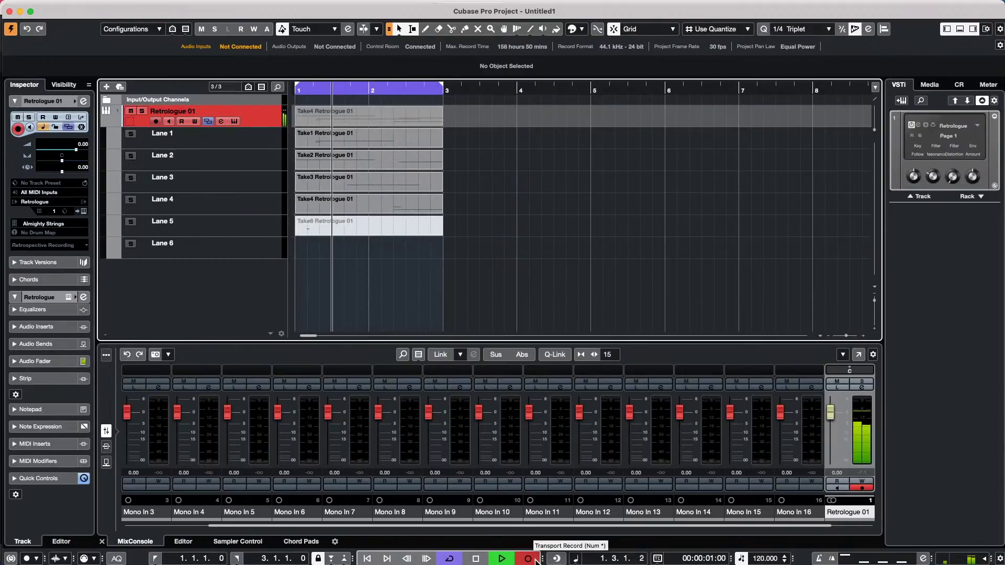
key("space")
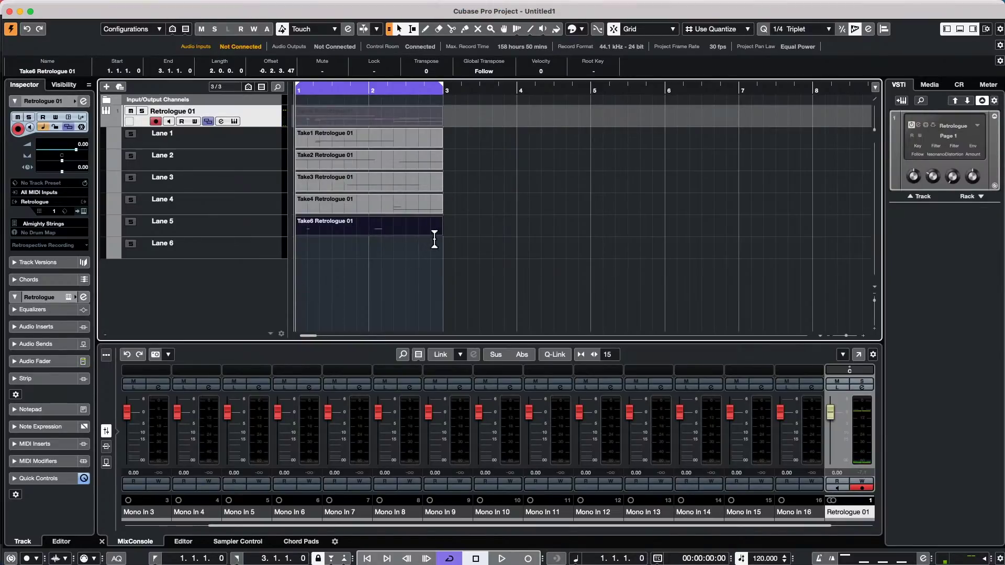
- Shorten the Lane 5 take to end at 1.3.1.0 and undo the change
left_click_drag(442, 234, 332, 234)
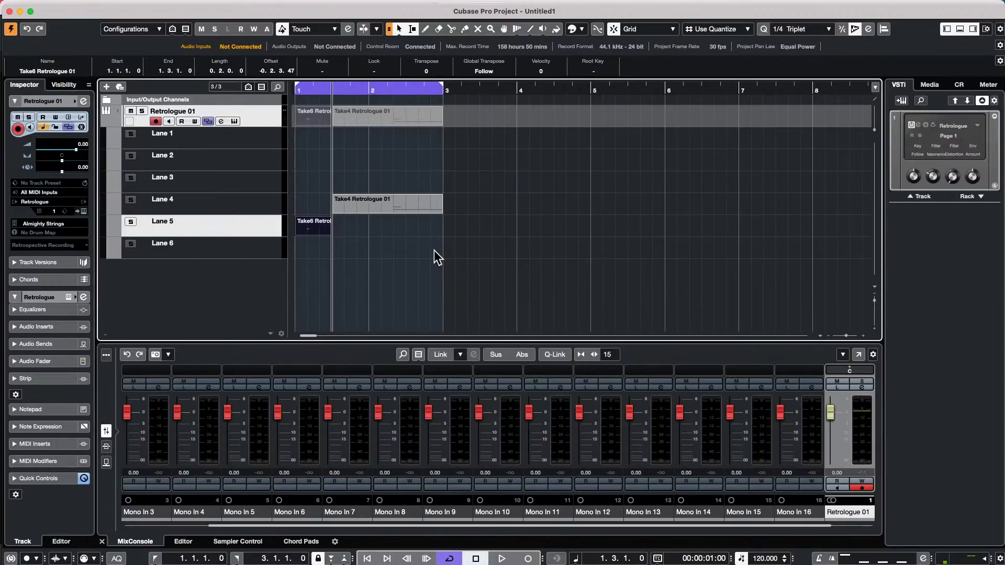
key("super+z")
- Turn off Delete Overlaps in the Editing preferences and shorten the Lane 5 take to end at 2.4.2.40
mouse_move(104, 6)
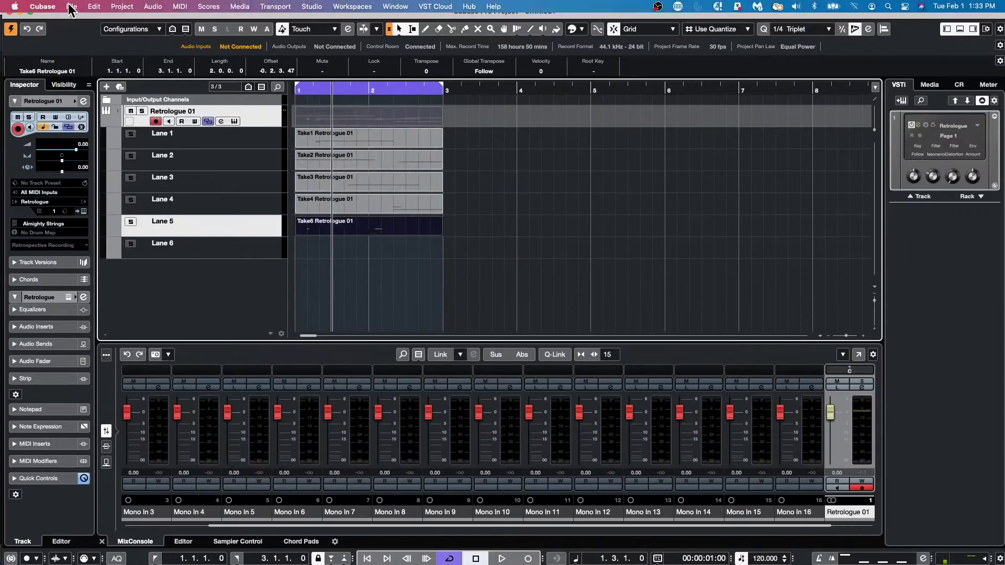
left_click(71, 7)
mouse_move(45, 8)
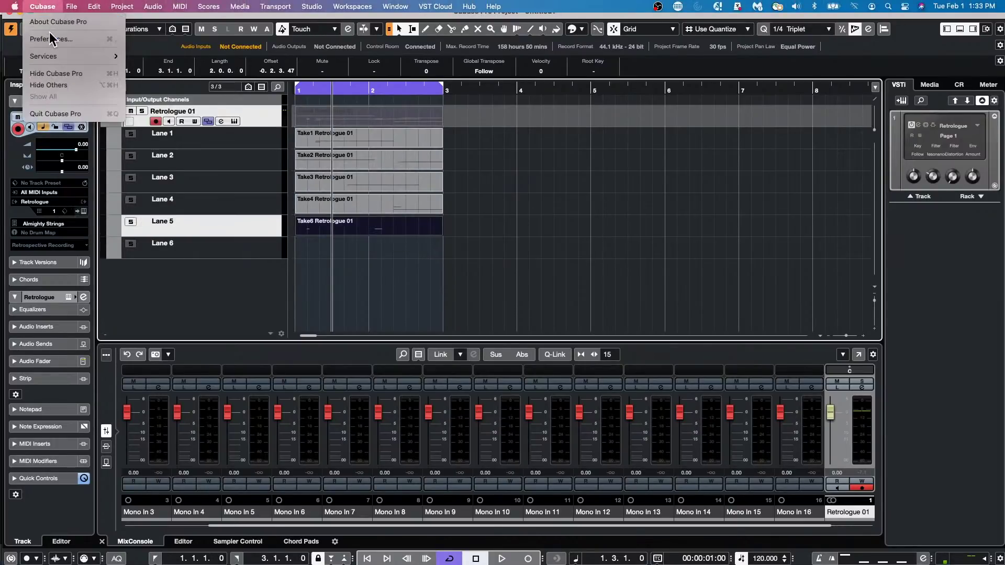
left_click(50, 34)
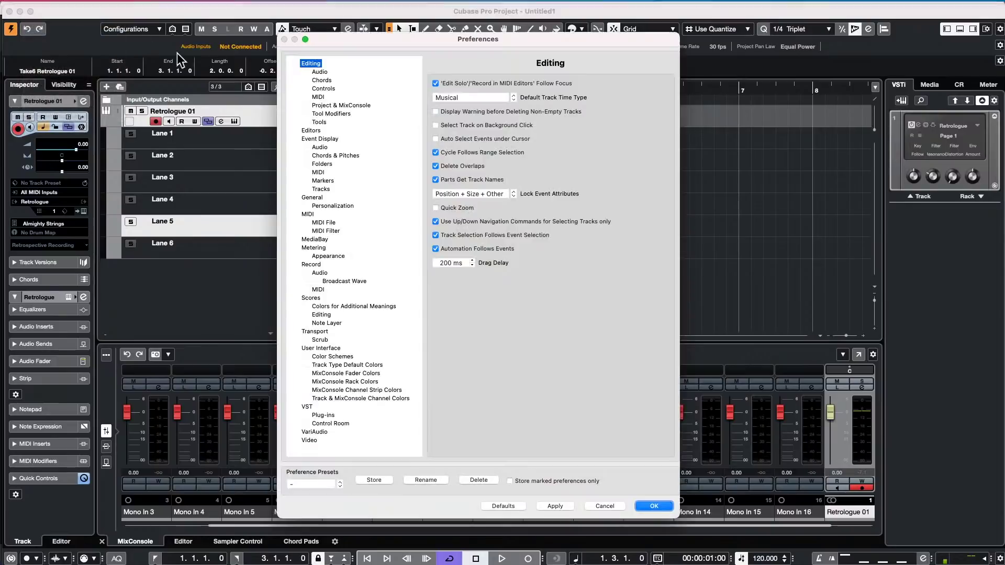
left_click(436, 166)
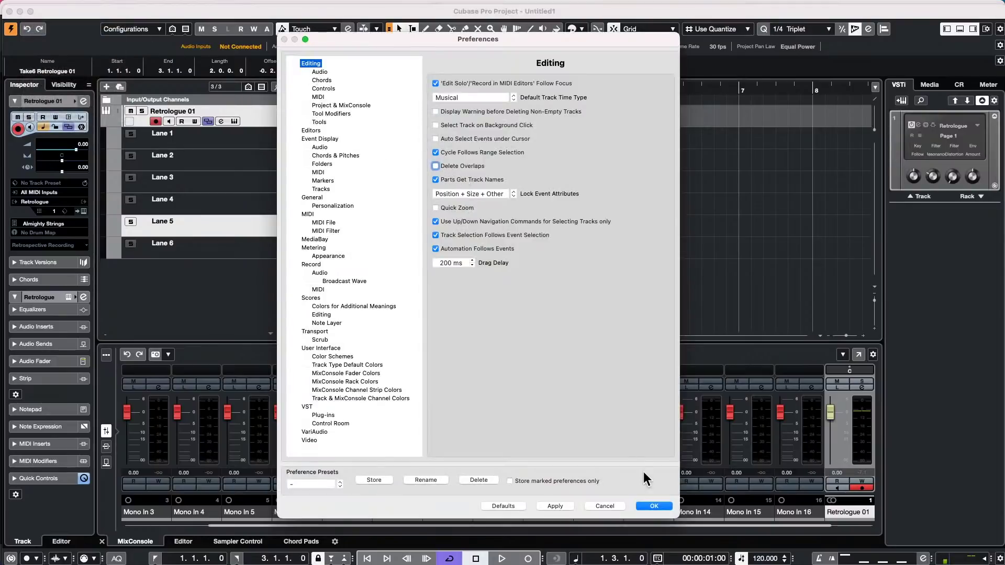
left_click(652, 501)
mouse_move(439, 231)
left_mouse_down()
mouse_move(355, 230)
mouse_move(456, 228)
mouse_move(437, 233)
left_mouse_up()
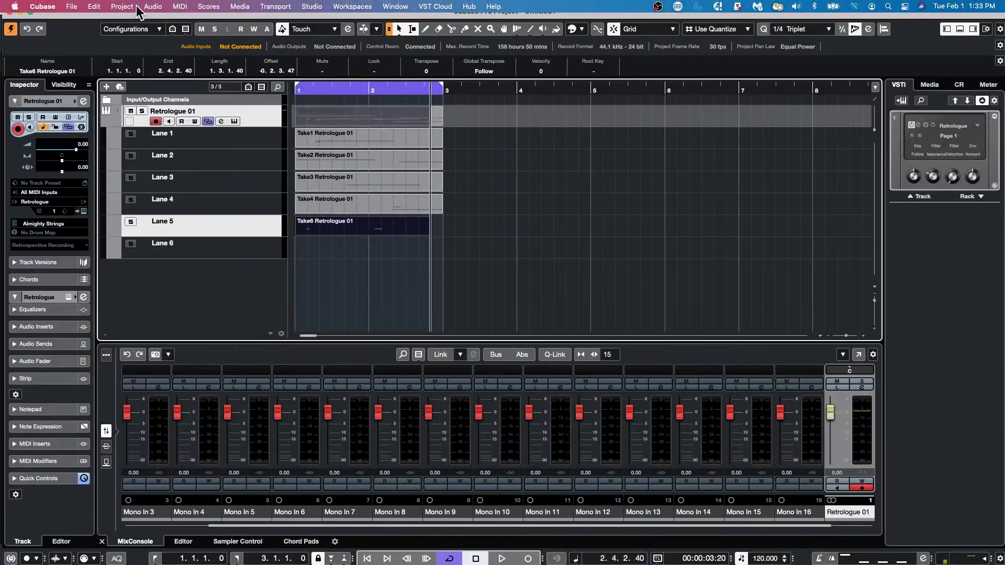
- Open the Project Logical Editor and set its function to Delete
left_click(188, 8)
mouse_move(124, 7)
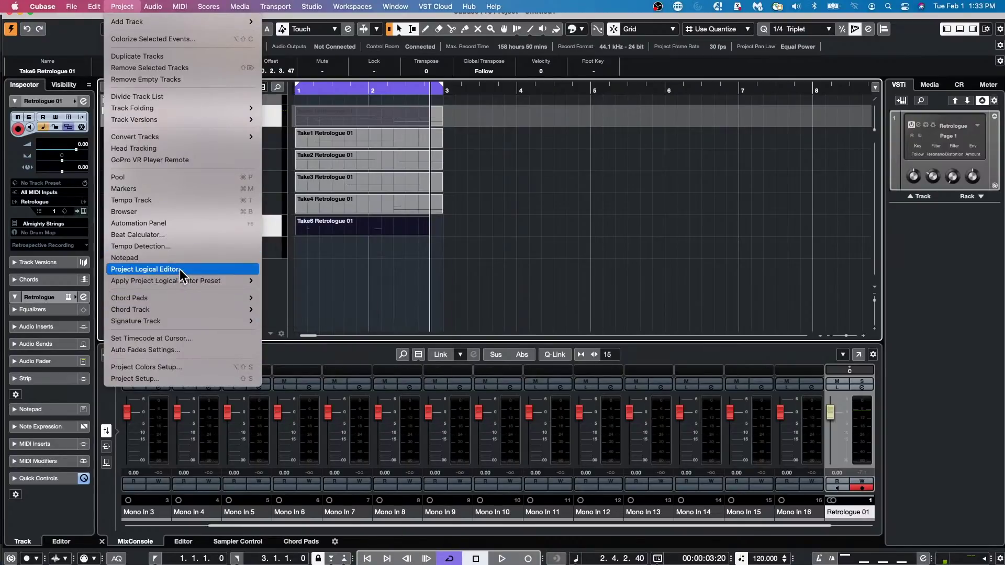
left_click(157, 269)
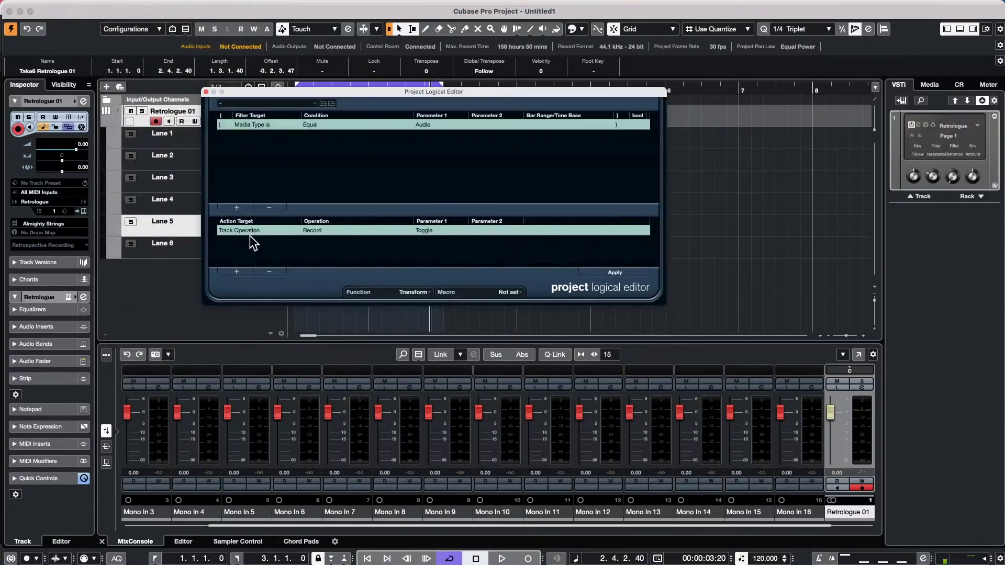
left_click(422, 290)
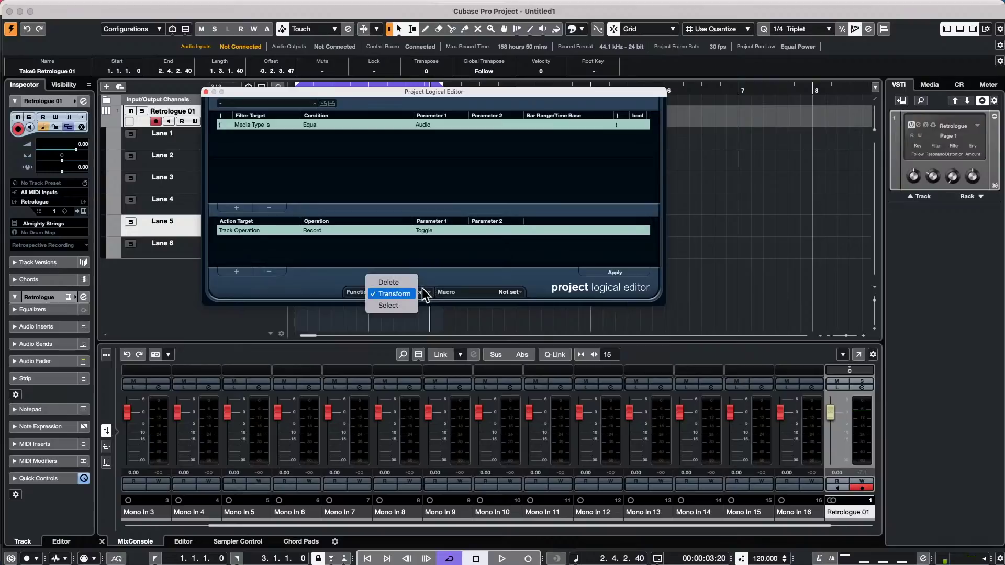
left_click(401, 283)
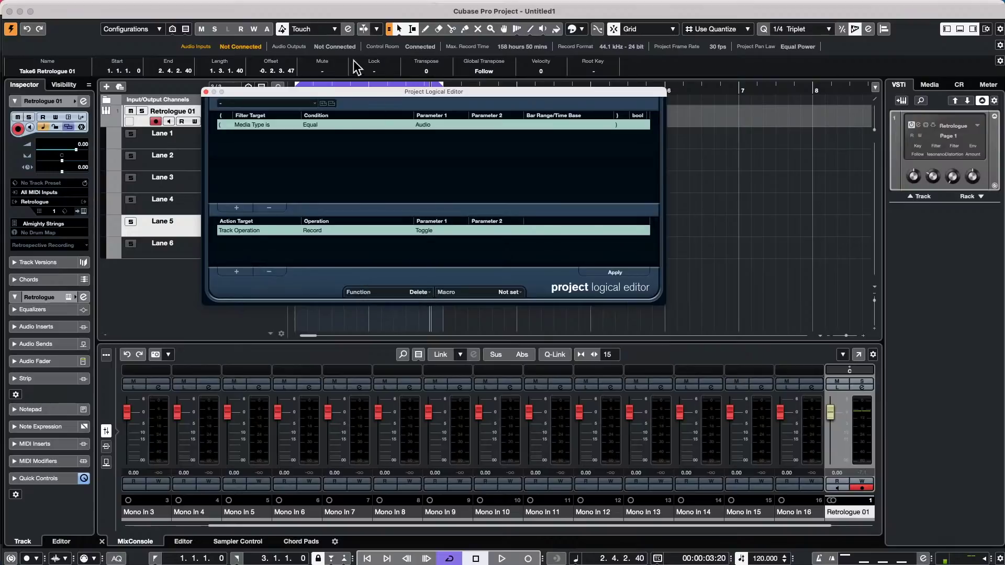
- Move the Project Logical Editor clear of the lanes, shorten the Lane 5 take to end just before bar 2, and deselect it
left_click_drag(351, 89, 579, 93)
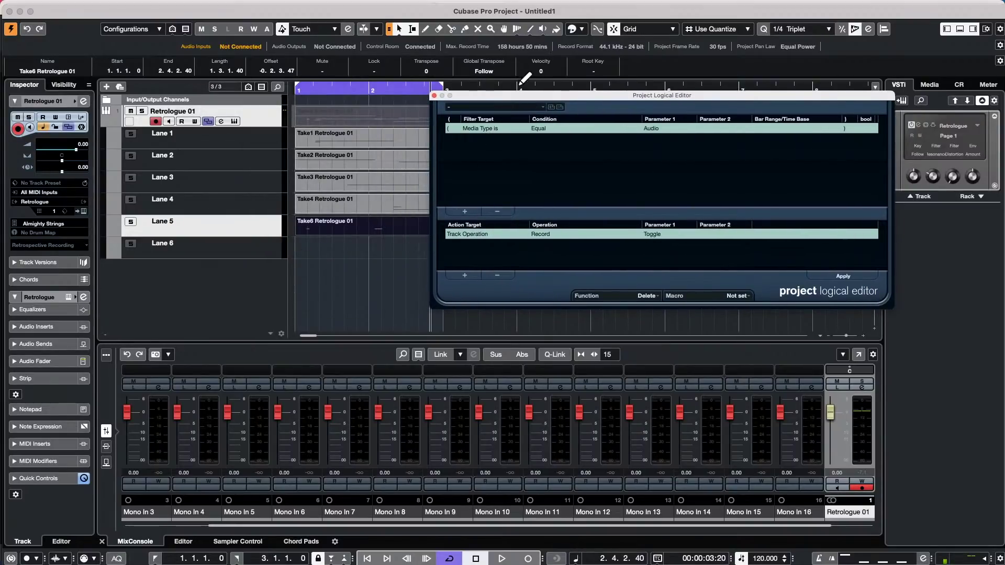
left_click_drag(517, 93, 615, 106)
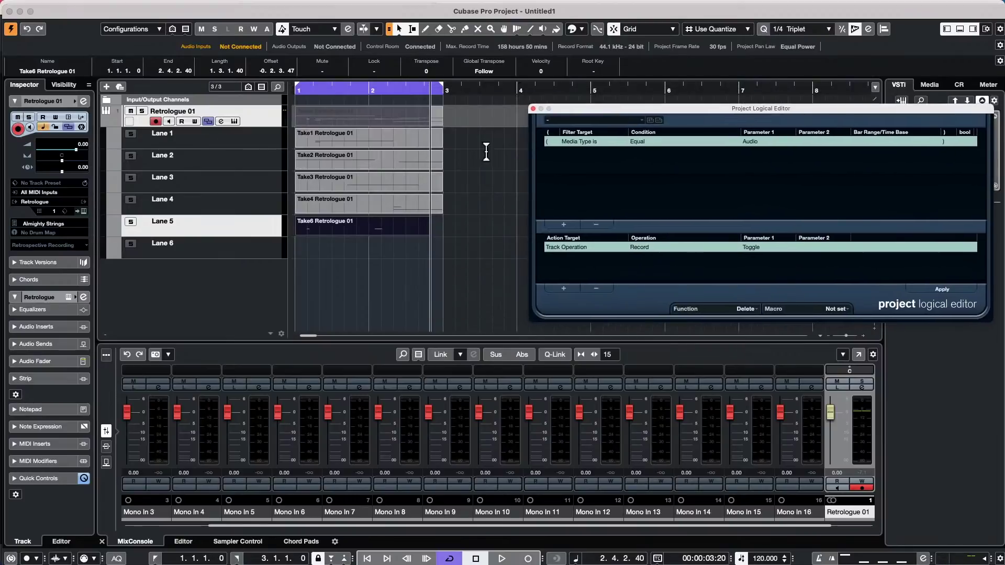
left_click_drag(428, 232, 356, 233)
left_click(397, 272)
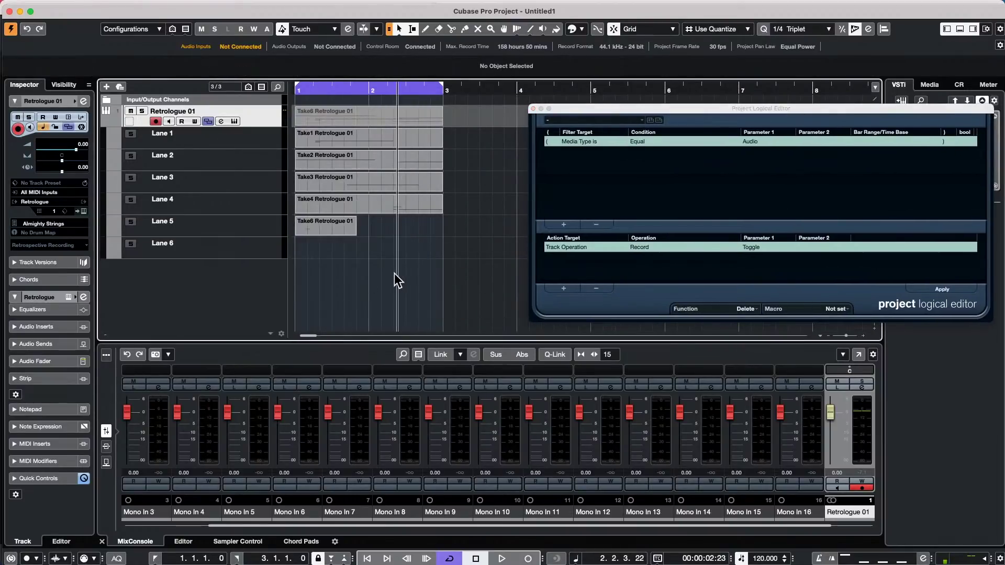
- Reposition the Project Logical Editor and set its first filter condition to Container Type Equal Event
left_click_drag(625, 106, 456, 47)
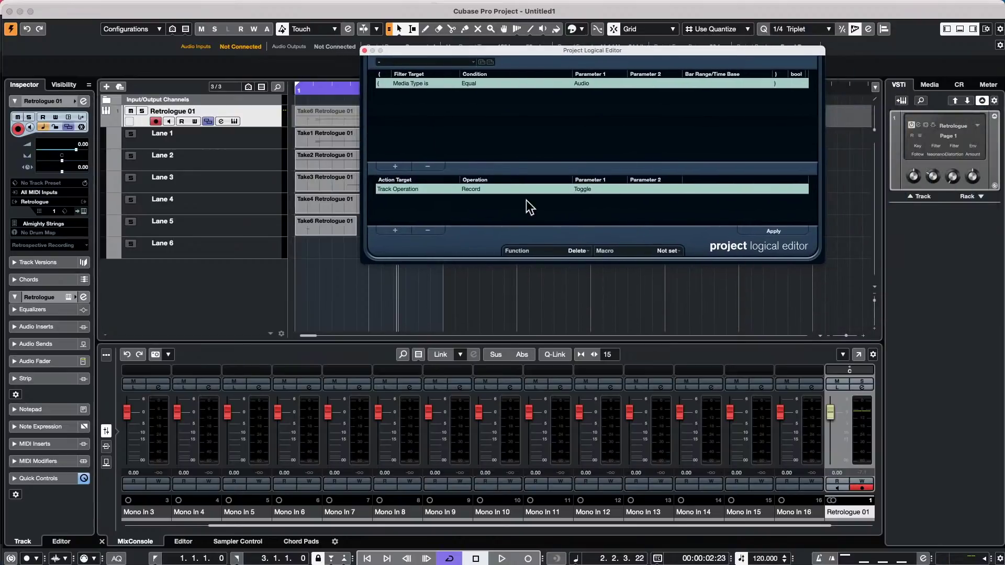
left_click(437, 81)
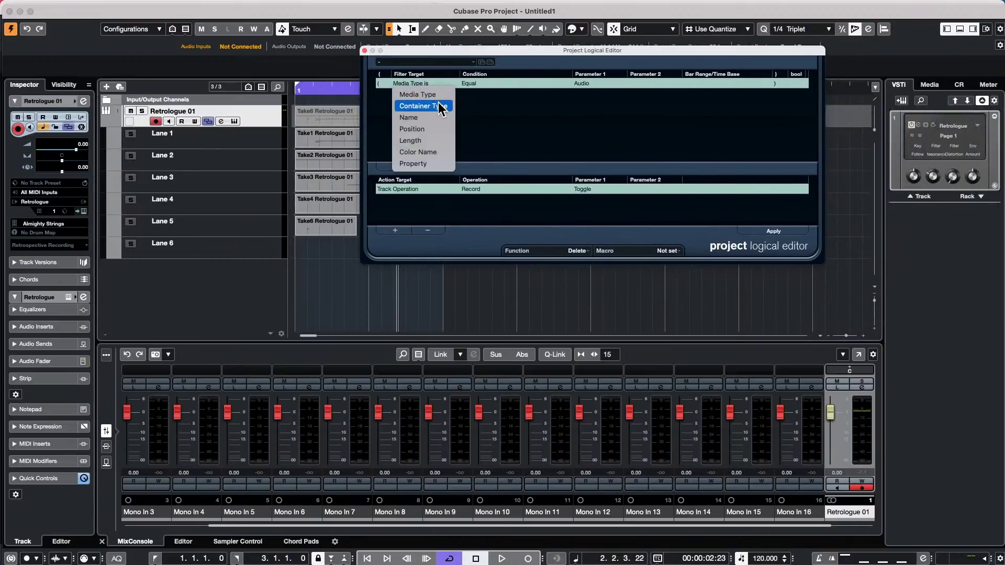
key("Return")
left_click(598, 83)
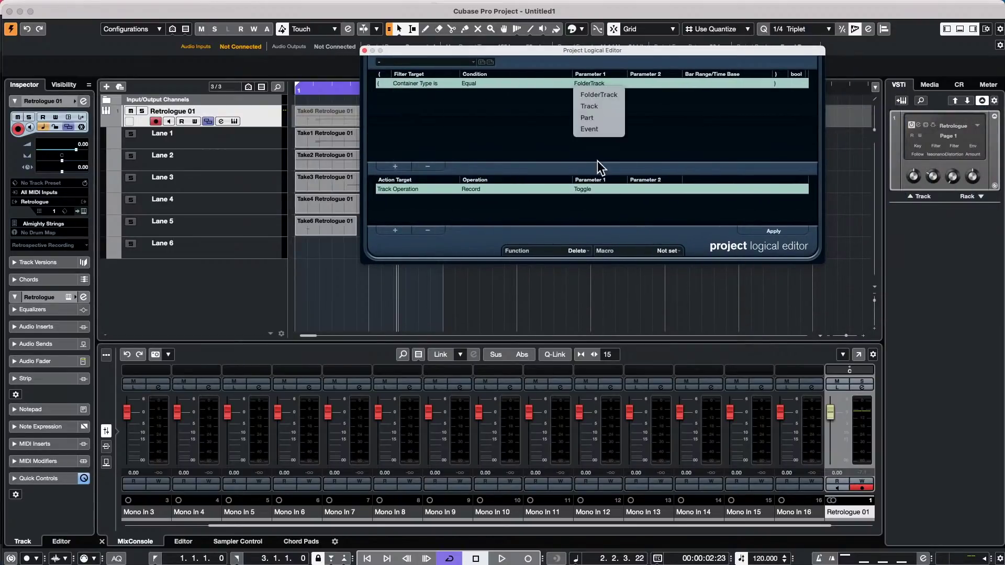
left_click(600, 129)
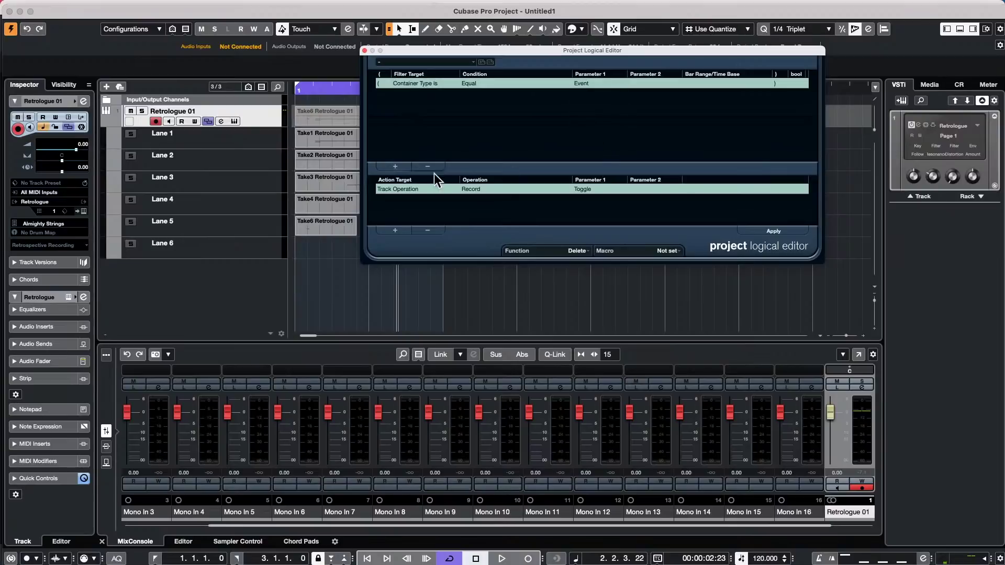
- Remove the Track Operation action and add a second filter condition with Length Less than 1.0.0.0
left_click(428, 231)
left_click(399, 165)
left_click(416, 93)
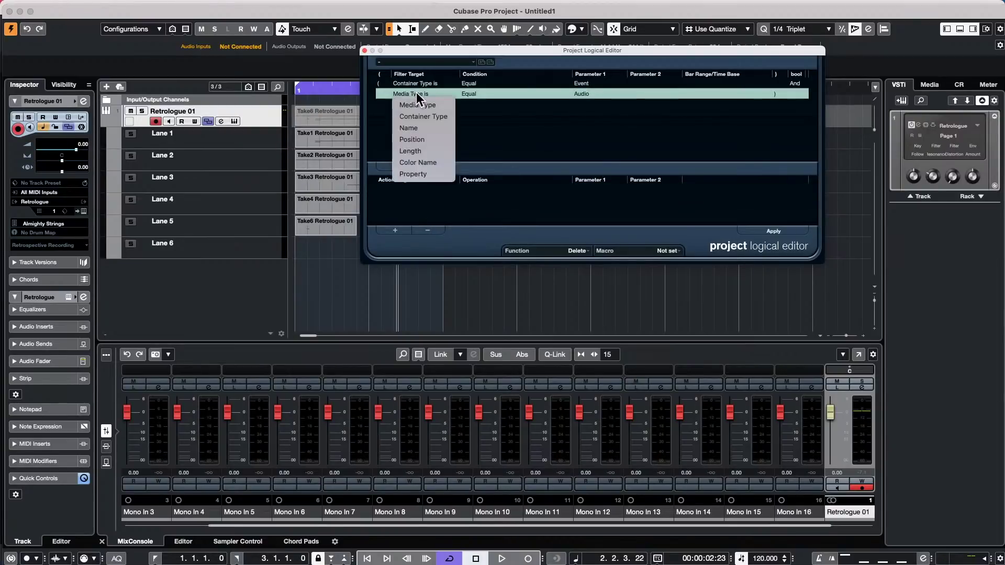
left_click(414, 151)
left_click(474, 95)
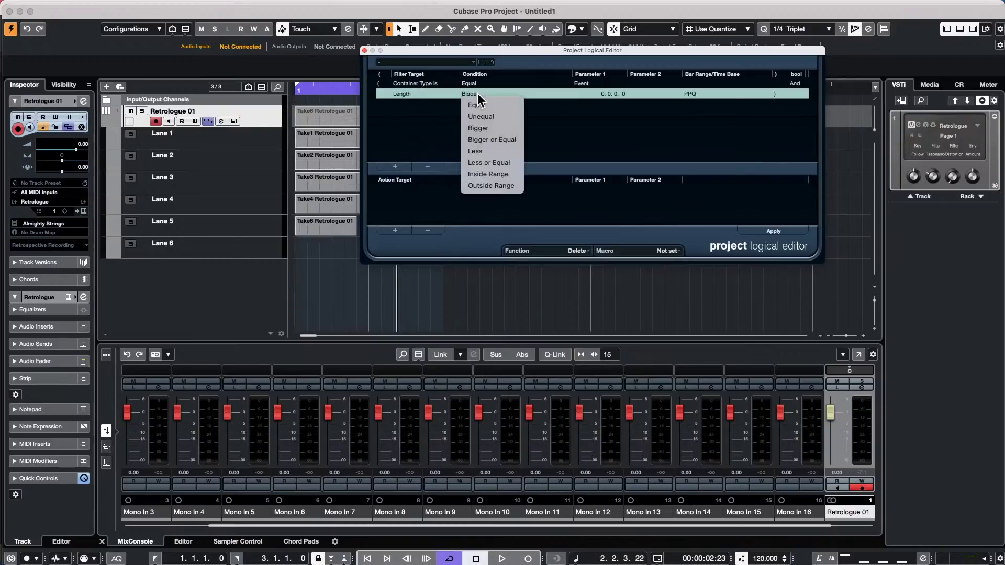
left_click(502, 151)
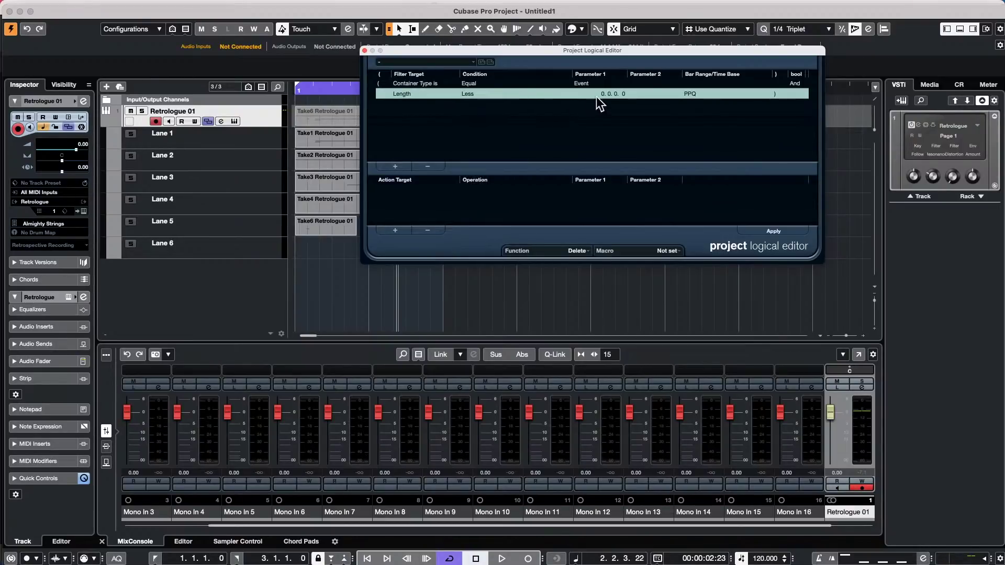
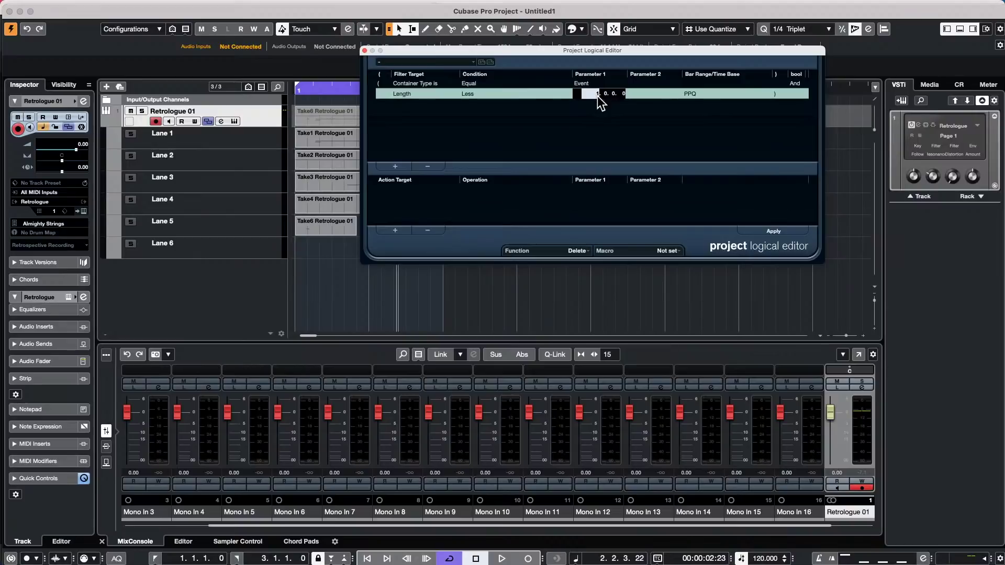
left_click(614, 128)
- Move the Project Logical Editor clear of the takes and apply the Delete function
left_click_drag(426, 53, 566, 53)
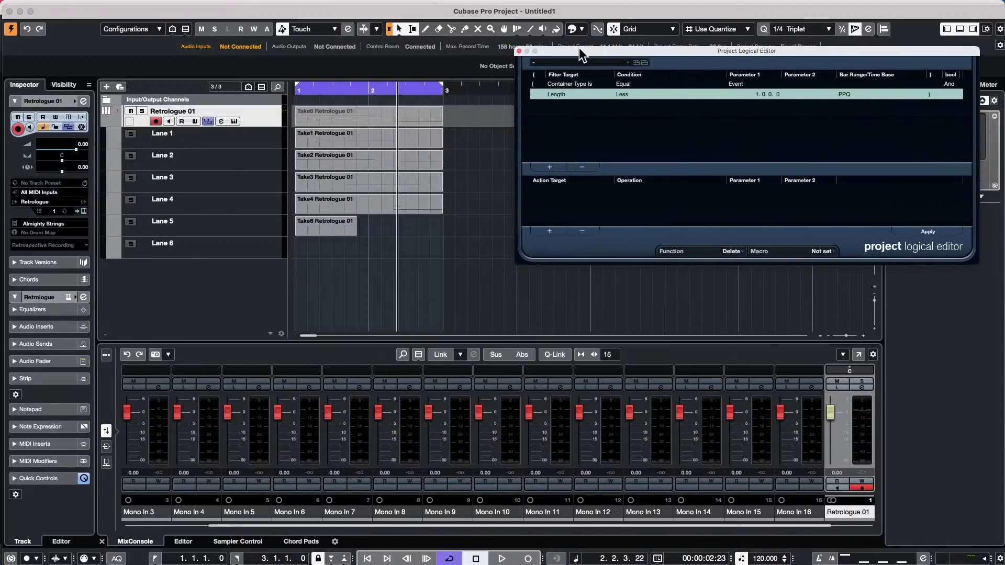
left_click(916, 231)
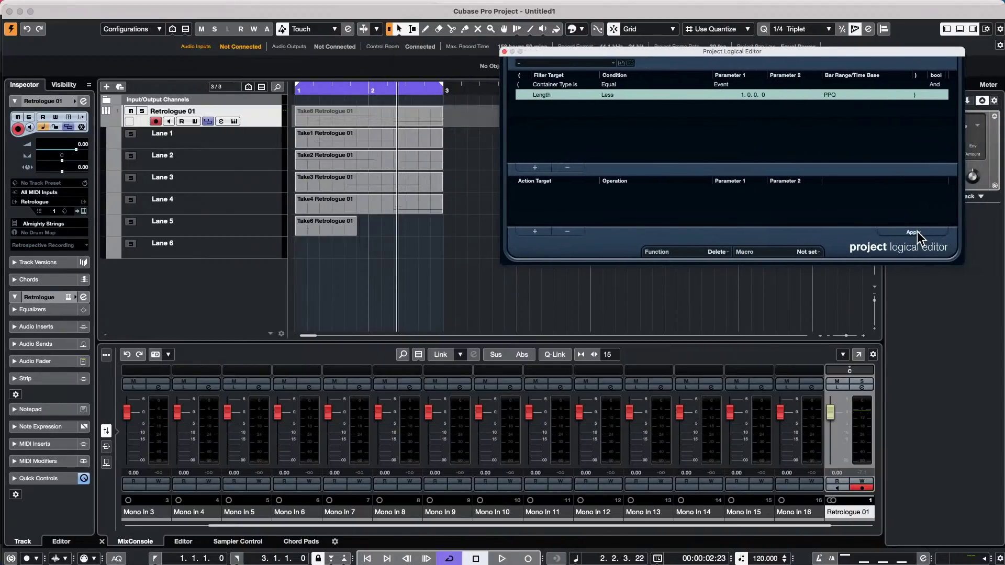
left_click(407, 251)
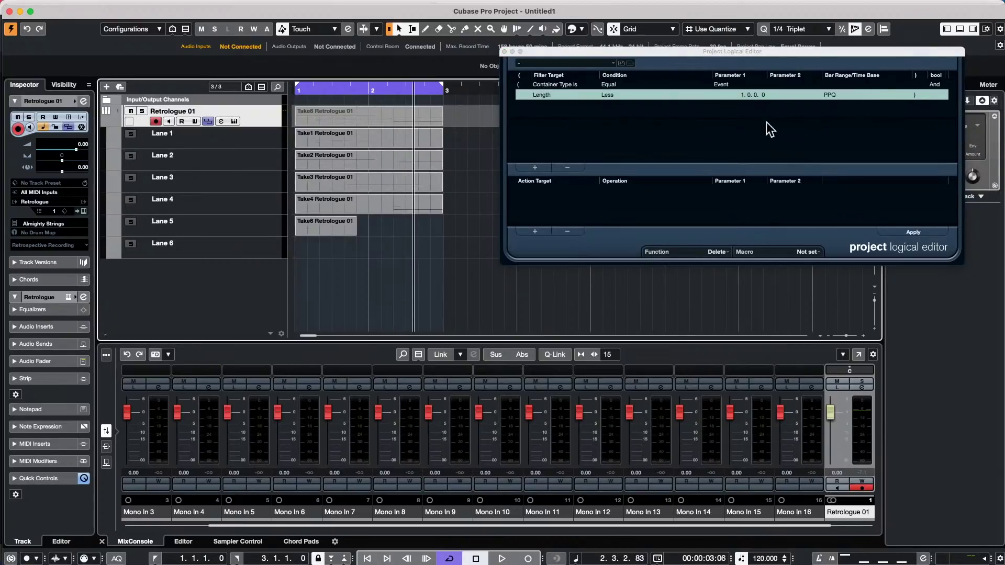
- Try a Length limit of 0.2.0.0 in the filter and return it to 1.0.0.0
double_click(750, 96)
left_click(739, 95)
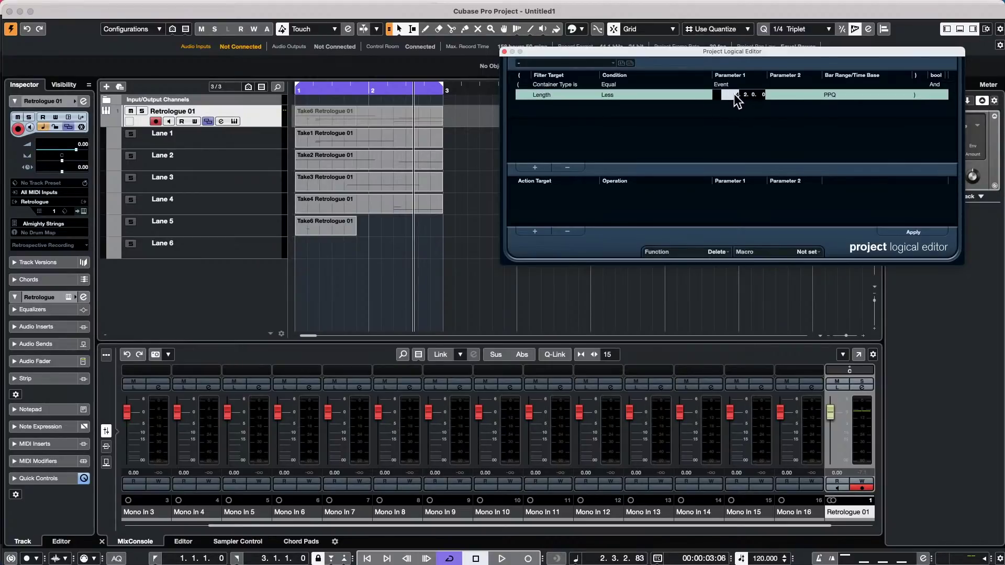
type("0")
key("Return")
left_click(751, 98)
scroll(747, 96, "down", 1)
left_click(749, 111)
- Apply the Delete function with the Lane 5 take selected, and set the Length limit to 0.3.0.0
left_click(344, 234)
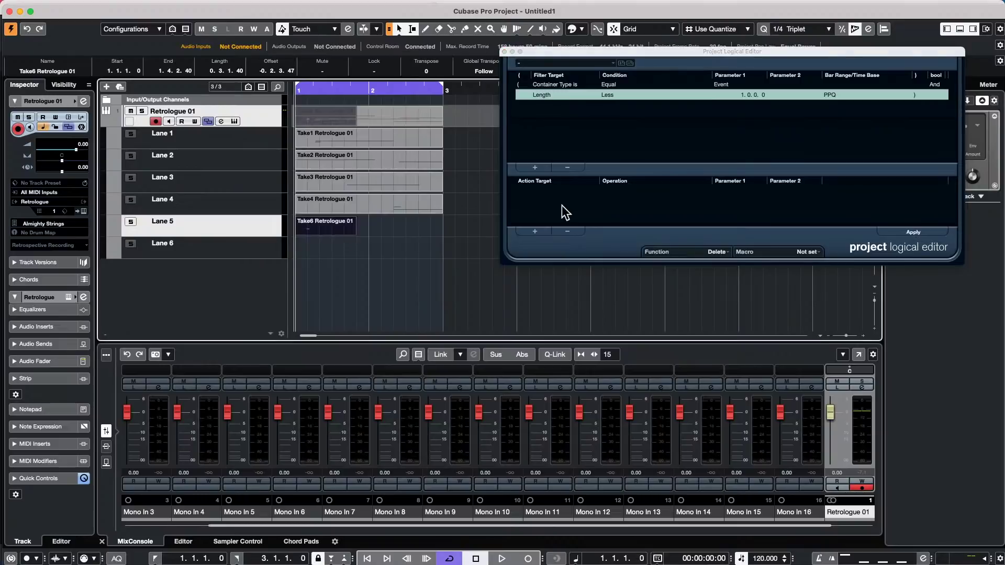
left_click(918, 232)
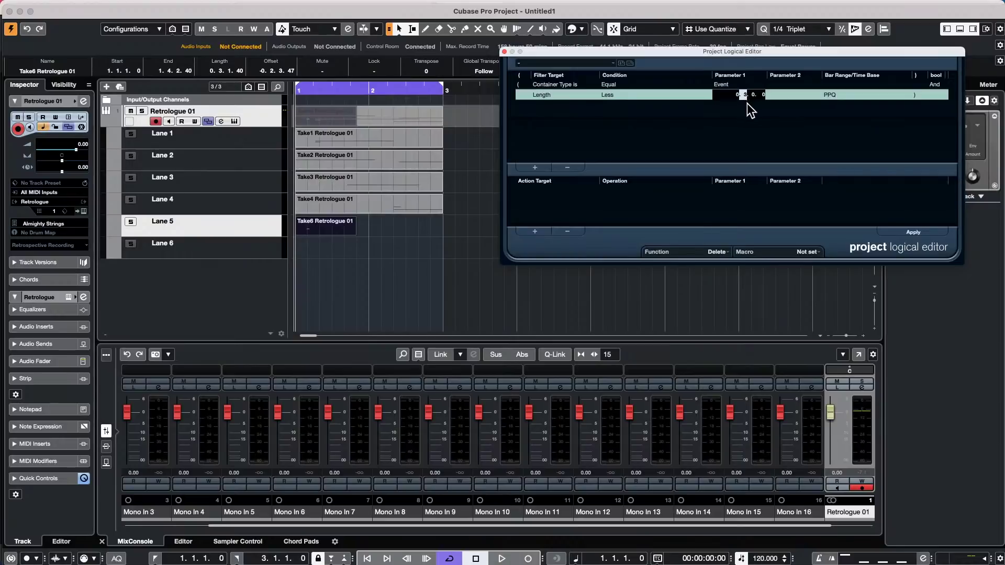
key("Return")
- Examine the Transport record options and the Transport category of the Key Commands, and close the dialog
left_click(78, 6)
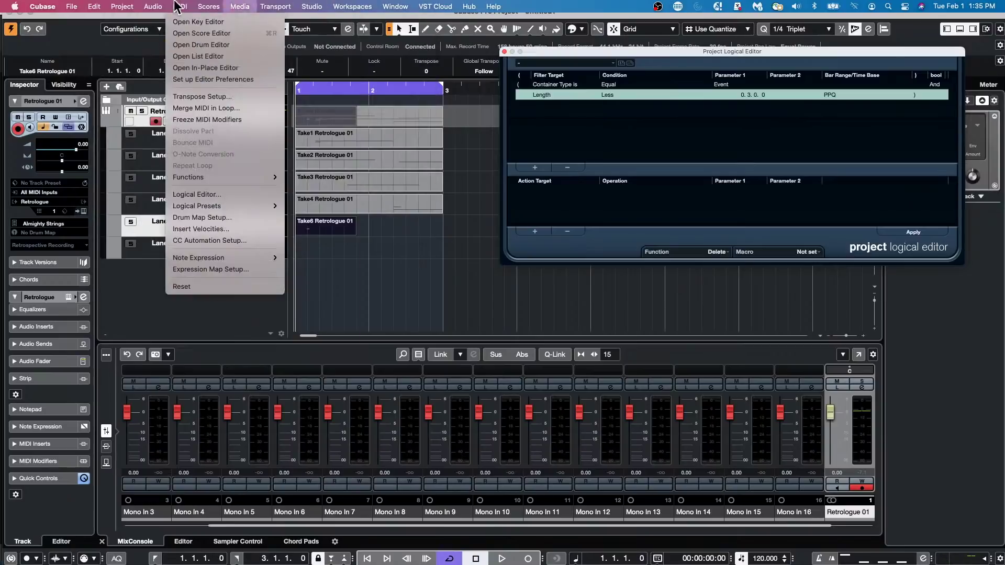
mouse_move(276, 6)
mouse_move(306, 100)
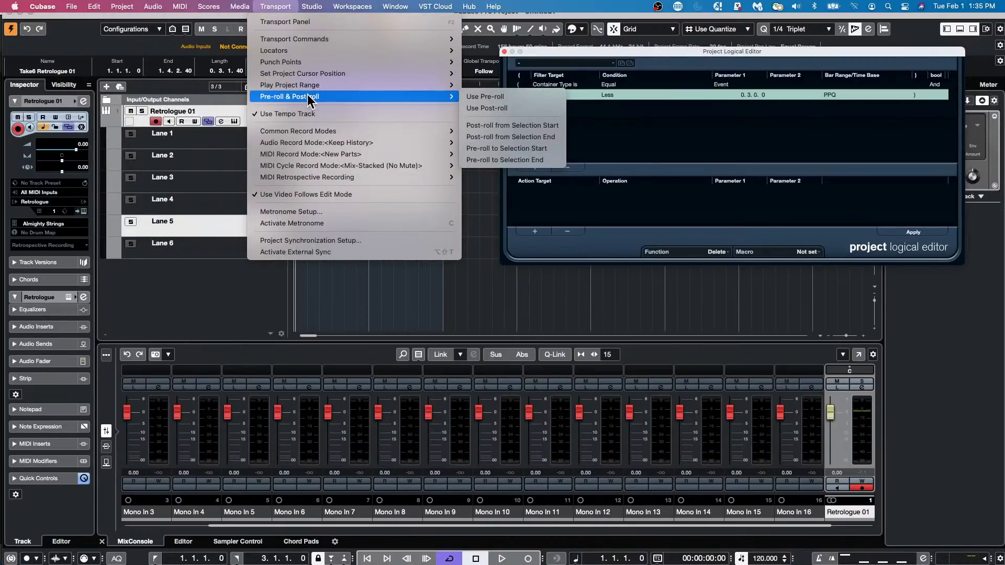
mouse_move(317, 142)
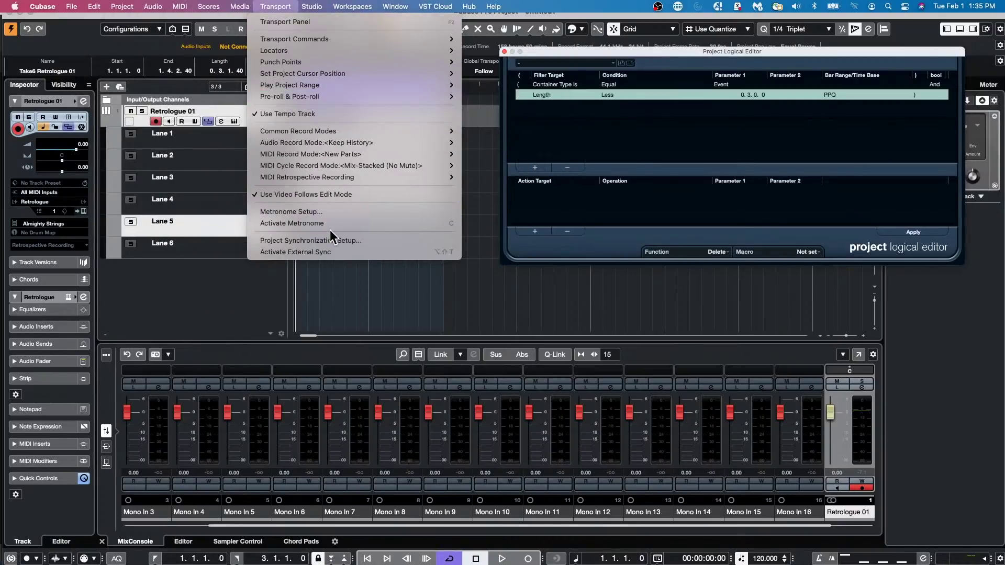
mouse_move(369, 132)
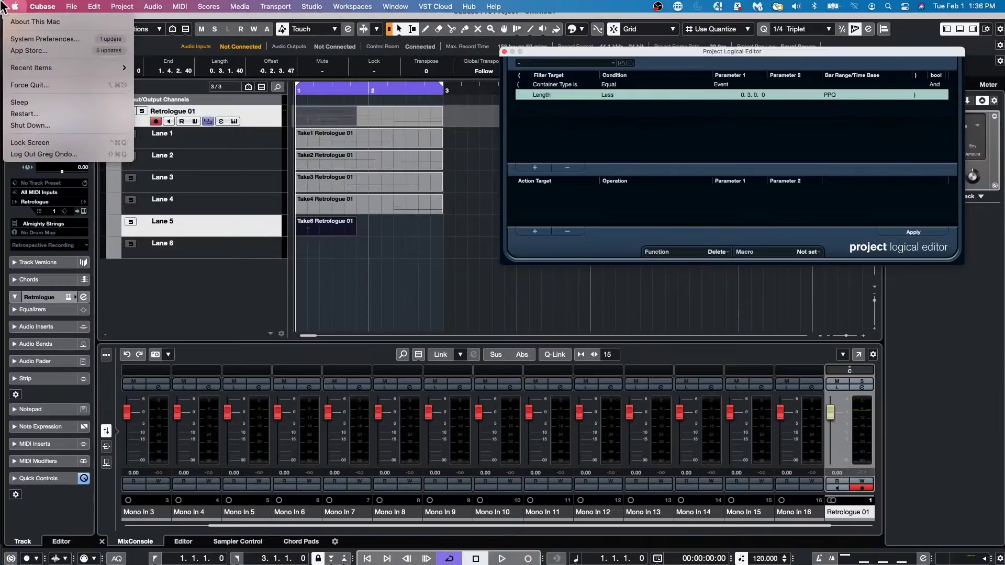
mouse_move(77, 10)
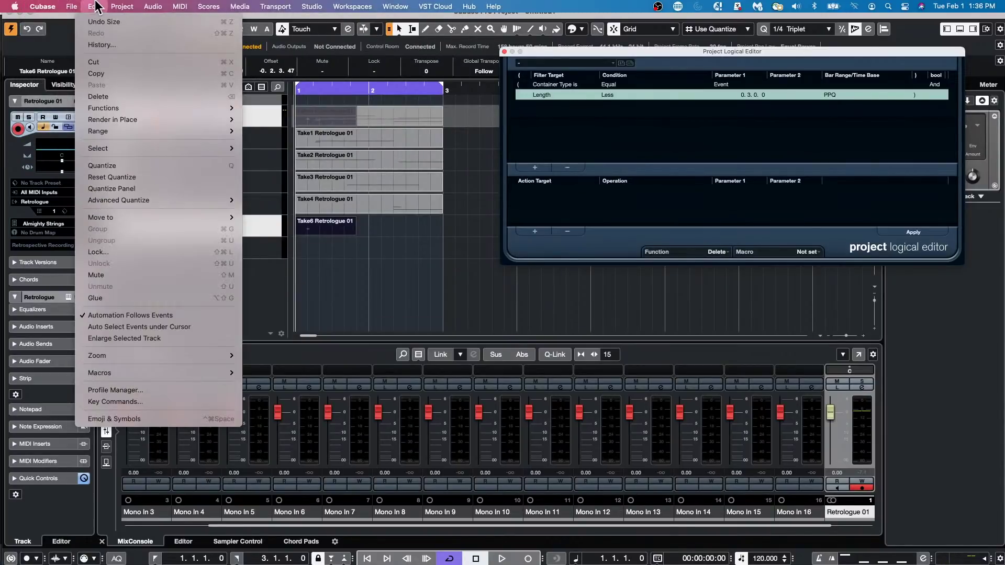
left_click(141, 401)
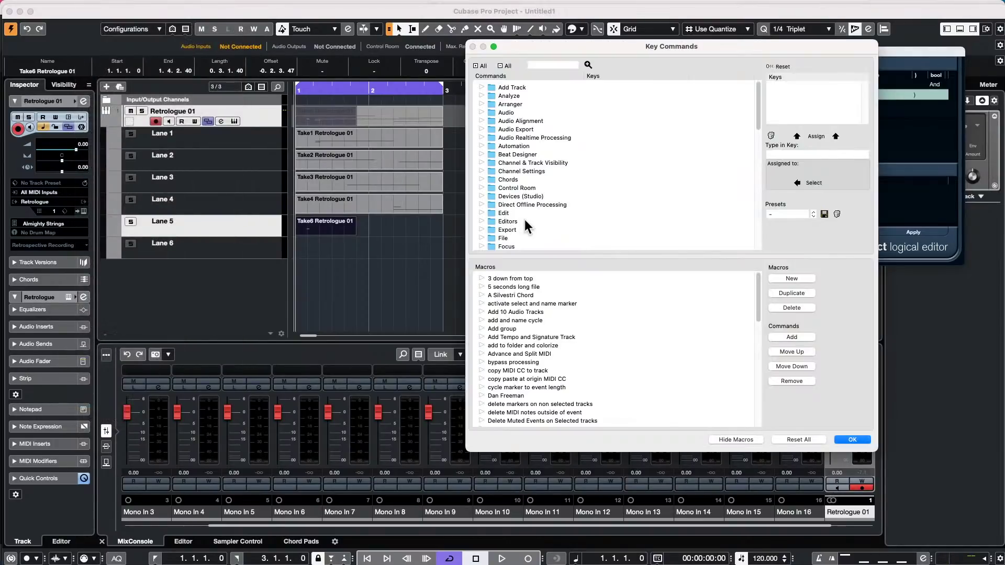
scroll(528, 240, "down", 15)
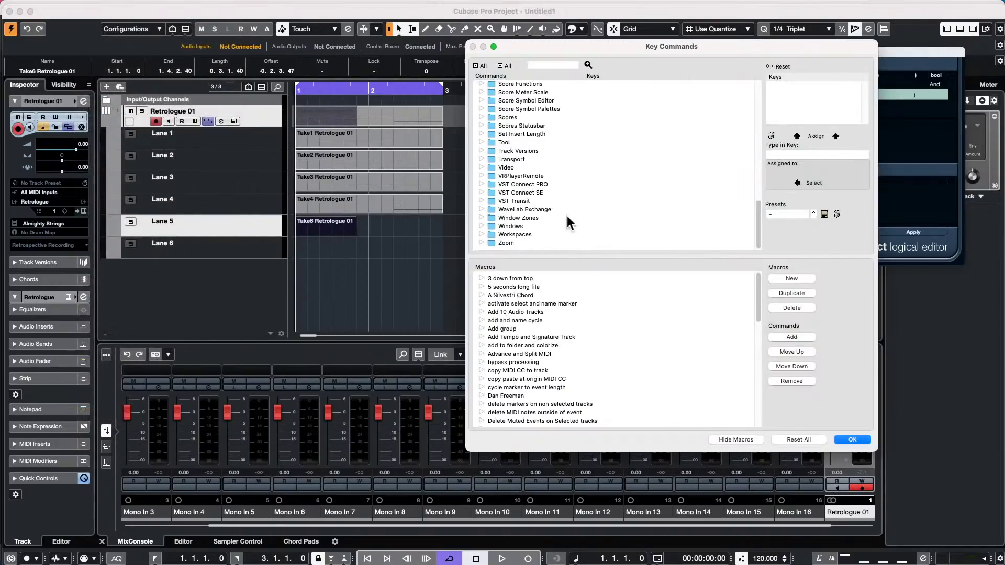
left_click(482, 158)
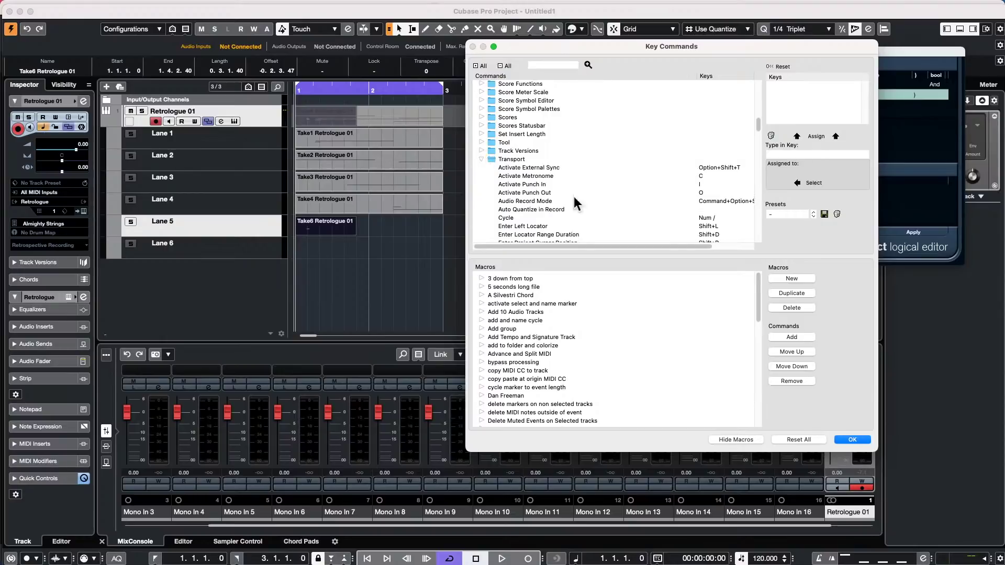
scroll(576, 199, "down", 8)
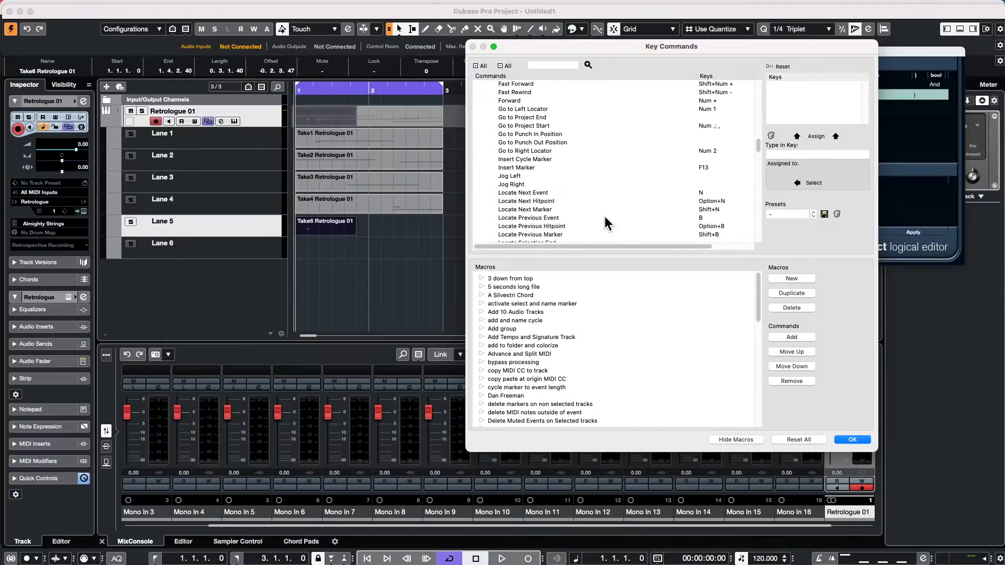
scroll(604, 216, "down", 7)
scroll(605, 216, "down", 6)
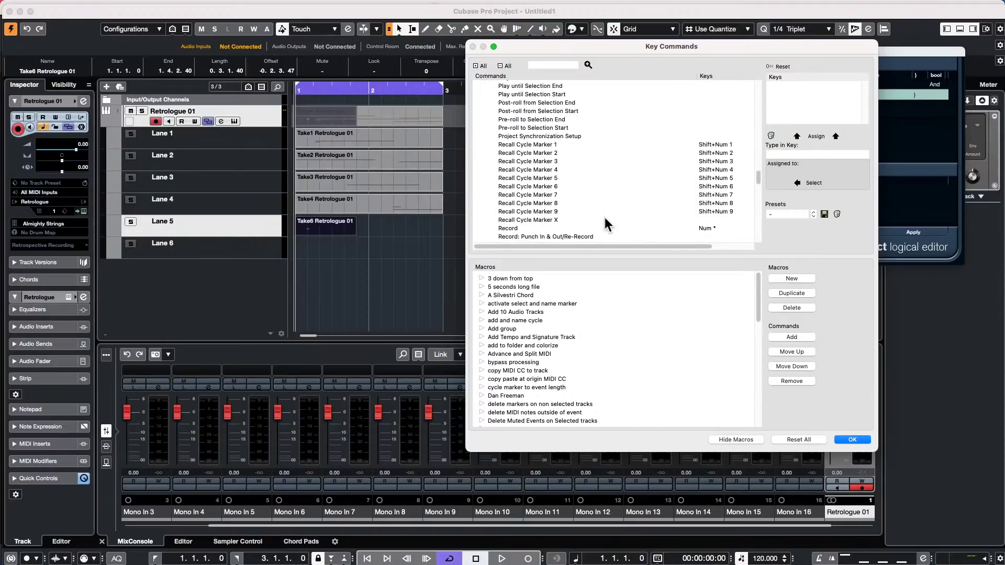
scroll(606, 225, "down", 2)
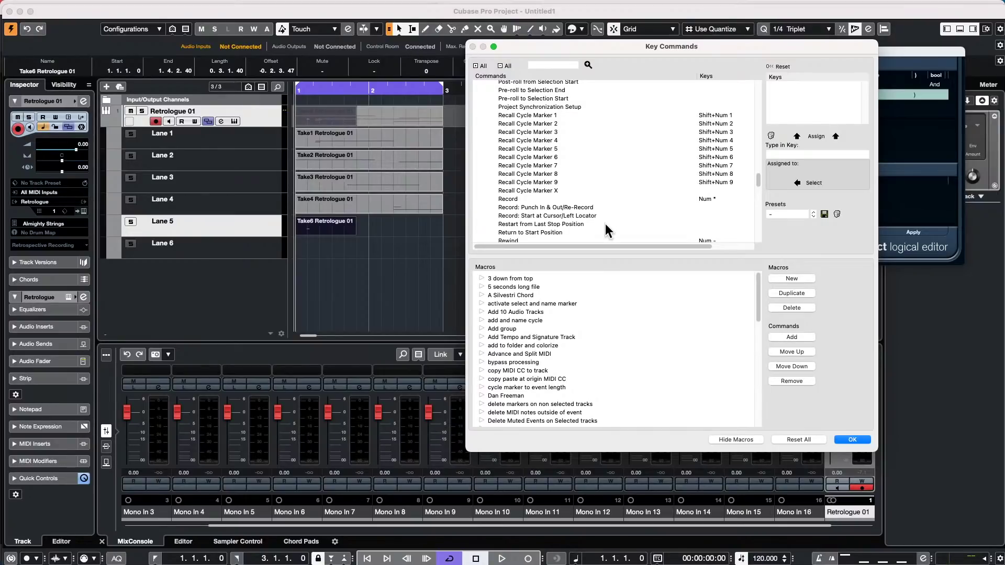
scroll(605, 224, "down", 2)
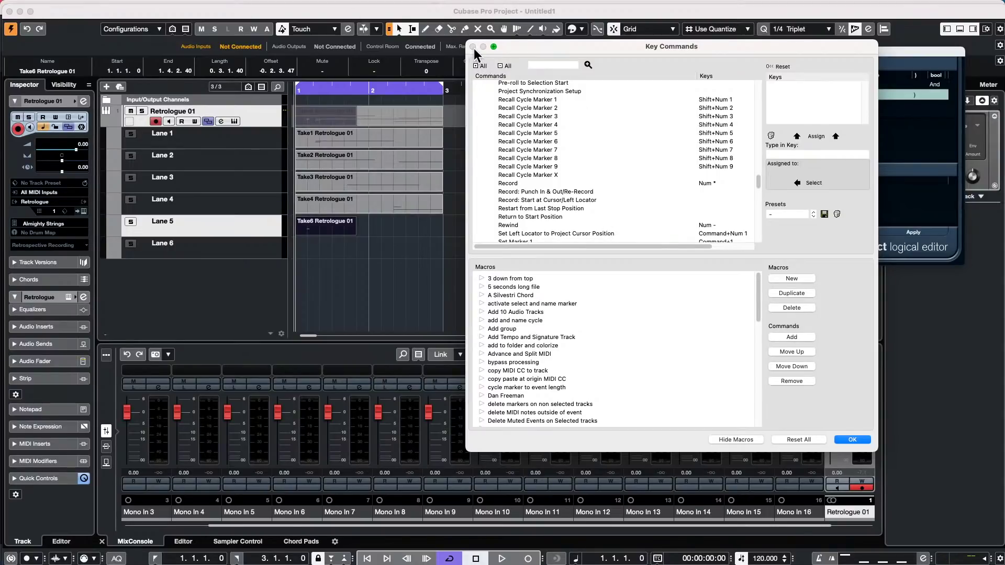
left_click(852, 440)
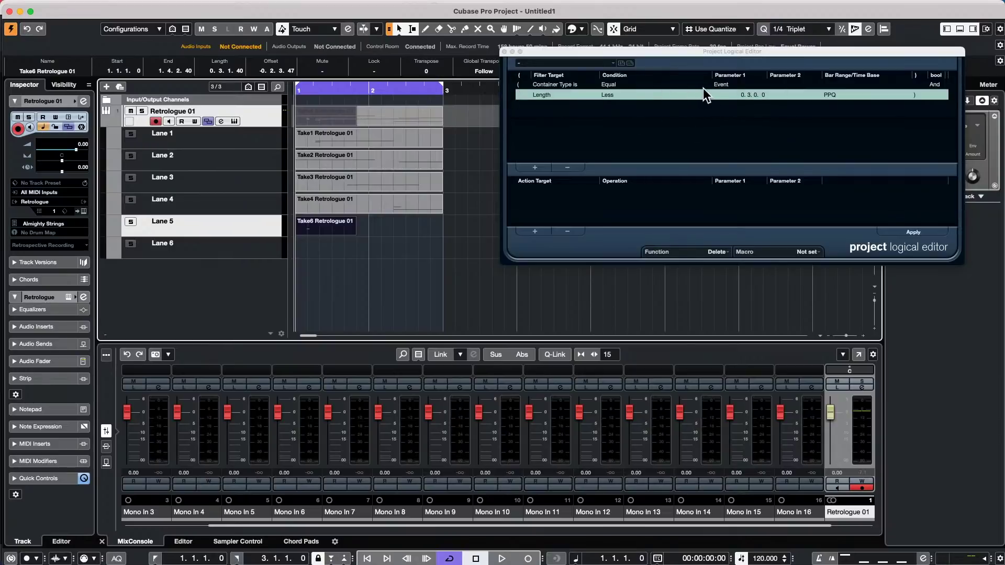
- Set the Container Type condition in the Project Logical Editor to Part
left_click(719, 6)
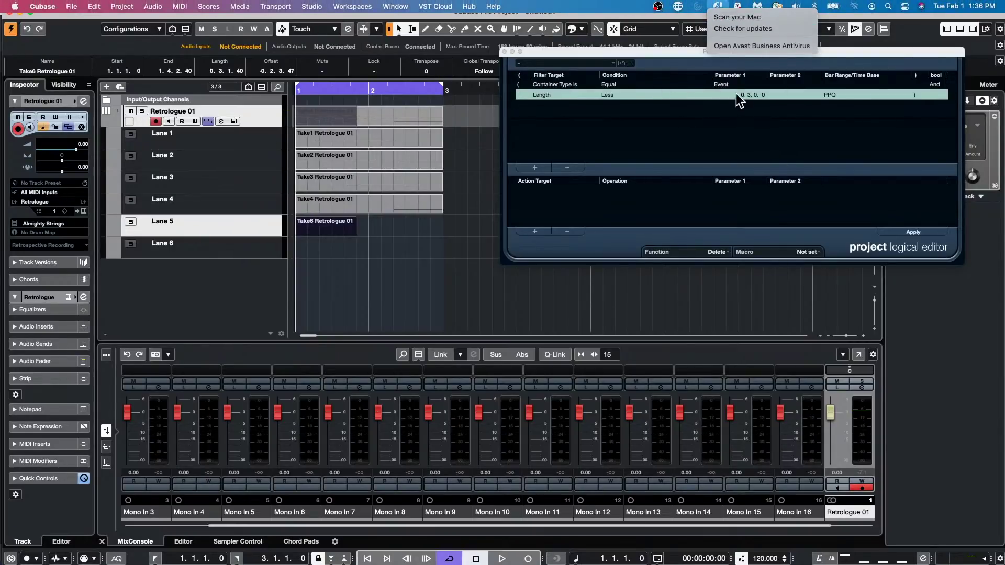
left_click(730, 85)
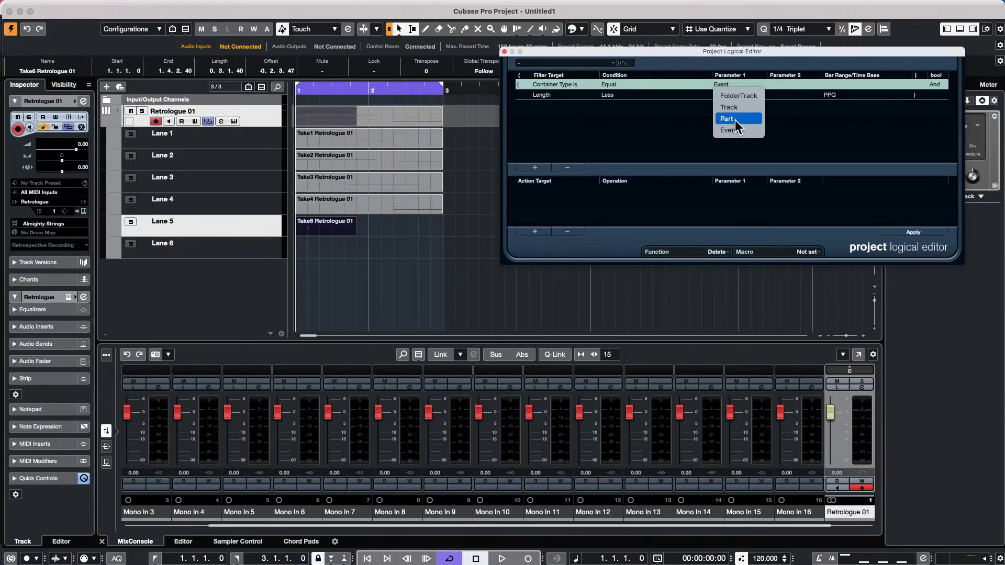
left_click(735, 119)
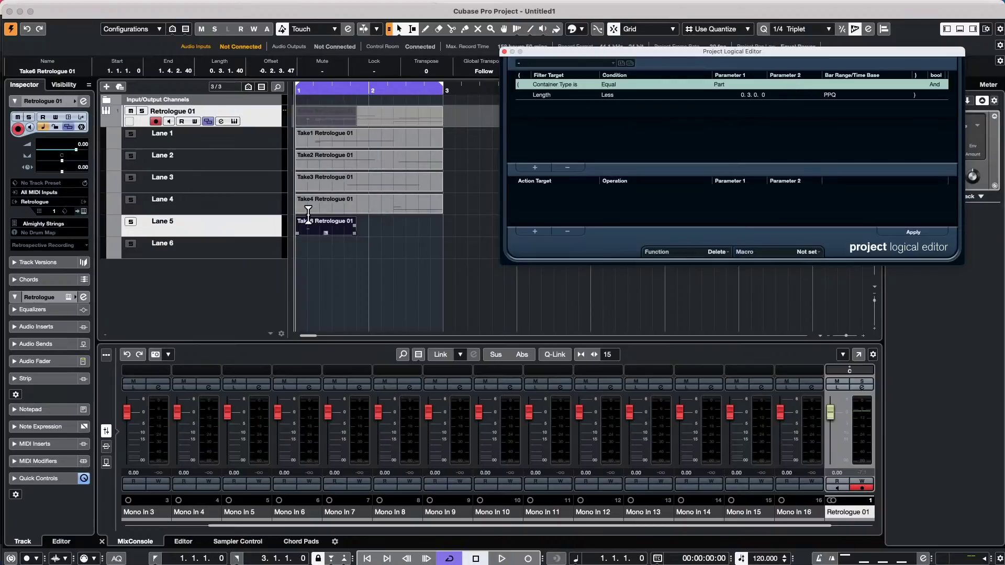
- Select the Lane 5 take and close the Project Logical Editor
left_click(344, 229)
left_click(339, 226)
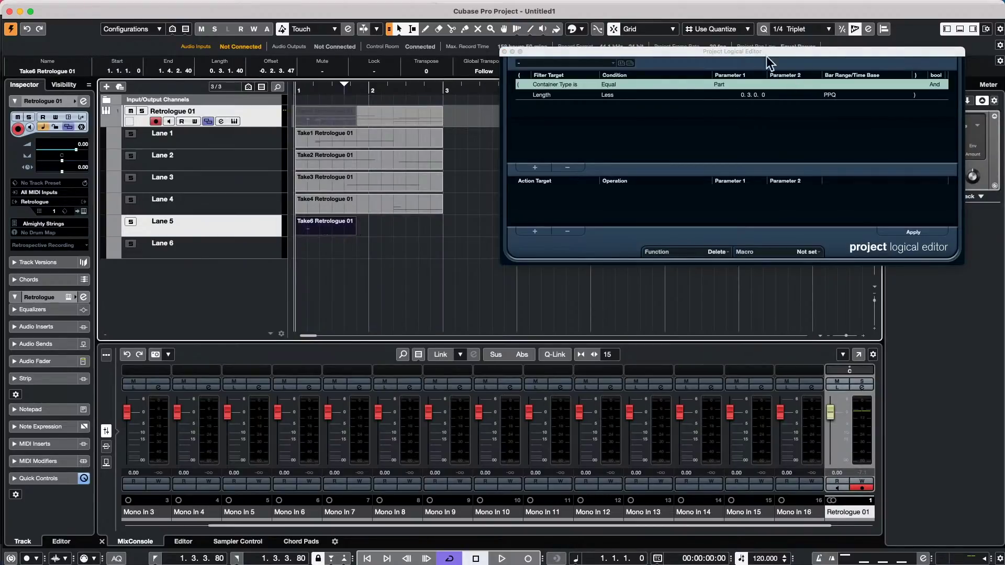
left_click(513, 52)
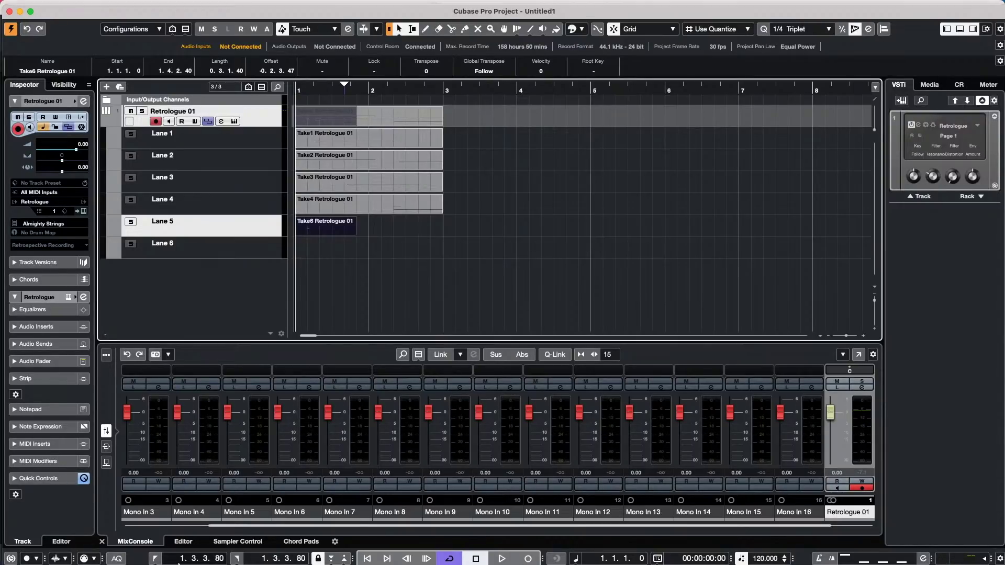
- Switch to WaveLab Pro, open the recent montage Other People's Porches.v11, and add a second file group
mouse_move(362, 564)
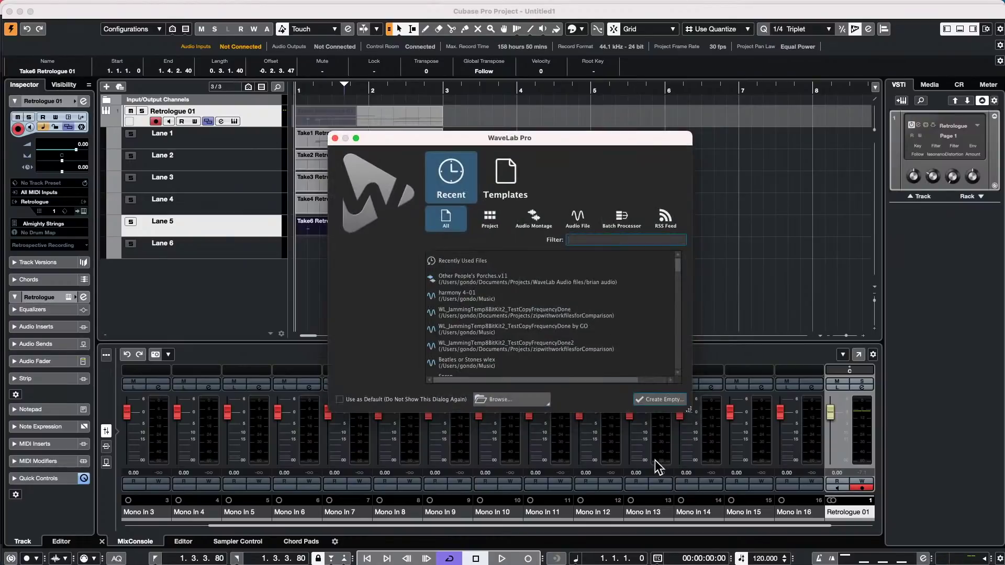
double_click(509, 278)
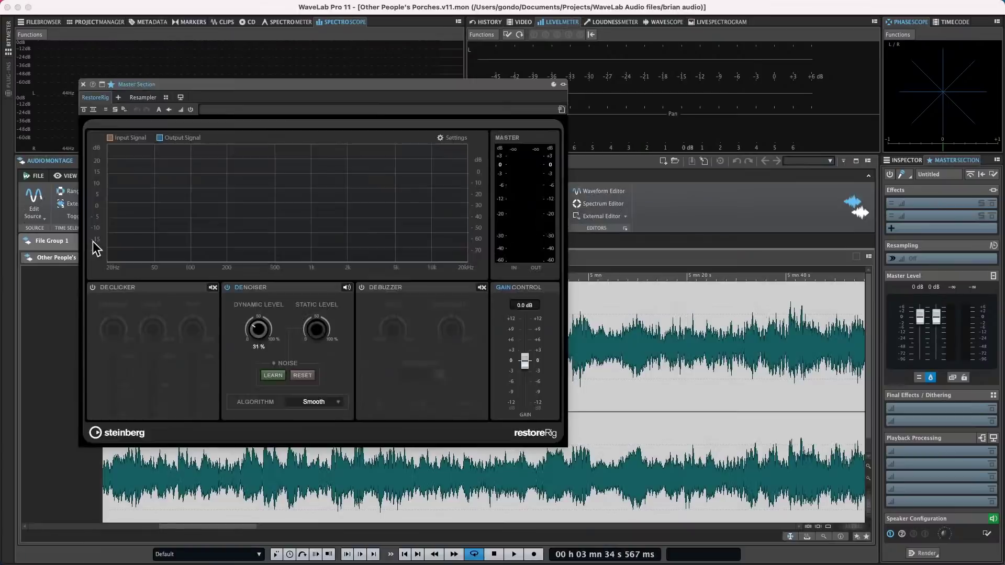
left_click(92, 240)
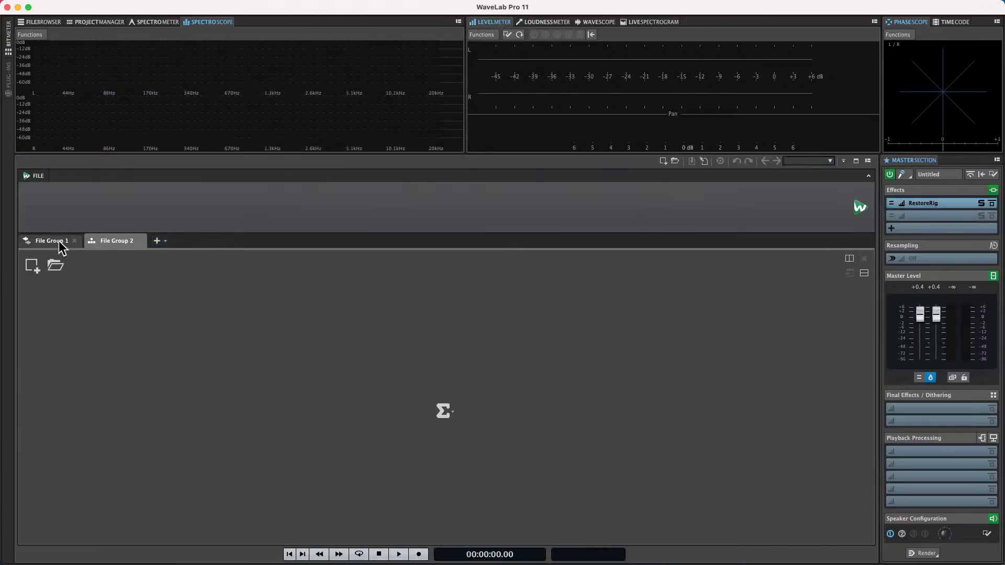
- Return to File Group 1 and create a custom stereo audio montage at 44 100 Hz
left_click(56, 242)
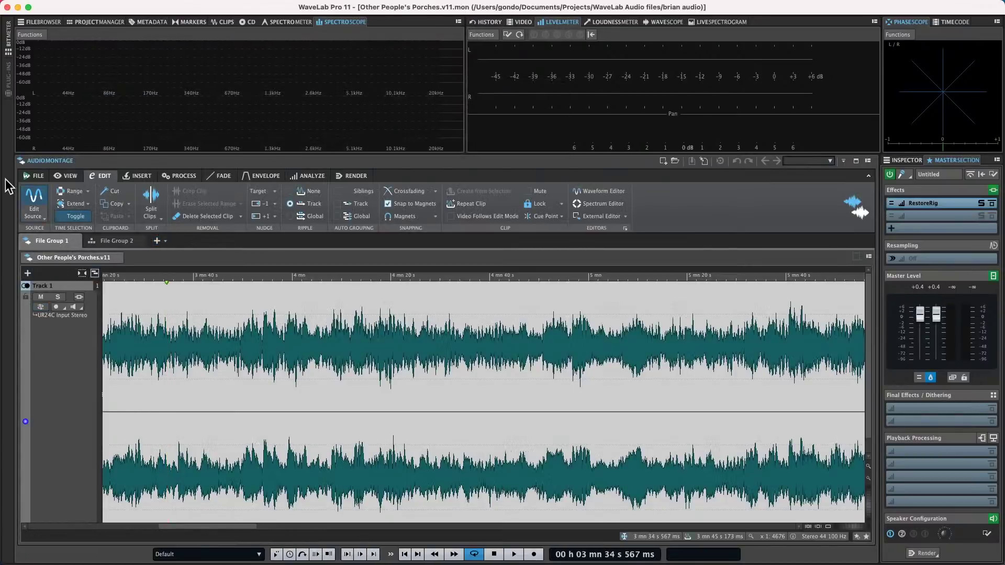
left_click(39, 177)
left_click(103, 253)
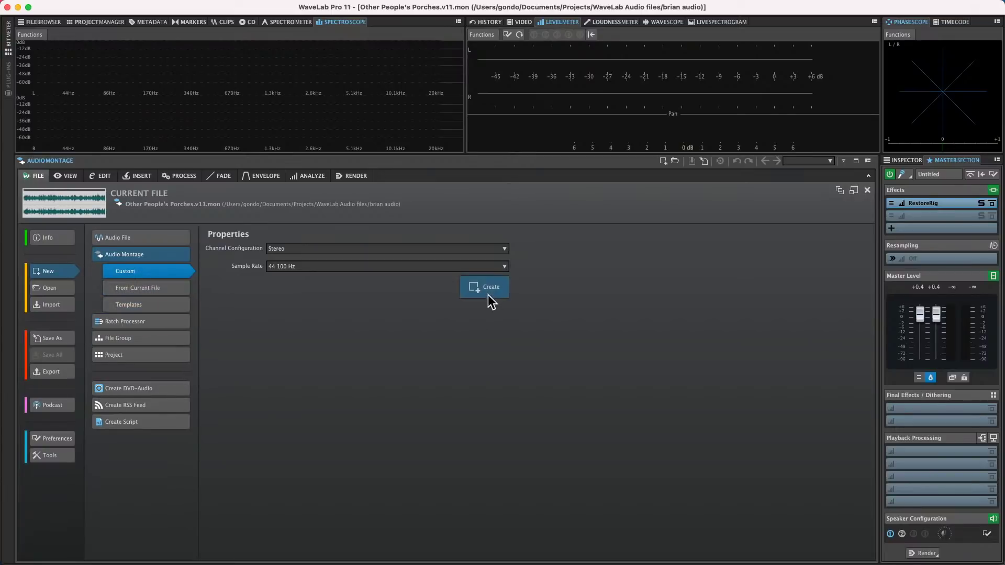
left_click(290, 250)
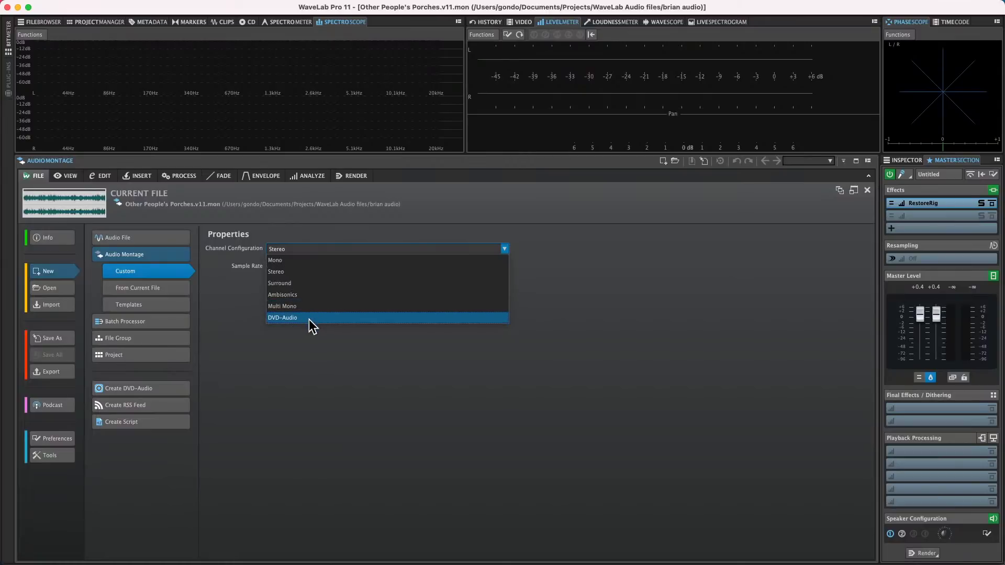
left_click(313, 272)
left_click(489, 287)
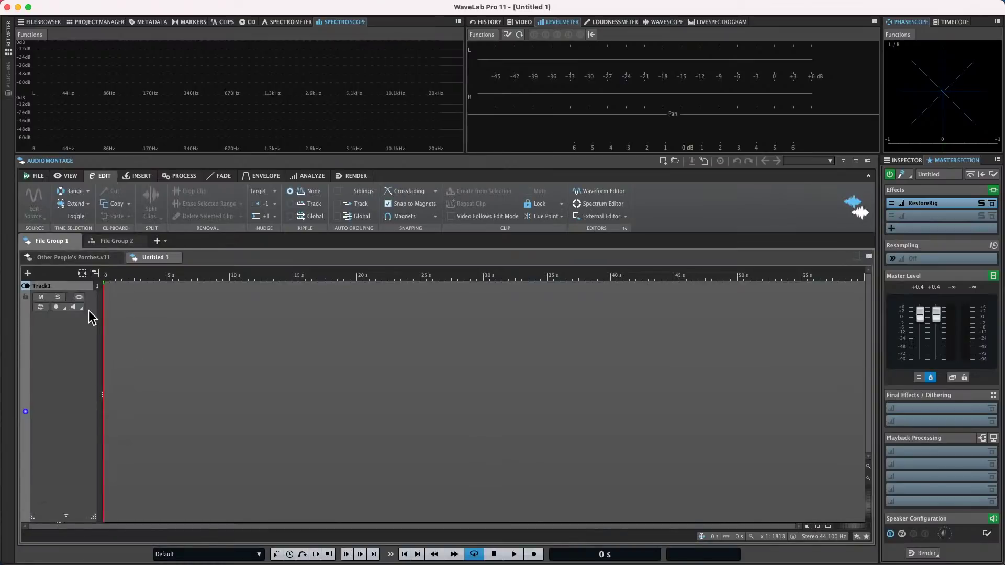
- Add a stereo track, a mono track and another stereo track to the new montage
left_click(27, 273)
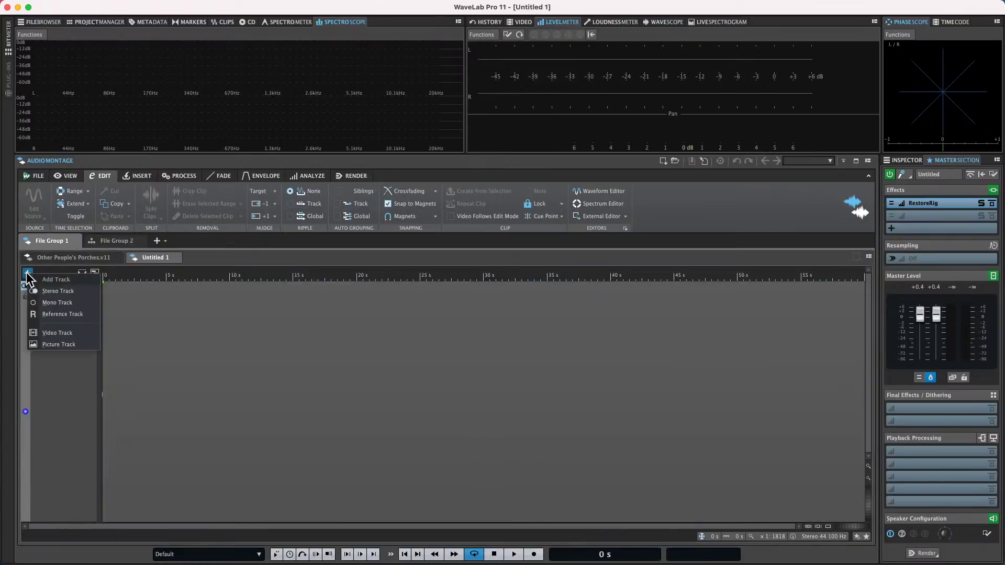
left_click(77, 291)
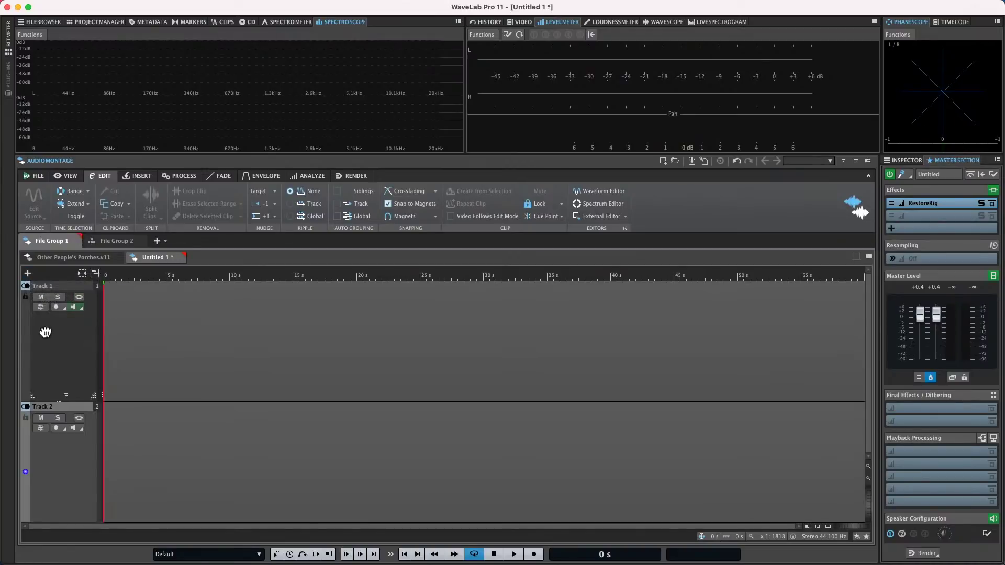
left_click(27, 273)
left_click(42, 301)
left_click(27, 273)
left_click(58, 292)
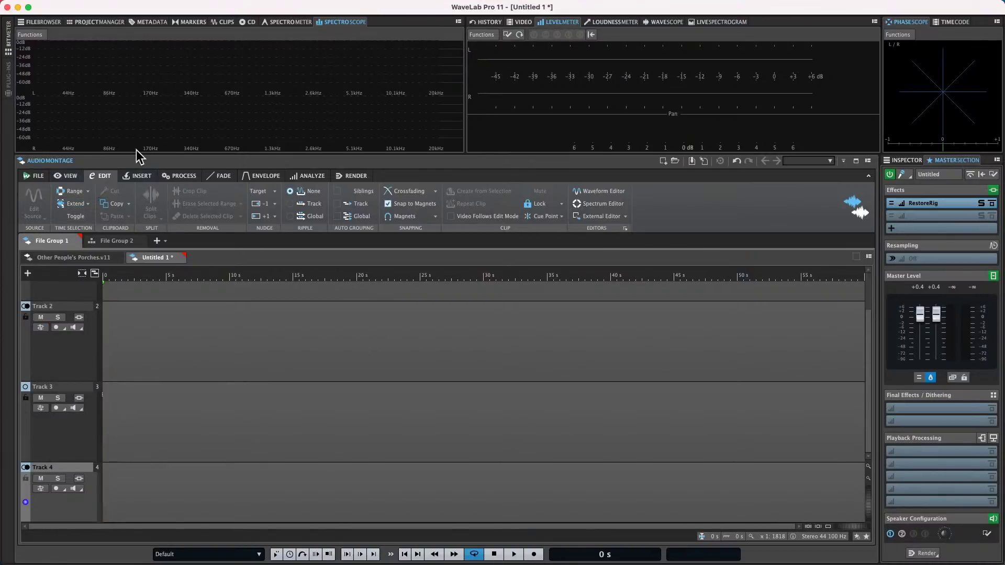
left_click(36, 6)
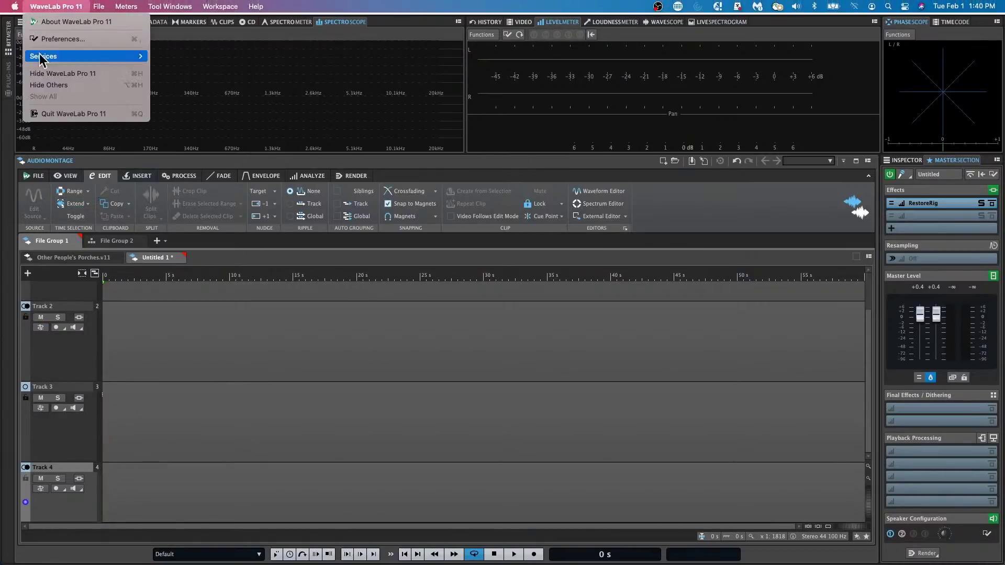
left_click(55, 115)
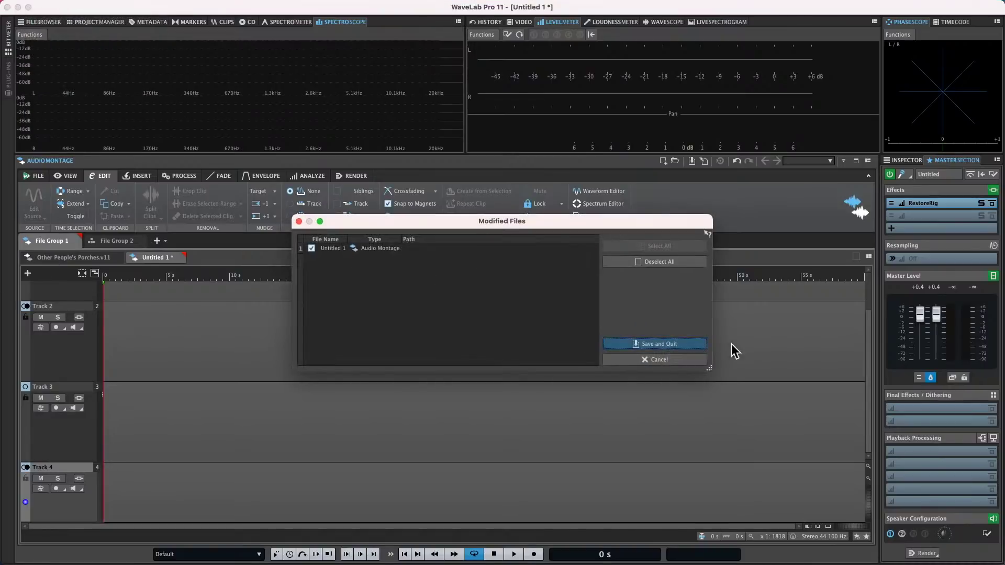
left_click(629, 361)
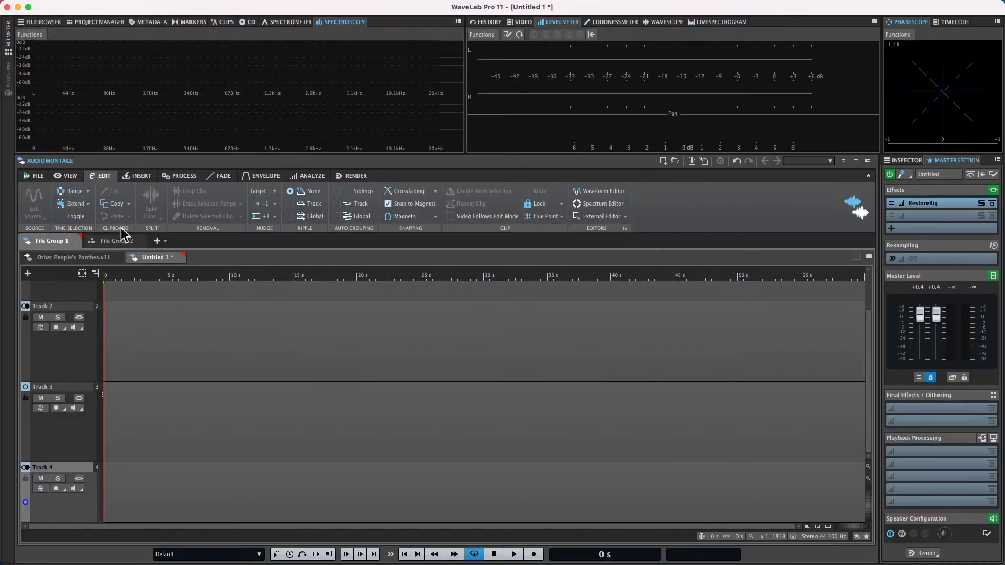
- Create a second custom audio montage with Stereo channel configuration and a 44 100 Hz sample rate
left_click(32, 175)
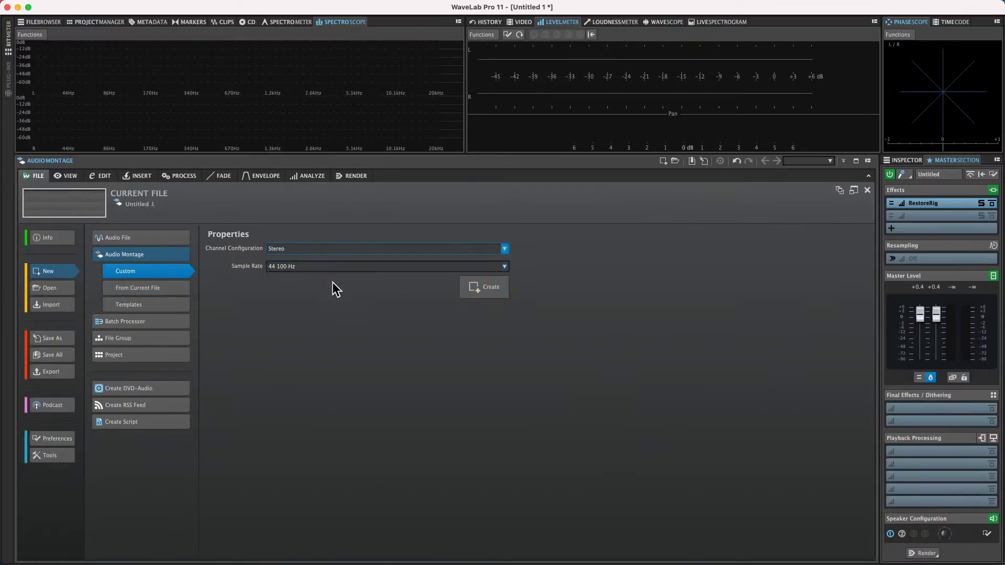
left_click(328, 263)
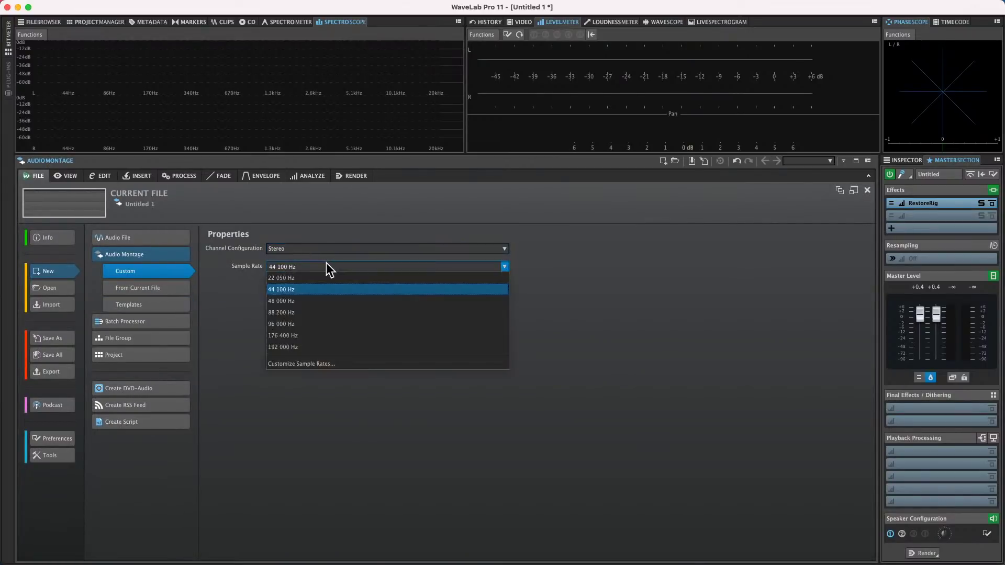
left_click(211, 281)
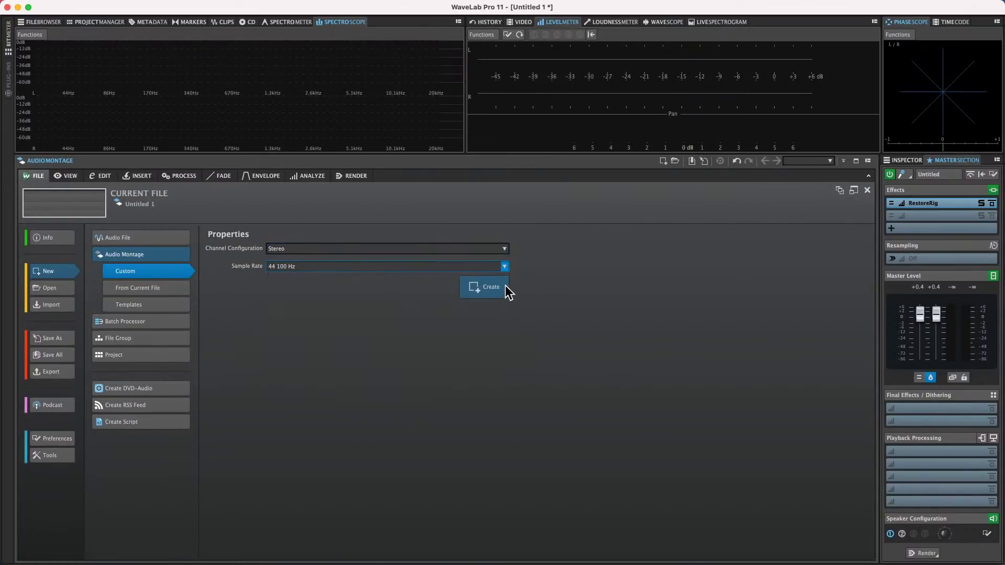
left_click(487, 288)
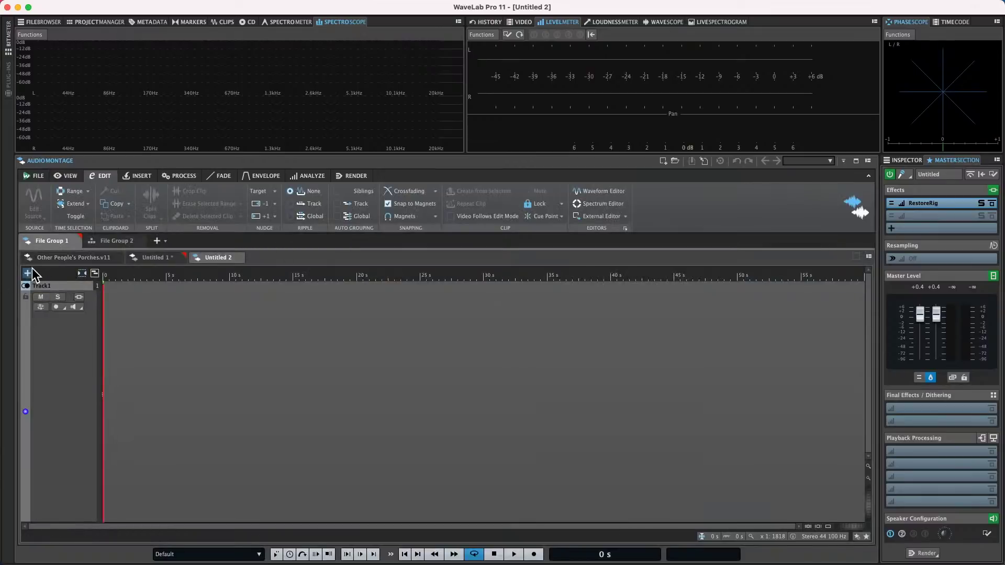
- Quit WaveLab Pro without saving the modified Untitled 1 montage
mouse_move(148, 6)
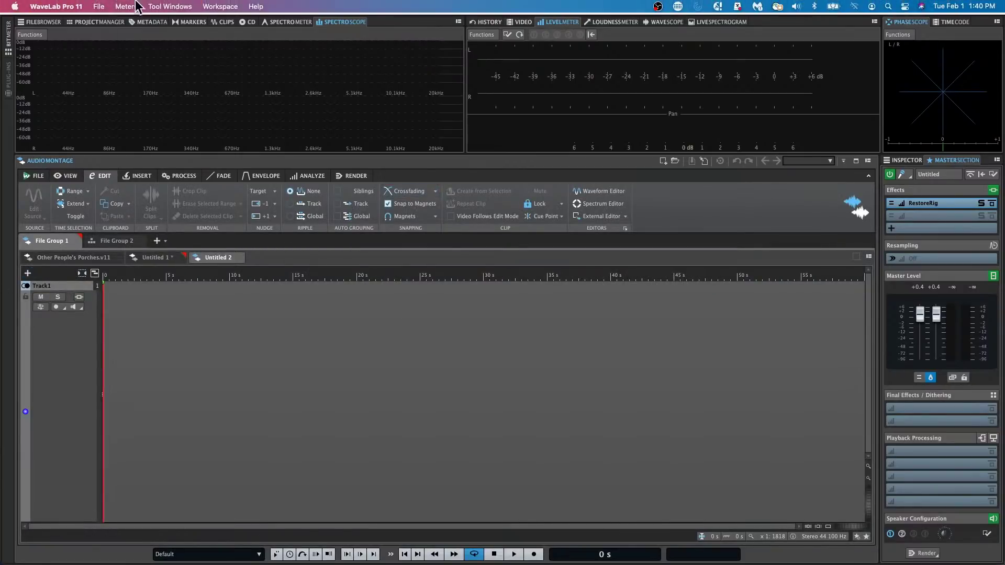
left_click(14, 7)
mouse_move(56, 7)
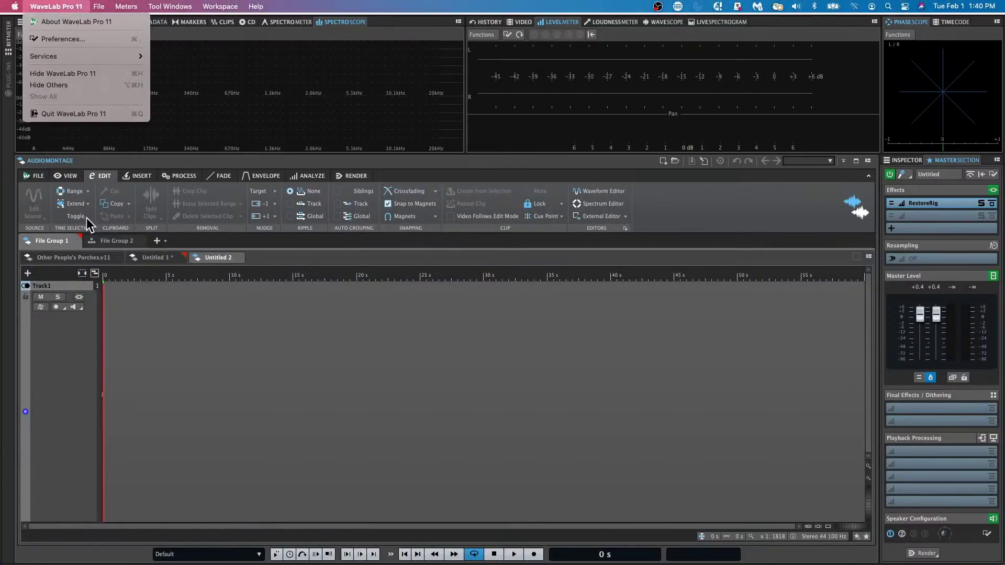
left_click(112, 117)
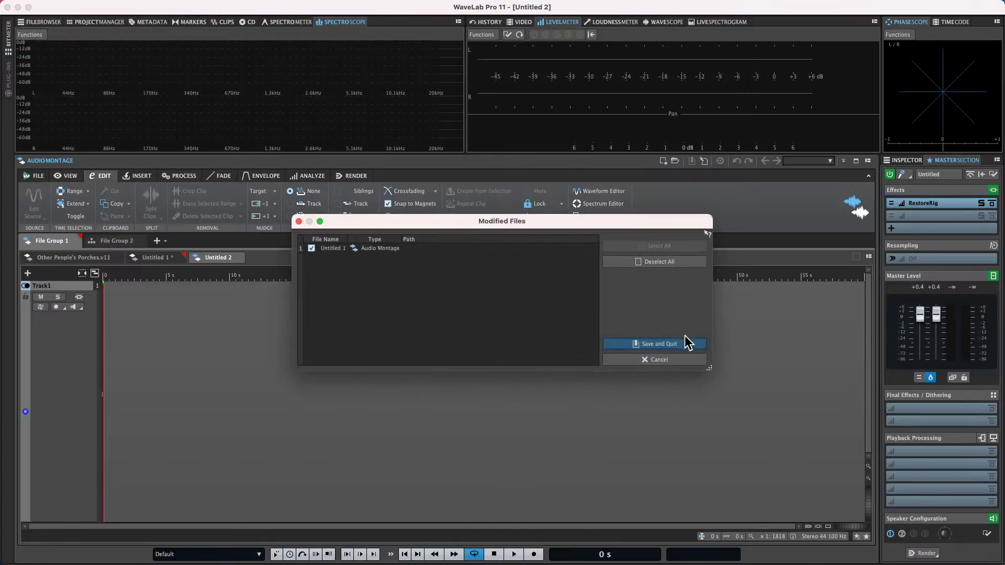
left_click(312, 248)
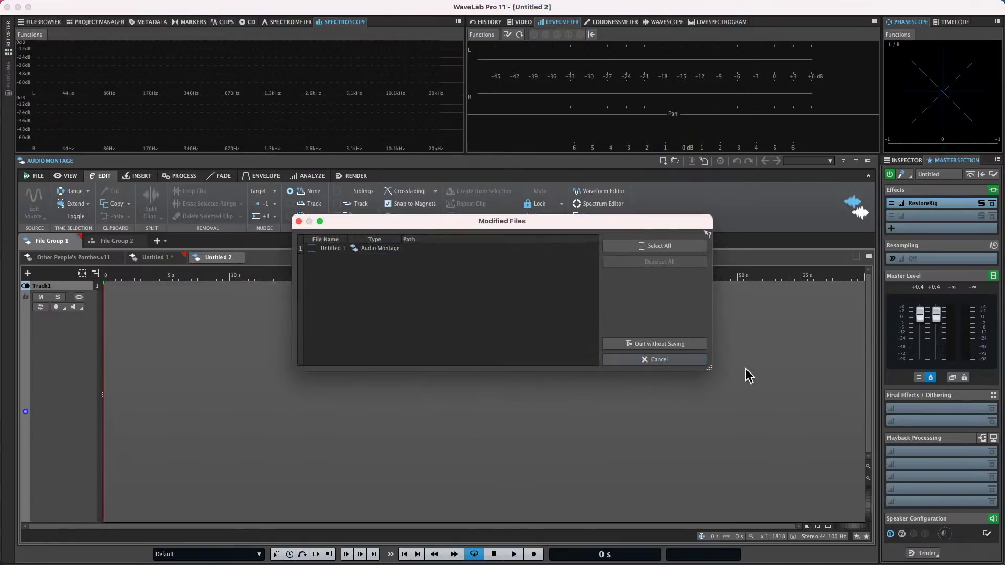
left_click(661, 341)
left_click(666, 345)
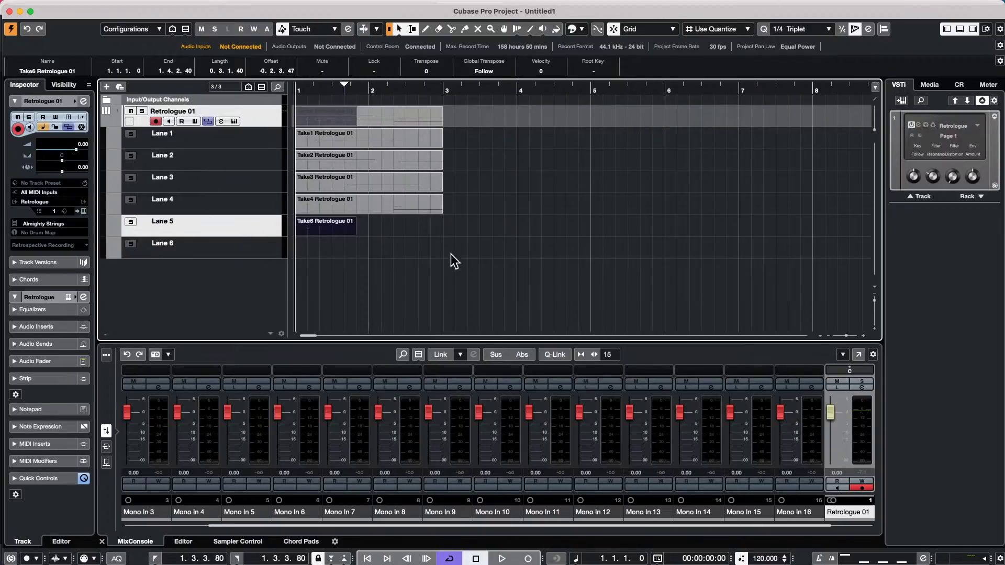
- Erase all takes on the Retrologue 01 track with the Erase tool and hide its lanes
right_click(329, 269)
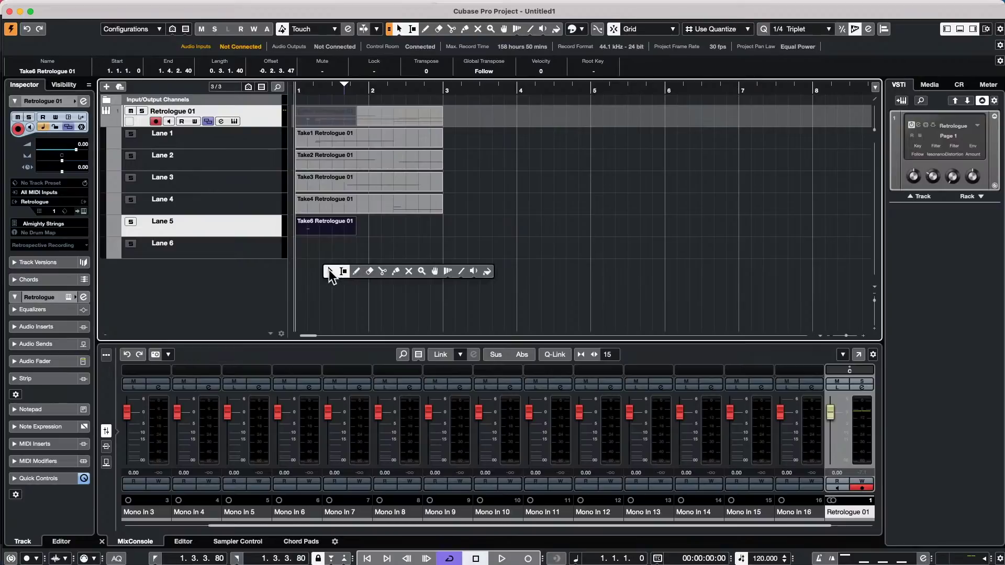
left_click(370, 271)
left_click(334, 145)
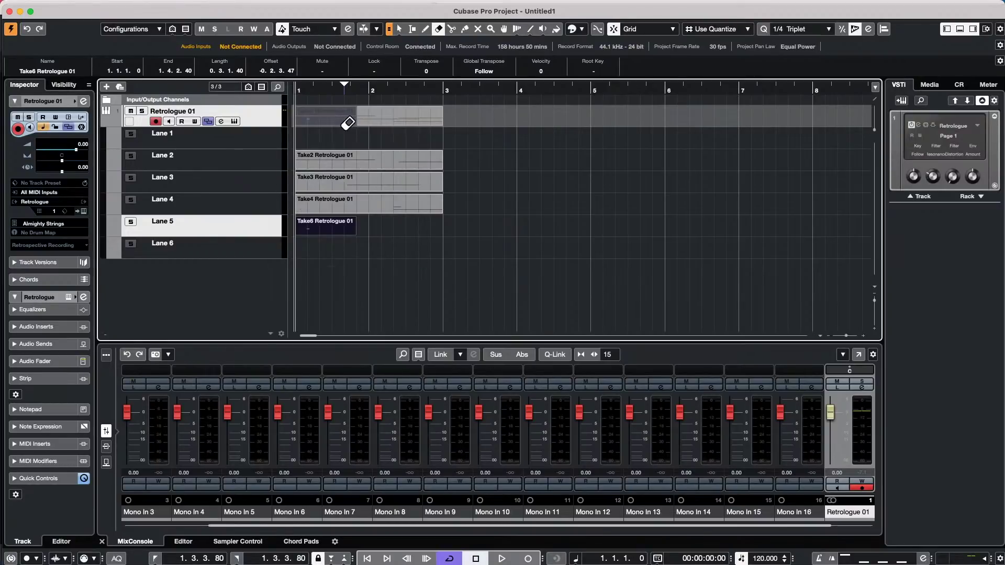
left_click(346, 116)
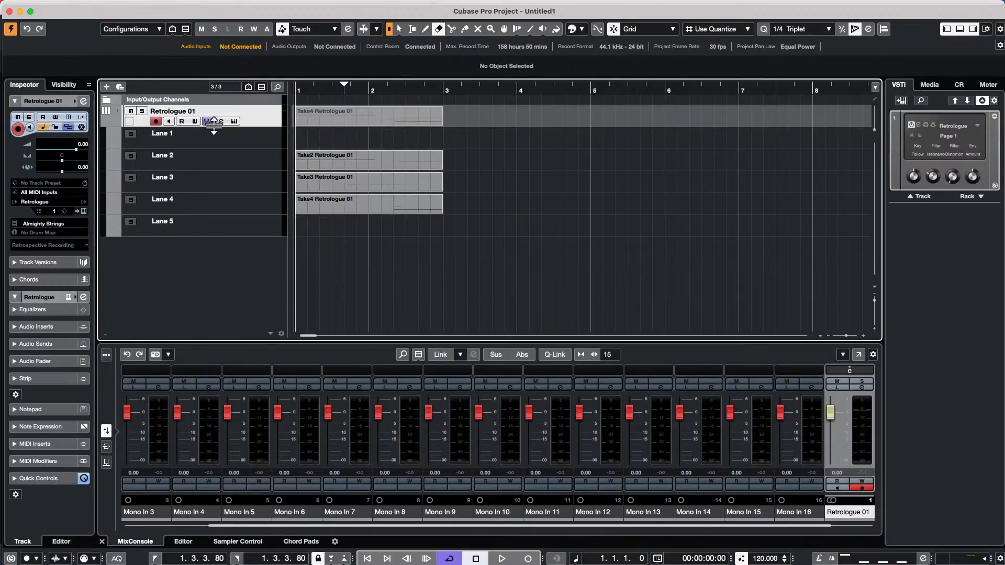
left_click(392, 160)
left_click(375, 181)
left_click(369, 202)
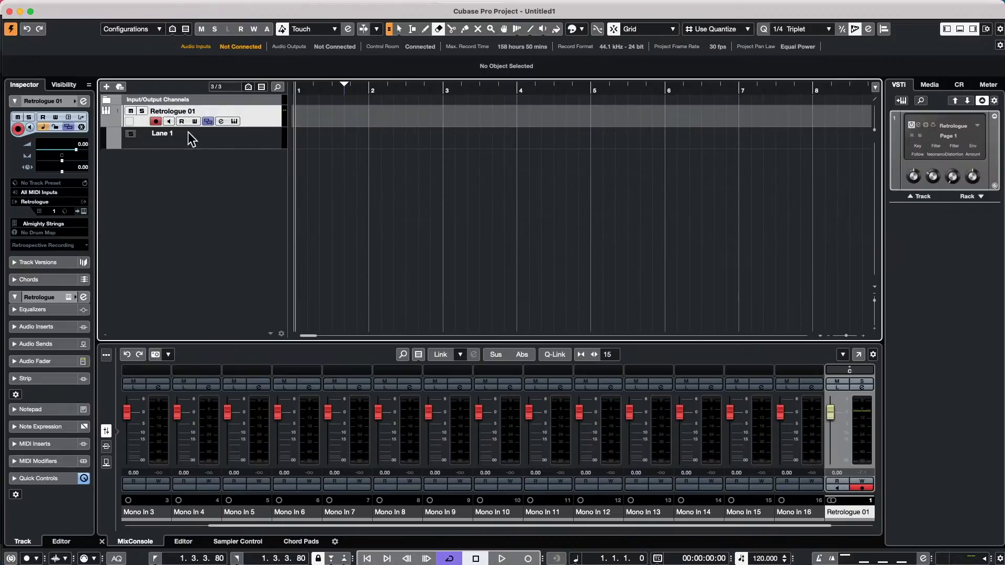
left_click(207, 122)
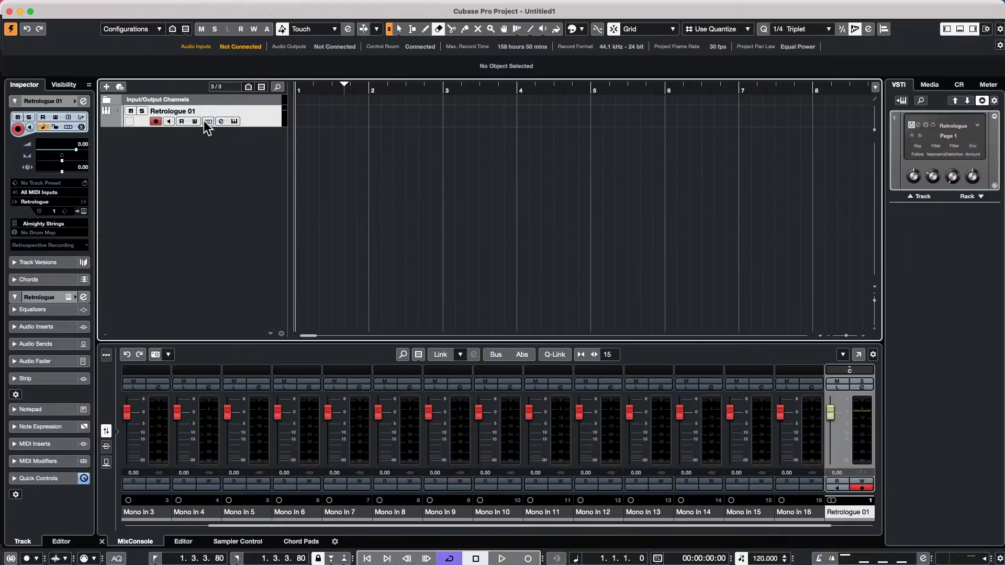
- Record a new MIDI part of about 11 bars on the Retrologue 01 track from bar 1
left_click(502, 559)
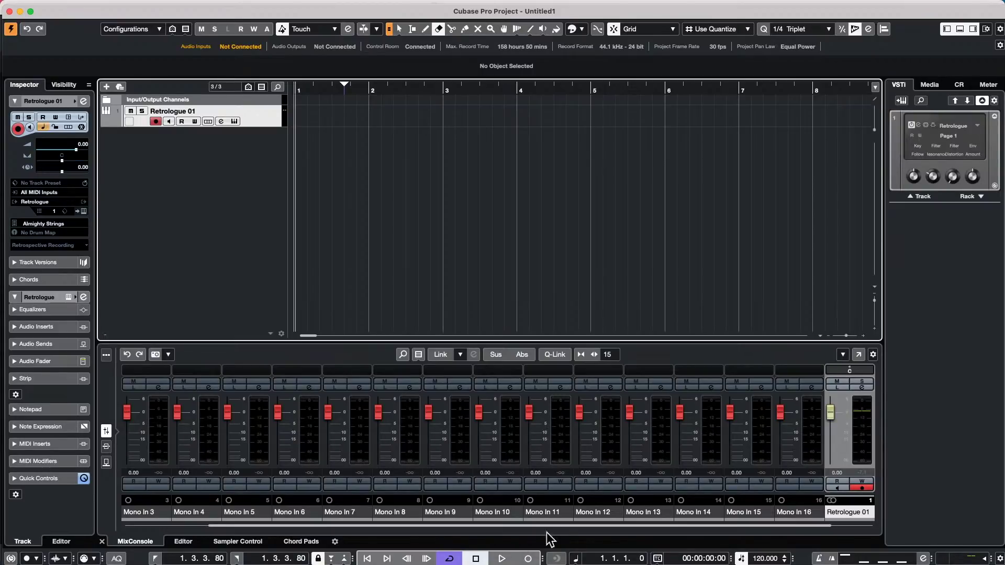
left_click(529, 559)
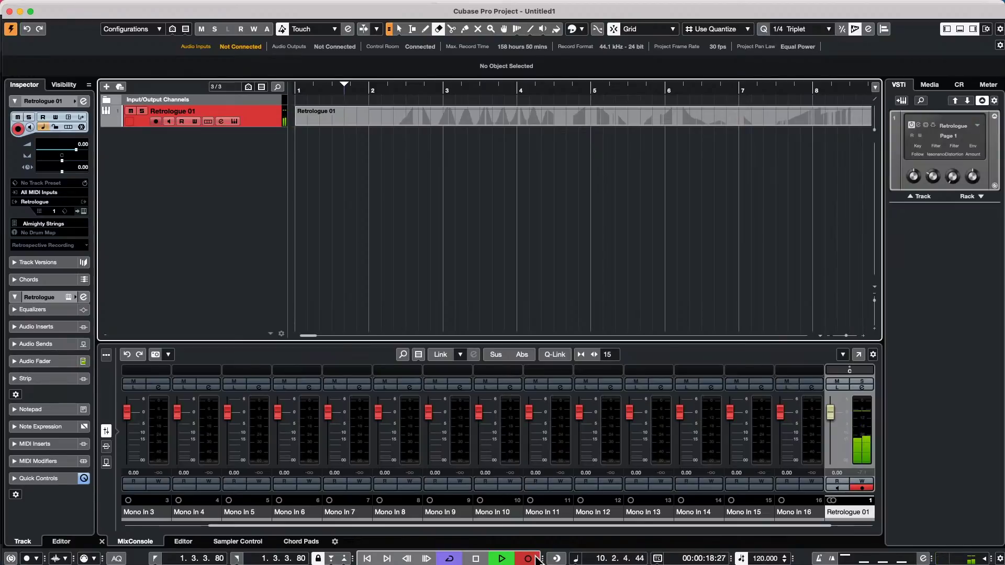
key("space")
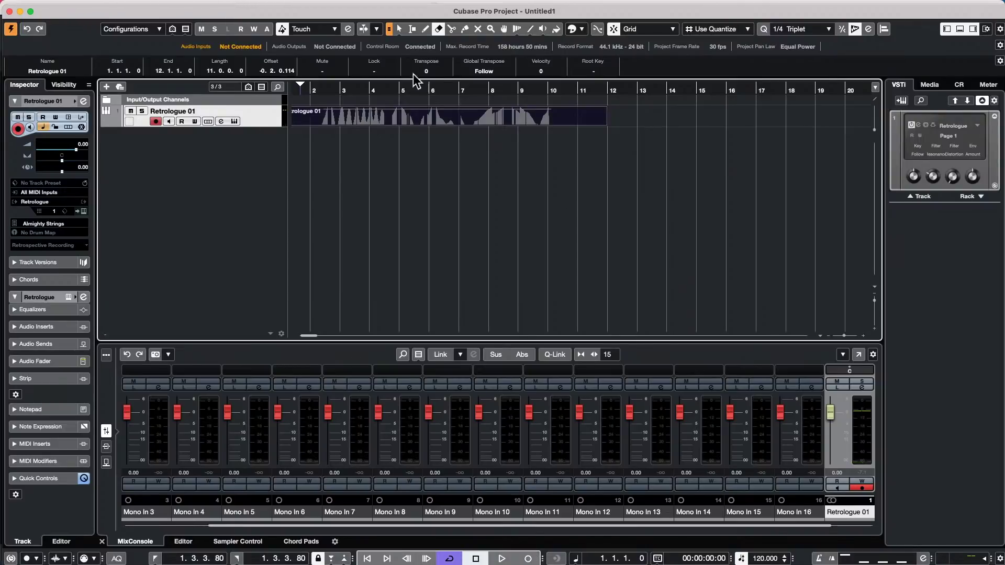
- Open the recorded Retrologue 01 part in the Key Editor and show controller lanes for Pitchbend and Modulation (CC 1)
right_click(366, 126)
left_click(392, 120)
double_click(393, 118)
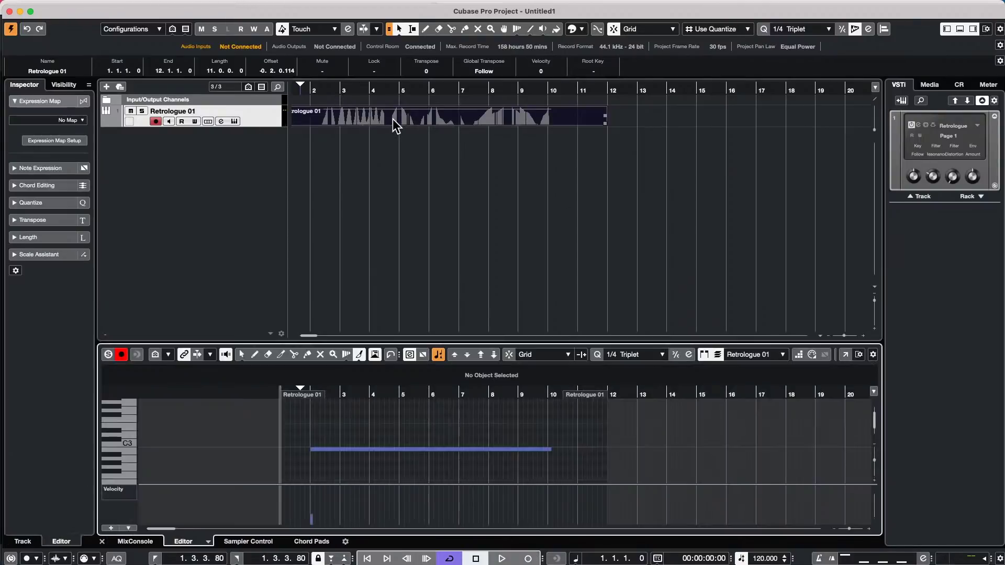
left_click(129, 489)
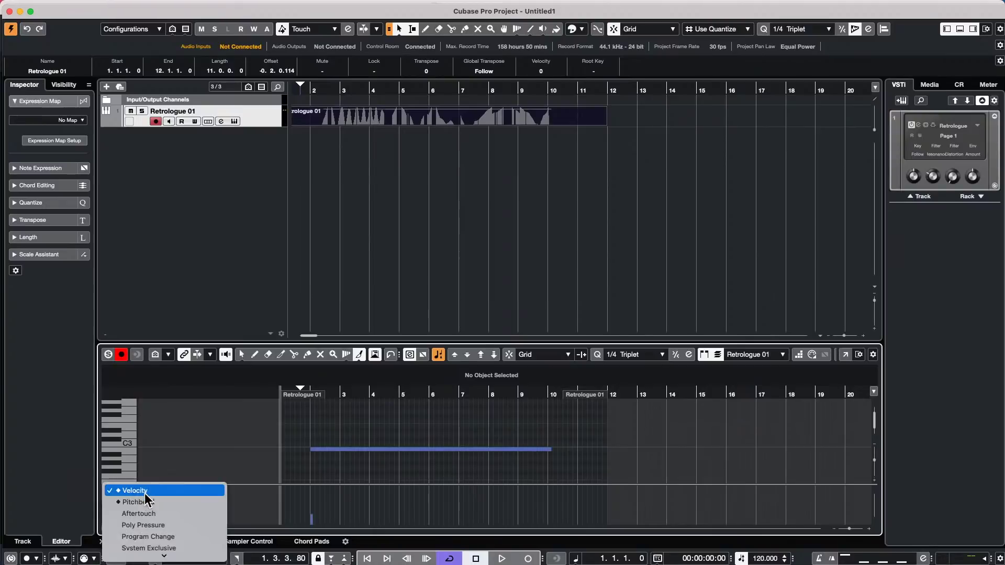
left_click(147, 500)
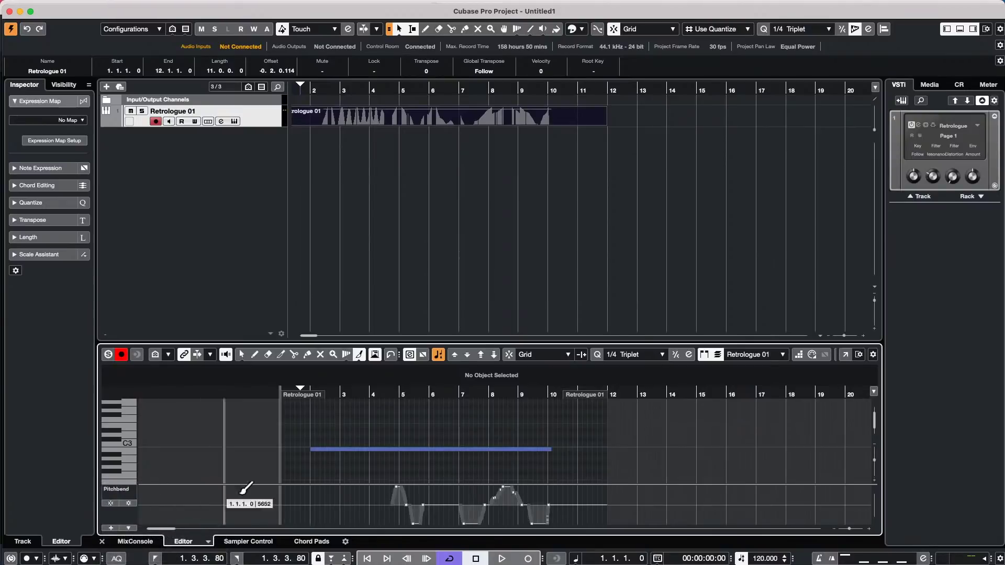
left_click(109, 529)
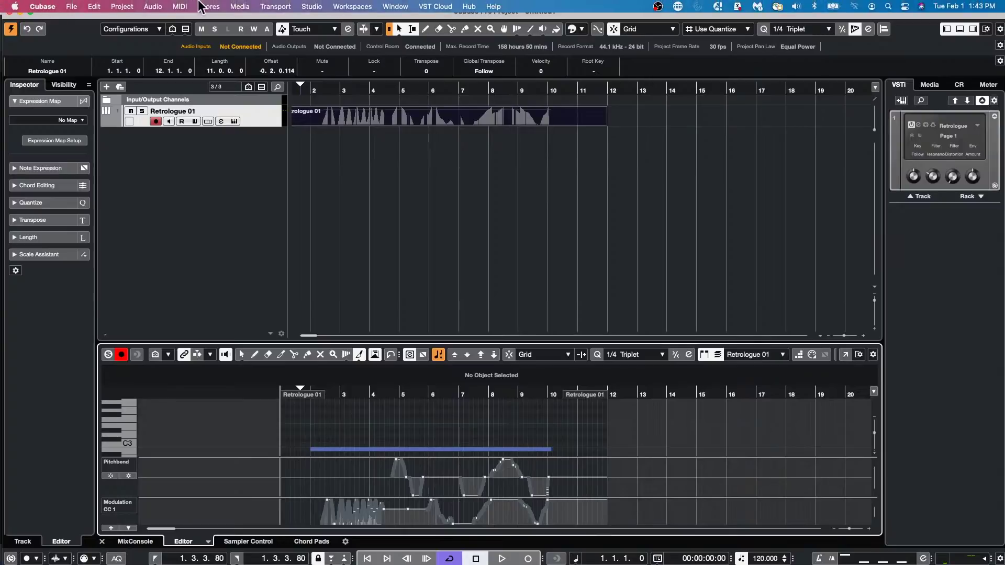
- Open the Audio System page in Studio Setup and review the available ASIO drivers
left_click(313, 7)
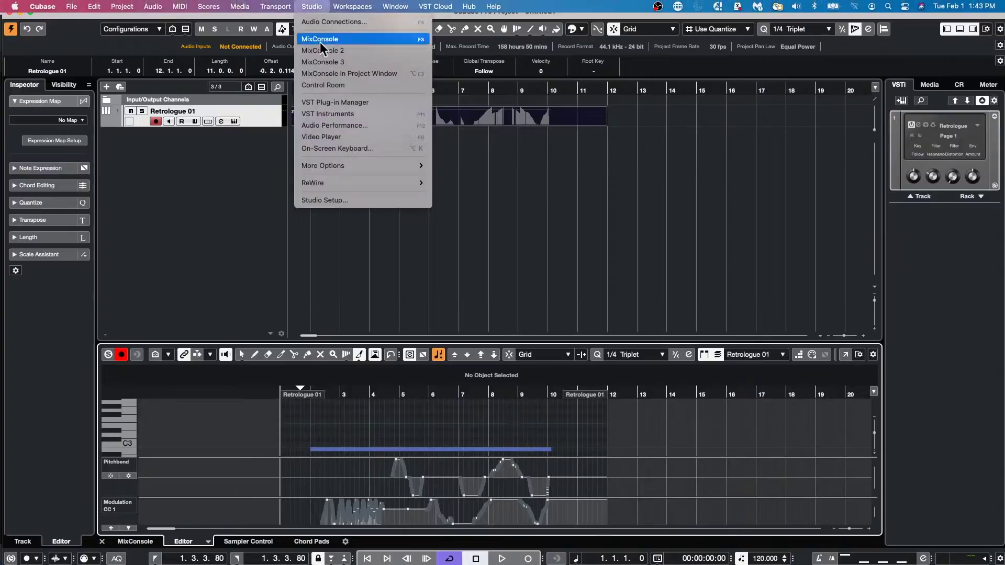
left_click(351, 199)
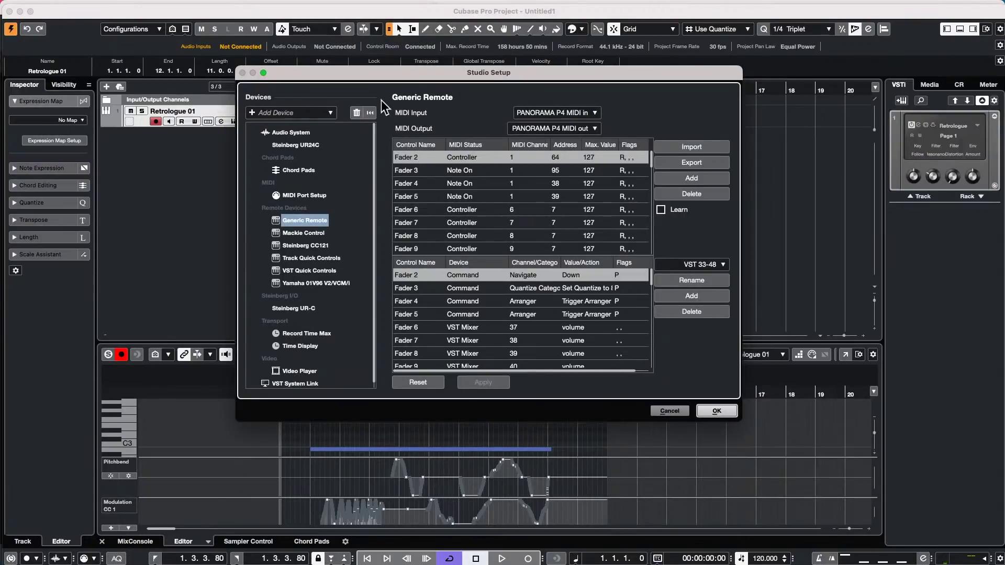
left_click(297, 131)
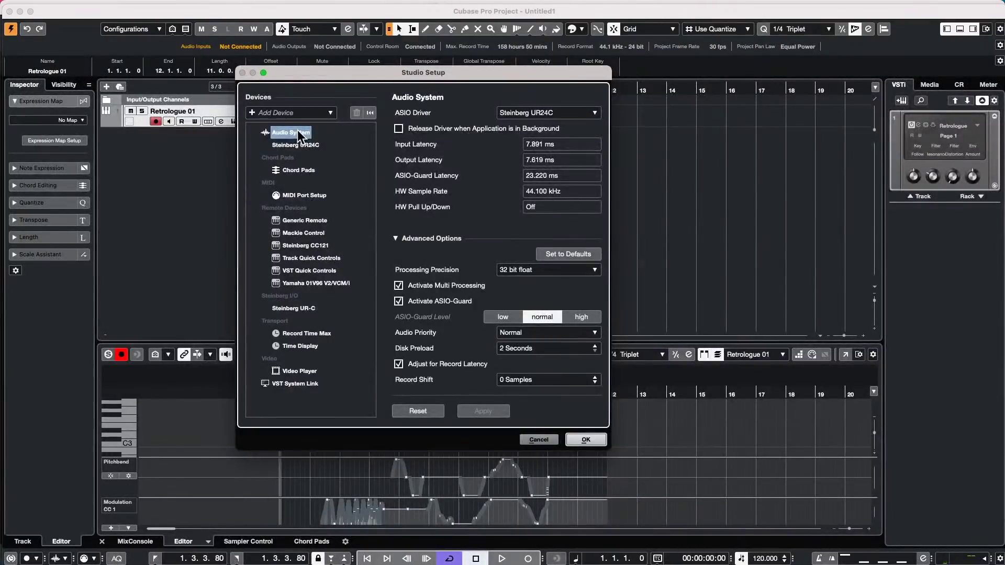
left_click(552, 112)
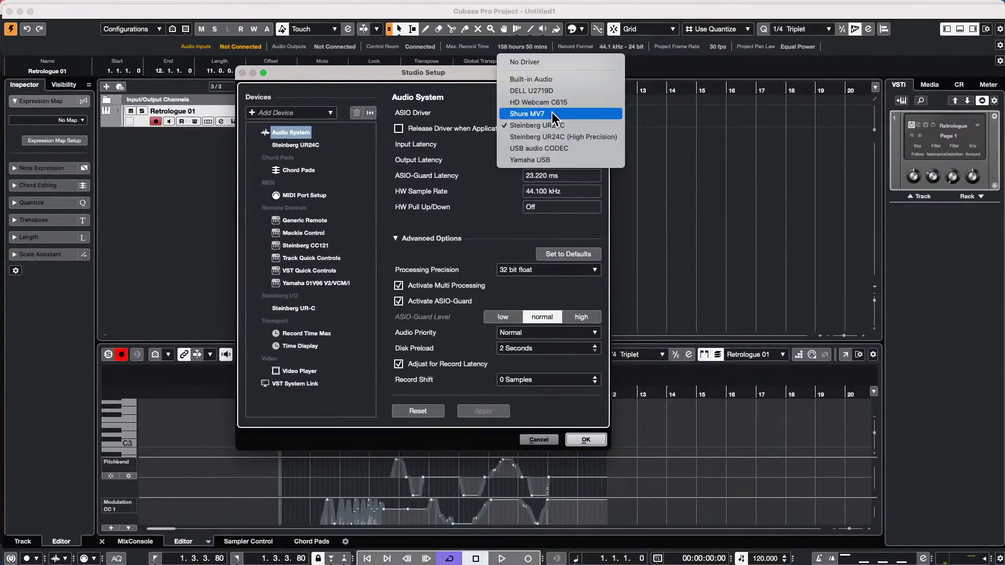
left_click(749, 123)
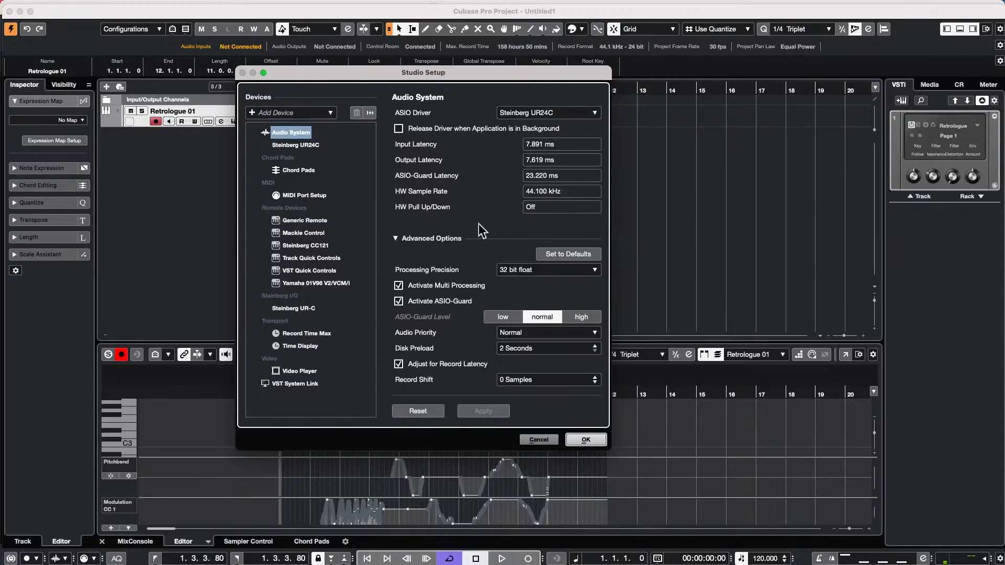
- Examine the processing precision, ASIO-Guard and audio priority options, and close Studio Setup
left_click(559, 271)
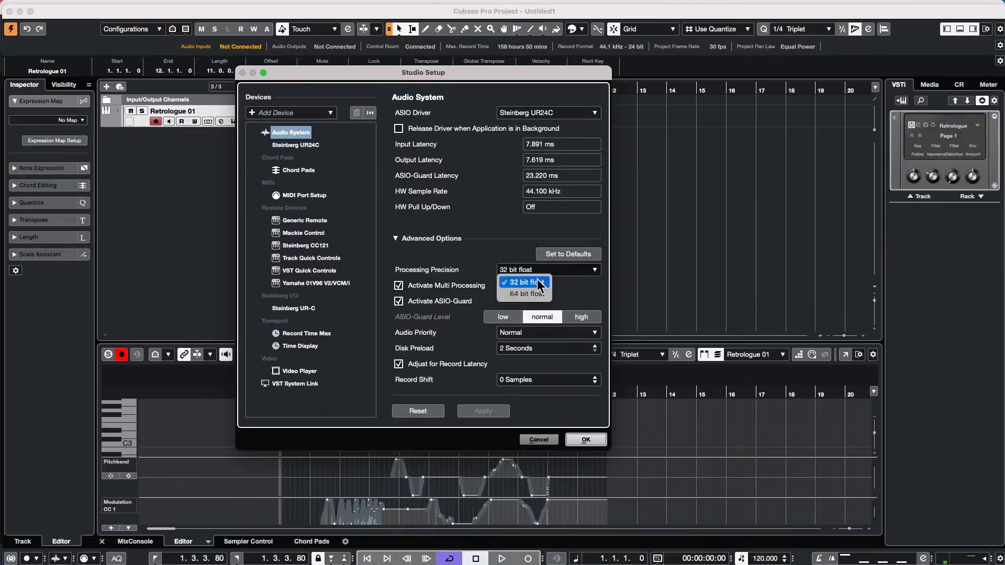
left_click(513, 238)
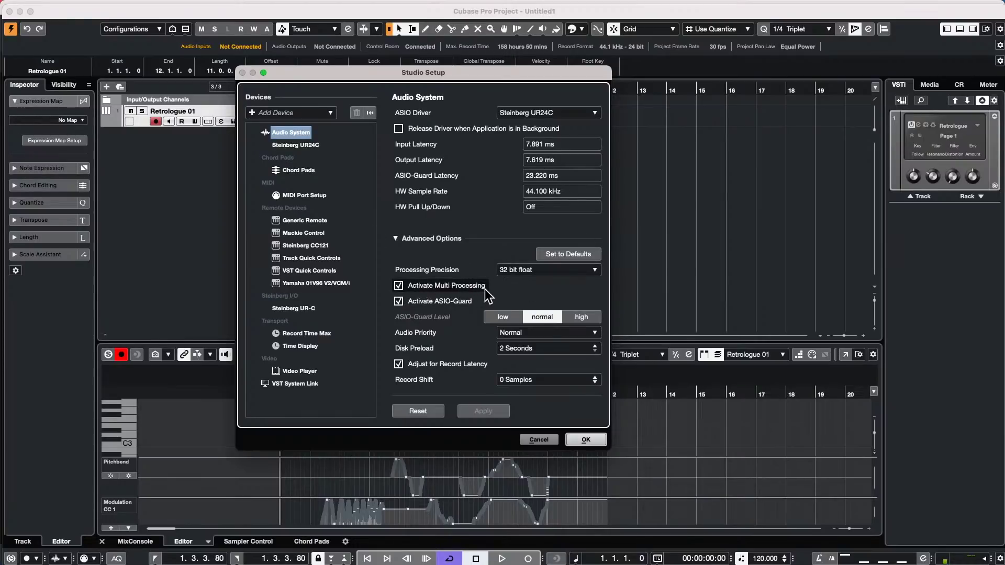
left_click(399, 301)
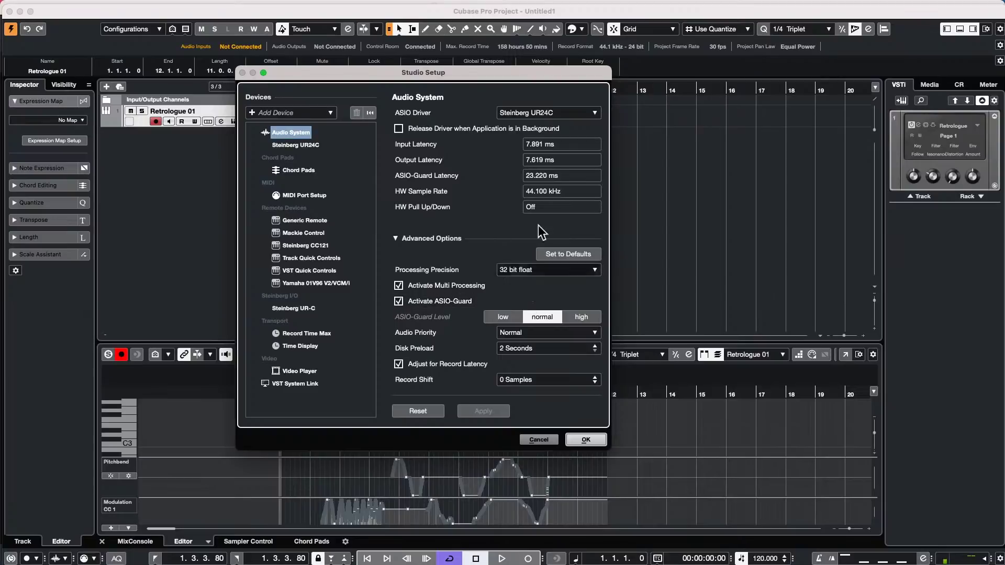
left_click(399, 301)
left_click(400, 301)
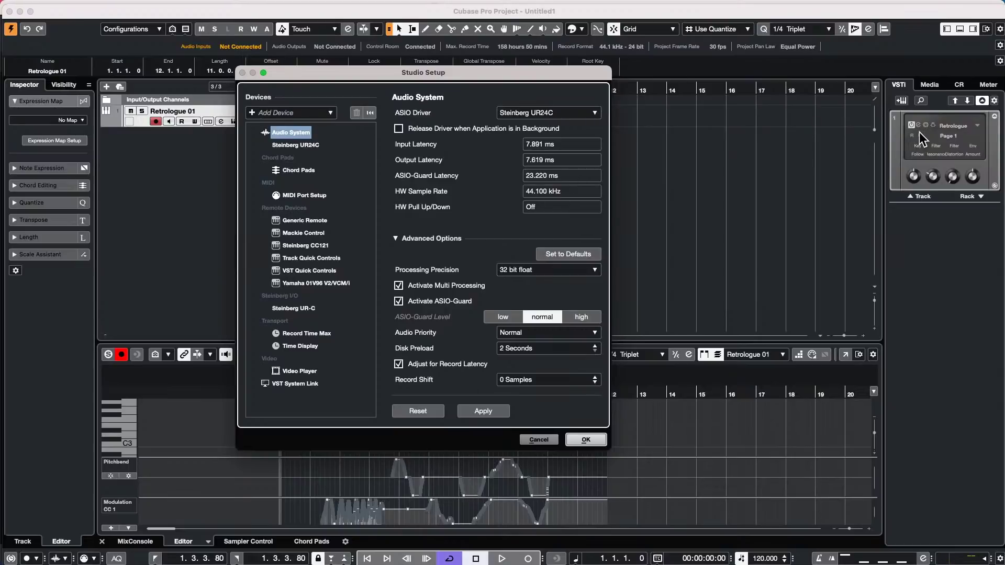
left_click(541, 333)
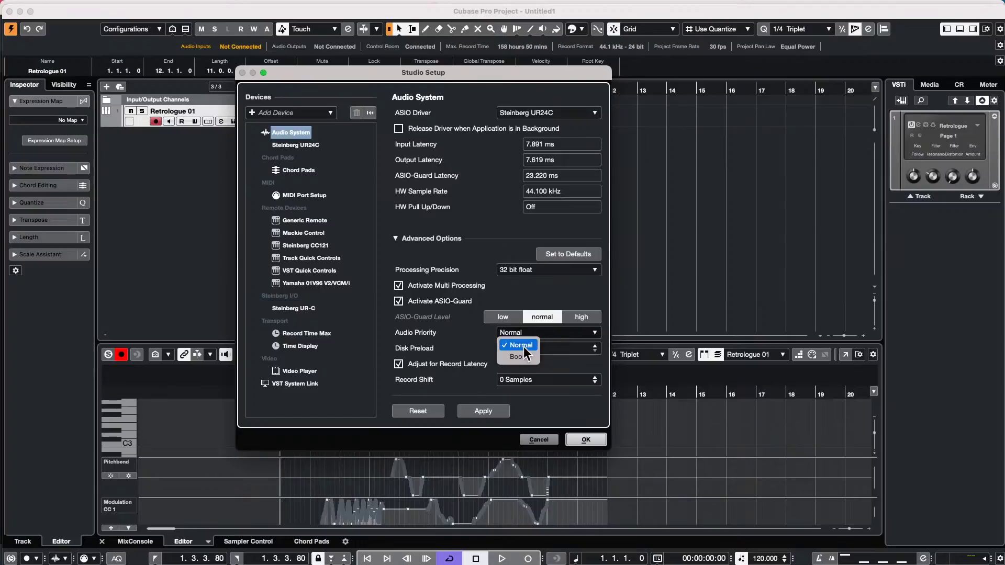
left_click(438, 336)
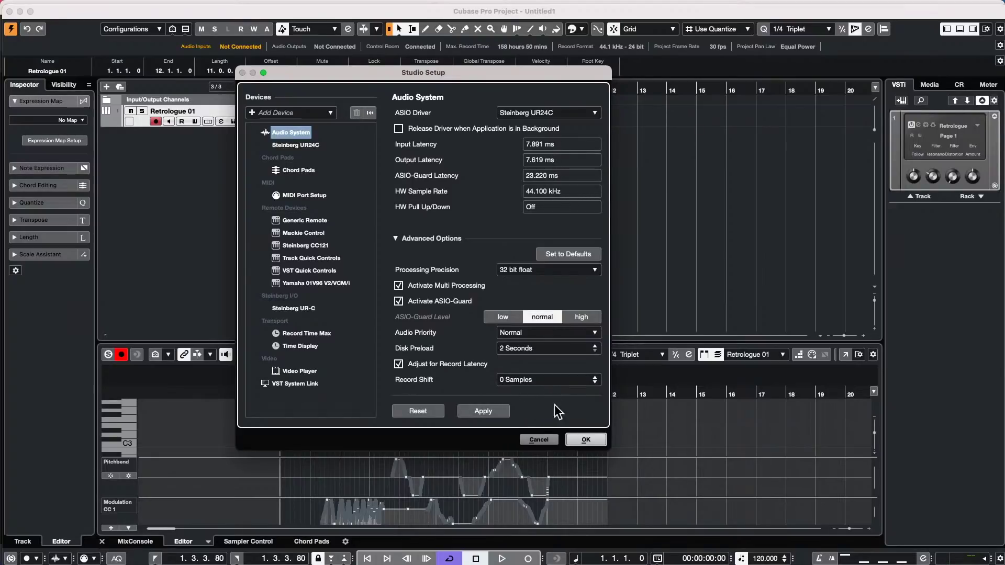
left_click(586, 439)
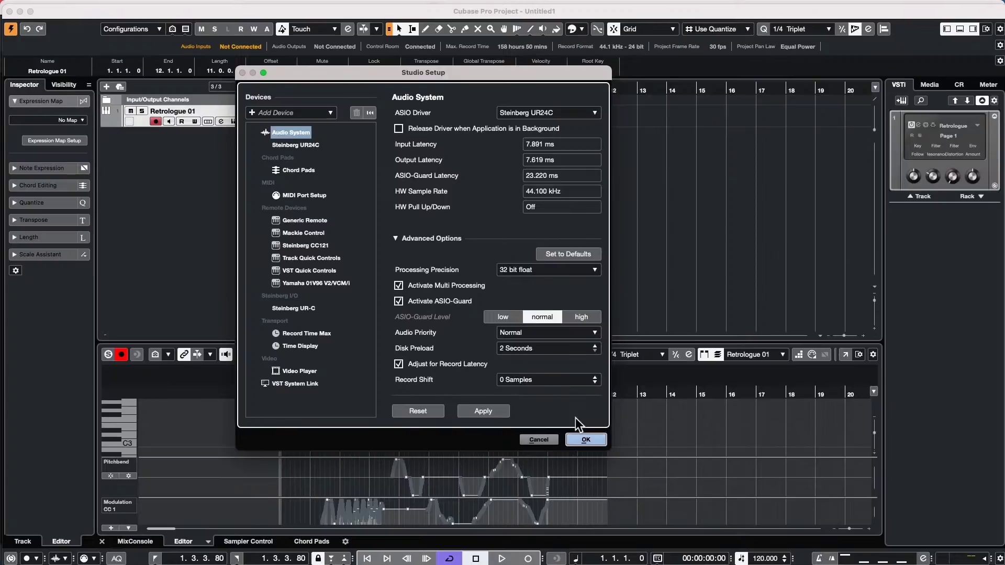
left_click(587, 441)
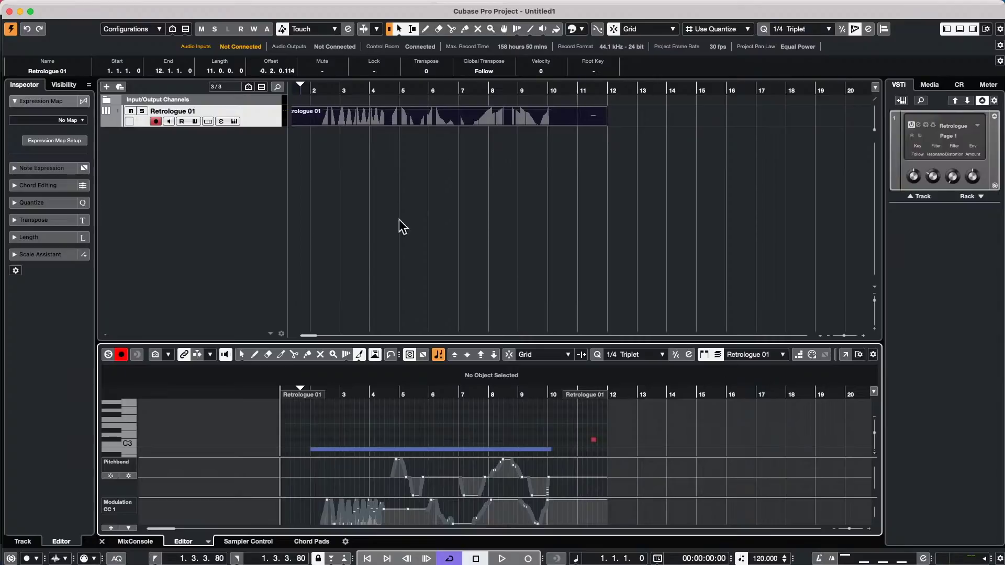
- Add an instrument track with HALion Sonic SE routed to Stereo Out
right_click(232, 156)
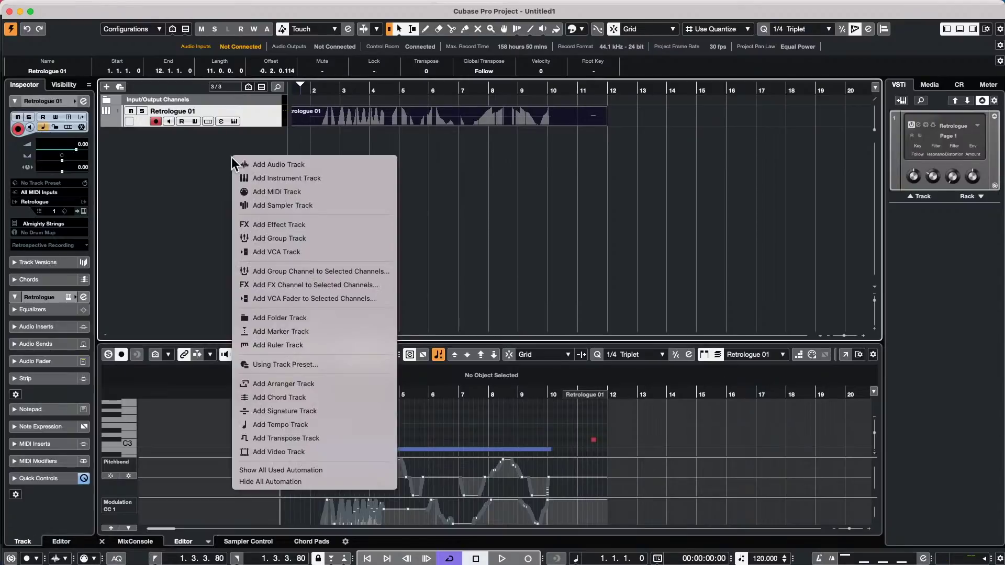
left_click(318, 177)
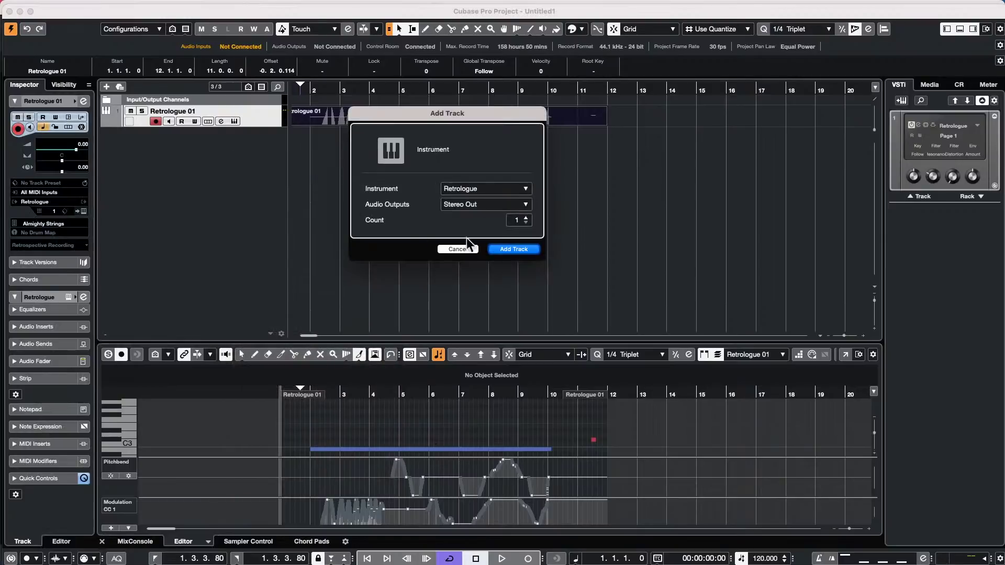
left_click(472, 189)
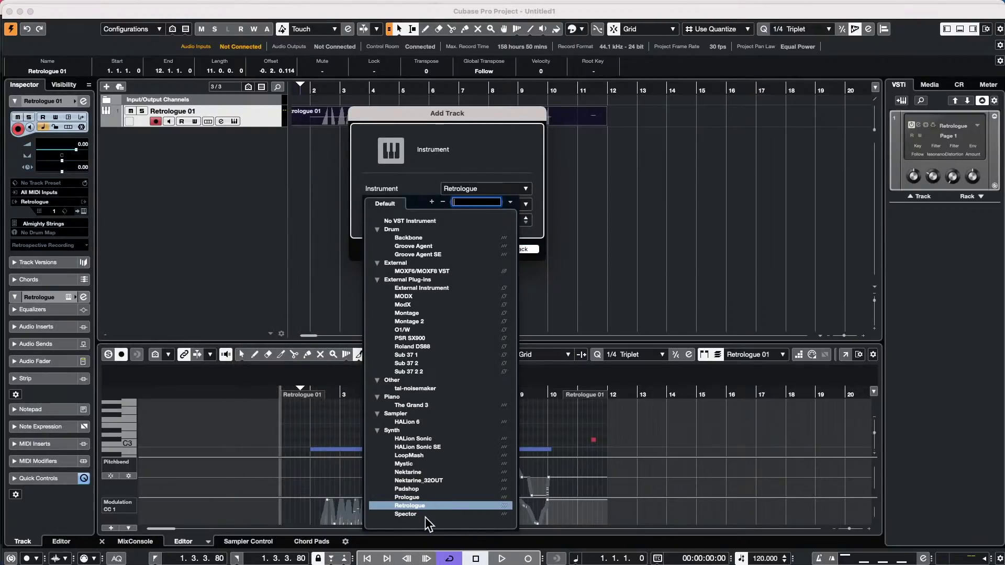
left_click(436, 448)
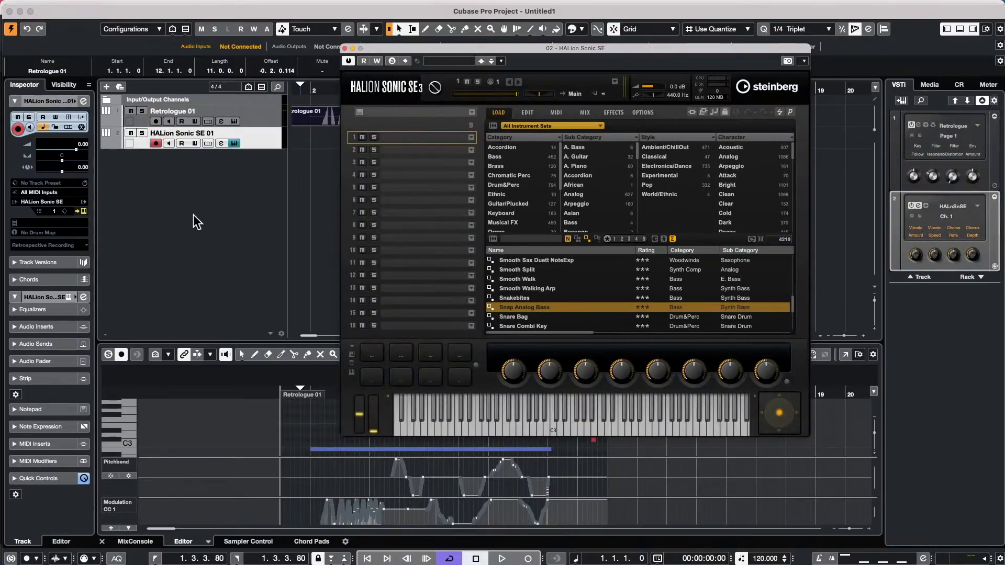
right_click(194, 216)
left_click(243, 205)
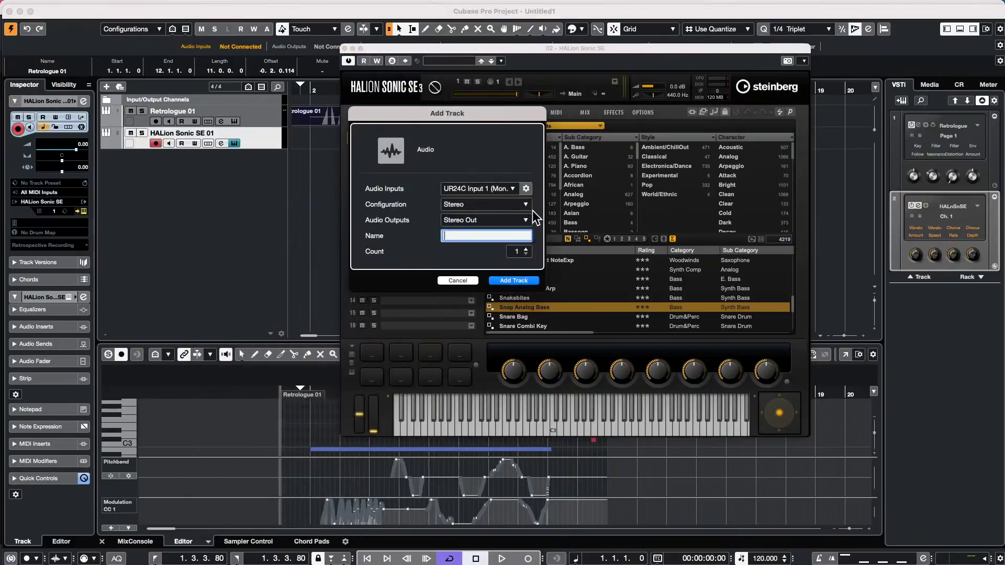
left_click(500, 189)
left_click(422, 193)
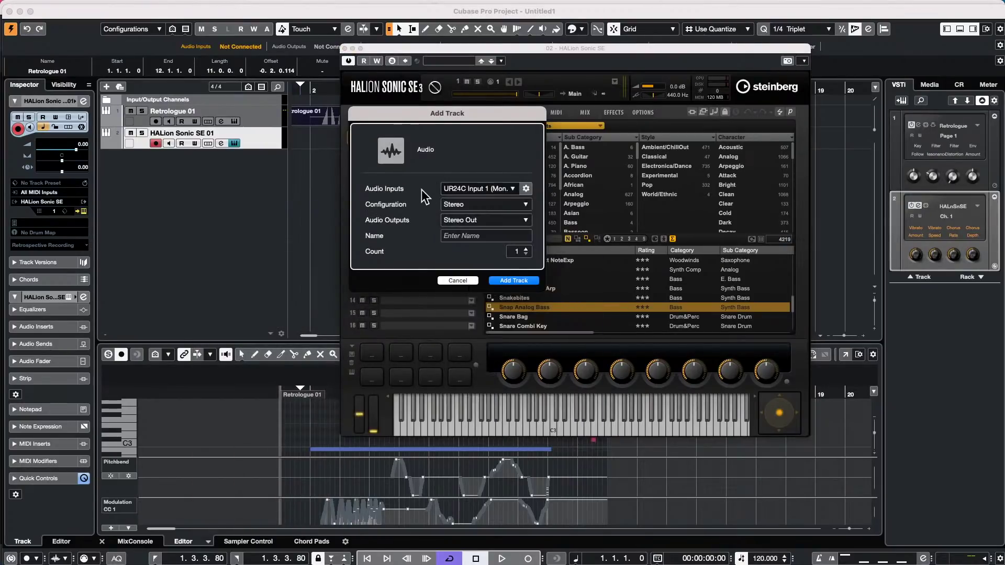
left_click(458, 281)
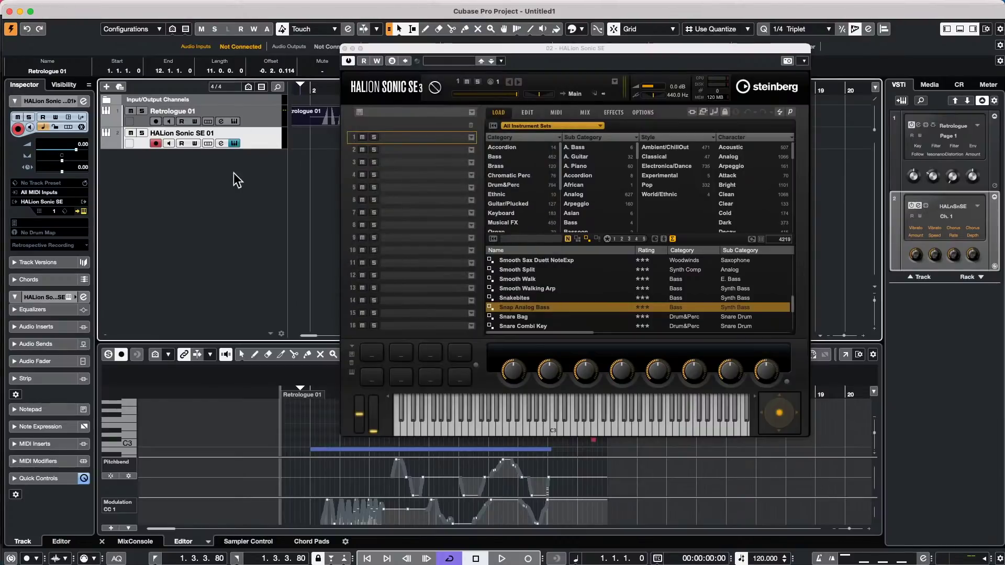
right_click(233, 174)
left_click(312, 180)
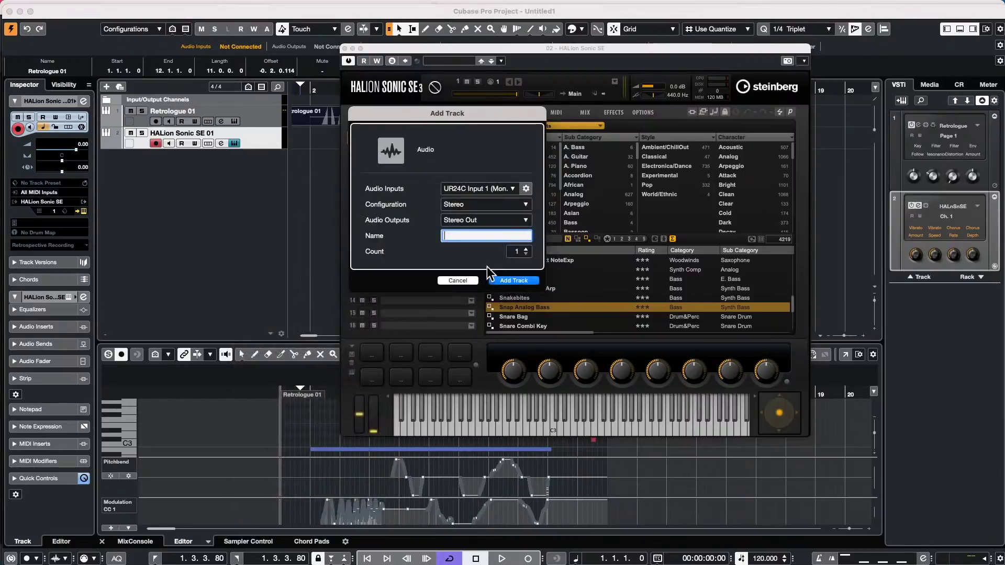
left_click(473, 280)
- Add an instrument track with Groove Agent SE and close both open instrument windows
right_click(271, 222)
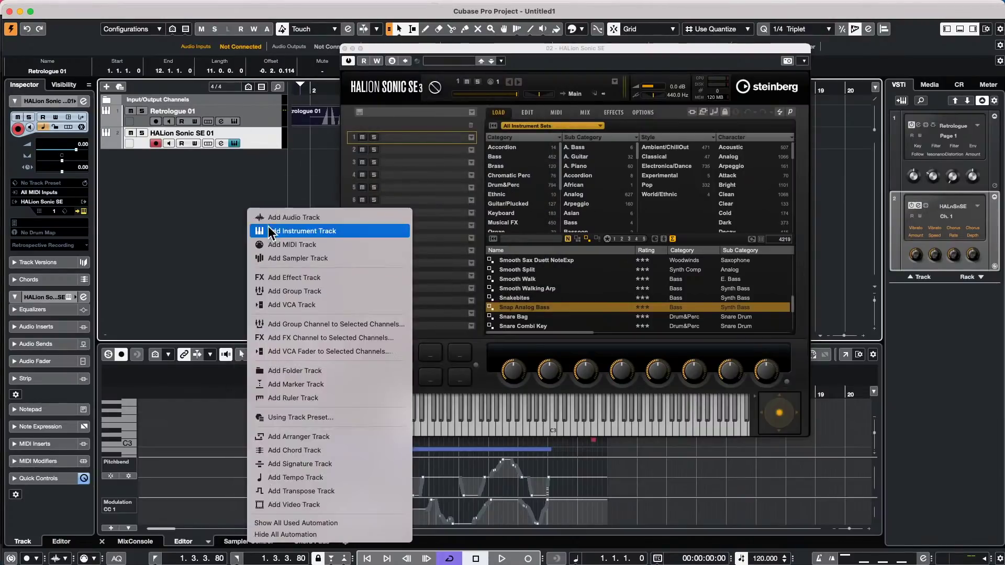
left_click(281, 231)
left_click(464, 193)
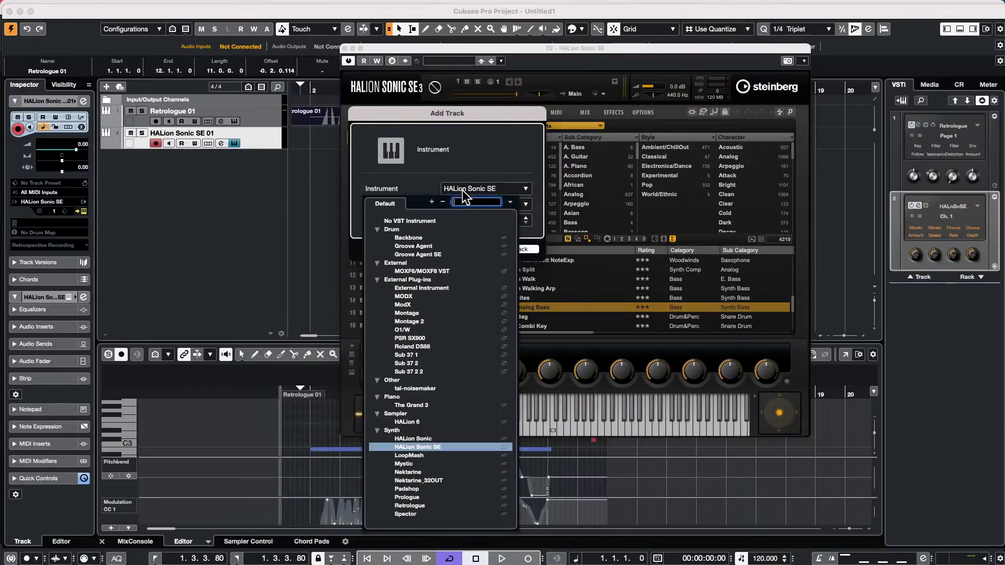
left_click(433, 254)
left_click(515, 249)
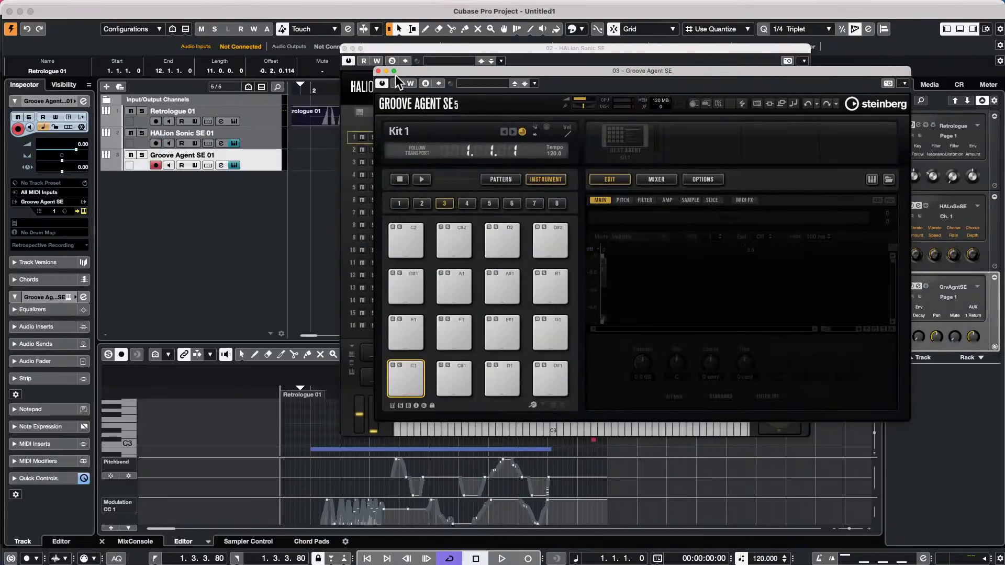
left_click(379, 71)
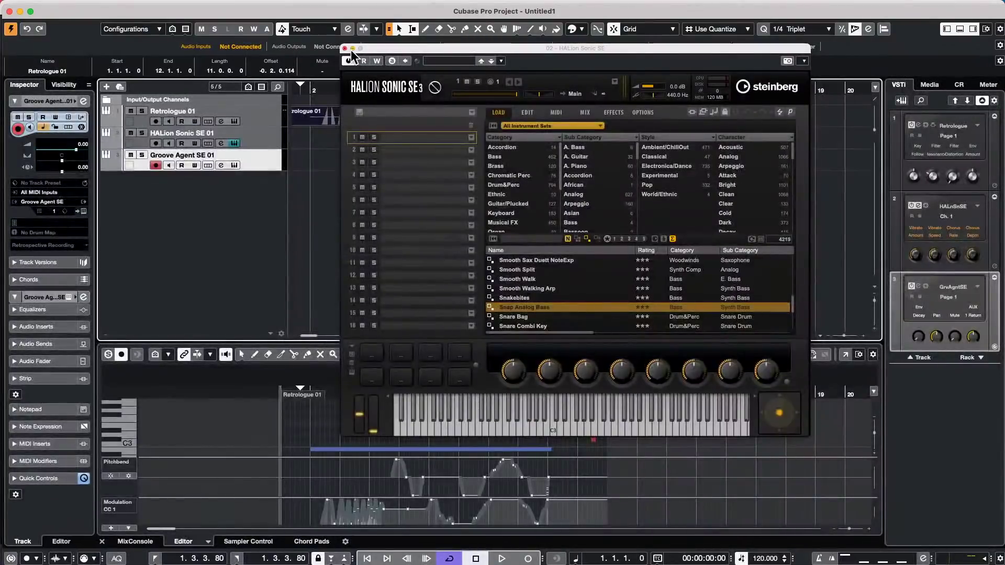
left_click(346, 48)
- Load the Forget The Past kit with patterns in Groove Agent SE and create a drum map from the instrument
left_click(234, 165)
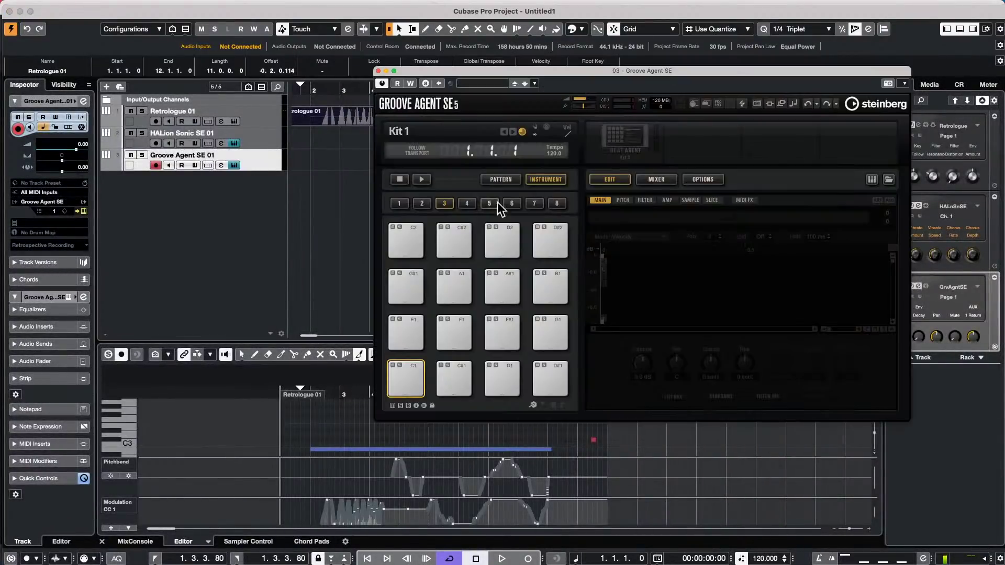
left_click(613, 130)
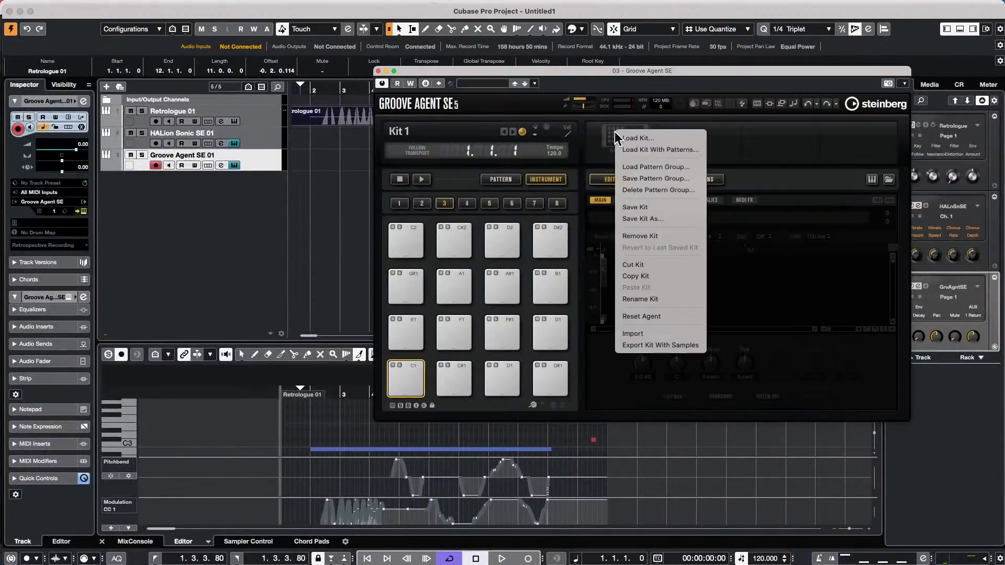
left_click(661, 151)
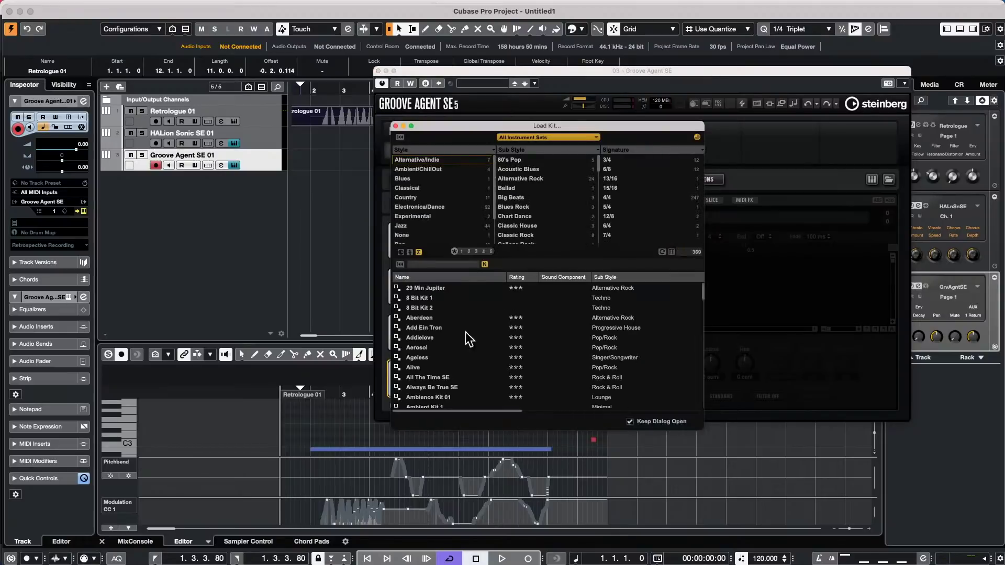
left_click(449, 263)
type("forget")
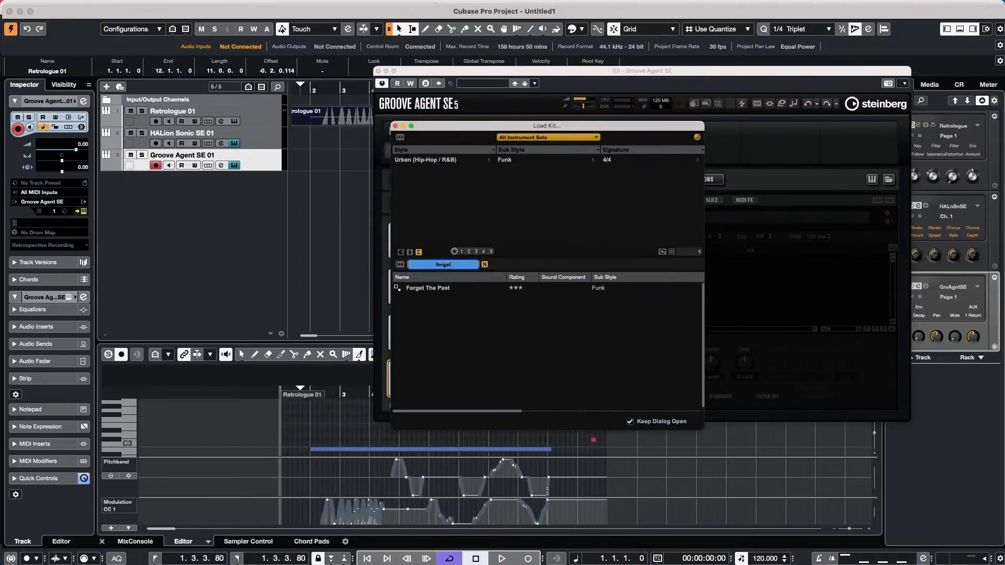
double_click(437, 291)
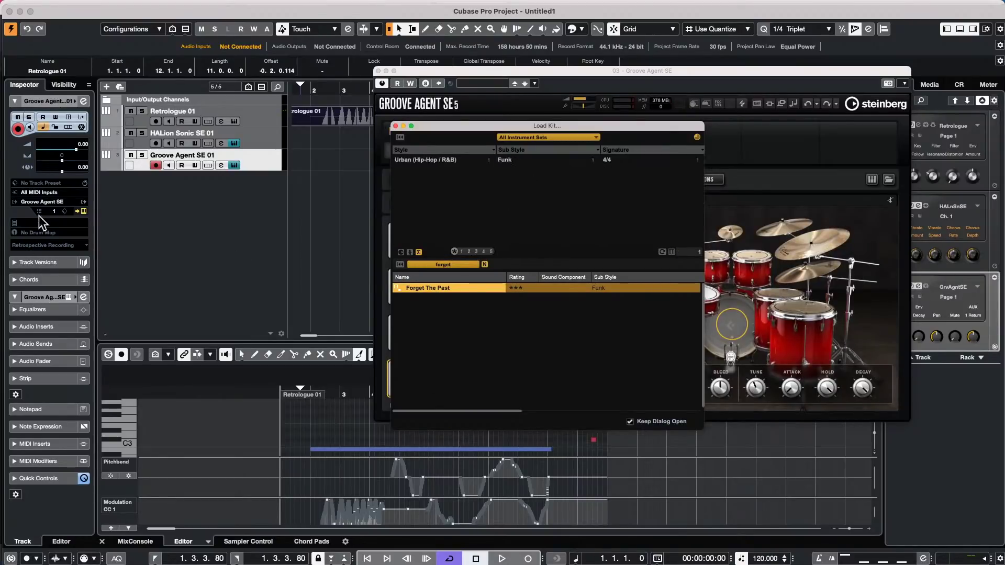
left_click(40, 233)
left_click(46, 281)
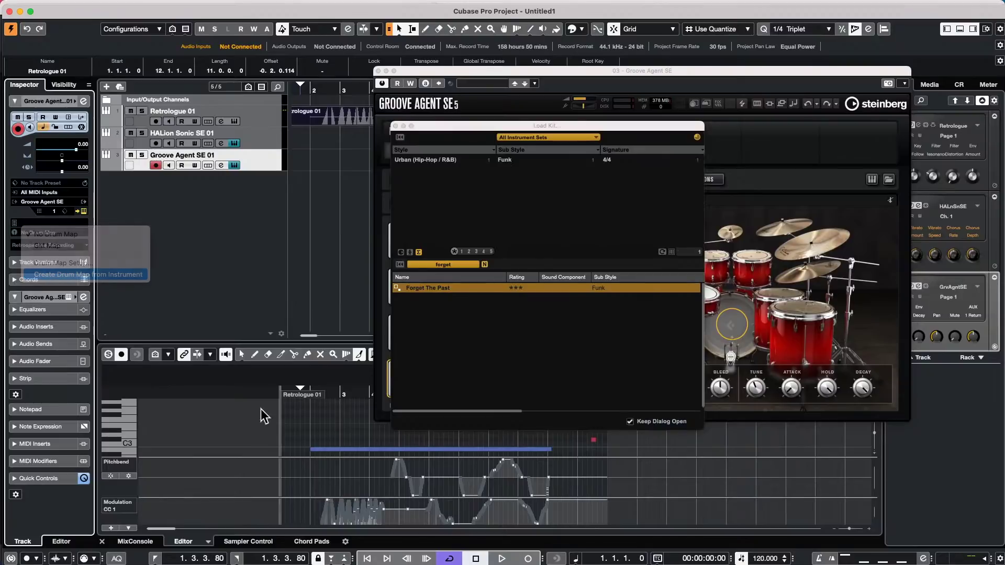
- Draw a MIDI part on the Groove Agent SE 01 track from bar 1 to bar 4 and open it in the Drum Editor
right_click(322, 170)
left_click(349, 172)
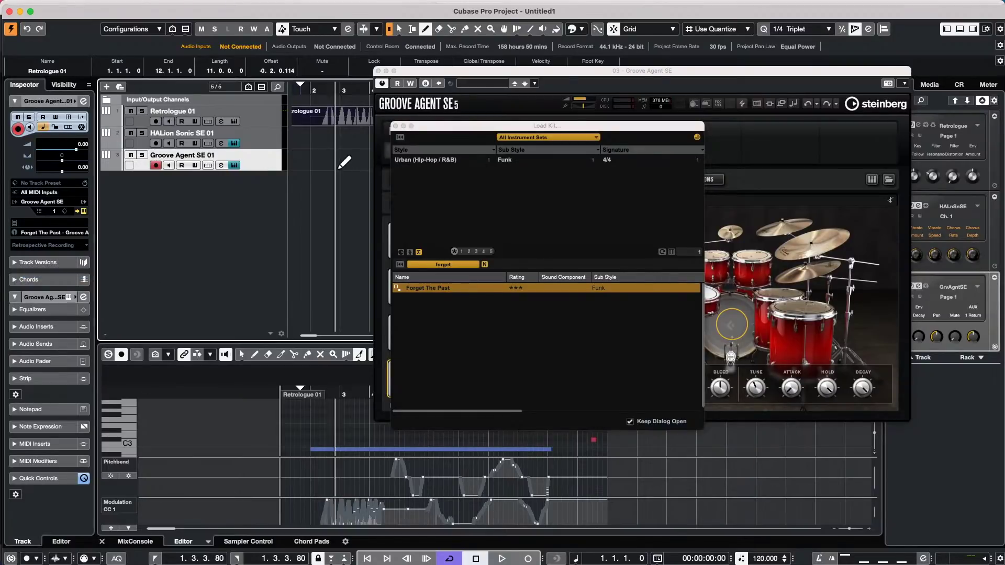
mouse_move(284, 157)
left_mouse_down()
mouse_move(254, 149)
mouse_move(344, 153)
left_mouse_up()
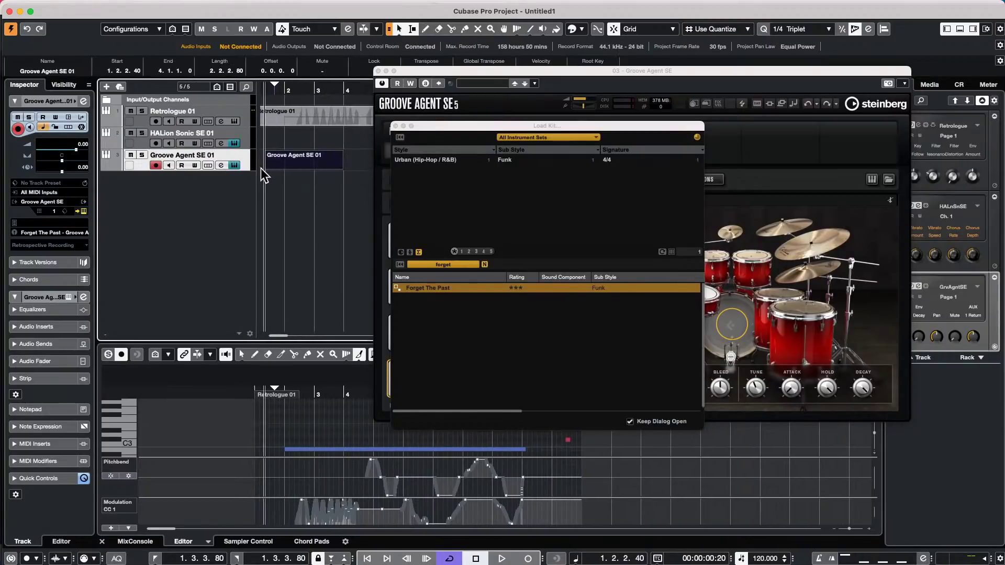
left_click_drag(266, 167, 222, 165)
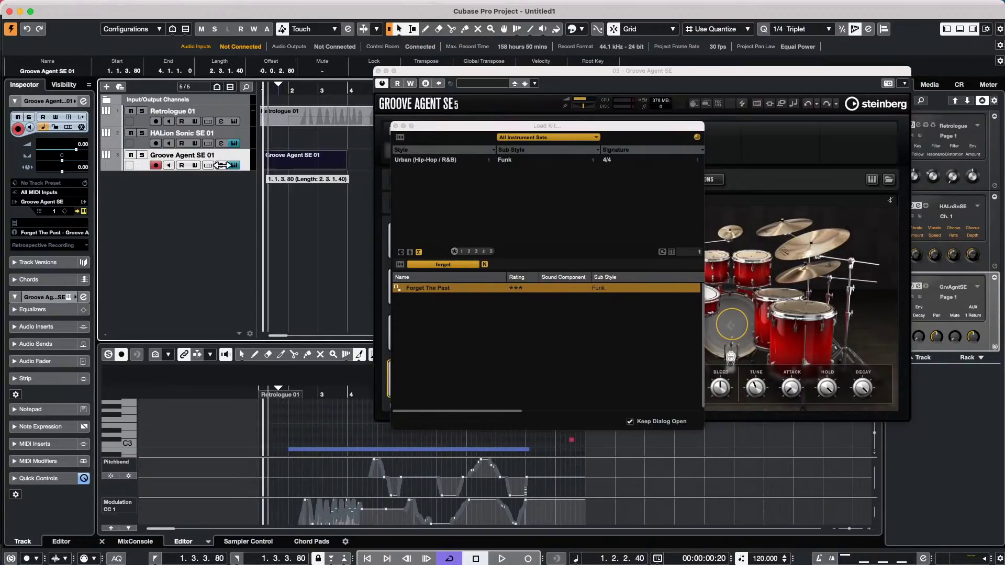
left_click(288, 164)
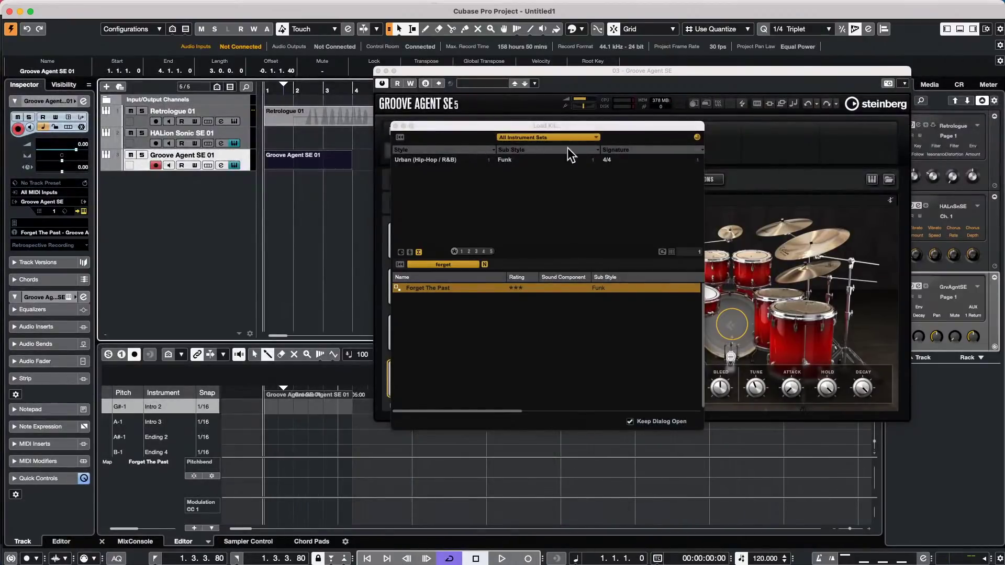
- Close the kit loading window and the Groove Agent SE window, and enlarge the Drum Editor in the lower zone
left_click(396, 126)
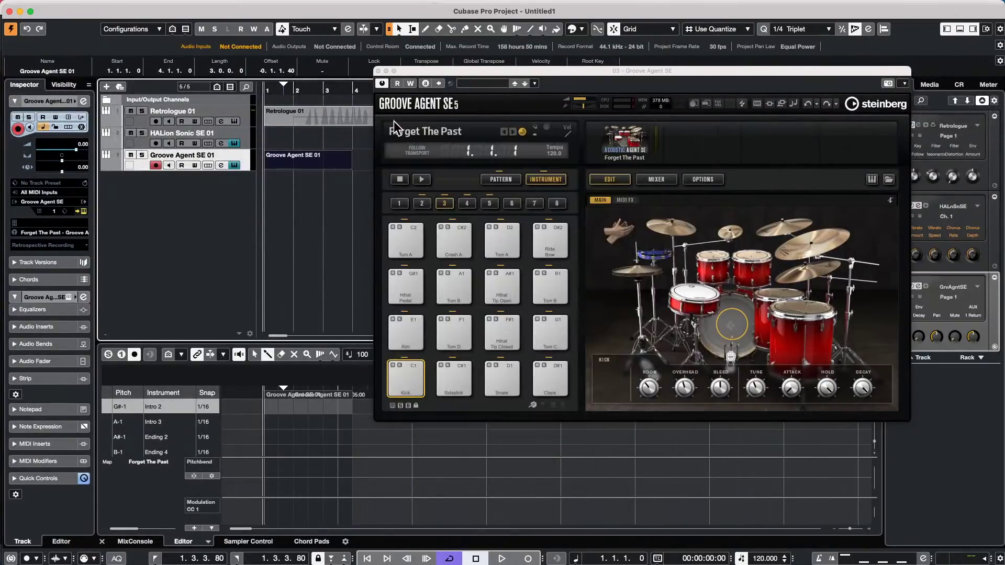
left_click(379, 71)
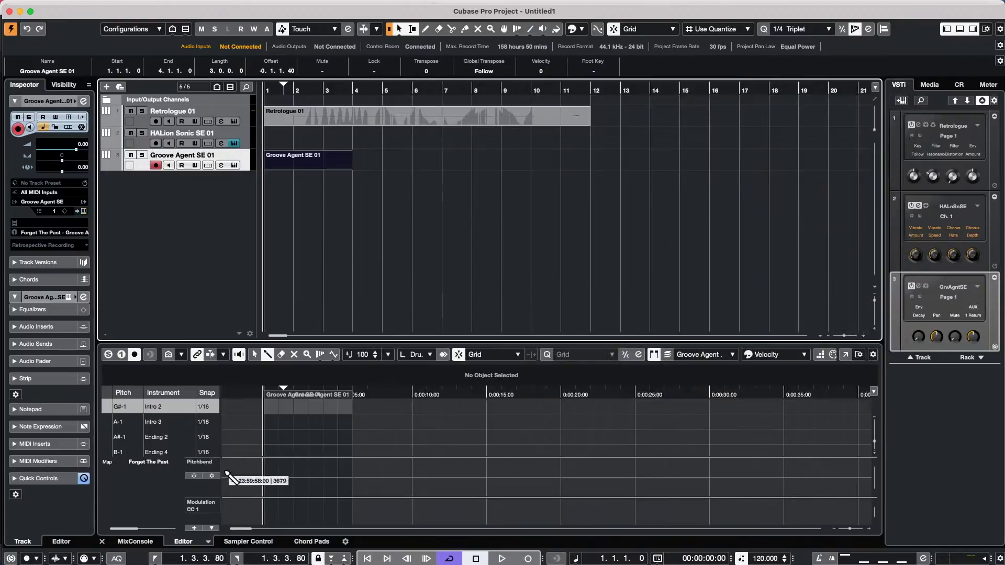
left_click_drag(657, 343, 661, 279)
left_click_drag(370, 328, 186, 330)
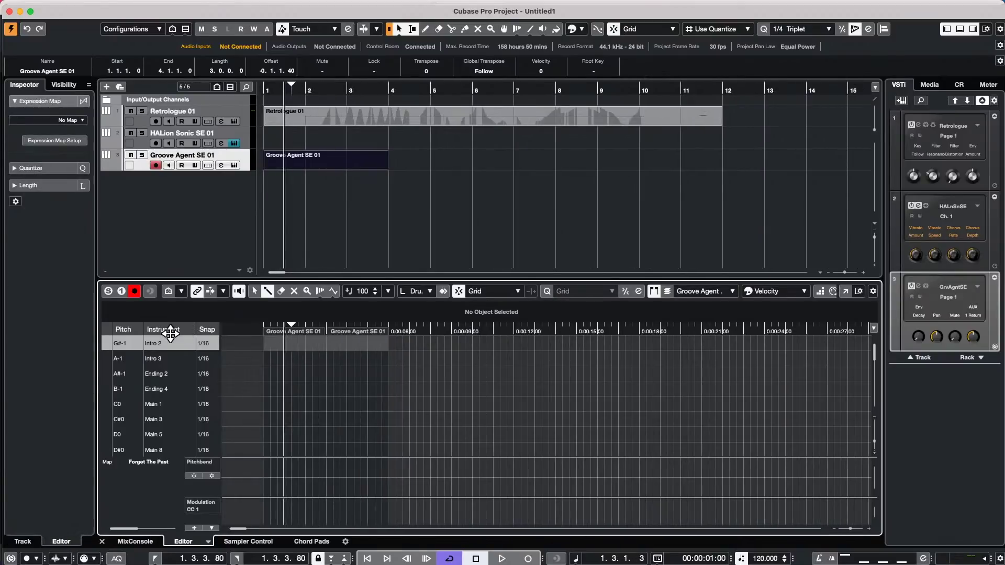
- Draw a continuous row of 1/16 Hihat.Tip Closed notes across the Groove Agent SE 01 part from bar 1 to bar 4
scroll(246, 406, "down", 6)
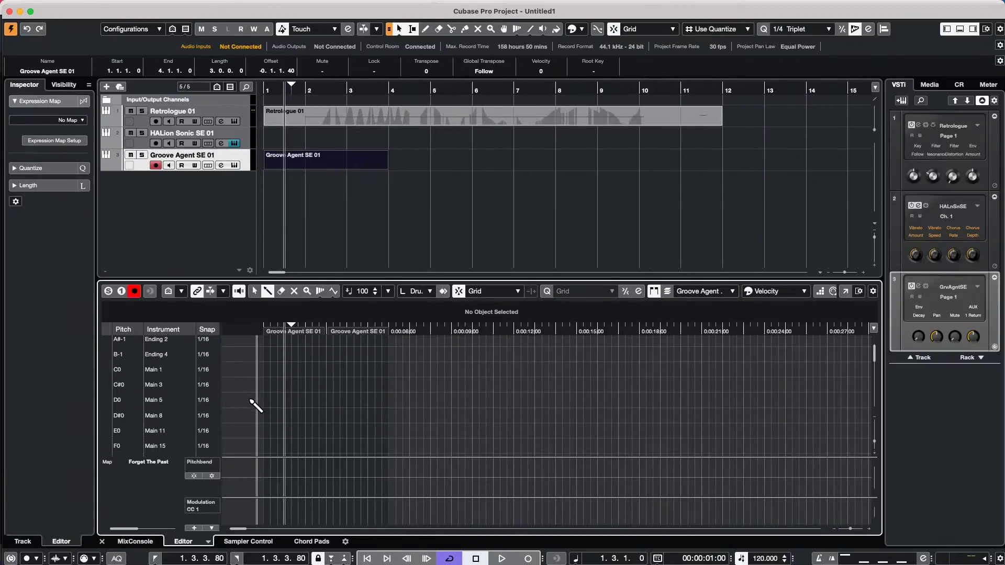
scroll(260, 405, "down", 6)
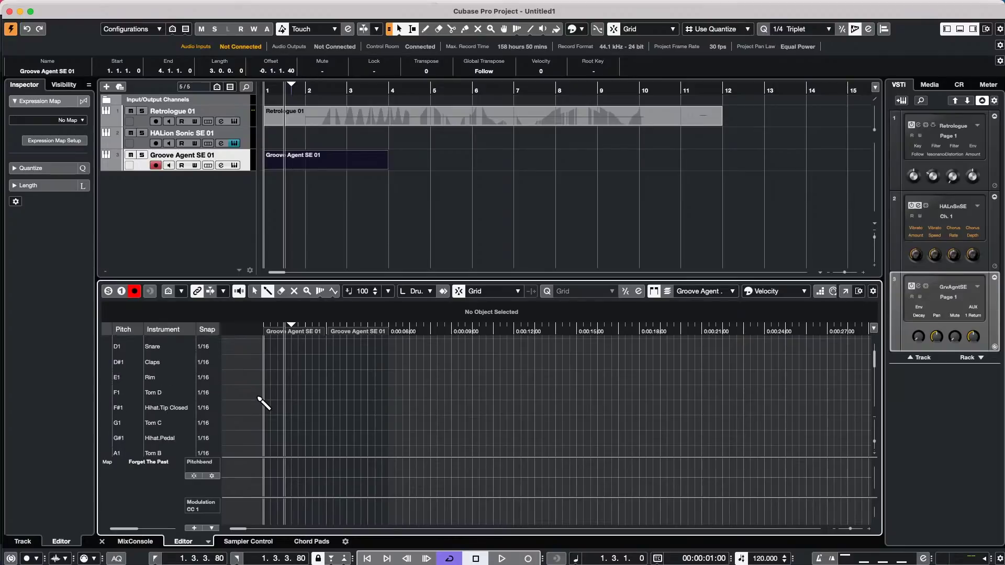
left_click_drag(262, 407, 391, 407)
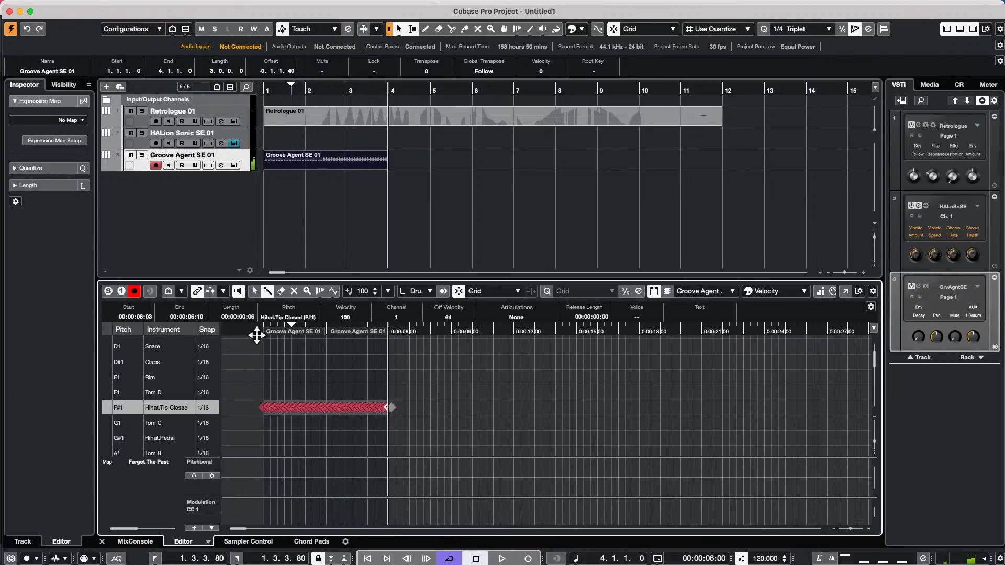
- Show only the velocity lane in the Drum Editor and make that lane taller
left_click(210, 529)
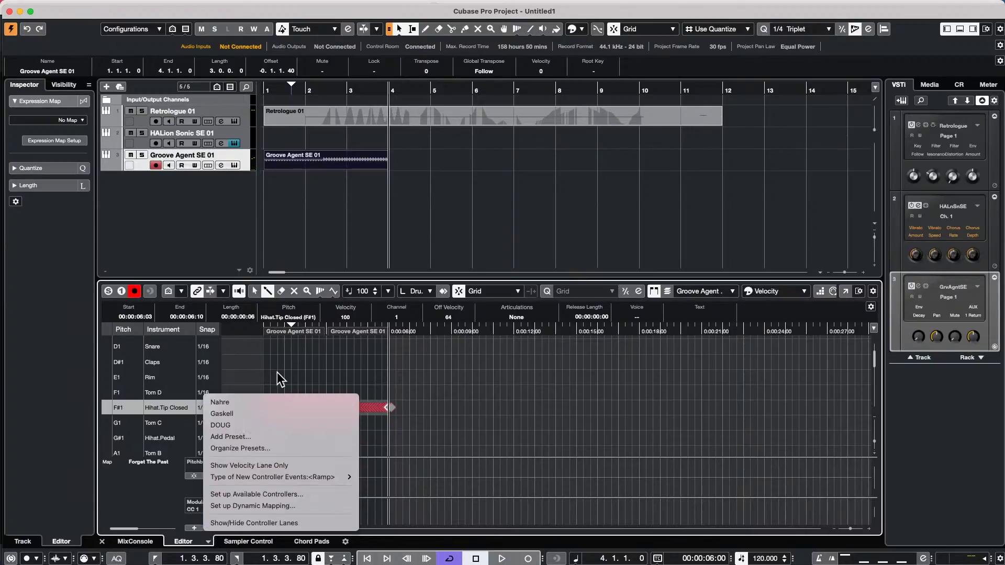
left_click(272, 465)
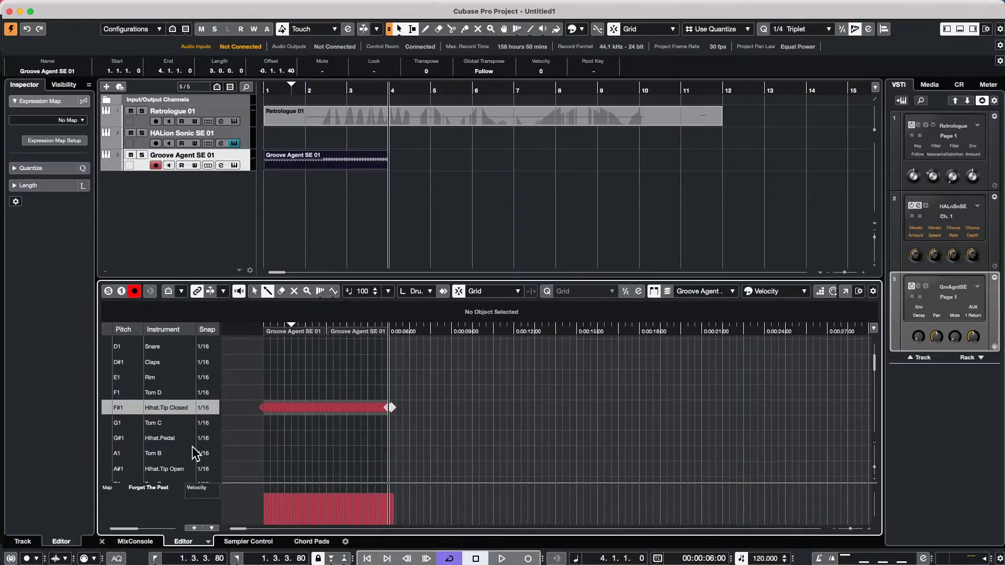
left_click_drag(297, 484, 303, 459)
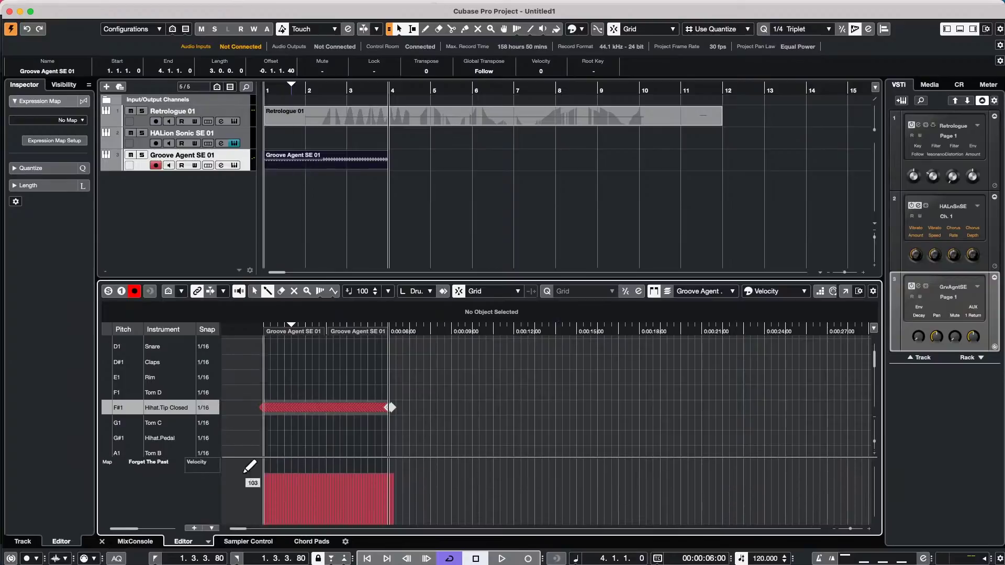
- Select all the Hihat.Tip Closed notes, set their velocity to 64 and deselect them
key("1")
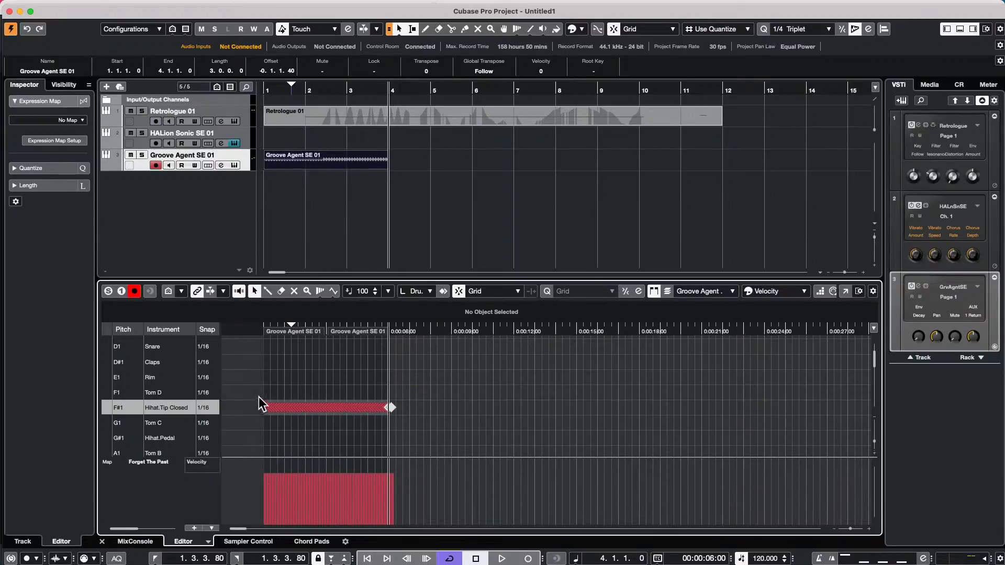
left_click_drag(265, 391, 434, 445)
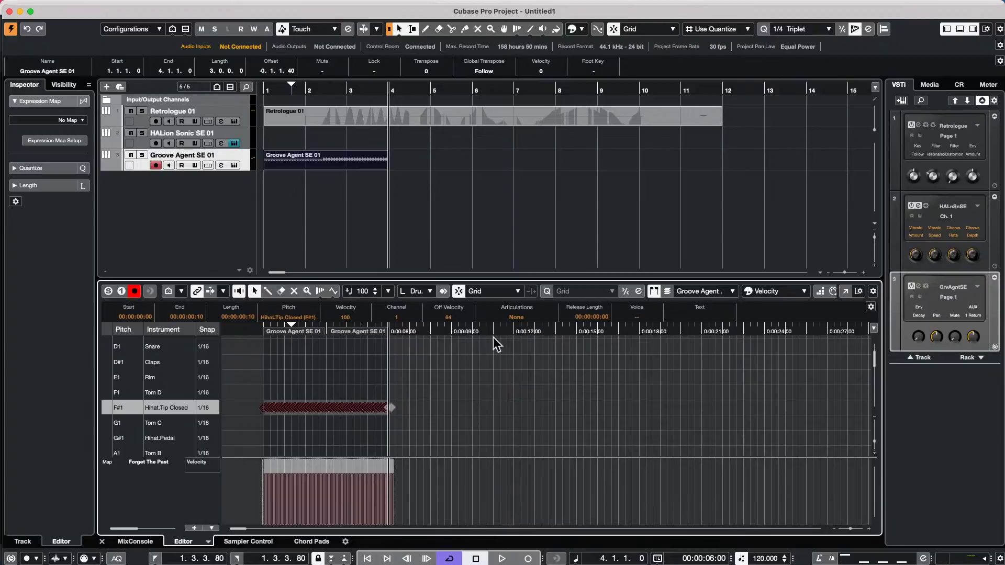
left_click(357, 317)
type("64")
key("Return")
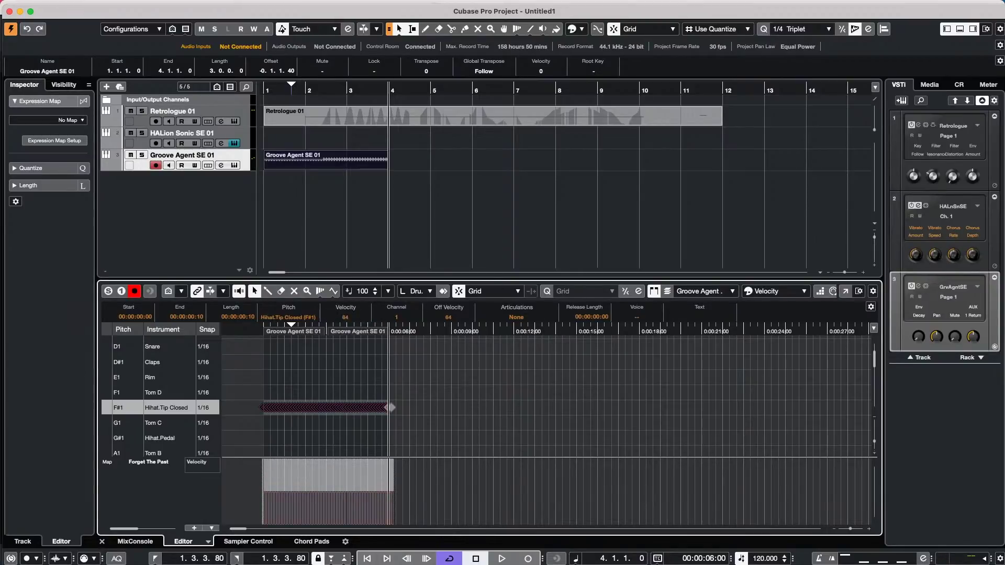
left_click(424, 391)
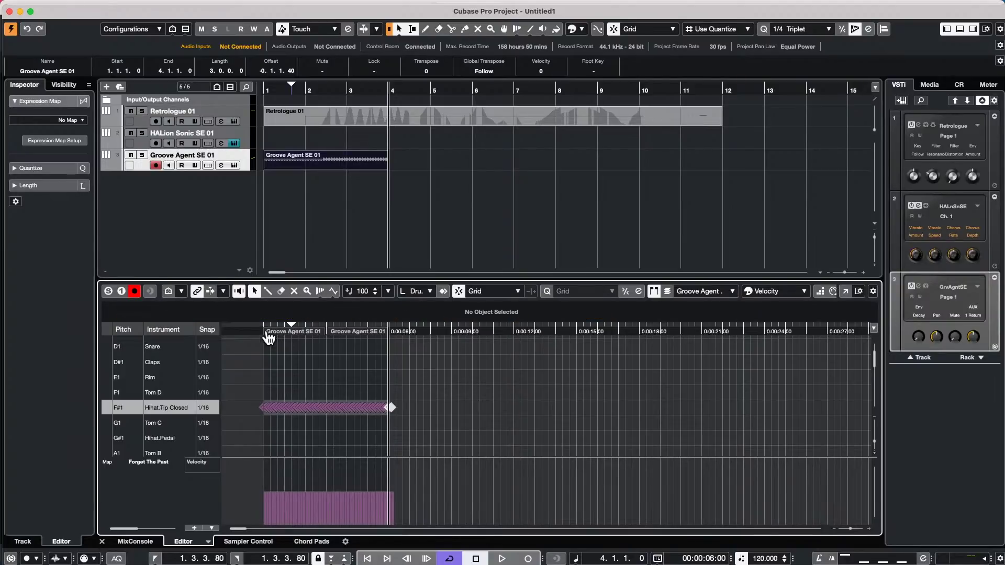
- Switch the Drum Editor ruler to bars and beats and fit the three-bar hi-hat part in view
left_click_drag(265, 331, 259, 364)
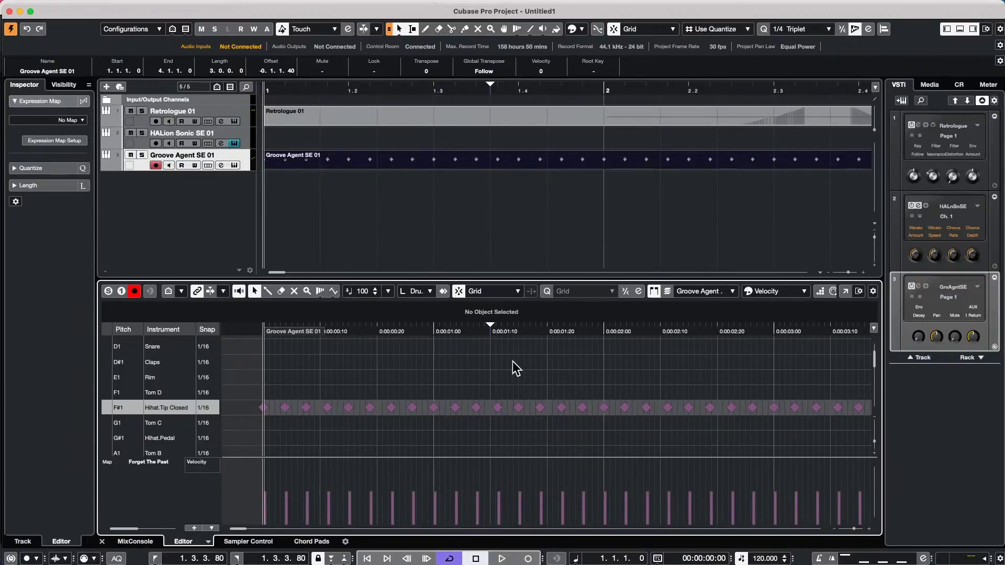
right_click(378, 331)
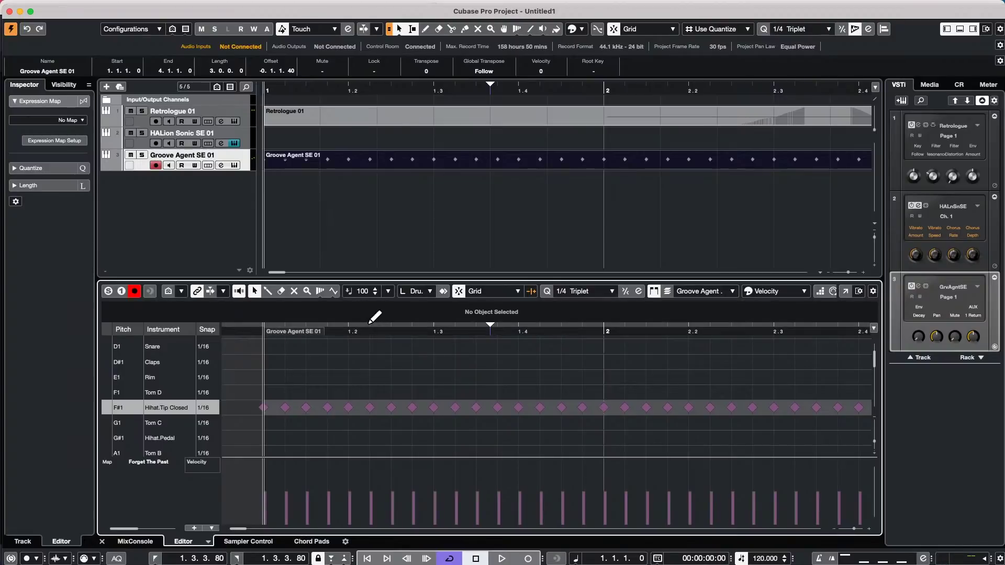
left_click(368, 321)
left_click_drag(368, 318, 369, 309)
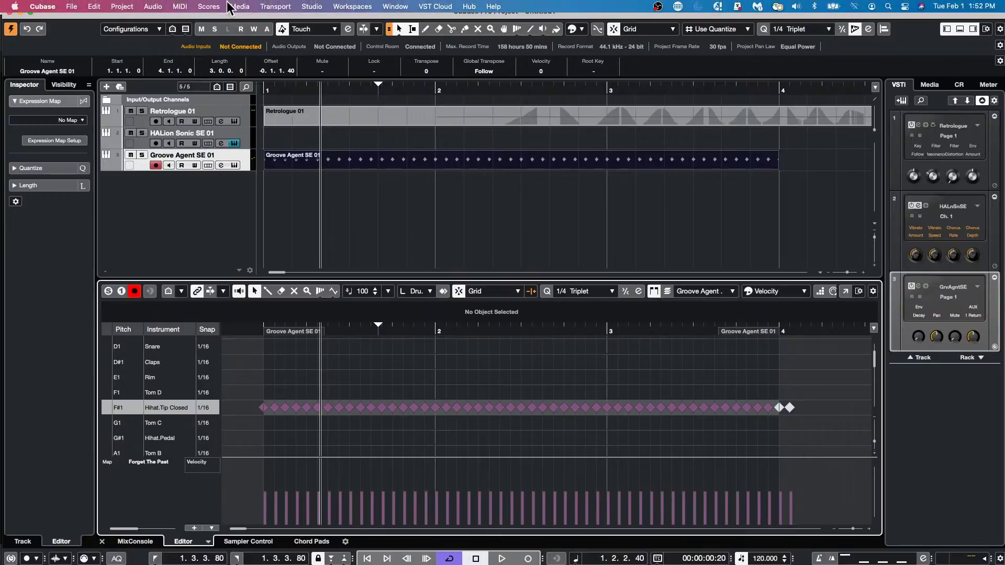
- Open the Logical Editor for the hi-hat part and place its window above the drum notes
left_click(197, 7)
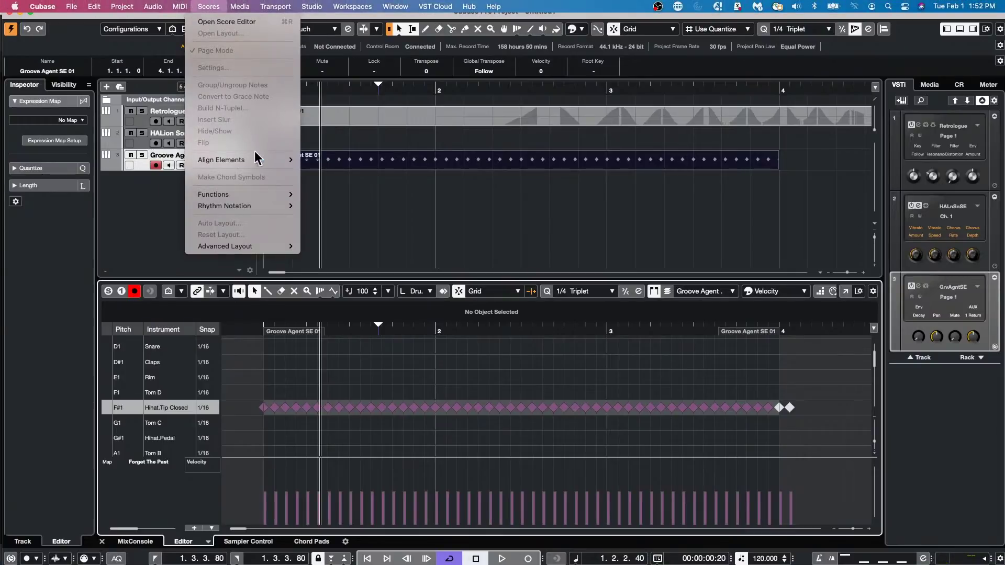
mouse_move(180, 6)
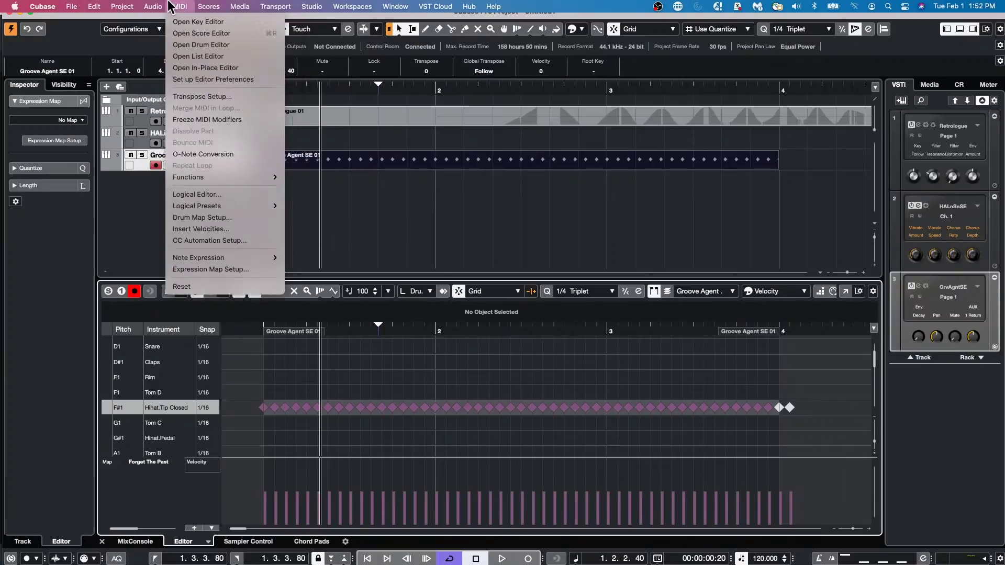
left_click(208, 193)
left_click_drag(623, 55, 410, 150)
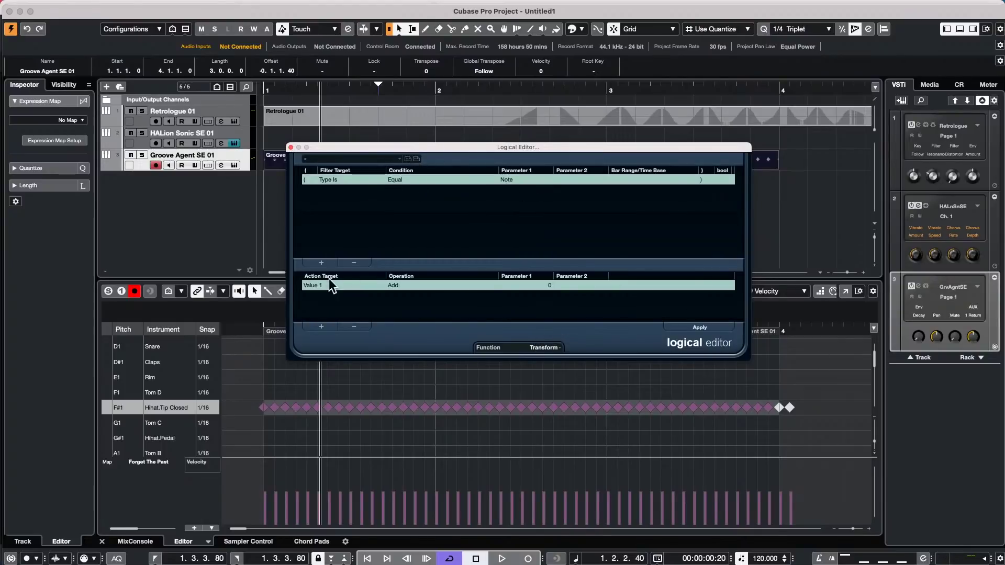
- Add a Position filter line with the condition Inside Bar Range, covering about 156 to 357
left_click(321, 262)
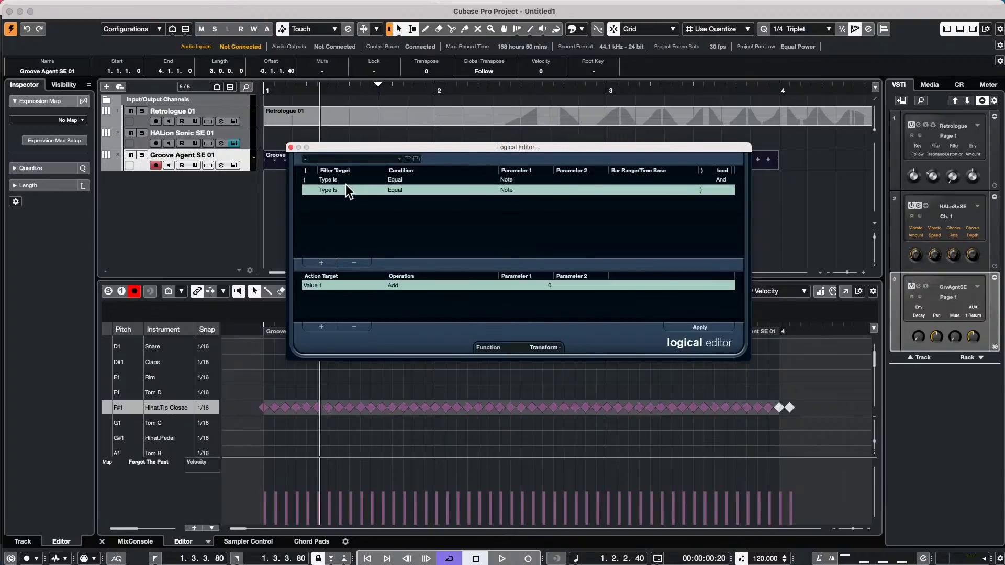
left_click(344, 189)
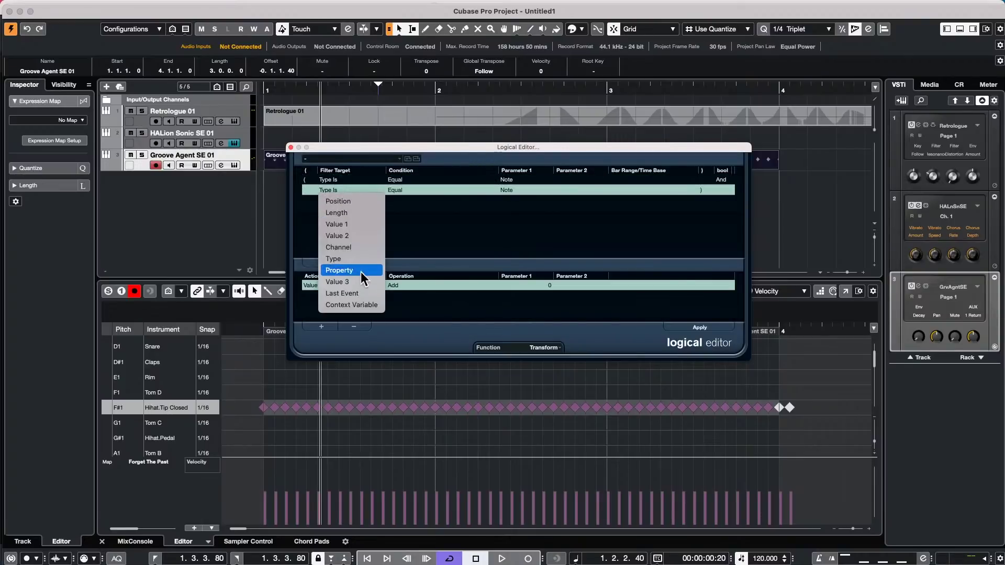
left_click(363, 202)
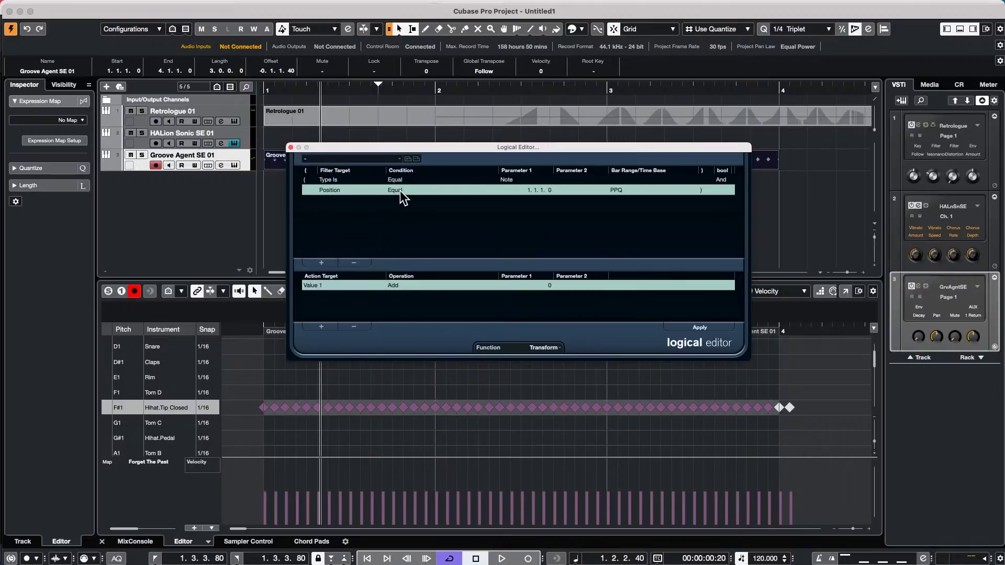
left_click(400, 191)
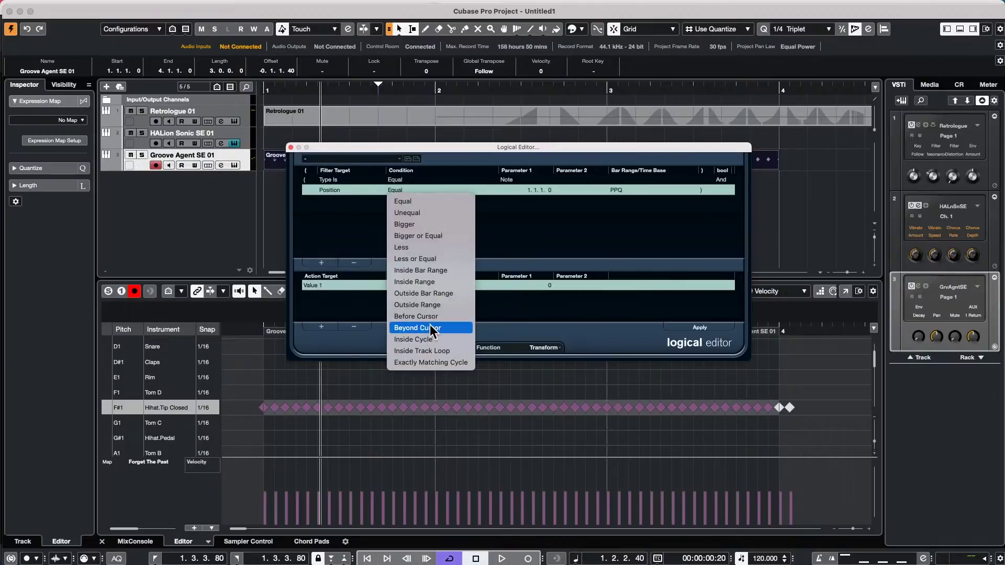
left_click(437, 270)
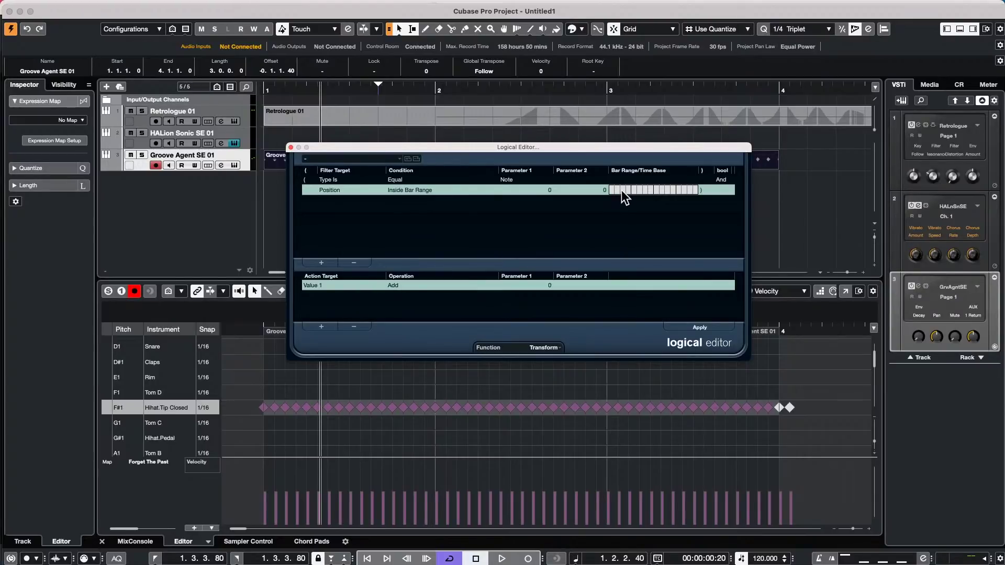
left_click_drag(626, 191, 616, 193)
- Add three more filter lines in the Logical Editor and set the filter target of each to Position
left_click(321, 263)
left_click(331, 200)
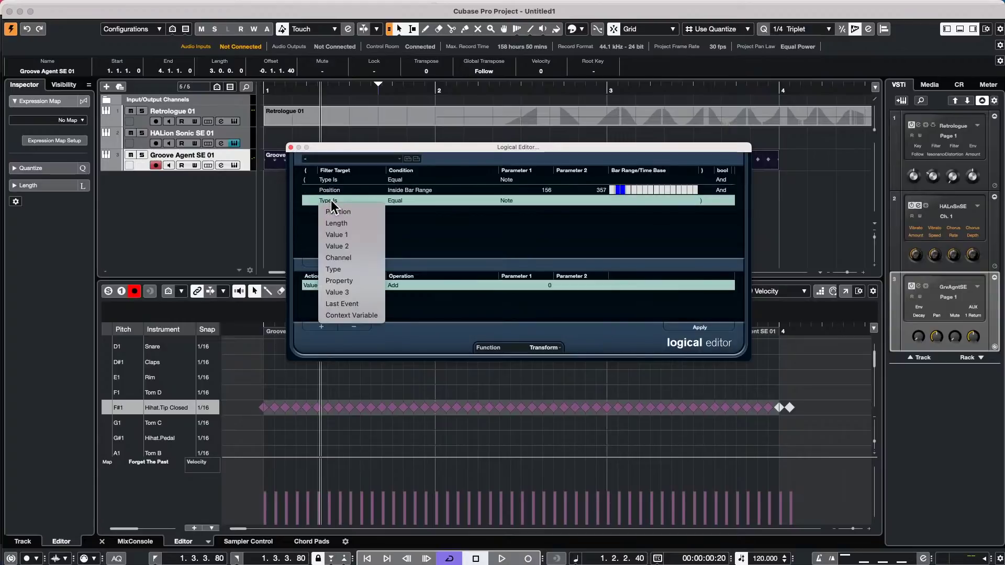
left_click(339, 212)
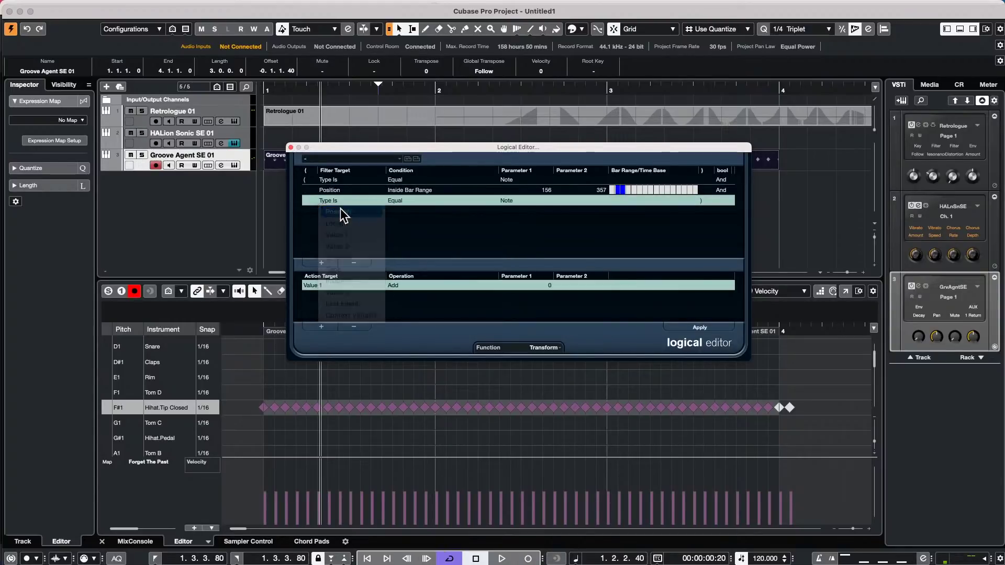
left_click(321, 261)
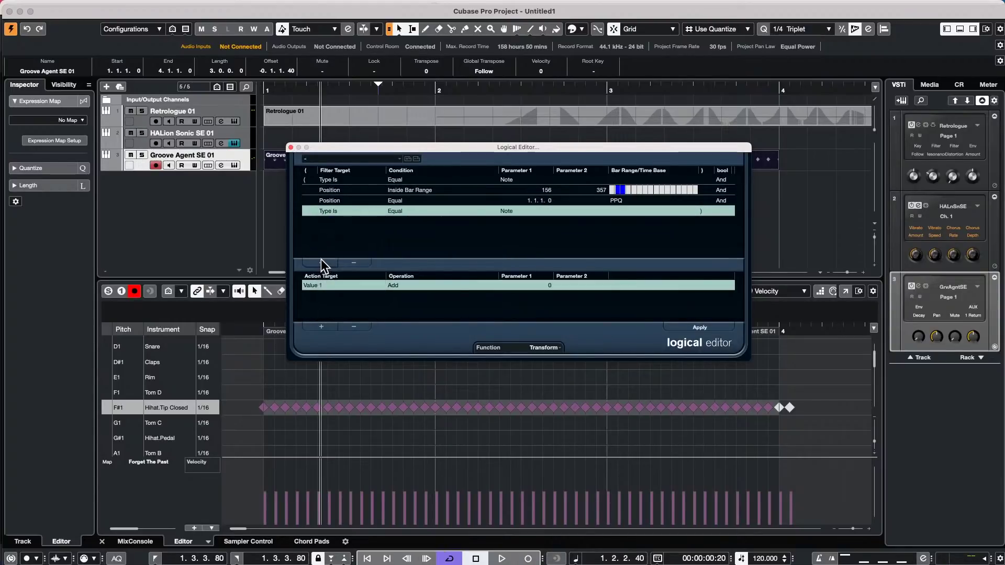
left_click(329, 211)
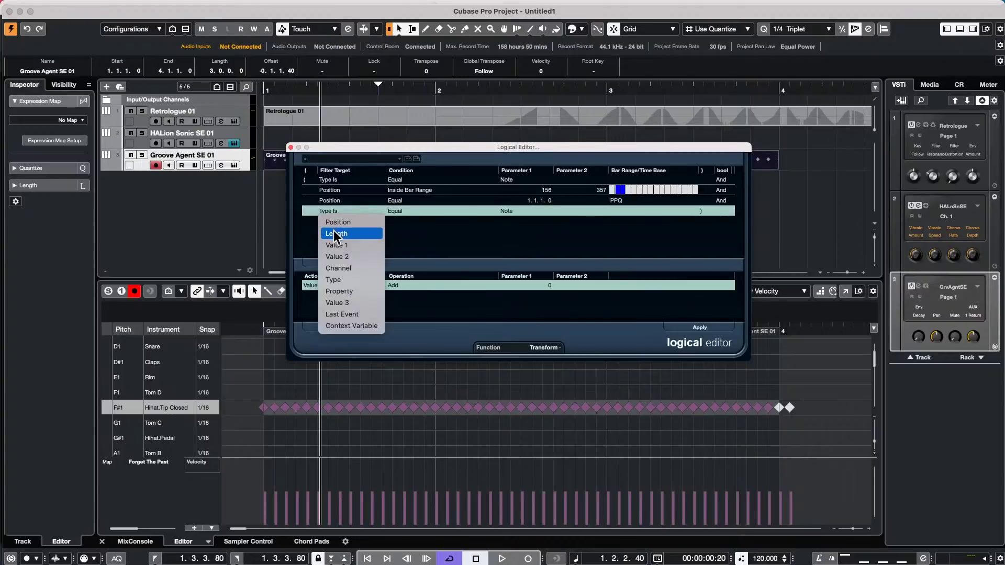
left_click(338, 222)
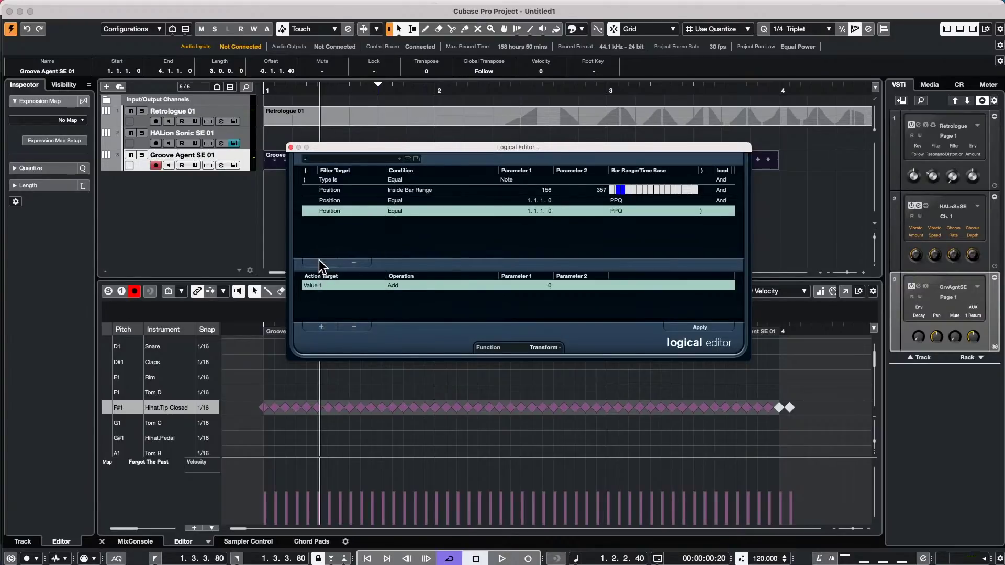
left_click(321, 261)
left_click(332, 223)
left_click(336, 231)
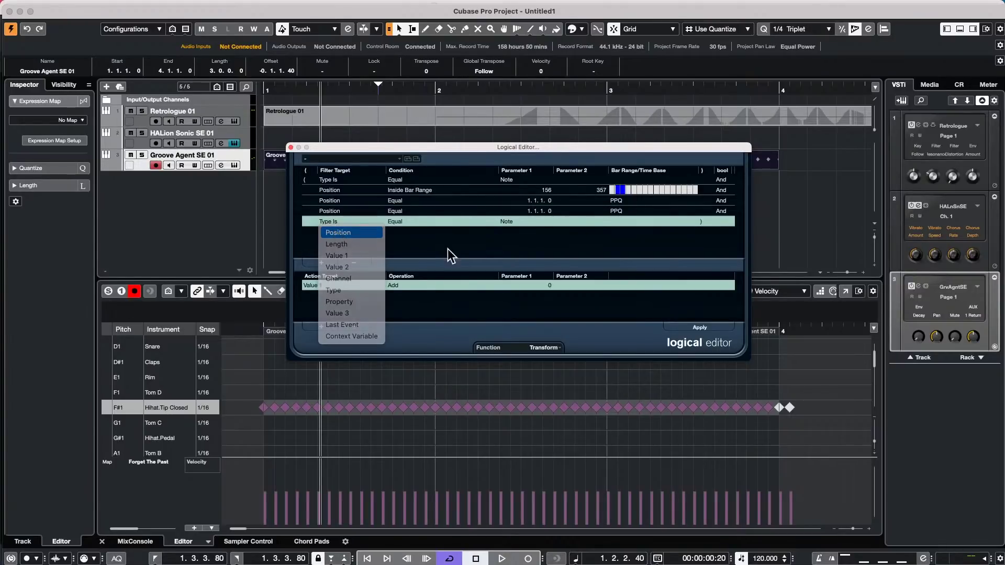
- Set the condition of the three new Position filter lines to Inside Bar Range
left_click(410, 199)
left_click(411, 200)
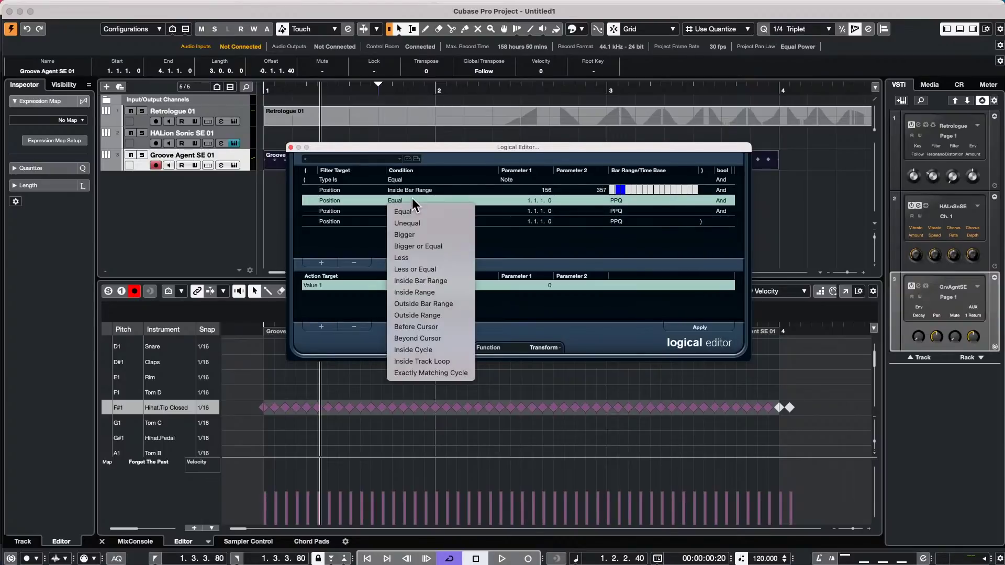
left_click(435, 281)
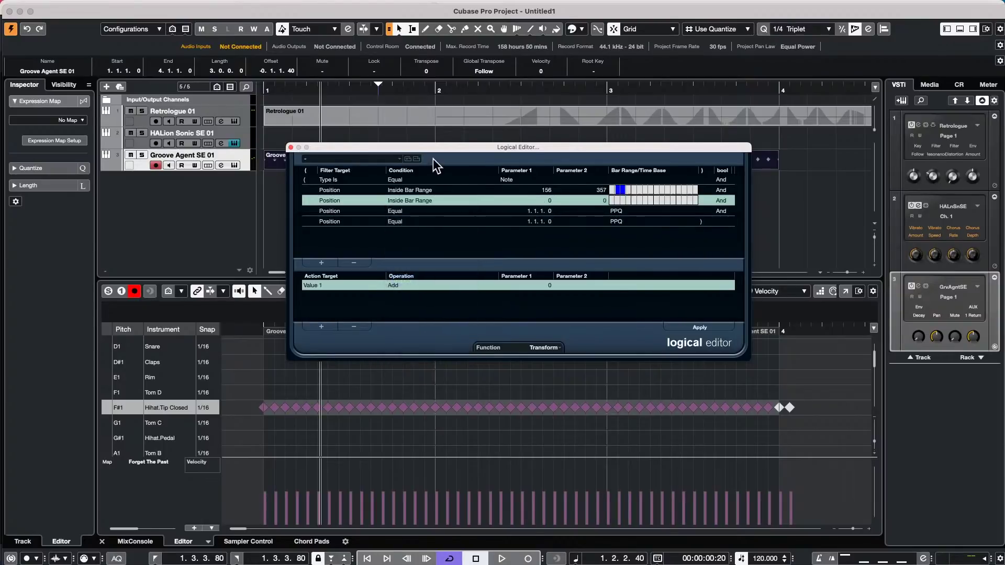
left_click(413, 210)
left_click(413, 211)
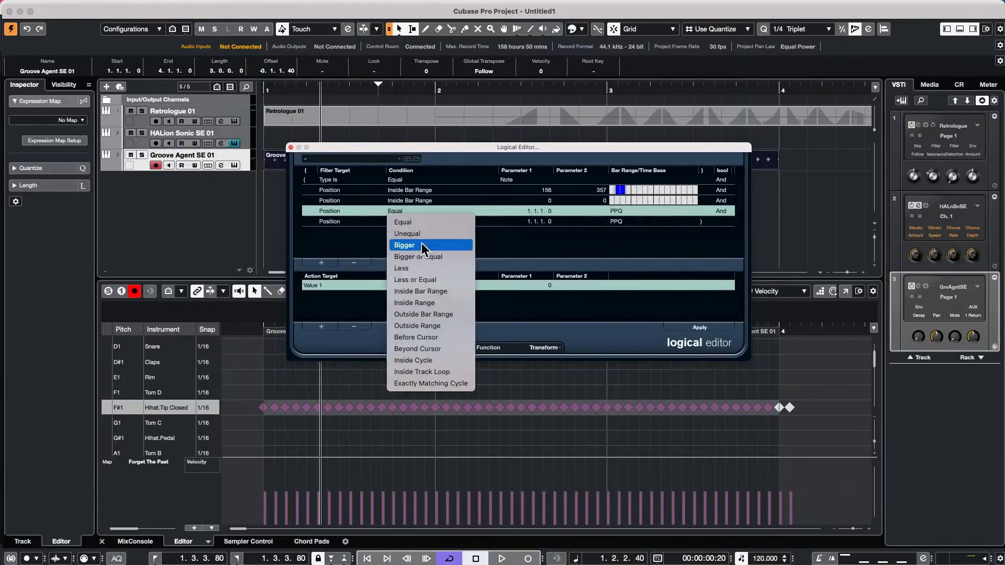
left_click(423, 290)
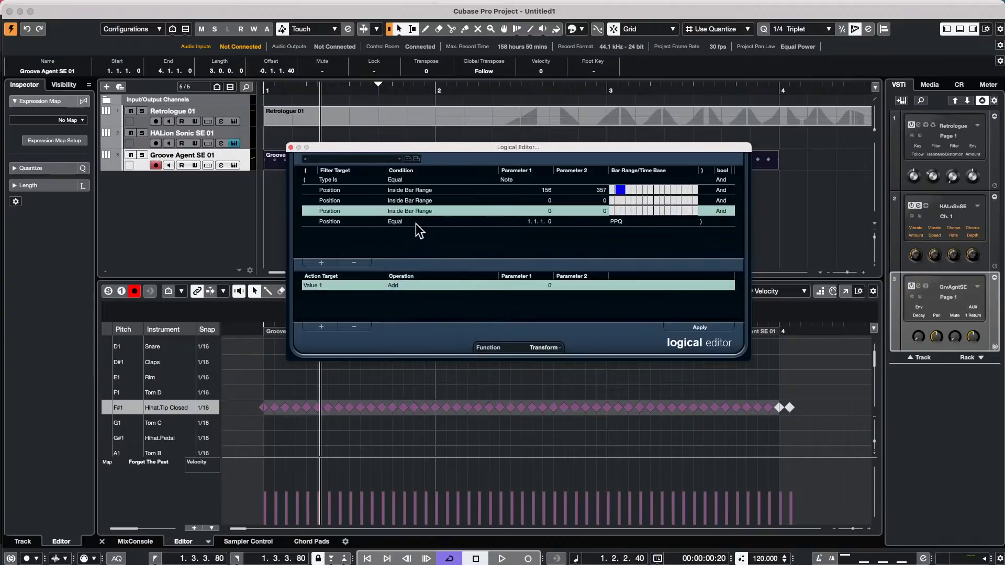
left_click(415, 221)
left_click(415, 221)
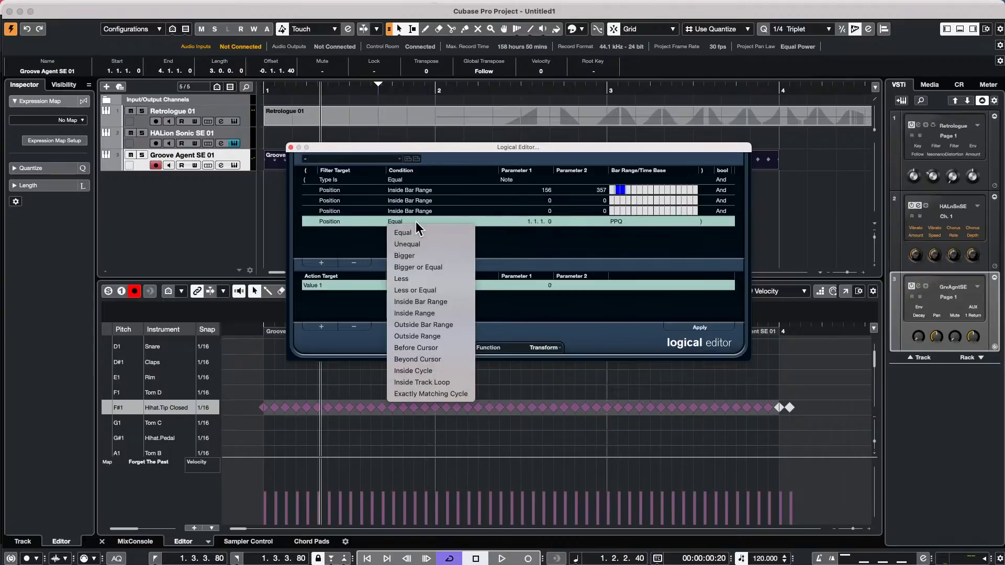
left_click(422, 301)
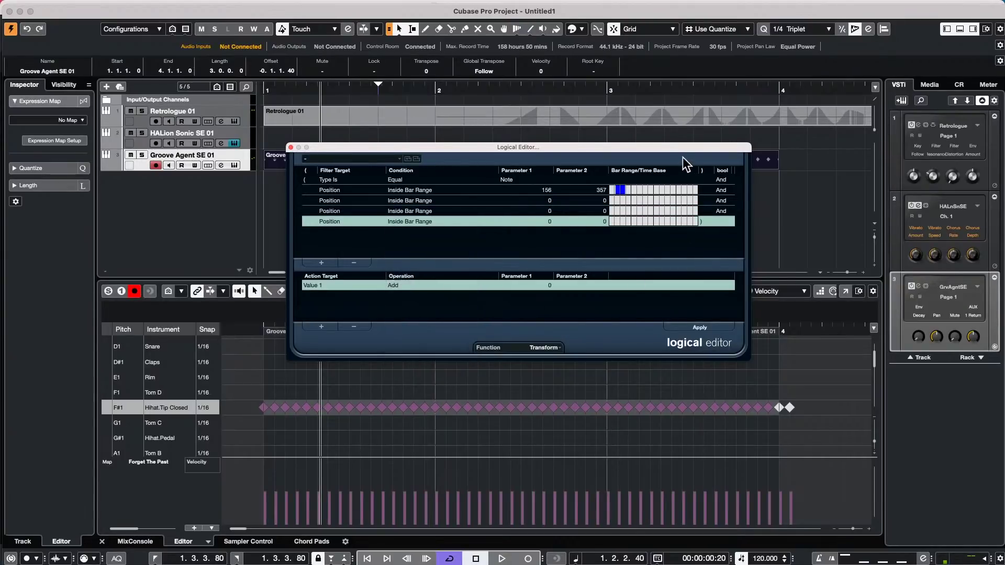
- Set the second Position line's bar range to about 592 to 837 and select the third Position line
left_click(639, 201)
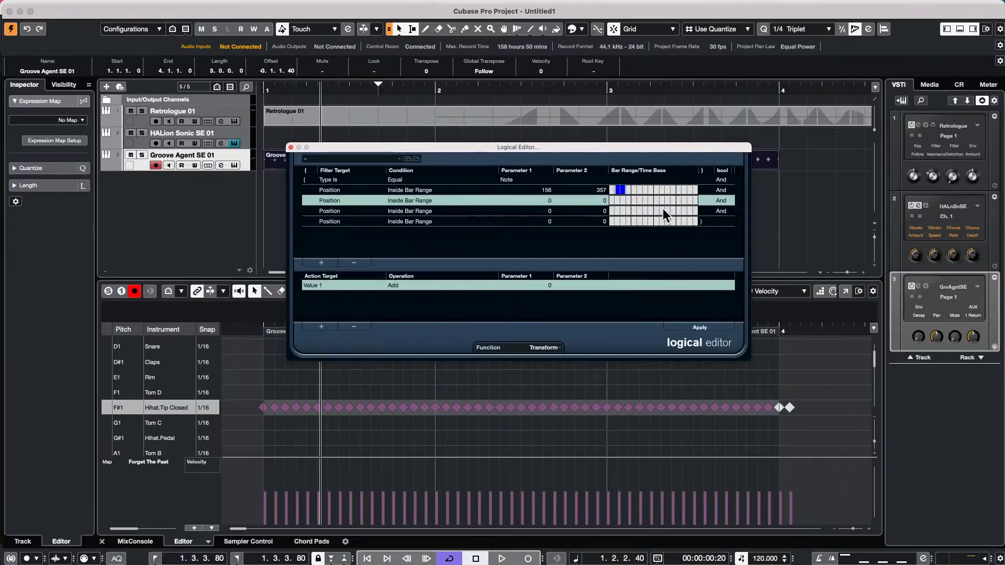
left_click_drag(637, 198, 648, 199)
left_click(661, 208)
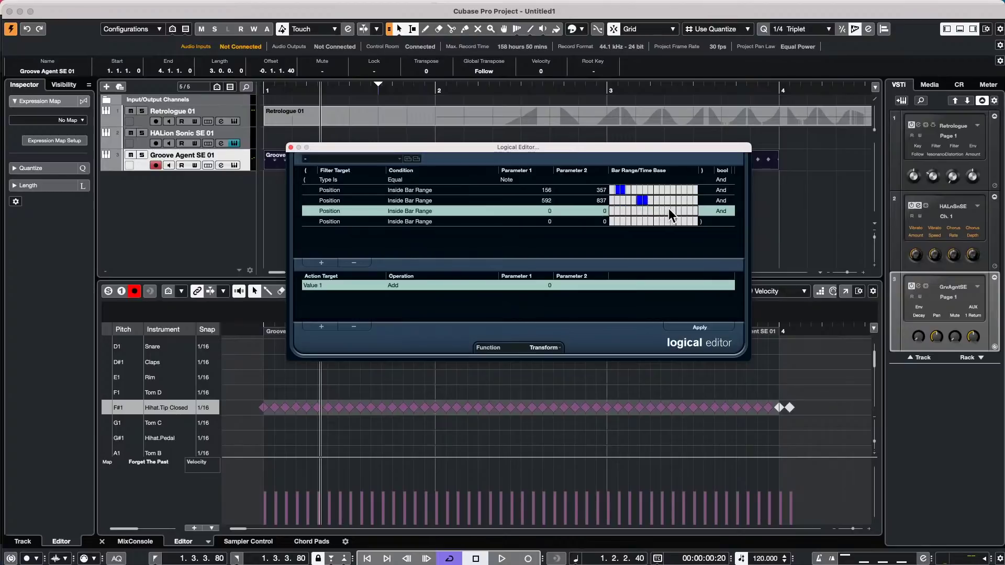
- Set the third Position condition's bar range to about 1038–1317 and the fourth's to about 1540–1808
left_click_drag(657, 209, 671, 208)
left_click(681, 220)
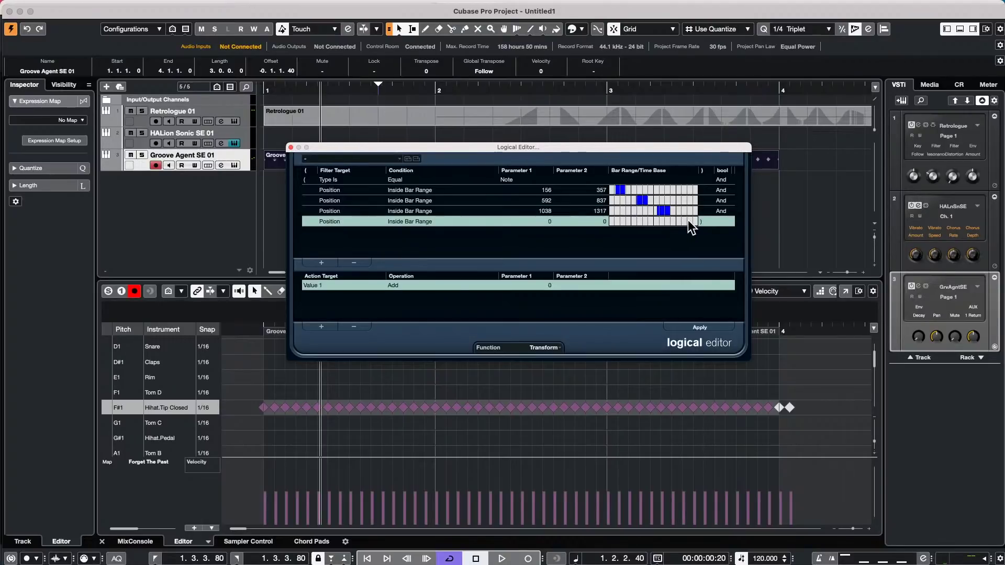
left_click_drag(682, 223, 694, 222)
left_click_drag(575, 150, 583, 85)
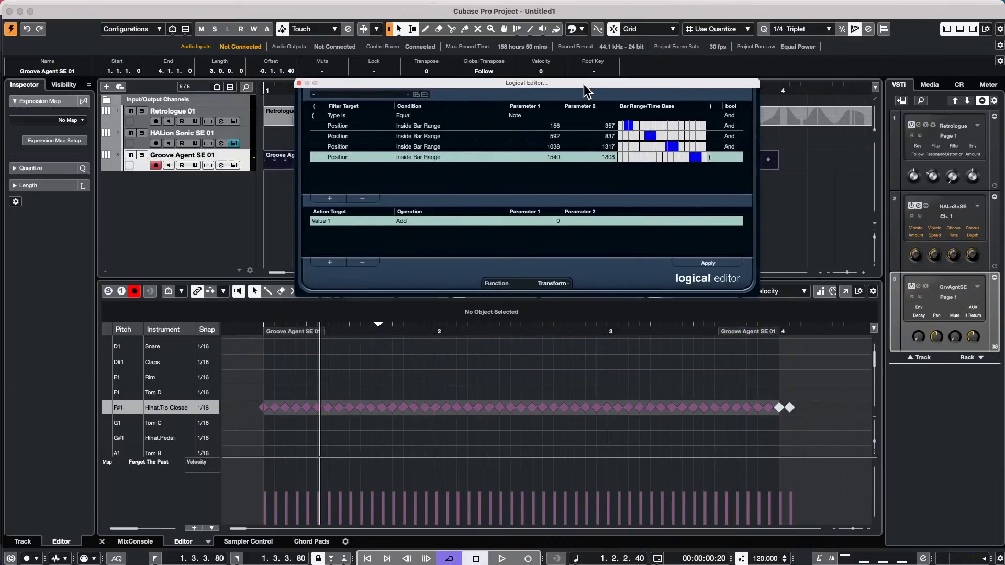
- Switch the Logical Editor function to Select, remove the Value 1 action, and apply it
left_click(555, 284)
left_click(536, 343)
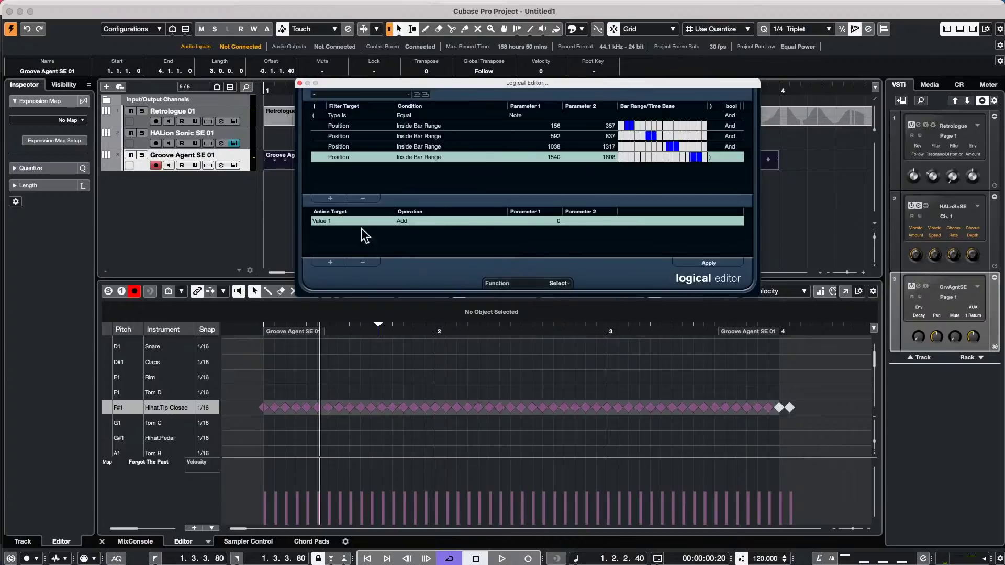
left_click(365, 261)
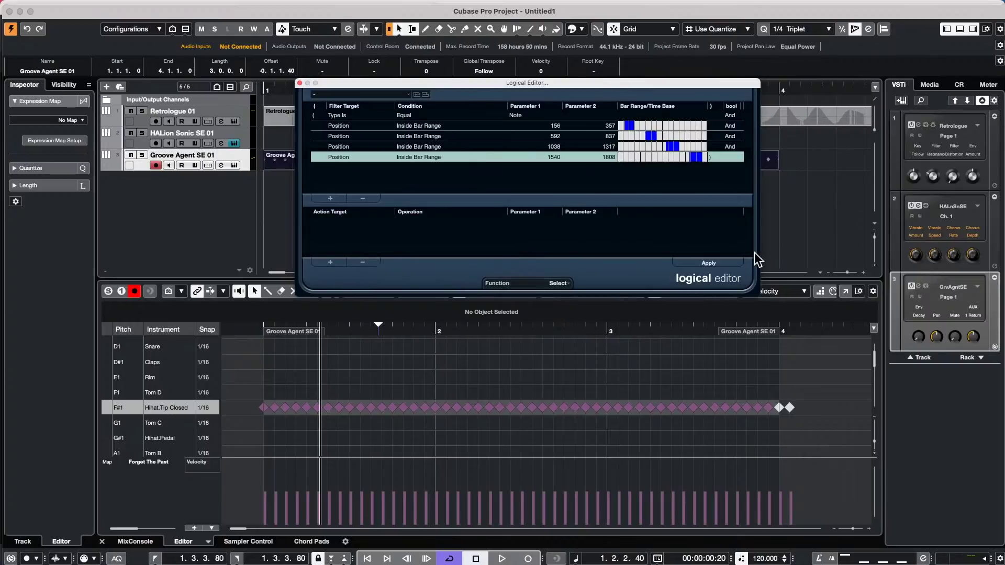
left_click(724, 263)
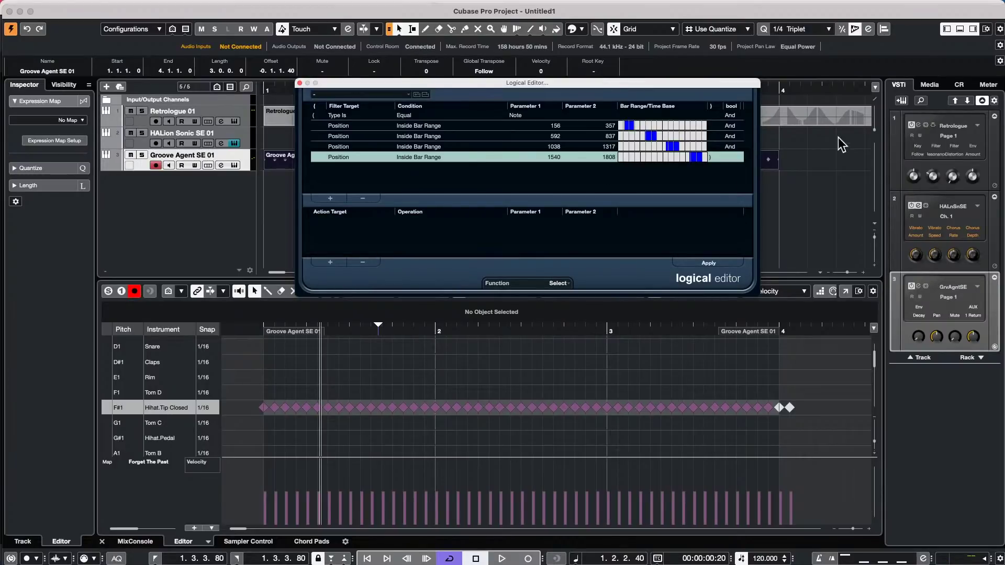
- Join the four Position conditions with Or and apply the note selection
left_click(737, 125)
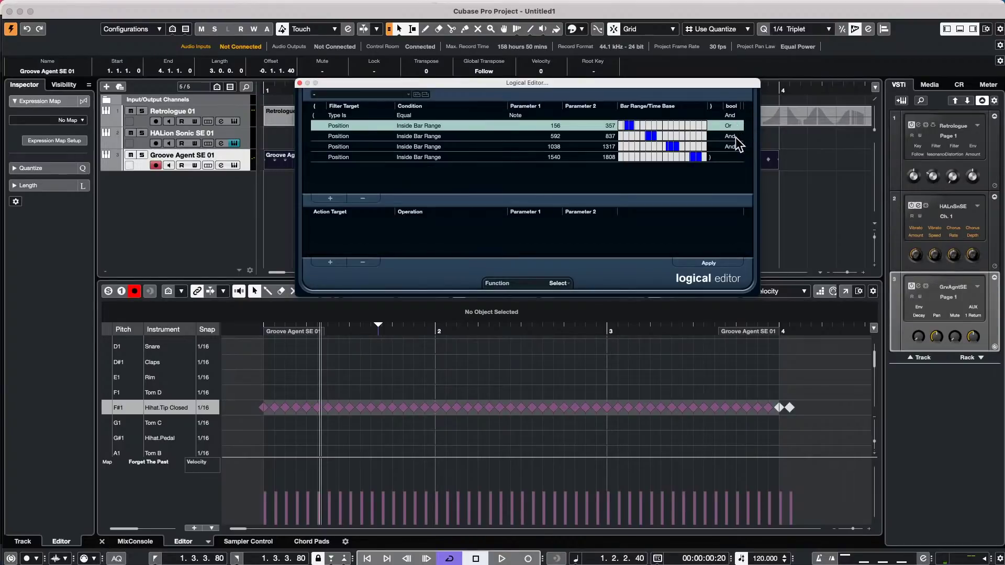
left_click(736, 136)
left_click(736, 146)
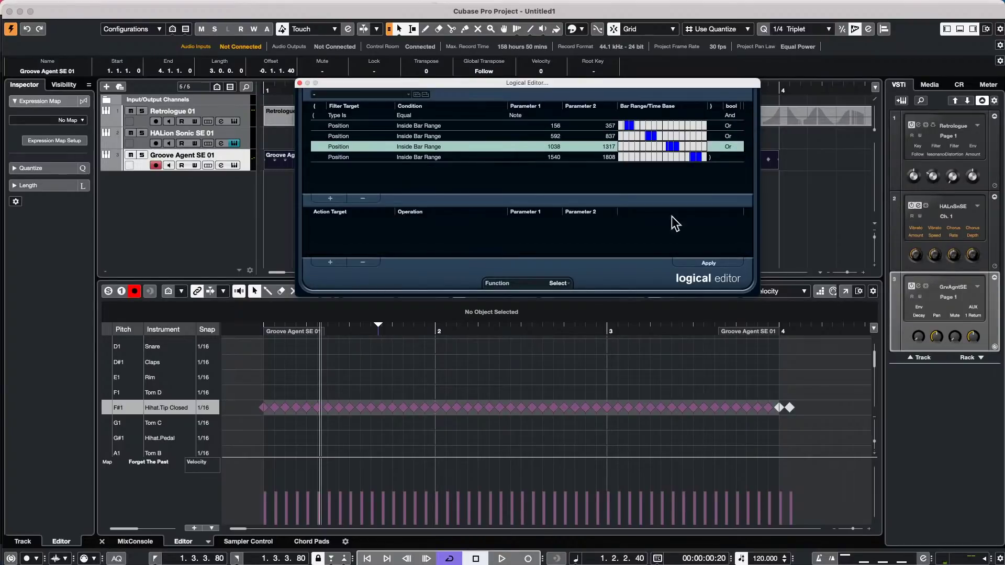
left_click(709, 262)
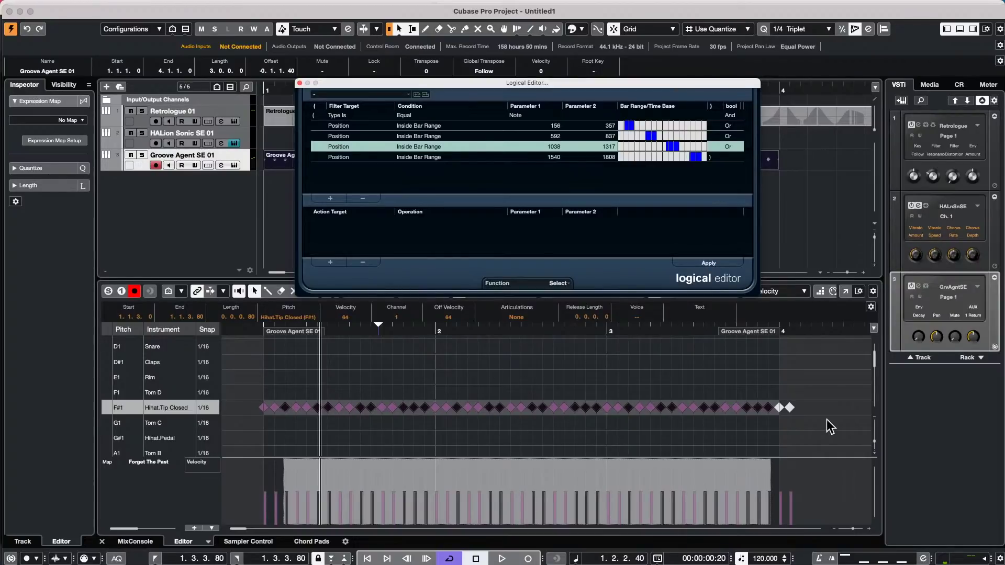
- Narrow the four bar ranges to about 190–313, 636–793, 1139–1261 and 1619–1741, and reapply the selection
left_click(611, 127)
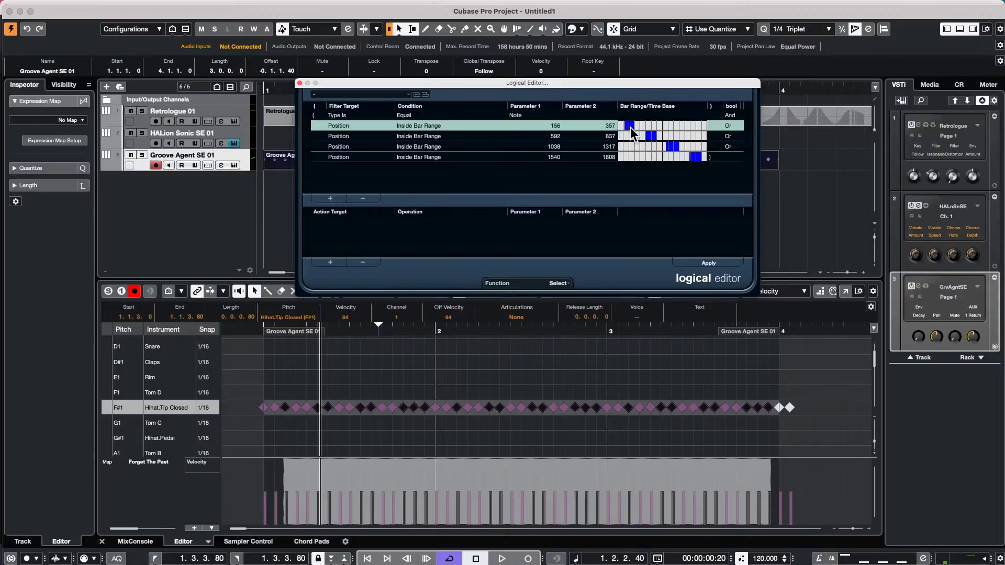
left_click_drag(631, 127, 652, 135)
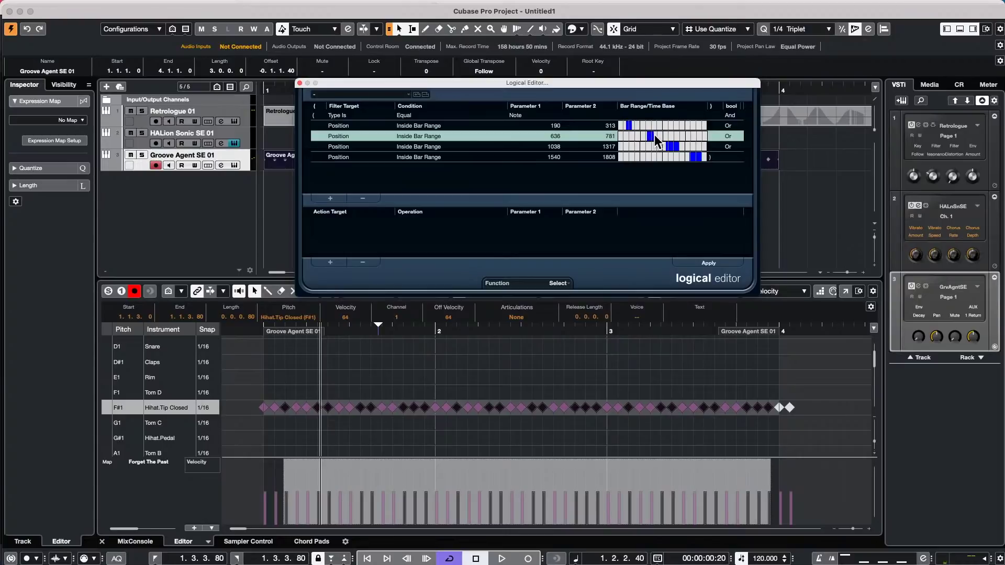
left_click_drag(672, 143, 681, 153)
left_click_drag(697, 157, 702, 157)
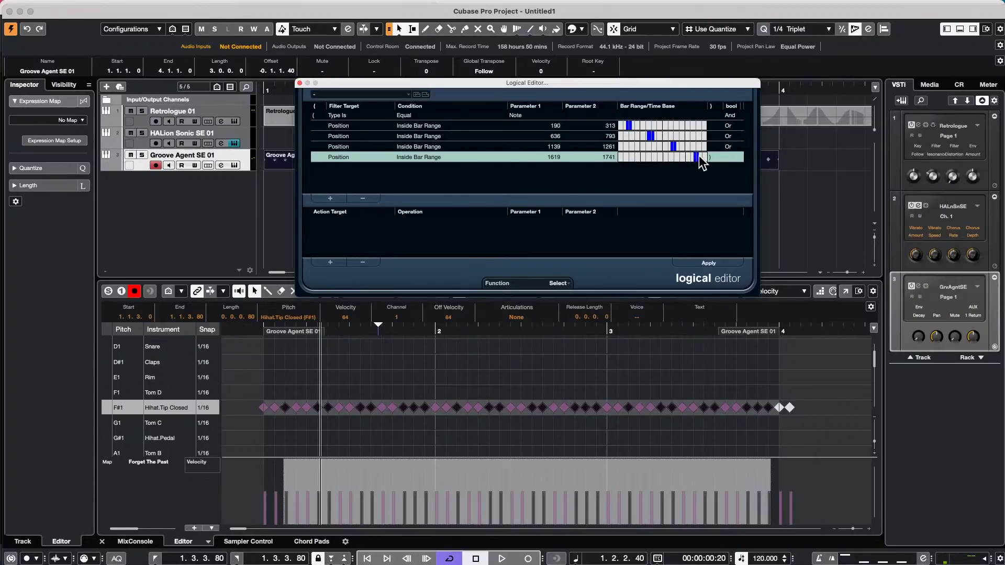
left_click(709, 262)
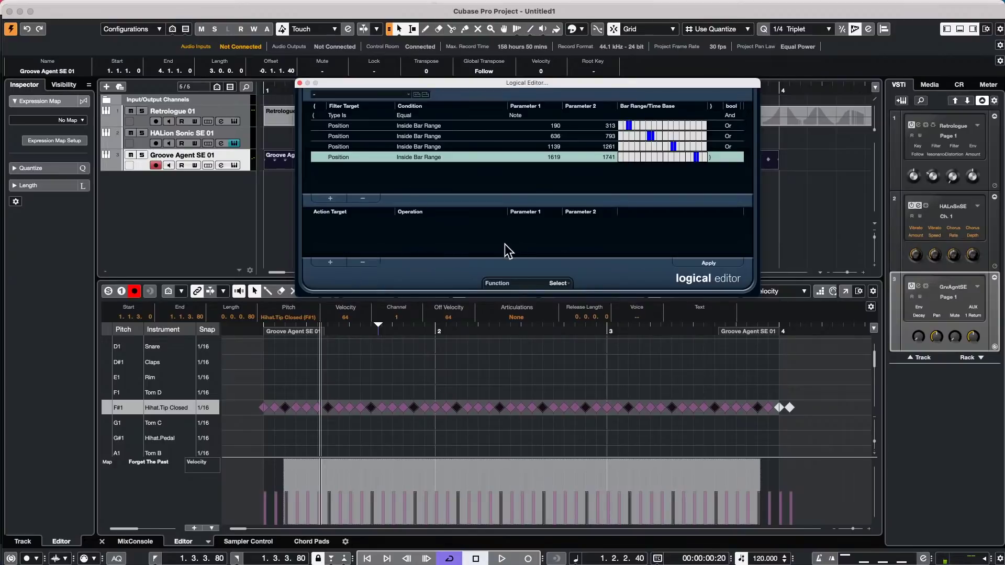
- Create an action that adds 20 to Value 2
left_click(334, 262)
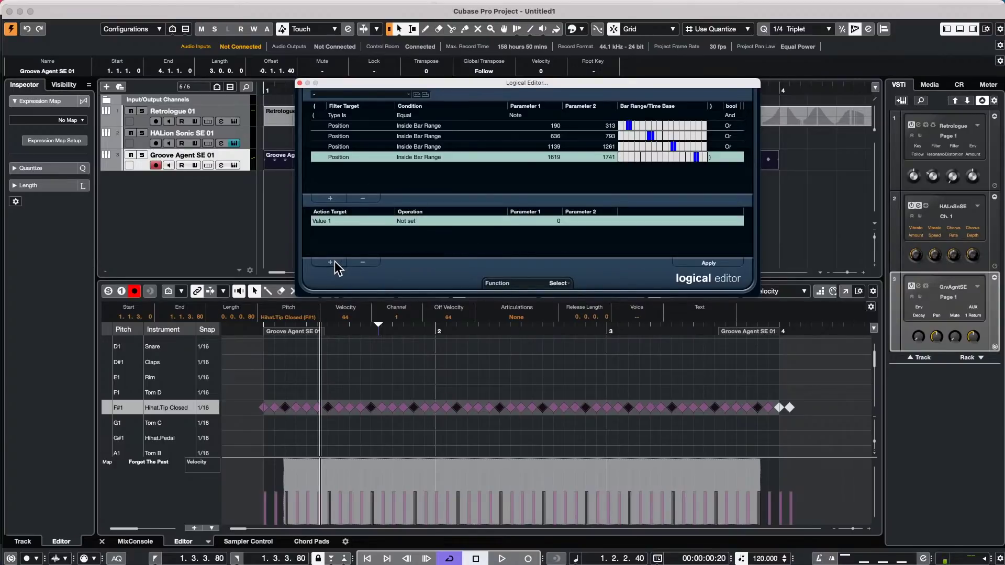
left_click(342, 220)
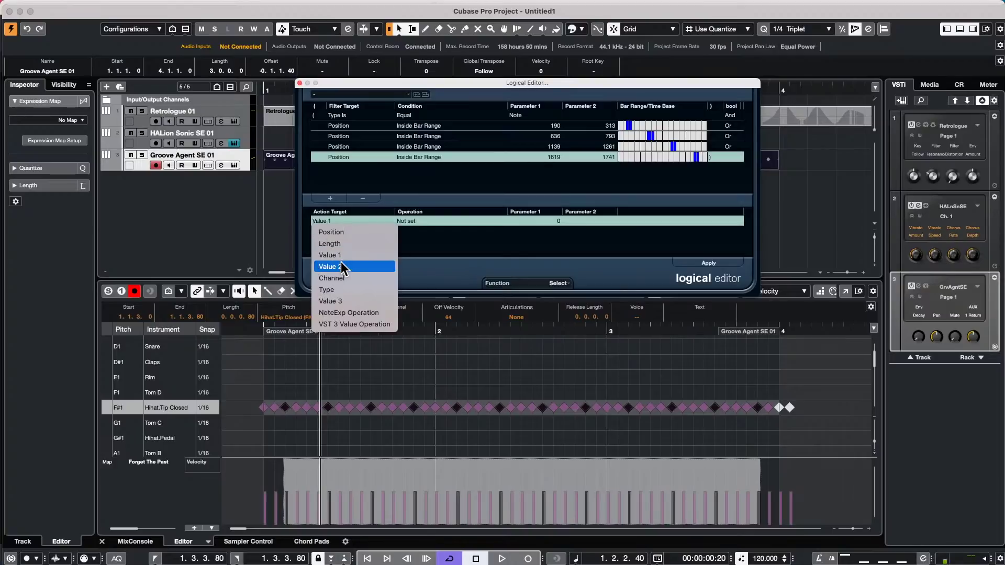
key("Return")
left_click(411, 224)
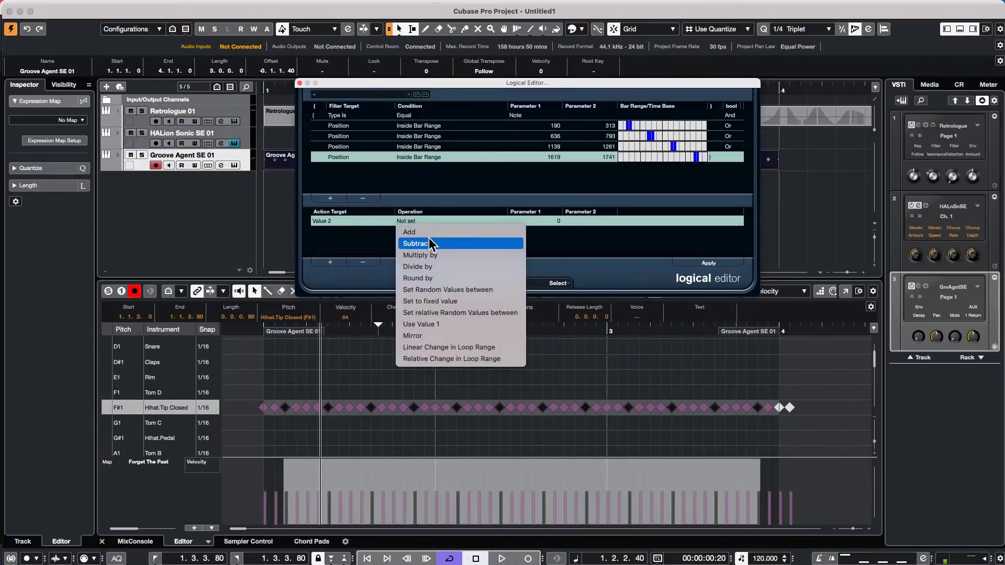
left_click(432, 236)
left_click(559, 220)
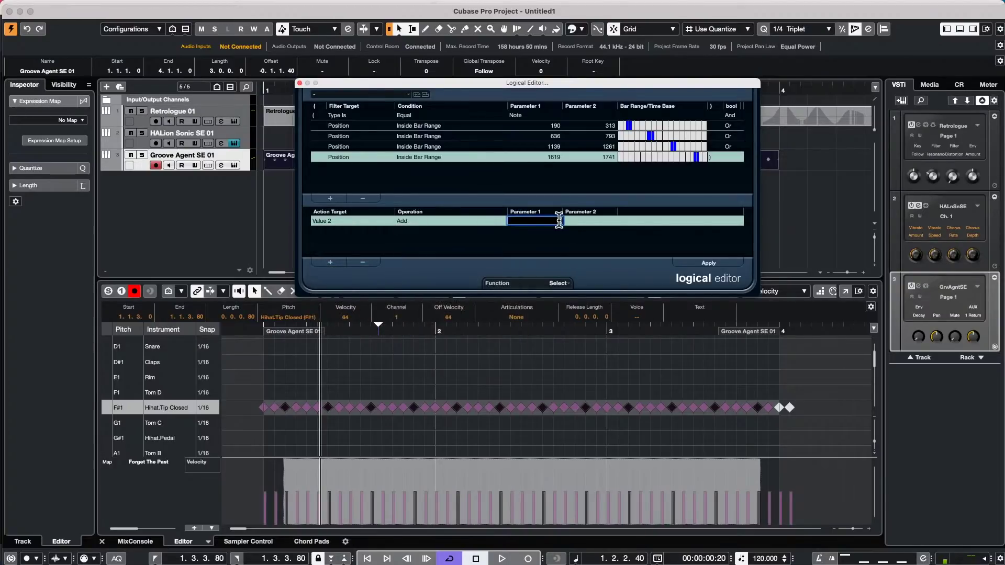
type("20")
key("Return")
- Deselect the hi-hat notes, apply the velocity action with the Transform function, and close the Logical Editor
left_click(642, 383)
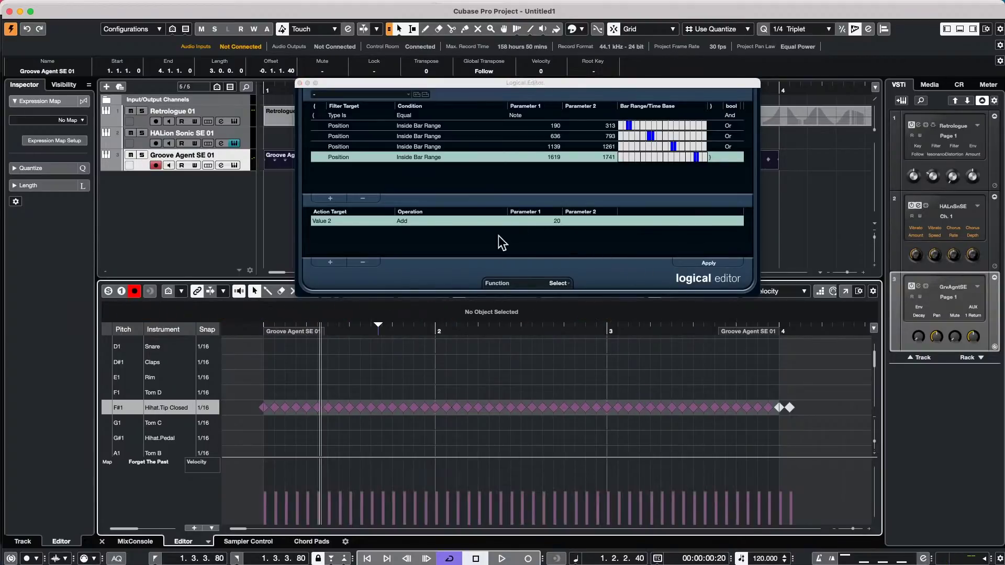
left_click(571, 283)
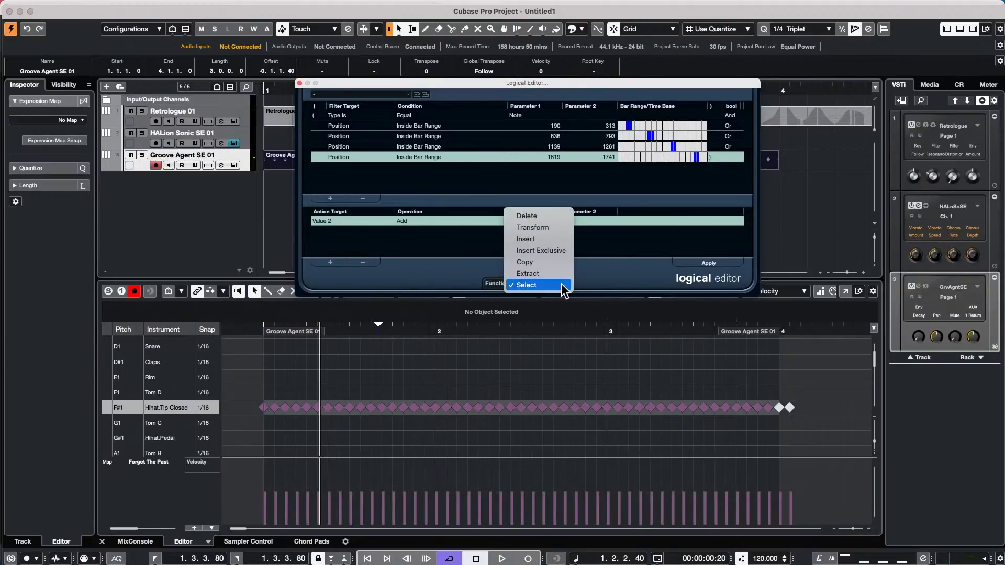
left_click(552, 228)
left_click(715, 262)
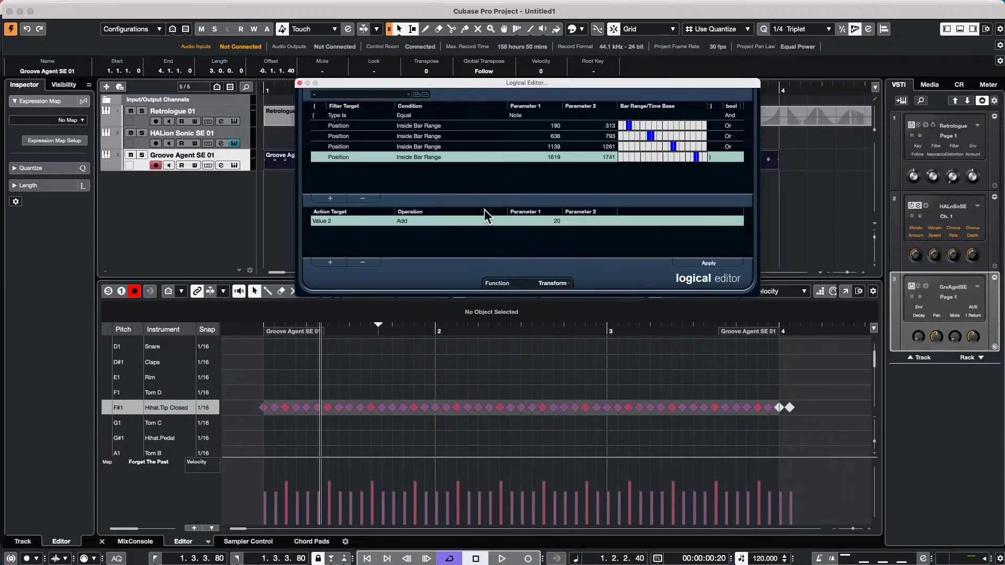
left_click(300, 83)
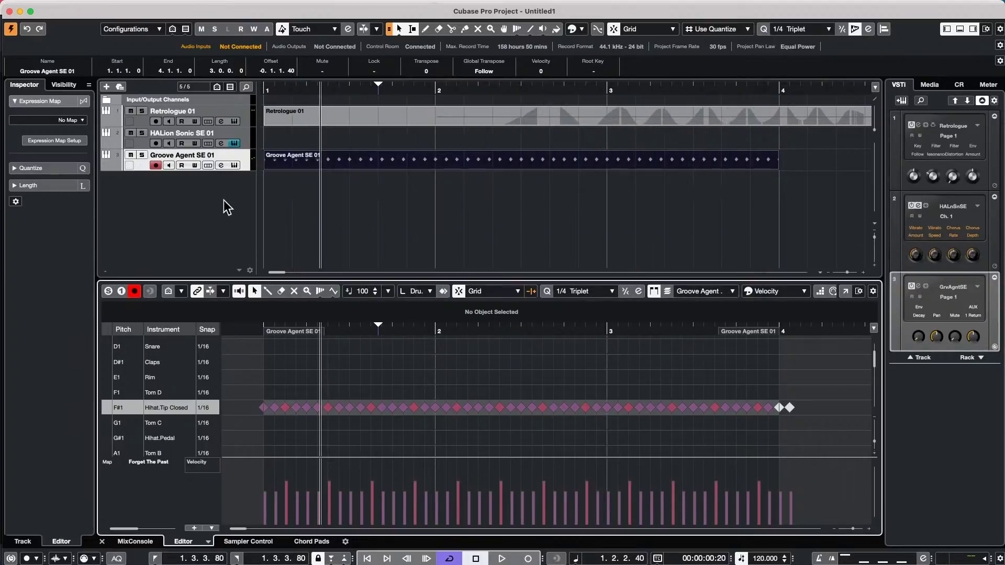
- View the Groove Agent SE 01 track's instrument interface and close it
left_click(248, 163)
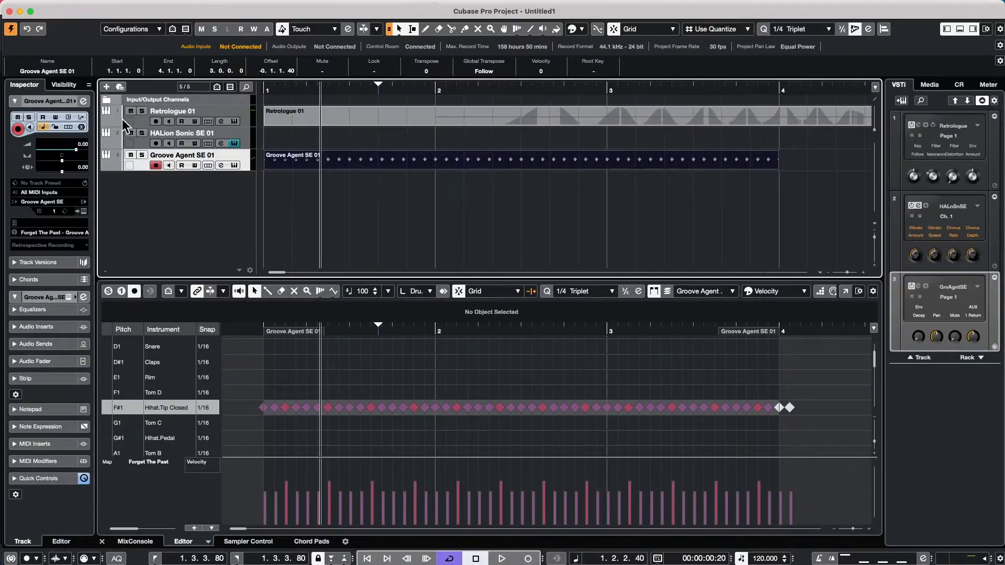
left_click(83, 211)
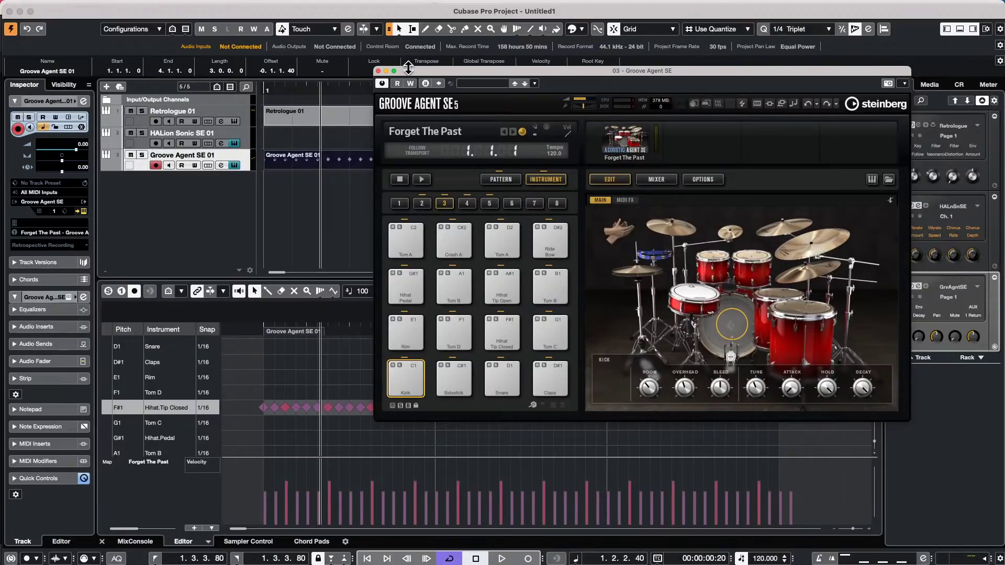
left_click(378, 71)
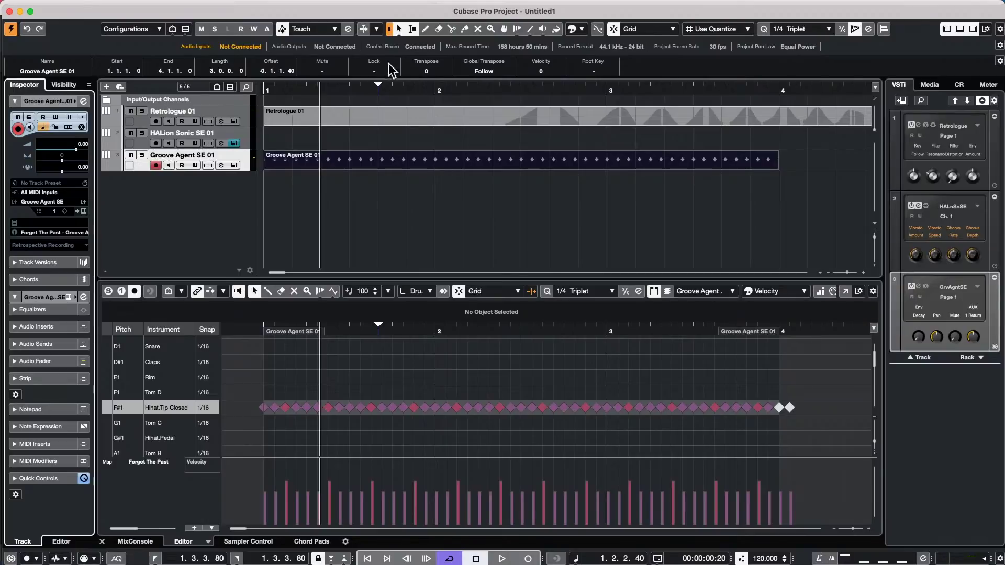
- Select the Retrologue 01 track and show its instrument interface
left_click(241, 98)
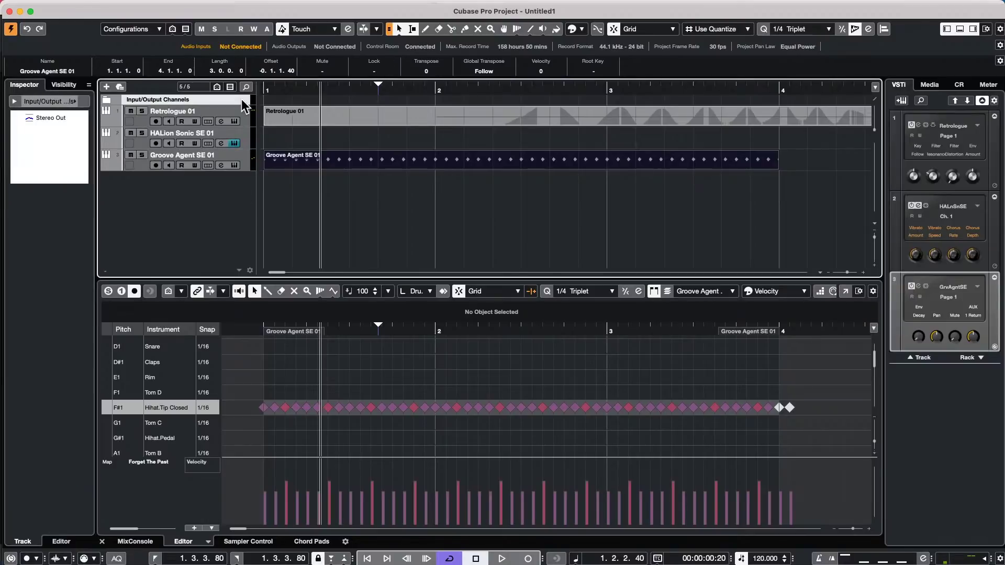
left_click(241, 113)
left_click(242, 113)
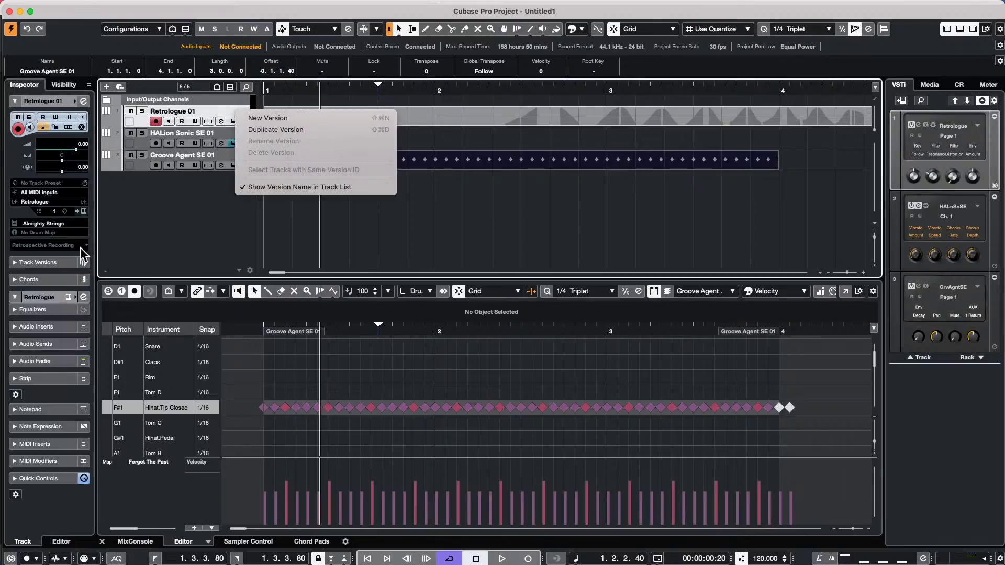
left_click(83, 210)
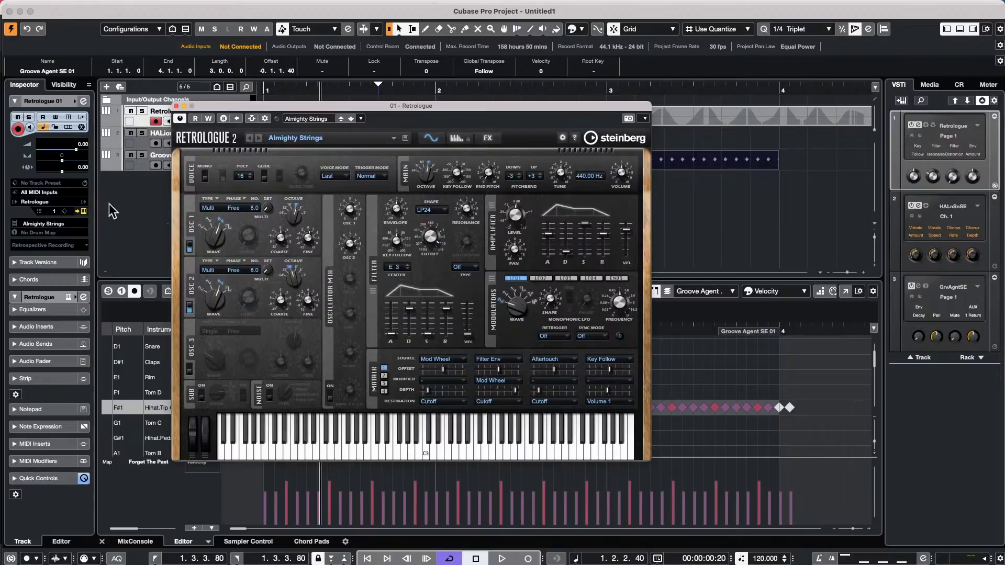
- Add one instrument track using Padshop, routed to Stereo Out
right_click(125, 205)
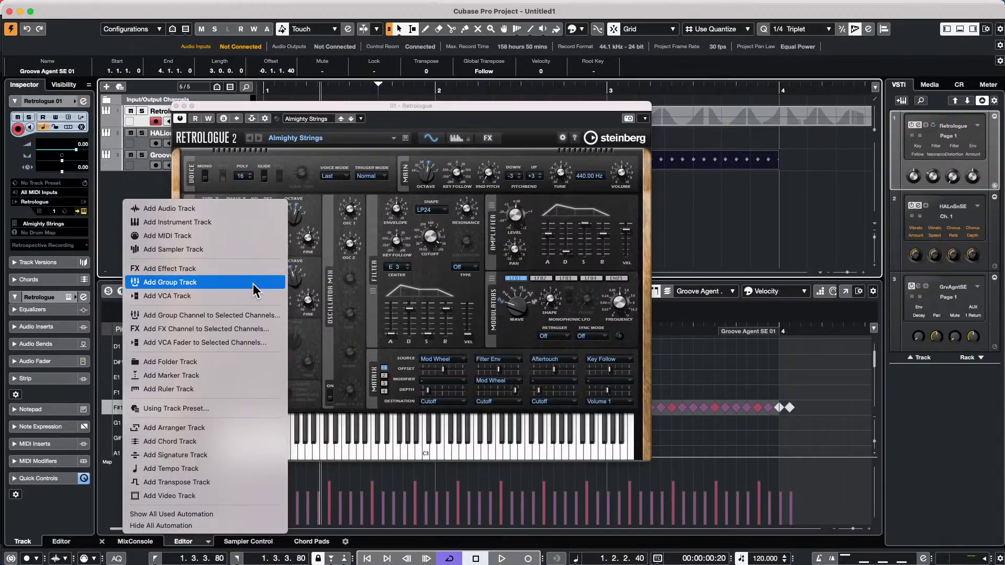
left_click(247, 226)
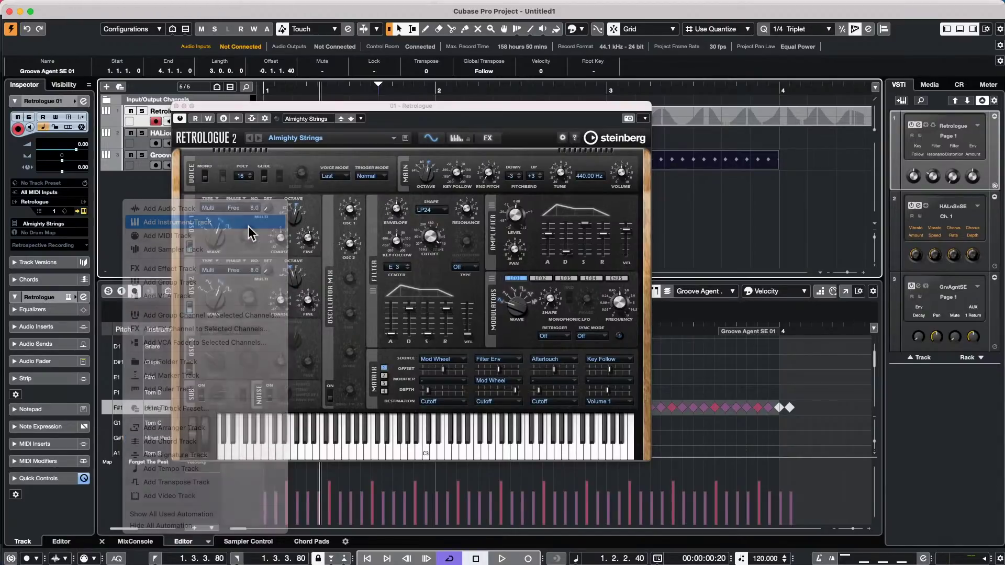
left_click(483, 189)
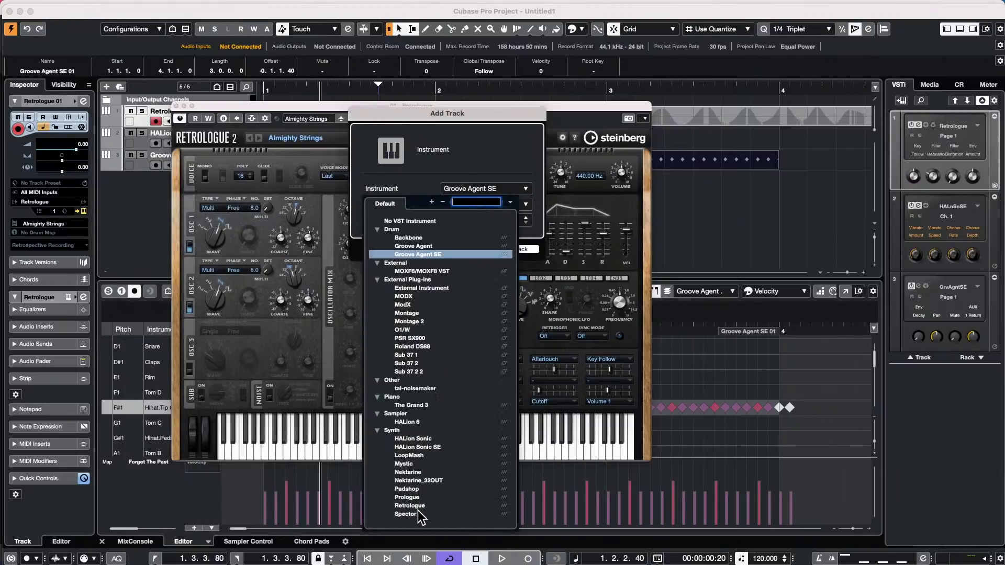
left_click(415, 489)
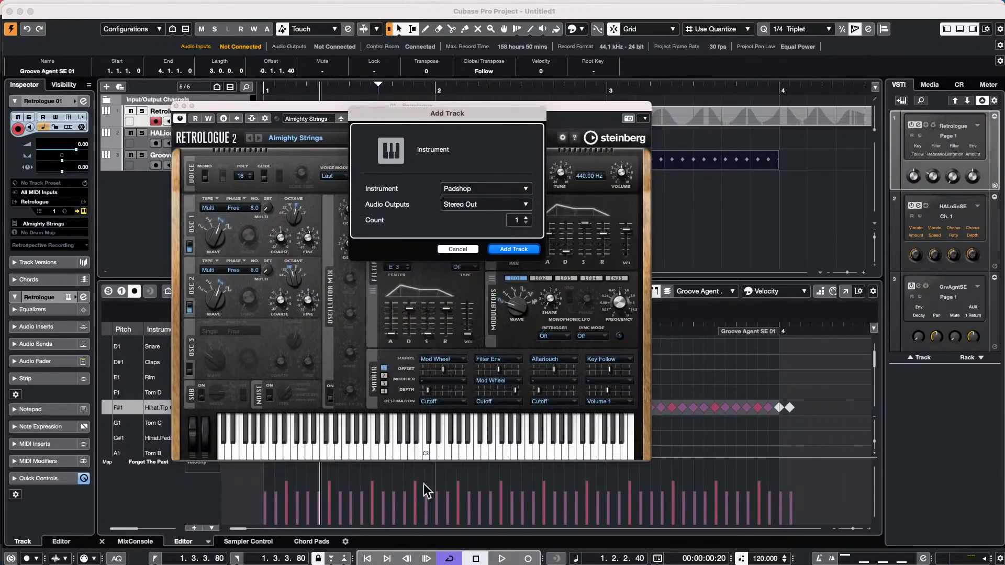
left_click(504, 250)
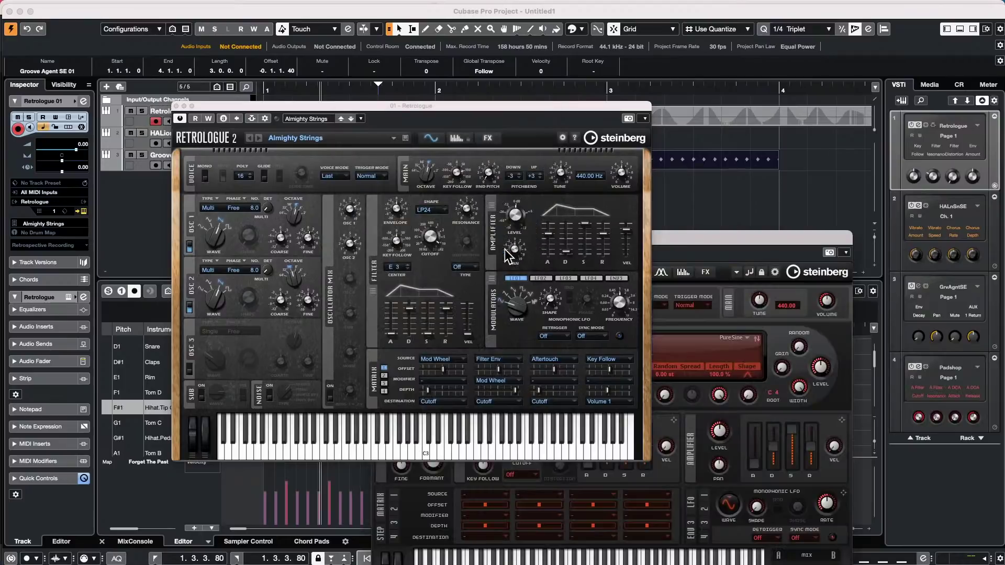
- Place the Padshop and Retrologue windows side by side to compare them, and close both
left_click_drag(683, 243, 812, 45)
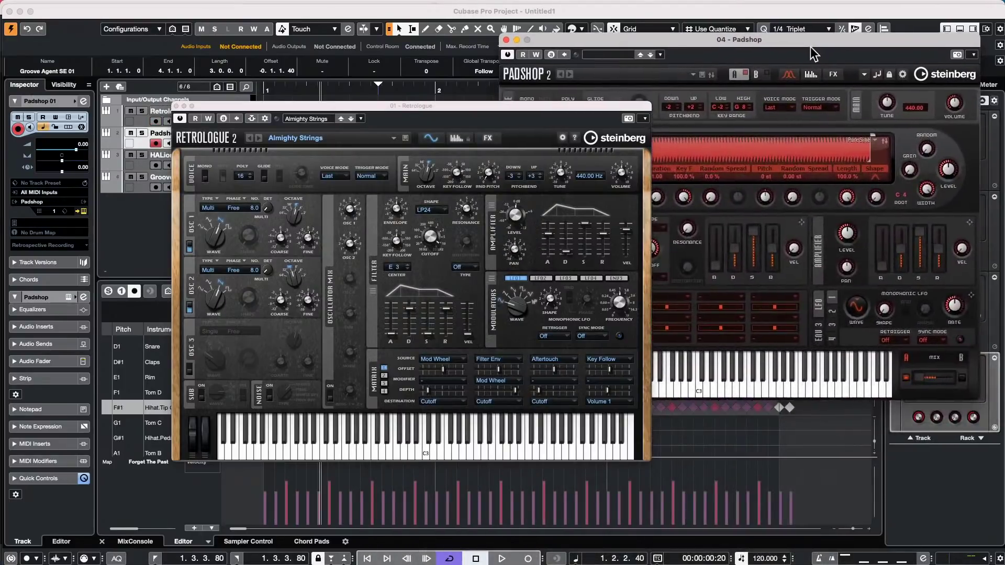
left_click_drag(429, 107, 296, 152)
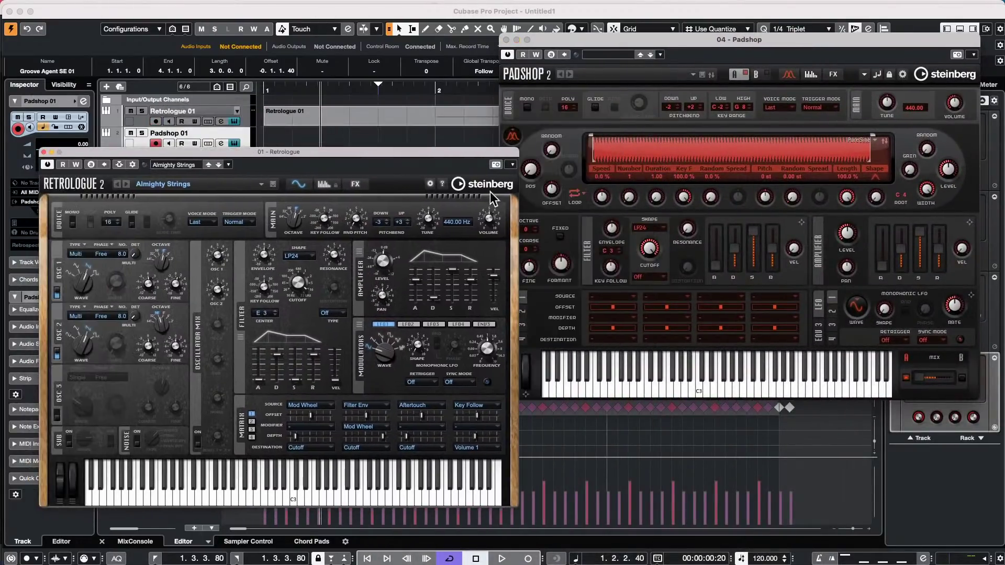
left_click(43, 151)
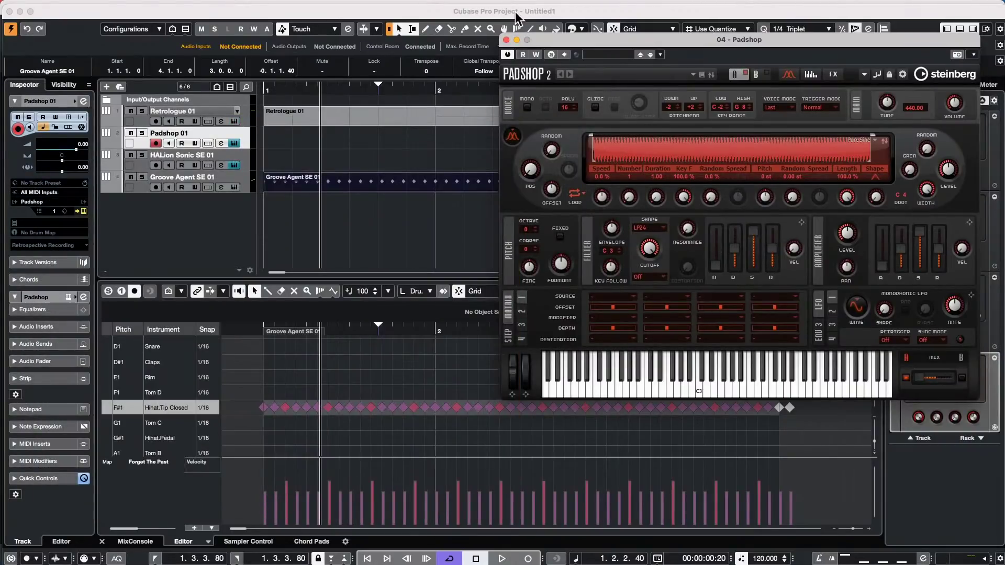
left_click(506, 41)
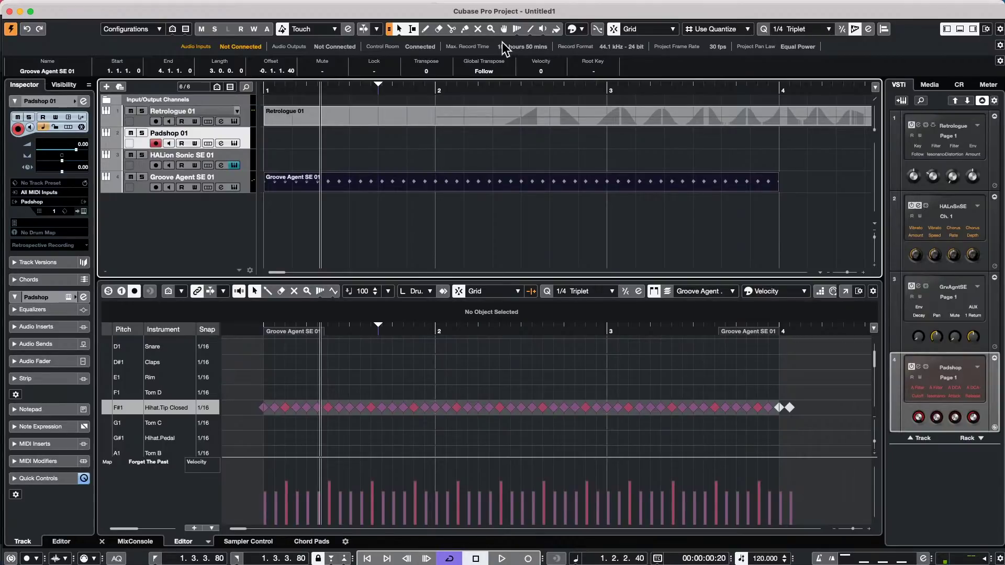
- Increase the Groove Agent SE 01 track's height, and open the recent project Amos Moses - GO.cpr
left_click_drag(230, 192, 225, 234)
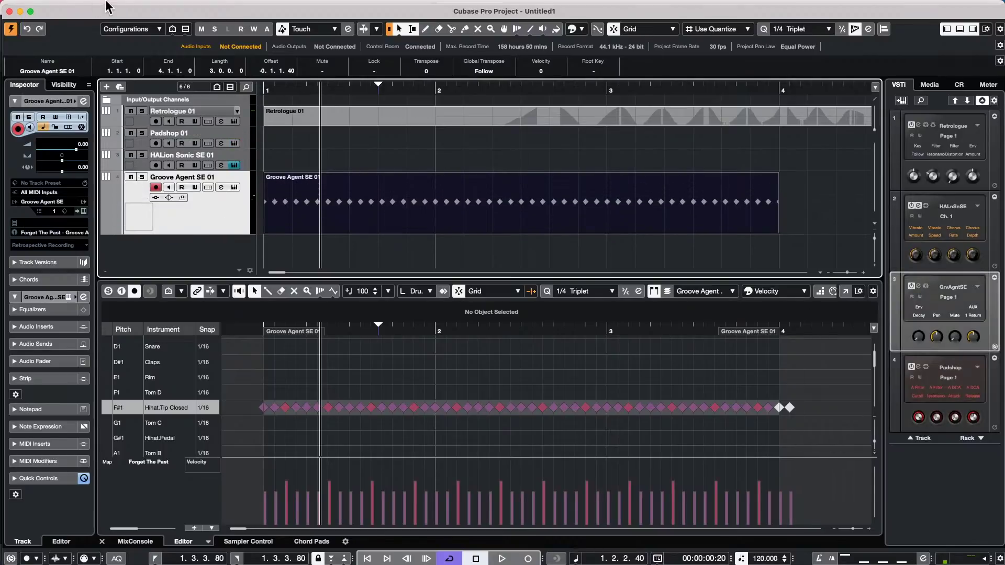
left_click(64, 5)
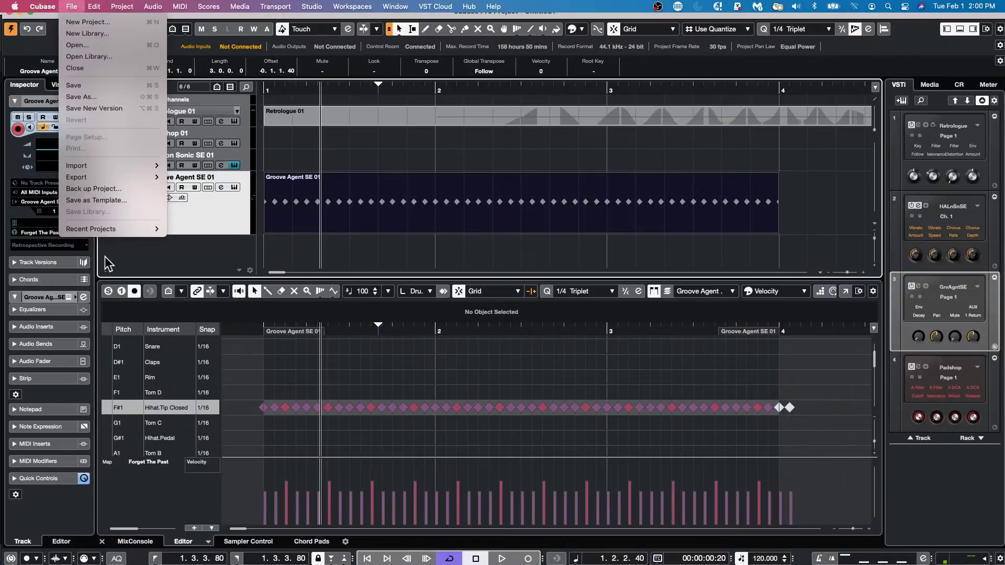
mouse_move(109, 230)
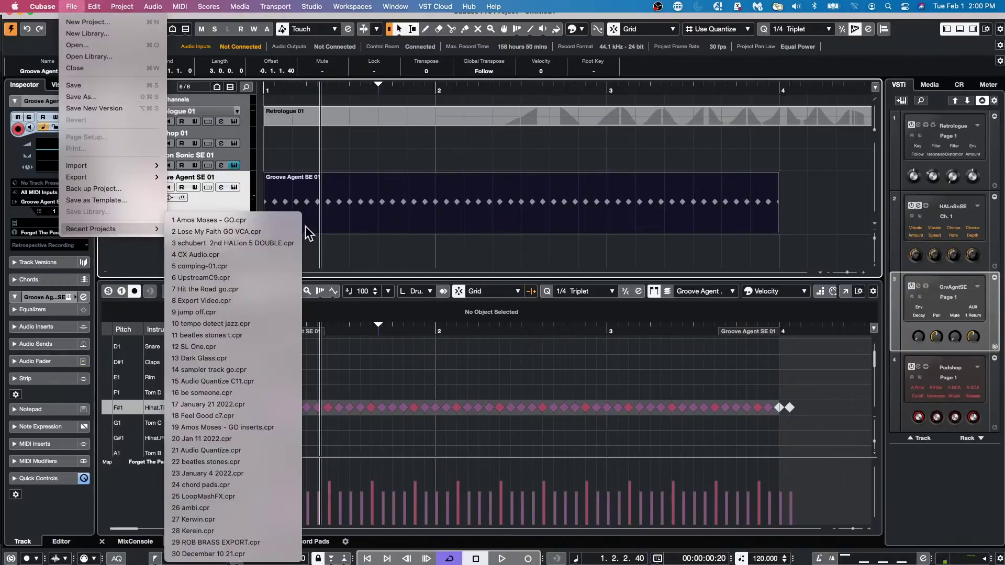
left_click(259, 221)
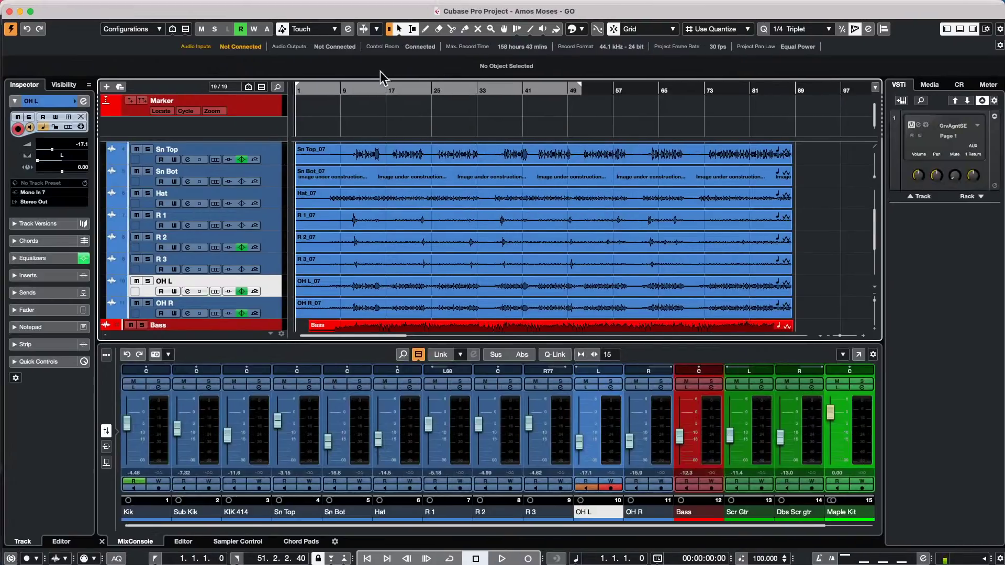
- Fit the whole song's length in the project view and show the Bass and guitar tracks
left_click_drag(382, 89, 390, 78)
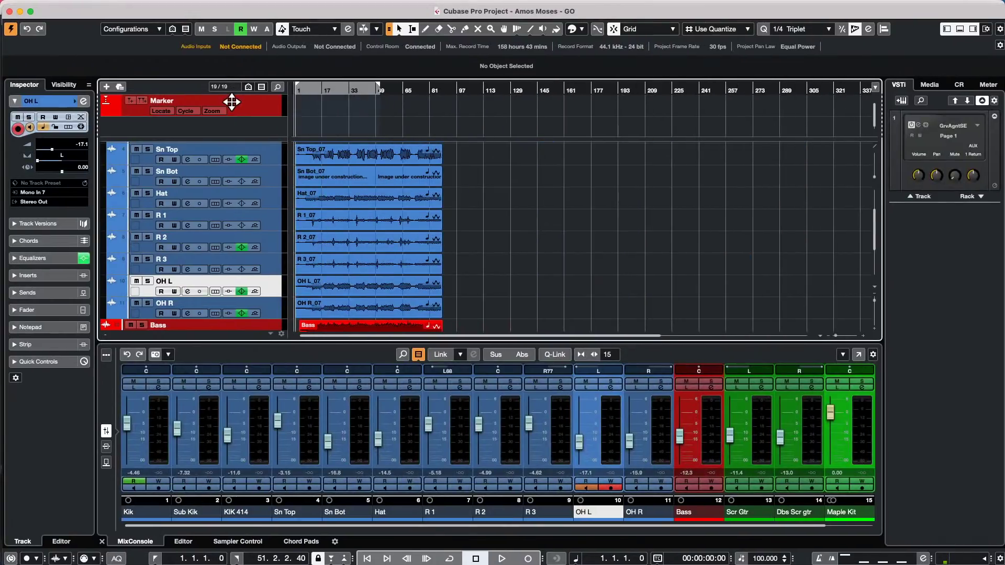
scroll(557, 222, "down", 4)
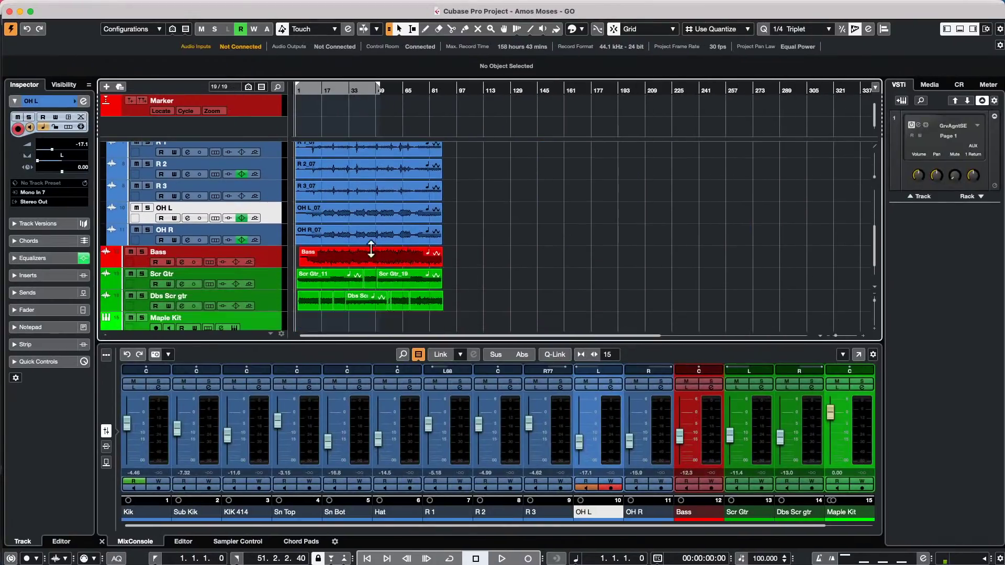
key("h")
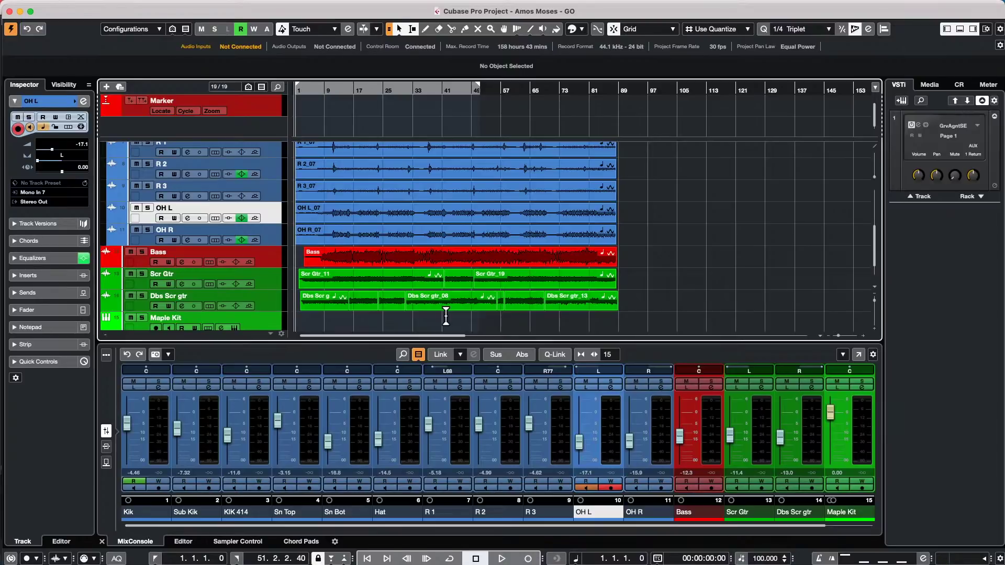
right_click(422, 242)
left_click(422, 242)
- Switch to Steinberg Download Assistant and cancel its eLicenser Control update
mouse_move(461, 6)
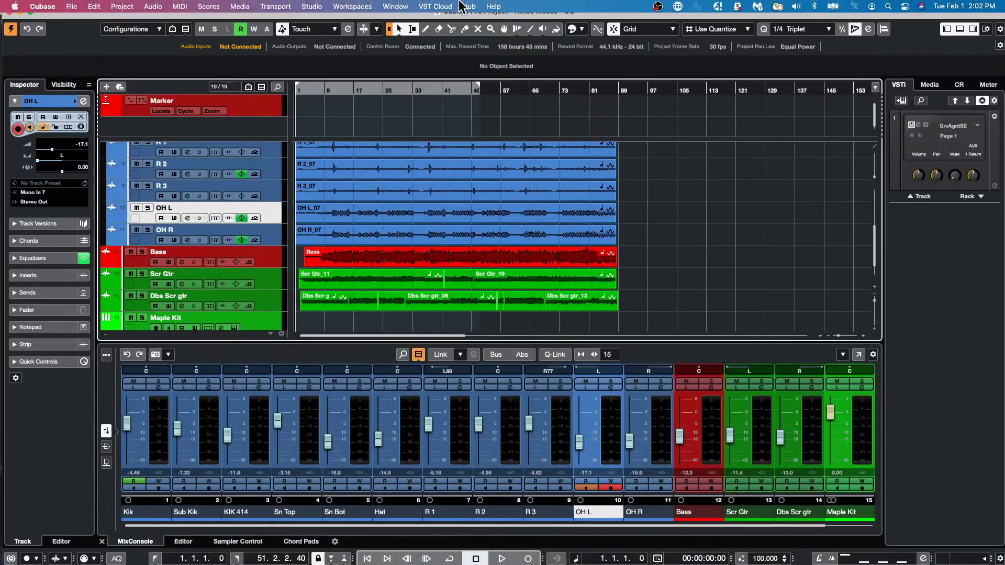
mouse_move(346, 559)
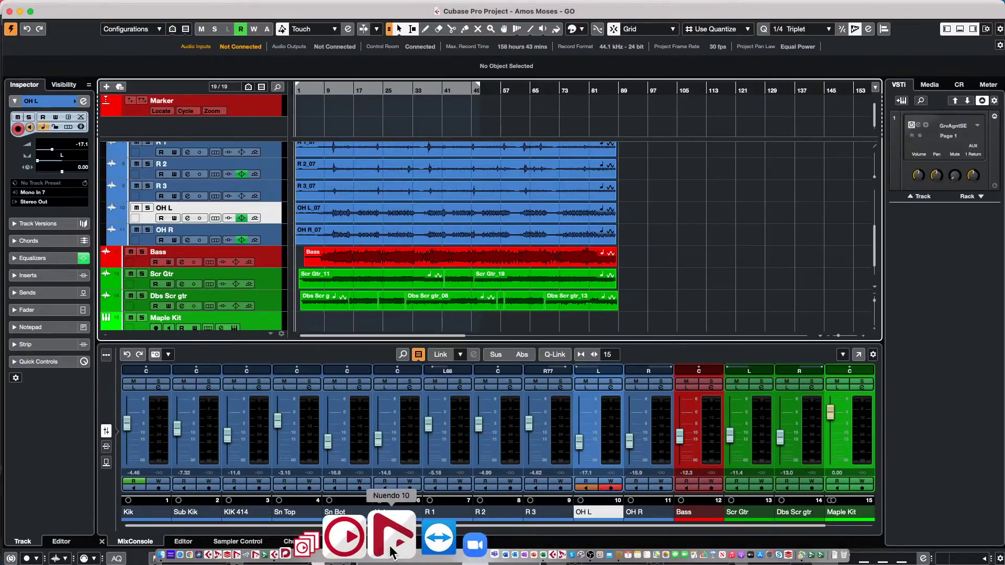
left_click(381, 549)
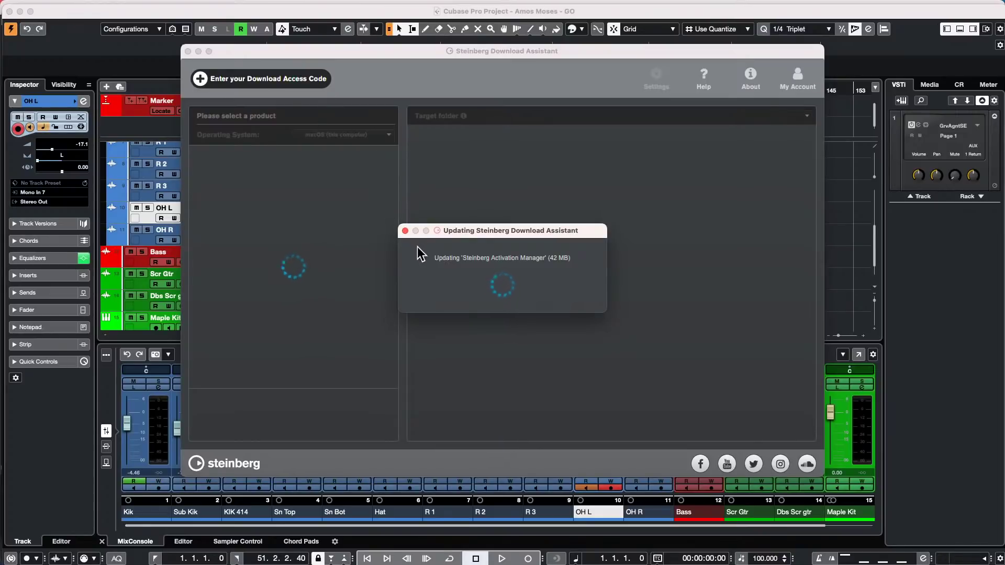
left_click(547, 207)
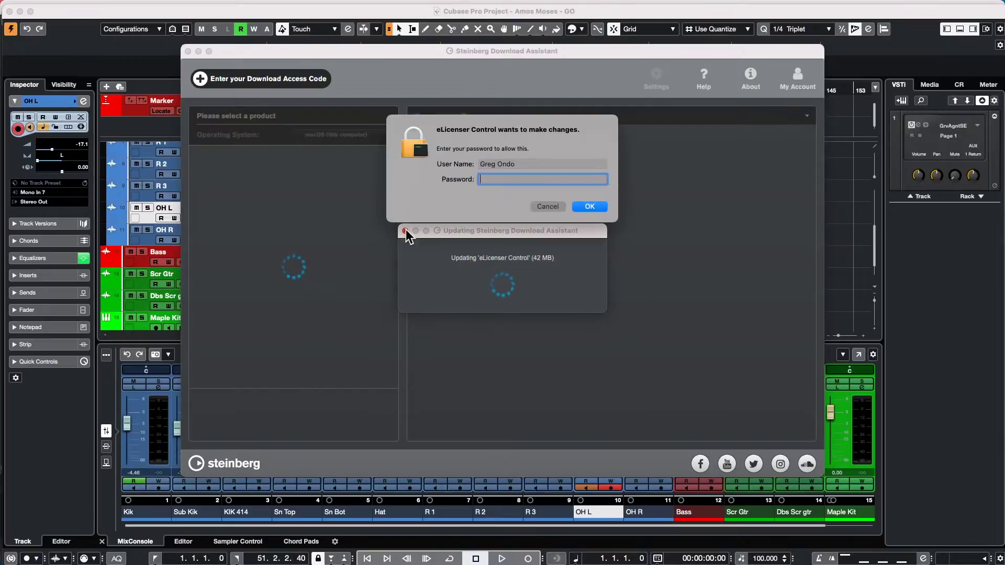
left_click(555, 206)
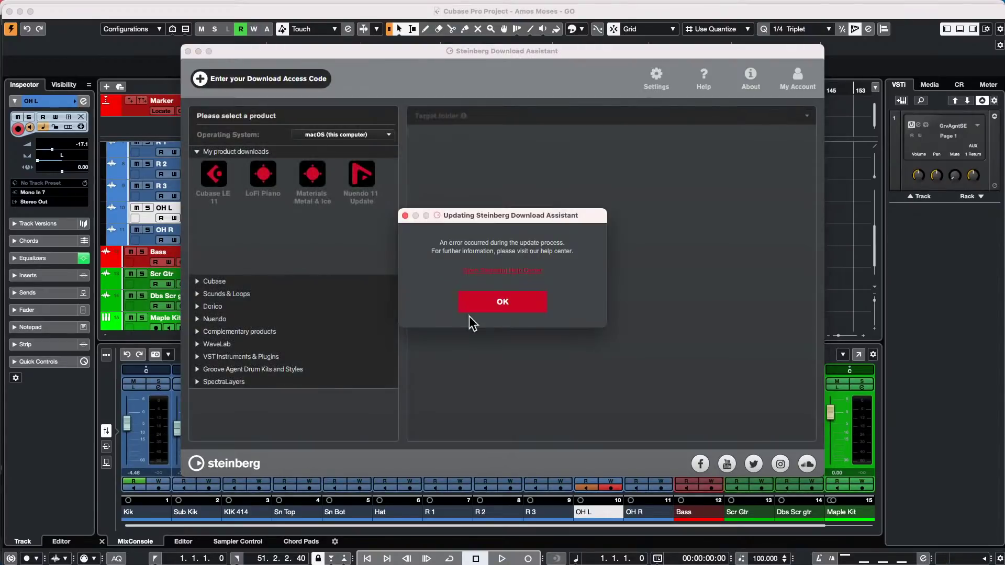
left_click(483, 305)
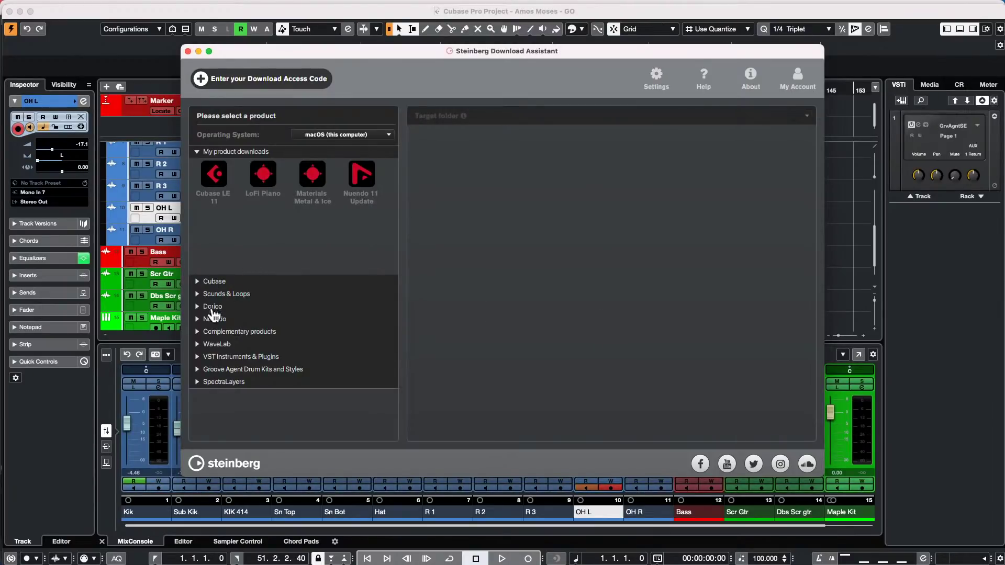
- View the Groove Agent 5 downloads among the VST Instruments & Plugins, and close the Download Assistant
left_click(264, 357)
left_click(273, 152)
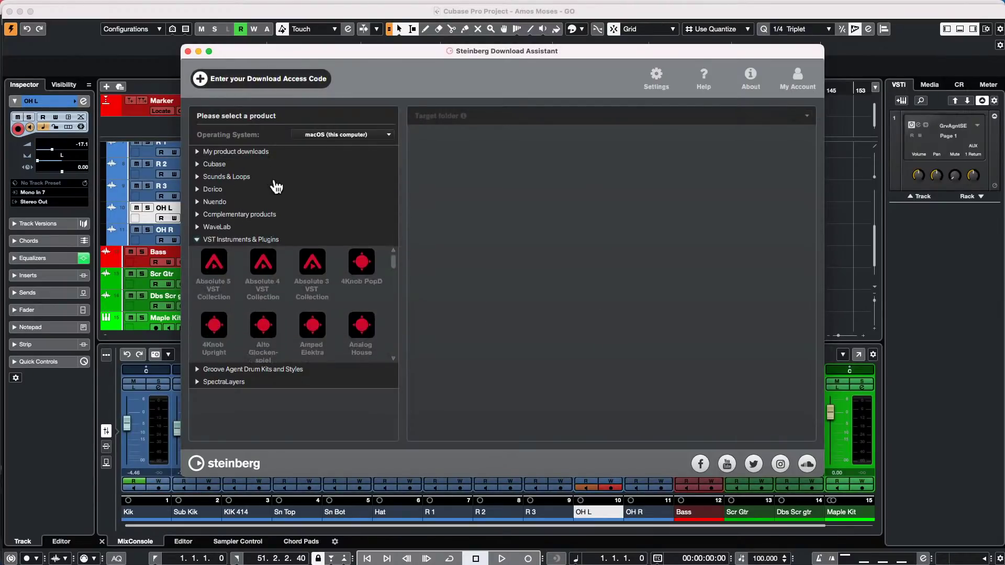
scroll(288, 251, "down", 6)
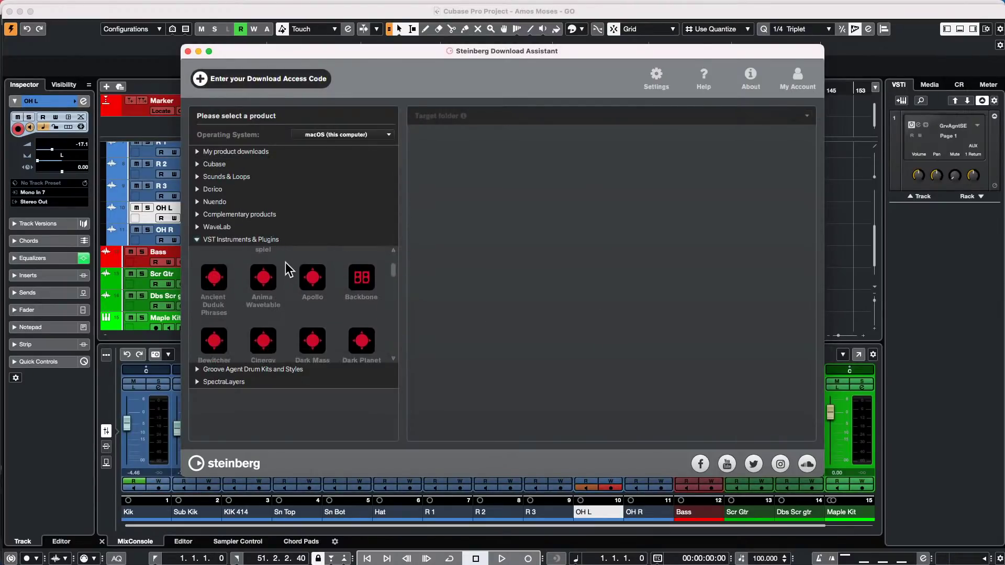
scroll(287, 263, "down", 5)
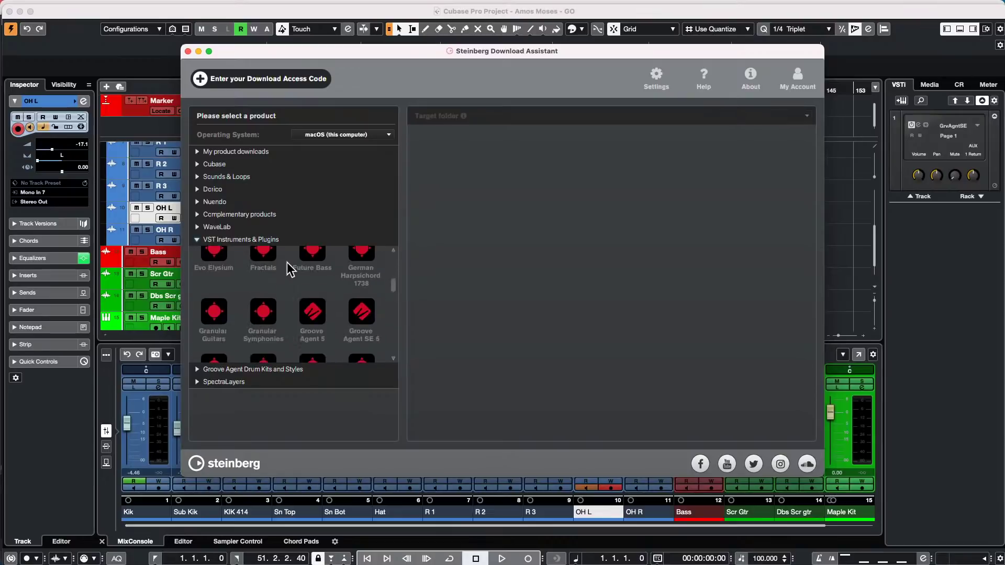
left_click(331, 325)
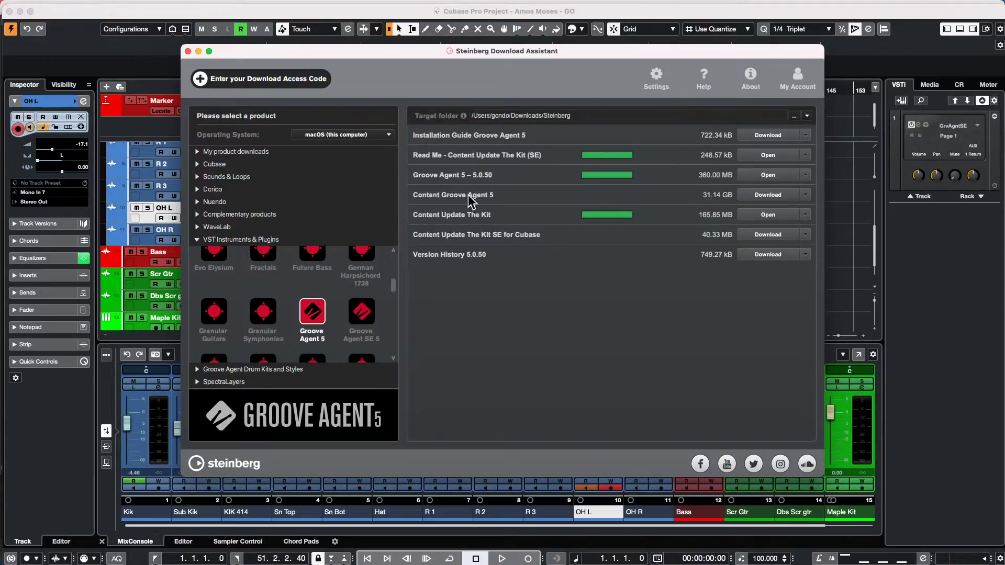
left_click(188, 51)
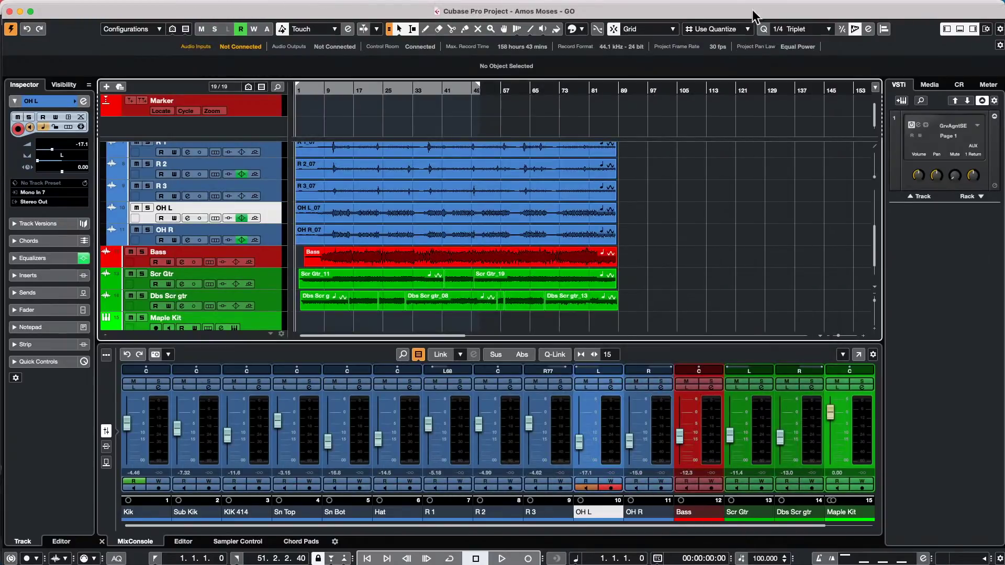
left_click(316, 7)
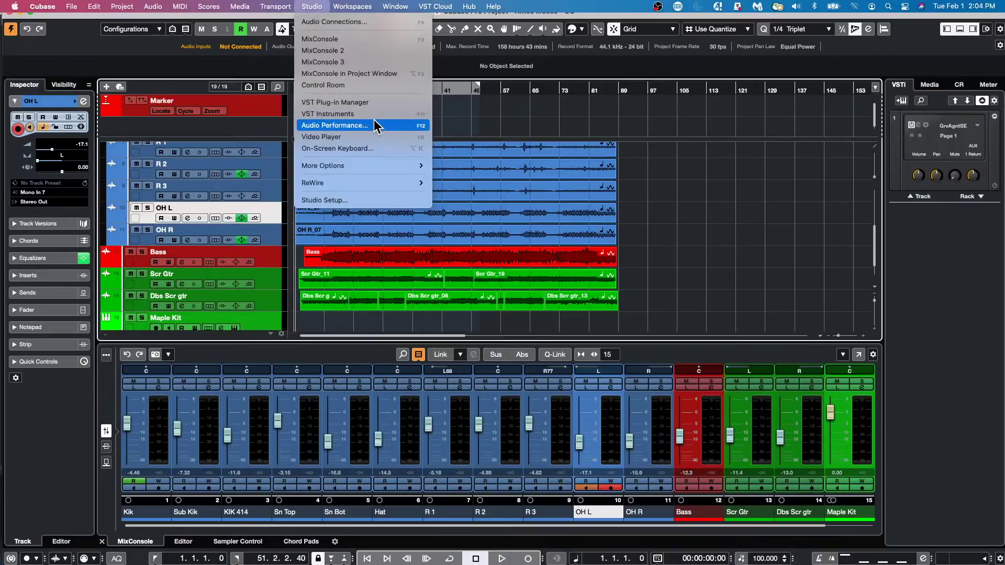
left_click(795, 146)
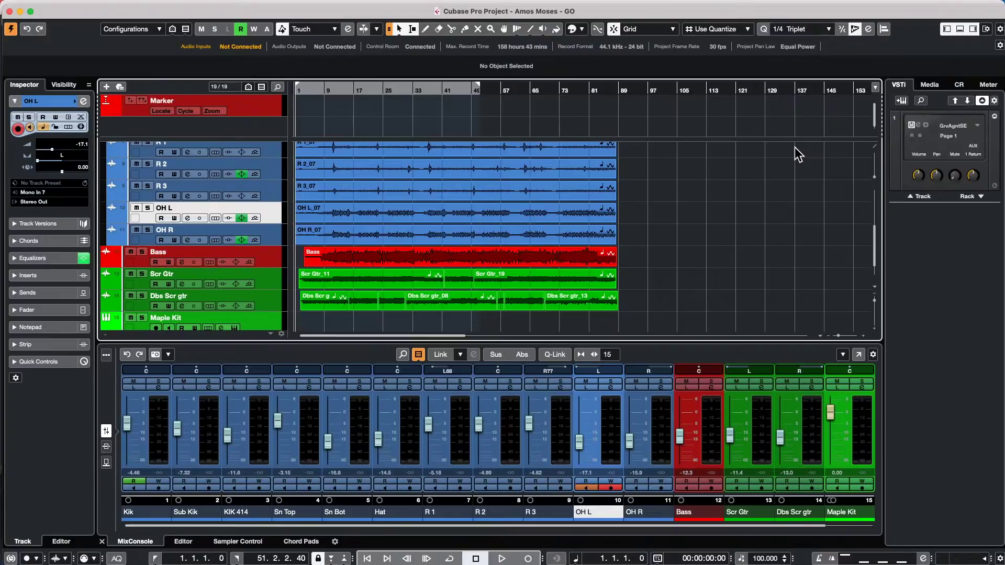
- Zoom in on the timeline and look through the arrangement along its full length and across the tracks down to Maple Kit
left_click_drag(317, 88, 360, 317)
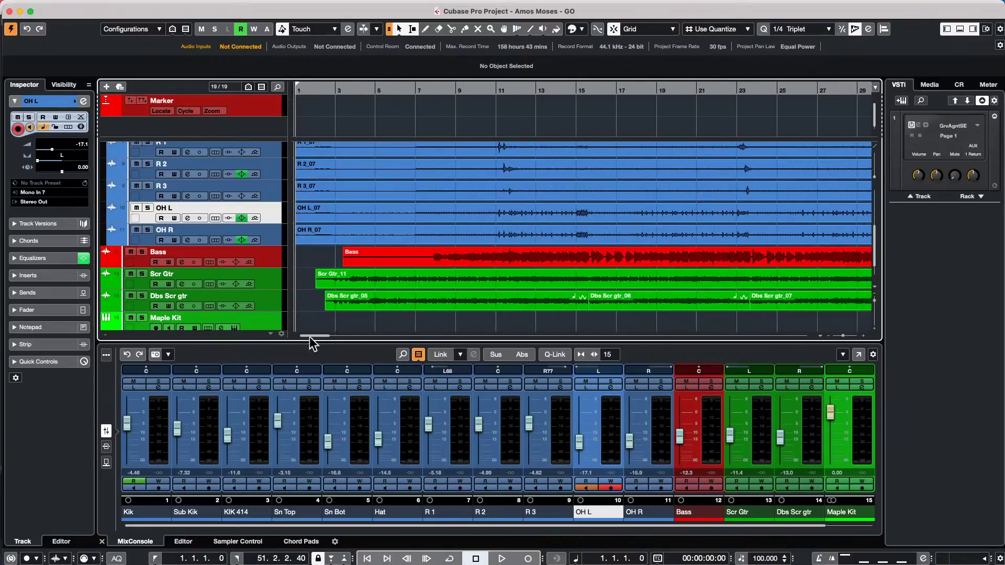
left_click_drag(310, 337, 156, 338)
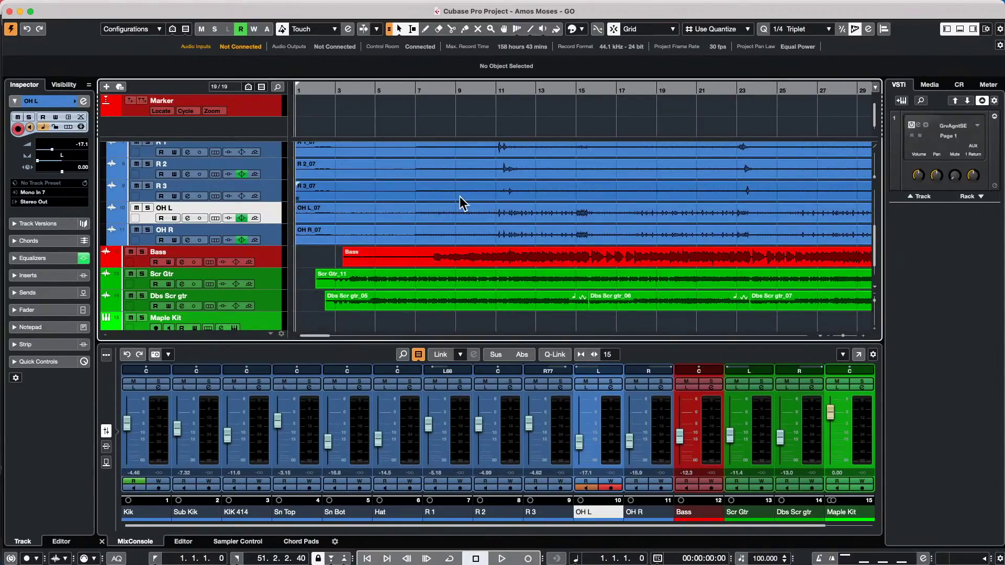
scroll(440, 204, "up", 3)
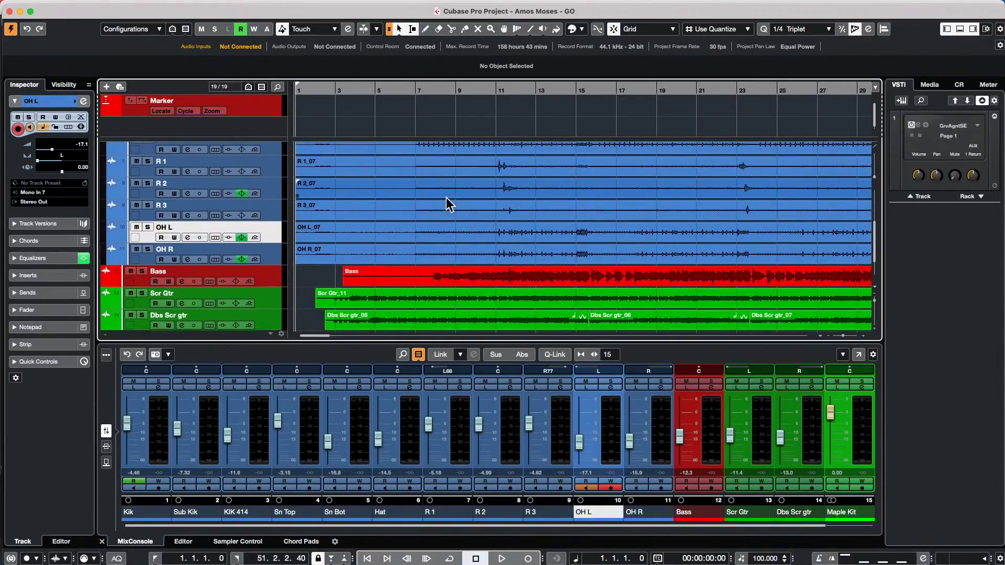
scroll(563, 238, "up", 2)
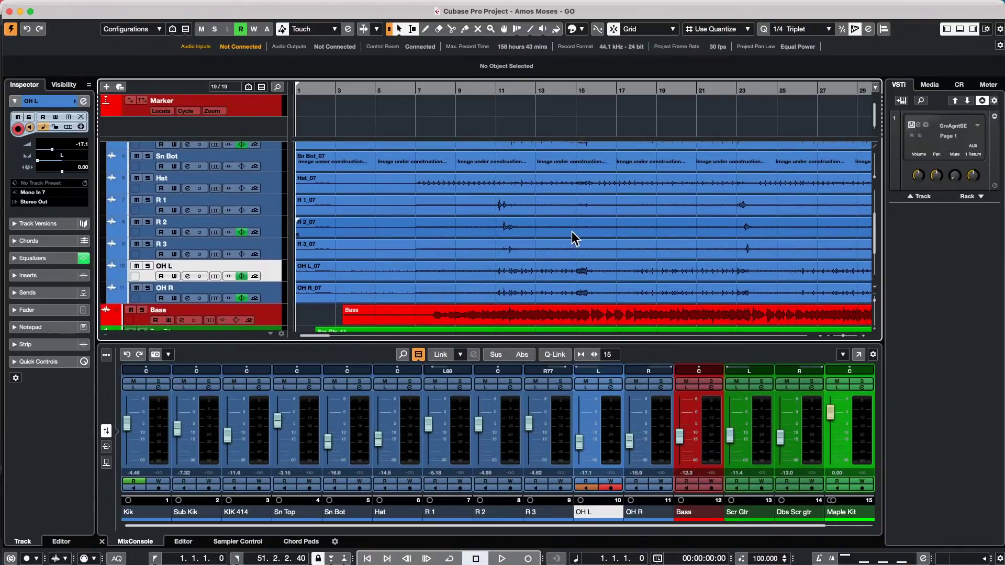
scroll(610, 255, "down", 3)
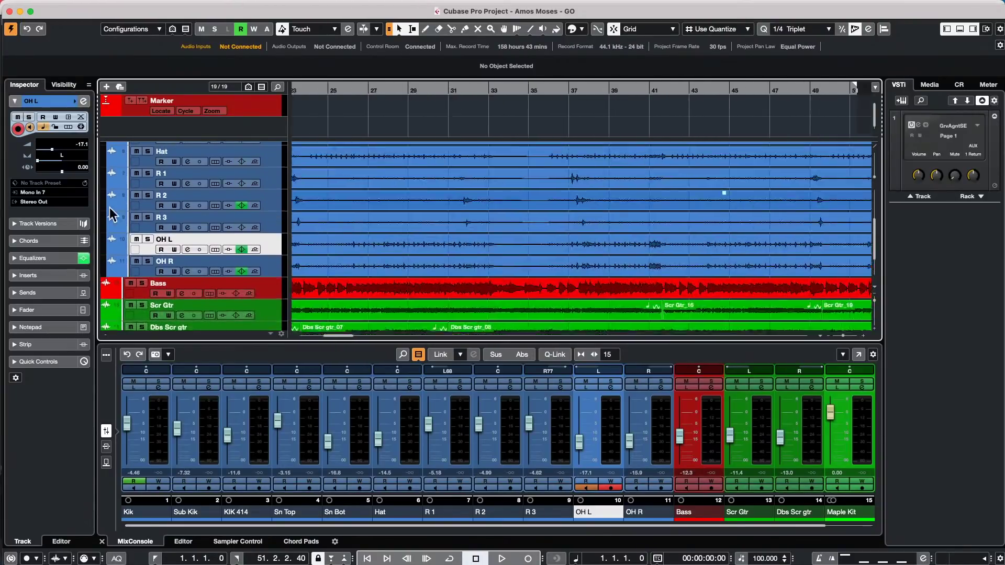
scroll(733, 190, "down", 1)
scroll(629, 209, "up", 4)
scroll(518, 229, "down", 3)
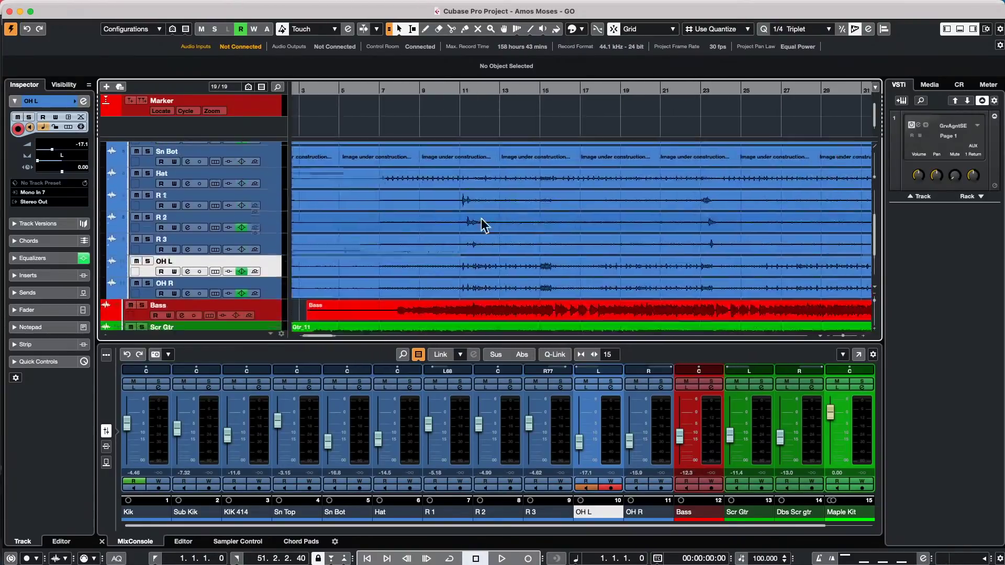
scroll(352, 188, "down", 2)
scroll(557, 207, "up", 2)
scroll(549, 199, "down", 2)
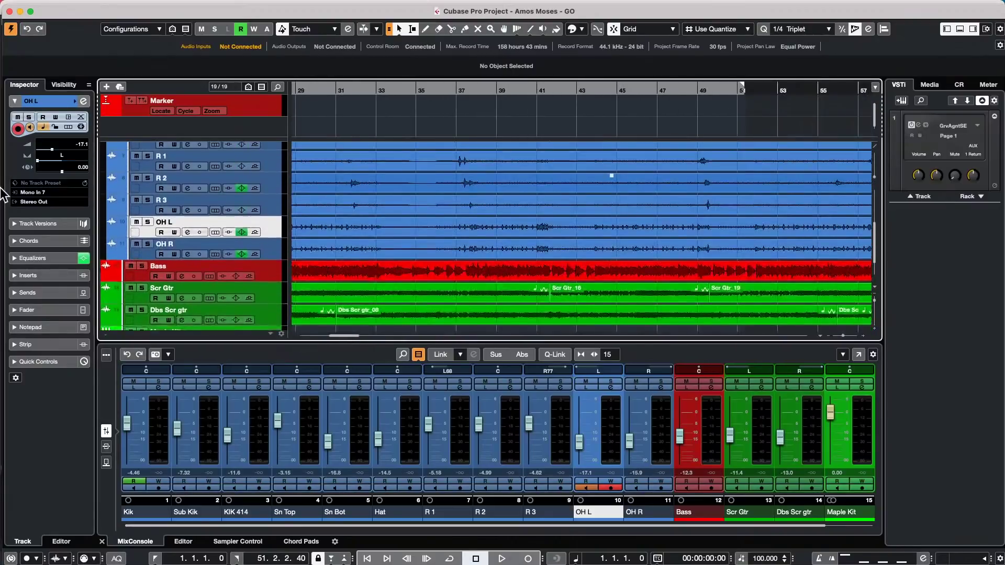
scroll(539, 194, "left", 1)
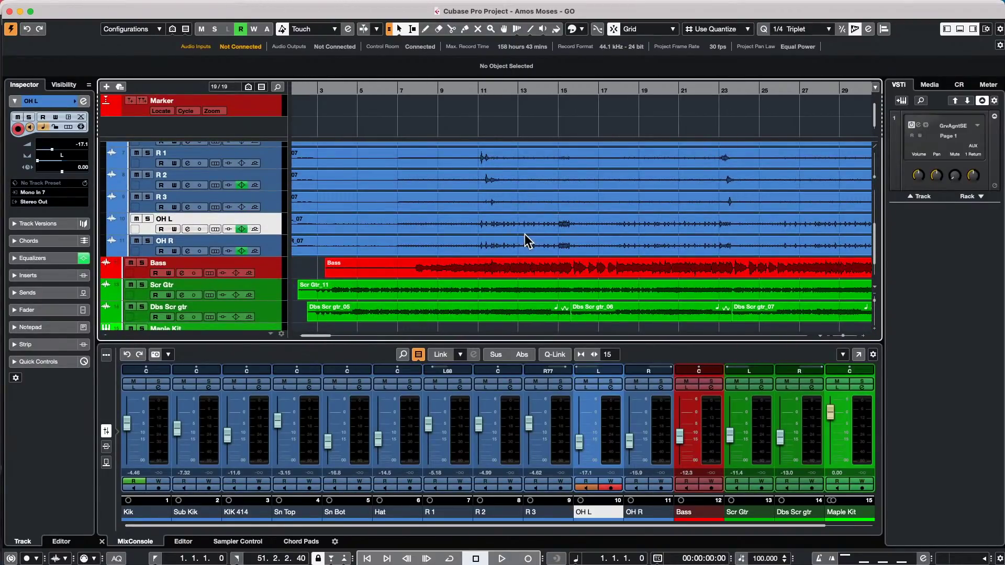
scroll(495, 241, "left", 2)
scroll(493, 241, "right", 6)
scroll(495, 238, "right", 10)
scroll(497, 235, "right", 15)
scroll(500, 236, "right", 20)
scroll(500, 236, "left", 20)
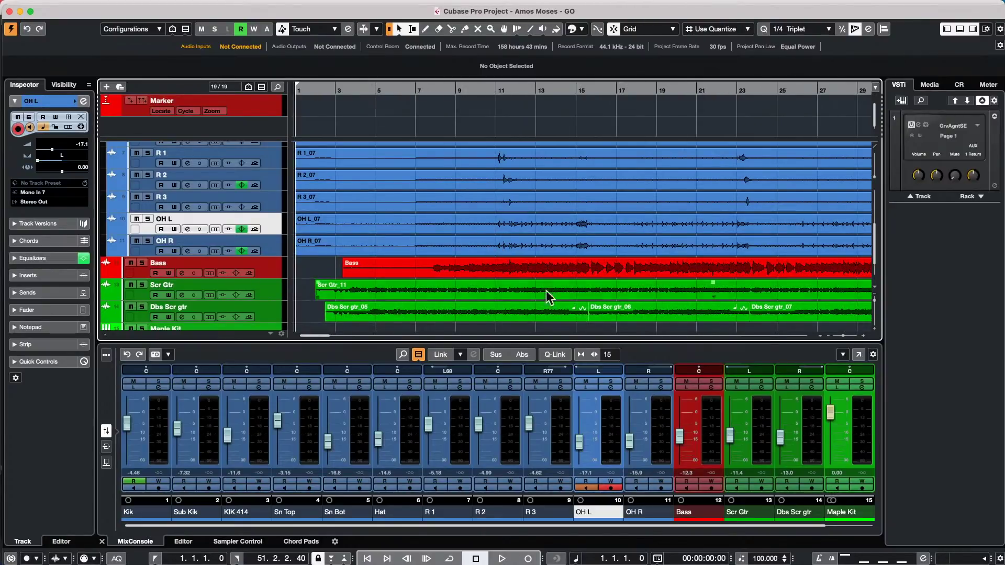
scroll(544, 275, "right", 20)
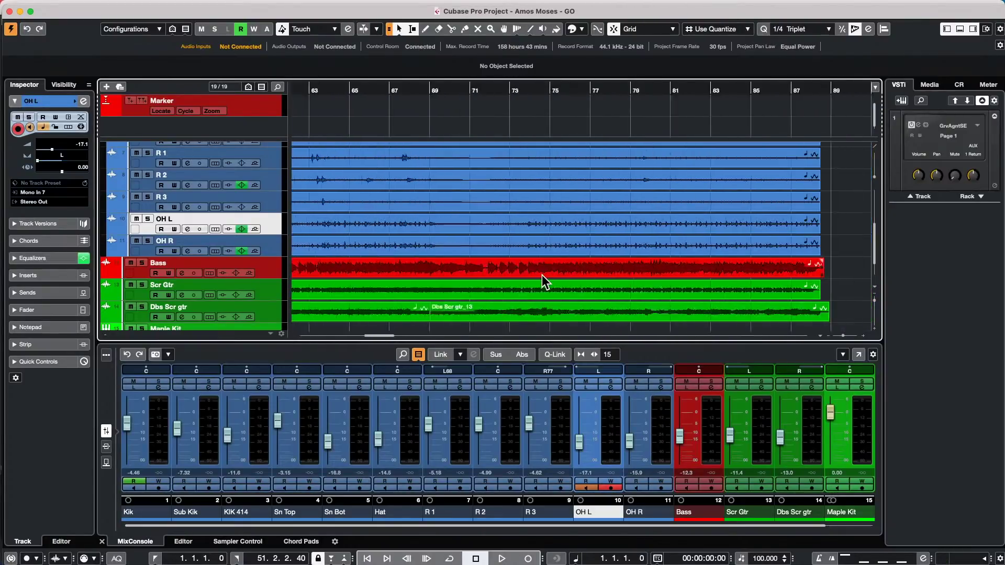
scroll(541, 275, "left", 20)
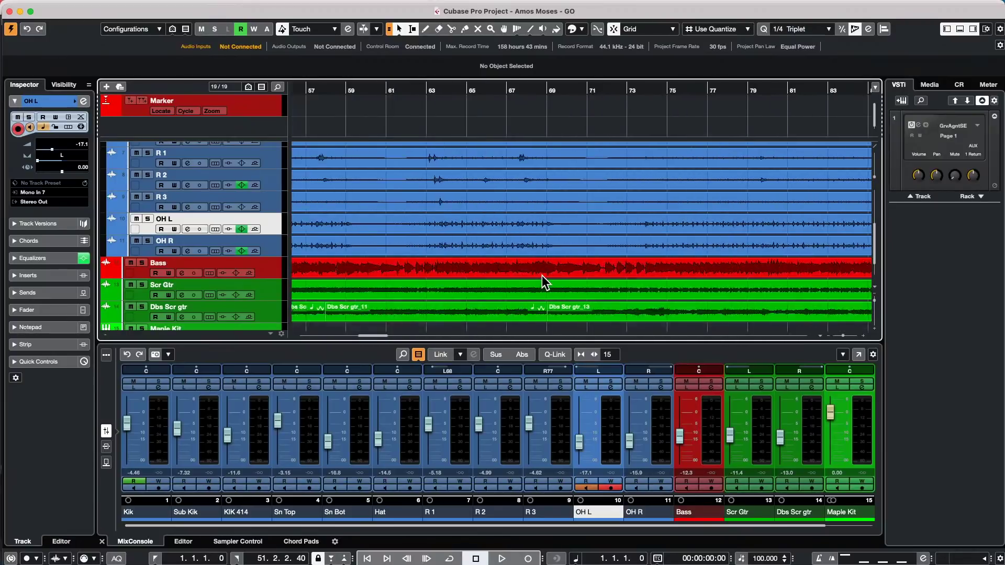
scroll(542, 277, "left", 10)
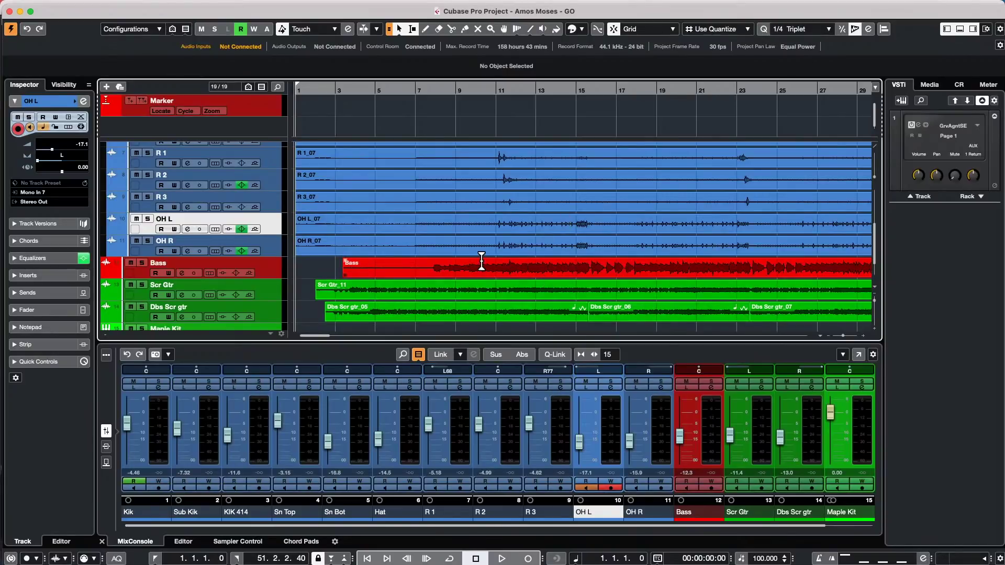
scroll(487, 259, "right", 20)
scroll(491, 254, "left", 15)
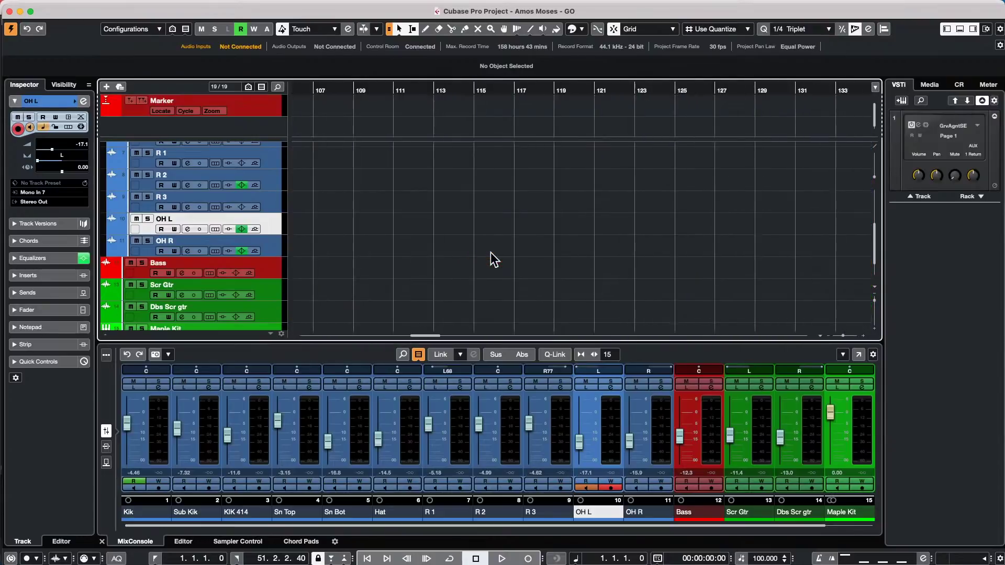
scroll(494, 259, "left", 15)
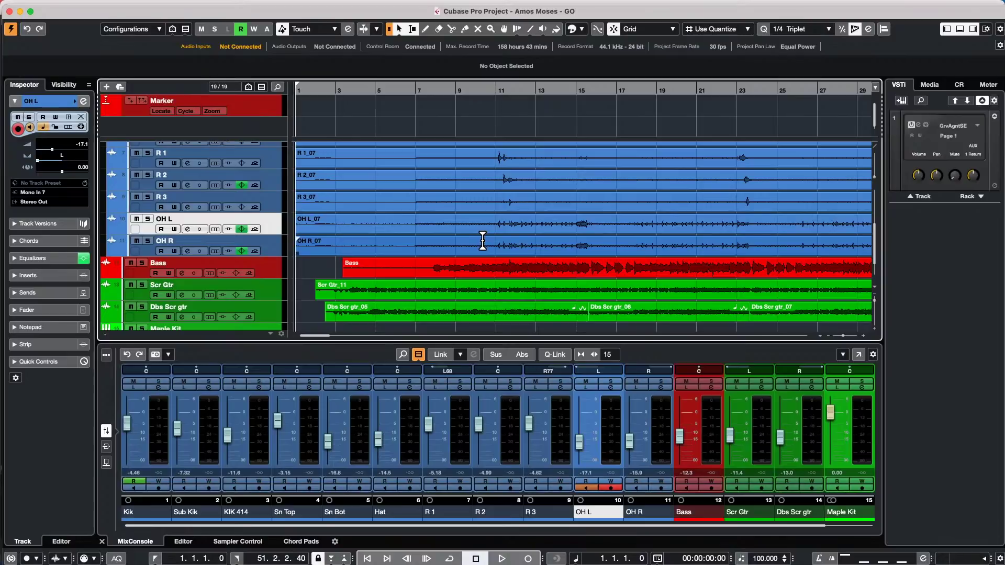
scroll(311, 245, "down", 2)
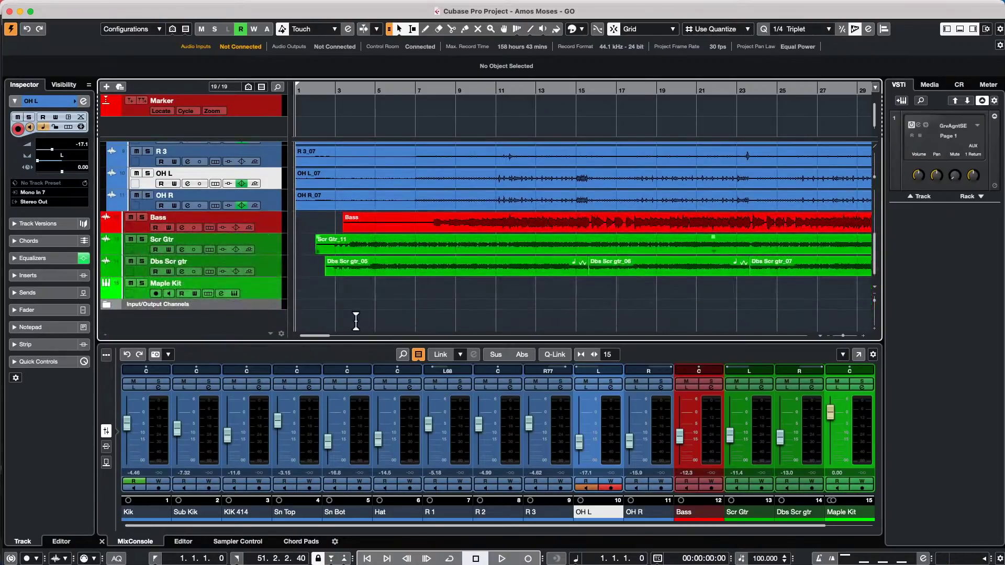
- Add one instrument track below Maple Kit with HALion Sonic SE as the instrument and Stereo Out as the audio output
right_click(259, 292)
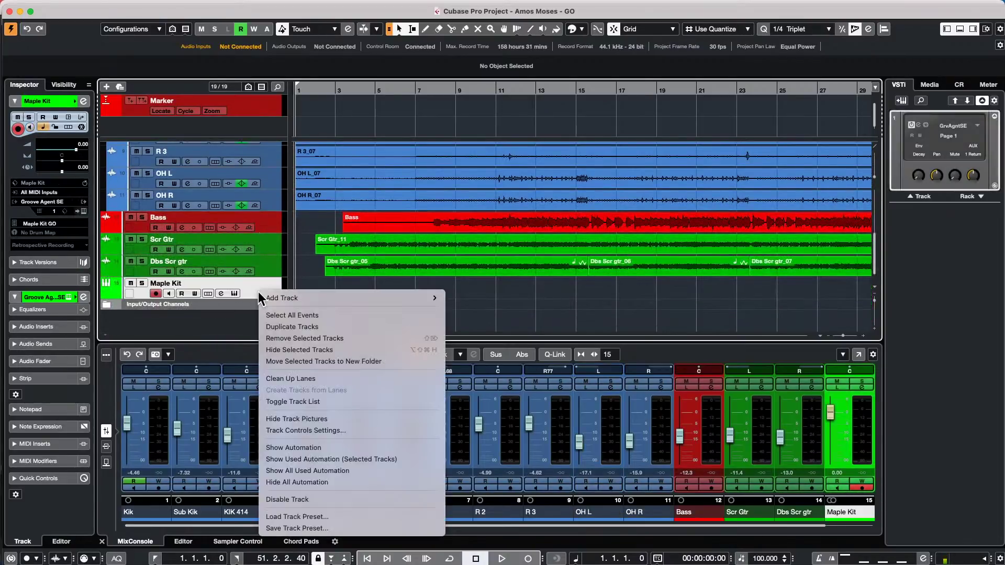
mouse_move(312, 296)
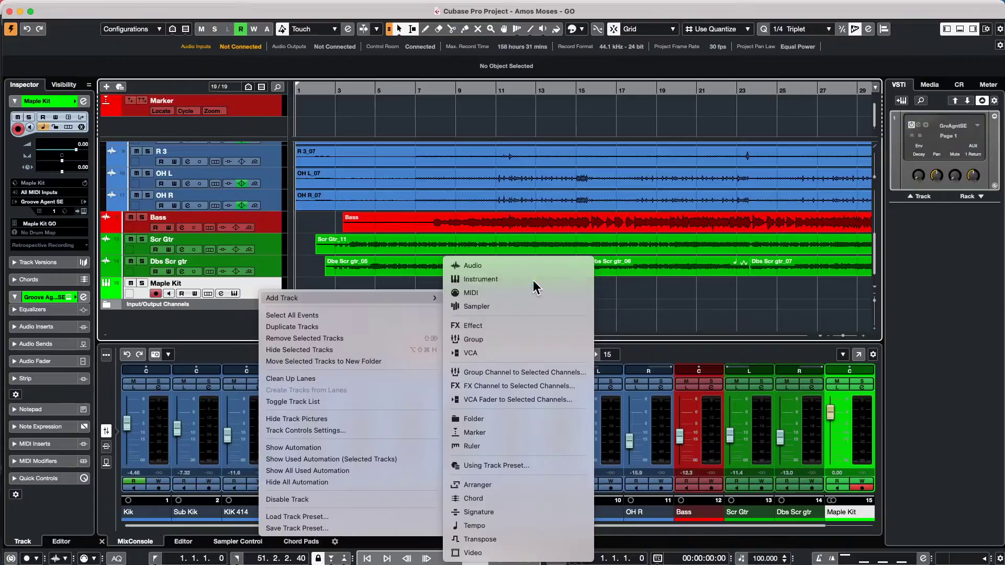
left_click(533, 280)
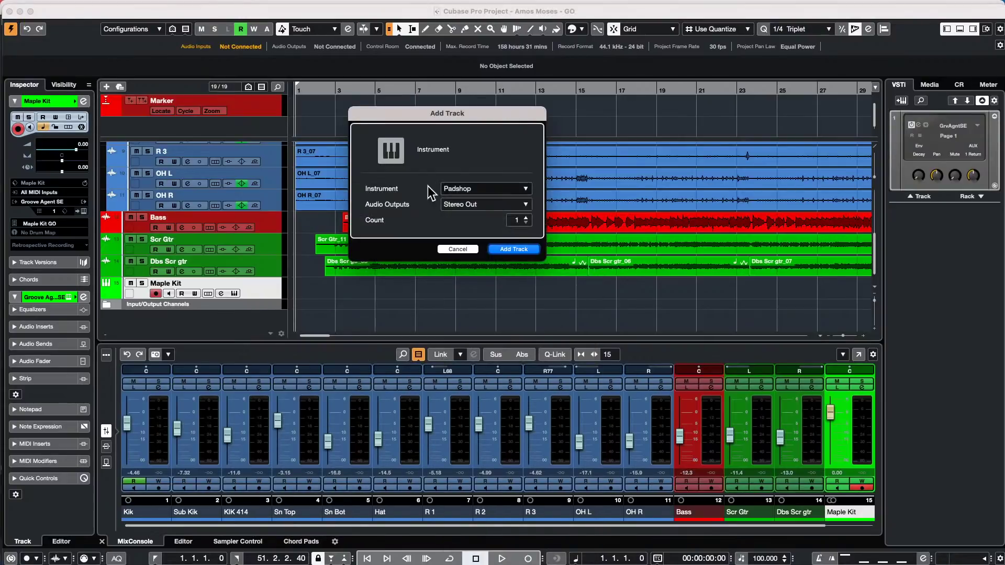
left_click(457, 188)
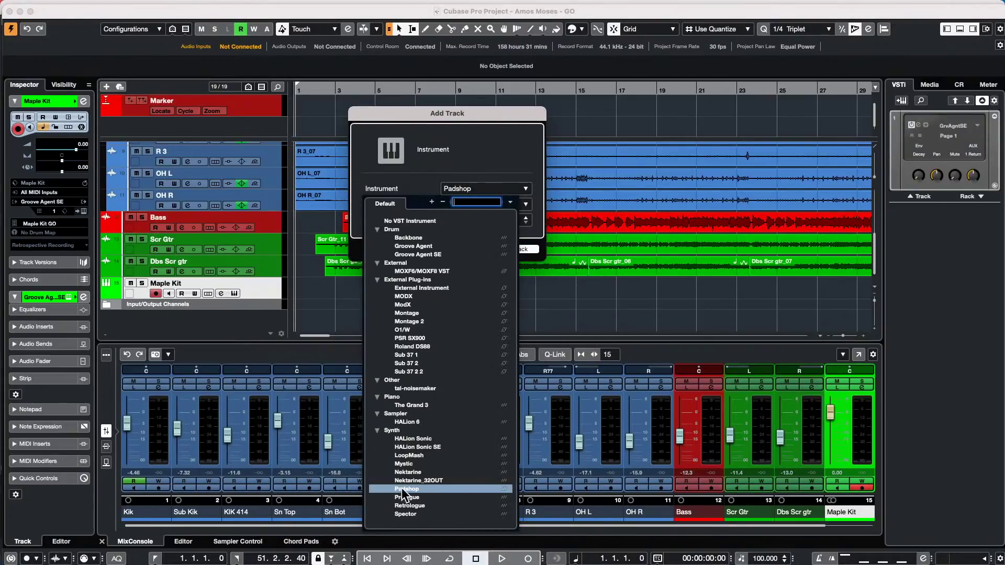
left_click(417, 447)
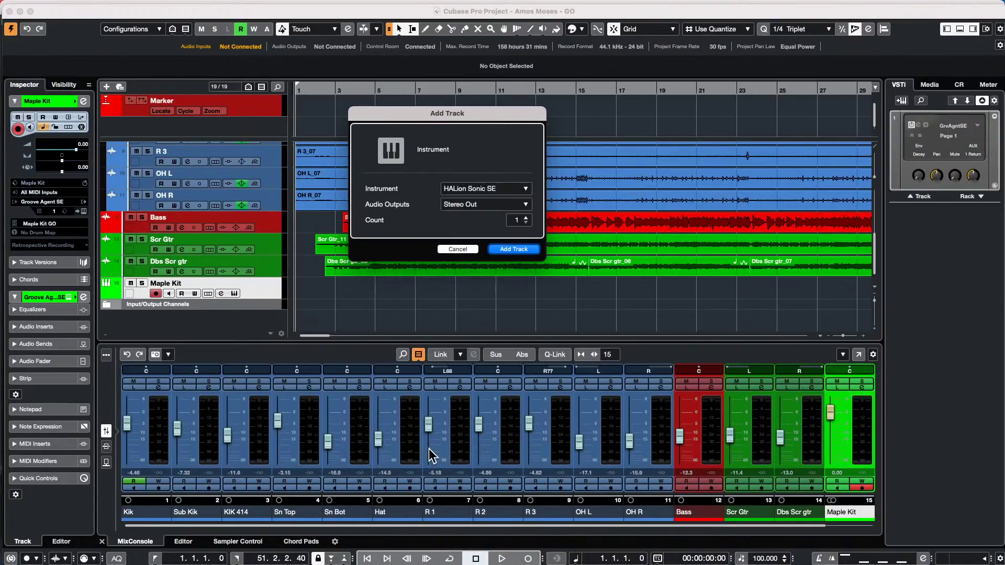
left_click(519, 249)
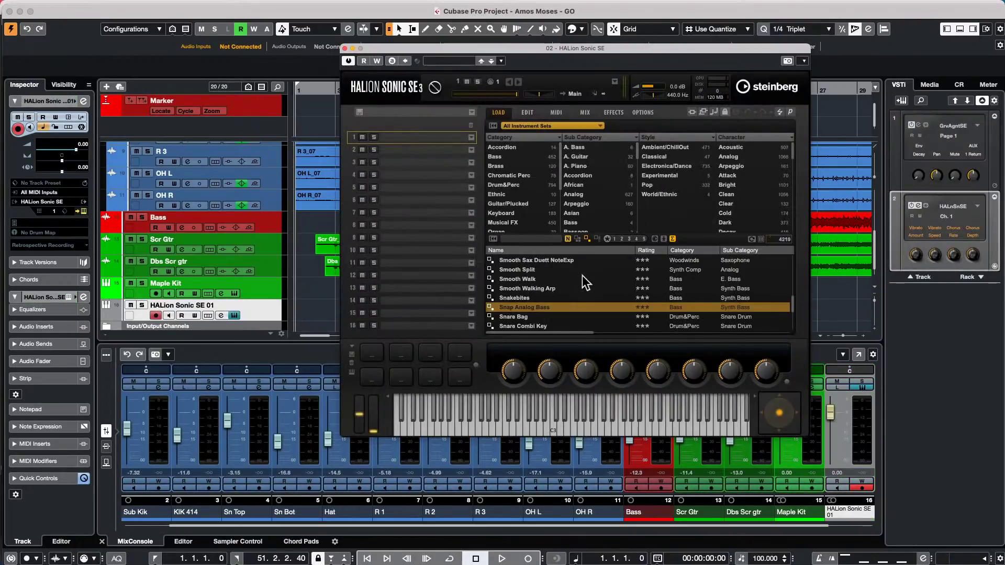
- Filter the HALion Sonic SE presets to Bass and Synth Bass, and load Sonar Bass (MW) into slot 1
left_click(517, 157)
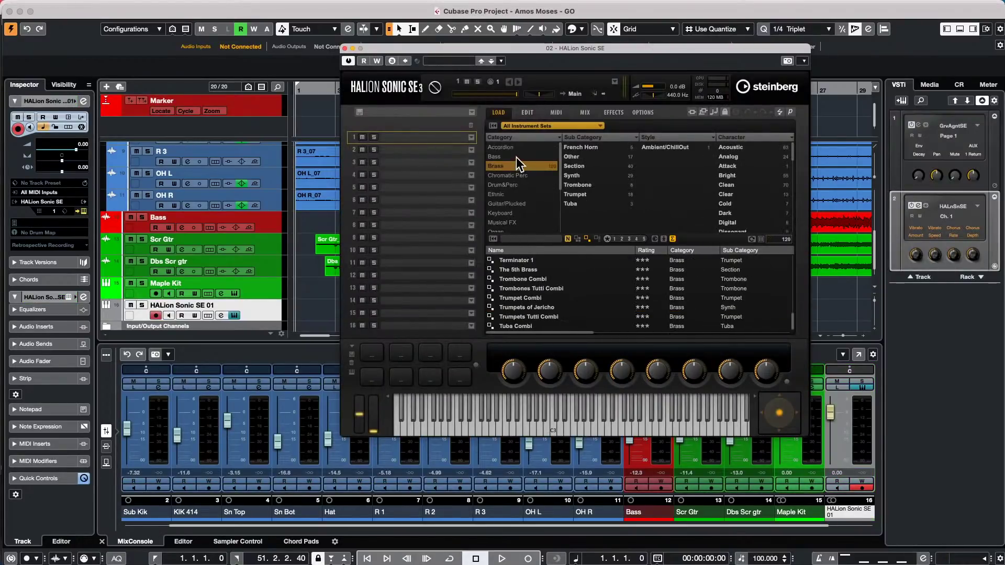
left_click(600, 175)
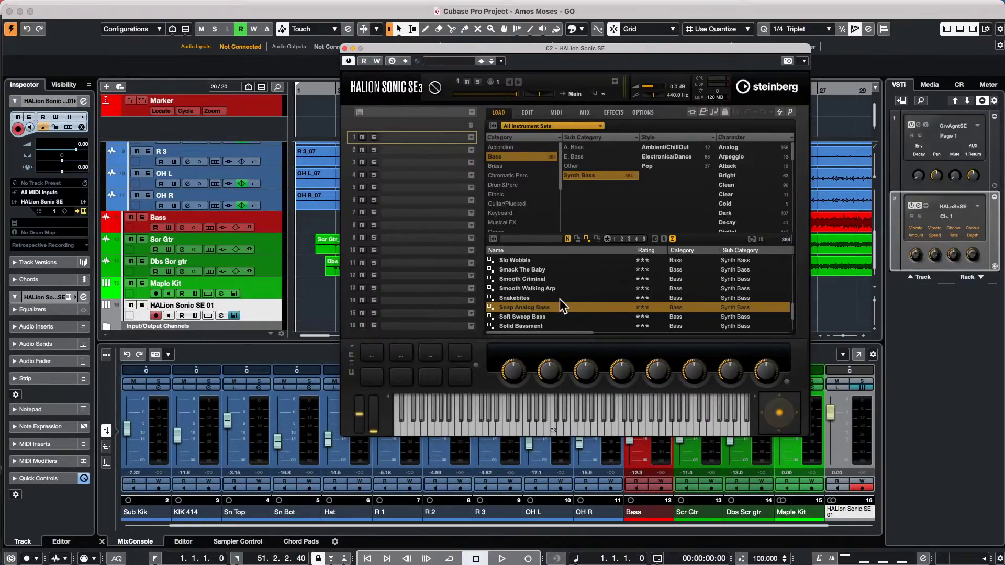
scroll(560, 304, "down", 2)
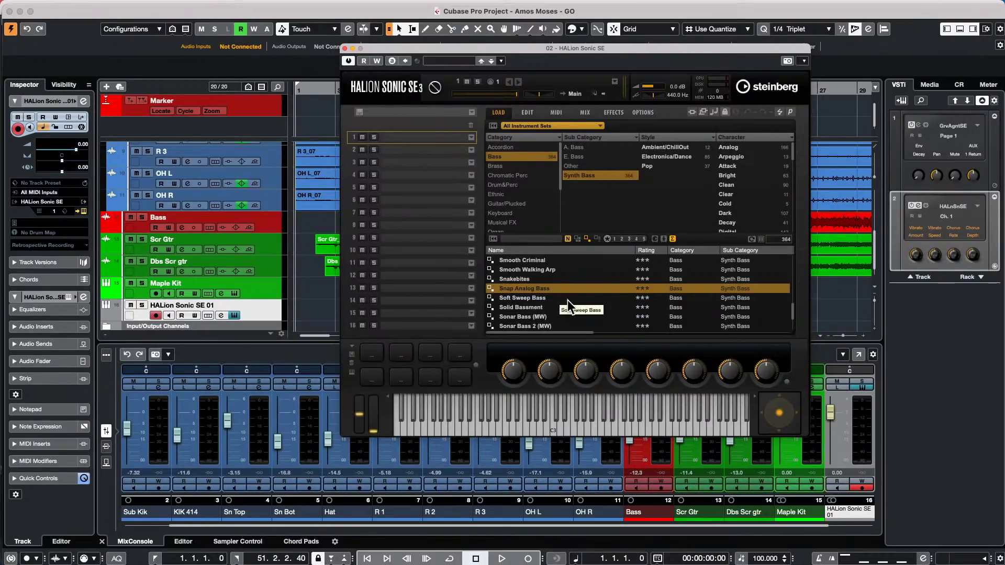
left_click_drag(535, 317, 422, 141)
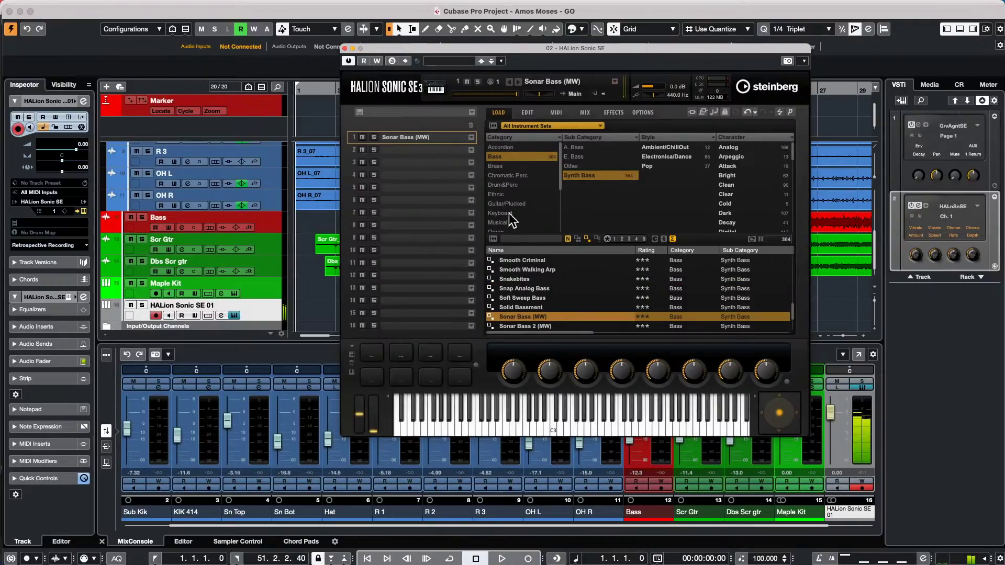
- Browse the Synth Bass presets and load Classic FM Bass into slot 1 in place of the current sound
scroll(571, 301, "down", 3)
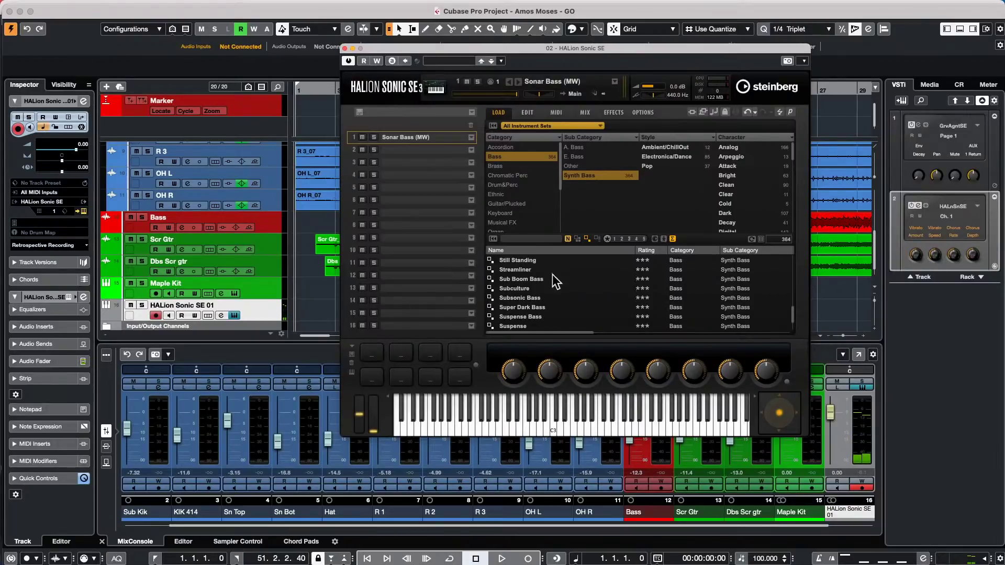
scroll(529, 280, "down", 2)
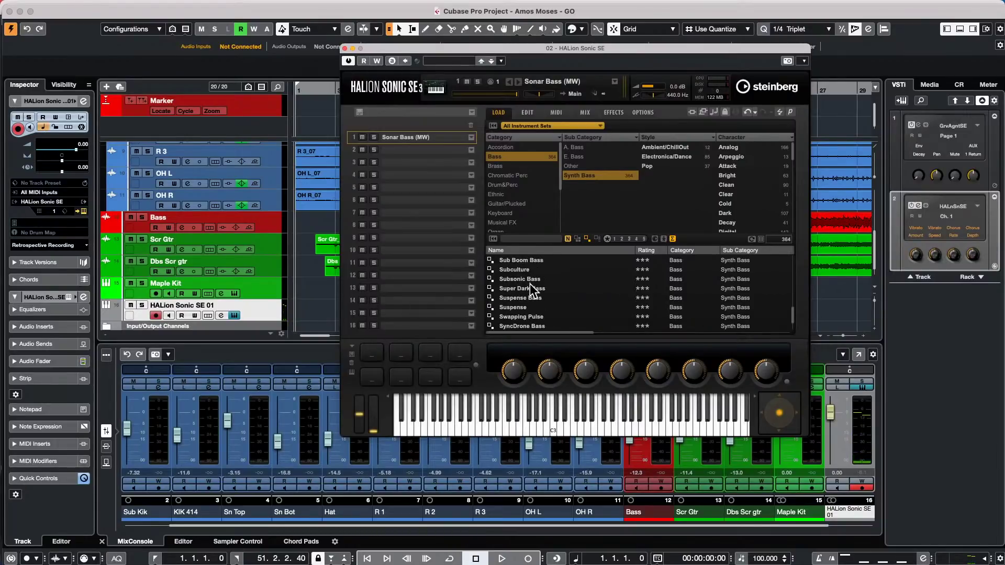
scroll(533, 289, "up", 10)
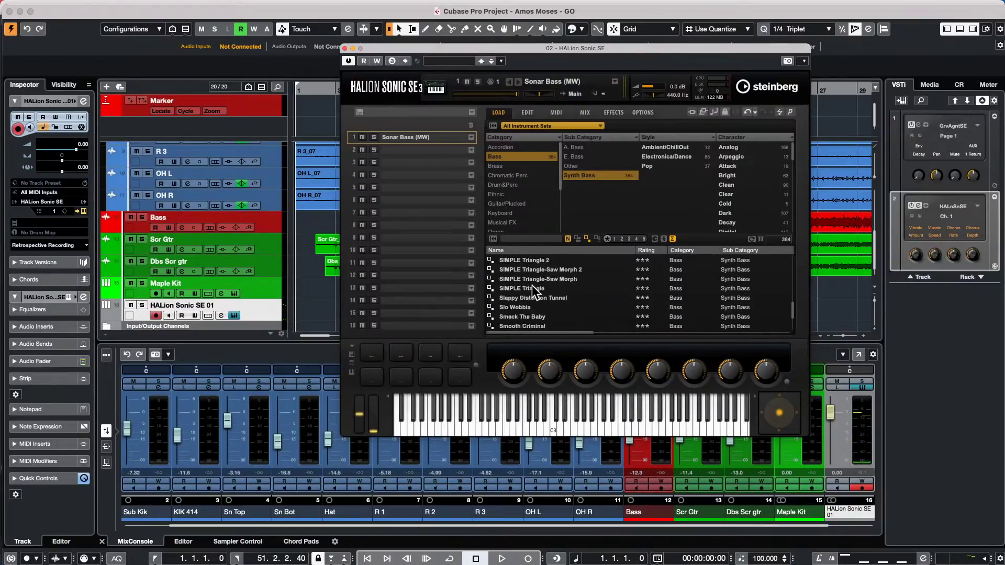
scroll(532, 285, "up", 10)
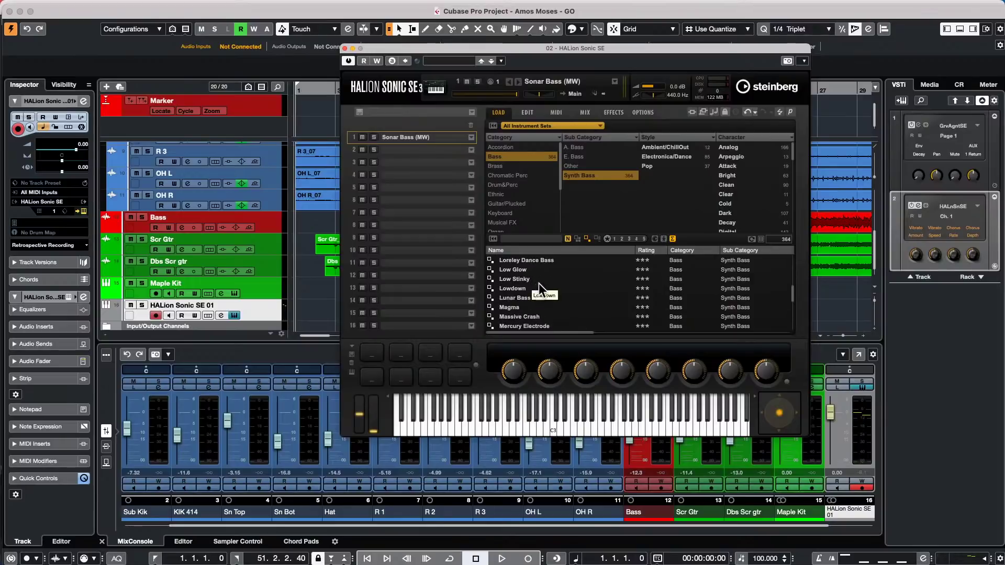
scroll(553, 278, "up", 15)
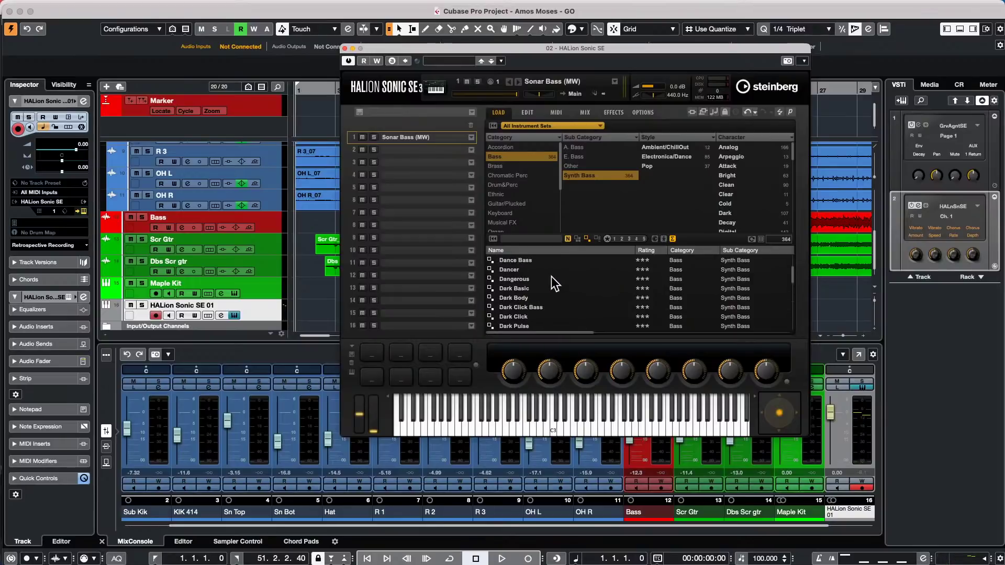
scroll(551, 277, "down", 5)
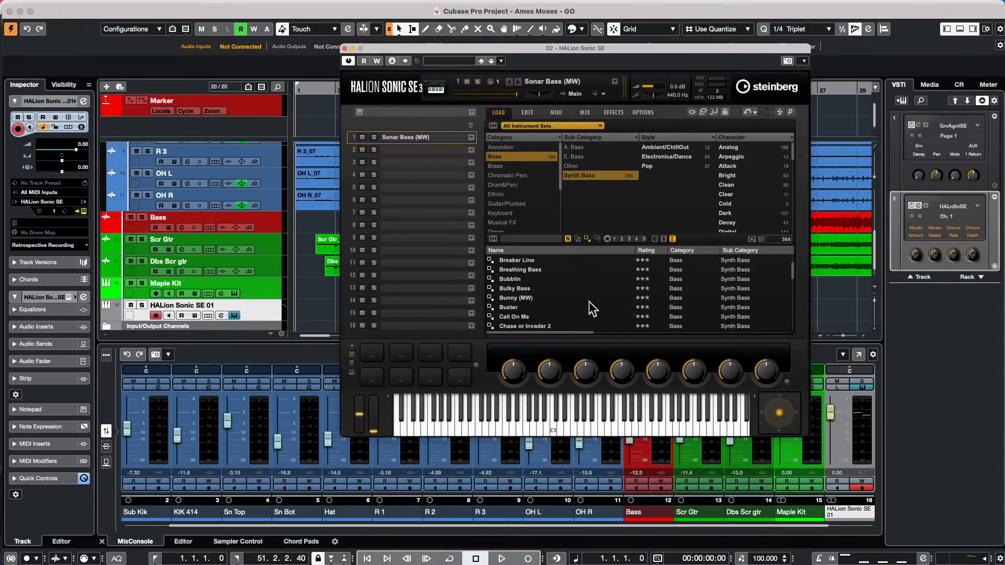
scroll(574, 295, "down", 2)
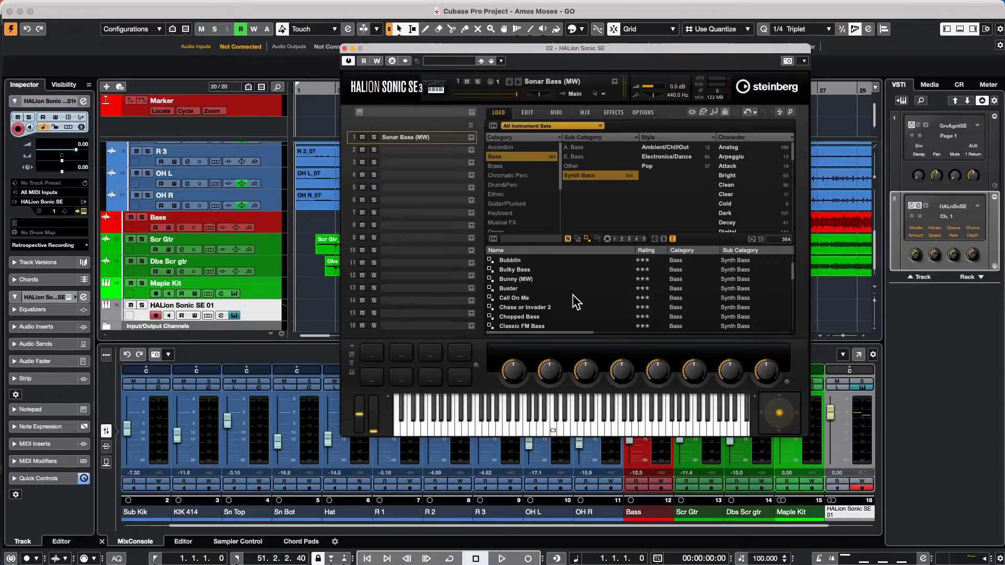
scroll(565, 299, "down", 4)
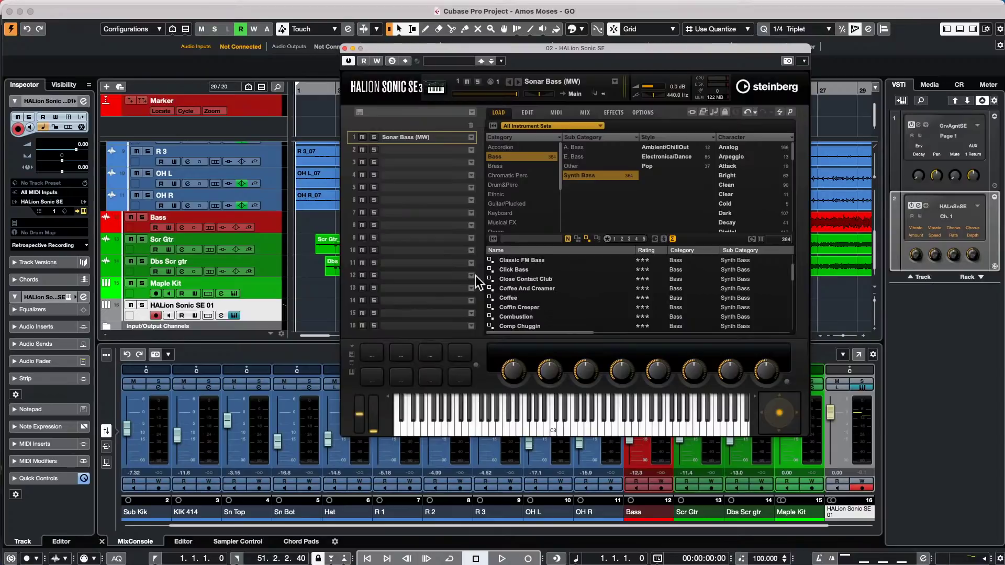
left_click_drag(539, 261, 409, 138)
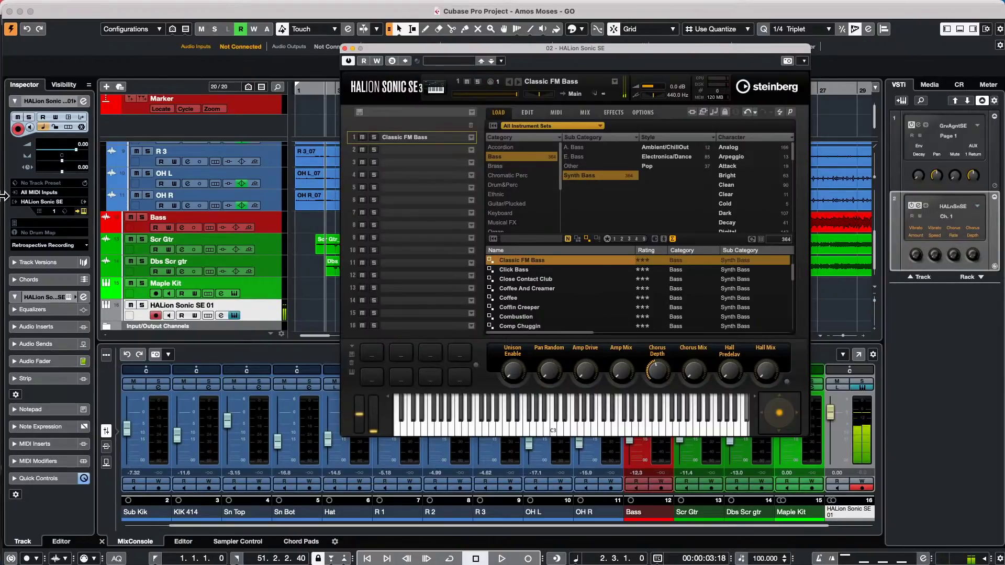
- Insert Arpache 5 in the HALion Sonic SE 01 track's first MIDI insert slot, and arrange both plug-in windows so neither covers the other
left_click(46, 443)
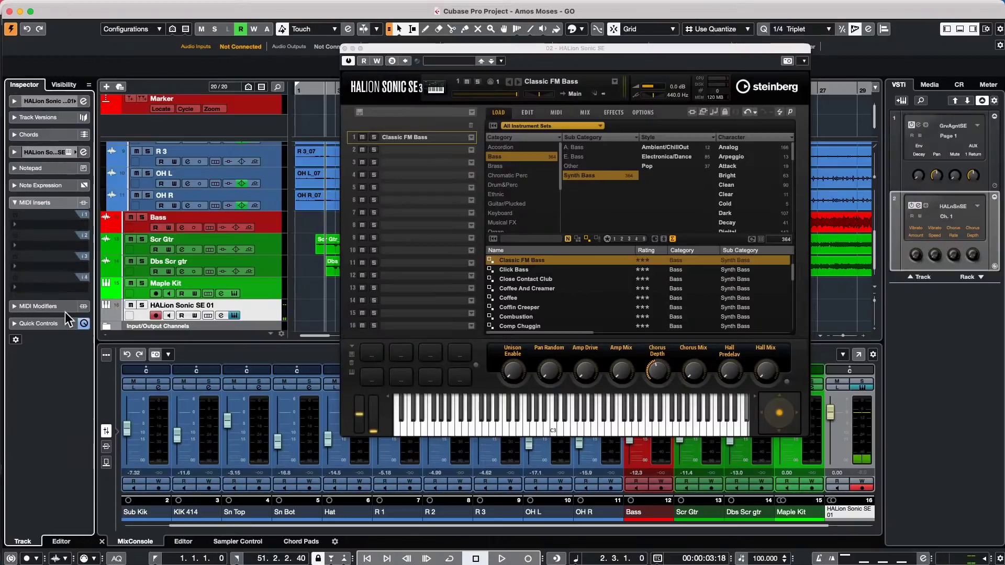
left_click(46, 226)
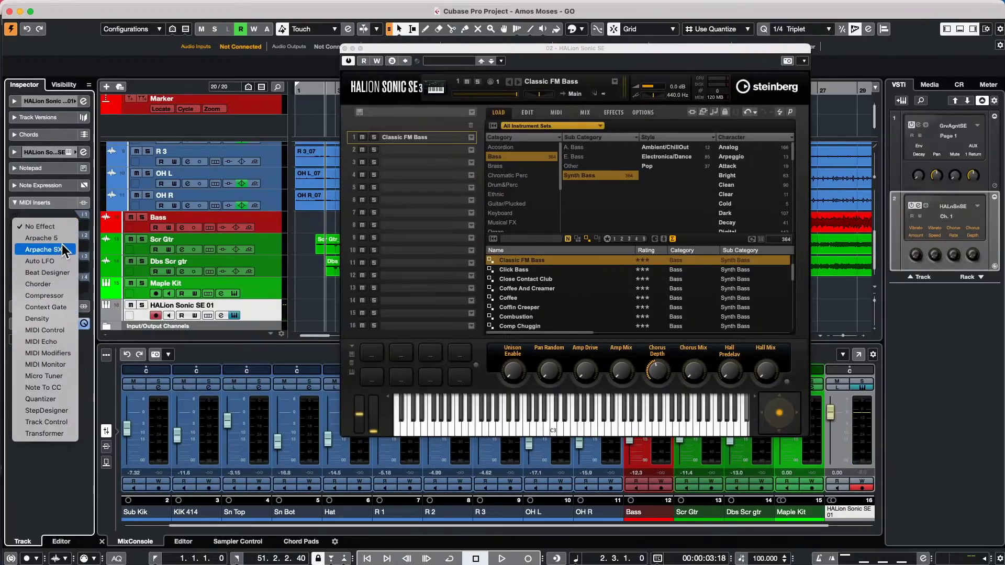
left_click(42, 238)
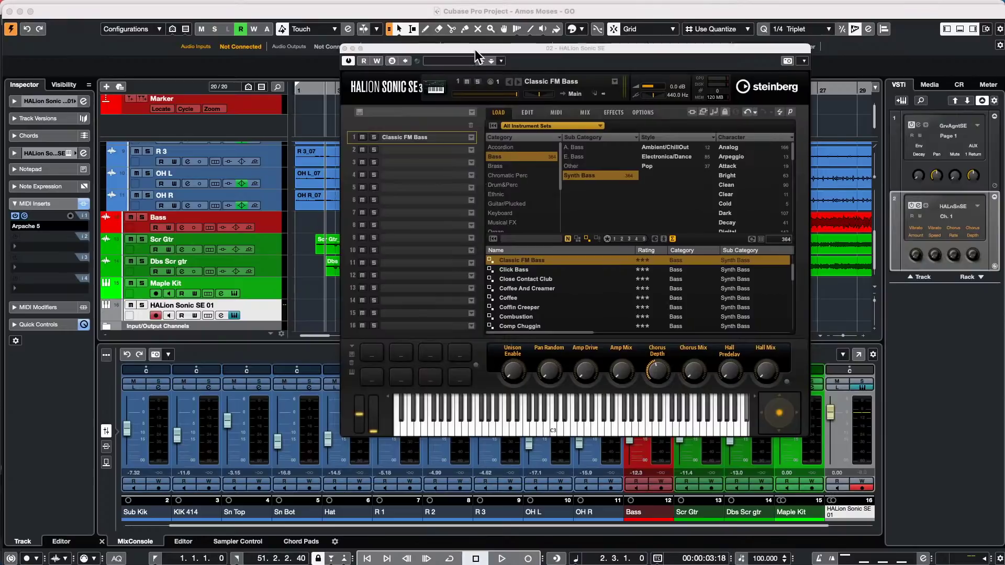
left_click_drag(475, 48, 905, 94)
left_click_drag(685, 194, 423, 131)
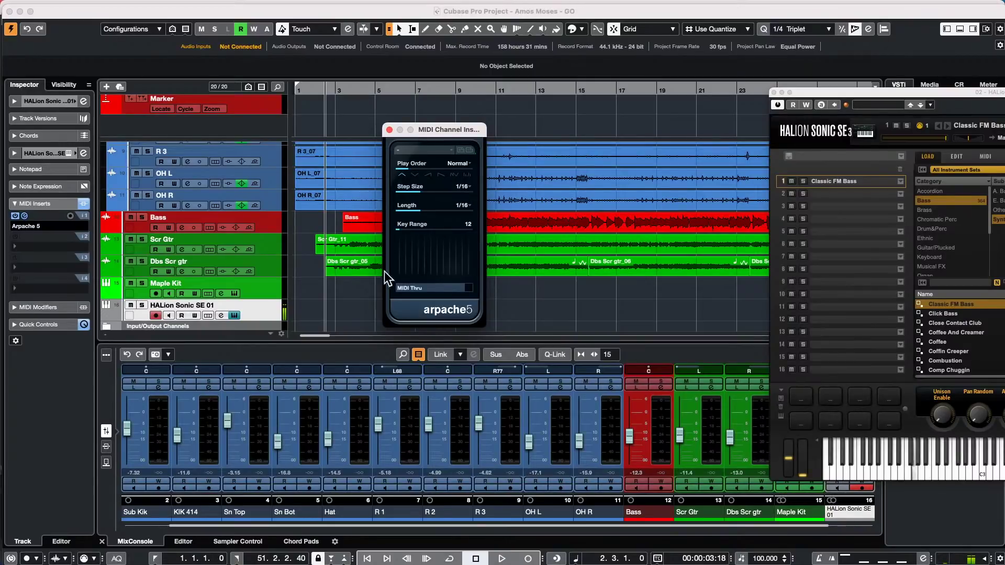
- Insert Arpache 5 in Maple Kit's first MIDI insert slot, and return to the Arpache 5 settings of the HALion Sonic SE 01 track
left_click(262, 290)
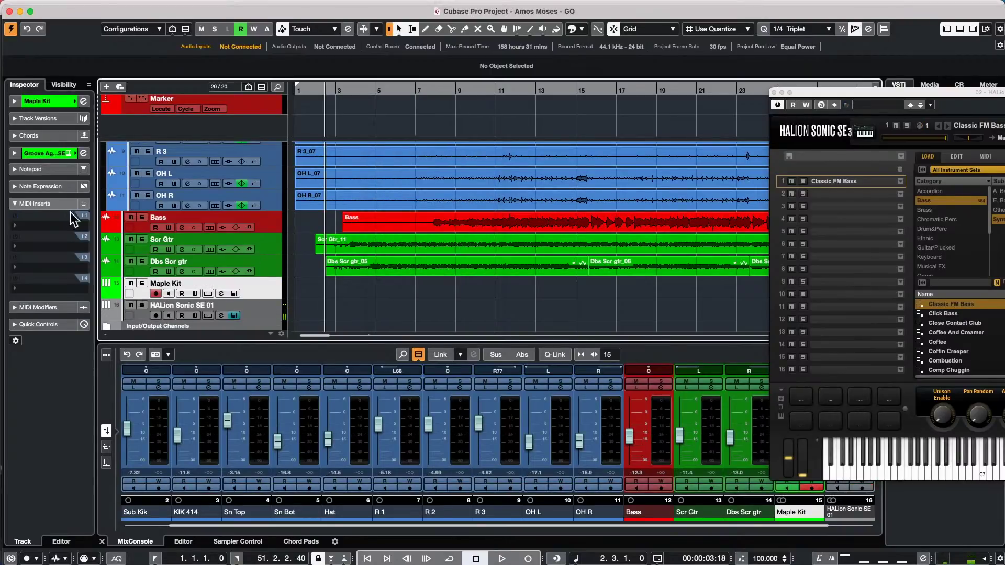
left_click(48, 224)
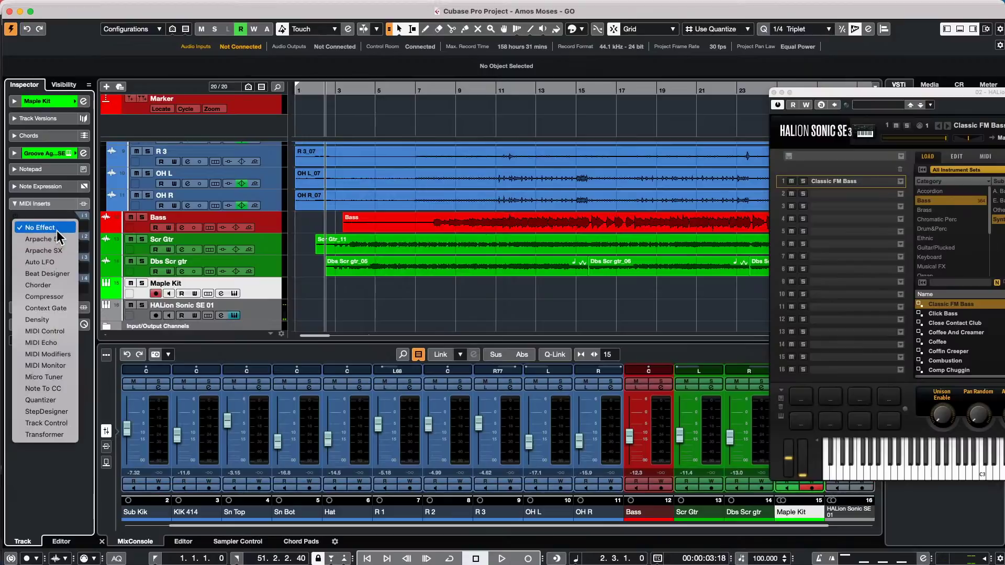
left_click(56, 240)
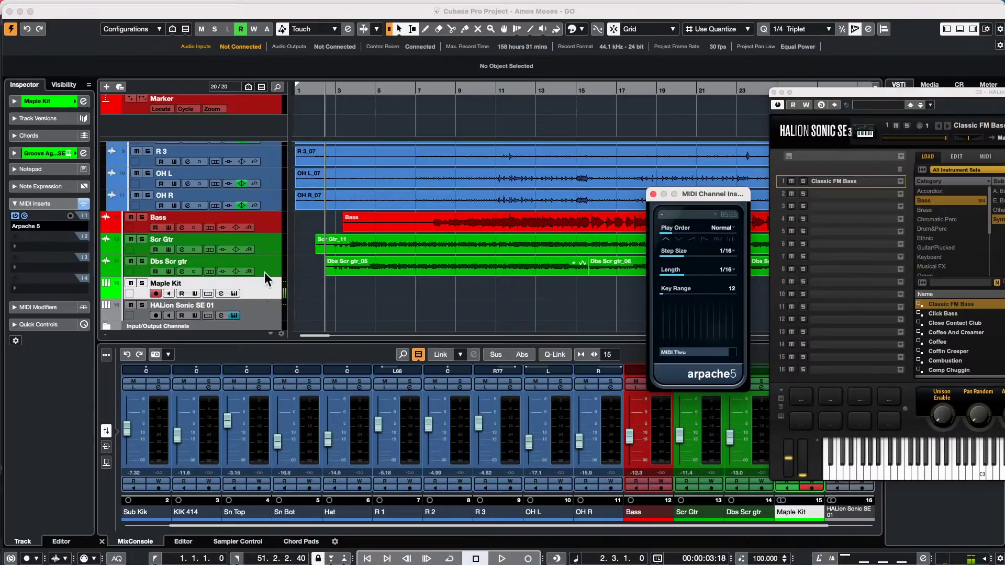
left_click(266, 308)
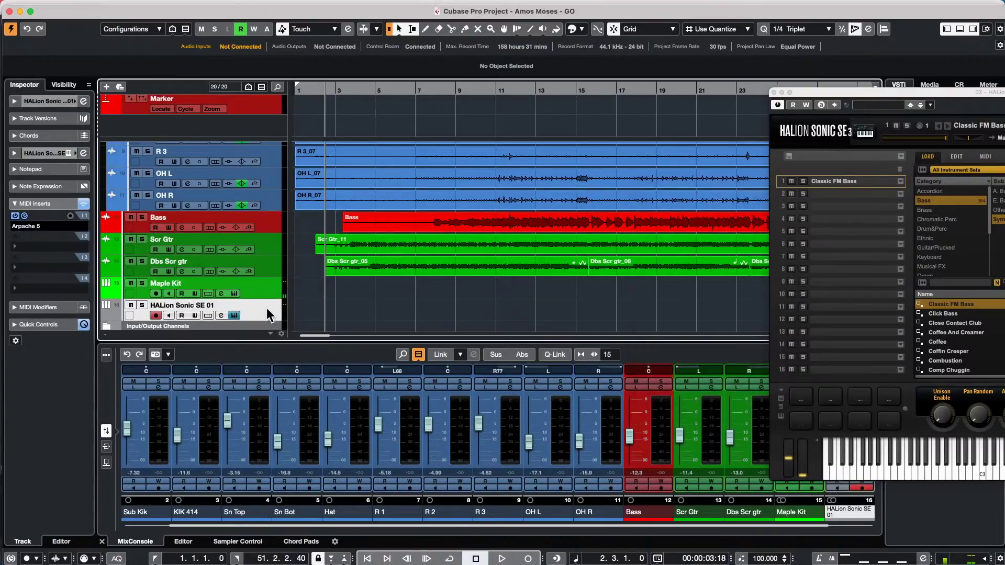
left_click(25, 215)
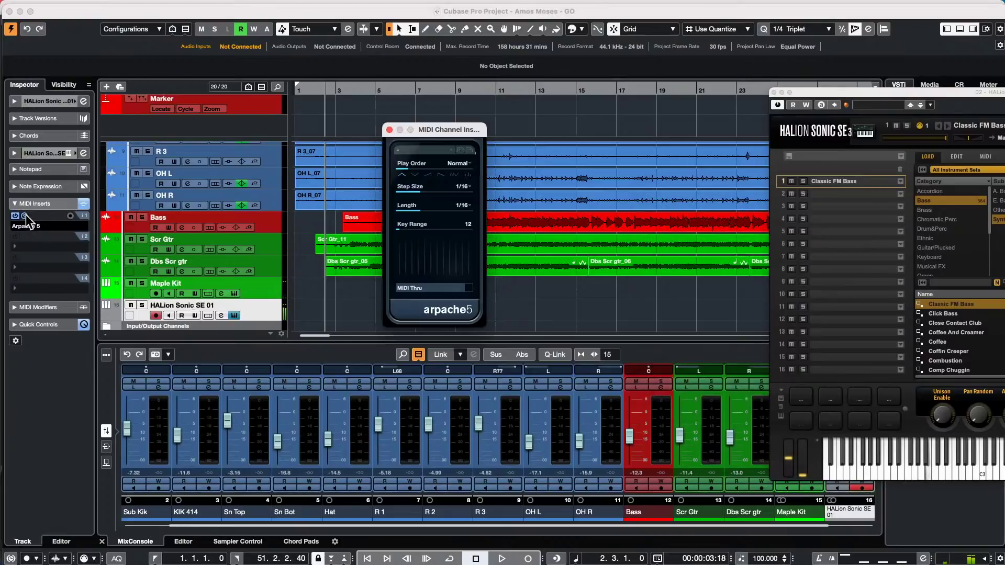
- Draw a MIDI part about seven bars long from bar 3 on the HALion Sonic SE 01 track and open it in the Key Editor
left_click(190, 544)
left_click(189, 543)
right_click(338, 320)
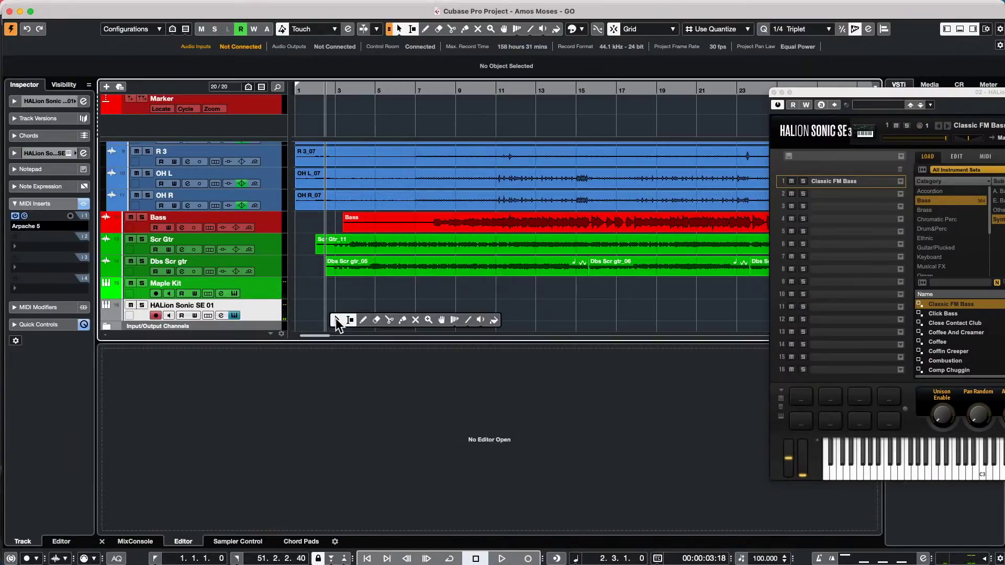
left_click(363, 320)
mouse_move(340, 310)
left_mouse_down()
mouse_move(498, 310)
mouse_move(487, 310)
left_mouse_up()
right_click(379, 316)
left_click(380, 316)
double_click(381, 314)
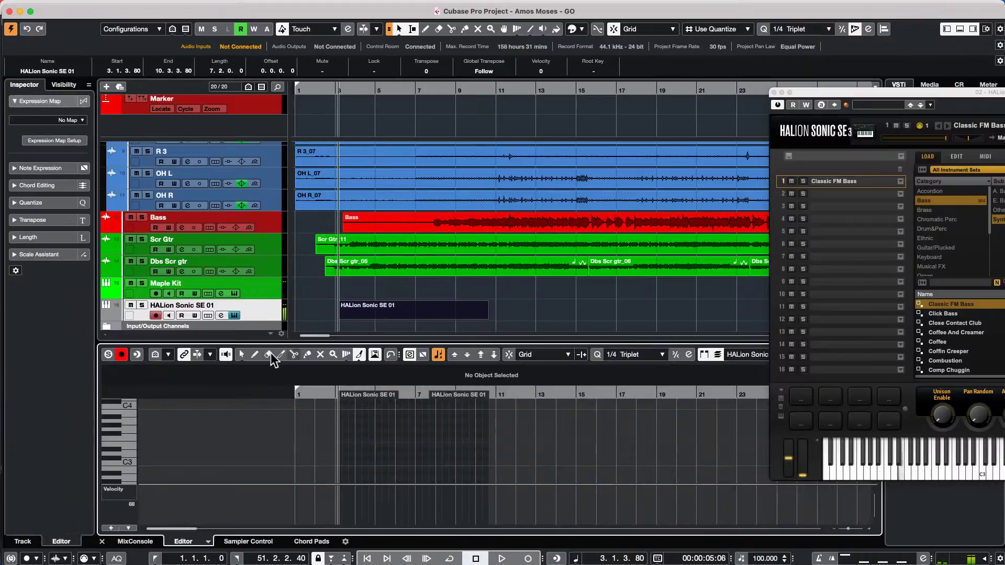
- Look through the Key Editor's pitch range for the empty part, from the octave around C0 up to C5
scroll(116, 438, "down", 5)
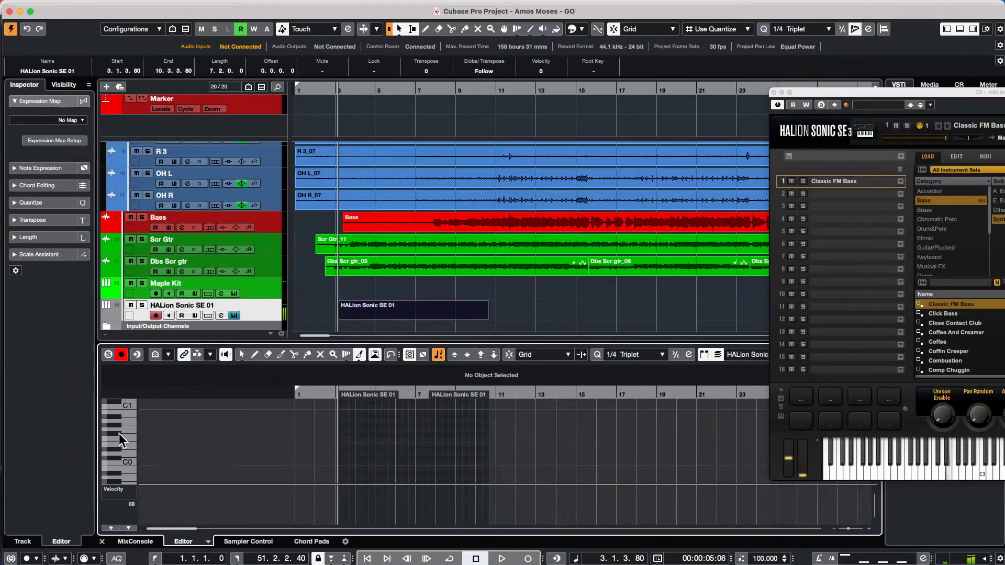
scroll(144, 419, "down", 3)
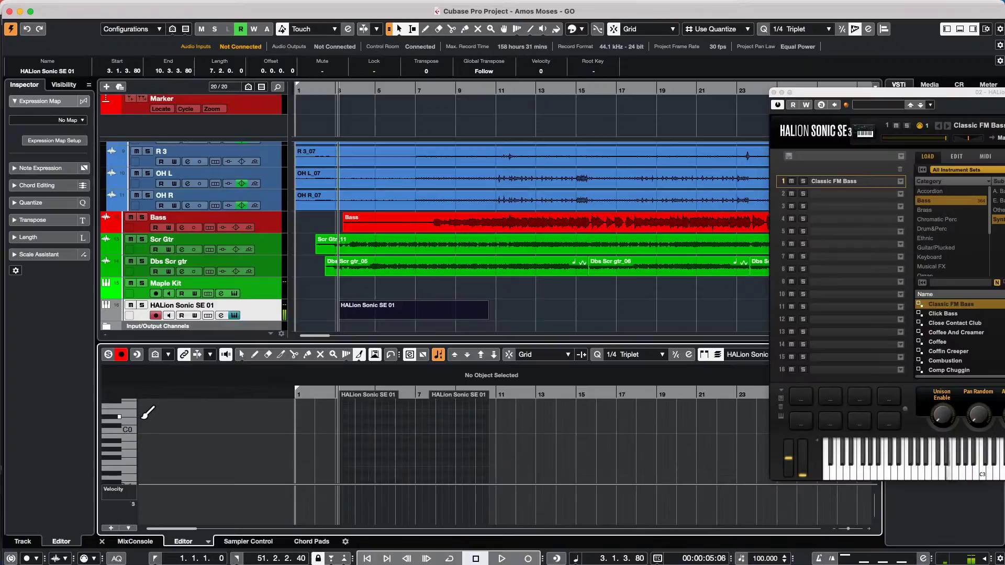
scroll(151, 413, "up", 15)
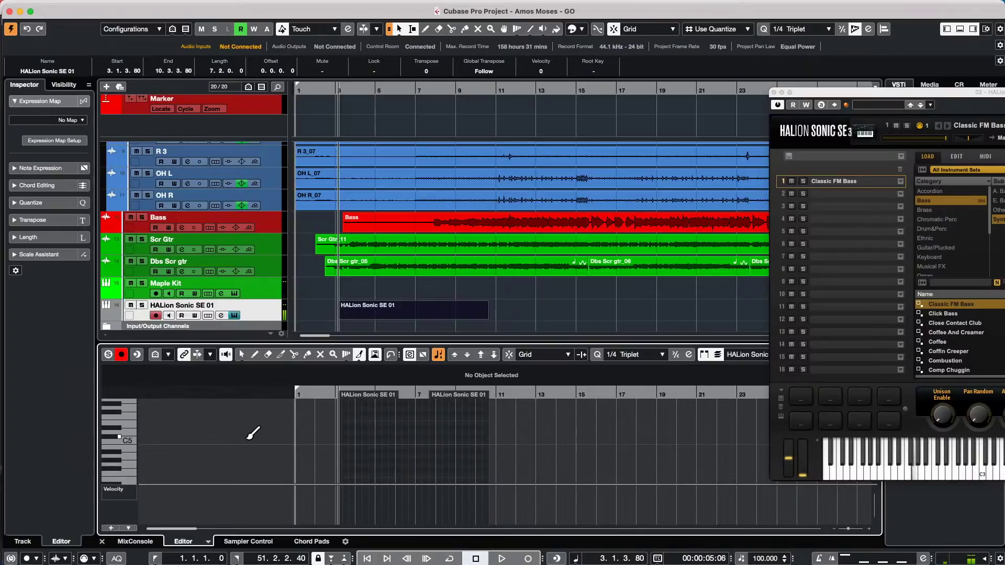
scroll(251, 430, "down", 15)
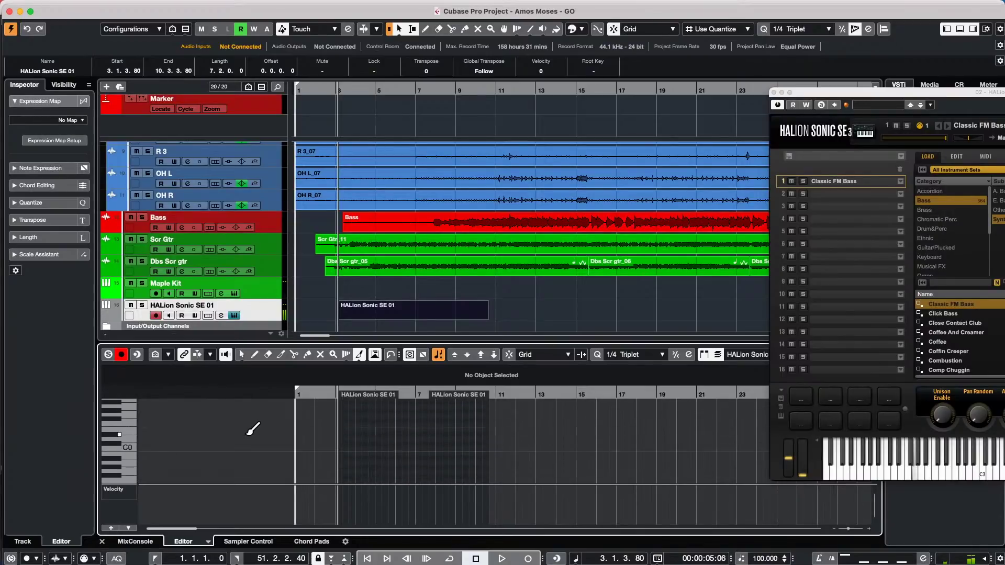
scroll(252, 428, "up", 3)
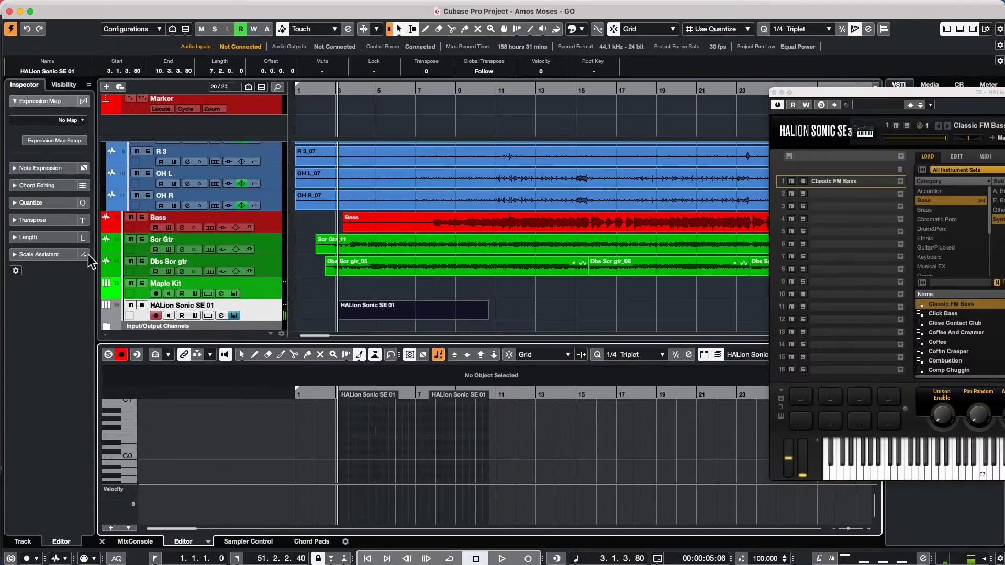
- Open Maple Kit's Arpache 5 settings, try a Step Size of 1/32, settle on 1/8 T, and close the plug-in window
left_click(251, 288)
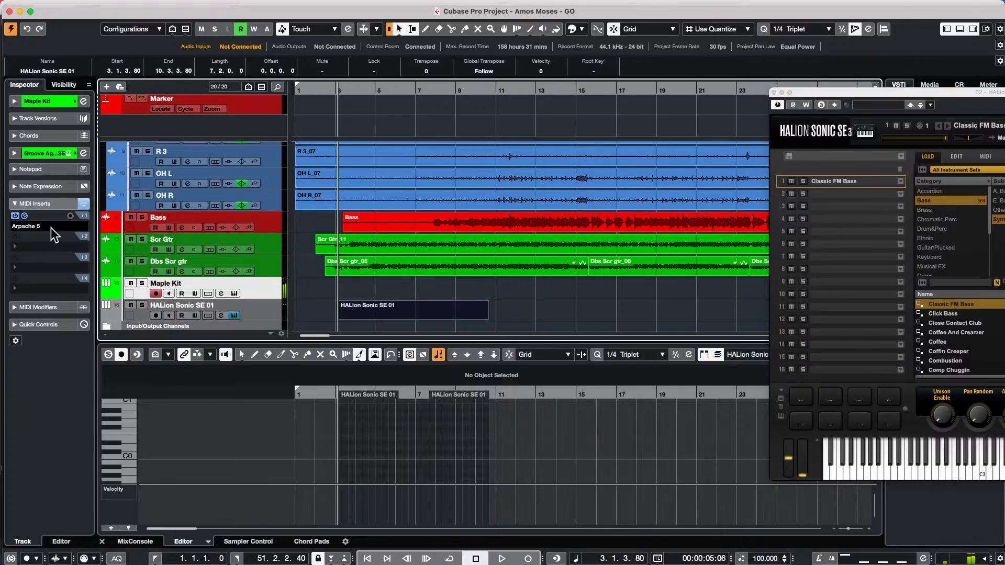
left_click(24, 215)
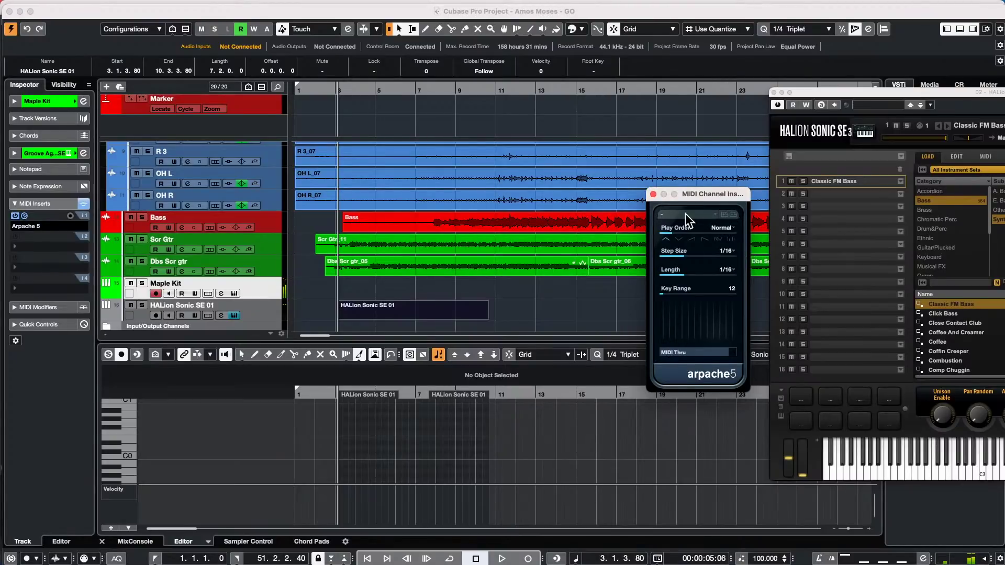
left_click_drag(696, 191, 340, 153)
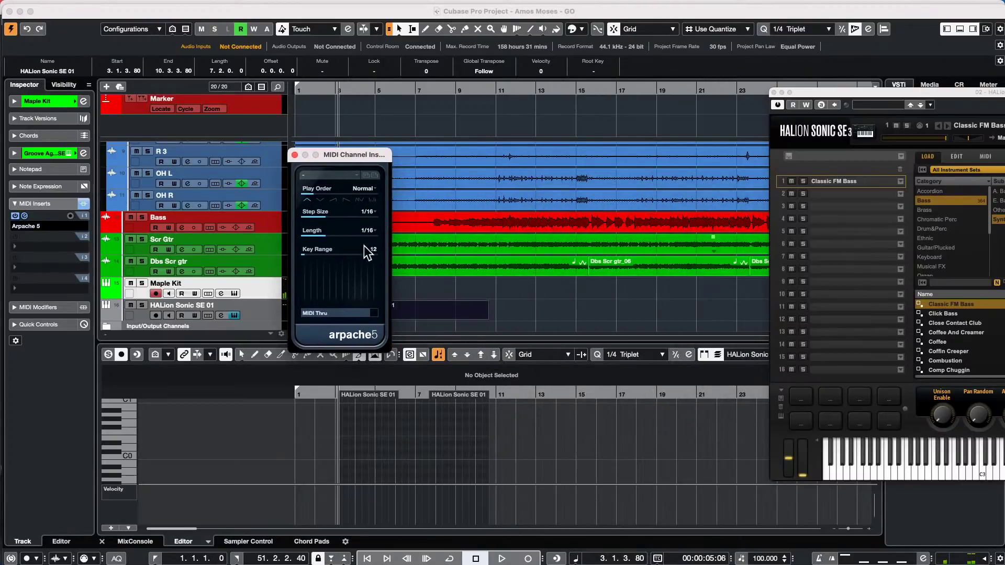
left_click(369, 212)
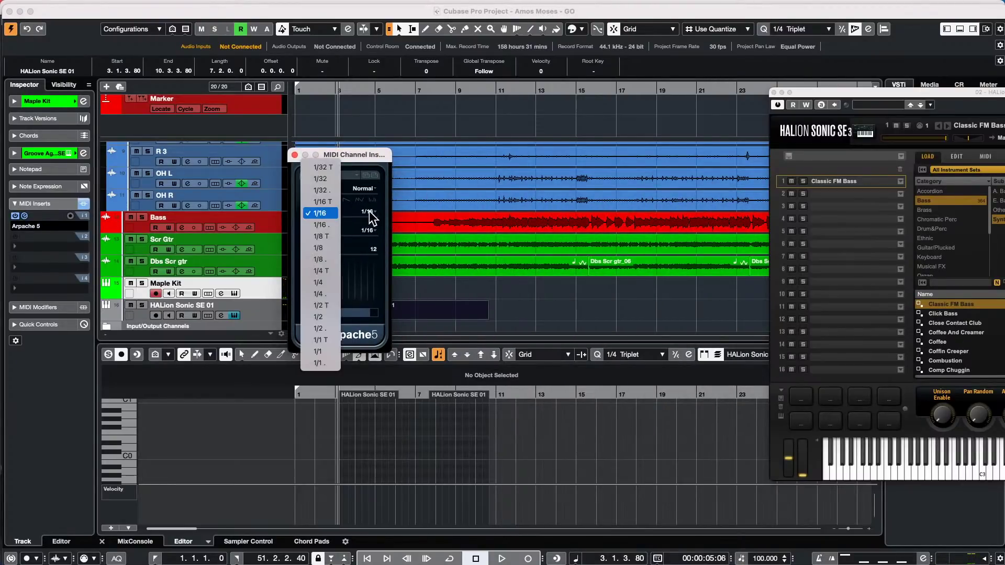
left_click(332, 180)
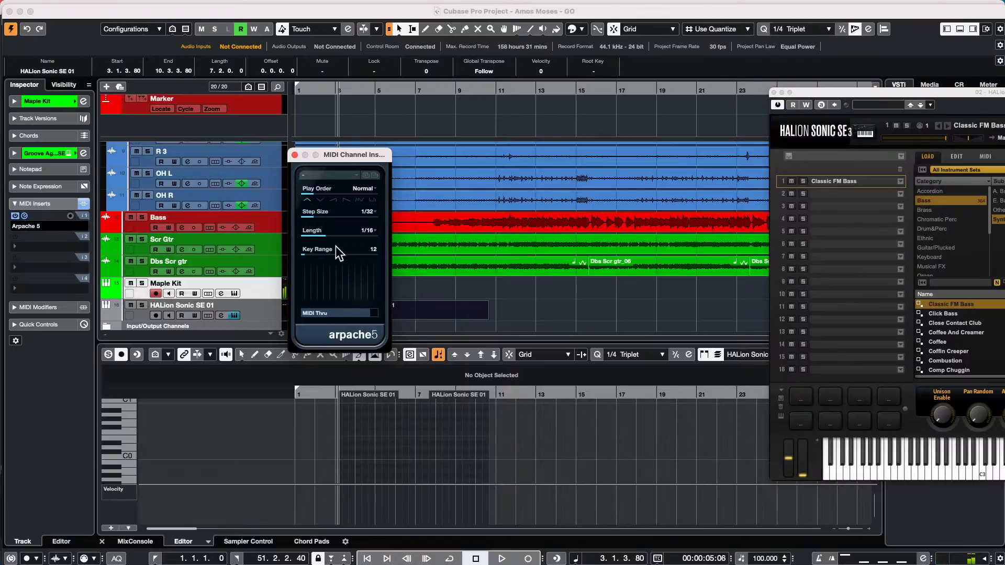
left_click(368, 212)
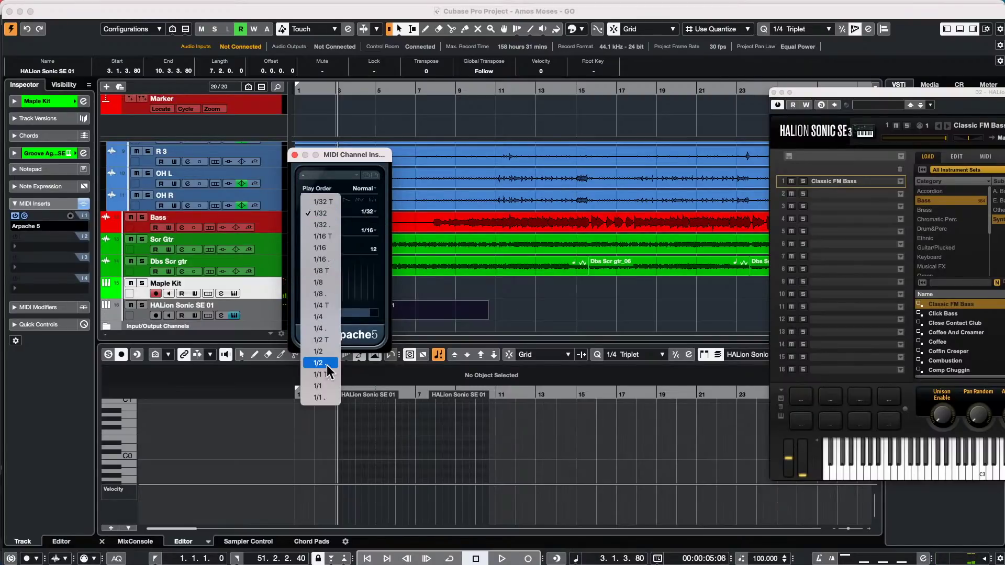
left_click(315, 275)
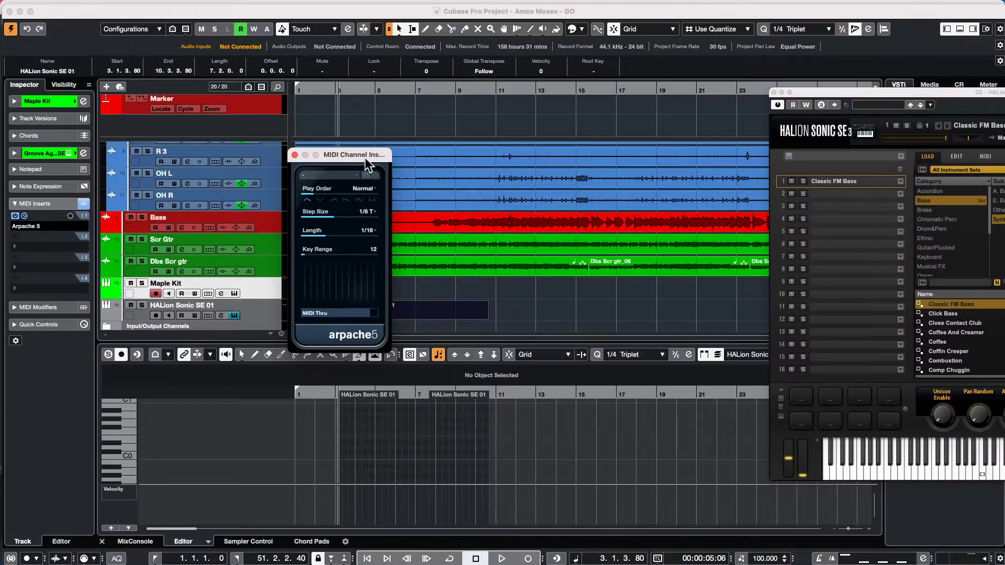
left_click(294, 155)
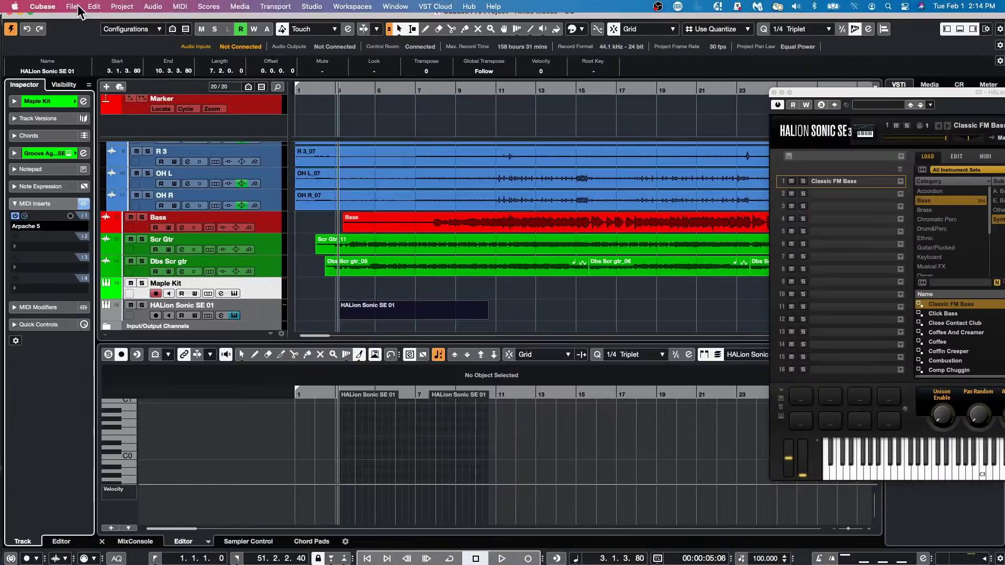
- Create a new empty project and accept its project location
left_click(78, 4)
left_click(79, 22)
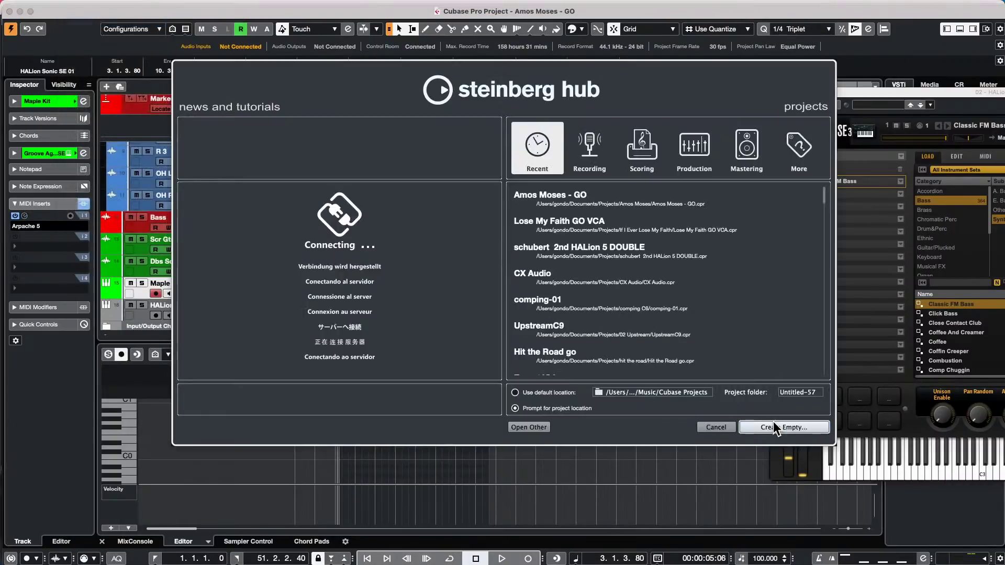
left_click(774, 427)
left_click(778, 474)
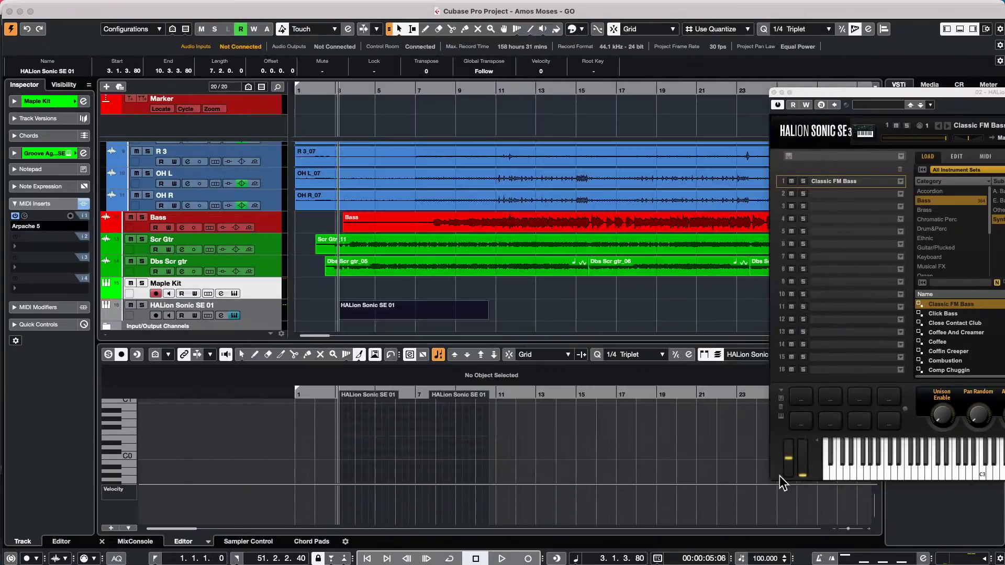
- Browse the Drum Loops set in Loops & Samples and place 02 097 Drums-a at bar 1 and 02 Hard 90 near bar 10
left_click(933, 85)
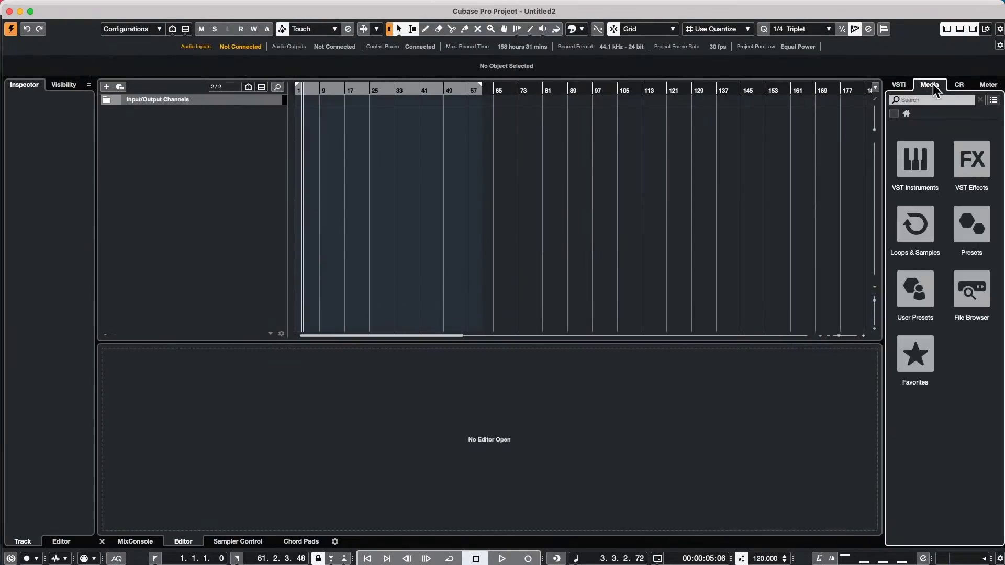
left_click(911, 228)
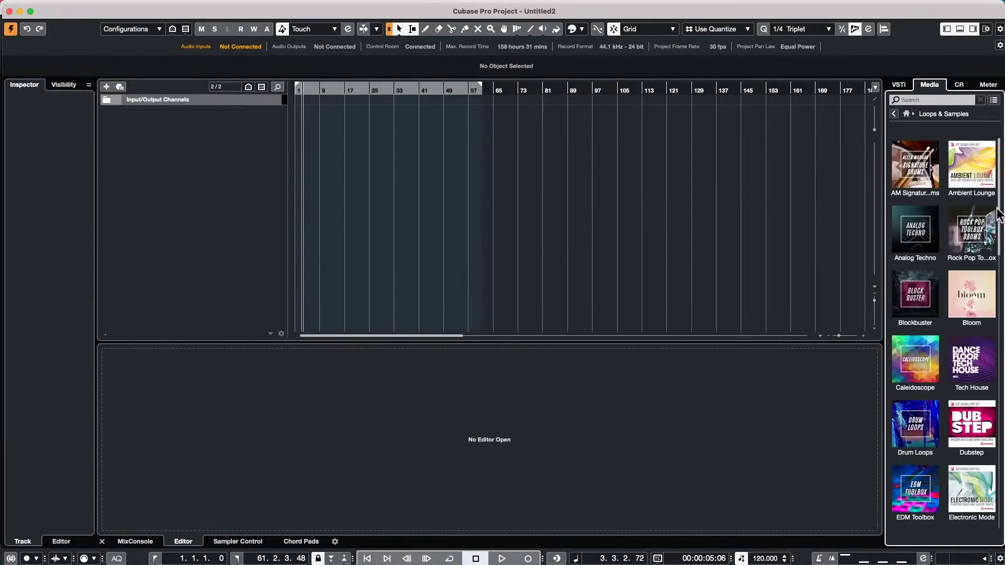
left_click(930, 434)
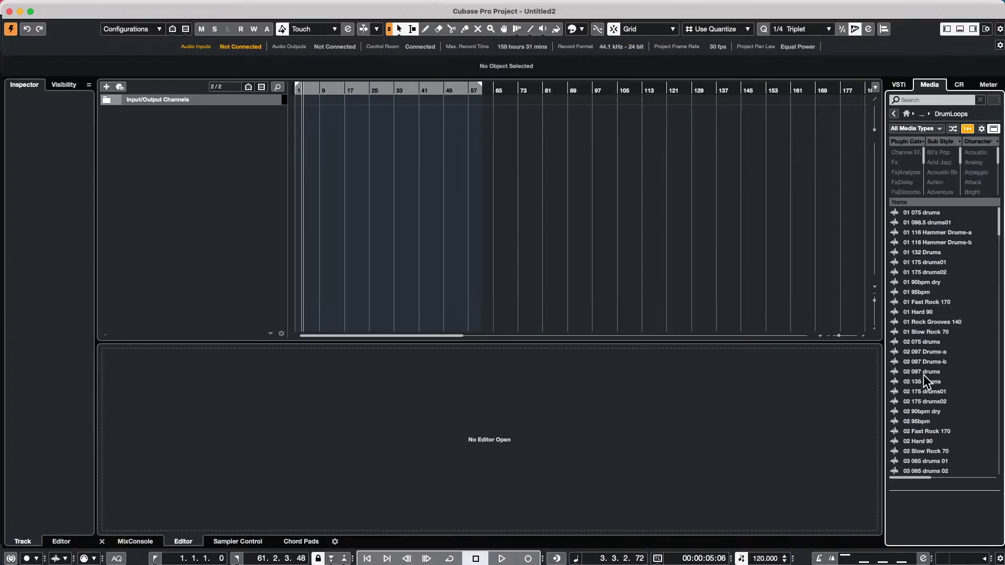
left_click_drag(924, 353, 299, 123)
left_click_drag(931, 440, 328, 117)
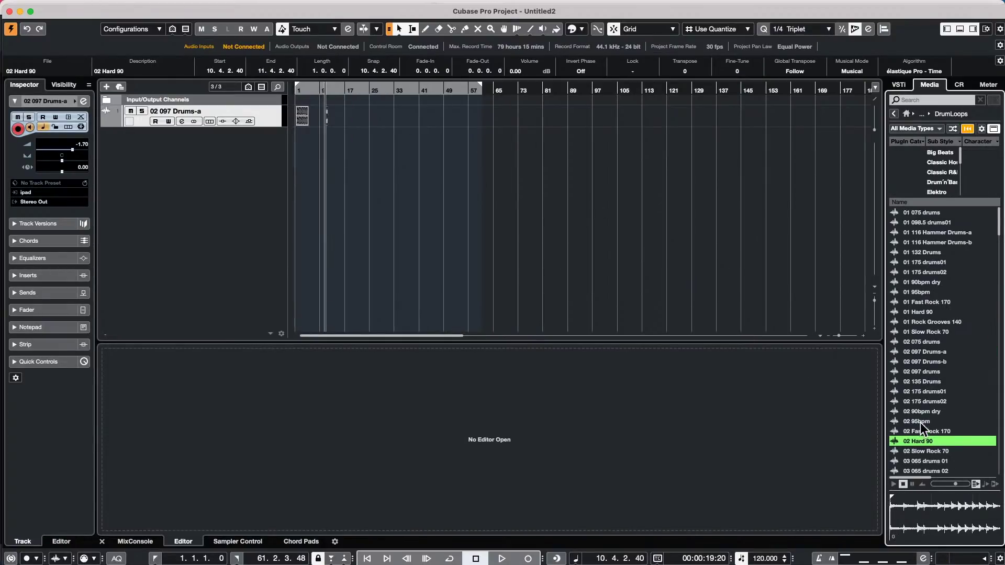
- Place 02 90bpm dry, 02 135 Drums and 01 Slow Rock 70 on the same audio track at about bars 19, 31 and 40
left_click_drag(925, 411, 351, 118)
left_click_drag(925, 382, 388, 123)
left_click_drag(918, 329, 419, 112)
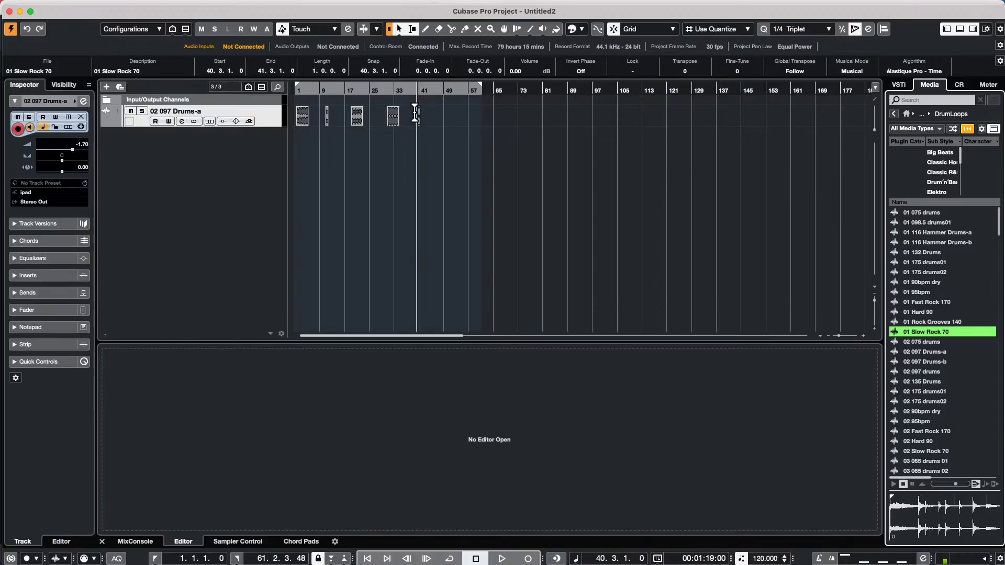
- Add 06 080 drums at bar 47 and 085 Kit 1 03 near bar 81 of the track, and deselect all events
scroll(922, 450, "down", 10)
left_click_drag(928, 441, 438, 114)
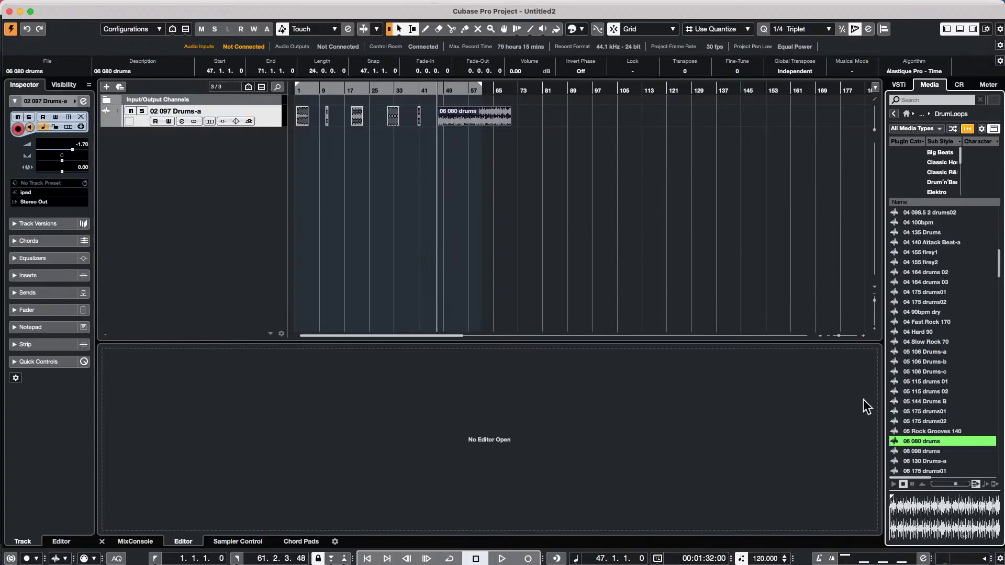
scroll(913, 399, "down", 1)
scroll(913, 398, "down", 5)
left_click_drag(915, 401, 542, 122)
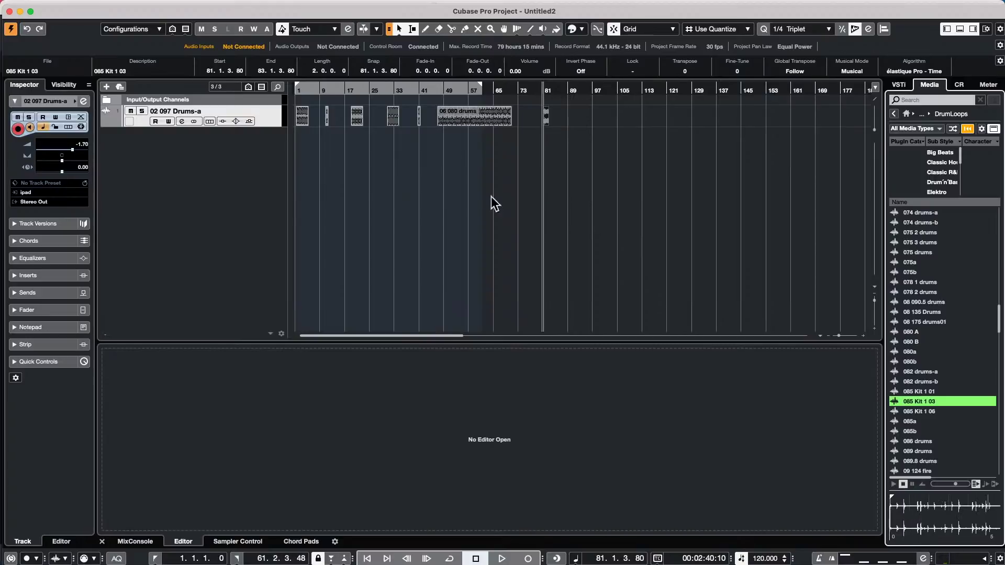
left_click(355, 187)
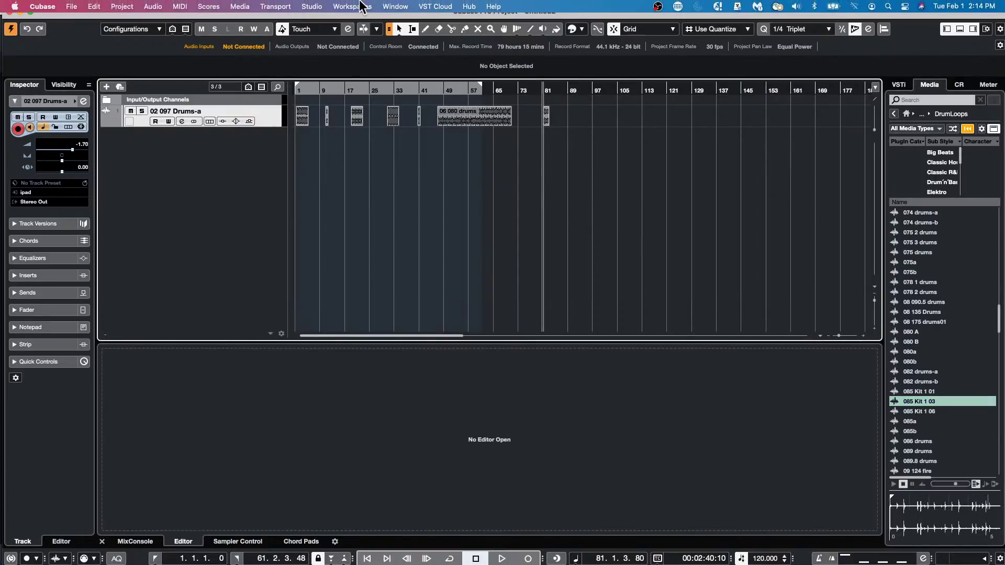
- Open the Render in Place settings for the drum loop track
mouse_move(157, 8)
left_click(95, 6)
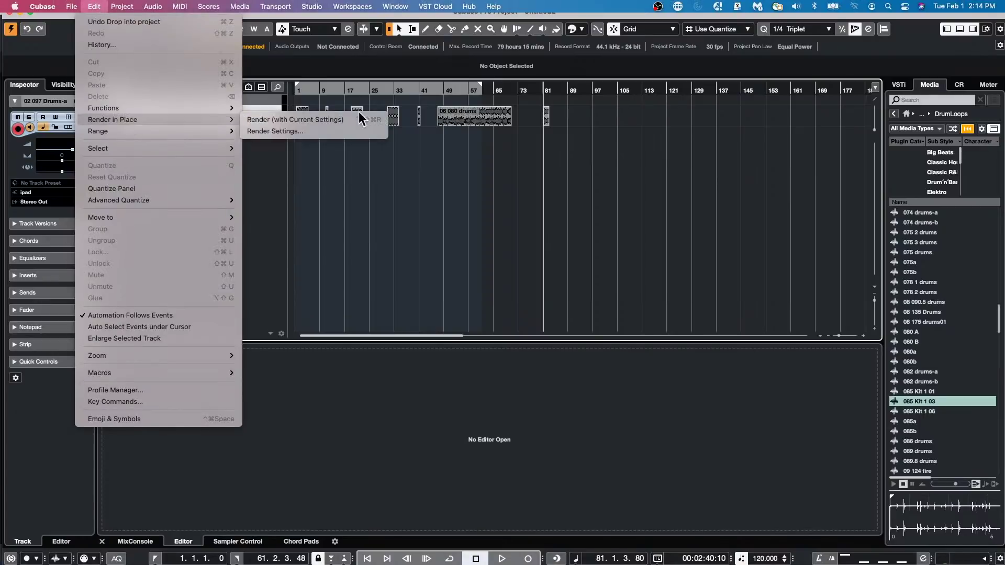
left_click(341, 130)
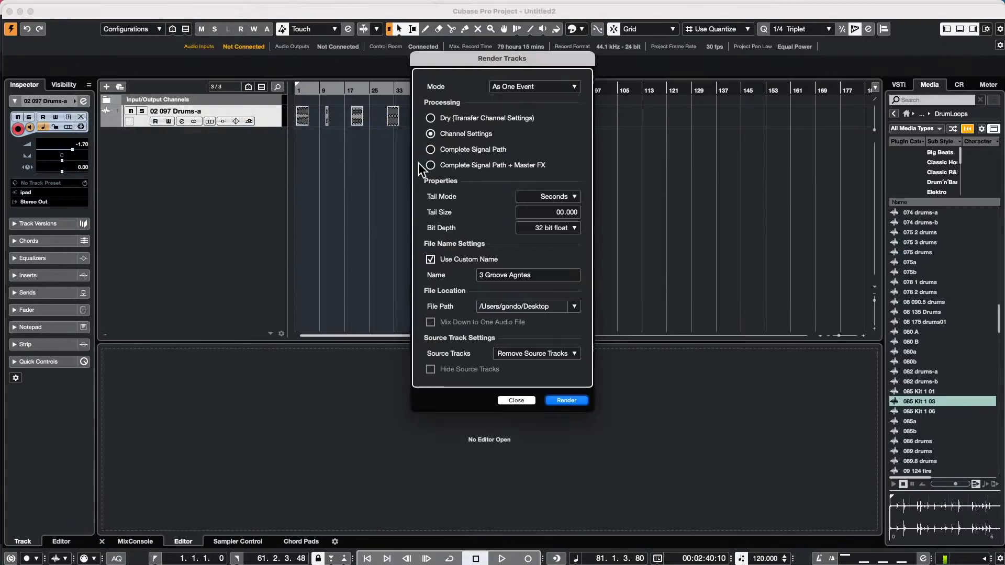
- Create a folder named "a small export" on the Desktop and use it as the render file path
left_click(575, 306)
left_click(579, 317)
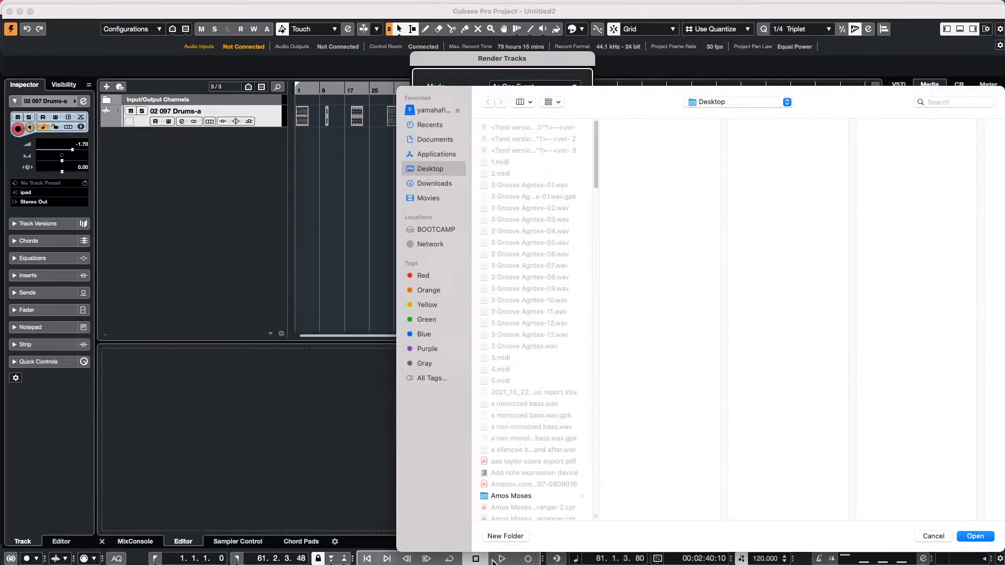
left_click(490, 538)
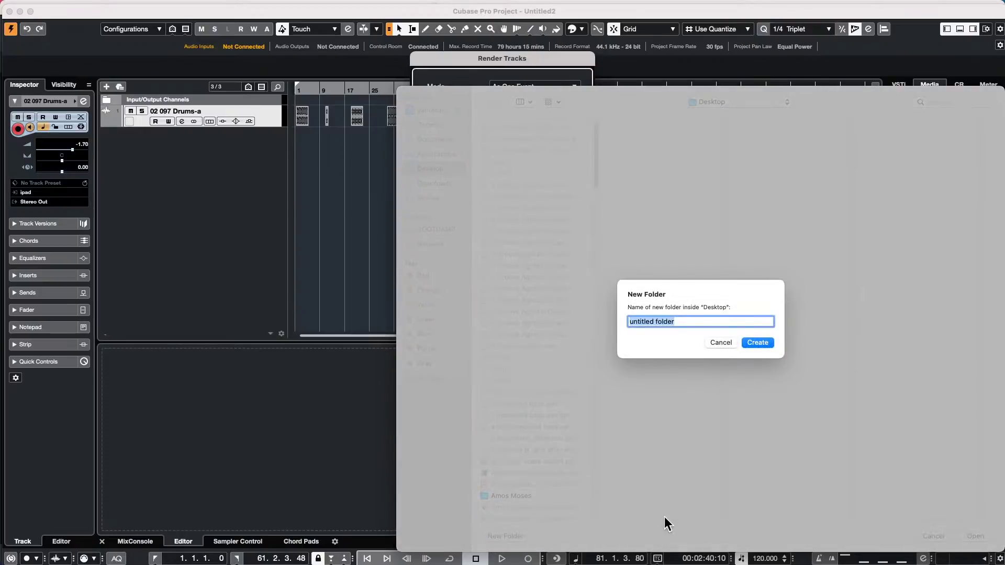
type("s")
key("BackSpace")
type("a")
key("BackSpace")
type("a small export")
key("Return")
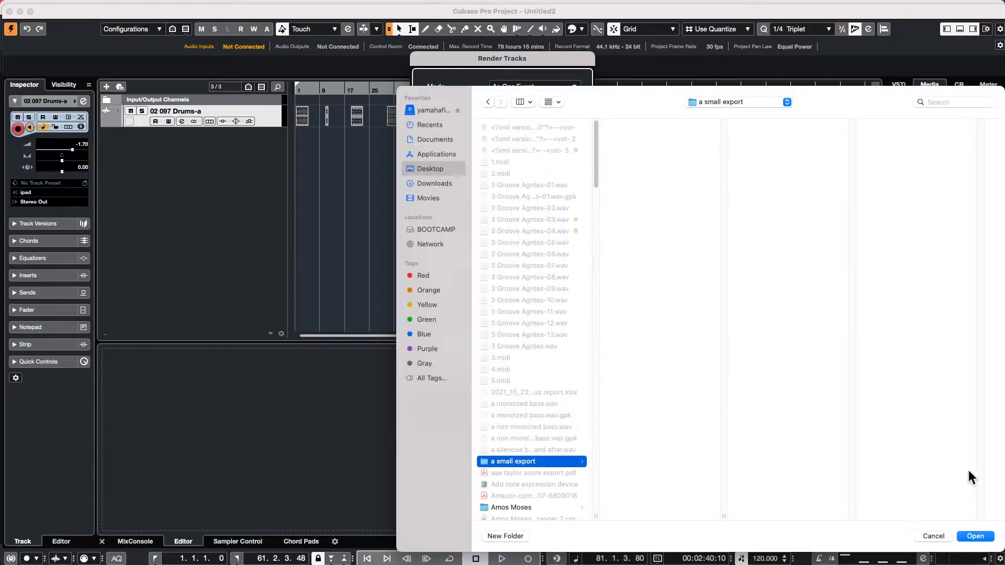
left_click(975, 535)
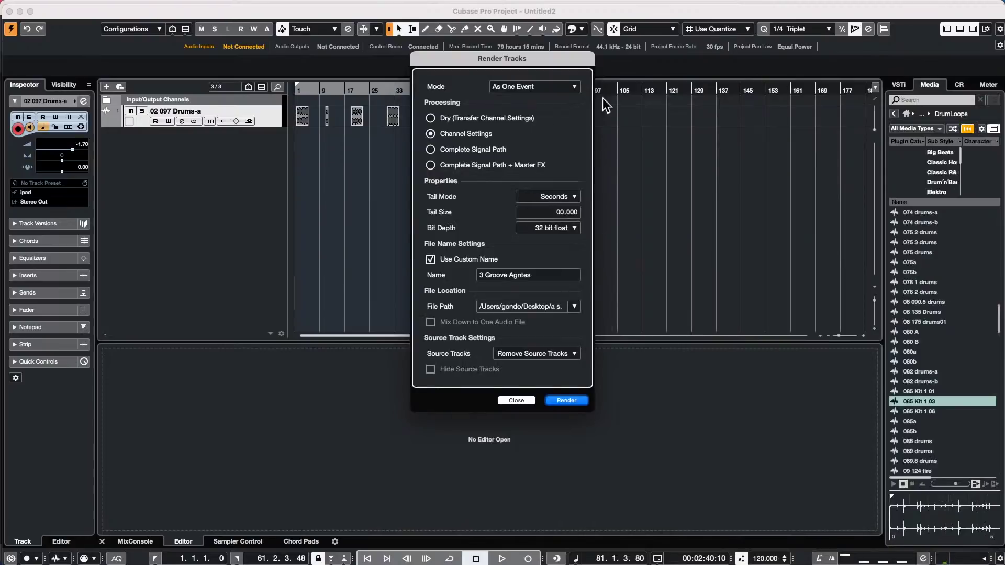
- Set the render mode to As Separate Events, move the dialog clear of the loops, and render the track
left_click(517, 89)
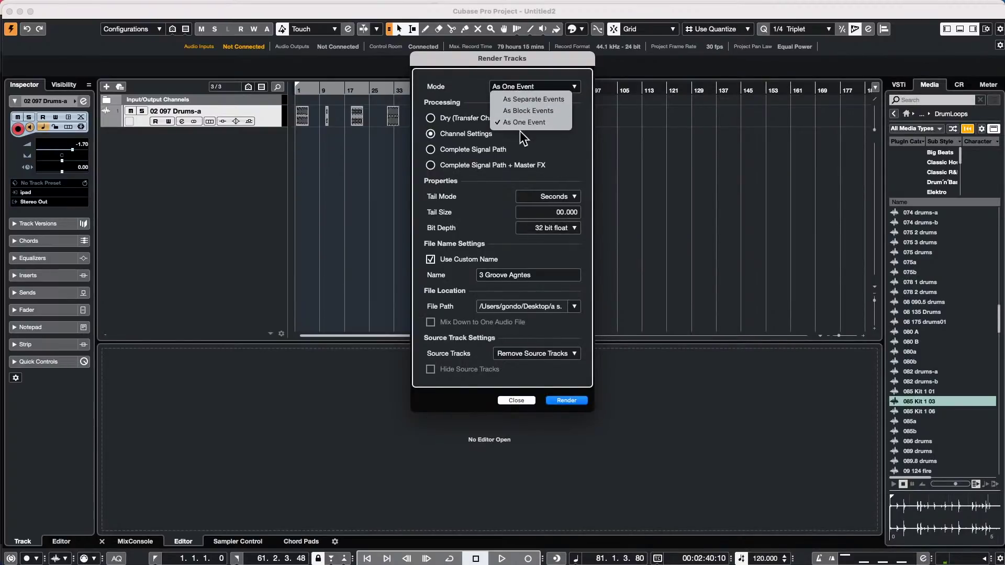
left_click(538, 97)
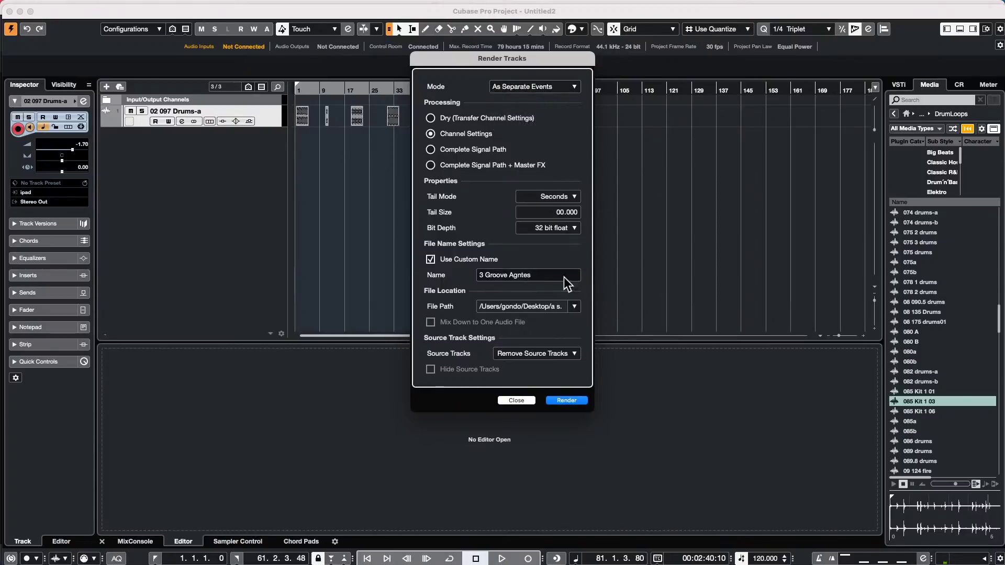
left_click_drag(488, 63, 744, 145)
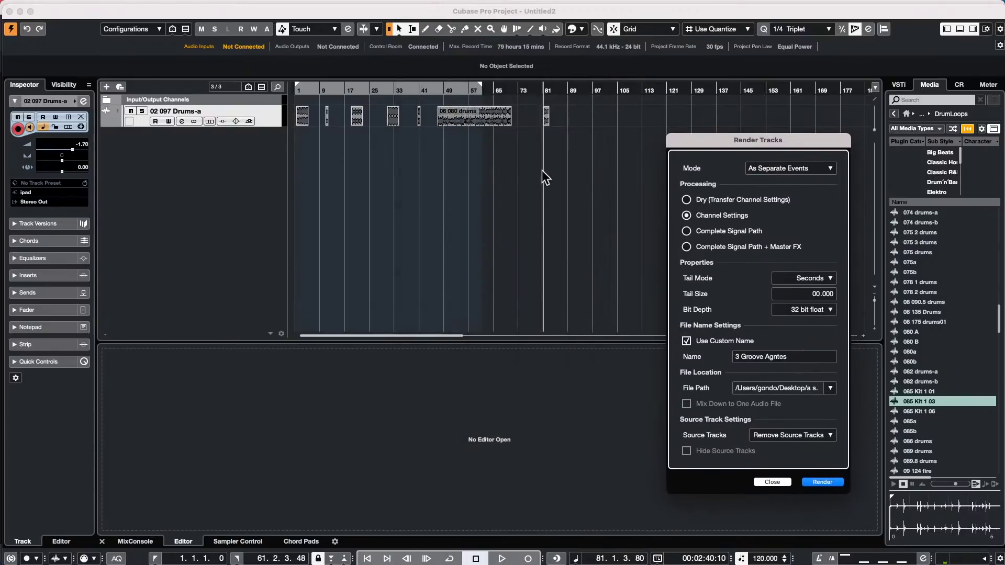
left_click(822, 482)
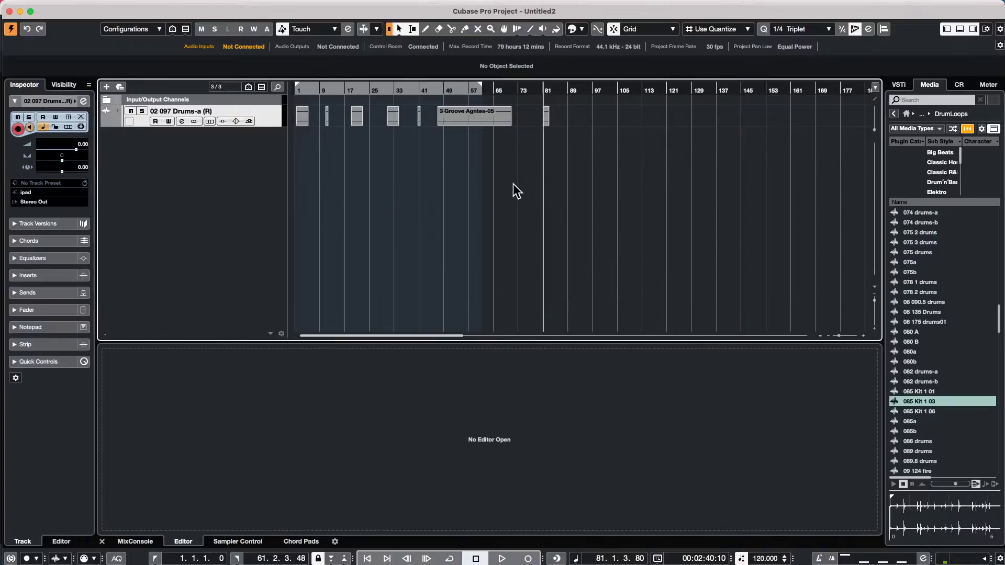
- Switch to Finder and examine the rendered files in the "a small export" folder on the Desktop
key("super+Tab")
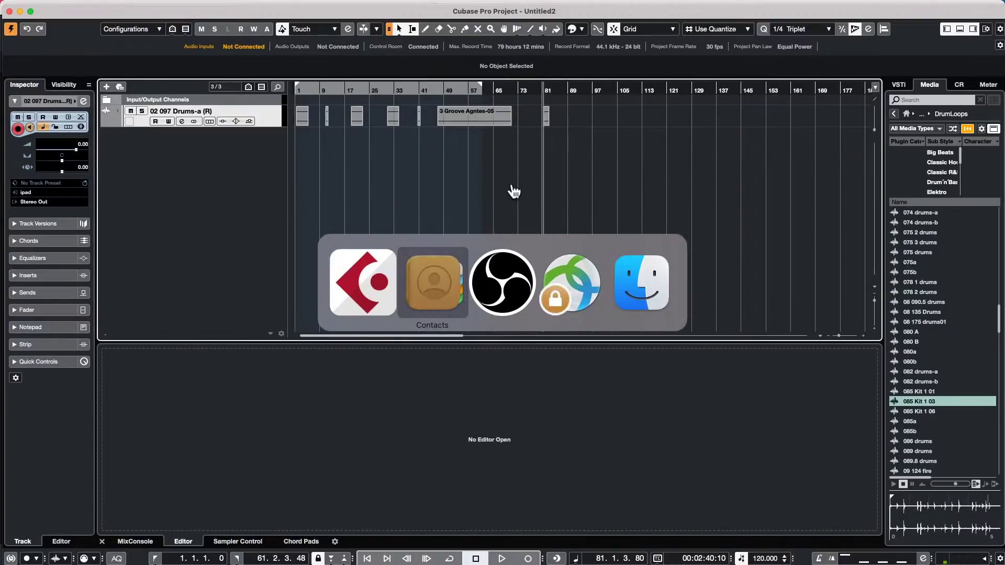
key("super+Tab")
key("super+Tab")
key("super+Tab")
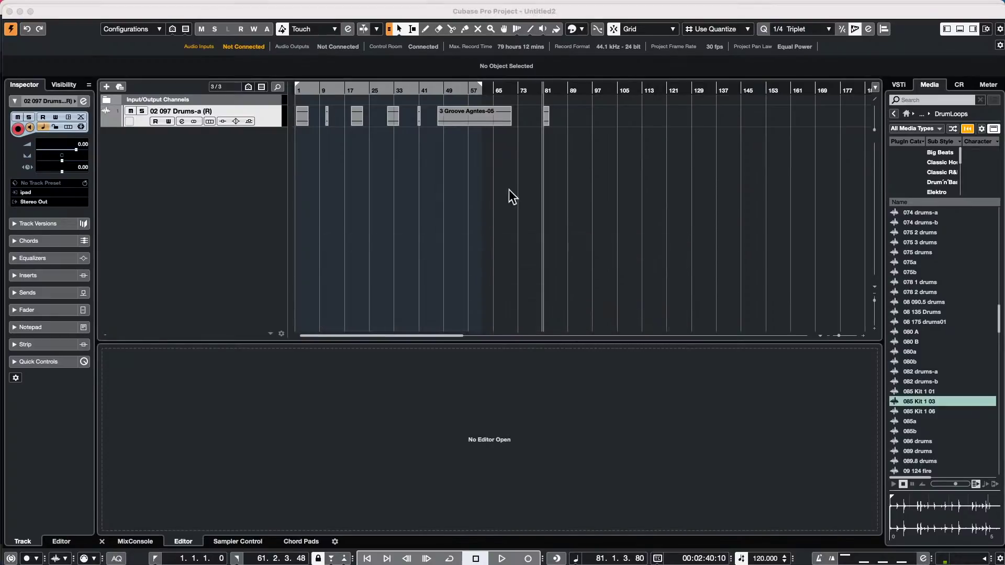
left_click(241, 558)
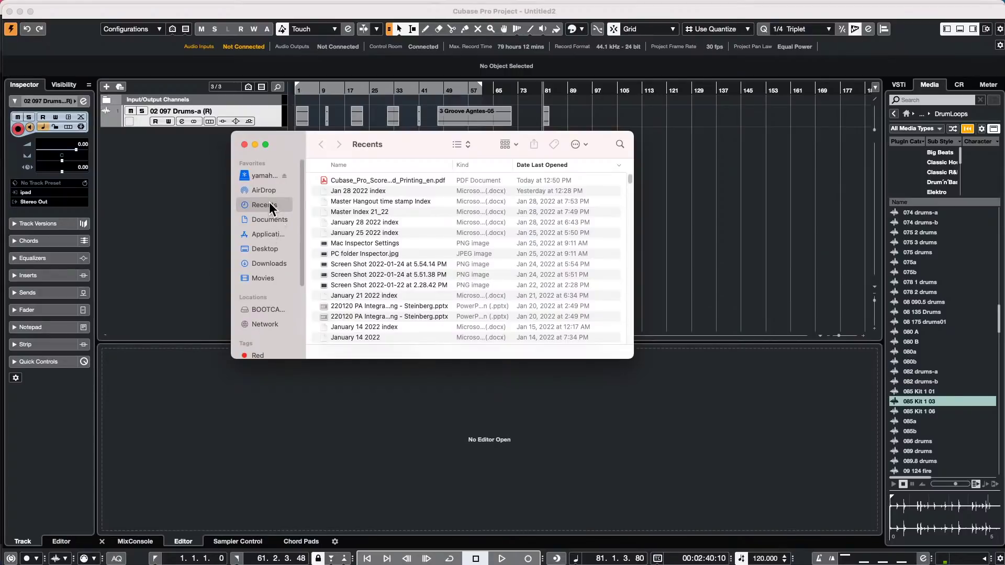
left_click(266, 190)
left_click(266, 205)
left_click(267, 244)
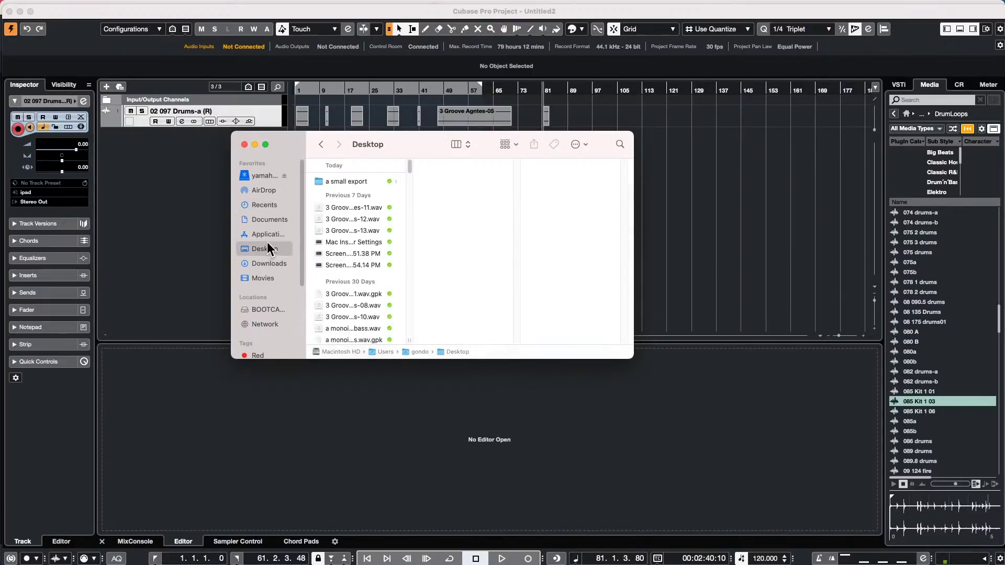
left_click(325, 179)
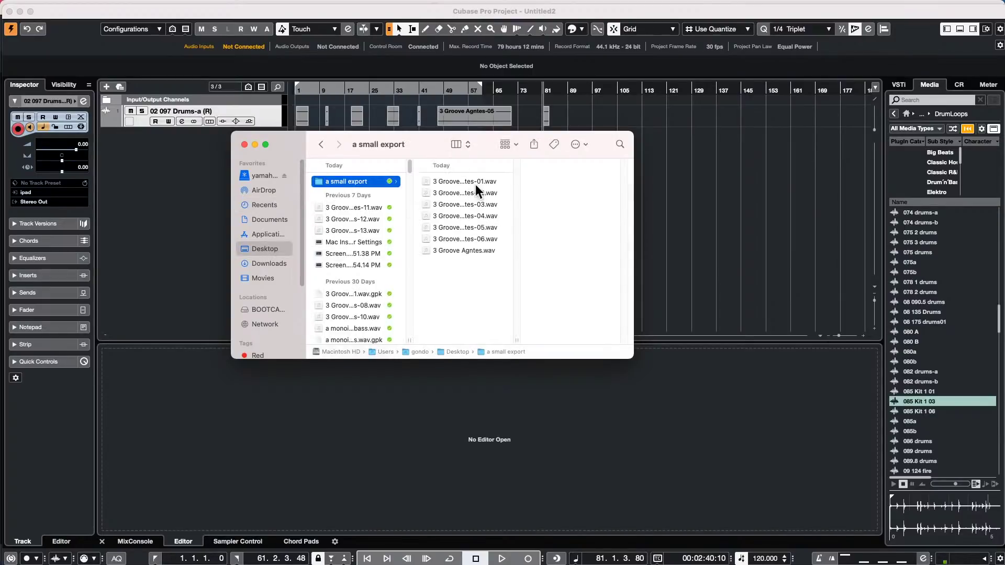
- Return to Cubase and reopen the Render in Place settings for the drum loop track
left_click(723, 133)
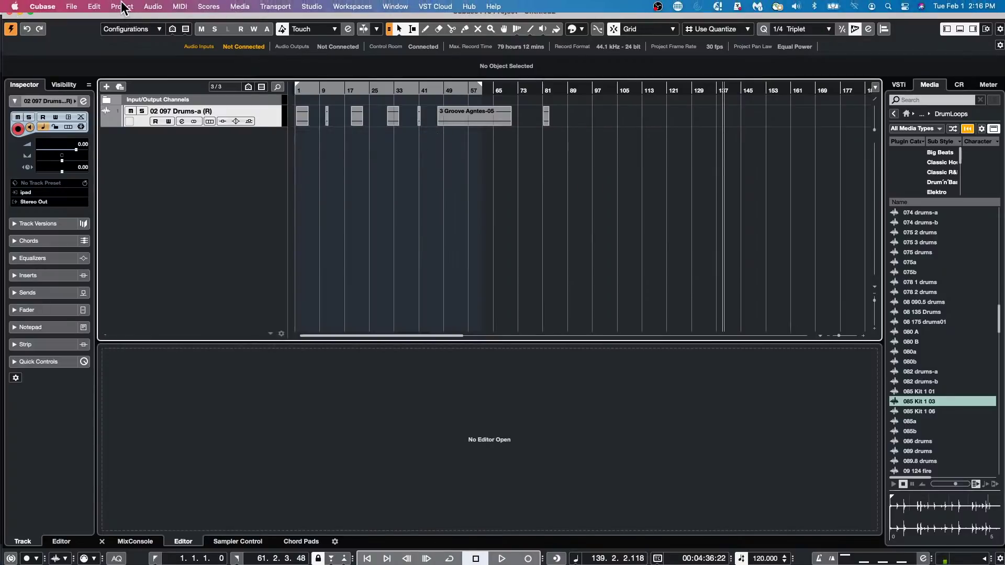
left_click(97, 6)
mouse_move(125, 6)
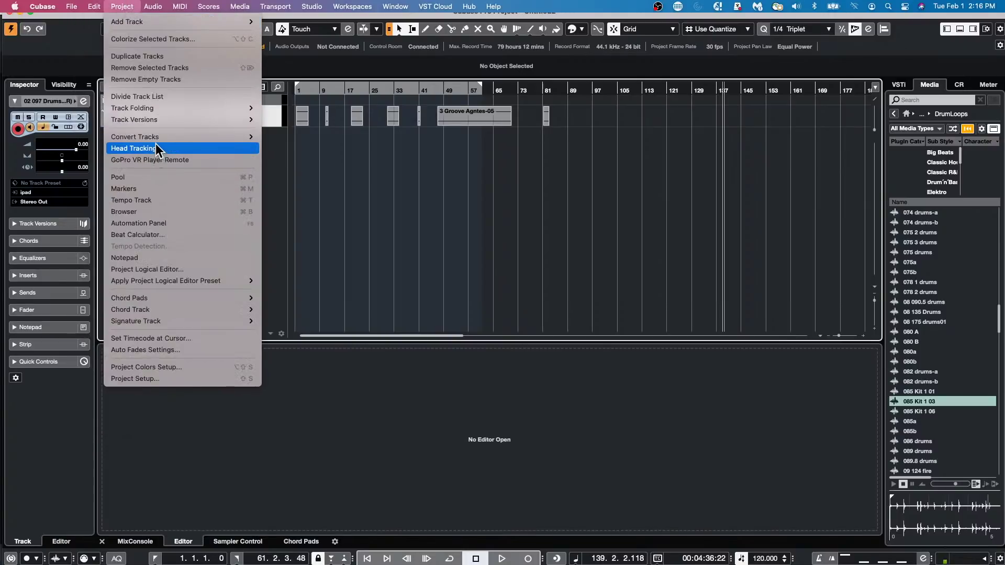
mouse_move(74, 6)
mouse_move(140, 120)
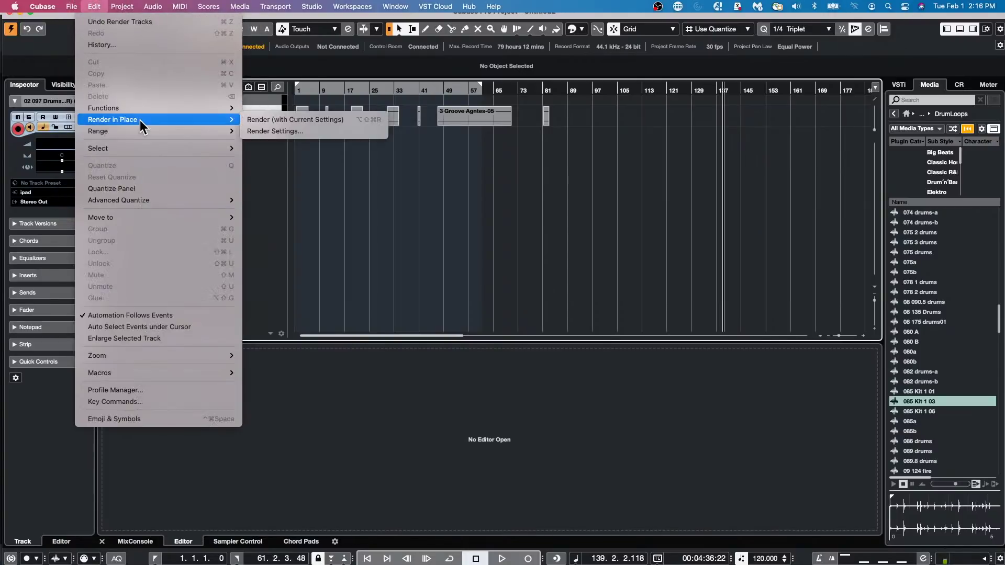
left_click(312, 131)
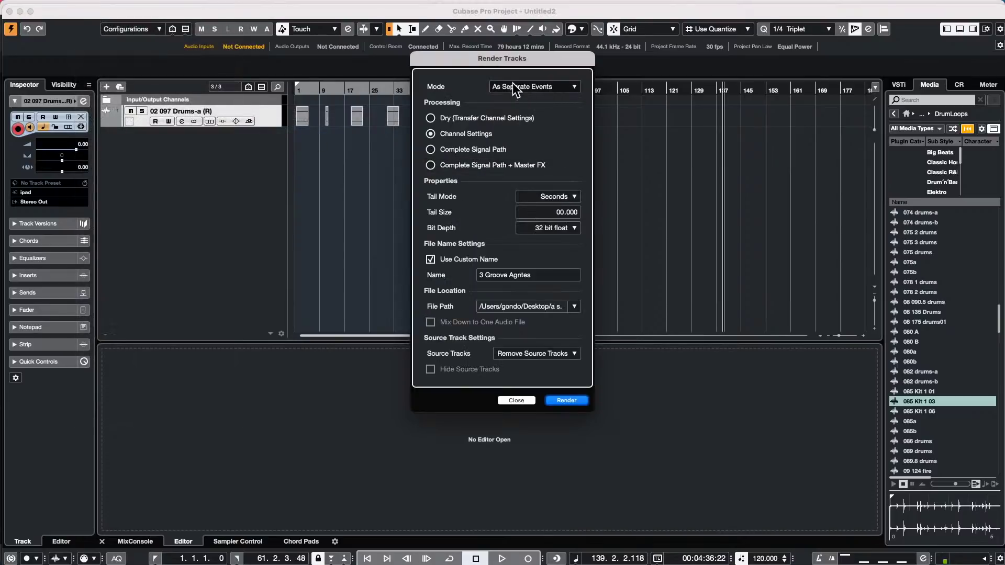
- Review the render mode and source track options, leave the settings, and undo the track render
left_click(529, 86)
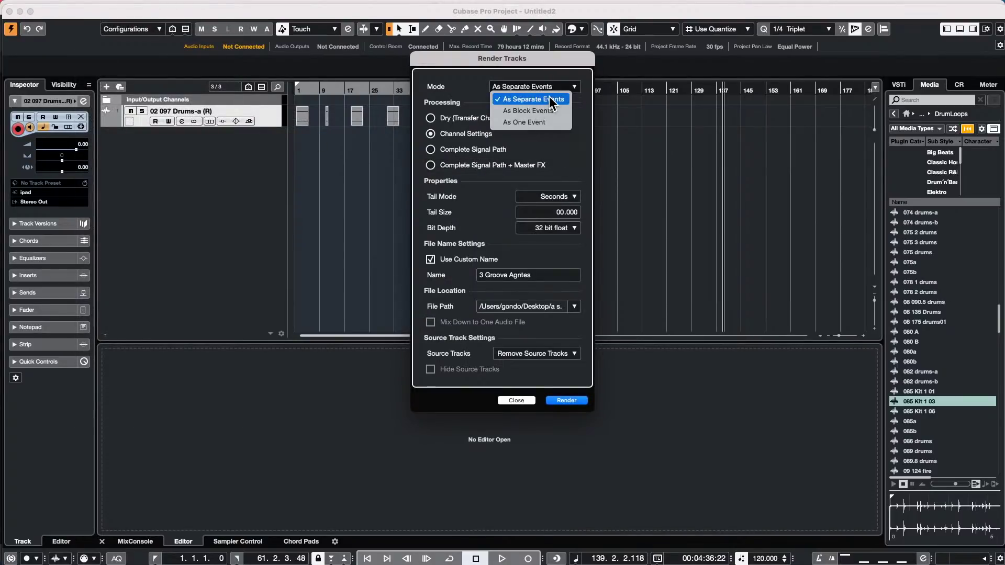
left_click(776, 204)
left_click(533, 355)
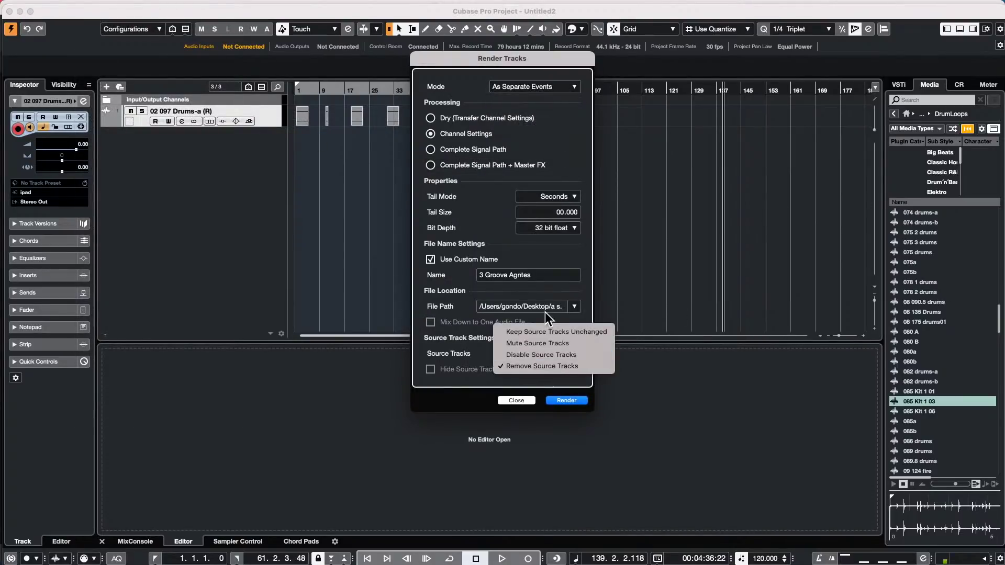
left_click(662, 289)
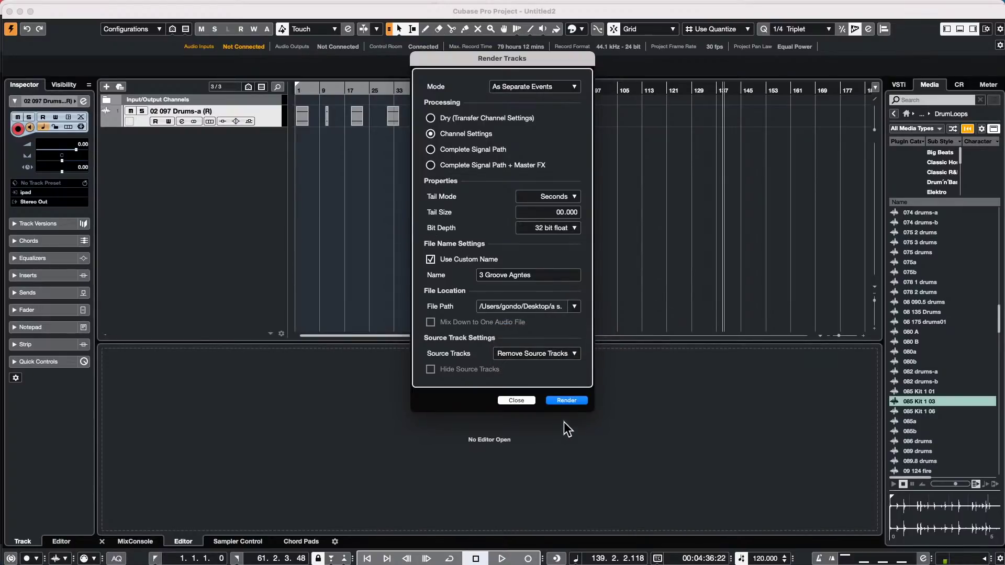
left_click(516, 400)
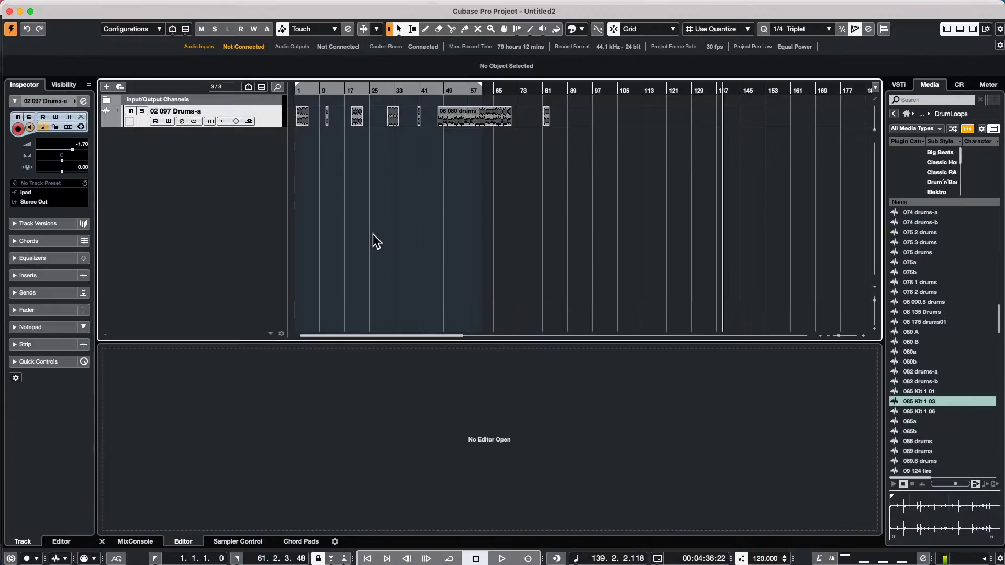
- Set the Render in Place source track option to Mute Source Tracks and leave the render settings
left_click(94, 6)
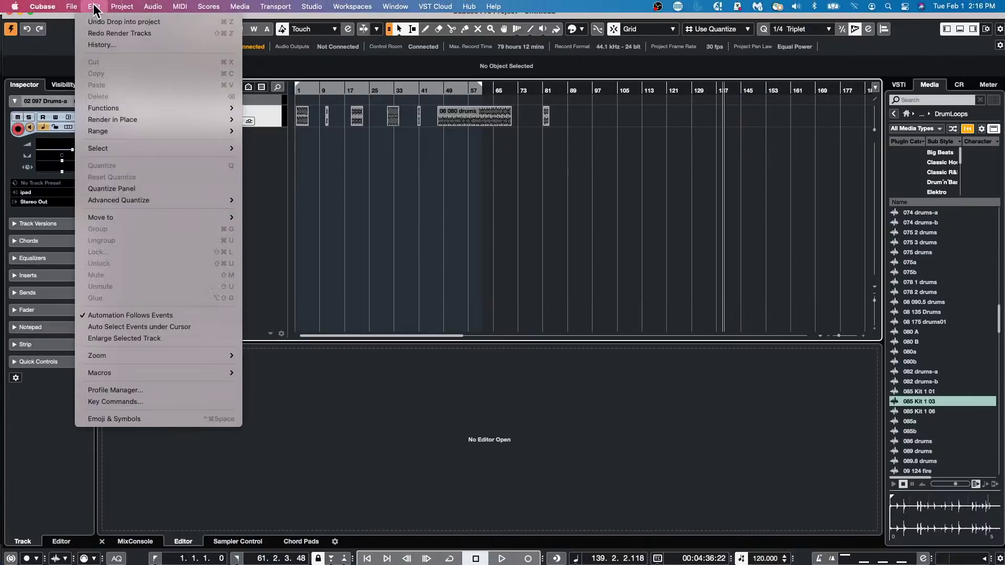
mouse_move(220, 119)
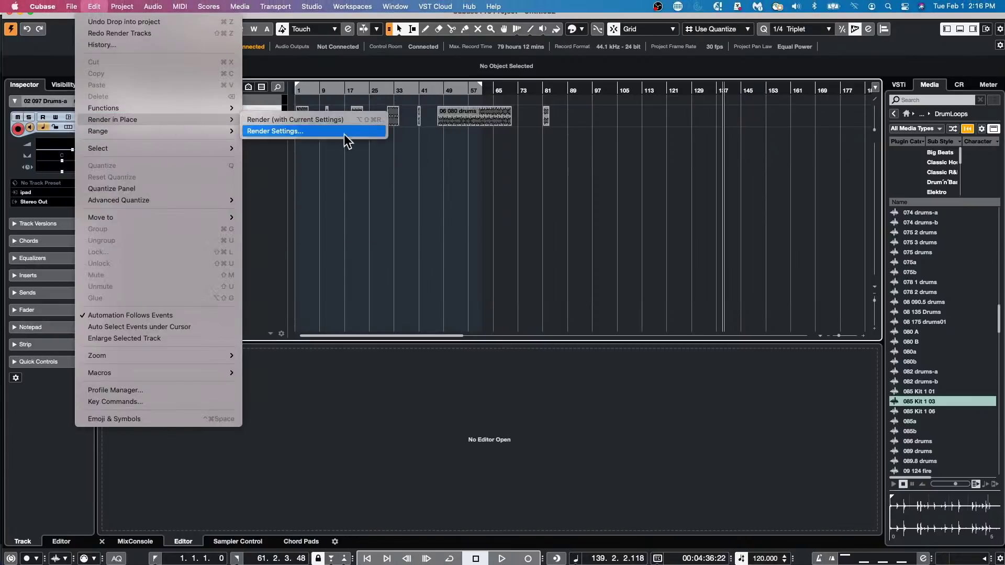
left_click(361, 131)
left_click(431, 133)
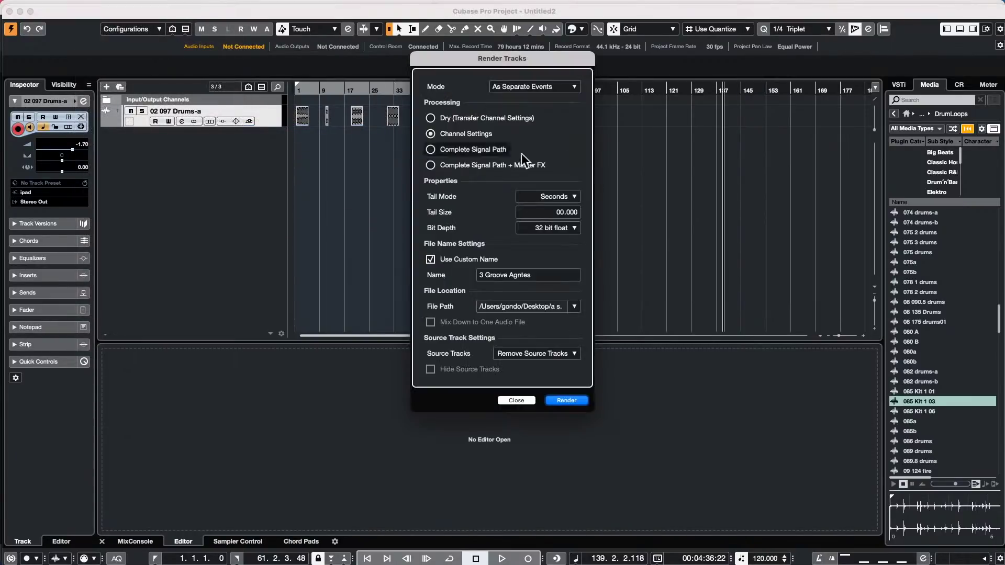
left_click(538, 354)
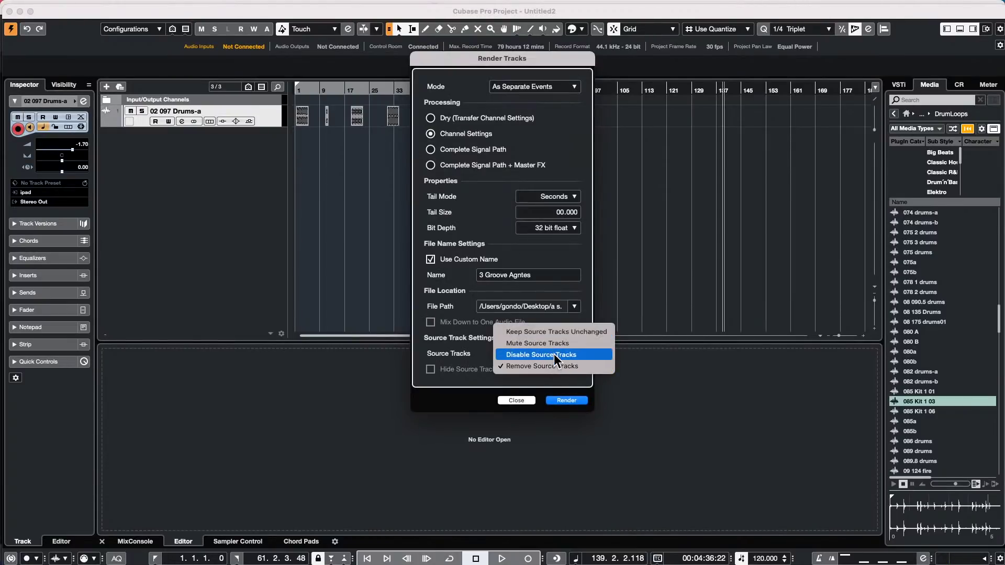
left_click(555, 344)
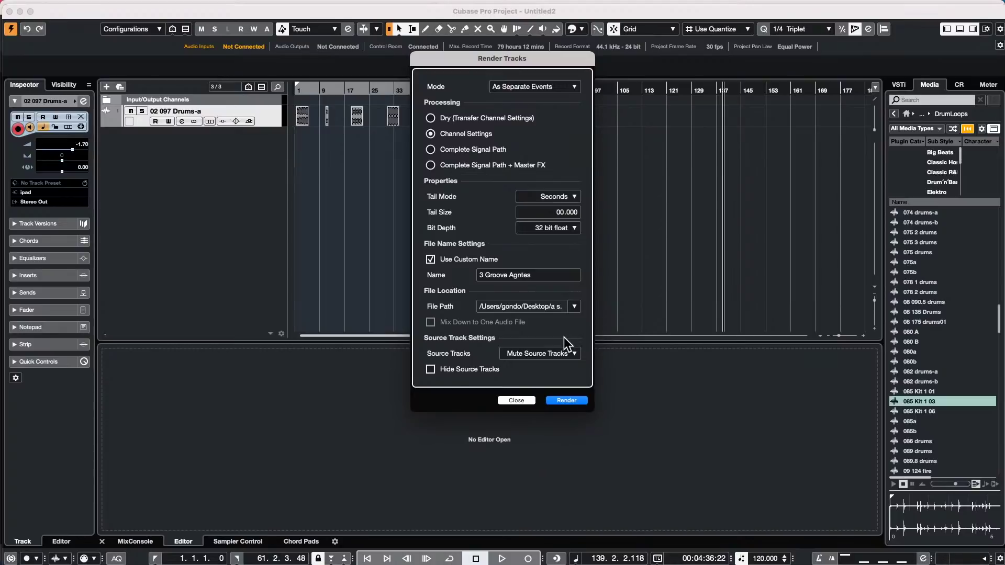
left_click(566, 400)
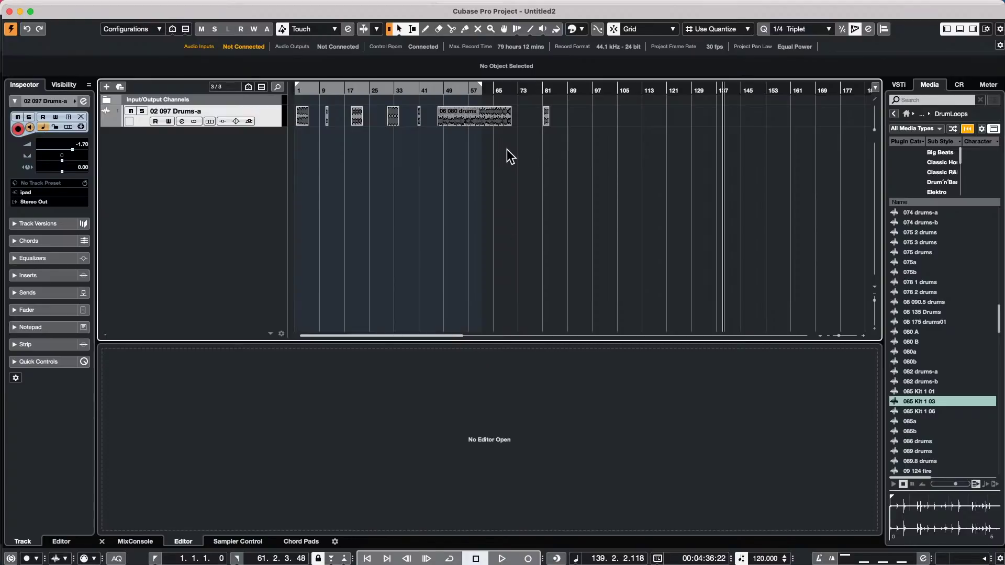
- Open the recent project "Amos Moses - GO" and revert it to its previously saved version
left_click(72, 6)
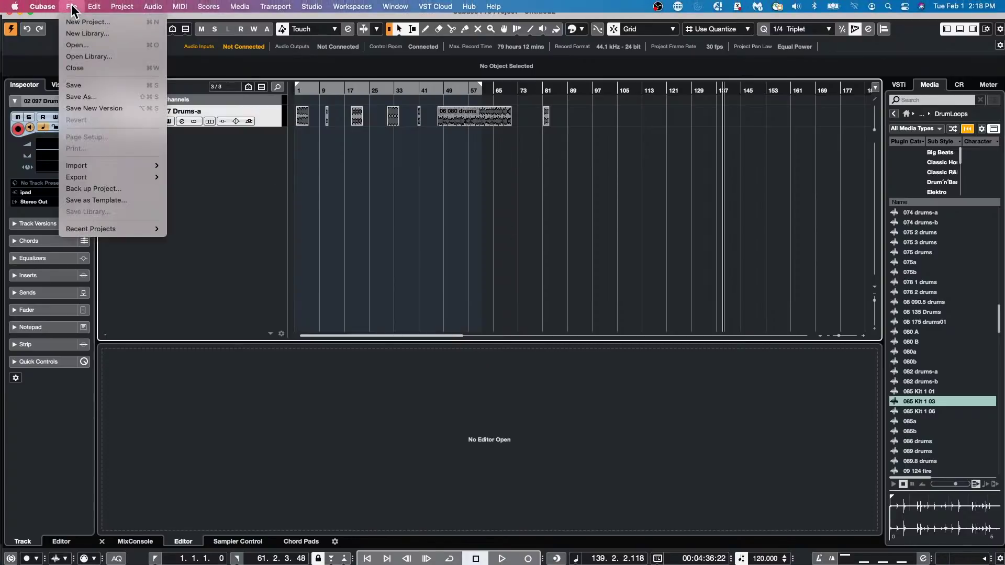
mouse_move(62, 233)
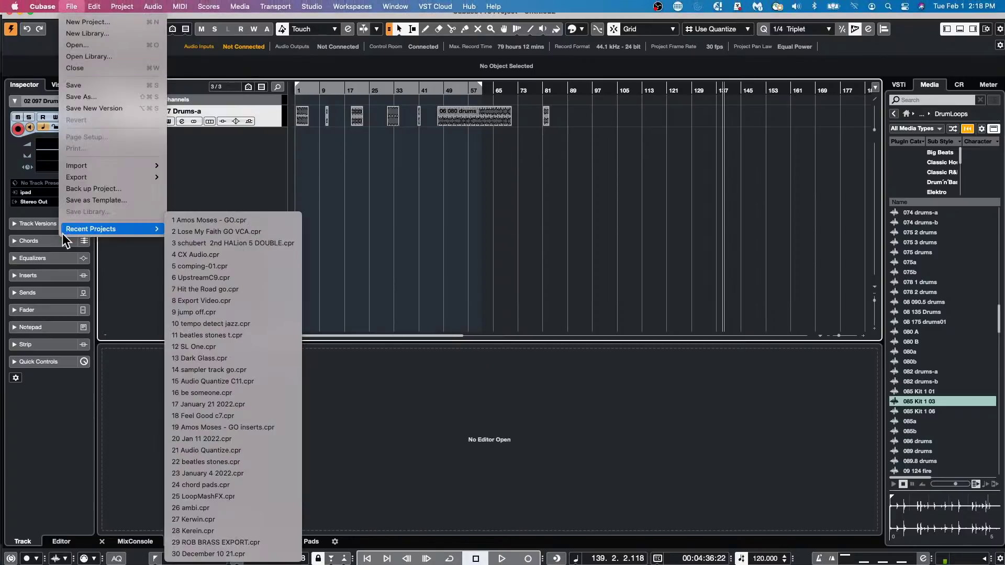
left_click(282, 224)
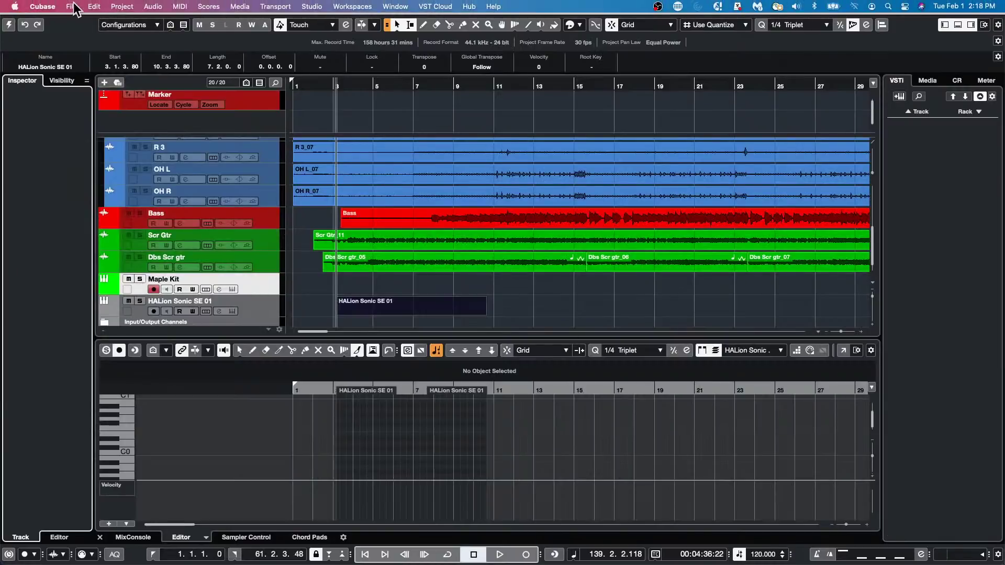
left_click(72, 7)
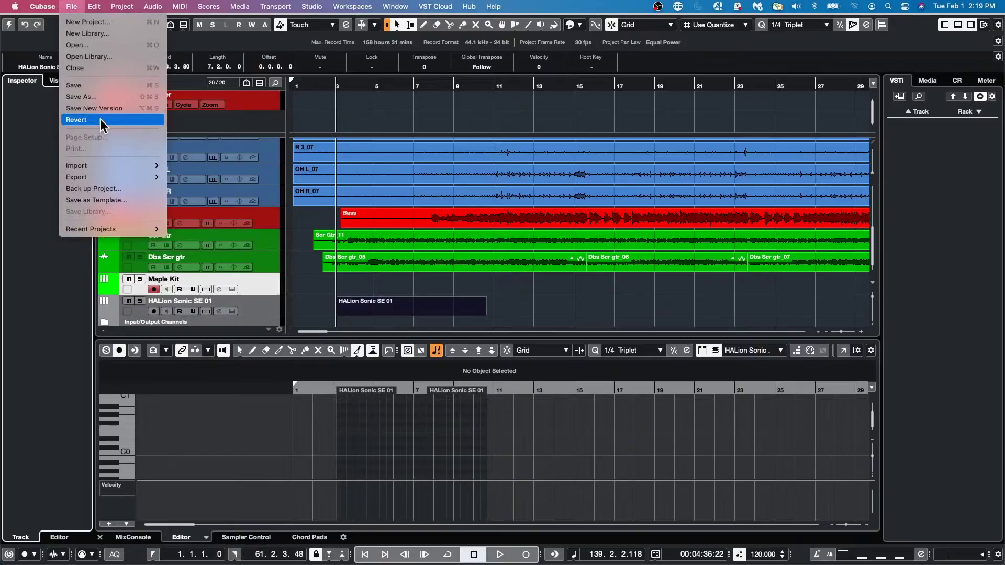
left_click(92, 119)
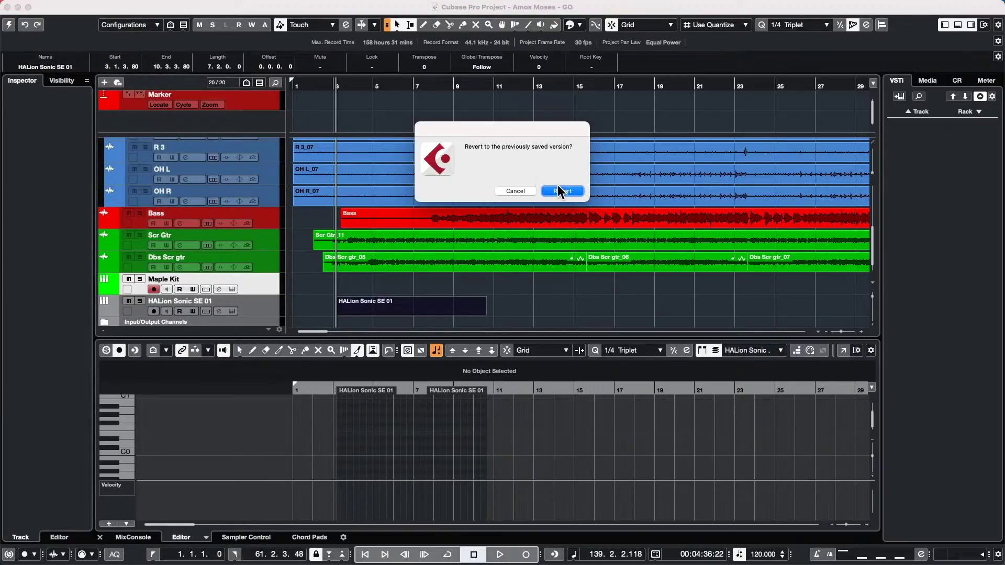
left_click(560, 190)
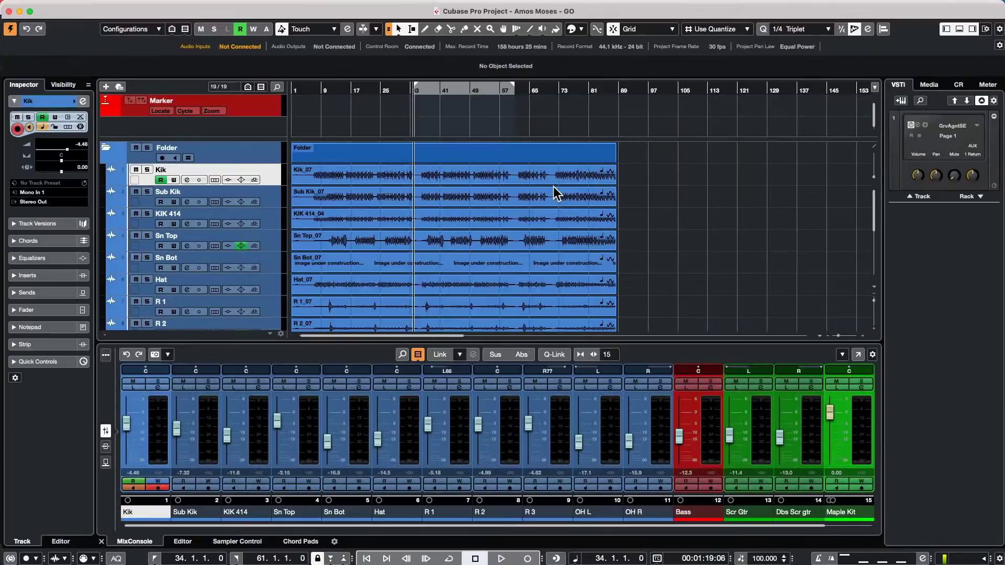
- Open the channel settings of the Stereo Out channel at the end of the mixer
left_click_drag(448, 526, 774, 531)
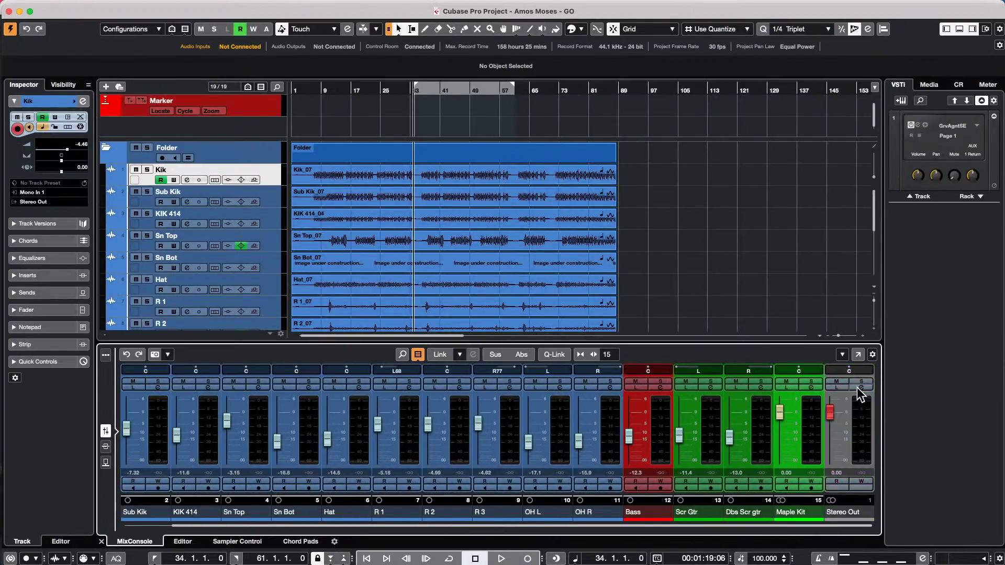
right_click(862, 417)
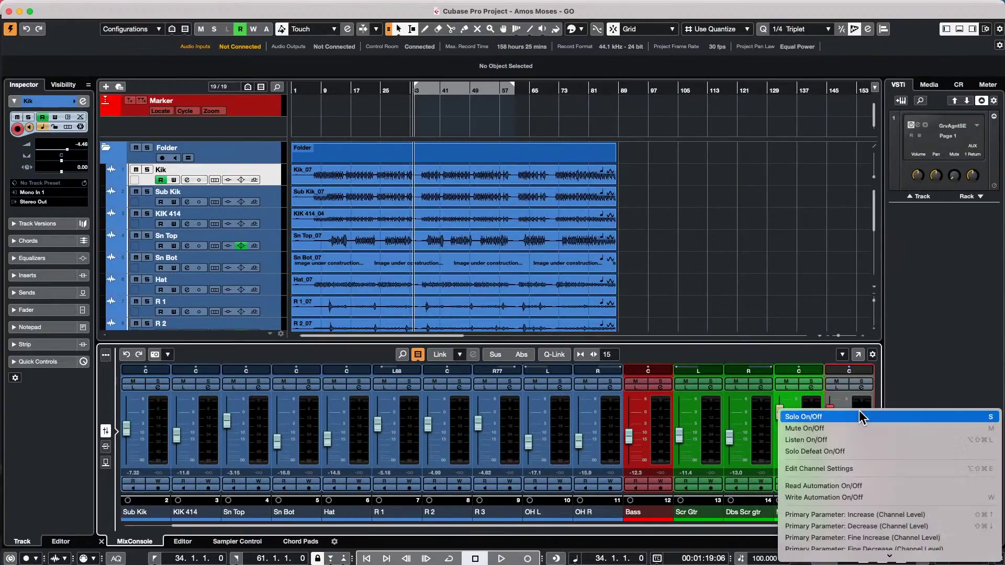
left_click(792, 216)
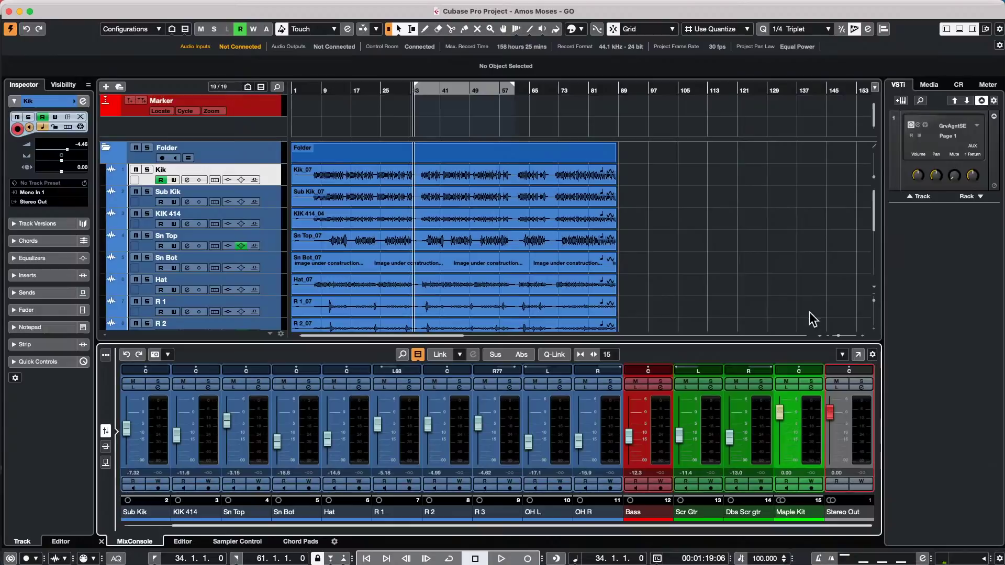
left_click(857, 388)
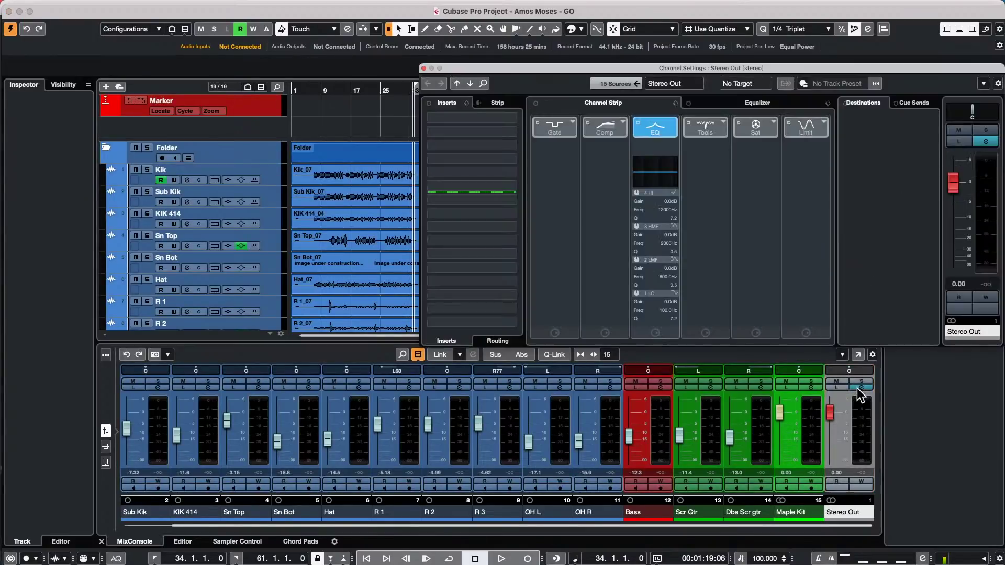
- Add the Maximizer dynamics effect to the first insert slot of Stereo Out and move its window clear of the inserts
left_click(511, 118)
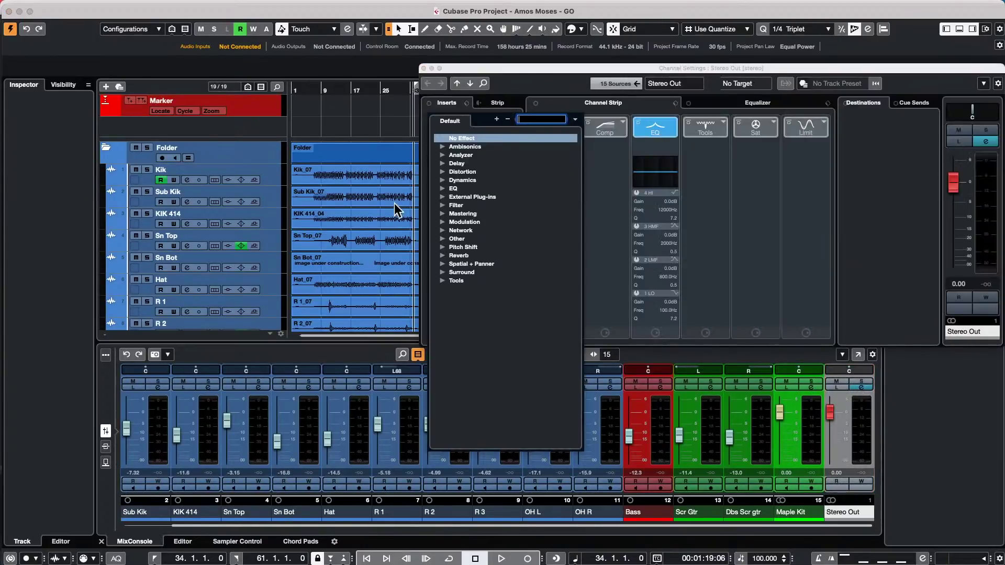
left_click(443, 180)
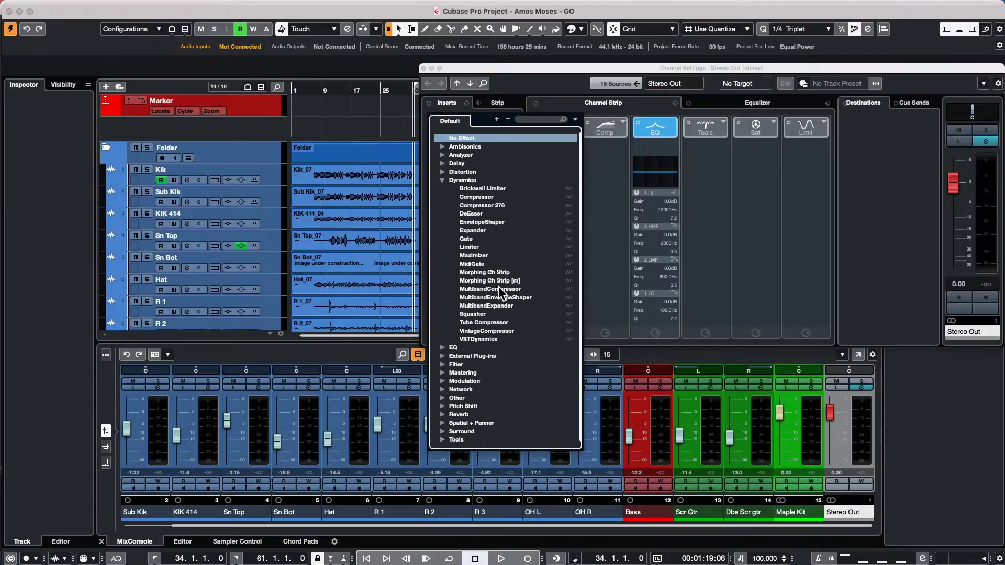
left_click(474, 256)
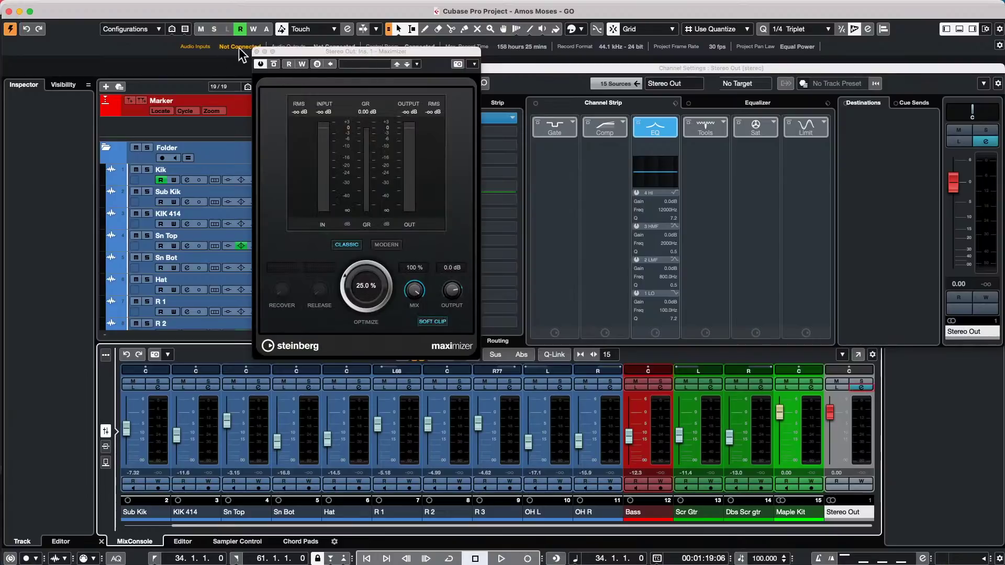
left_click_drag(300, 53, 648, 73)
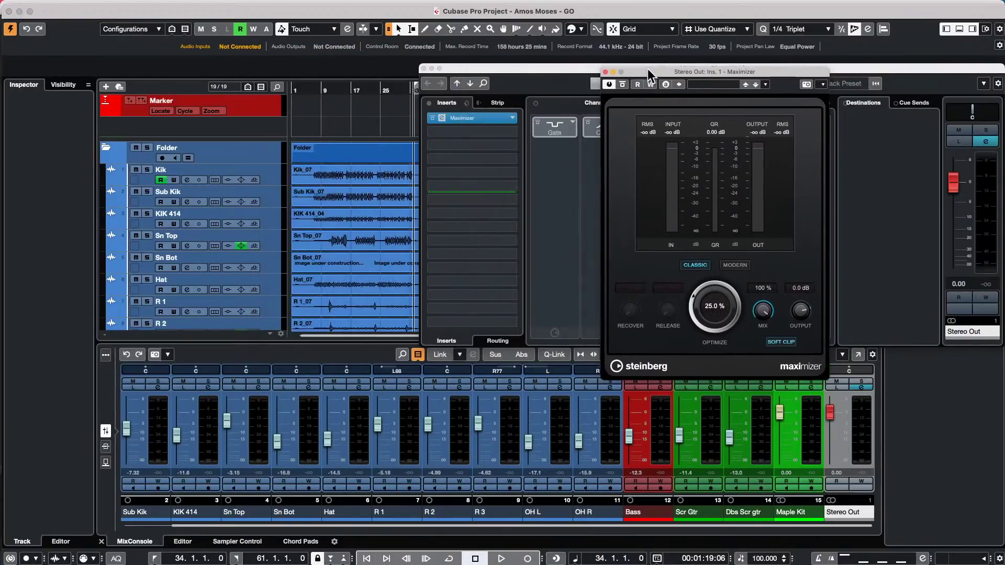
- Load the Pop Master preset in the Maximizer on Stereo Out
left_click(708, 84)
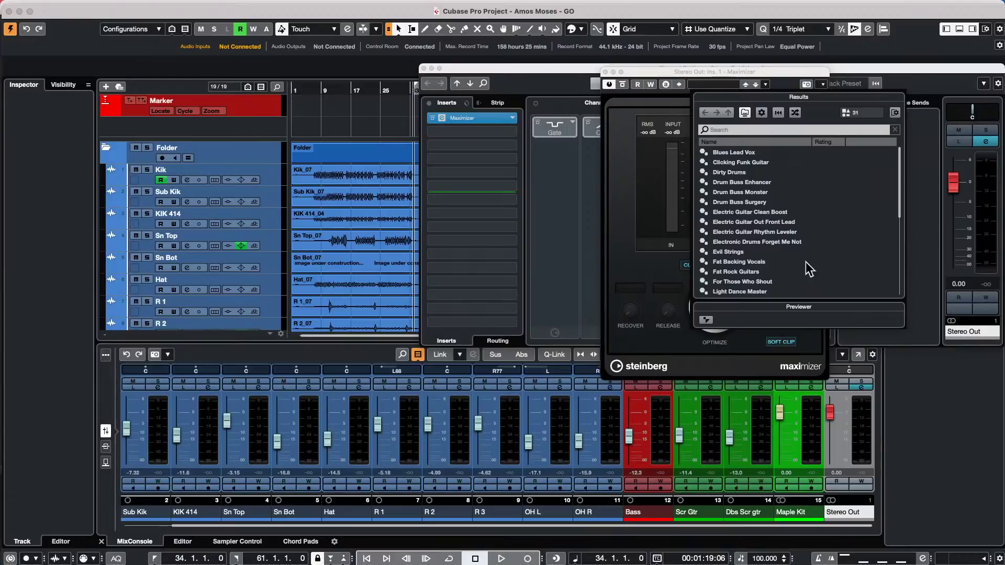
scroll(810, 253, "down", 1)
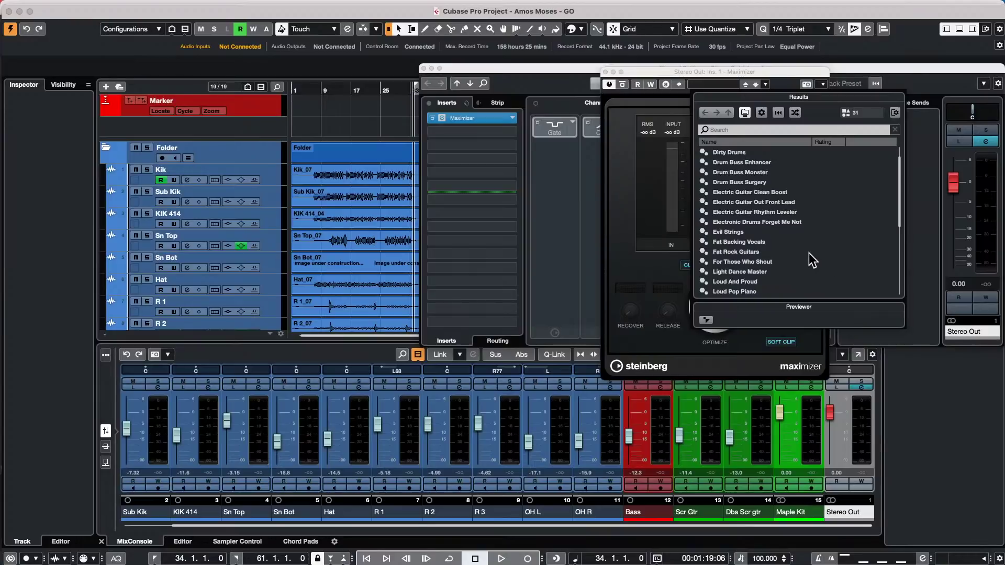
scroll(774, 252, "down", 2)
scroll(778, 254, "down", 4)
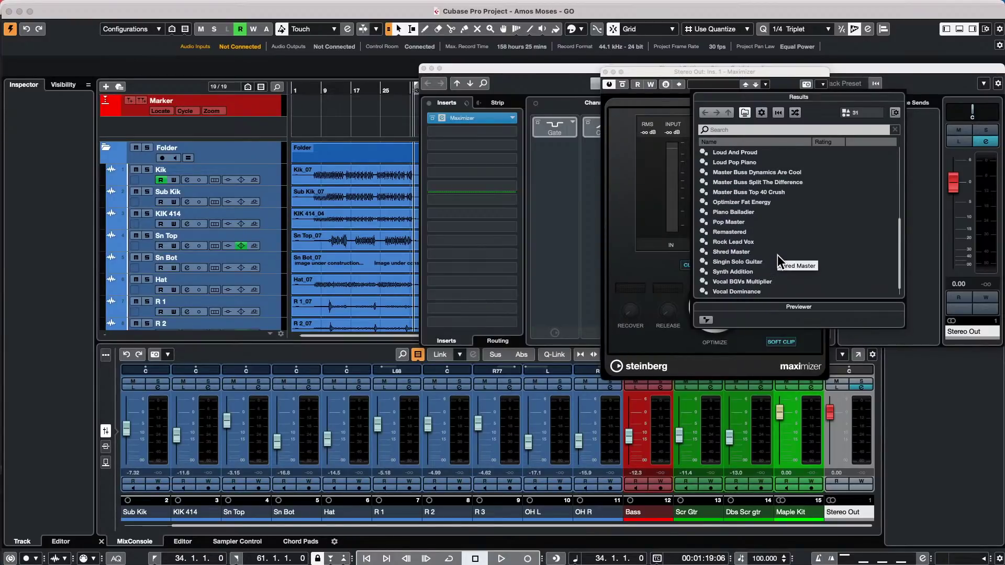
double_click(730, 221)
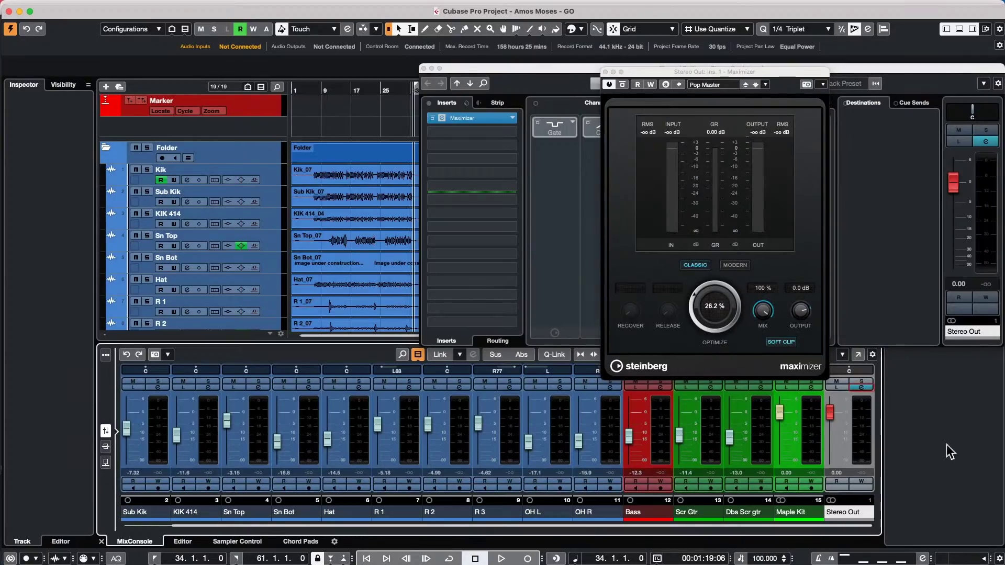
- Show the Control Room mixer with its main level at about -9.79 dB and start playback of the project
left_click_drag(863, 68, 631, 67)
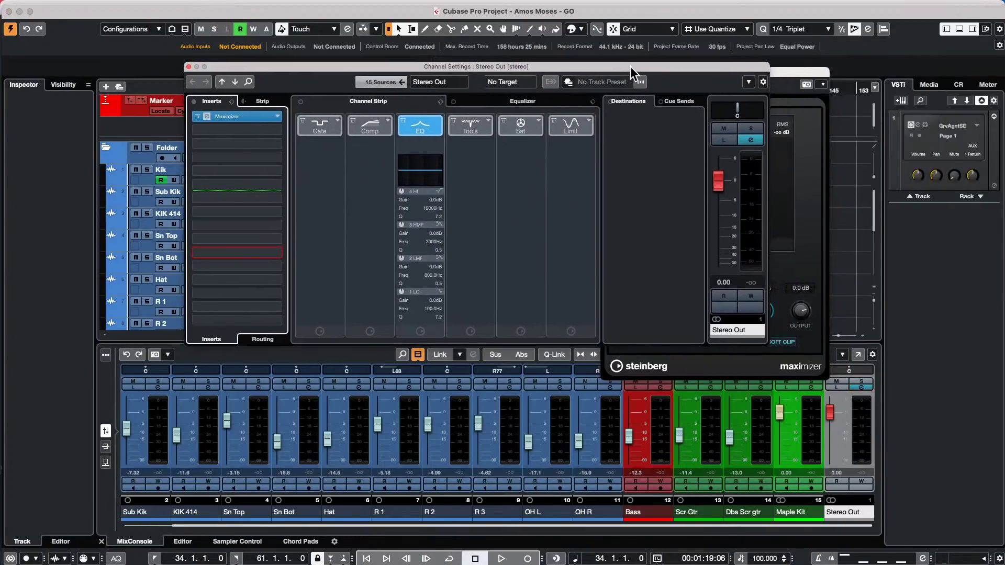
left_click(958, 84)
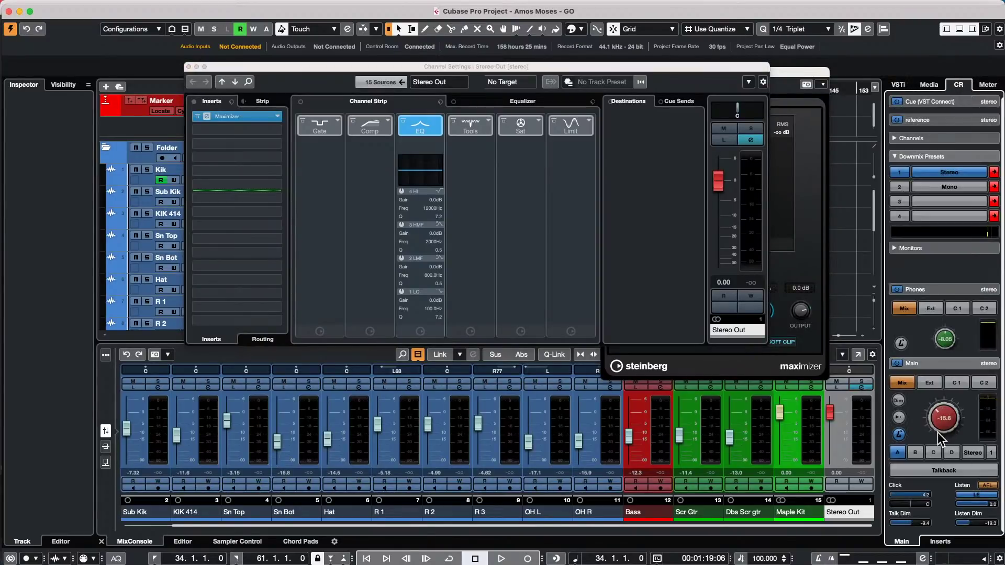
key("space")
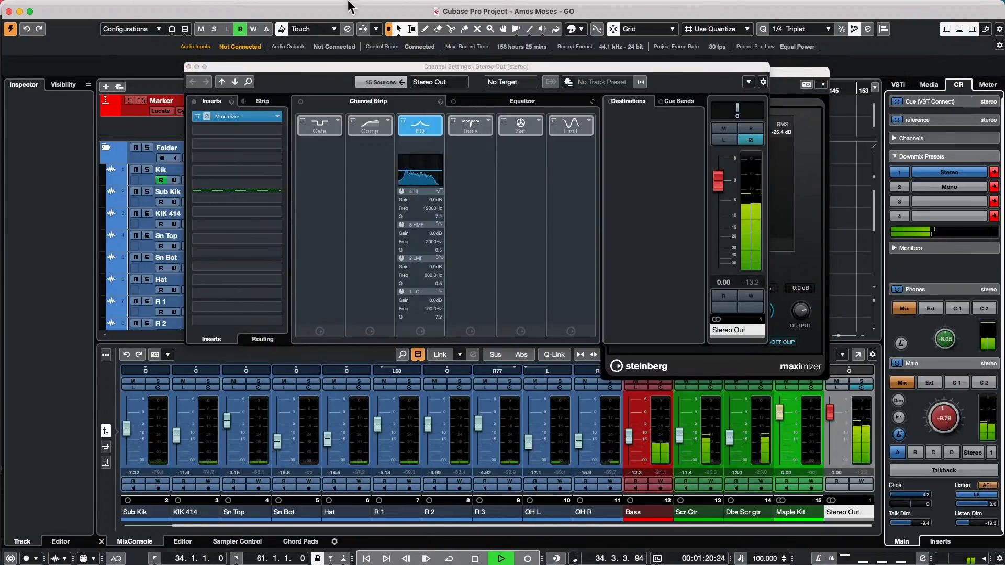
- Move the Maximizer to the seventh, post-fader insert slot of Stereo Out and lower the channel fader to about -1.06 dB
left_click(224, 115)
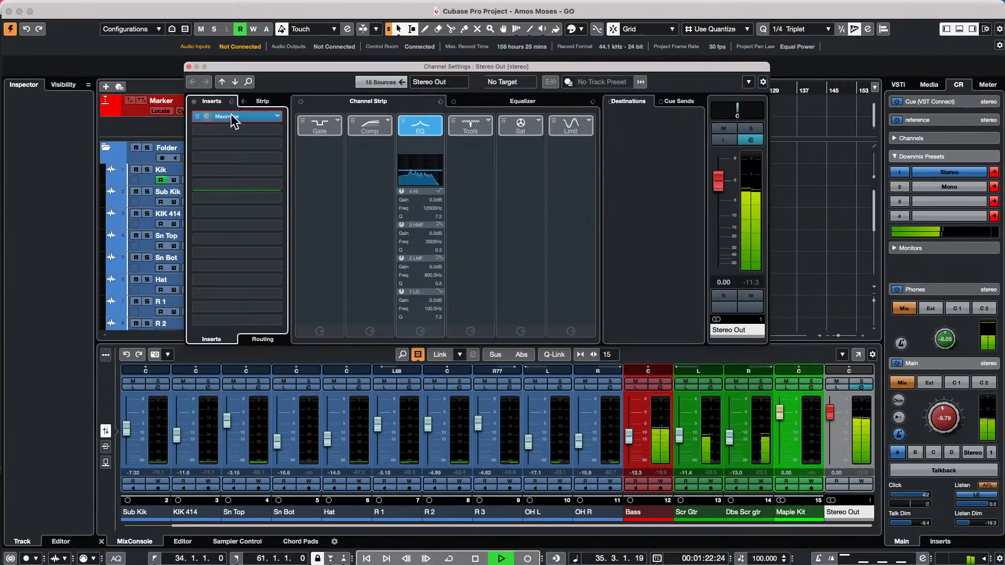
left_click_drag(230, 116, 232, 197)
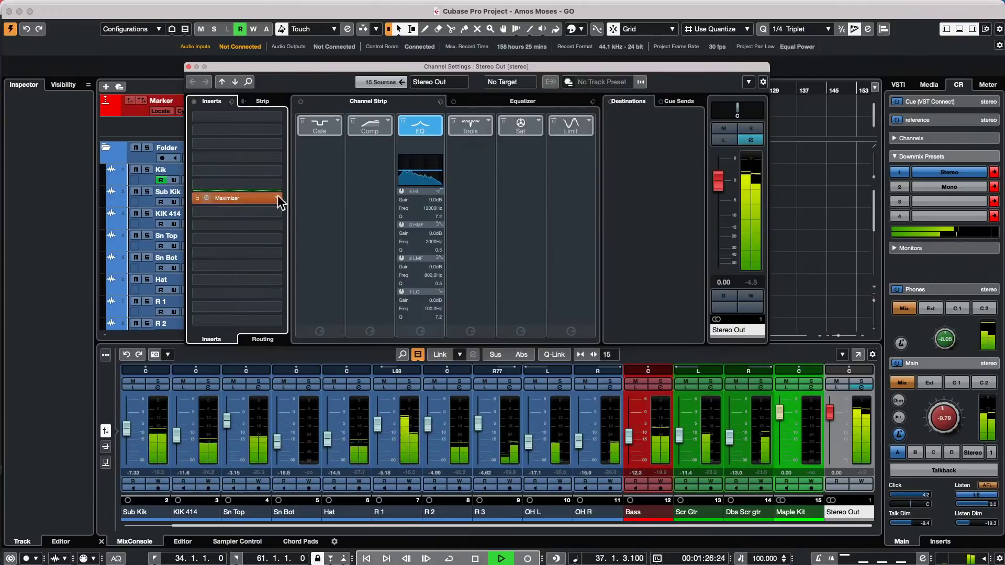
mouse_move(719, 181)
left_mouse_down()
mouse_move(718, 217)
mouse_move(720, 193)
left_mouse_up()
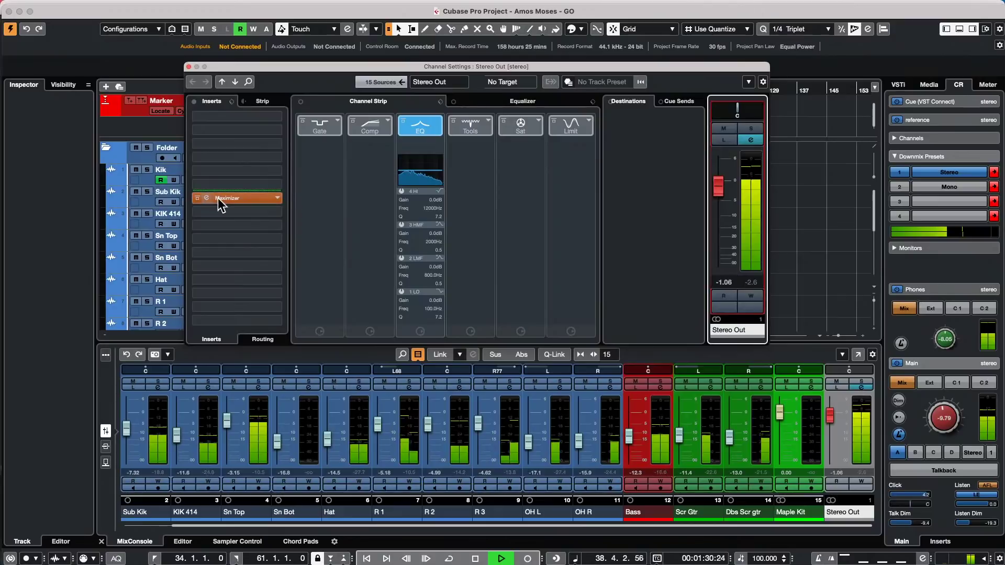
- Compare the post-fader Maximizer bypassed and active while adjusting the Stereo Out fader to about -0.95 dB
left_click(199, 198)
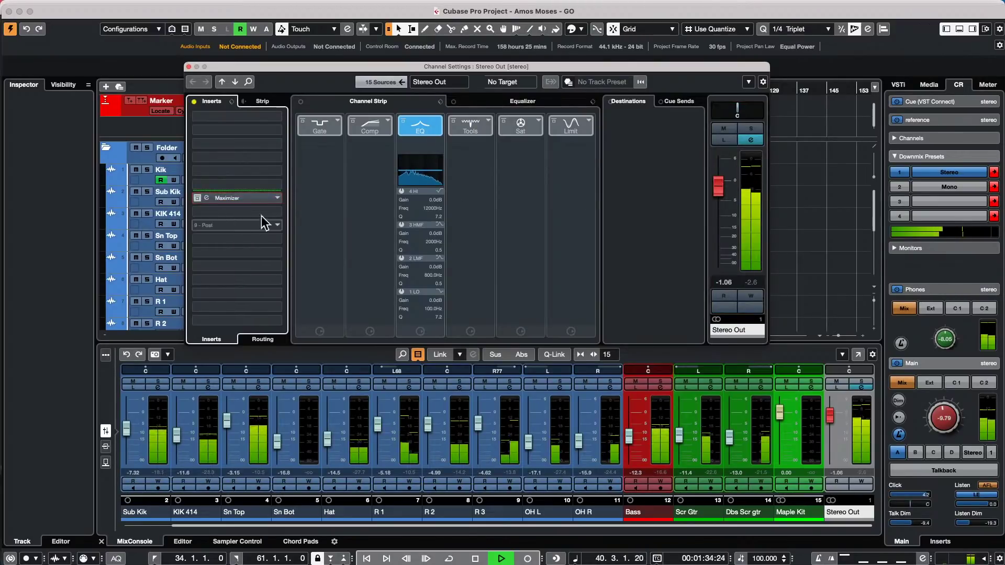
left_click(719, 187)
mouse_move(722, 189)
left_mouse_down()
mouse_move(723, 246)
mouse_move(729, 187)
left_mouse_up()
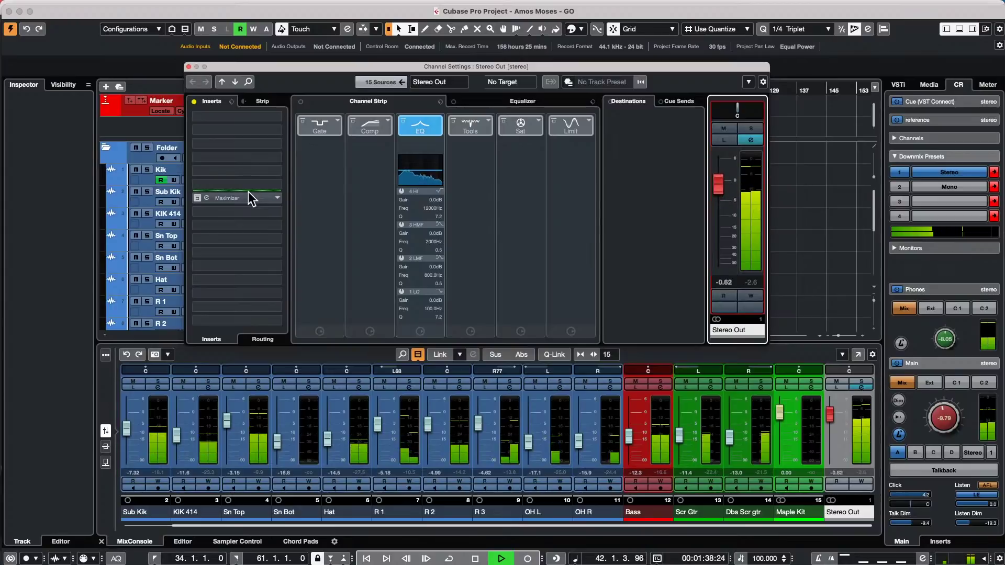
mouse_move(246, 195)
left_mouse_down()
mouse_move(247, 177)
mouse_move(240, 194)
left_mouse_up()
left_click(197, 199)
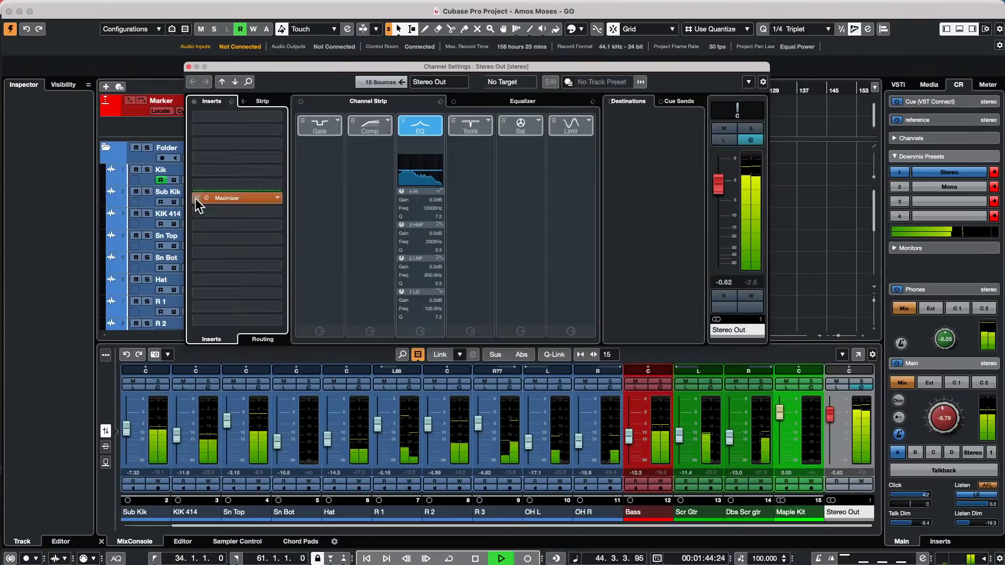
mouse_move(718, 185)
left_mouse_down()
mouse_move(719, 222)
mouse_move(717, 185)
left_mouse_up()
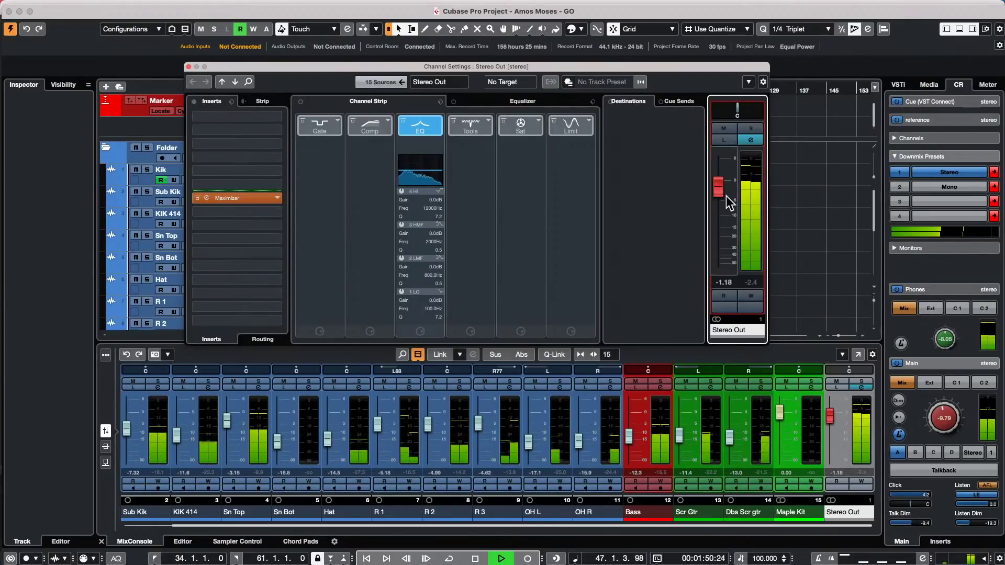
mouse_move(727, 196)
left_mouse_down()
mouse_move(728, 215)
mouse_move(731, 192)
left_mouse_up()
- Move the Maximizer to the sixth, pre-fader insert slot and lower the Stereo Out fader to about -9.67 dB
left_click(243, 196)
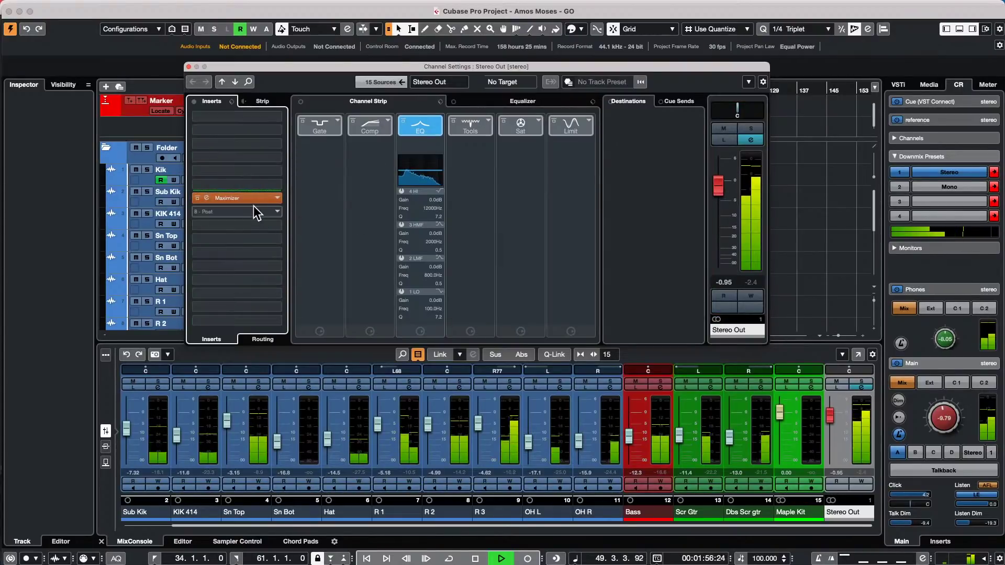
left_click_drag(253, 195, 254, 180)
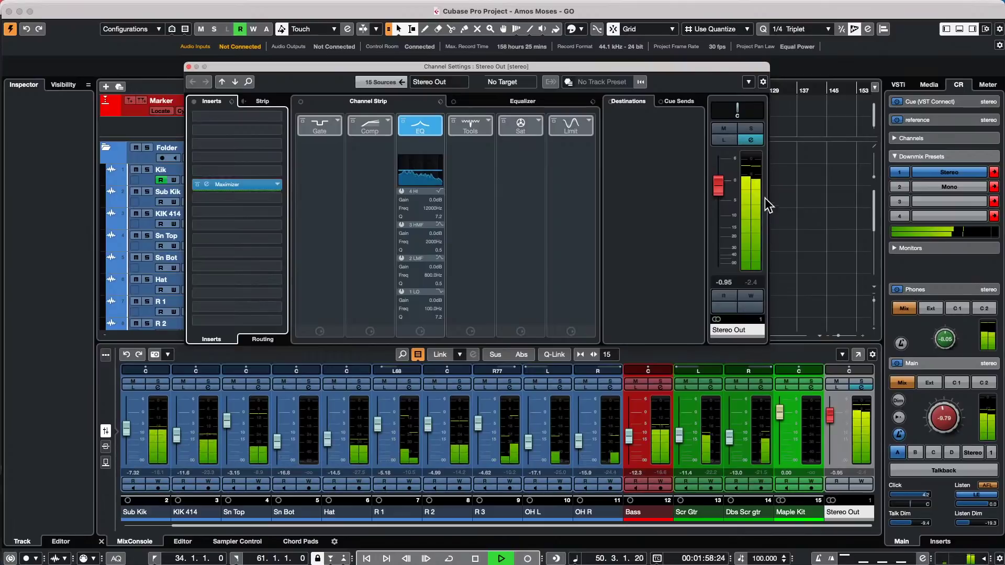
left_click(721, 190)
left_click_drag(721, 190, 722, 221)
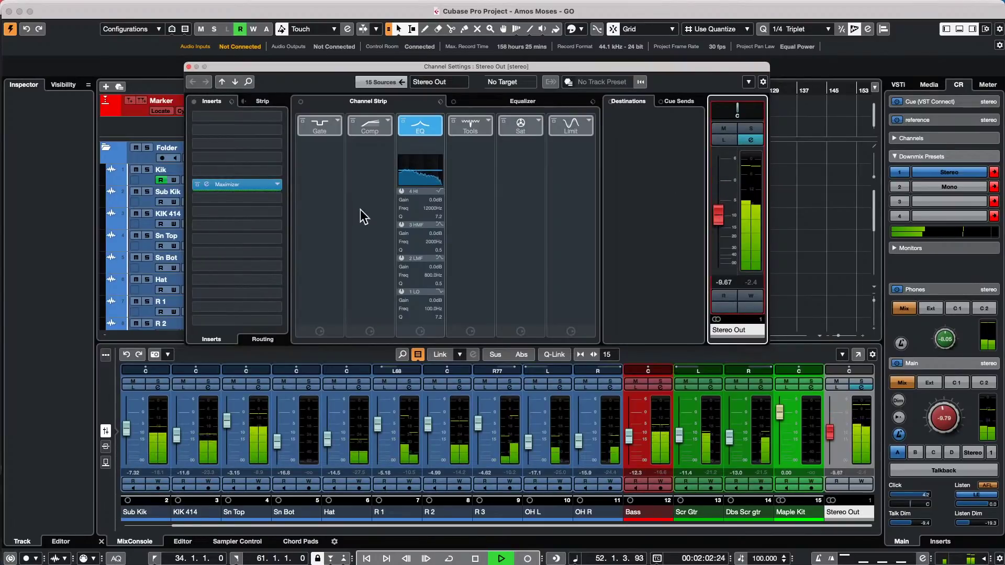
- Open the Maximizer window away from the Stereo Out fader, lower the fader to about -16.5 dB, and bring the Maximizer meters back into view
left_click(236, 185)
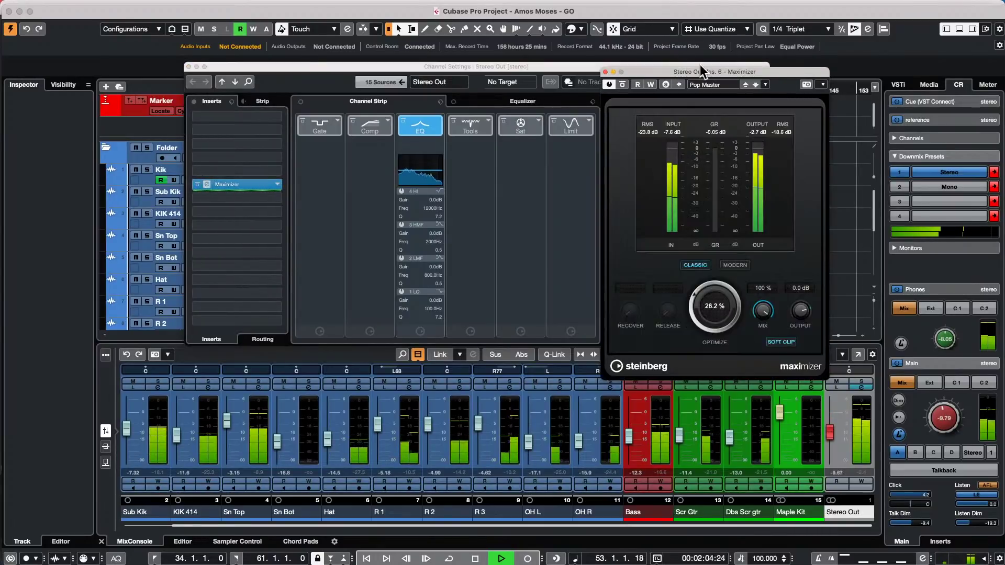
left_click_drag(701, 70, 375, 90)
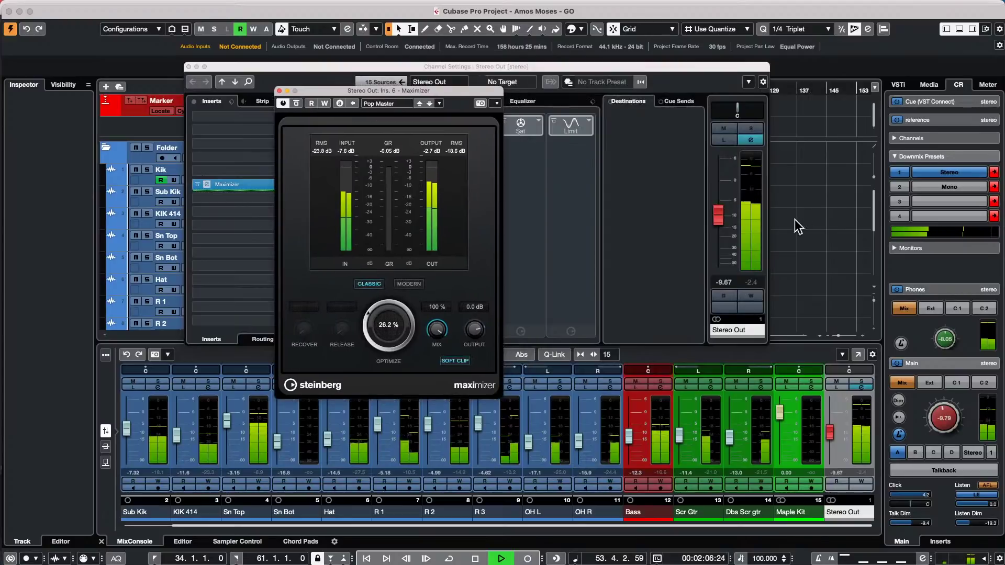
left_click(718, 223)
left_click_drag(717, 216, 717, 230)
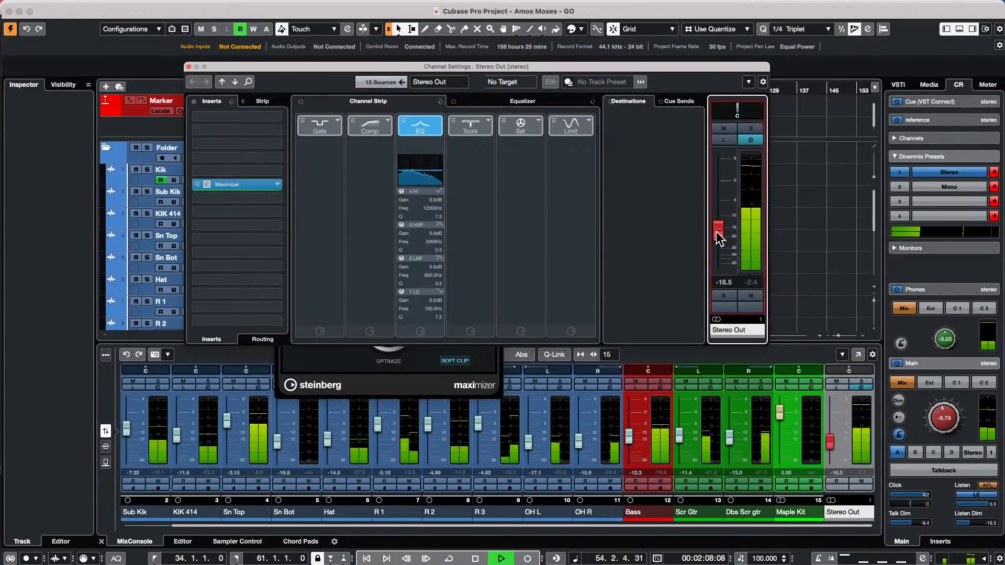
left_click(400, 398)
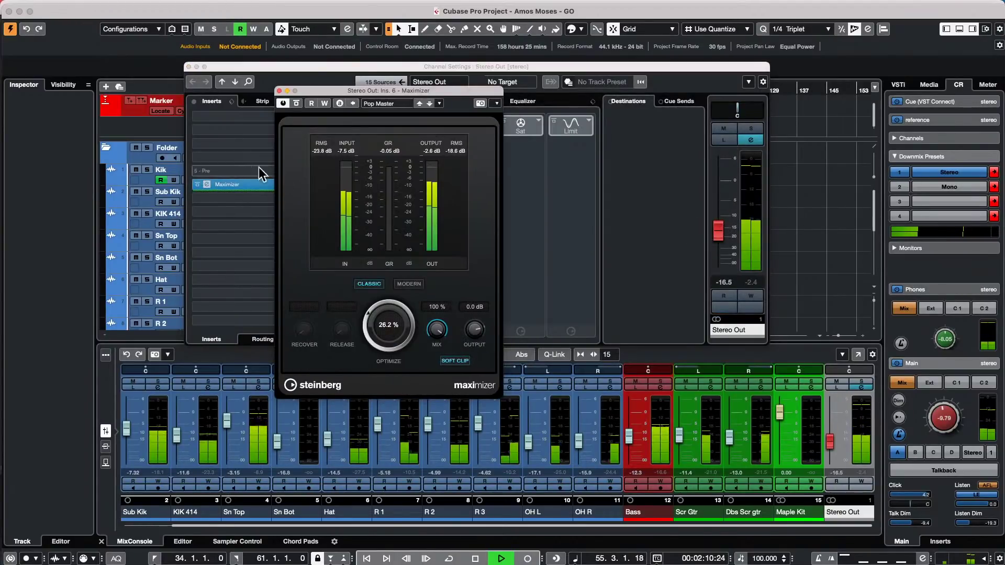
- Return the Maximizer to the seventh, post-fader insert slot and lower the Stereo Out fader to about -27.0 dB
left_click_drag(225, 185, 238, 199)
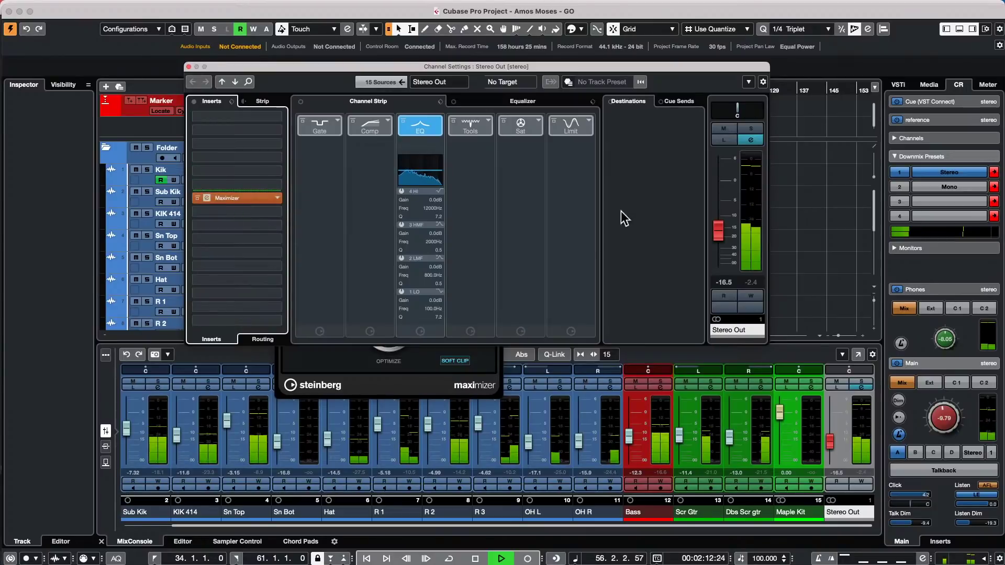
left_click(413, 366)
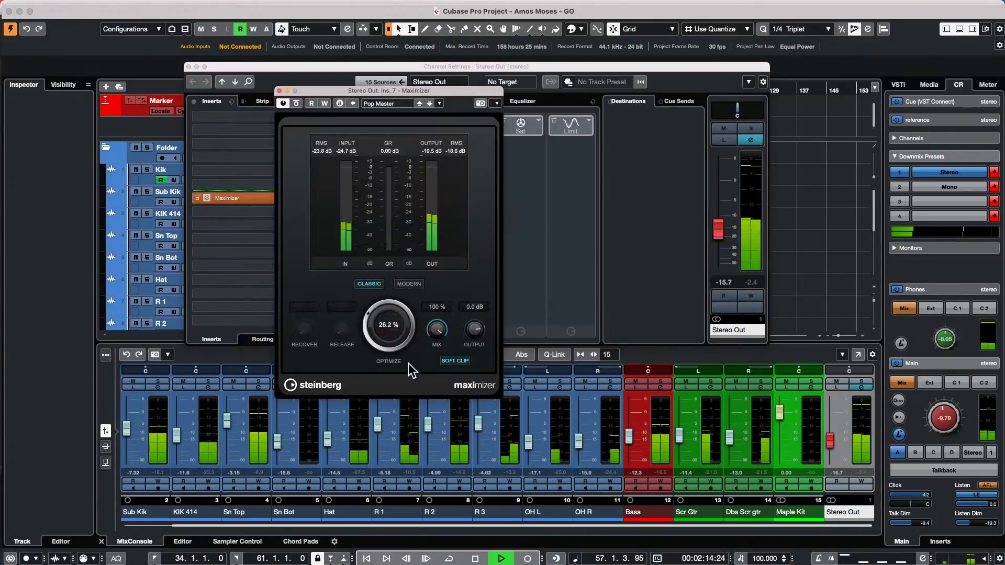
scroll(721, 223, "up", 2)
left_click_drag(720, 222, 718, 241)
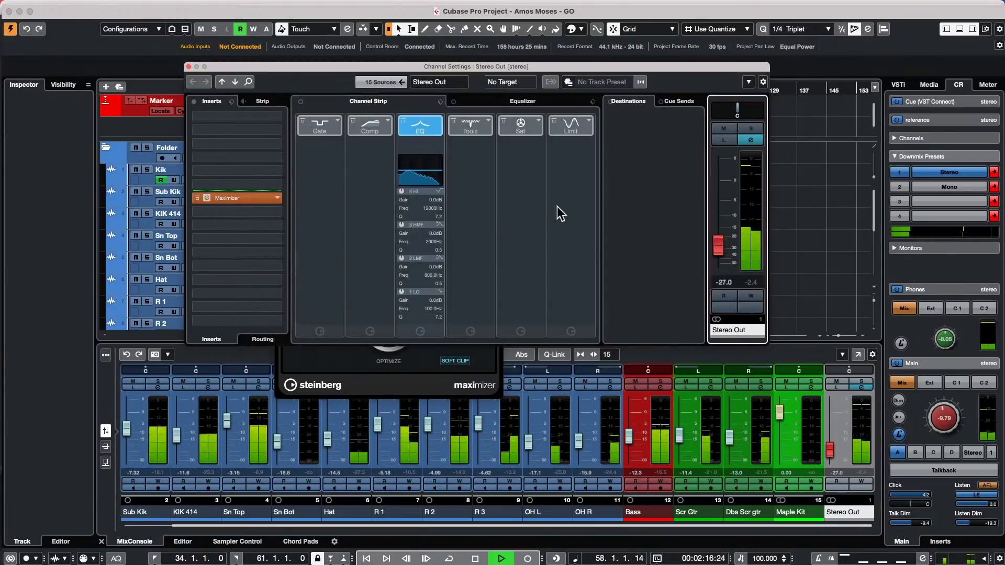
- Arrange the Maximizer and channel settings windows side by side and raise the Stereo Out fader to about -4.64 dB
left_click_drag(485, 68, 672, 42)
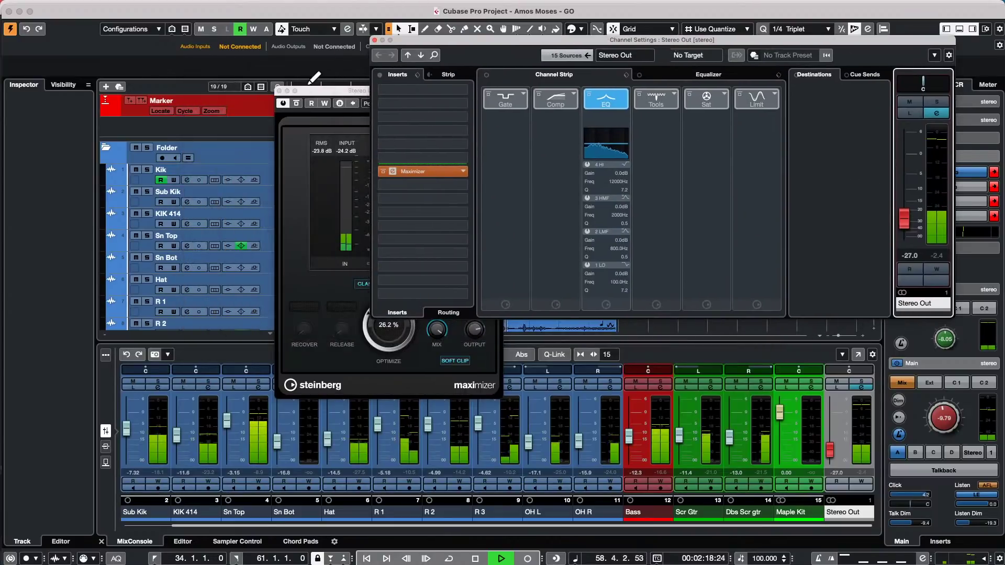
left_click_drag(320, 93, 121, 113)
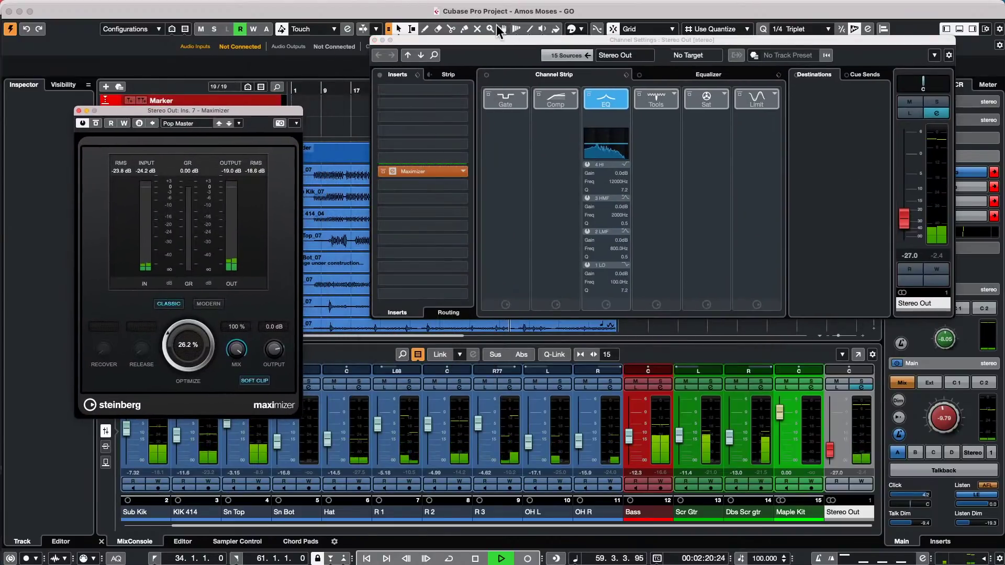
left_click_drag(543, 42, 488, 45)
left_click_drag(844, 217, 850, 166)
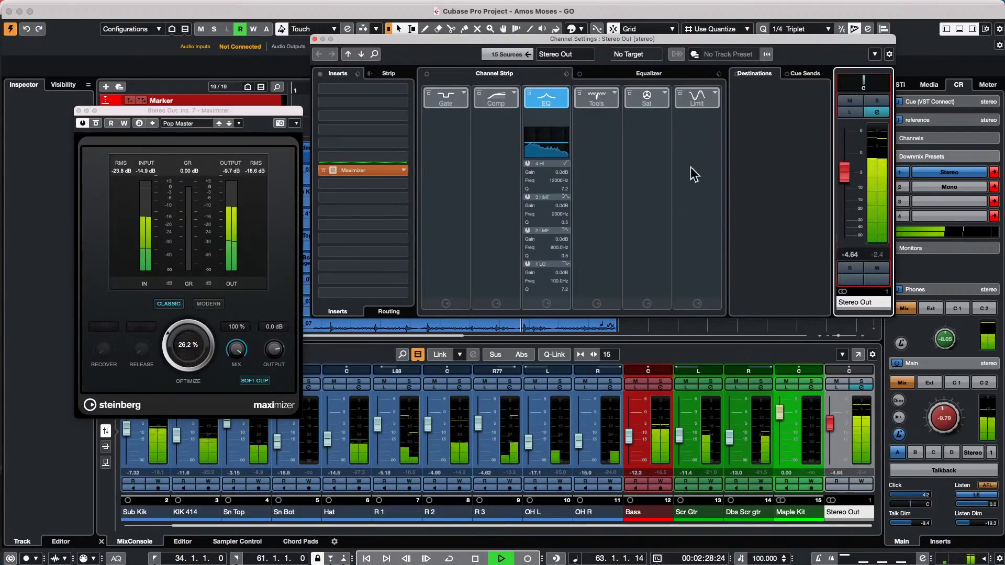
- Place the Maximizer in the sixth, pre-fader insert slot again and raise the Stereo Out fader to about -1.77 dB
left_click_drag(362, 173, 361, 157)
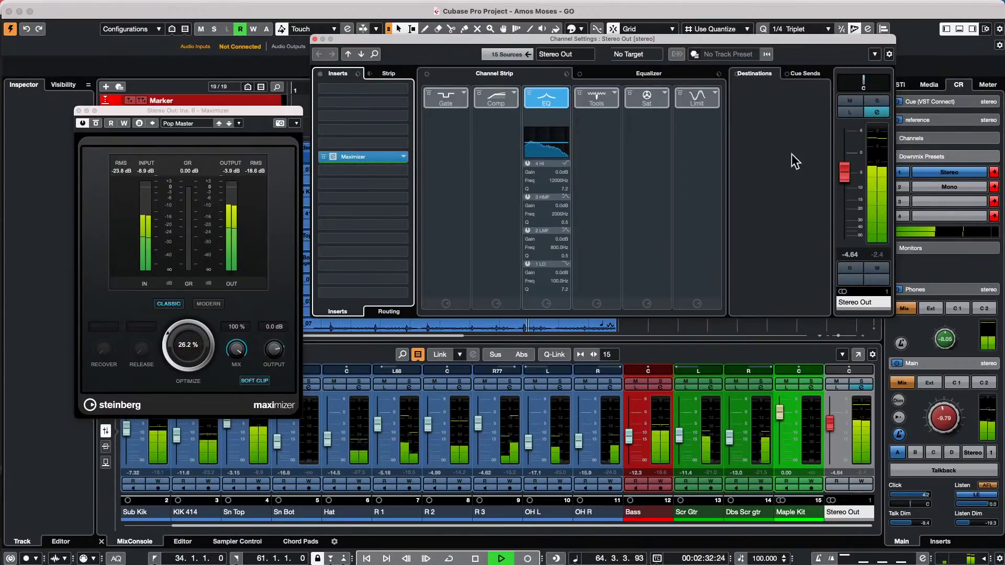
left_click(857, 179)
mouse_move(856, 180)
left_mouse_down()
mouse_move(848, 230)
mouse_move(848, 164)
left_mouse_up()
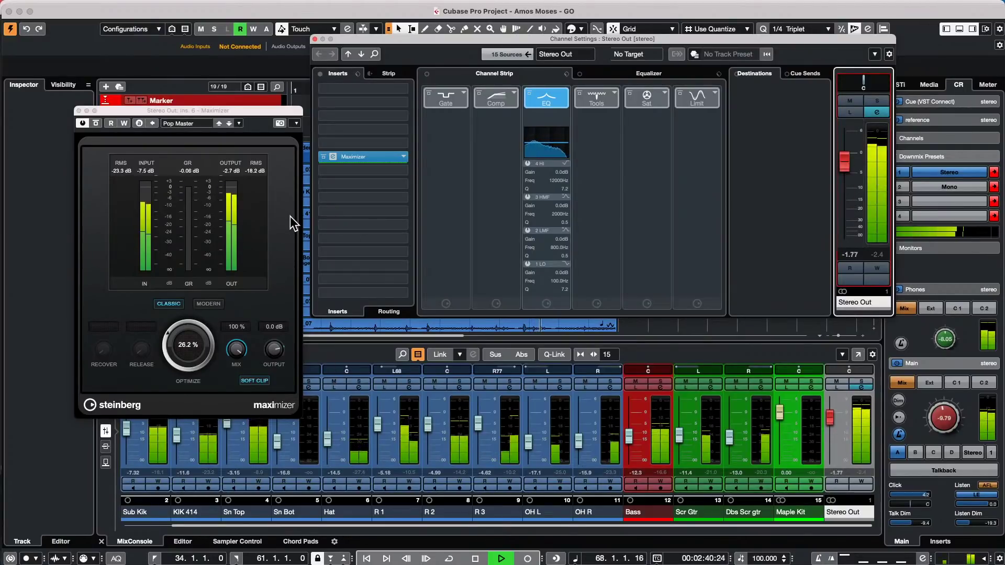
- Stop playback, remove the Maximizer from the Stereo Out inserts, and close its window and the channel settings
key("space")
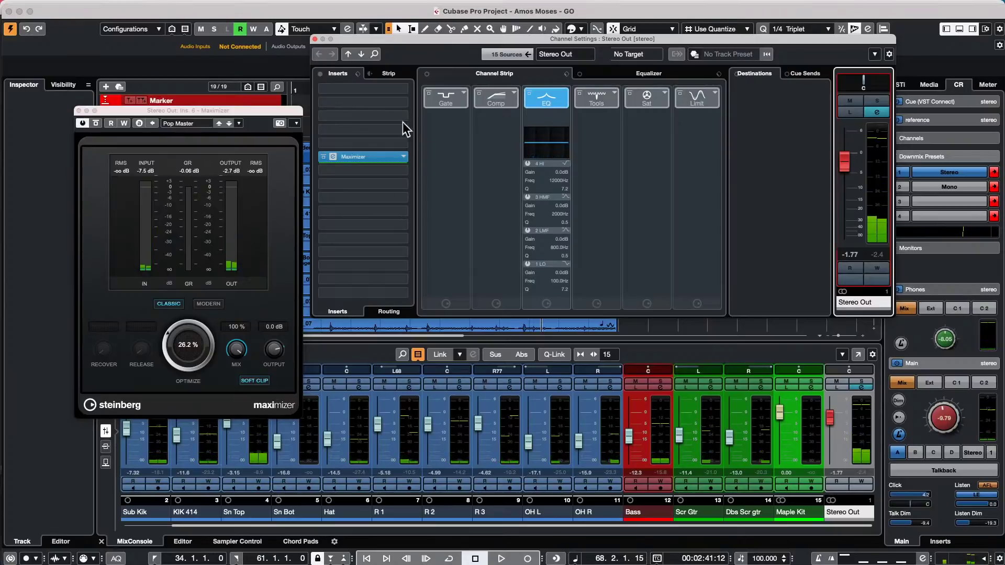
left_click(79, 111)
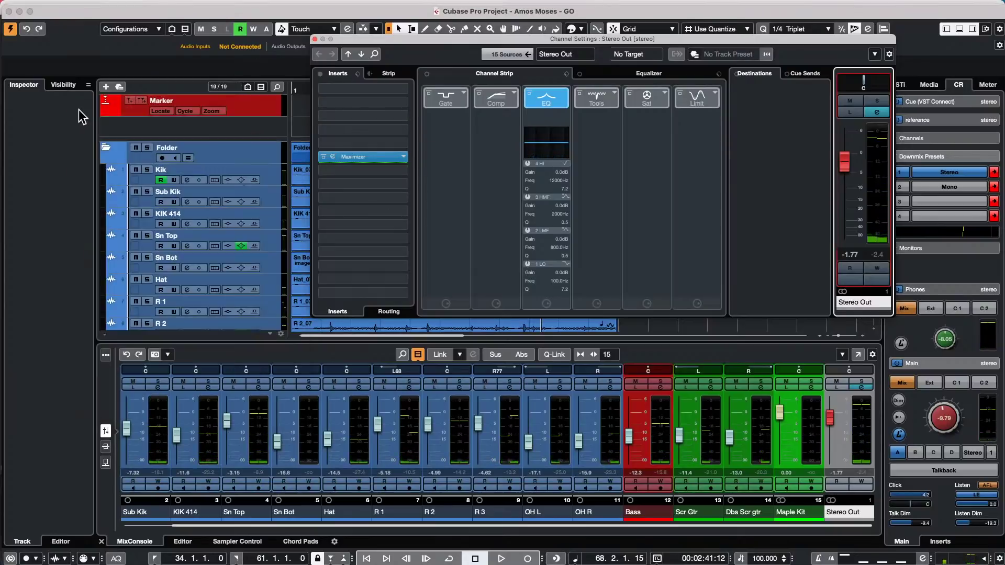
left_click(344, 157)
left_click_drag(341, 155, 199, 156)
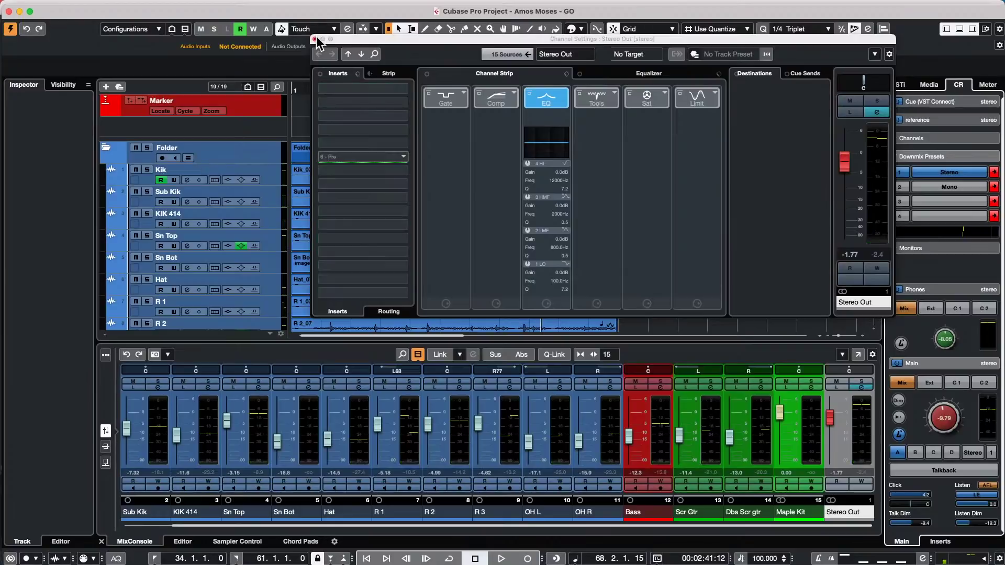
left_click(314, 38)
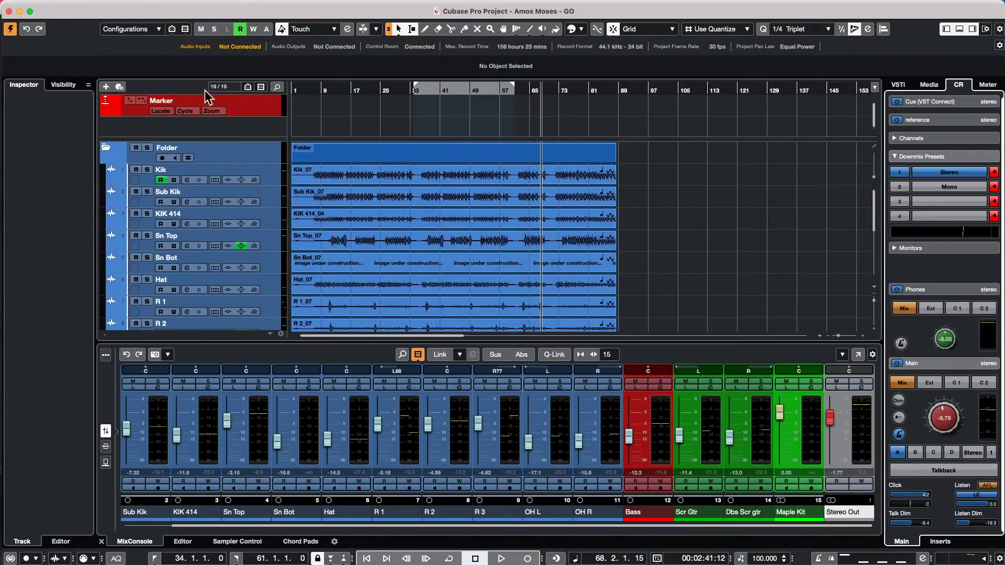
- Select the Maple Kit track and view the track types that can be added to the project
left_click(315, 89)
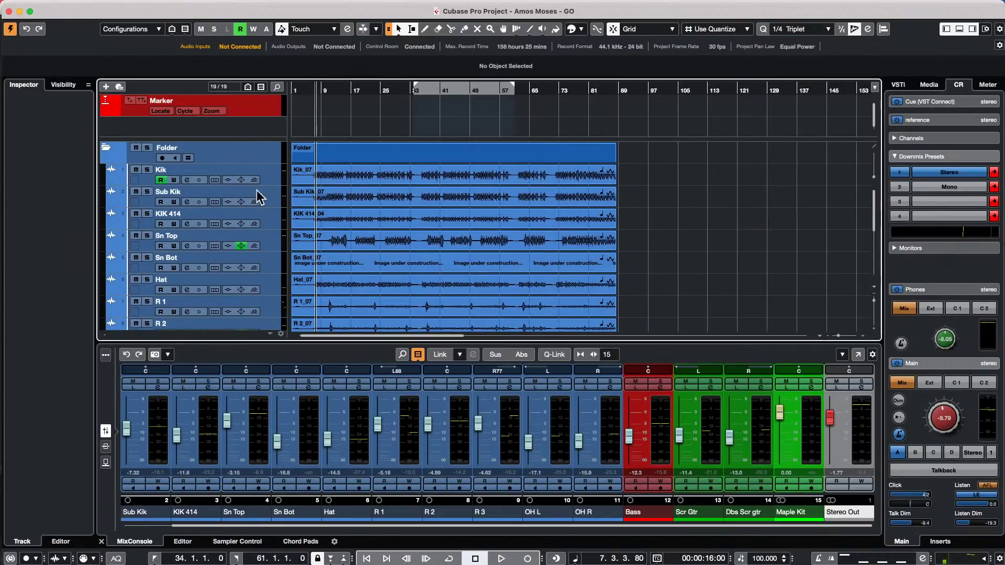
left_click(269, 158)
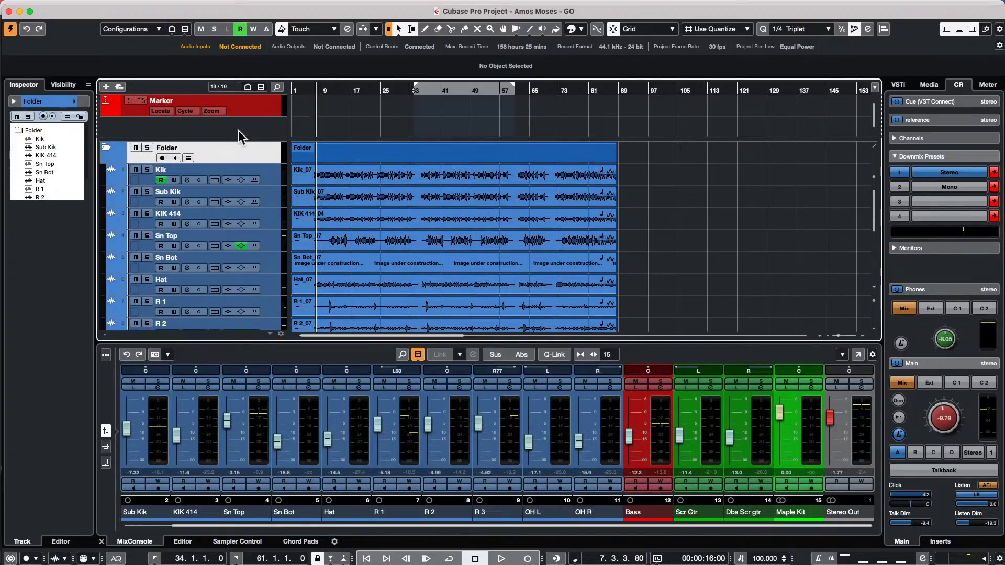
scroll(709, 294, "down", 5)
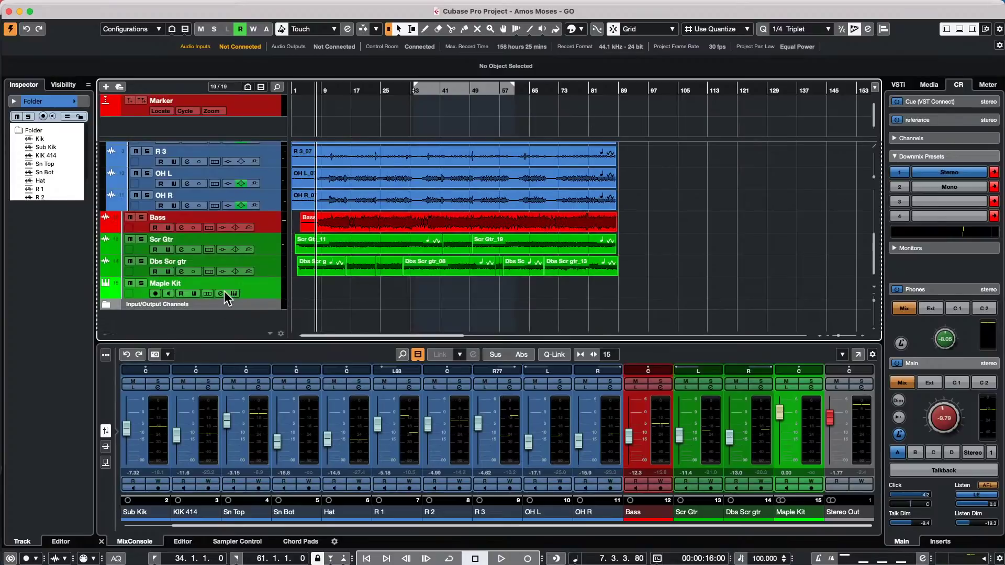
left_click(254, 288)
right_click(256, 287)
mouse_move(398, 287)
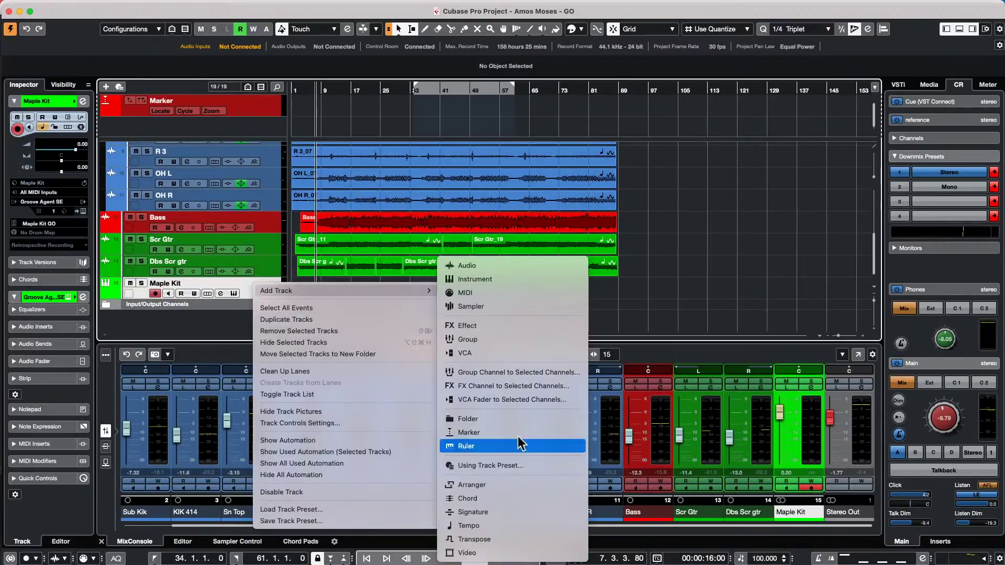
left_click(54, 9)
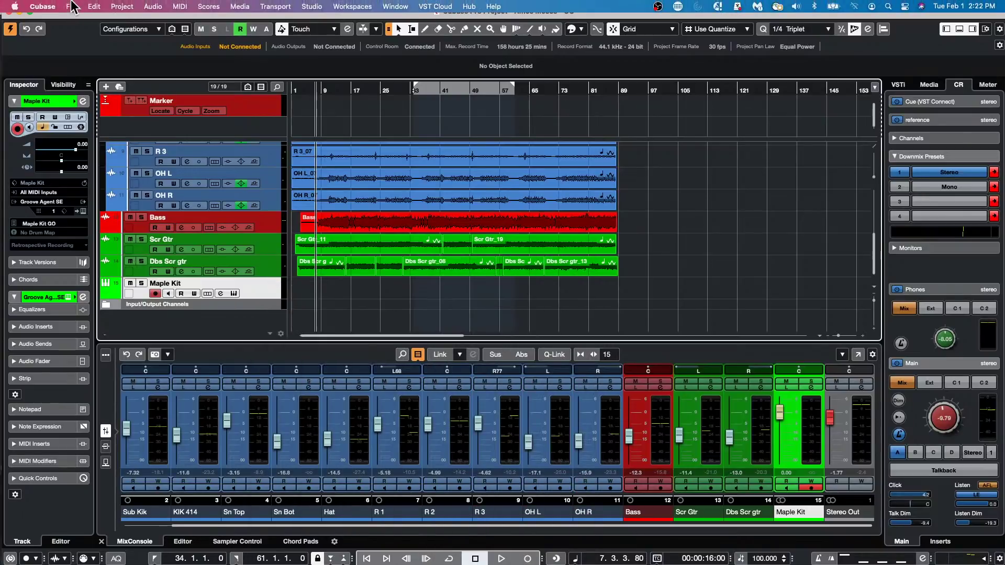
- Open the recent project Dark Glass.cpr and activate it
left_click(72, 6)
mouse_move(83, 230)
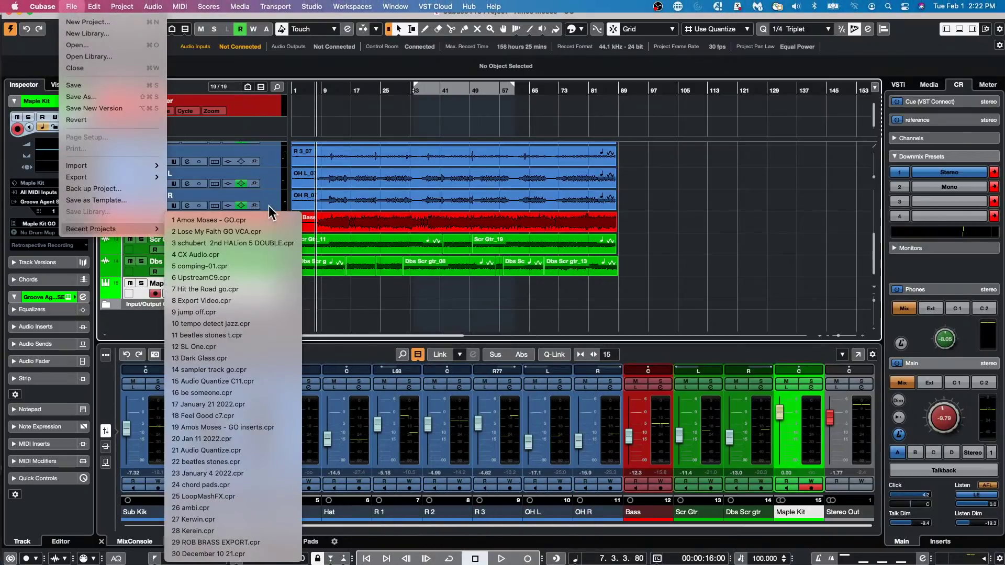
left_click(233, 359)
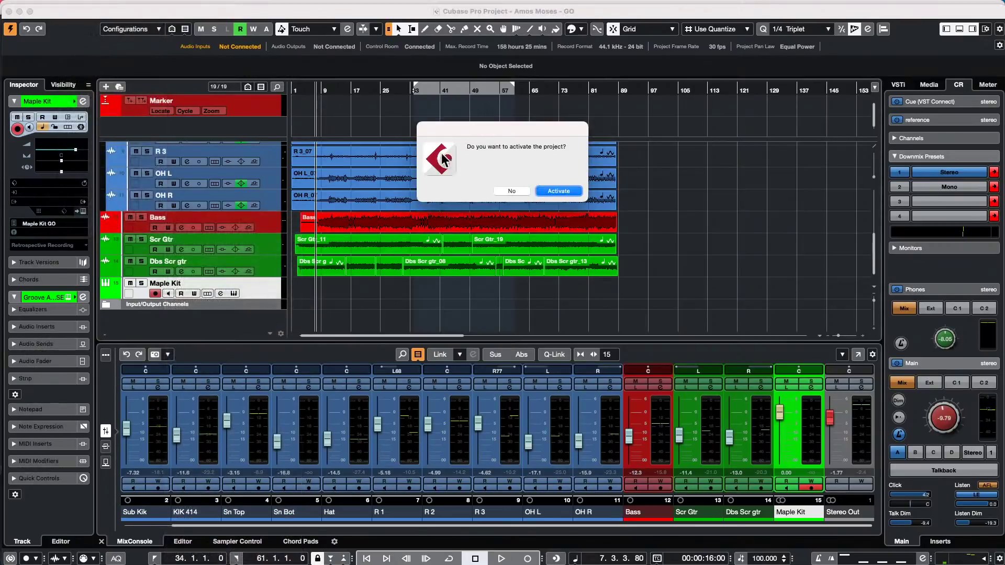
left_click(563, 191)
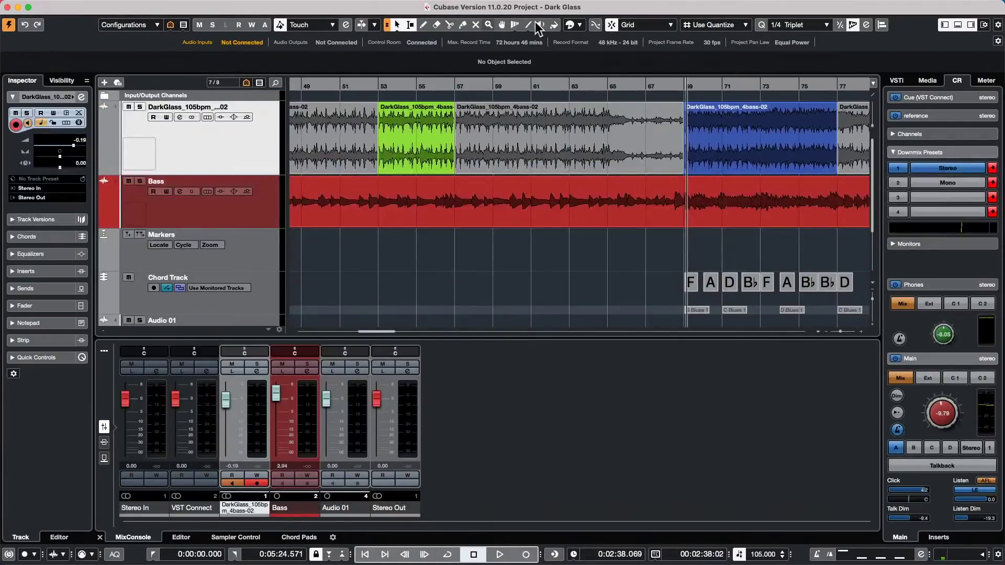
mouse_move(108, 10)
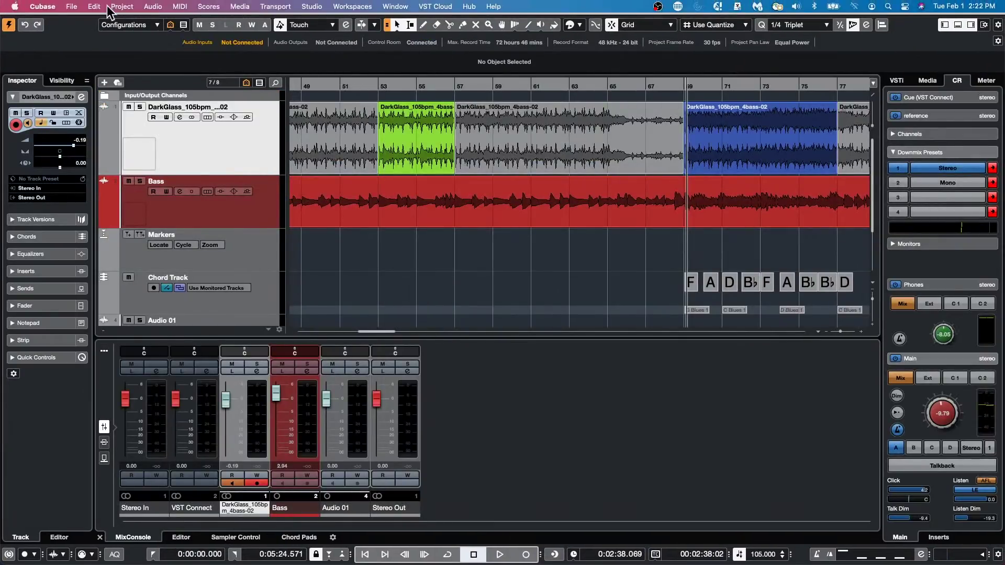
- Open the project file Cloud Castles.cpr from the CloudCastles folder within Projects and activate it
left_click_drag(519, 86, 554, 82)
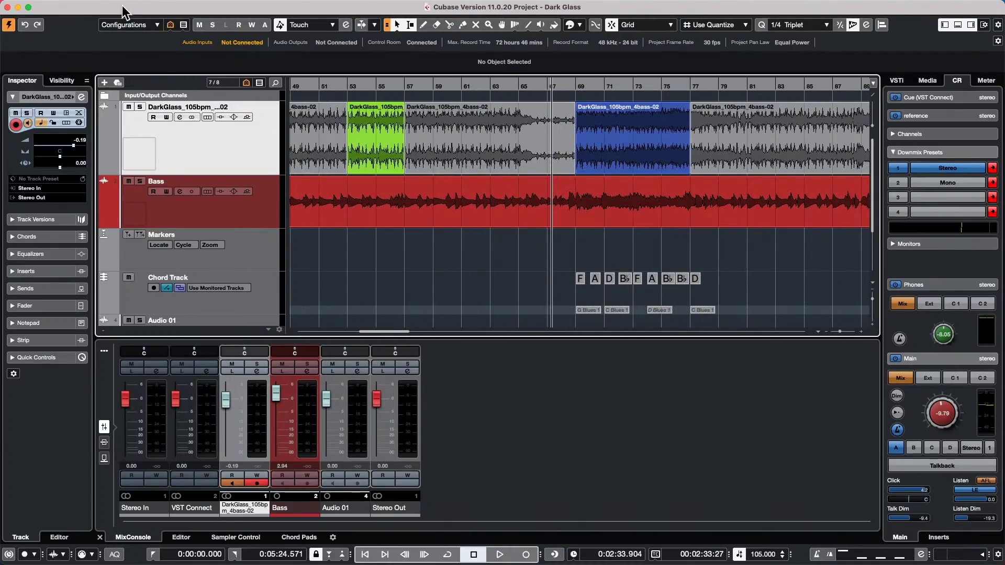
left_click(78, 6)
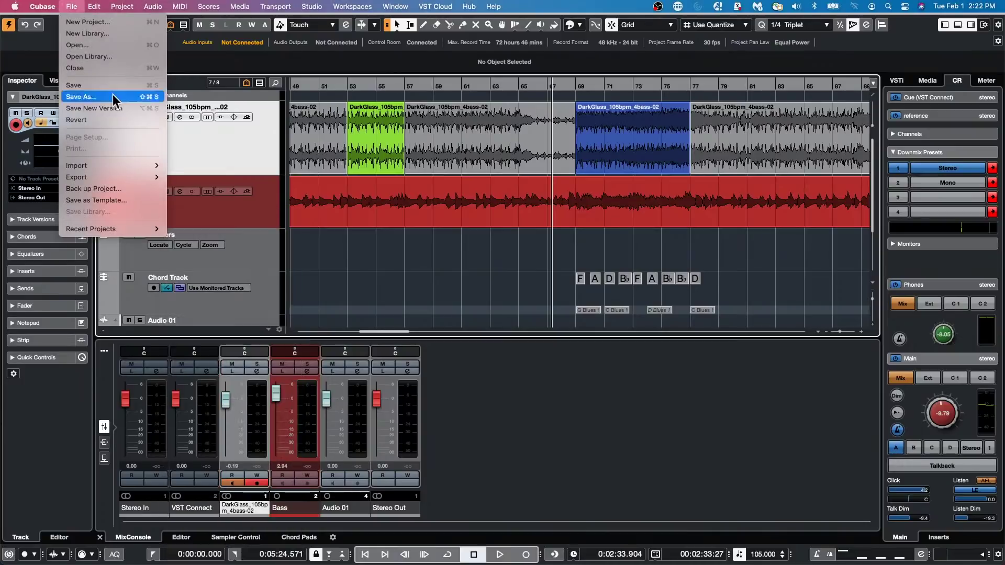
left_click(83, 46)
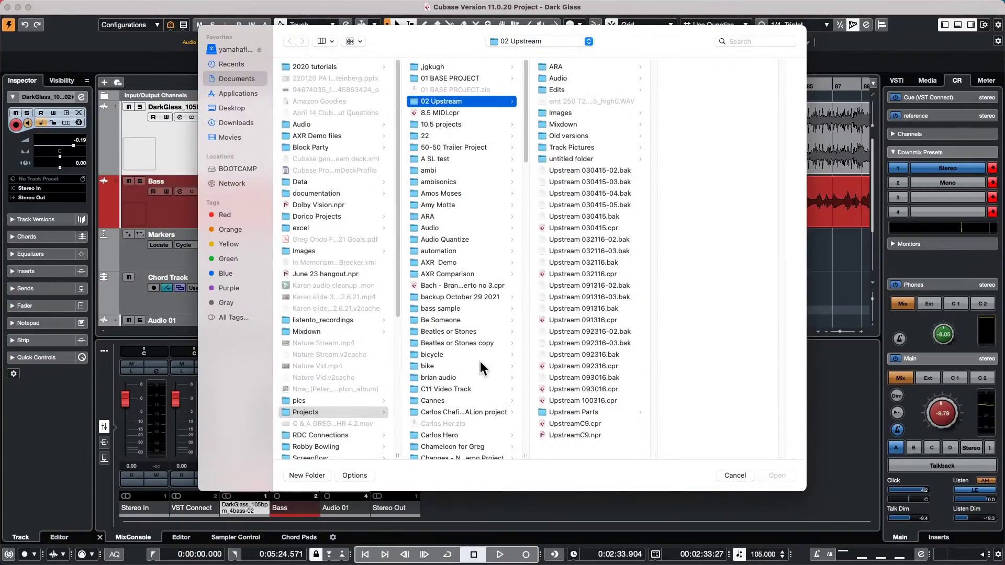
scroll(482, 360, "down", 6)
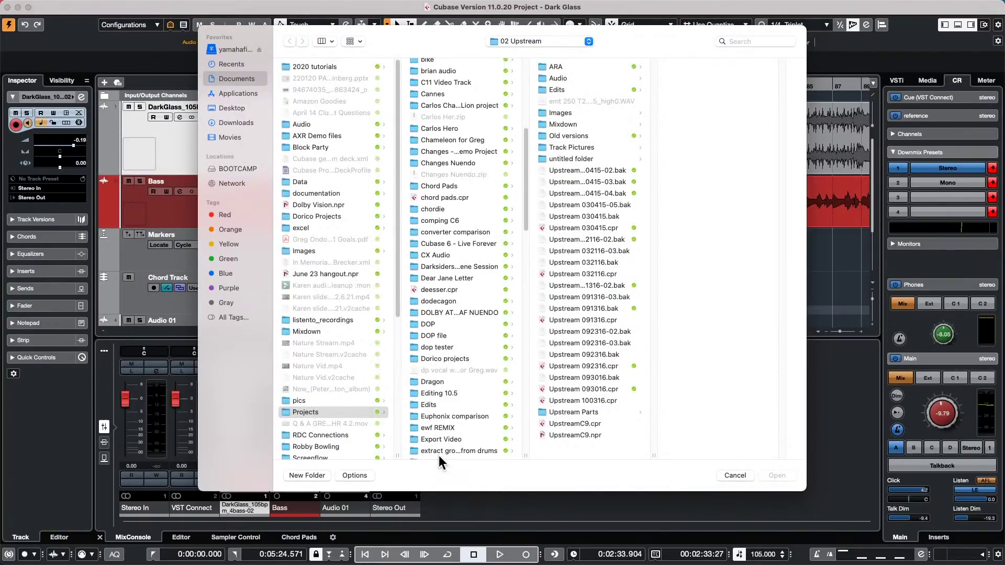
scroll(446, 426, "down", 5)
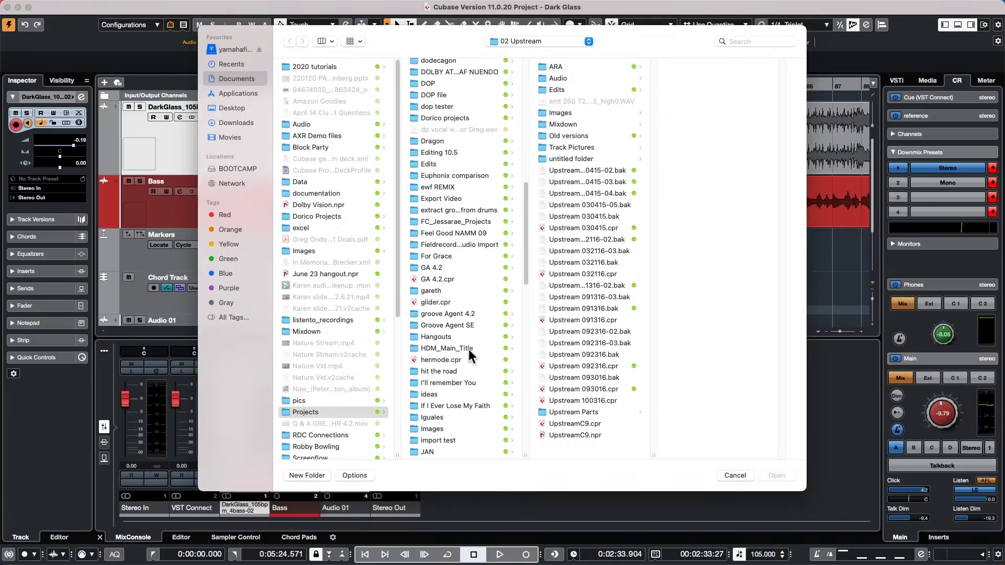
left_click(440, 292)
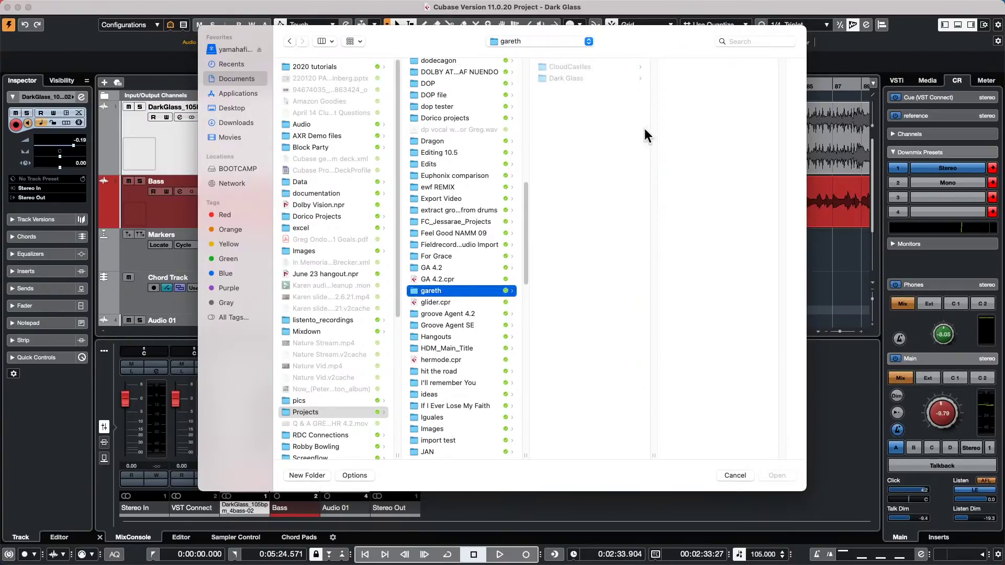
left_click(586, 67)
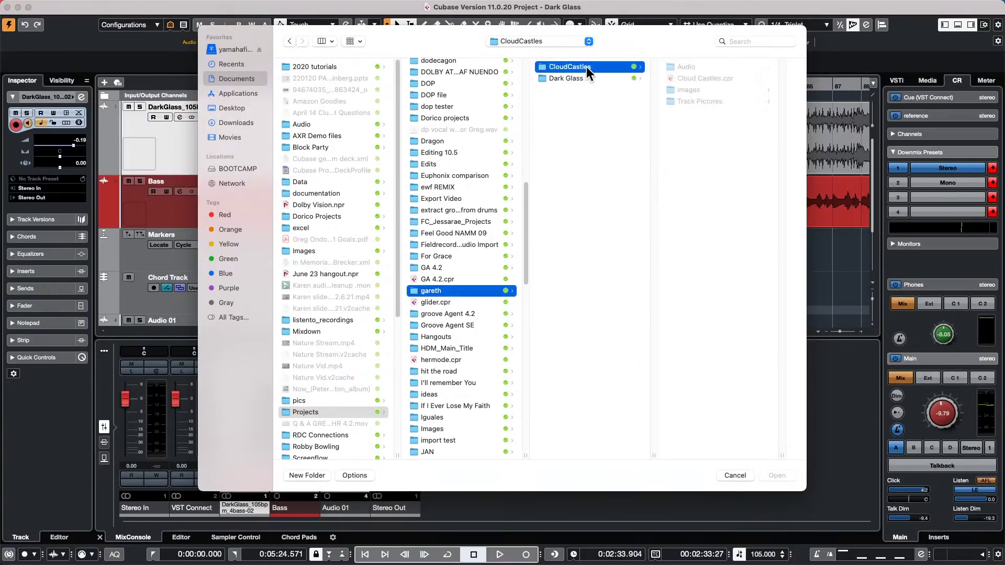
left_click(677, 77)
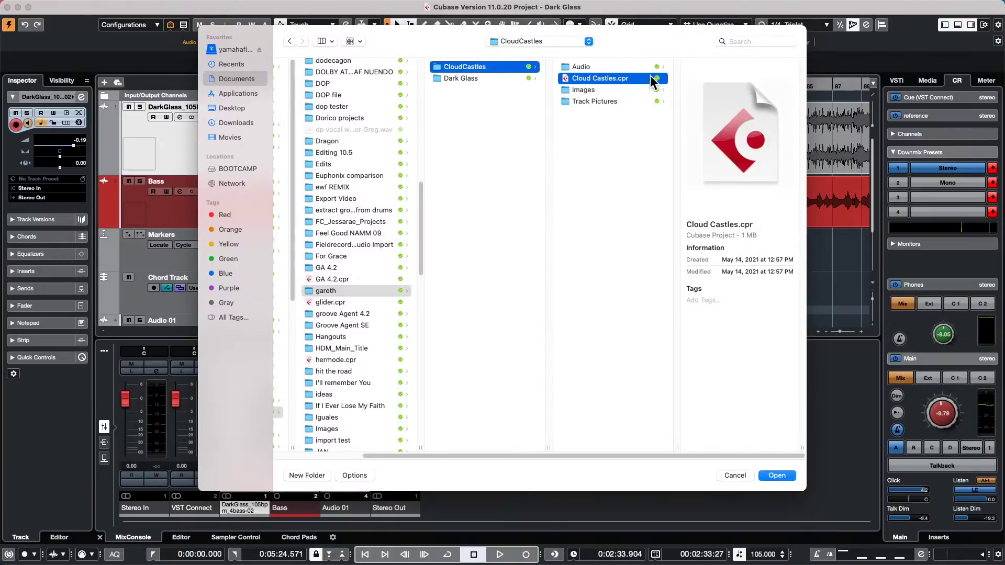
double_click(576, 77)
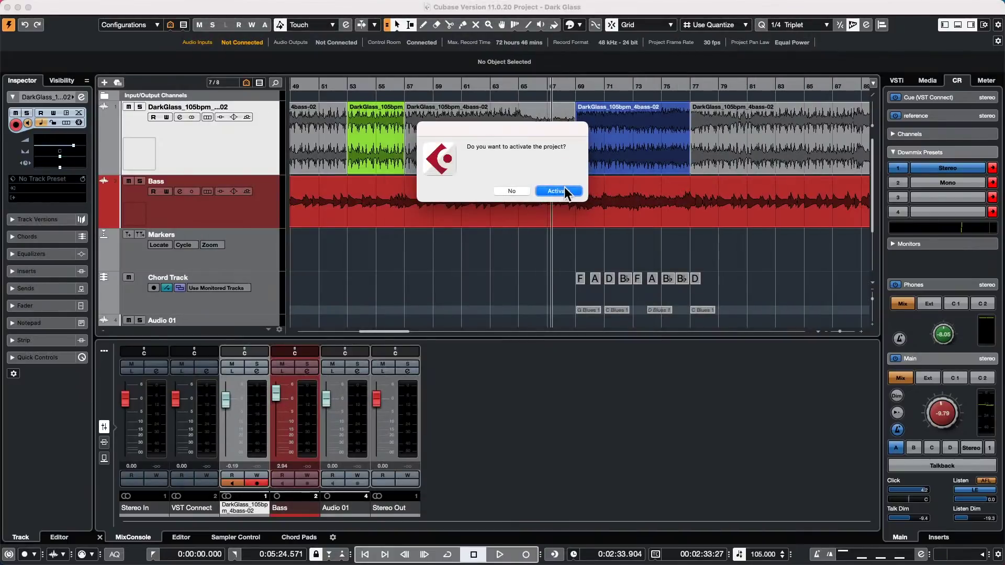
left_click(564, 191)
- Create a new, empty track version for the Chord Track
scroll(415, 222, "down", 3)
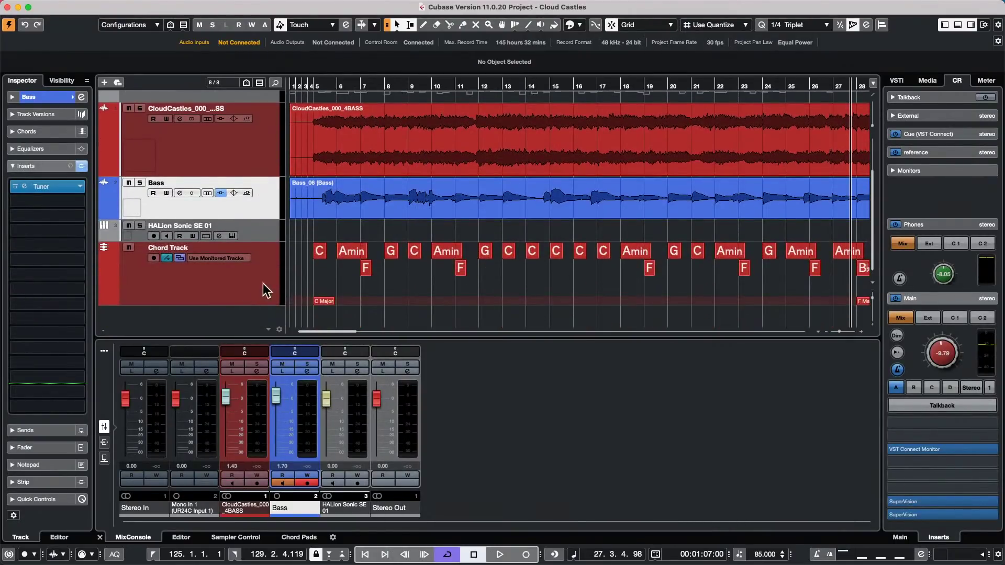
left_click(229, 251)
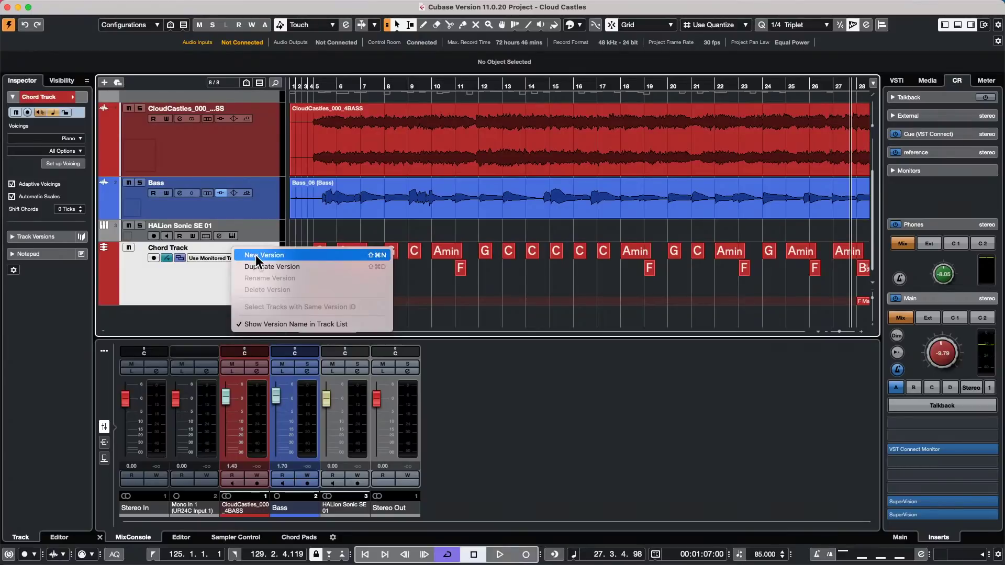
left_click(255, 256)
- Draw a chord event at bar 6 of the new Chord Track version and define it as C major
right_click(360, 273)
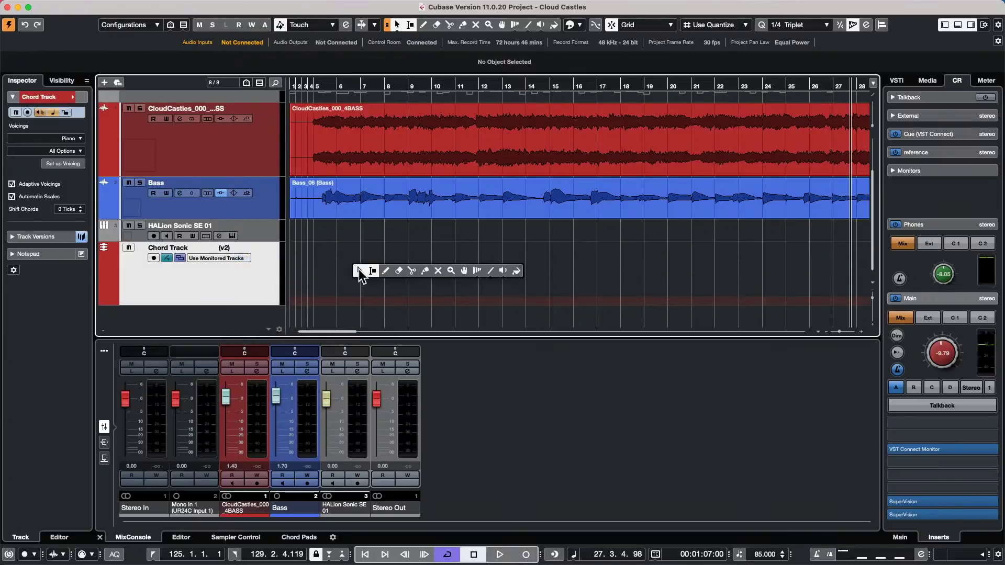
left_click(385, 271)
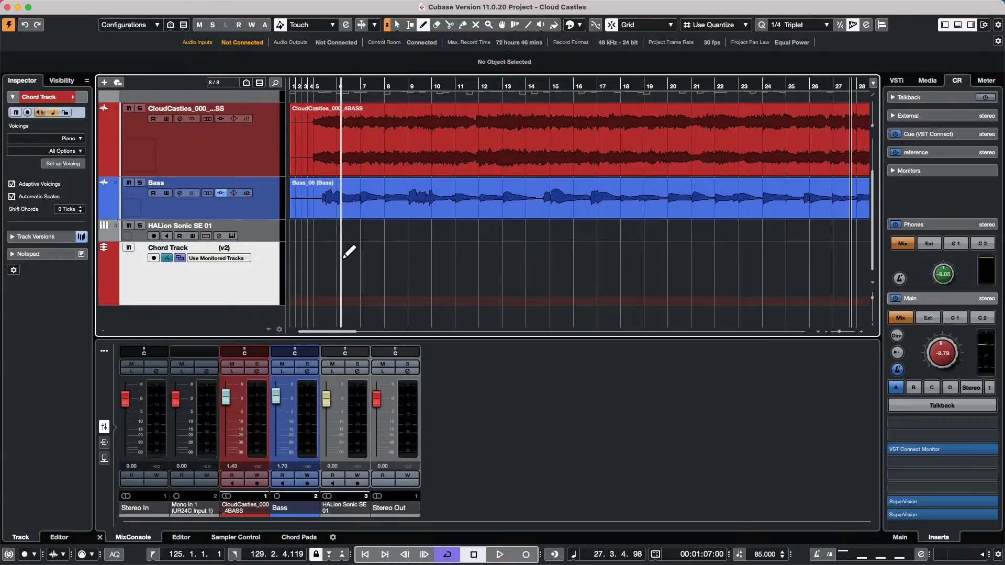
left_click(347, 261)
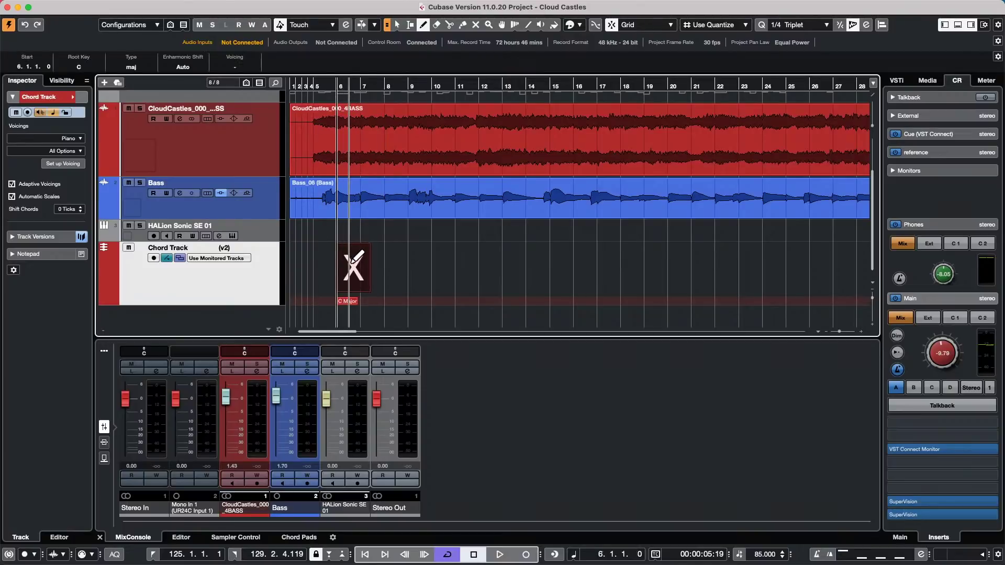
key("1")
double_click(353, 264)
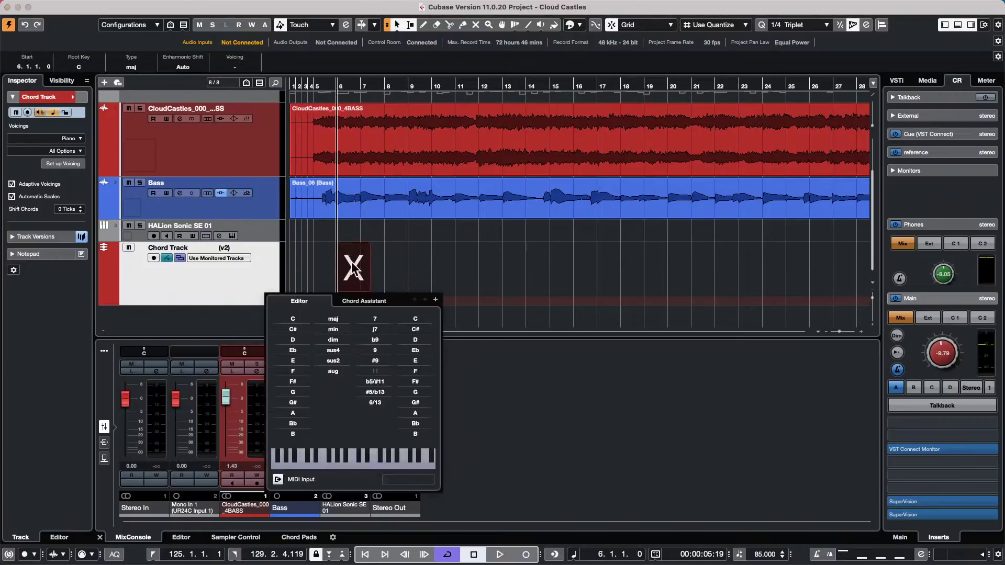
left_click(294, 319)
left_click(444, 293)
- Draw a second chord event at bar 10 of the Chord Track and define it as F major
right_click(442, 277)
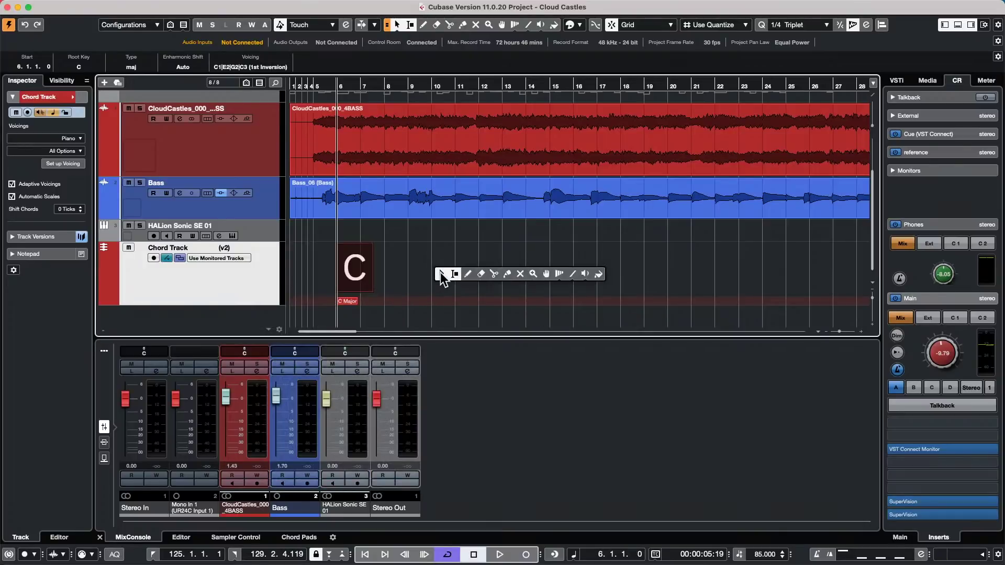
left_click(471, 273)
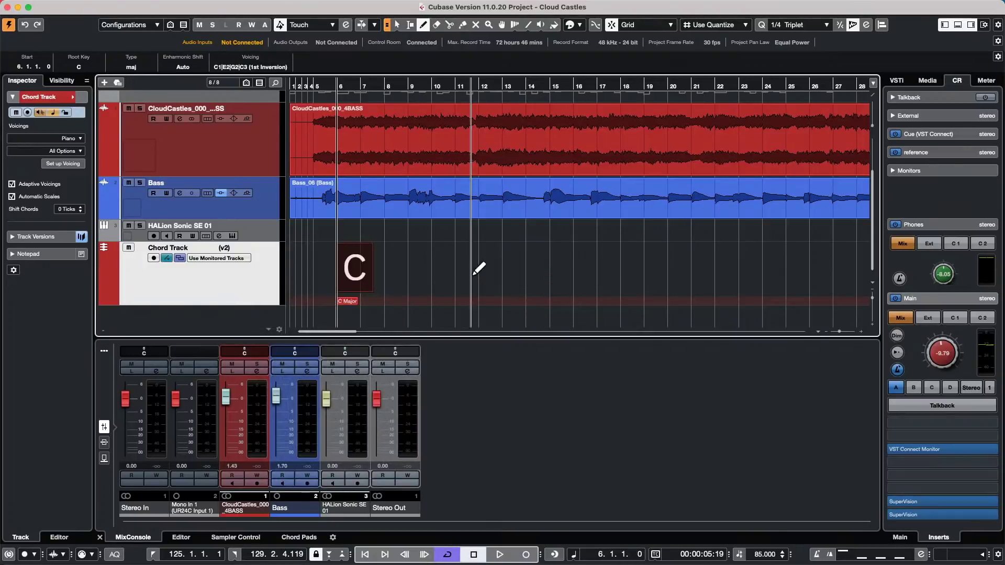
left_click(441, 269)
right_click(445, 270)
left_click(447, 273)
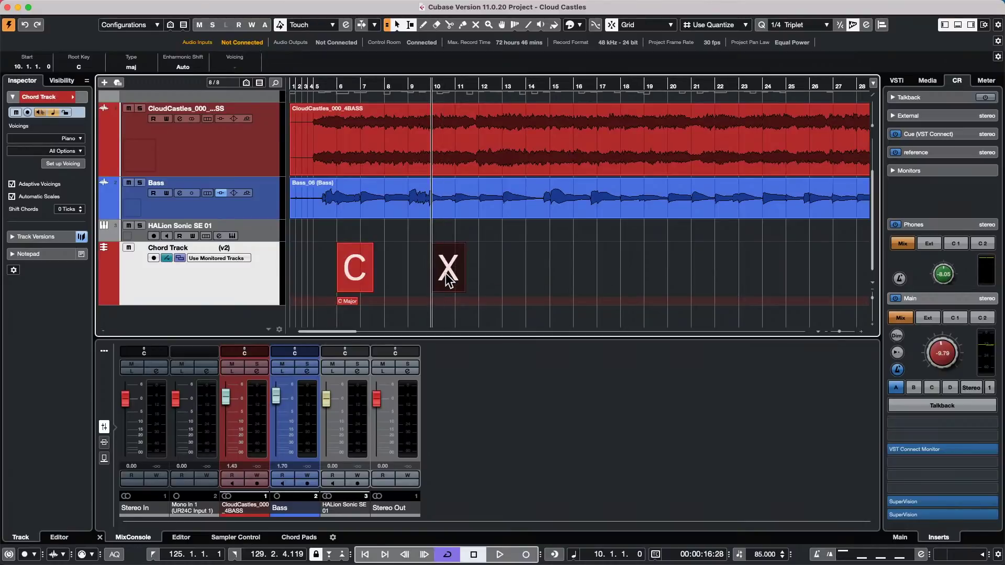
double_click(446, 272)
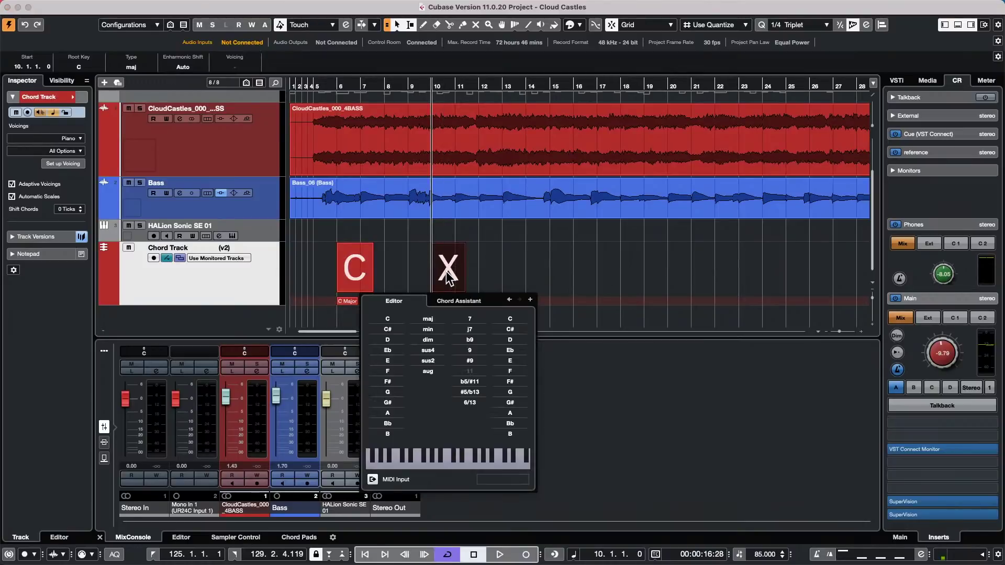
left_click(397, 371)
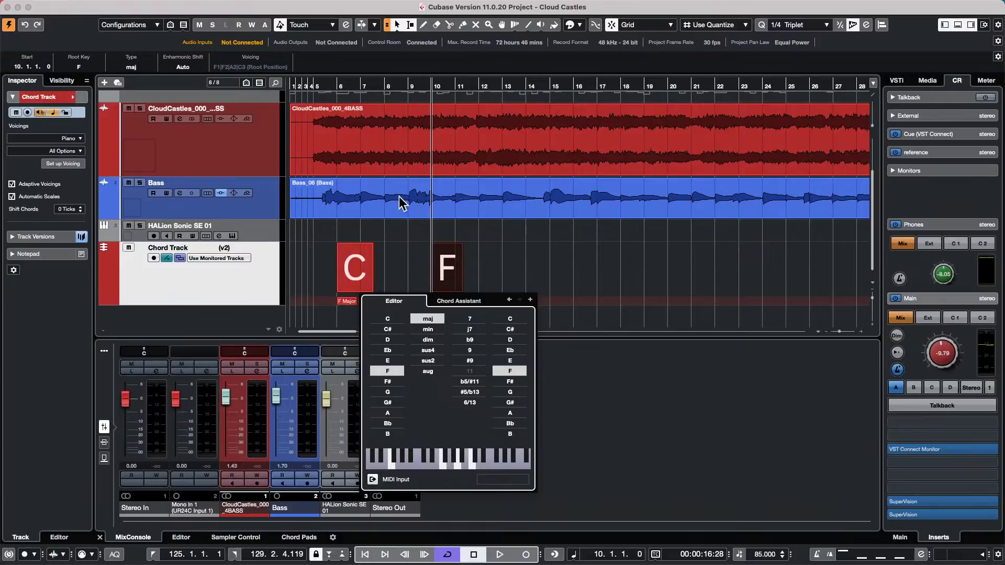
left_click(535, 272)
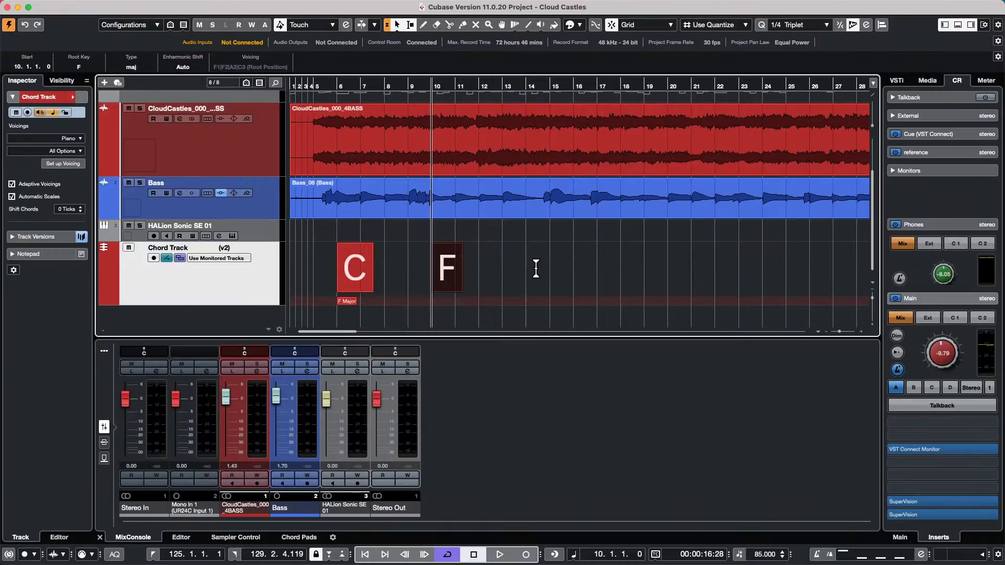
- Draw three undefined chord events on the Chord Track, at bars 14, 18 and 21
right_click(545, 272)
left_click(572, 272)
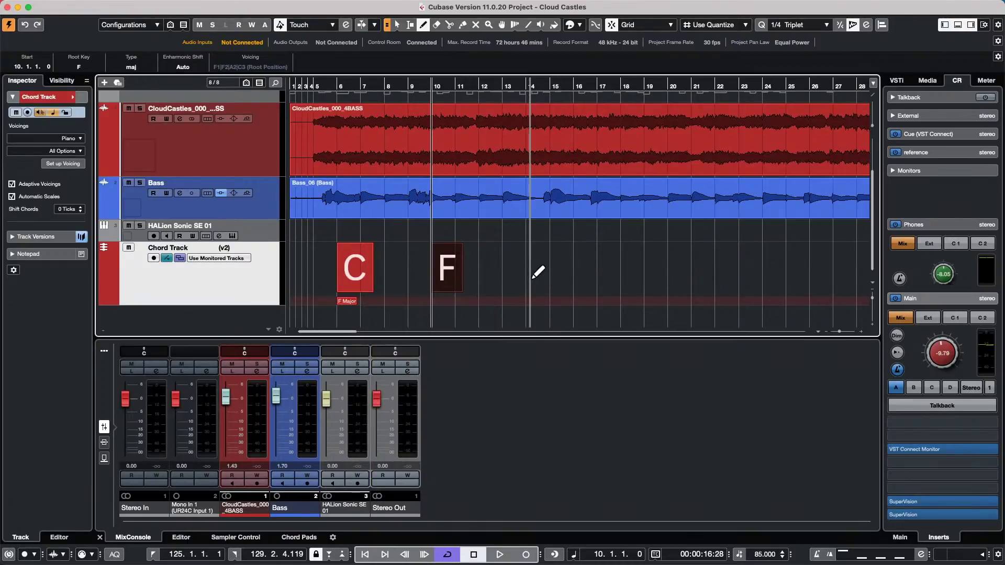
left_click(529, 277)
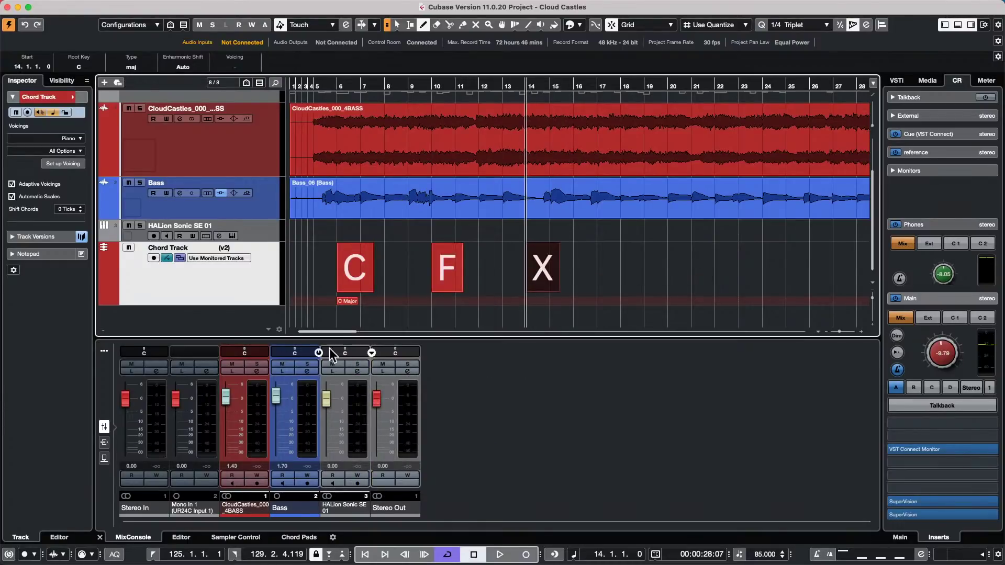
right_click(590, 273)
left_click(588, 284)
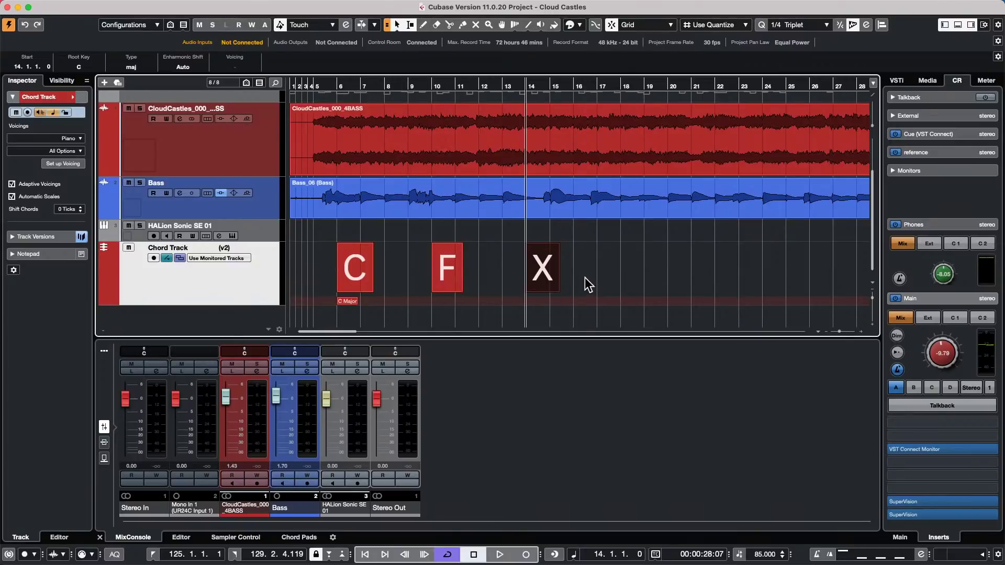
left_click_drag(589, 274, 292, 272)
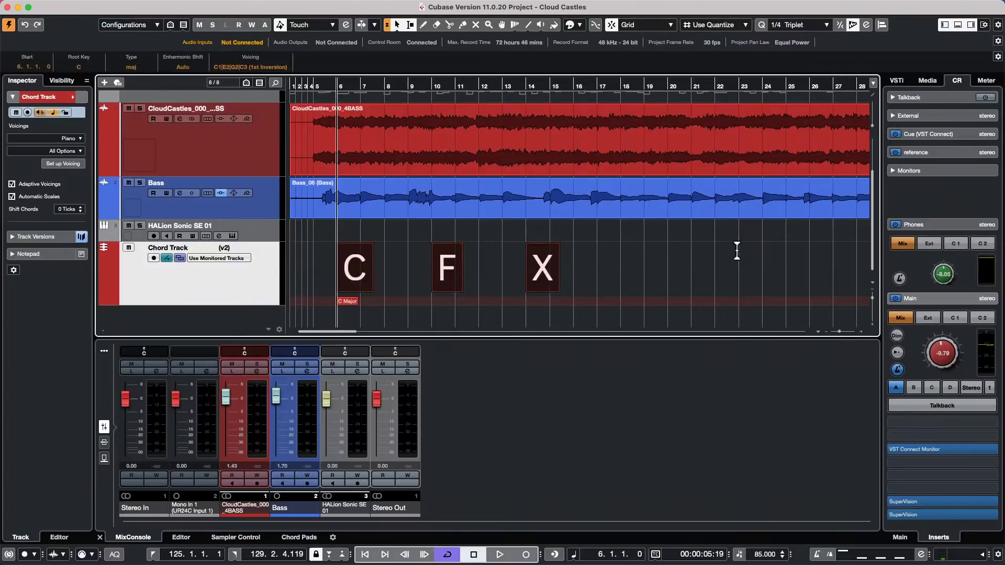
right_click(584, 272)
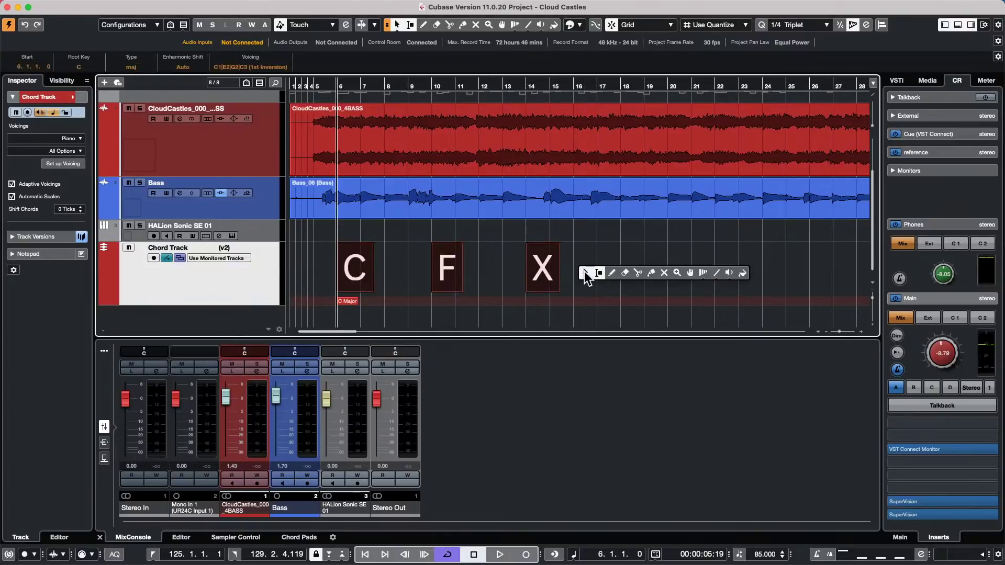
left_click(612, 274)
left_click(629, 272)
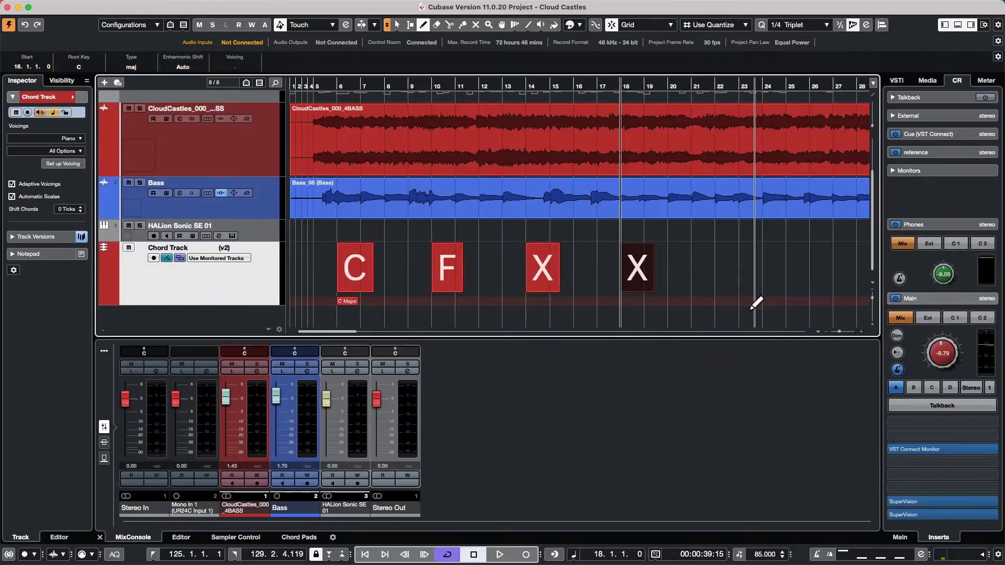
left_click(699, 270)
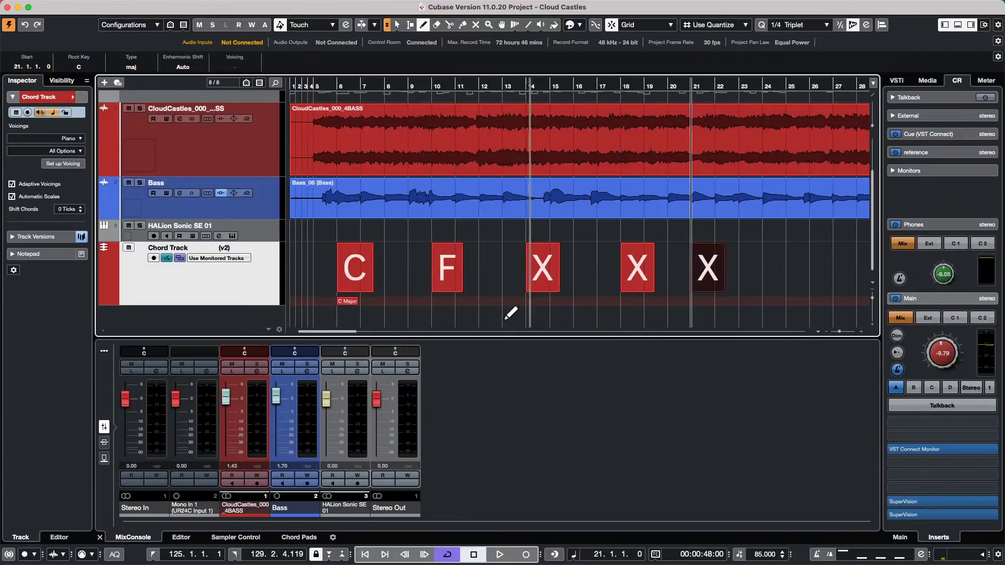
- Select the Bass track and view its chord settings, including the Follow Chord Track option
left_click(266, 152)
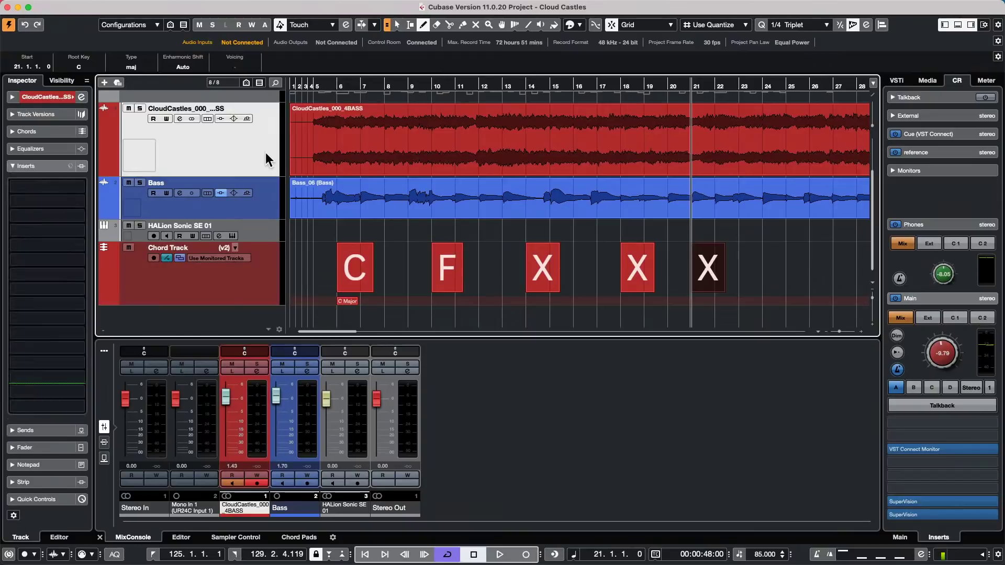
left_click(266, 193)
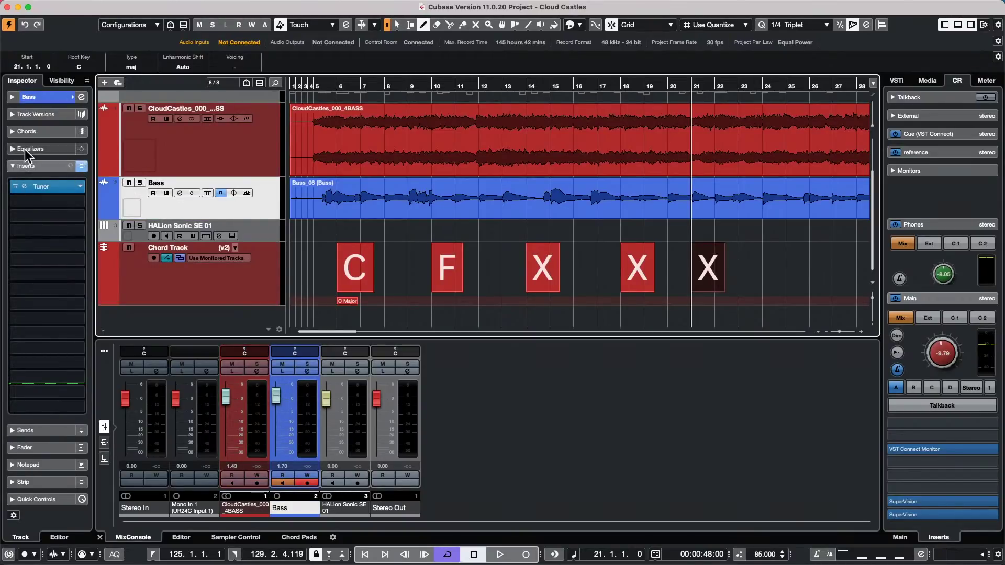
left_click(35, 131)
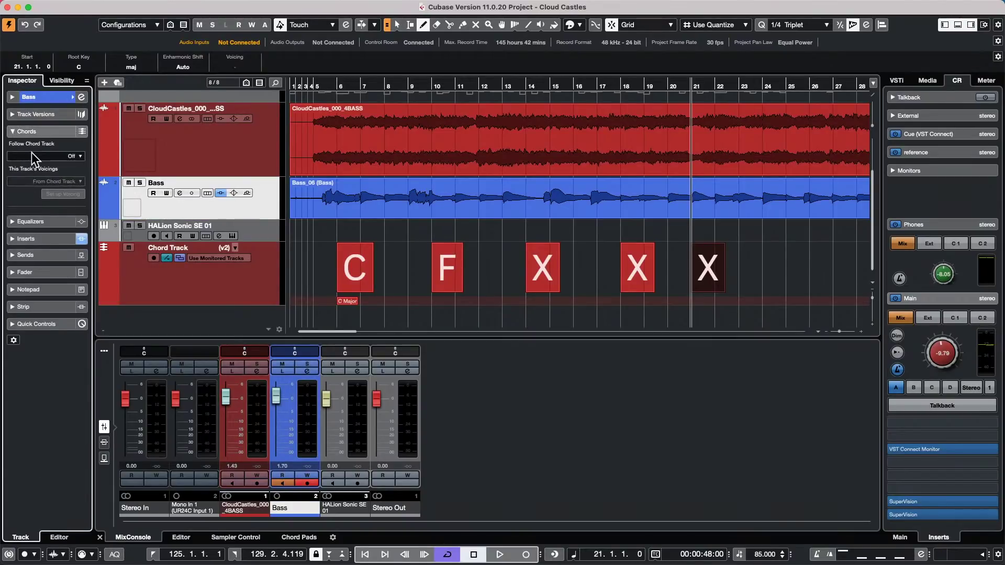
- Delete all chord events from Chord Track version v2 and switch the track back to version v1
right_click(751, 278)
left_click(766, 279)
left_click_drag(753, 280, 330, 271)
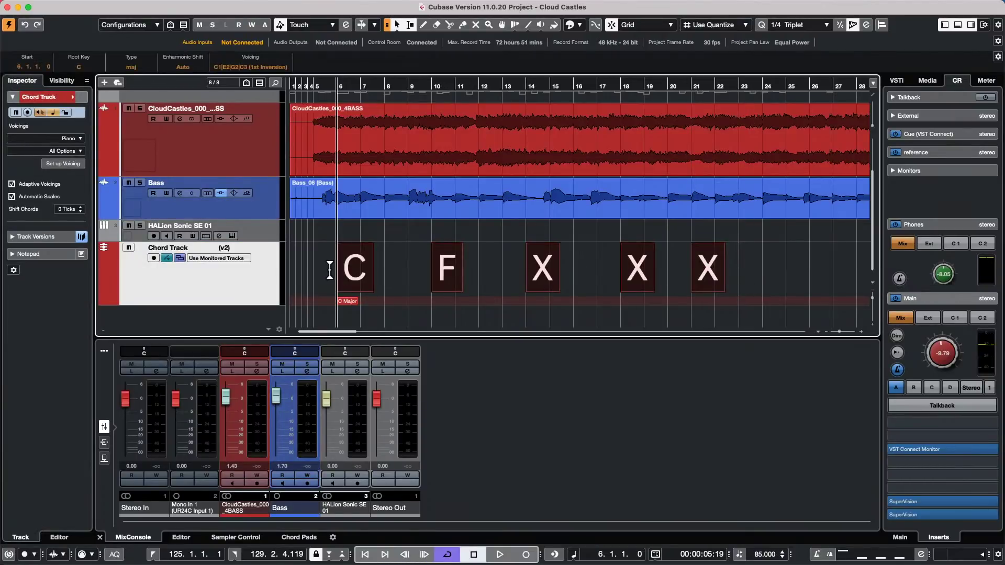
key("Delete")
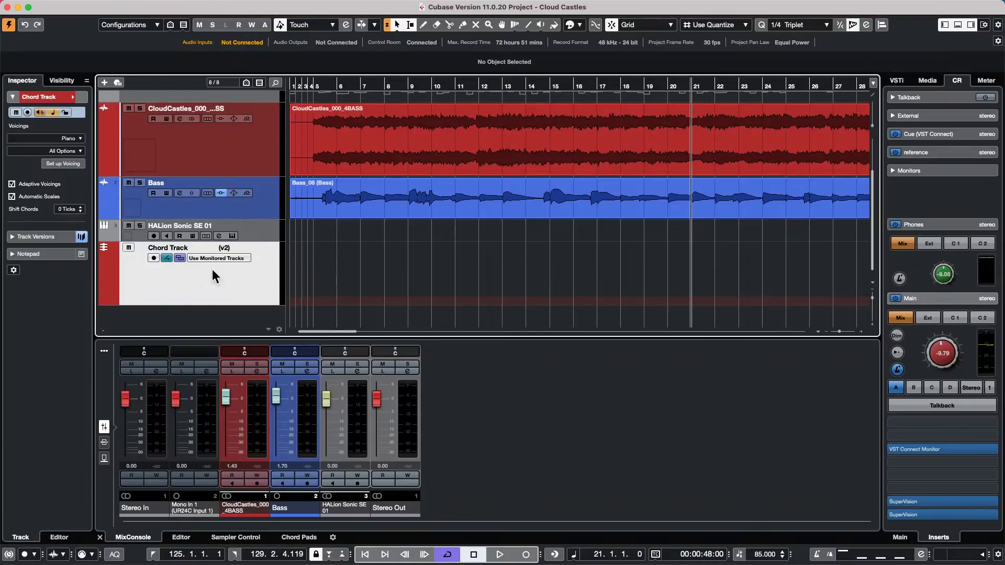
left_click(227, 246)
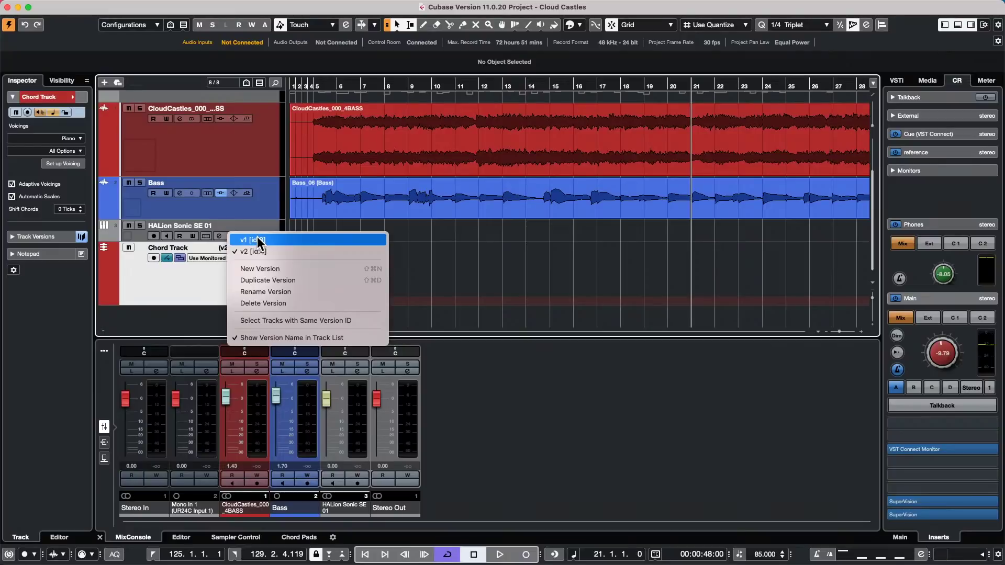
left_click(258, 240)
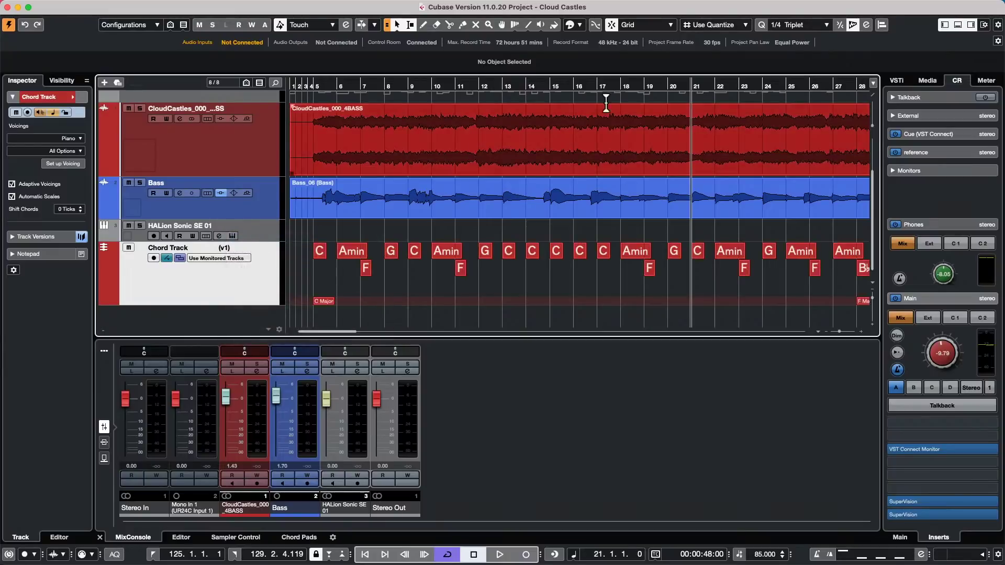
- Move the Chord Track above the CloudCastles audio track and play the song from bar 5 while following its chord events
left_click_drag(246, 295, 246, 116)
left_click_drag(346, 88, 310, 114)
key("space")
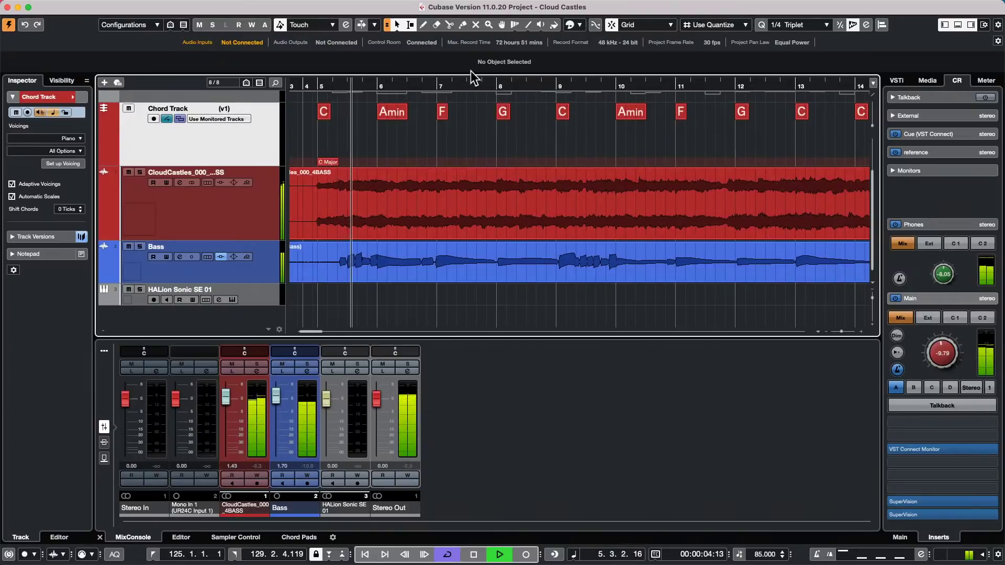
left_click_drag(477, 83, 478, 51)
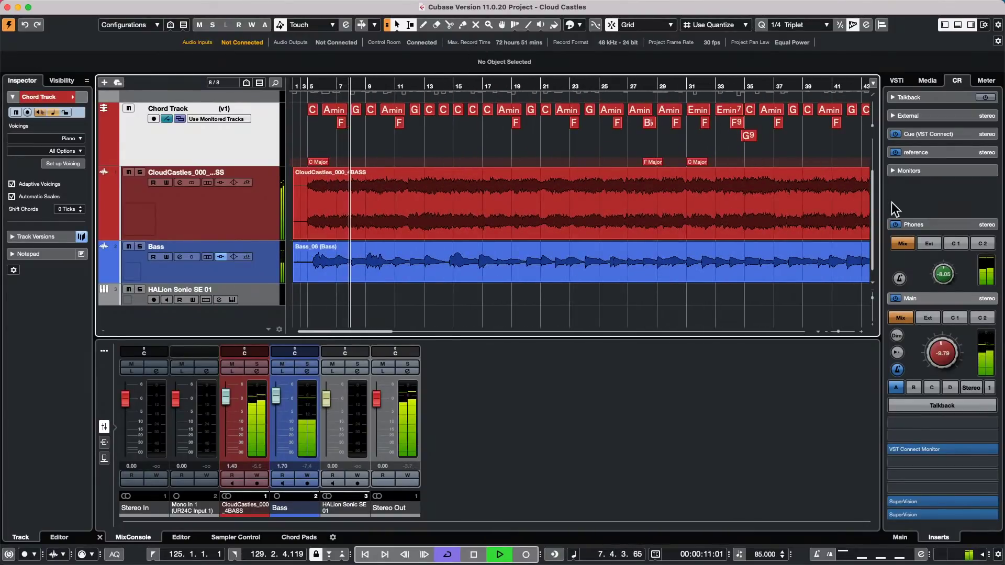
left_click(428, 84)
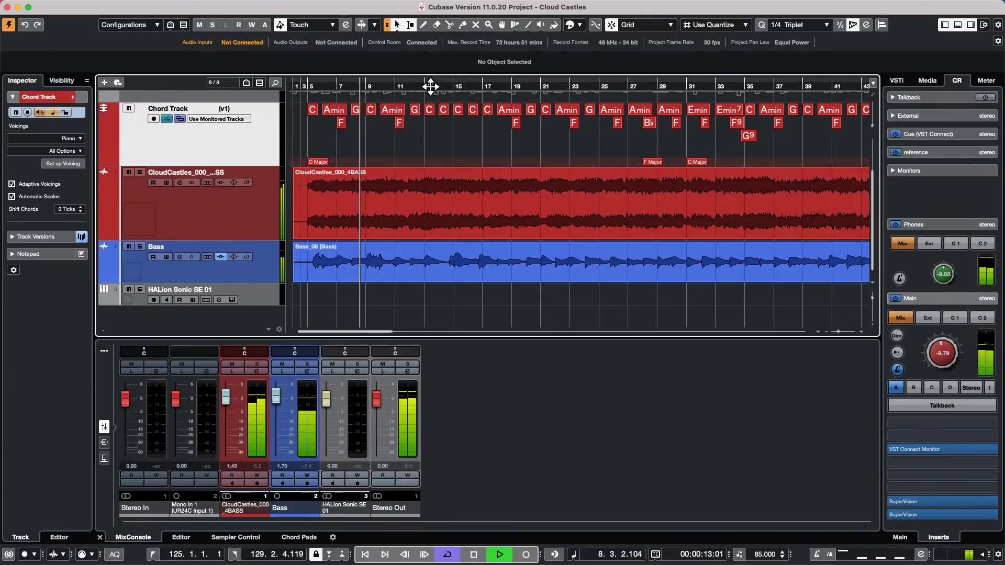
left_click_drag(432, 84, 435, 106)
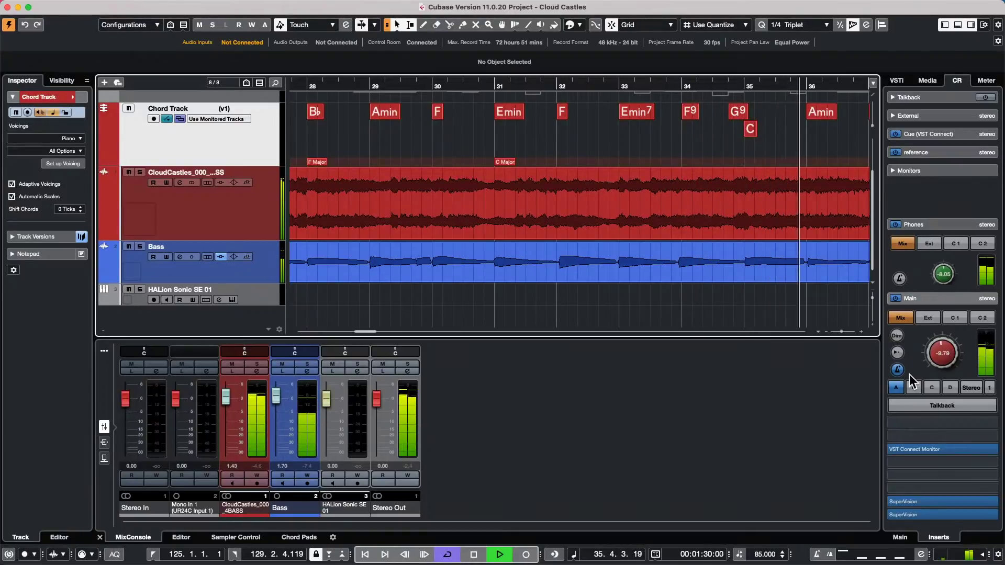
key("space")
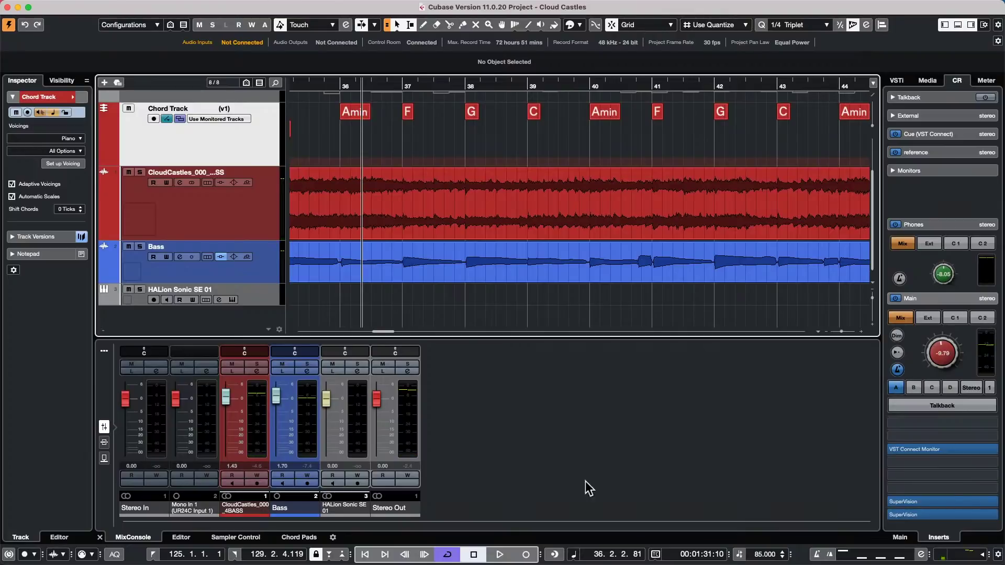
- Set the locators to the range of the Bass event and create a MIDI part between them on the HALion Sonic SE 01 track
left_click_drag(312, 81, 316, 27)
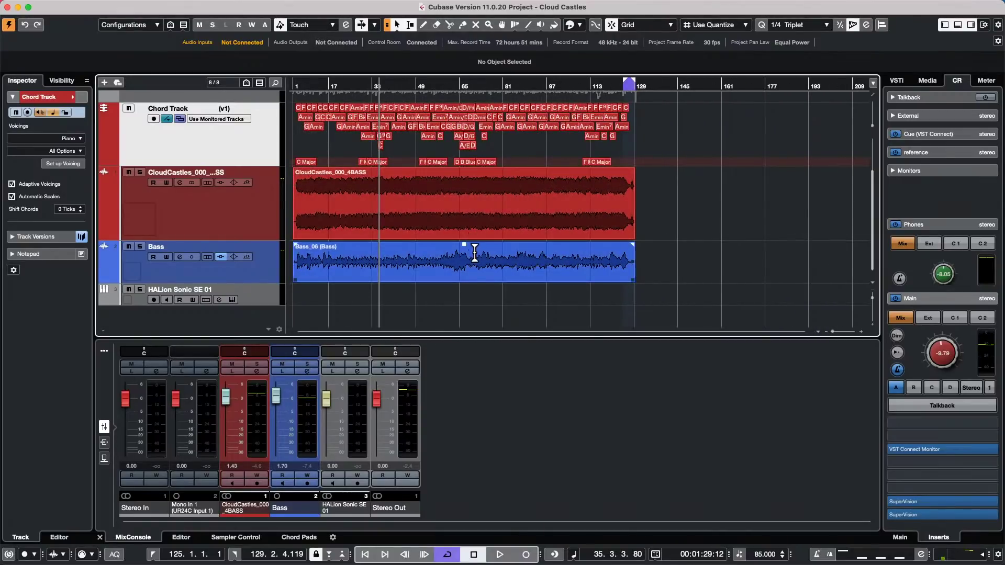
left_click(539, 272)
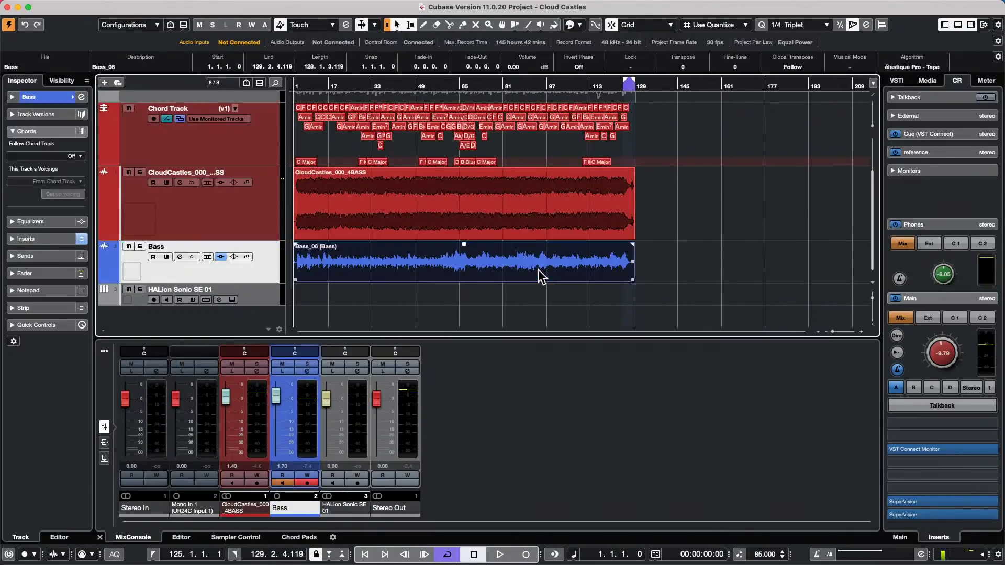
key("p")
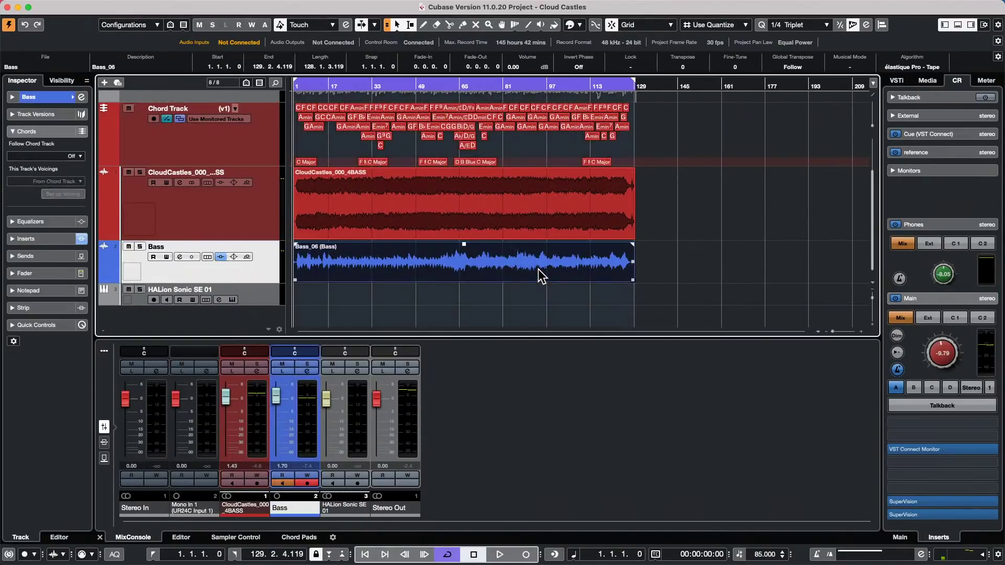
double_click(406, 296)
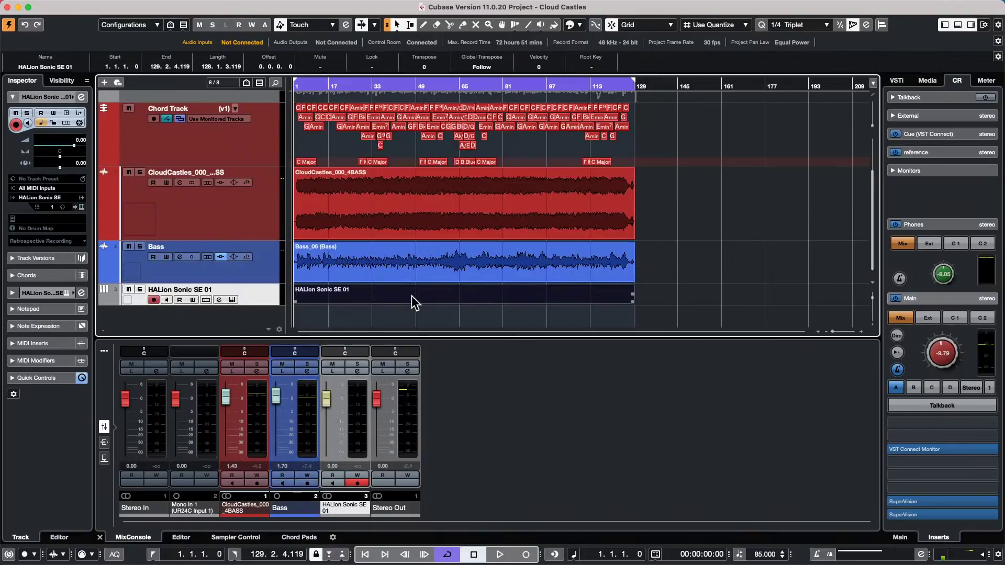
- Open the HALion Sonic SE 01 part in a separate Key Editor window and show it in the Score Editor
double_click(418, 297)
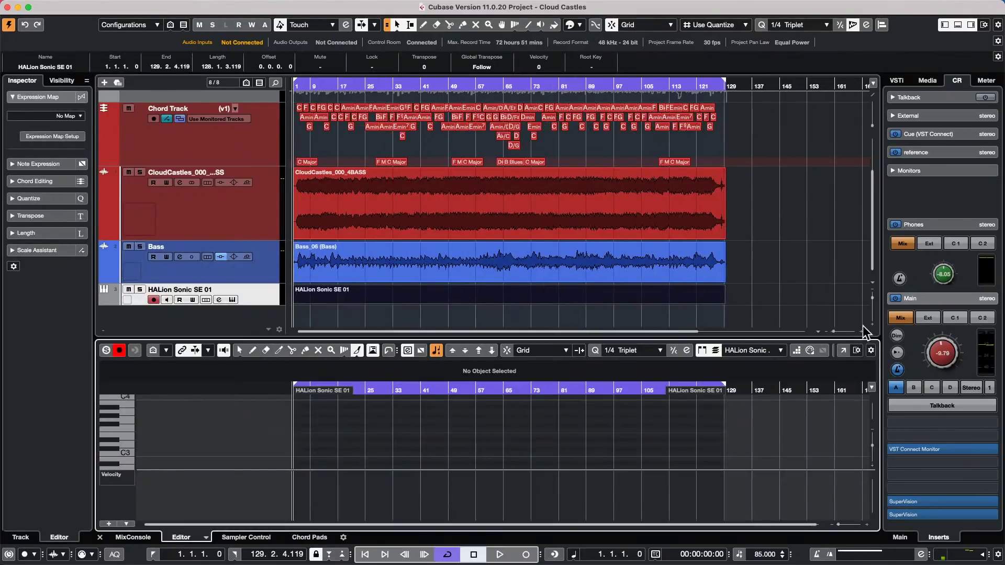
left_click(841, 351)
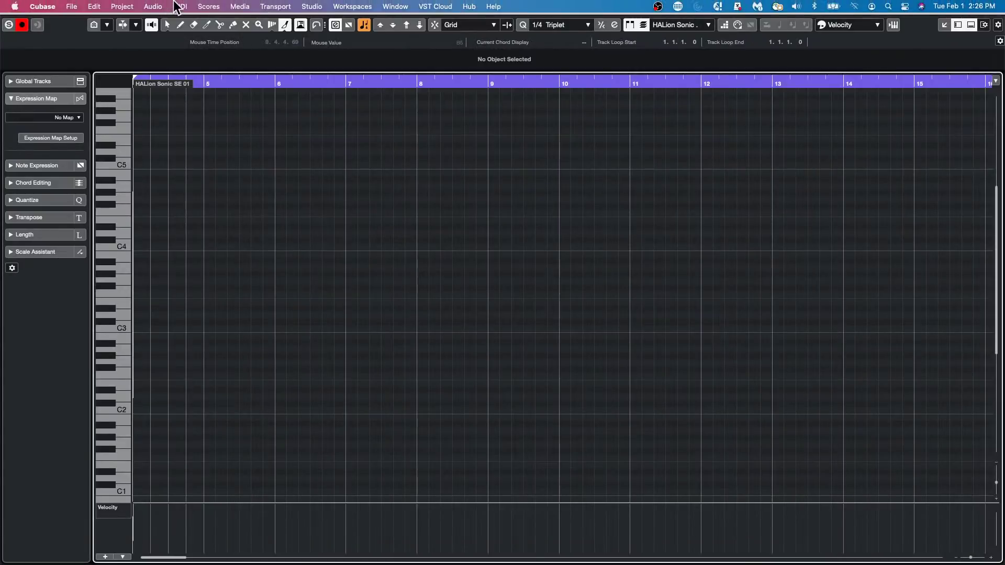
left_click(240, 6)
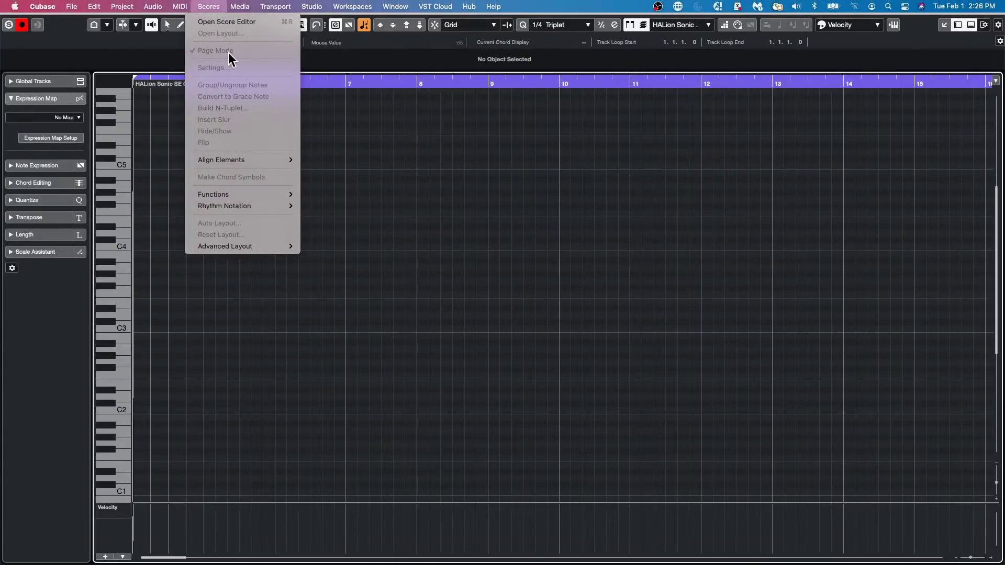
left_click(230, 22)
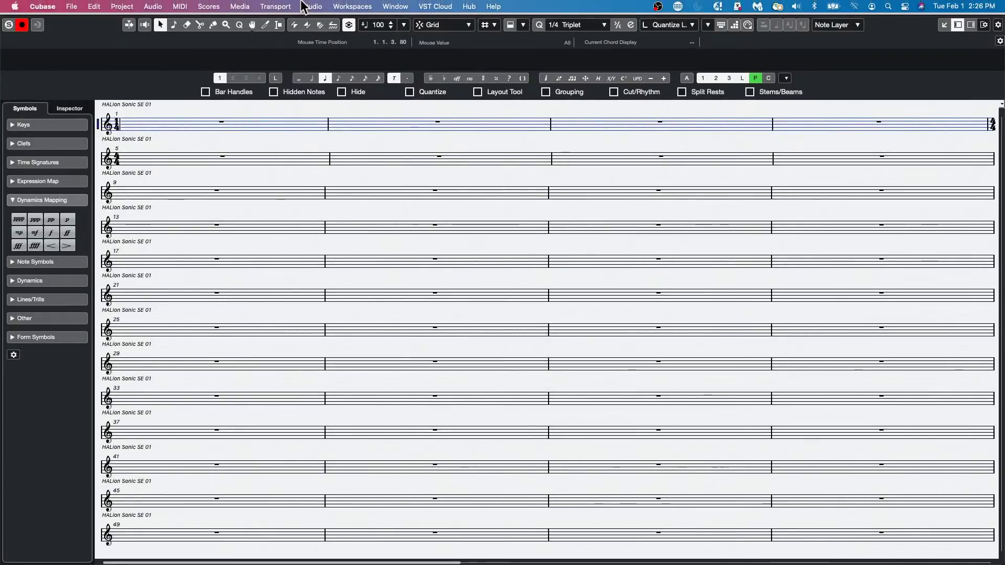
- Switch the HALion Sonic SE 01 score to Page Mode
left_click(240, 6)
mouse_move(208, 6)
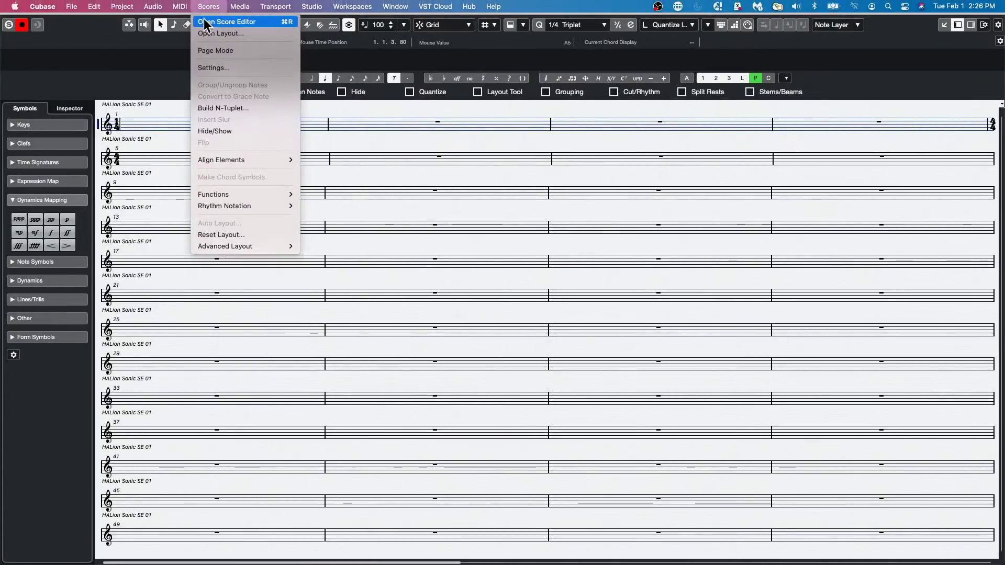
left_click(207, 51)
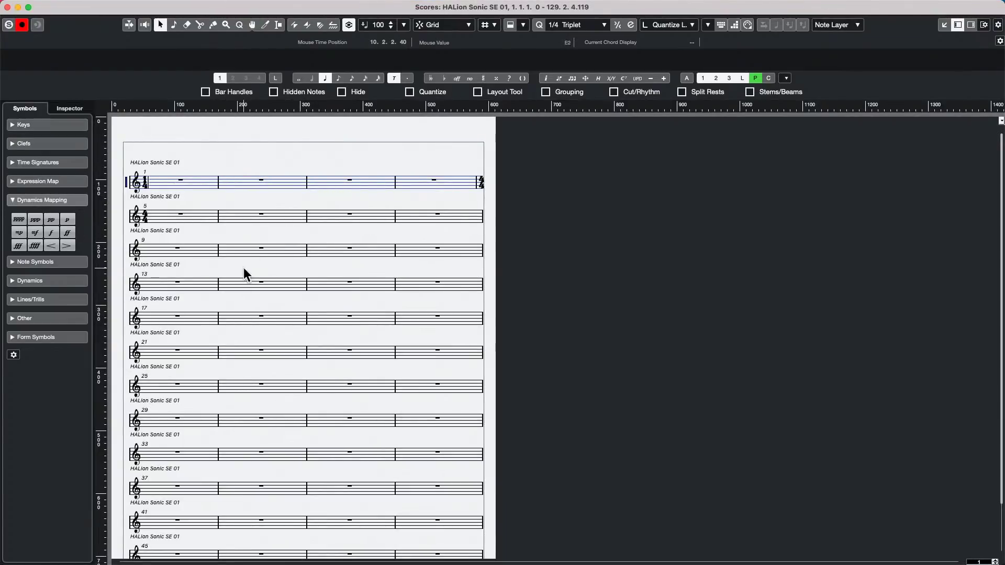
right_click(285, 234)
left_click(285, 234)
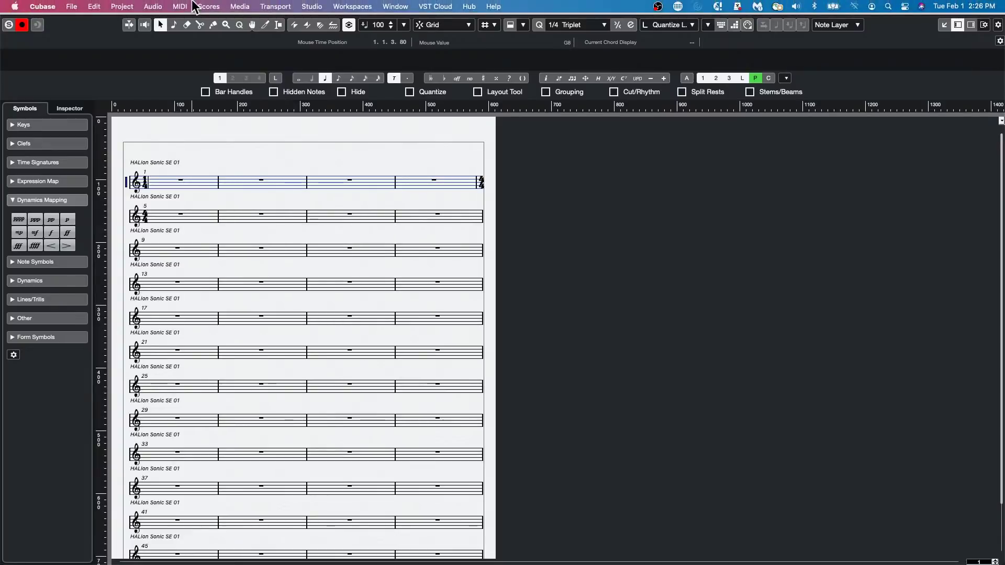
- Turn on Show Chord Track in the score's Advanced Layout options, and close the Score Editor and Key Editor windows after reviewing the chords
left_click(183, 6)
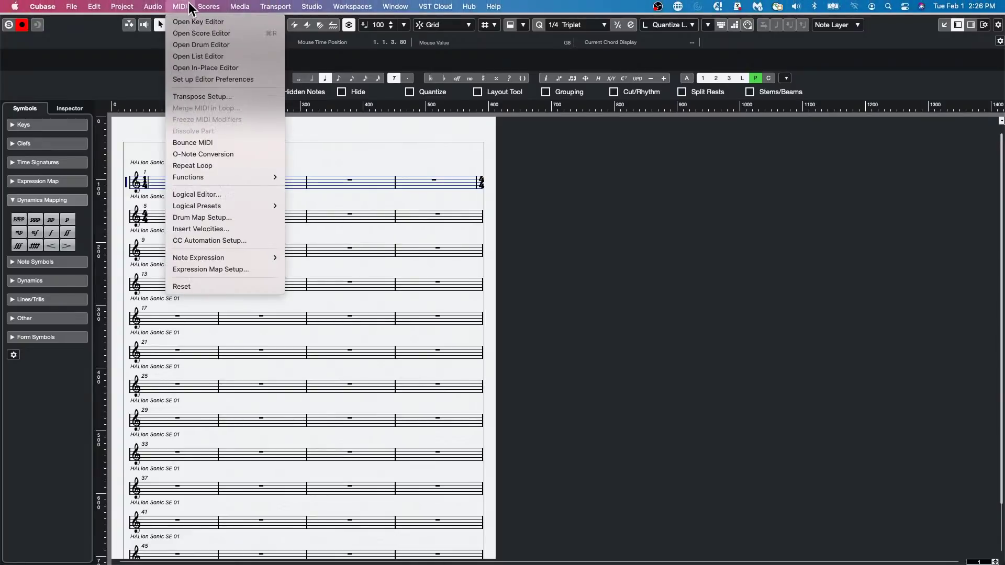
mouse_move(209, 6)
mouse_move(232, 247)
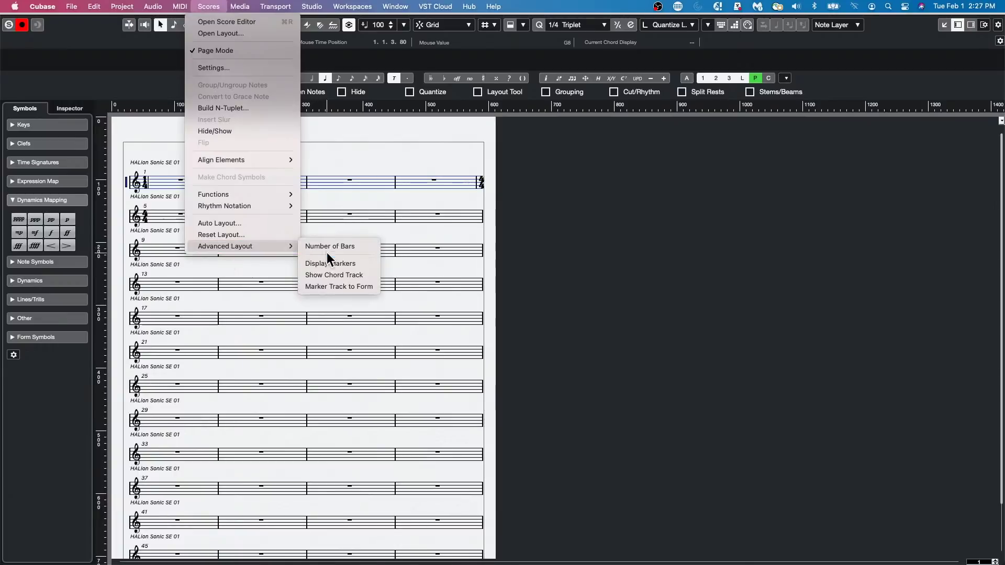
left_click(328, 275)
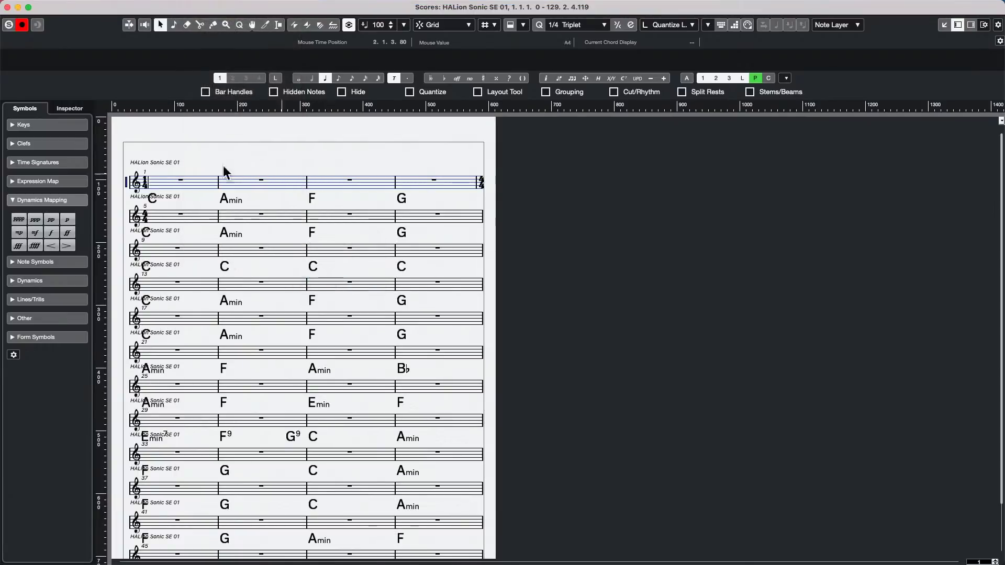
scroll(265, 264, "down", 13)
scroll(266, 284, "up", 13)
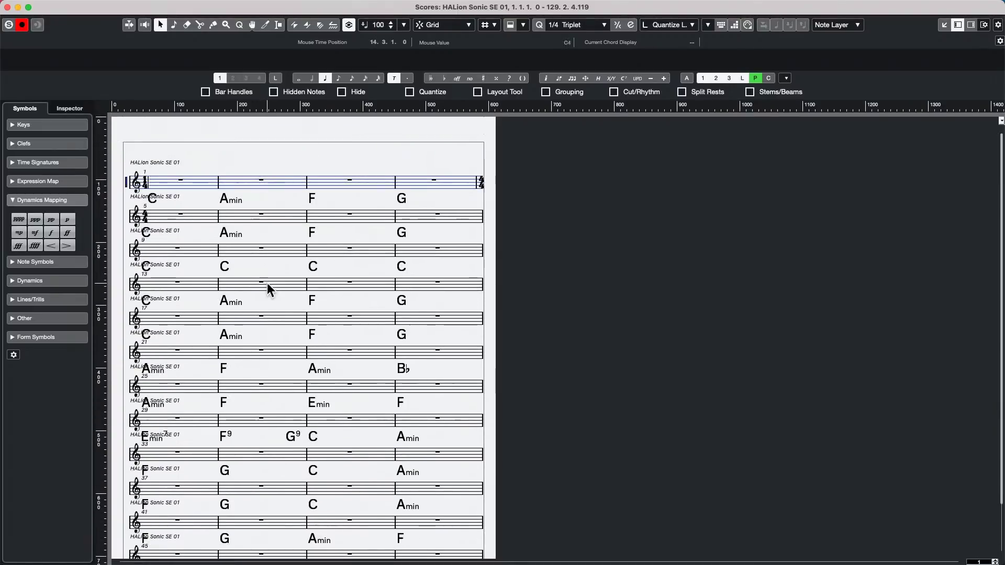
left_click(7, 8)
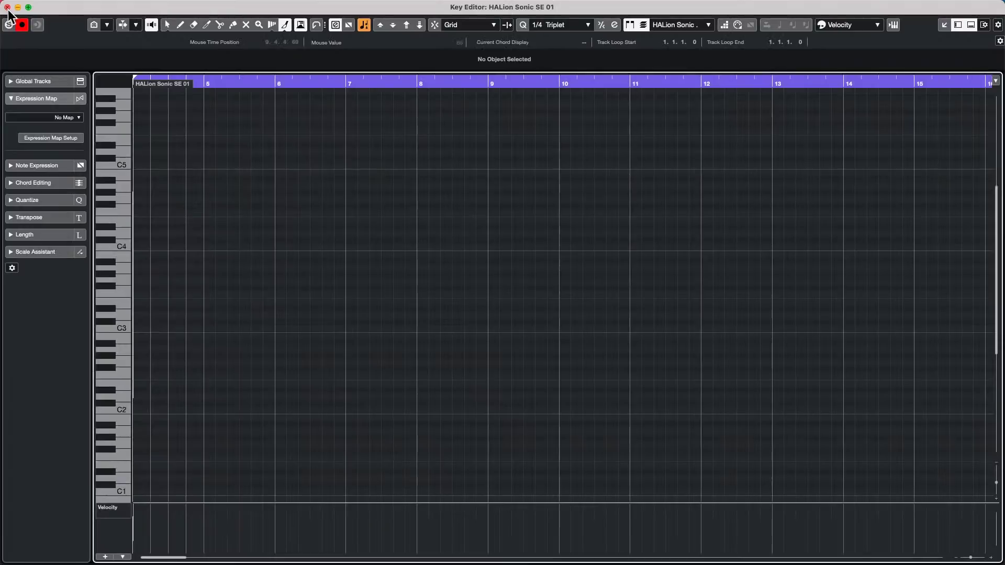
left_click(8, 7)
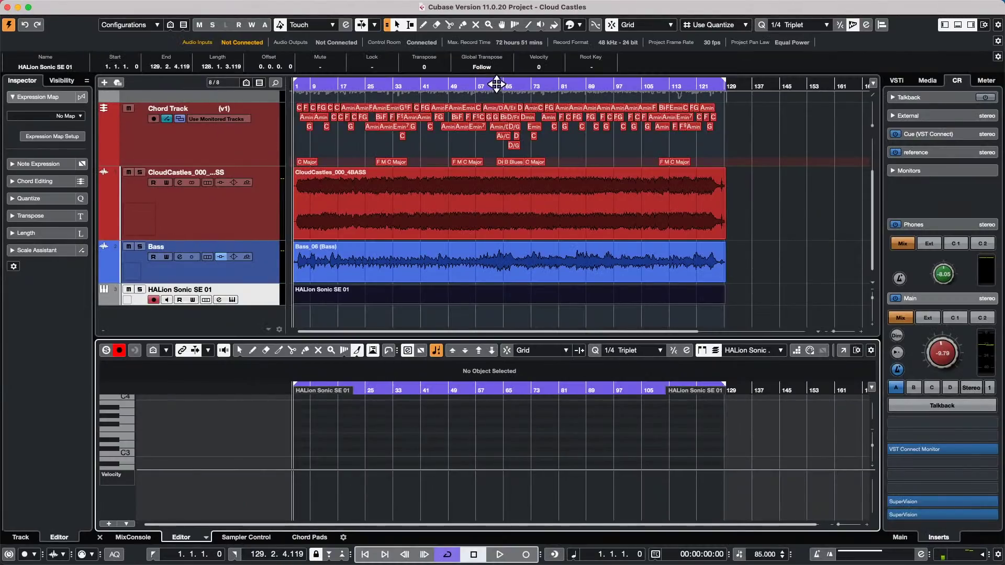
- Draw an undefined chord event at bar 137 of the Chord Track and return to the Object Selection tool
right_click(742, 120)
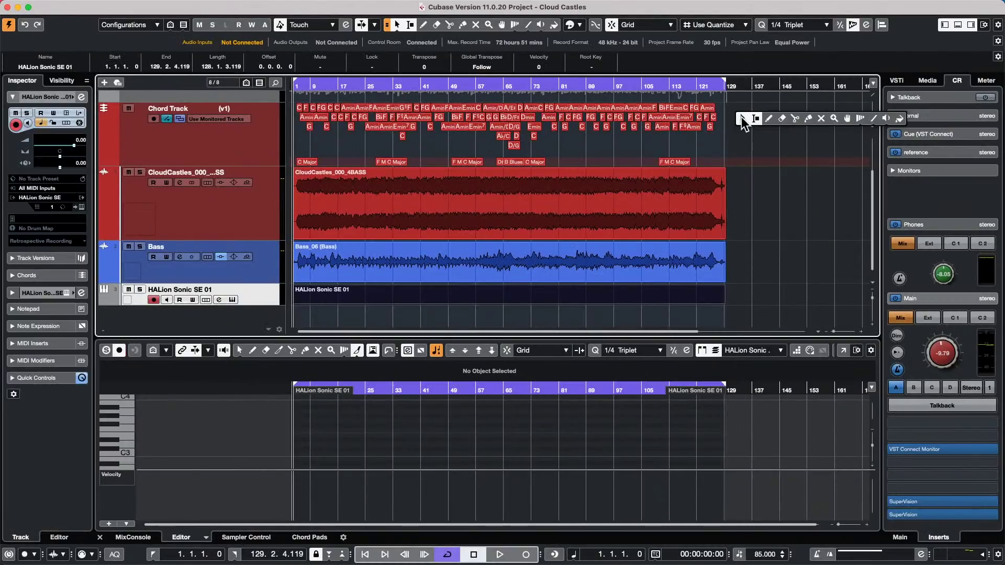
left_click(770, 119)
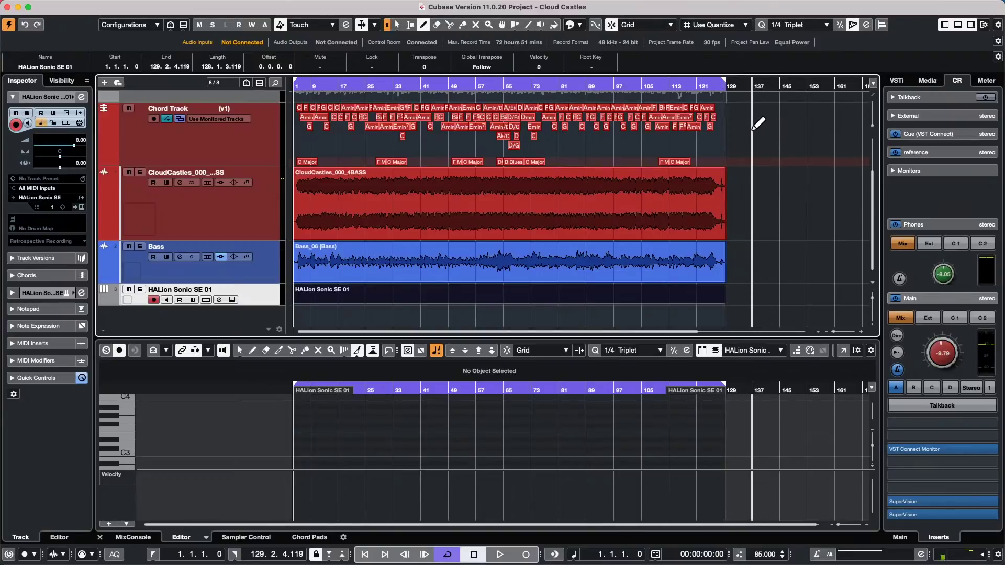
left_click(754, 130)
right_click(759, 125)
left_click(760, 121)
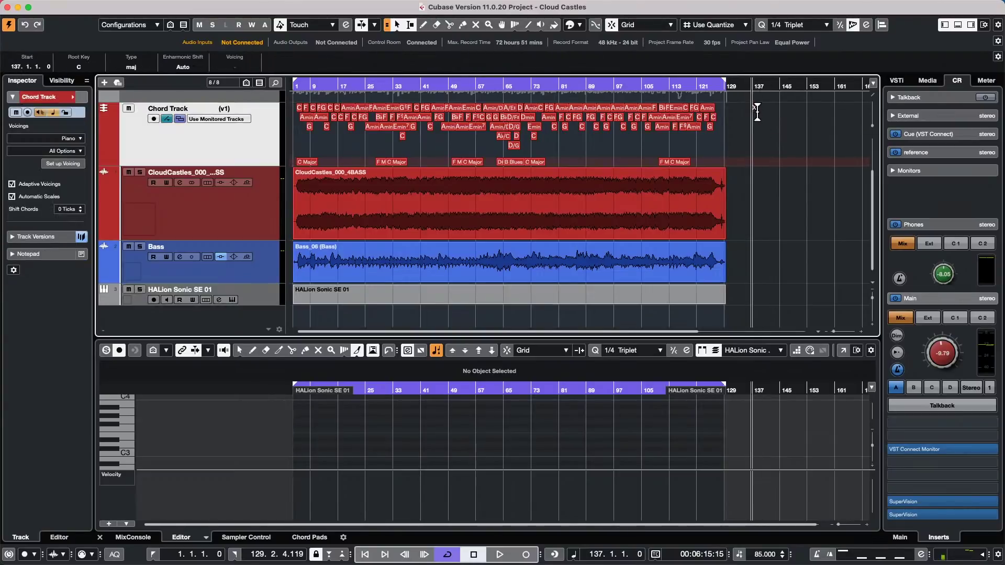
- Define the chord event at bar 137 as C# minor with b9 and 9 tensions over a C bass note
double_click(755, 107)
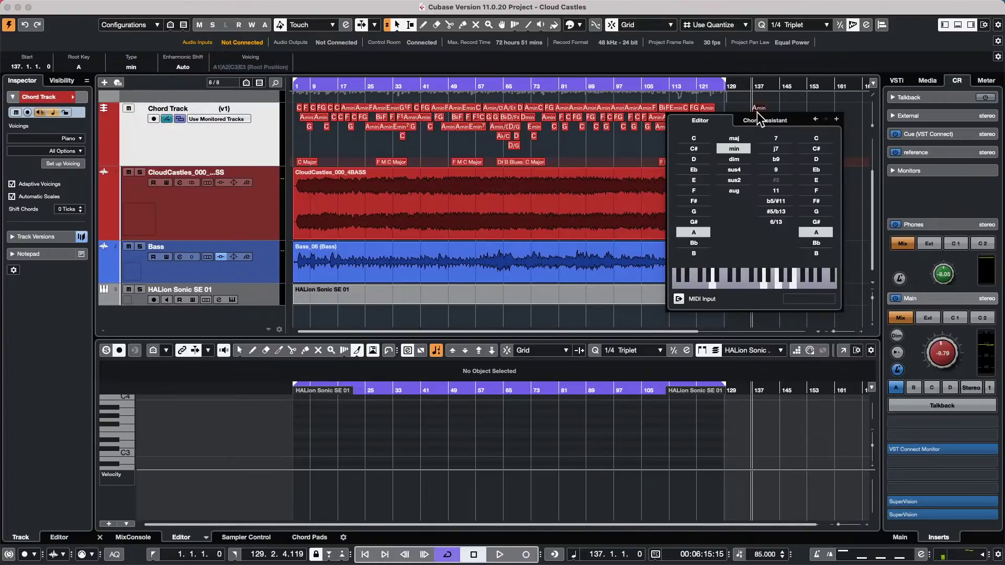
left_click(697, 193)
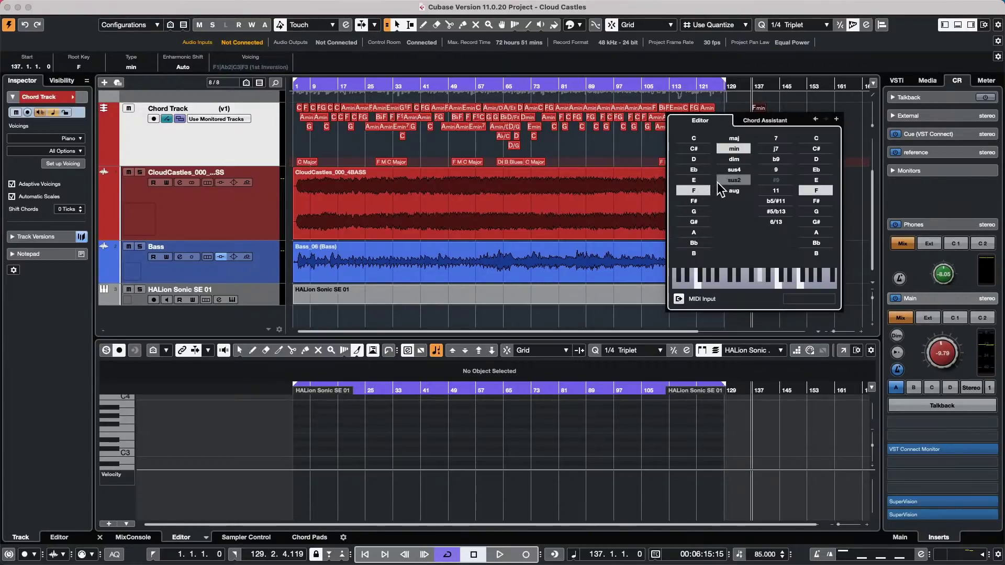
left_click(732, 181)
left_click(774, 140)
left_click(815, 222)
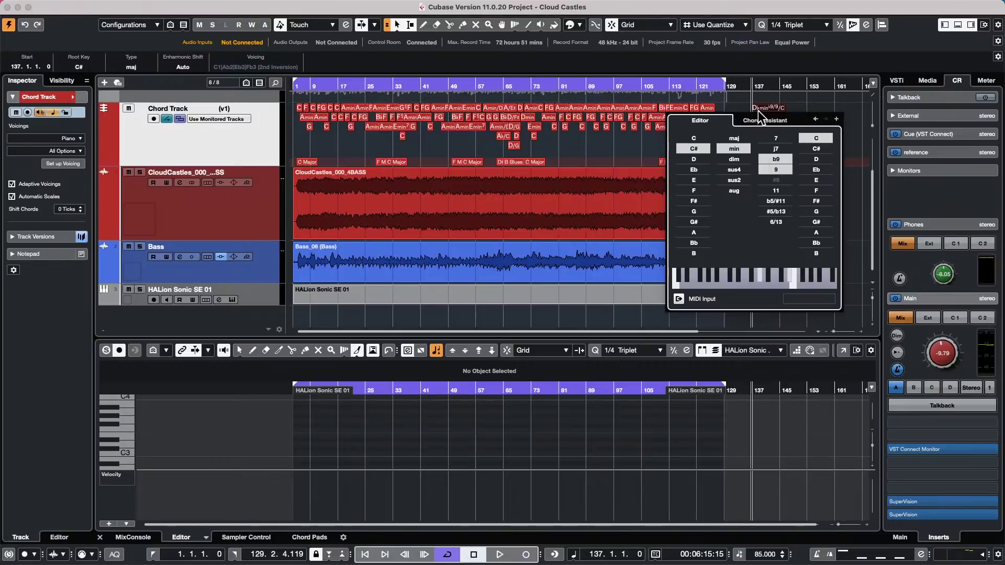
left_click(811, 108)
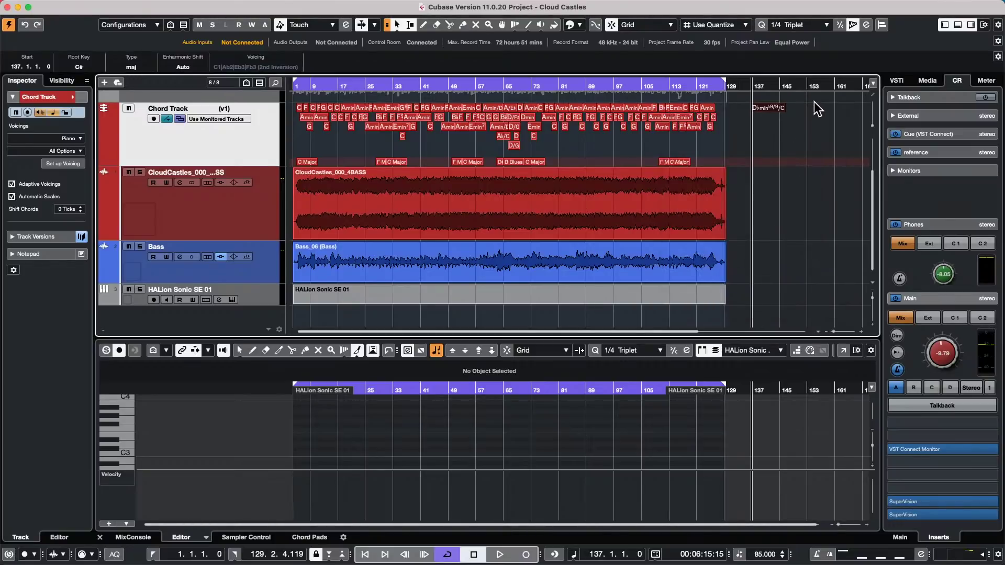
- Colour the Amin, F and G chord events at bars 22 to 24 of the Chord Track yellow
left_click_drag(328, 84, 308, 114)
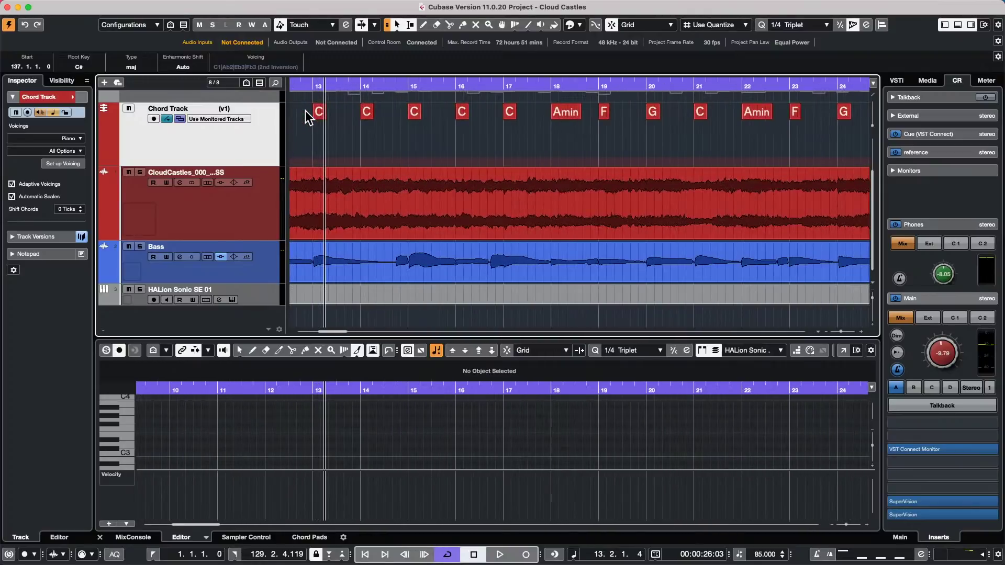
scroll(369, 294, "up", 3)
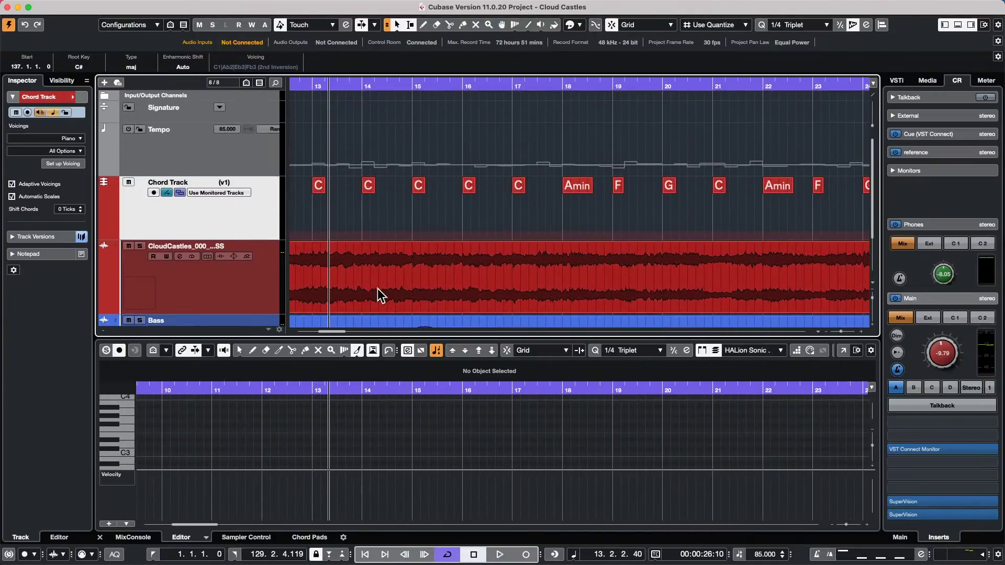
scroll(378, 288, "down", 2)
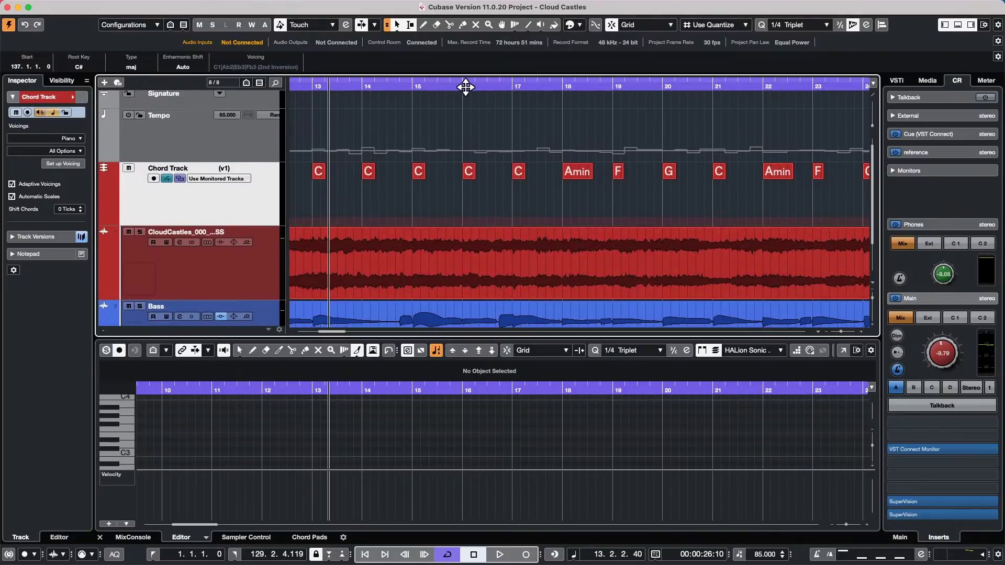
left_click_drag(464, 85, 467, 64)
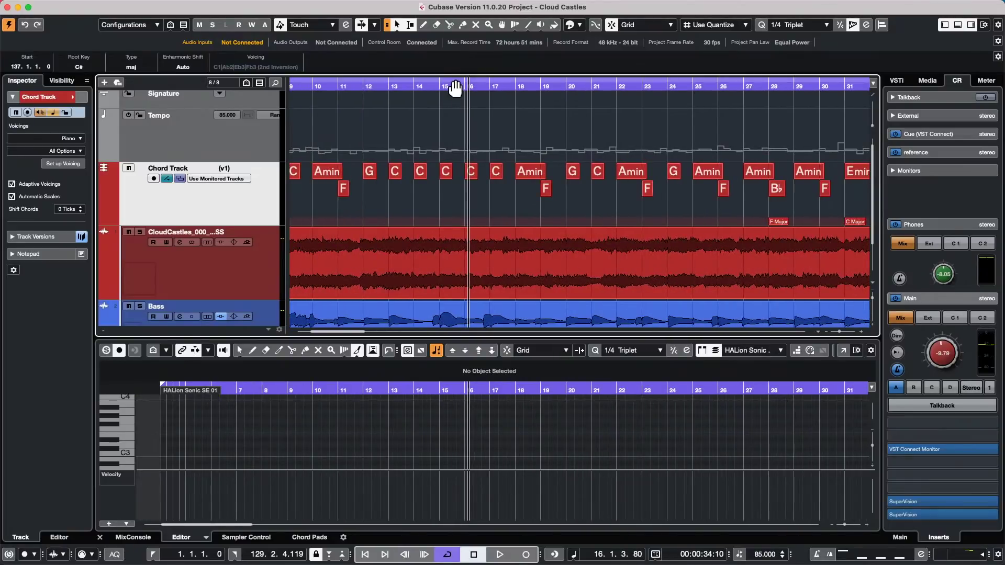
right_click(634, 194)
left_click(634, 196)
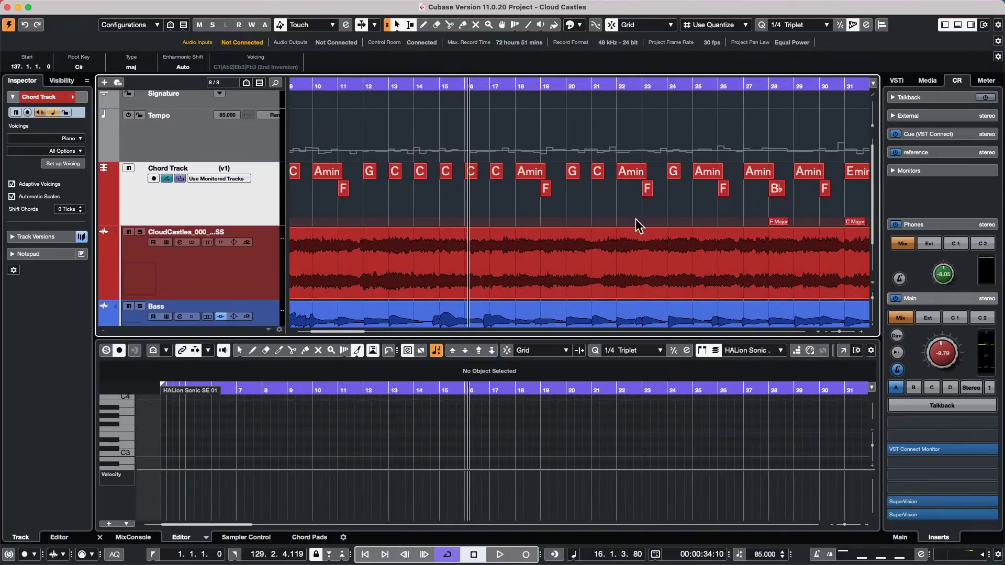
left_click_drag(672, 210, 624, 166)
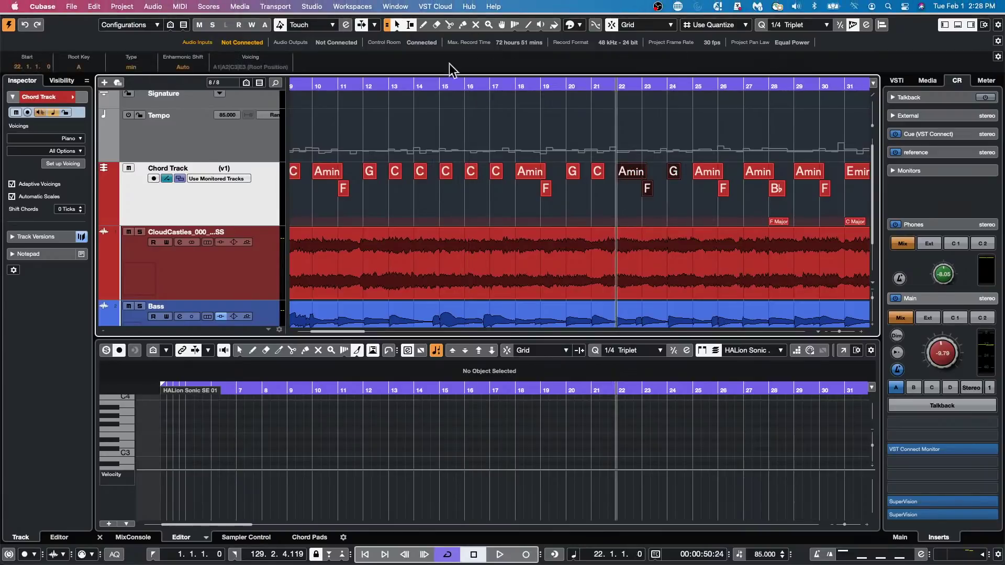
left_click(579, 25)
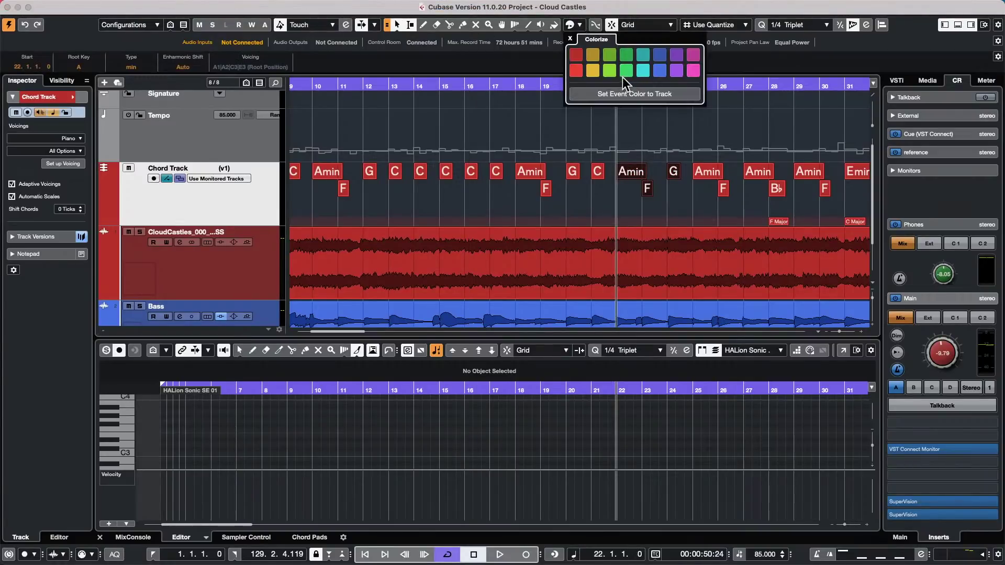
left_click(594, 71)
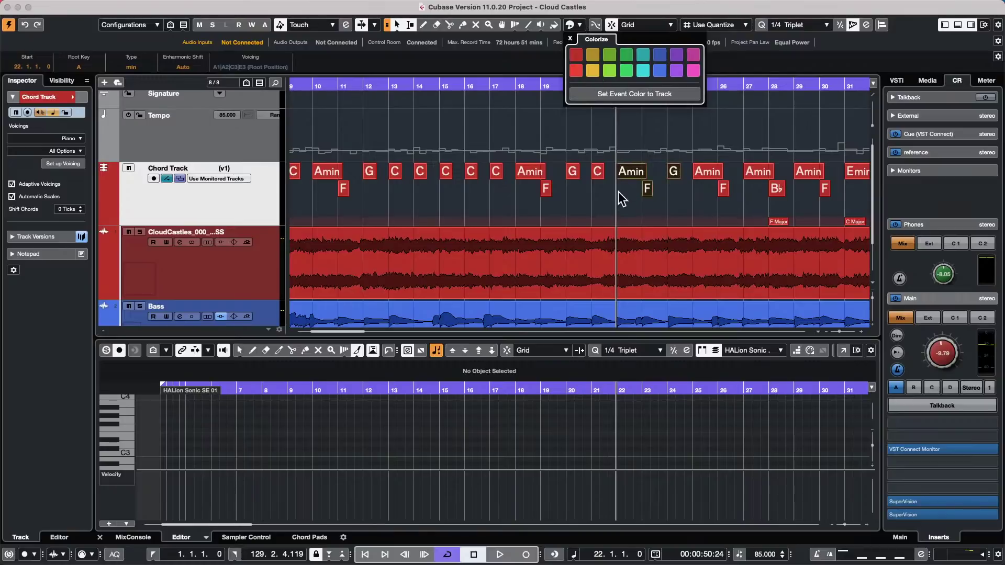
left_click(598, 203)
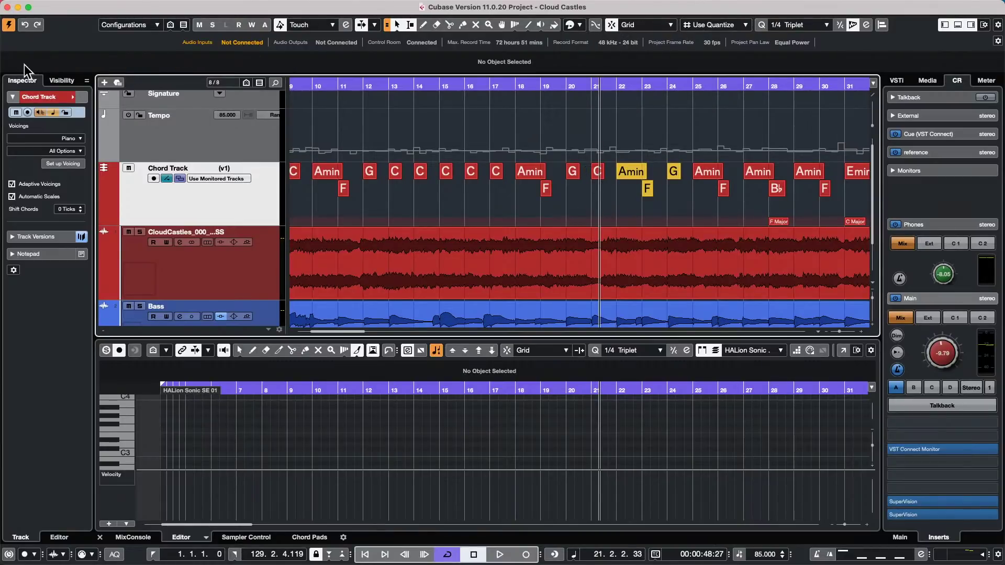
left_click(7, 8)
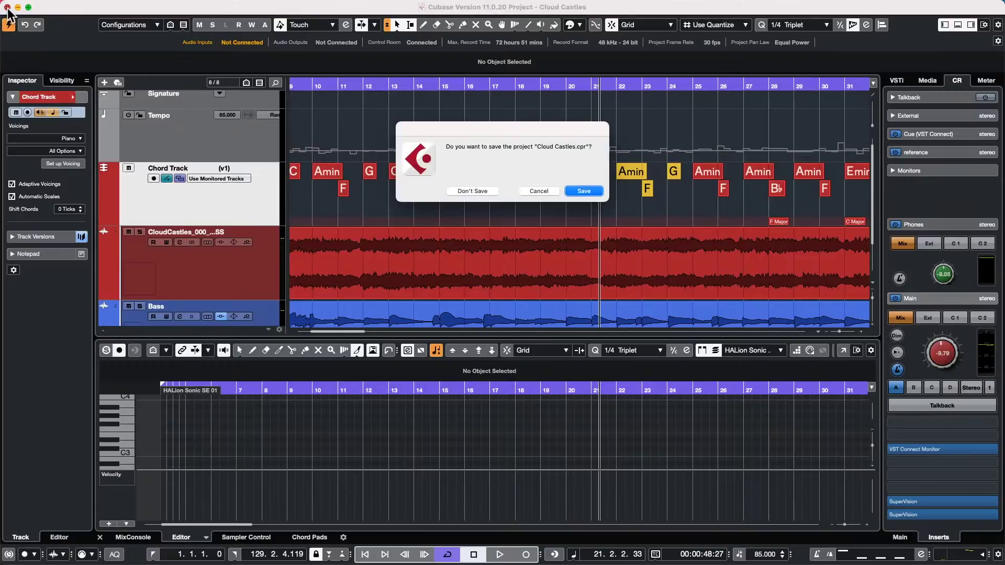
left_click(533, 190)
left_click(526, 212)
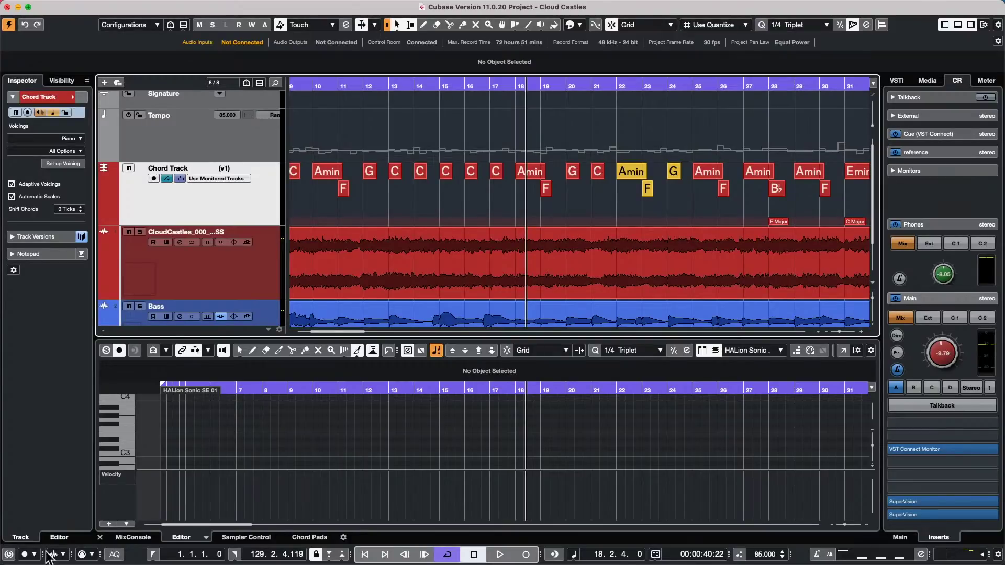
- Insert VST Amp Rack in the first insert slot of the Mono In 1 input channel and show its amplifier models
left_click(132, 538)
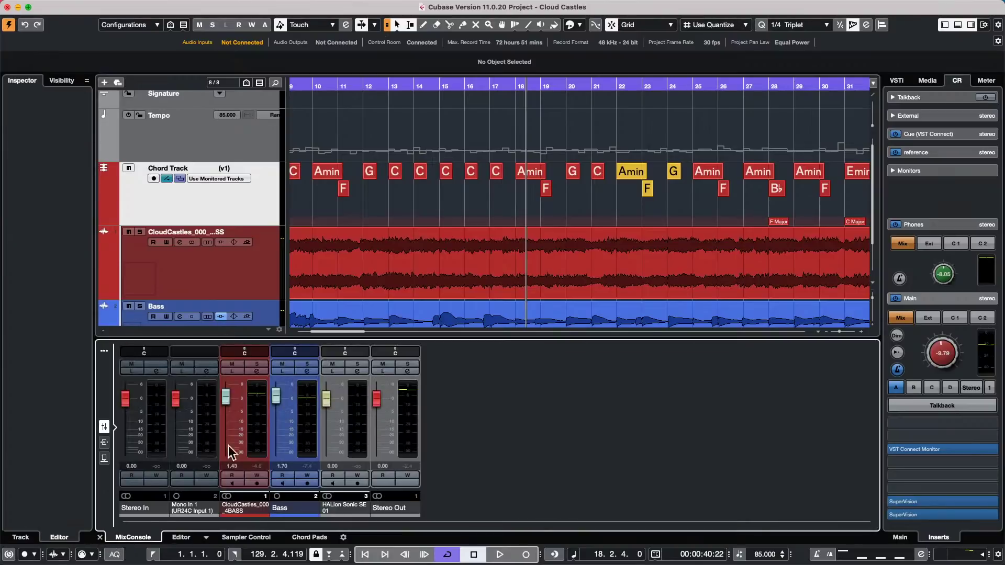
left_click(205, 371)
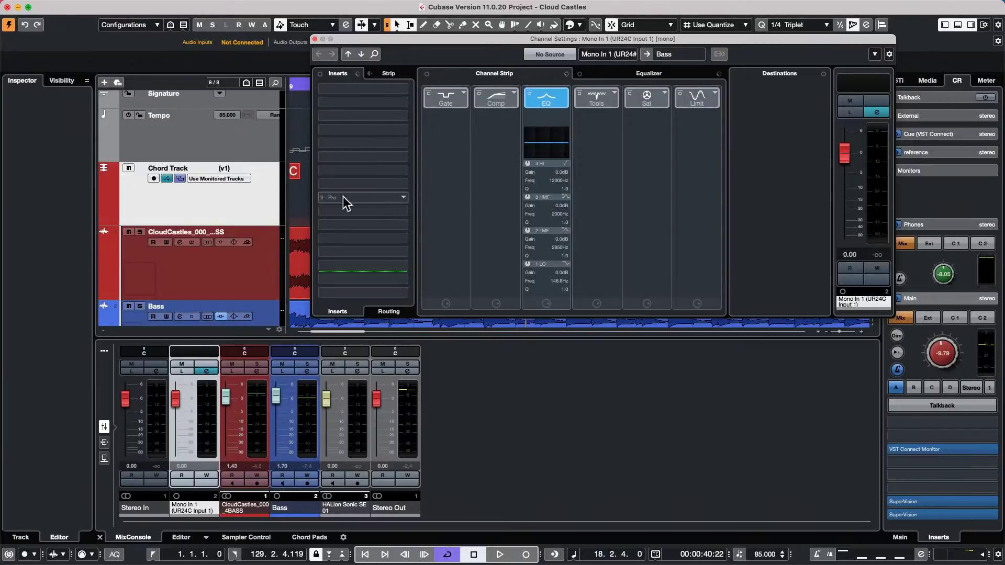
left_click(406, 93)
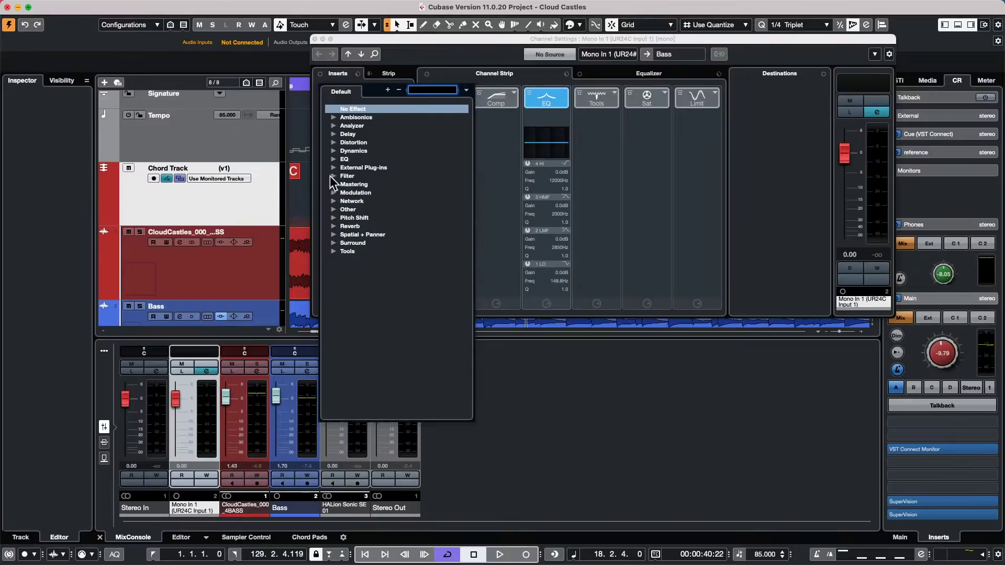
left_click(335, 142)
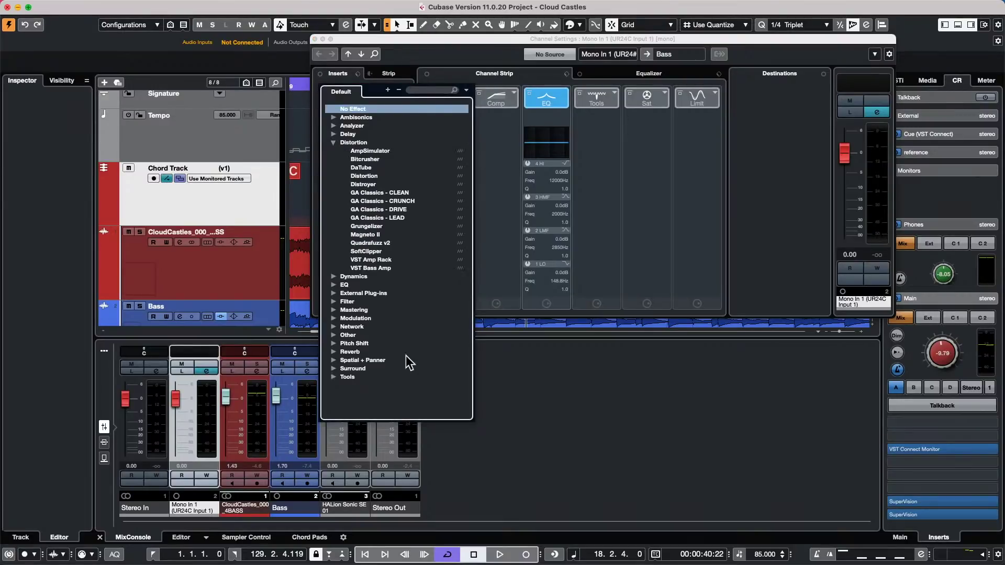
left_click(372, 260)
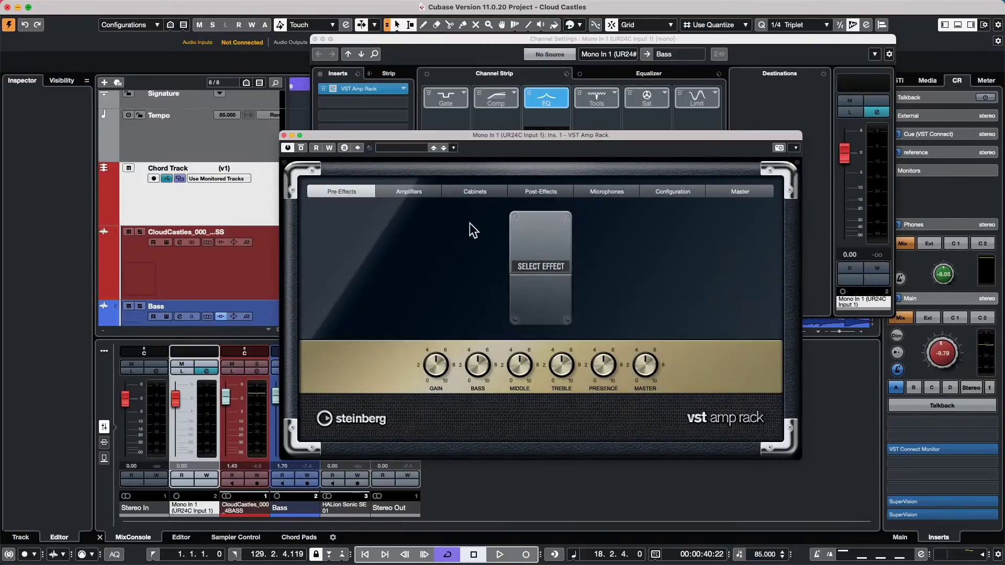
left_click(393, 191)
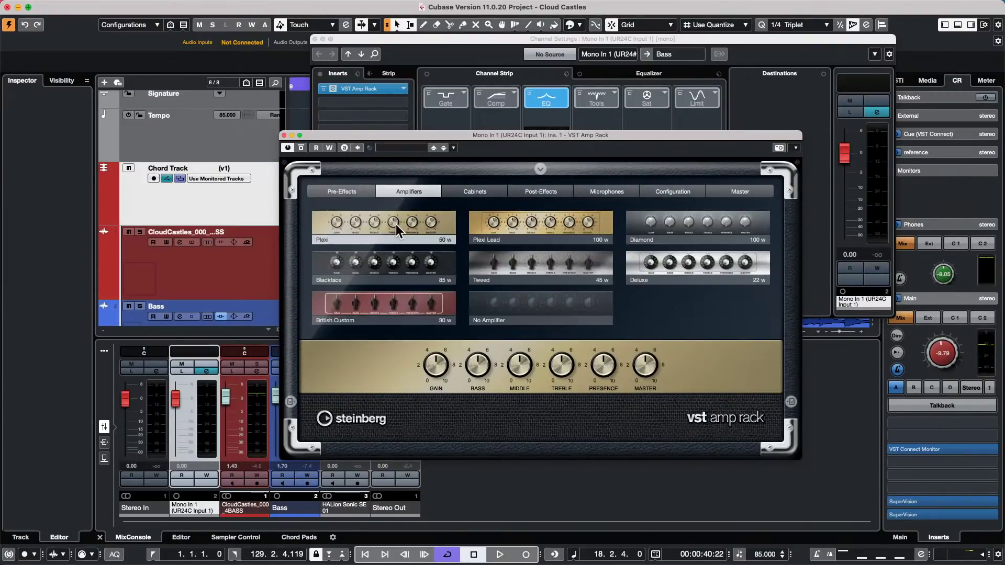
left_click_drag(430, 136, 589, 187)
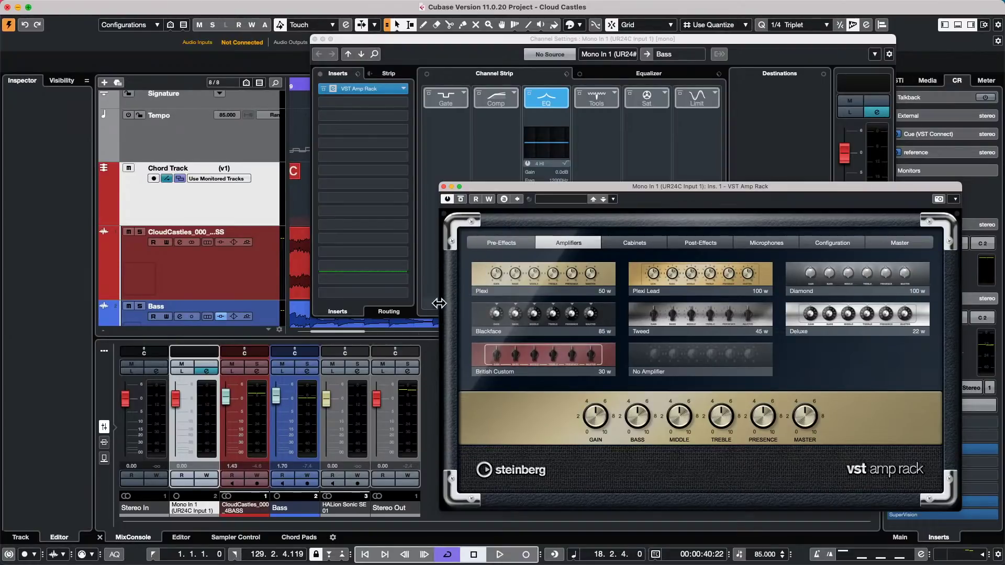
- Add an instrument track based on the track preset tal color from the Mono In 1 mixer channel
right_click(227, 410)
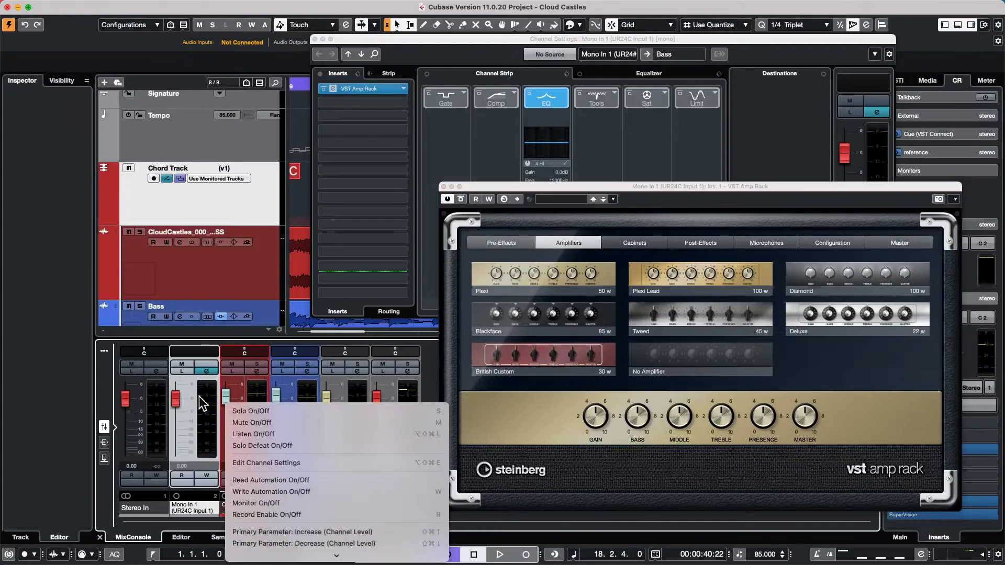
left_click(203, 404)
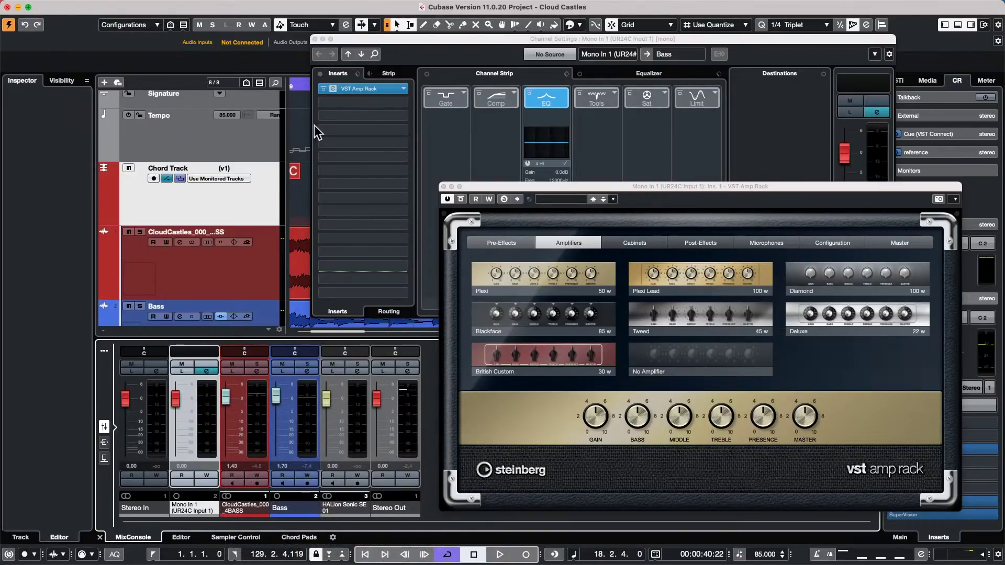
right_click(198, 429)
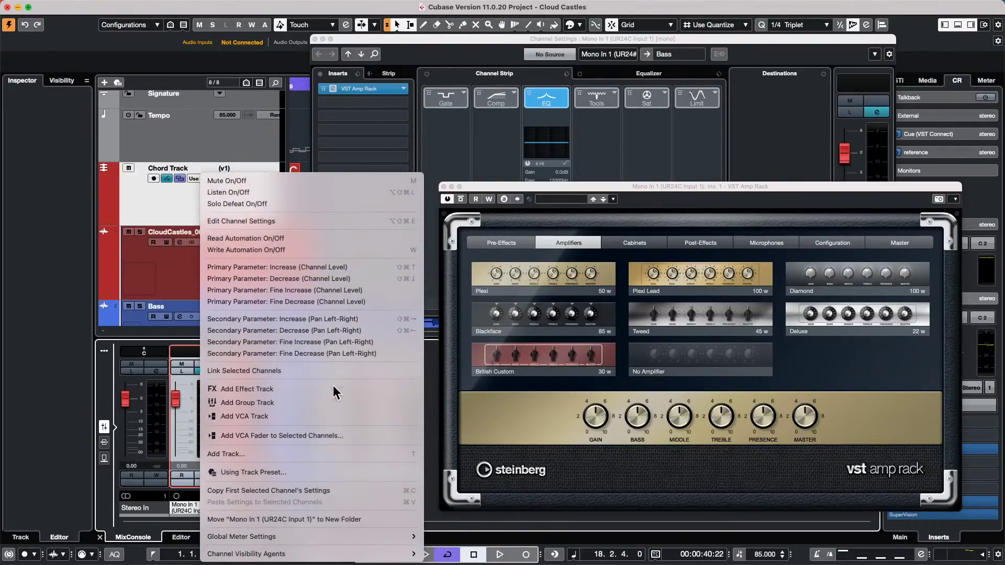
left_click(285, 474)
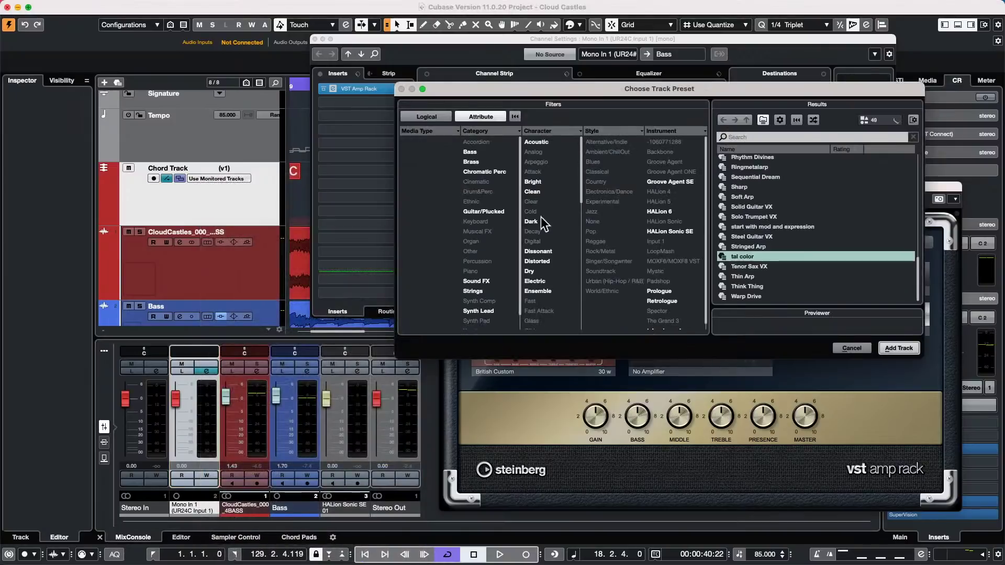
double_click(765, 256)
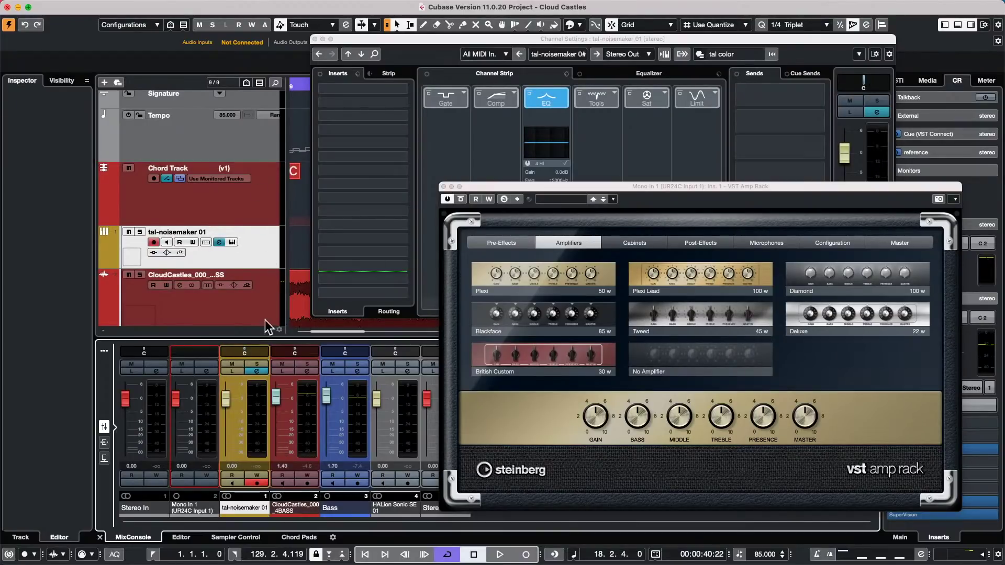
scroll(192, 231, "up", 1)
scroll(189, 228, "down", 3)
scroll(185, 225, "up", 3)
left_click(103, 96)
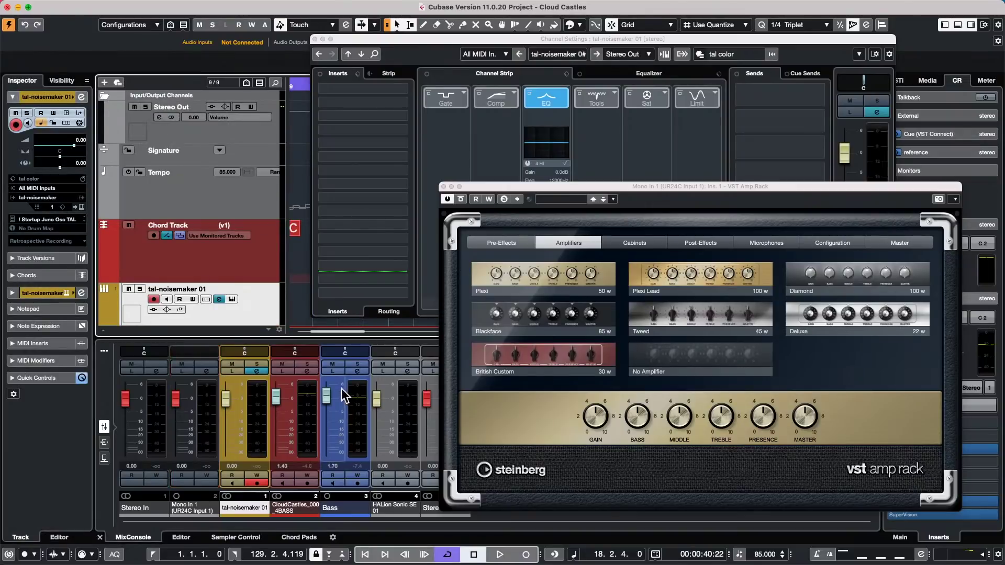
- Close the VST Amp Rack window and insert DJ-Eq in the second insert slot of the Mono In 1 channel
left_click(443, 187)
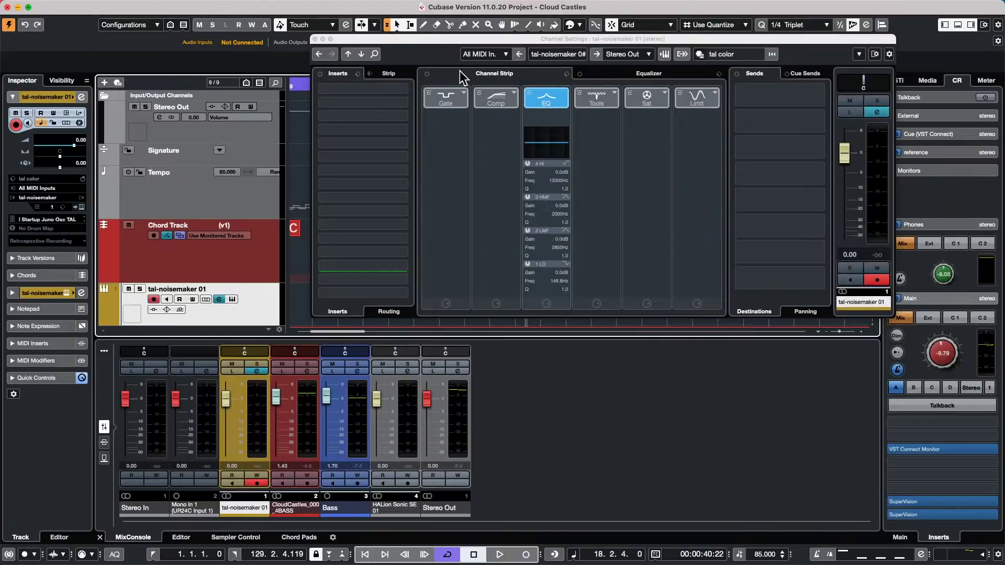
left_click(208, 379)
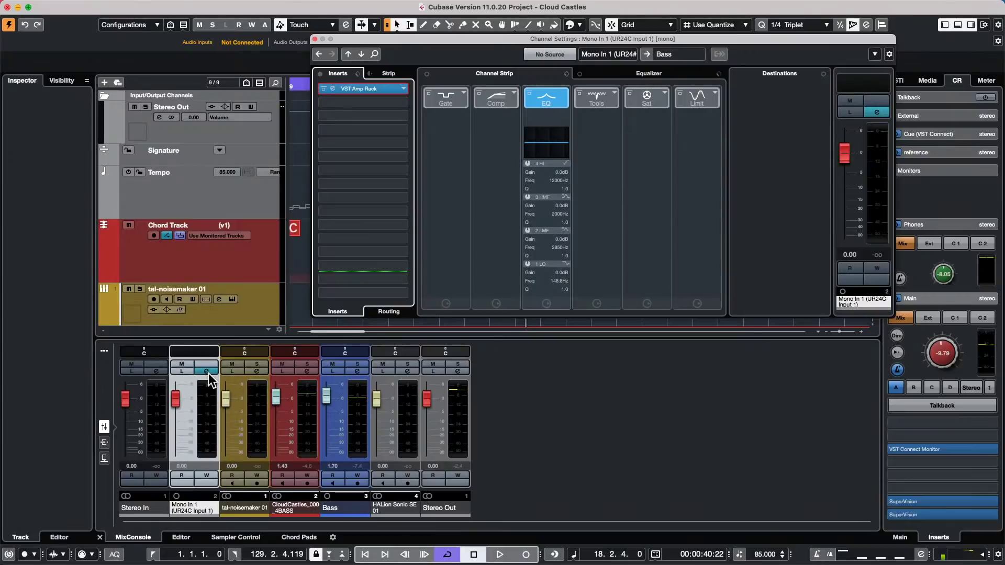
right_click(203, 409)
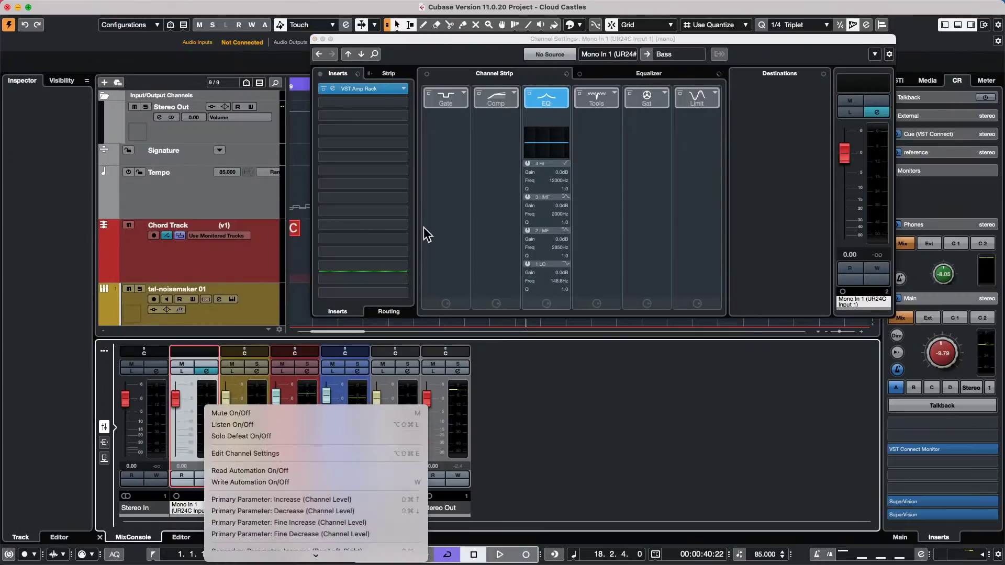
left_click(442, 190)
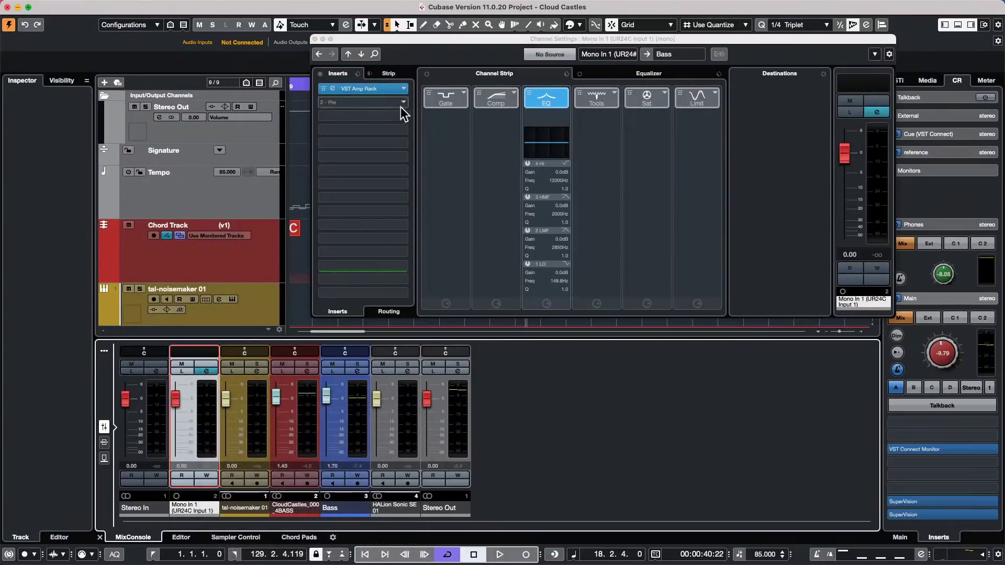
left_click(400, 103)
left_click(334, 173)
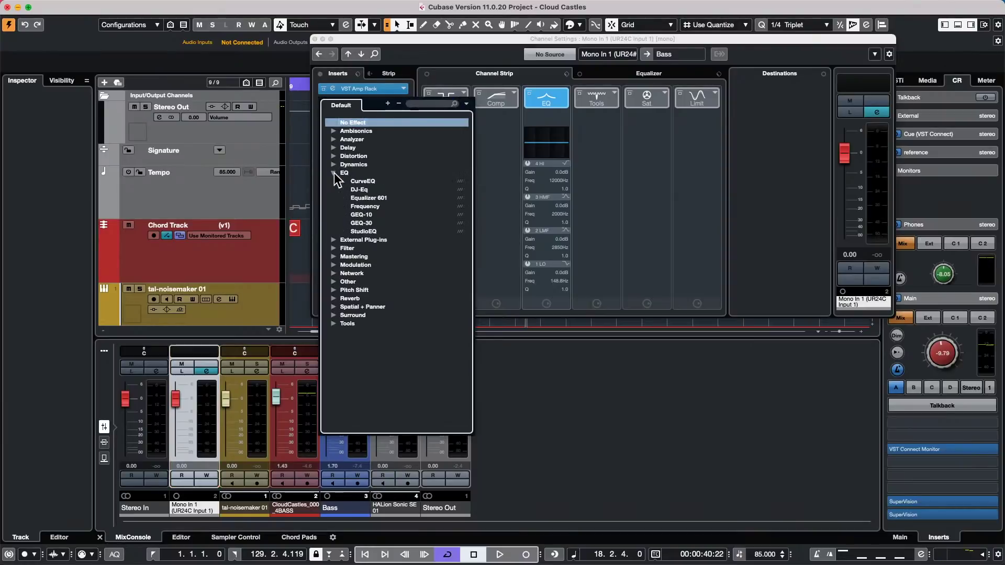
left_click(363, 190)
left_click(370, 188)
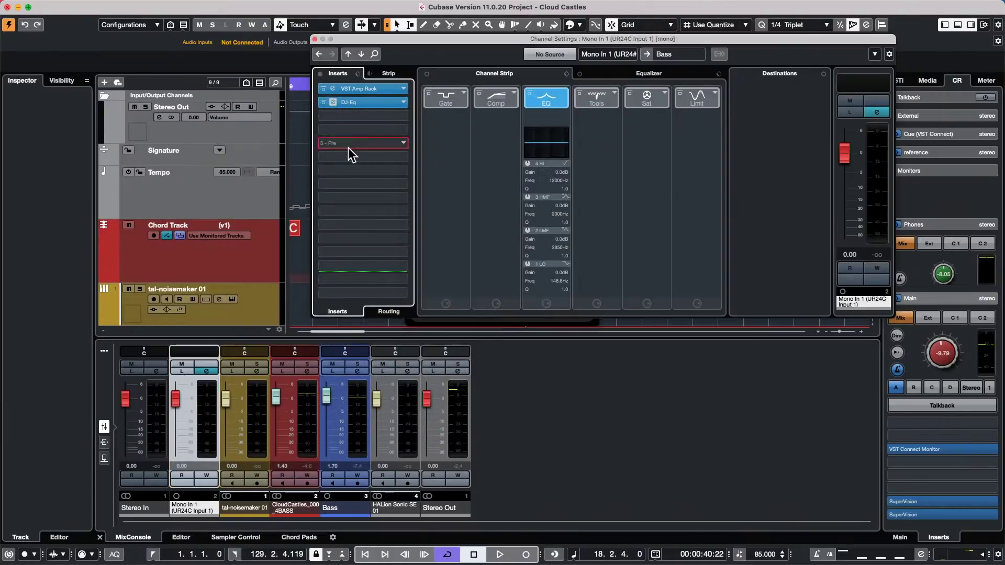
- Save the Mono In 1 insert effects as a new FX chain preset, entering a person's name as the preset name
left_click(347, 147)
left_click(372, 75)
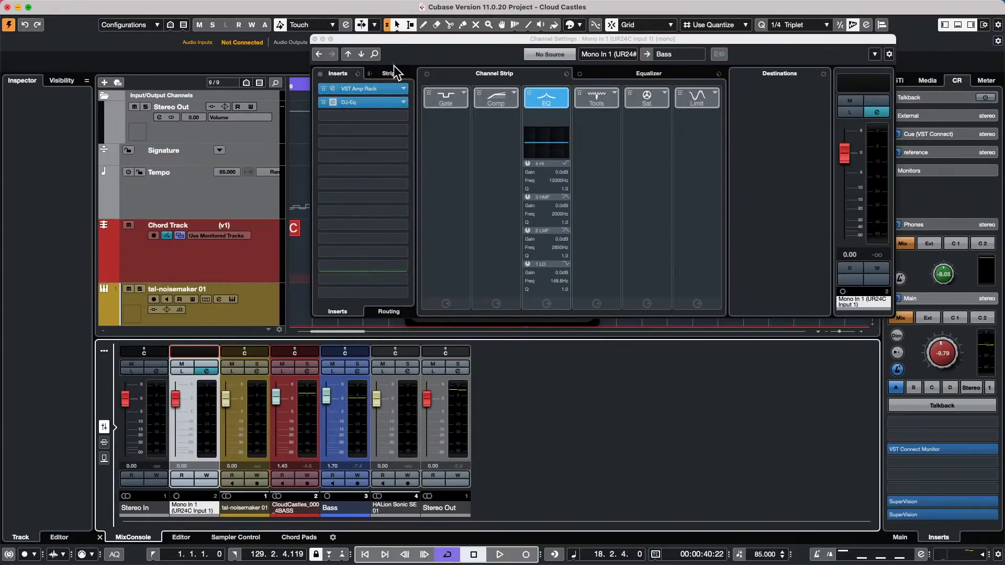
left_click(358, 73)
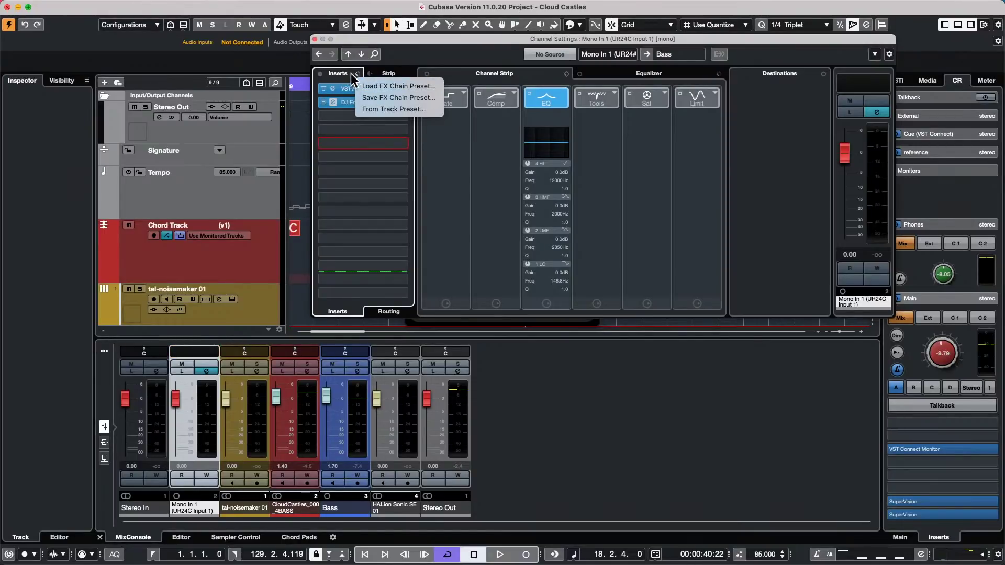
left_click(422, 99)
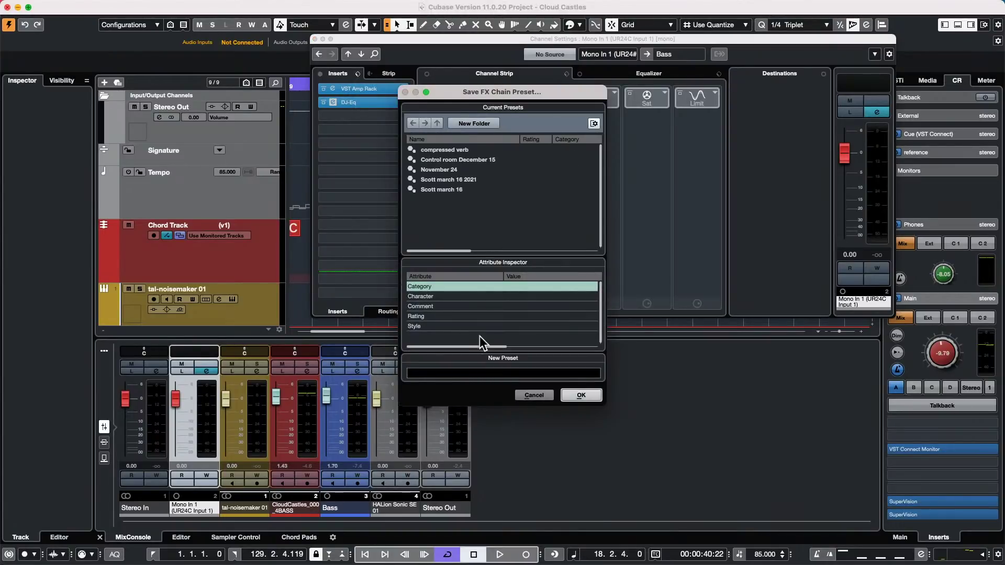
left_click(525, 372)
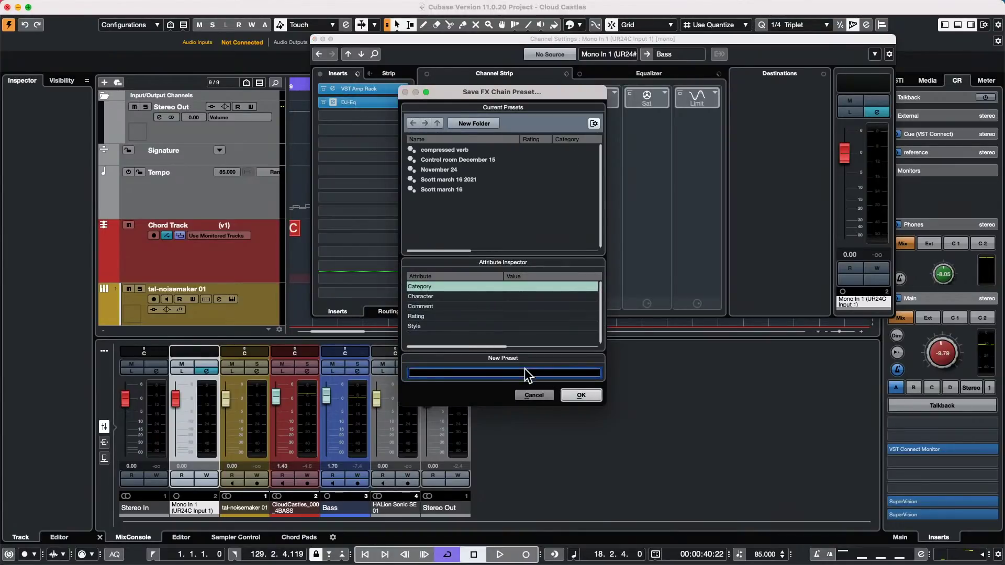
type("c ross")
key("Return")
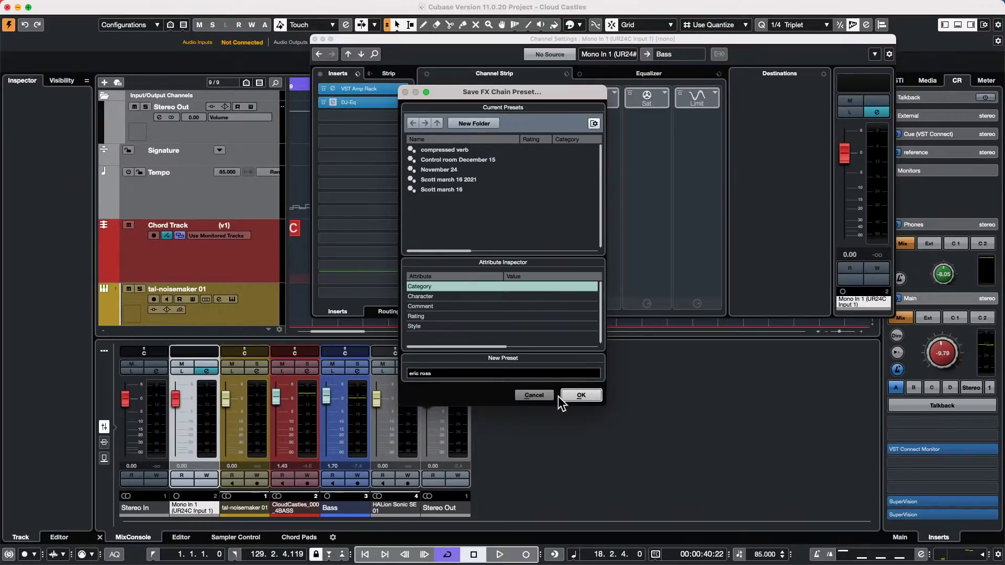
left_click(581, 395)
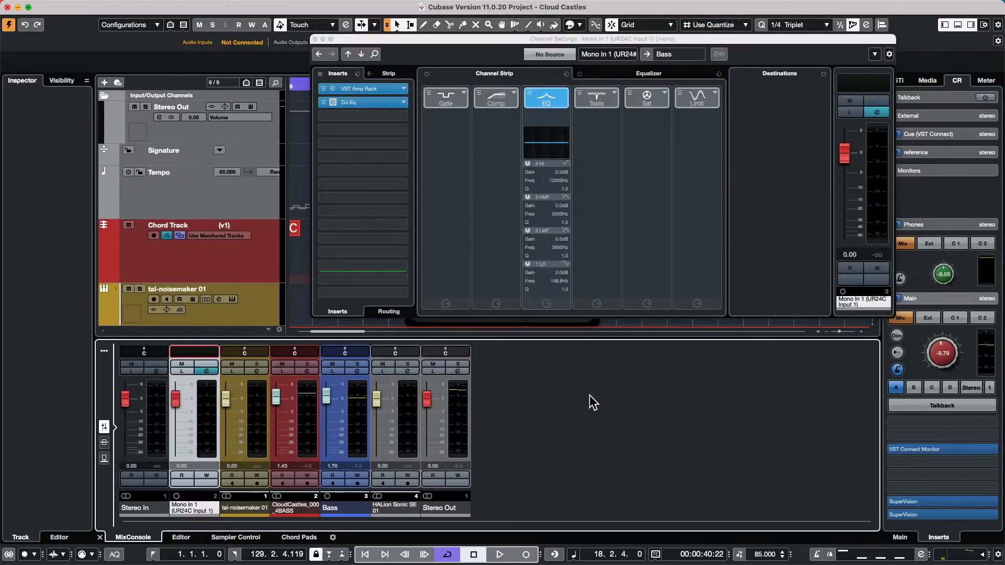
left_click(359, 416)
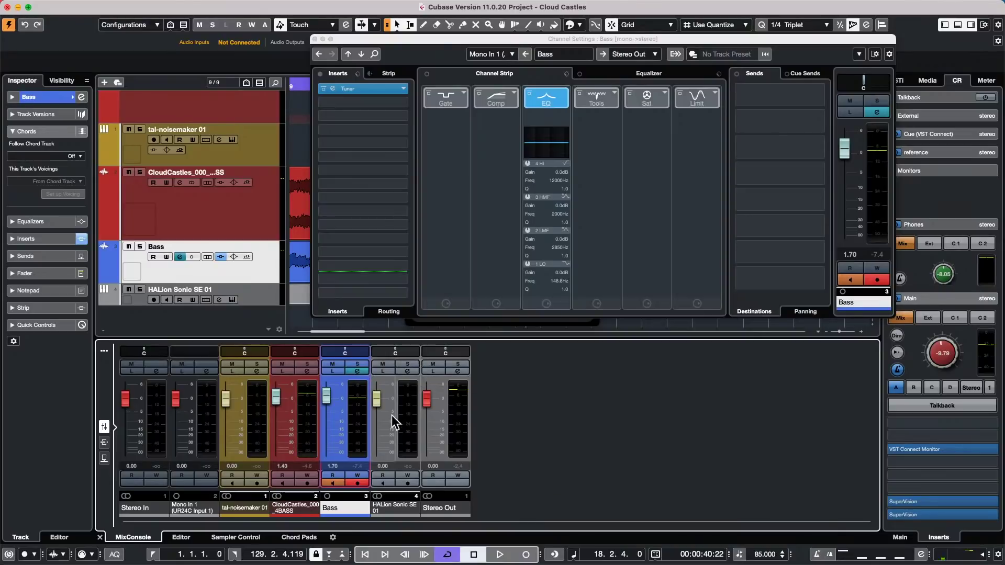
right_click(350, 422)
mouse_move(462, 556)
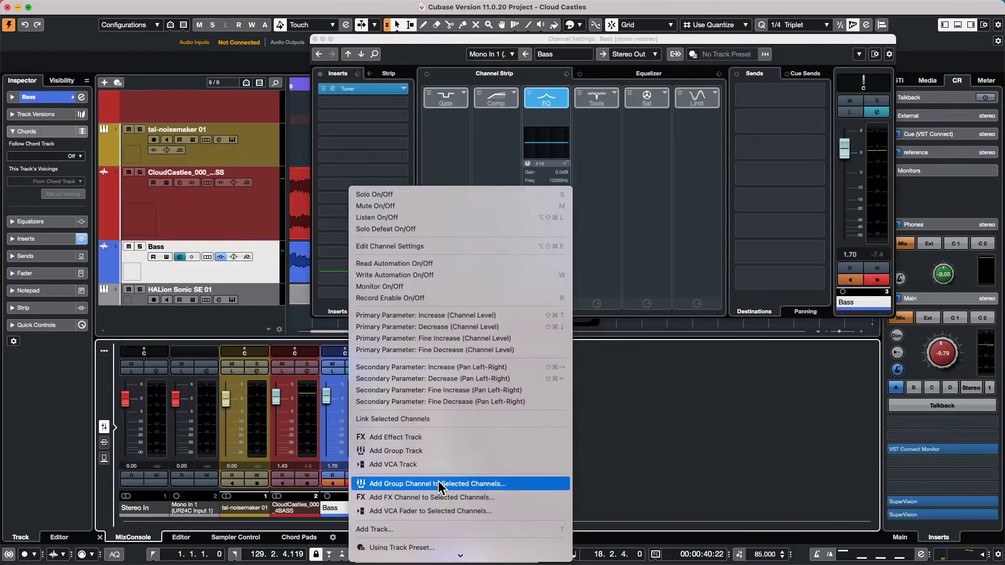
left_click(765, 405)
- Add one stereo audio track routed to Stereo Out below the CloudCastles_000 4BASS track
right_click(225, 216)
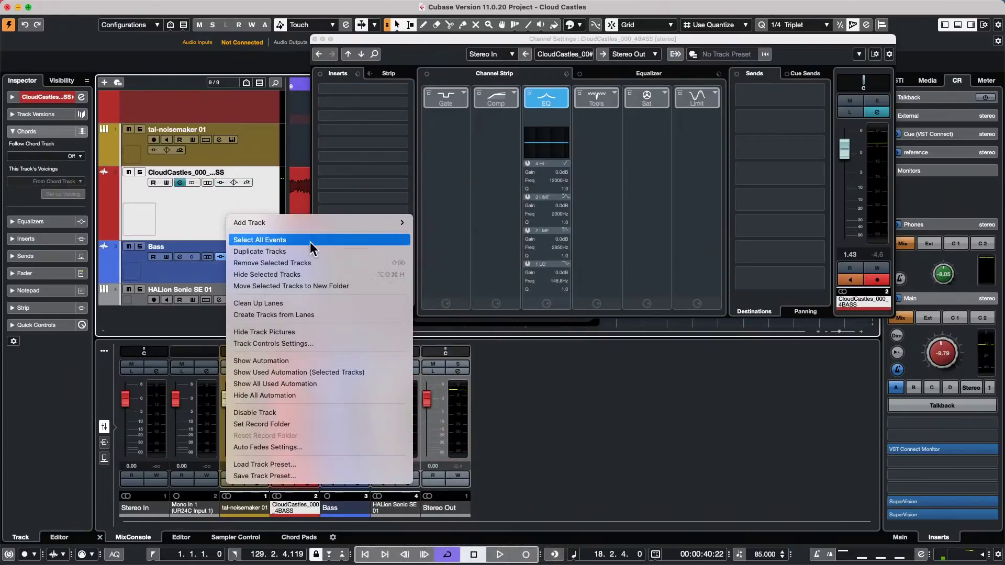
mouse_move(313, 225)
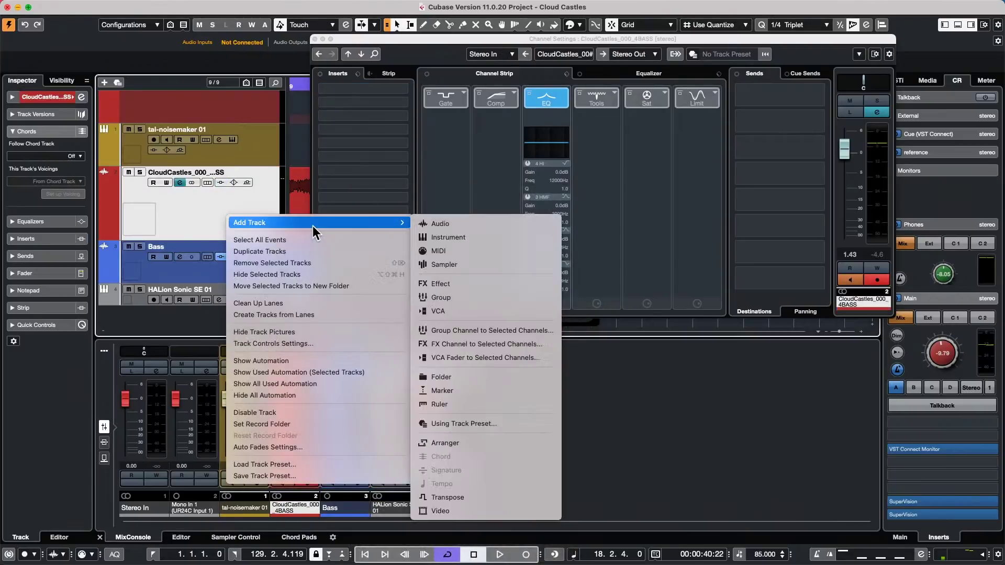
left_click(476, 222)
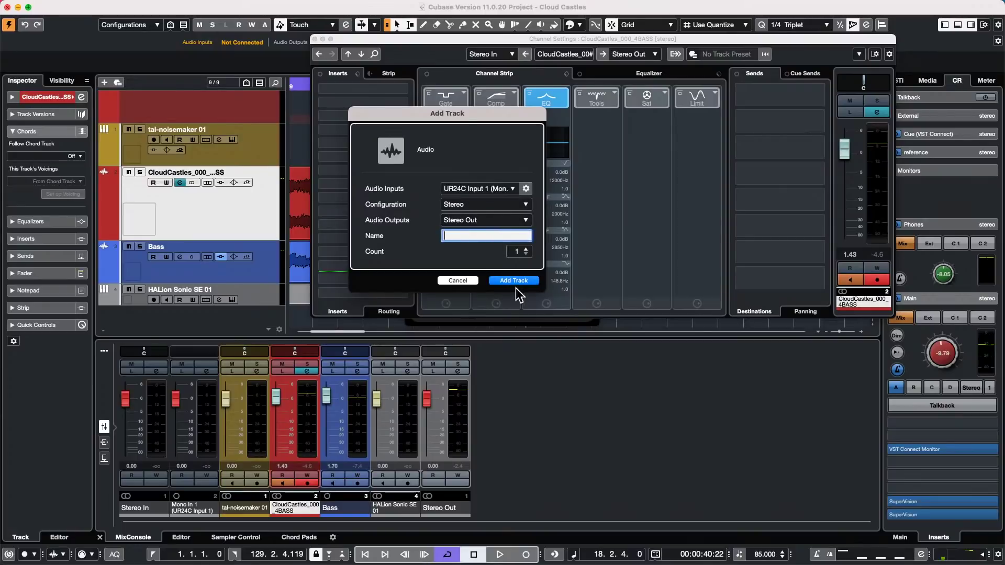
left_click(517, 283)
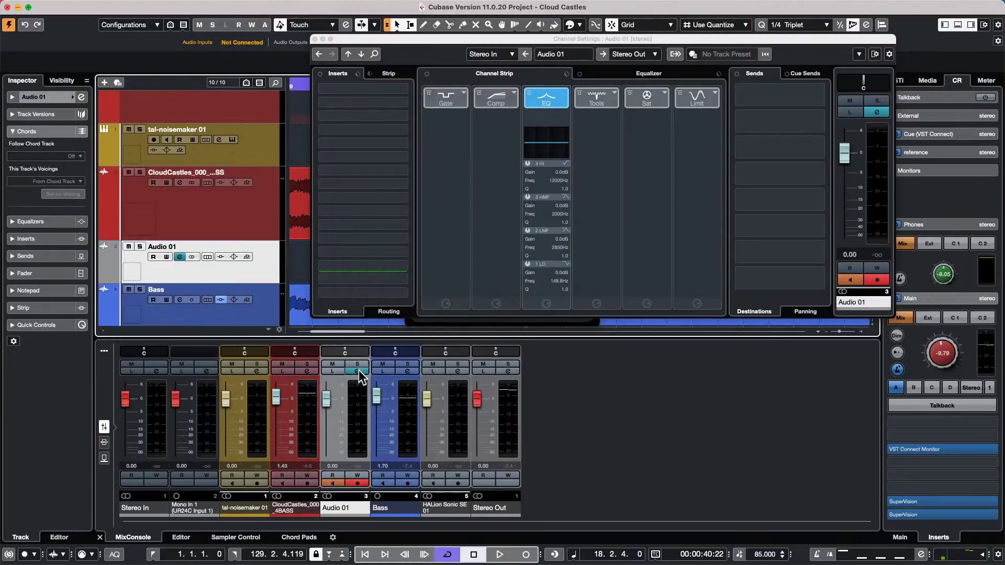
- Load the newly saved FX chain preset into the Audio 01 channel's inserts and close its channel settings
left_click(359, 372)
left_click(359, 372)
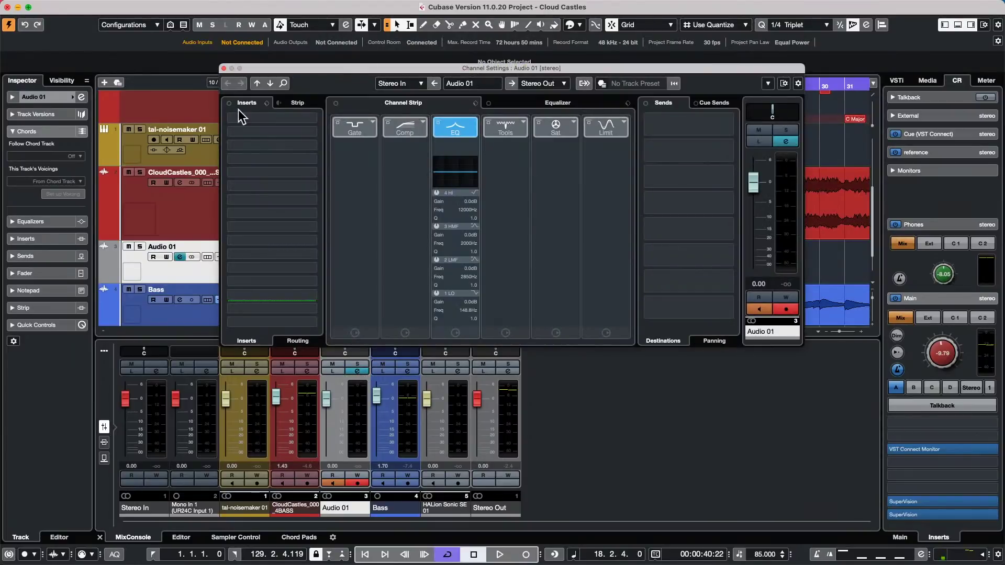
left_click(267, 103)
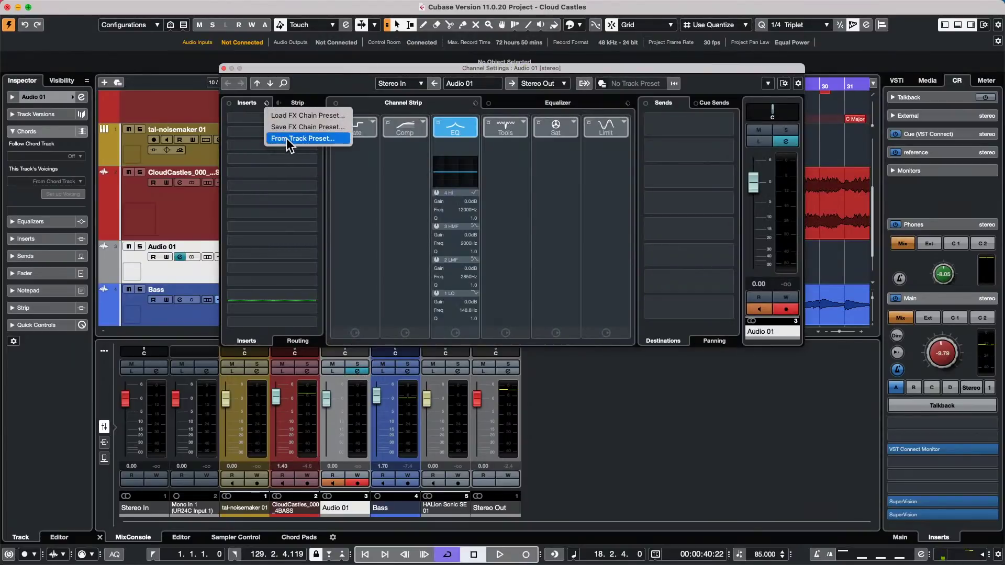
left_click(293, 115)
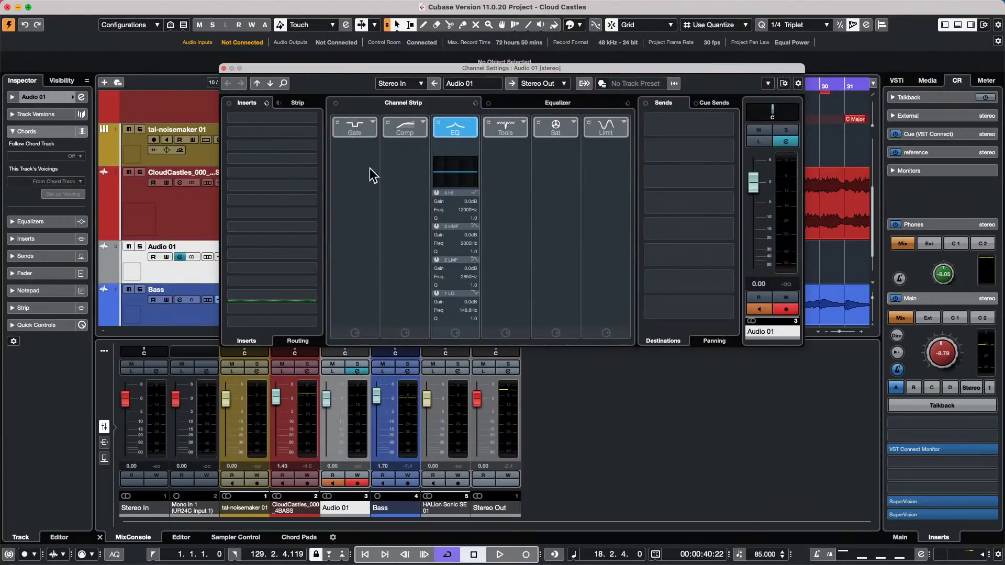
scroll(481, 297, "down", 20)
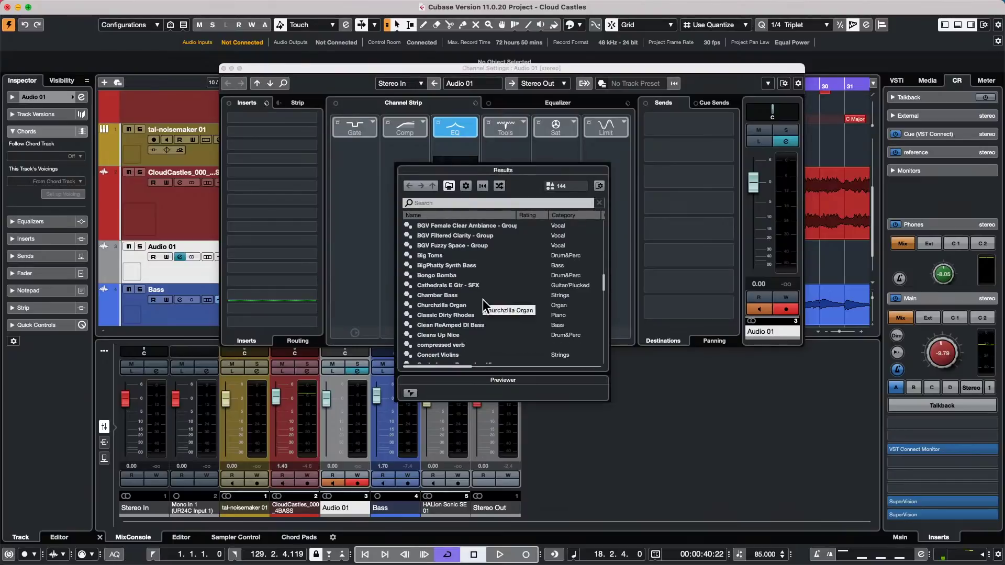
scroll(484, 303, "up", 15)
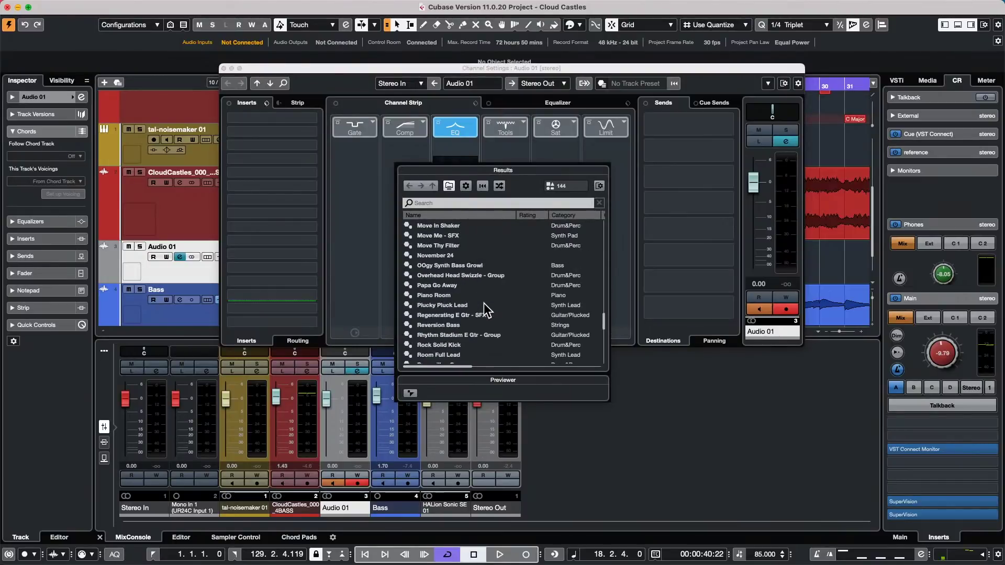
scroll(485, 303, "up", 3)
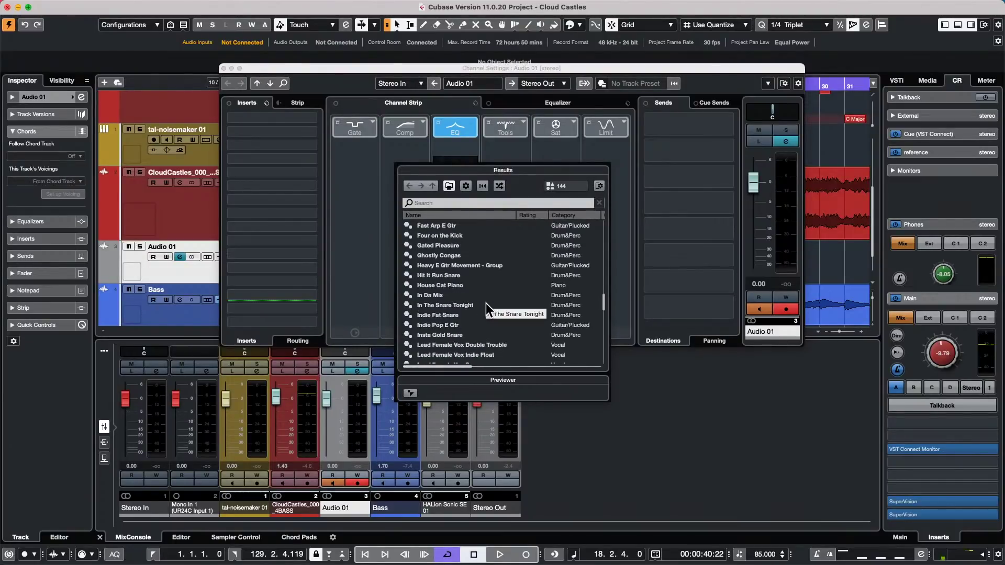
scroll(486, 303, "up", 3)
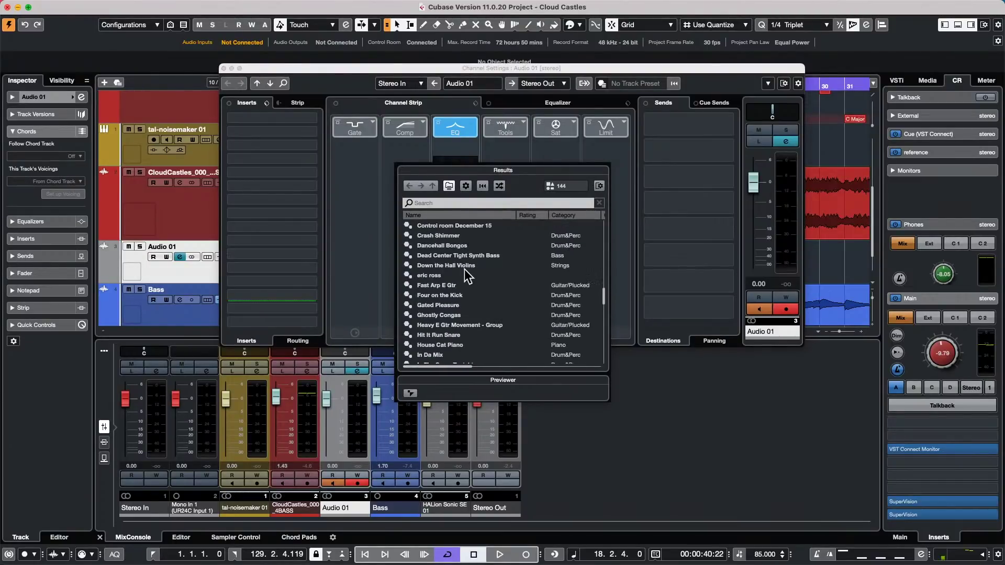
double_click(448, 276)
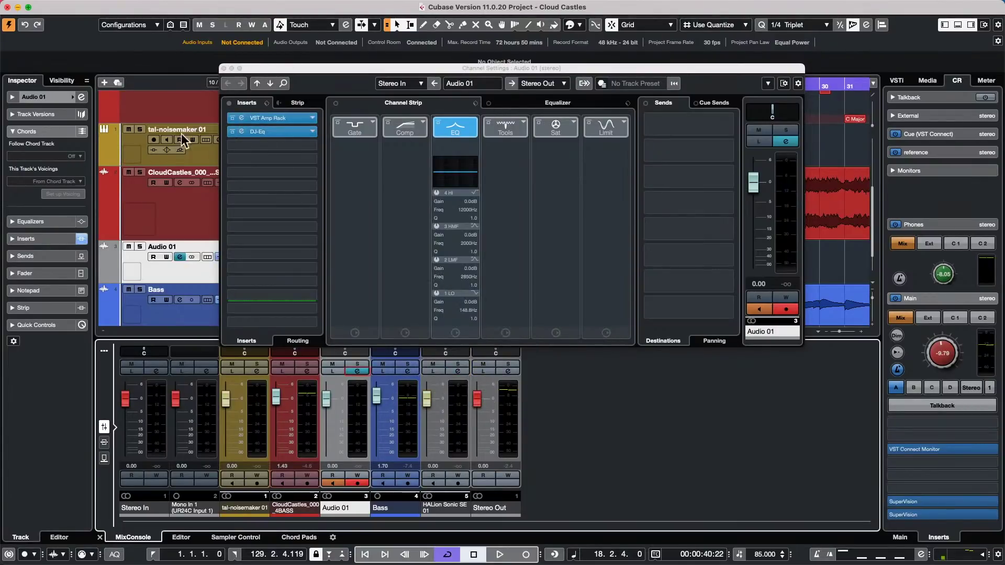
left_click(223, 68)
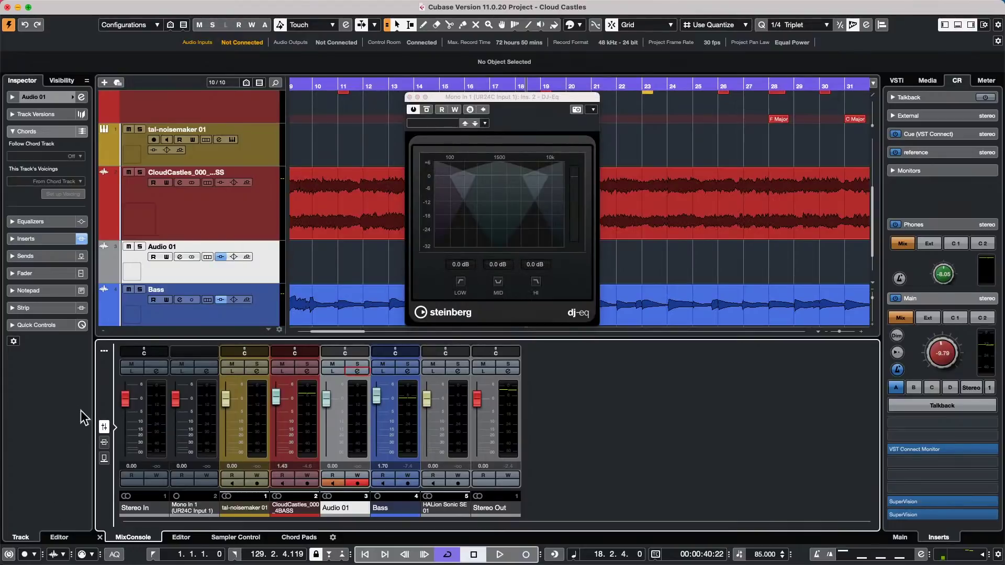
- Show the insert racks in the MixConsole and remove DJ-Eq and VST Amp Rack from the Audio 01 channel
left_click(205, 404)
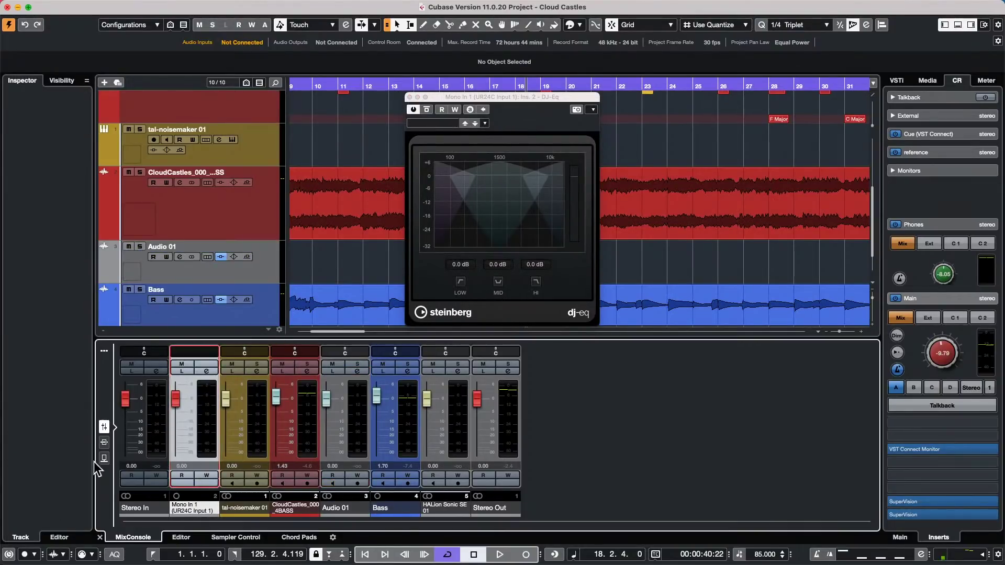
left_click(103, 444)
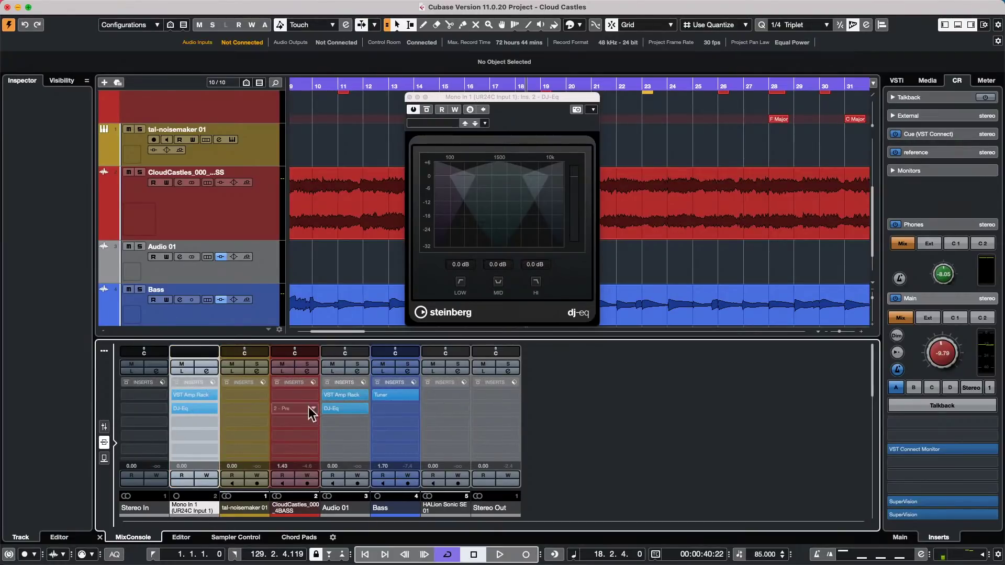
left_click(351, 406)
key("Return")
left_click(364, 408)
key("Escape")
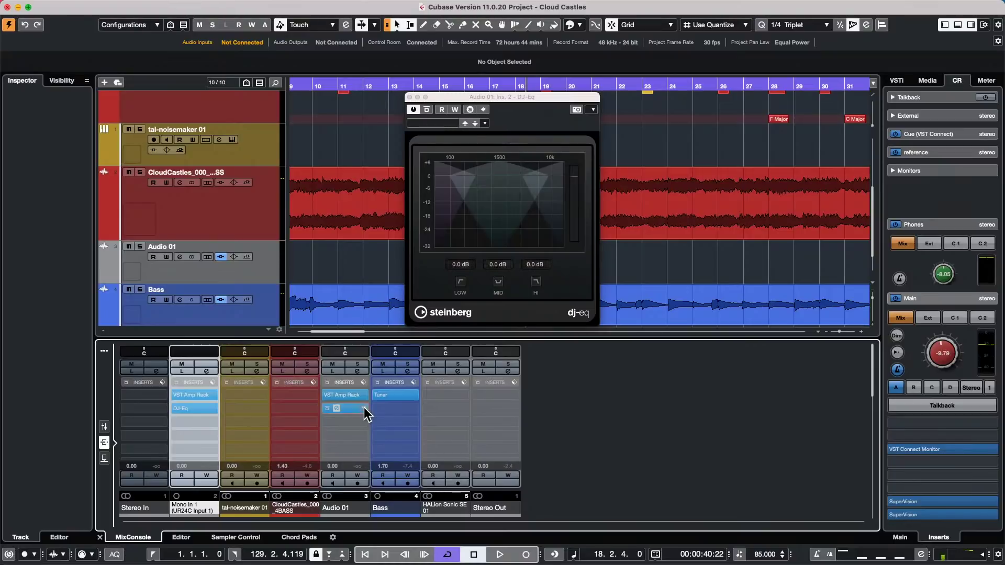
left_click(365, 411)
key("Escape")
left_click(365, 408)
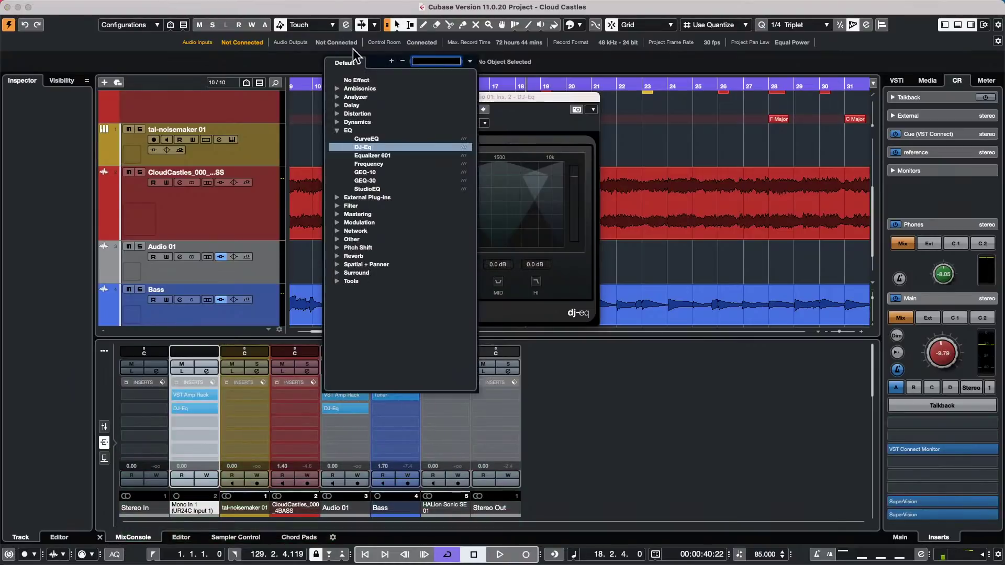
left_click(356, 80)
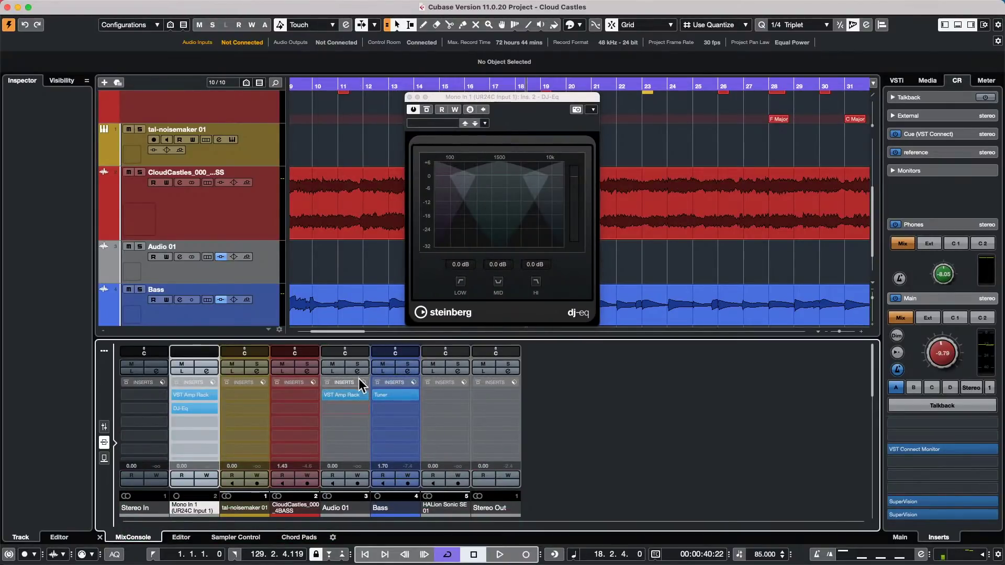
left_click(363, 392)
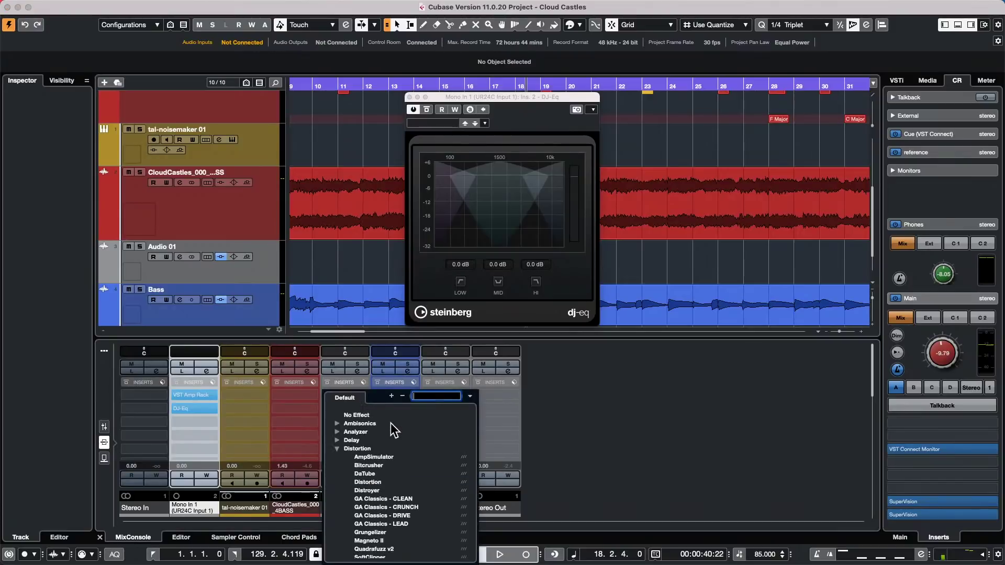
double_click(367, 413)
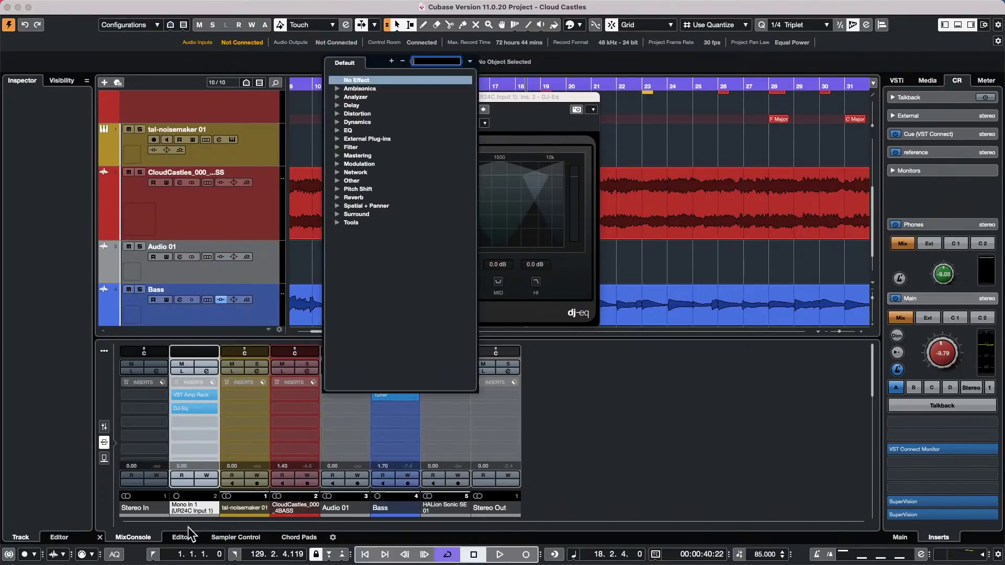
- Examine the channel commands offered for Mono In 1 and Bass in the MixConsole, including copying and pasting channel settings
left_click(213, 507)
right_click(209, 508)
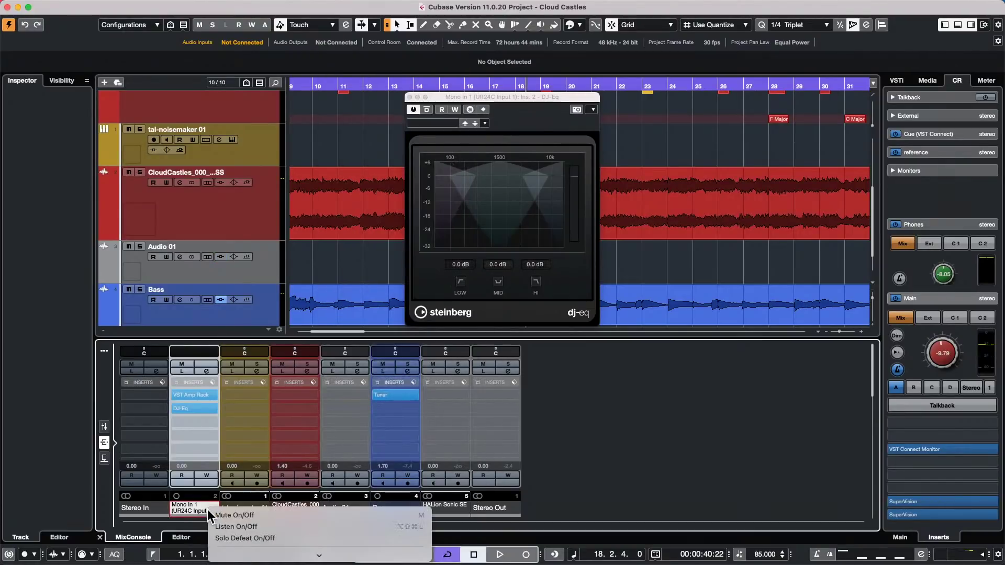
left_click(193, 517)
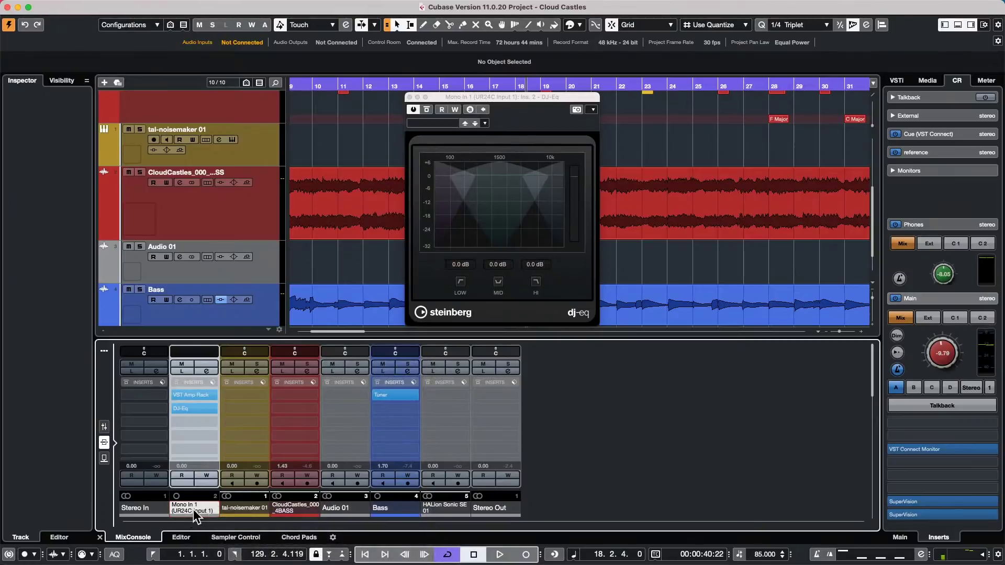
right_click(192, 516)
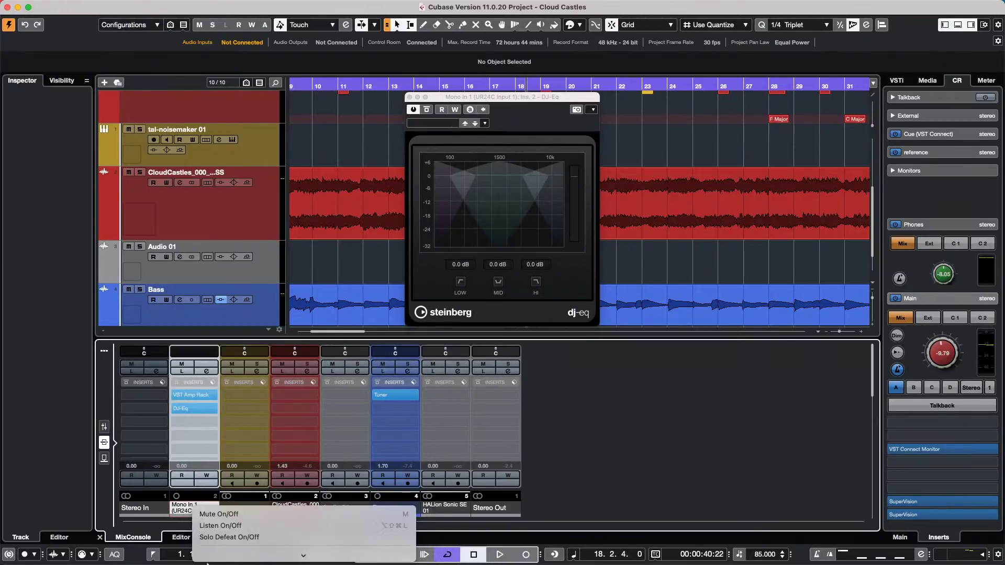
mouse_move(230, 536)
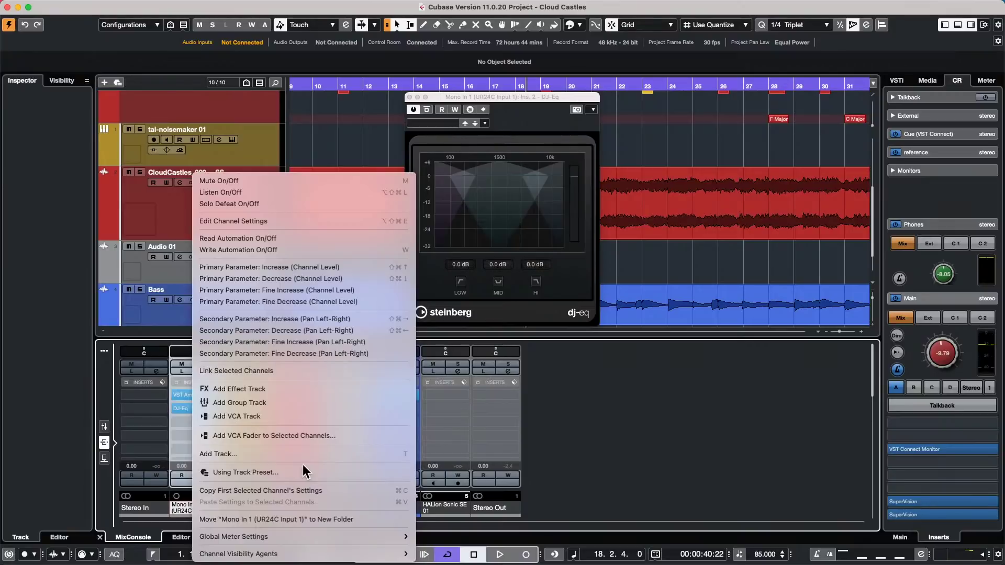
left_click(125, 478)
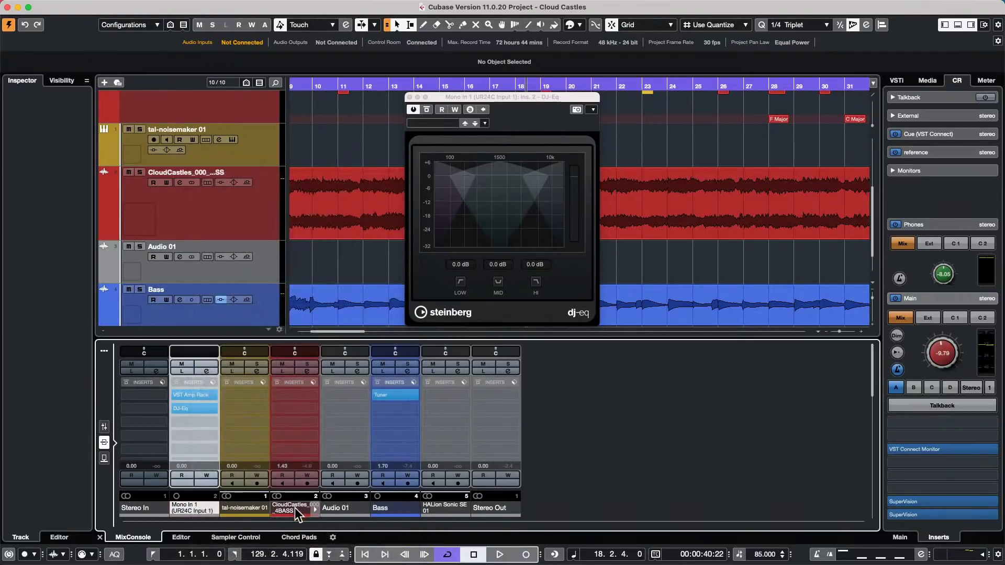
right_click(390, 507)
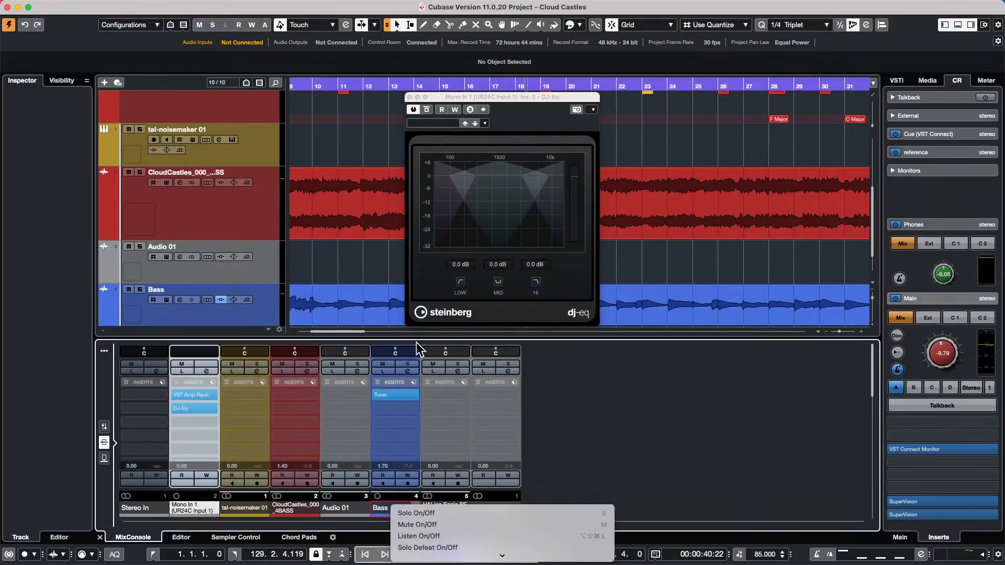
key("Escape")
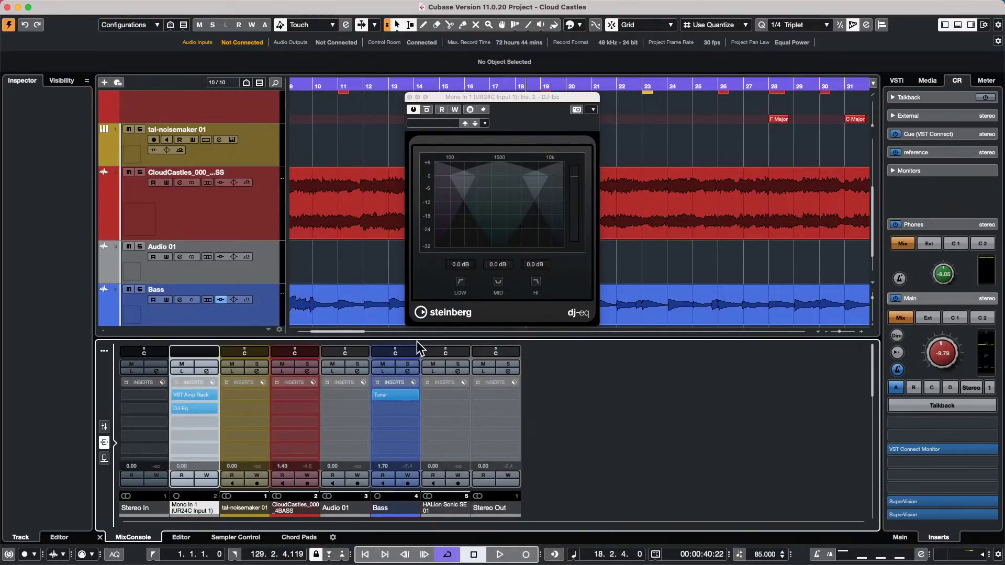
- Enlarge the MixConsole area, copy all insert effects from the Mono In 1 channel, and paste them onto the Audio 01 channel
left_click_drag(417, 341, 419, 320)
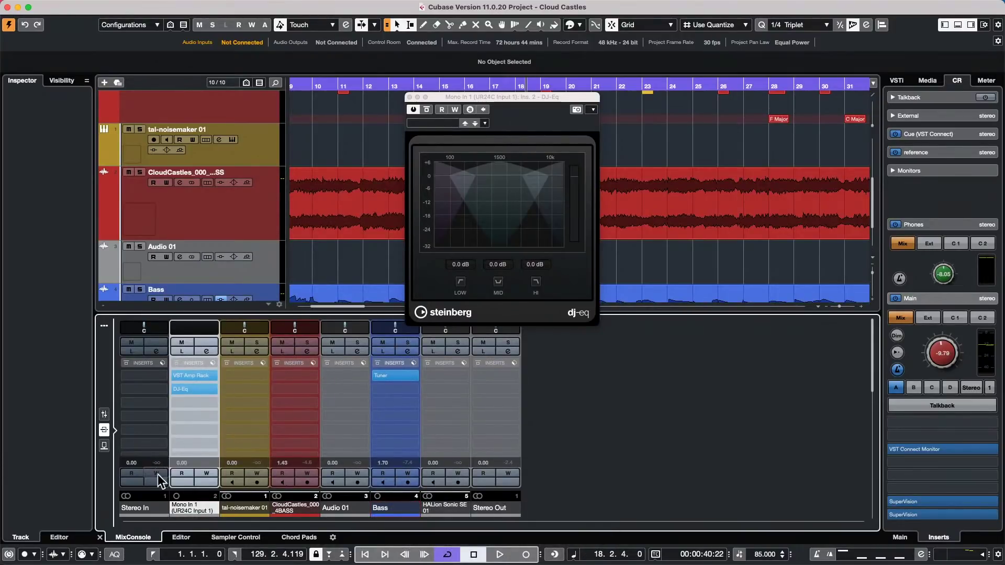
right_click(213, 366)
mouse_move(242, 560)
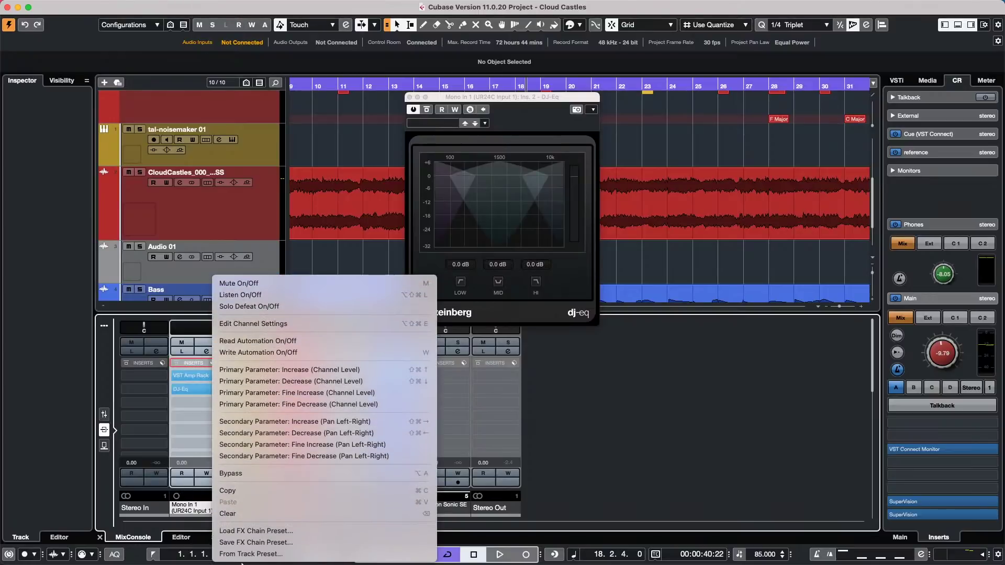
left_click(263, 492)
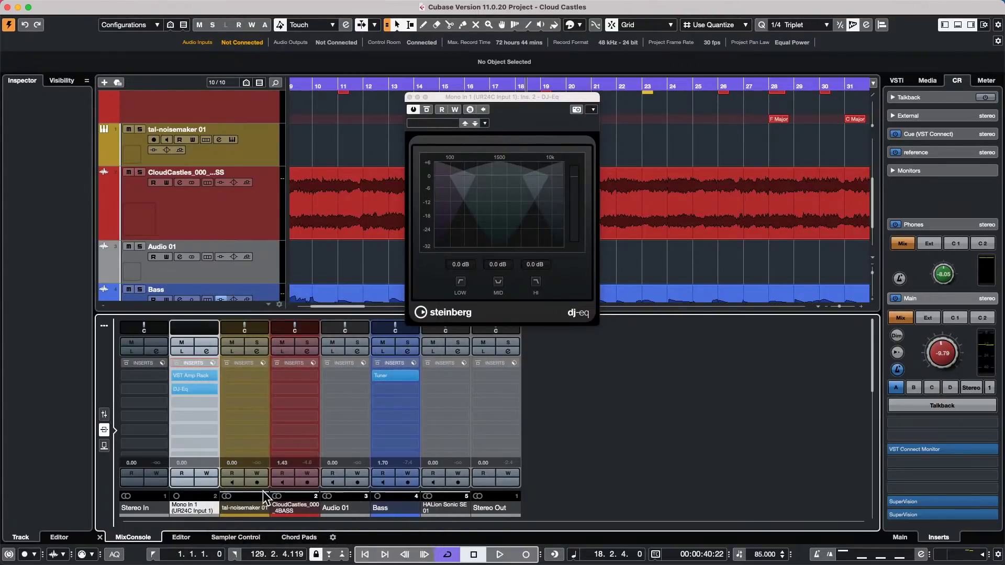
left_click(346, 507)
right_click(351, 506)
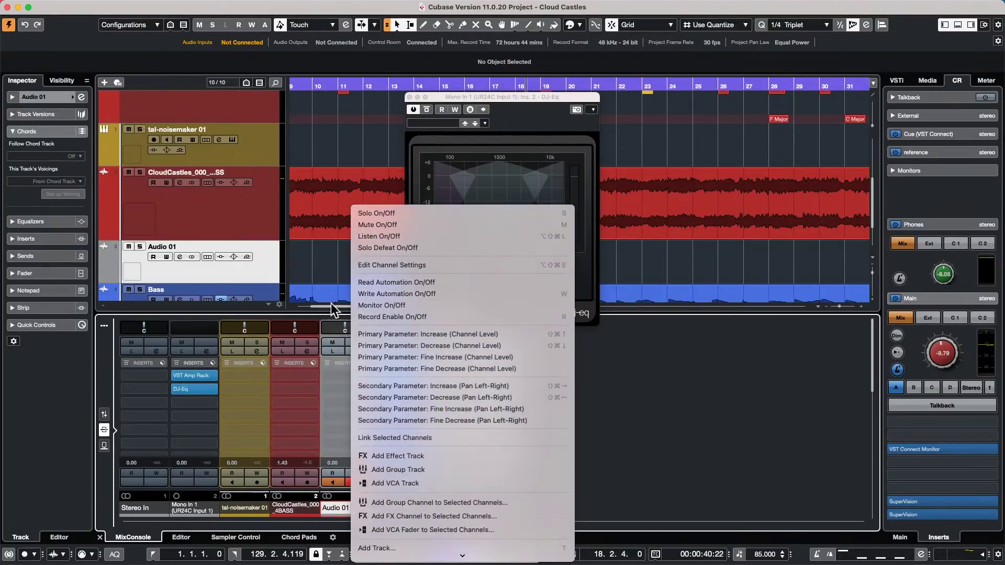
left_click(333, 399)
right_click(339, 362)
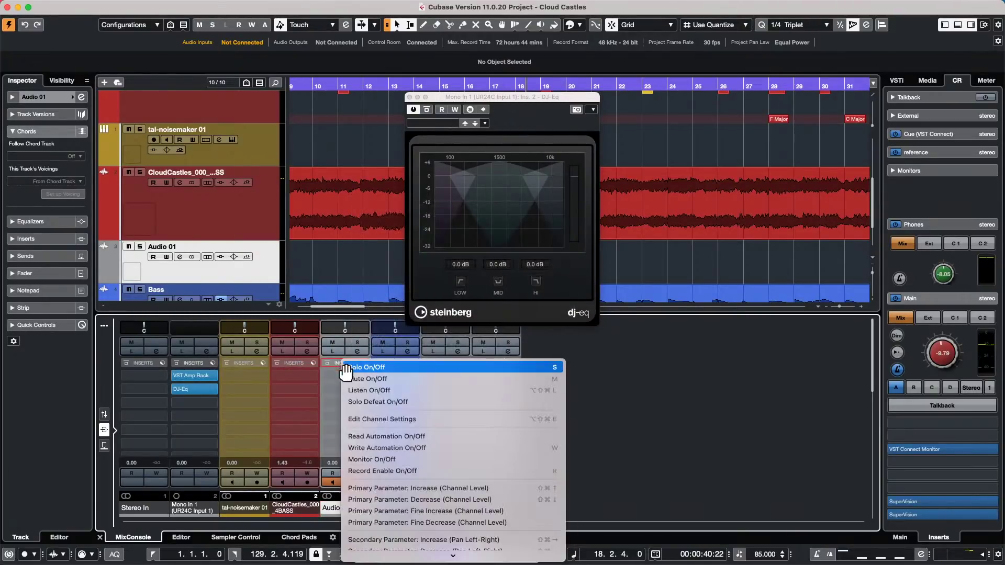
left_click(375, 510)
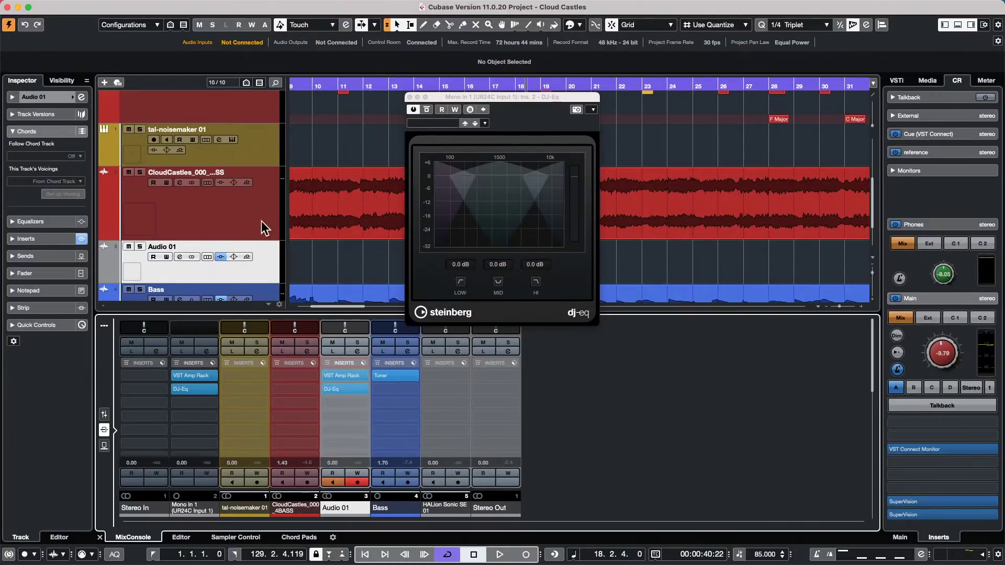
- Remove VST Amp Rack and DJ-Eq from the Mono In 1 channel and display the Audio 01 track's inserts beside the track list
mouse_move(196, 390)
left_click_drag(196, 390, 354, 224)
scroll(356, 246, "down", 1)
left_click(361, 241)
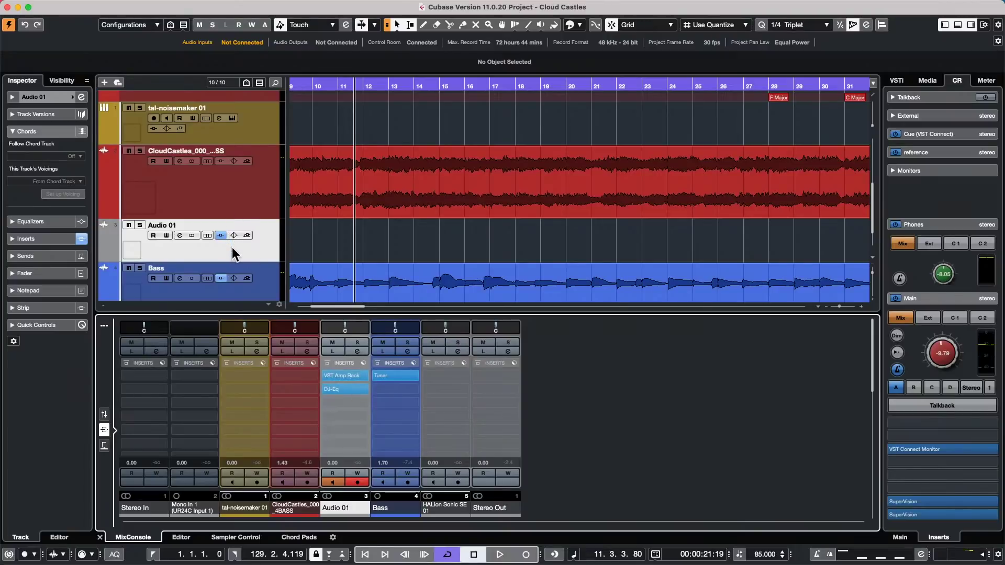
left_click(21, 239)
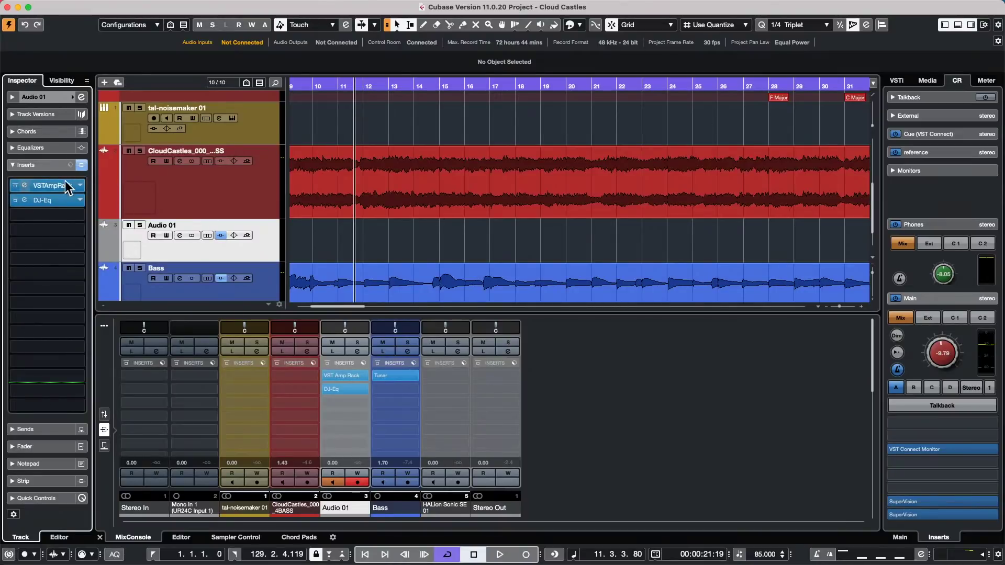
mouse_move(552, 6)
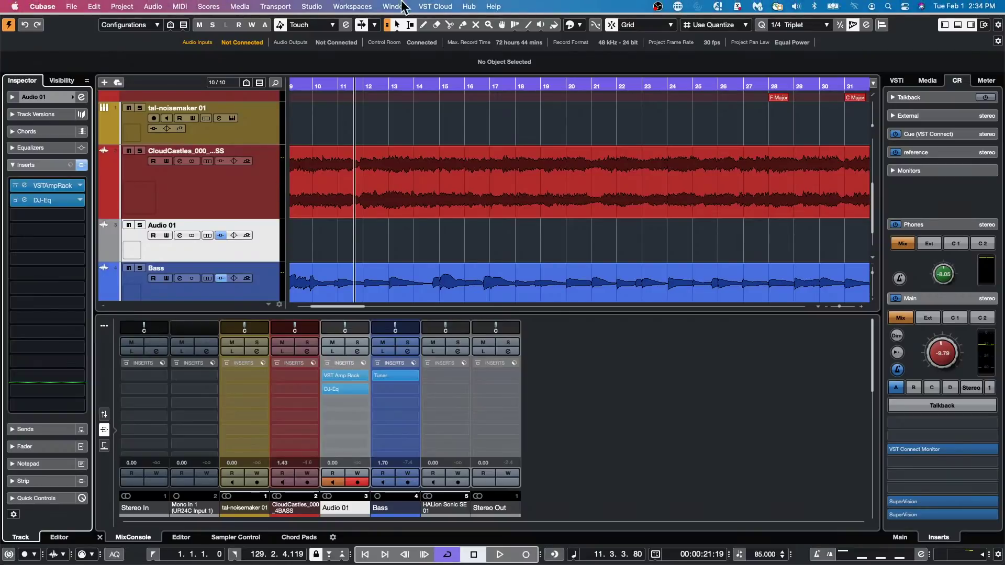
- Review the audio system and Steinberg UR24C port settings in Studio Setup
left_click(404, 7)
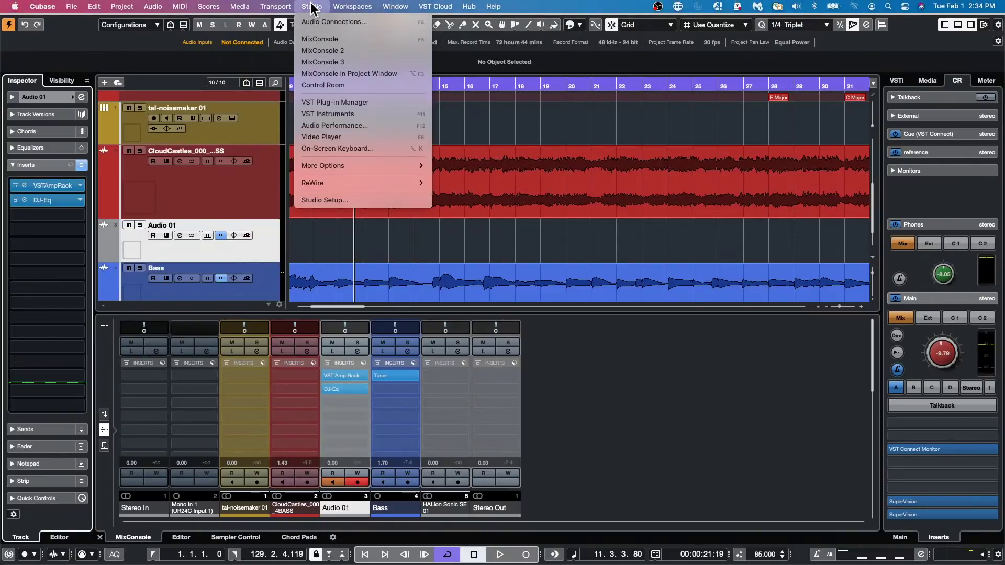
left_click(359, 200)
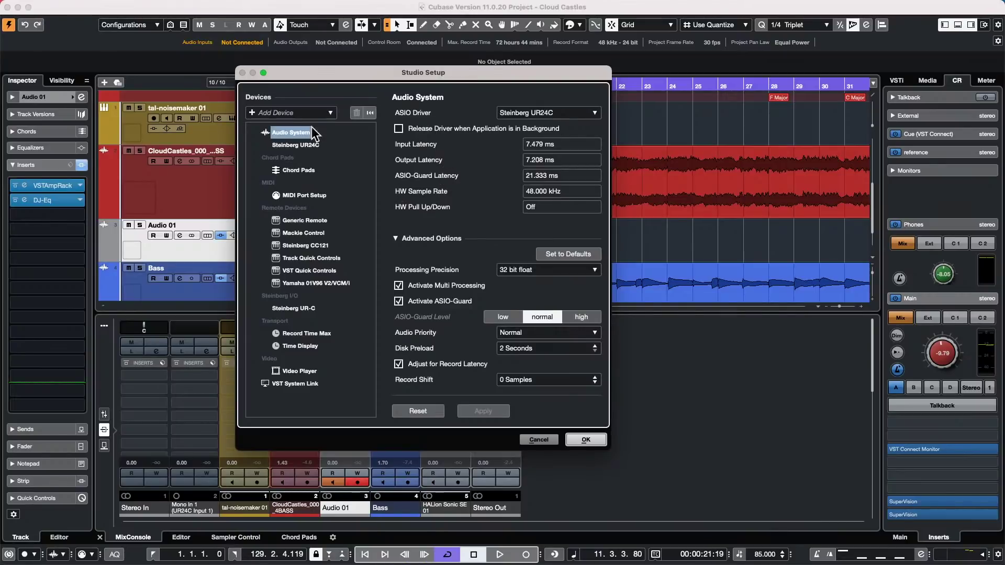
left_click(303, 145)
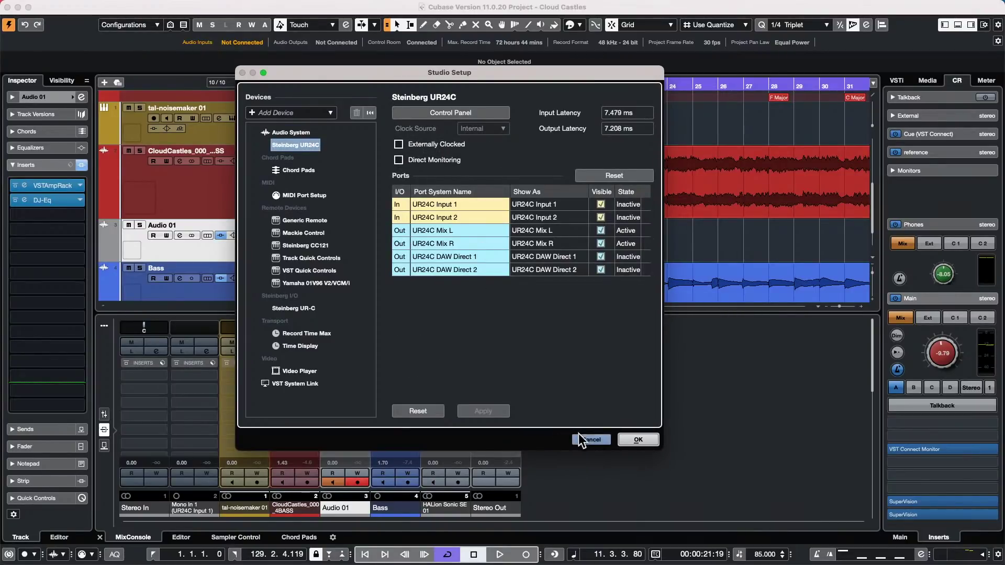
left_click(633, 441)
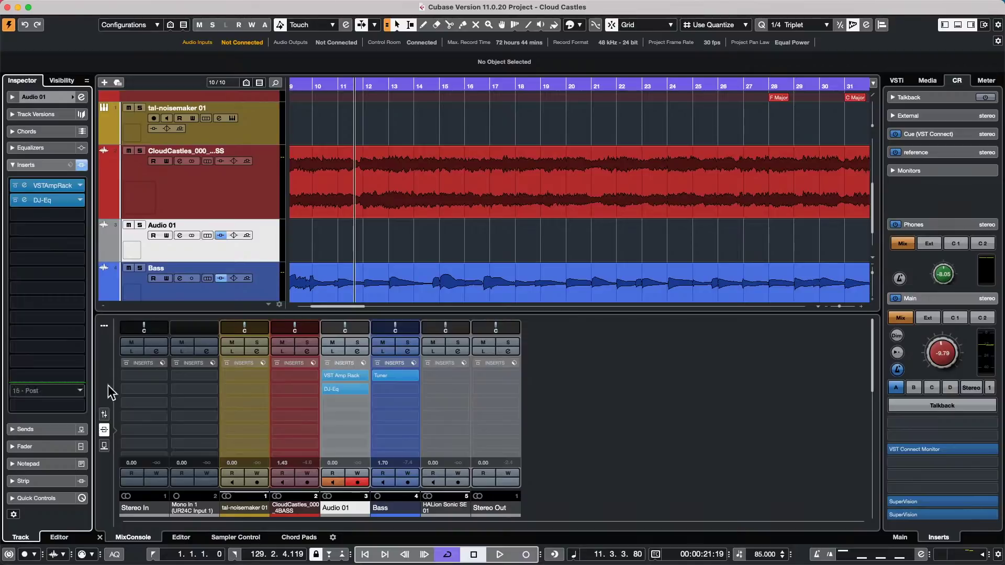
- Add the Pitch Correct plug-in to the second insert slot of the Bass track and close its window
left_click(260, 291)
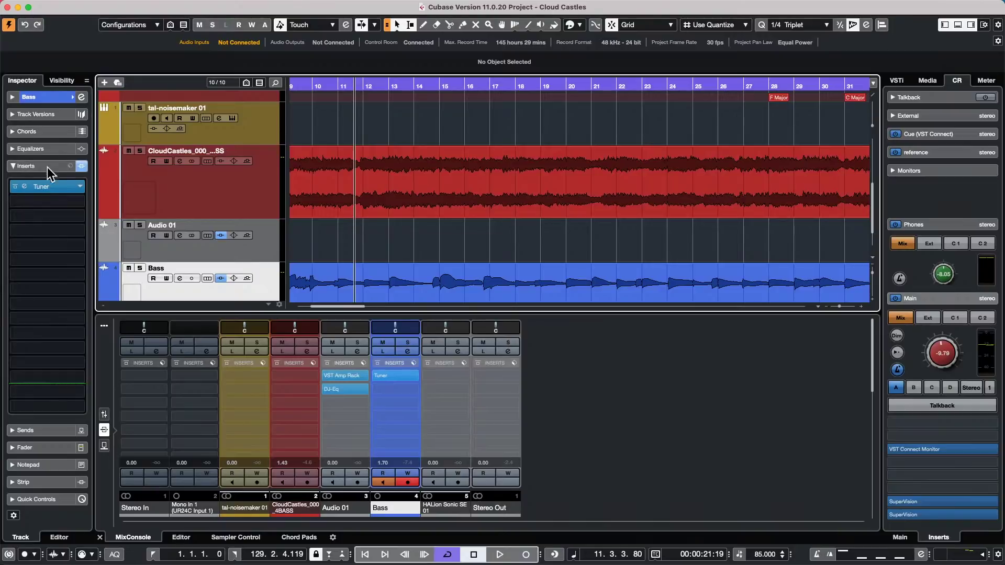
left_click(50, 201)
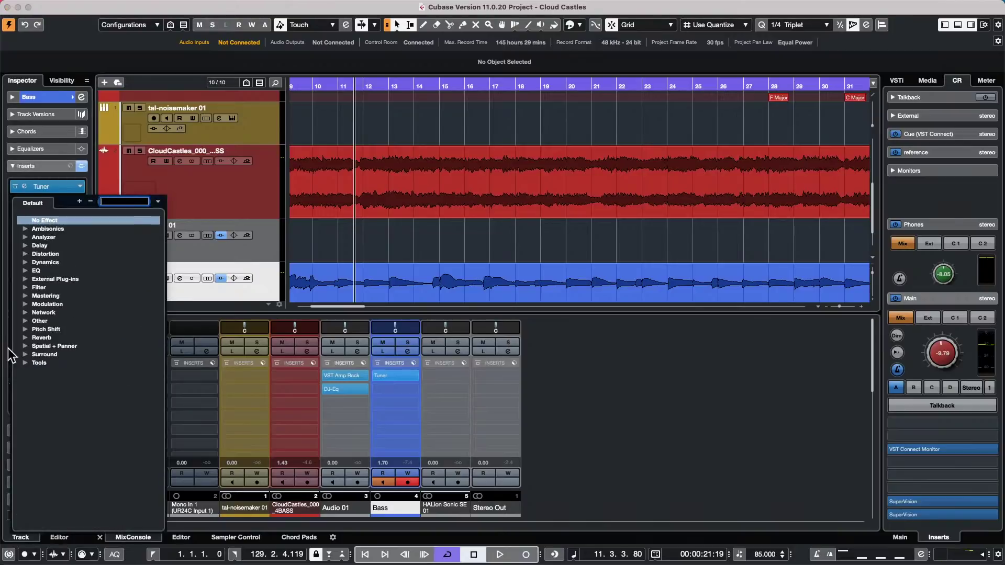
left_click(24, 330)
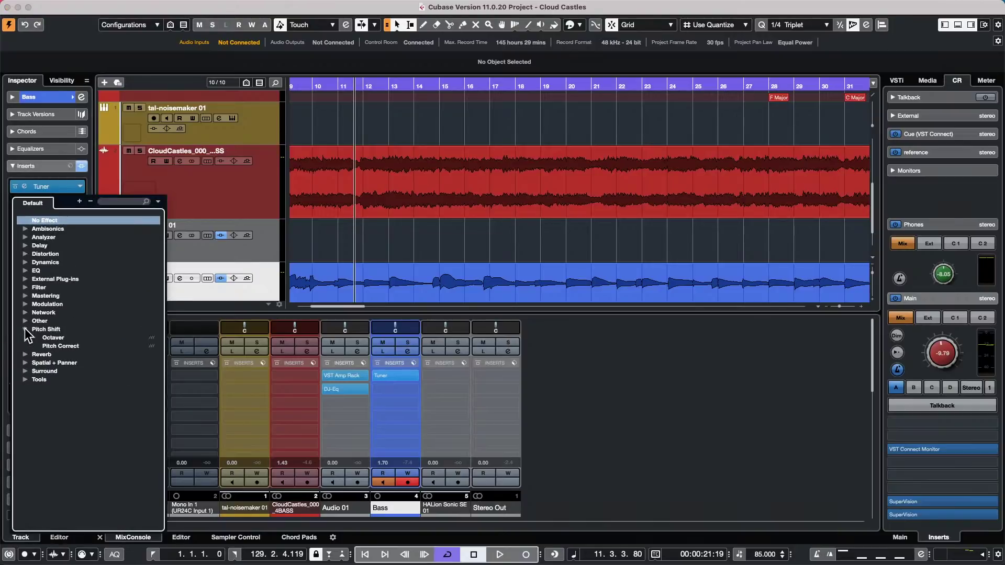
left_click(74, 347)
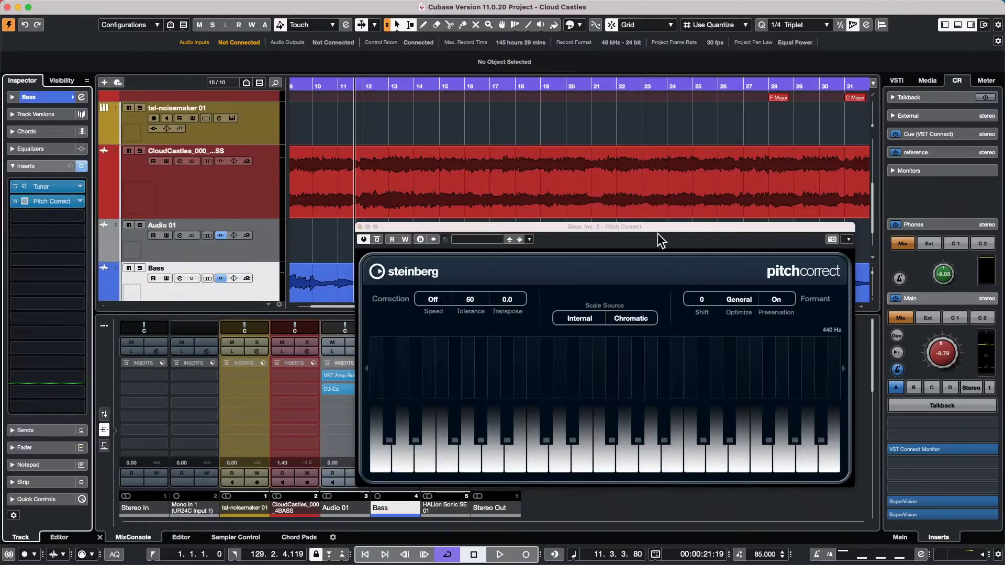
left_click_drag(658, 231, 696, 112)
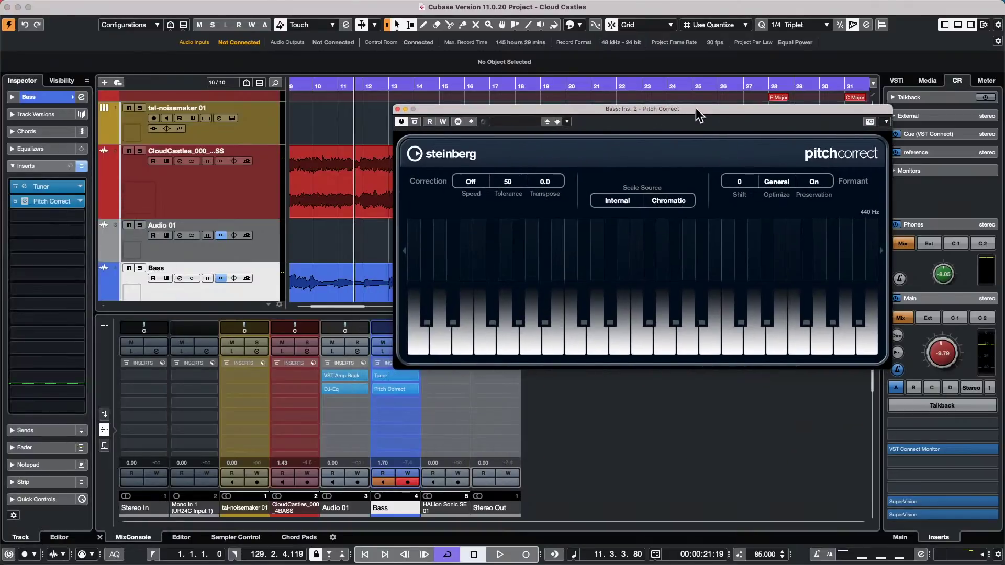
left_click(398, 109)
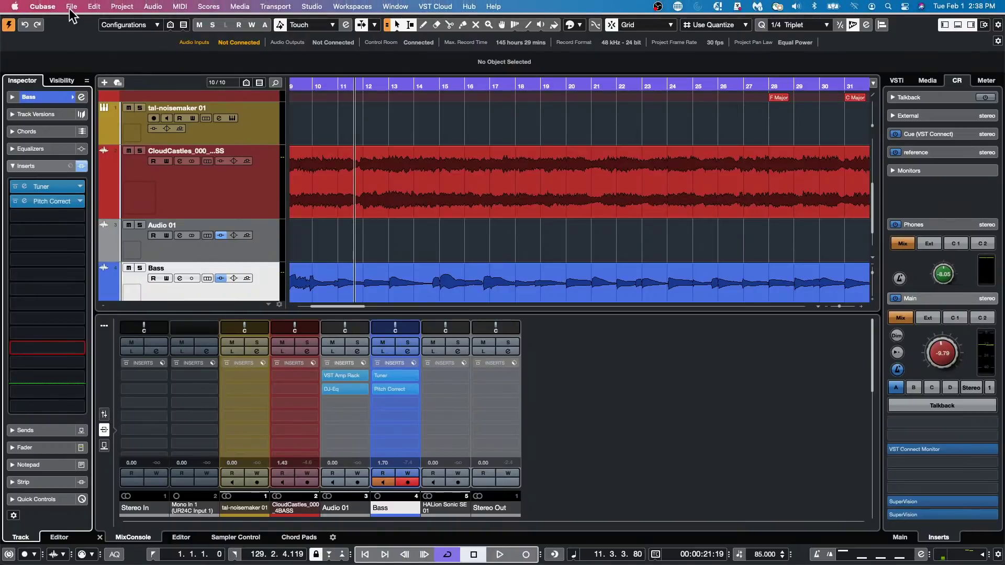
- Create a new empty project in the January 21 2022 folder
left_click(71, 6)
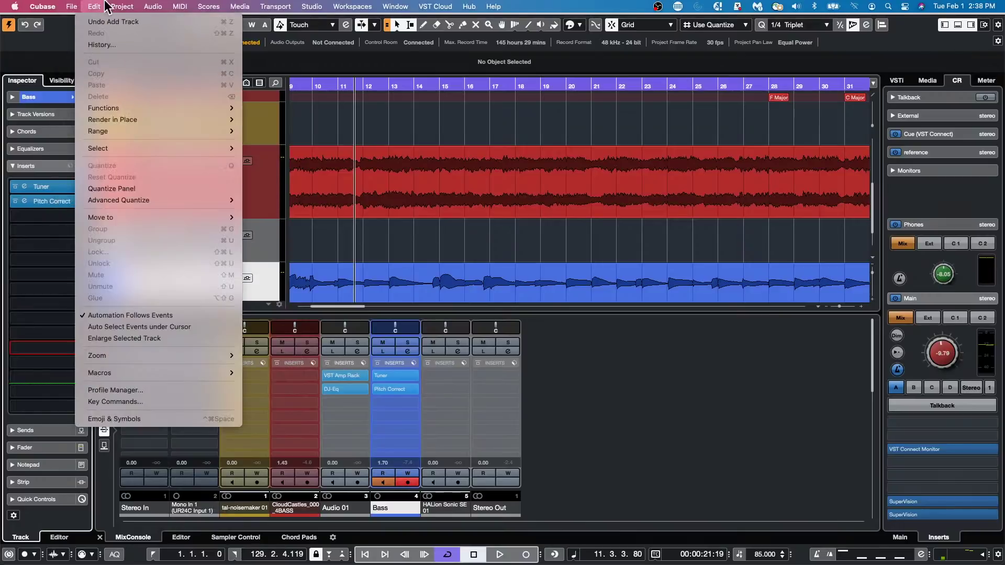
left_click(79, 22)
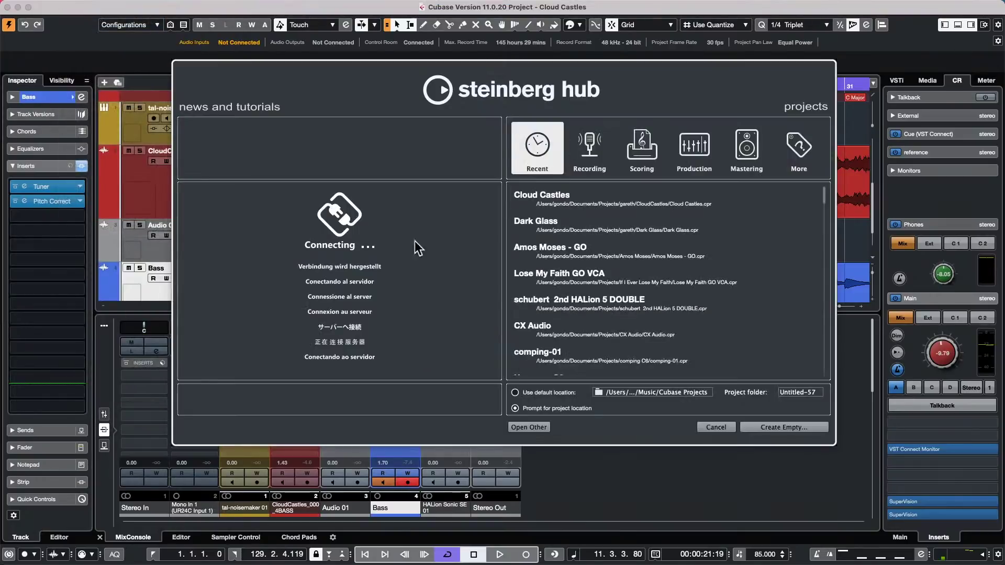
left_click(774, 426)
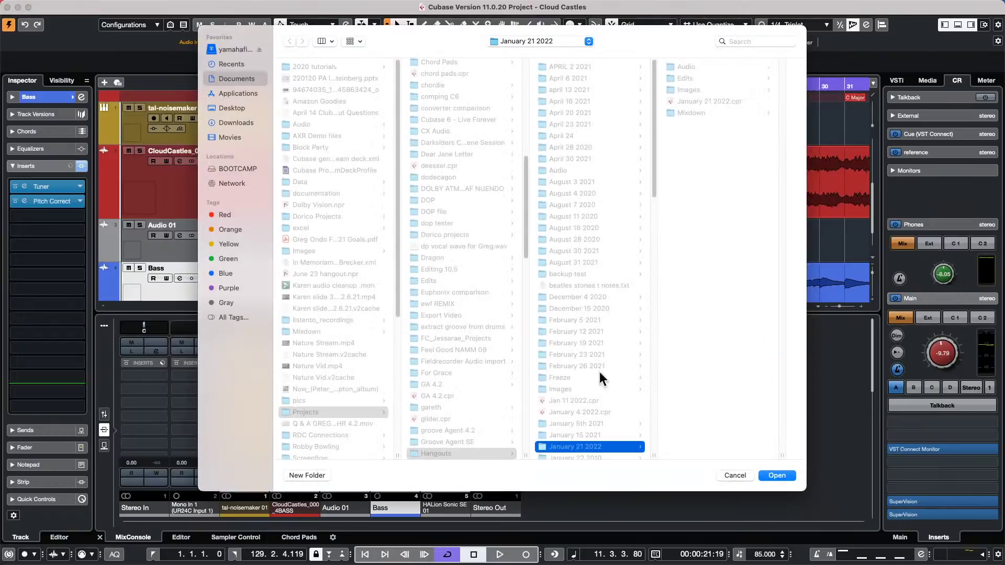
left_click(770, 475)
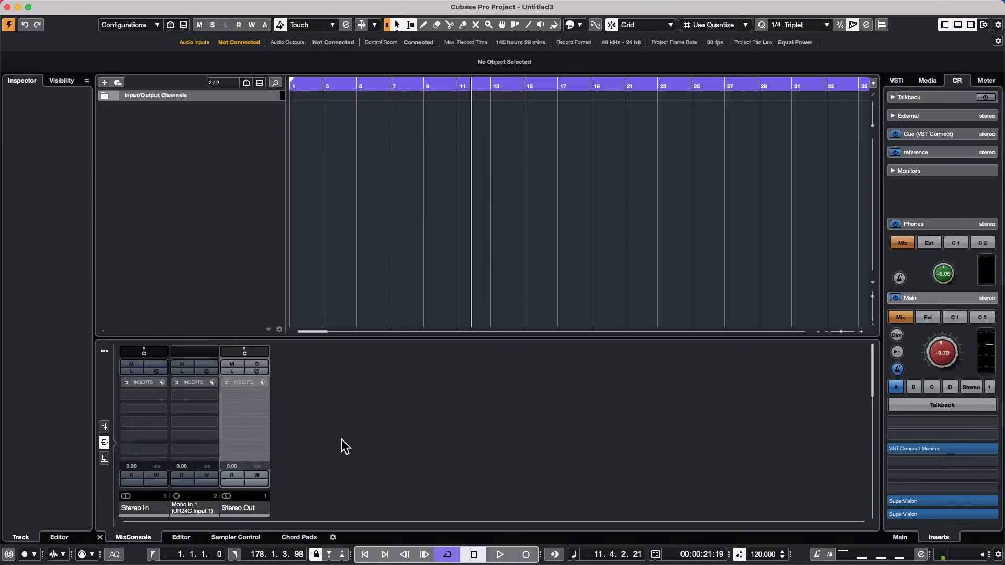
- Show the chord pads and add an instrument track using HALion Sonic SE
left_click(304, 538)
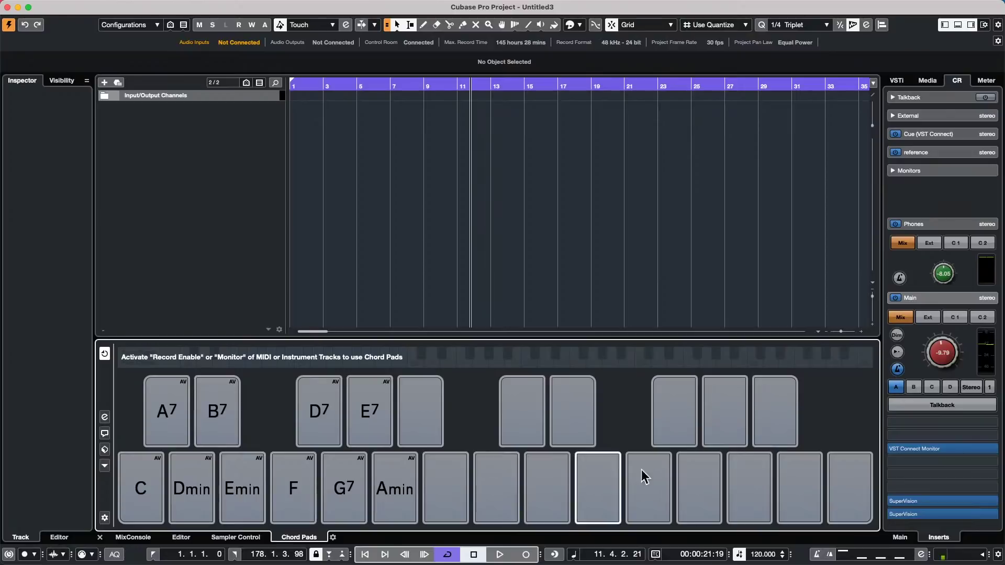
right_click(206, 121)
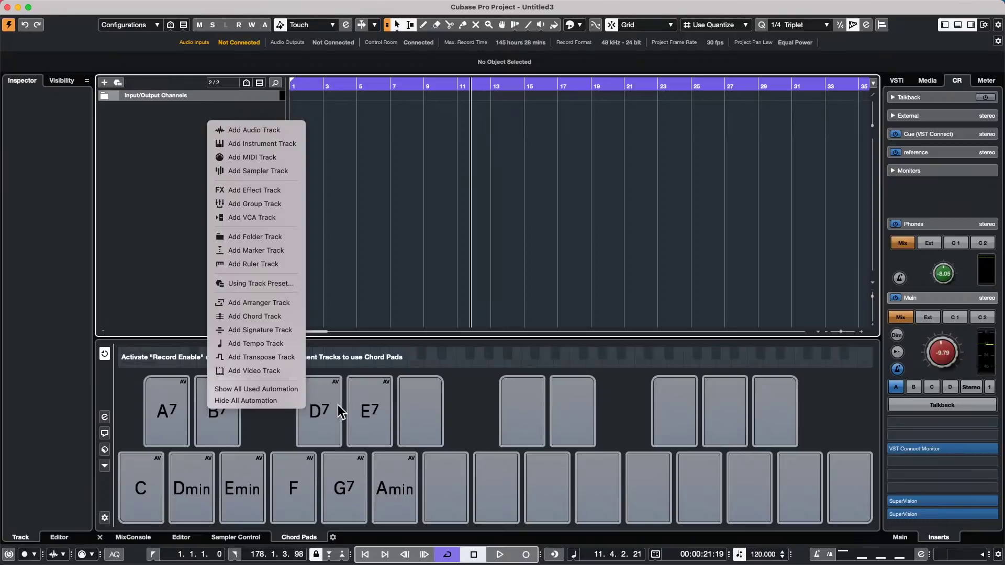
right_click(153, 127)
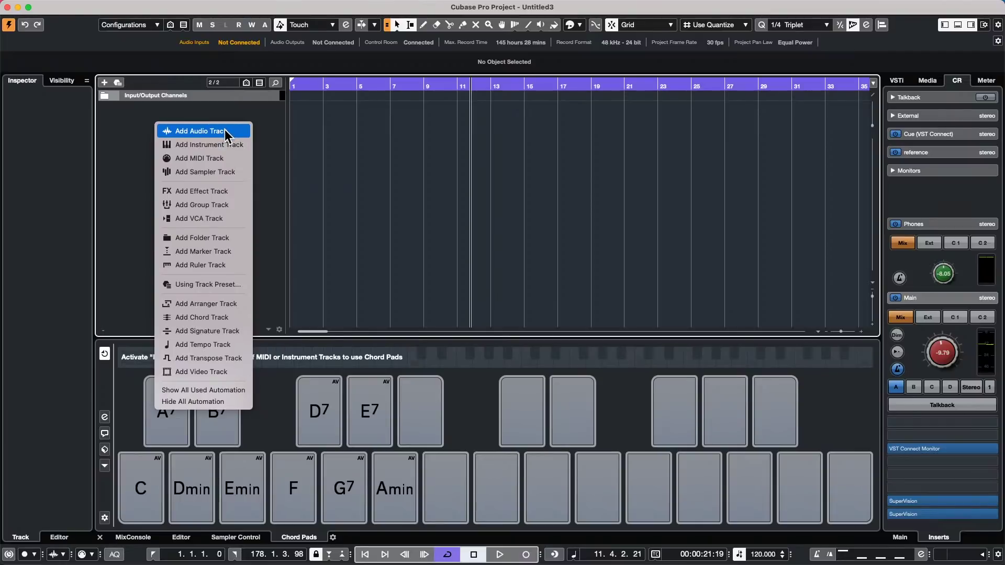
left_click(225, 145)
left_click(522, 251)
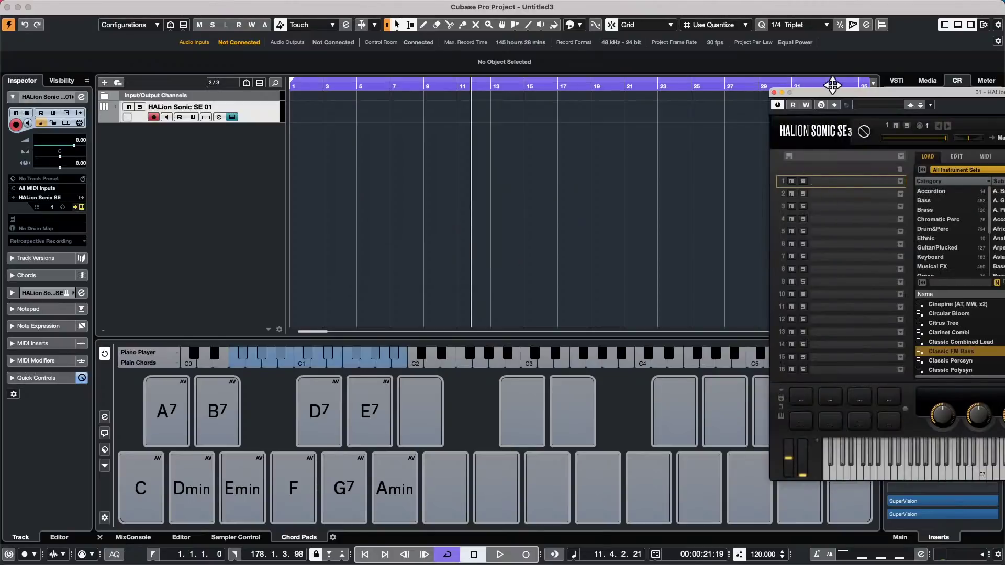
- Search the HALion Sonic SE presets for "silk roads" and load Silk Roads into the first slot
left_click_drag(834, 93, 335, 80)
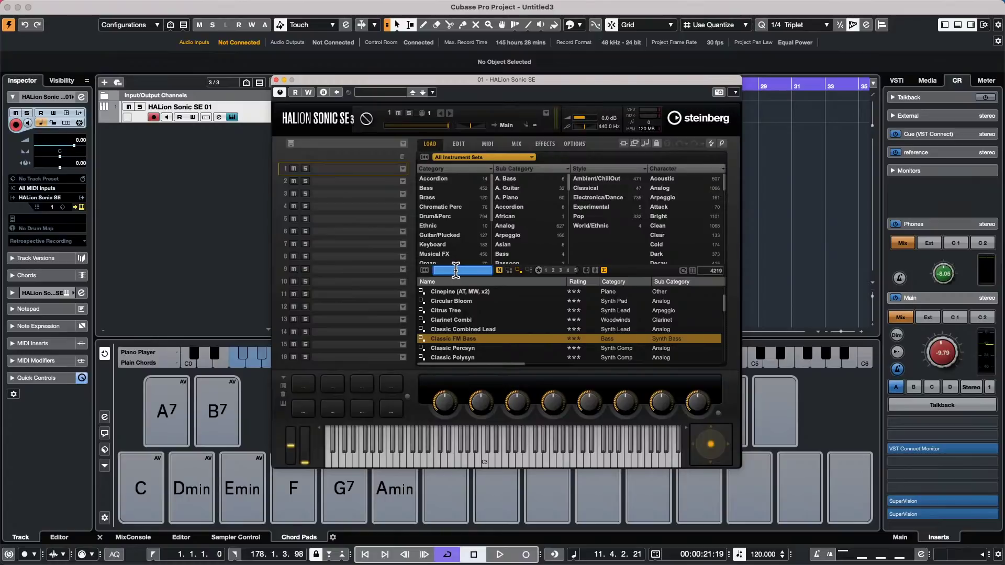
type("si")
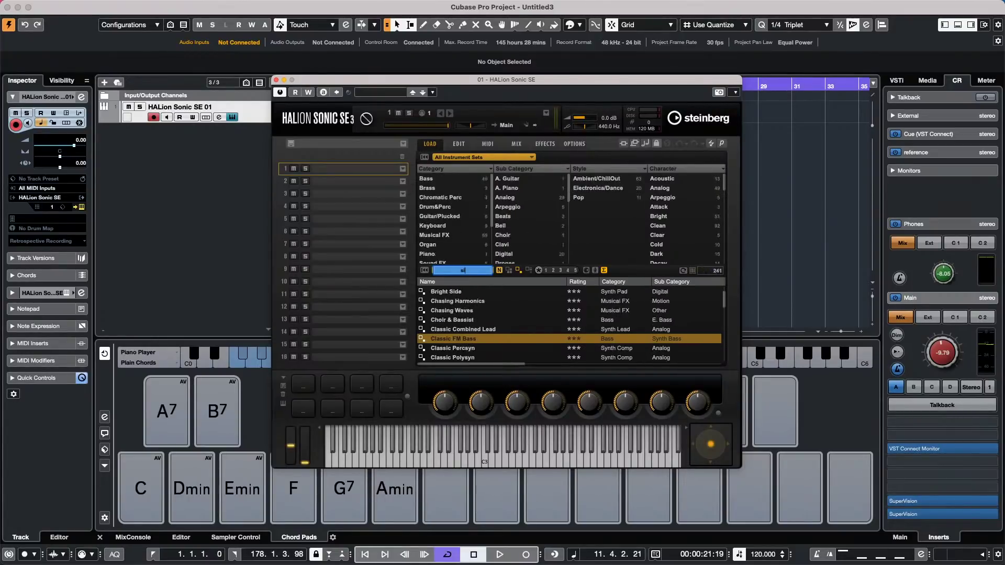
type("lk roads")
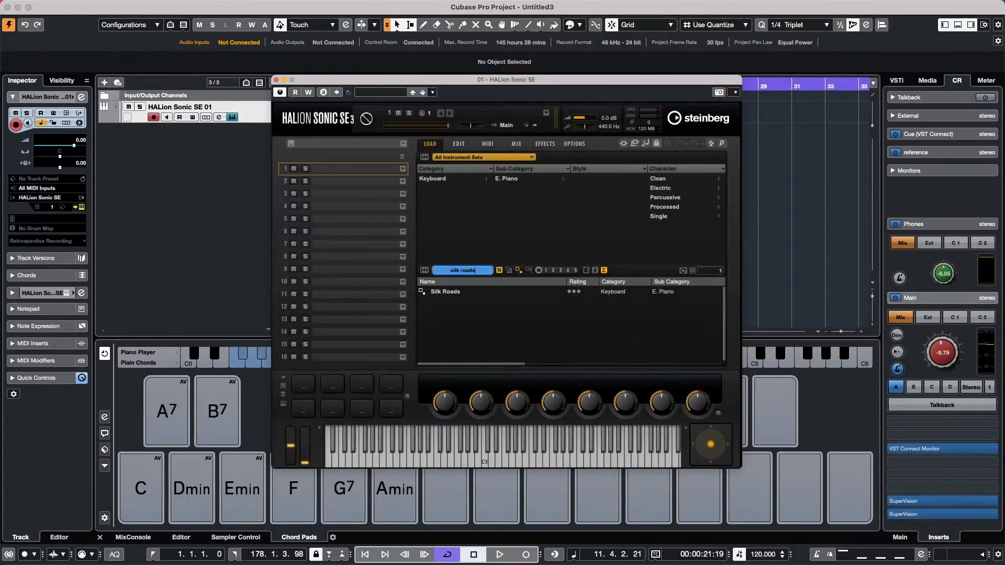
left_click(460, 294)
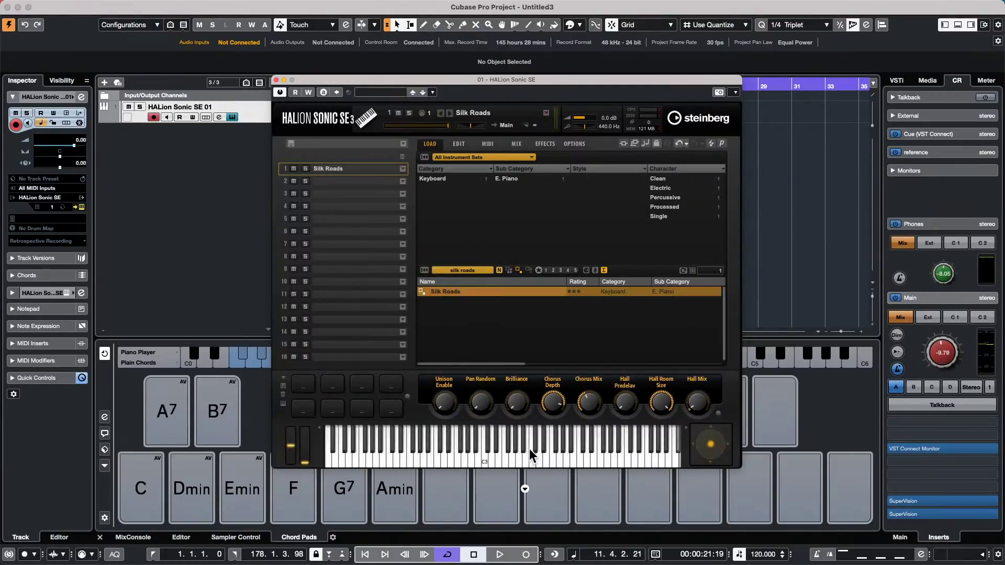
- Add a chord track below the instrument track and close the HALion Sonic SE window
right_click(156, 120)
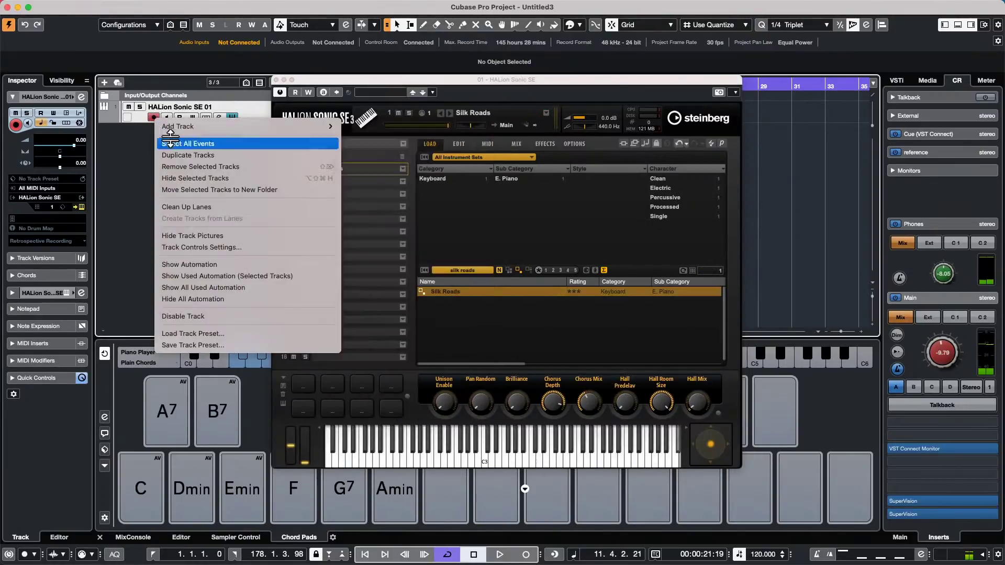
left_click(130, 167)
right_click(130, 166)
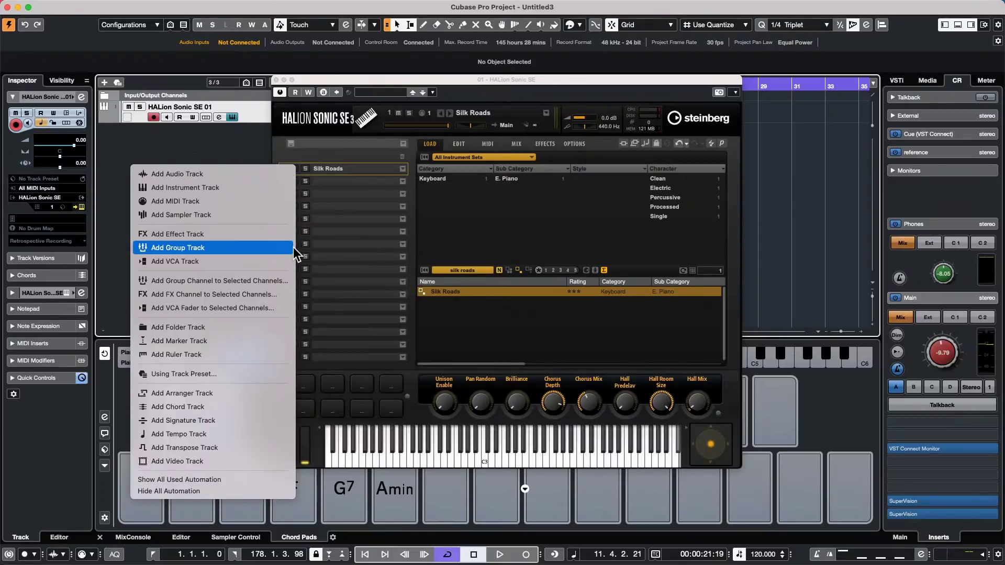
left_click(262, 417)
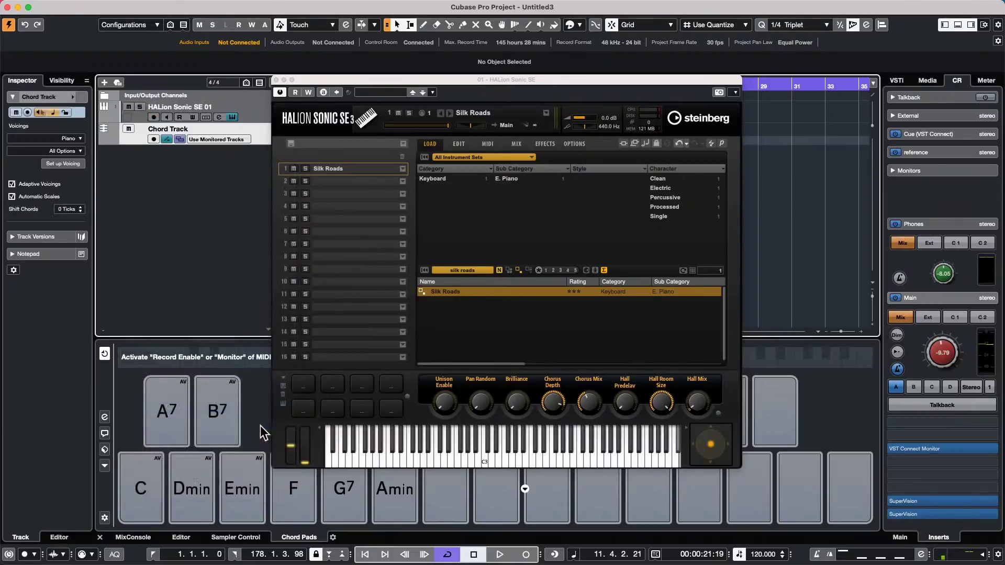
left_click_drag(330, 80, 526, 150)
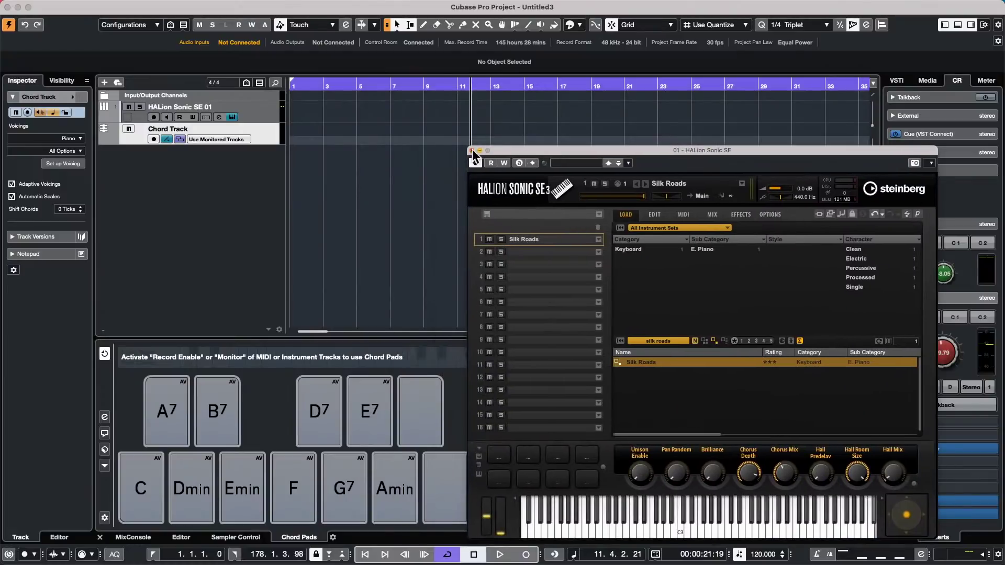
left_click(471, 149)
- Draw an empty chord event at bar 1 of the chord track
right_click(333, 142)
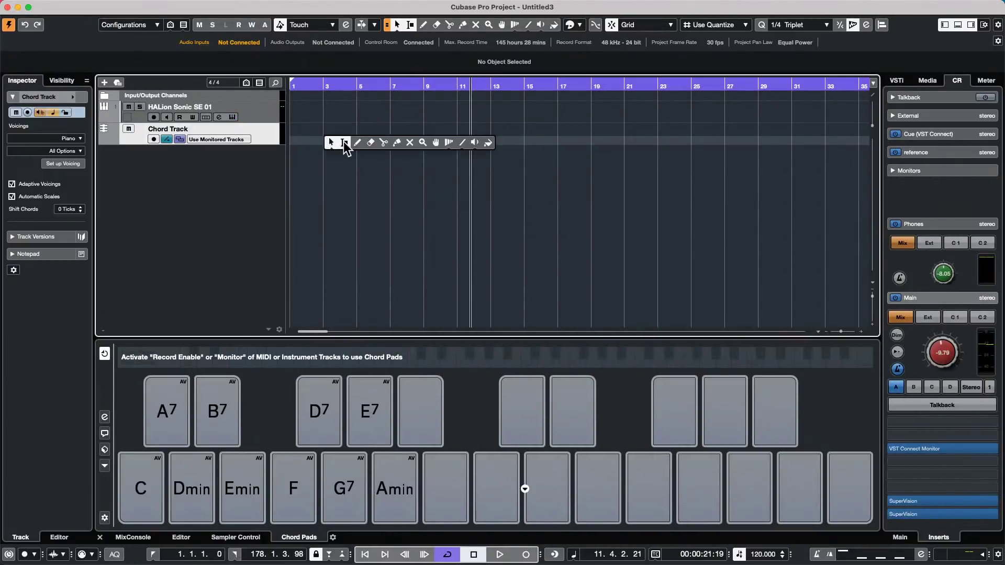
left_click(354, 147)
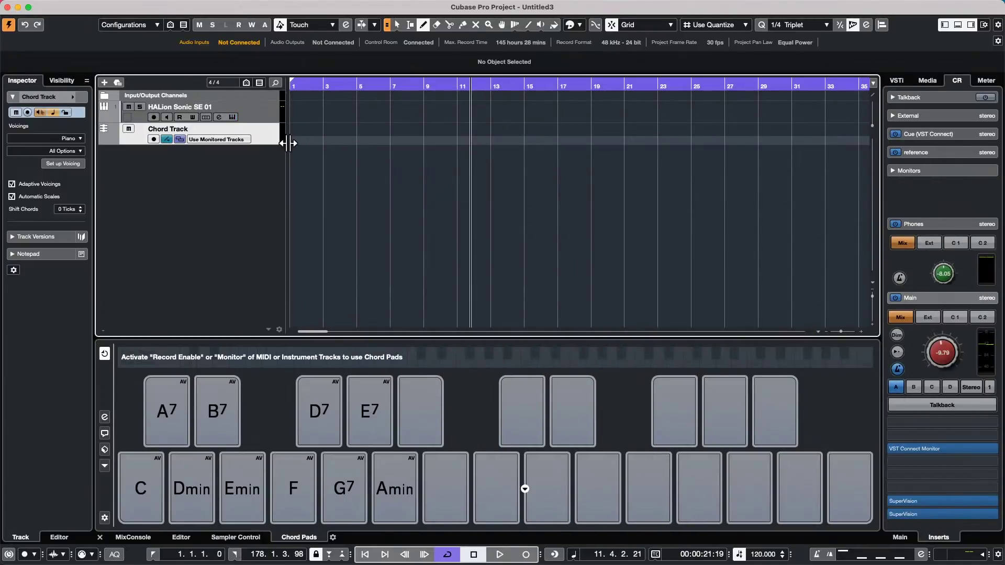
left_click(294, 141)
right_click(293, 142)
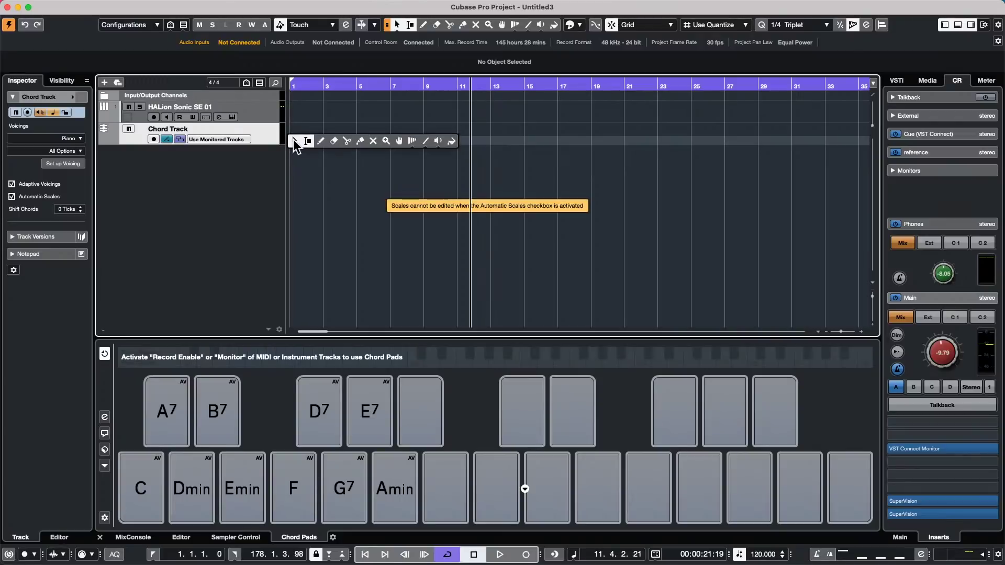
left_click(321, 139)
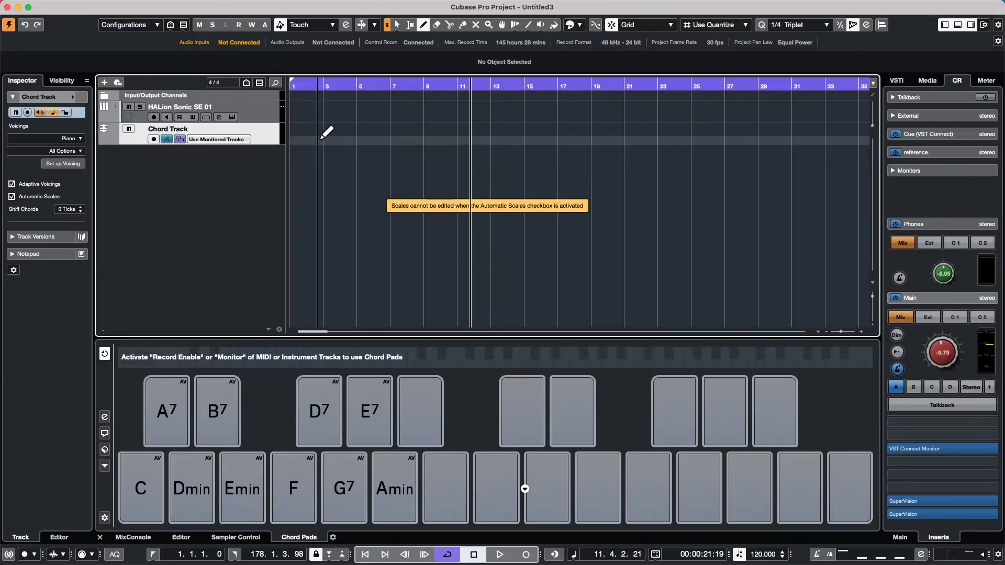
left_click(295, 133)
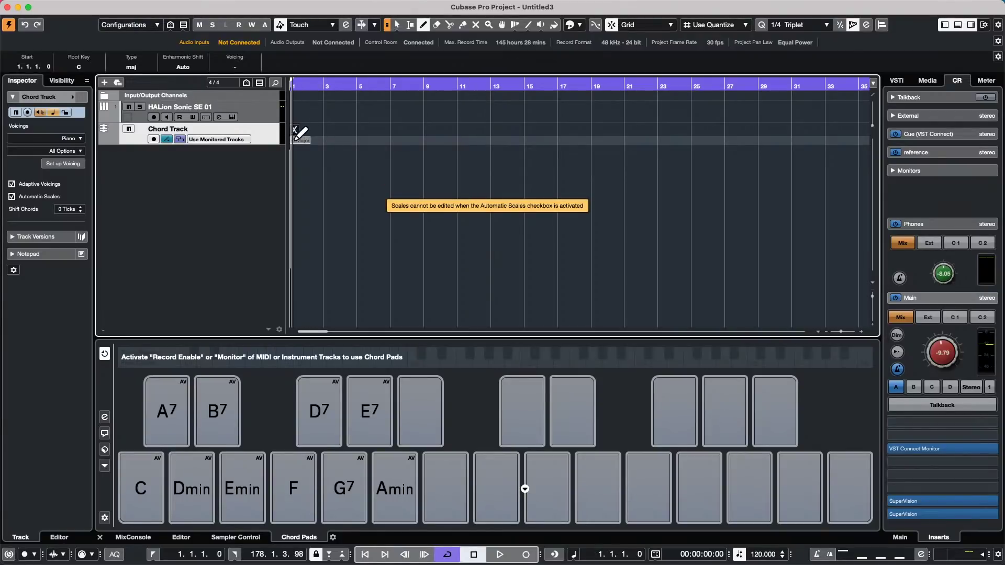
- Define the chord event at bar 1 as F major and open the Chord Assistant's Circle of Fifths view
double_click(295, 137)
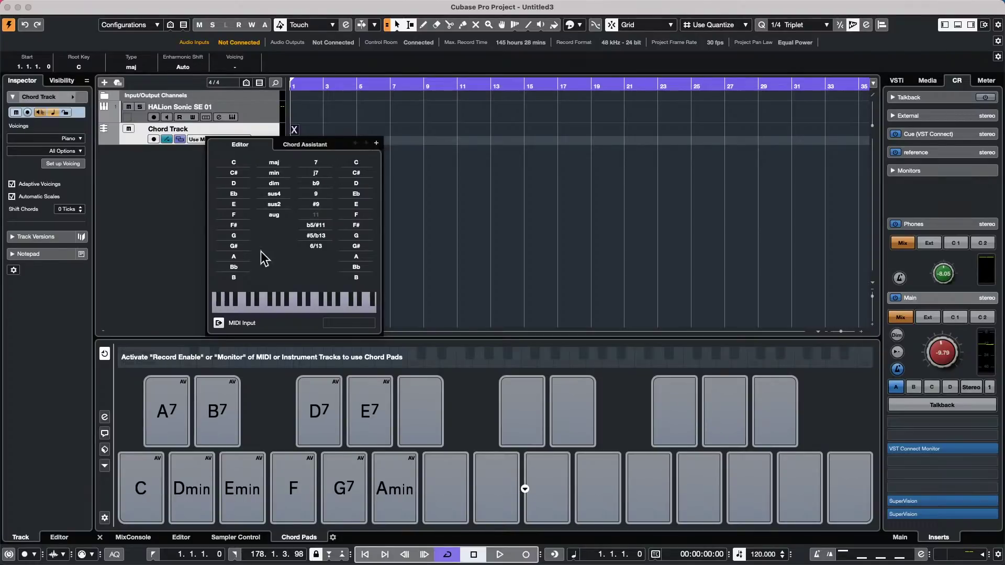
left_click(234, 215)
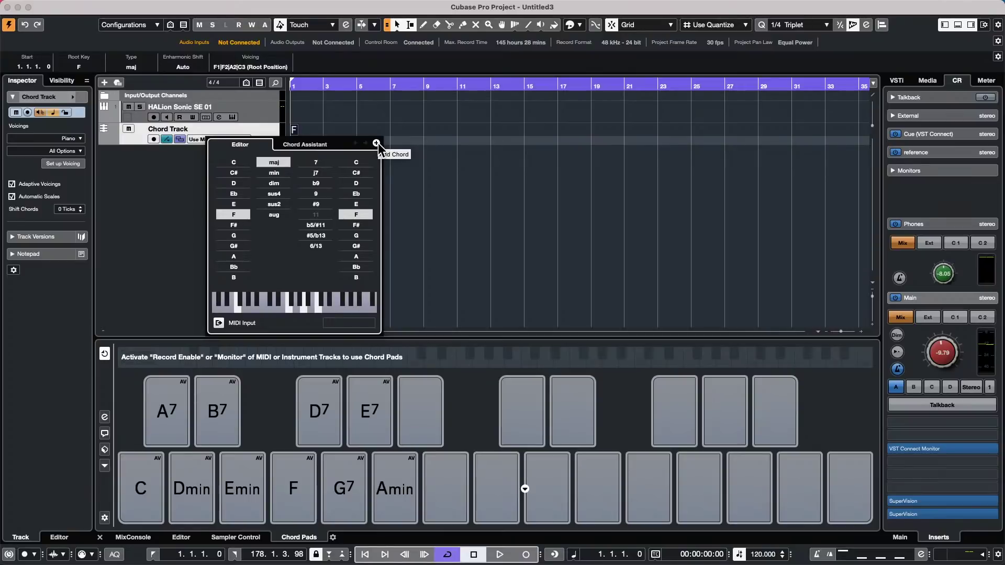
left_click(316, 145)
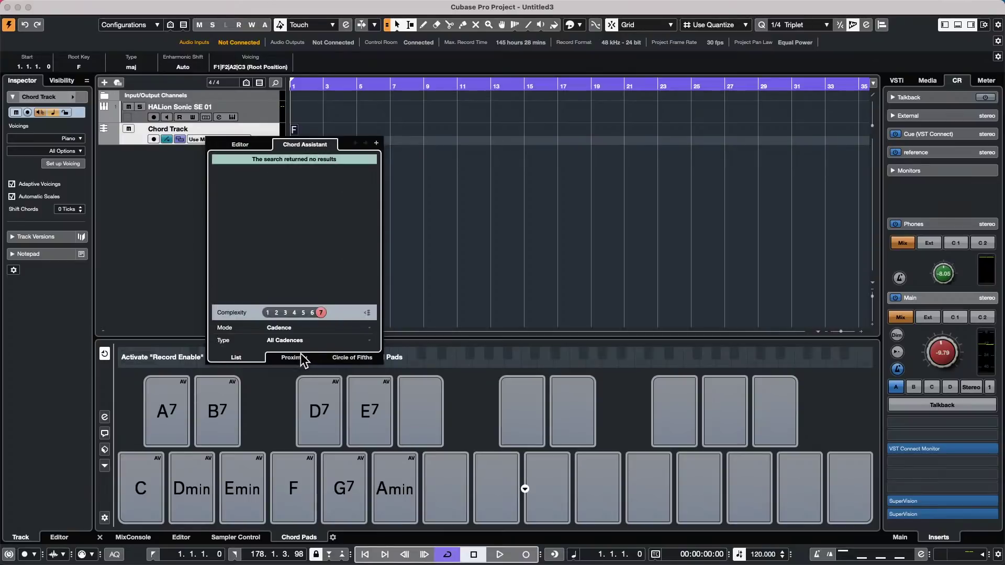
left_click(373, 358)
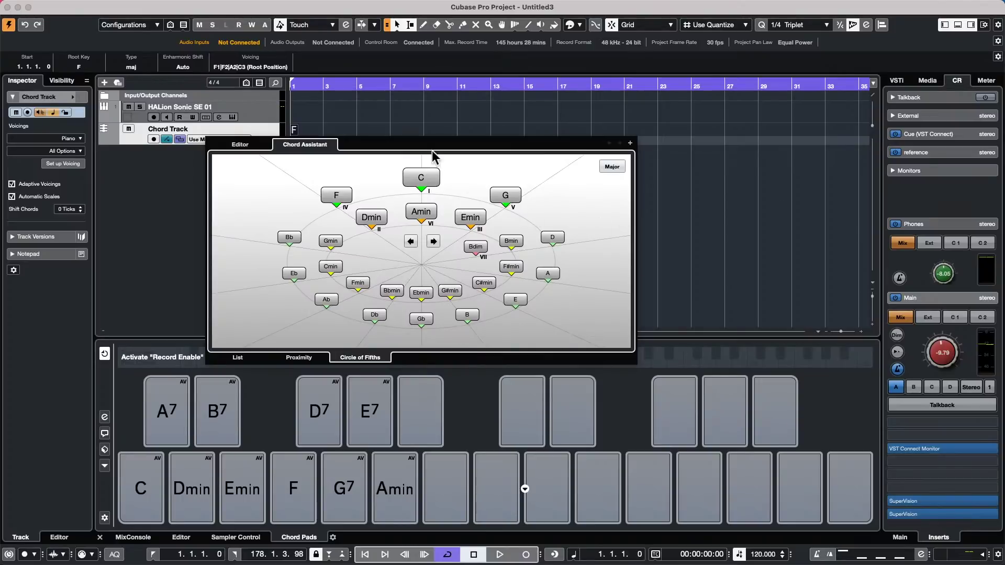
- Change the chord event at bar 1 to B♭ major using the Chord Assistant's Circle of Fifths
left_click(253, 144)
left_click(333, 146)
left_click(247, 145)
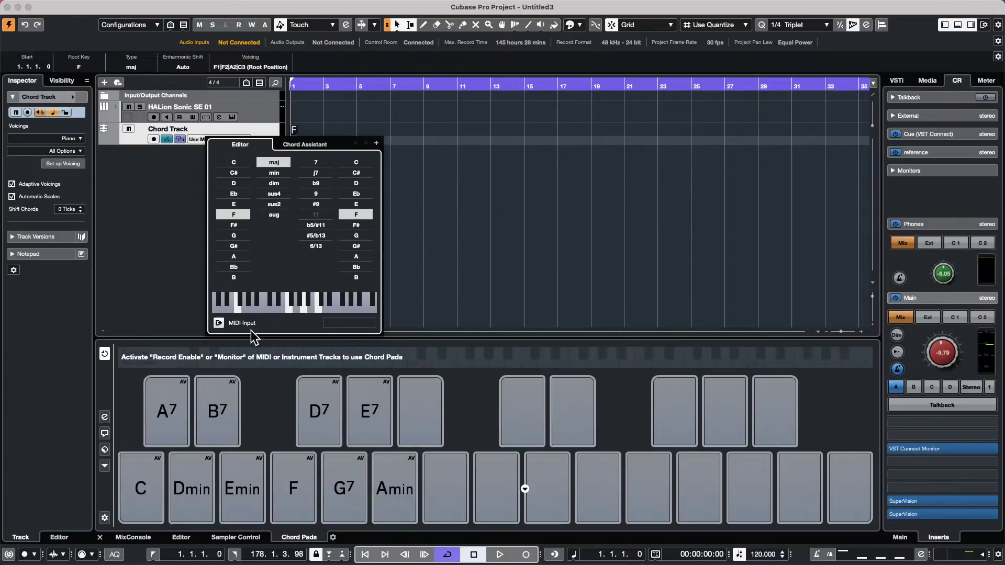
left_click(312, 146)
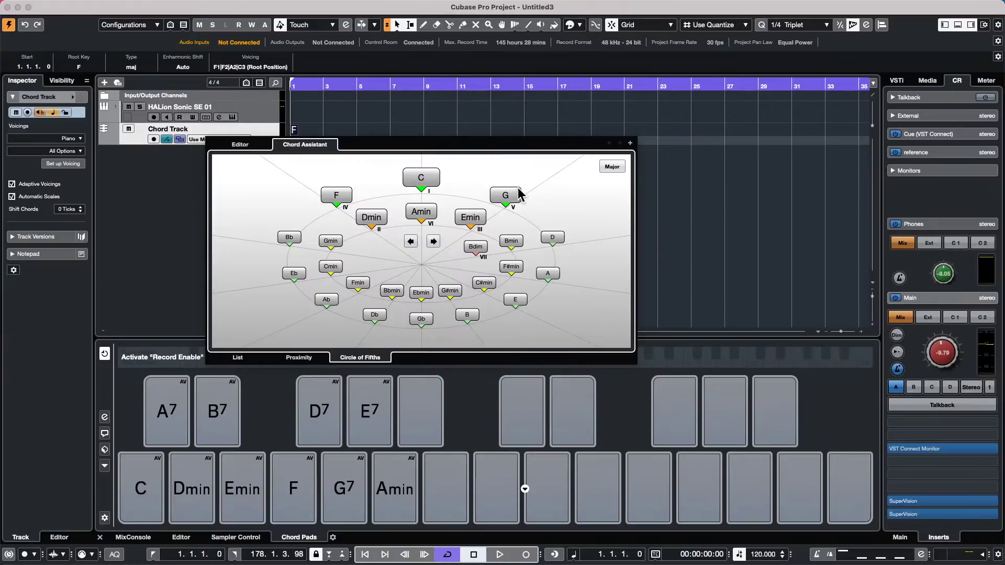
left_click(336, 196)
left_click(293, 241)
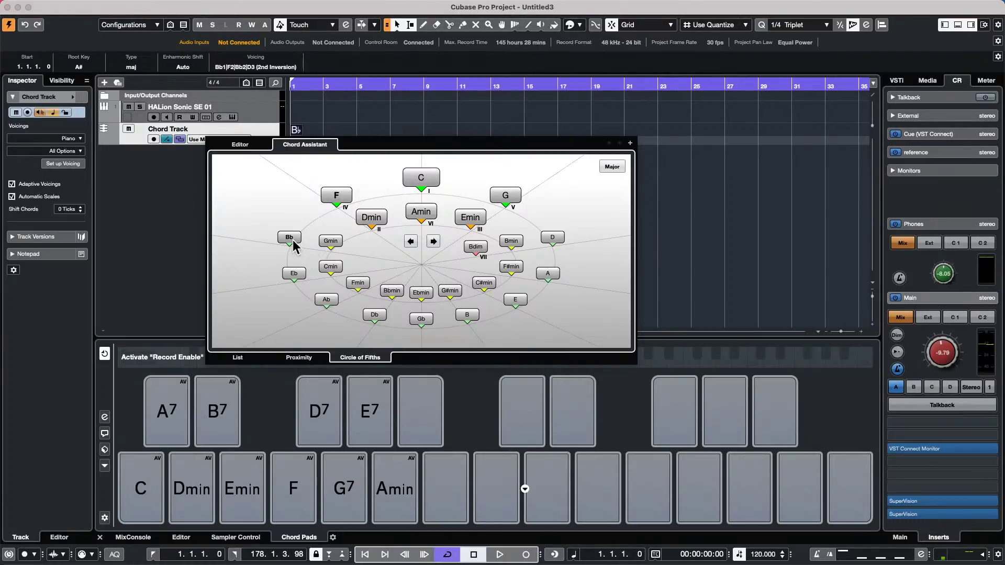
- Add a chord event at bar 2 and set it to E♭ major from the Circle of Fifths
left_click(253, 147)
left_click(376, 142)
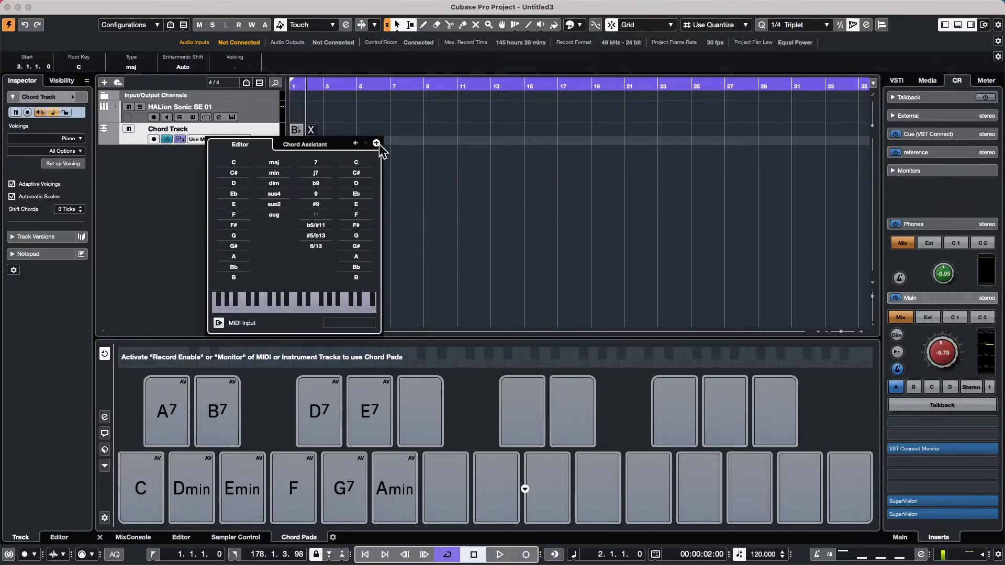
left_click(323, 148)
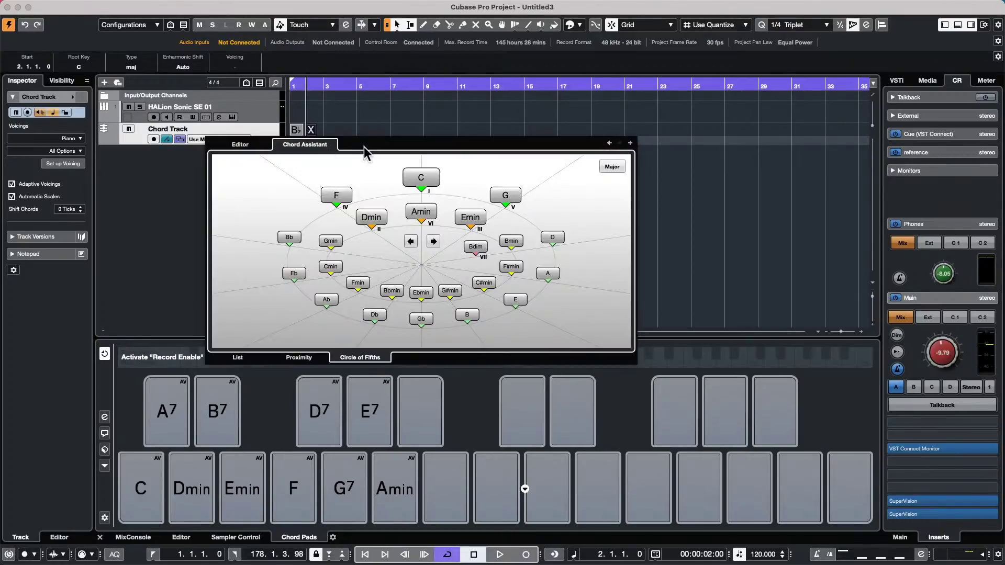
left_click(304, 273)
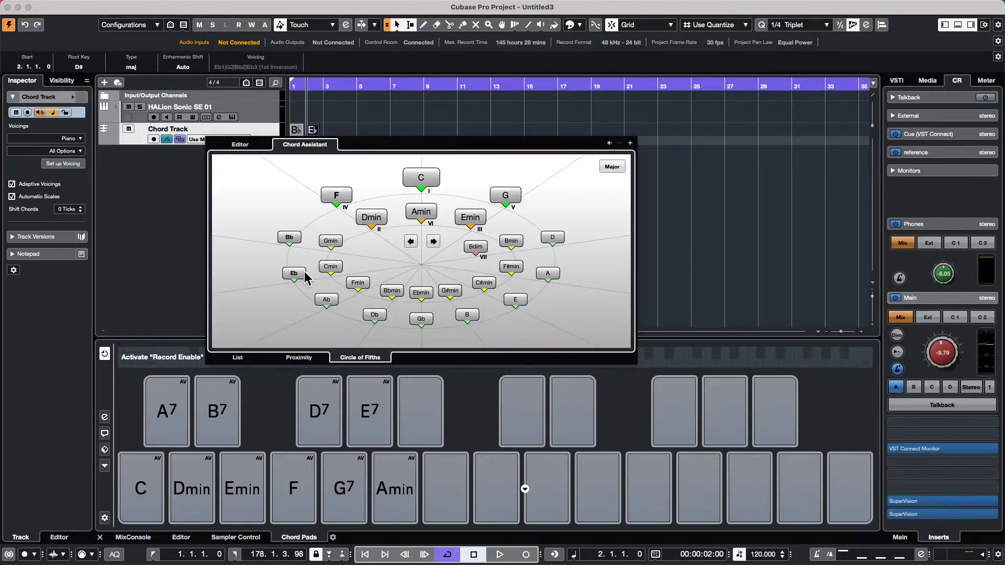
- Add chord events at bars 3 and 4, set to A♭ major and D♭ major from the Circle of Fifths
left_click(630, 143)
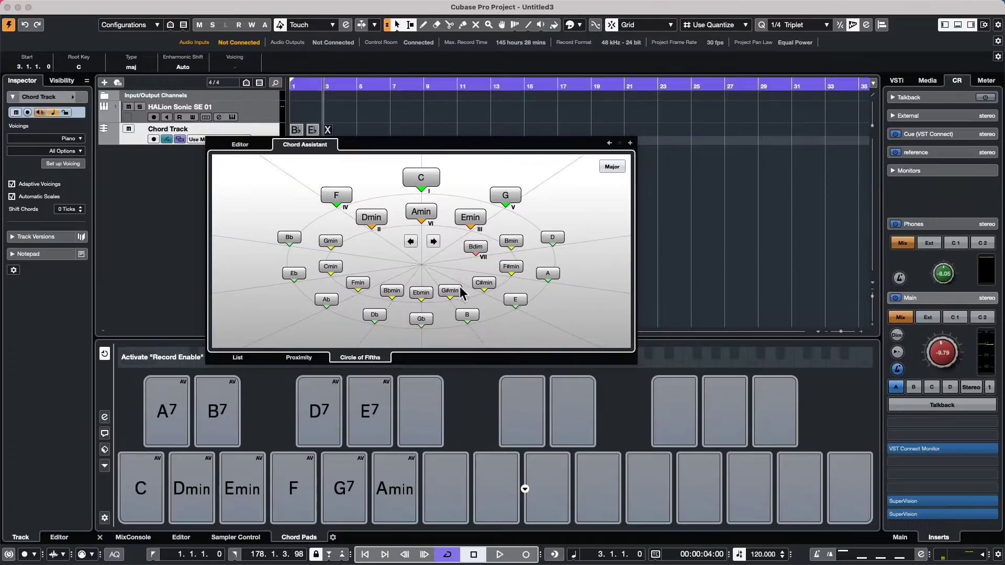
left_click(324, 301)
left_click(629, 143)
left_click(373, 316)
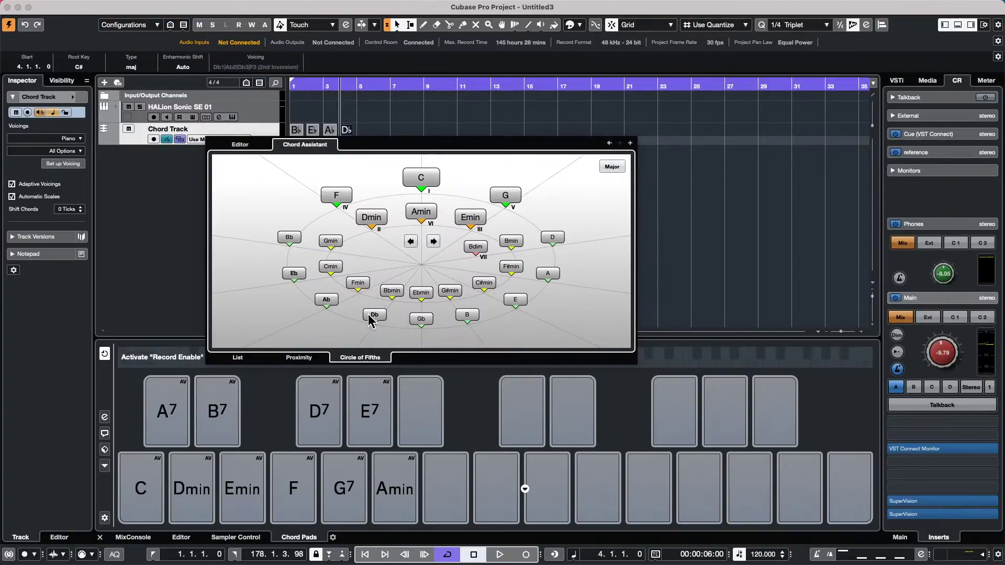
- Add a chord event at bar 5, try B major on it, and settle on G♭ major
left_click(630, 144)
left_click(421, 319)
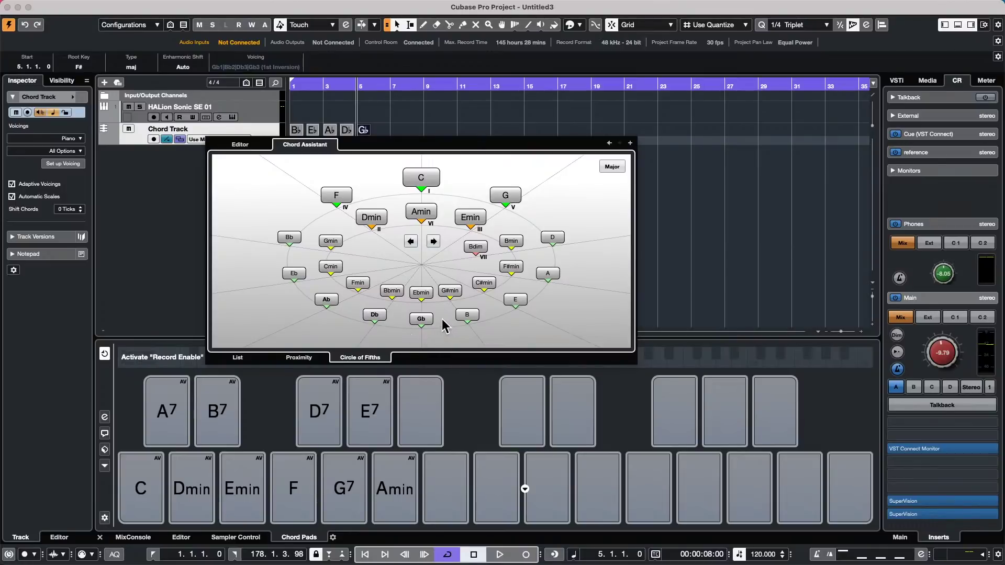
left_click(471, 315)
left_click(419, 319)
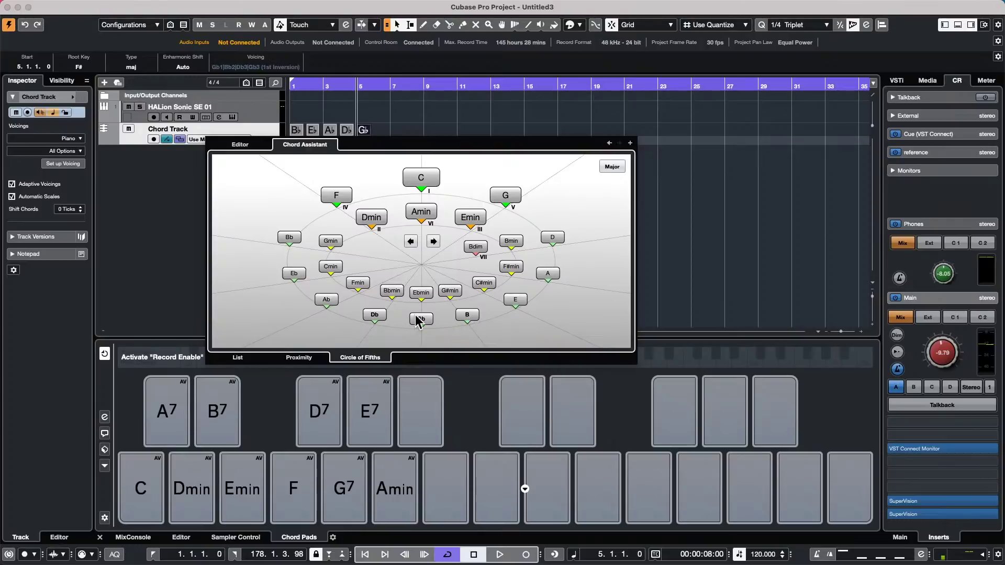
- Add chord events at bars 6 and 7, set to B major and E major from the Circle of Fifths
left_click(630, 143)
left_click(471, 315)
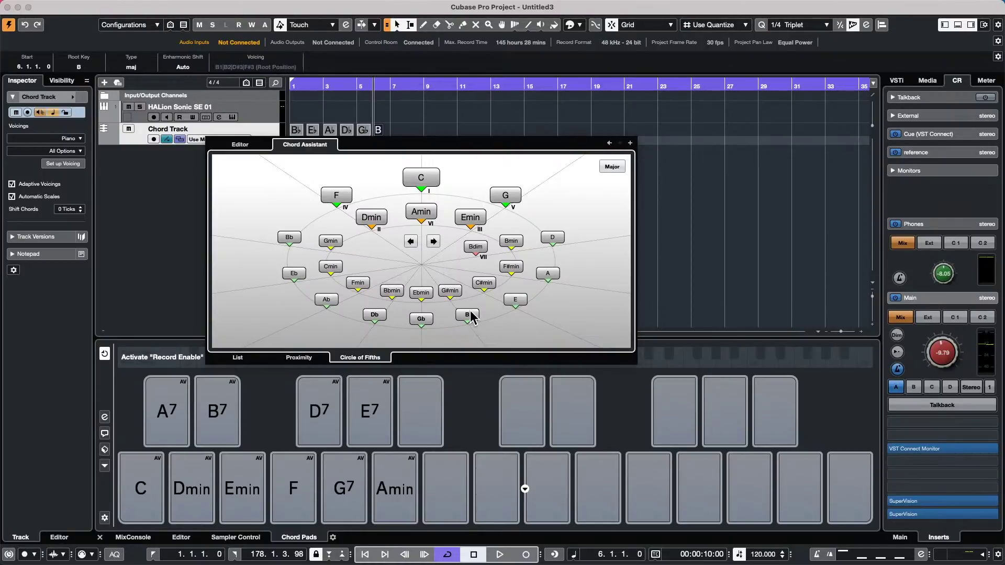
left_click(630, 143)
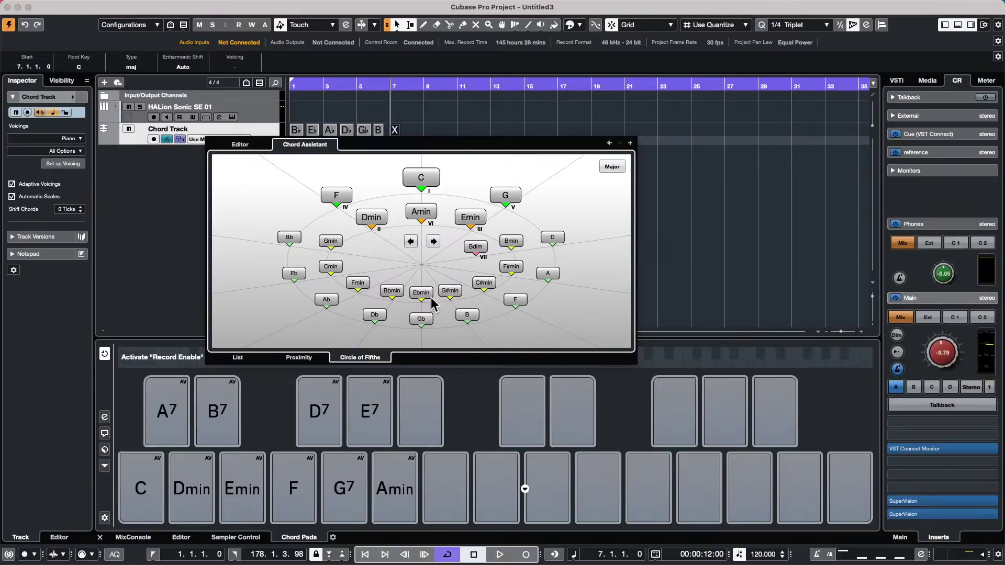
left_click(513, 303)
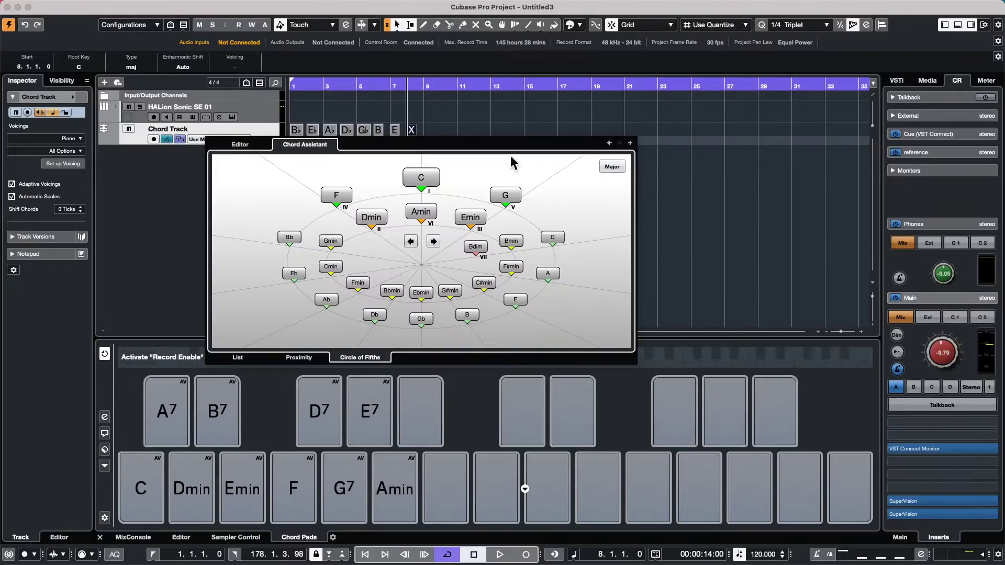
- Set the chord events at bars 8 and 9 to F major and B♭ major, and close the chord editor
left_click(336, 197)
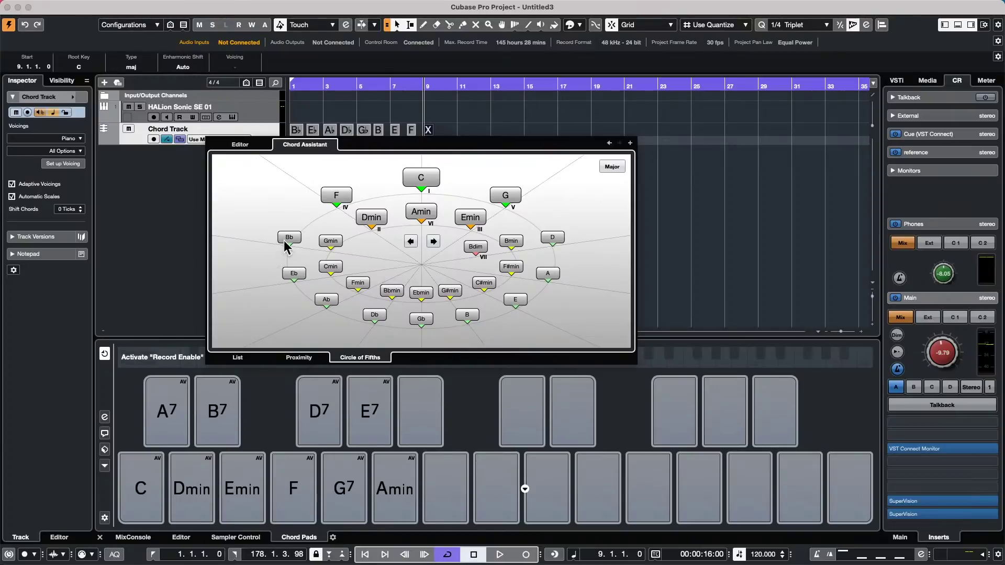
left_click(285, 239)
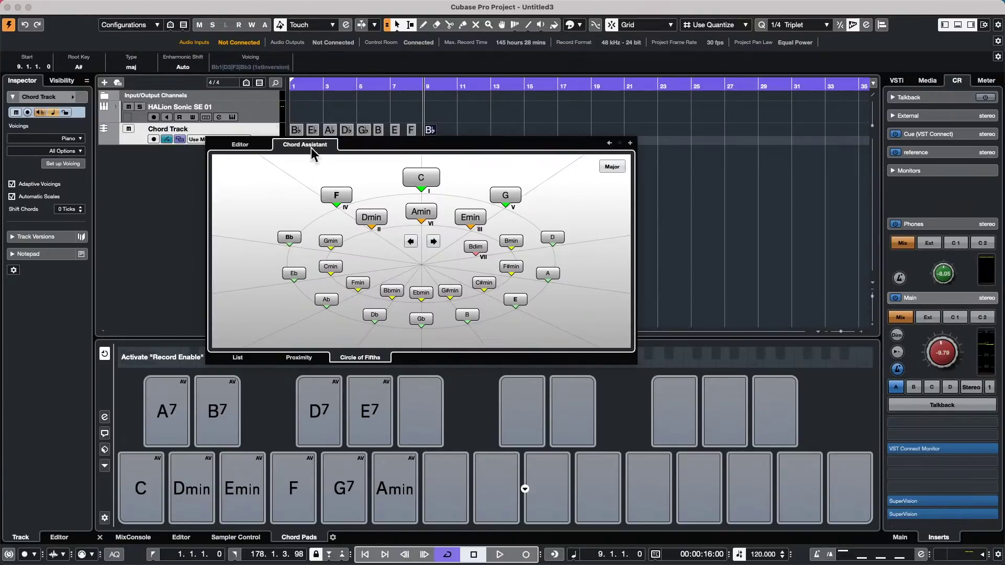
left_click(478, 128)
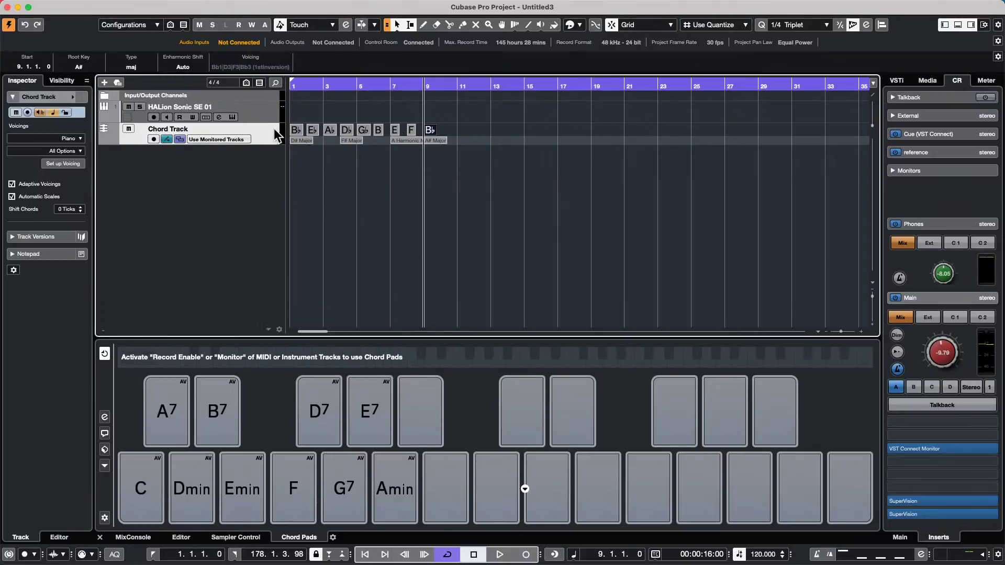
- Enable monitoring on the HALion Sonic SE track and audition the chord events from bar 1 to bar 9 in order
left_click(166, 118)
left_click(301, 129)
left_click(309, 130)
left_click(332, 132)
left_click(342, 131)
left_click(363, 131)
left_click(378, 131)
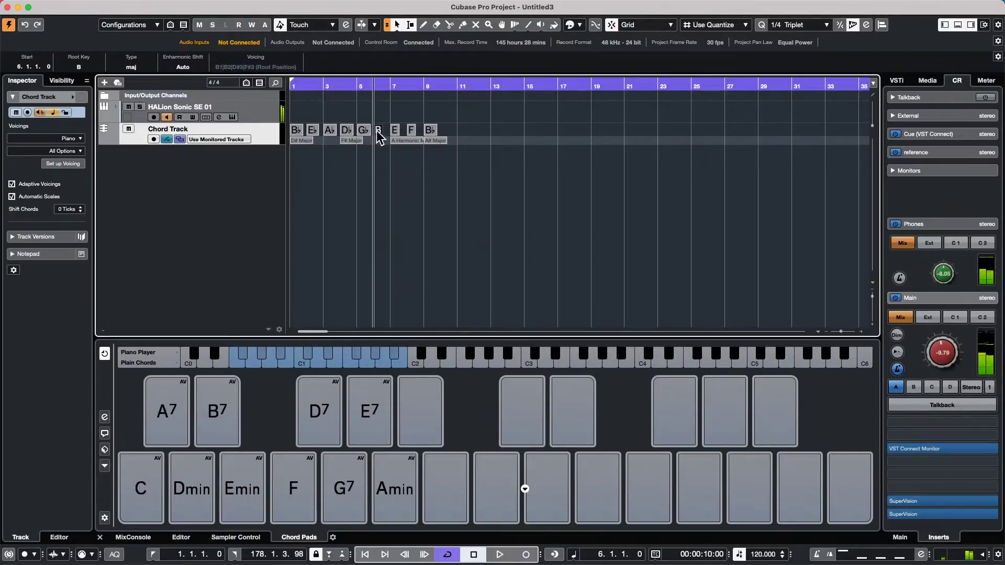
left_click(396, 131)
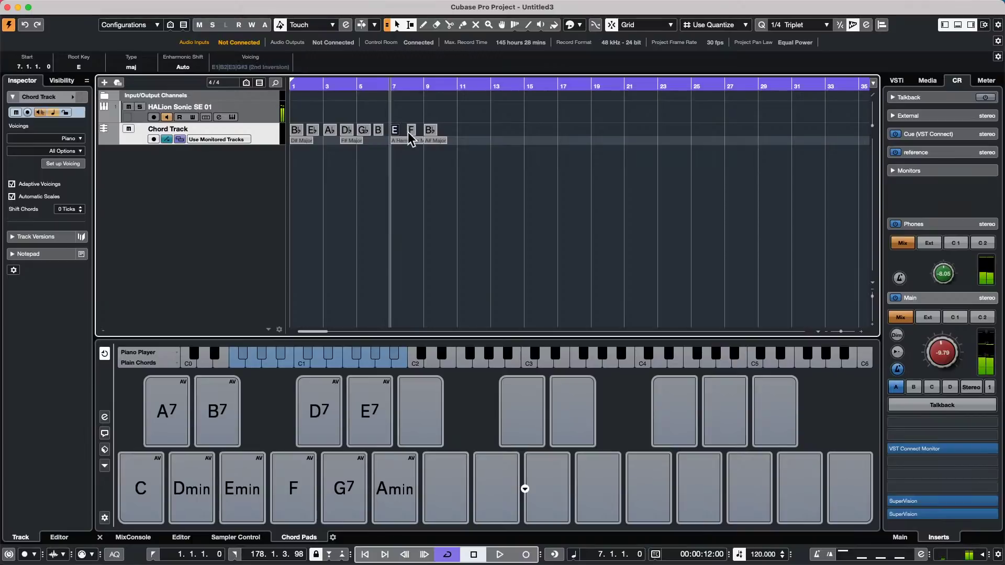
left_click(412, 131)
left_click(433, 131)
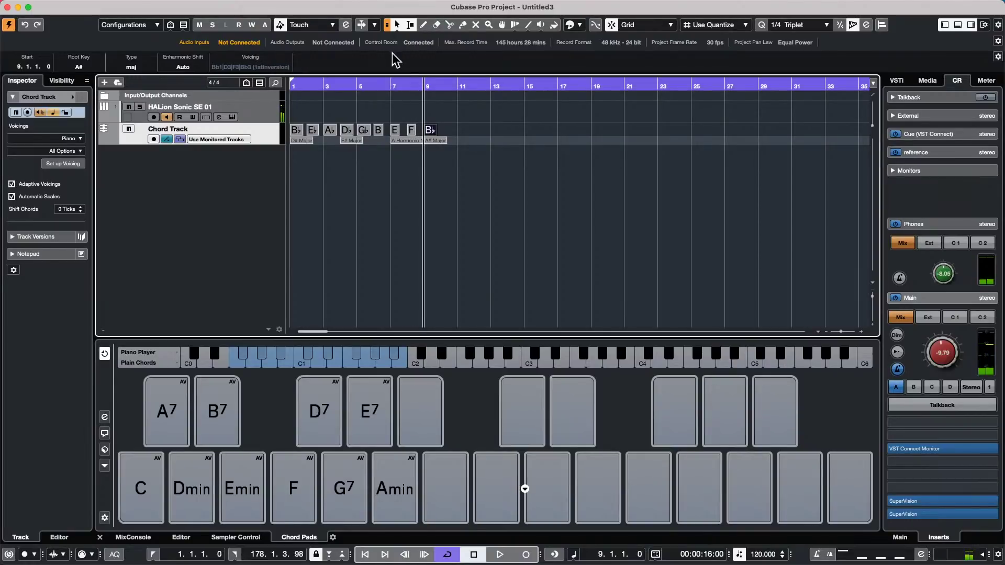
- Assign the chord pads from the chord track, replacing all existing pad assignments
right_click(269, 134)
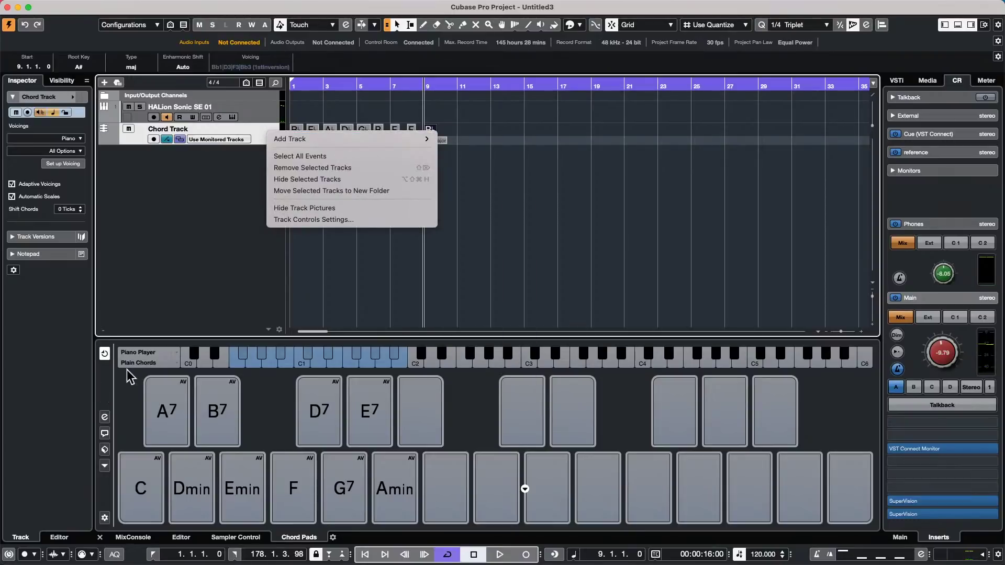
left_click(105, 385)
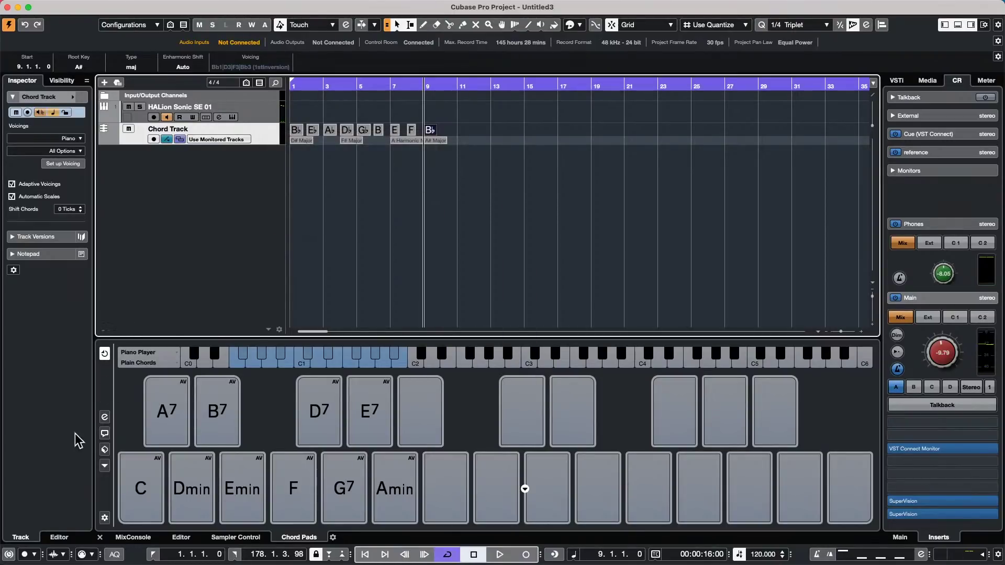
left_click(104, 451)
left_click(104, 456)
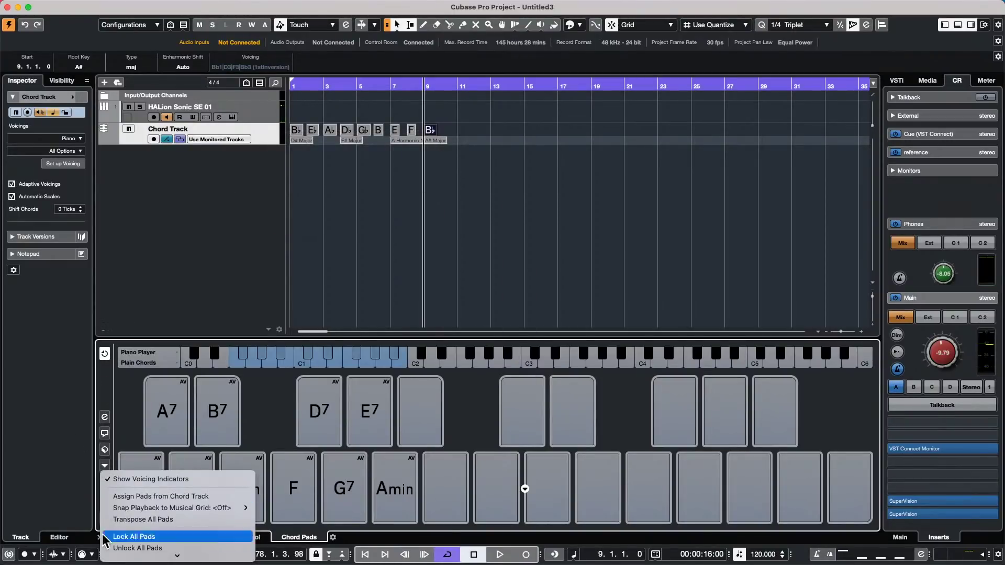
left_click(199, 487)
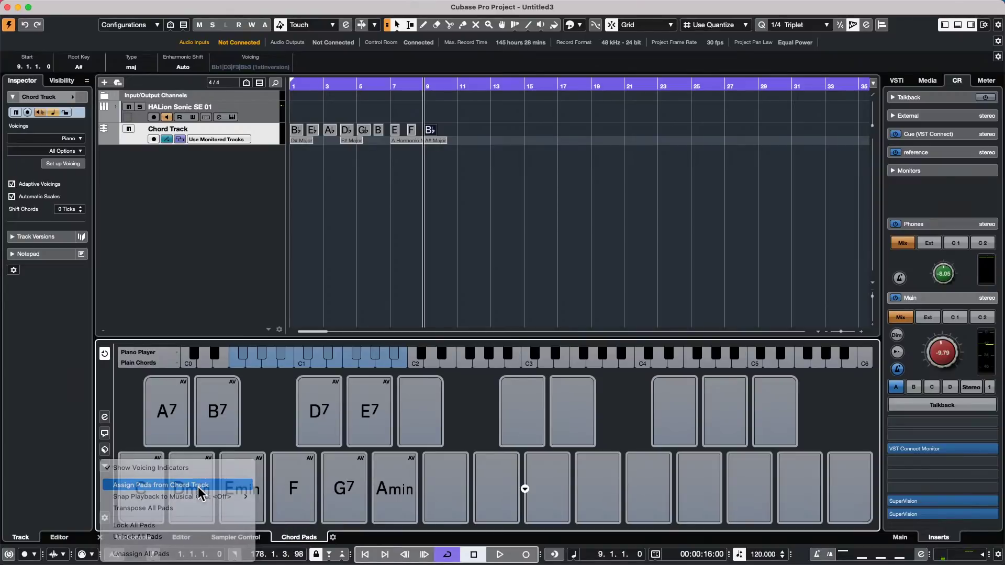
left_click(603, 191)
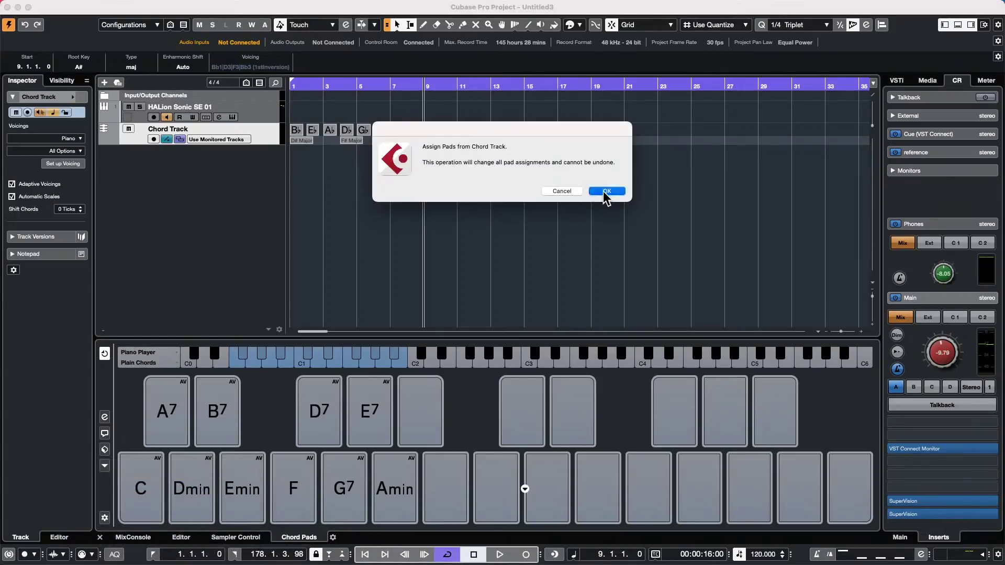
- Audition the B♭, E♭, A♭, D♭ and G♭ pads in turn, and add tension to the G♭ pad to make it G♭9
left_click(152, 477)
left_click(162, 413)
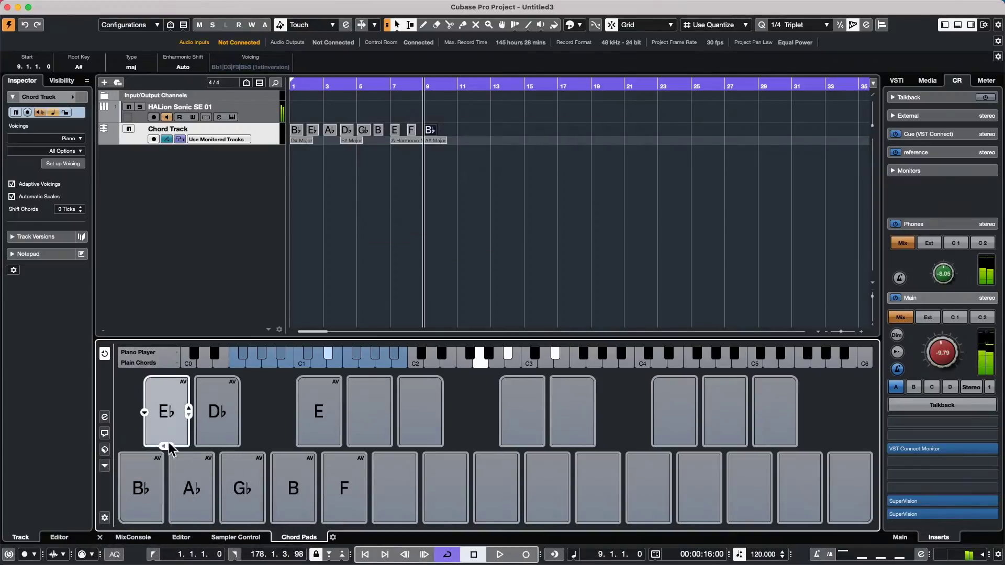
left_click(197, 495)
left_click(209, 432)
left_click(244, 481)
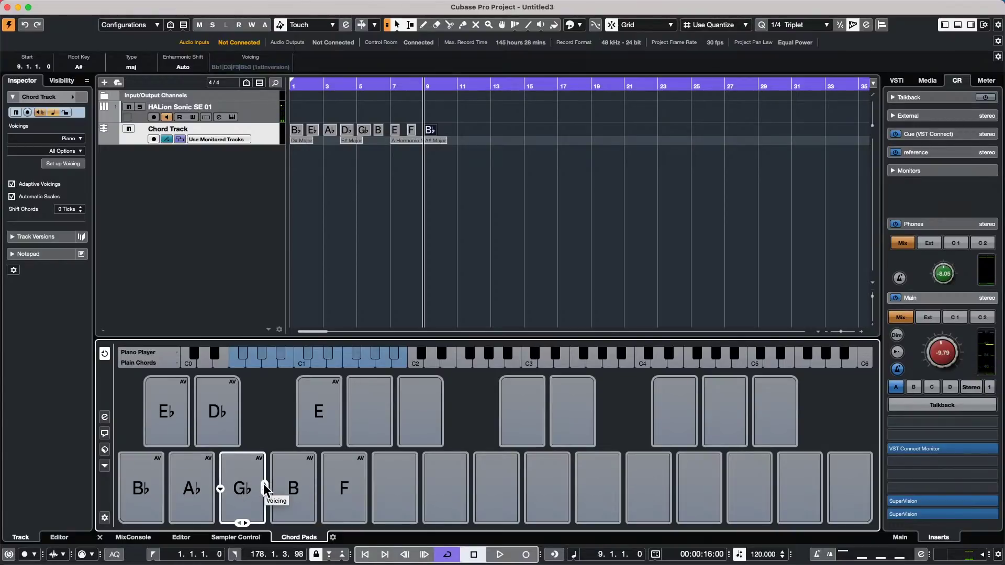
left_click(247, 521)
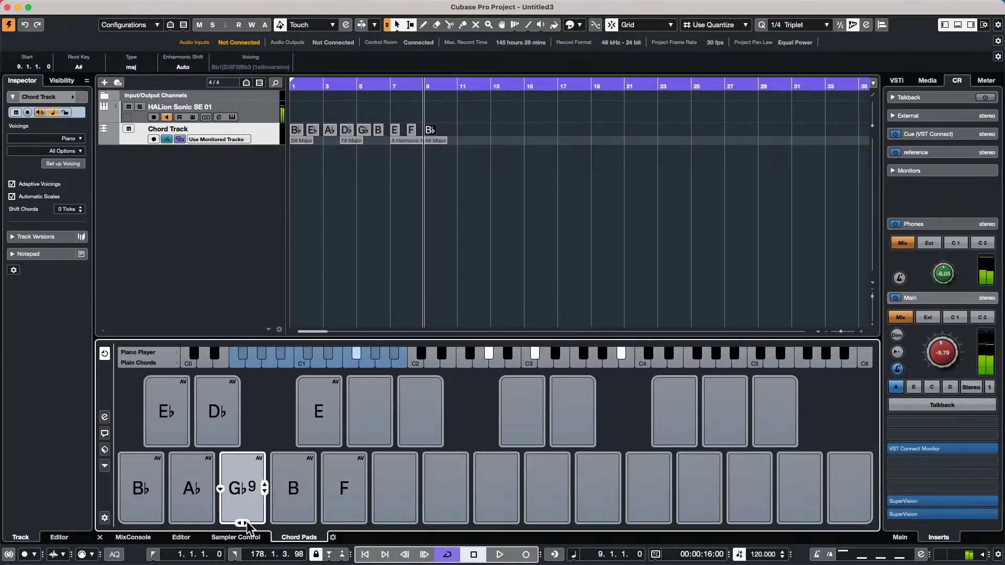
- Audition the progression on the chord pads, including the G♭9 and B pads
left_click(169, 489)
left_click(189, 487)
left_click(191, 487)
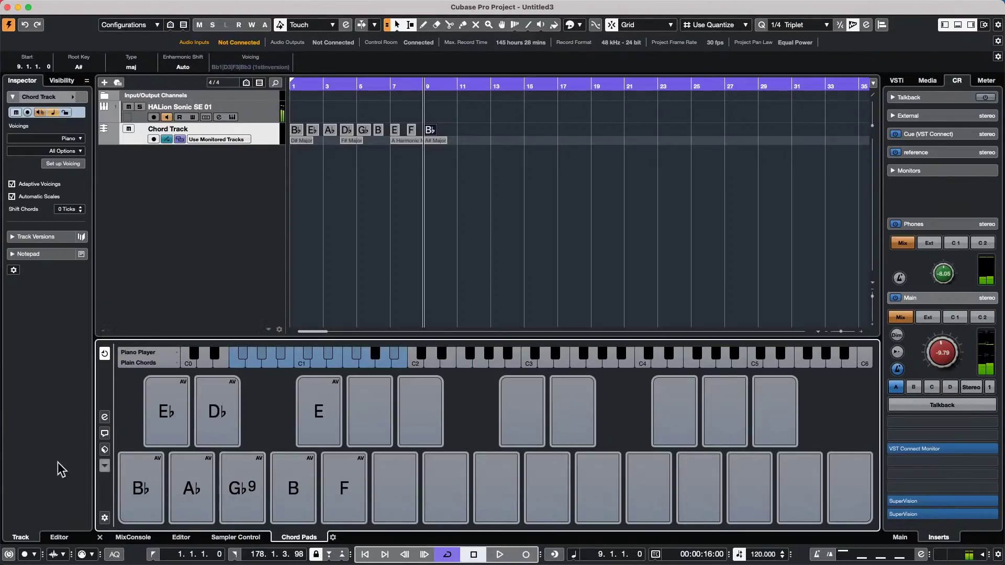
left_click(137, 471)
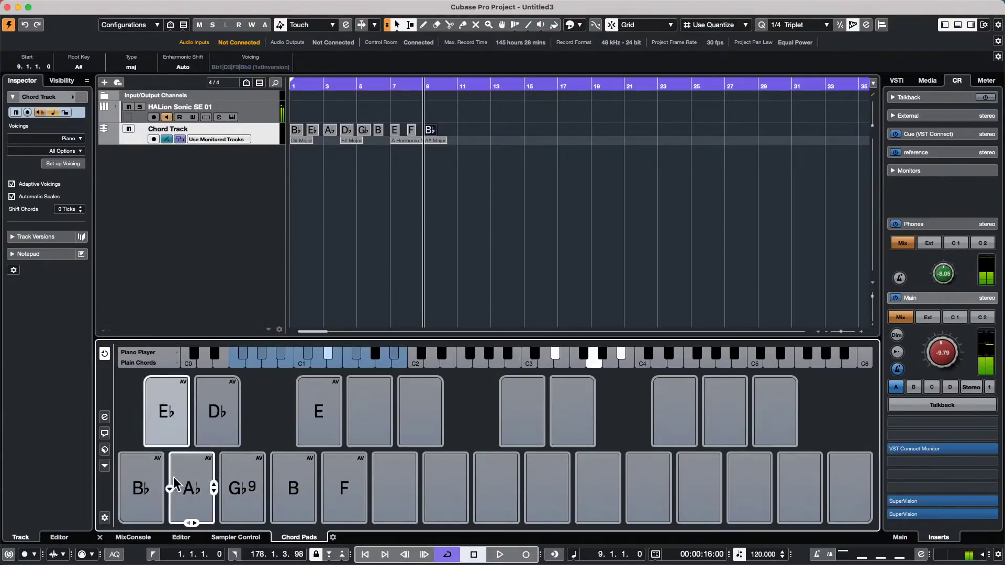
left_click(201, 426)
left_click(238, 477)
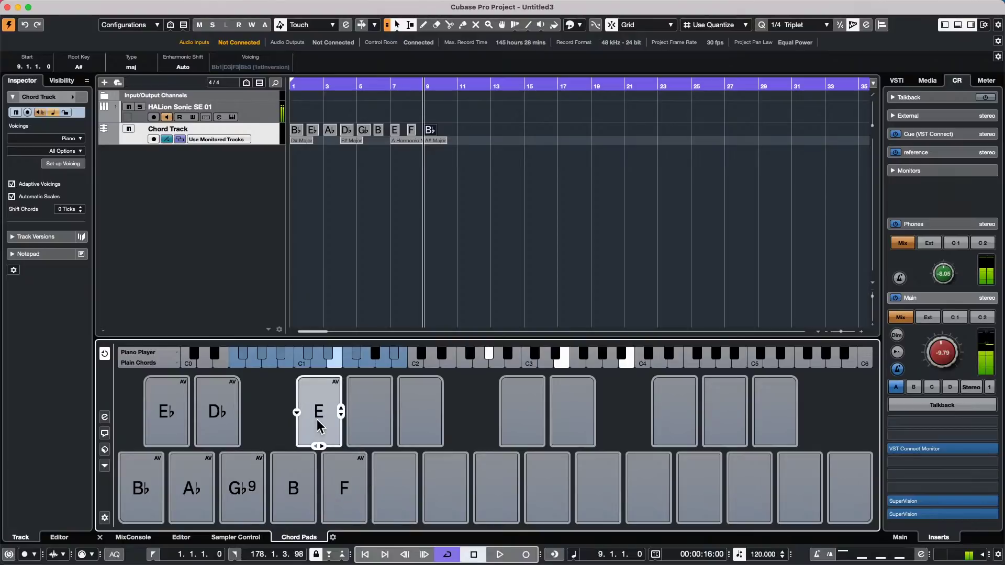
left_click(295, 492)
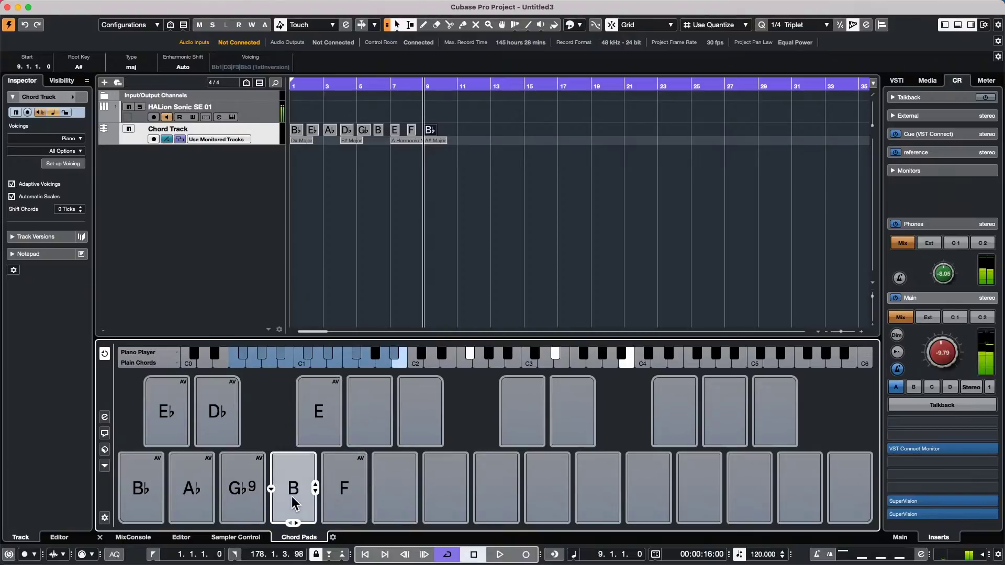
- Play the E pad and raise its tension to make it E6/9
left_click(320, 413)
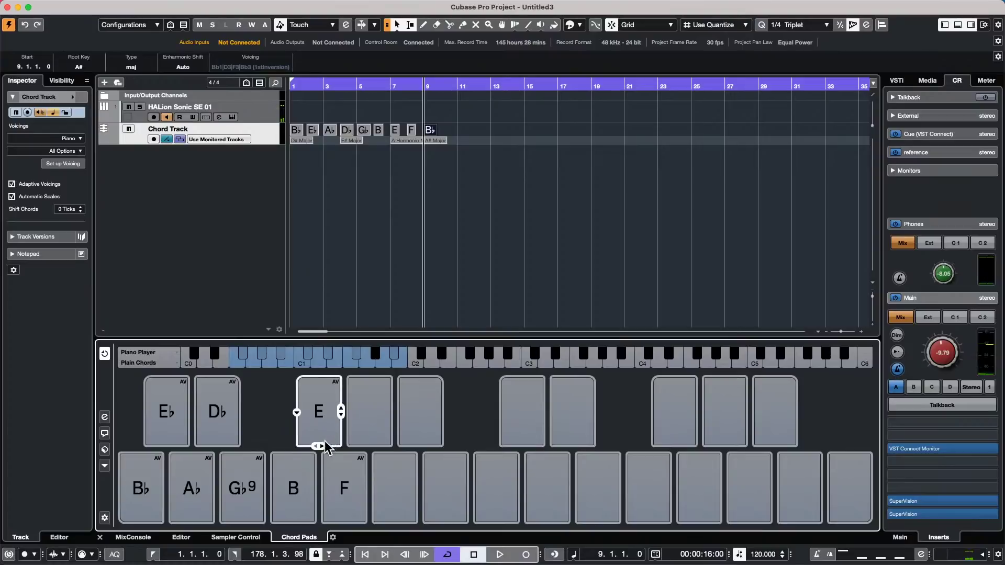
left_click(320, 446)
left_click(320, 446)
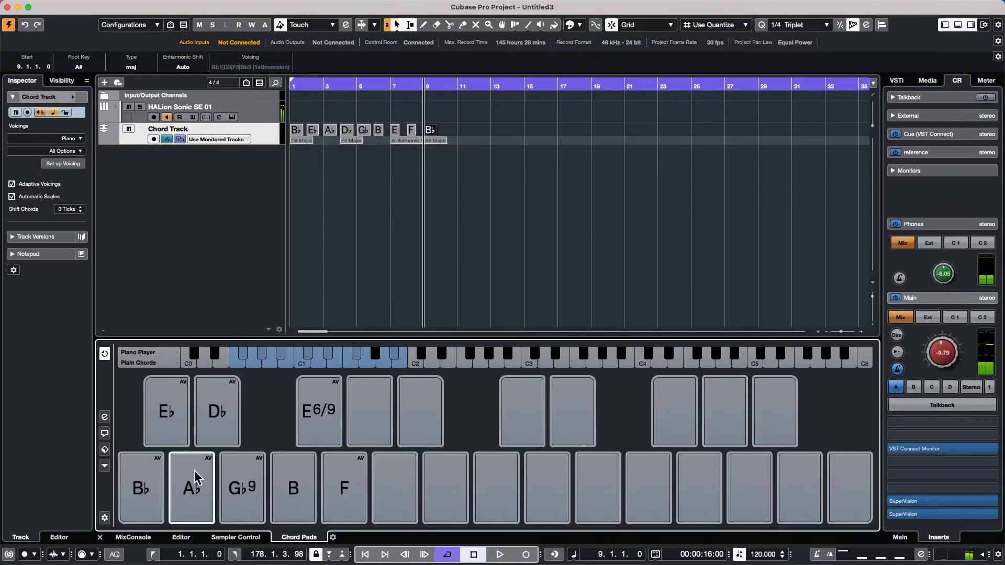
- Audition the progression on the chord pads in order: B♭, E♭, A♭, D♭, G♭9, B, E6/9, F and back to B♭
left_click(142, 486)
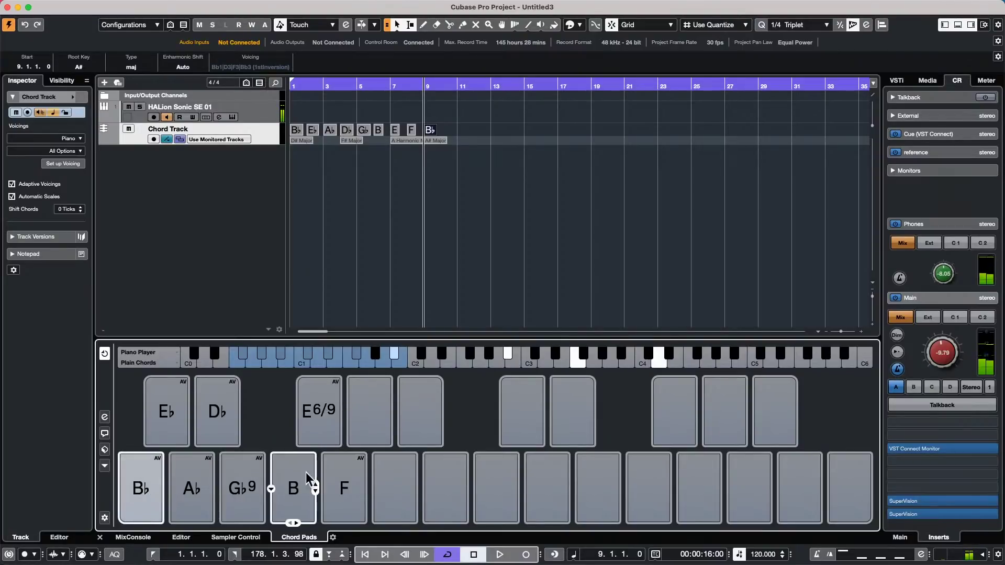
left_click(141, 455)
left_click(164, 434)
left_click(190, 495)
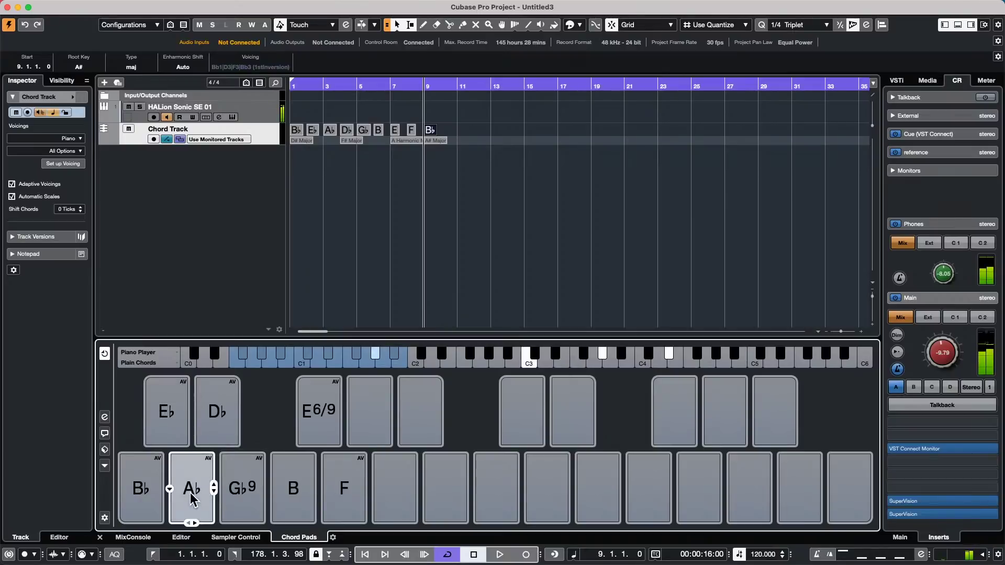
left_click(232, 406)
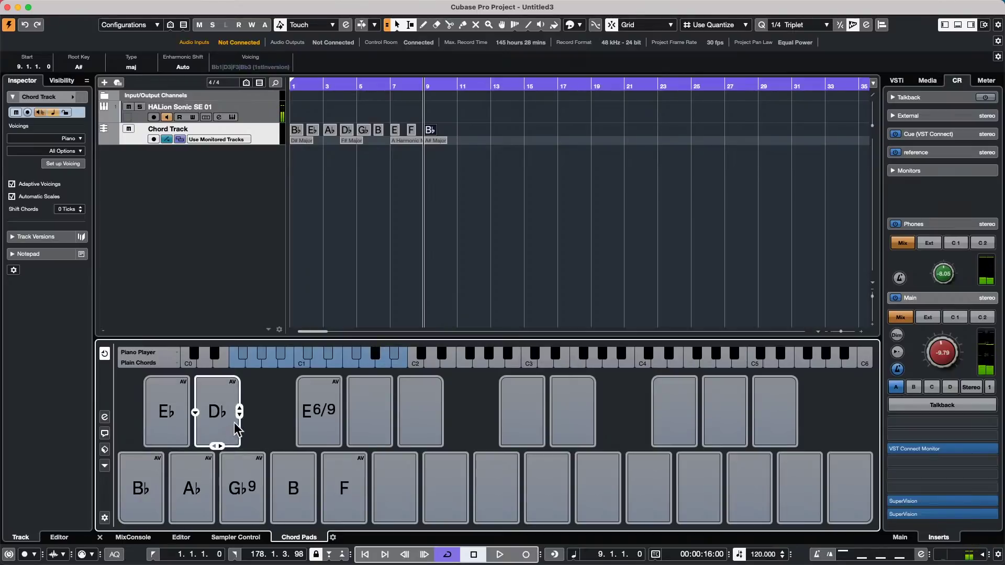
left_click(237, 414)
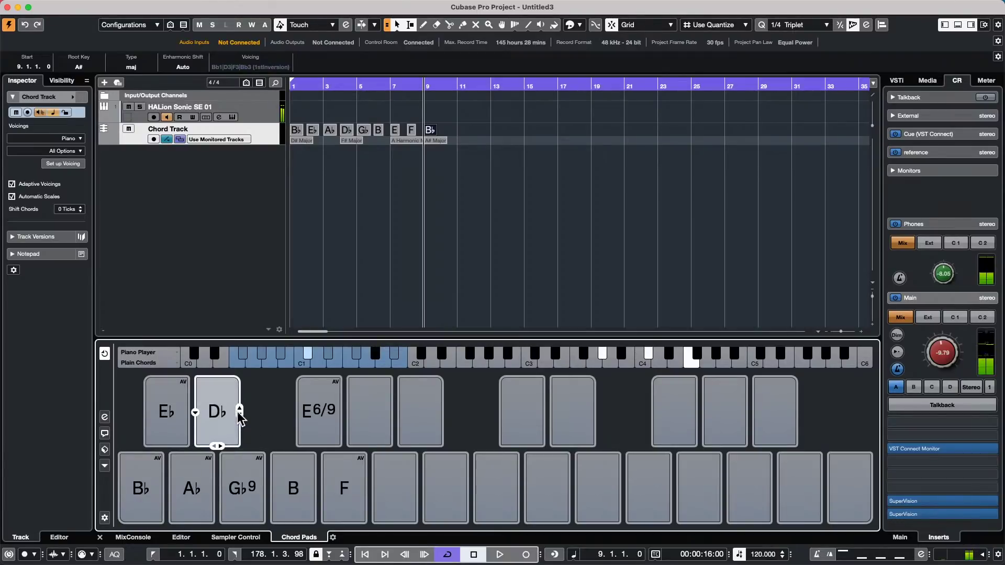
left_click(234, 476)
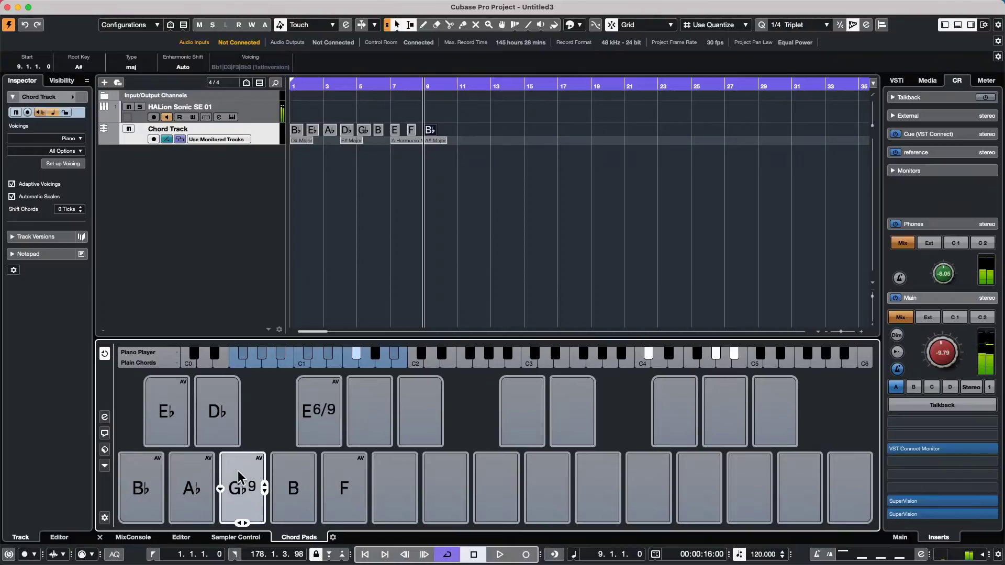
left_click(293, 482)
left_click(320, 413)
left_click(340, 488)
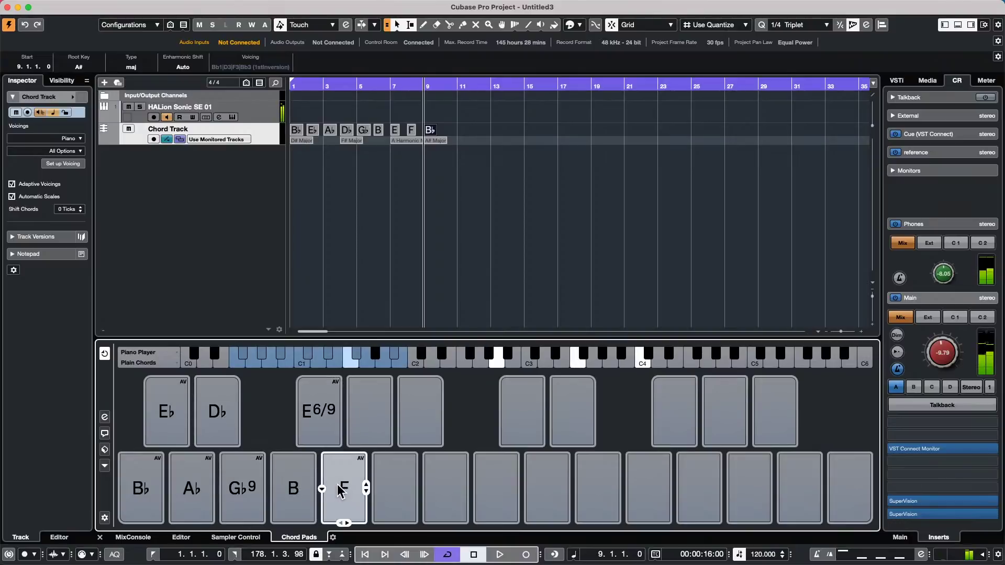
left_click(140, 489)
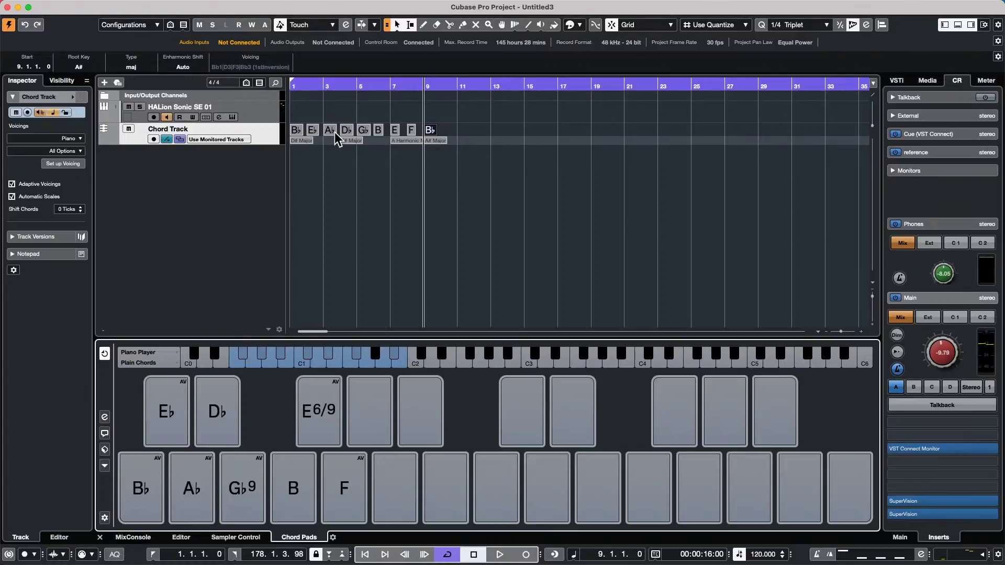
- Open the preferences and display the MIDI File export and import options
mouse_move(329, 387)
mouse_move(361, 1)
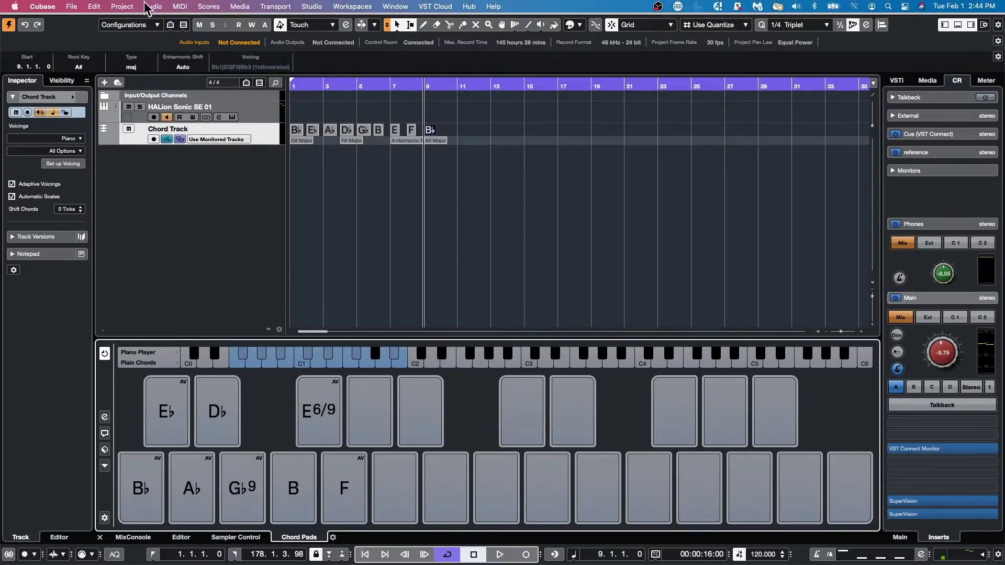
left_click(70, 7)
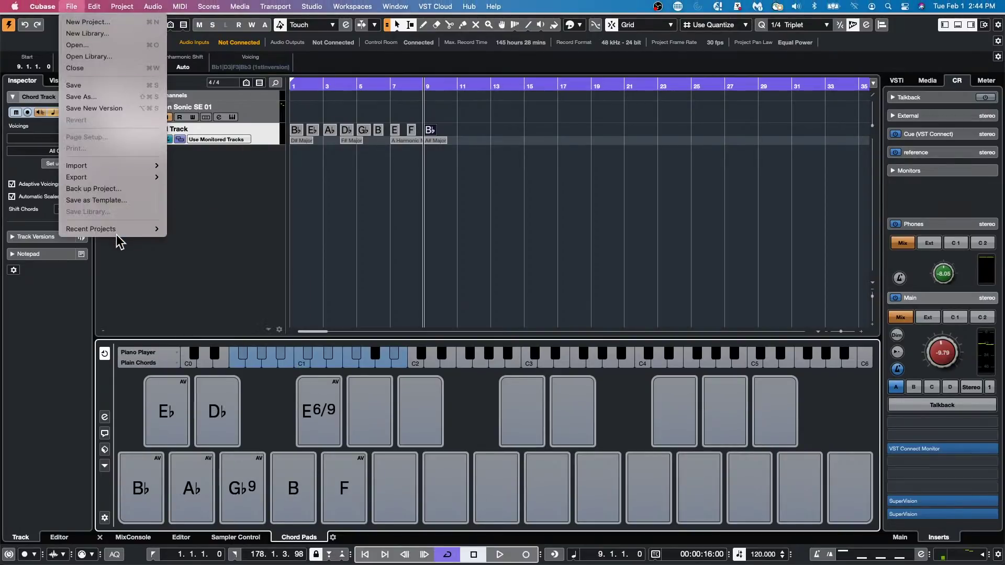
mouse_move(33, 7)
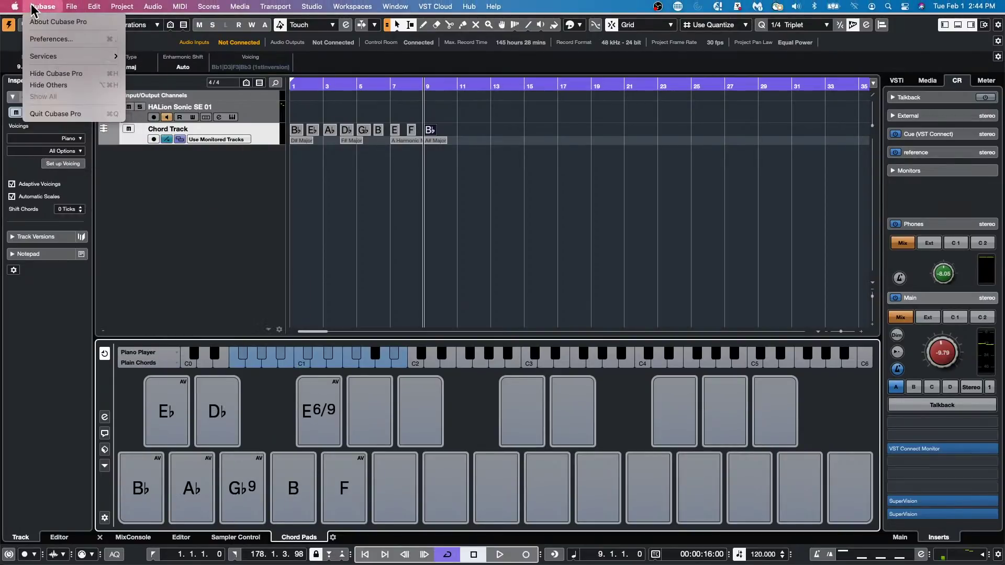
mouse_move(71, 7)
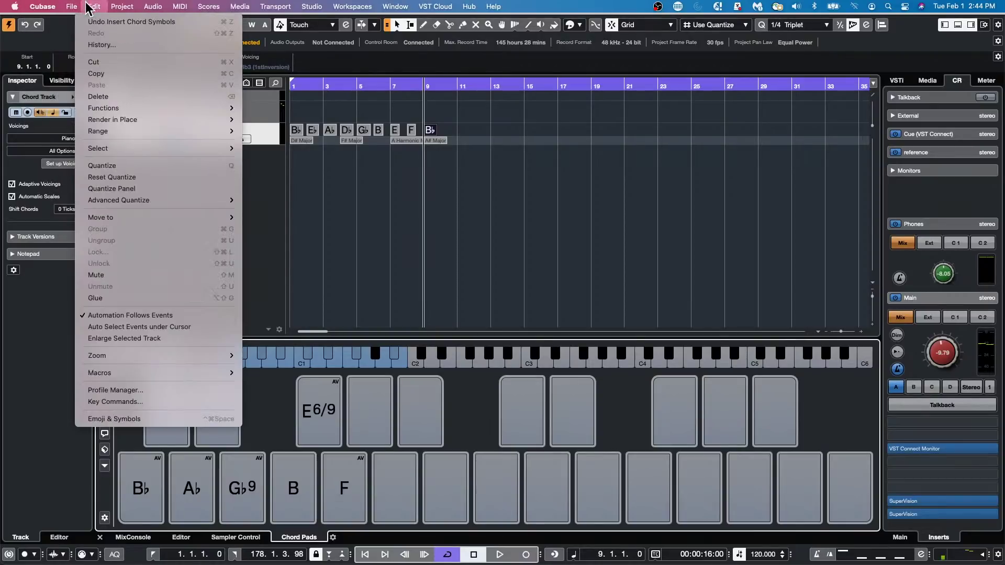
left_click(51, 40)
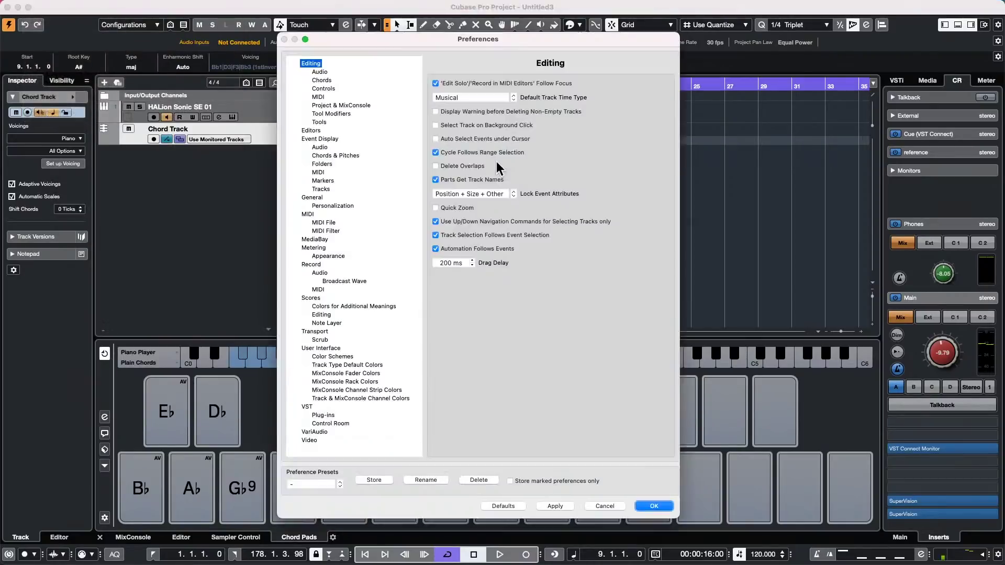
left_click(324, 222)
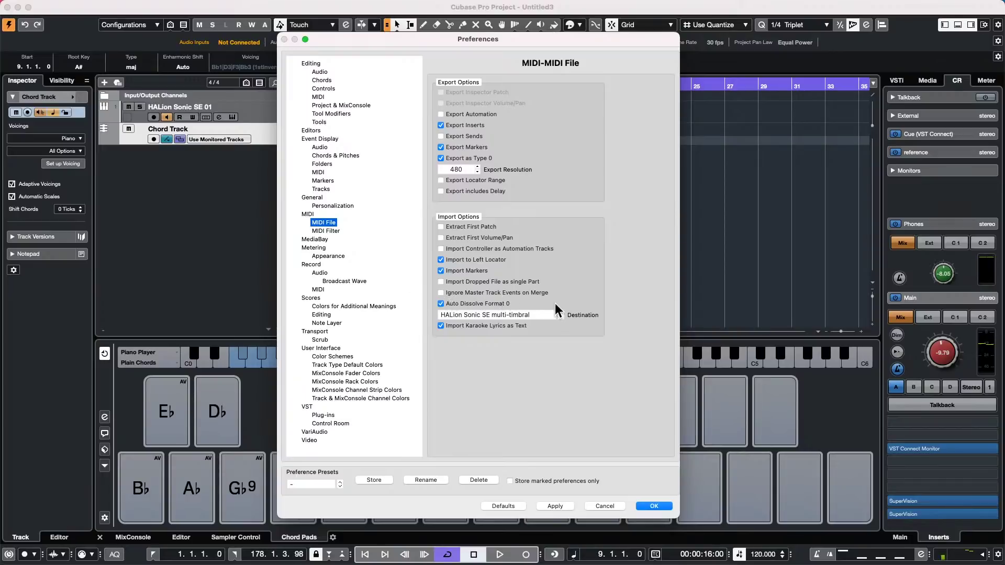
- Toggle the Ignore Master Track Events on Merge import option on and back off, and accept the preferences
left_click(441, 293)
left_click(442, 293)
mouse_move(128, 5)
left_click(655, 506)
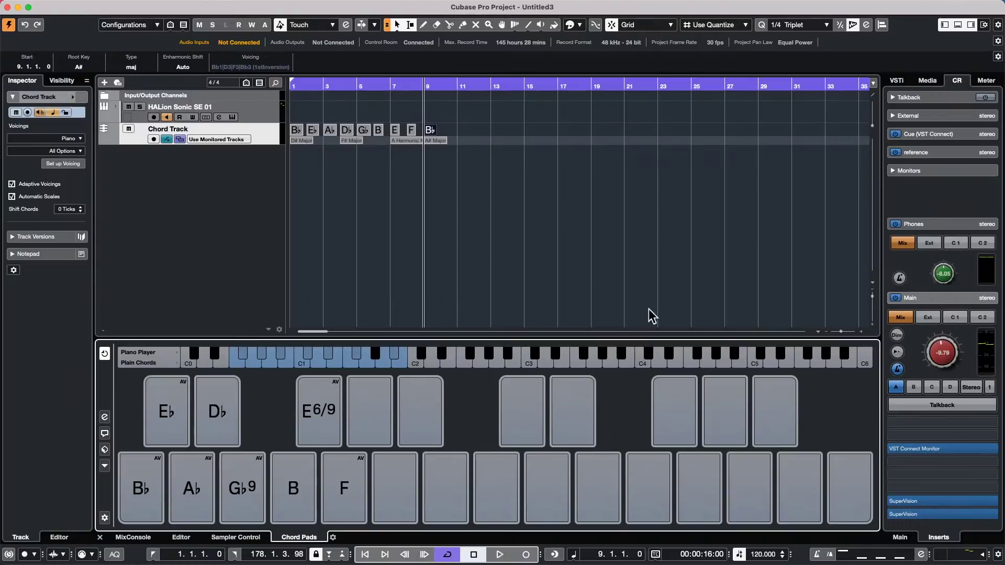
- Return the project cursor to the start of the project and set the ruler's display format to Seconds
left_click(741, 555)
left_click(294, 86)
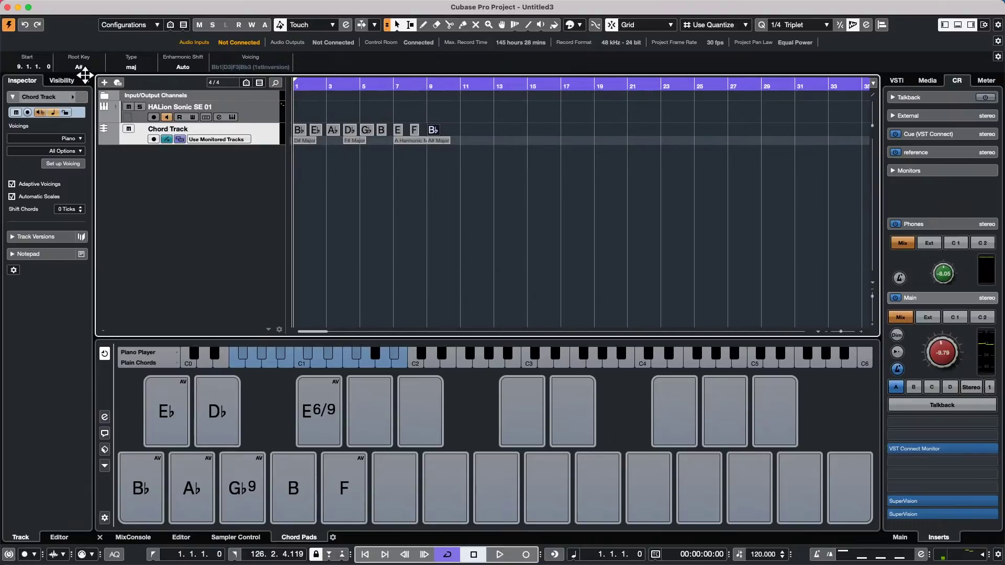
right_click(399, 87)
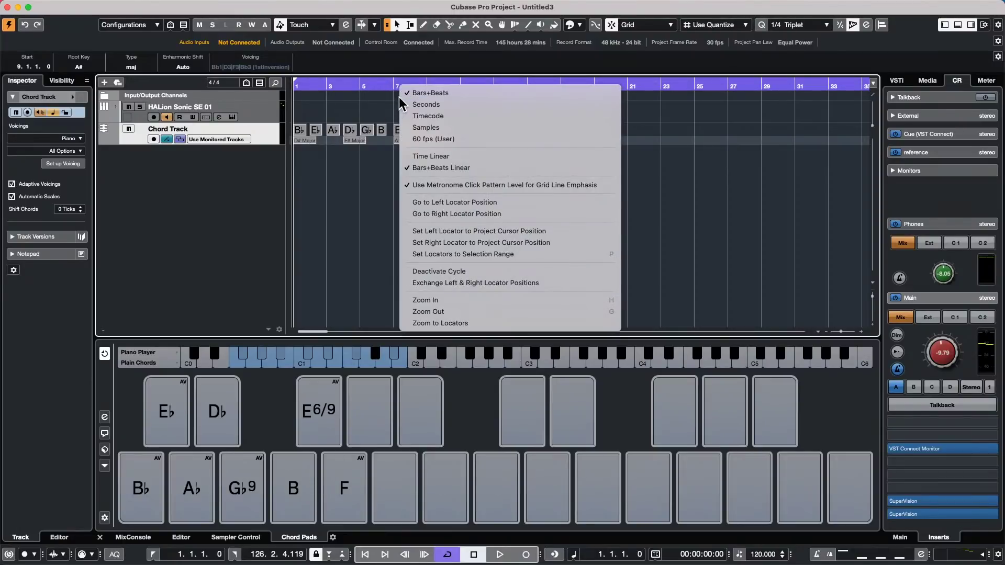
left_click(409, 101)
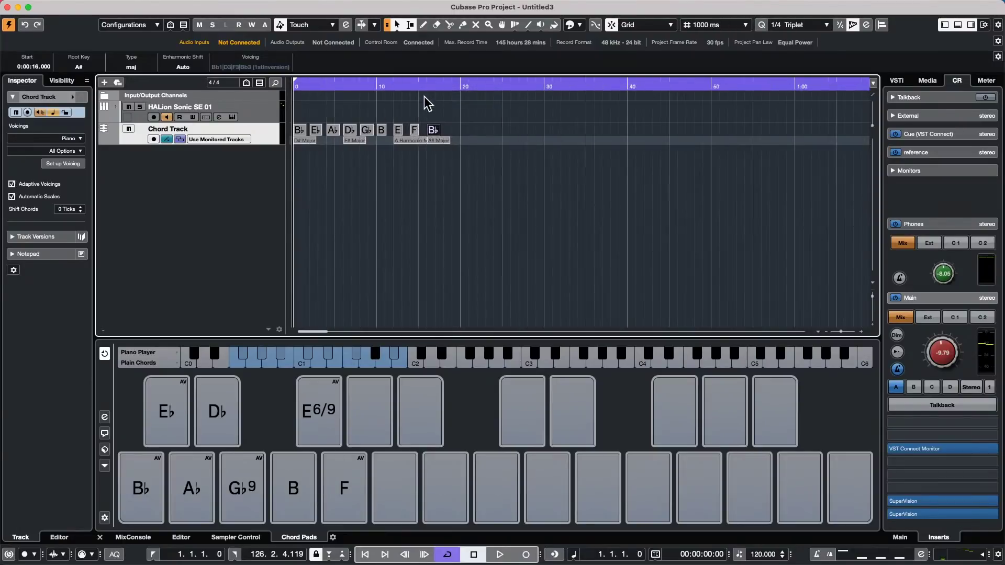
- Set the project tempo to 96 BPM with the project cursor at the start
left_click(430, 87)
key("Home")
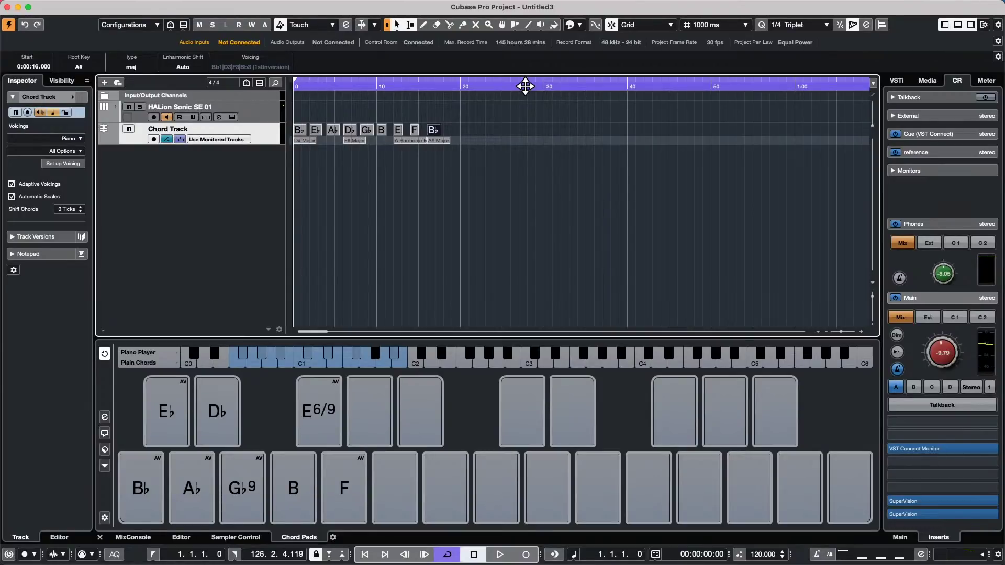
double_click(760, 555)
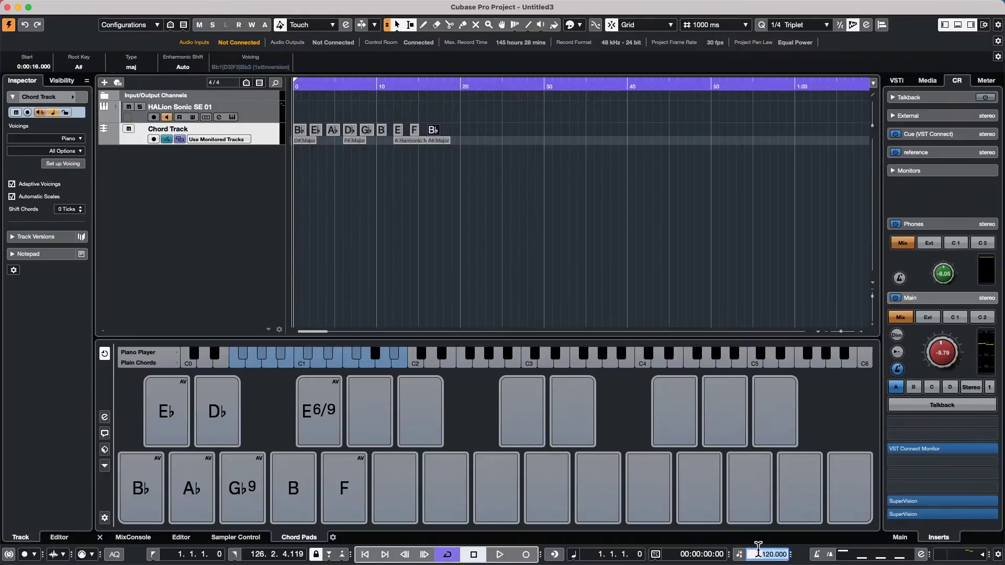
type("96")
key("Return")
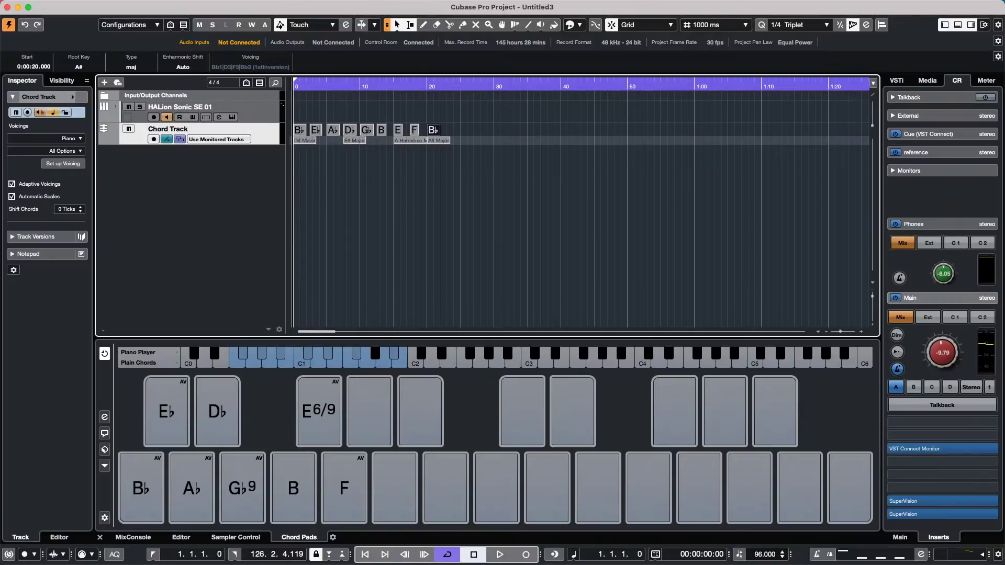
- Switch the ruler's display format to Timecode and back to Seconds
right_click(387, 88)
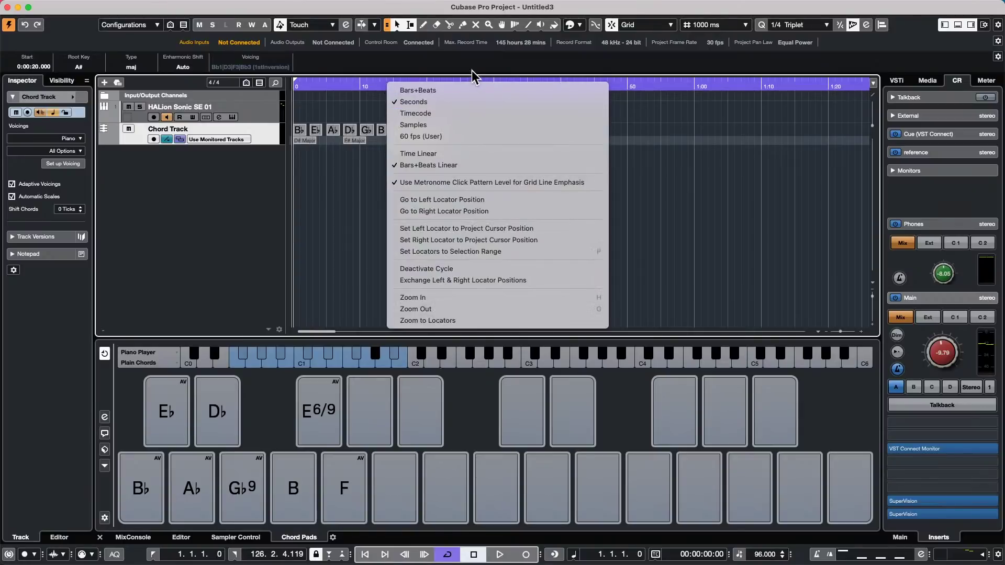
left_click(460, 102)
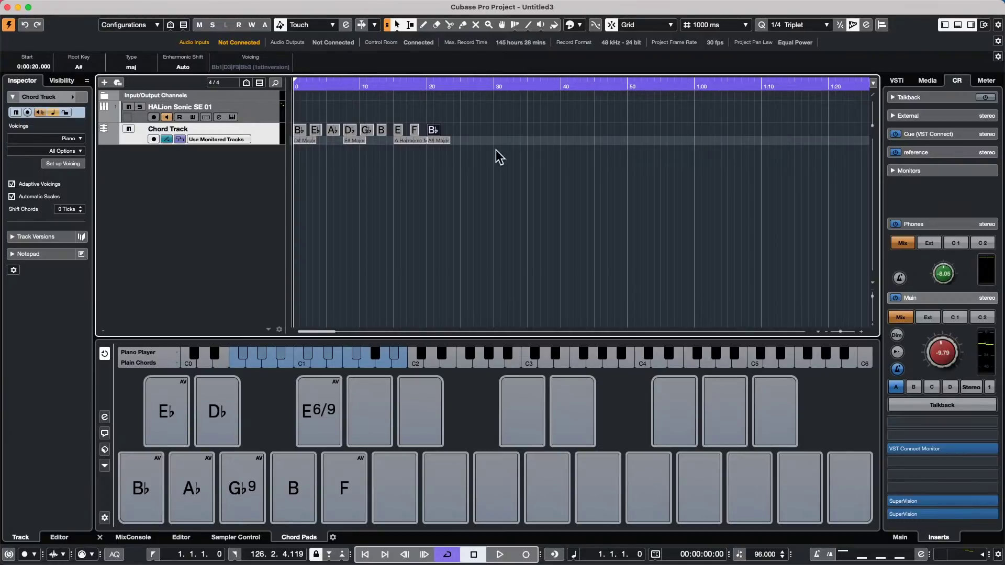
right_click(497, 85)
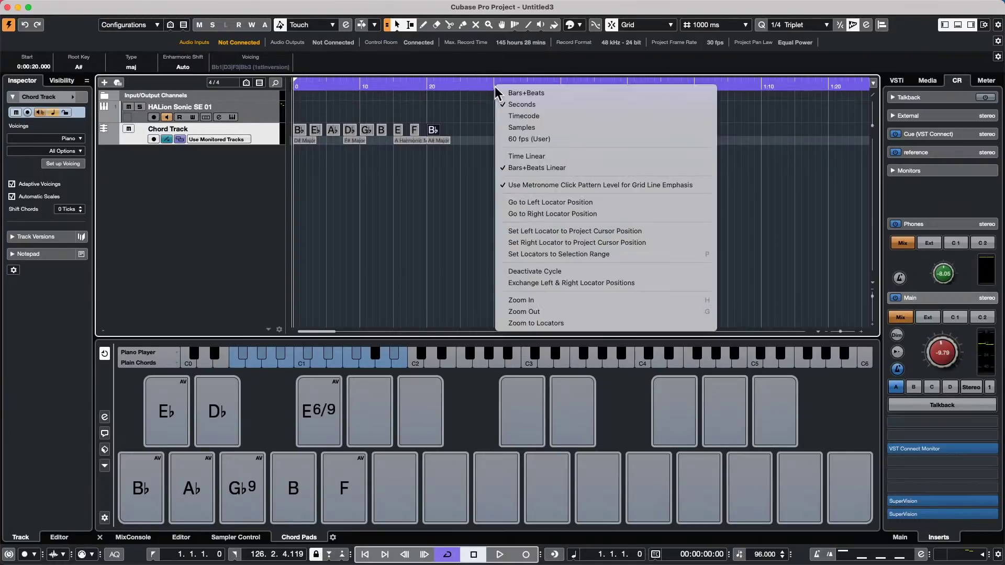
left_click(531, 105)
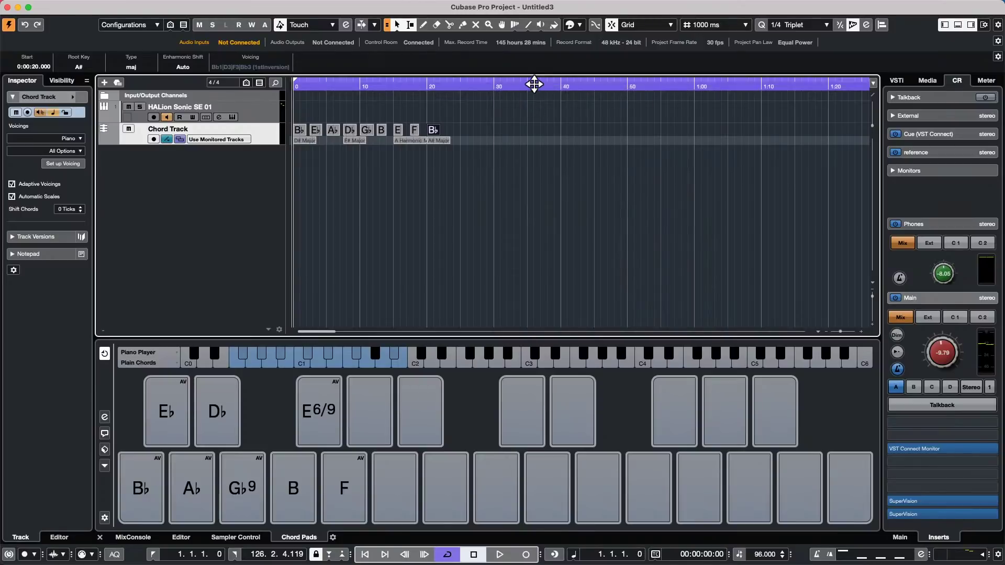
right_click(534, 84)
left_click(544, 113)
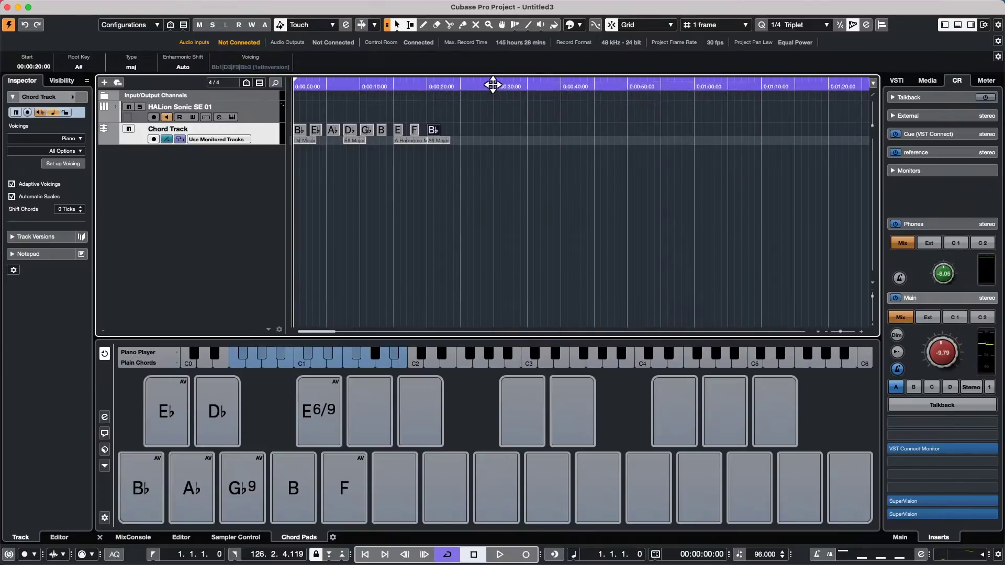
right_click(507, 85)
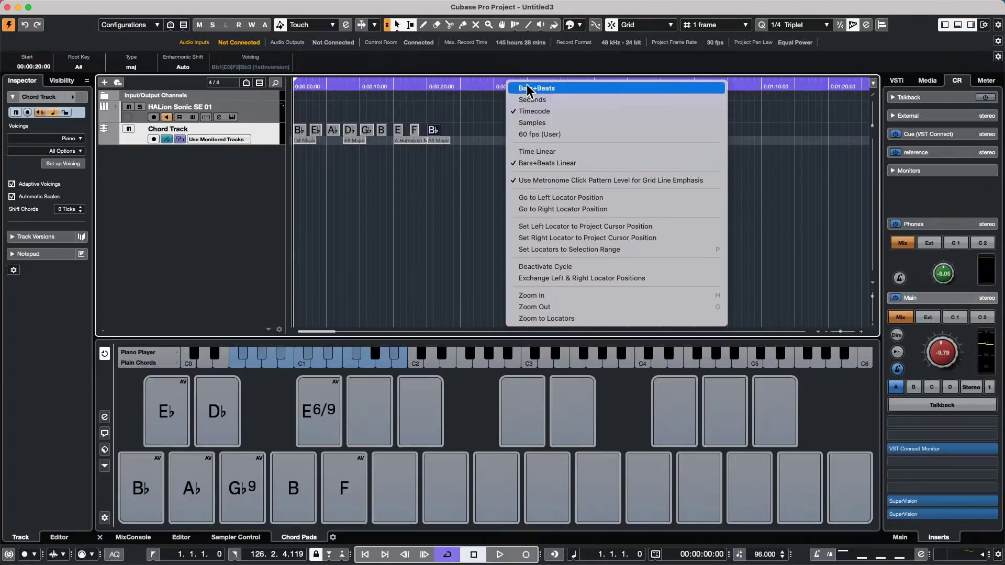
left_click(524, 100)
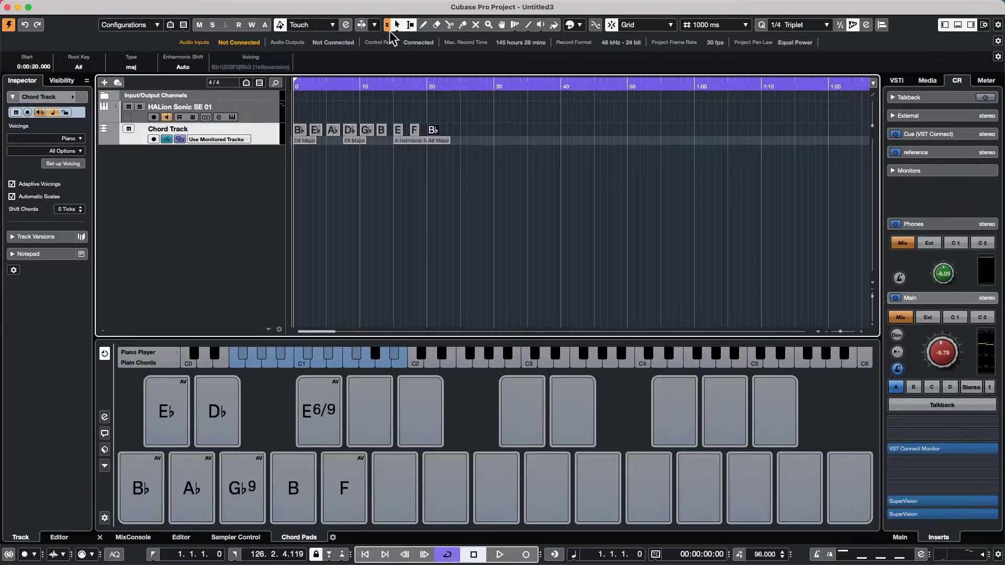
mouse_move(167, 4)
left_click(94, 8)
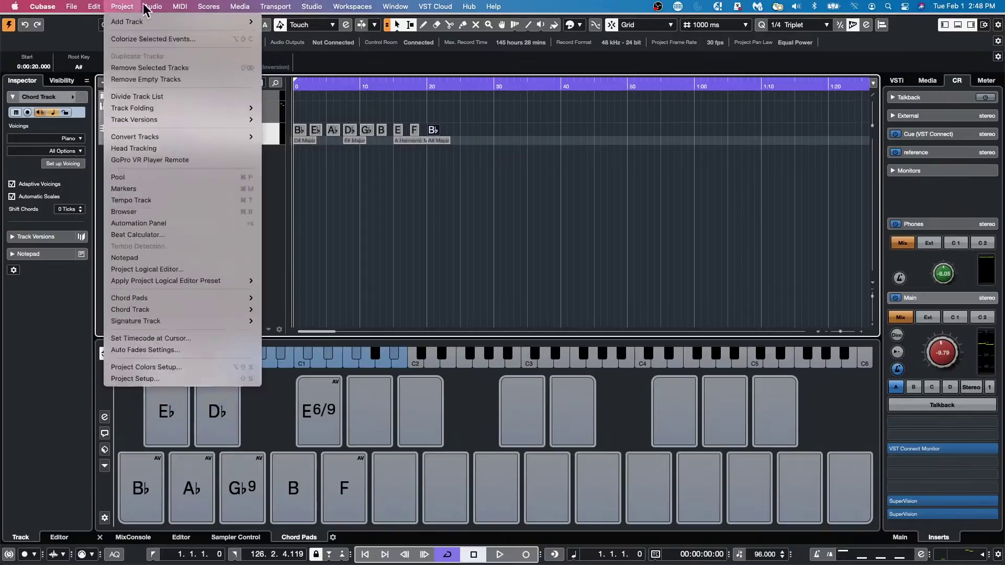
mouse_move(121, 7)
left_click(481, 264)
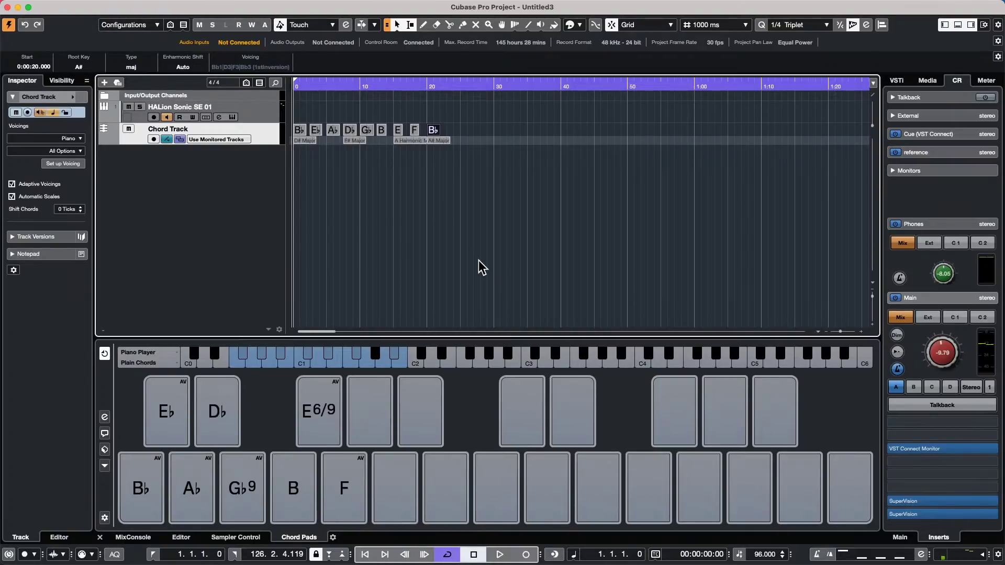
- Add one HALion Sonic SE instrument track routed to Stereo Out and load the Silk Roads sound into its first slot
right_click(221, 176)
left_click(311, 192)
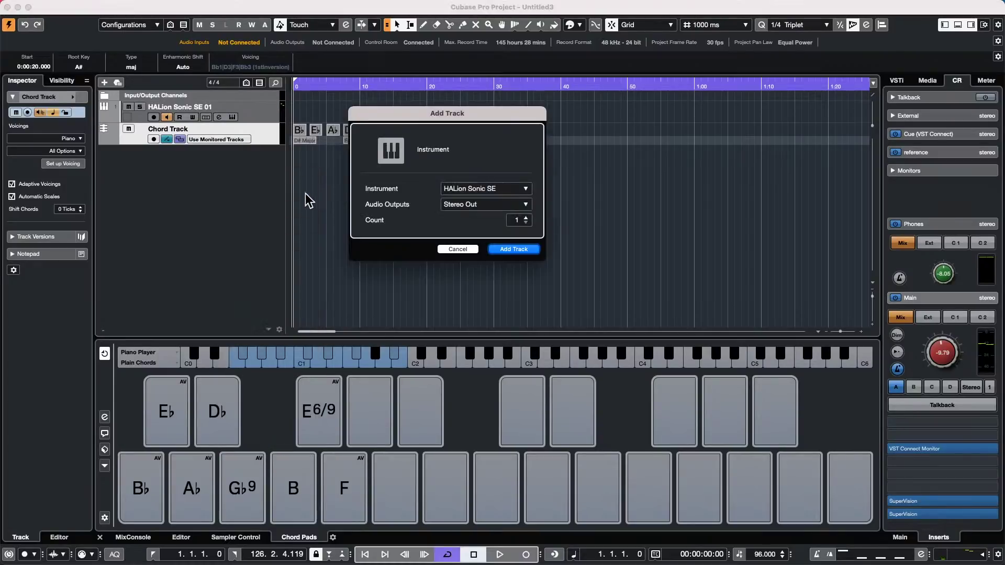
left_click(515, 248)
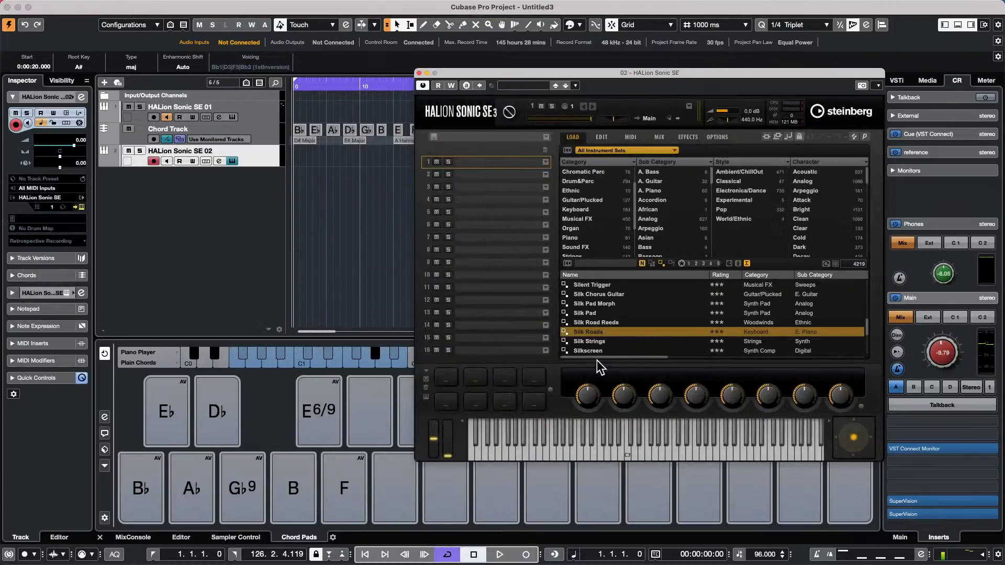
left_click_drag(595, 333, 506, 164)
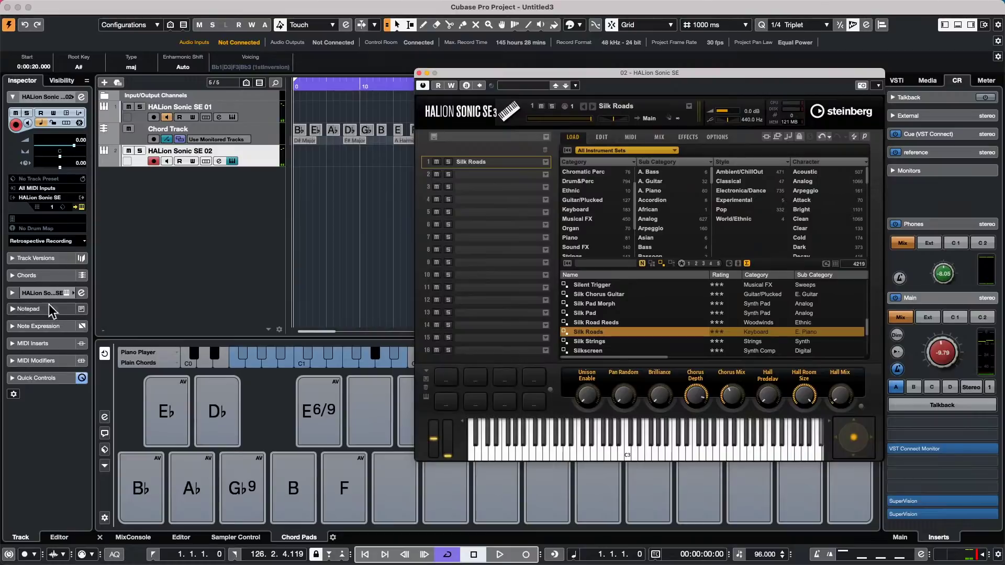
- Insert Arpache 5 in the first MIDI insert slot of the new instrument track and move both plug-in windows clear of the arrangement
left_click(47, 344)
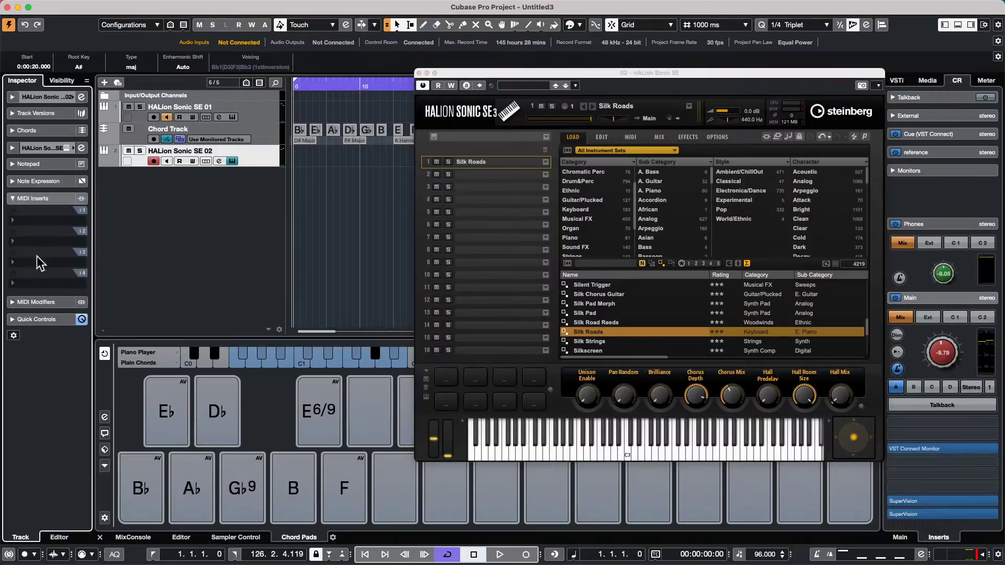
left_click(46, 225)
left_click(48, 230)
left_click_drag(567, 73, 707, 72)
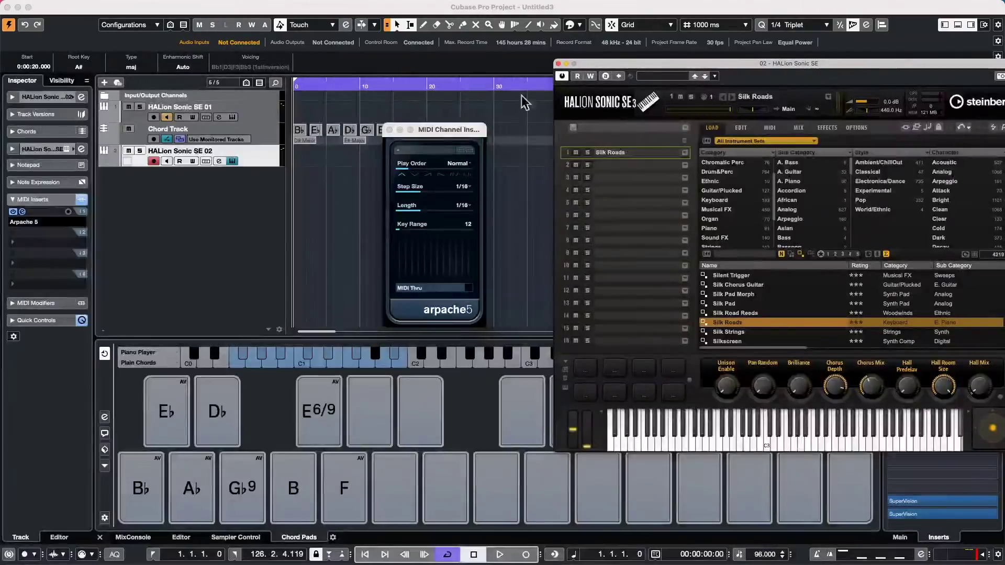
left_click_drag(450, 129, 154, 145)
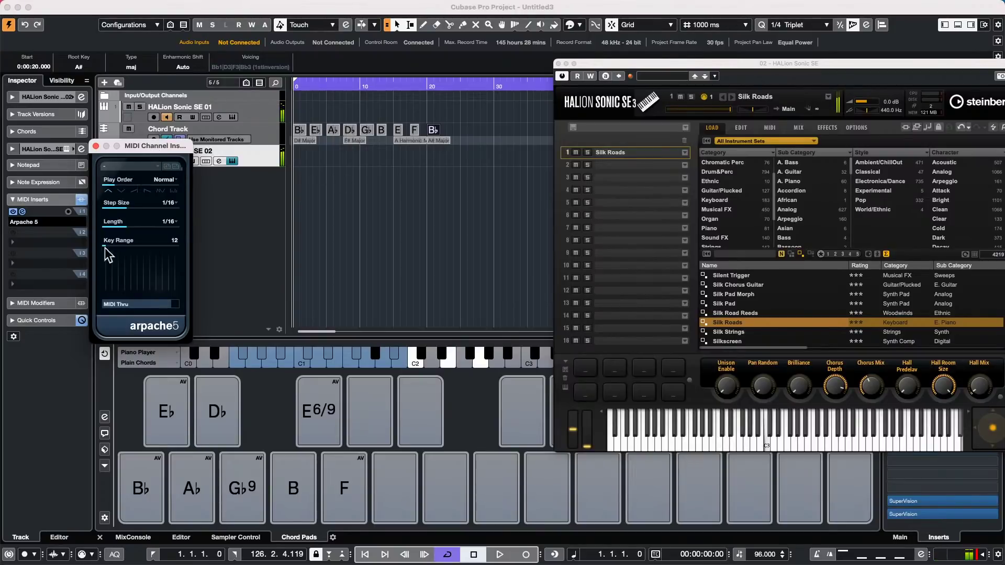
- Try different Arpache 5 play orders, including Invert, Up Only and Random, on the held chord
left_click(121, 190)
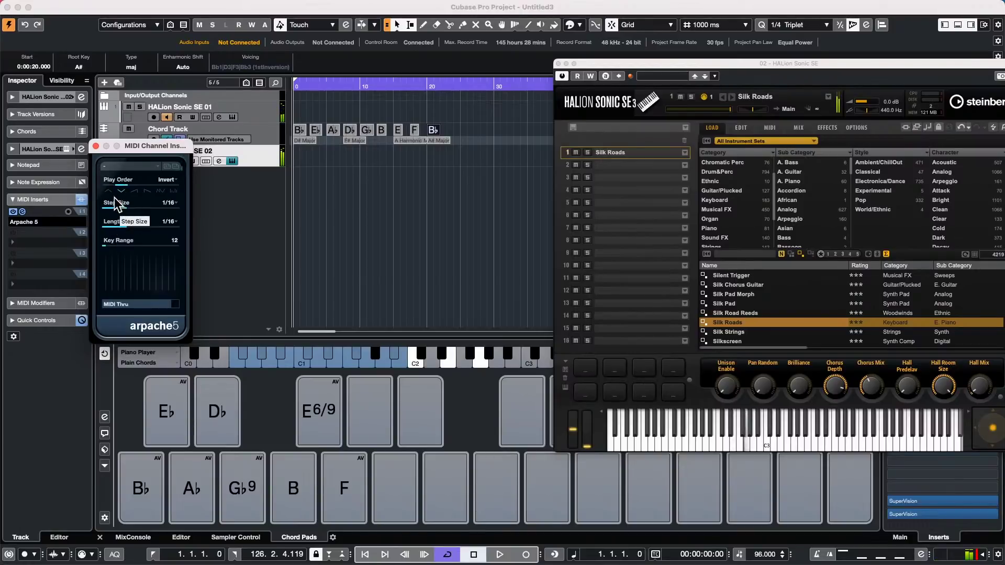
left_click(134, 190)
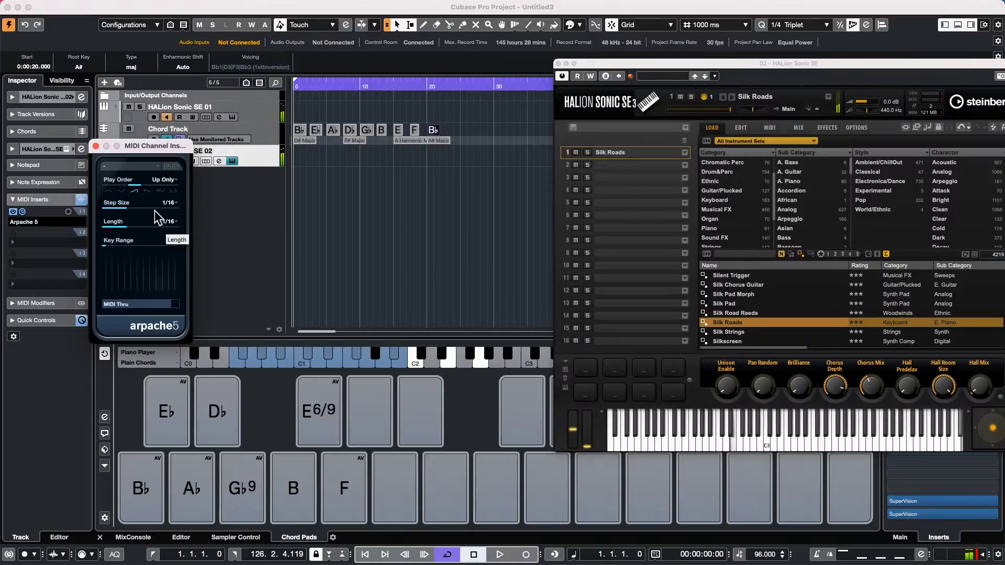
left_click(146, 190)
left_click(160, 191)
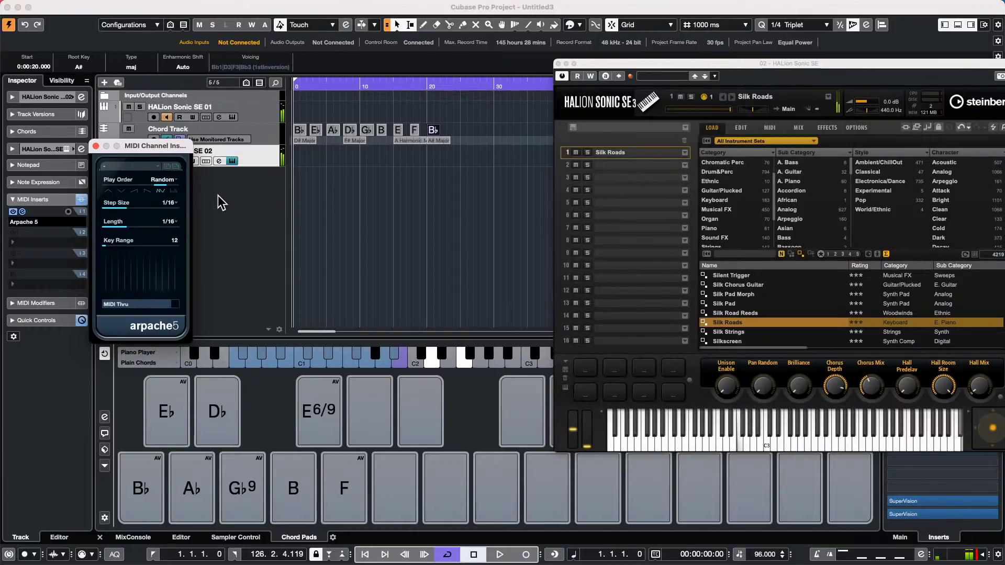
- Try Arpache 5 step sizes of 1/4, dotted 1/8 and 1/16 triplet, and return the step size to 1/16
left_click(169, 202)
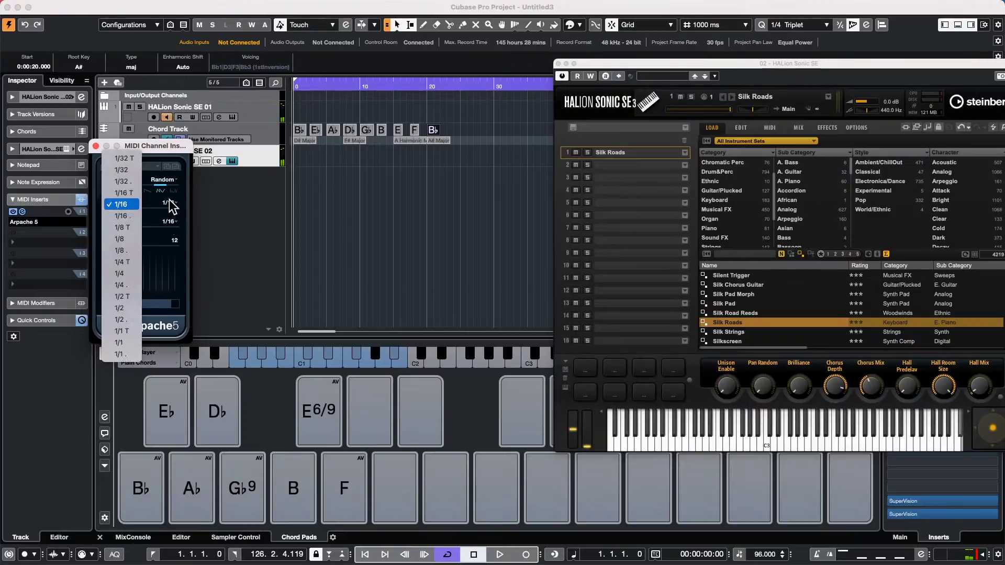
left_click(119, 273)
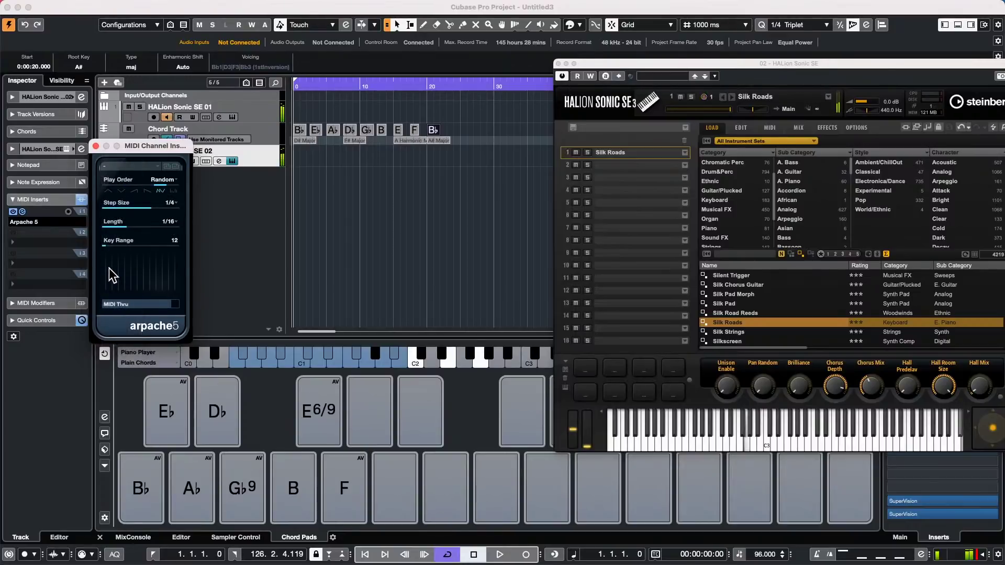
left_click(172, 203)
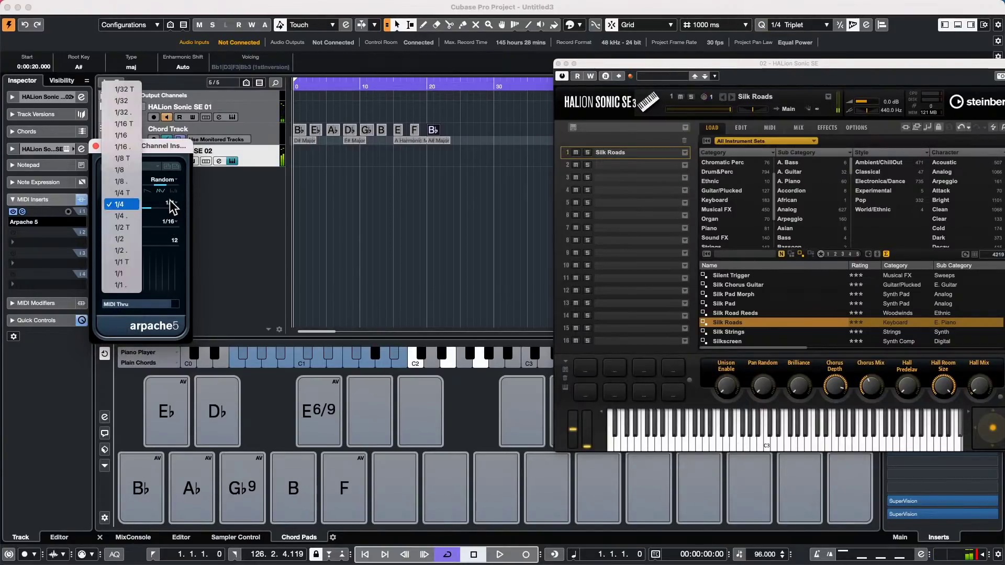
left_click(115, 179)
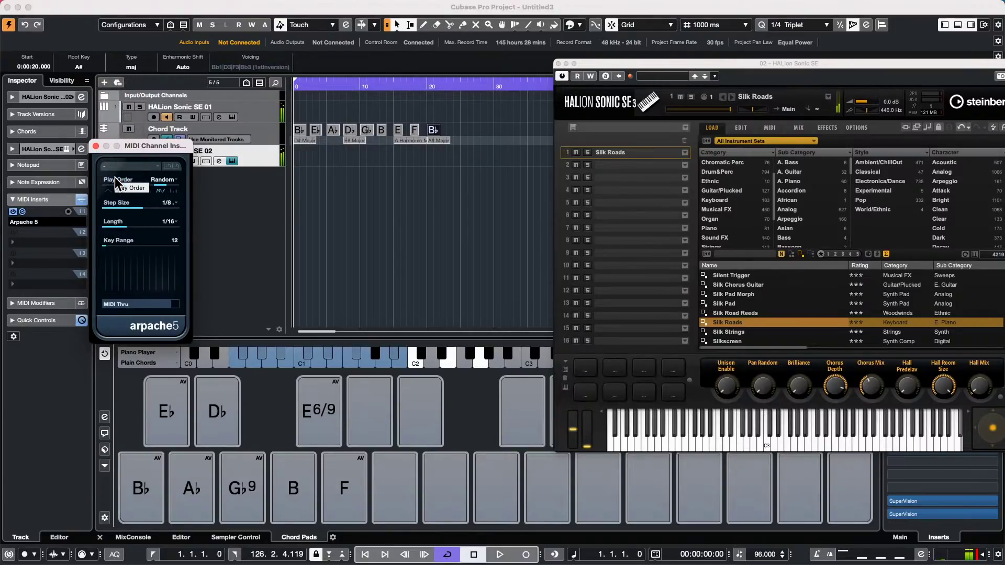
left_click(168, 203)
left_click(131, 160)
left_click(162, 202)
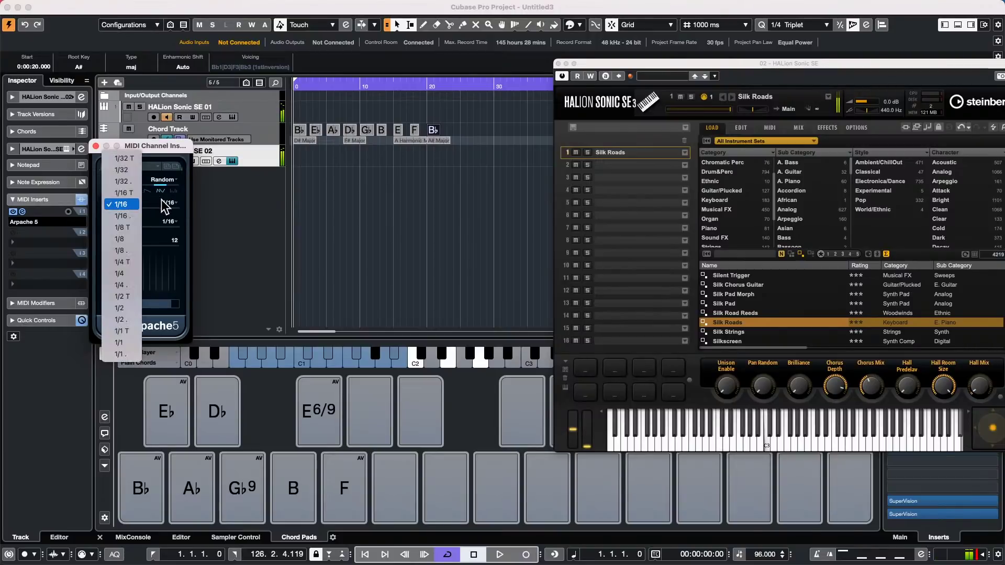
left_click(138, 193)
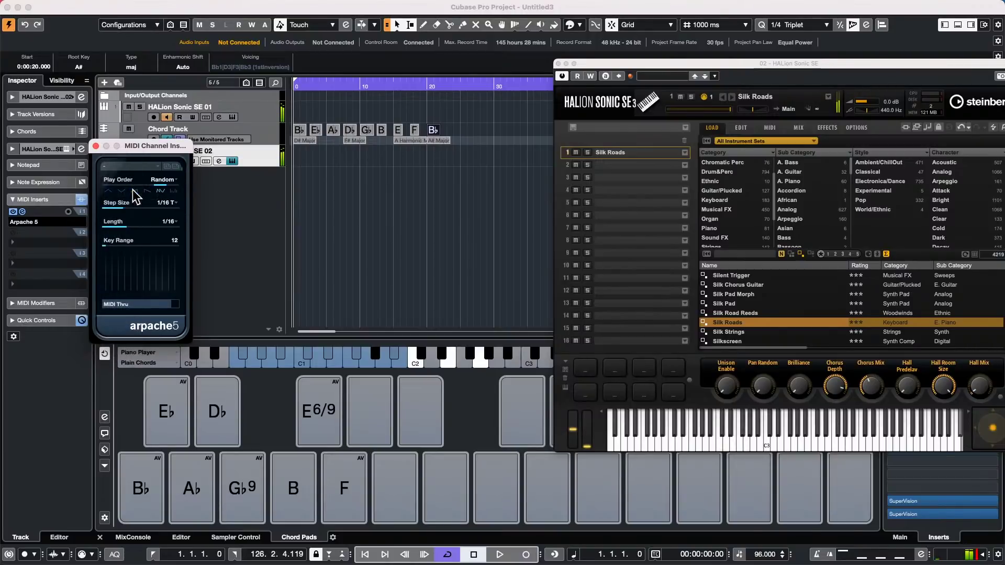
left_click(168, 203)
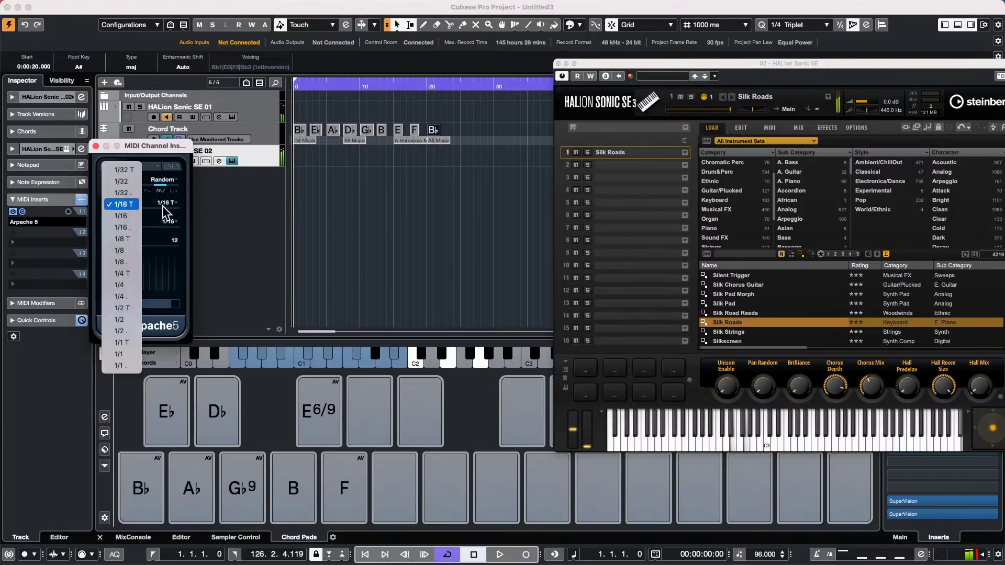
left_click(127, 214)
- Try an Arpache 5 note length of 1/8 and set the length to 1/32
left_click(169, 222)
left_click(179, 189)
left_click(166, 222)
left_click(131, 256)
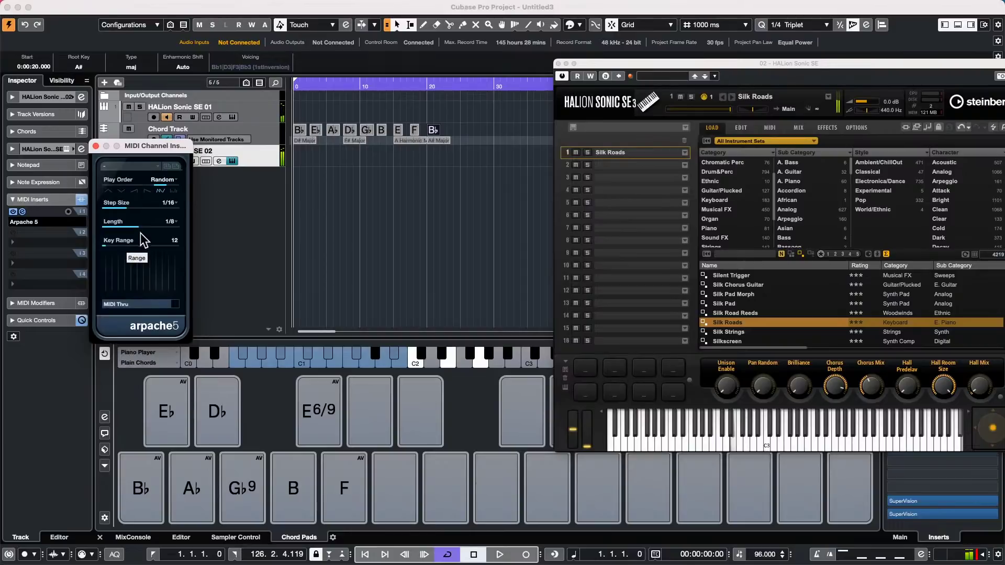
left_click(169, 222)
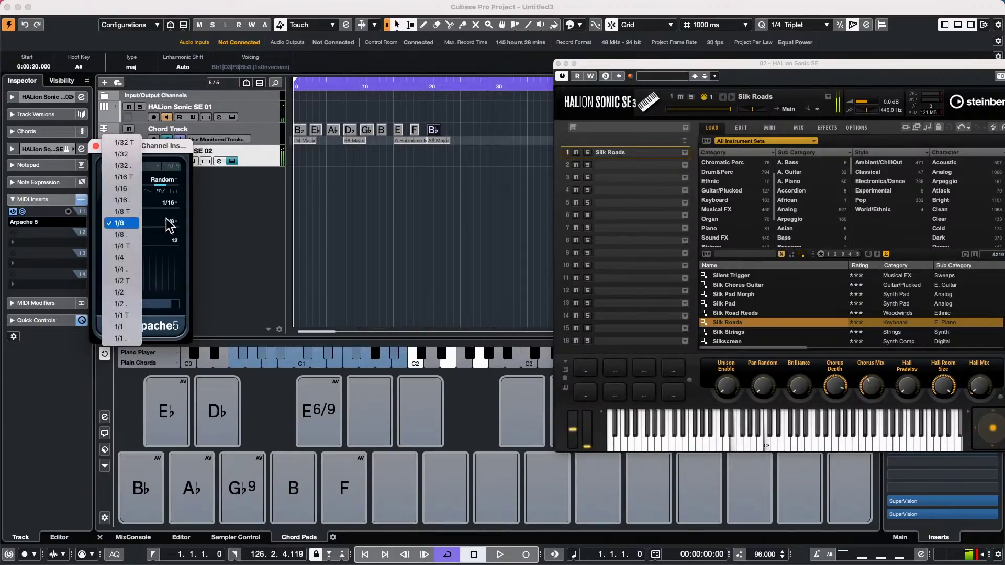
left_click(130, 156)
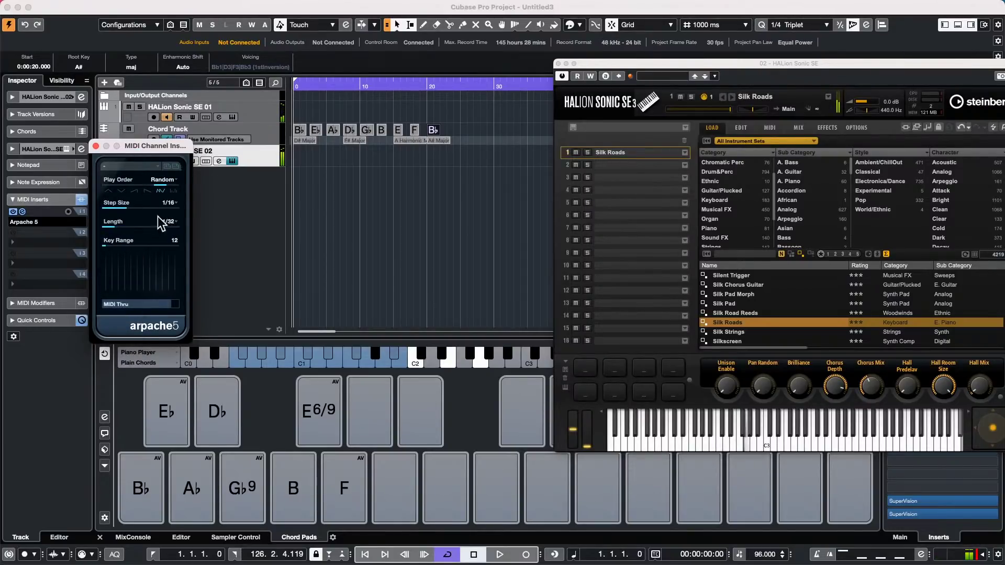
- Try different Arpache 5 key ranges, settle on 36, and set the play order to Normal
scroll(177, 243, "up", 4)
scroll(178, 243, "down", 2)
scroll(177, 243, "down", 16)
scroll(176, 244, "up", 12)
scroll(175, 244, "up", 15)
left_click(106, 189)
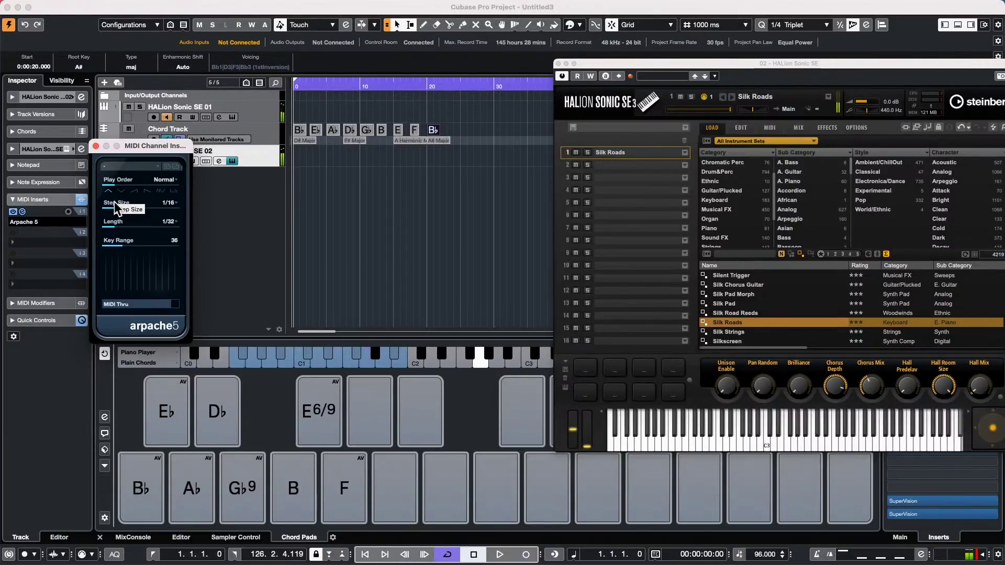
- Insert Arpache SX in the second MIDI insert slot in place of a deactivated Arpache 5, and switch it to Sequence mode
left_click(35, 239)
left_click(47, 266)
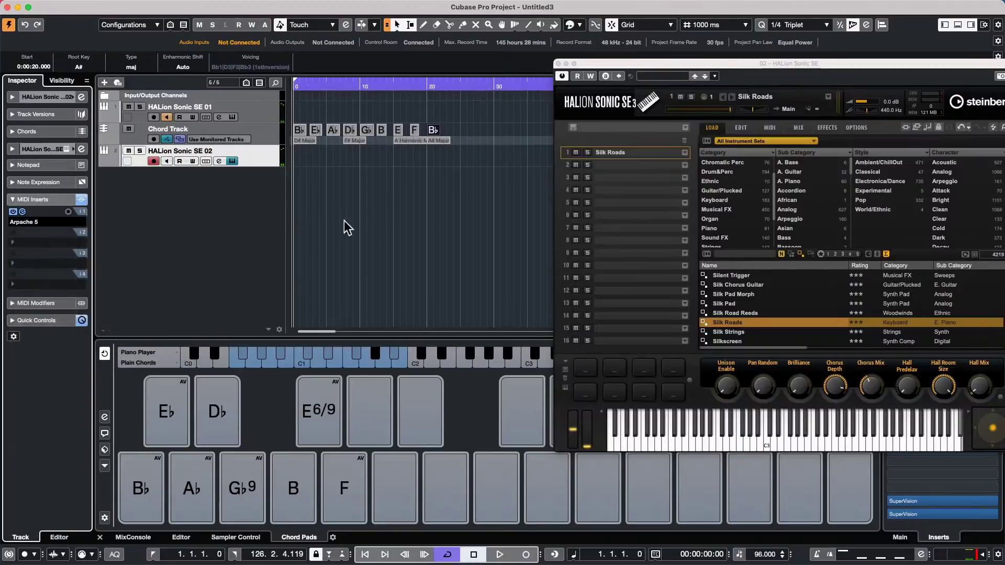
left_click_drag(439, 212, 352, 173)
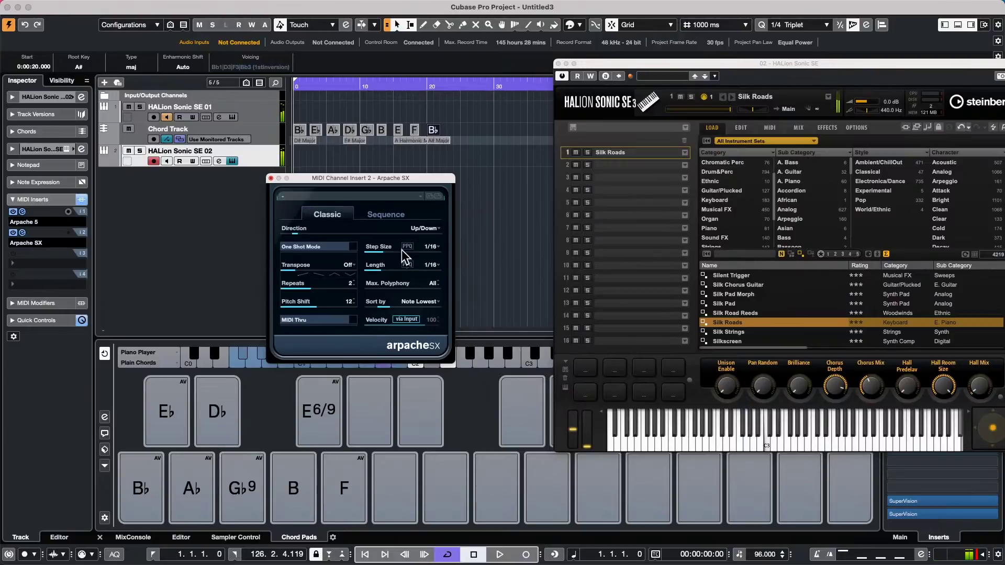
left_click(13, 212)
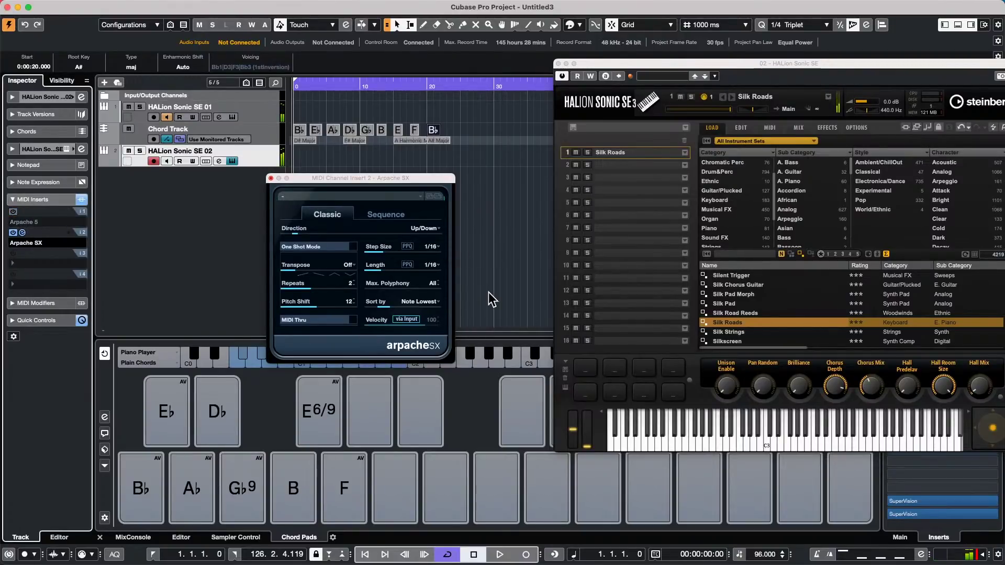
left_click(388, 213)
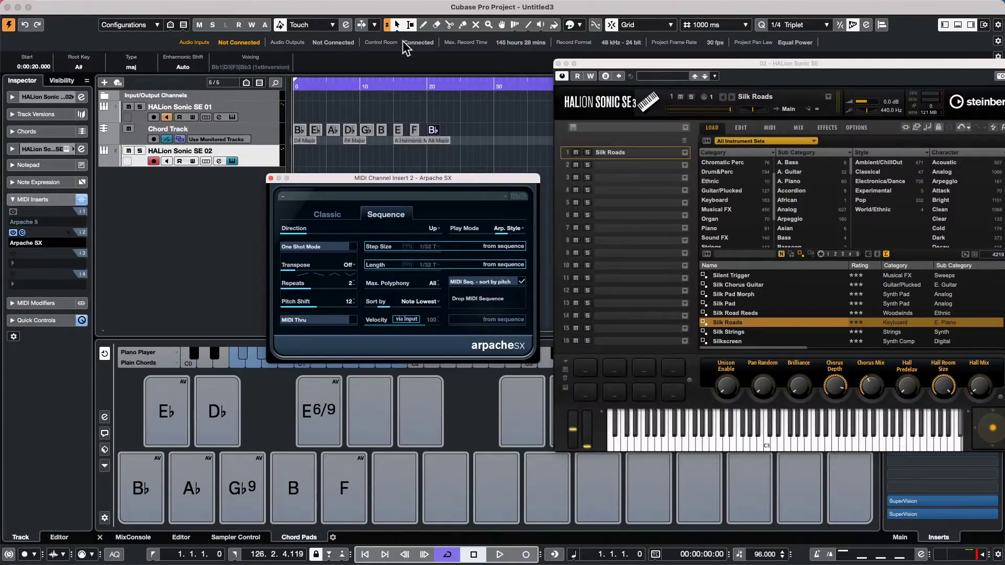
- Add one Retrologue instrument track routed to Stereo Out and load the Almighty Strings preset
right_click(175, 200)
left_click(203, 222)
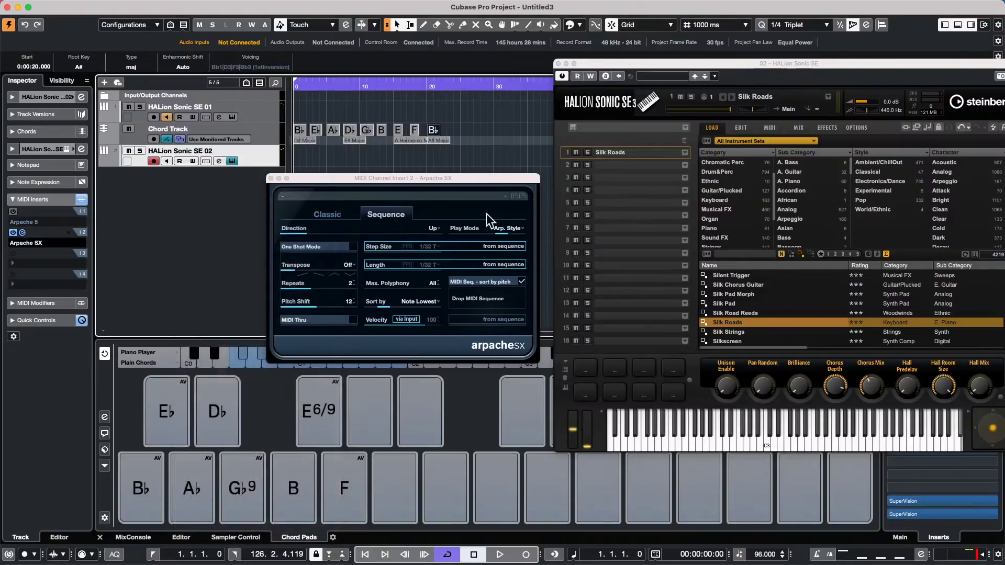
left_click(463, 188)
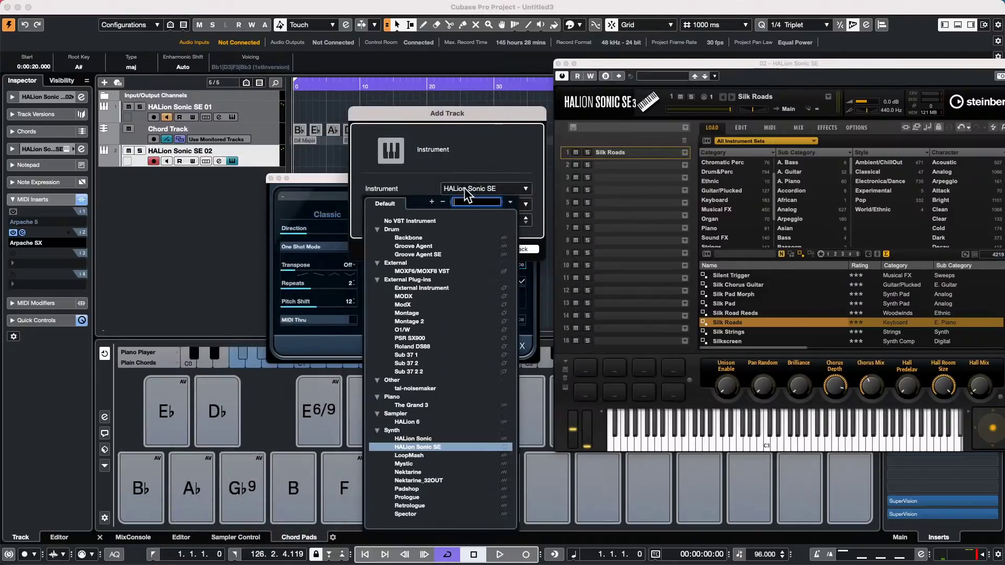
left_click(425, 506)
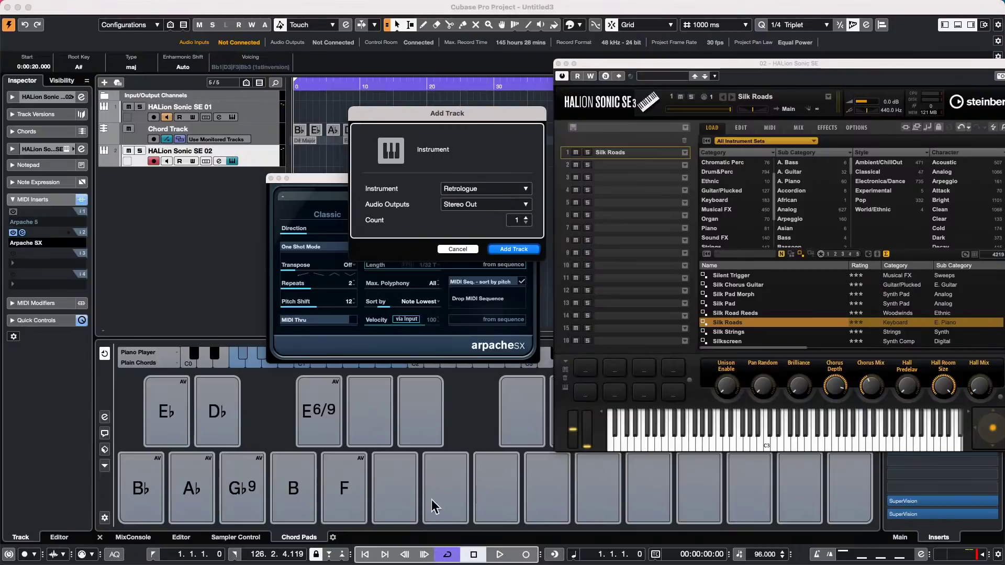
left_click(526, 253)
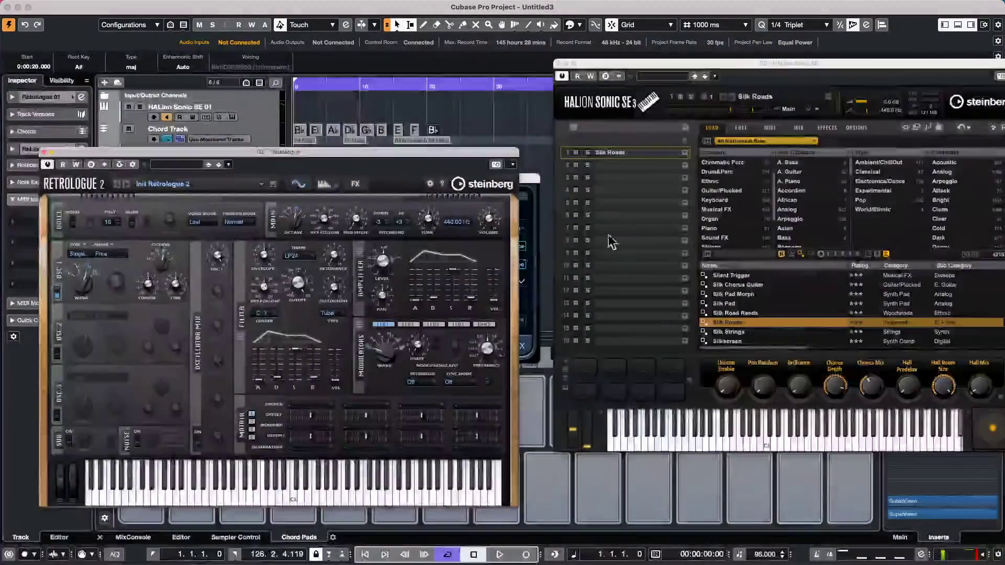
left_click(162, 165)
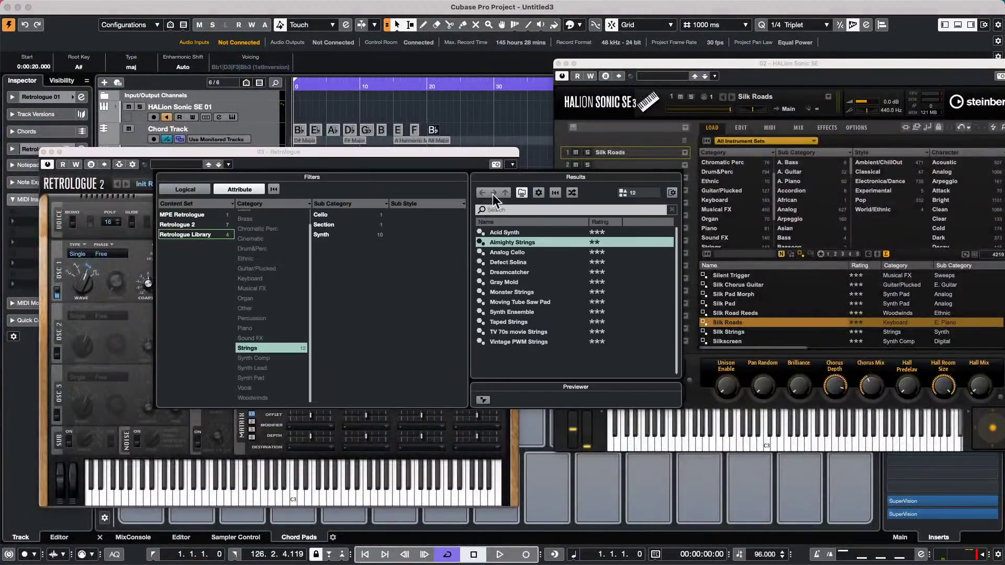
double_click(526, 242)
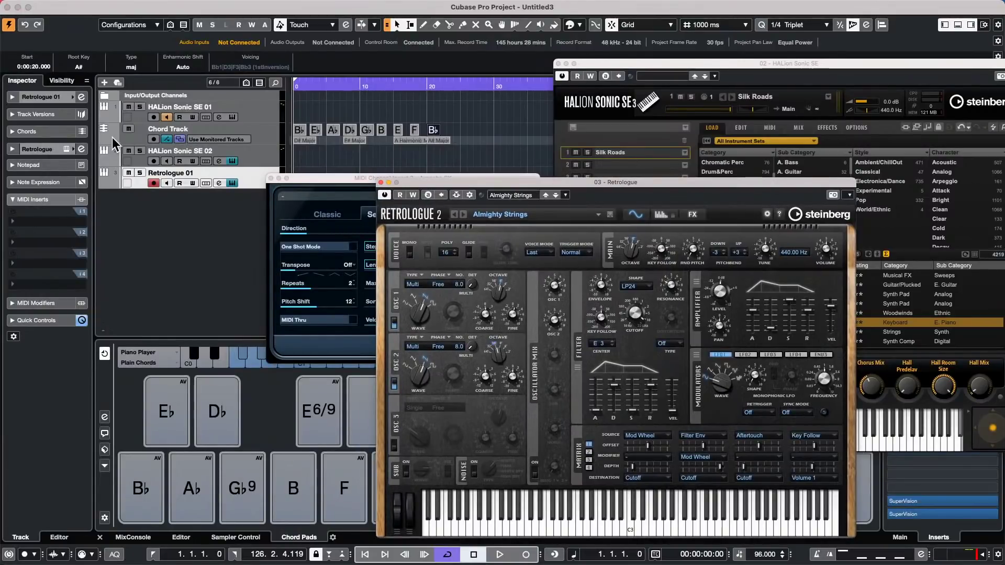
- Mute the chord track, close the Arpache SX window and move the Retrologue window clear of the arrangement
left_click(128, 129)
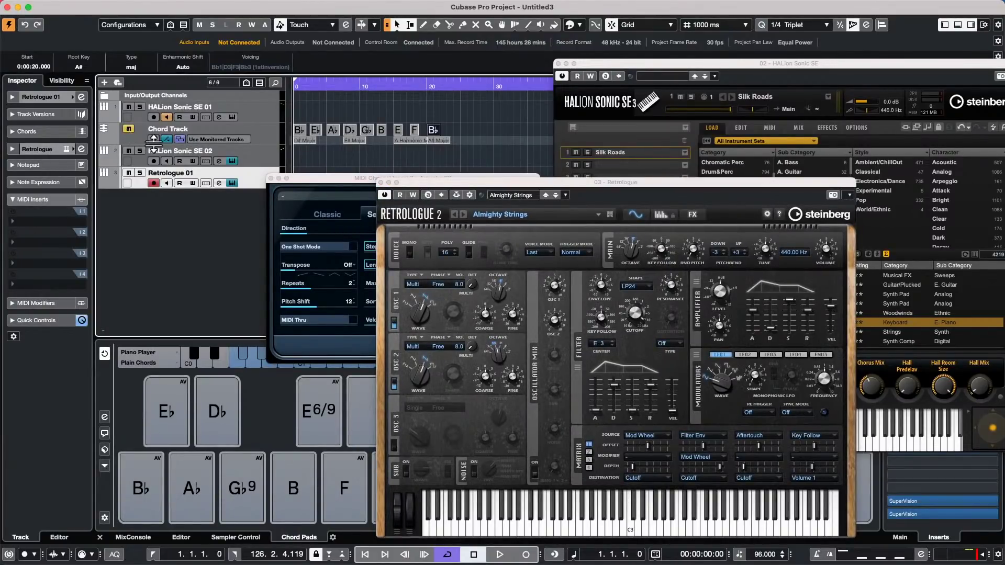
left_click(271, 179)
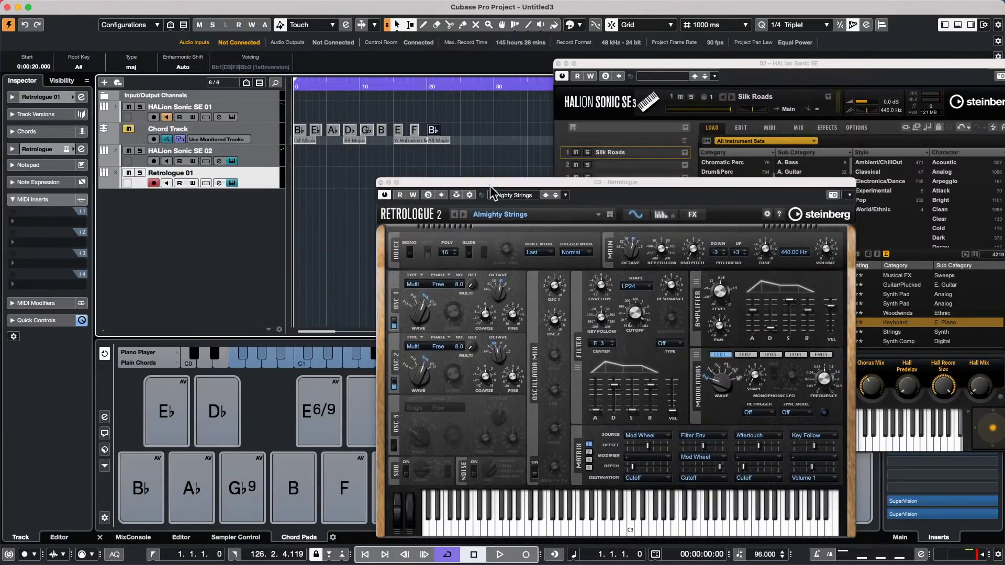
left_click_drag(492, 183, 769, 8)
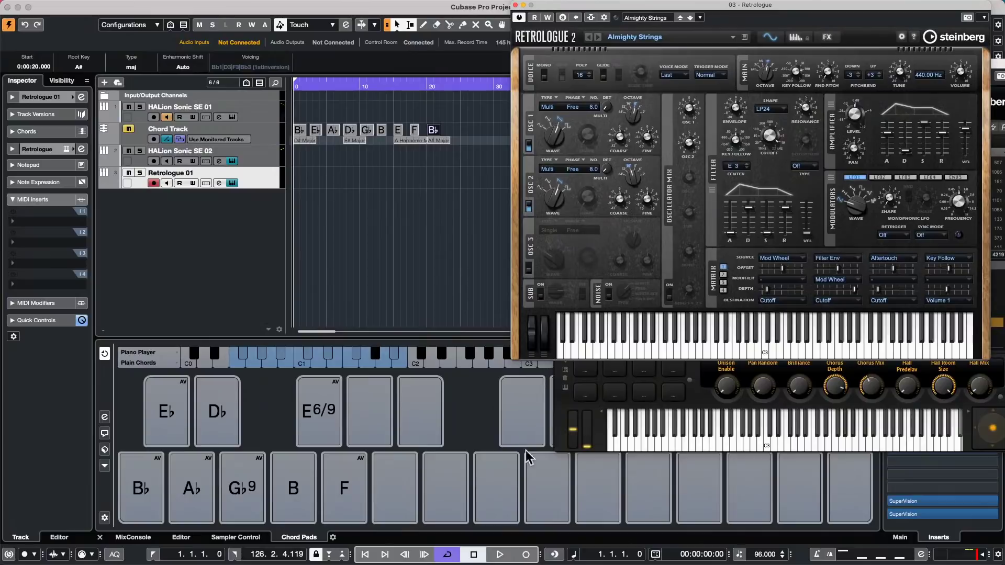
- Play the project briefly from the start and delete all chord and scale events from the chord track
left_click(499, 555)
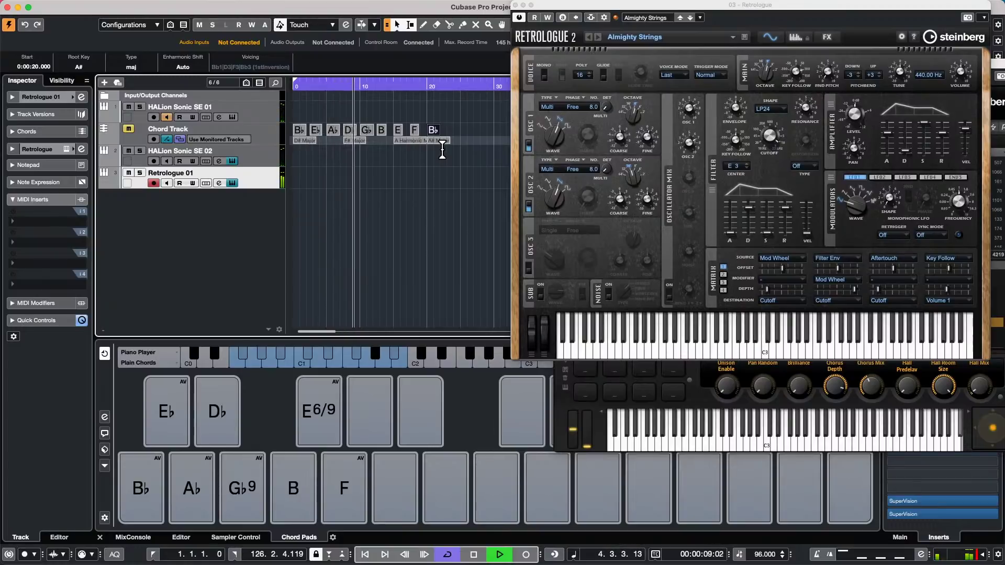
key("space")
left_click(265, 135)
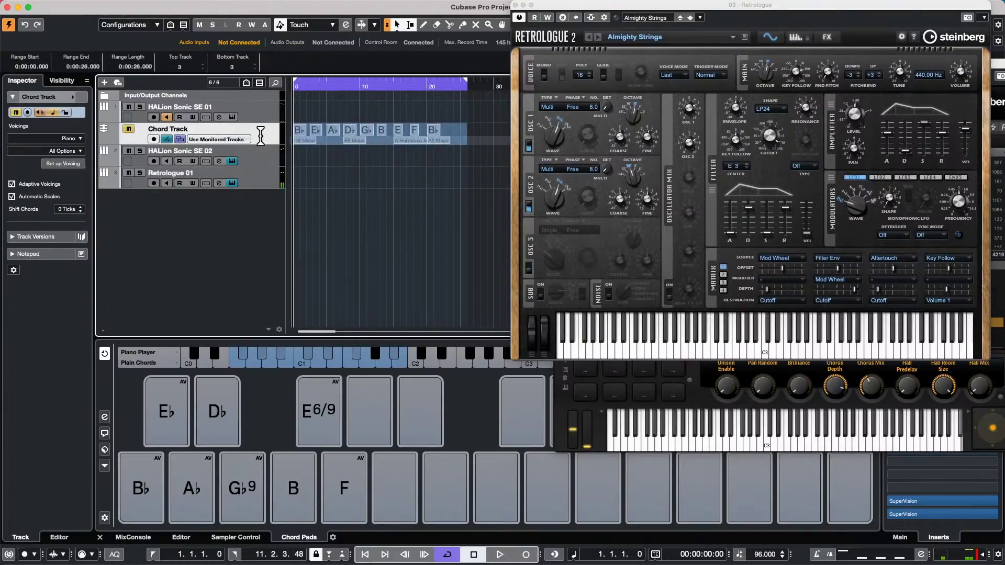
left_click(458, 154)
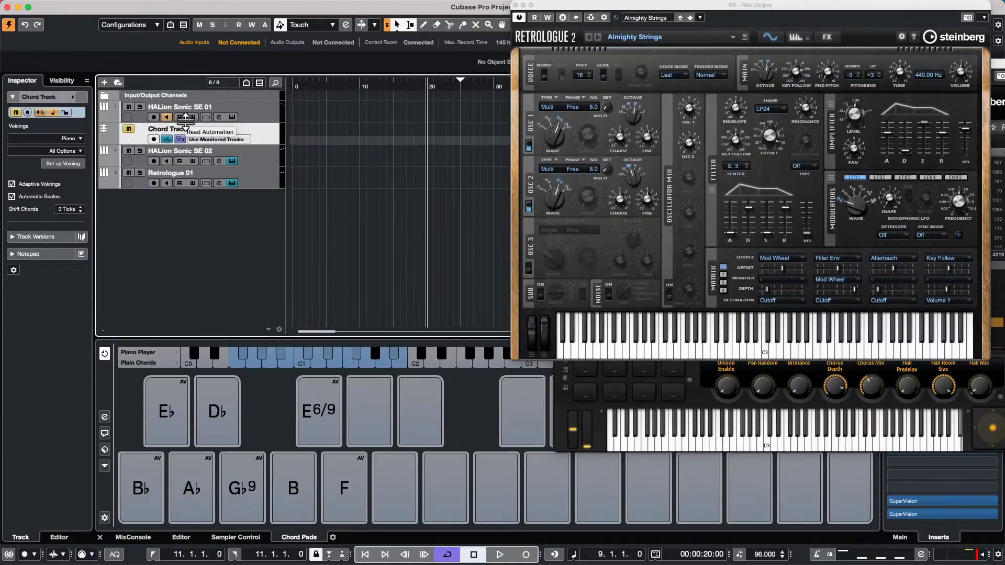
- Switch the ruler's display format to bars and beats and return the project cursor to the start
right_click(309, 86)
left_click(325, 91)
key("Home")
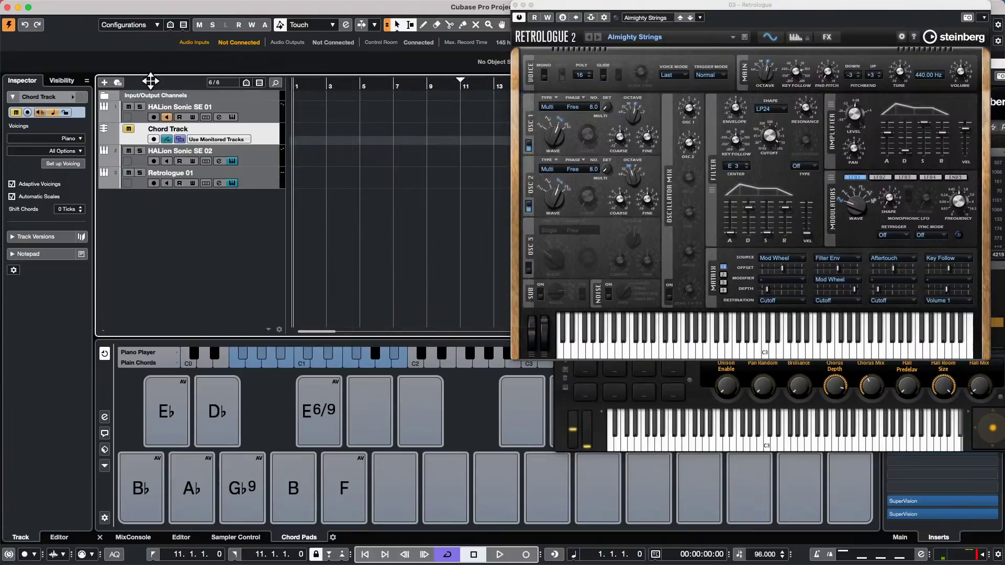
- Record a strings part on the Retrologue 01 track from bar 3 to bar 17, muting HALion Sonic SE 01
key("space")
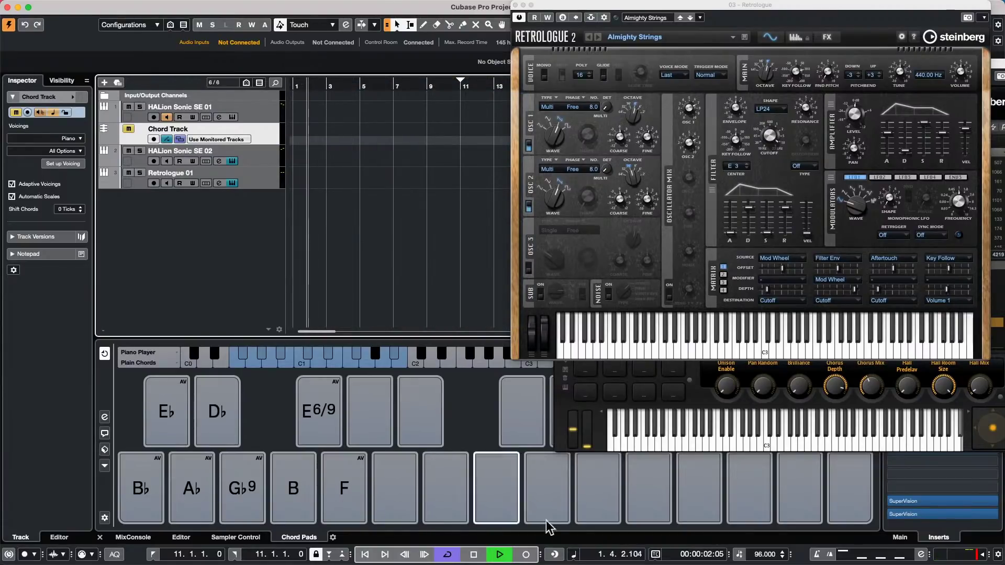
left_click(526, 555)
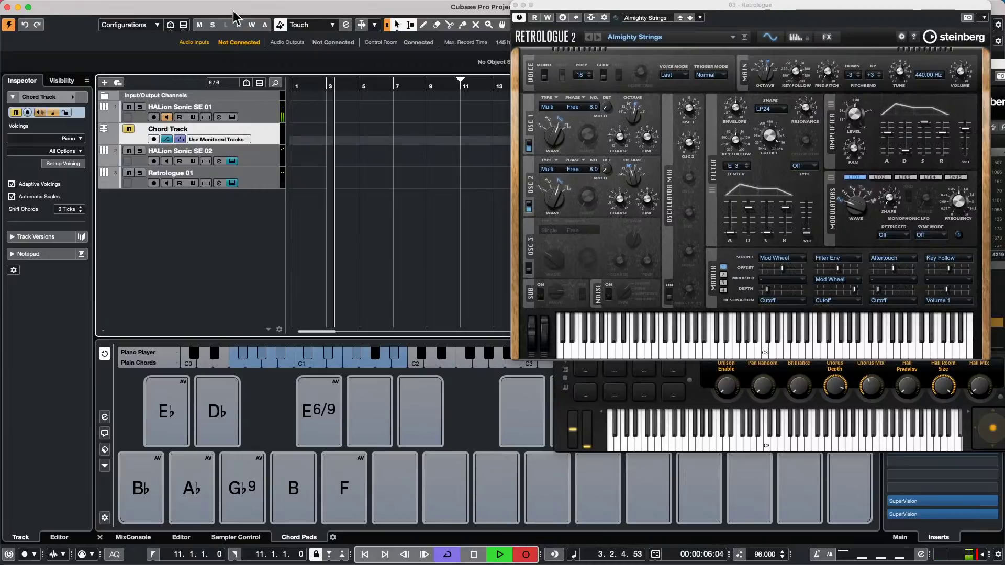
left_click(263, 172)
mouse_move(539, 440)
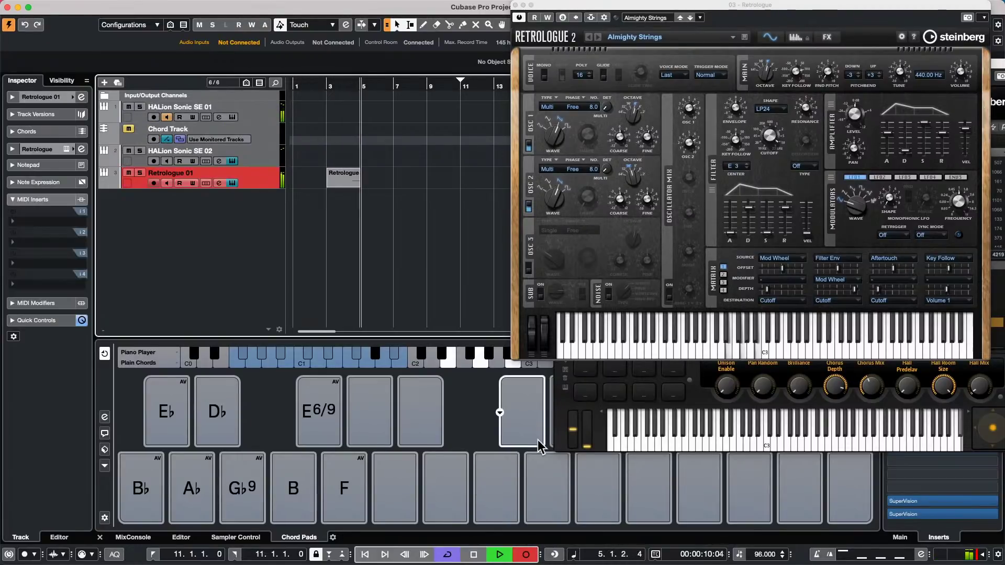
left_click(128, 107)
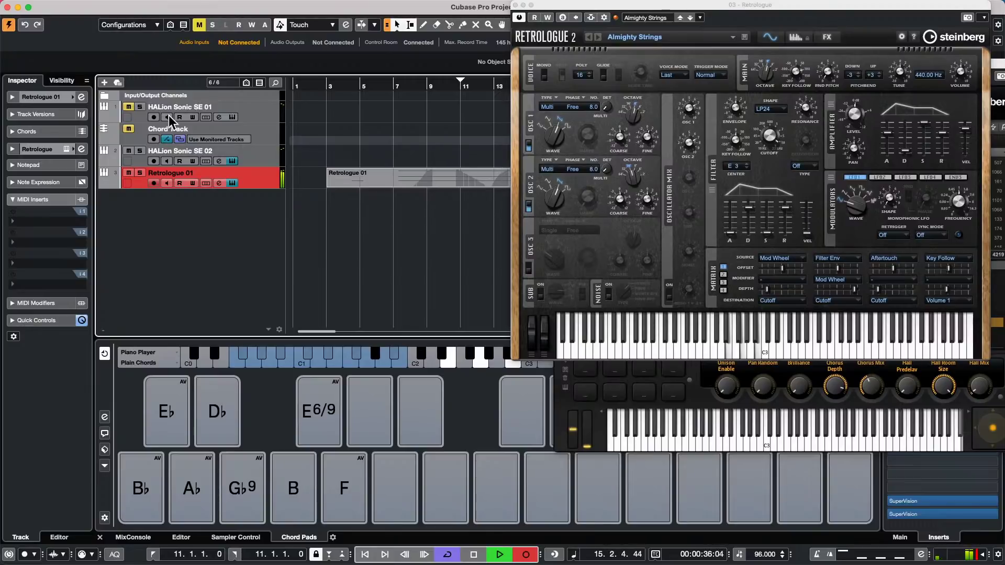
key("space")
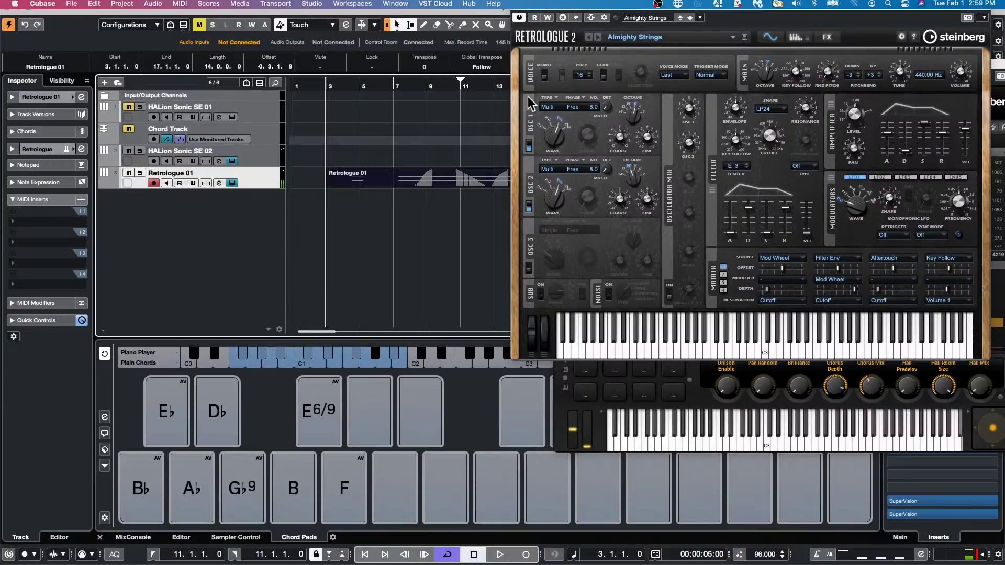
- Move the Retrologue window clear of the arrangement and play back the recorded strings part from about bar 7
left_click_drag(586, 9, 690, 47)
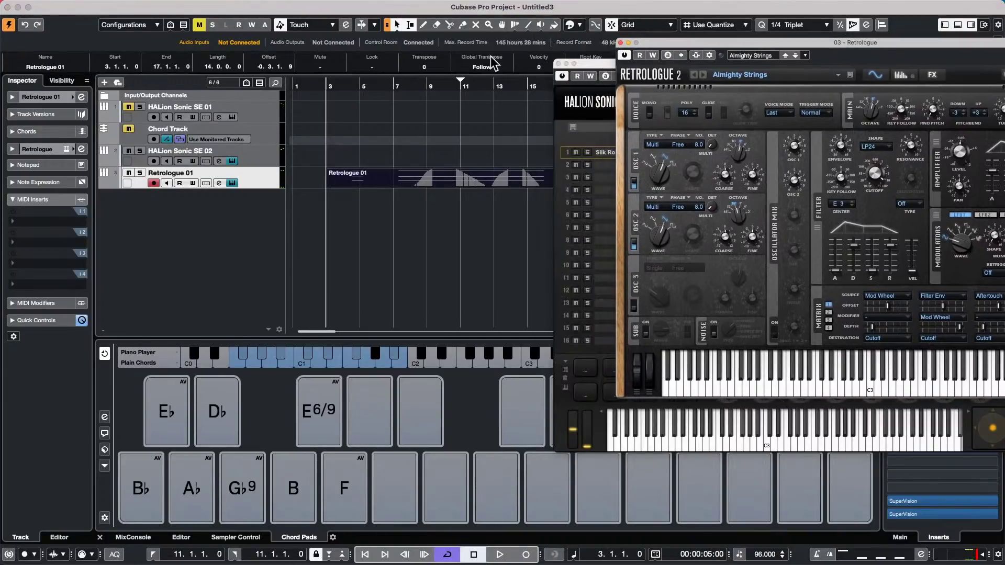
left_click(560, 64)
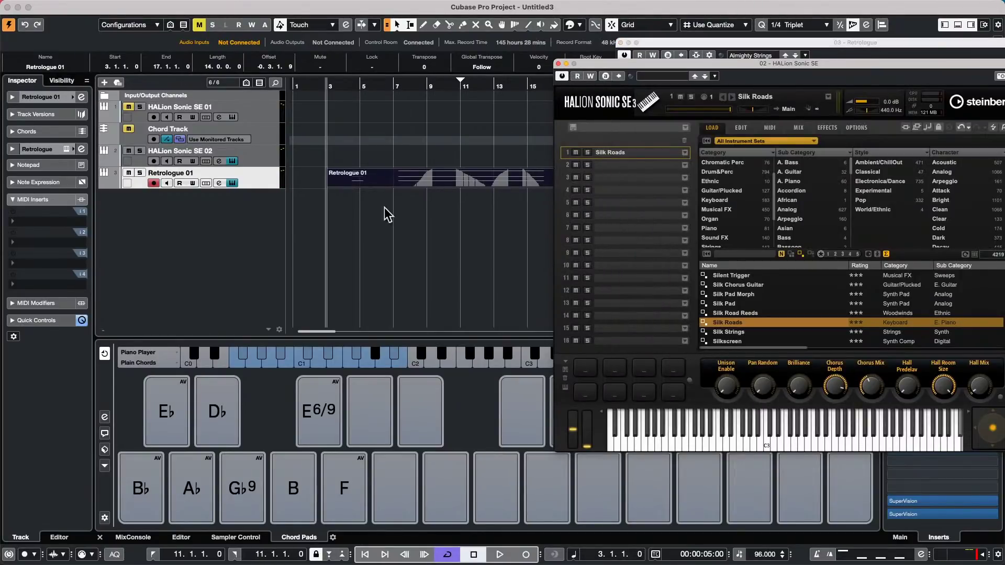
left_click(397, 85)
key("space")
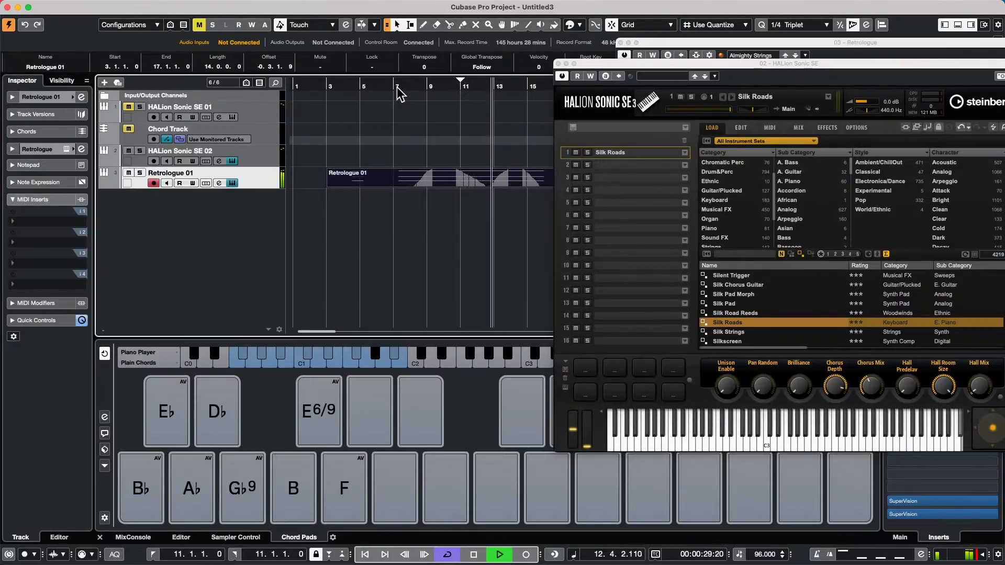
key("space")
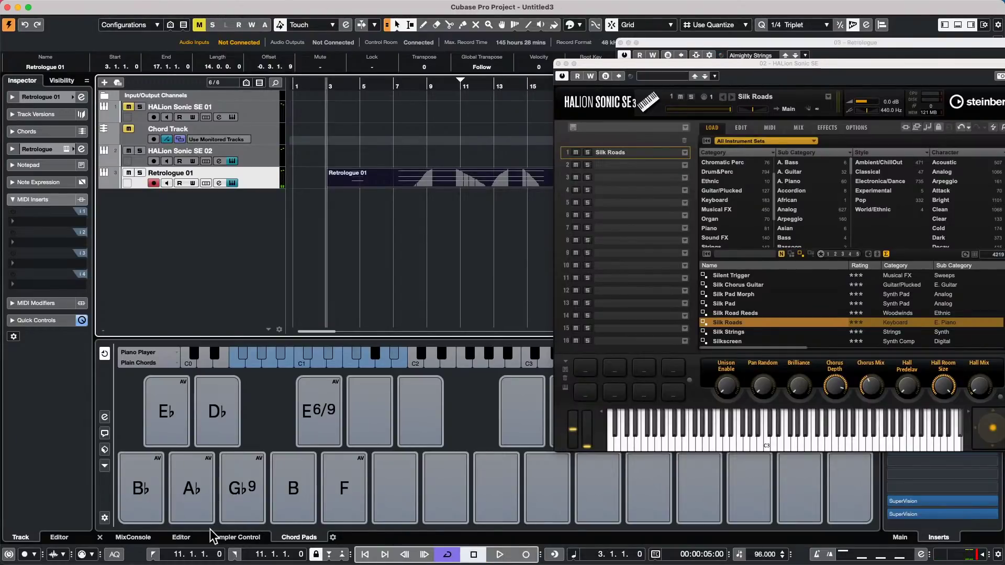
- Open the Retrologue 01 part in the Key Editor and show CC 1 (Modulation) in the controller lane
double_click(473, 183)
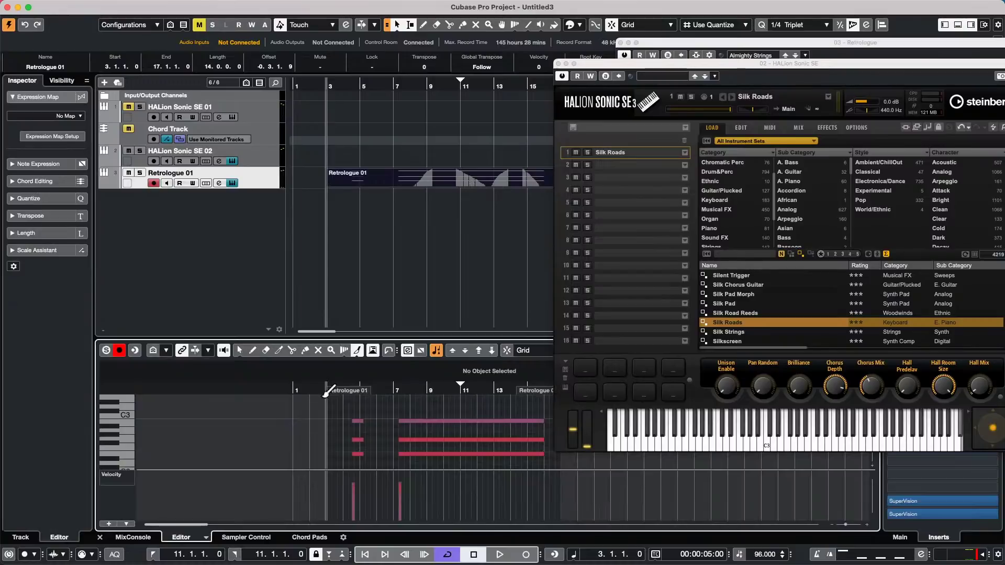
left_click(126, 524)
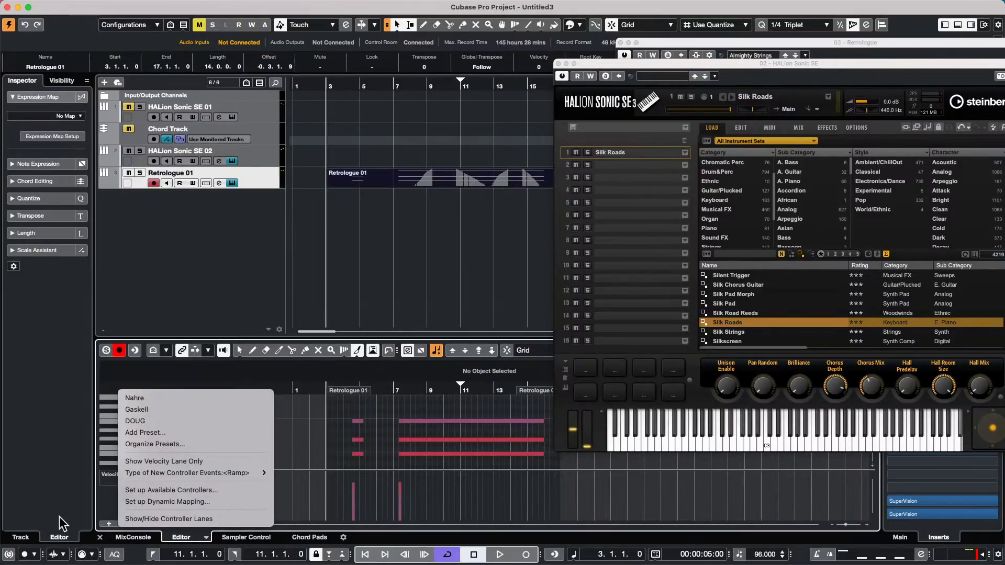
left_click(112, 483)
left_click(113, 475)
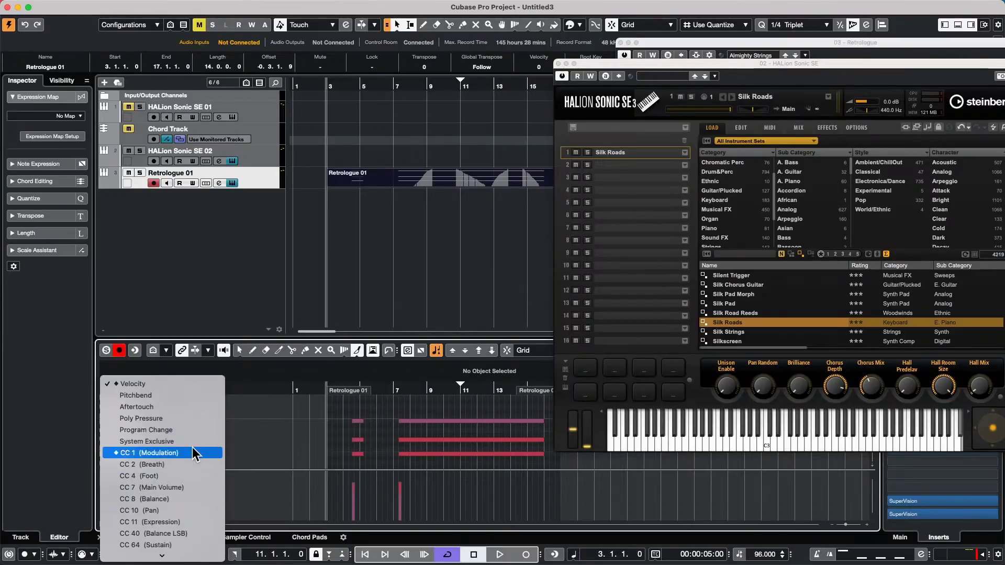
left_click(193, 447)
- Play the Retrologue 01 part from bar 7 to hear the recorded modulation
key("space")
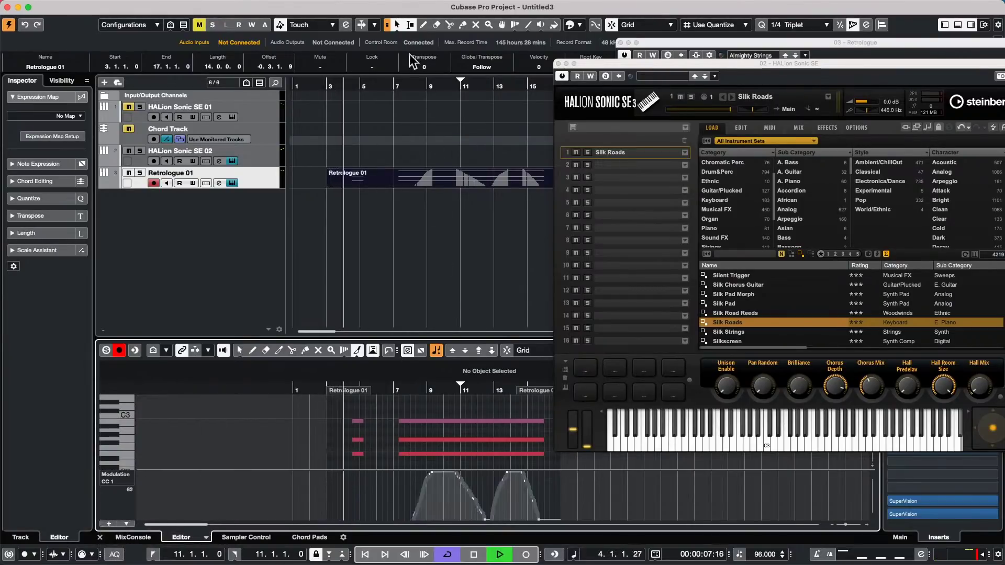
left_click(399, 83)
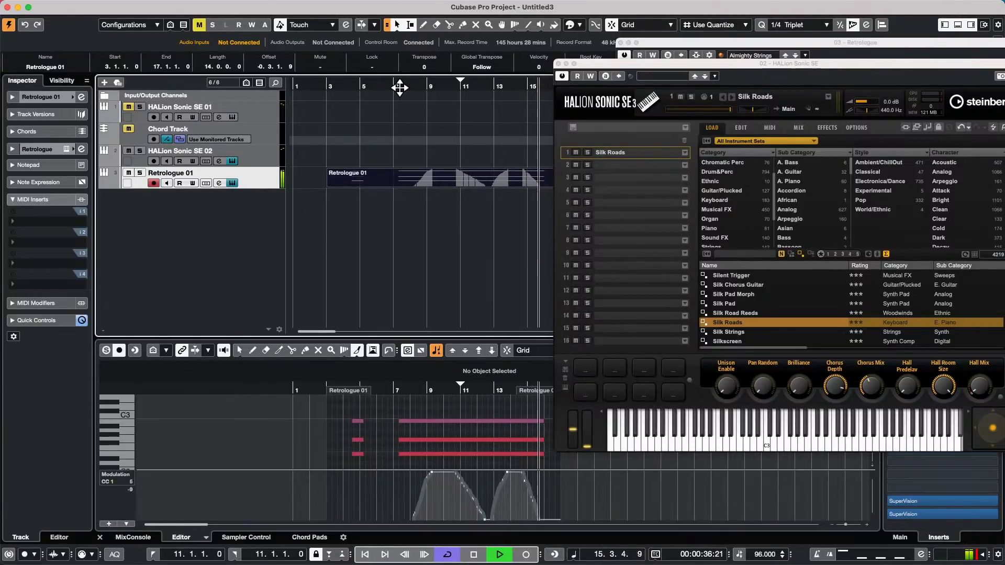
key("space")
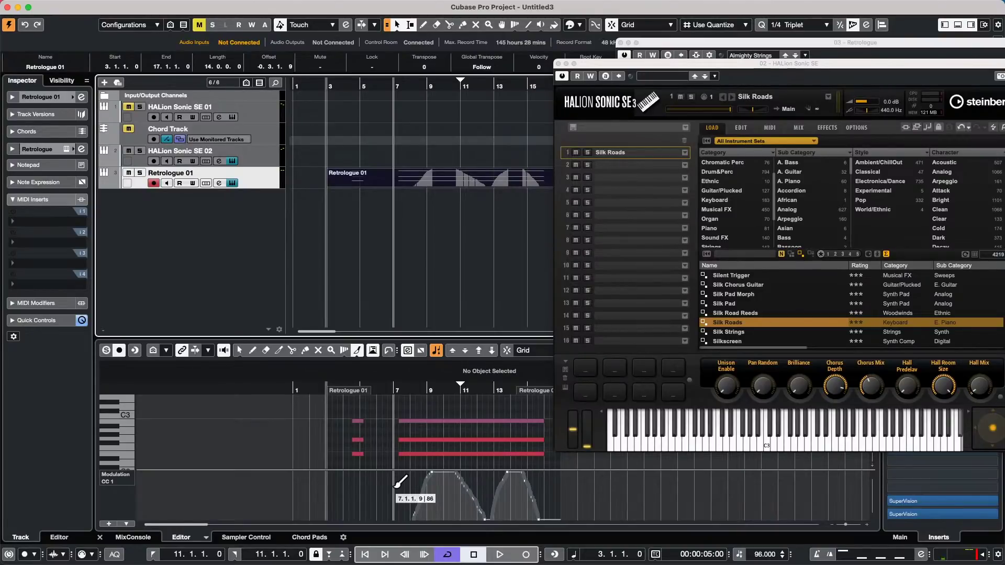
- Try splitting the Retrologue 01 part at 11.2.2.40, then undo the split
left_click_drag(380, 86, 379, 71)
right_click(403, 190)
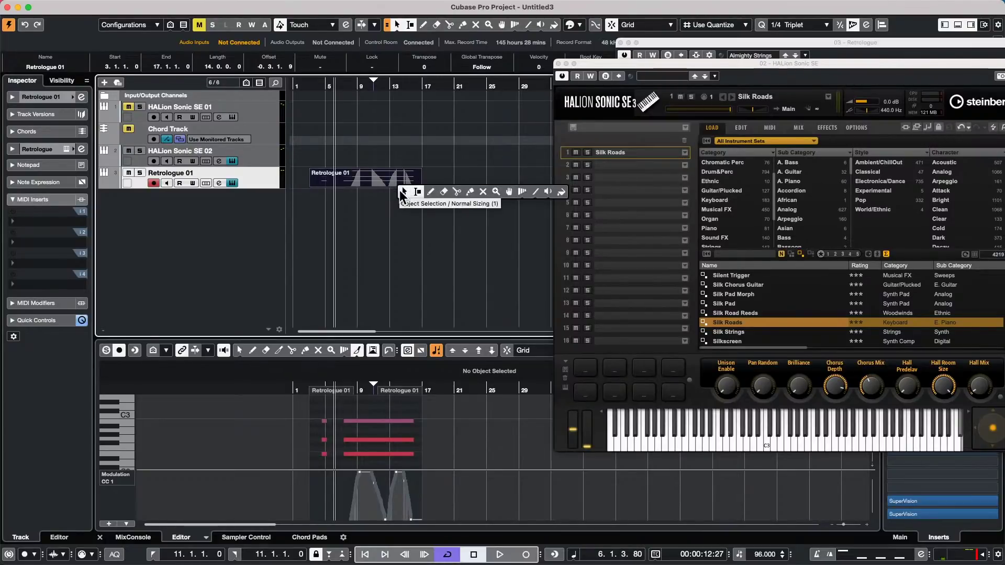
left_click(403, 190)
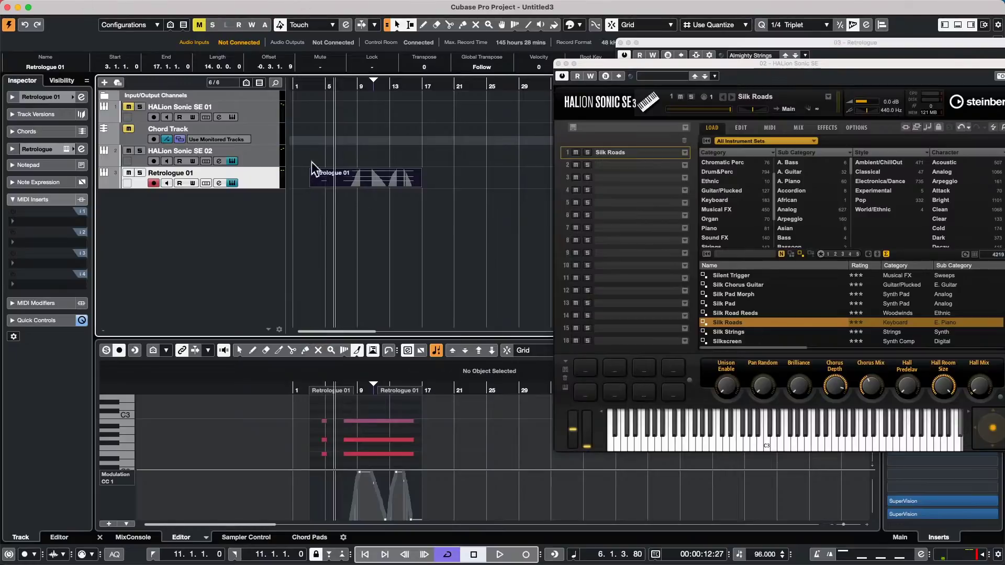
right_click(381, 218)
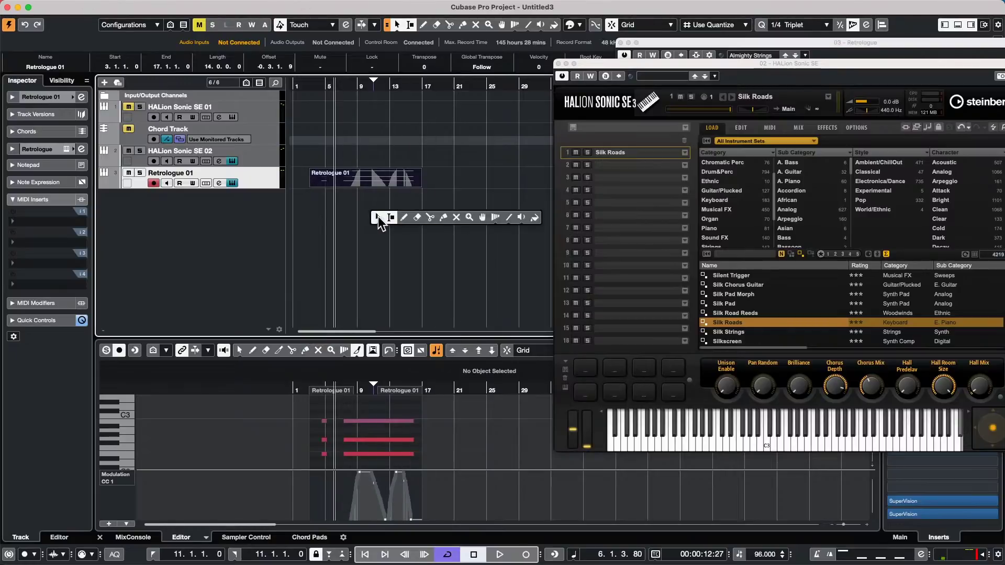
left_click(431, 217)
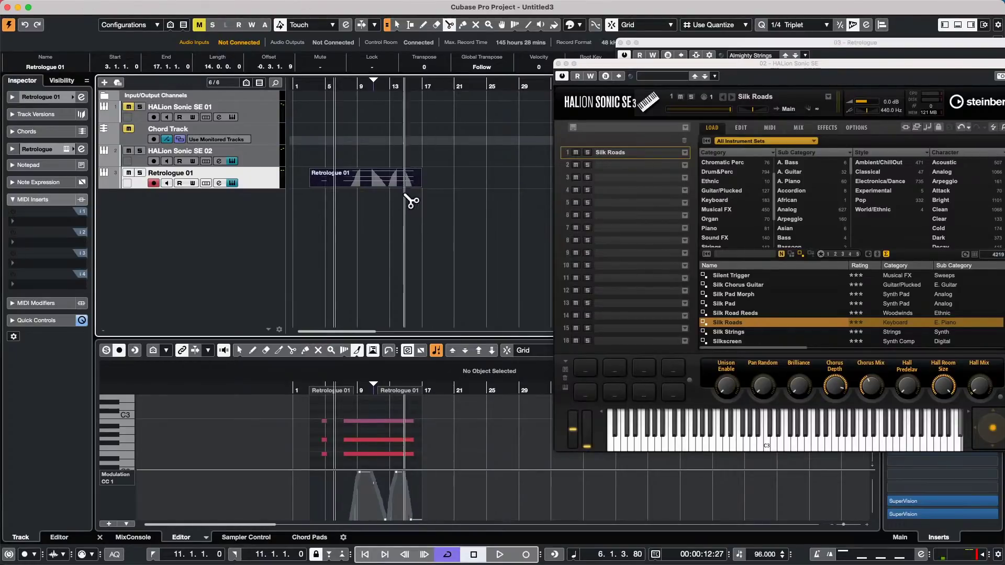
left_click(377, 180)
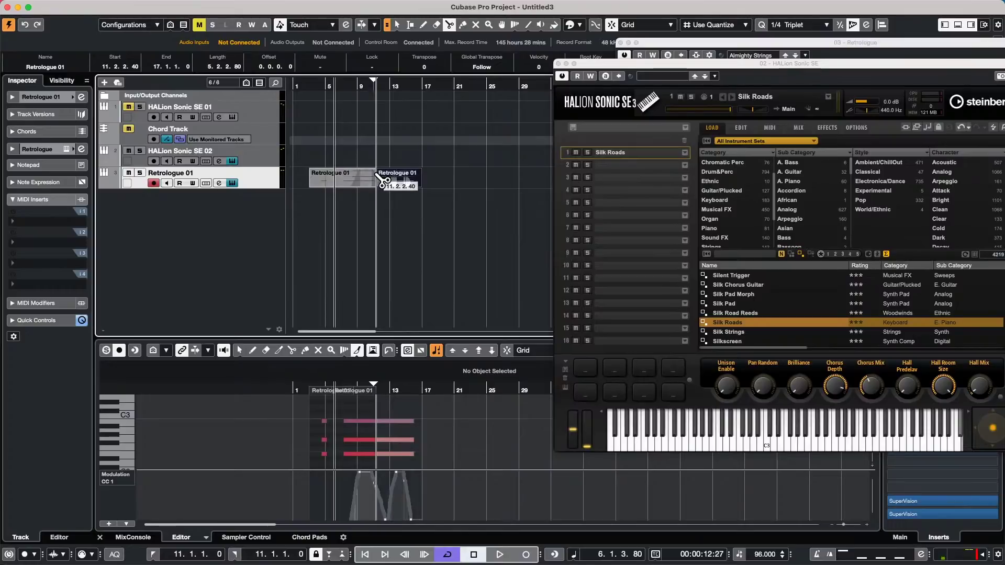
key("1")
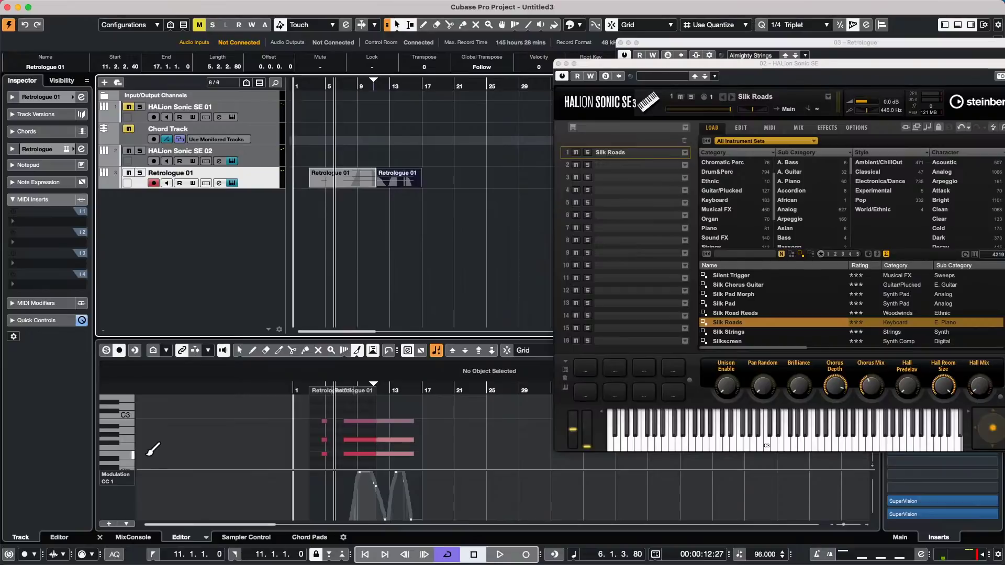
key("super+z")
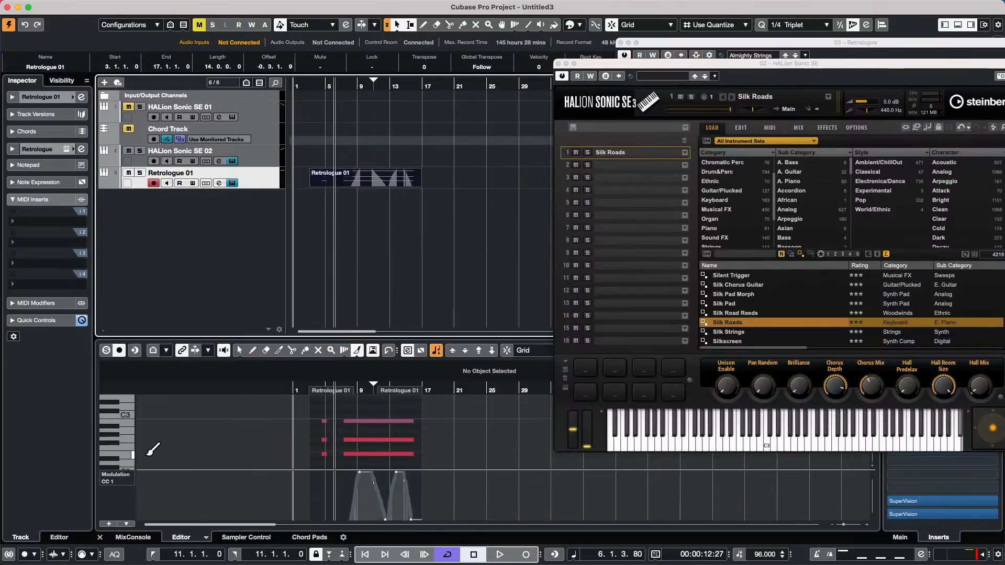
- Show only the velocity lane below the notes in the Key Editor
left_click(126, 519)
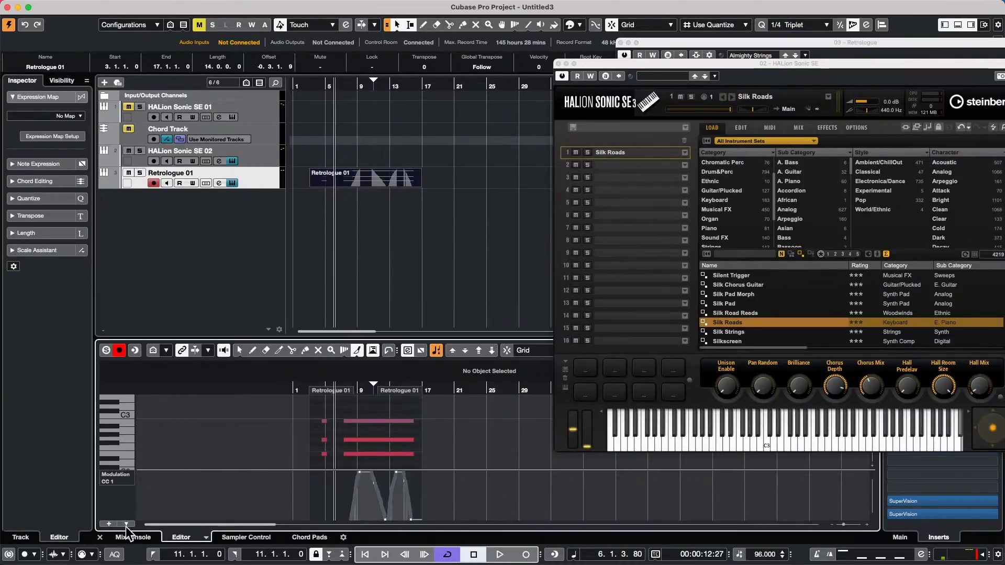
left_click(126, 523)
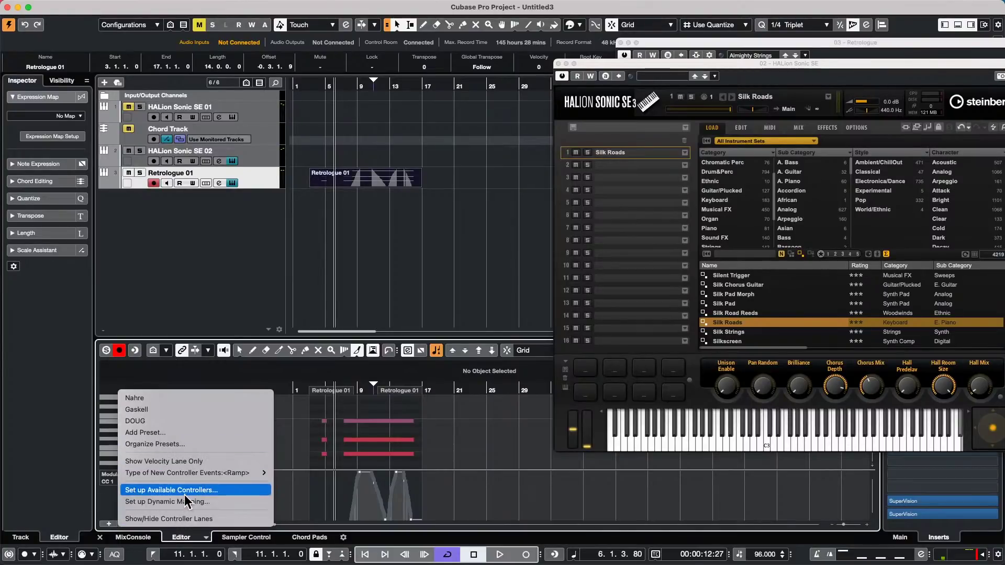
left_click(189, 462)
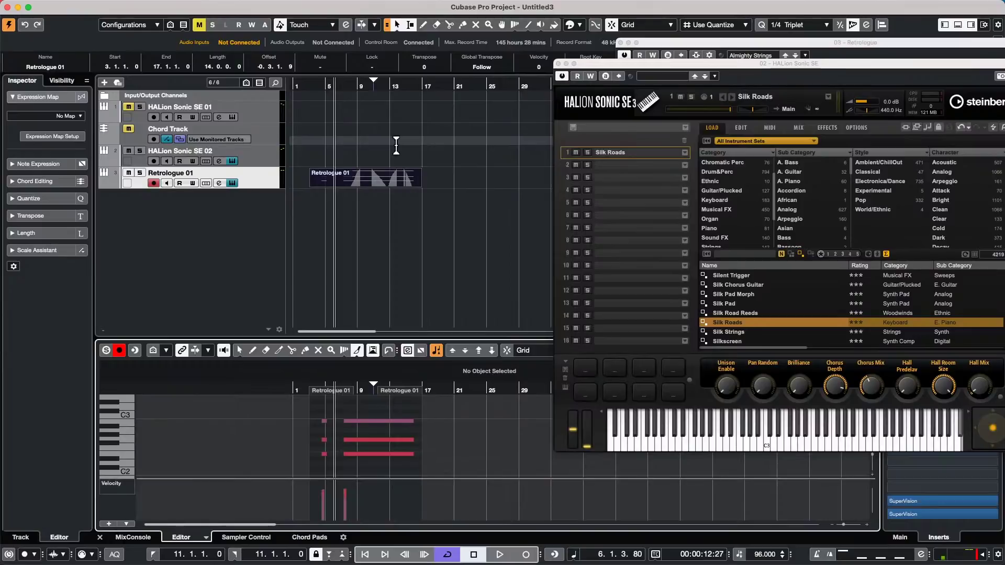
- Try splitting the Retrologue 01 part at about bar 12 through its held notes, then undo the split
right_click(365, 207)
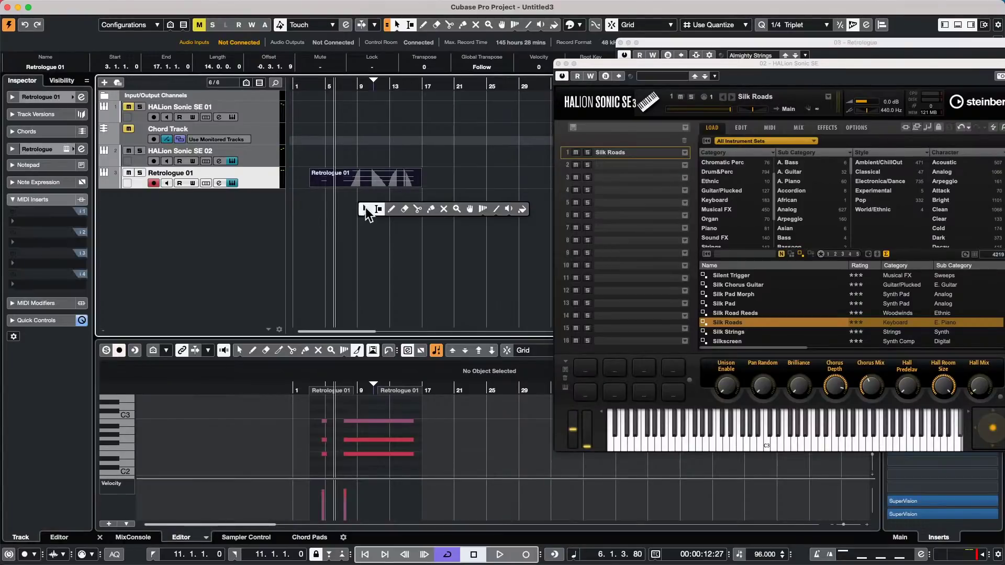
left_click(418, 209)
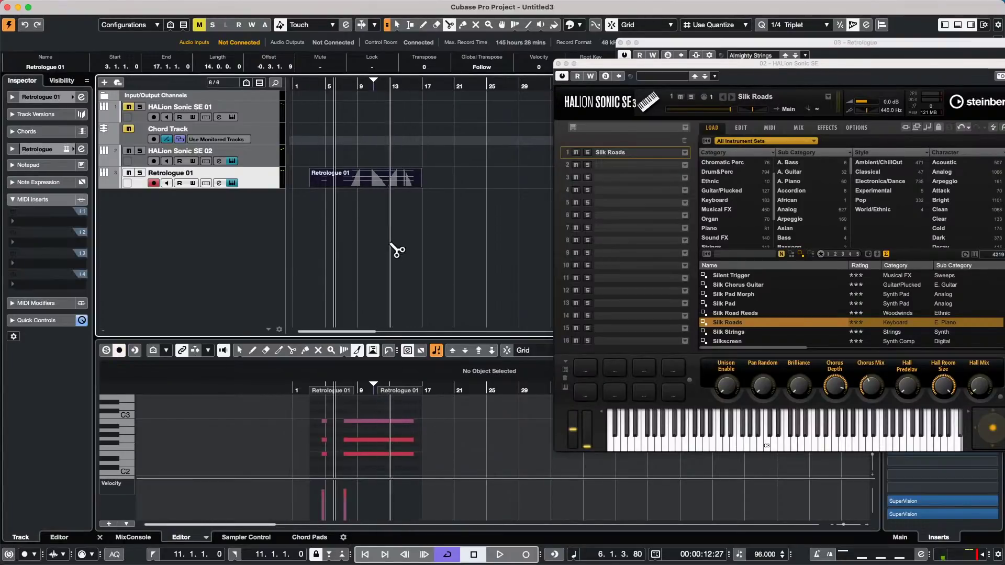
left_click(383, 179)
left_click(427, 305)
right_click(432, 291)
left_click(431, 291)
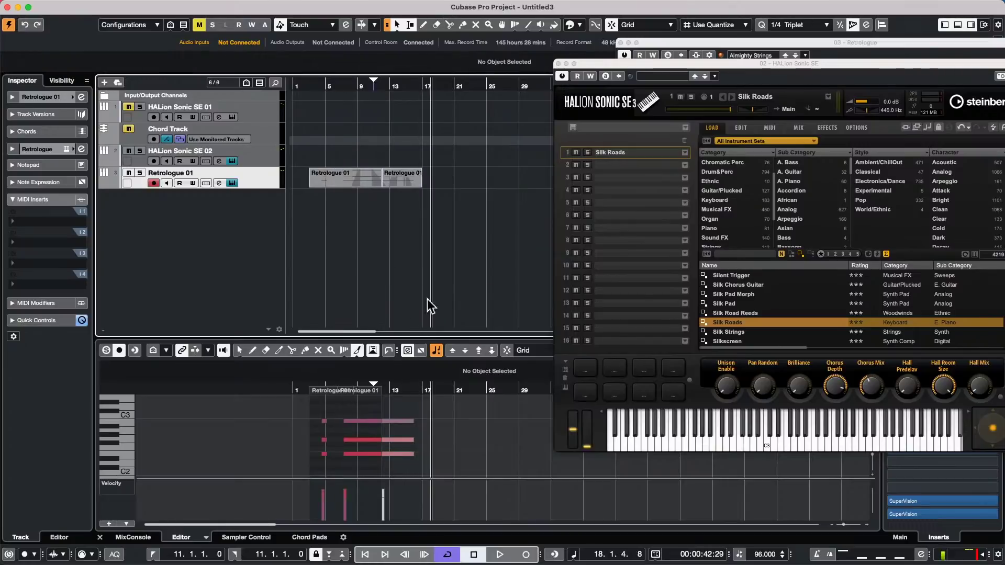
left_click(395, 423)
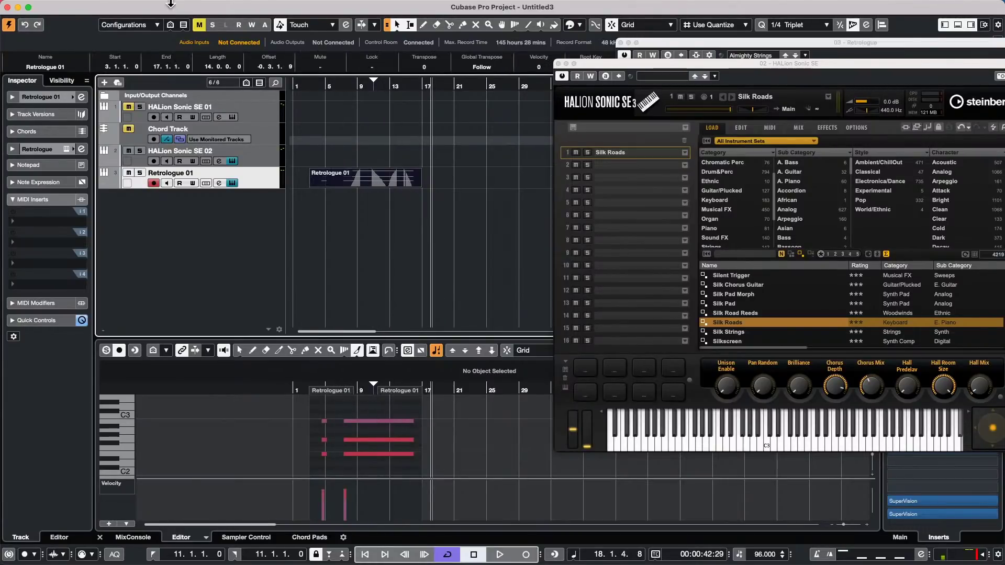
- Turn off Split MIDI Events in the Editing-MIDI preferences and apply the change
left_click(39, 6)
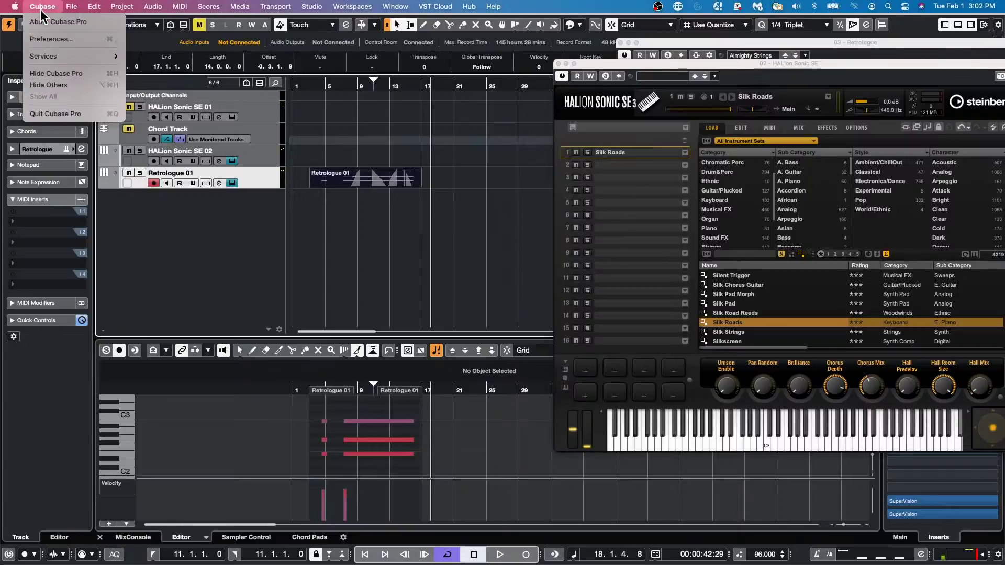
left_click(47, 39)
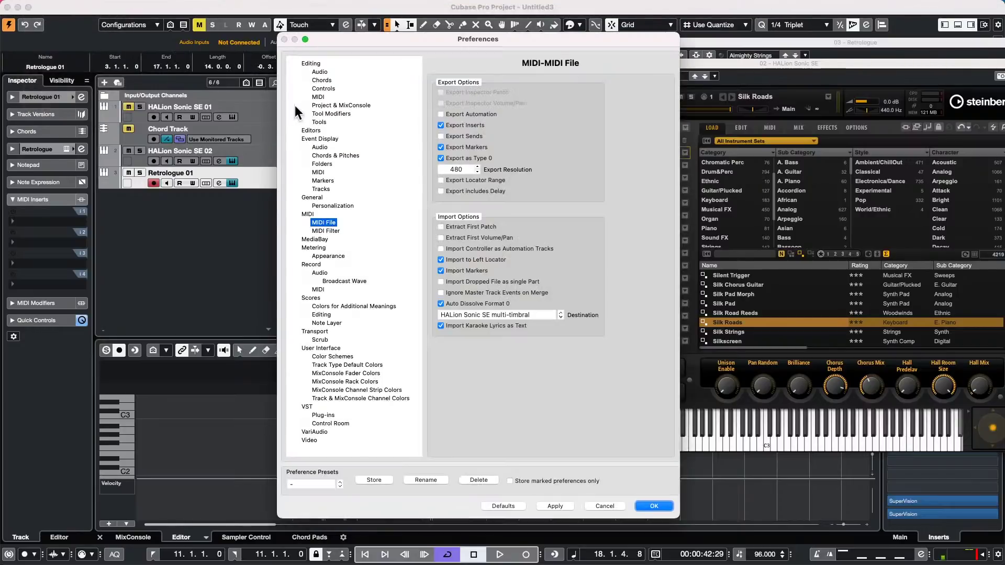
left_click(317, 63)
left_click(318, 97)
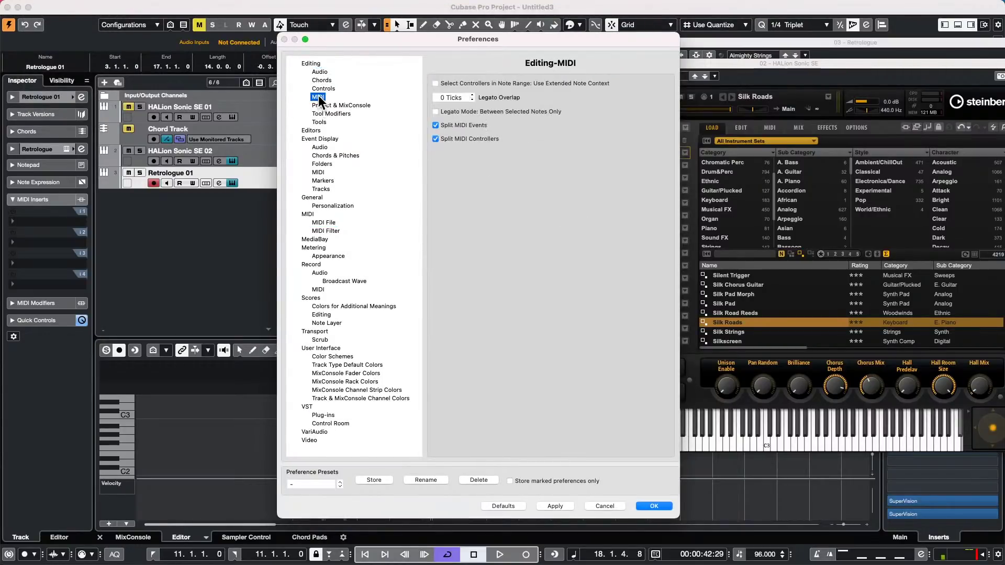
left_click(435, 139)
left_click(436, 126)
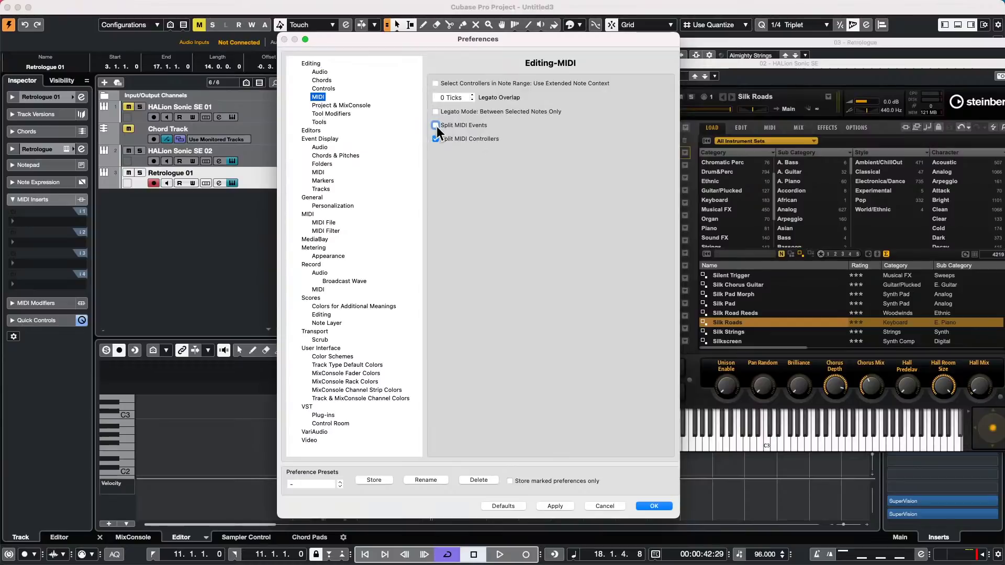
left_click(568, 505)
left_click(653, 506)
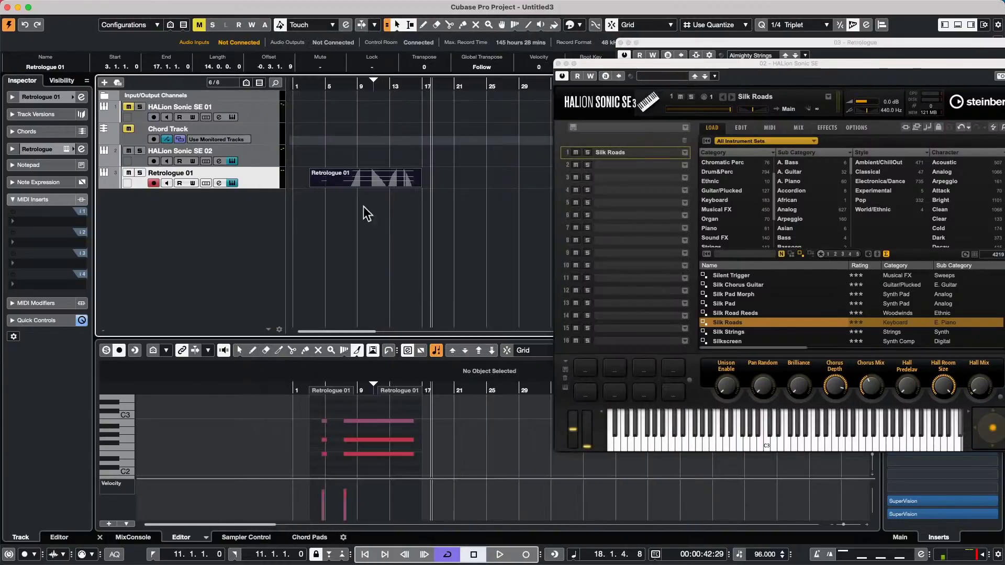
- Split the Retrologue 01 part at 11.3.1.0 with the Split tool, and return to the Object Selection tool
right_click(377, 228)
left_click(431, 227)
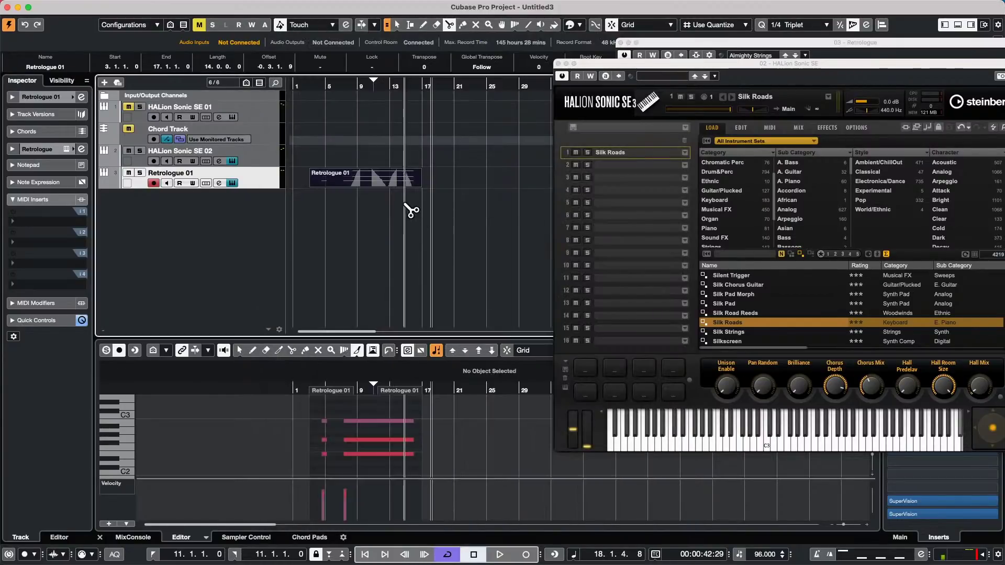
left_click(381, 181)
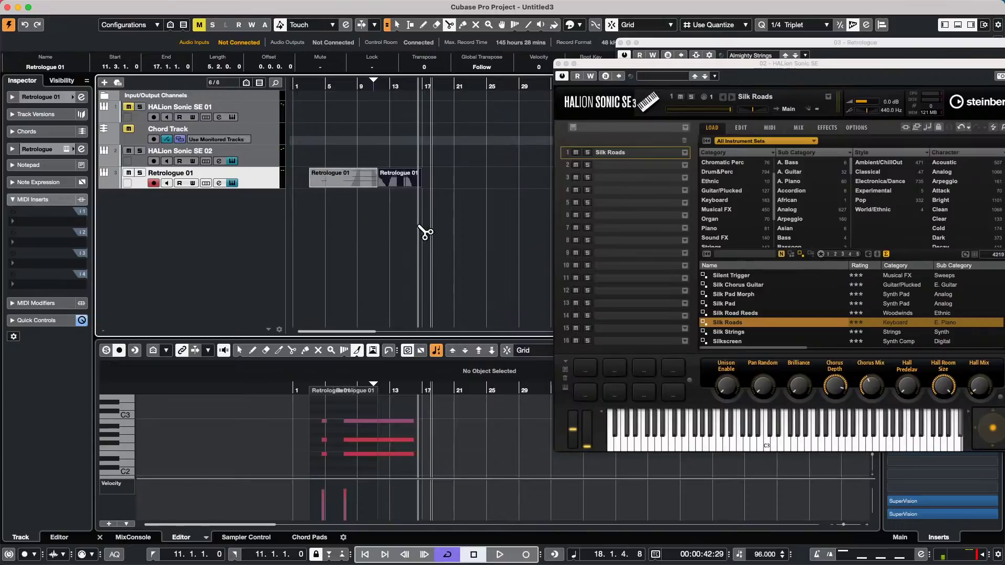
key("1")
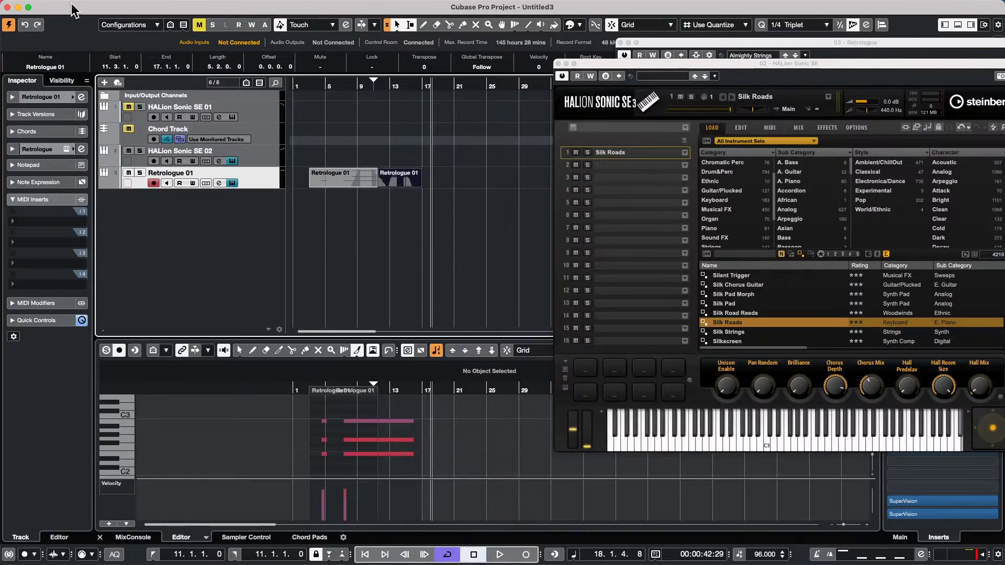
- Turn Split MIDI Events back on in the Editing-MIDI preferences and accept the change
left_click(44, 7)
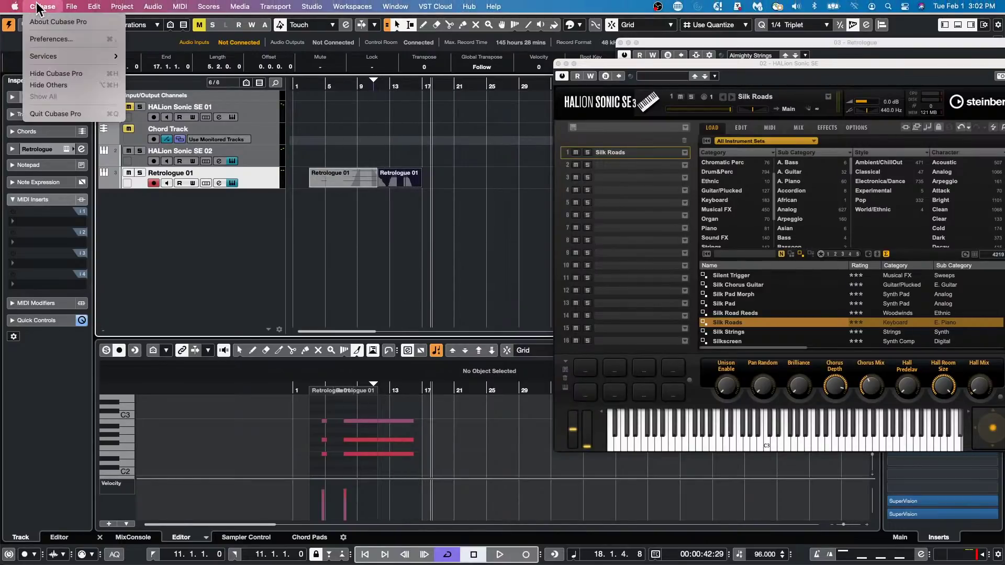
left_click(43, 38)
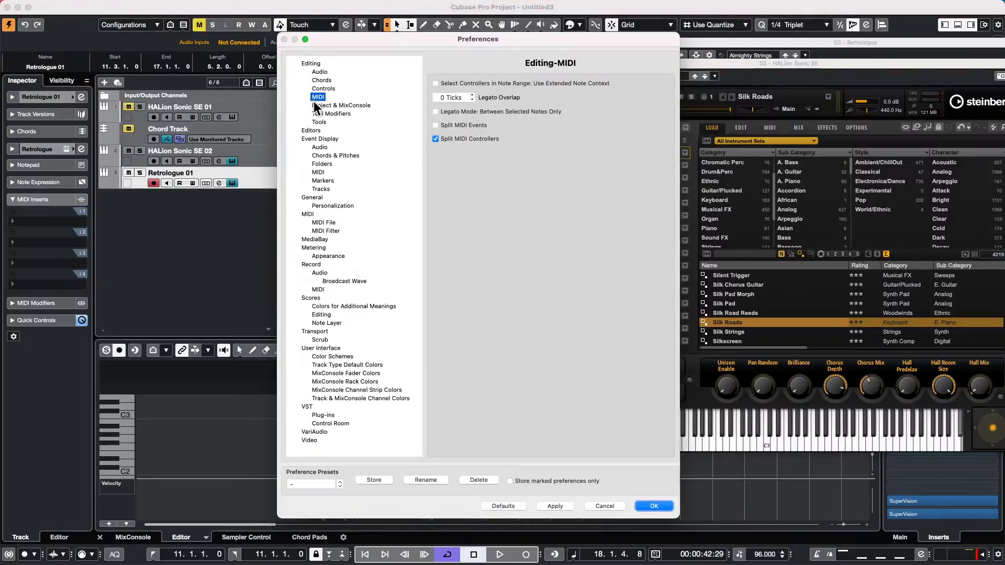
left_click(436, 125)
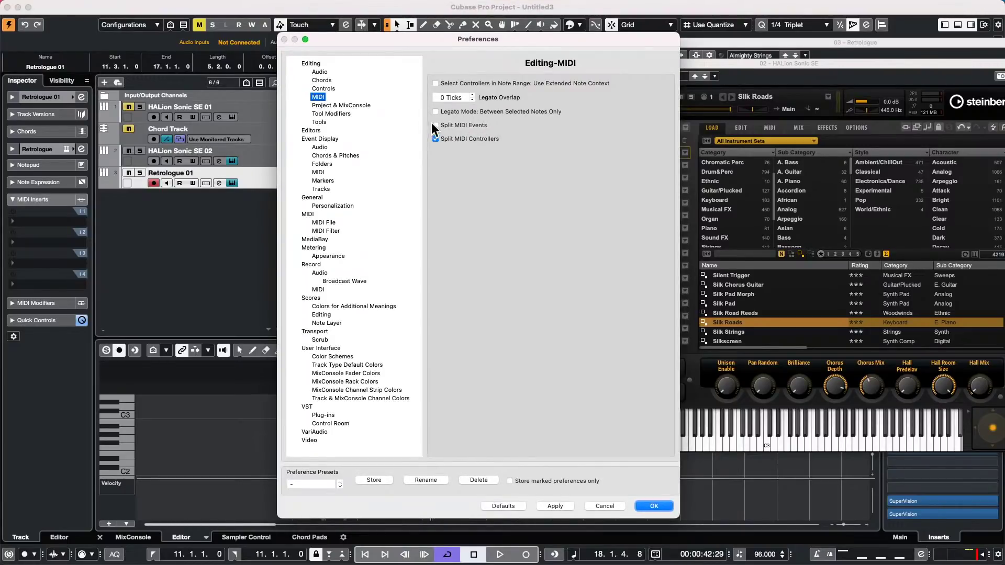
left_click(654, 506)
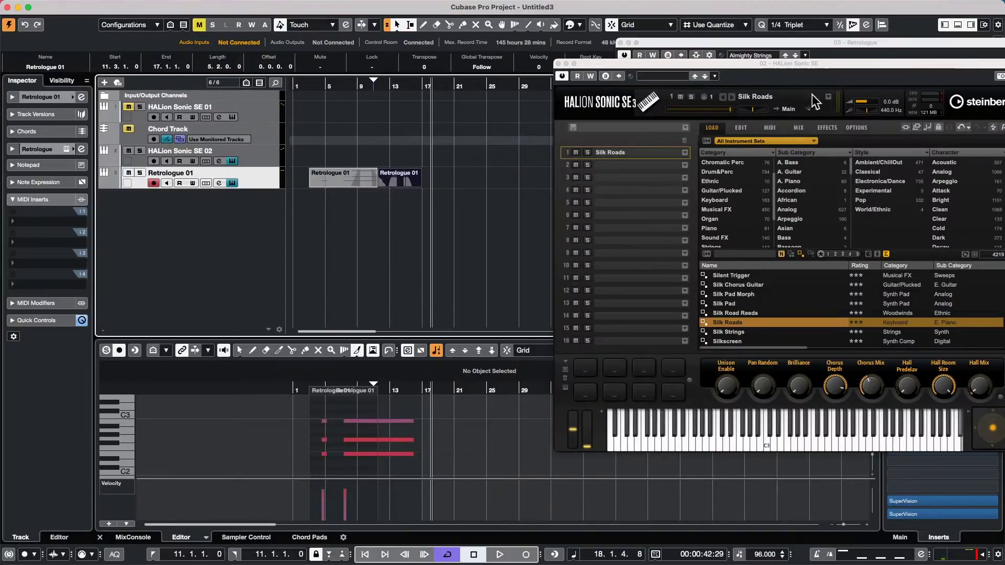
- Open and activate the recent project jump off.cpr
left_click(71, 6)
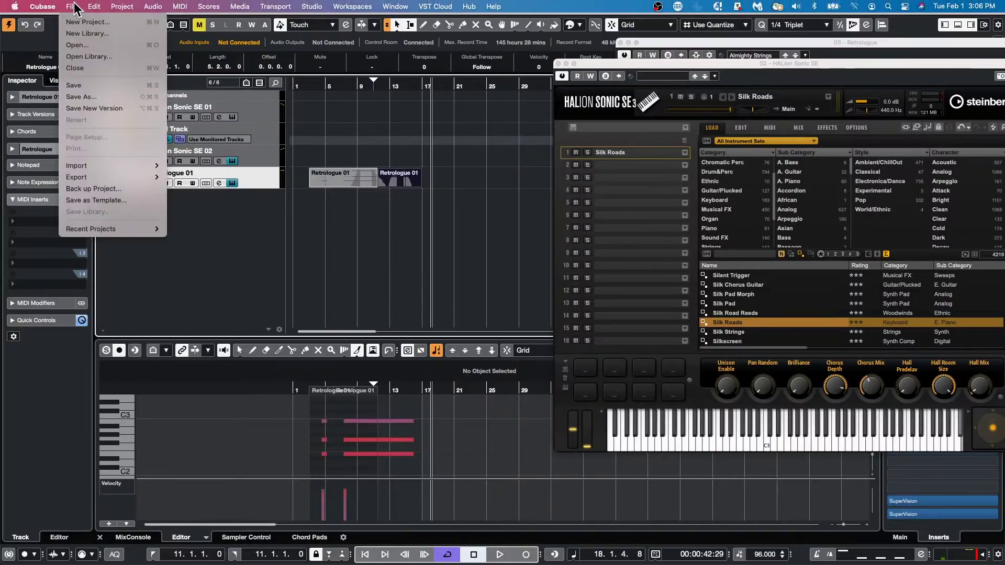
mouse_move(104, 235)
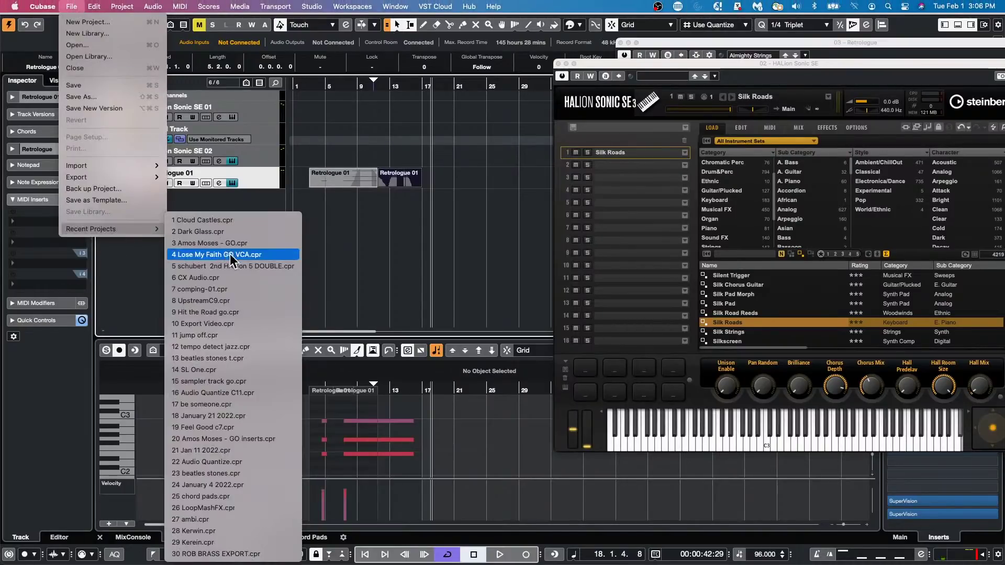
left_click(223, 336)
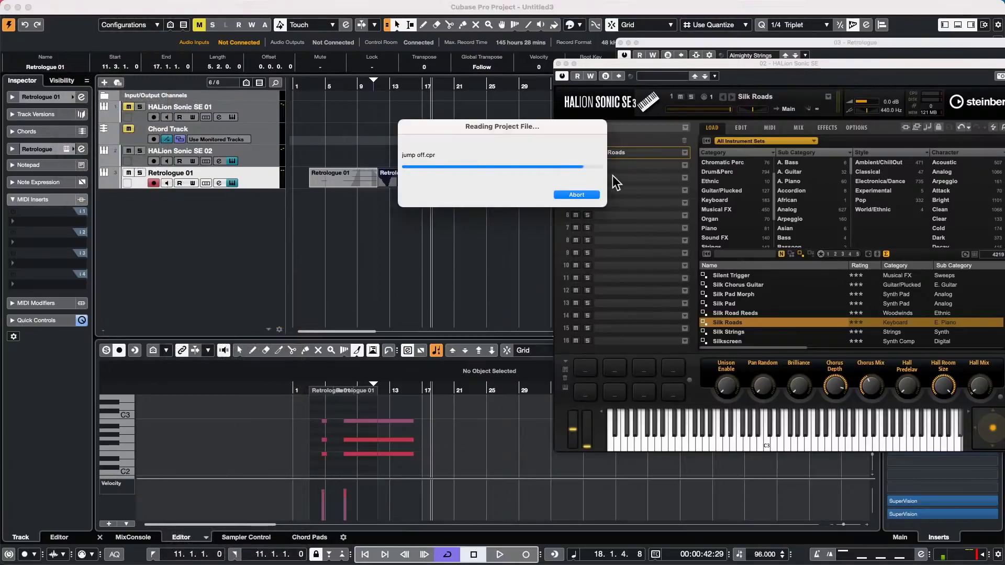
left_click(564, 190)
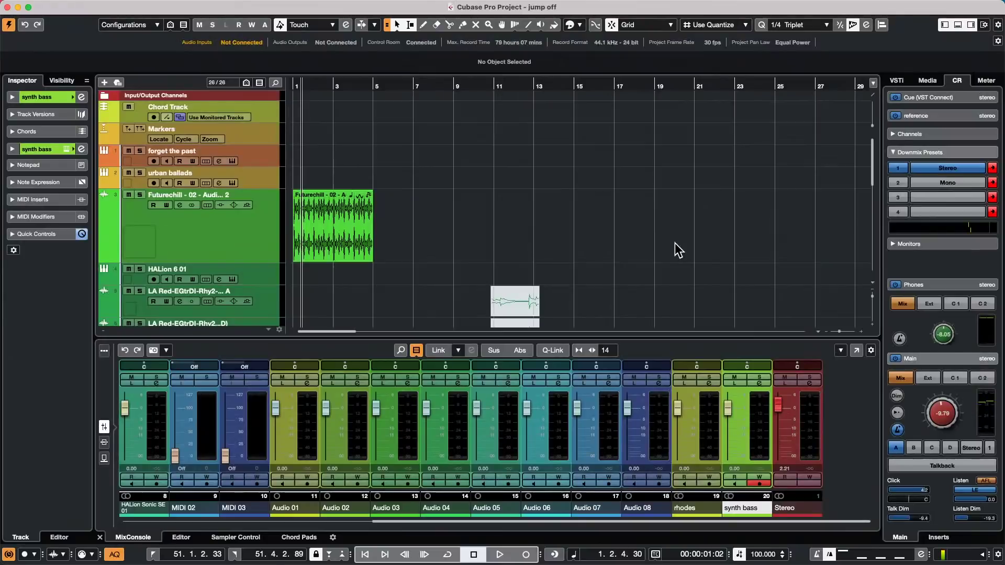
- Play the Futurechill - 02 beat soloed with the locators set around its event and the Control Room main level at -8.51
left_click(362, 238)
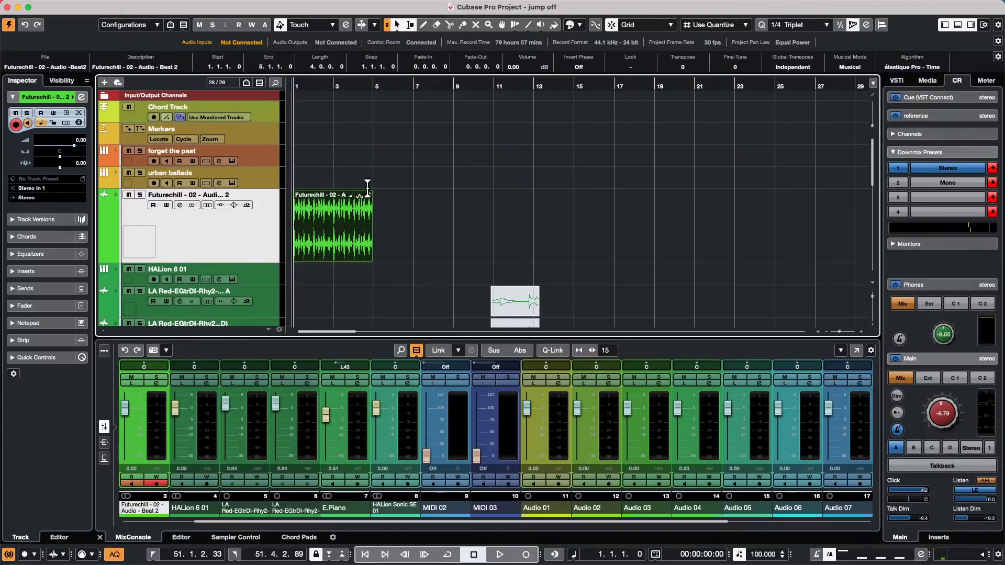
key("p")
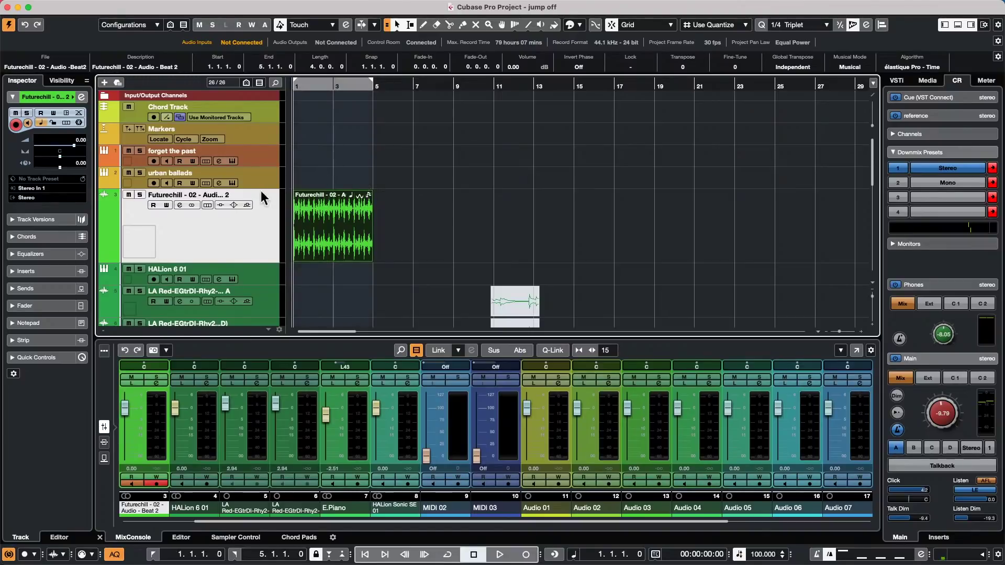
left_click(139, 195)
key("space")
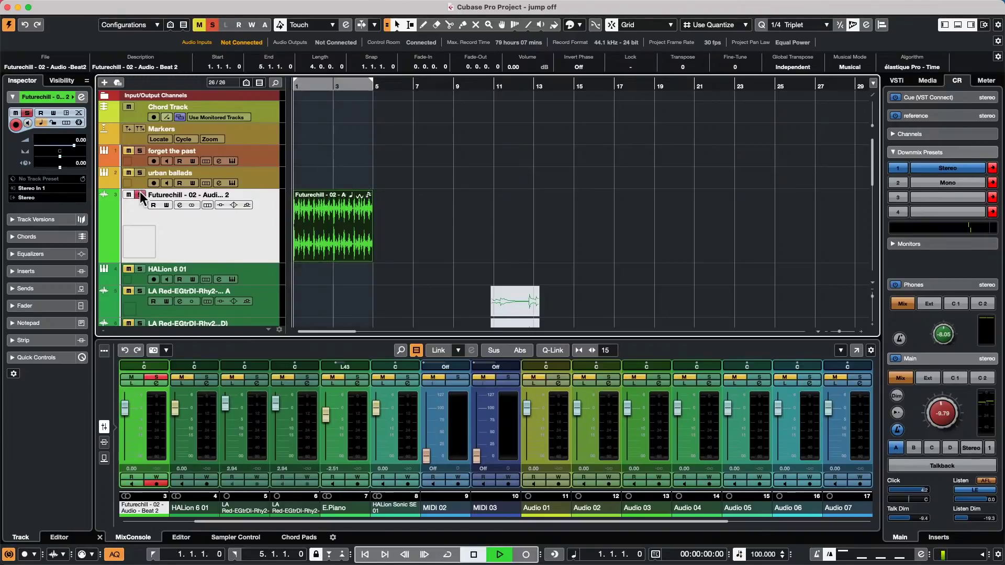
left_click(951, 406)
scroll(951, 405, "up", 3)
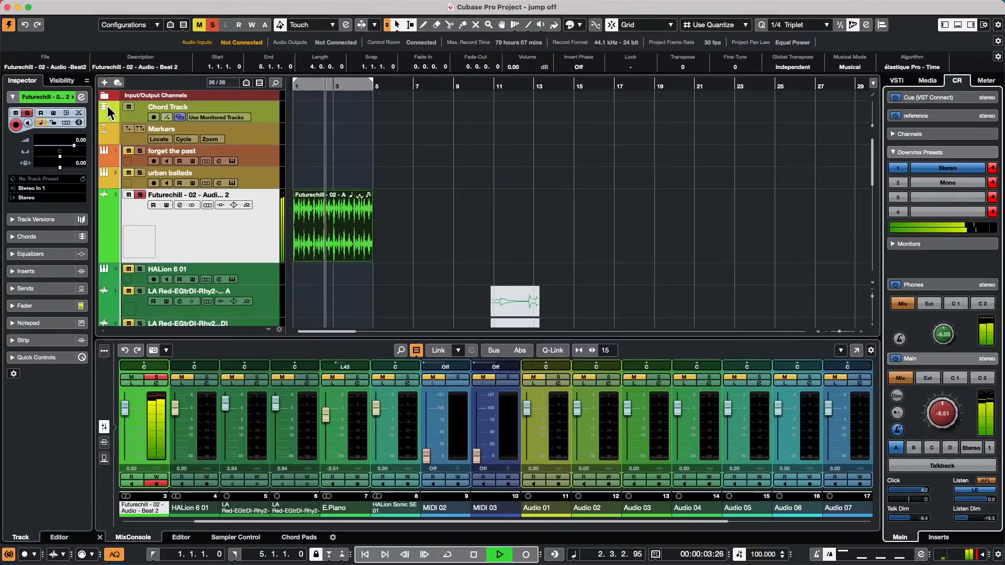
- Load Magneto II as the saturation module in the Futurechill track's channel strip, and loop playback between the locators
left_click(82, 97)
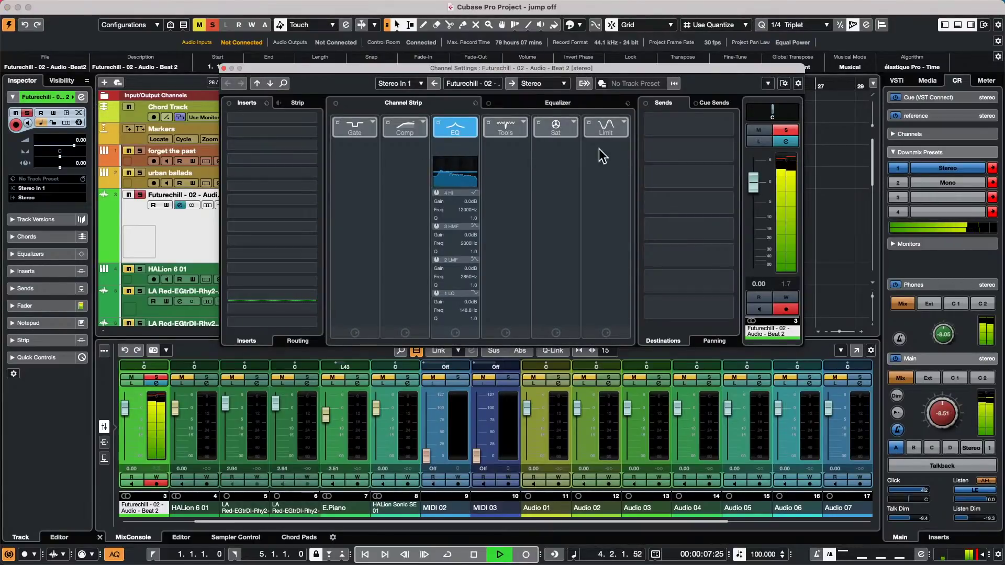
left_click(574, 122)
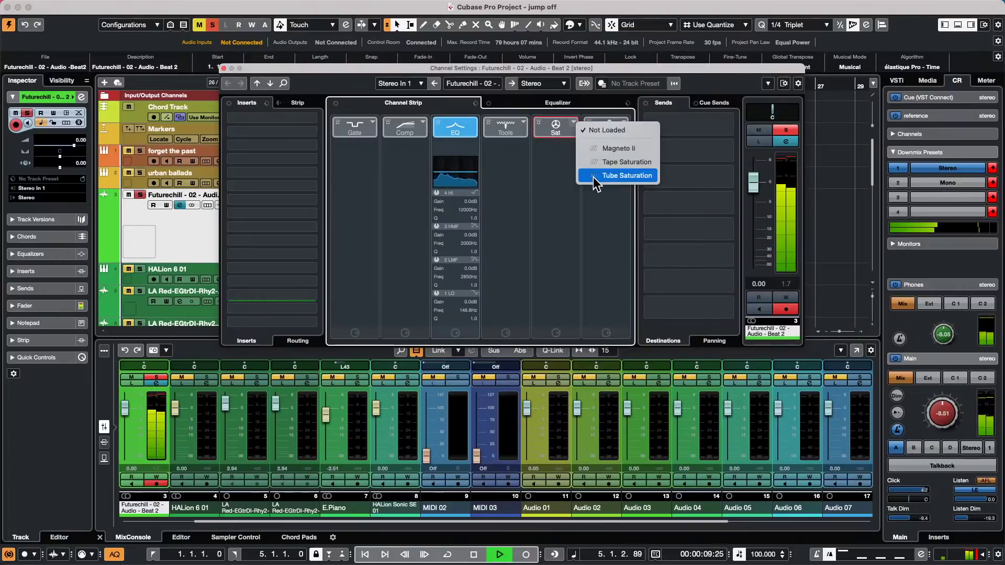
left_click(613, 150)
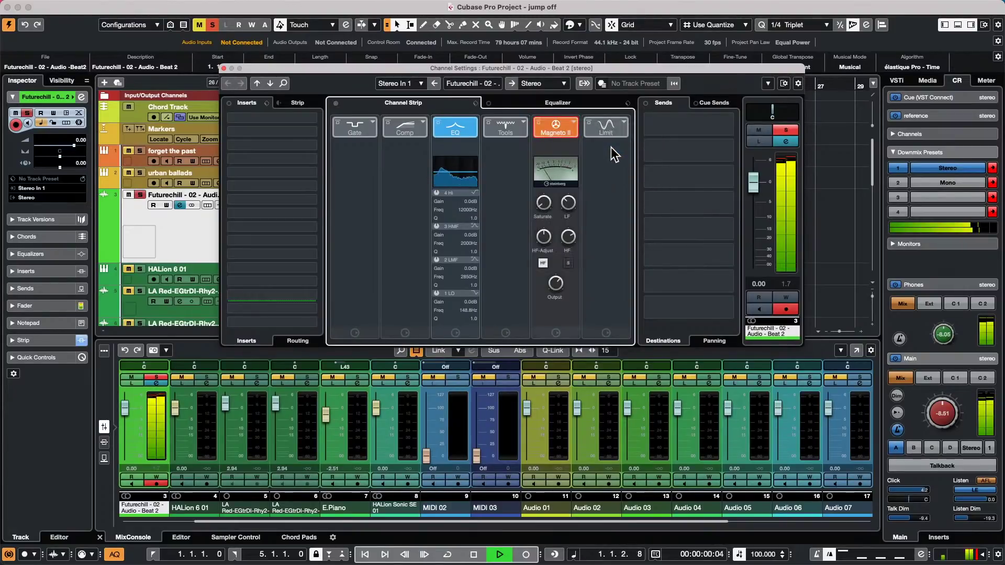
key("KP_Divide")
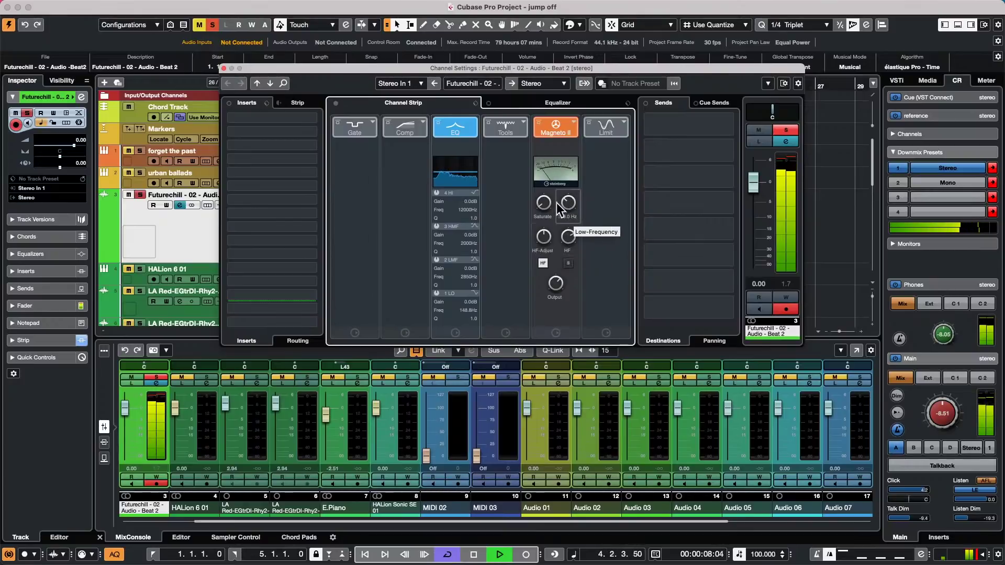
- Set Magneto II's Saturate to 34 % and HF-Adjust to 2.3 dB, sweeping the HF frequency down to its low range
scroll(545, 208, "up", 10)
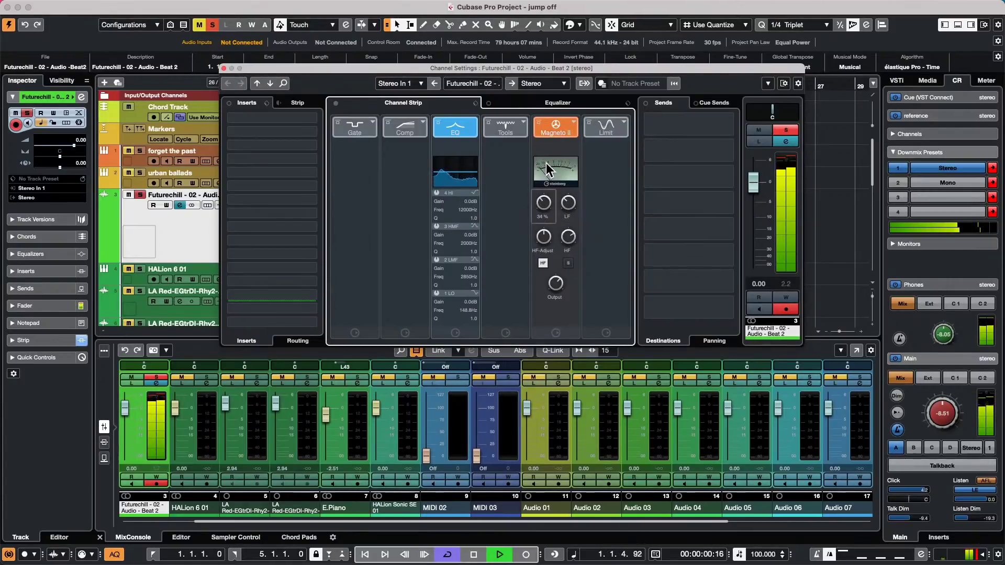
scroll(543, 237, "up", 5)
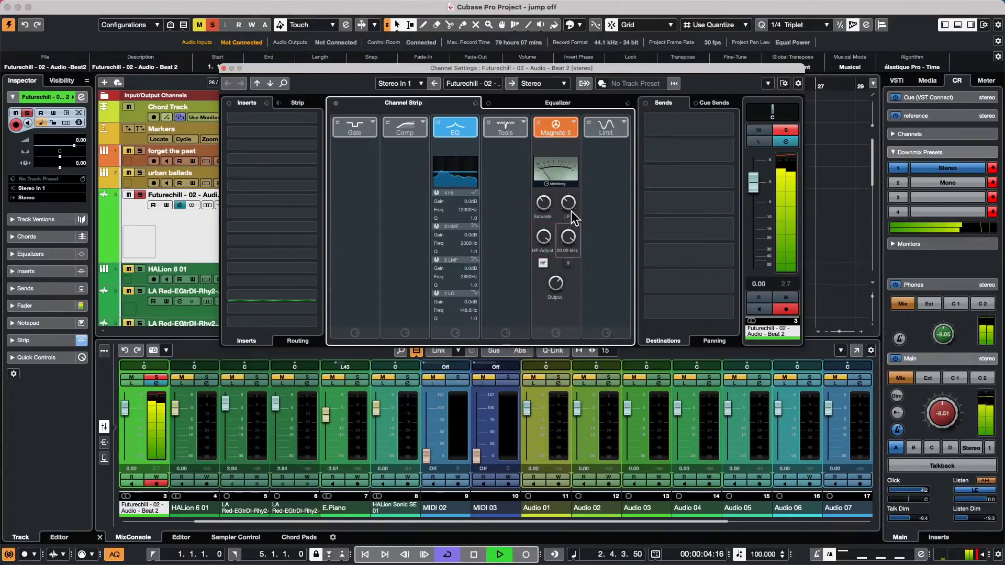
left_click_drag(568, 236, 575, 309)
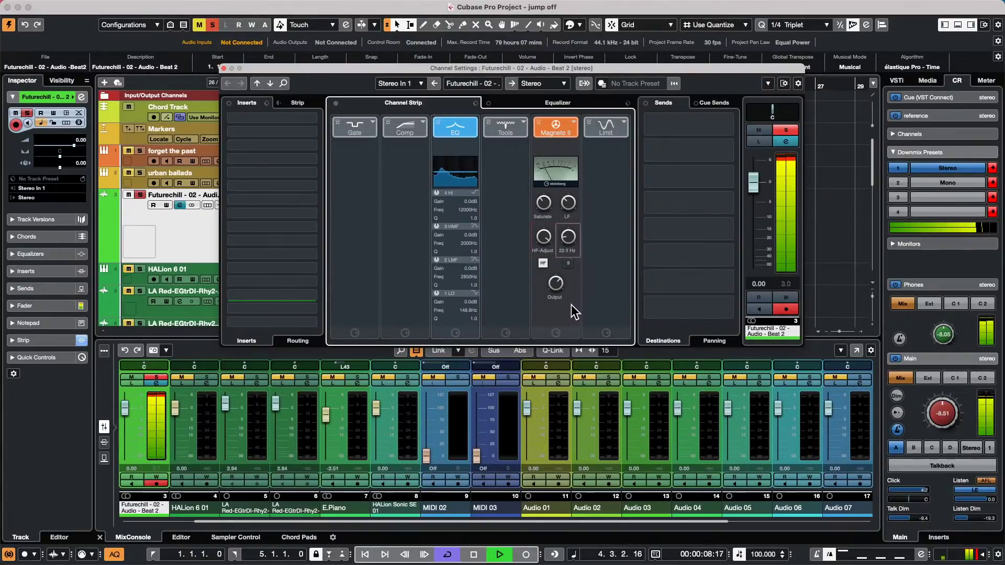
left_click_drag(539, 252, 545, 285)
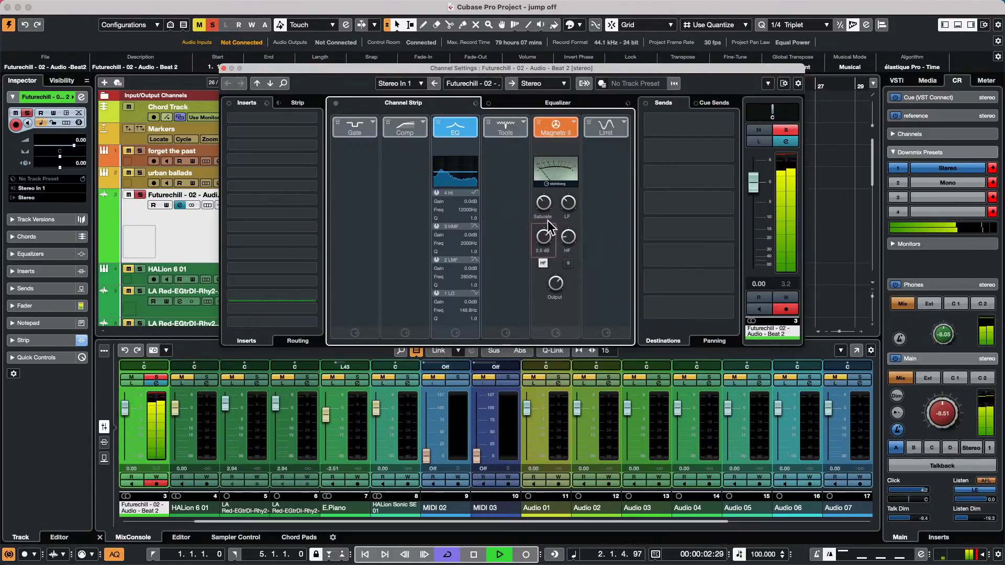
- Audition Magneto II with HF at 4.85 kHz, reduced HF-Adjust and HF, and LF swept up to 12.92 kHz and back to 2.25 kHz
left_click_drag(571, 228, 573, 174)
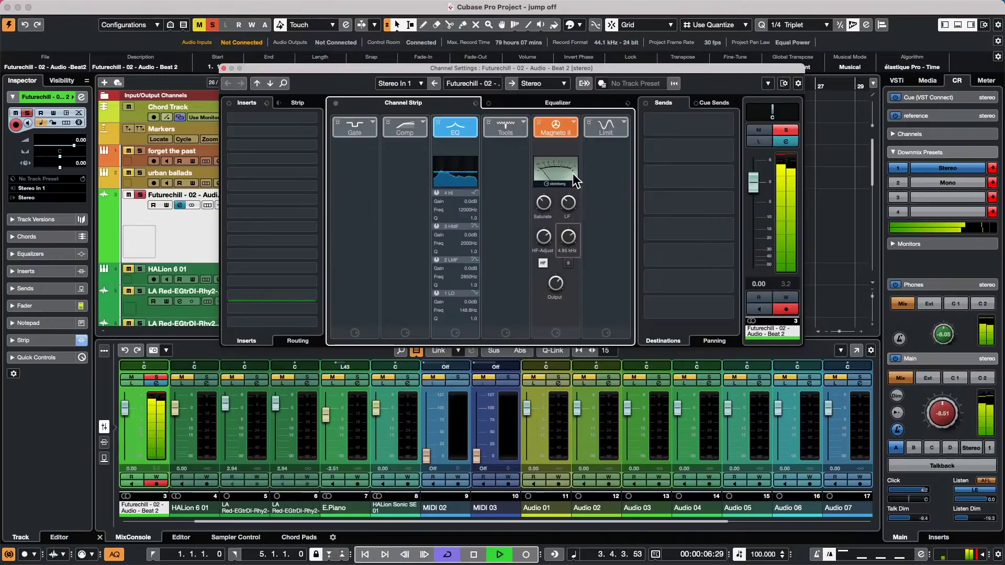
left_click_drag(544, 238, 545, 291)
left_click_drag(567, 230, 572, 279)
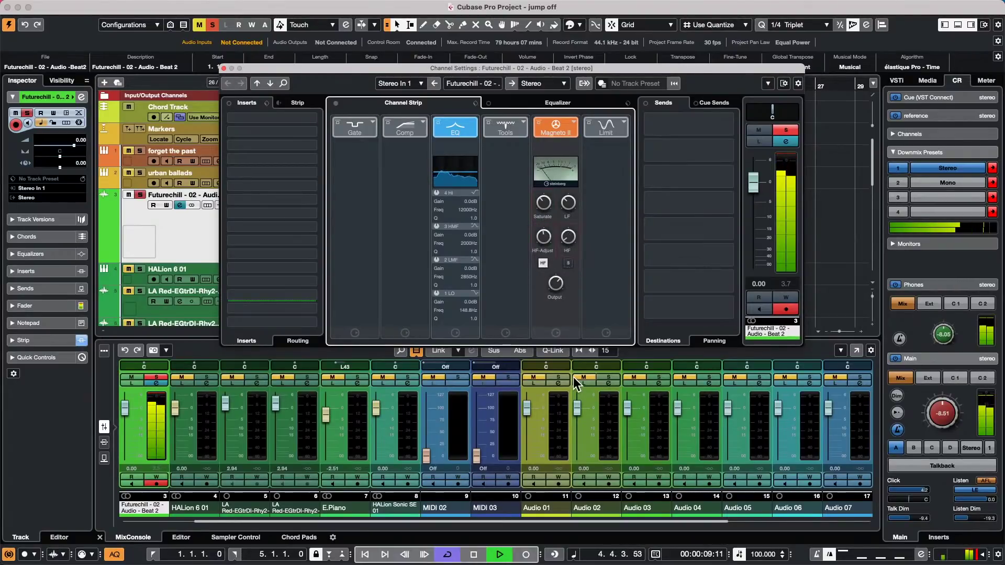
left_click_drag(570, 204, 576, 168)
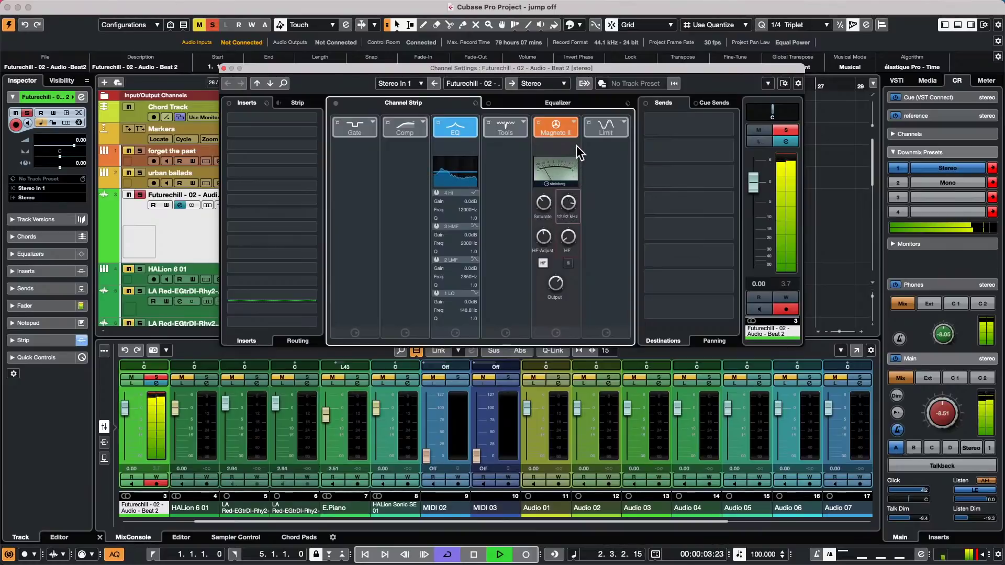
mouse_move(568, 202)
left_mouse_down()
mouse_move(567, 245)
mouse_move(568, 183)
left_mouse_up()
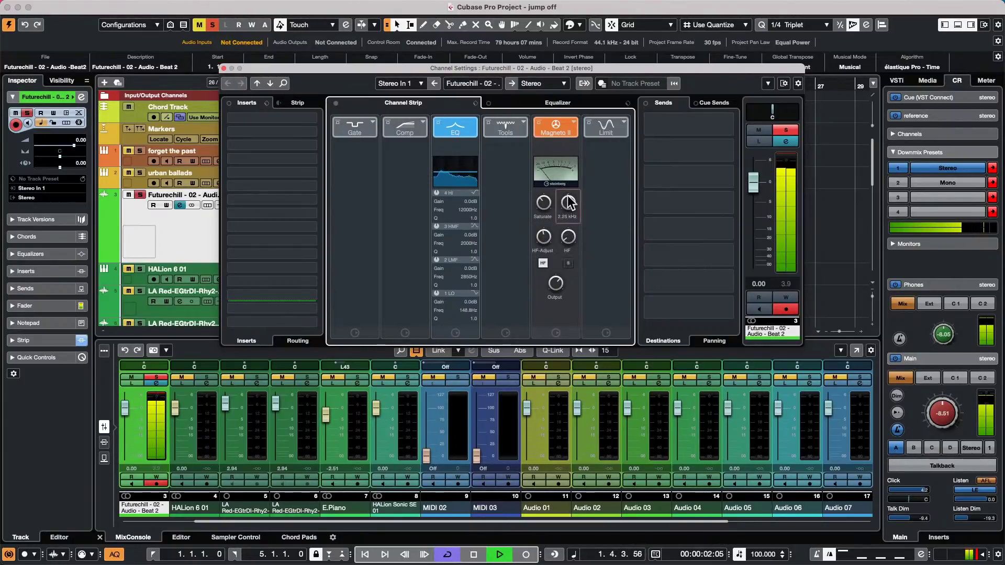
- Switch the saturation module to Tape Saturation, raise its Drive, and audition LF and HF changes, ending with HF at 20000 Hz
left_click(570, 122)
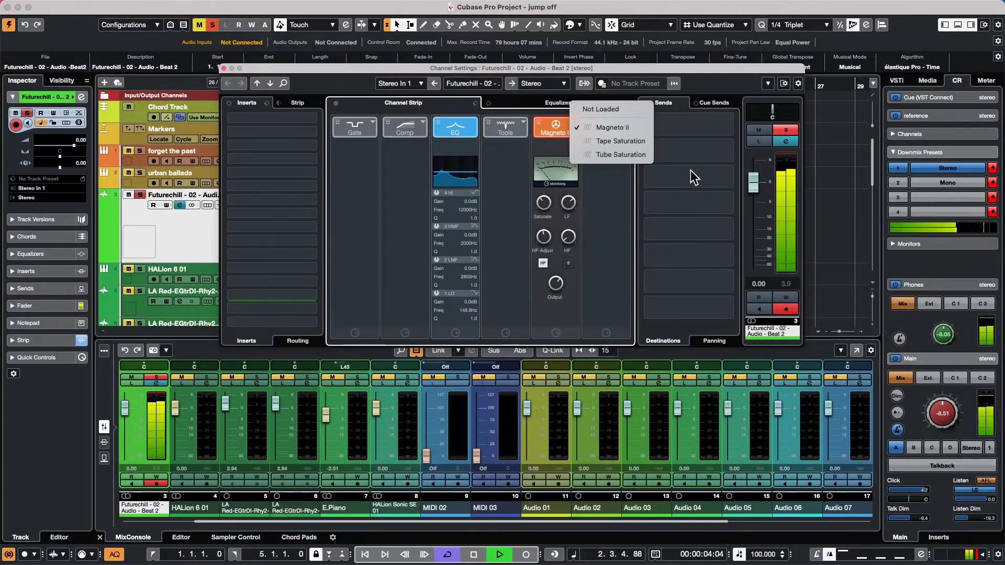
left_click(626, 142)
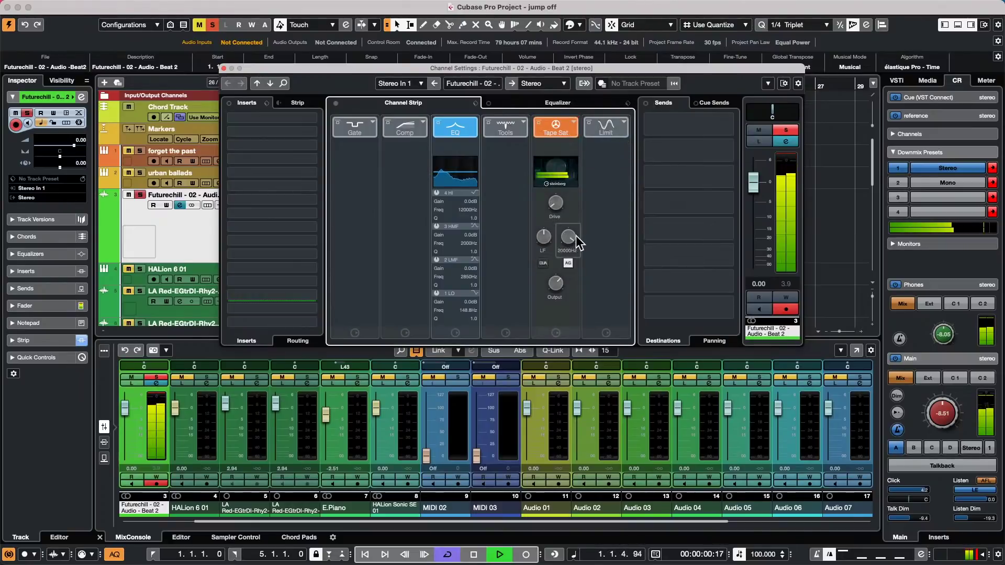
left_click_drag(572, 240, 573, 283)
mouse_move(560, 207)
left_click_drag(558, 201, 563, 113)
left_click_drag(572, 240, 529, 271)
mouse_move(542, 238)
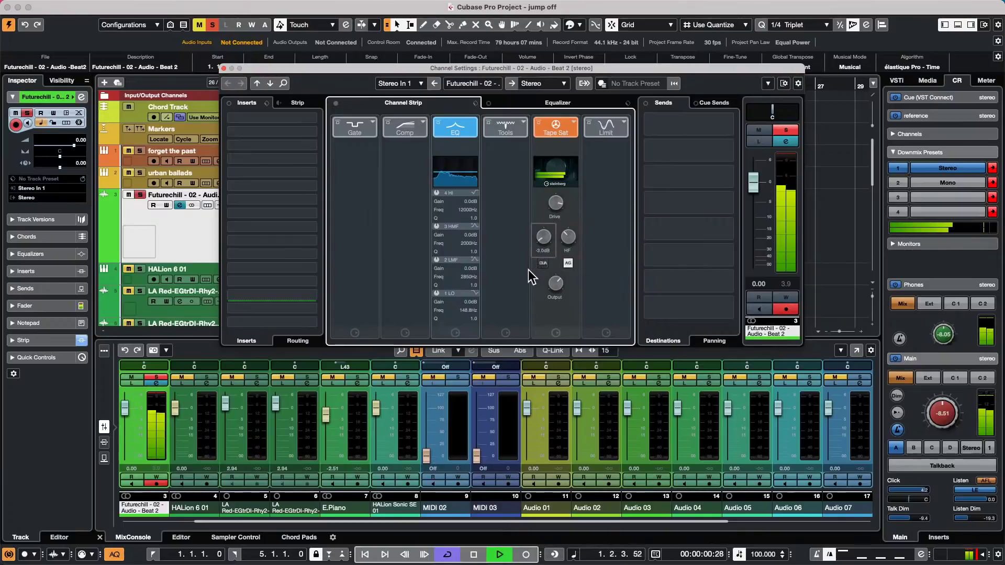
left_click_drag(574, 244, 572, 209)
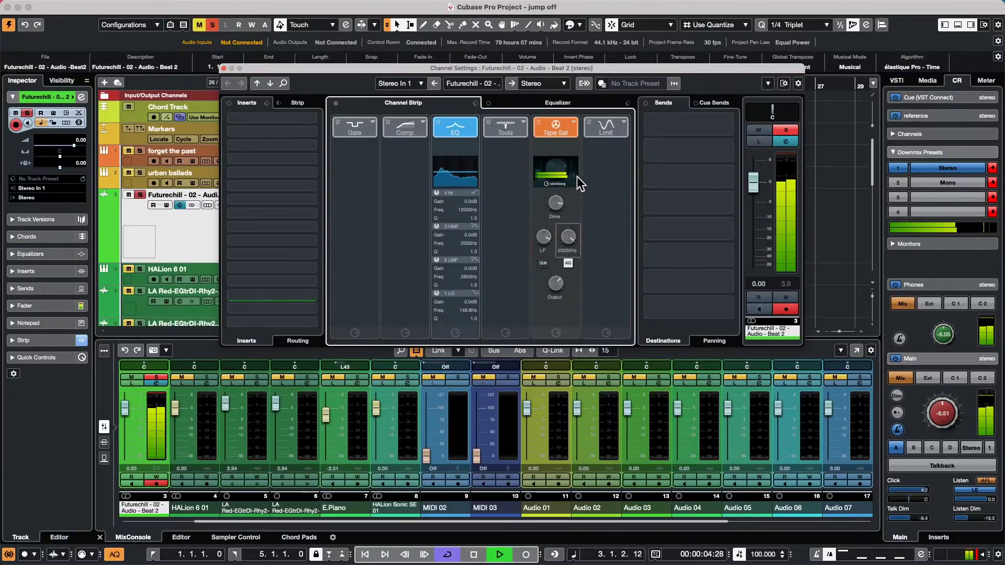
- Switch the saturation module to Tube Saturation and compare its HF raised to 6.0 dB with HF turned down
left_click(574, 121)
left_click(591, 139)
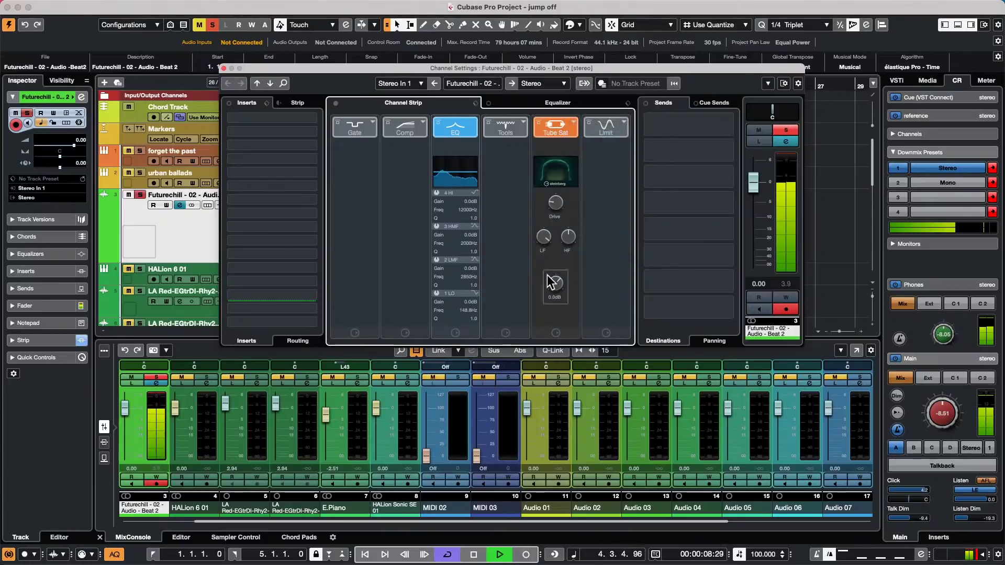
left_click_drag(569, 234, 546, 250)
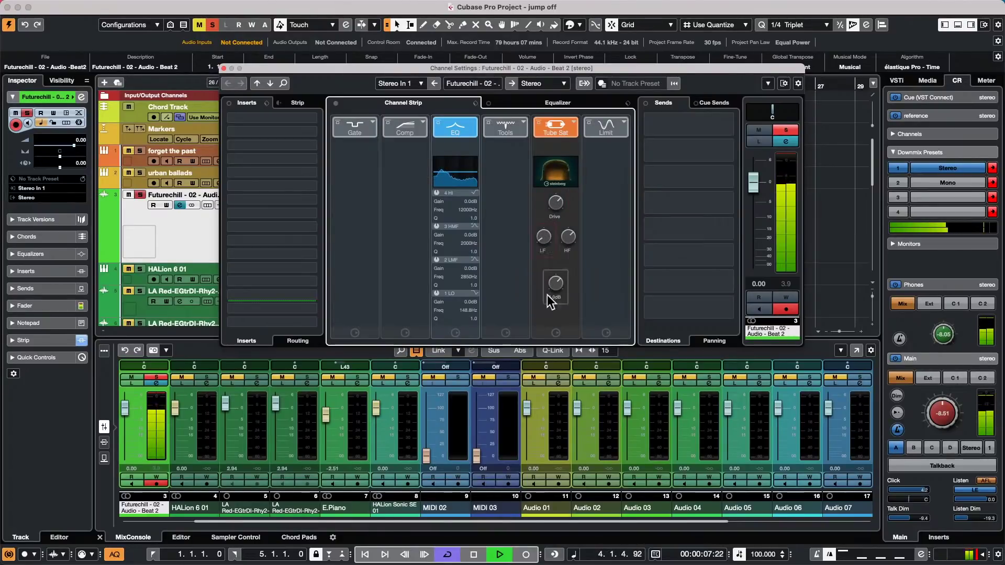
left_click_drag(570, 239, 587, 197)
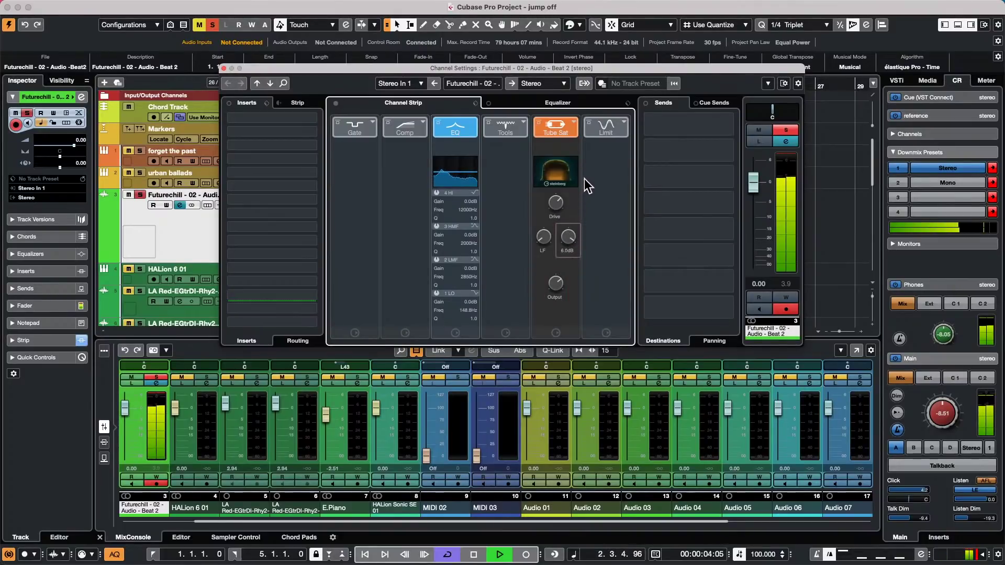
left_click_drag(568, 237, 553, 324)
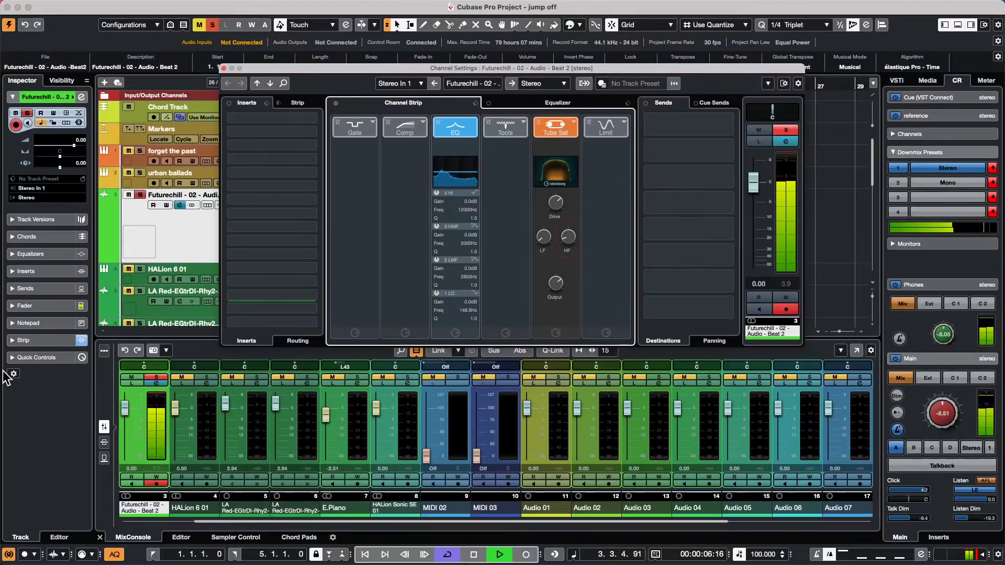
- Stop playback, switch the channel strip's saturation module back to Magneto II and close the channel settings
key("space")
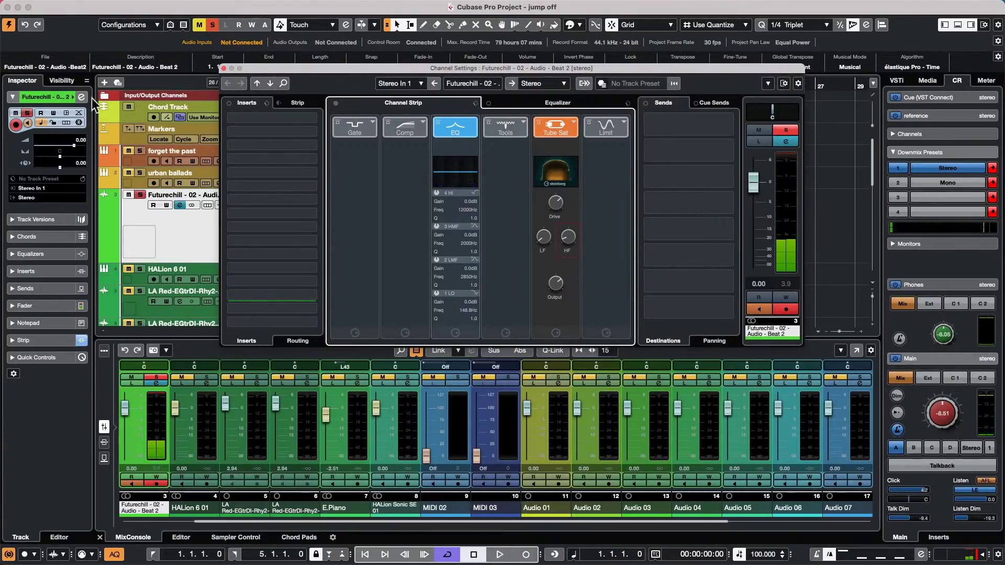
left_click(574, 129)
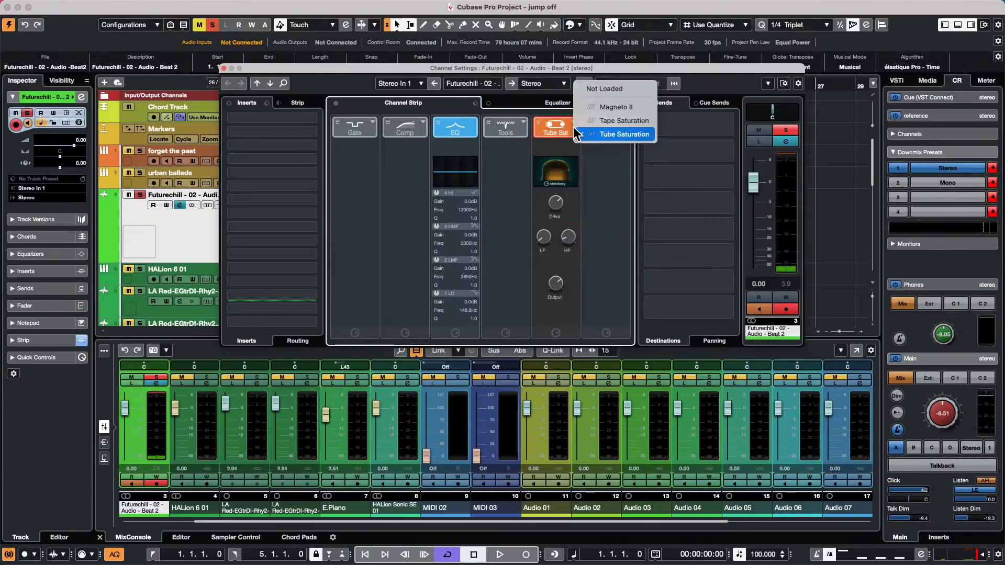
left_click(609, 106)
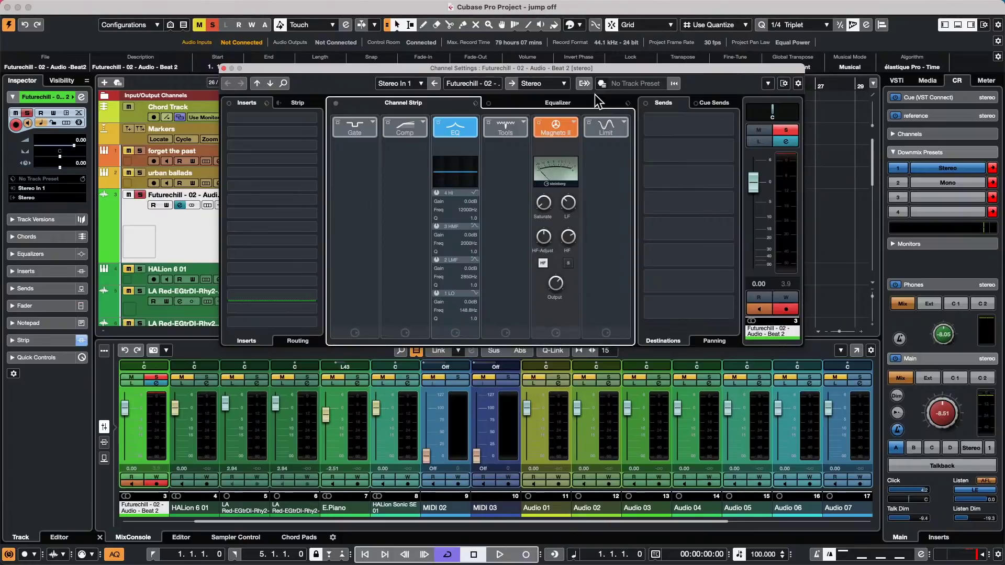
left_click(223, 68)
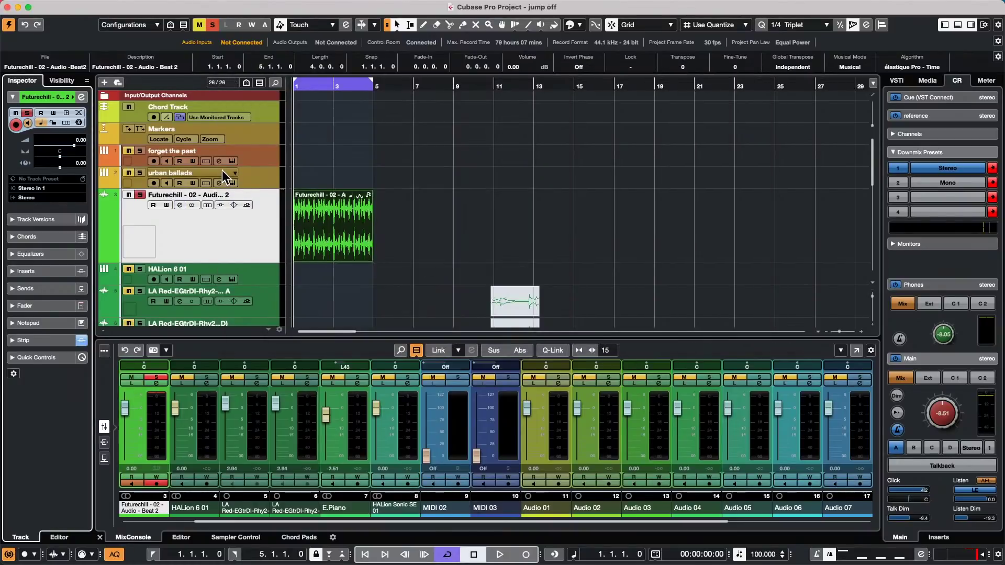
- Add a Tempo track below the Markers track and increase its height
scroll(222, 171, "down", 5)
scroll(222, 171, "up", 5)
right_click(255, 136)
mouse_move(314, 137)
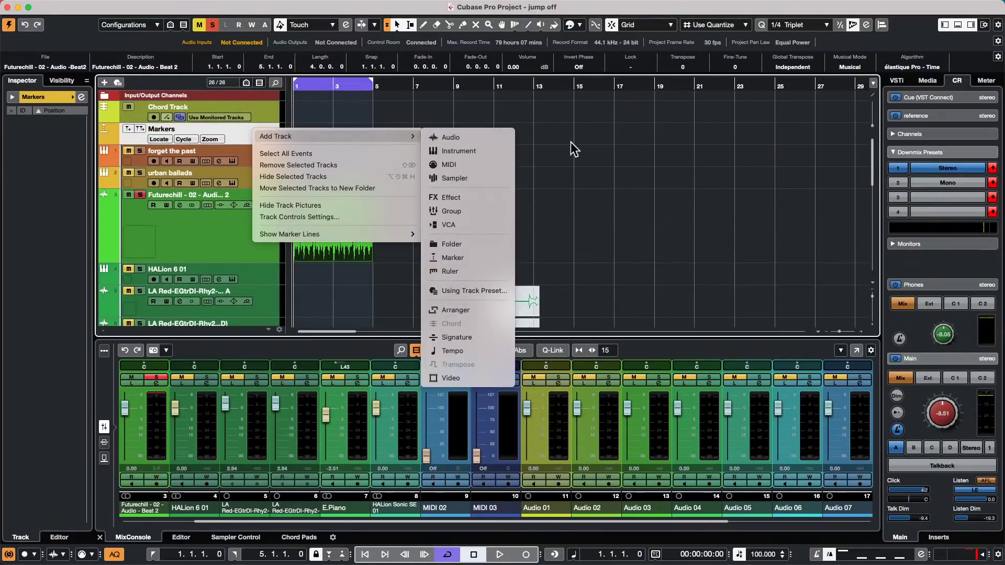
left_click(470, 350)
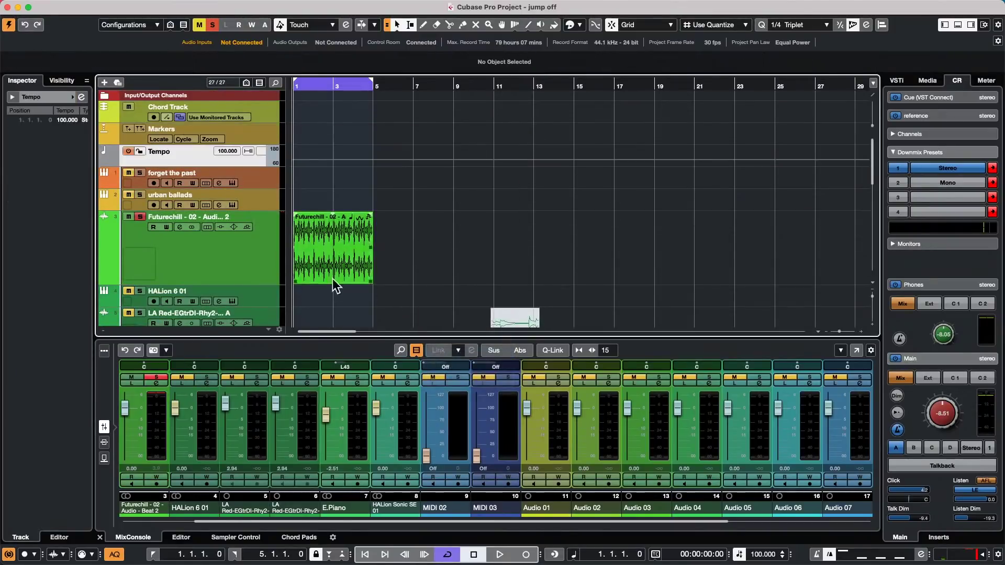
left_click_drag(243, 167, 243, 197)
- Draw a rising and falling tempo curve across bars 1 to 5 of the Tempo track and redraw part of it
right_click(333, 180)
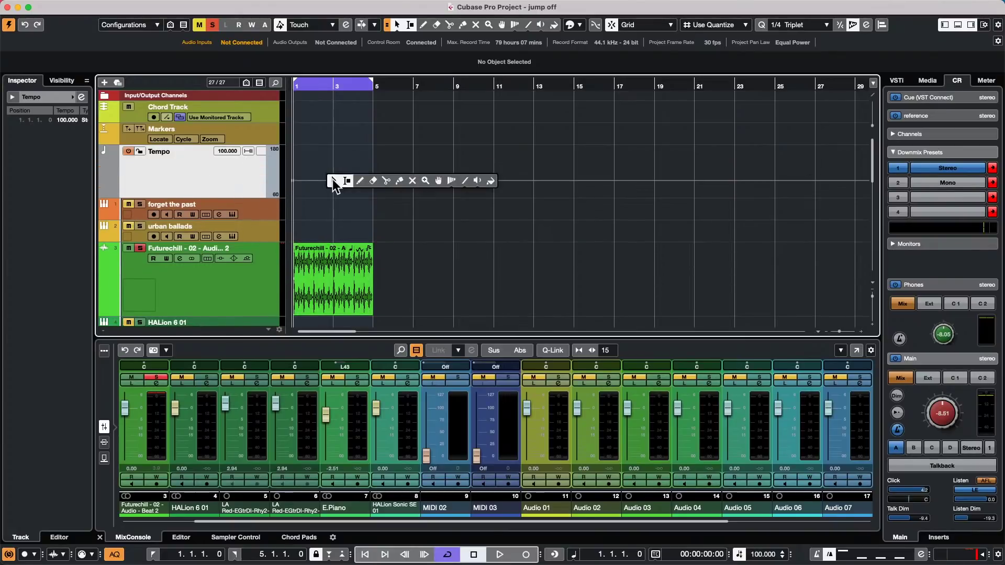
left_click(360, 180)
mouse_move(300, 171)
left_mouse_down()
mouse_move(311, 161)
mouse_move(384, 194)
left_mouse_up()
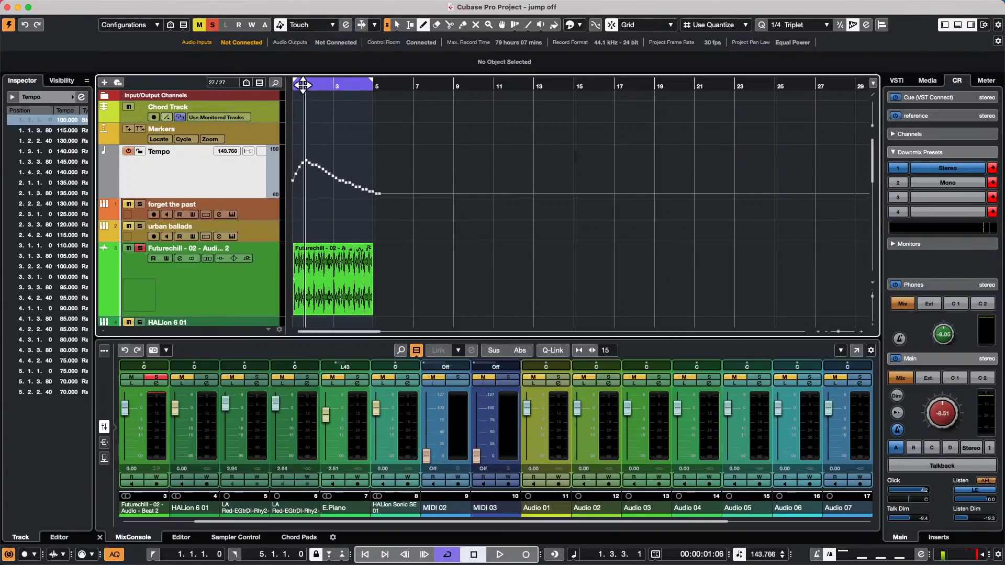
key("h")
key("h")
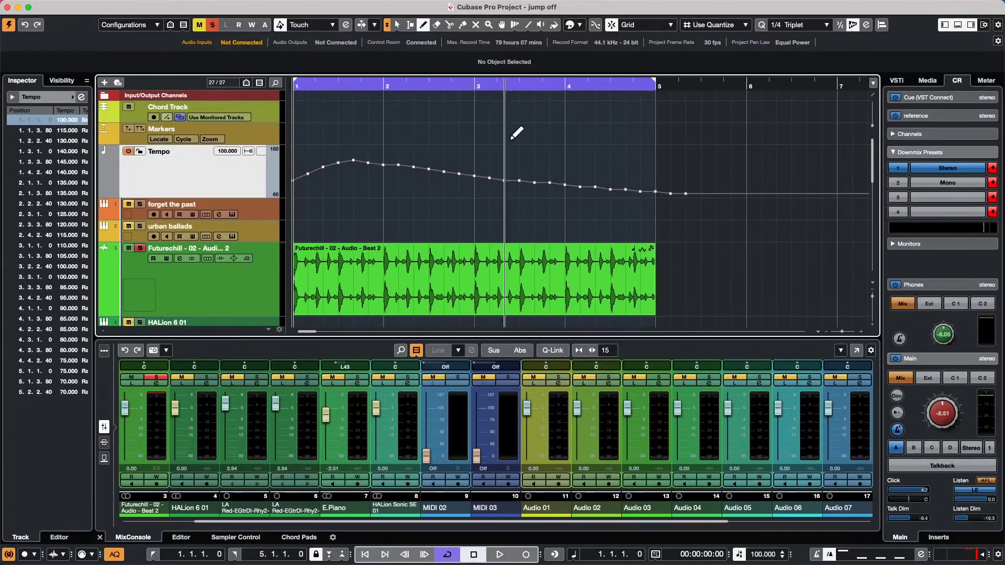
mouse_move(391, 169)
left_mouse_down()
mouse_move(545, 164)
mouse_move(617, 186)
mouse_move(473, 174)
mouse_move(643, 163)
mouse_move(361, 190)
mouse_move(369, 198)
left_mouse_up()
- Switch the ruler to Seconds and draw further tempo changes within the cycle range of the Tempo track
right_click(376, 84)
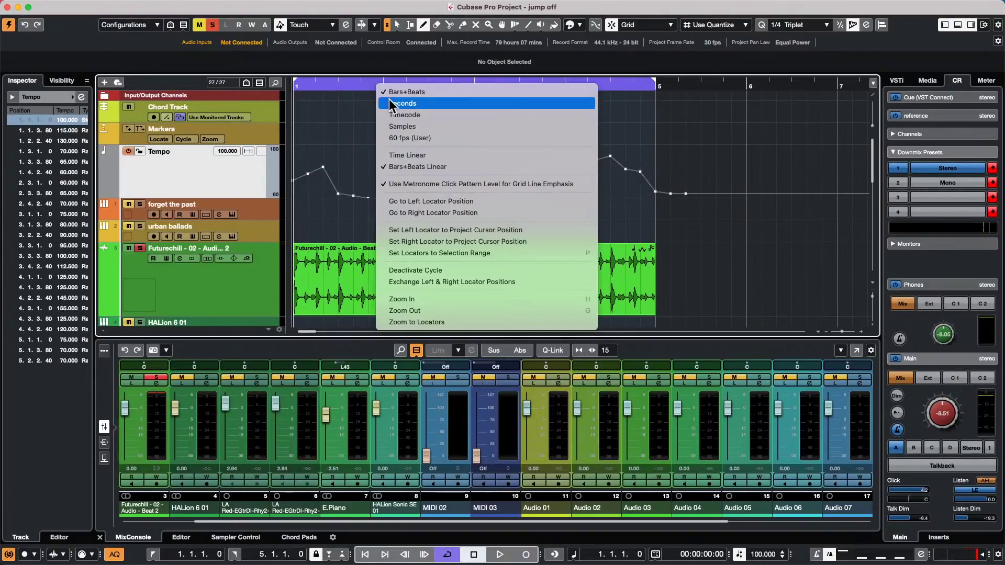
left_click(390, 103)
mouse_move(338, 200)
left_mouse_down()
mouse_move(369, 202)
mouse_move(392, 184)
mouse_move(407, 203)
mouse_move(457, 158)
mouse_move(404, 166)
mouse_move(455, 165)
left_mouse_up()
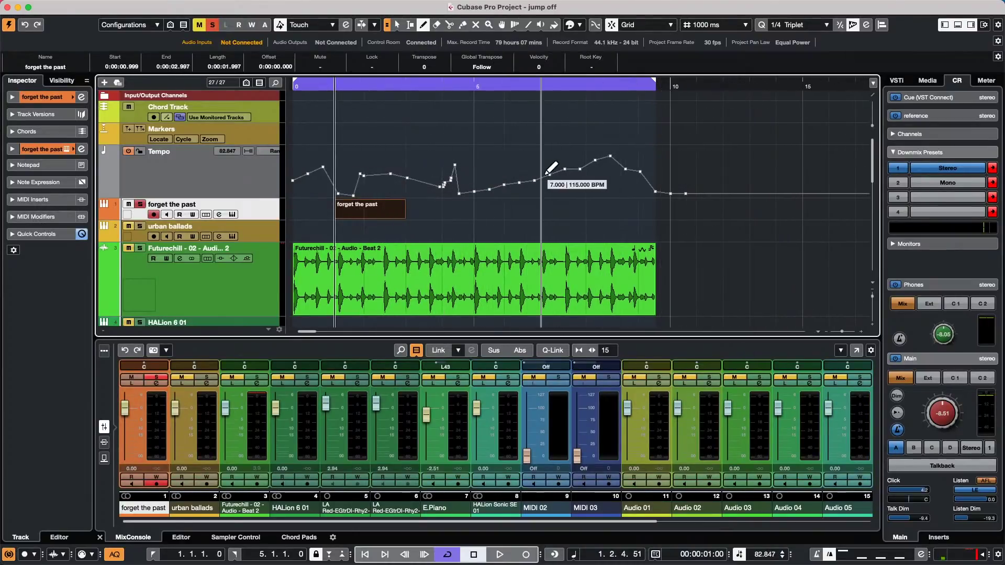
mouse_move(512, 185)
left_mouse_down()
mouse_move(539, 155)
mouse_move(679, 190)
mouse_move(474, 180)
mouse_move(544, 183)
mouse_move(587, 156)
left_mouse_up()
- Extend the freehand tempo changes beyond the audio loop to about 24 seconds
left_click(401, 85)
left_click_drag(400, 66, 399, 54)
left_click(531, 192)
mouse_move(531, 192)
left_mouse_down()
mouse_move(549, 158)
mouse_move(537, 198)
mouse_move(540, 178)
mouse_move(597, 169)
left_mouse_up()
mouse_move(605, 171)
left_mouse_down()
mouse_move(680, 172)
mouse_move(682, 188)
mouse_move(775, 177)
left_mouse_up()
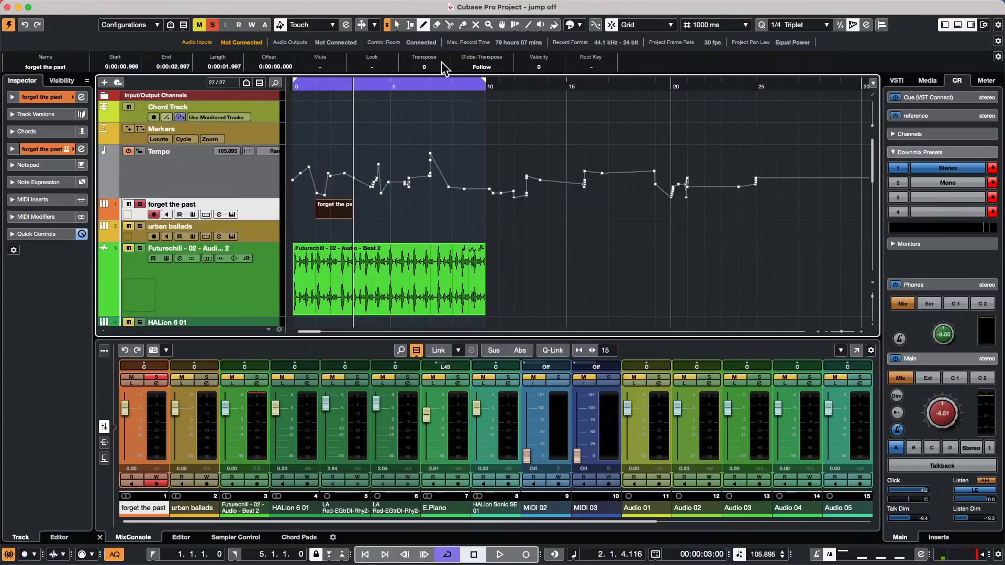
- Switch the ruler to Bars+Beats and draw tempo points around bars 11 and 12
right_click(435, 80)
left_click(460, 85)
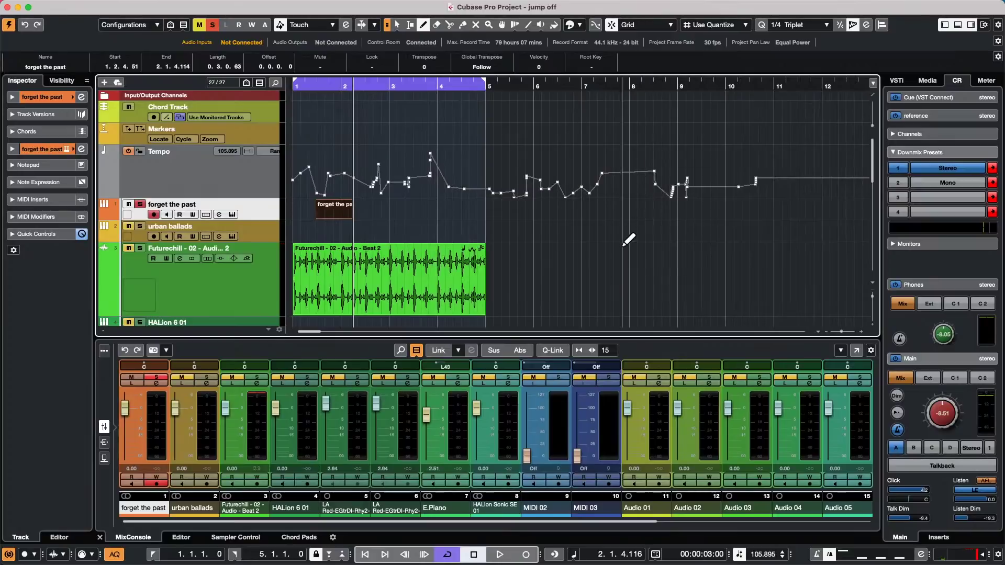
left_click_drag(782, 181, 826, 186)
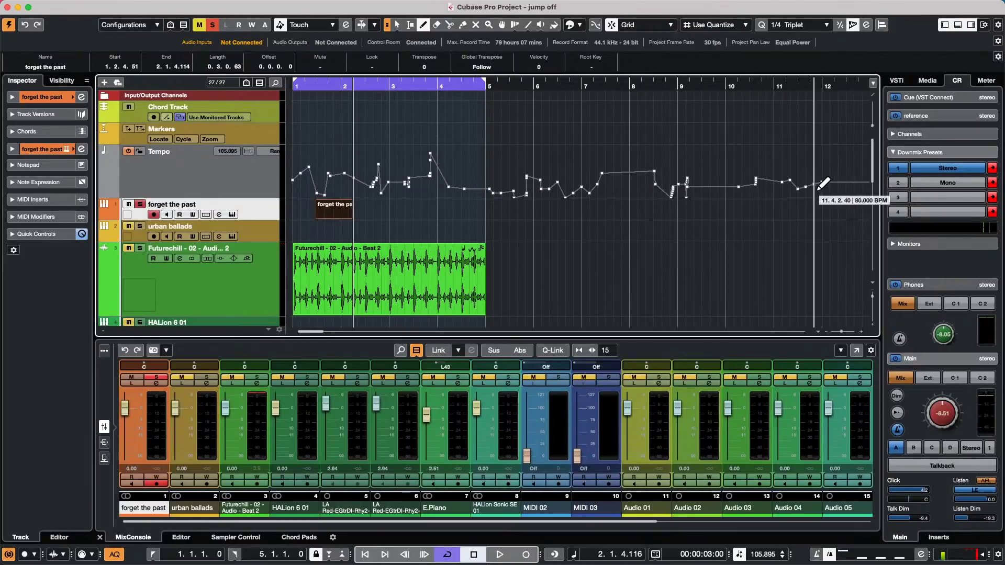
- Draw more tempo changes with the ruler in Seconds, then return the ruler to Bars+Beats
right_click(399, 84)
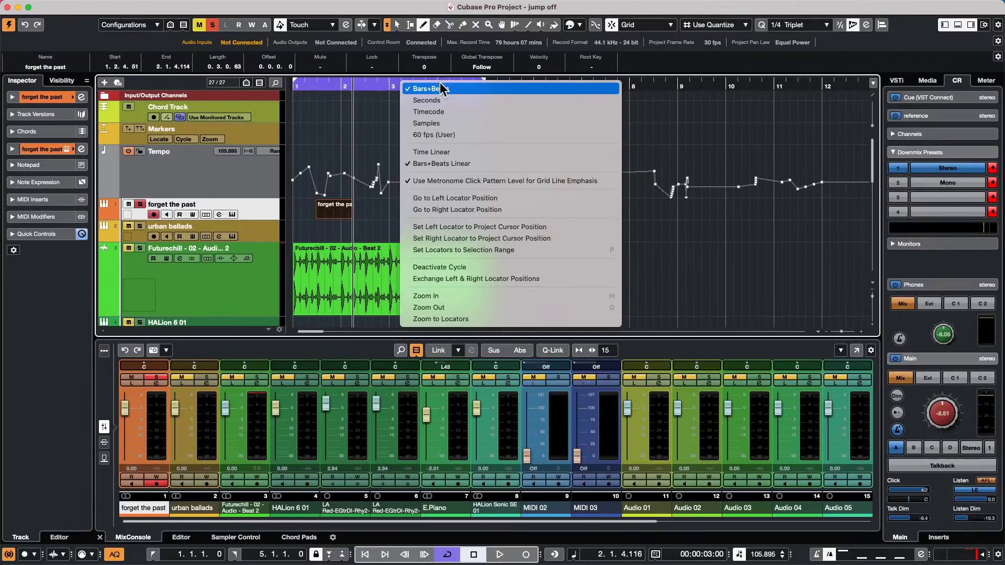
left_click(475, 99)
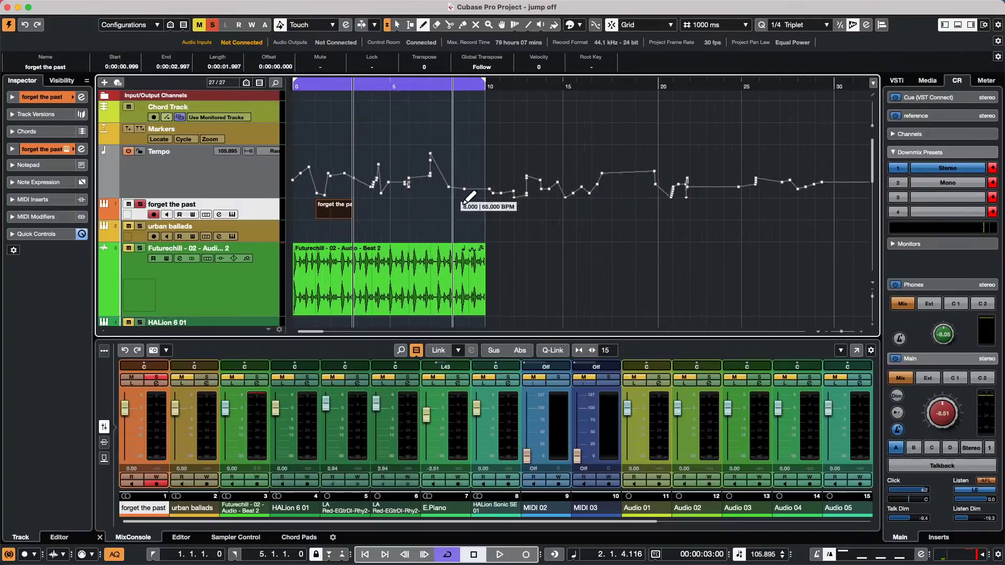
left_click_drag(426, 90, 426, 75)
mouse_move(450, 181)
left_mouse_down()
mouse_move(499, 201)
mouse_move(488, 199)
mouse_move(525, 171)
mouse_move(531, 198)
mouse_move(540, 176)
mouse_move(547, 197)
mouse_move(651, 197)
left_mouse_up()
right_click(412, 85)
left_click(428, 98)
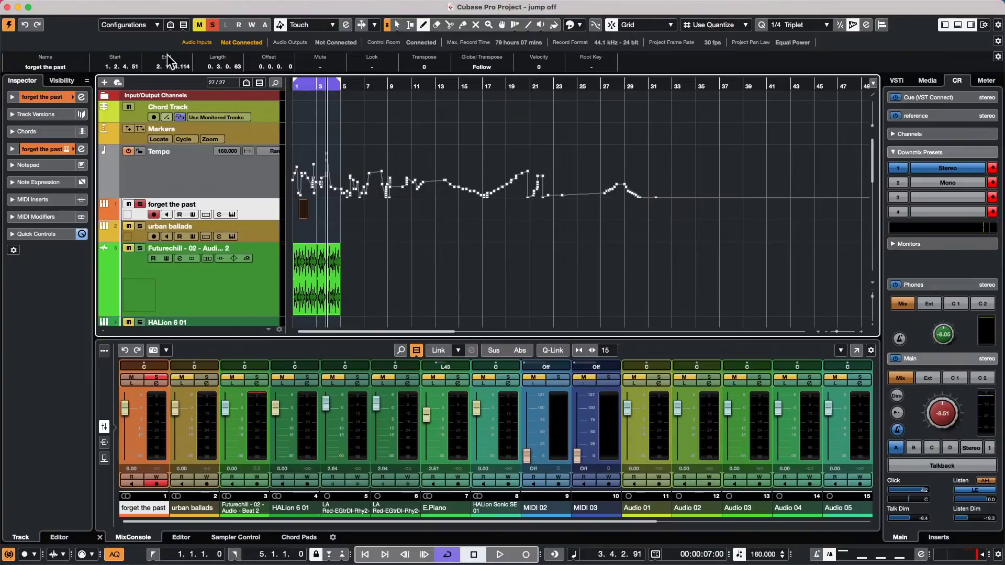
- Undo all the tempo drawing and the addition of the Tempo track
key("super+z")
key("super+z")
key("super+z")
key("super+z")
key("super+z")
key("super+z")
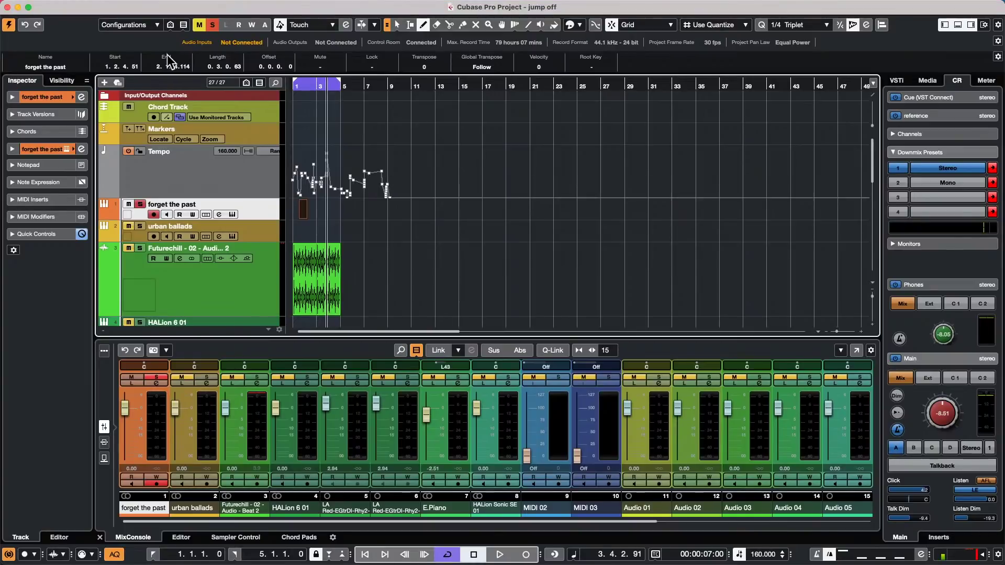
key("super+z")
key("super+z")
key("super+z")
key("super+z")
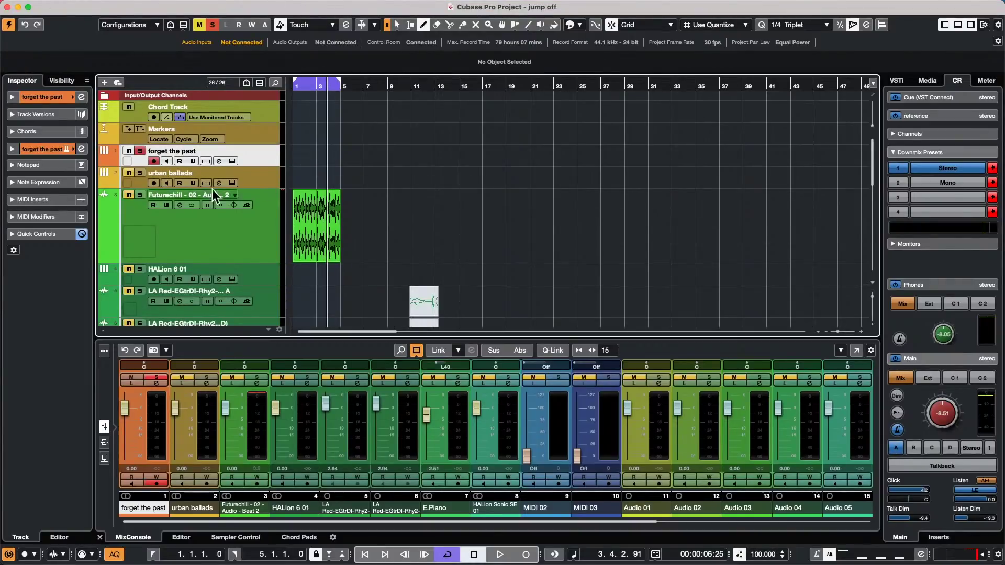
- Open Groove Agent SE on the forget the past track, set its pads to Pattern mode and audition the playback
left_click(82, 149)
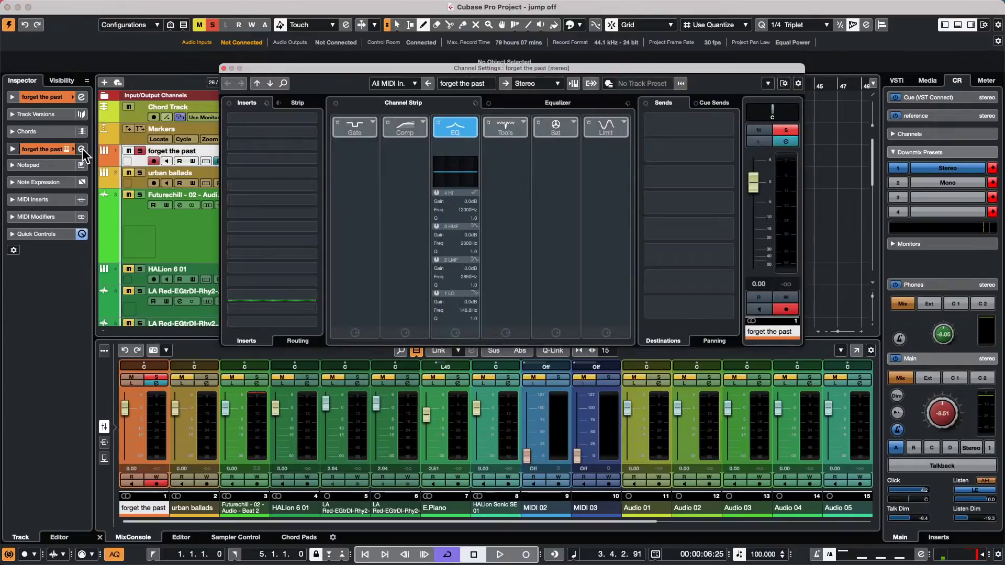
left_click(224, 68)
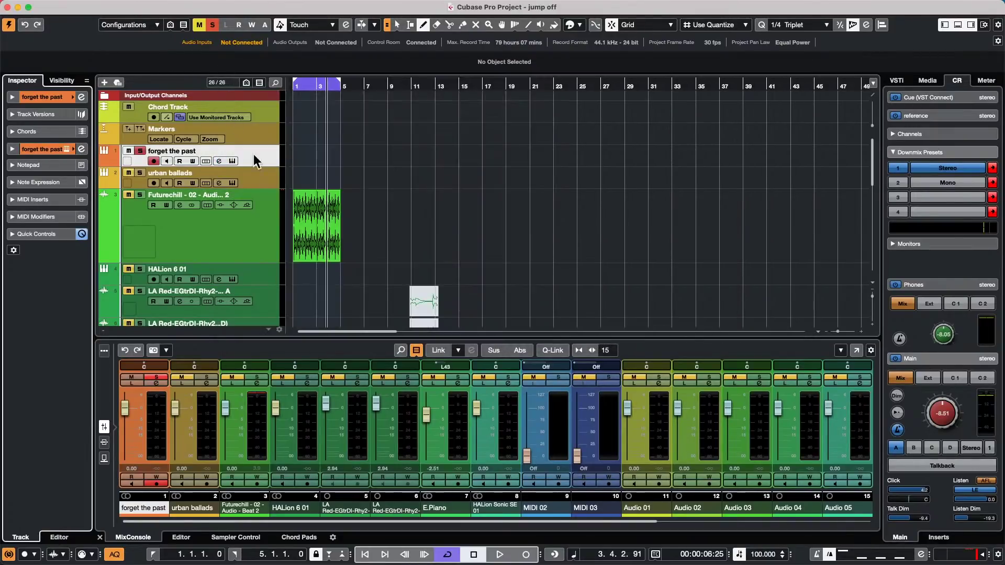
left_click(232, 162)
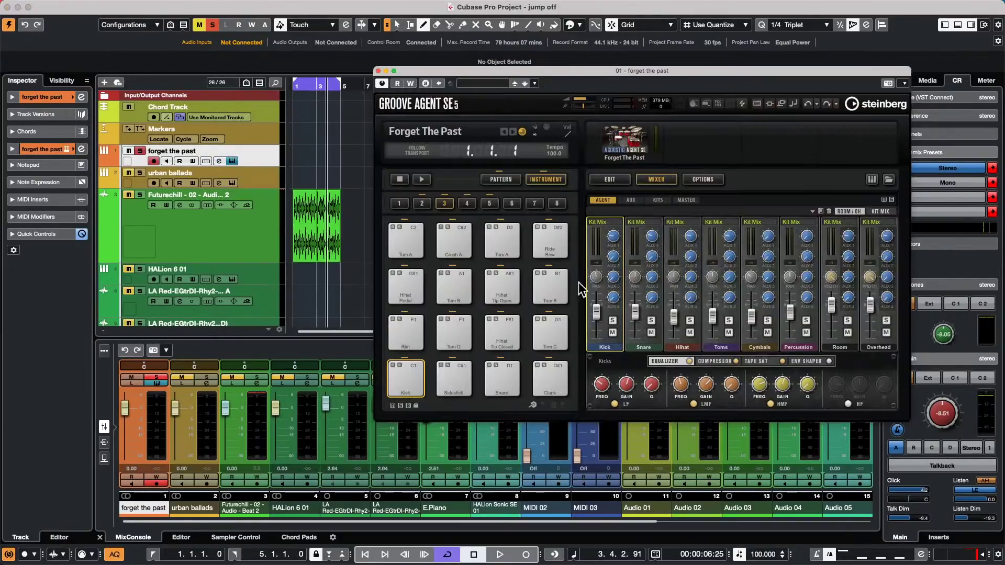
left_click(515, 180)
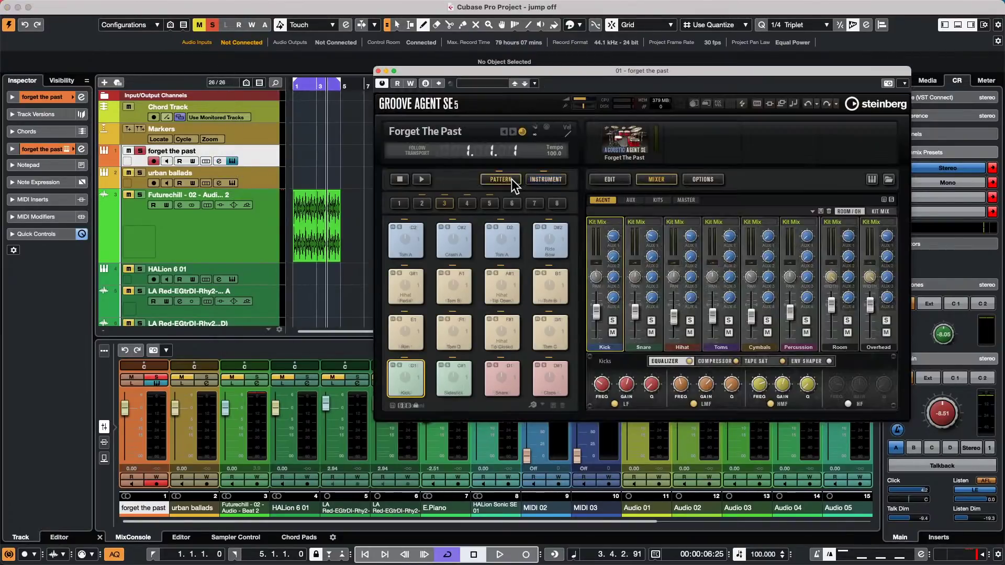
left_click(425, 179)
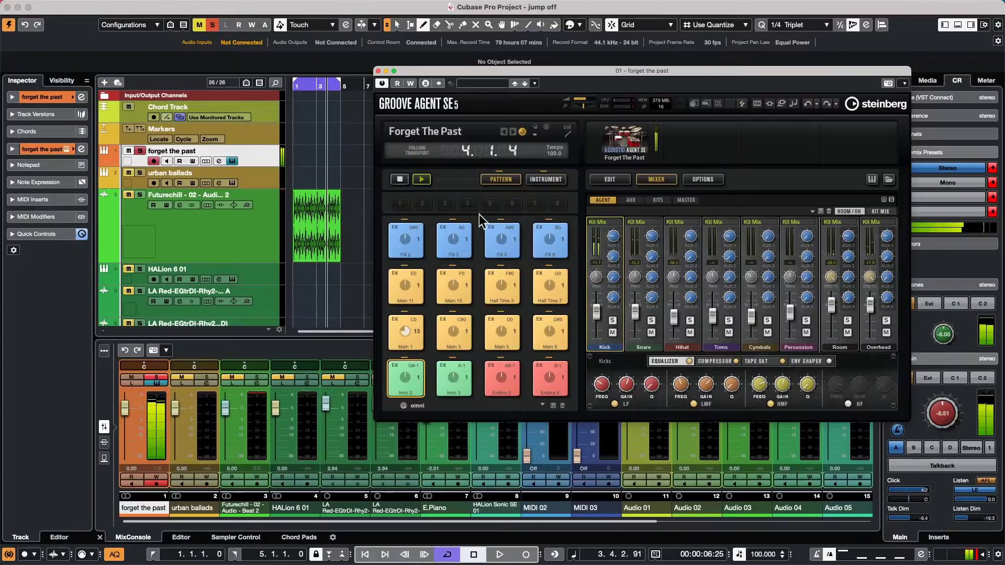
left_click(400, 179)
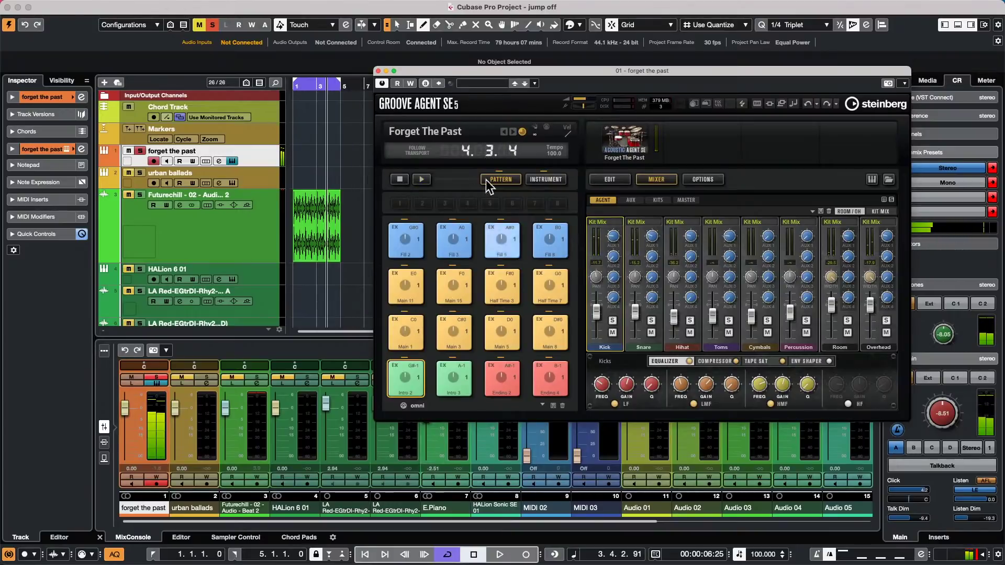
- Place Groove Agent patterns Main 1 at bar 1, Main 15 at bar 5, Fill 3 at bar 9 and Main 1 at bar 10 on forget the past
left_click_drag(471, 74, 692, 86)
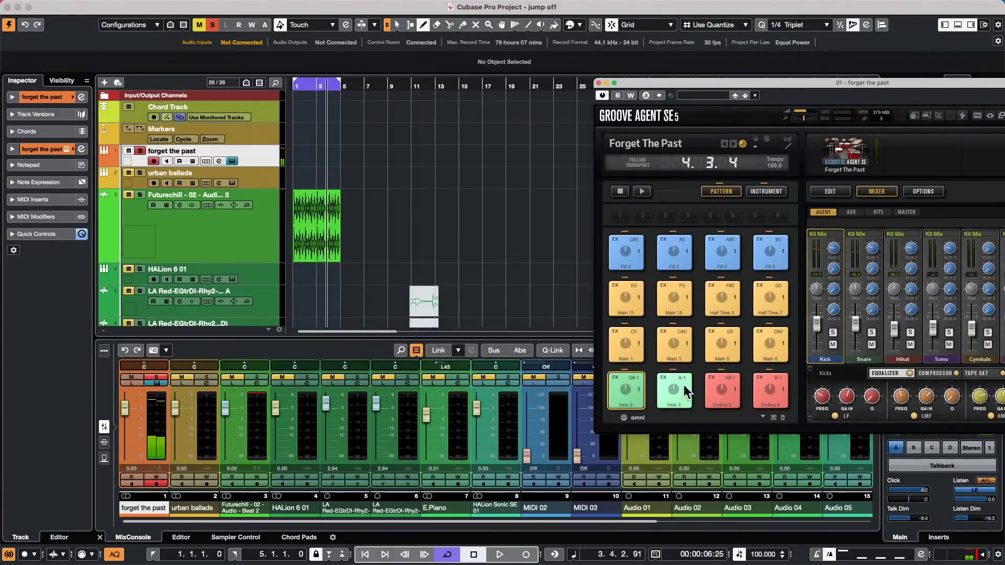
left_click_drag(622, 347, 295, 159)
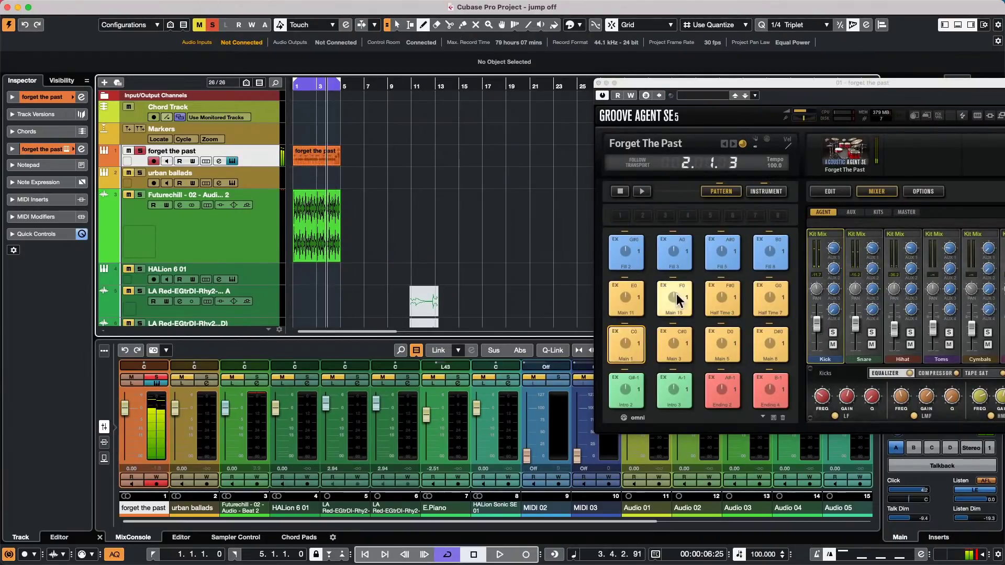
left_click_drag(684, 286, 342, 152)
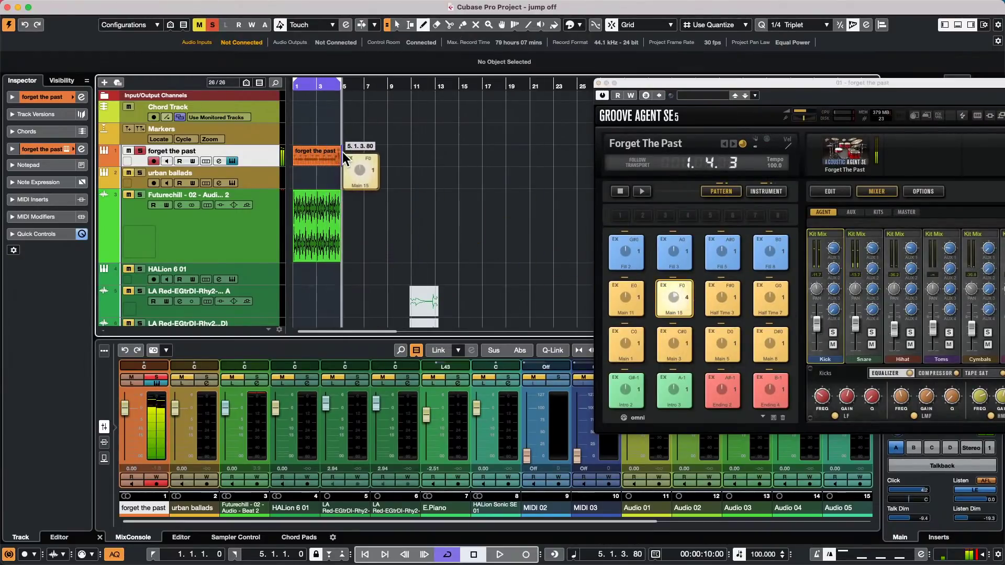
left_click_drag(674, 252, 388, 158)
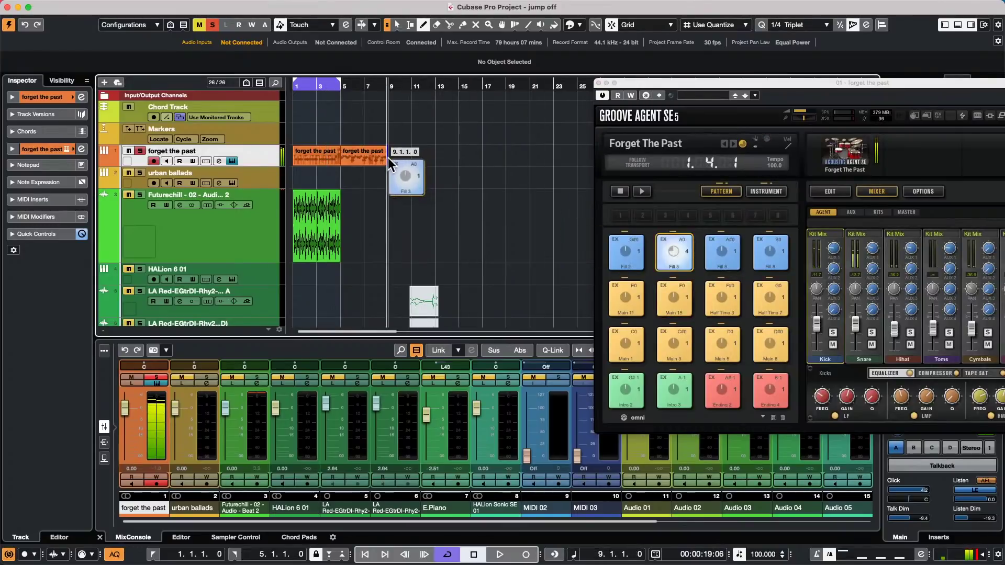
left_click_drag(630, 342, 400, 150)
- Play the drum arrangement from the project start with cycle turned off, selecting the Main 15 part and the fill part at bar 9
key("Home")
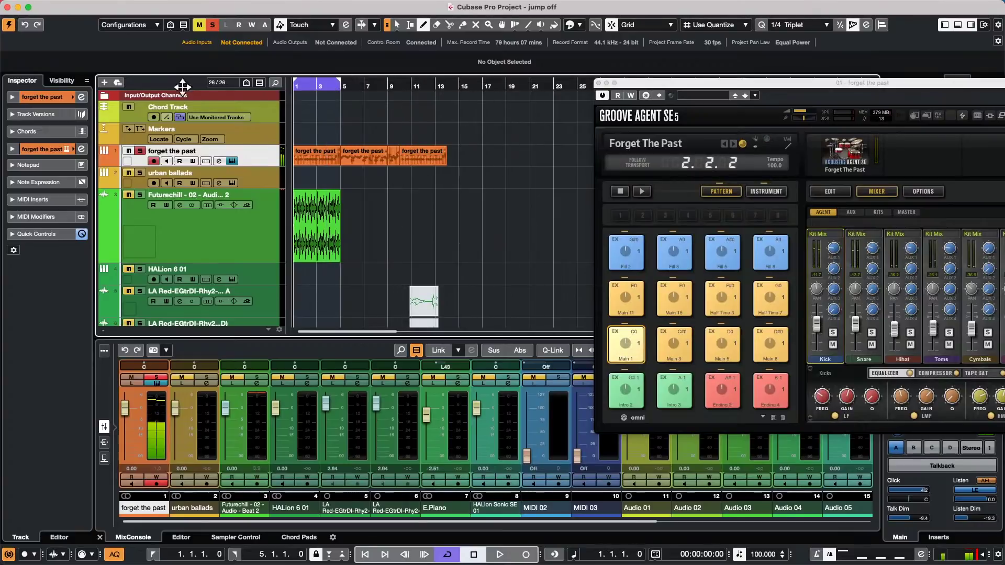
key("space")
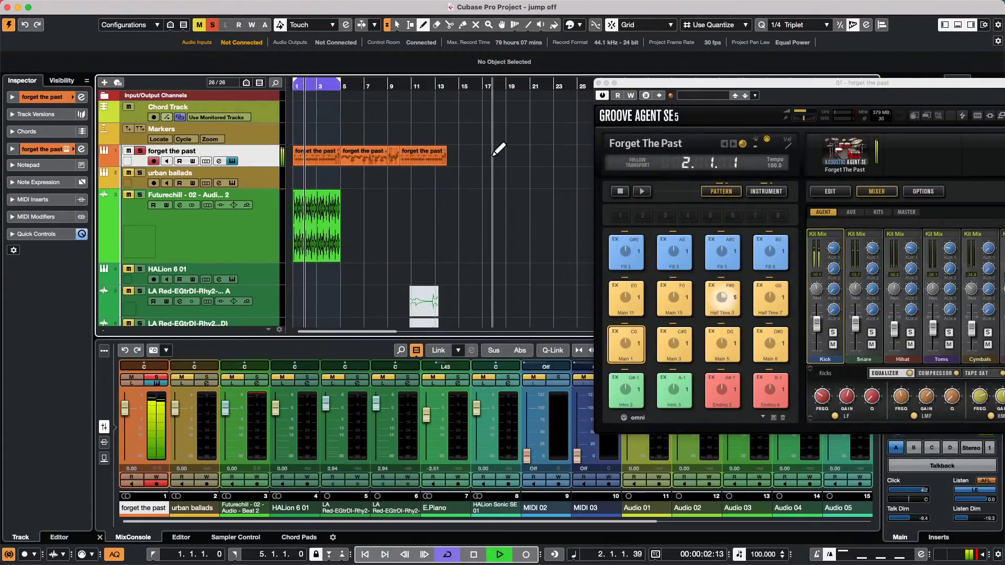
key("1")
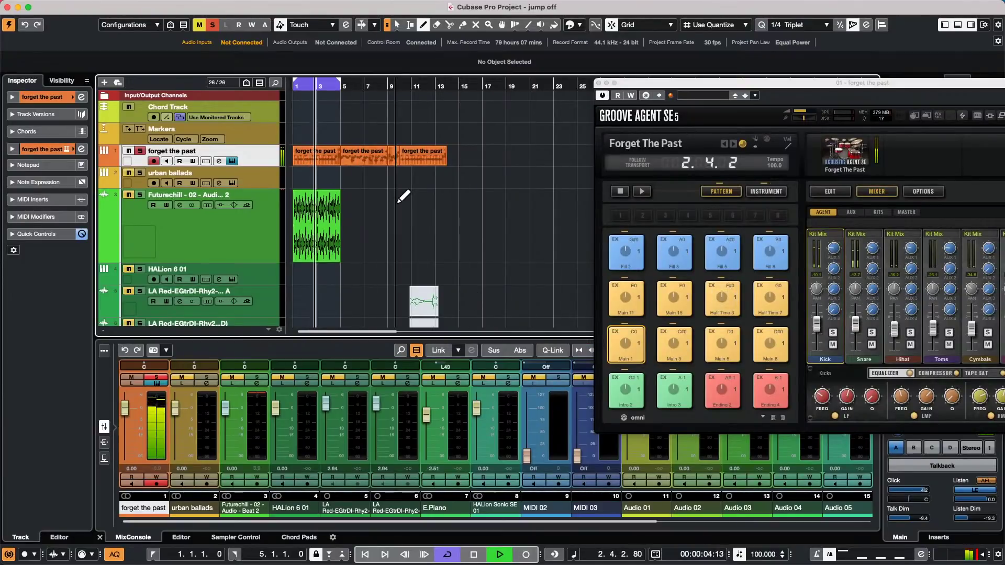
left_click(378, 162)
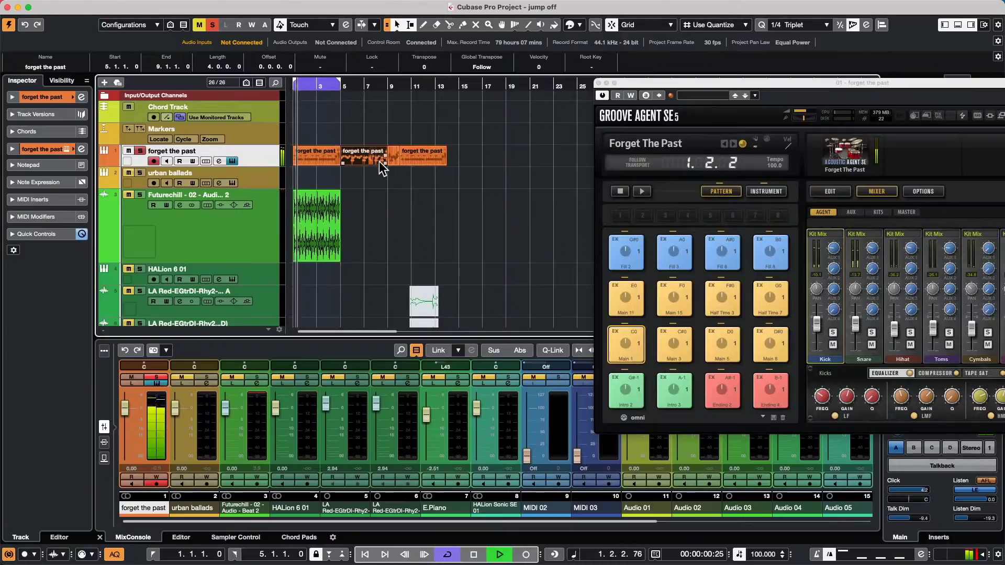
left_click(448, 554)
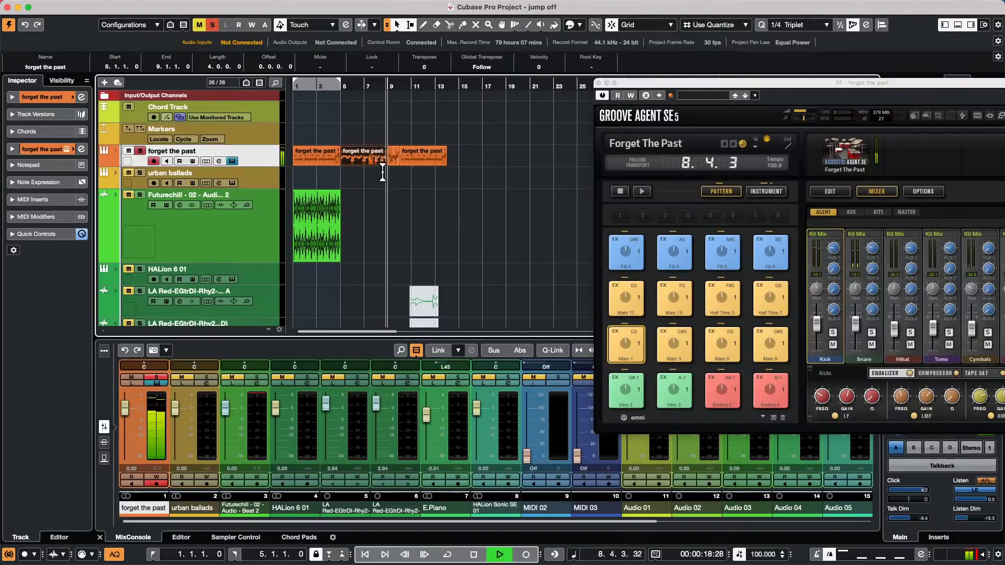
left_click(391, 159)
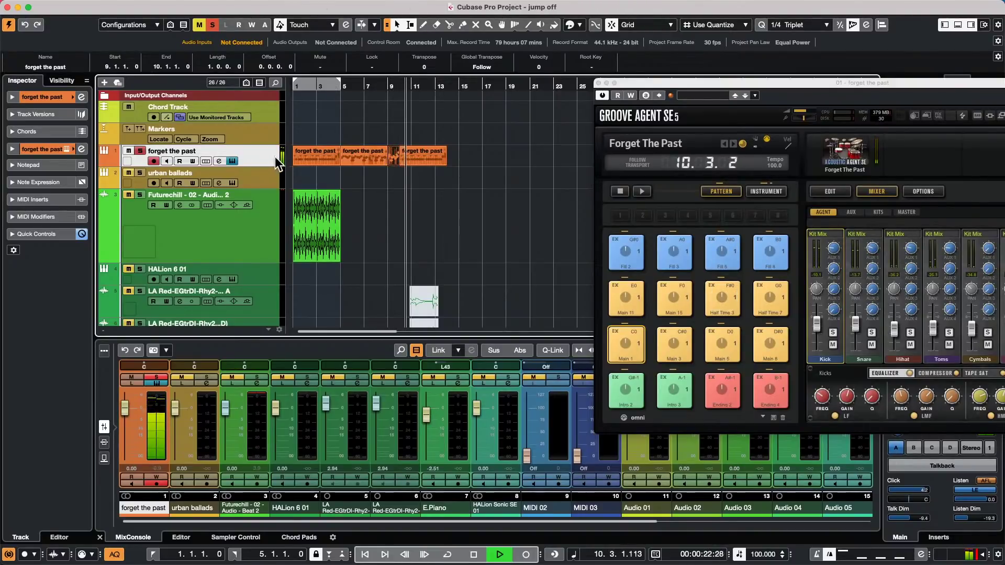
- Stop playback, keep Groove Agent's pattern MIDI channel on omni and enable Use Pattern MIDI Port for Pattern Pads
key("space")
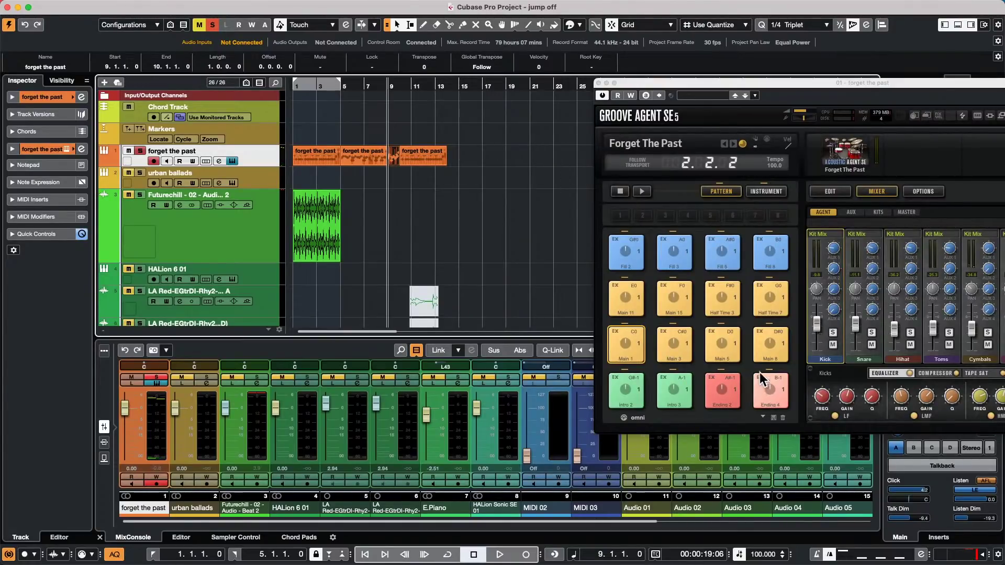
left_click(639, 419)
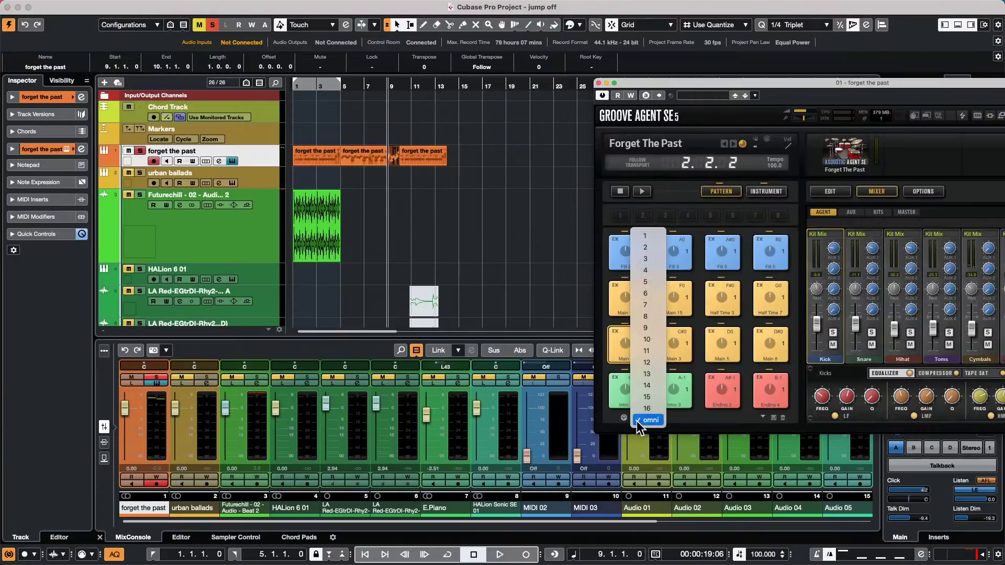
left_click(648, 420)
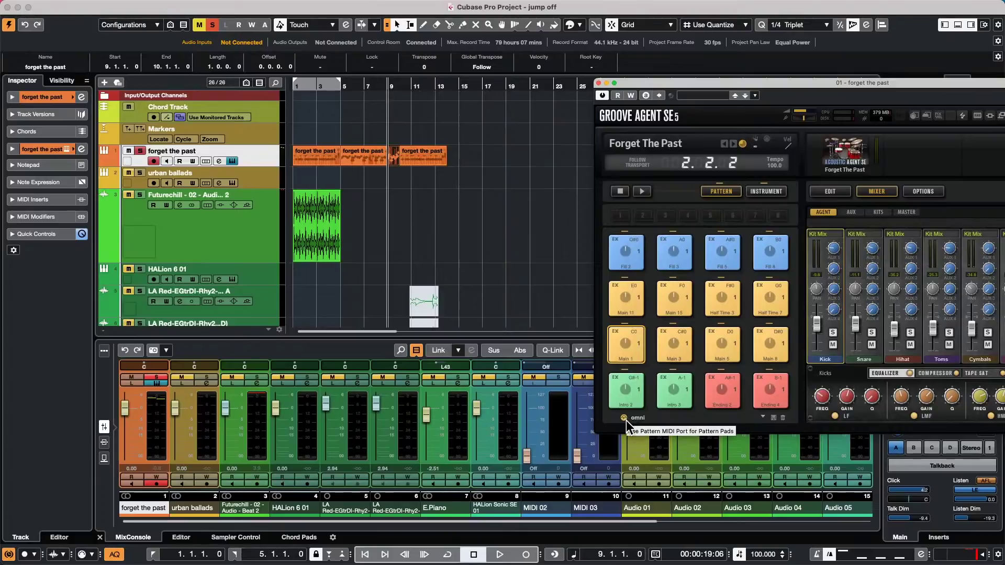
left_click(626, 419)
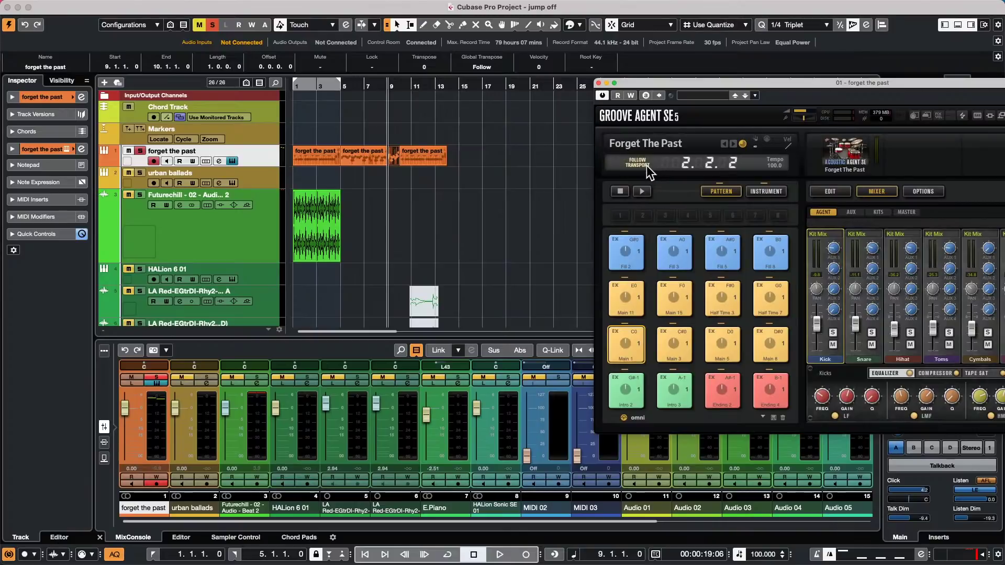
- Audition the drum track while starting and stopping Groove Agent's pattern player separately from the project transport, ending with both stopped
key("space")
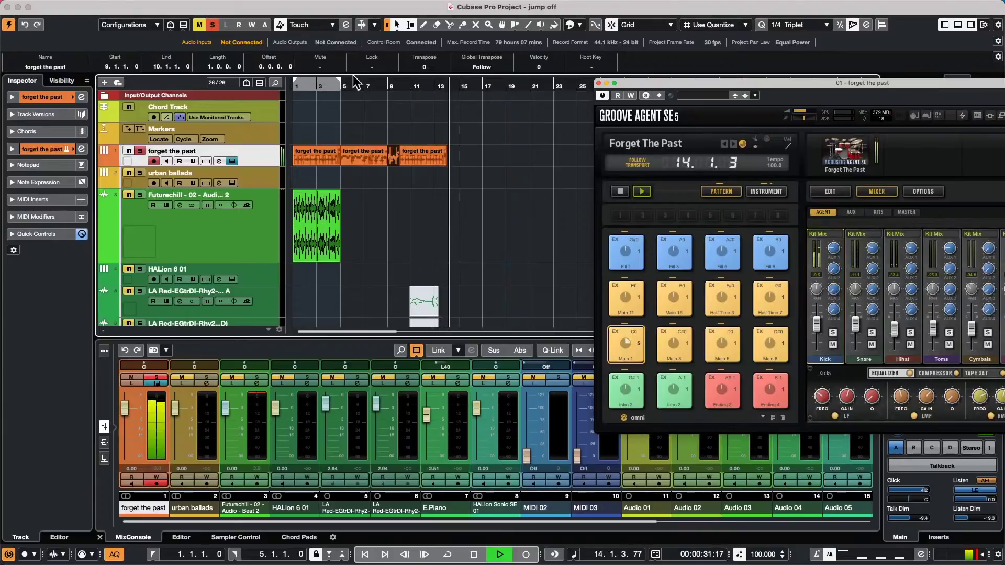
left_click(378, 85)
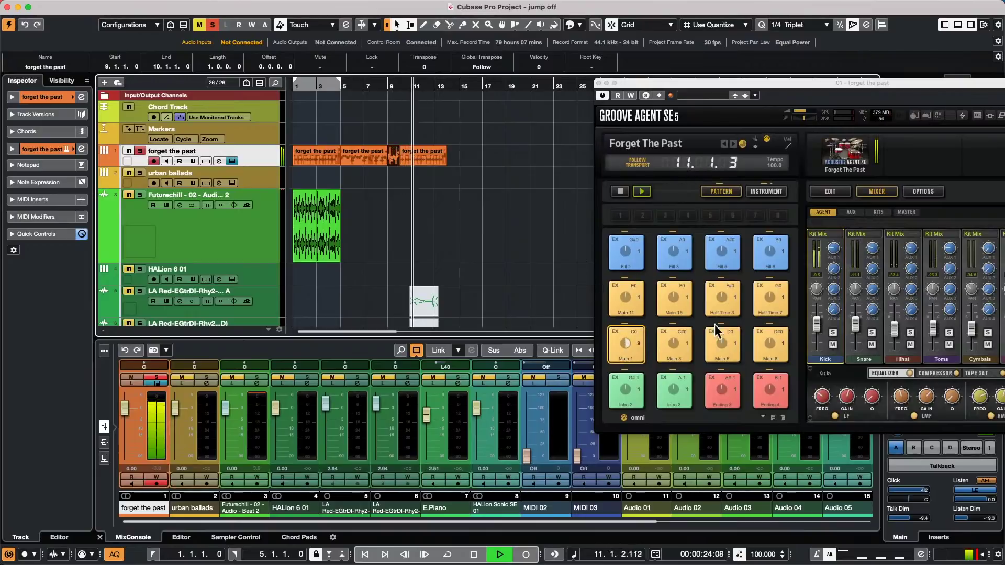
left_click(624, 188)
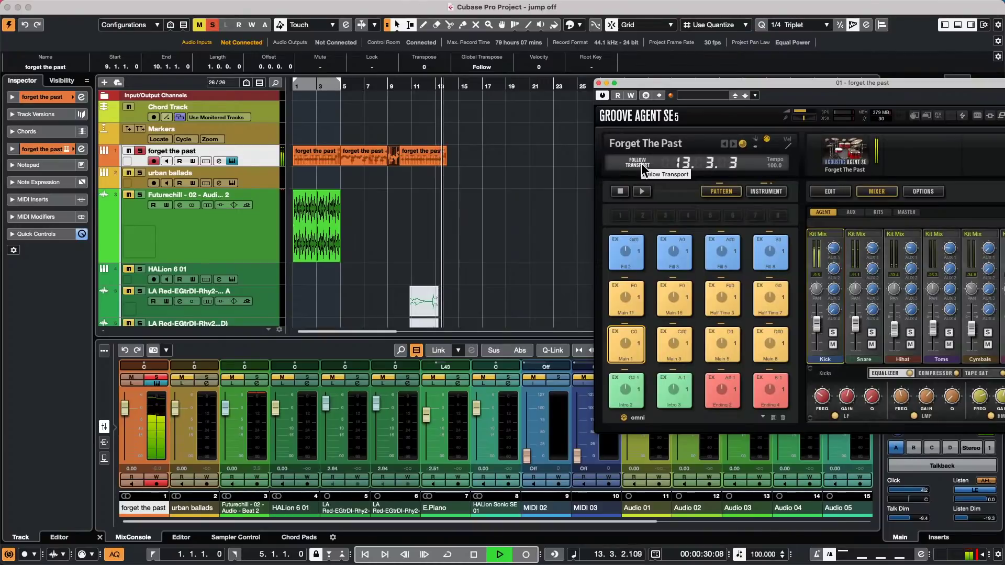
left_click(641, 192)
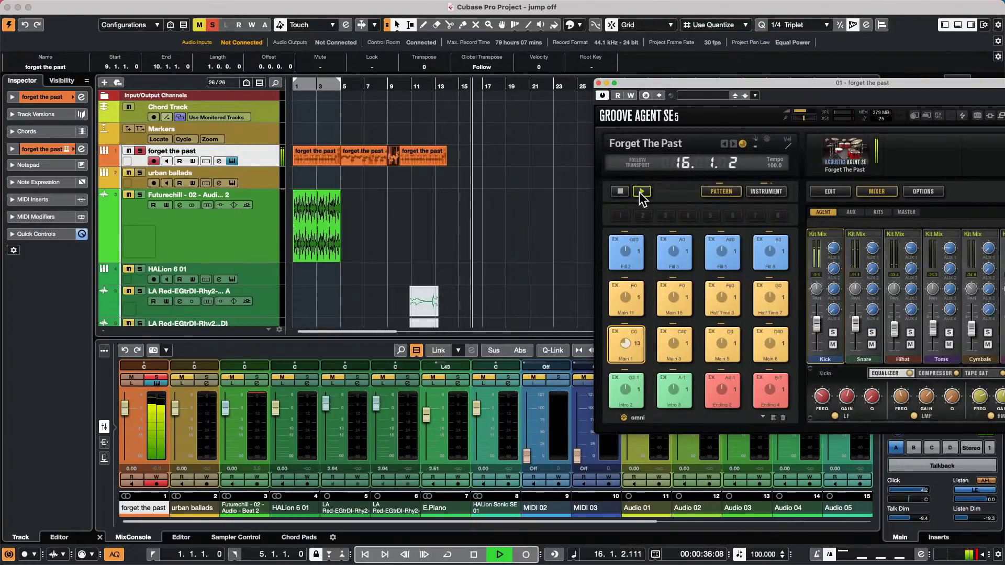
key("space")
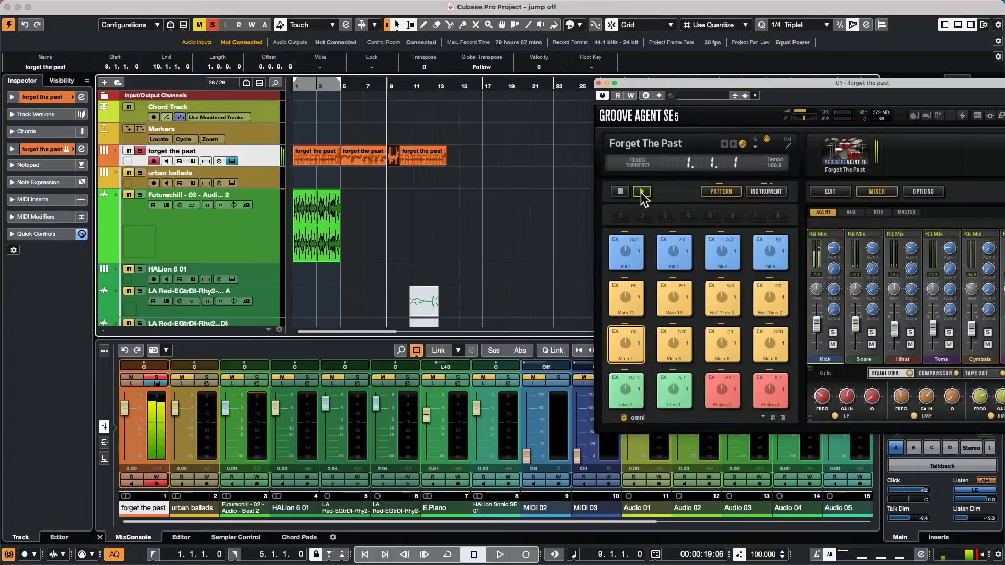
key("space")
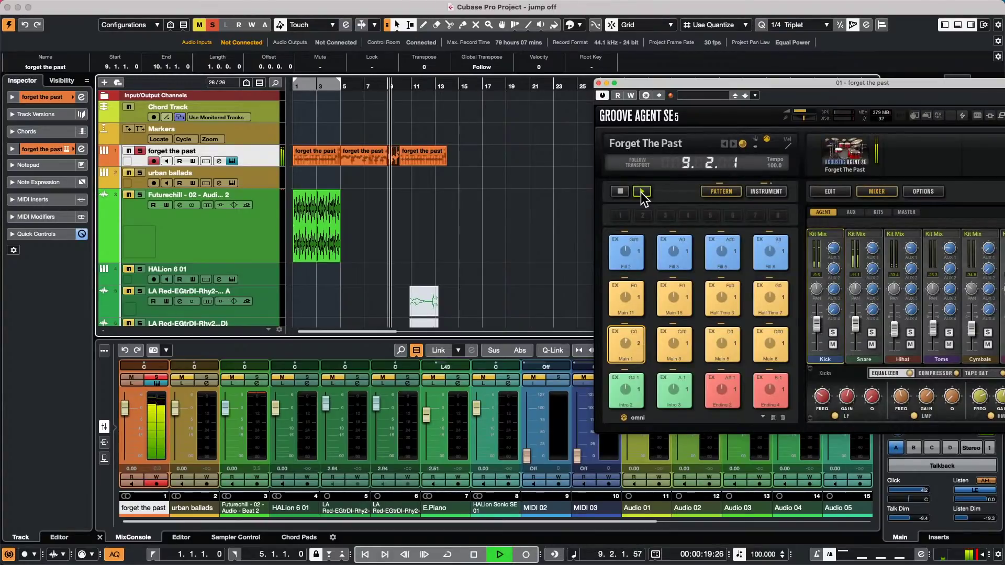
left_click(622, 194)
key("space")
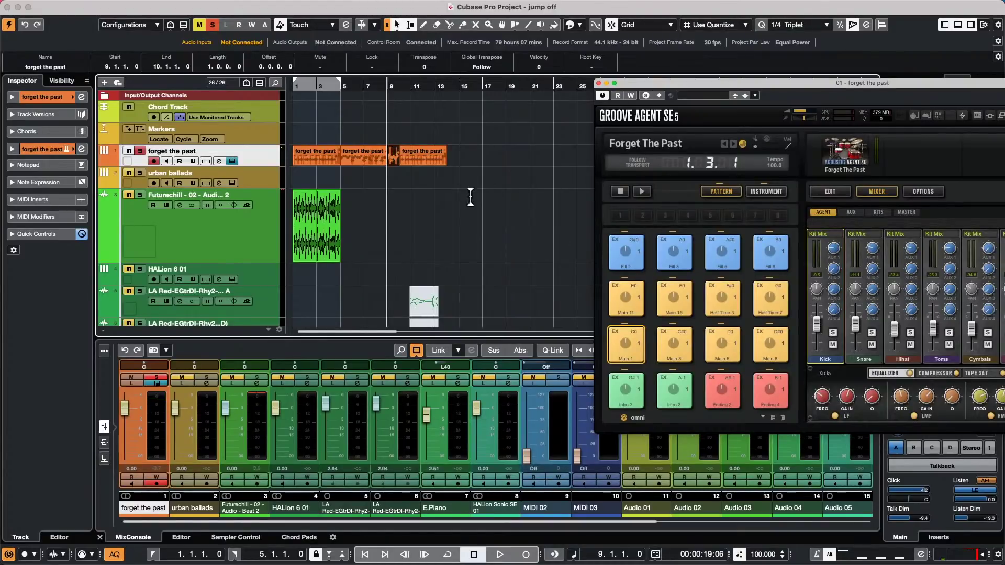
- Close Groove Agent, enlarge the forget the past track and move the bar 10 part to bar 5, over the existing part
left_click(598, 83)
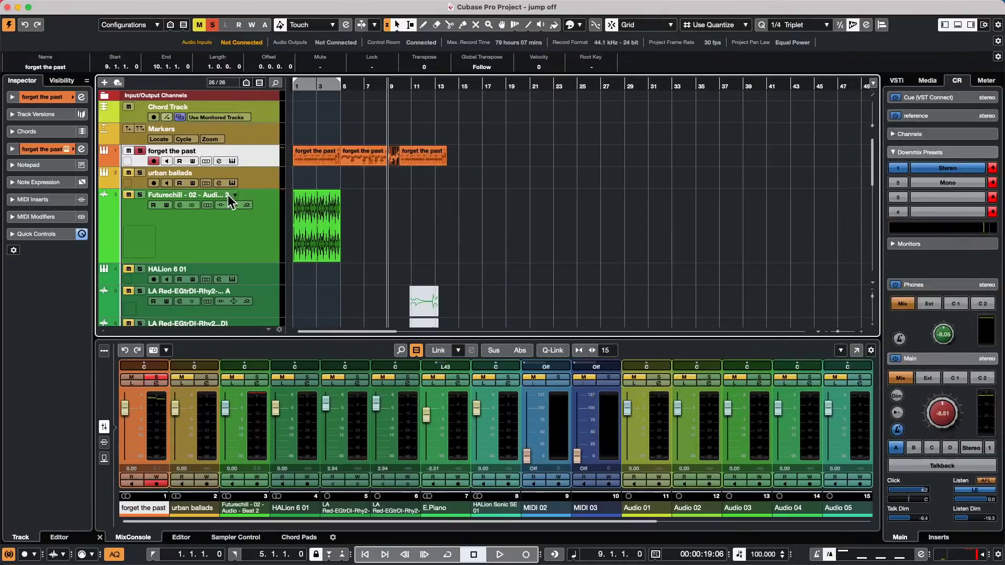
left_click_drag(248, 167, 247, 218)
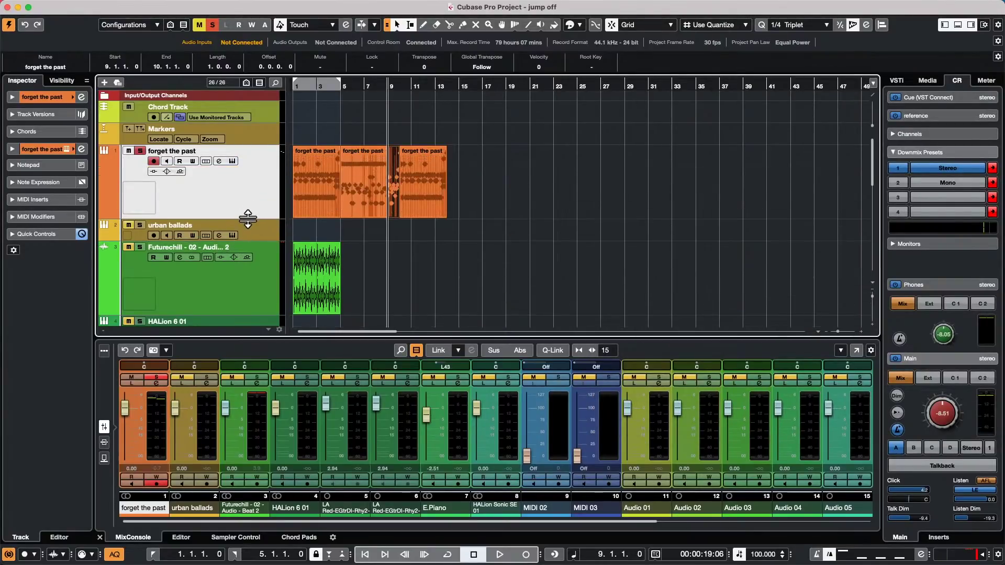
key("Home")
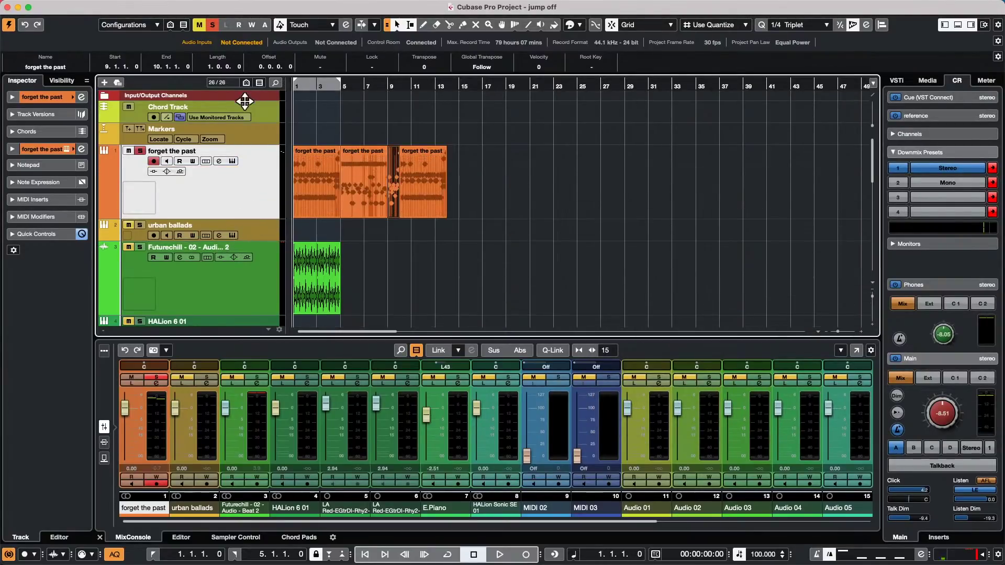
key("h")
key("h")
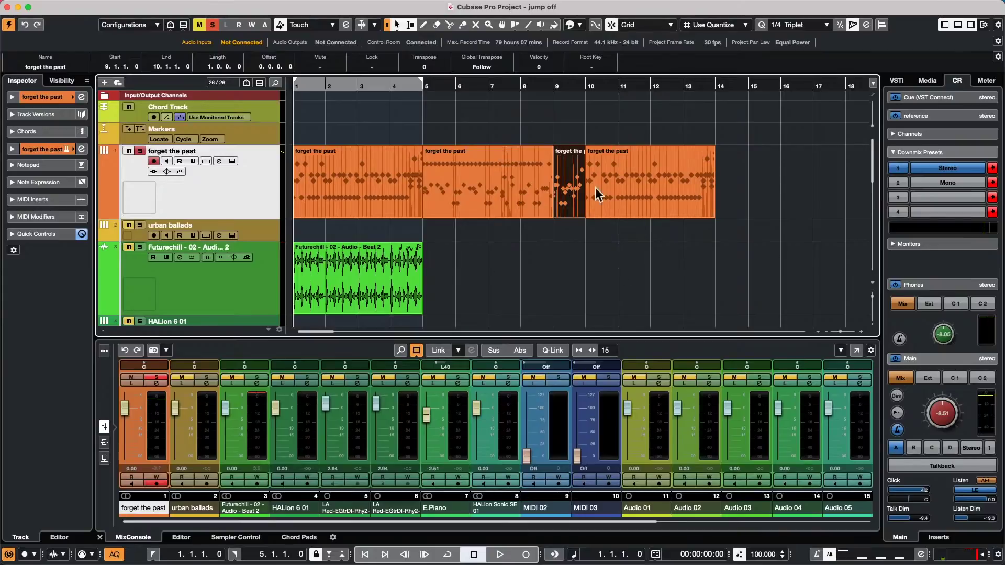
mouse_move(662, 207)
left_mouse_down()
mouse_move(550, 220)
mouse_move(516, 195)
mouse_move(501, 199)
left_mouse_up()
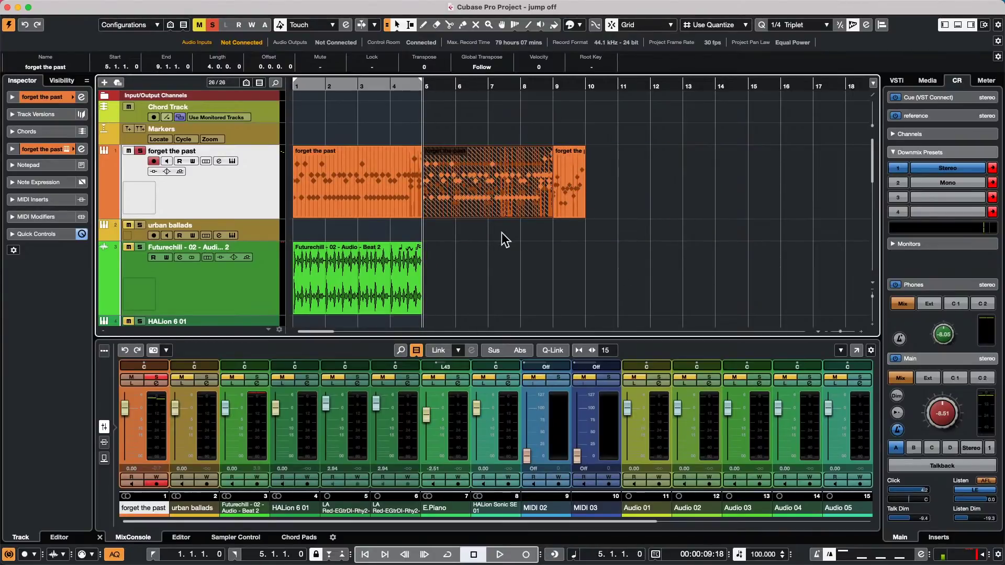
- Switch back and forth which of the two overlapping forget the past parts at bars 5 to 9 lies in front
left_click_drag(437, 86, 432, 121)
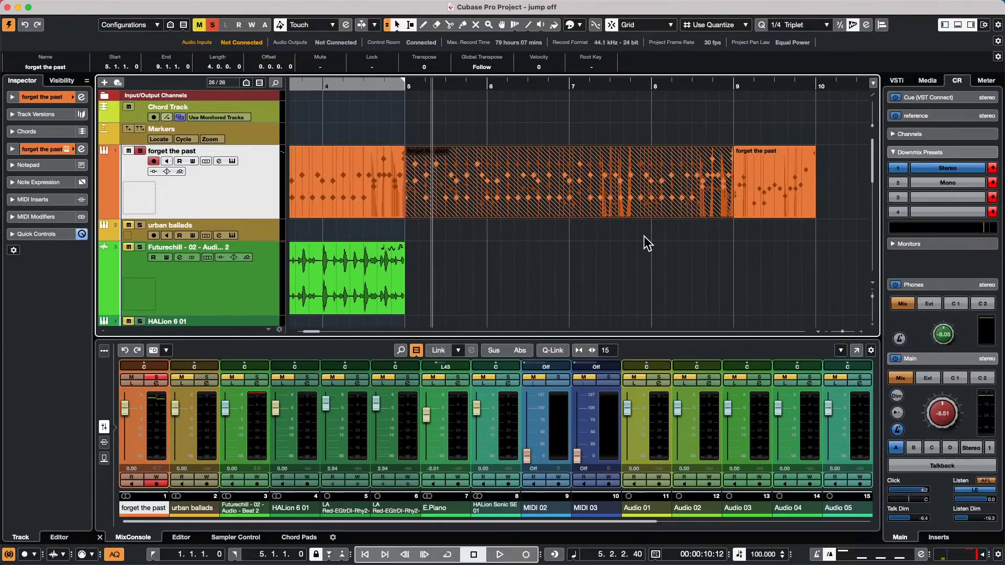
left_click(570, 216)
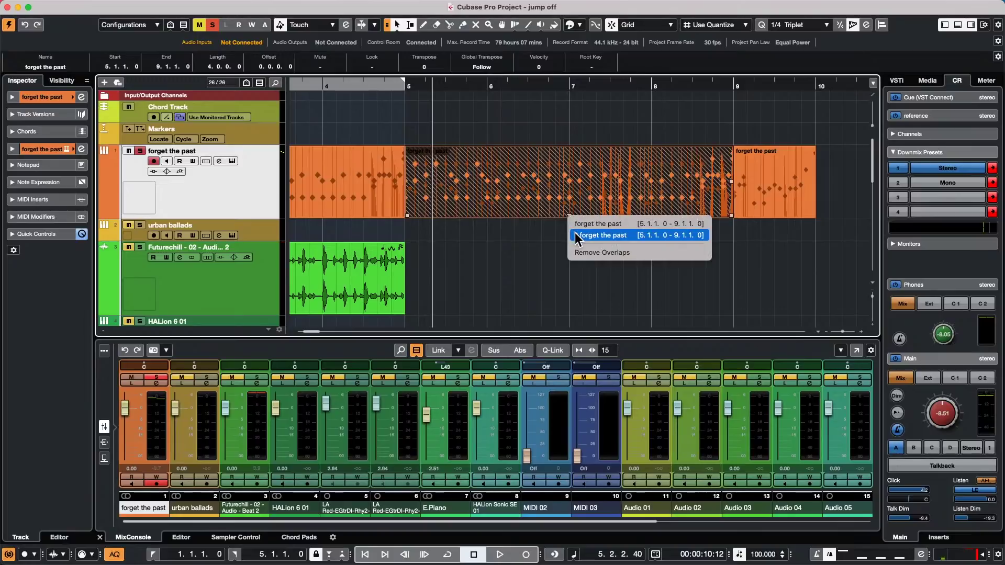
left_click(575, 232)
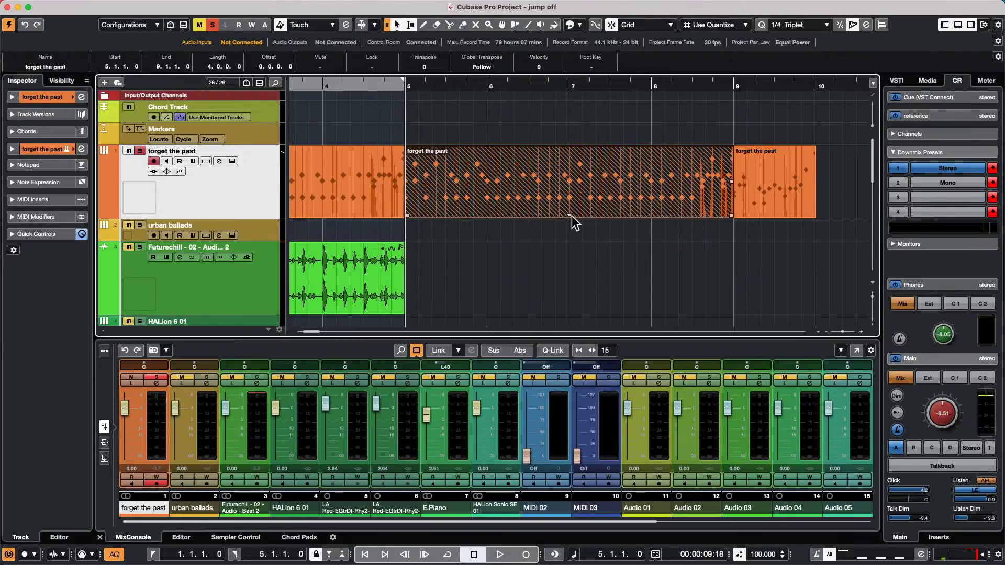
left_click(570, 216)
left_click(574, 225)
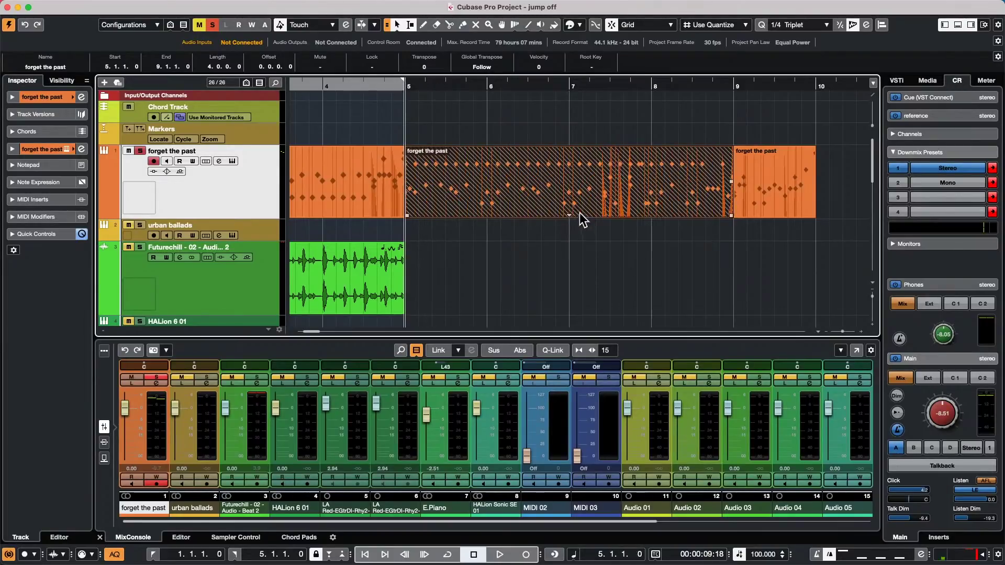
left_click(569, 216)
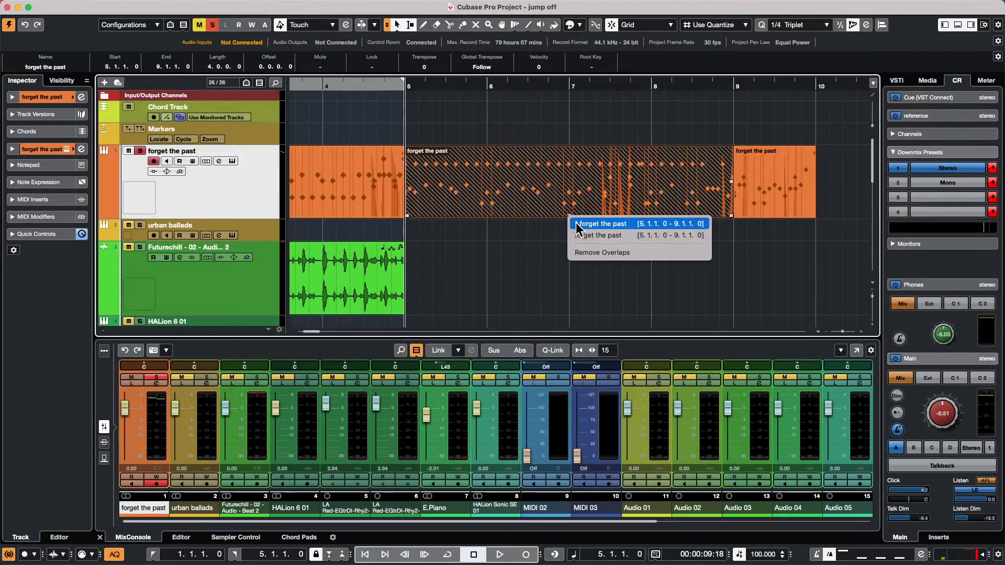
left_click(578, 239)
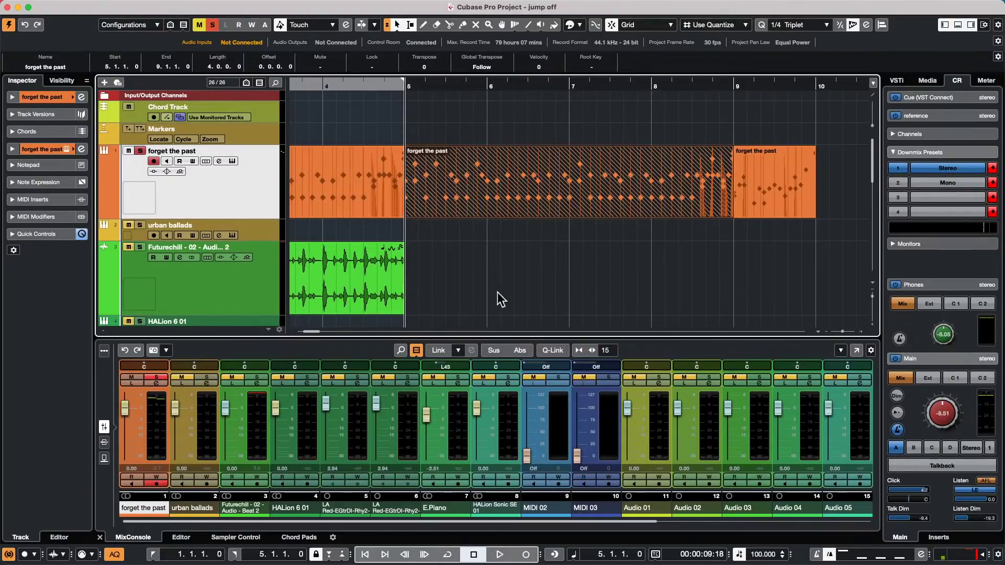
- Try gluing the overlapping bar 5 parts with the adjoining fill part into one, open it in the Drum Editor, and undo the gluing
right_click(511, 258)
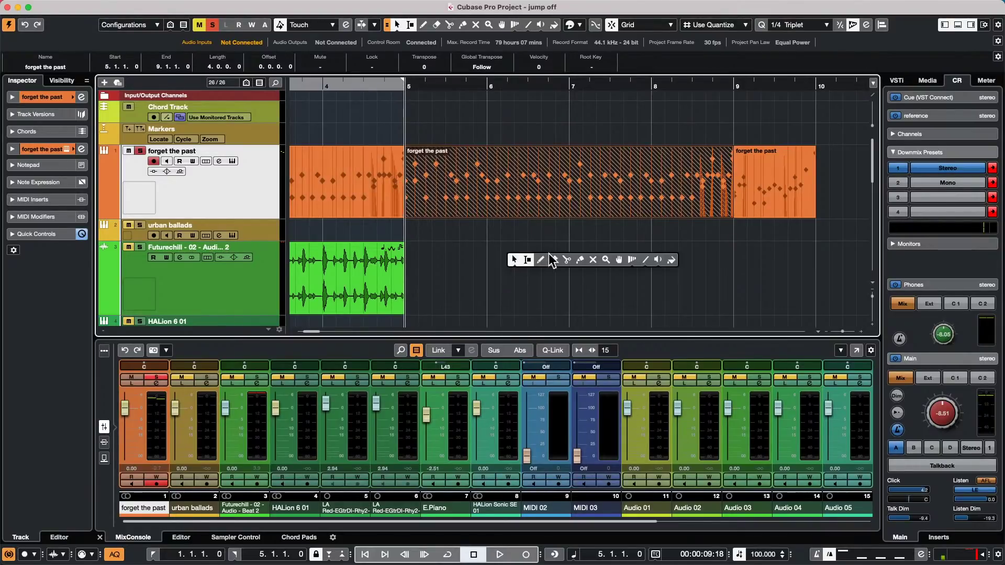
left_click(580, 260)
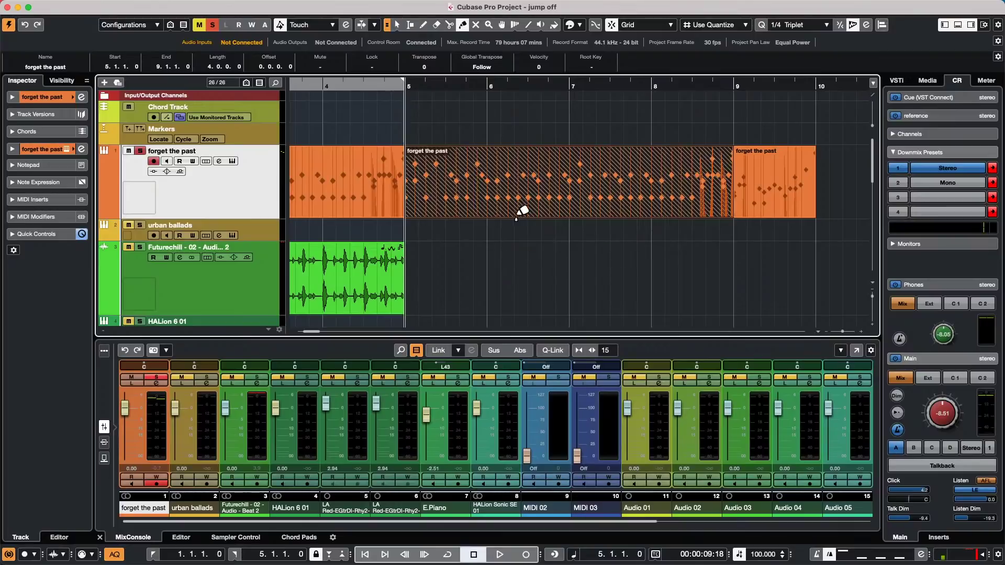
key("alt")
right_click(478, 186)
left_click(469, 195)
left_click(512, 190)
double_click(512, 195)
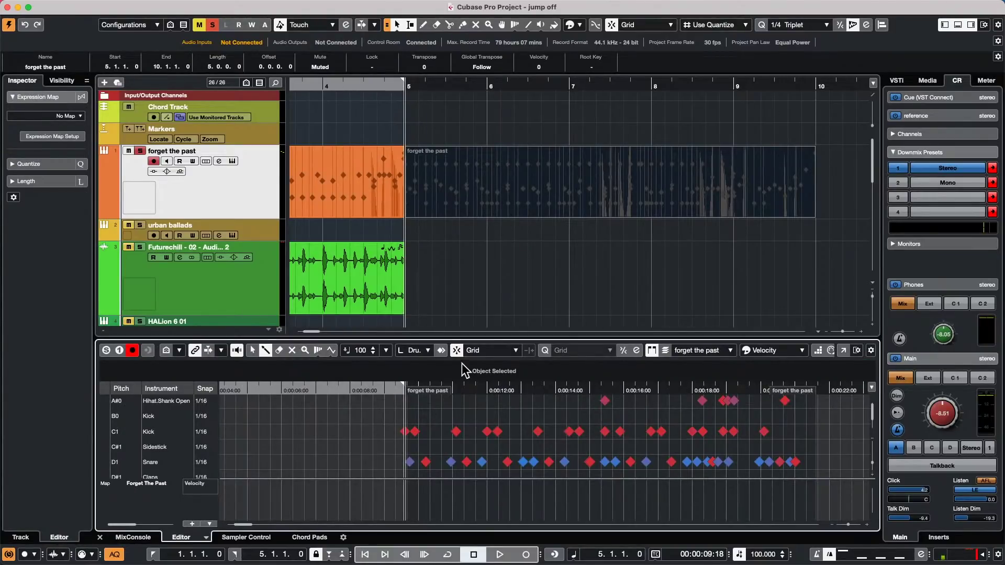
key("super+z")
key("super+z")
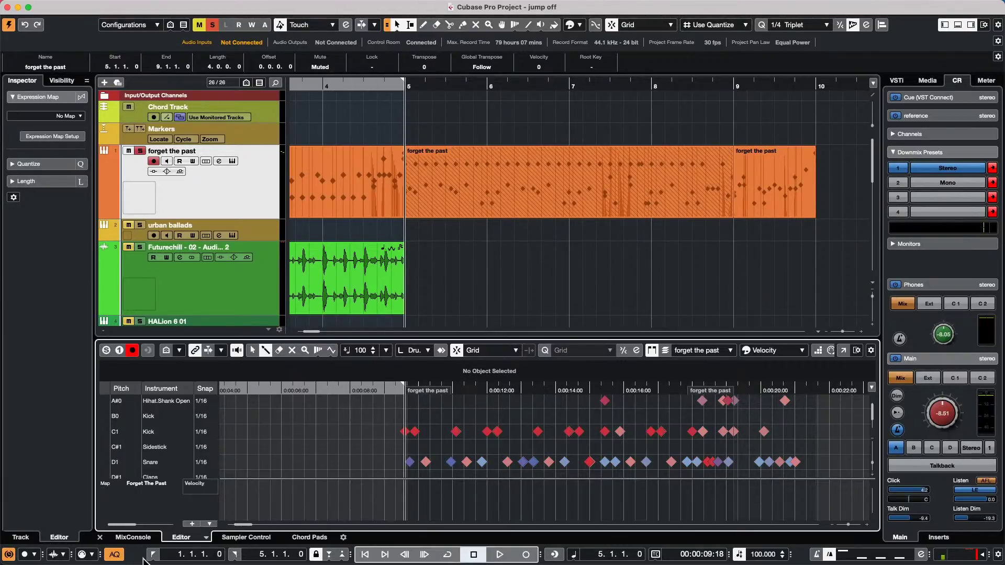
- Review the MIDI Record Modes for linear and cycled recording, including the New Parts, Merge and Replace options
left_click(86, 558)
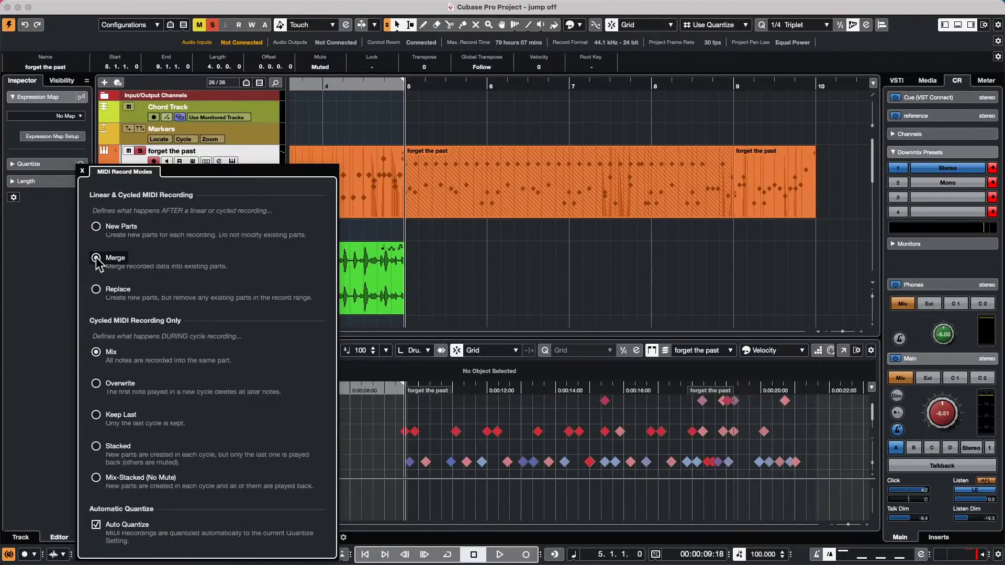
left_click(38, 483)
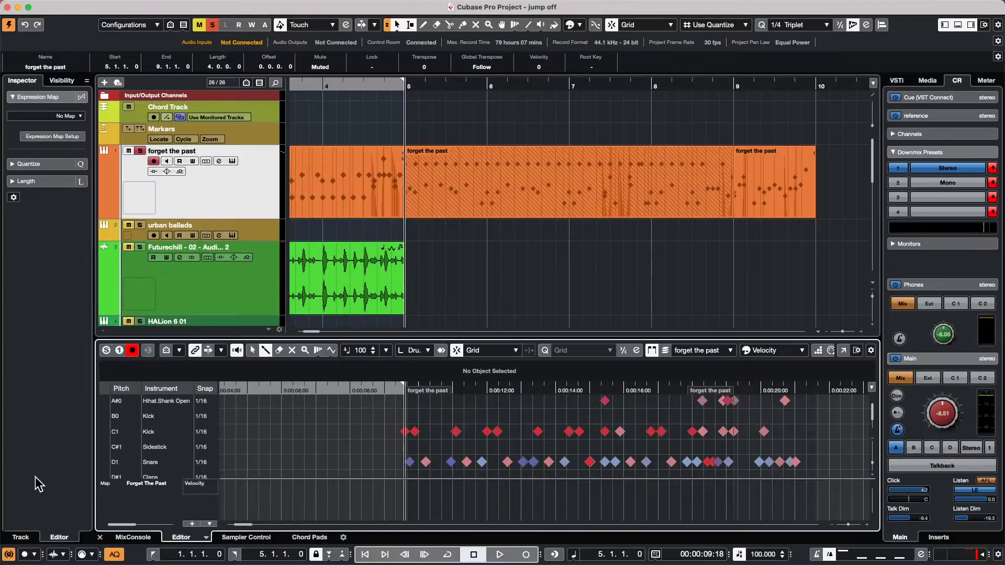
left_click(96, 554)
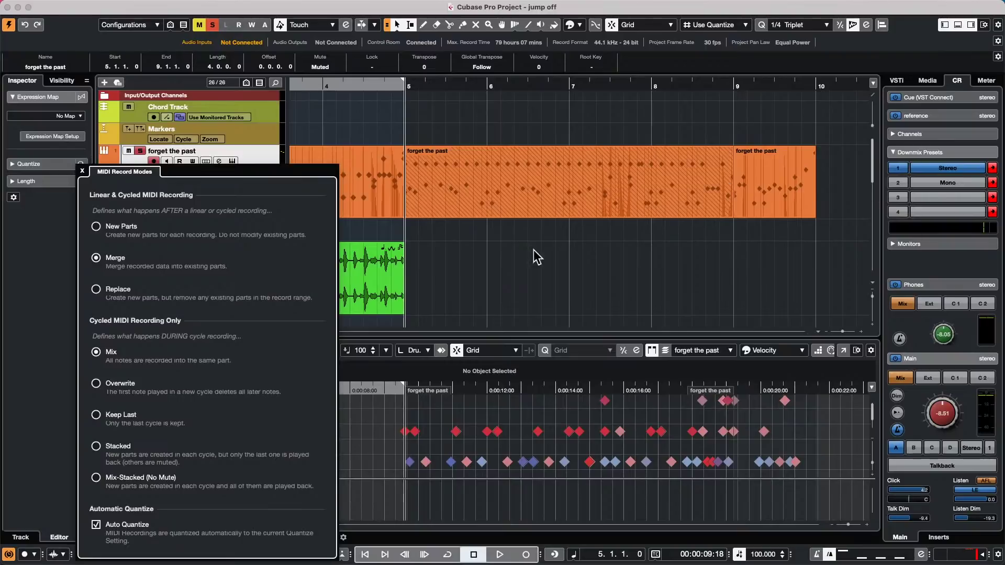
left_click(494, 292)
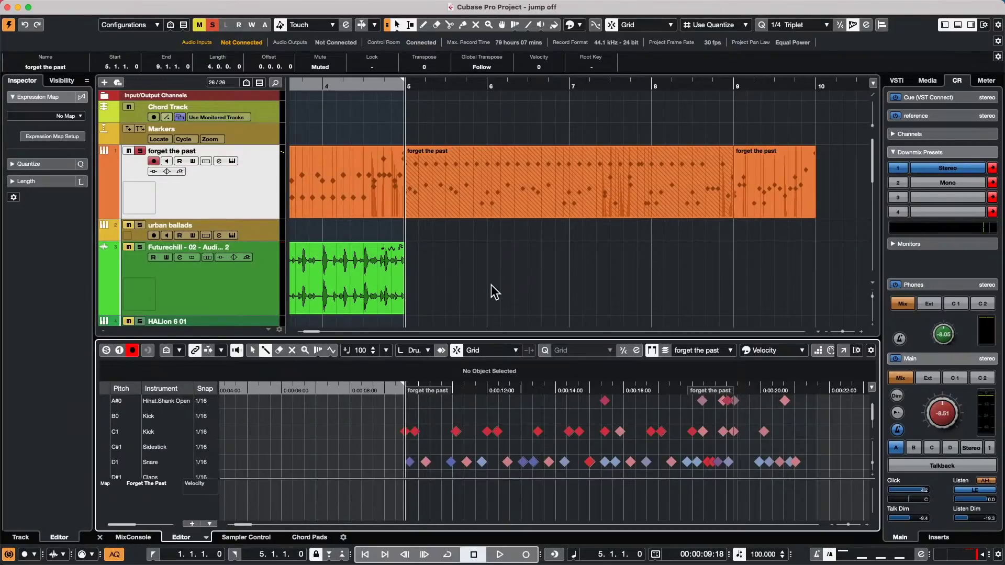
- Open the Audio Connections window, move it to the middle of the project and show the External Instruments list
mouse_move(335, 4)
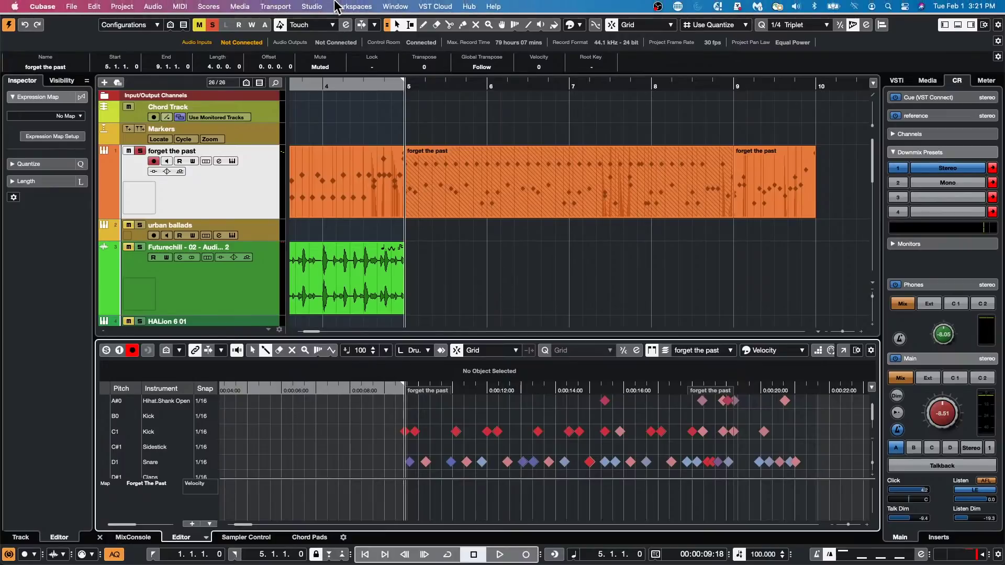
left_click(313, 7)
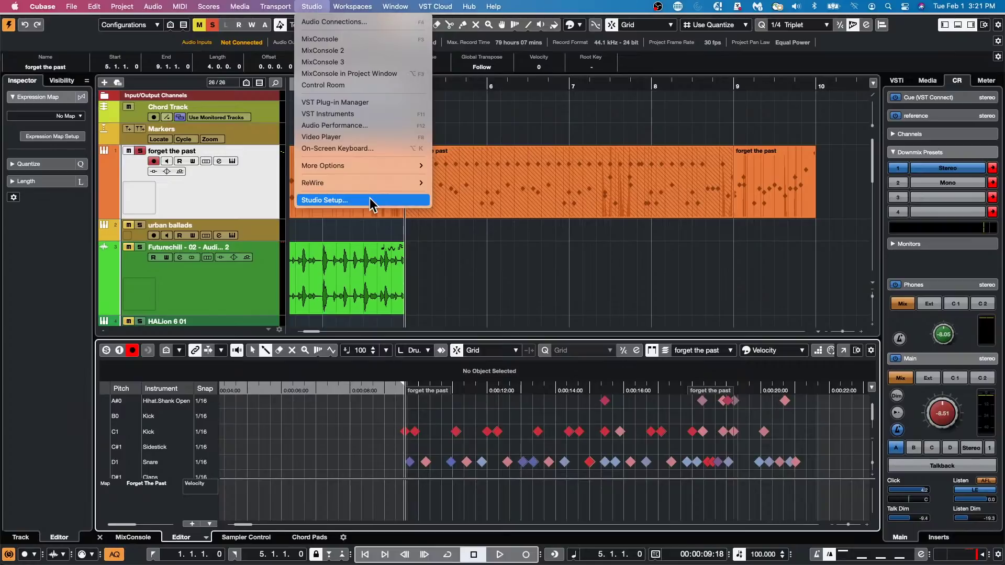
key("F4")
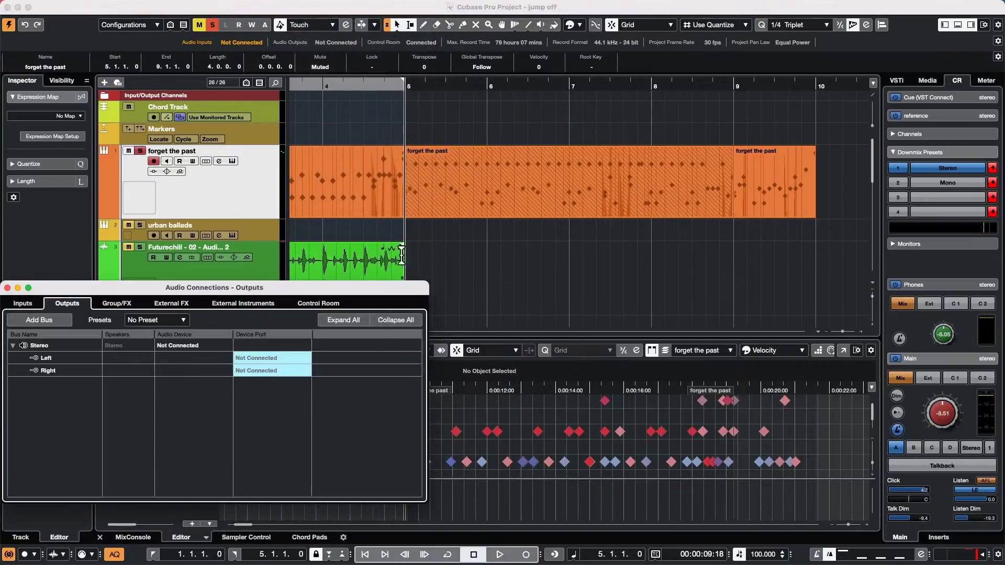
left_click_drag(237, 292, 464, 149)
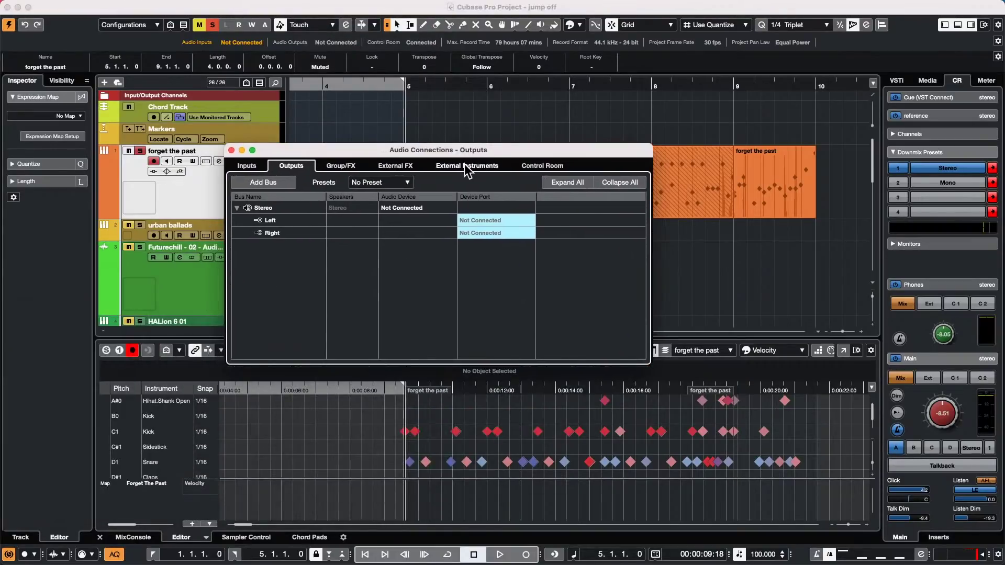
left_click(464, 165)
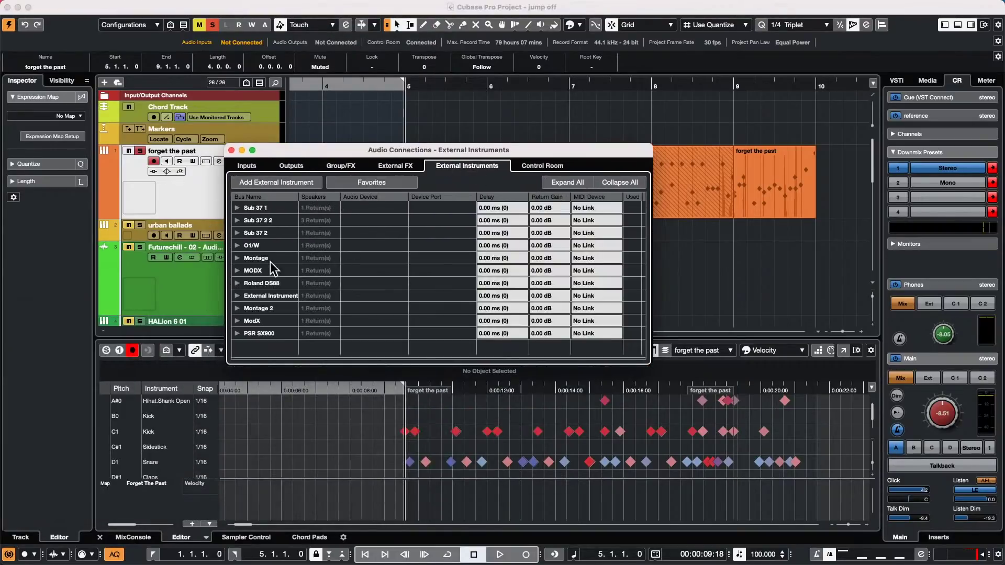
- Add an external instrument with one stereo return and name it Fantom 6
left_click(299, 185)
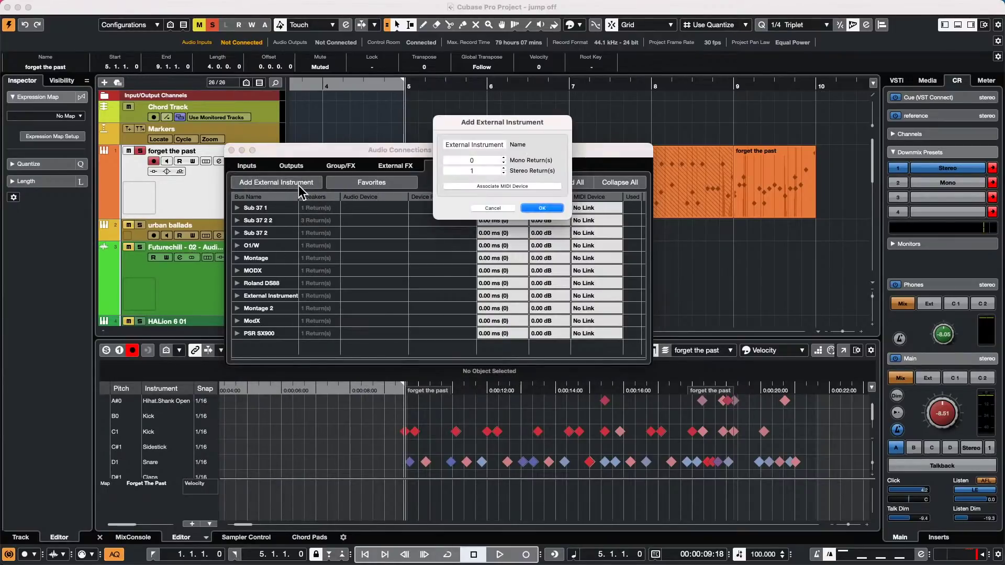
left_click(542, 208)
double_click(259, 345)
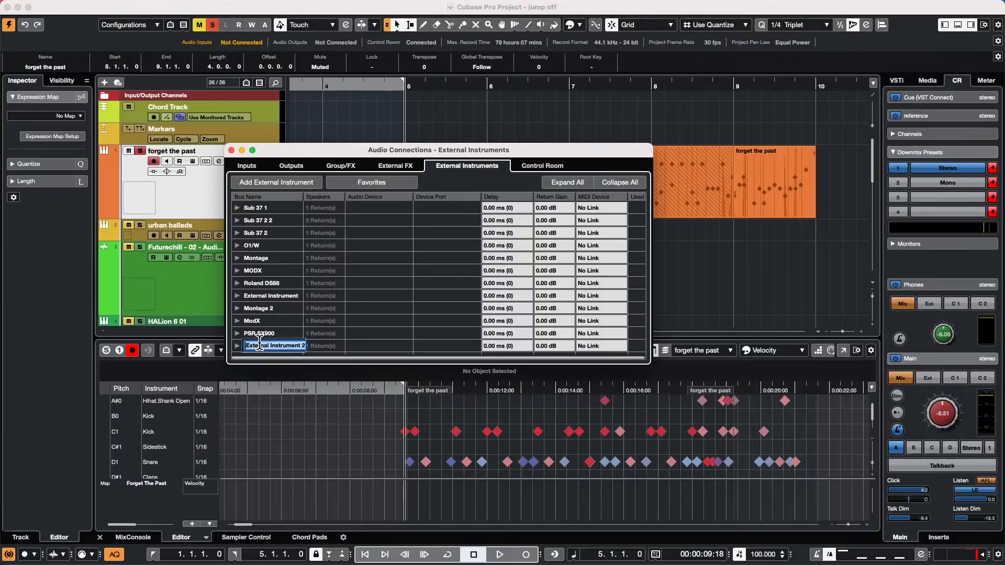
type("Fantom 6")
key("Return")
- Expand the Fantom 6 return bus, review the device ports available for its left channel and close the Audio Connections window
left_click(238, 347)
scroll(519, 276, "down", 2)
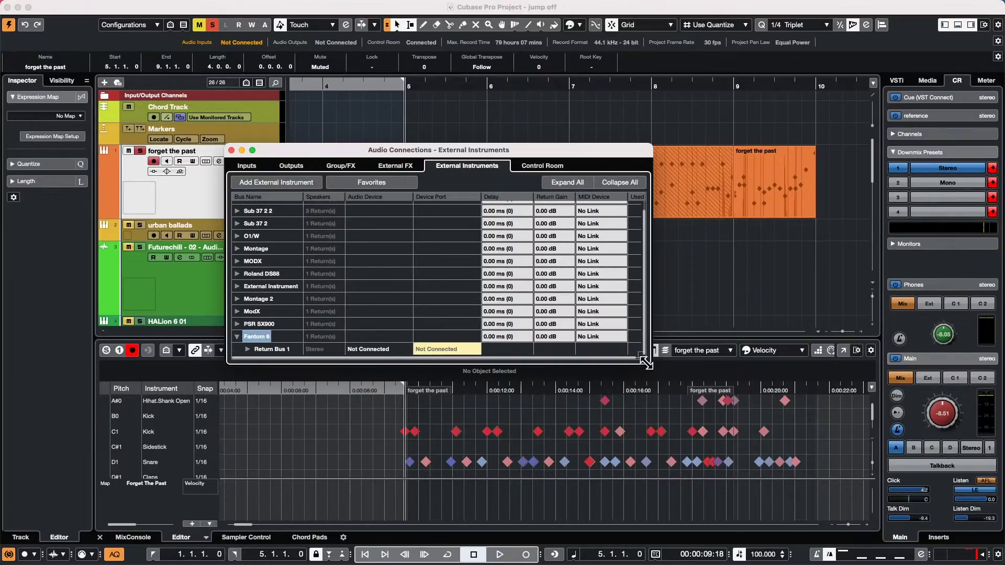
left_click_drag(651, 366, 661, 415)
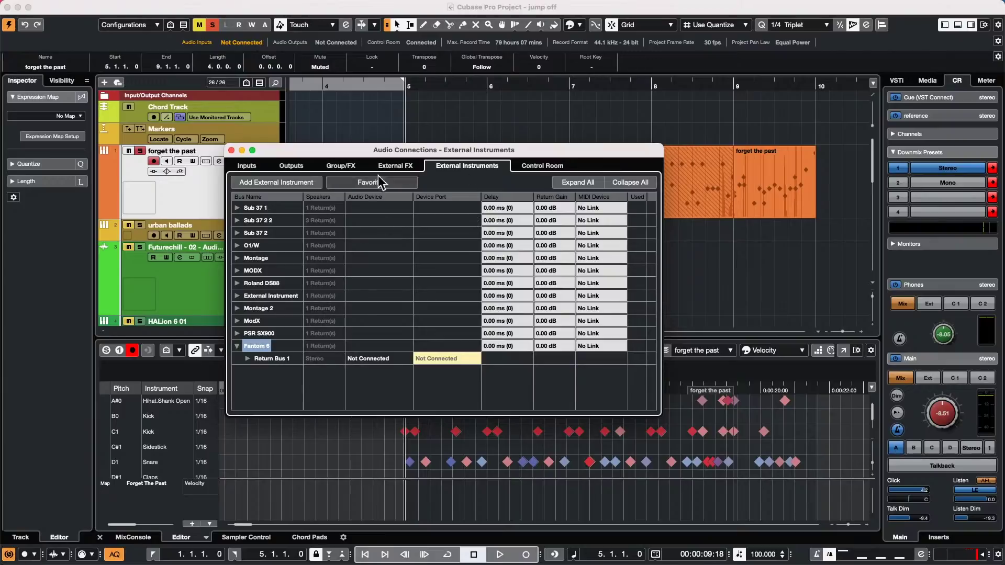
left_click(246, 358)
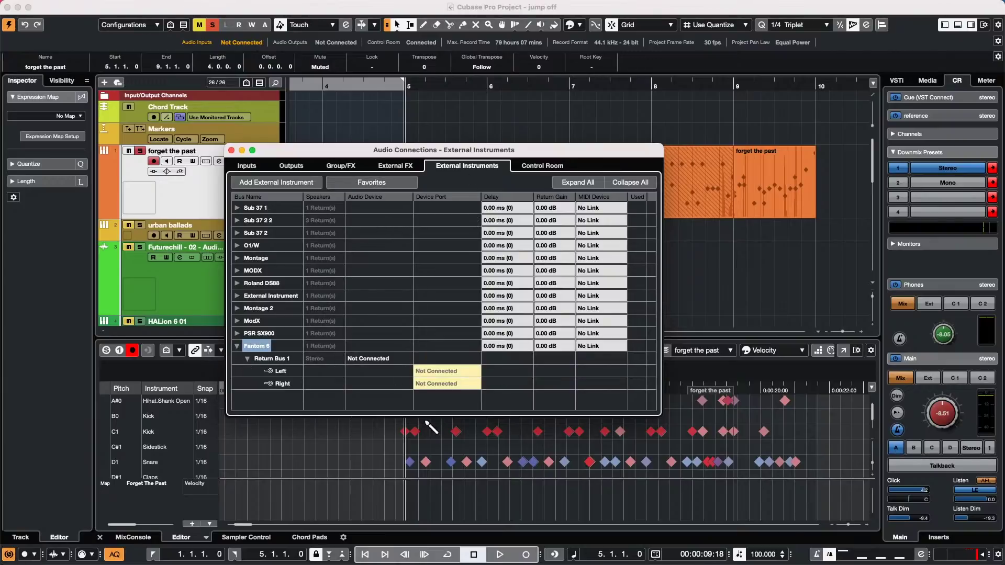
left_click(449, 372)
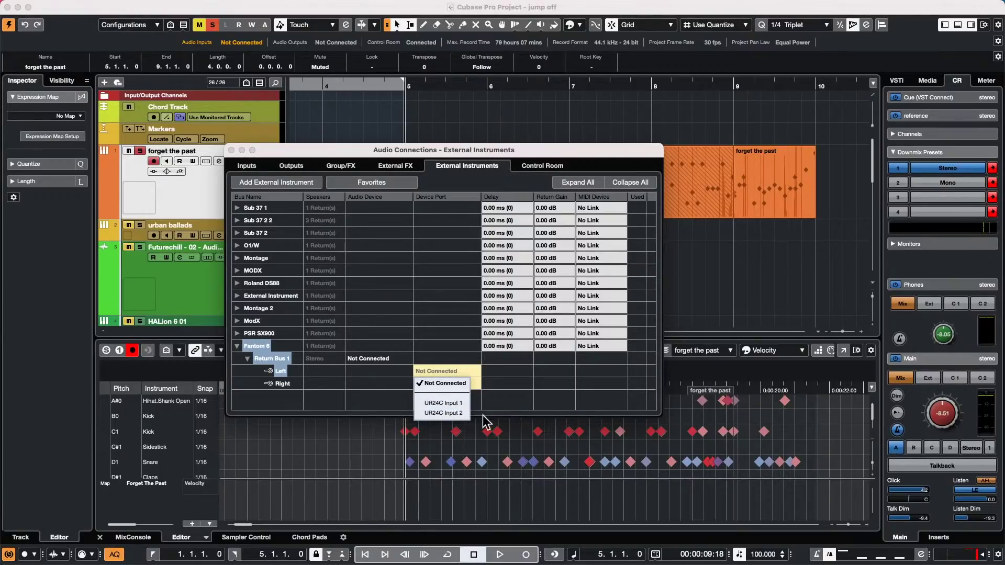
left_click(496, 403)
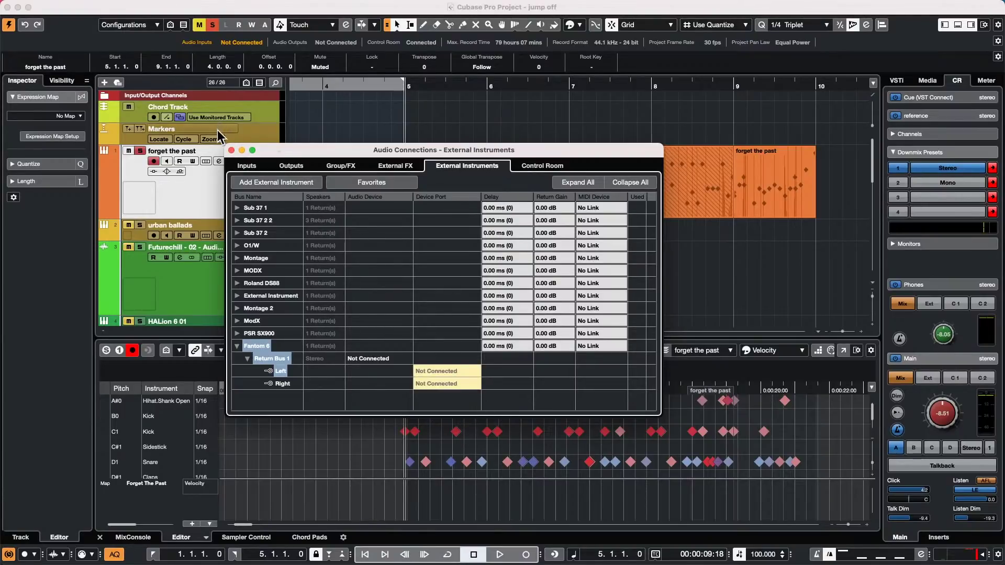
left_click(232, 150)
- Add an instrument track below the Futurechill track using the Montage external plug-in and close its instrument window
right_click(187, 288)
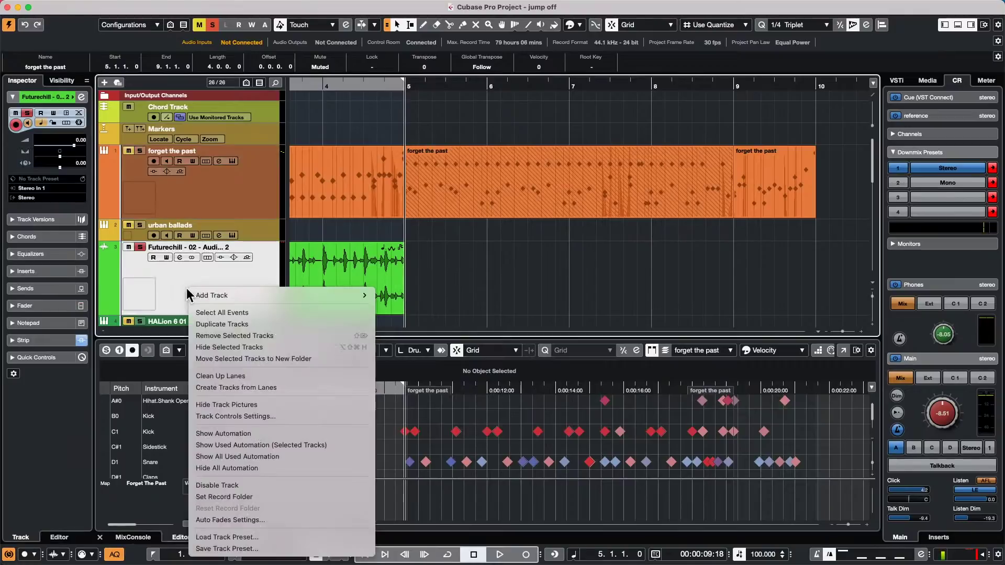
mouse_move(250, 295)
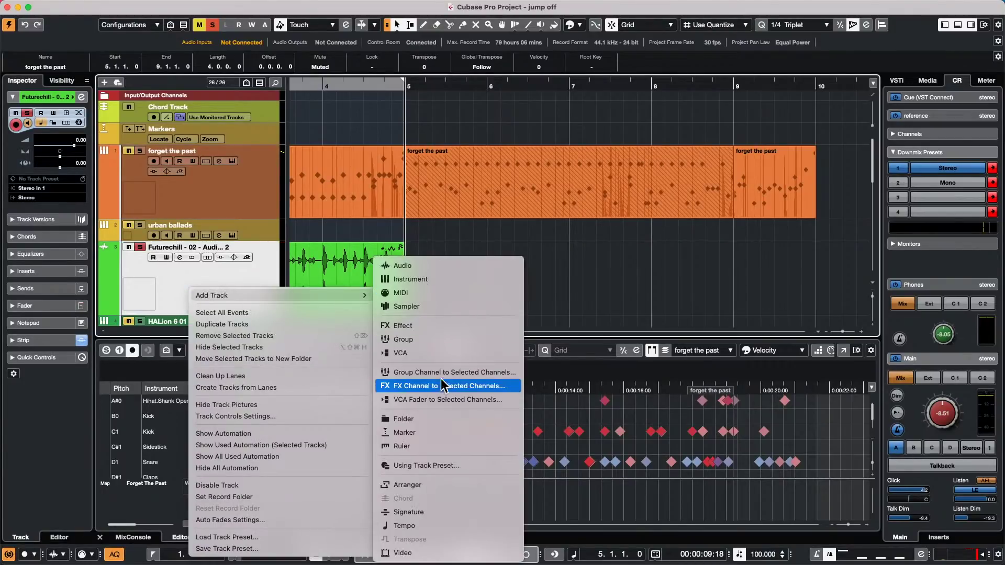
left_click(474, 282)
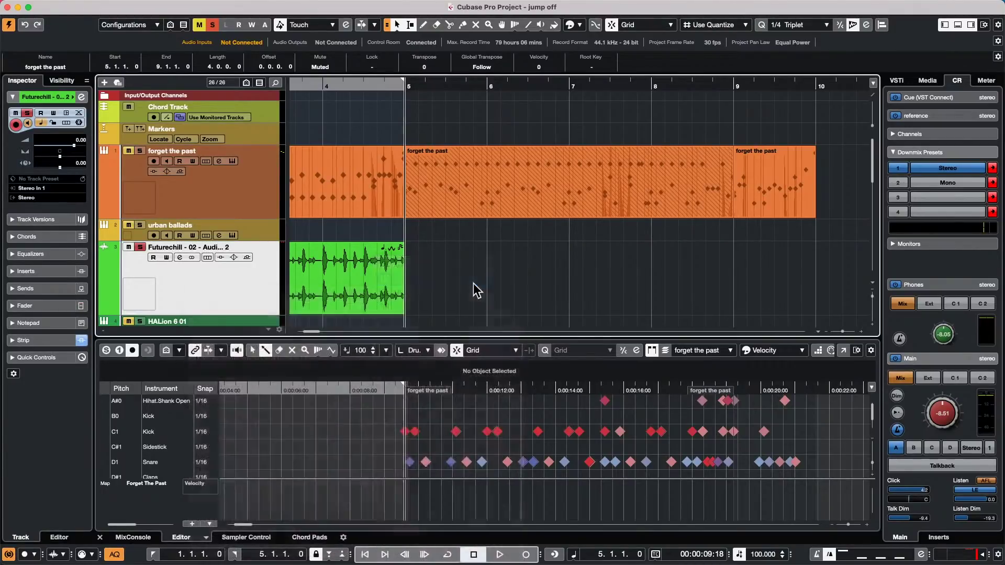
left_click(454, 188)
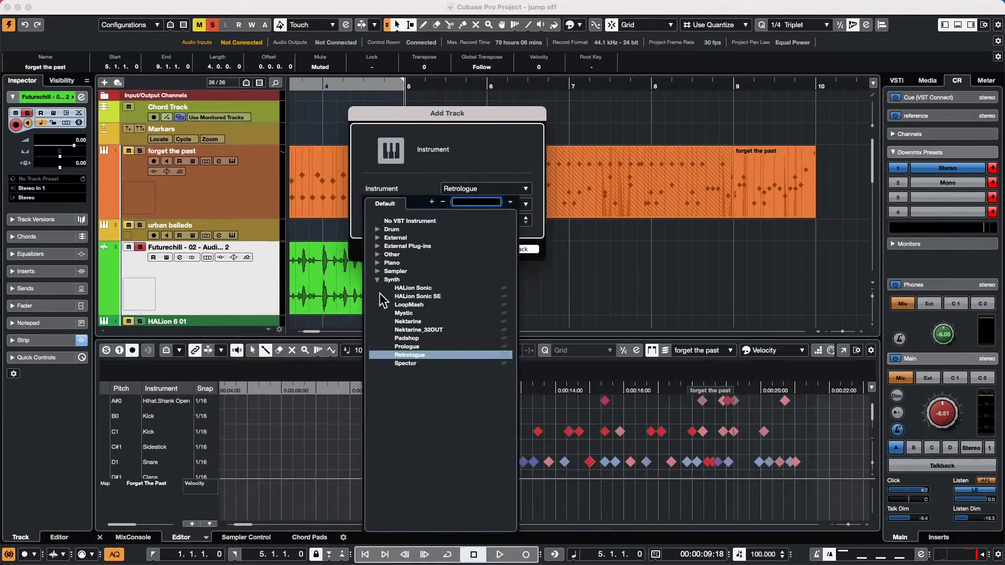
left_click(377, 246)
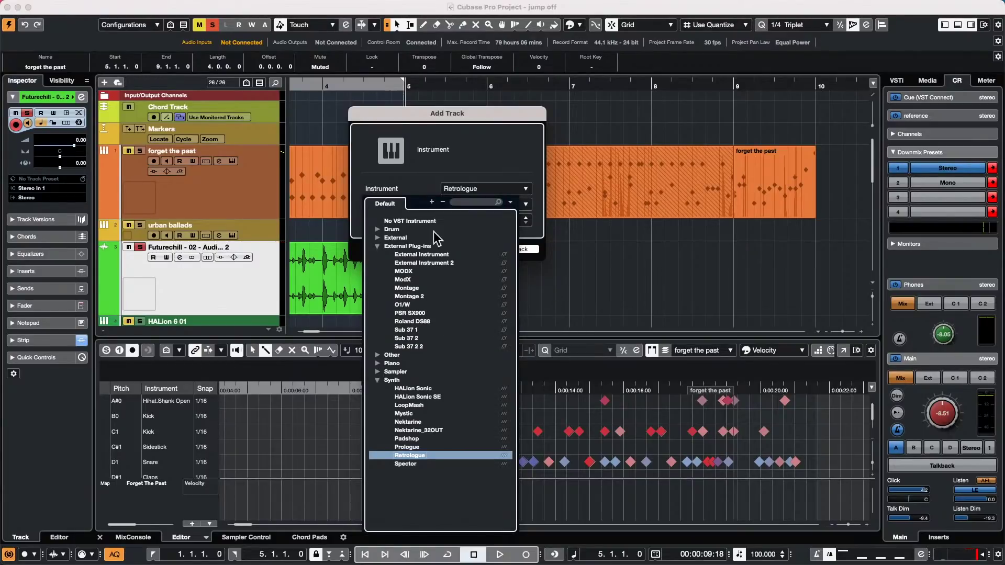
left_click(419, 288)
left_click(516, 250)
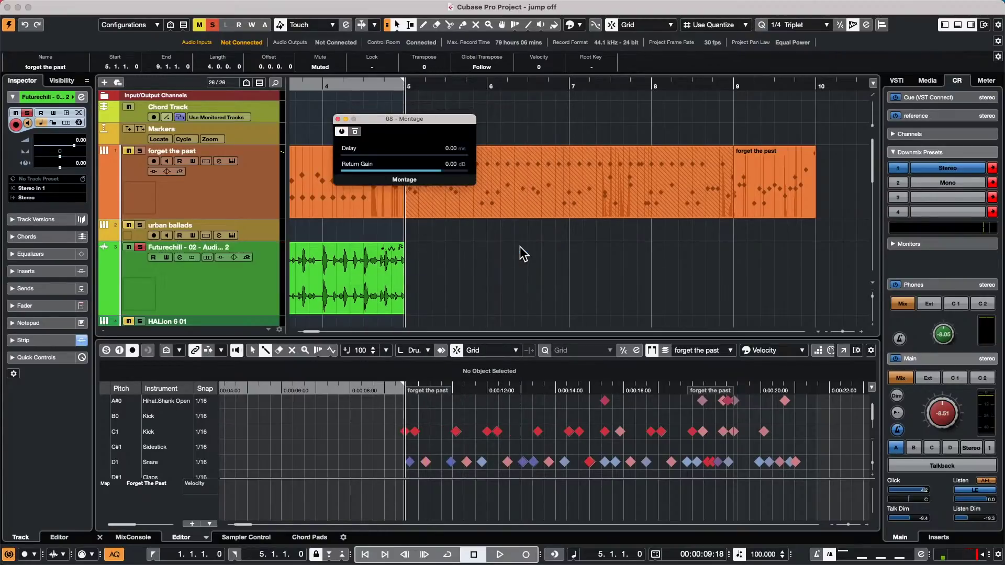
scroll(161, 283, "down", 2)
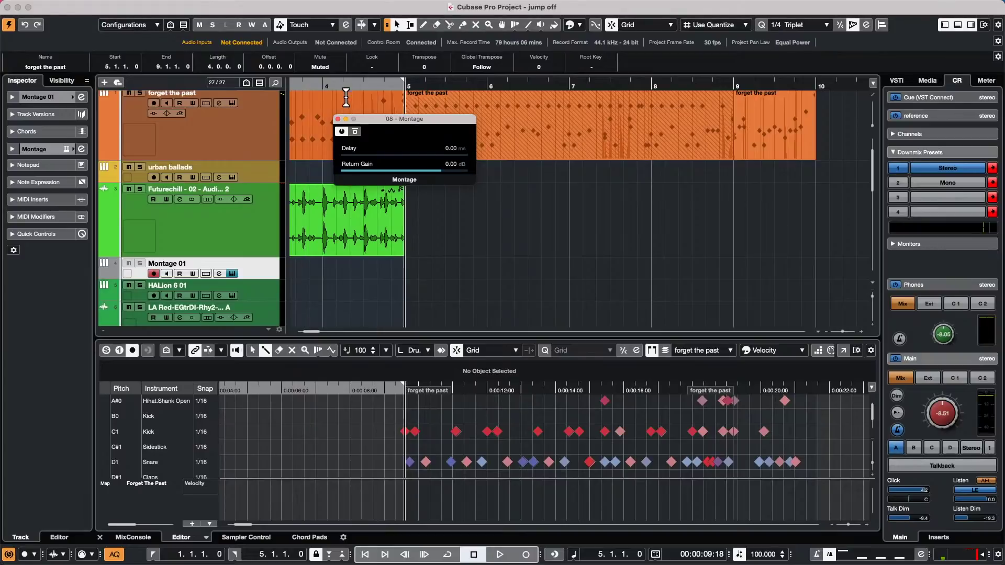
left_click(337, 119)
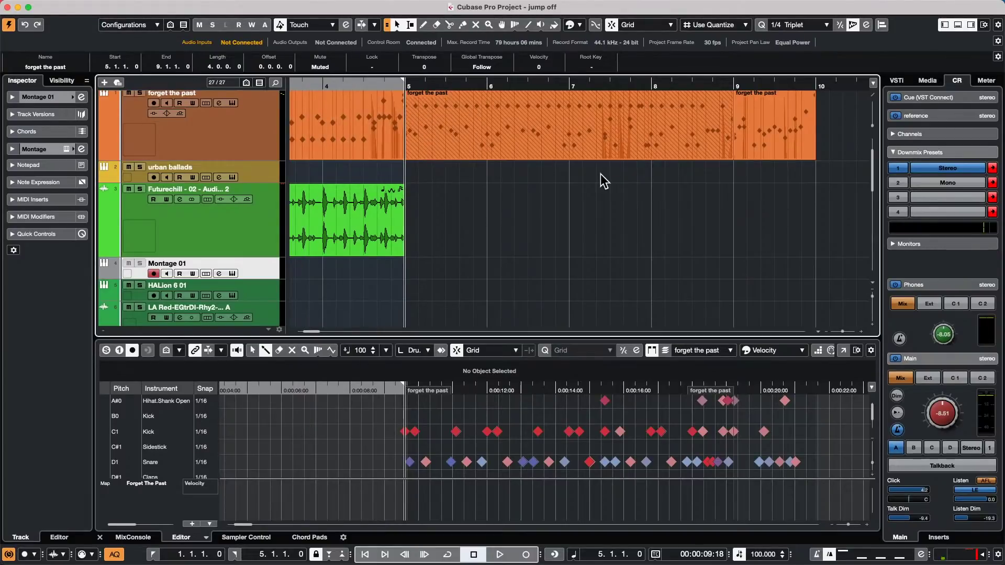
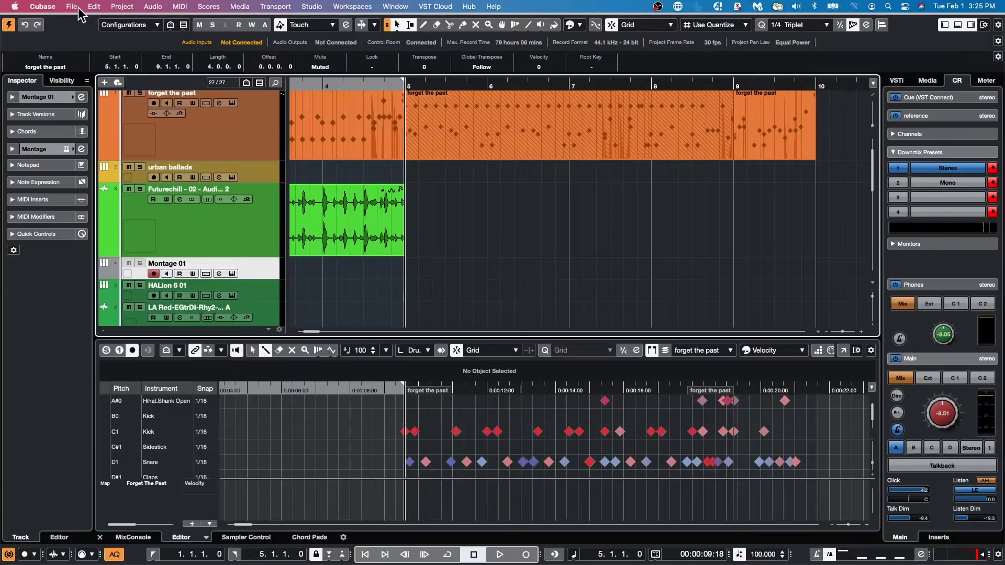
- Open the recent project Amos Moses - GO.cpr
left_click(72, 6)
mouse_move(98, 229)
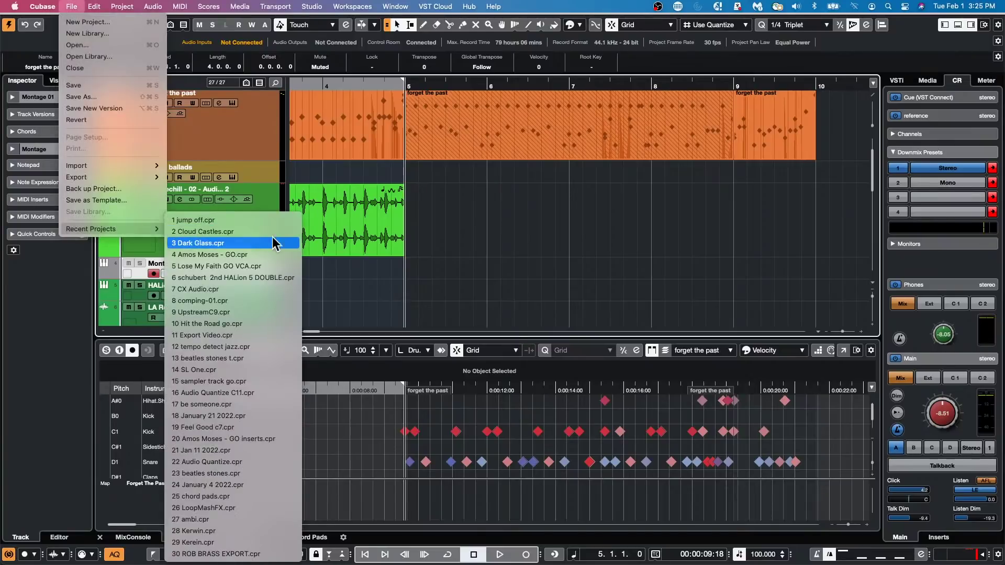
left_click(271, 254)
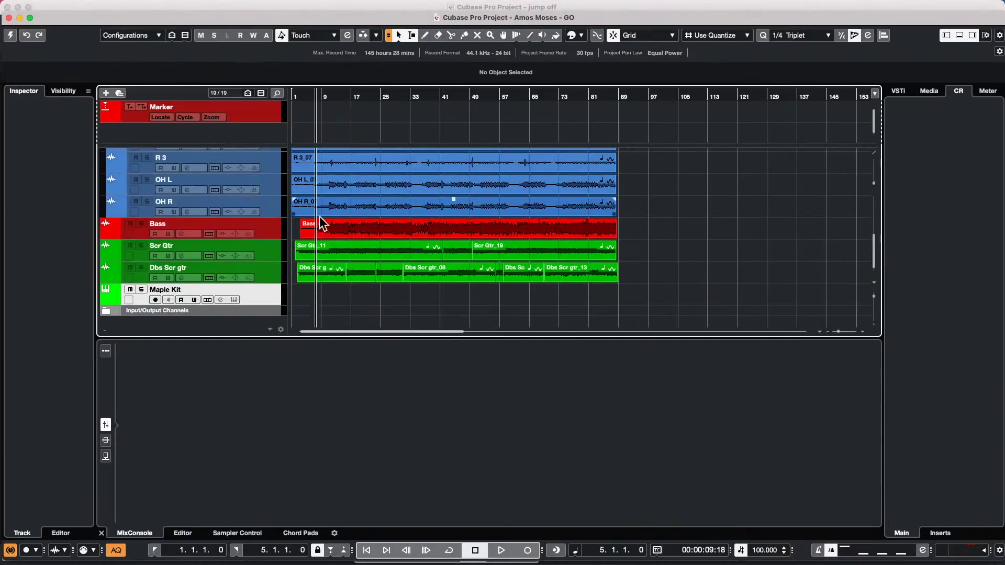
right_click(415, 201)
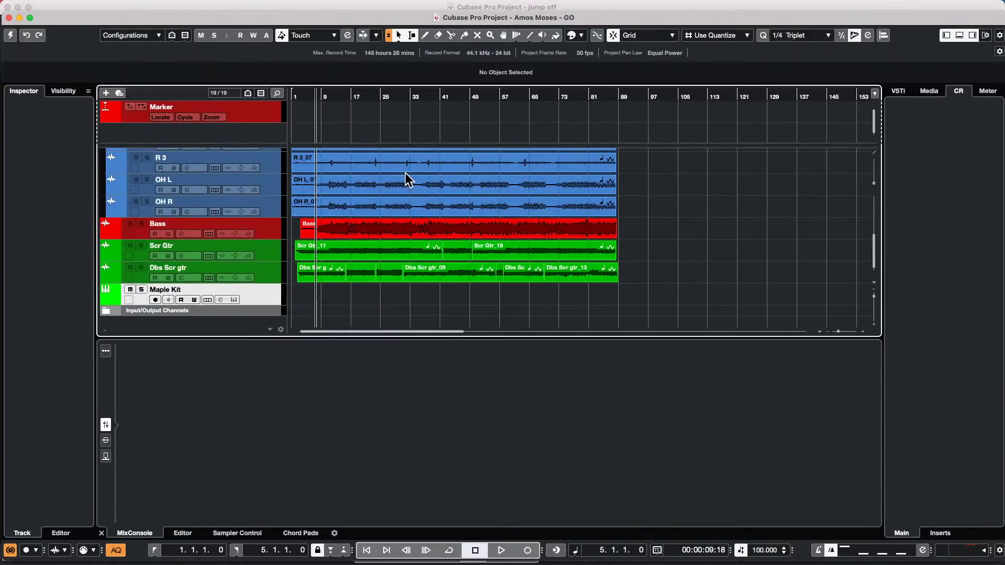
right_click(415, 251)
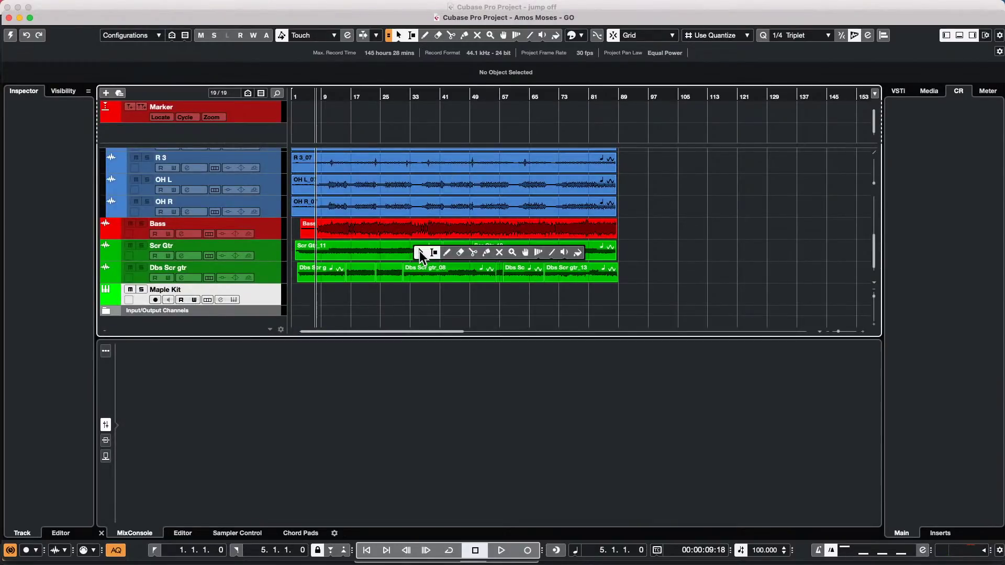
right_click(414, 182)
left_click(417, 180)
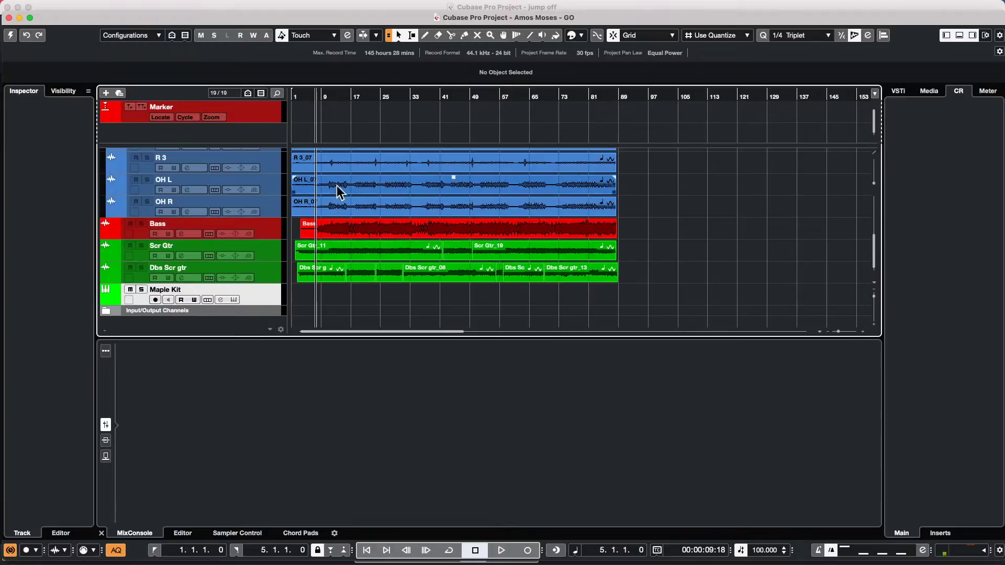
left_click(271, 187)
left_click(269, 211, "shift")
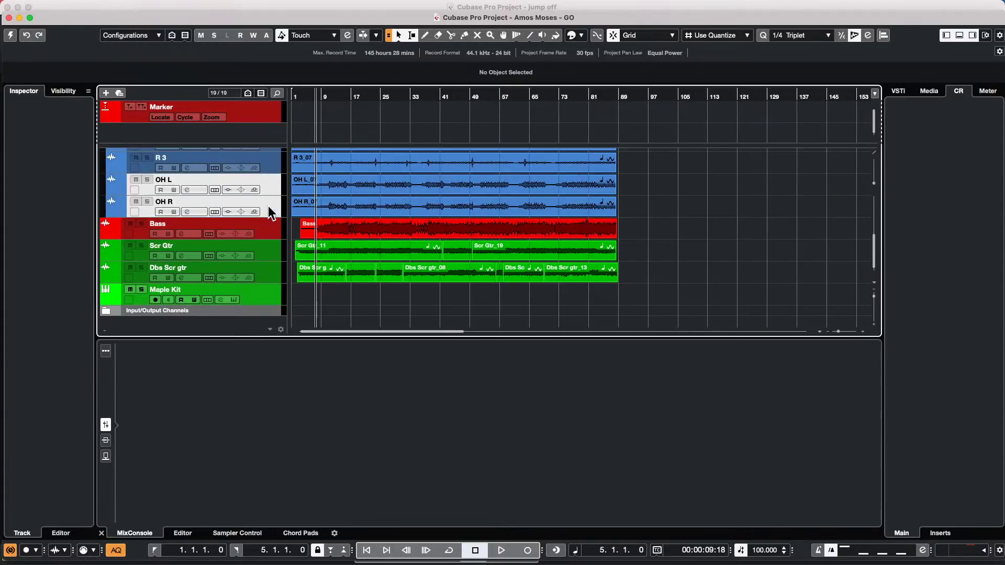
- Select the OH L_07 and OH R_07 events and draw a volume curve on OH L_07 peaking near bar 45 with the Draw tool
left_click(403, 188)
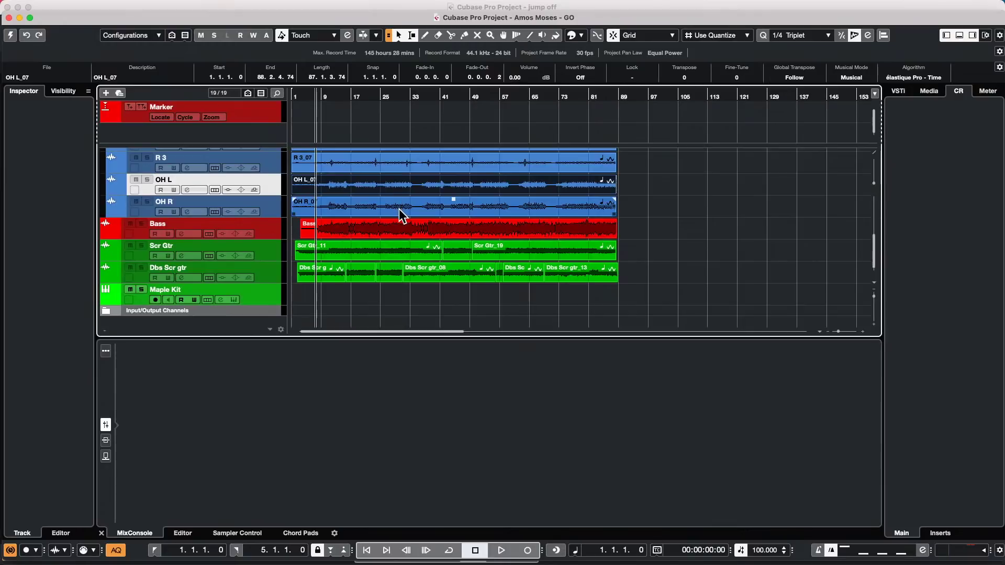
left_click(399, 209, "shift")
right_click(399, 210)
mouse_move(401, 214)
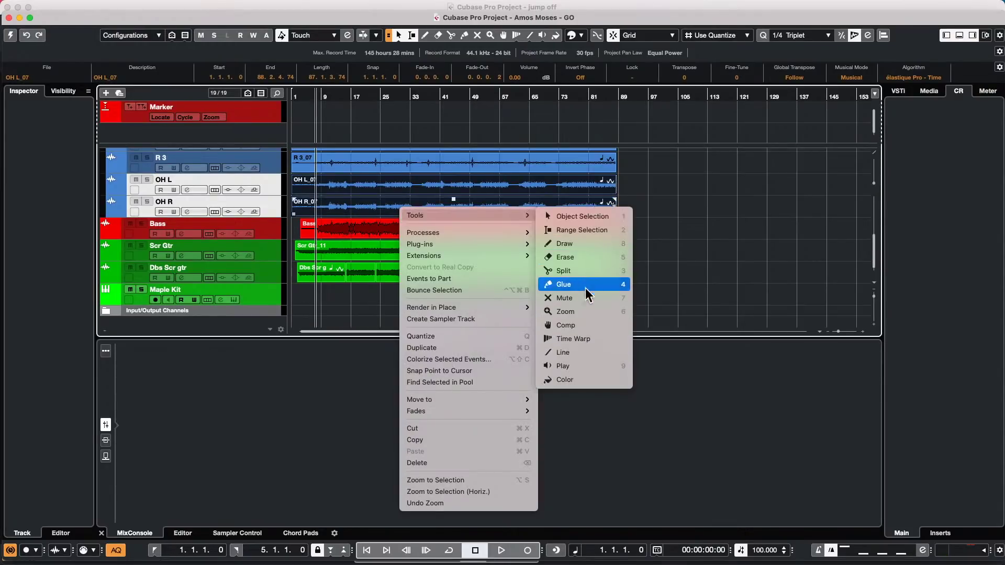
left_click(585, 243)
left_click_drag(416, 181, 464, 173)
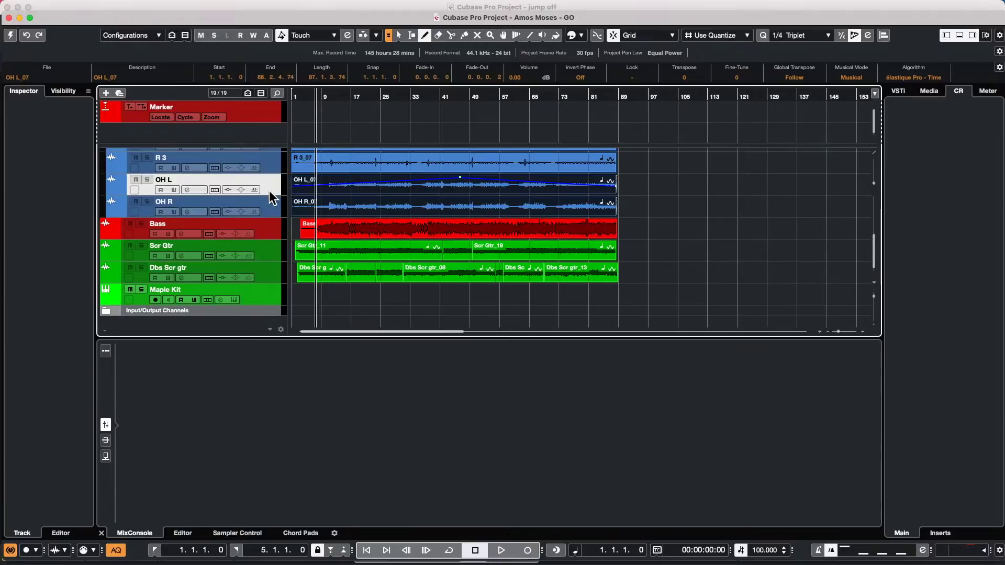
- Select a range from about bar 33 to bar 61 across the Bass, Scr Gtr and Dbs Scr gtr tracks and clear the selection
right_click(374, 228)
left_click(374, 229)
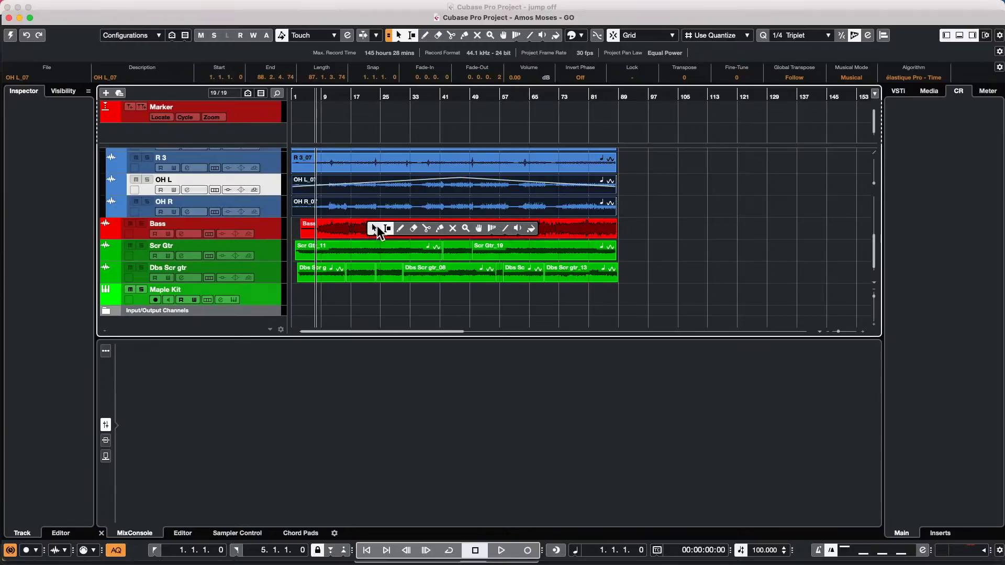
left_click_drag(410, 224, 516, 272)
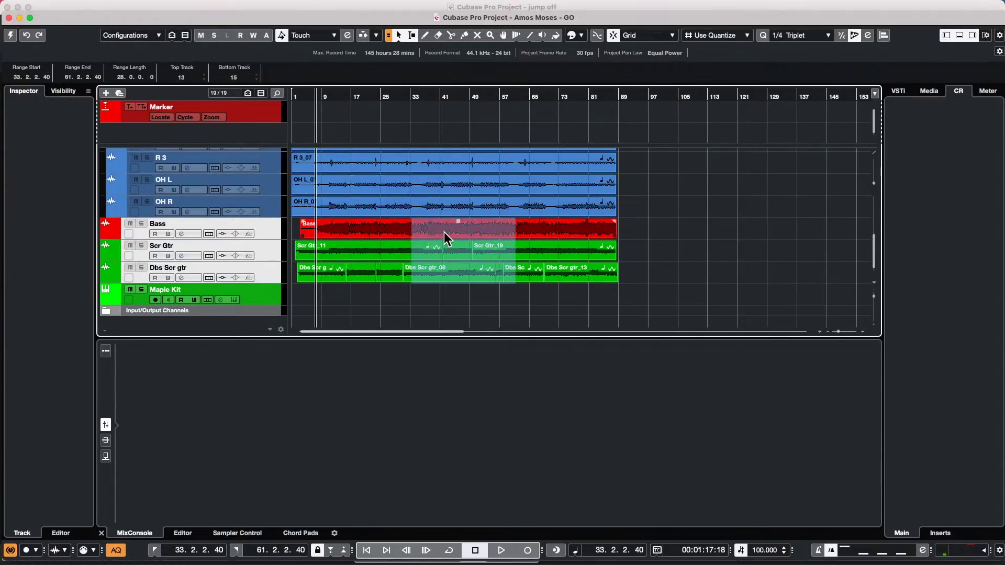
left_click(432, 307)
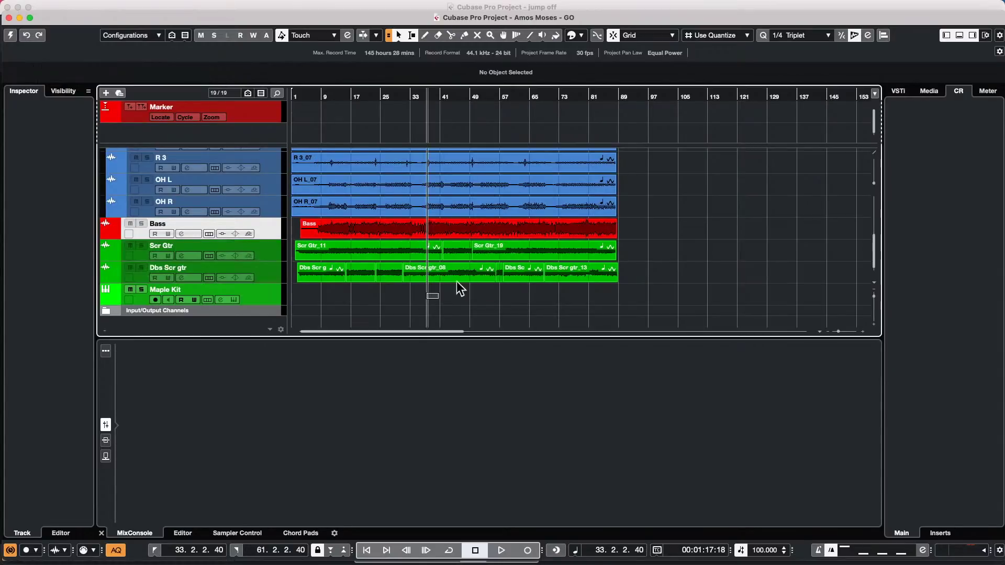
- Lower the Bass event's volume to -60 dB together with the selected guitar events, and raise it back to -0.99 dB
left_click(458, 226)
left_click_drag(459, 217, 454, 250)
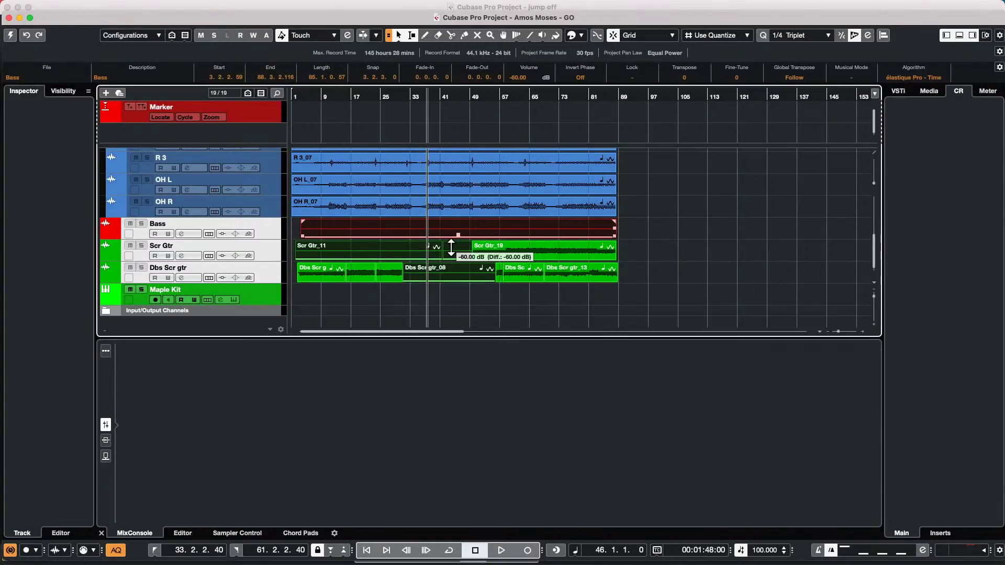
left_click_drag(452, 242, 456, 222)
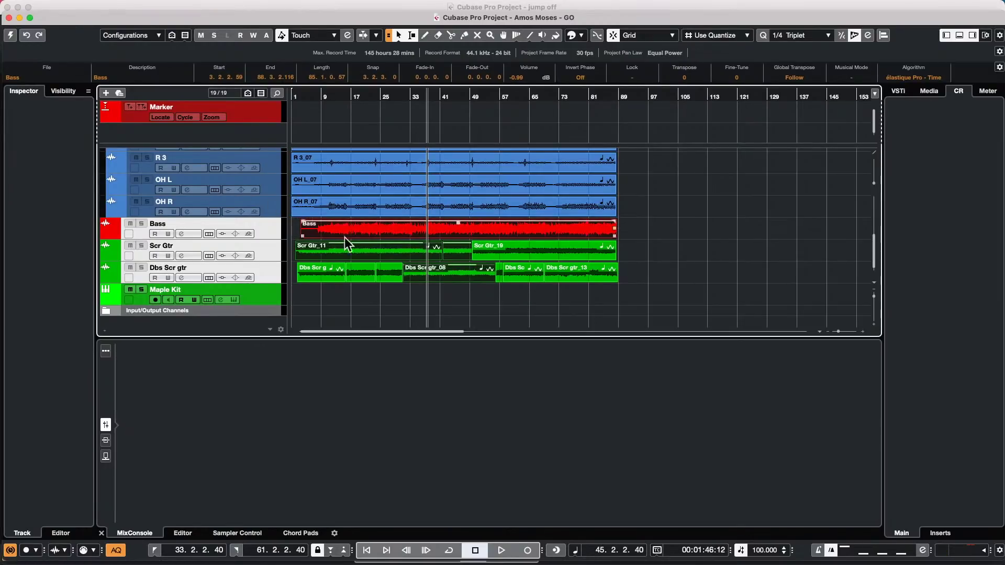
left_click_drag(459, 224, 460, 225)
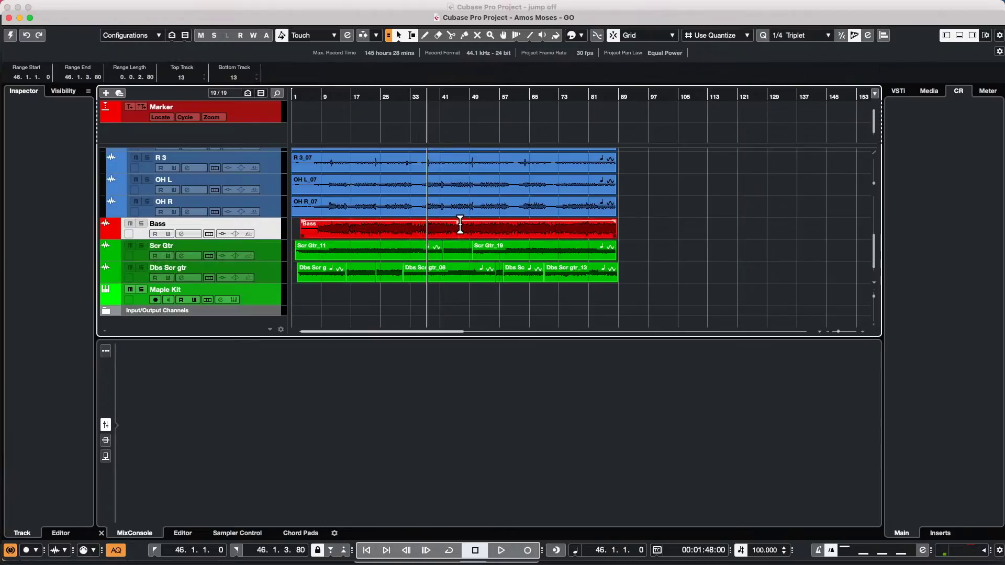
left_click(459, 224)
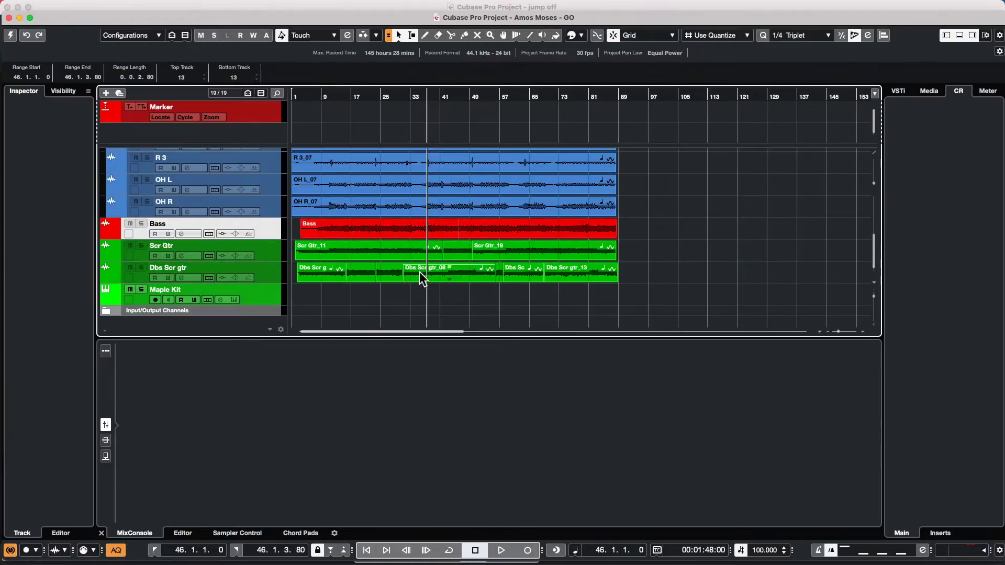
- Make the OH L track taller and draw more volume curve points on its event between about bars 45 and 78
left_click_drag(265, 196, 265, 226)
right_click(389, 195)
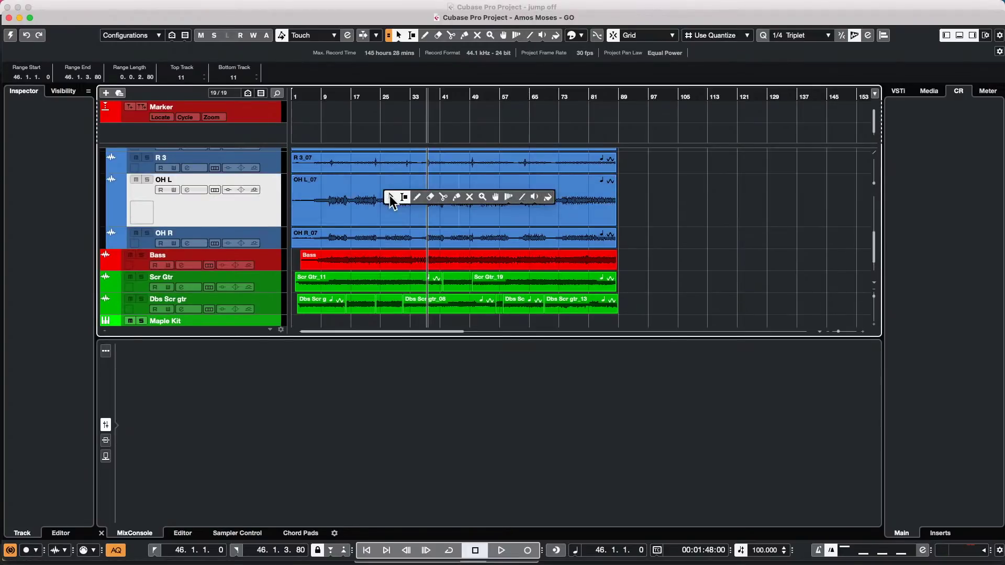
left_click(418, 197)
mouse_move(460, 180)
left_mouse_down()
mouse_move(501, 203)
mouse_move(576, 191)
mouse_move(569, 201)
left_mouse_up()
- Select a range from about bar 51 to bar 78 on the OH L_07 event and reselect the whole event
key("1")
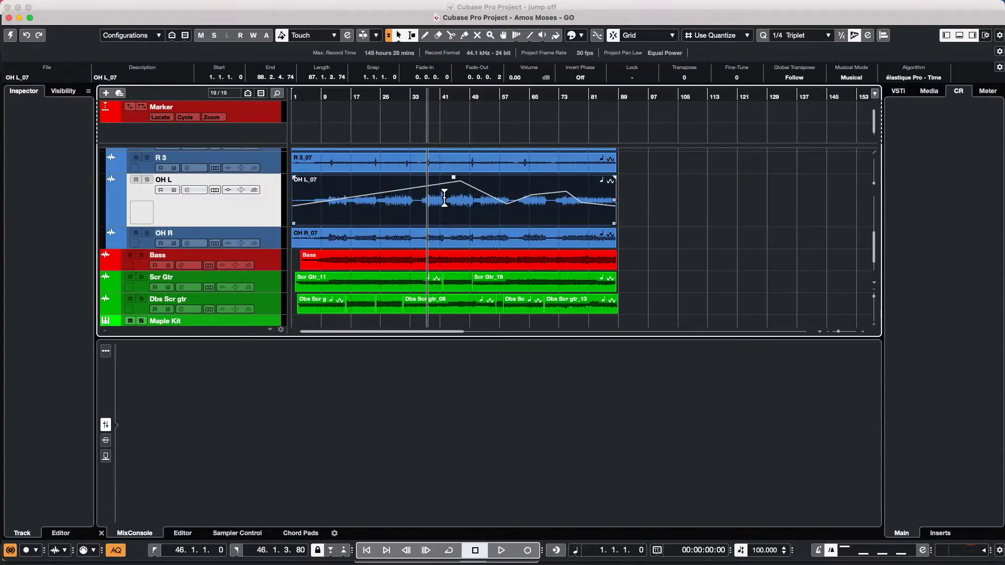
left_click_drag(478, 187, 577, 206)
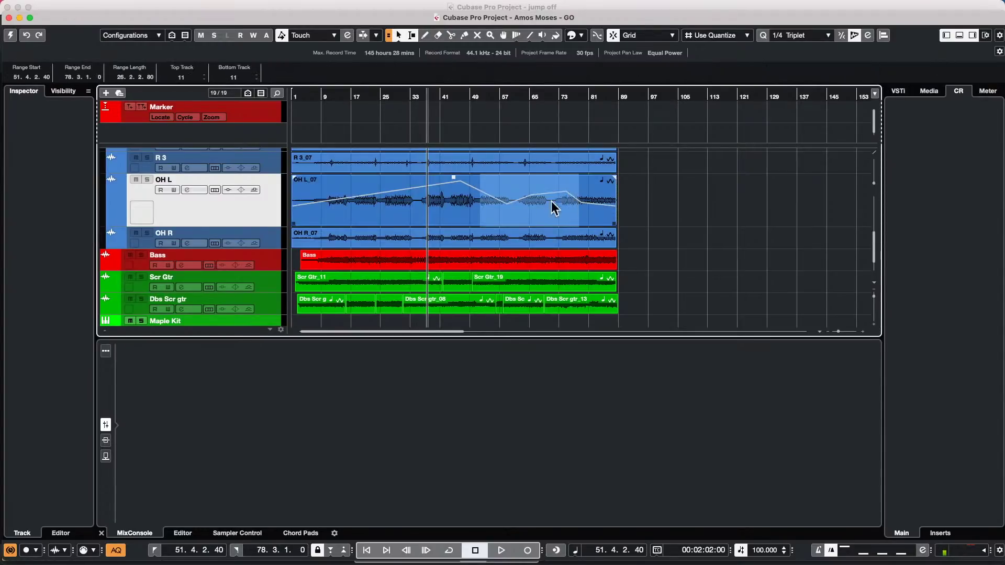
left_click(443, 208)
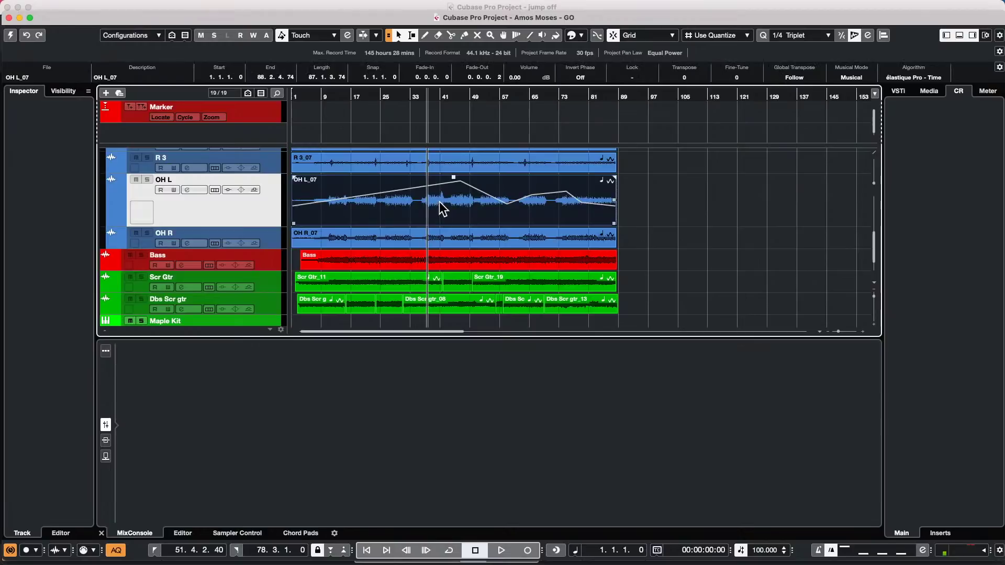
left_click(366, 185)
- Draw a low volume curve point near bar 59 on the OH L_07 event and return to the combined selection tools
right_click(478, 213)
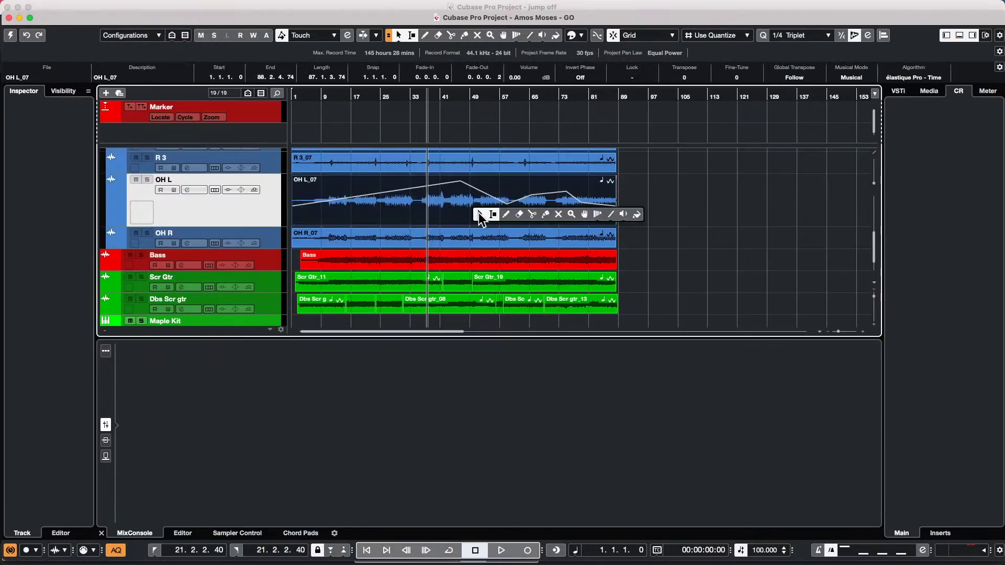
left_click(504, 214)
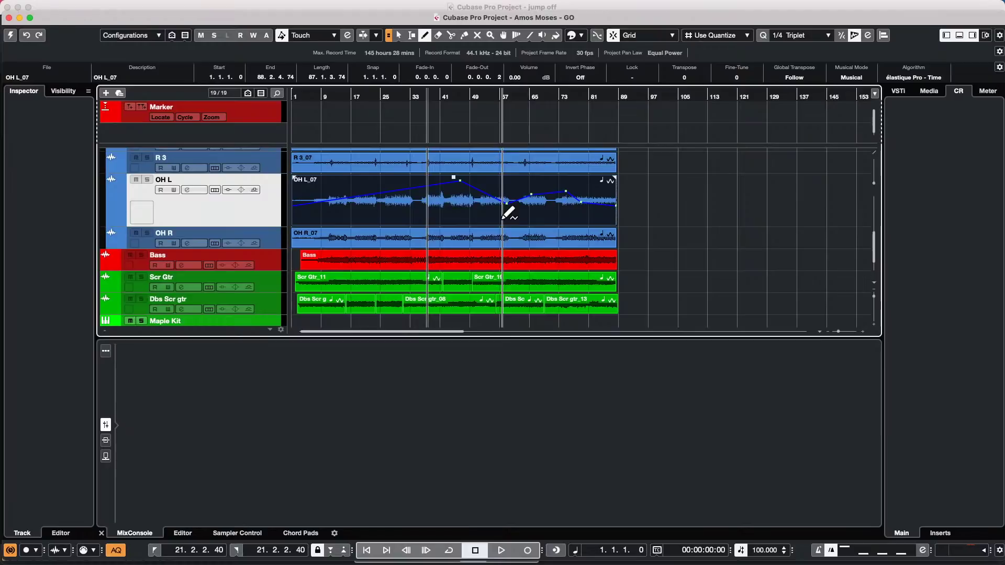
left_click(507, 215)
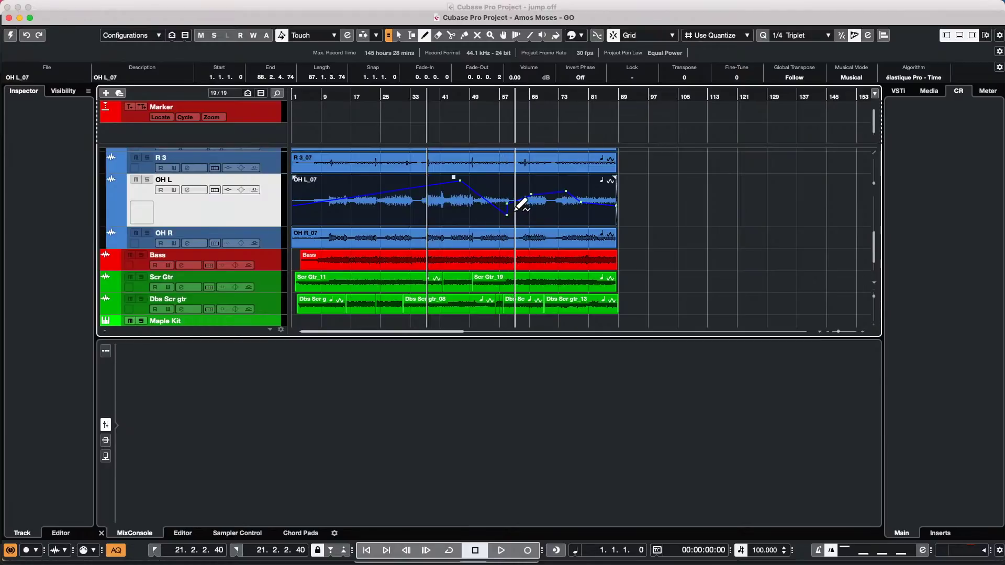
right_click(494, 217)
left_click(494, 218)
left_click_drag(501, 224, 470, 218)
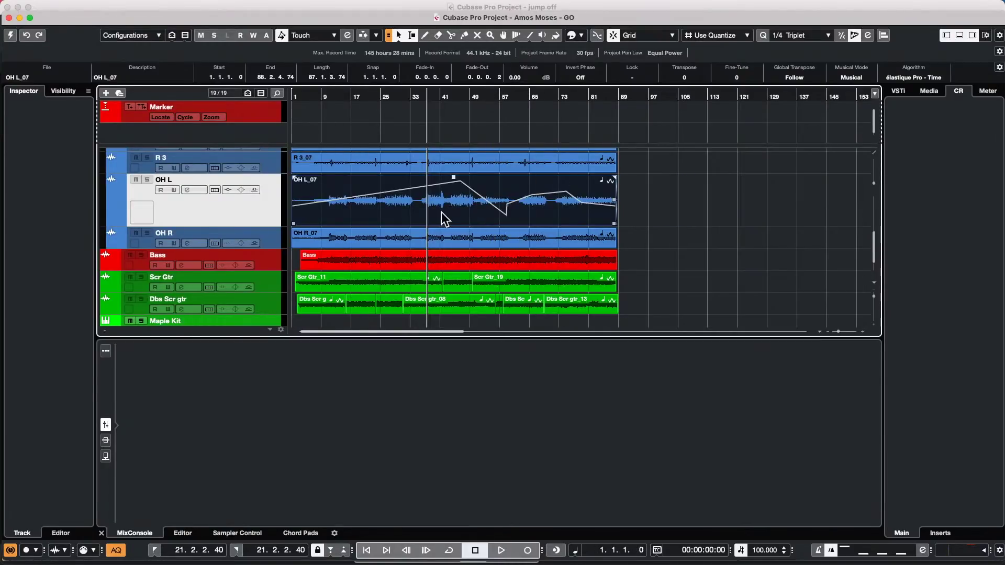
- Draw more volume curve peaks and dips on the OH L_07 event between about bars 18 and 81
right_click(475, 202)
left_click(485, 201)
left_click(500, 191)
left_click_drag(581, 202, 588, 193)
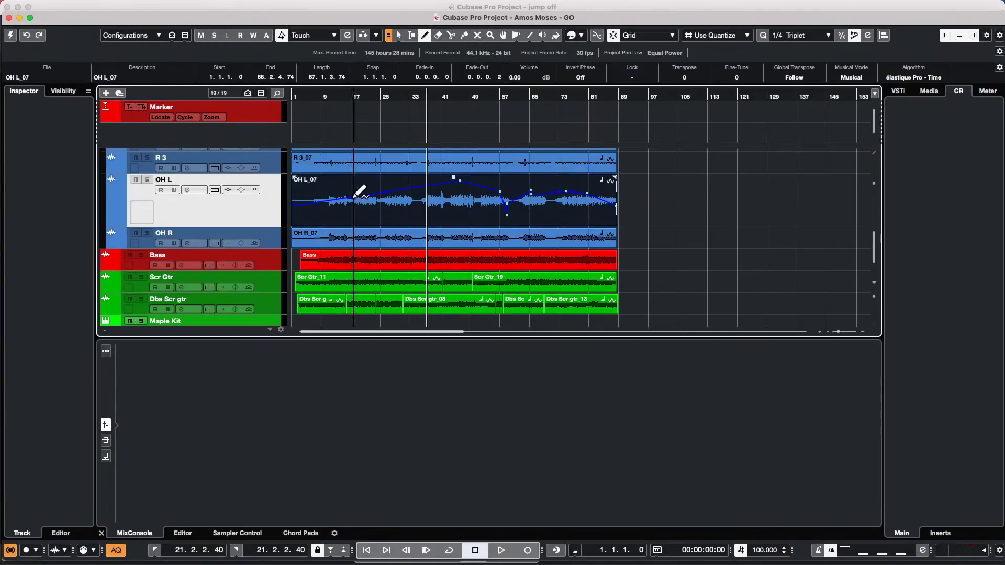
left_click(355, 181)
left_click(402, 210)
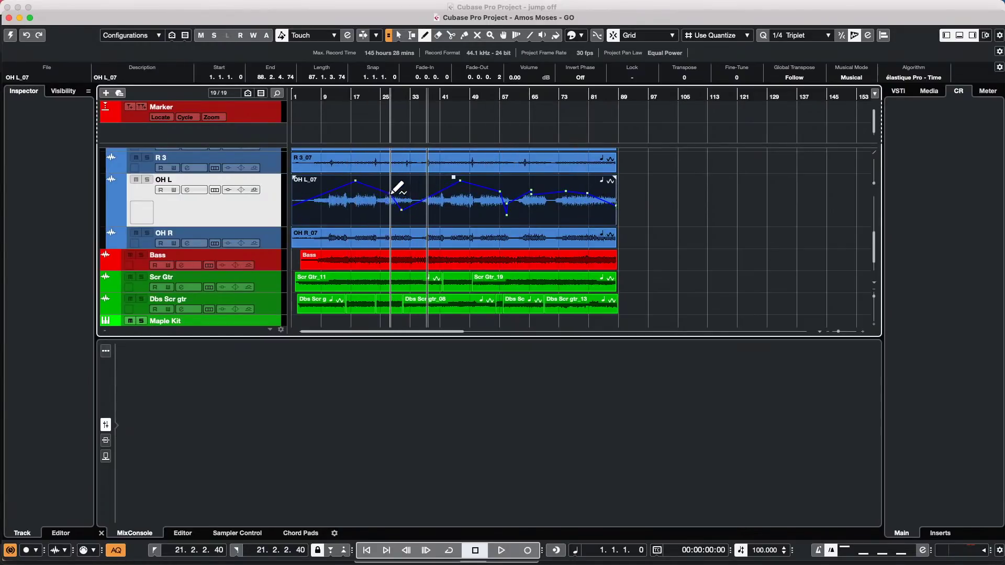
left_click(380, 216)
left_click(397, 182)
left_click_drag(393, 175, 381, 175)
left_click(531, 209)
left_click(558, 176)
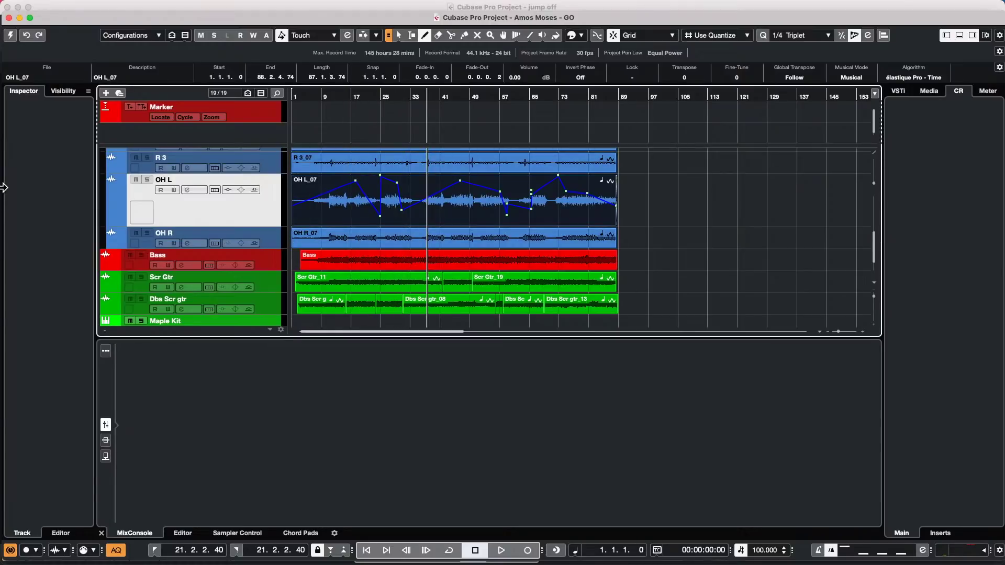
- Show the Volume automation lane of the OH L track and activate the Amos Moses - GO project
left_click(111, 222)
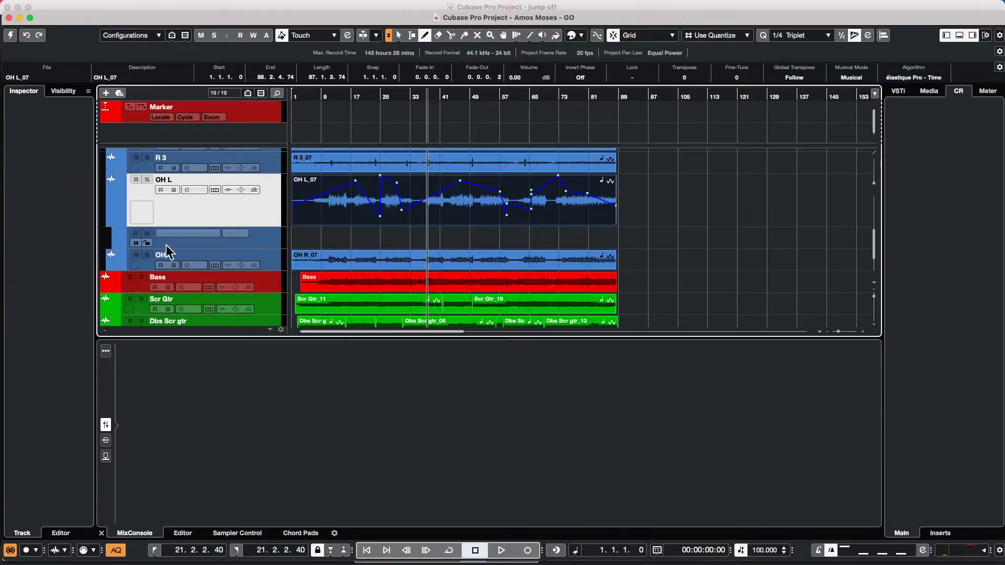
left_click(11, 35)
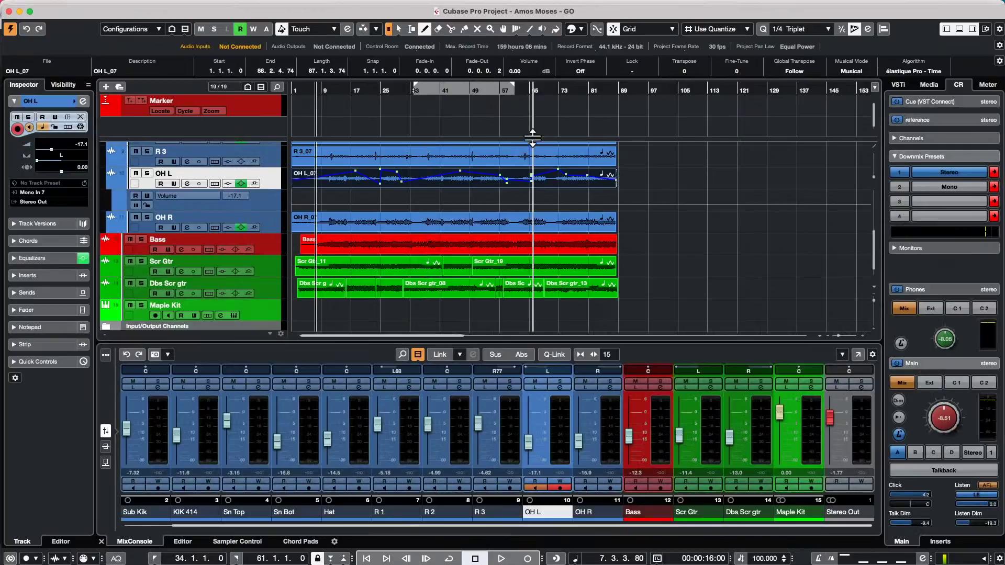
- Make the OH L track taller with the combined selection tools active and open the OH L_07 event in the sample editor
right_click(399, 179)
left_click(399, 180)
left_click_drag(255, 186, 253, 262)
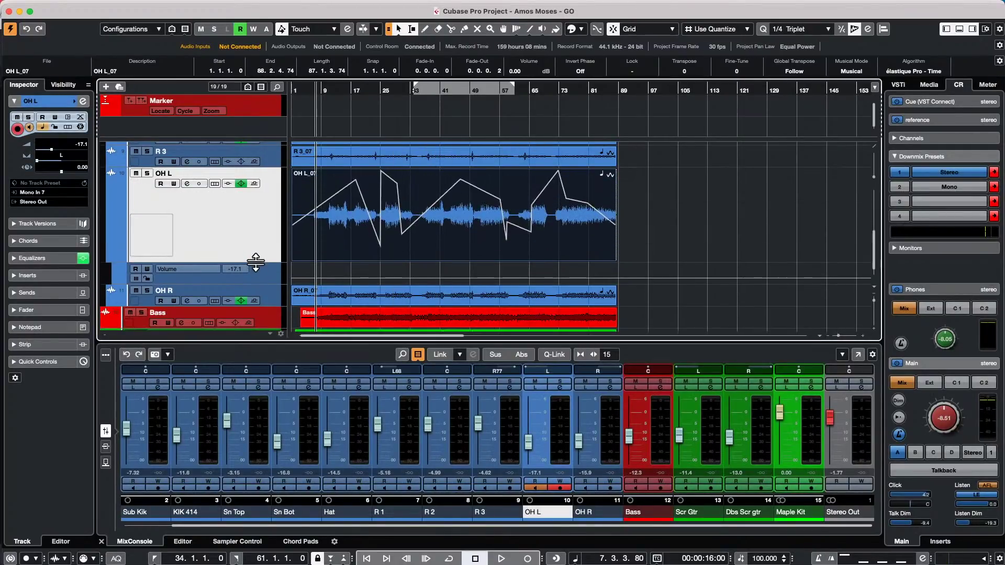
double_click(371, 251)
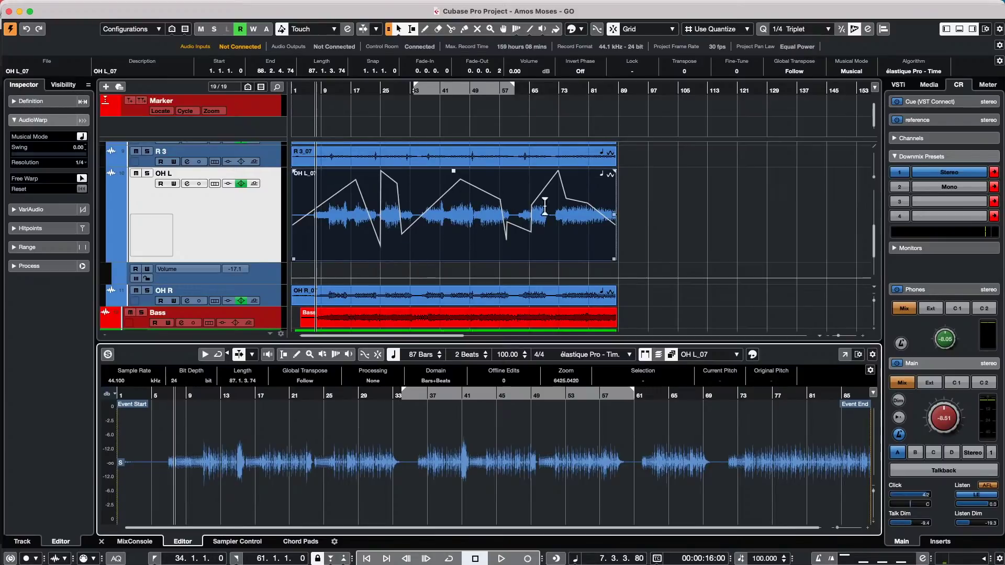
- Draw a wavy volume automation curve on the OH L track's Volume lane from about bar 28 to bar 60
right_click(408, 271)
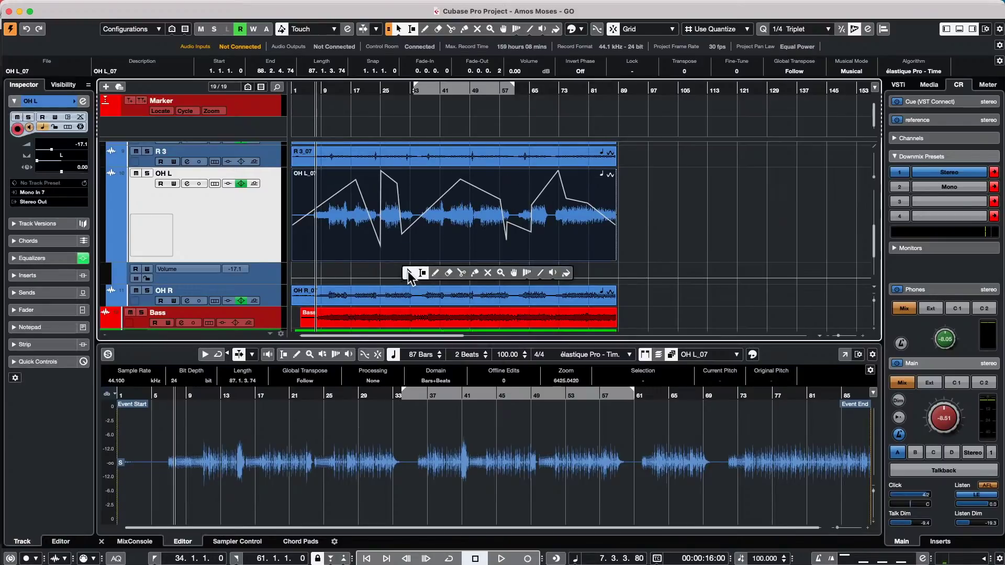
left_click(438, 271)
mouse_move(395, 276)
left_mouse_down()
mouse_move(438, 265)
mouse_move(515, 271)
left_mouse_up()
key("1")
left_click(393, 272)
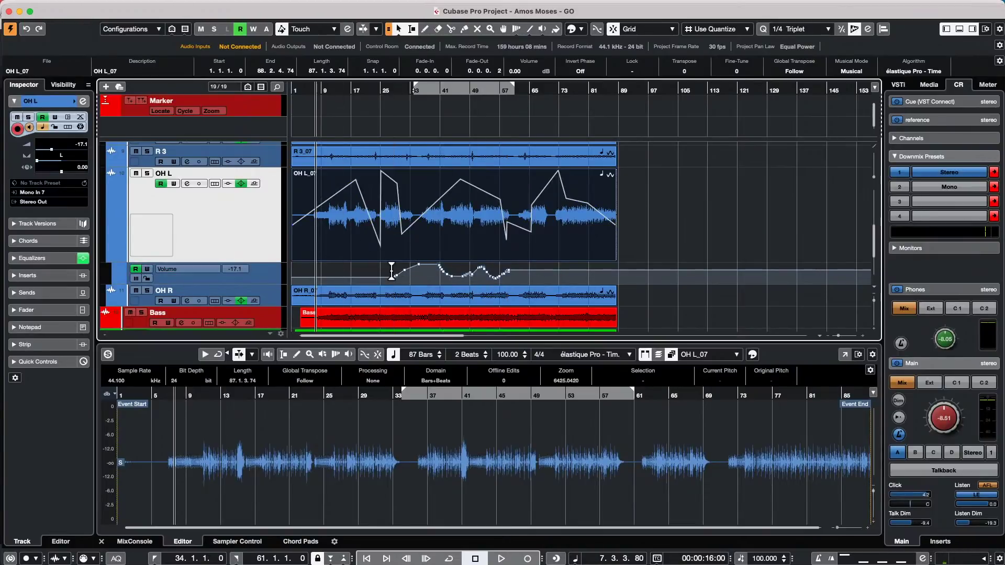
- Select the drawn OH L volume automation points as a range and move them so they start at about bar 32
right_click(388, 281)
left_click(388, 280)
left_click_drag(389, 281, 538, 266)
left_click(453, 277)
left_click(422, 267)
left_click(467, 270)
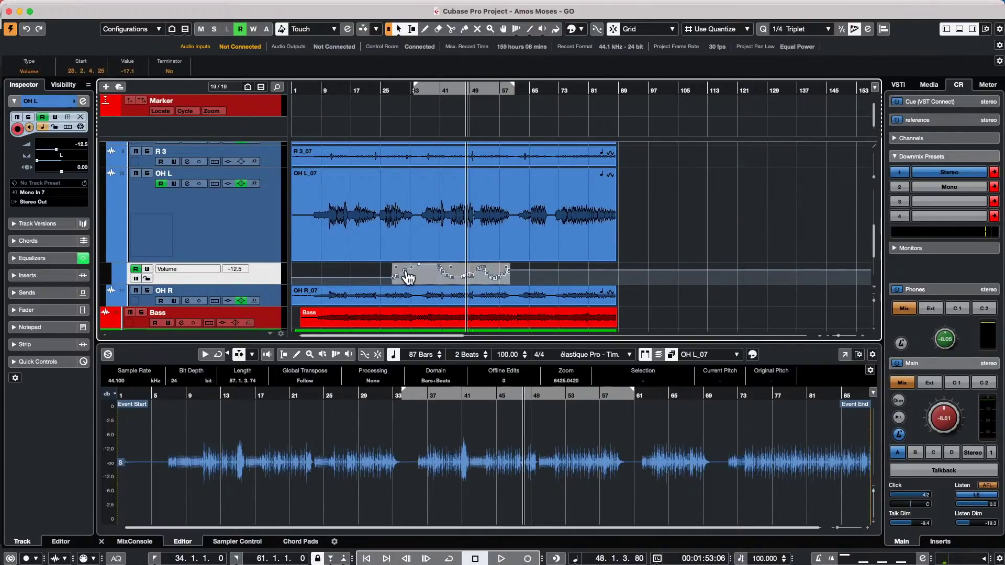
left_click_drag(398, 280, 440, 280)
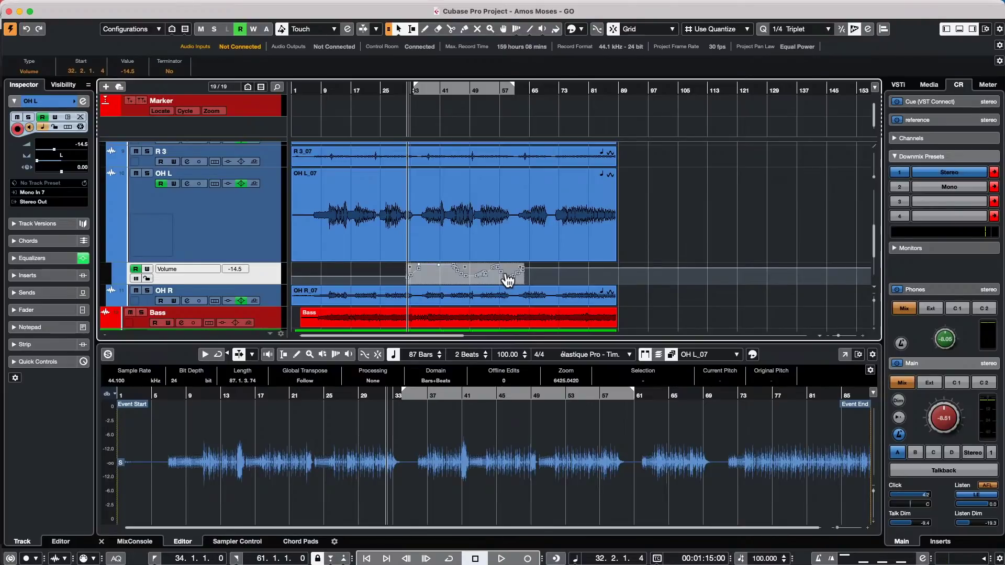
- Look through the external plug-ins available for a new instrument track and cancel adding the track
right_click(249, 235)
mouse_move(329, 241)
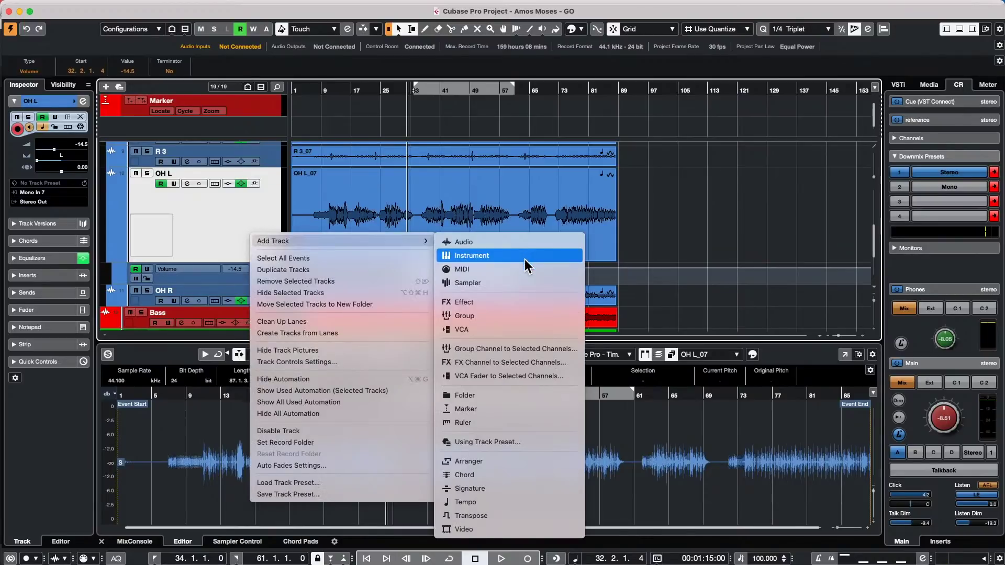
right_click(251, 183)
right_click(222, 217)
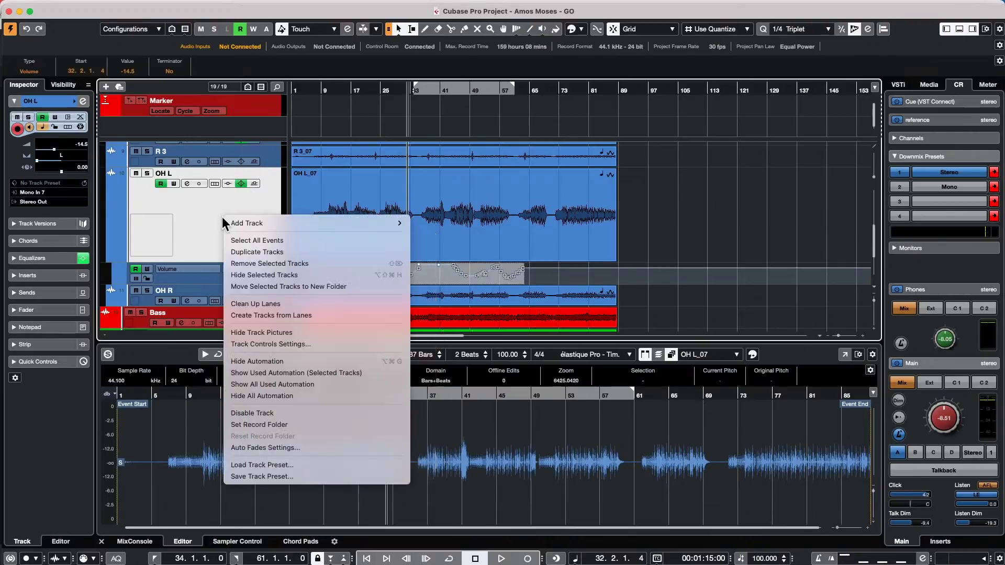
mouse_move(279, 222)
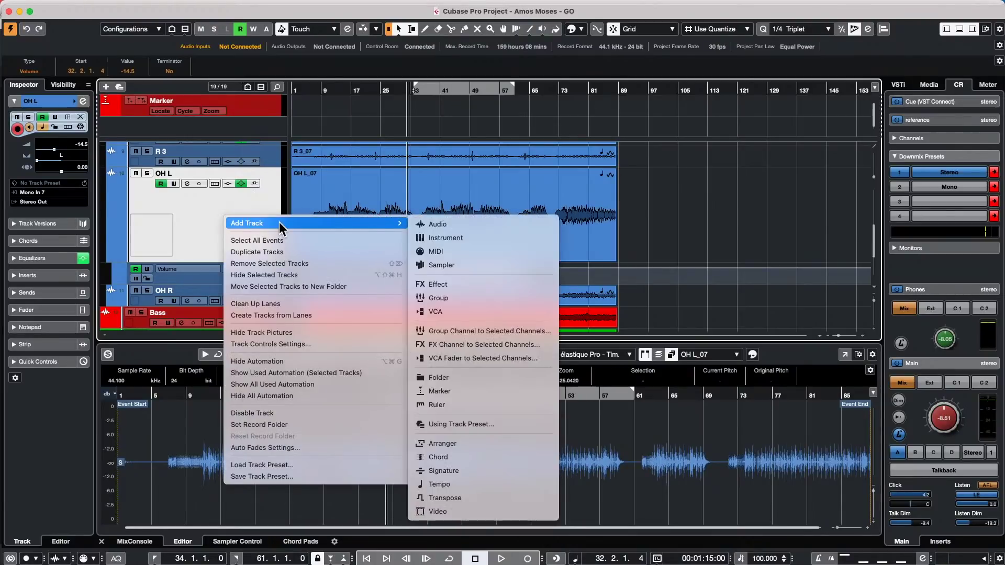
left_click(506, 240)
left_click(485, 189)
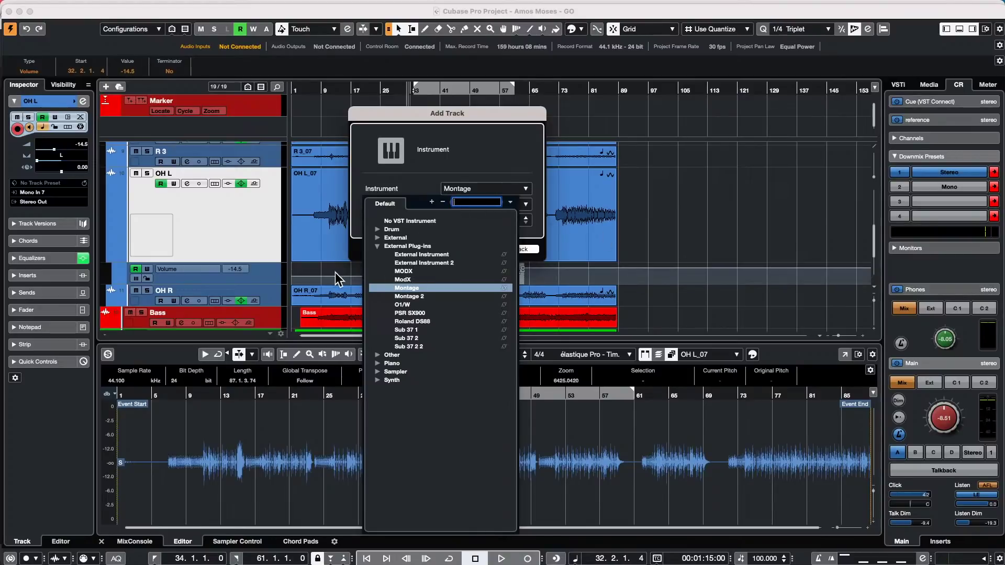
left_click(335, 277)
left_click(460, 253)
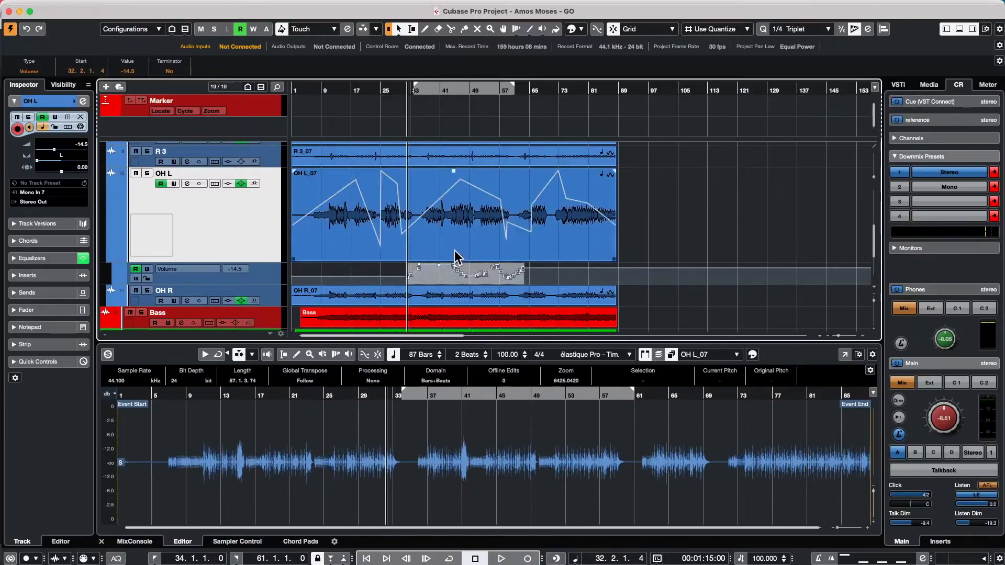
- Draw a MIDI part on the Maple Kit track from about bar 10 to bar 63 and open it in the editor
scroll(454, 257, "down", 3)
right_click(396, 295)
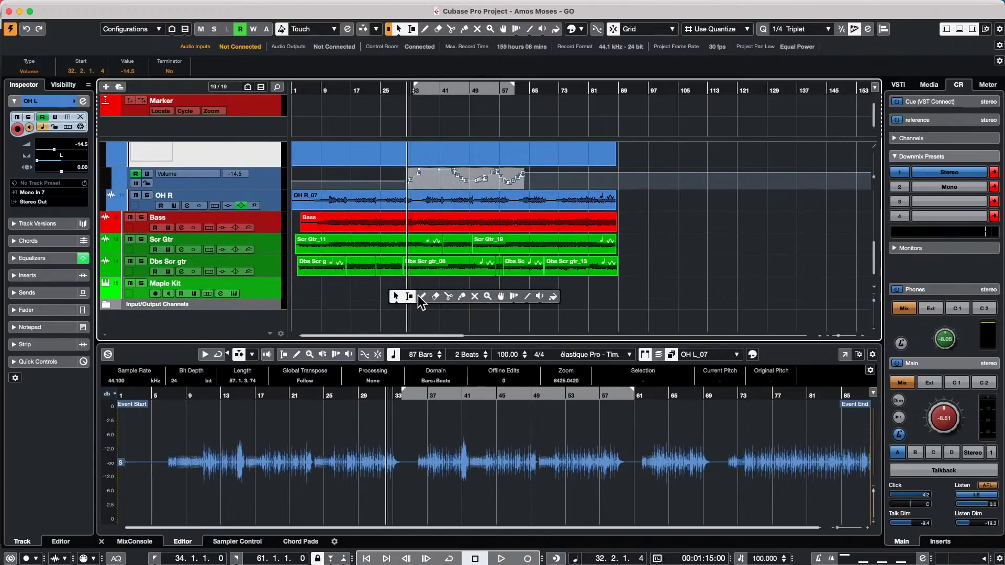
left_click(422, 296)
left_click_drag(327, 288, 524, 289)
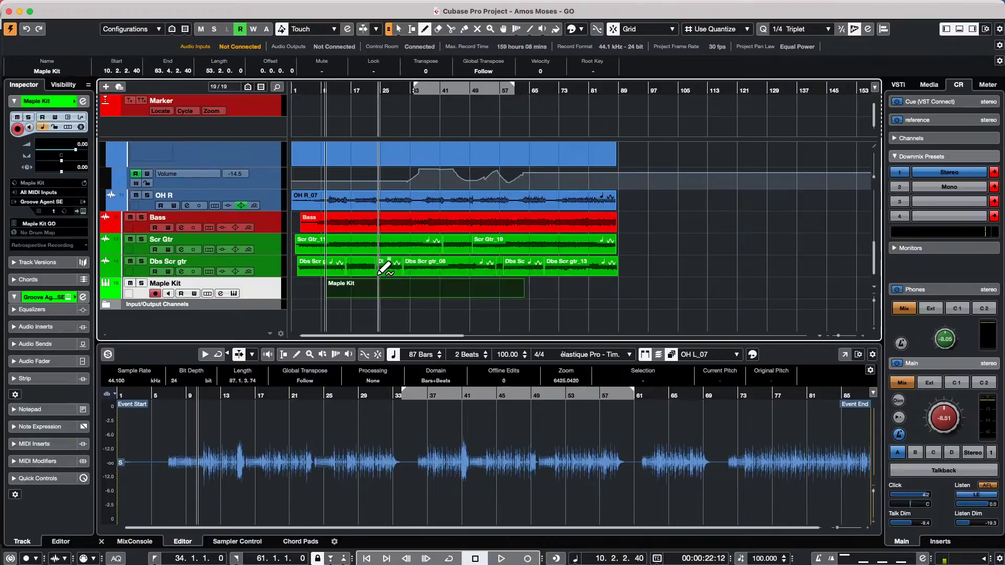
double_click(384, 293)
- Enter a scattered series of notes in the Maple Kit part between about bars 25 and 53, around C3 to C4
left_click(400, 430)
left_click(407, 426)
left_click(489, 426)
left_click(386, 444)
left_click(412, 445)
left_click(436, 449)
left_click(449, 450)
left_click(457, 440)
left_click(490, 440)
left_click(479, 449)
left_click(463, 468)
left_click(450, 463)
left_click(436, 459)
left_click(422, 453)
left_click(414, 468)
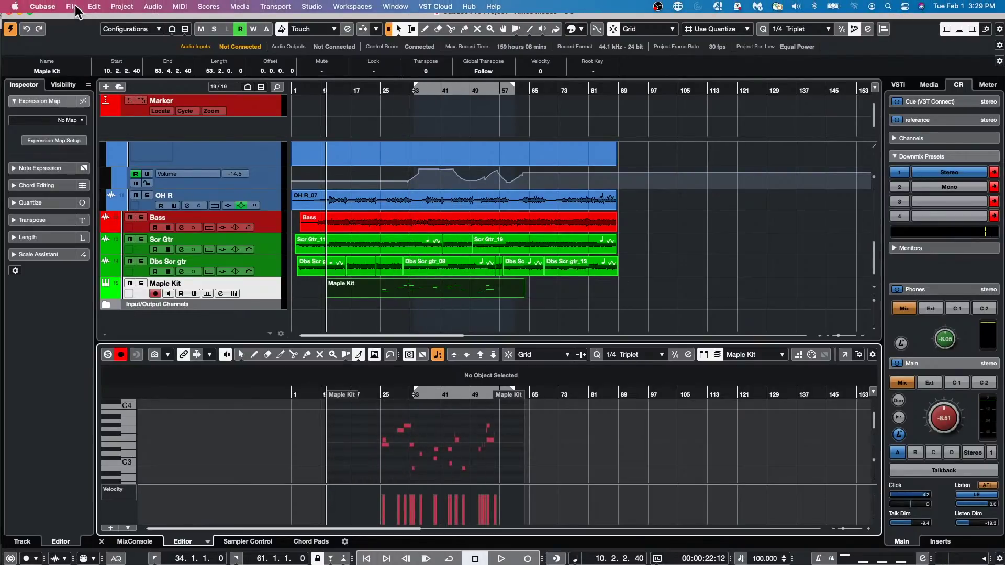
- Revert the project to its last saved version
left_click(73, 6)
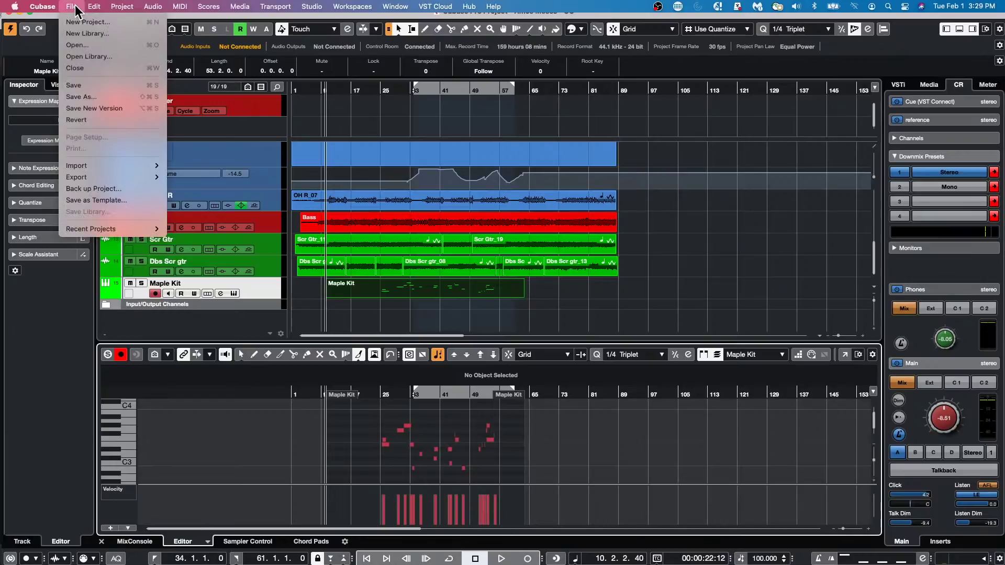
left_click(86, 120)
left_click(562, 191)
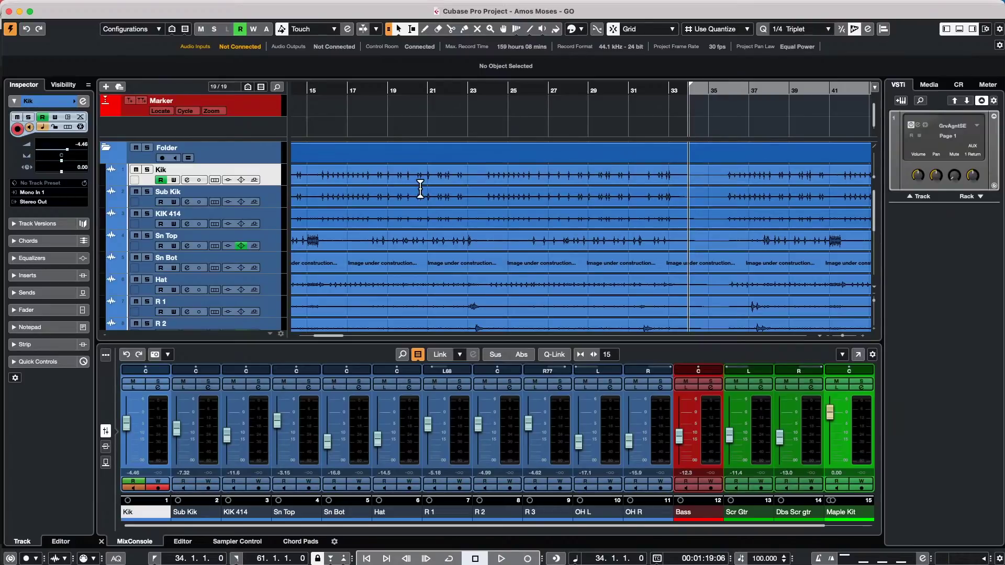
left_click_drag(421, 198, 309, 166)
scroll(550, 120, "up", 5)
scroll(529, 138, "down", 4)
scroll(309, 167, "right", 5)
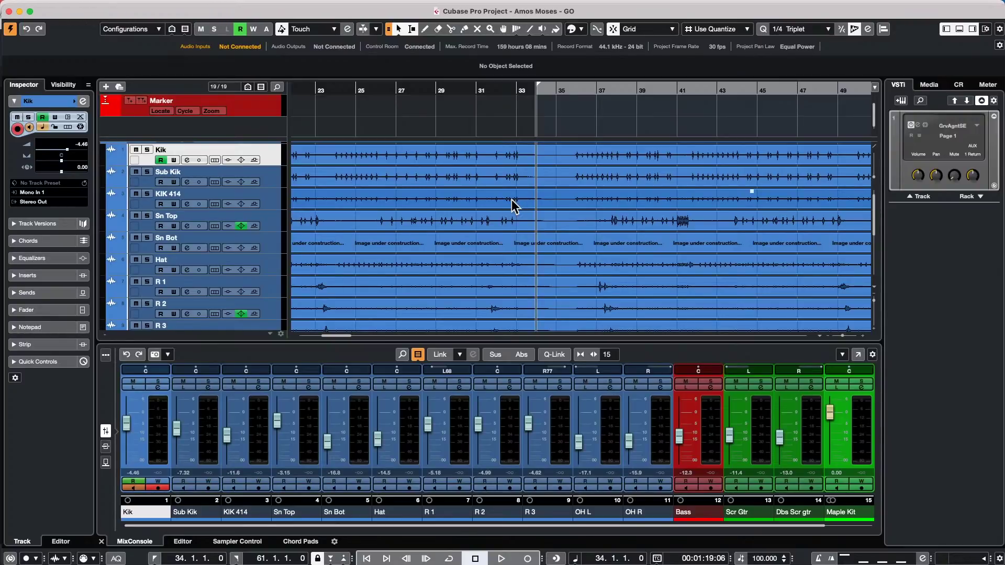
scroll(512, 208, "up", 1)
scroll(511, 208, "left", 5)
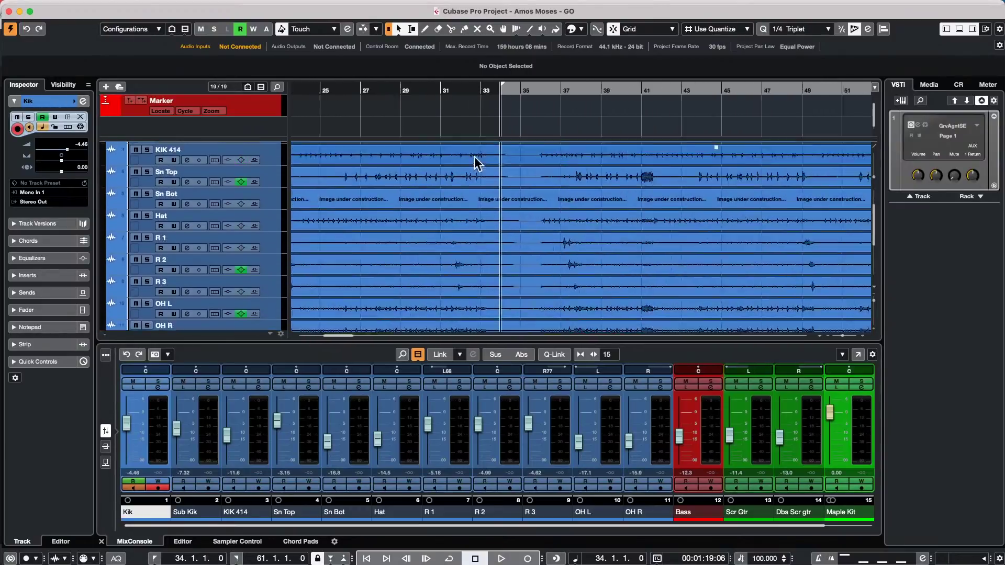
scroll(799, 222, "right", 5)
scroll(505, 258, "down", 3)
scroll(602, 220, "up", 3)
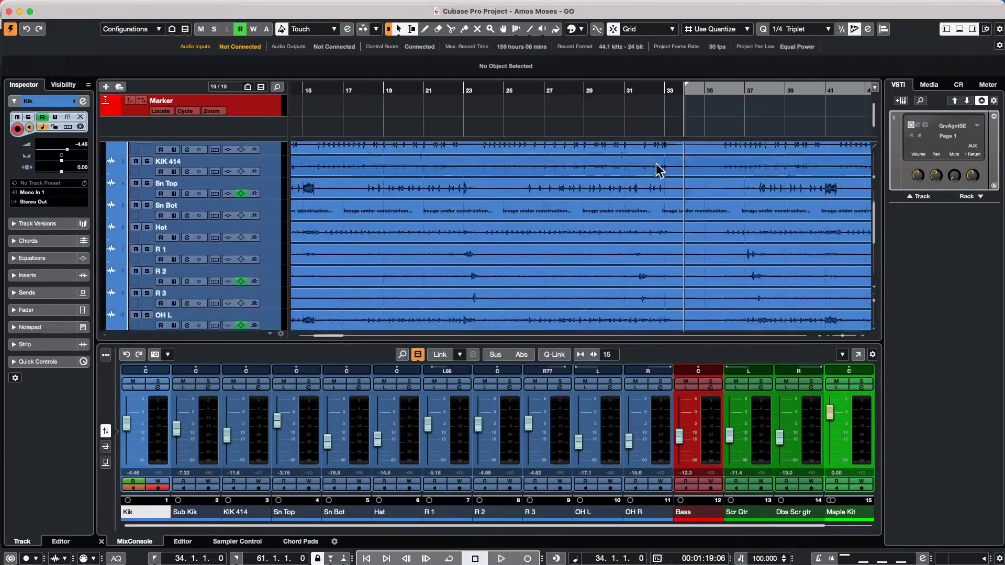
scroll(724, 284, "right", 5)
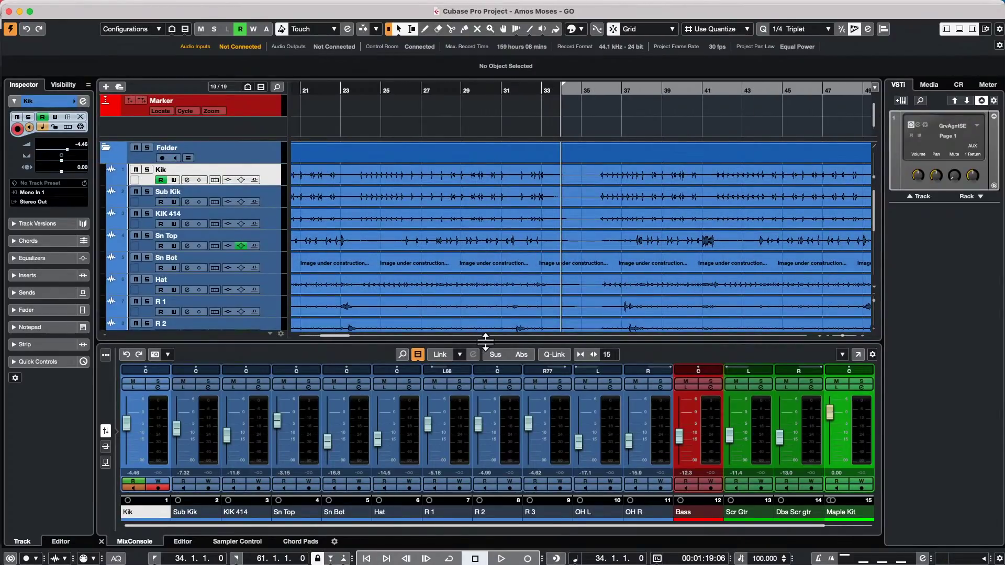
left_click_drag(485, 339, 485, 343)
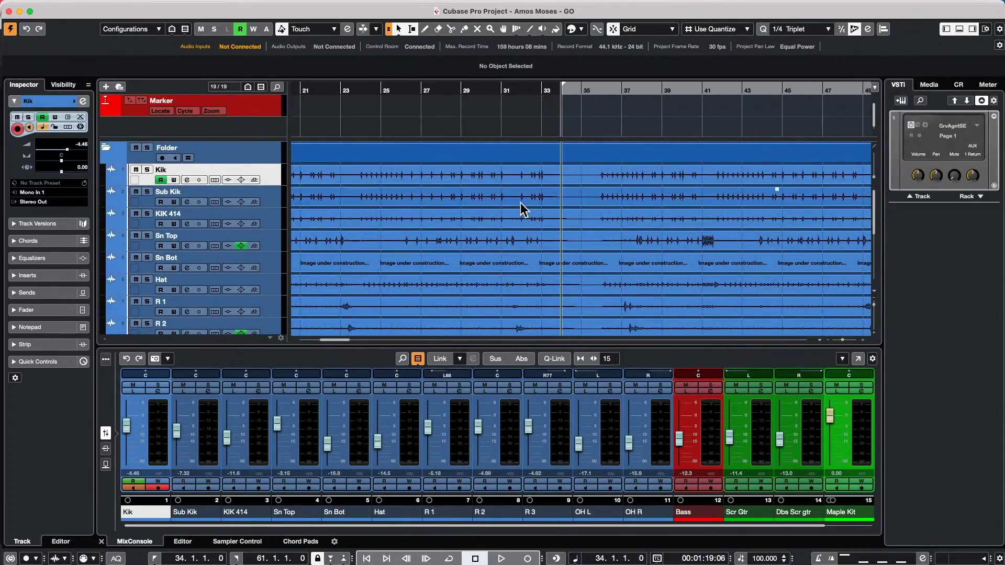
scroll(584, 219, "left", 1)
scroll(584, 219, "down", 5)
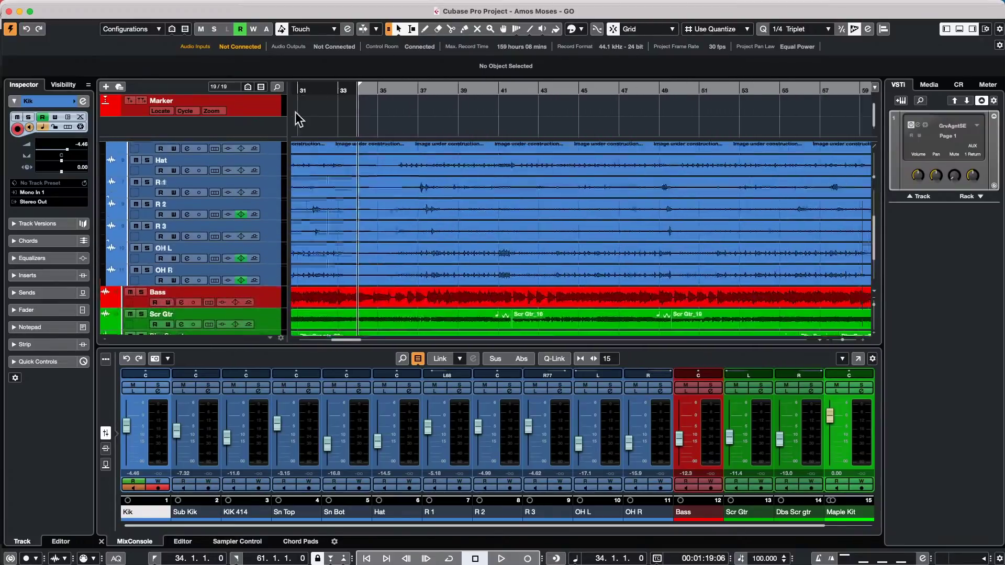
scroll(783, 291, "right", 10)
scroll(581, 240, "up", 3)
scroll(715, 209, "left", 10)
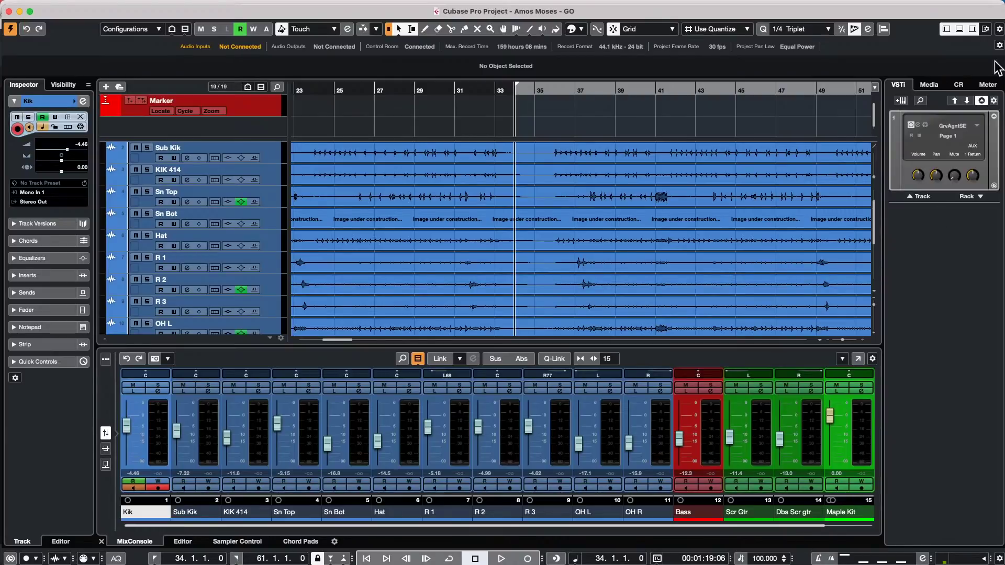
- Hide the lower zone and zoom the project out to fit the whole arrangement
left_click(960, 28)
left_click(368, 83)
left_click_drag(368, 81, 370, 40)
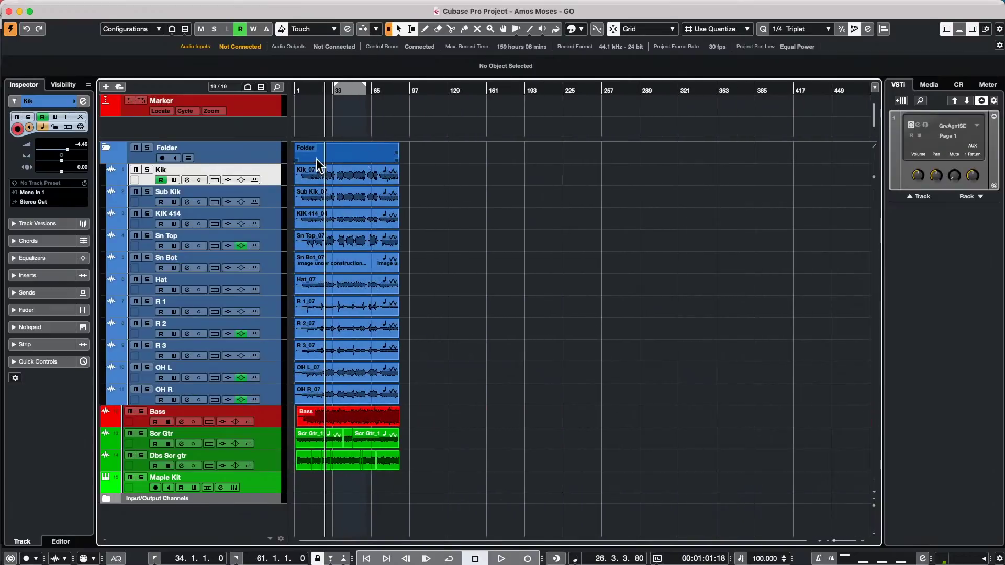
- Select the drum Folder part, return the playhead to the project start, and set the locators to the part's length
left_click(340, 155)
key("Home")
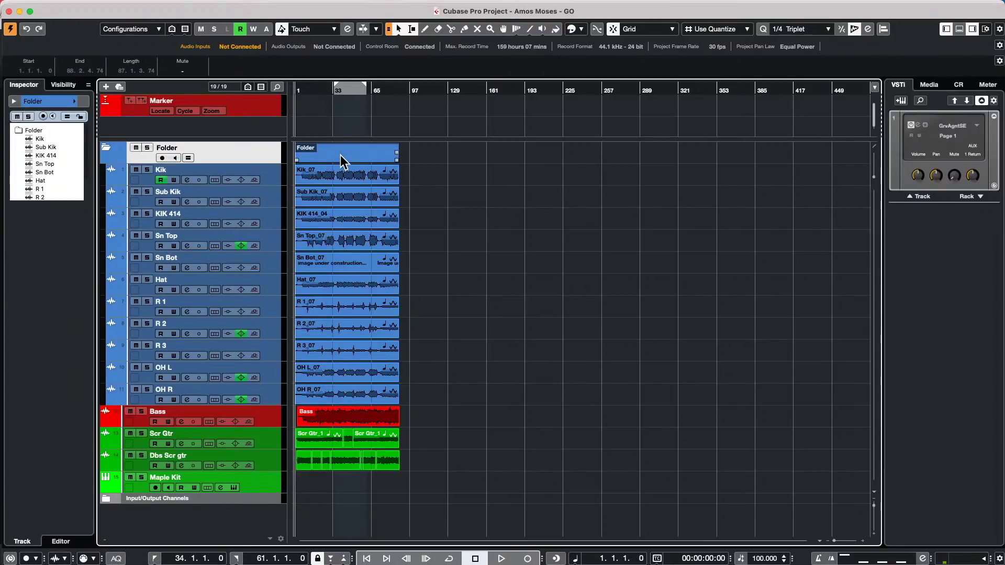
key("p")
right_click(340, 155)
left_click(340, 109)
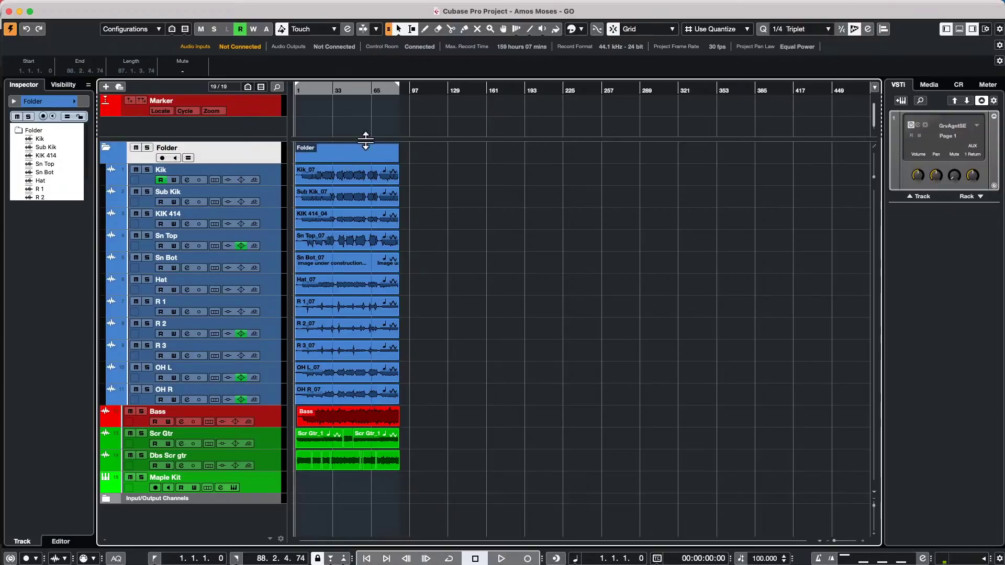
left_click(337, 171)
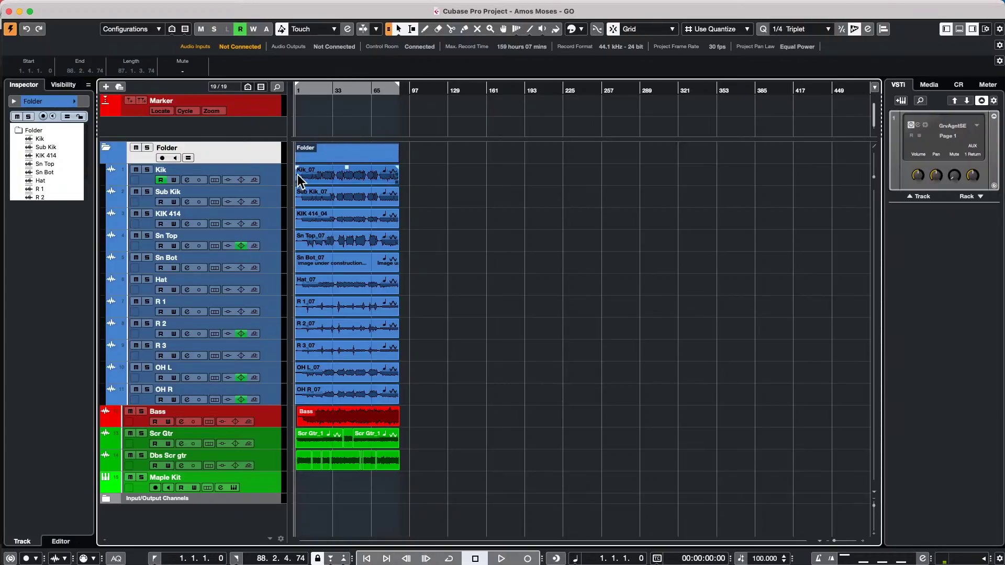
- Select a range on the KIK 414 track from bar 1 to about bar 61
left_click(321, 138)
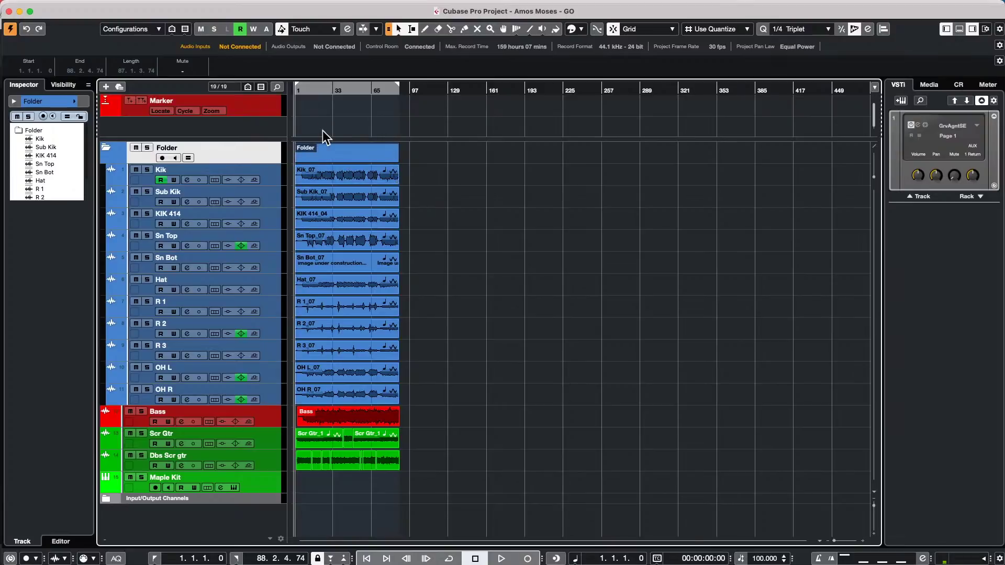
left_click(297, 220)
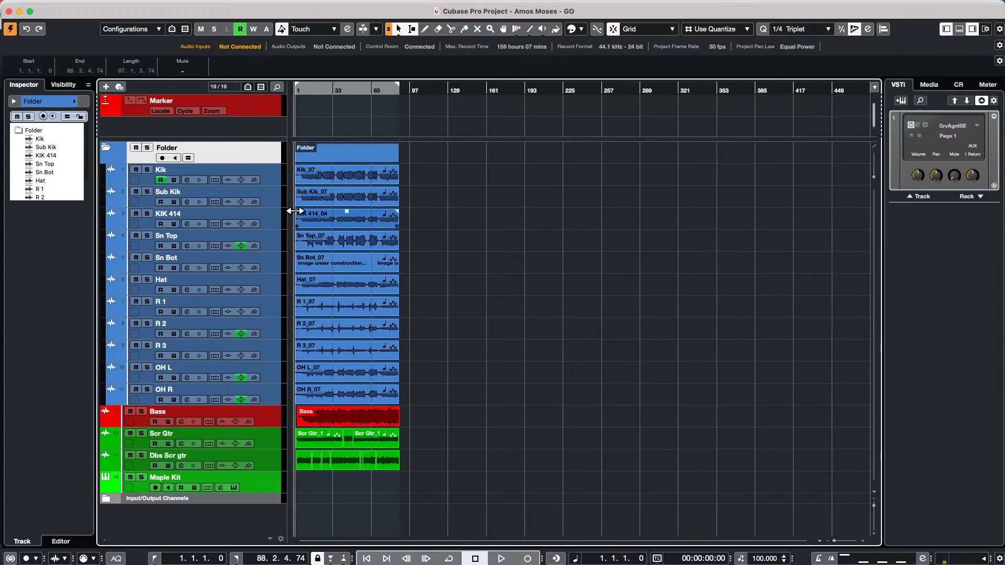
left_click_drag(297, 219, 367, 220)
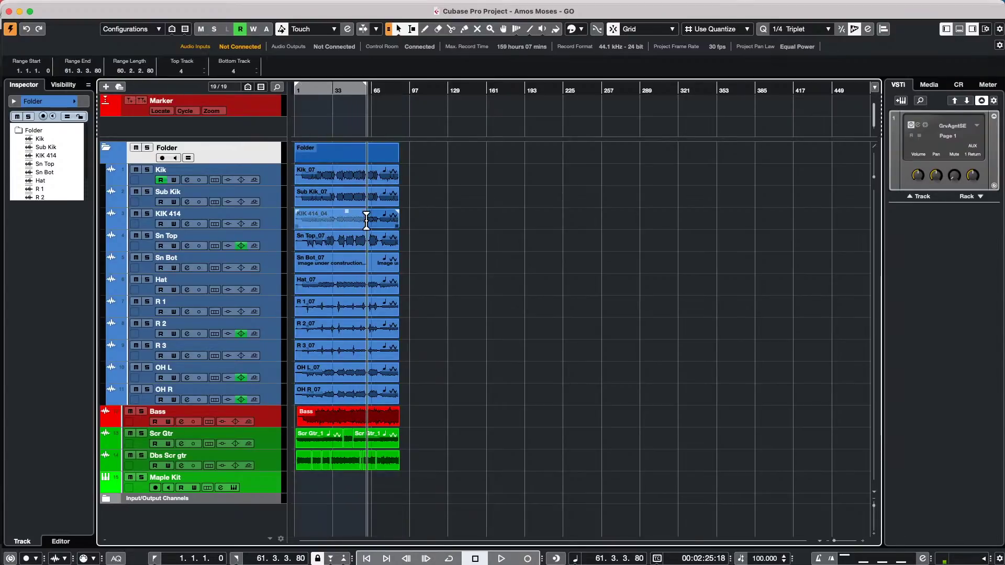
left_click(367, 220)
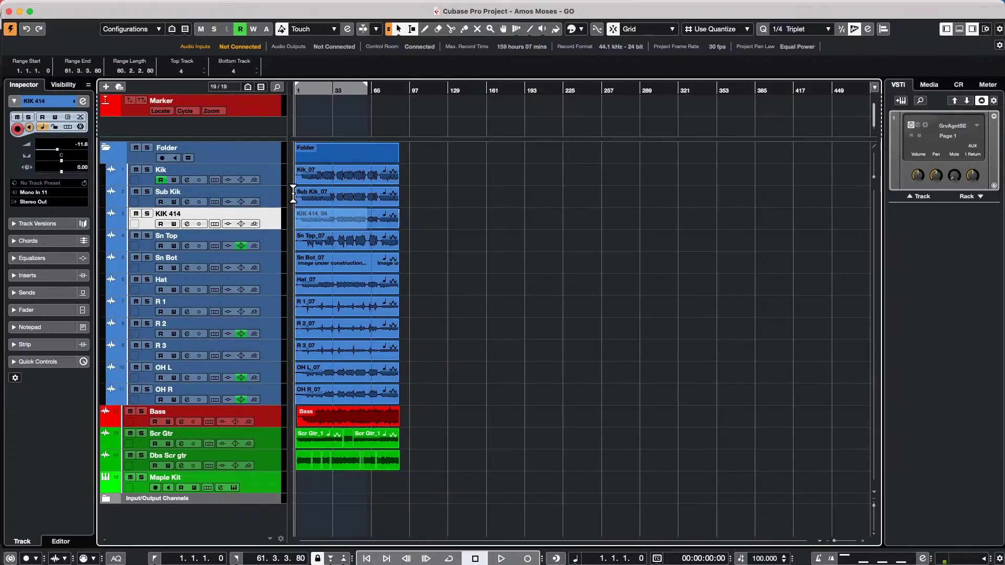
- Range-select the song's events across all tracks and shift them together along the timeline to start at bar 52
left_click_drag(294, 196, 399, 236)
left_click_drag(332, 157, 491, 162)
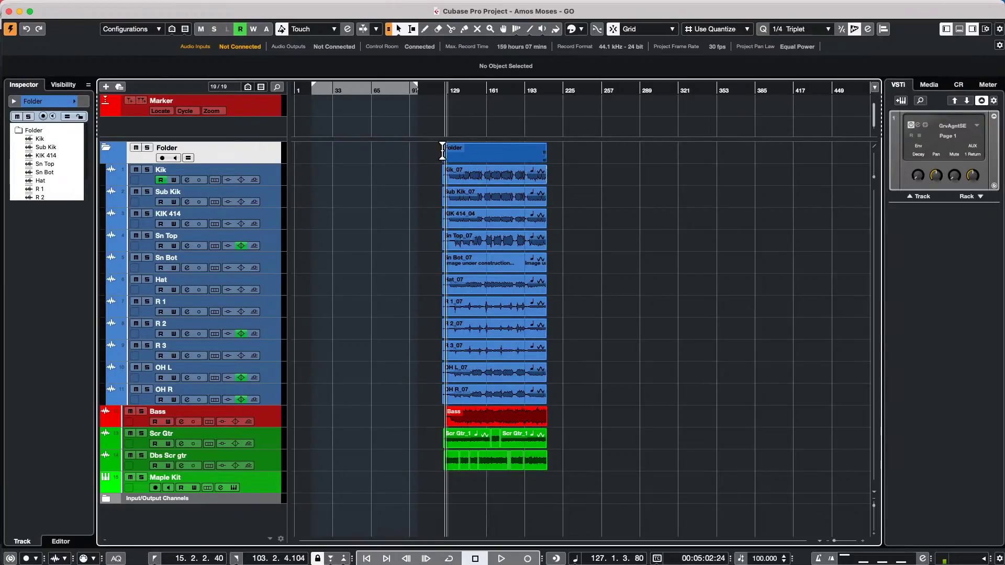
left_click_drag(443, 150, 547, 288)
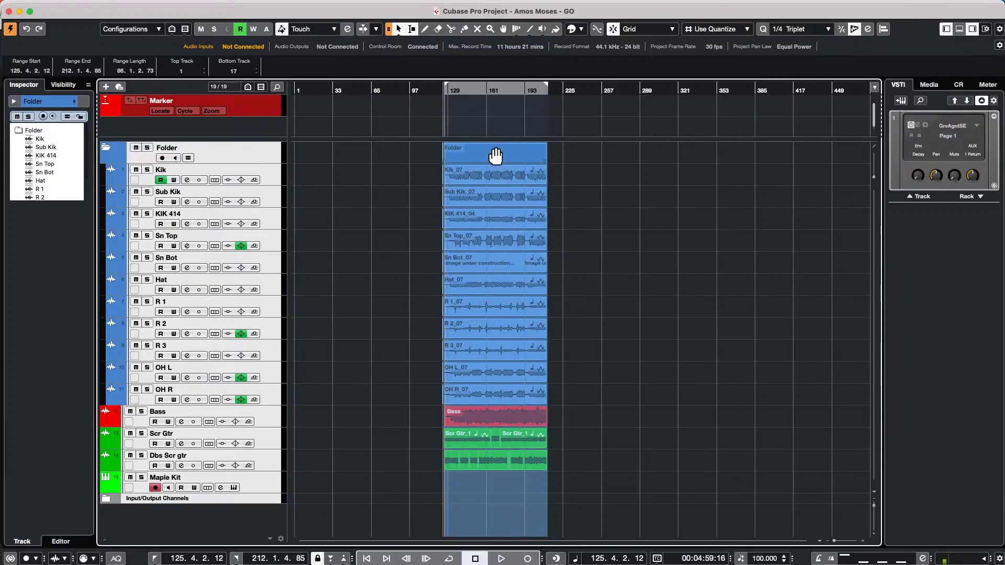
left_click_drag(493, 157, 410, 157)
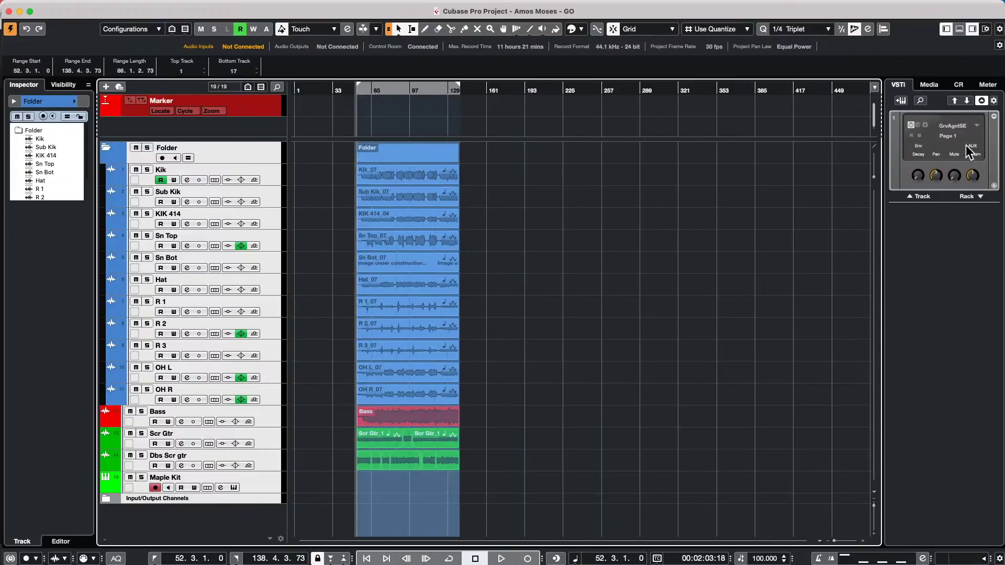
- Merge the divided track list and move the Marker track above the drum folder
left_click(878, 152)
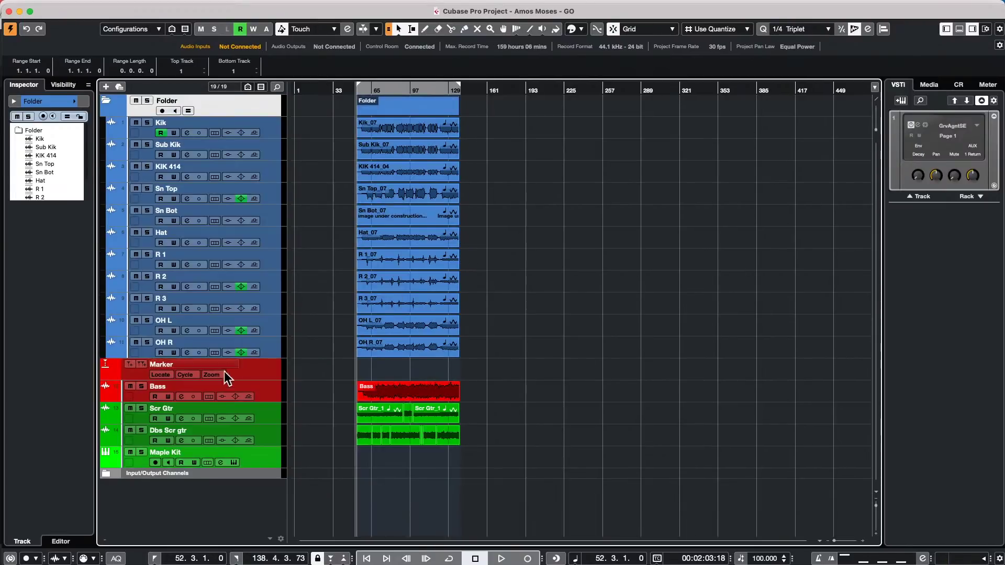
left_click_drag(261, 369, 262, 345)
left_click_drag(255, 108, 254, 102)
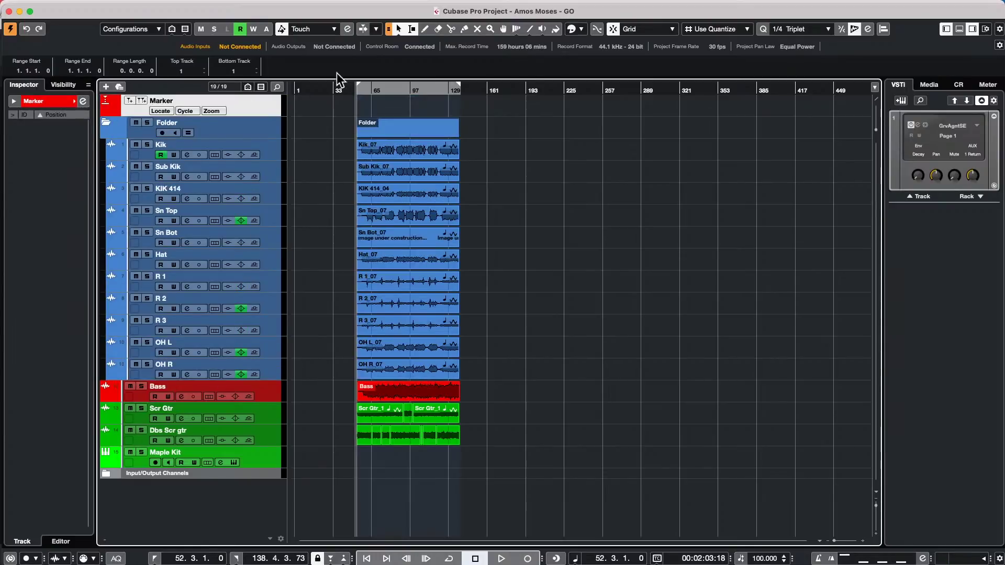
- Add a cycle marker spanning bars 52 to 138 and increase the Marker track's height
left_click(142, 101)
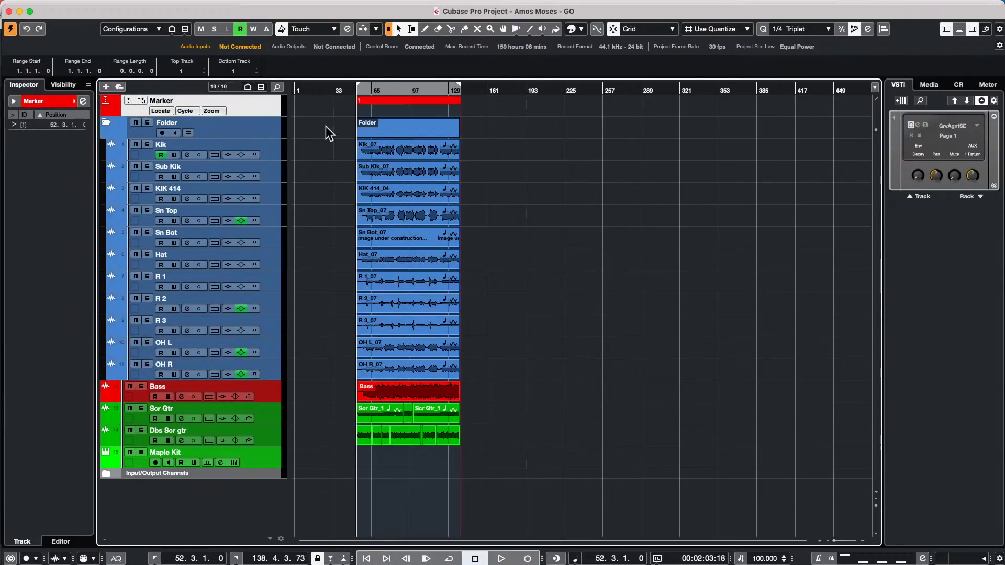
right_click(391, 111)
left_click_drag(226, 117, 231, 178)
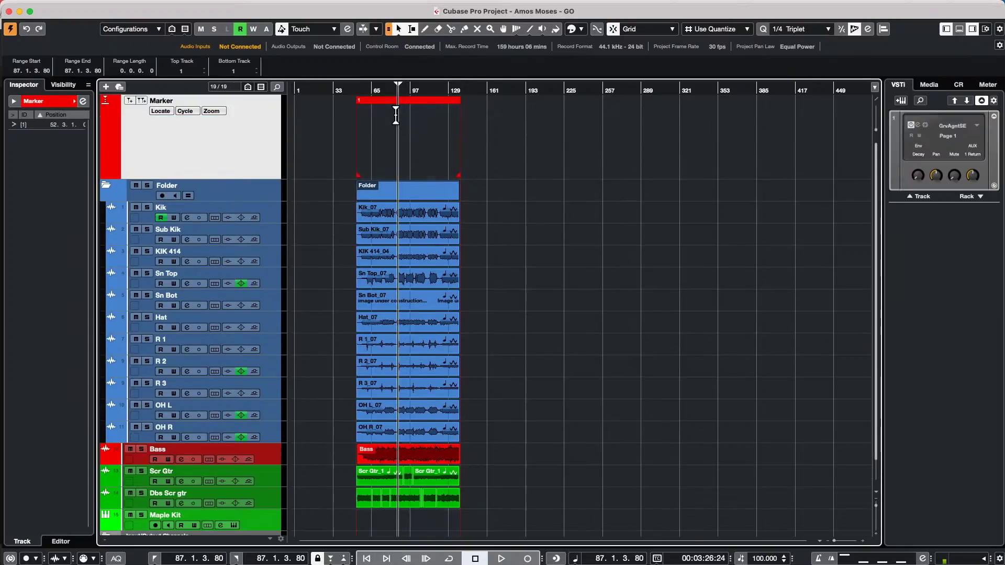
left_click(400, 94)
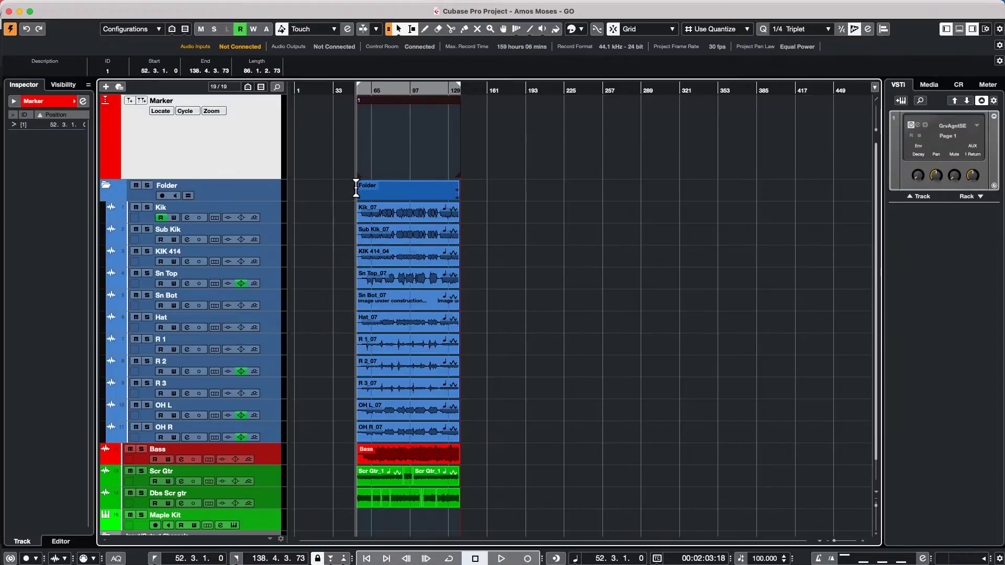
- Range-select all tracks, including the Marker track, and move the whole song with its cycle marker to about bar 246
mouse_move(356, 189)
left_mouse_down()
mouse_move(433, 230)
mouse_move(431, 157)
left_mouse_up()
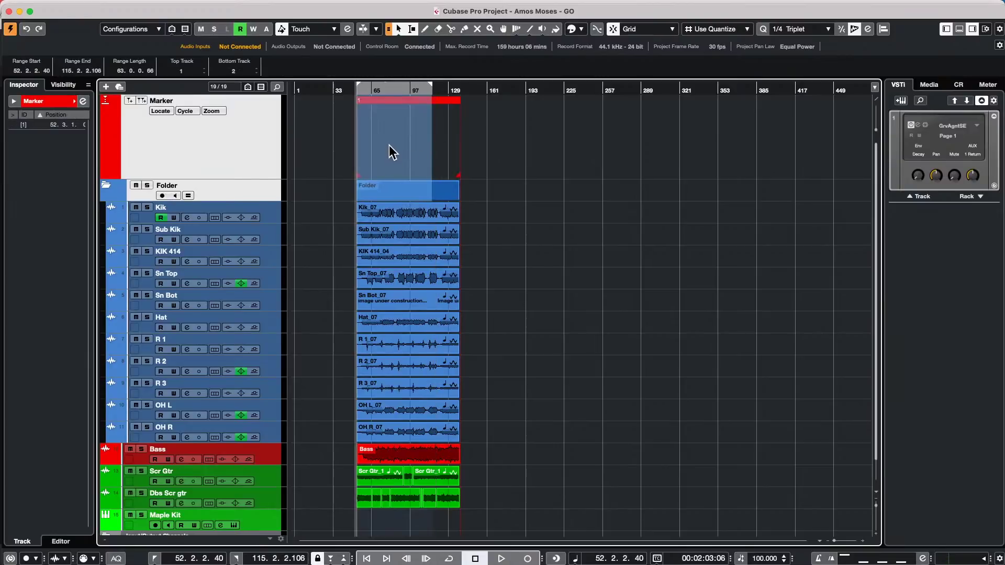
left_click(388, 146)
left_click_drag(359, 185, 460, 204)
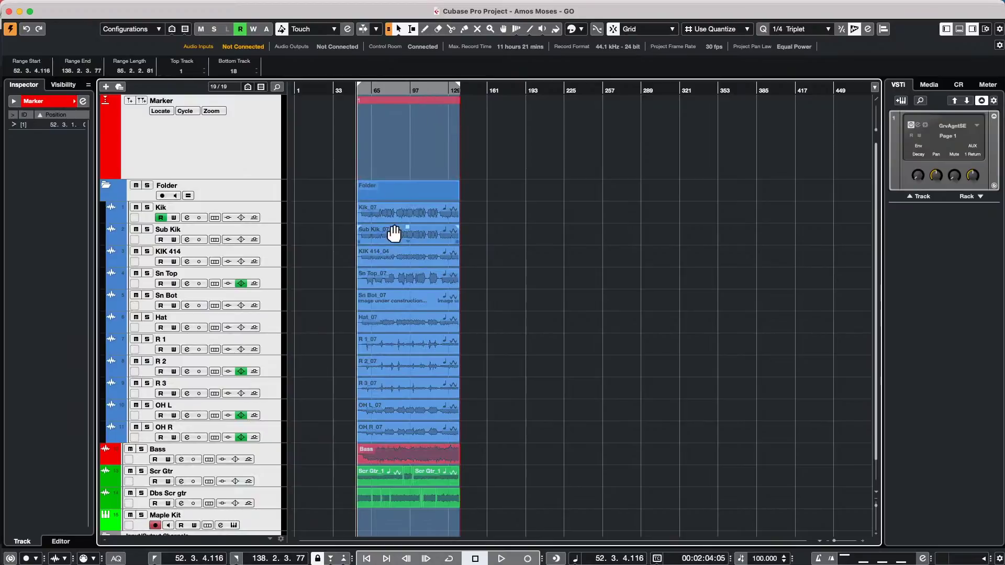
left_click_drag(398, 195, 633, 197)
left_click(634, 197)
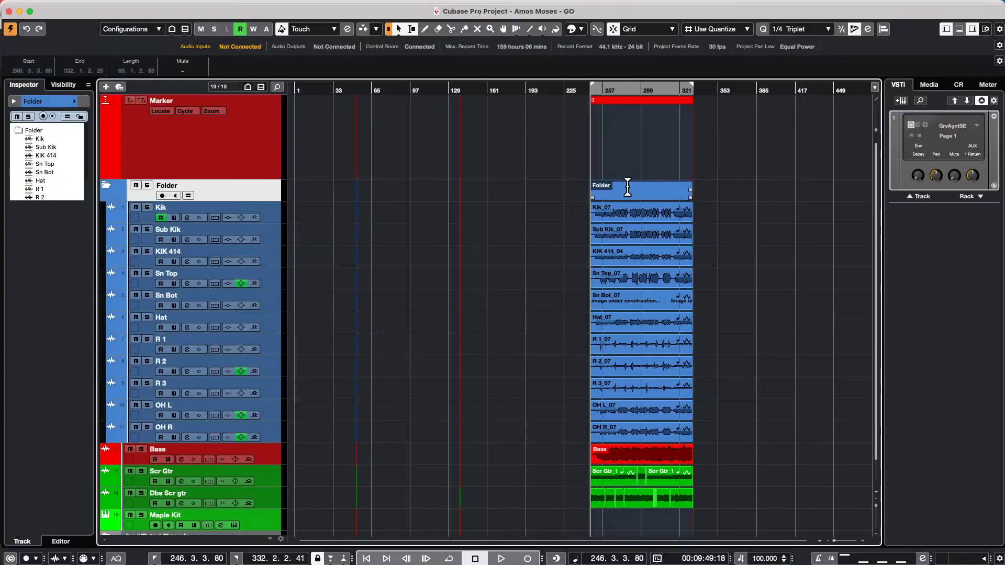
- Undo the song moves, the cycle marker and the Marker track reordering
key("super+z")
key("super+z")
key("super+z")
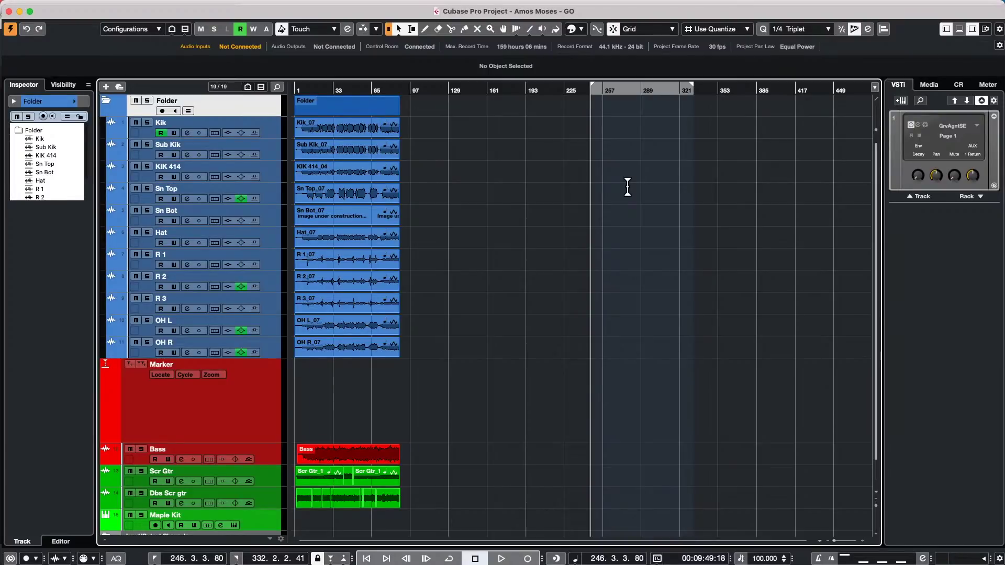
- Switch to Steinberg Download Assistant, cancel both administrator password prompts and dismiss the update message
mouse_move(601, 6)
mouse_move(428, 556)
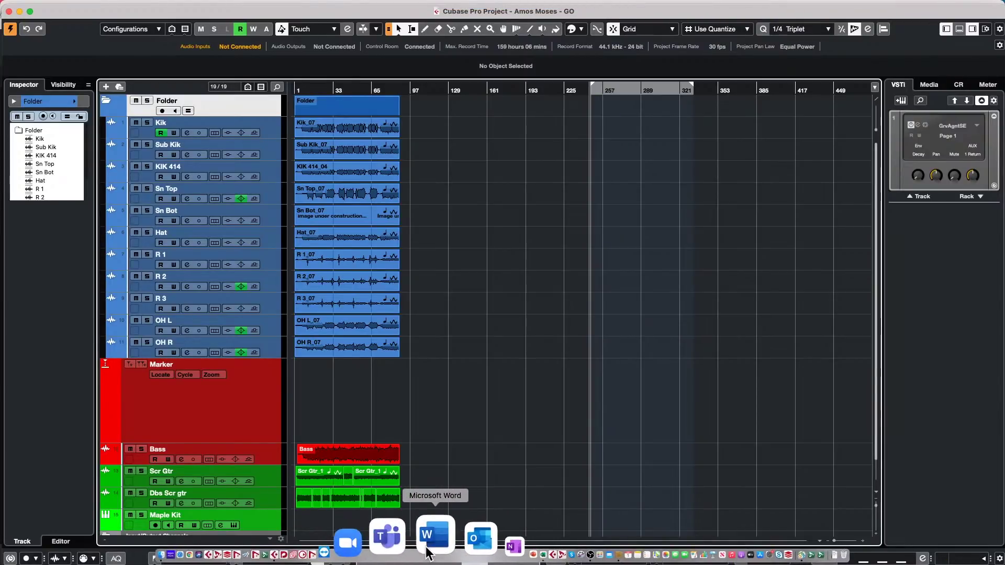
key("super+Tab")
key("super+Tab")
key("super+Tab")
key("super+Tab")
key("super+Tab")
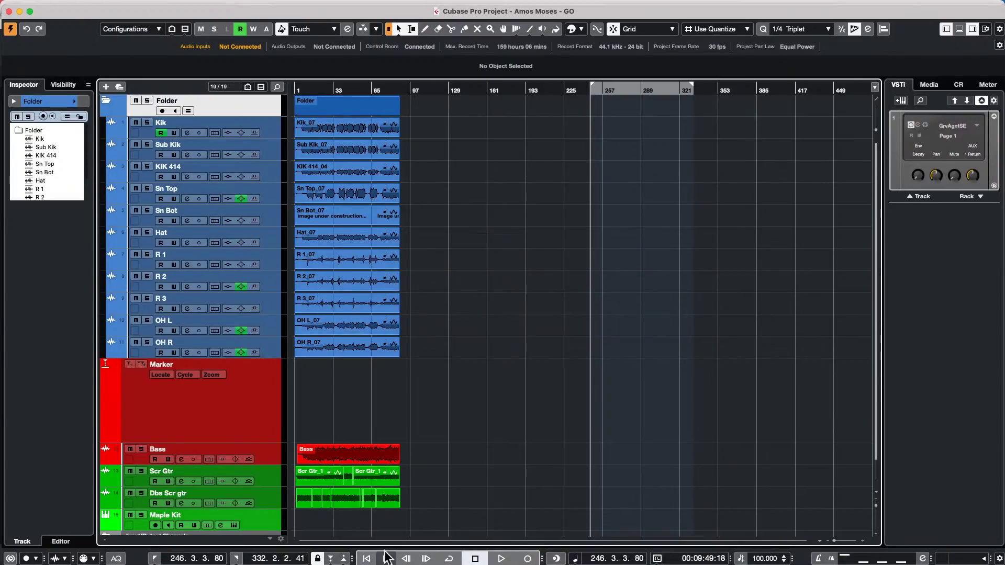
left_click(380, 553)
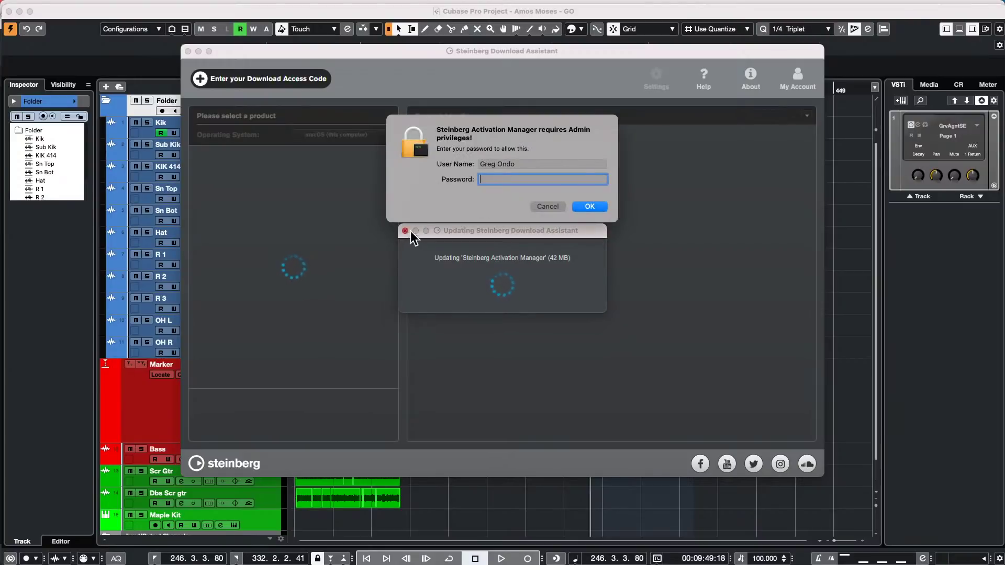
left_click(550, 206)
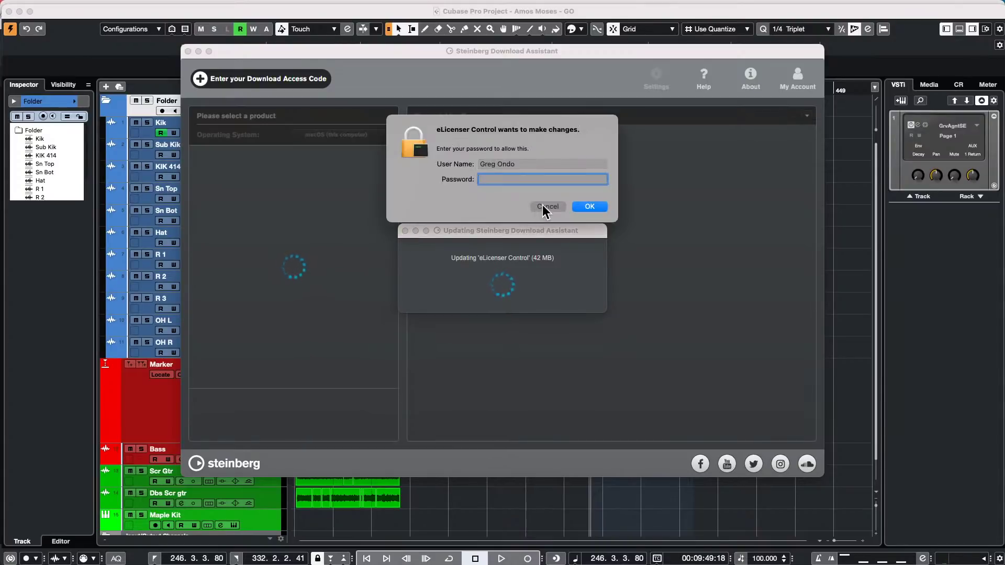
left_click(542, 206)
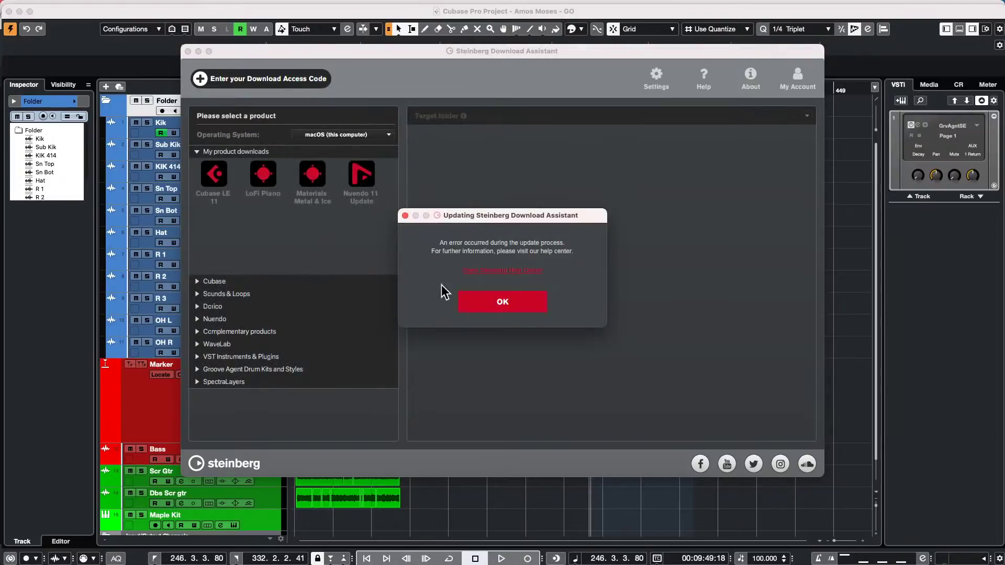
left_click(497, 302)
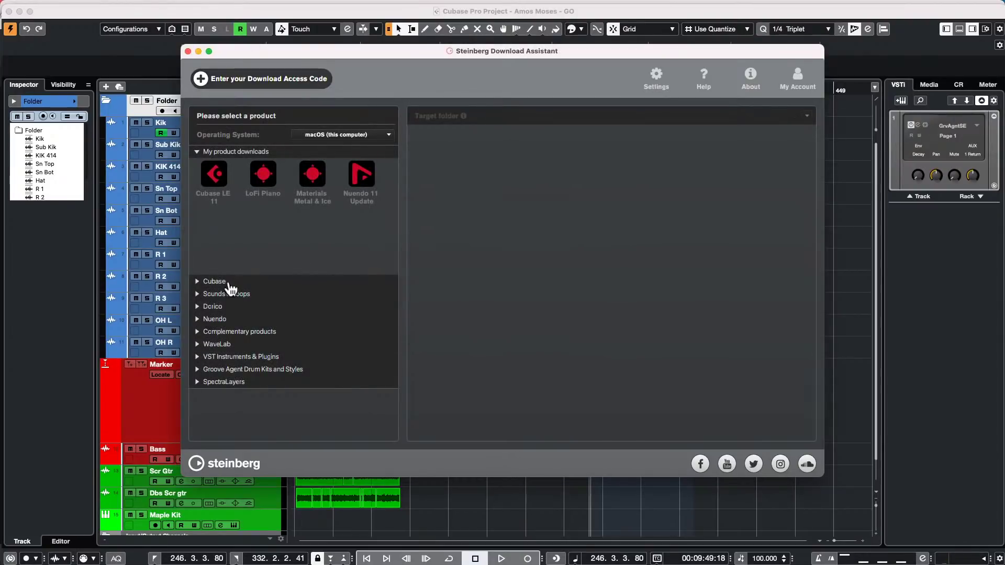
- Open the Cubase Pro 11 downloads and start installing the Groove Agent SE 5.0.50 instrument
left_click(215, 282)
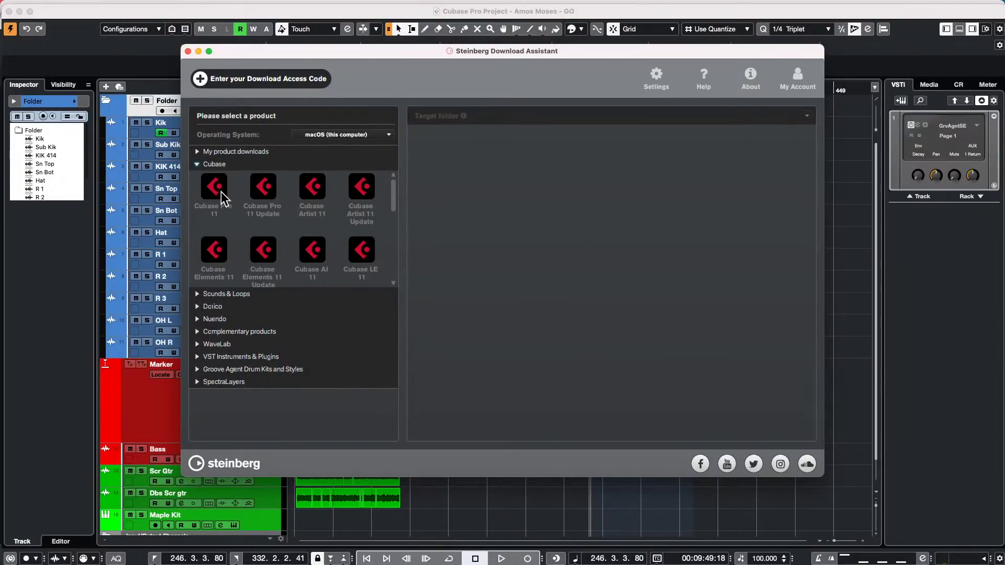
left_click(223, 198)
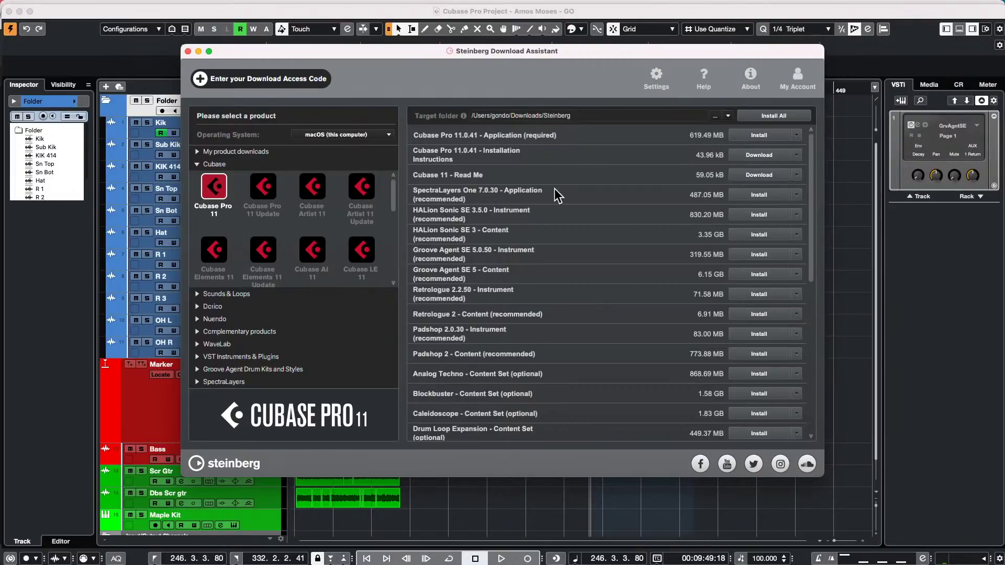
scroll(571, 193, "down", 1)
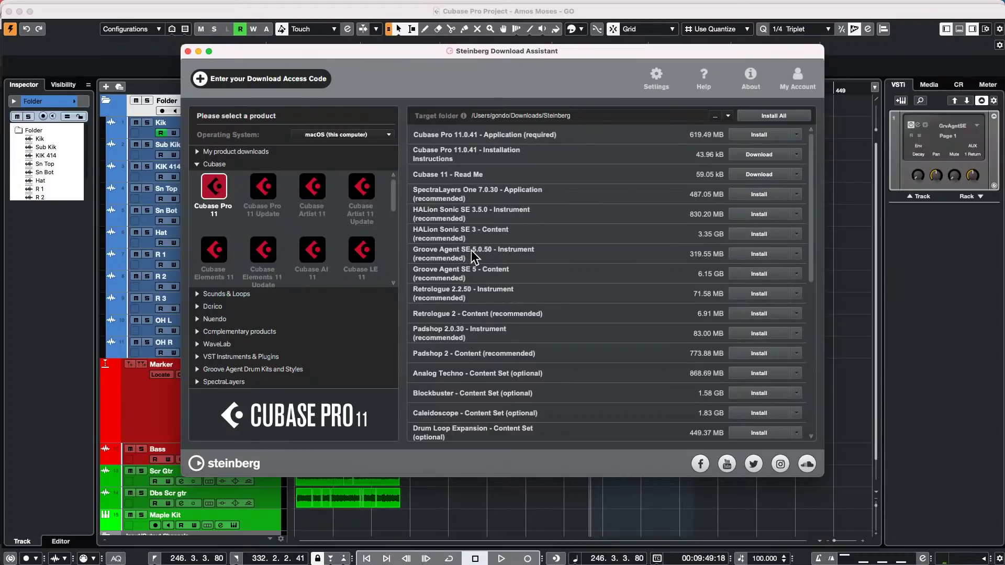
left_click(753, 255)
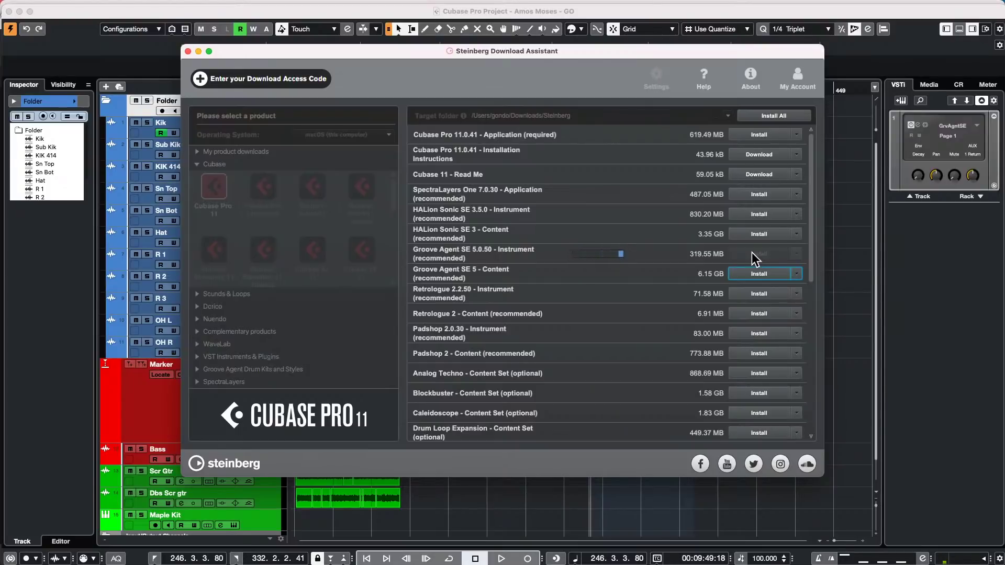
- Switch to Safari, search Google for "Groove Agent SE for AU" and look through the results
left_click(525, 512)
left_click(525, 510)
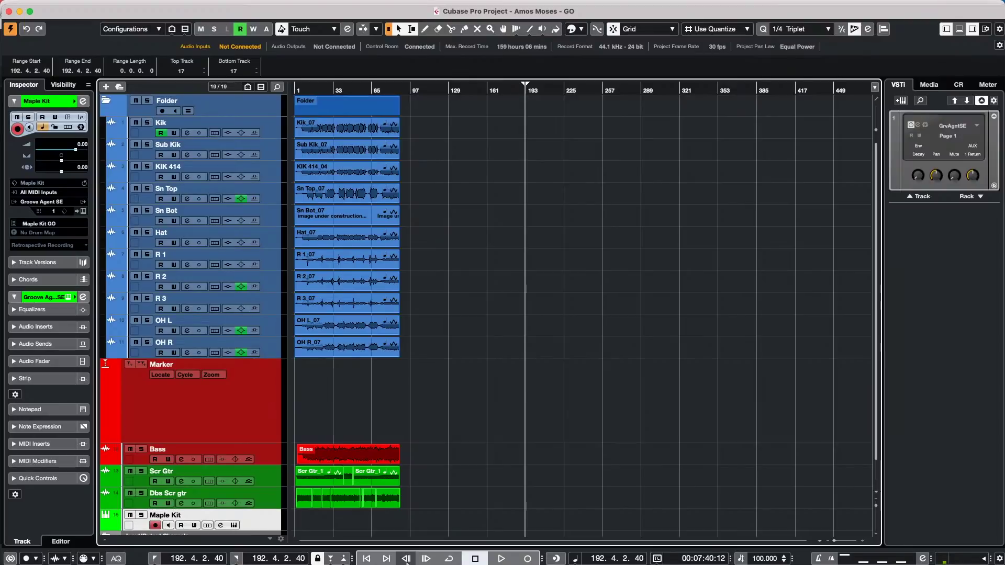
mouse_move(341, 557)
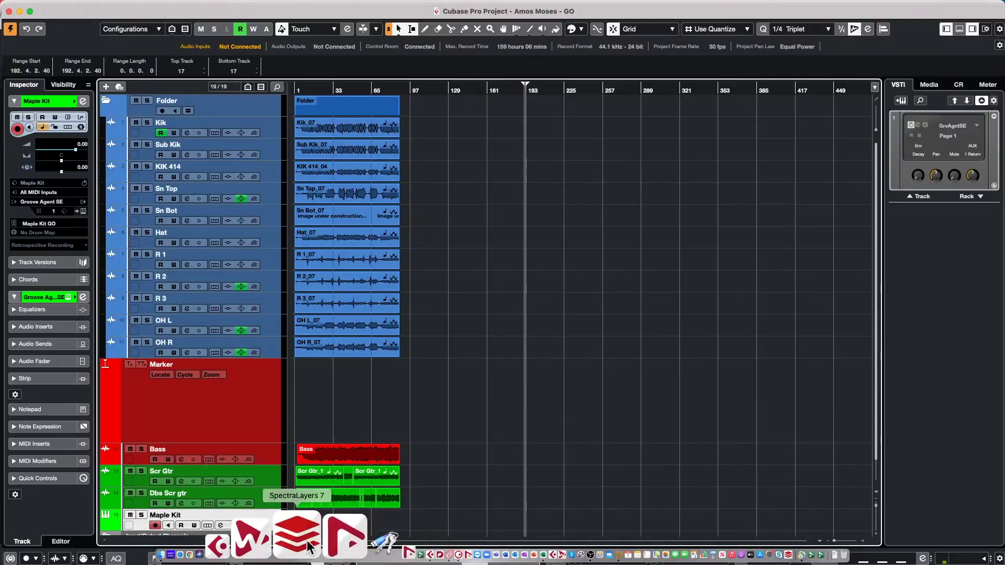
left_click(252, 540)
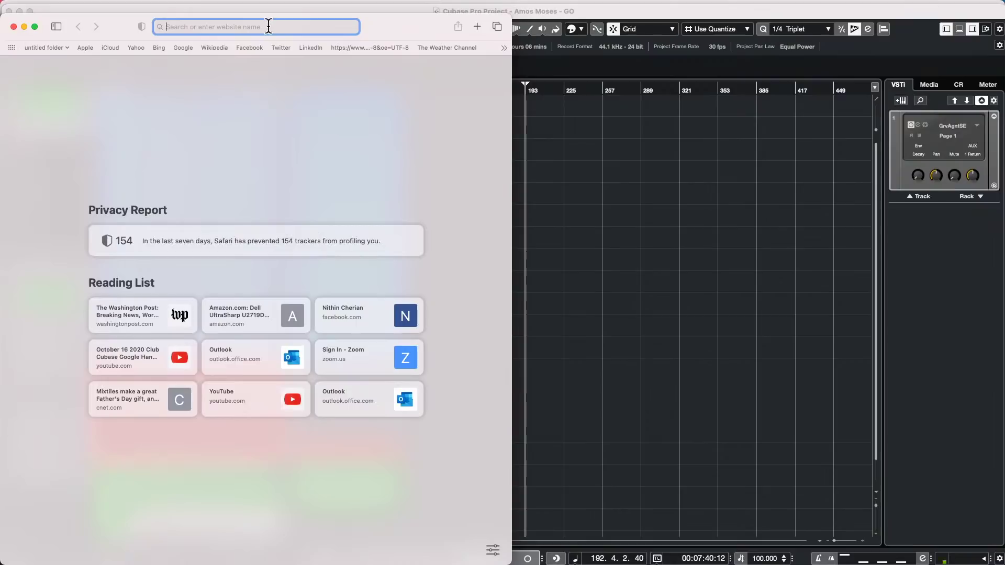
type("Groov")
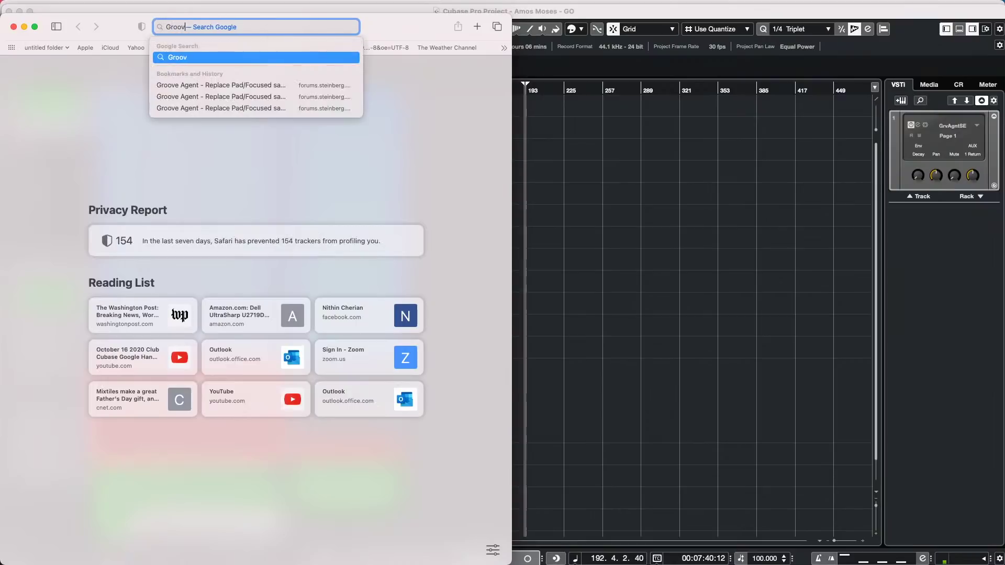
type("e Agent SE for AU")
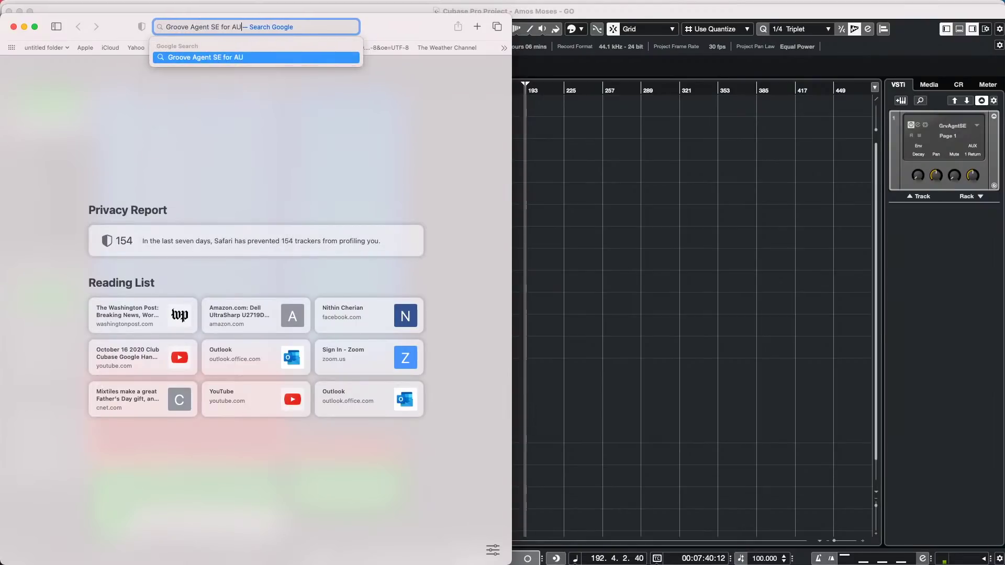
key("Return")
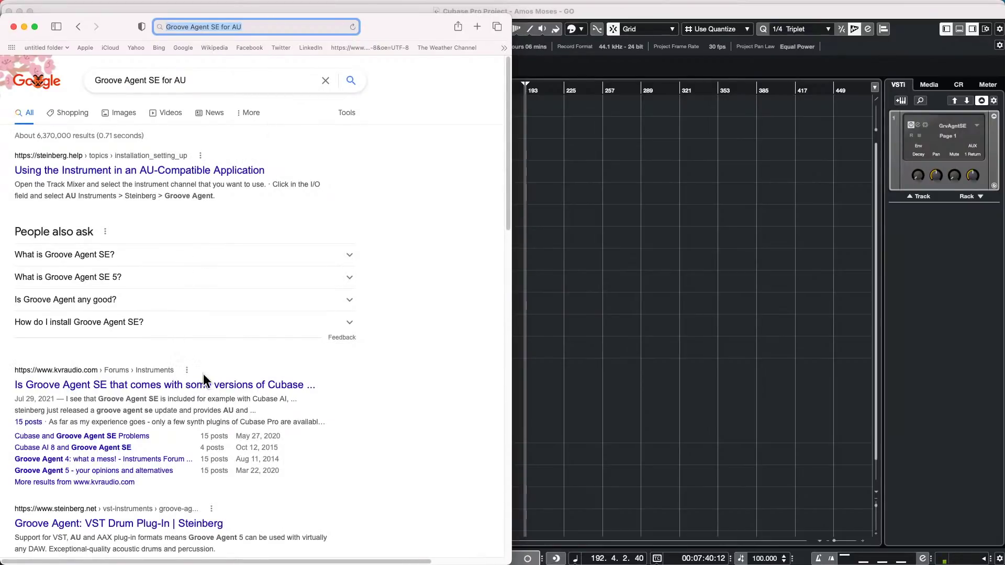
scroll(210, 367, "down", 1)
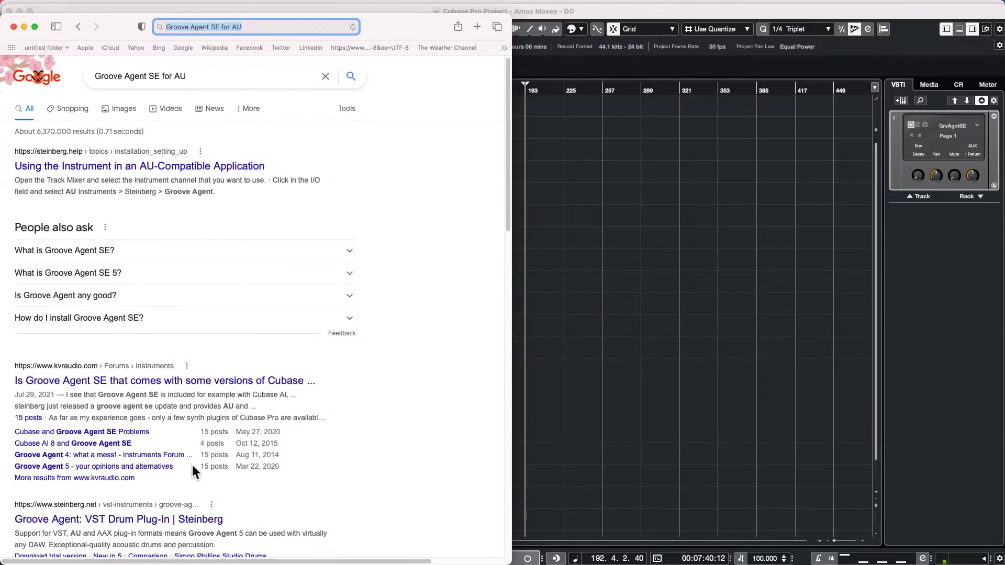
scroll(199, 492, "down", 2)
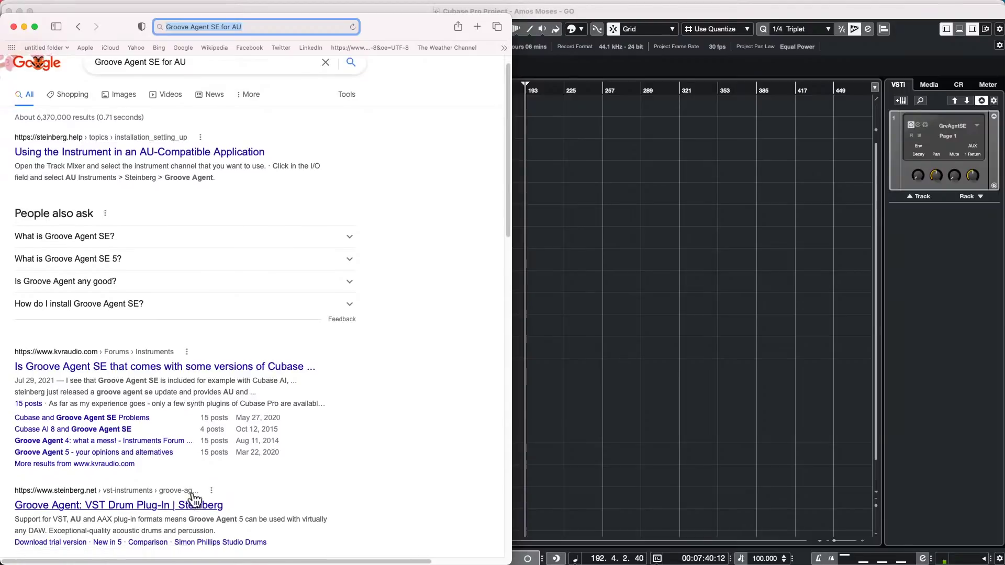
scroll(199, 492, "down", 2)
scroll(233, 480, "down", 1)
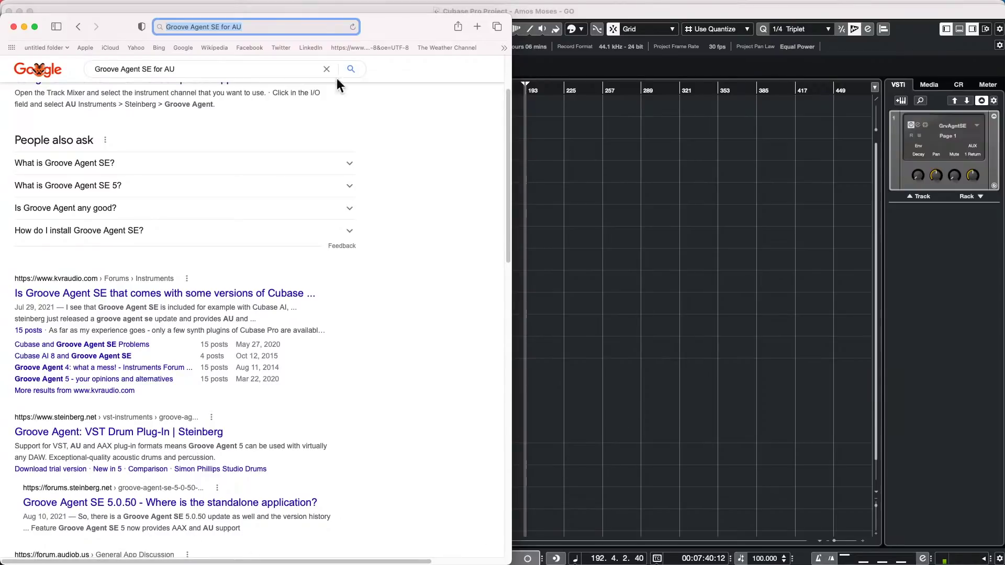
- Switch back to Cubase and open the recent project "jump off.cpr"
left_click(726, 171)
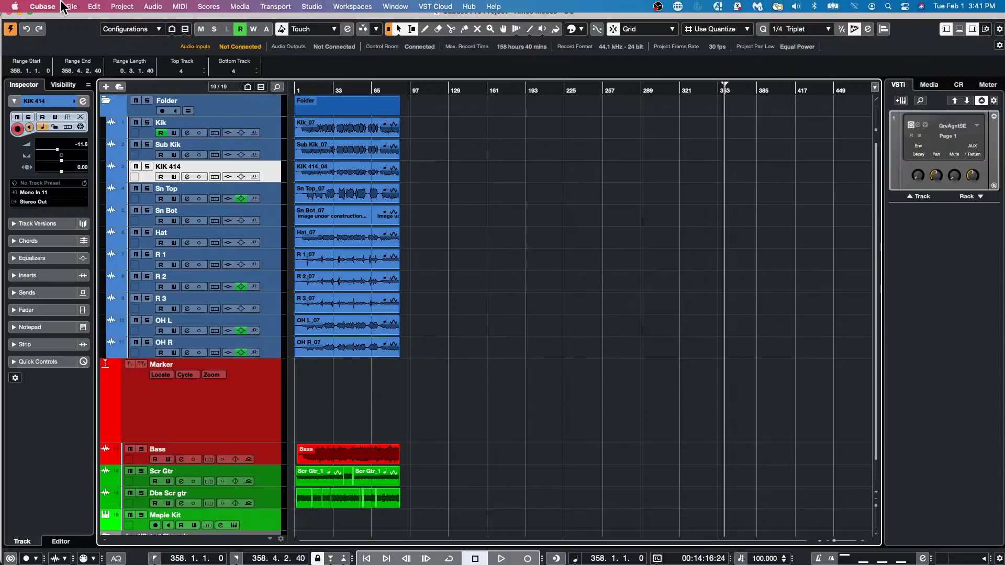
left_click(69, 6)
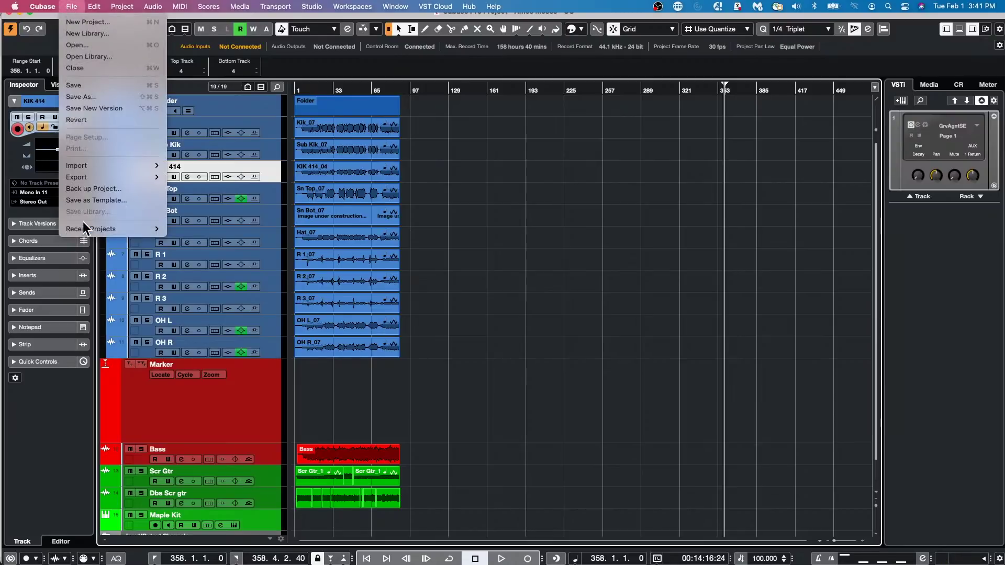
mouse_move(82, 227)
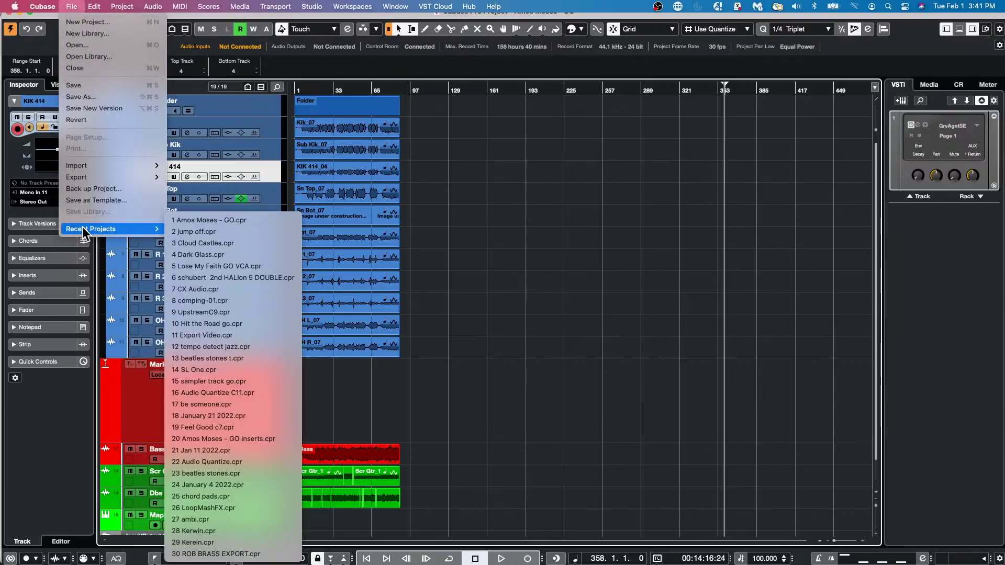
left_click(274, 231)
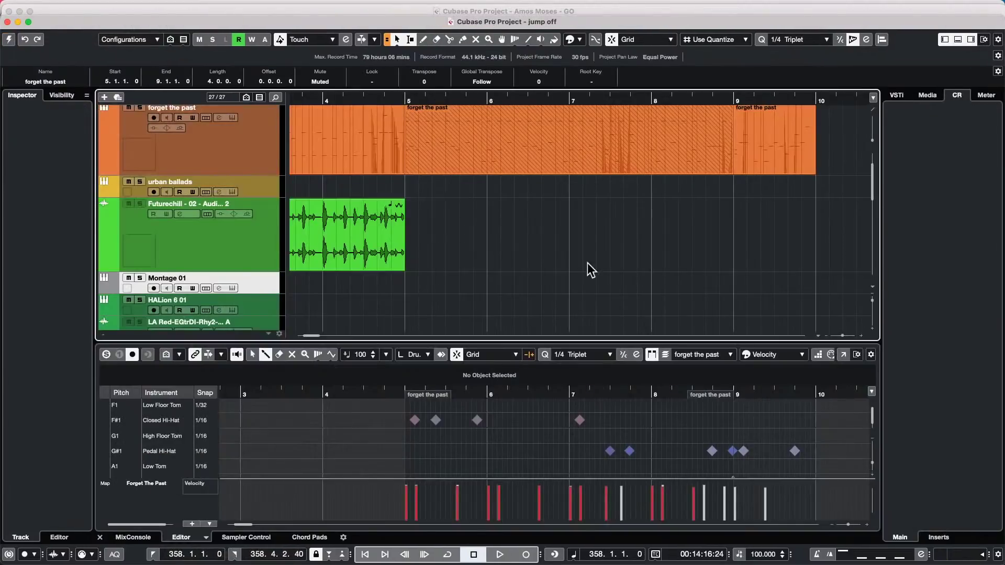
- Look through the track list, activate the jump off project and show its Chord Pads in the lower zone
scroll(245, 201, "down", 15)
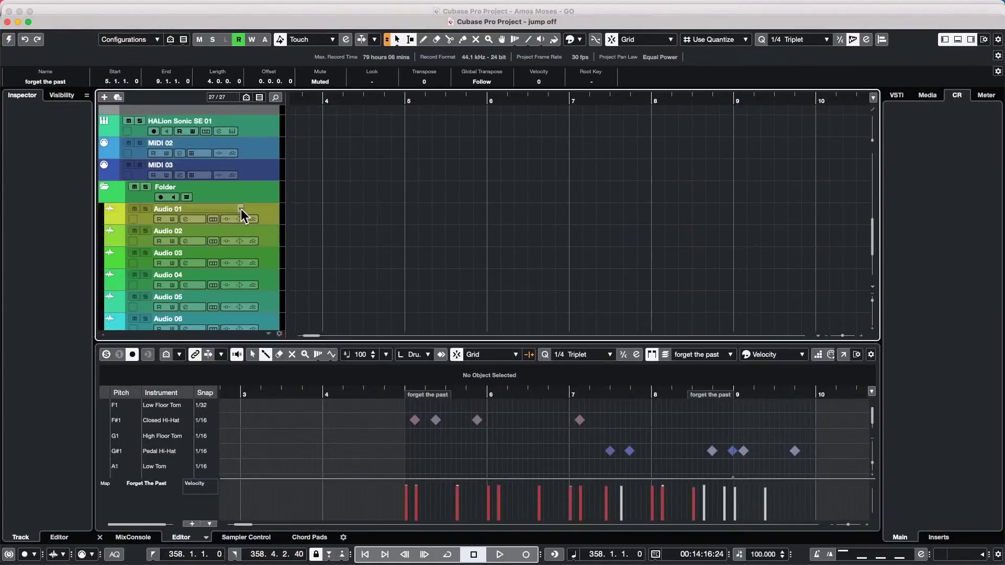
left_click_drag(255, 283, 252, 149)
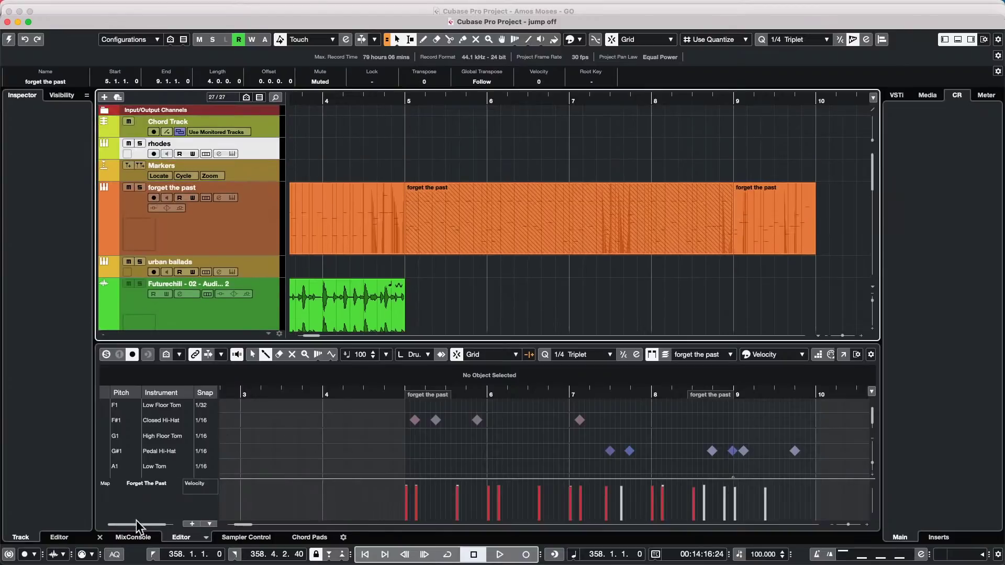
left_click(310, 538)
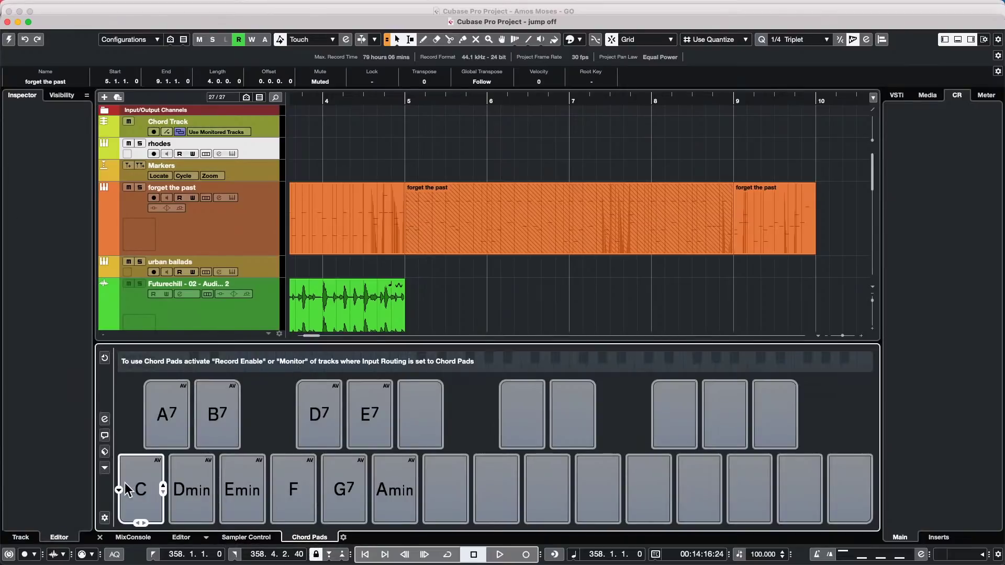
left_click(173, 160)
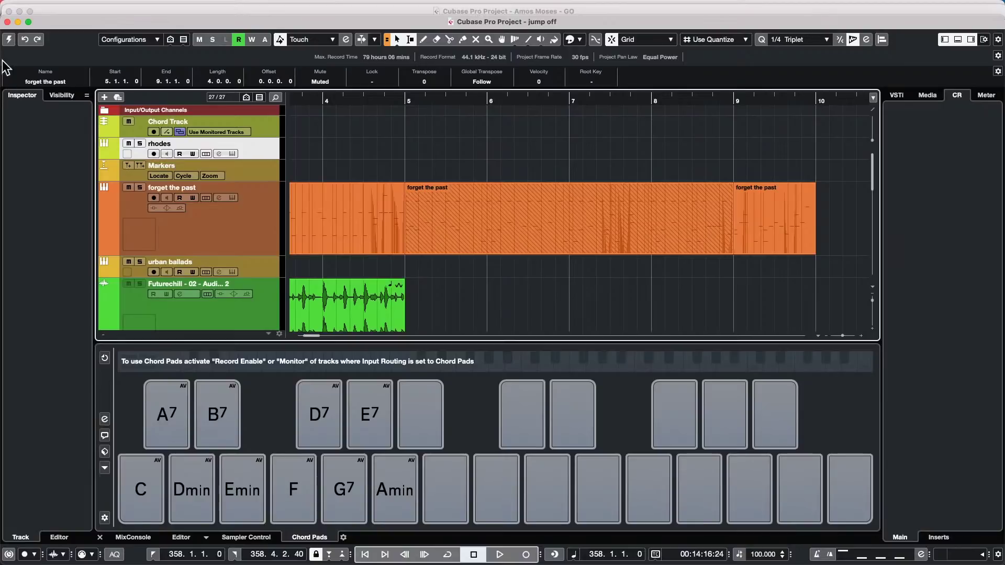
left_click(9, 39)
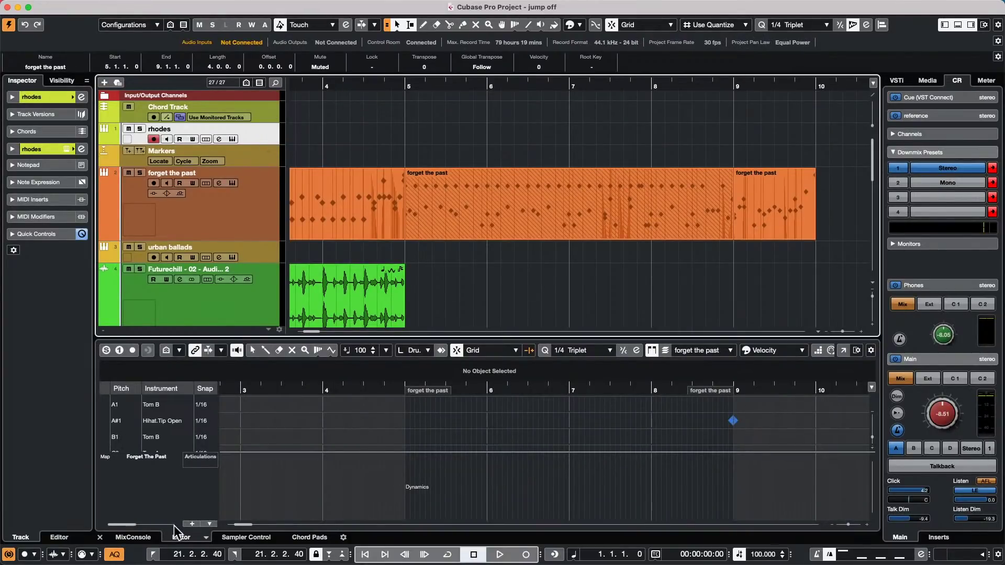
left_click(310, 537)
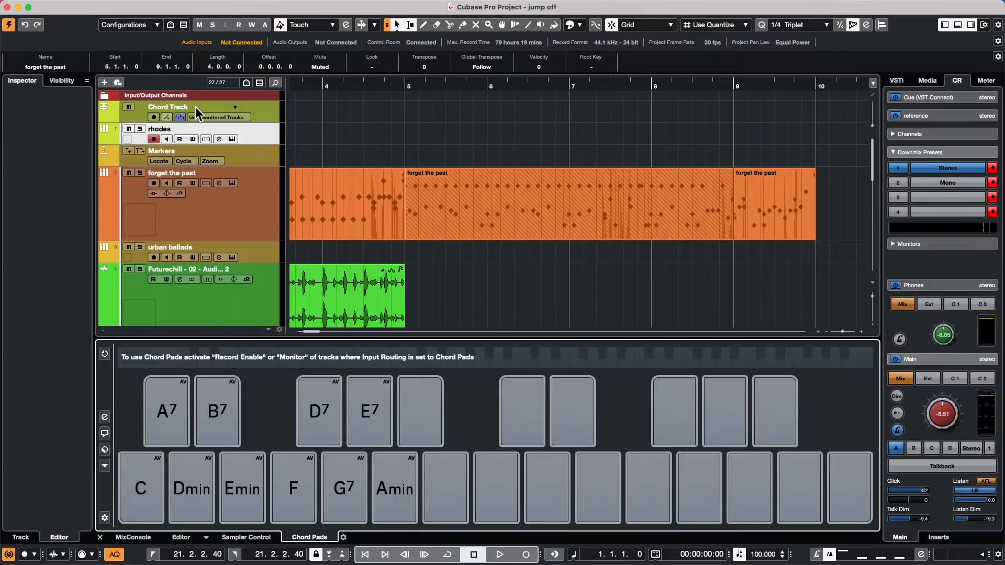
- Enable monitoring on the rhodes track and set its MIDI input to Chord Pads
left_click(256, 131)
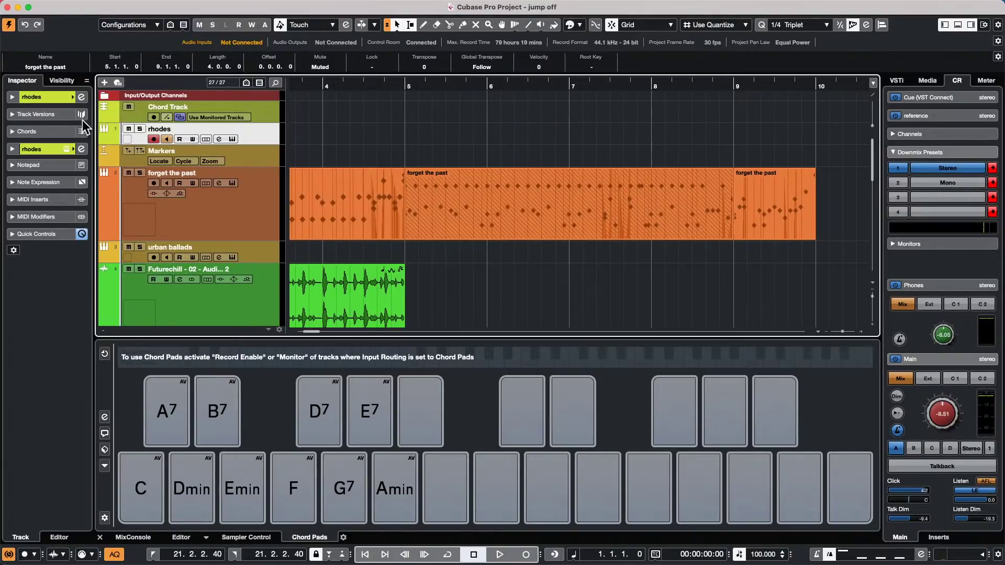
left_click(39, 97)
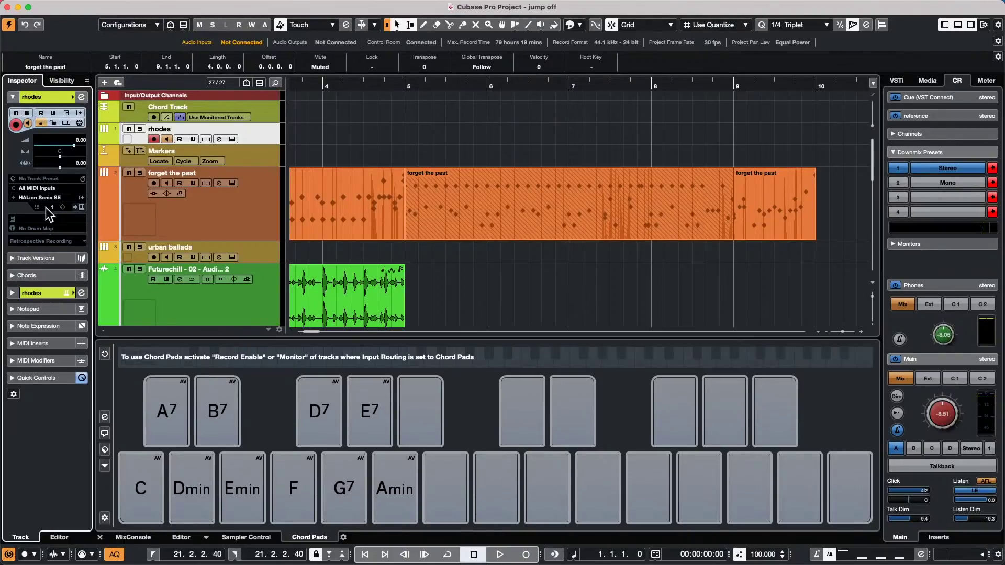
left_click(46, 190)
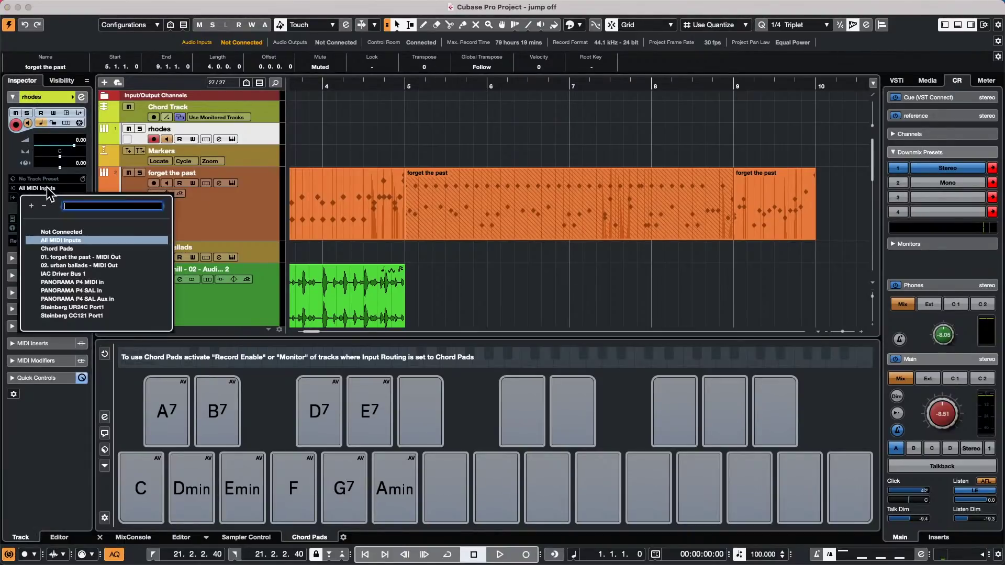
left_click(58, 247)
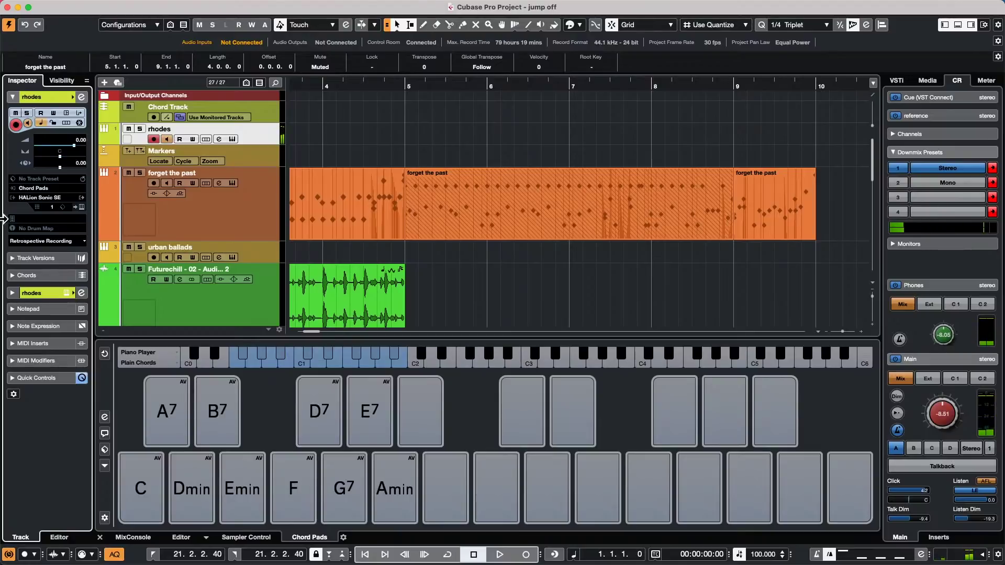
- Review the MIDI input choices for the rhodes track, keeping Chord Pads selected
left_click(34, 188)
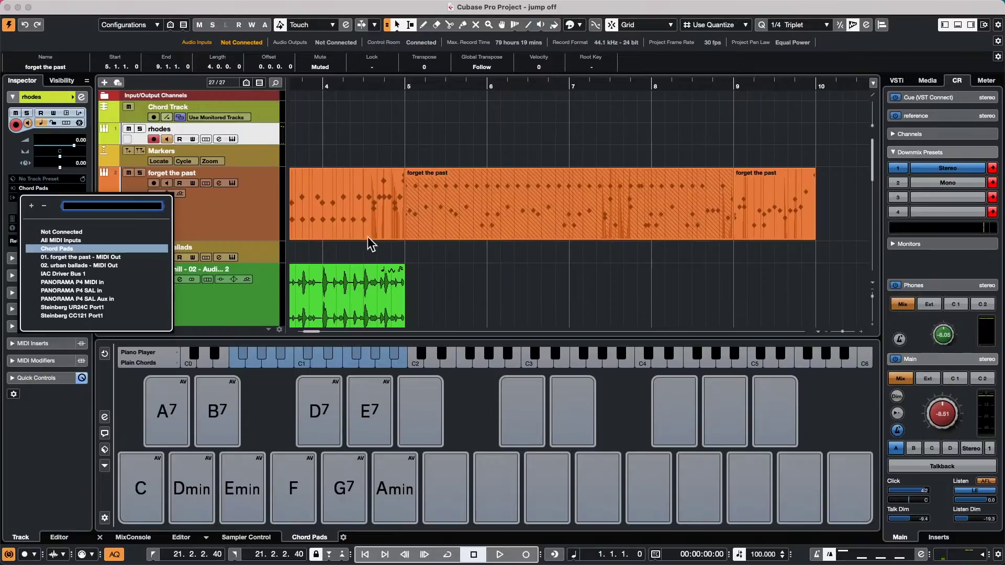
left_click(473, 259)
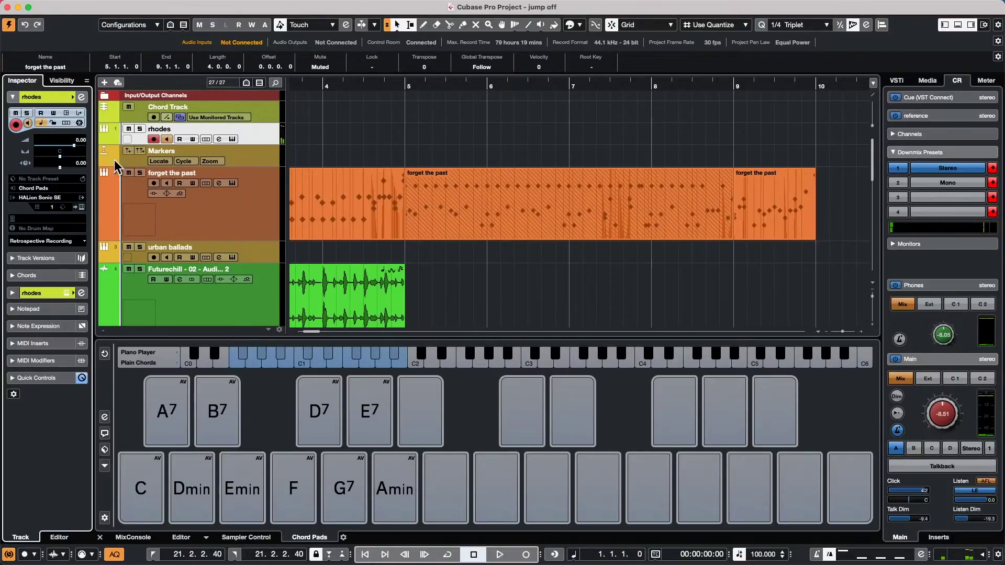
left_click(48, 189)
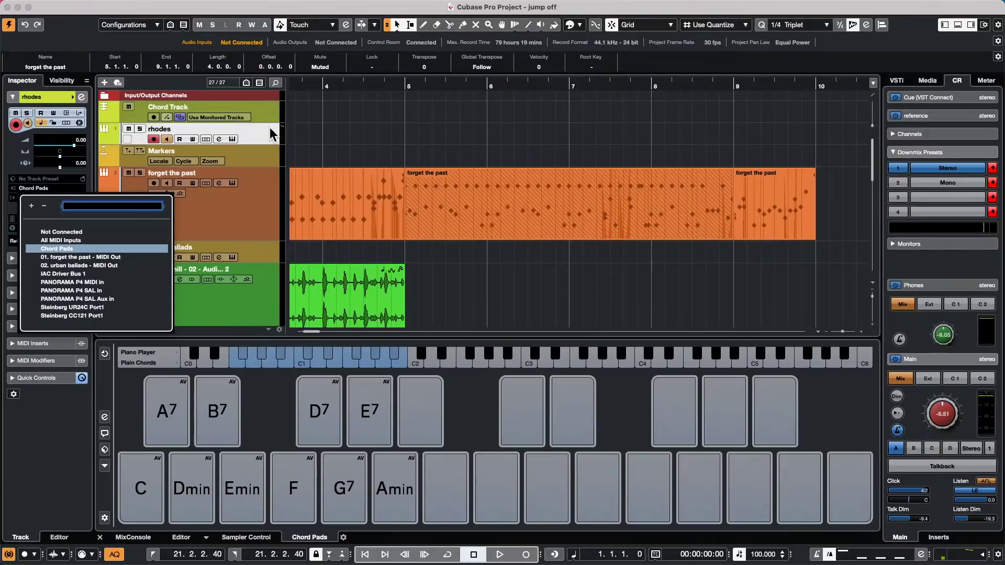
mouse_move(3, 5)
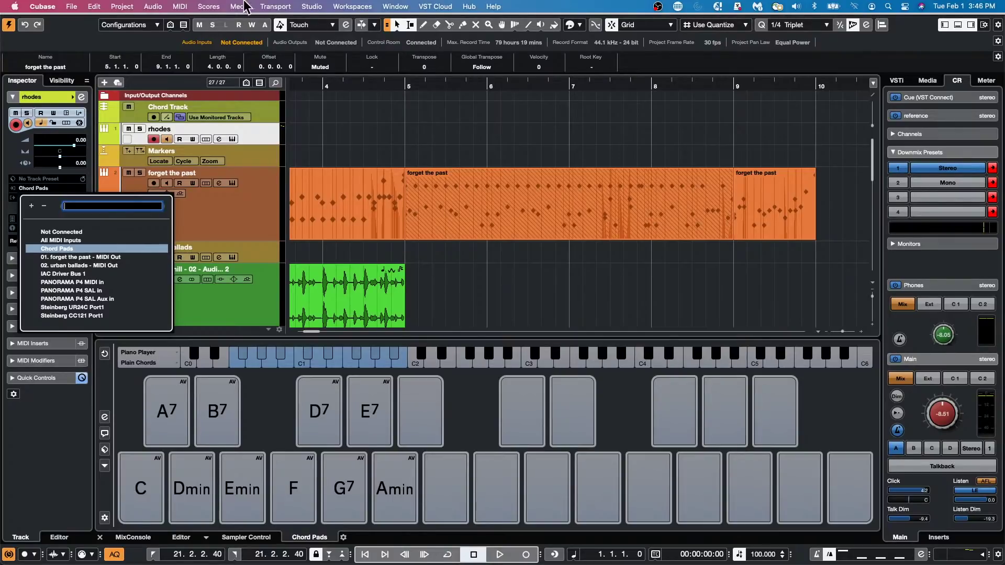
left_click(563, 291)
- Select the urban ballads track, place the cursor at bar 72 and open the track's Groove Agent SE instrument
left_click(265, 260)
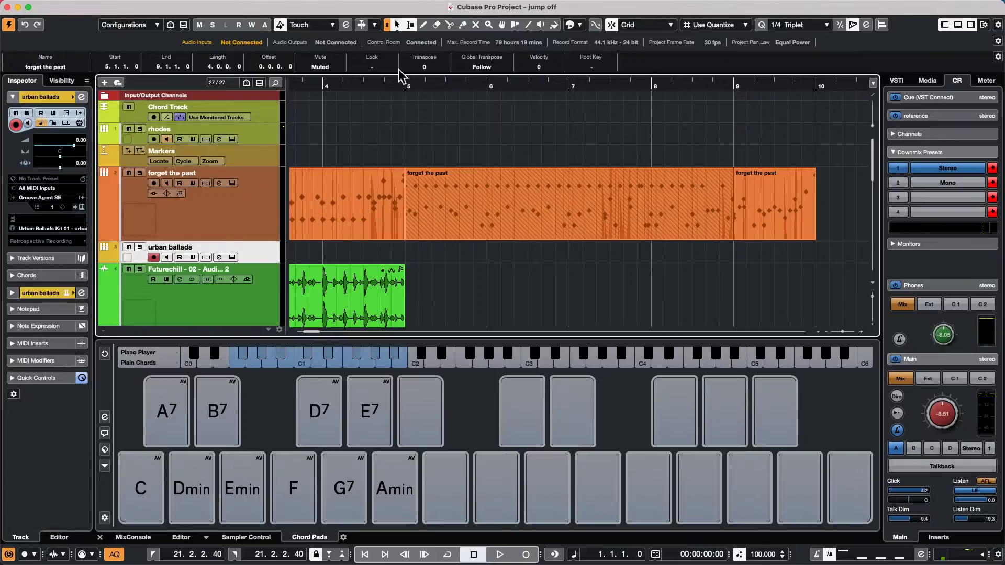
left_click_drag(386, 79, 387, 42)
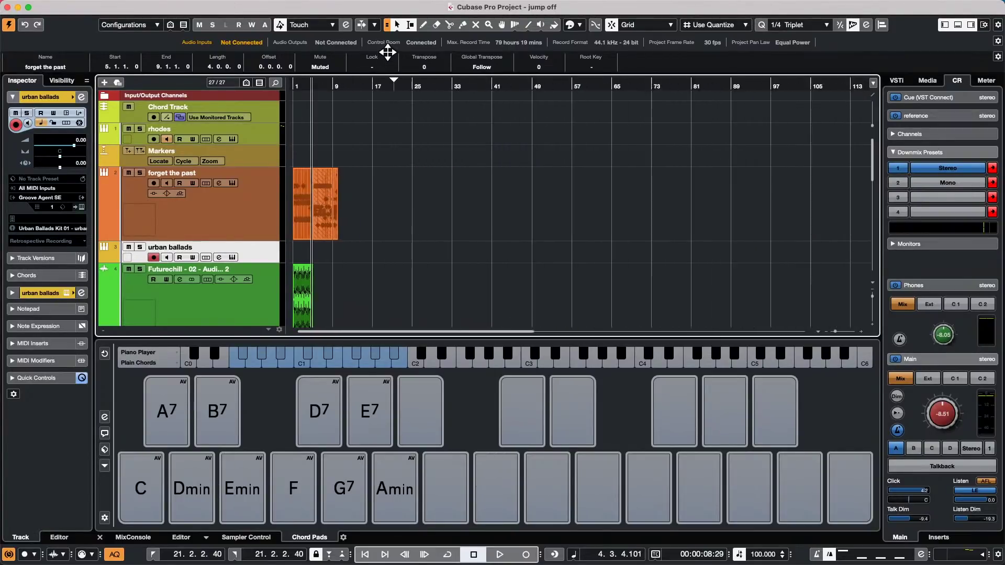
left_click(616, 84)
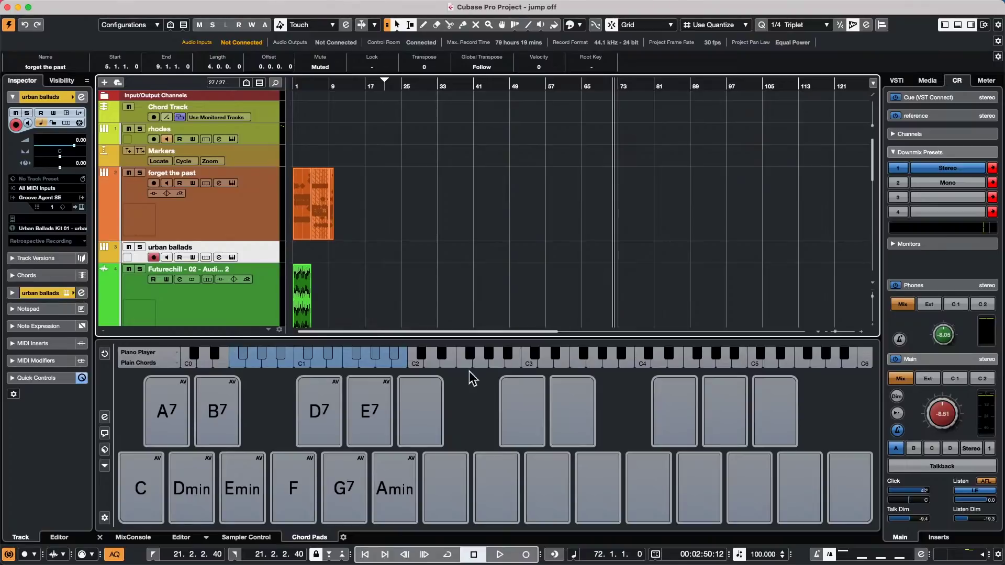
left_click(82, 207)
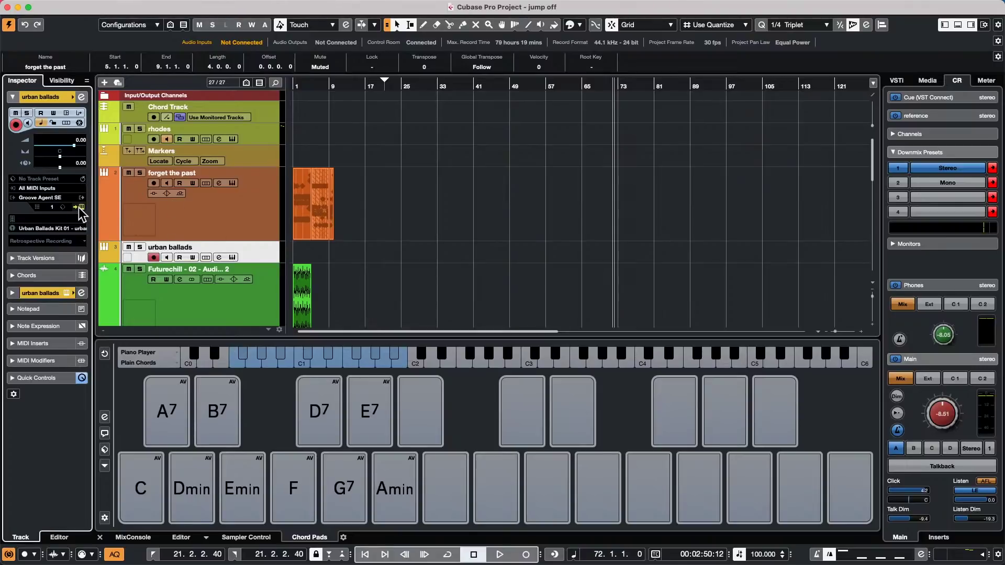
left_click(220, 378)
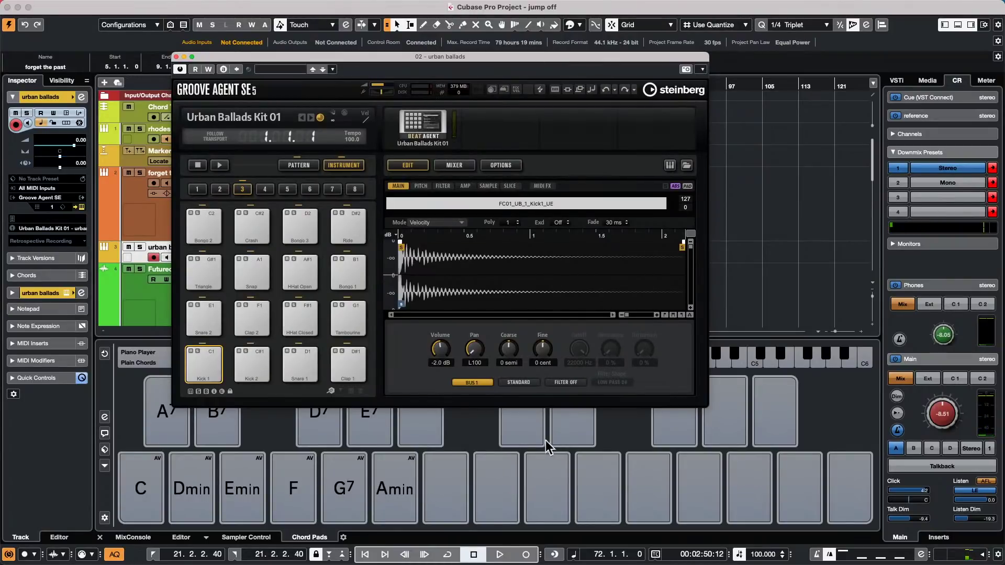
- Pan the Kick 1 pad to L 1, audition it and move the Groove Agent SE window clear of the track list
left_click_drag(480, 352, 482, 291)
left_click(203, 362)
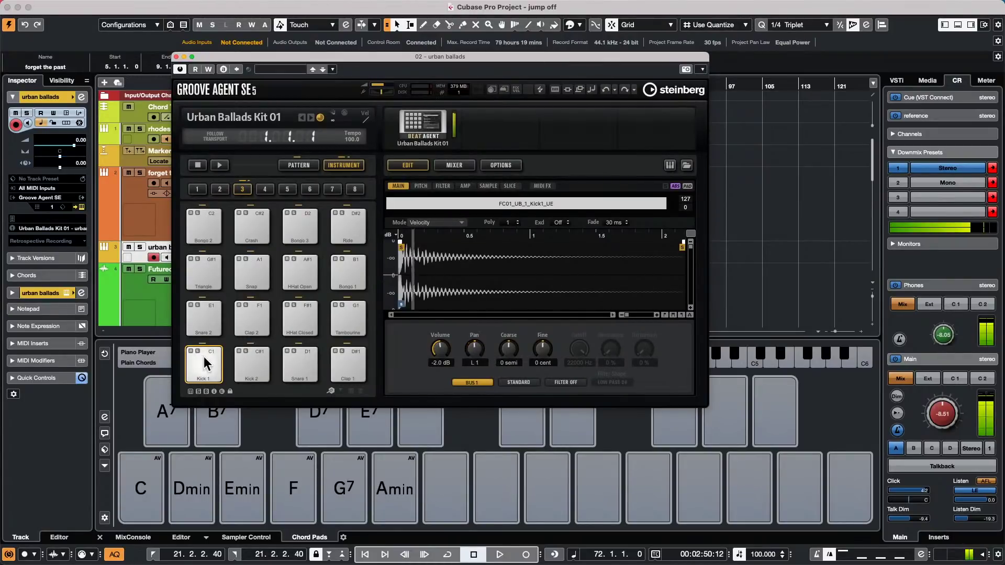
left_click_drag(428, 60, 822, 75)
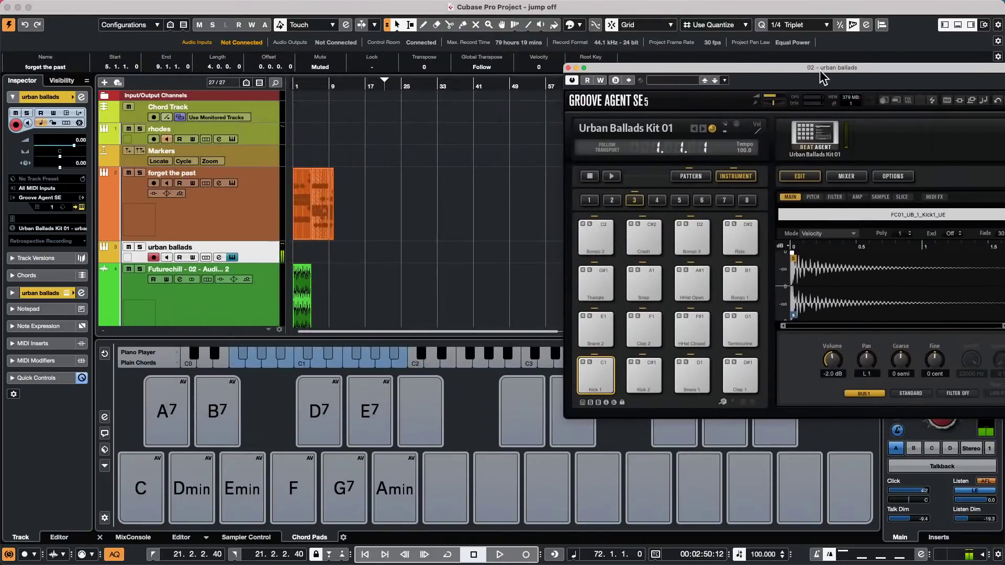
- Solo the urban ballads track and try to record hits of the Groove Agent SE Kick 1 pad onto it
left_click(139, 247)
left_click(499, 554)
left_click(526, 554)
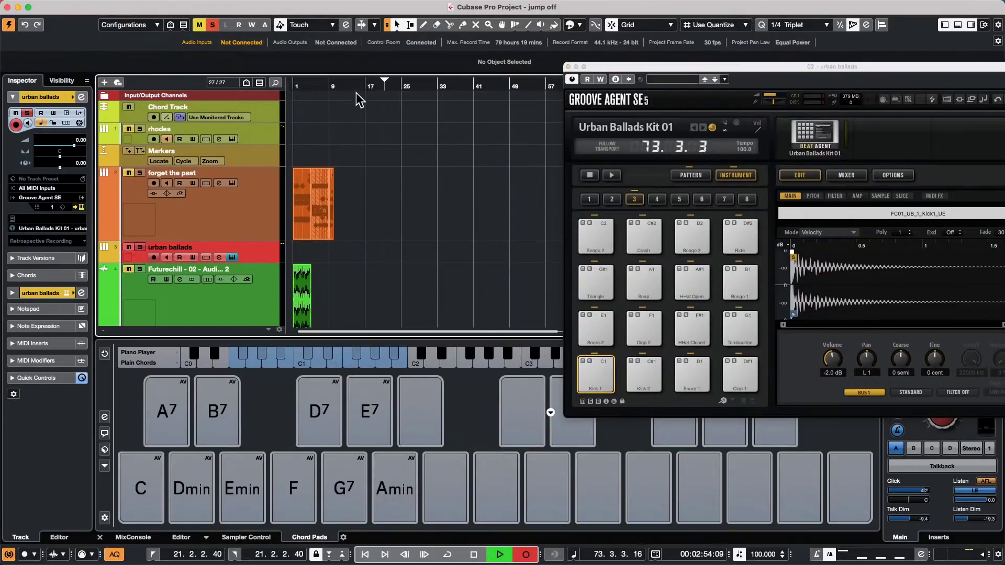
left_click(469, 556)
left_click(471, 556)
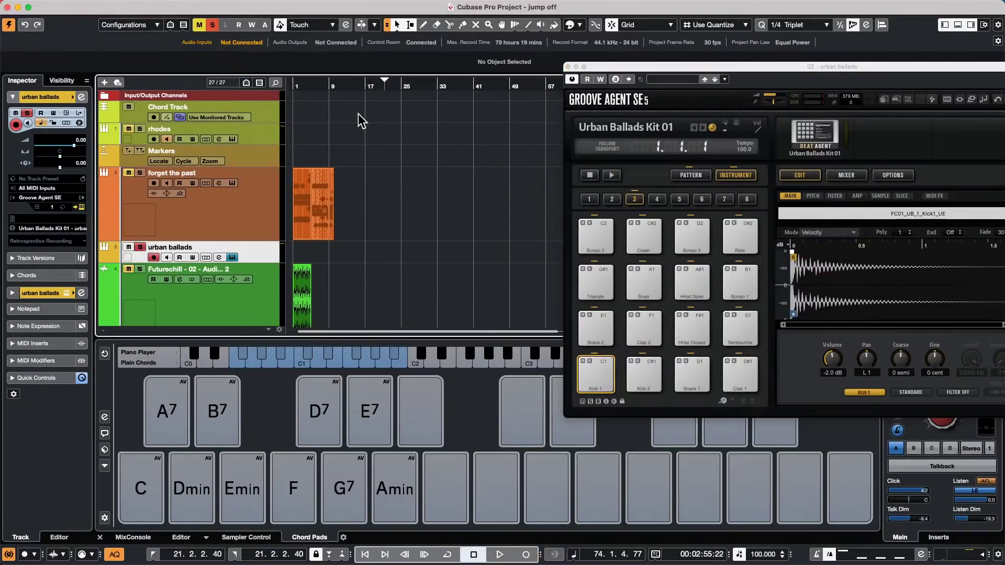
left_click(526, 554)
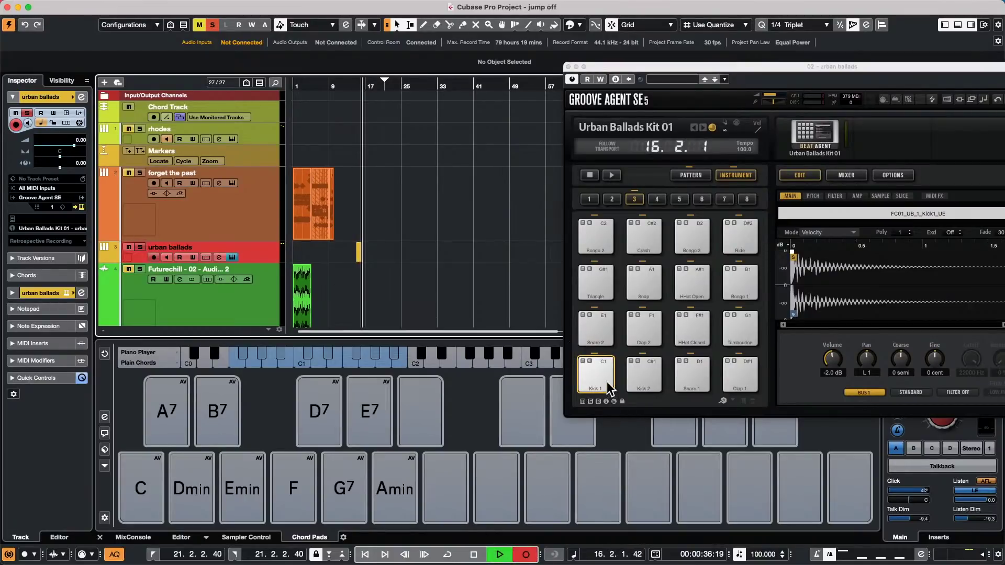
left_click(594, 373)
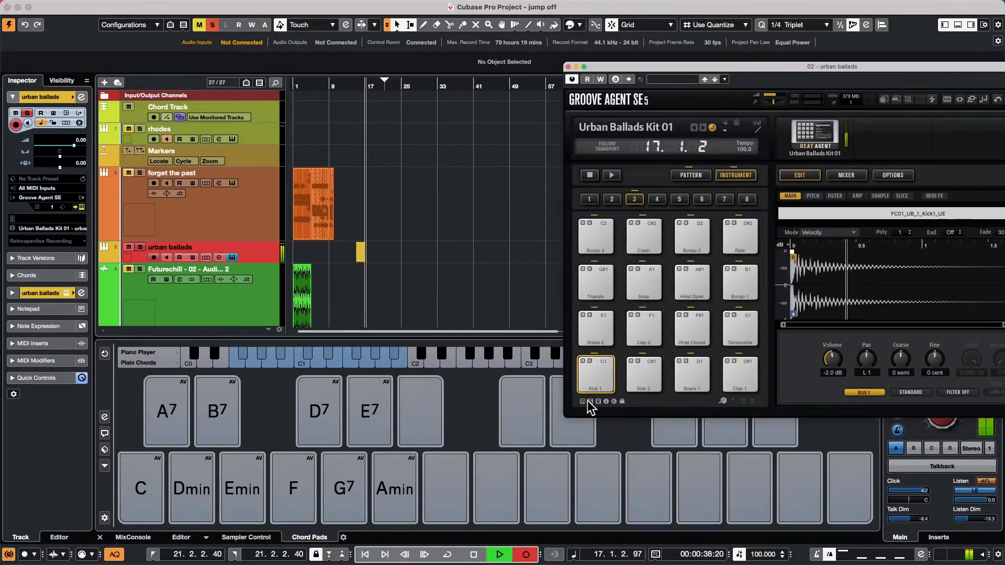
key("space")
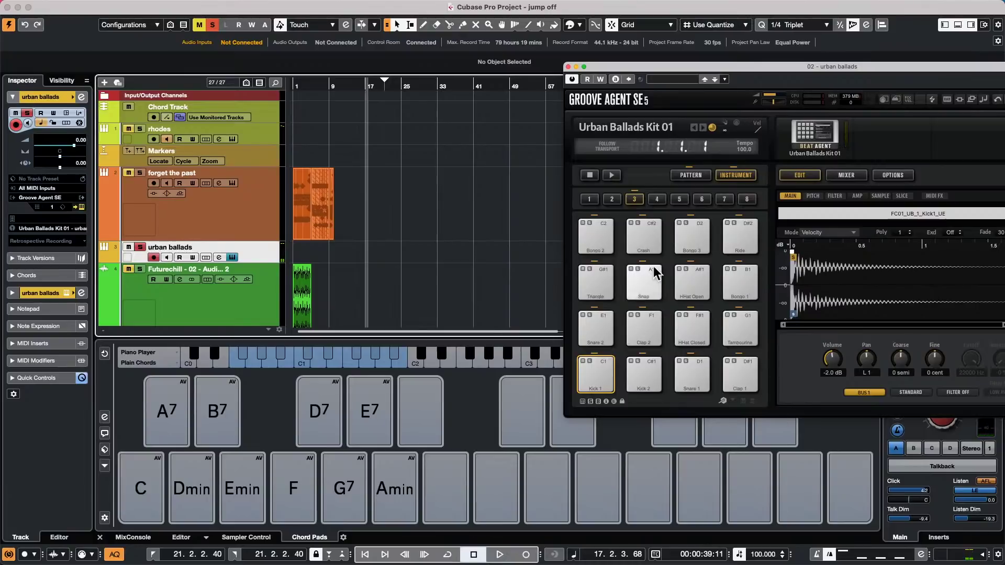
- Set the urban ballads track's MIDI input to 02. urban ballads - MIDI Out and record several hits of the Kick 1 pad
left_click(51, 189)
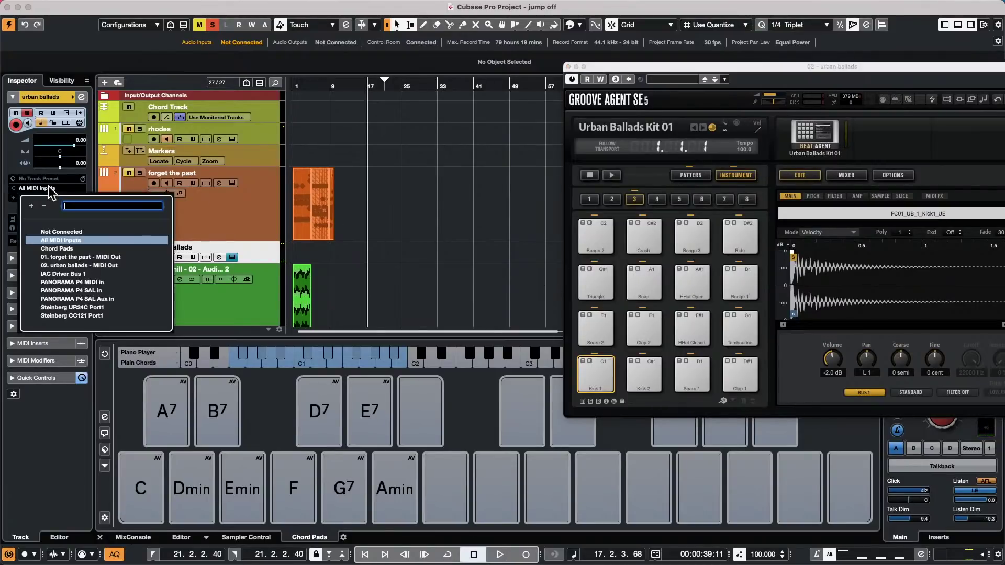
left_click(74, 263)
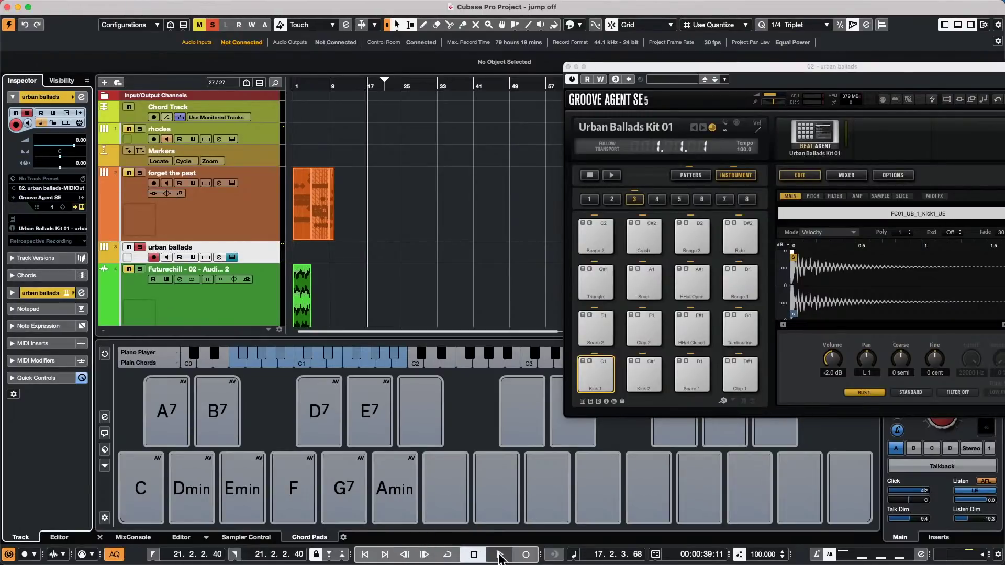
left_click(527, 555)
left_click(598, 374)
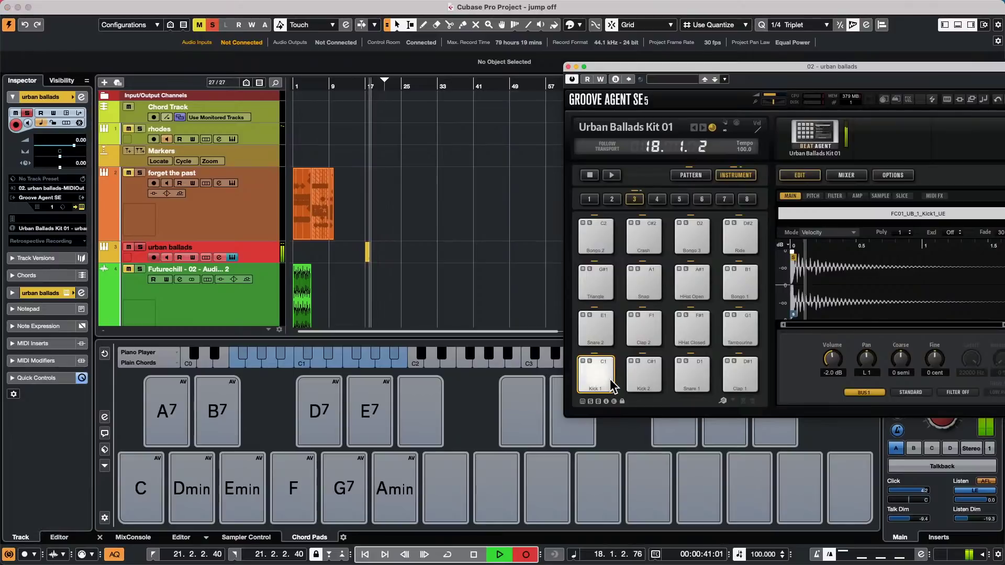
left_click(607, 378)
left_click(589, 369)
left_click(588, 371)
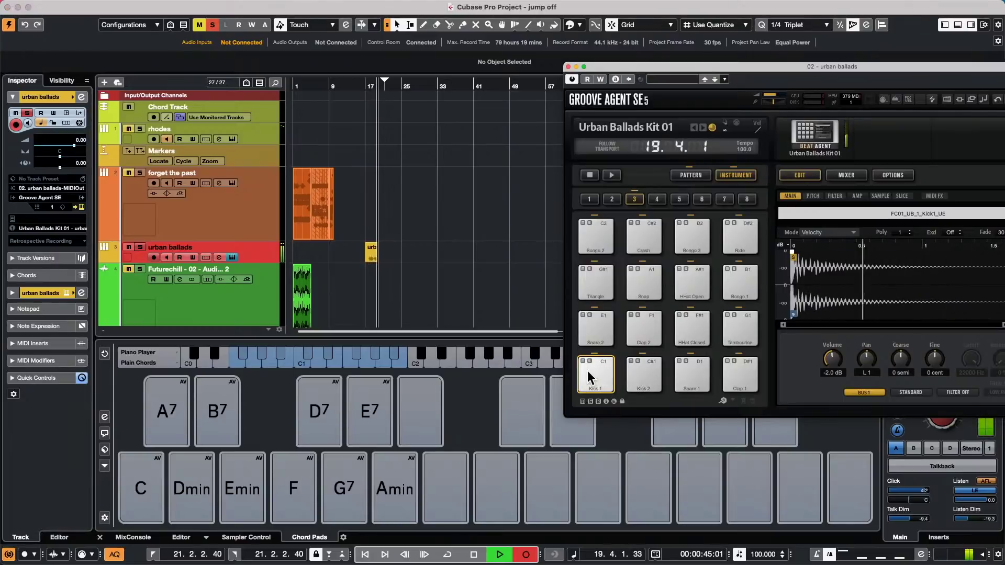
left_click(587, 370)
left_click(588, 366)
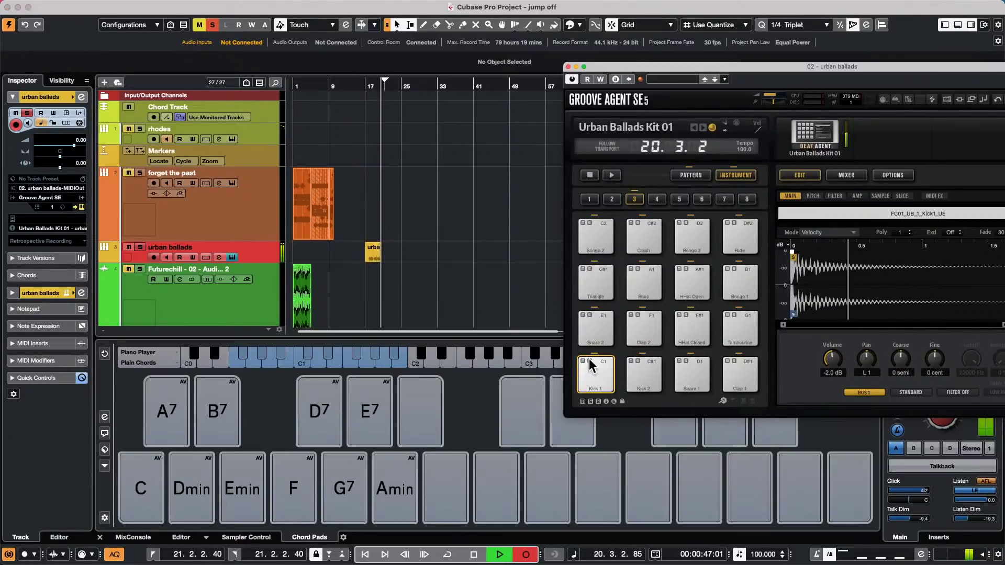
left_click(590, 367)
left_click(590, 367)
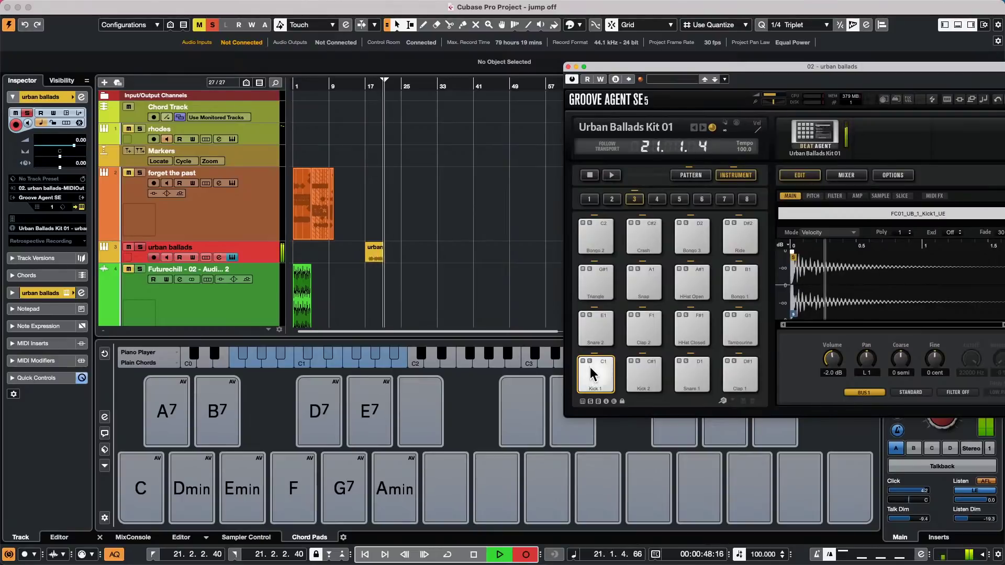
- Continue the take with Snare 2 pad hits, panning that pad to L 6, and finish recording with a Kick 1 hit
left_click(598, 335)
left_click(599, 335)
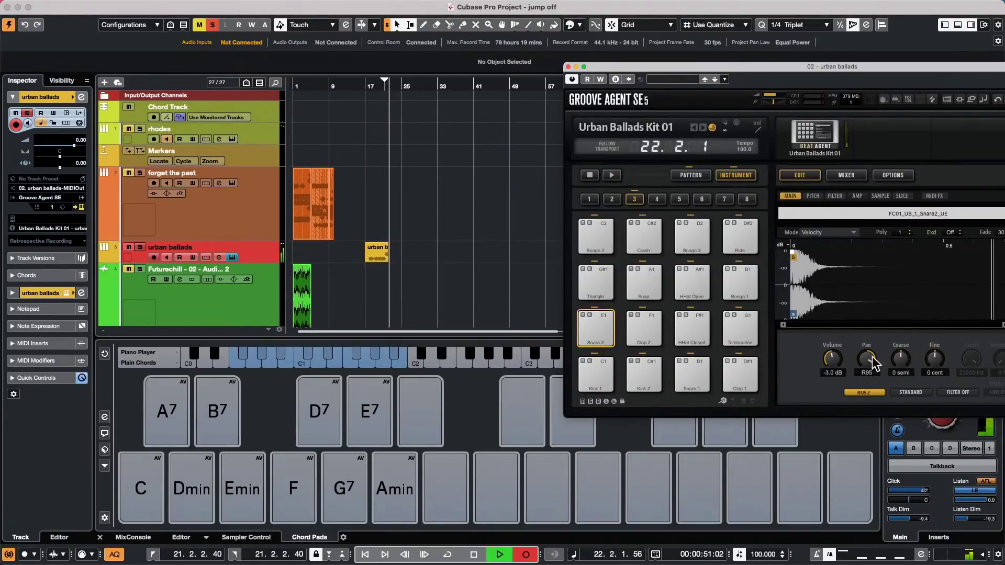
left_click_drag(868, 367, 865, 404)
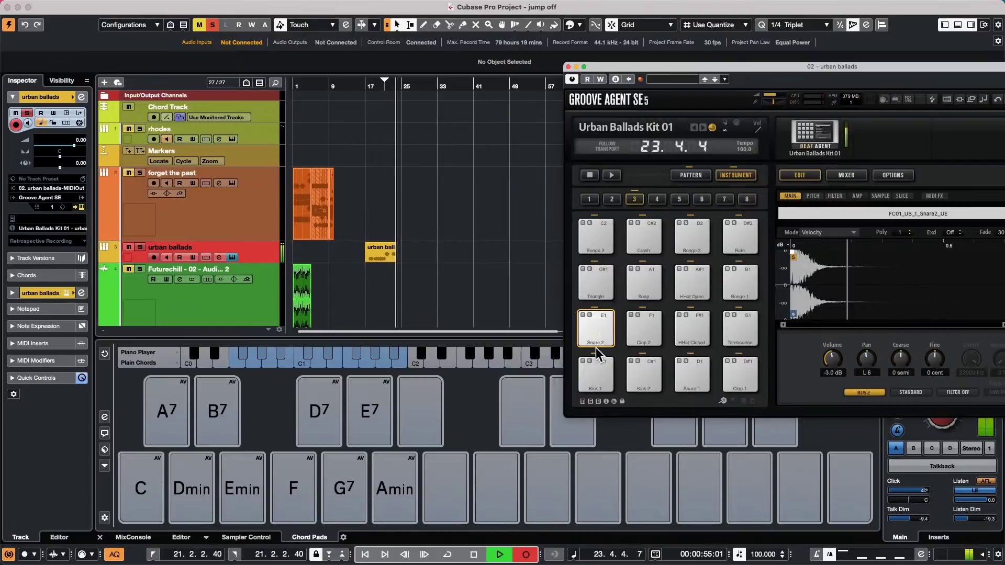
left_click(589, 373)
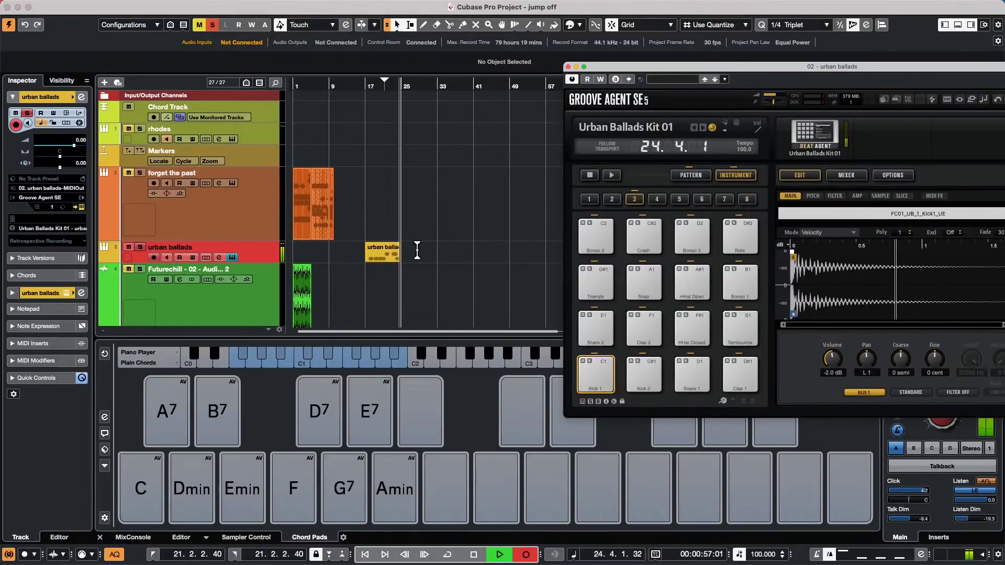
key("space")
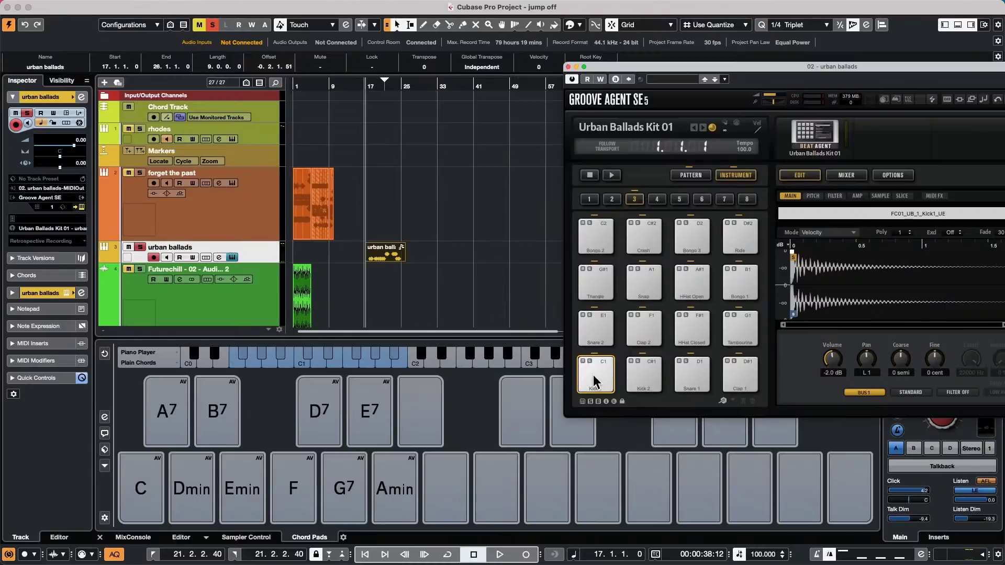
- Review the urban ballads track's MIDI input choices and show Groove Agent SE's pattern pads
left_click(76, 187)
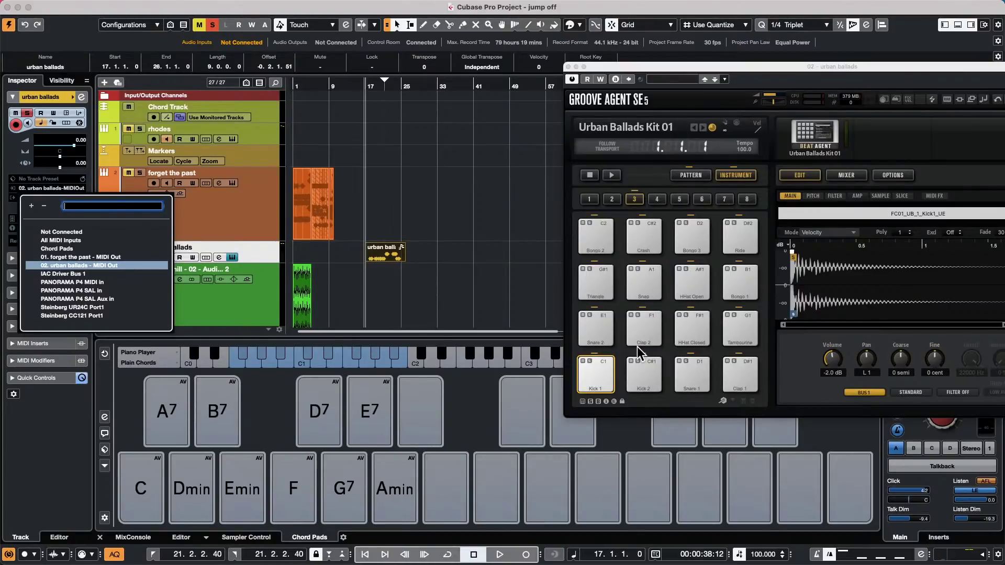
left_click_drag(665, 64, 388, 57)
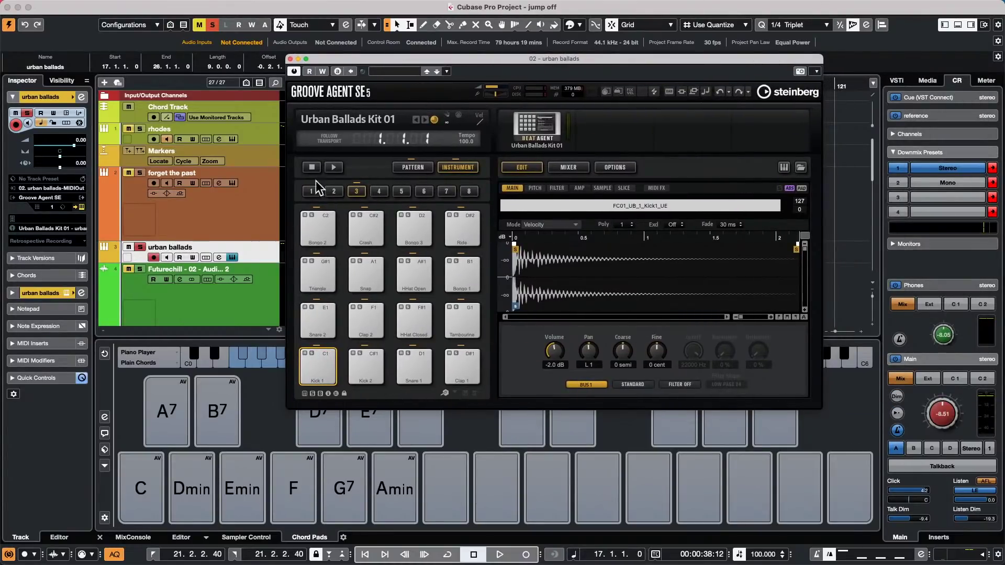
left_click(412, 167)
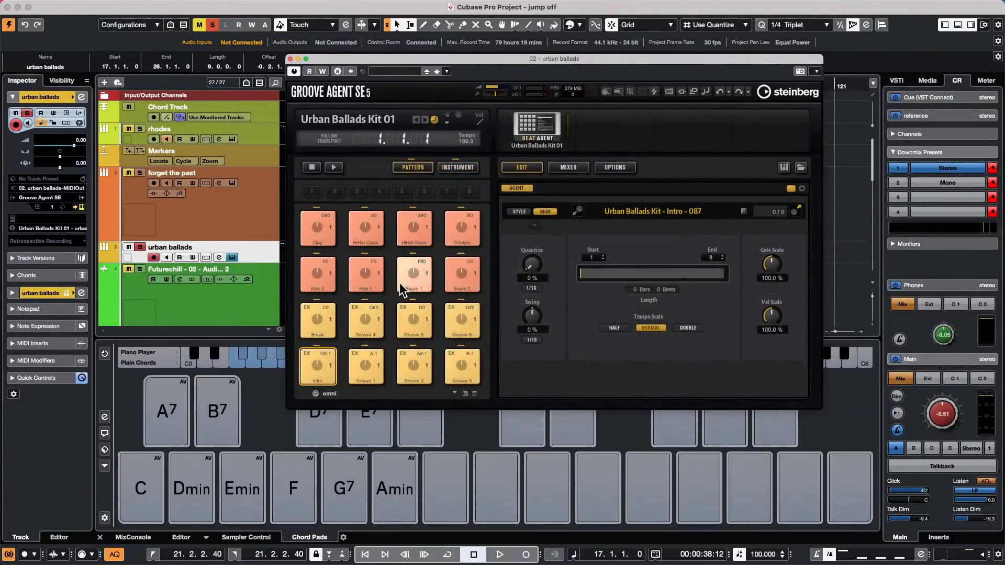
- Close the urban ballads instrument and open the forget the past track's Groove Agent SE, moving its window fully into view
left_click(207, 235)
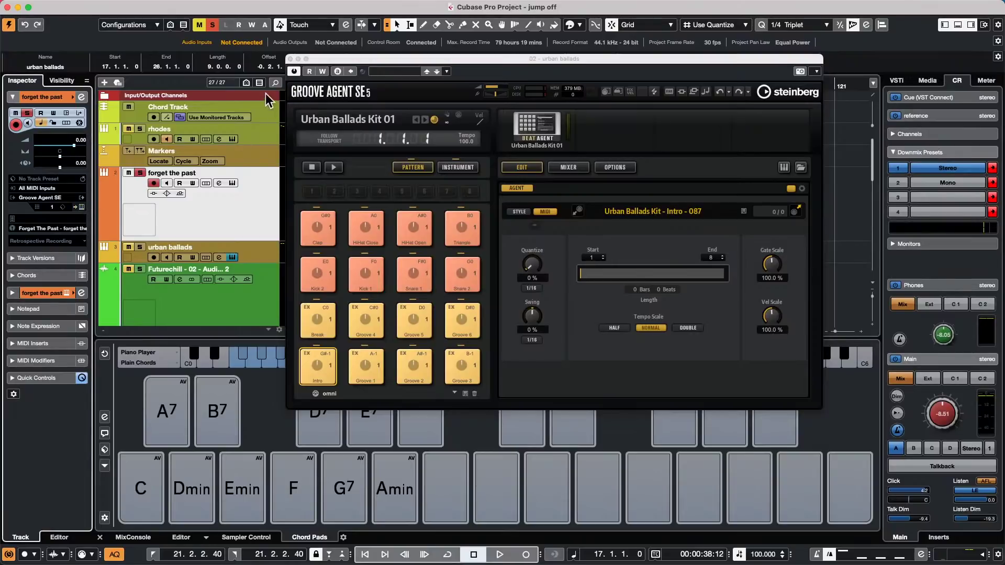
left_click(290, 59)
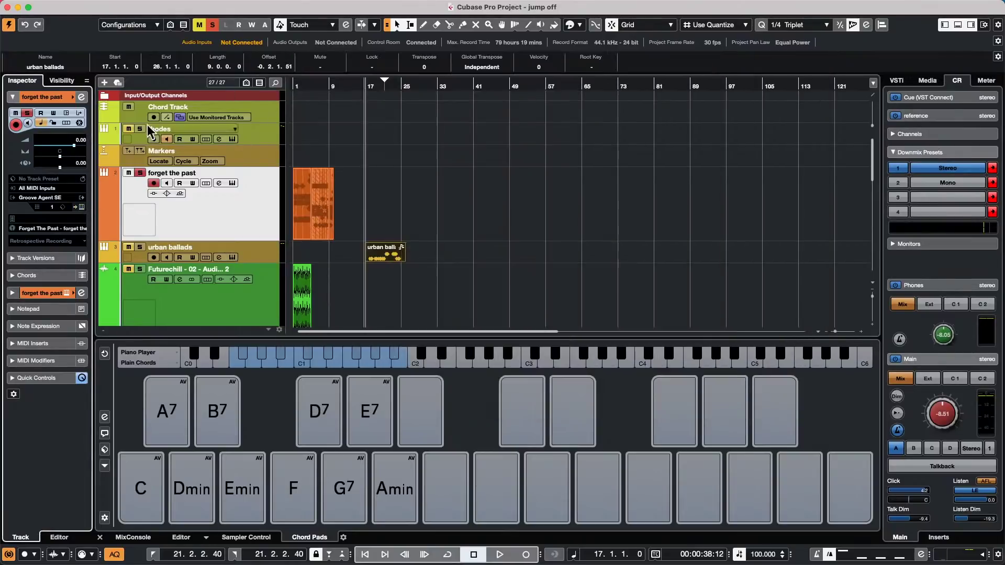
left_click(82, 207)
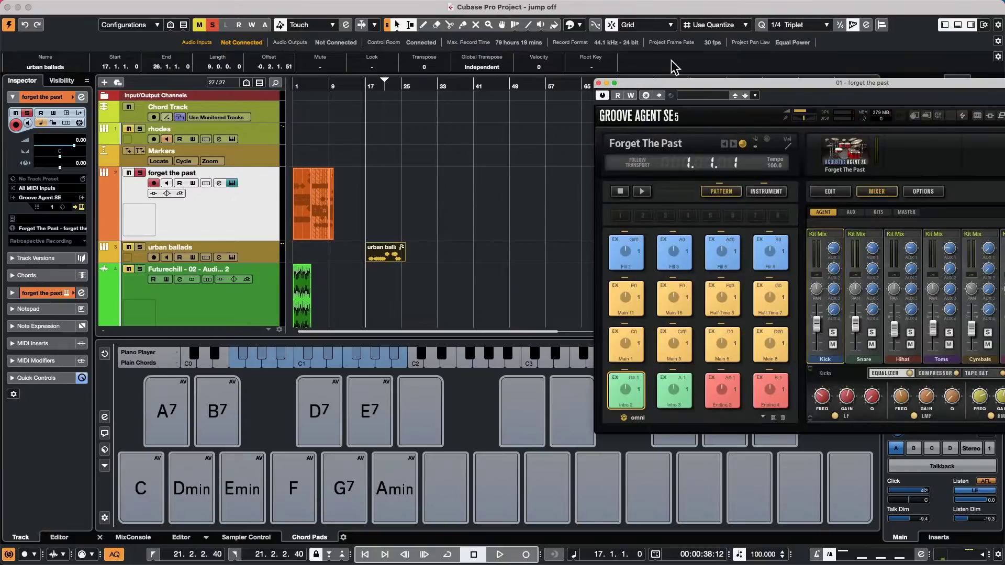
left_click_drag(671, 85, 398, 49)
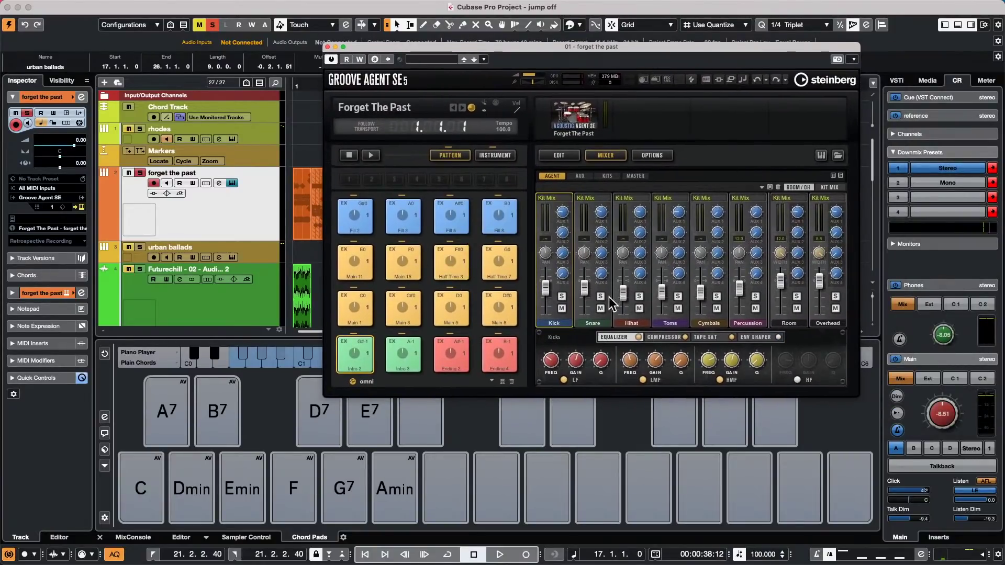
- Audition the A#0 fill pattern pad and the Main 15 pattern pad of the Forget The Past kit
left_click(446, 213)
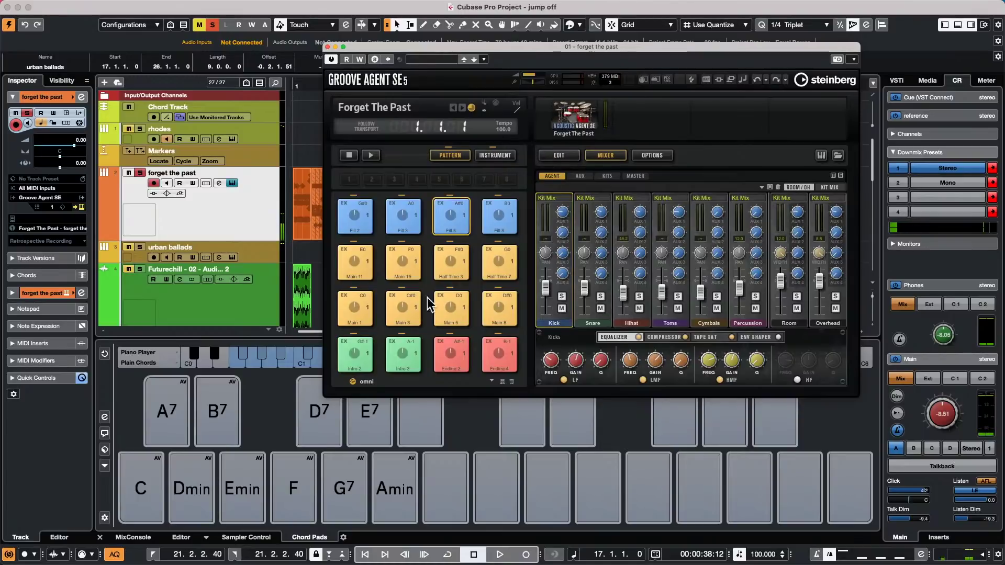
left_click(408, 270)
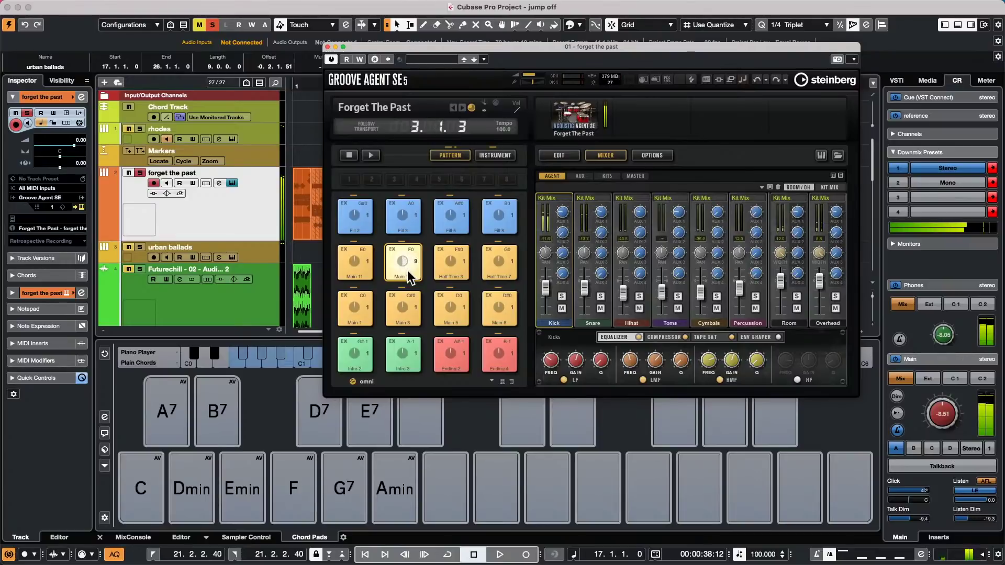
left_click(407, 270)
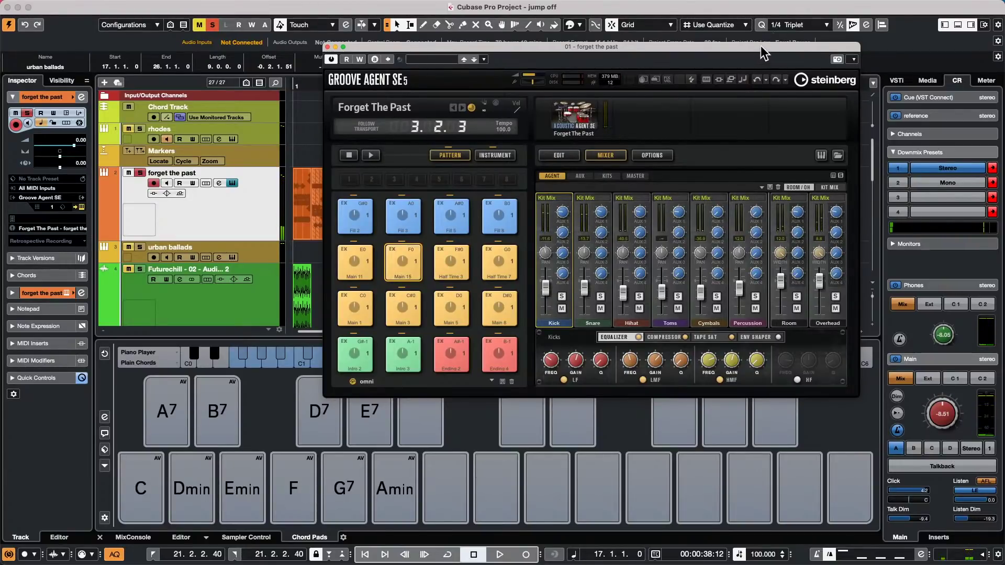
- Filter Groove Agent SE's loadable styles to the 3/4 signature and assign Jazz Waltz - 184 - 3x4 to the A#0 pattern pad
left_click_drag(761, 46, 593, 43)
left_click(670, 151)
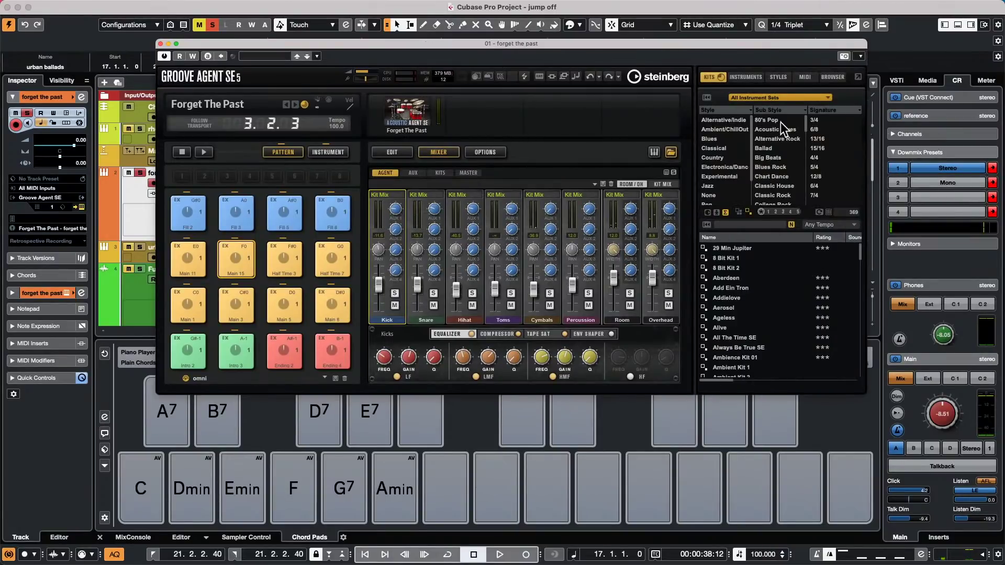
left_click(785, 79)
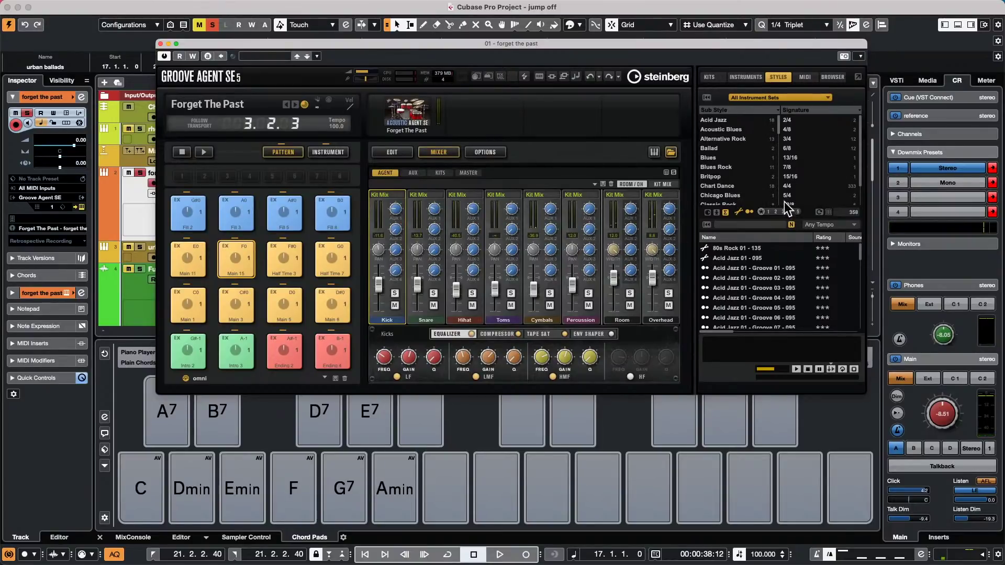
left_click(790, 139)
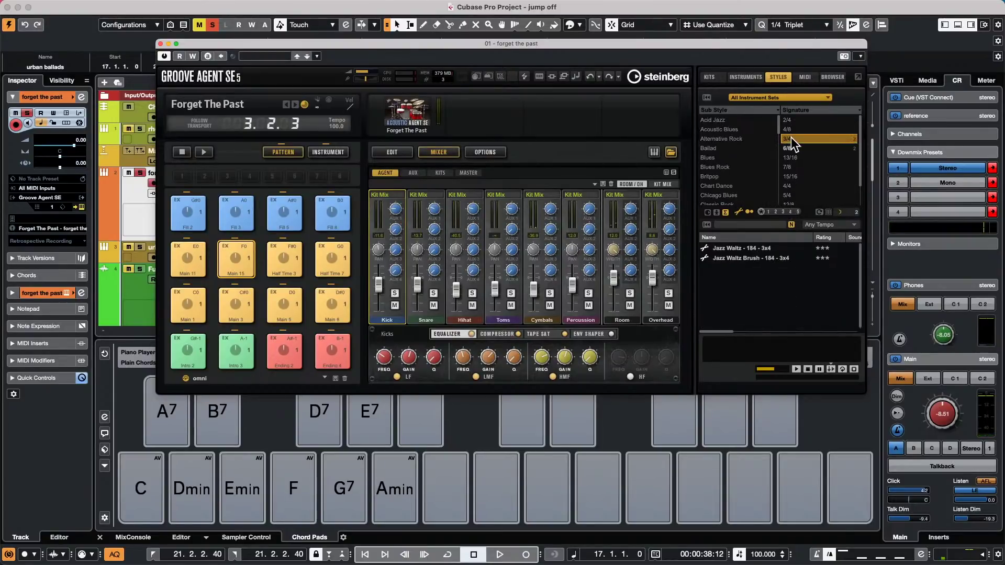
left_click_drag(720, 246, 283, 216)
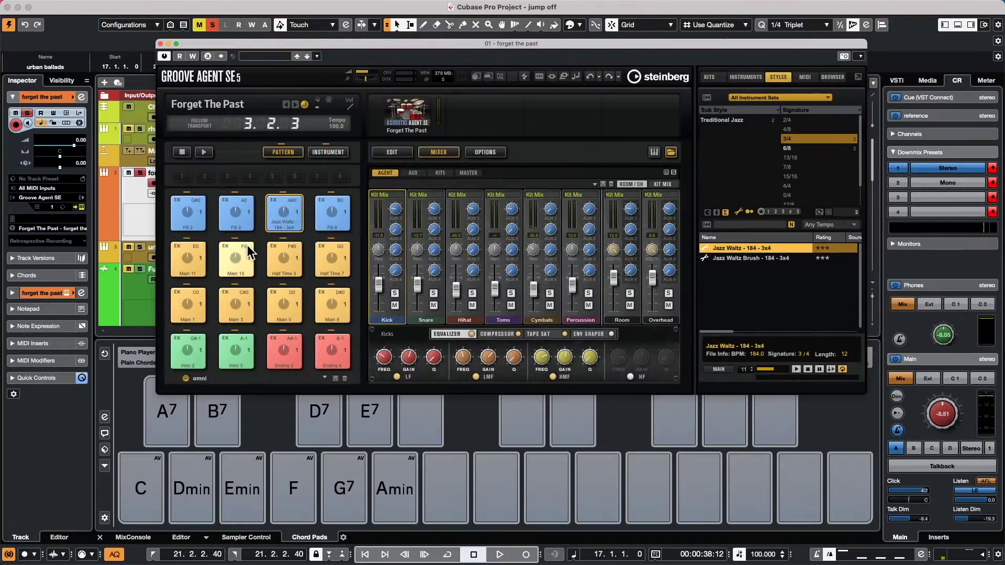
- Compare the Main 3 pattern with the Jazz Waltz pattern by playing their pads
left_click(237, 303)
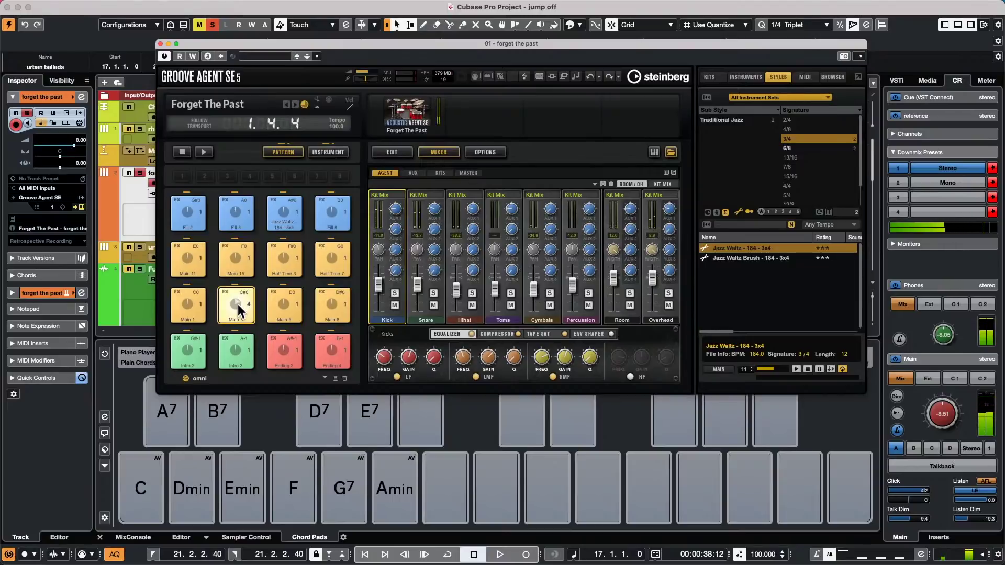
left_click(295, 212)
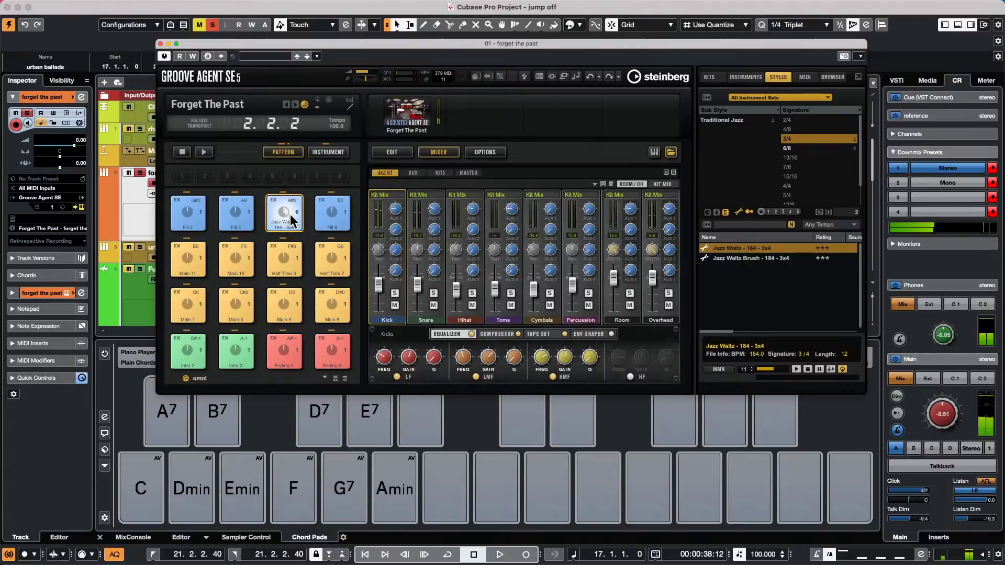
left_click(234, 306)
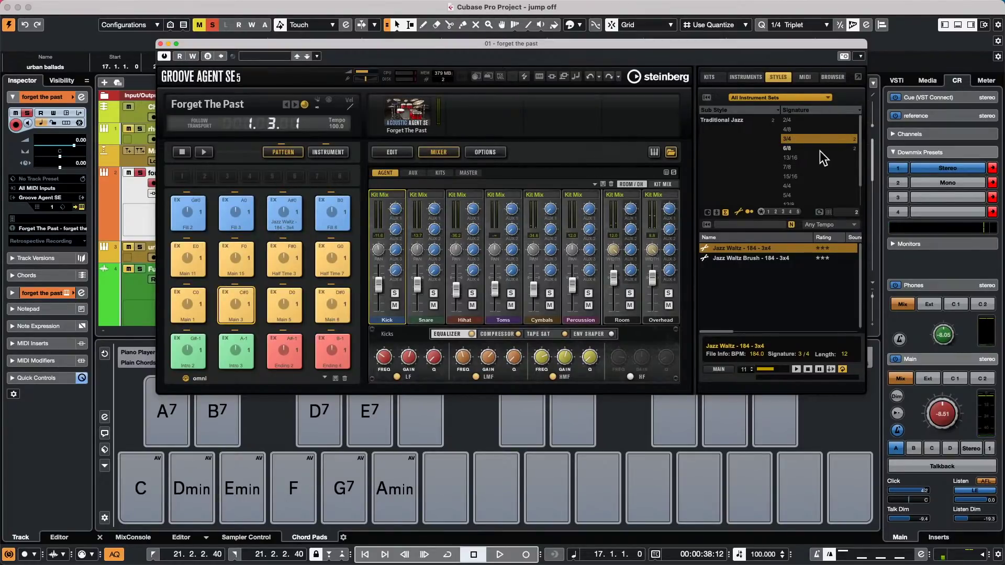
- Filter the styles to 6/8, assign Six Eight - 210 - 6x8 to the B0 pad and audition it against Main 3 and Jazz Waltz
left_click(788, 147)
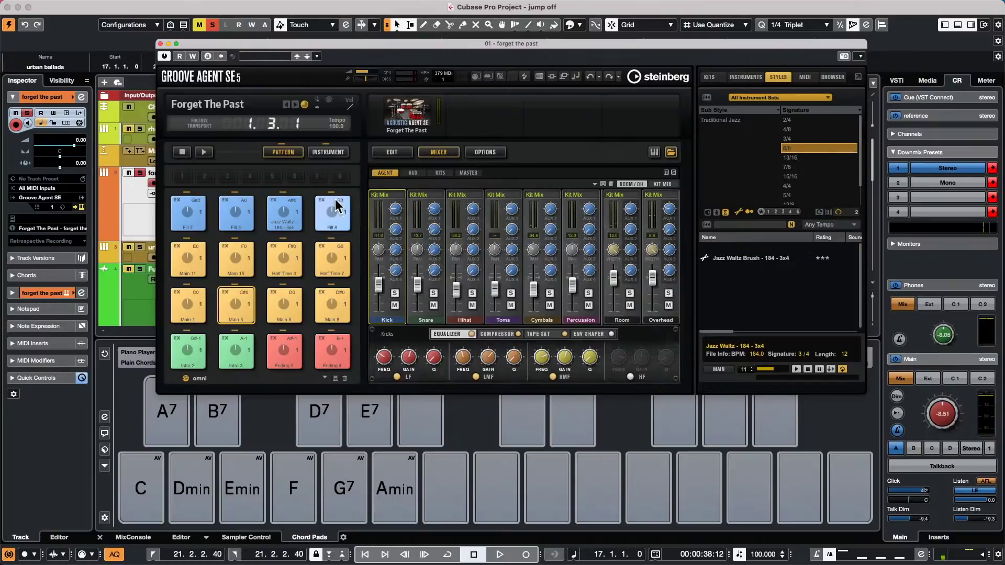
left_click_drag(756, 277, 329, 217)
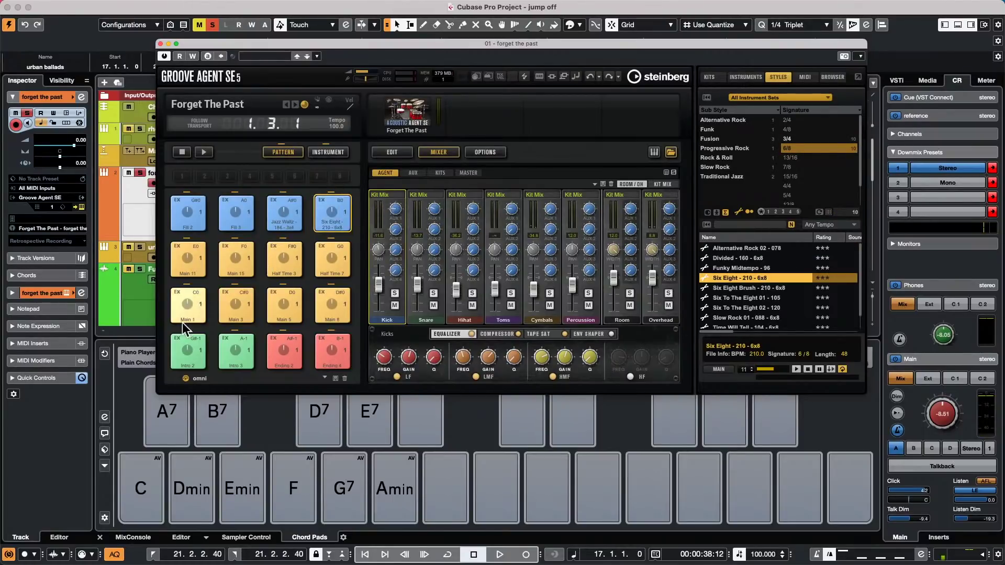
left_click(244, 299)
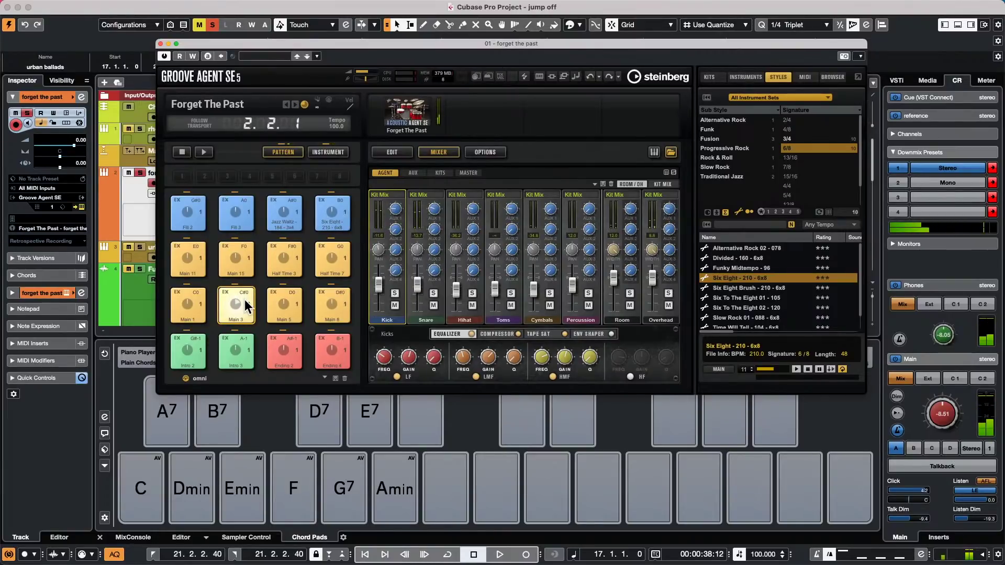
left_click(341, 210)
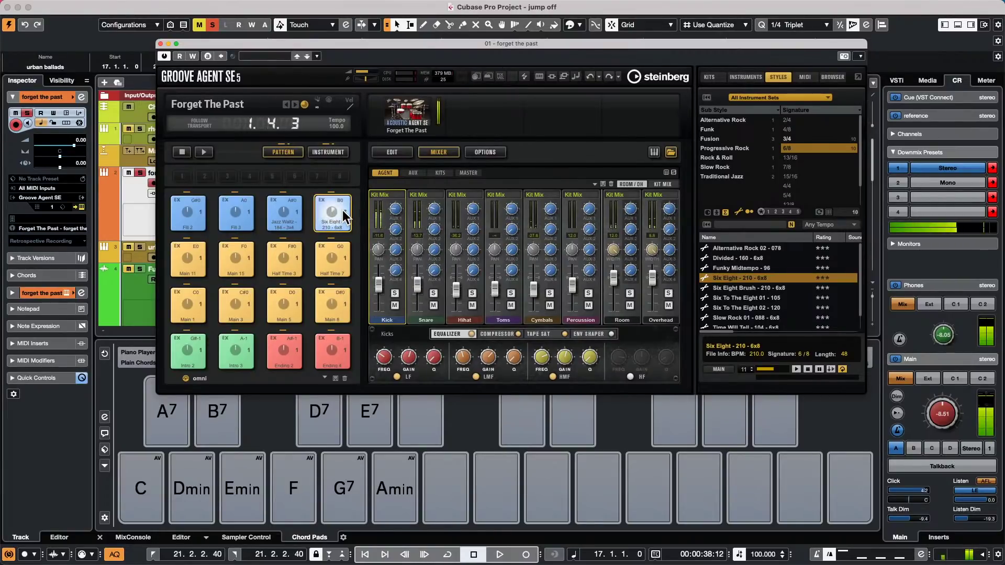
left_click(299, 210)
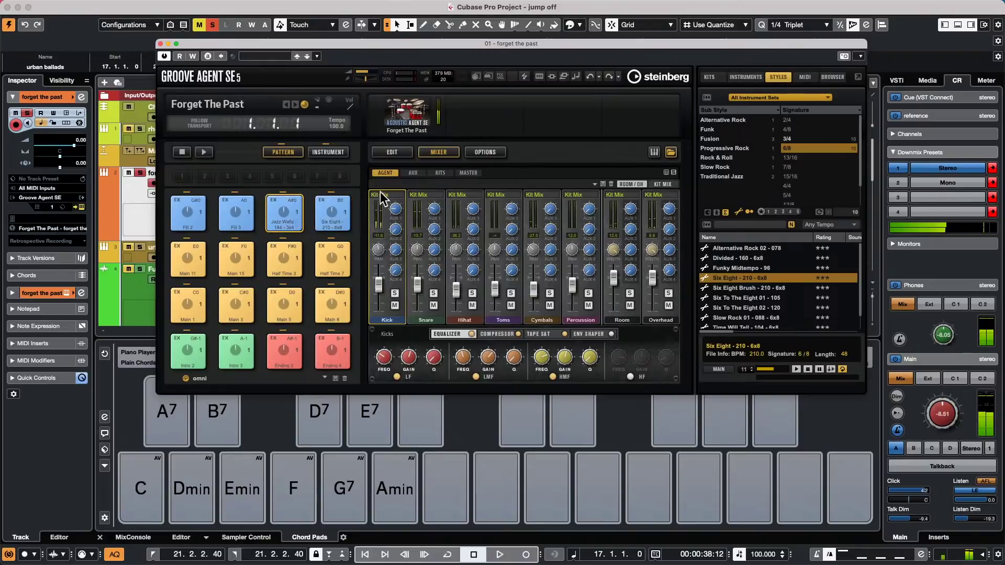
- Review the kit commands available for Forget The Past and close its Groove Agent SE window
right_click(419, 113)
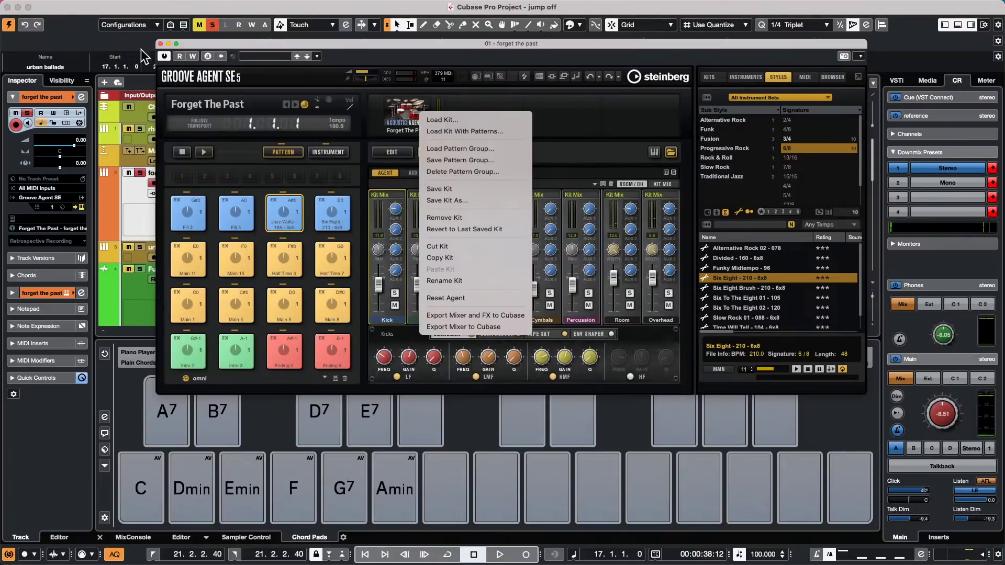
left_click(161, 44)
left_click(161, 44)
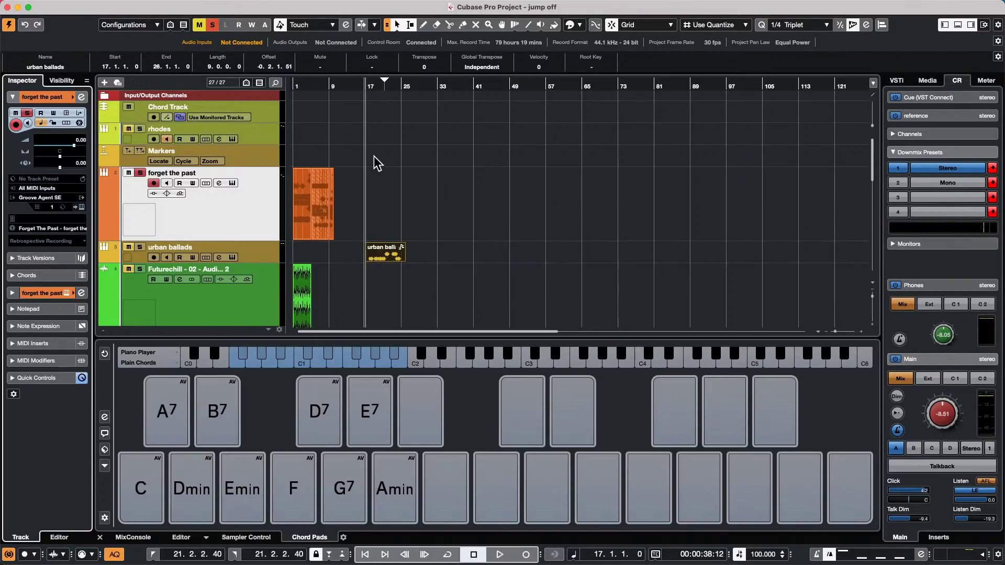
left_click(260, 217)
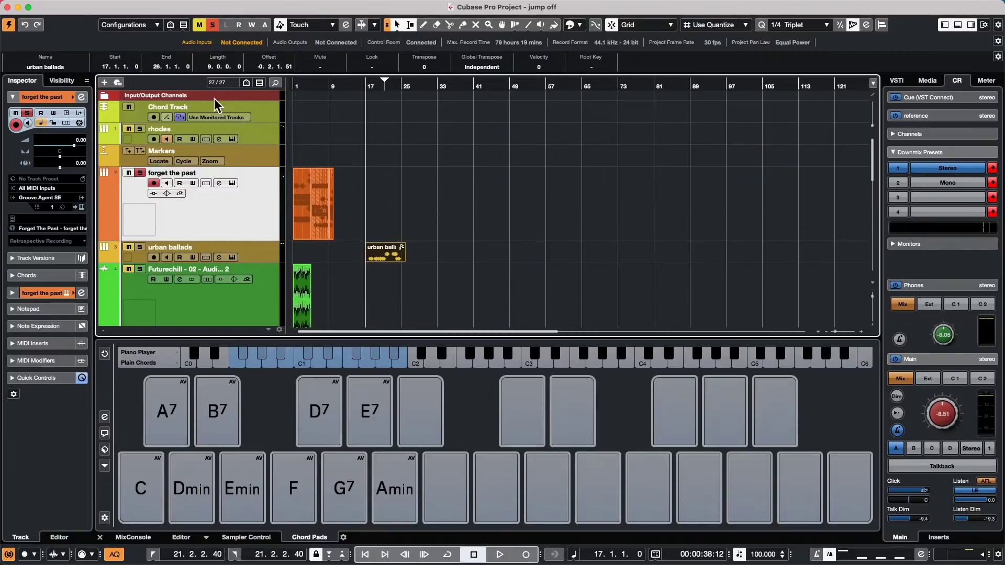
- Reopen the Groove Agent SE window of the forget the past track
left_click(82, 98)
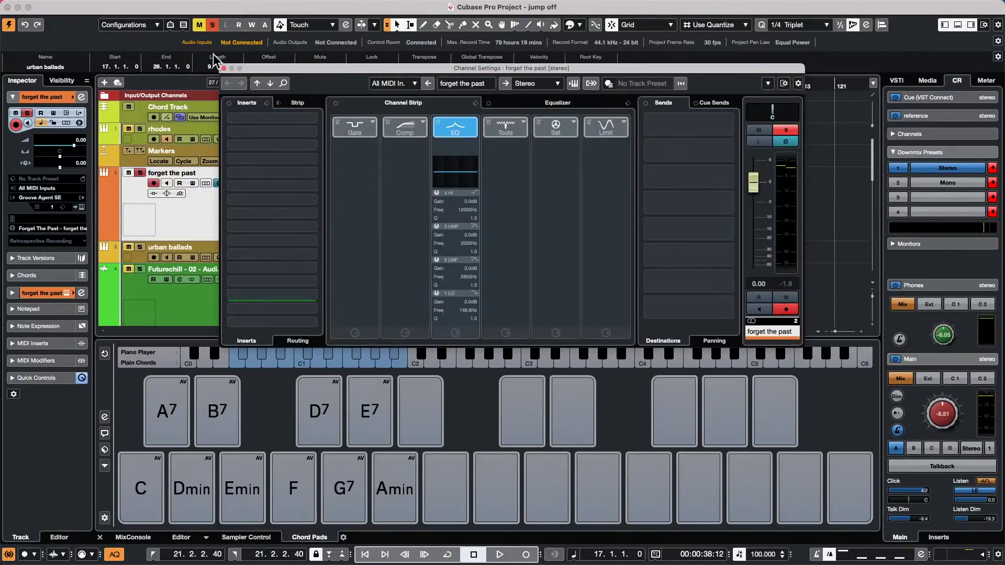
left_click(224, 68)
right_click(259, 205)
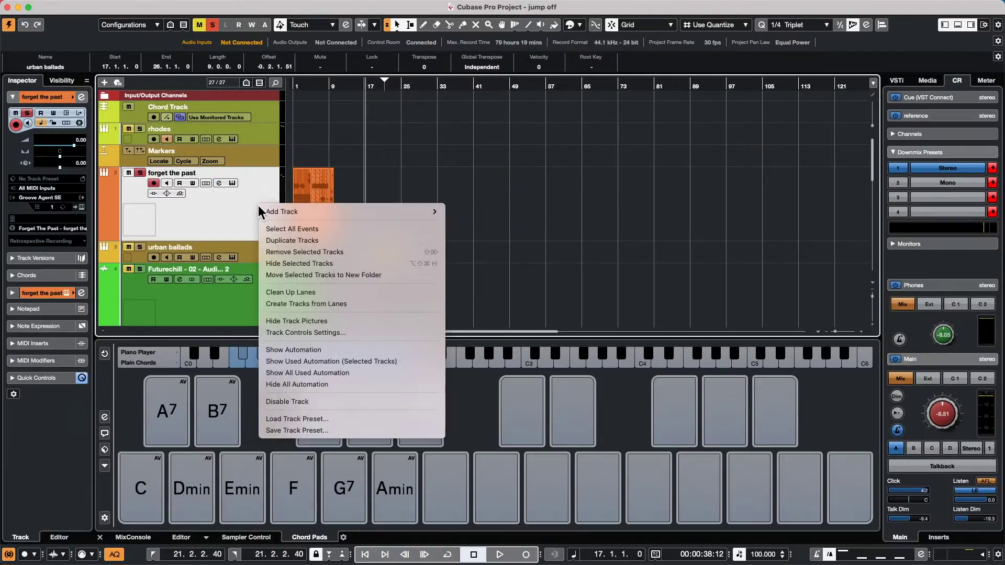
left_click(83, 206)
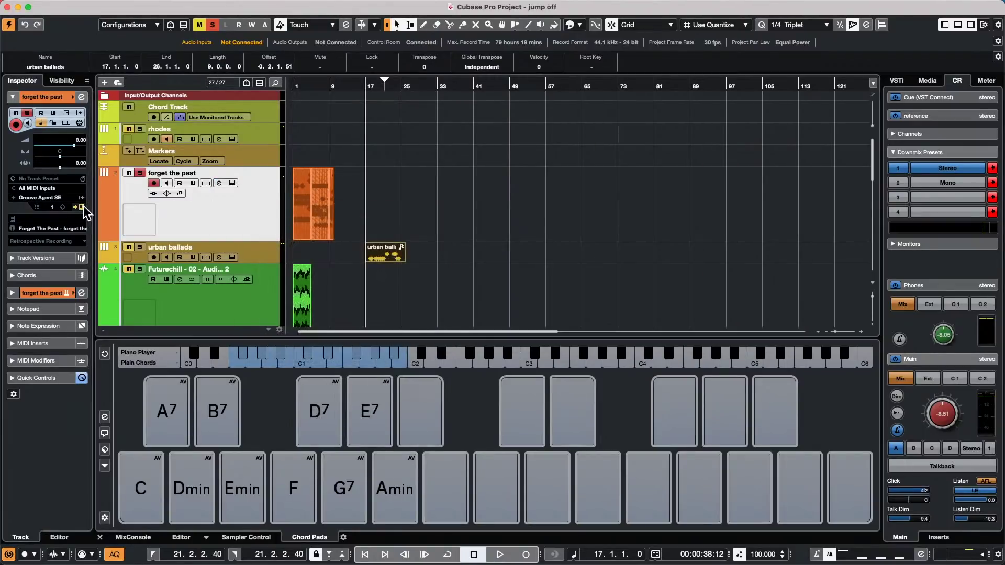
left_click(82, 207)
- Reload the Forget The Past kit together with its patterns, browsing across all instrument sets
right_click(393, 103)
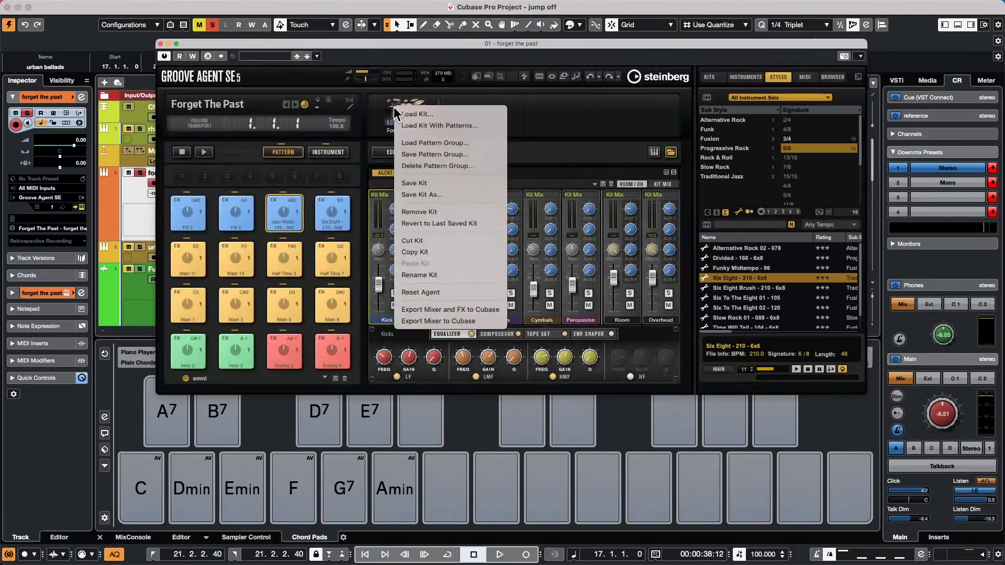
left_click(419, 124)
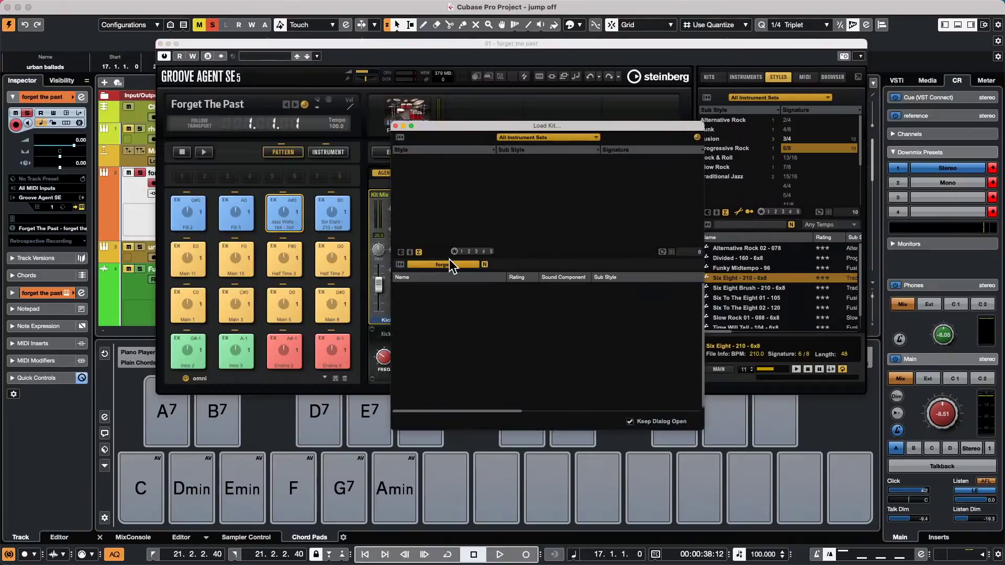
left_click(452, 262)
left_click(542, 136)
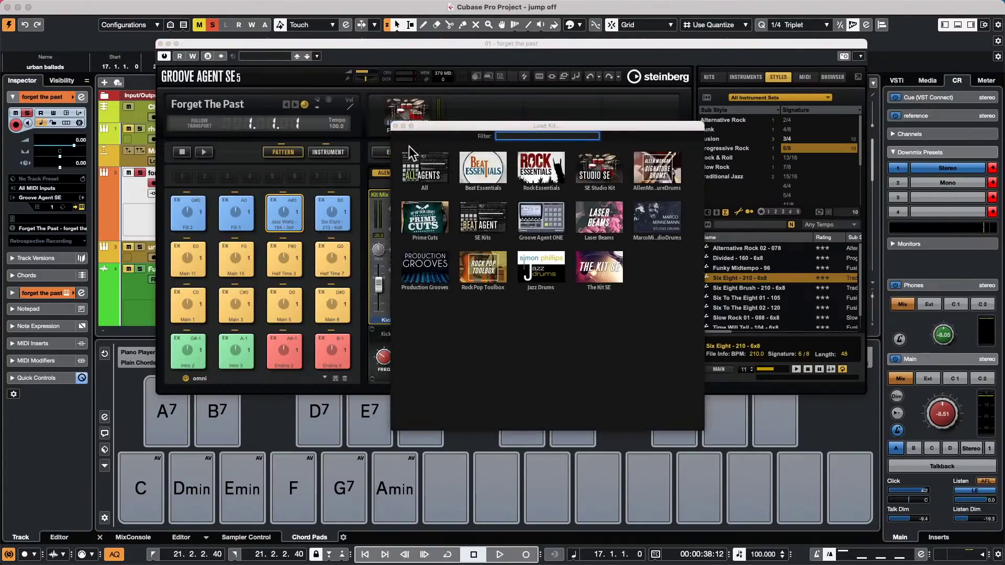
left_click(425, 169)
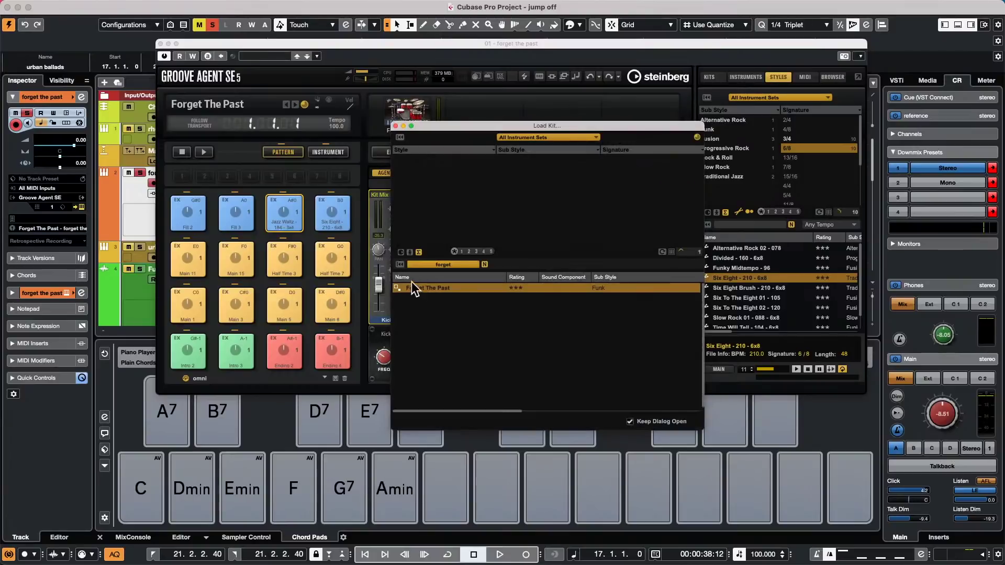
double_click(460, 287)
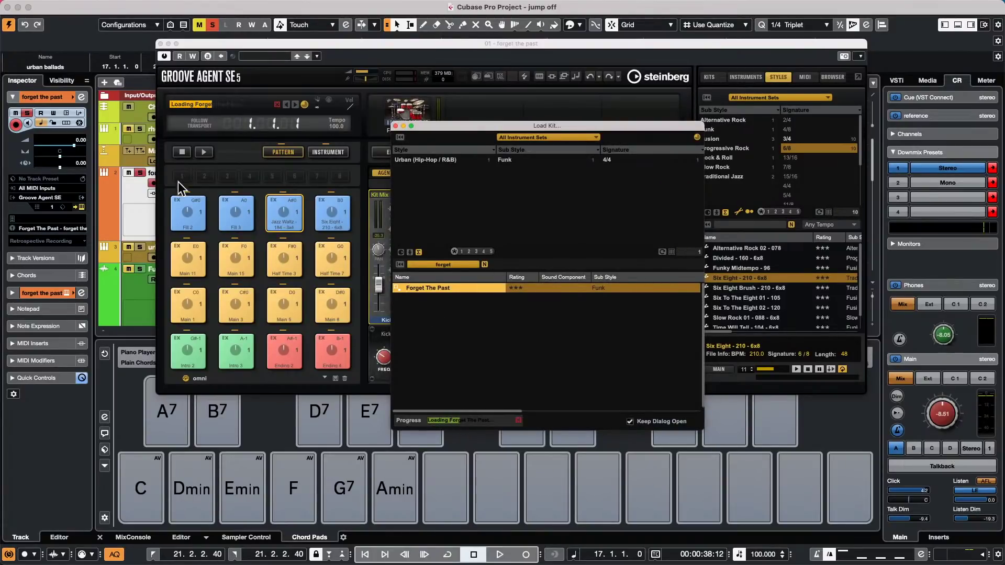
- Play the Main 1 pattern, set its Auto Fill to 2 and show the fill selection before closing Groove Agent SE
left_click(203, 151)
left_click(196, 317)
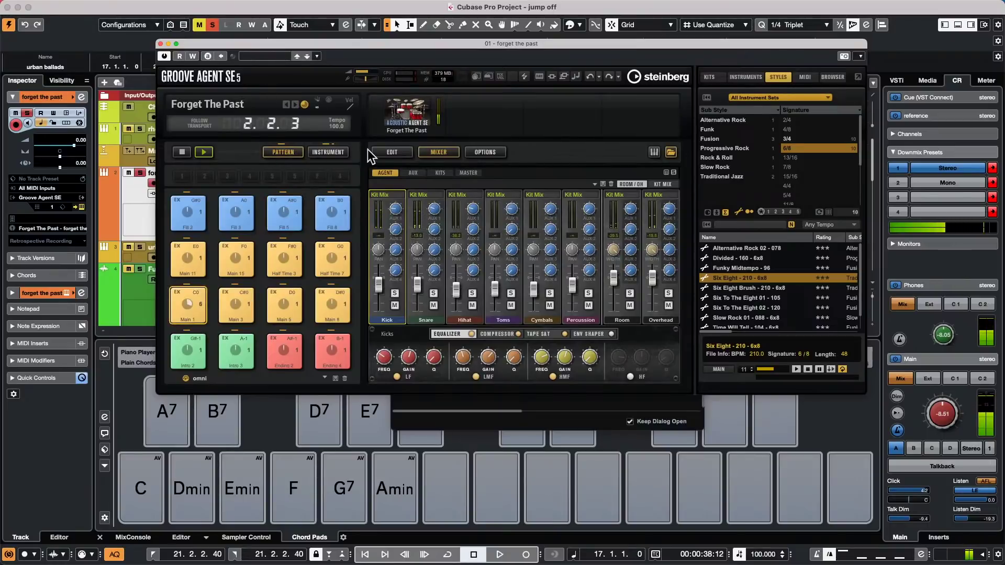
left_click(401, 155)
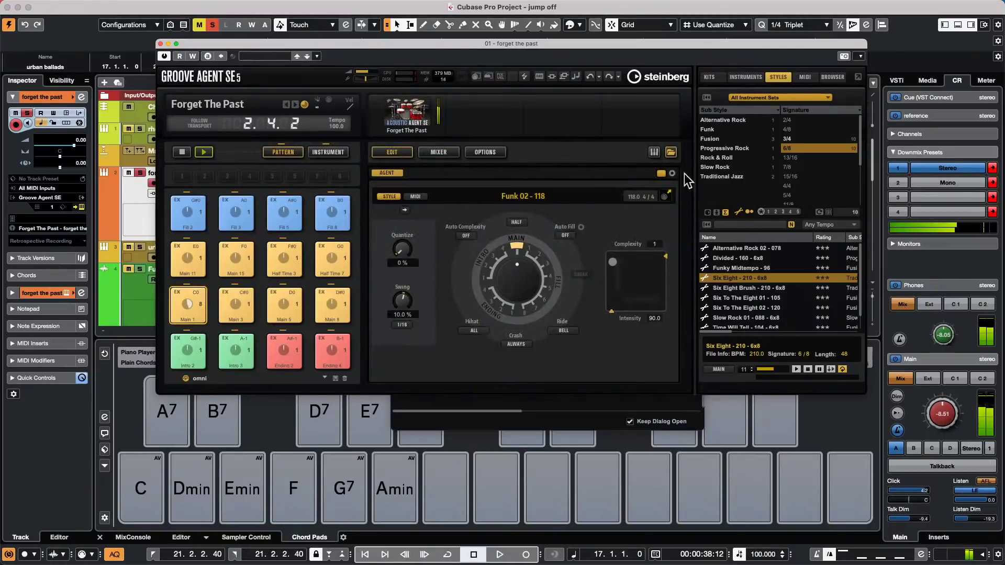
left_click(565, 235)
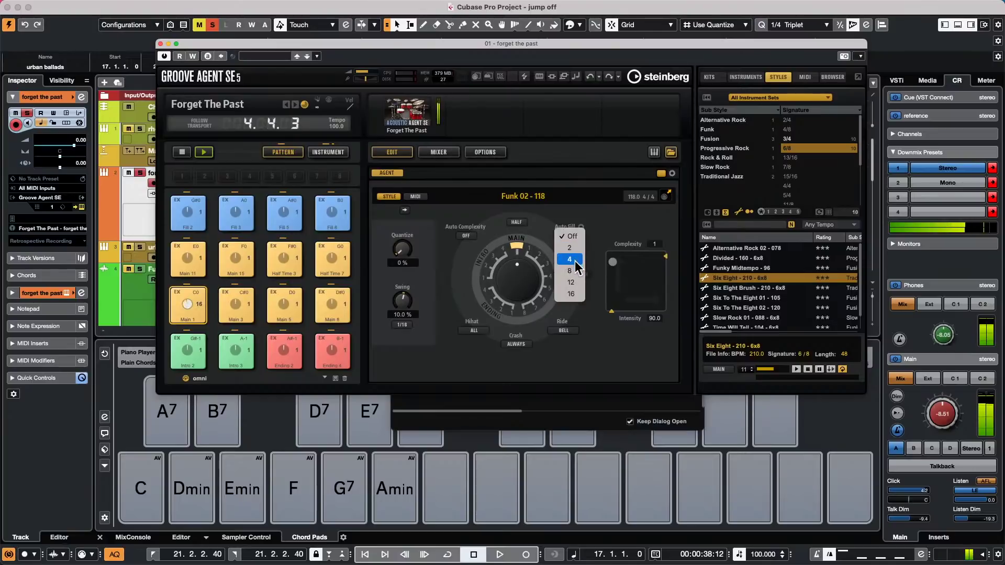
left_click(576, 248)
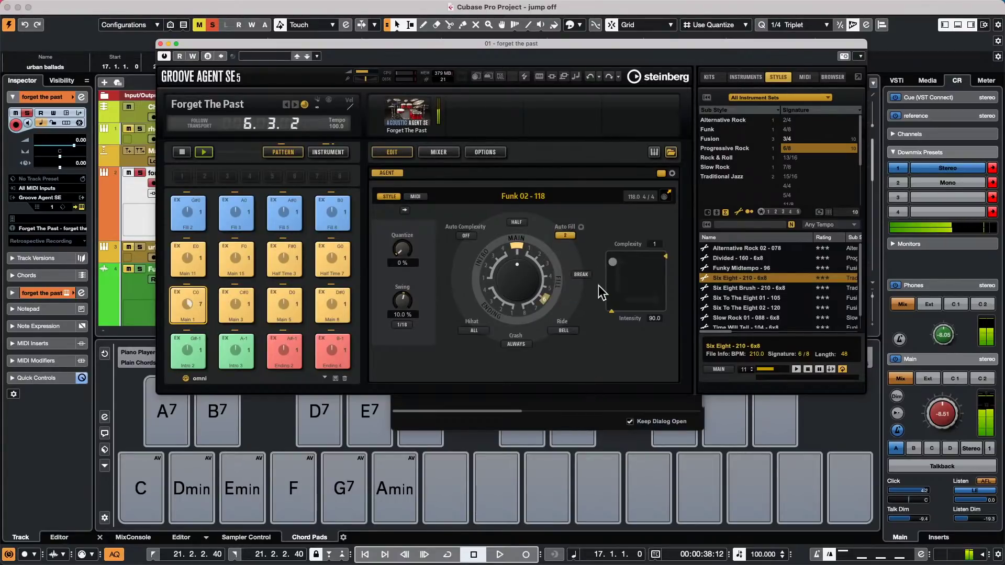
left_click(582, 228)
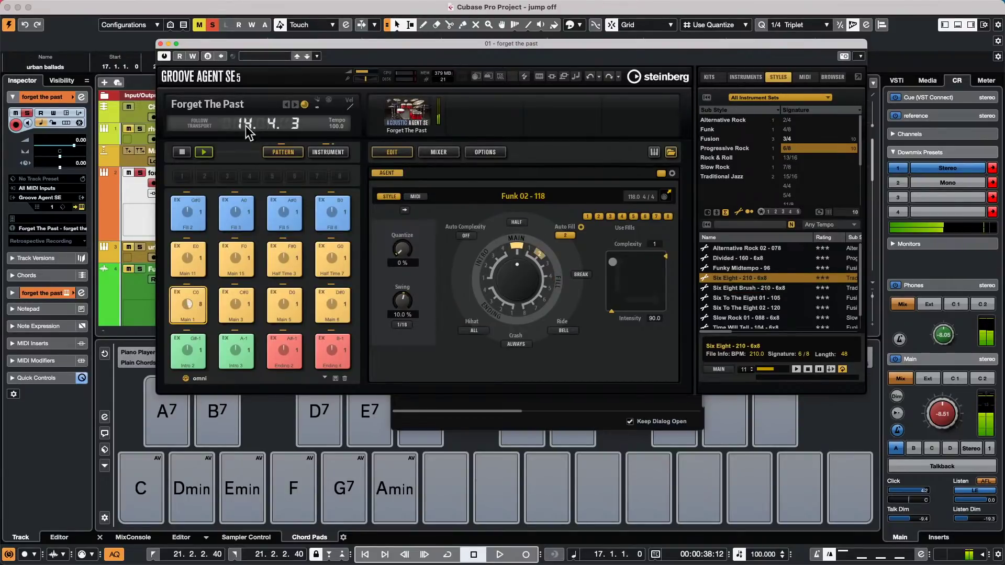
mouse_move(258, 5)
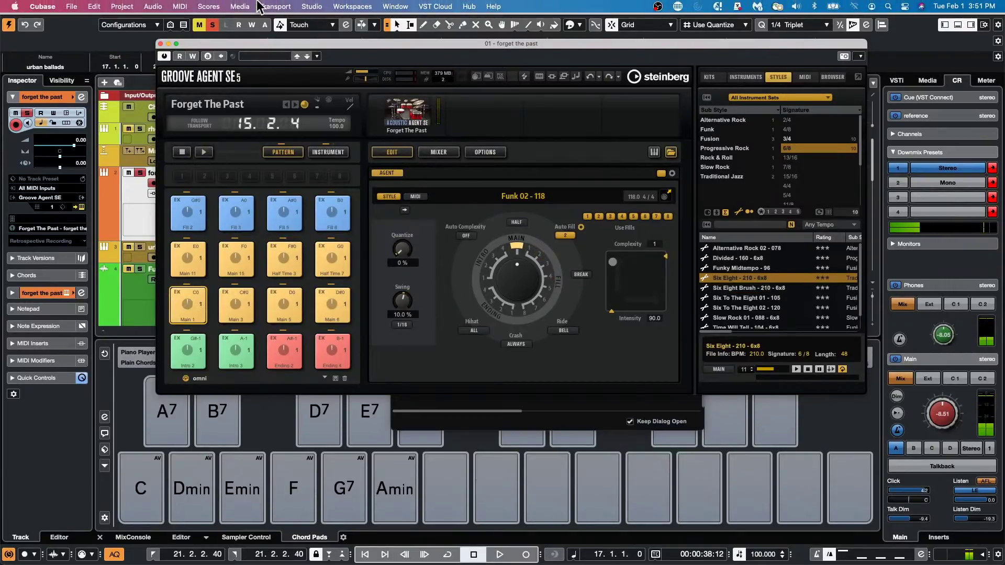
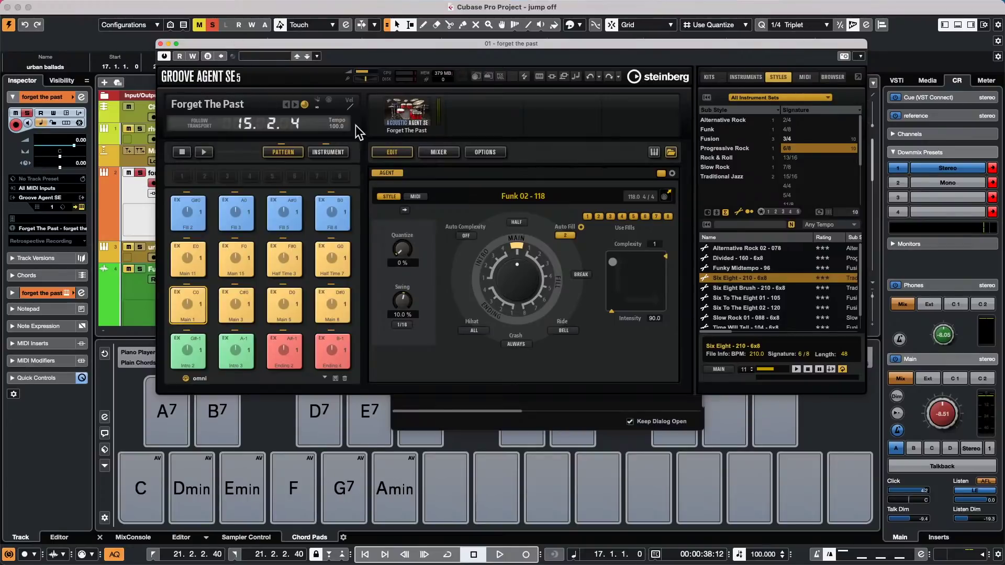
left_click(161, 43)
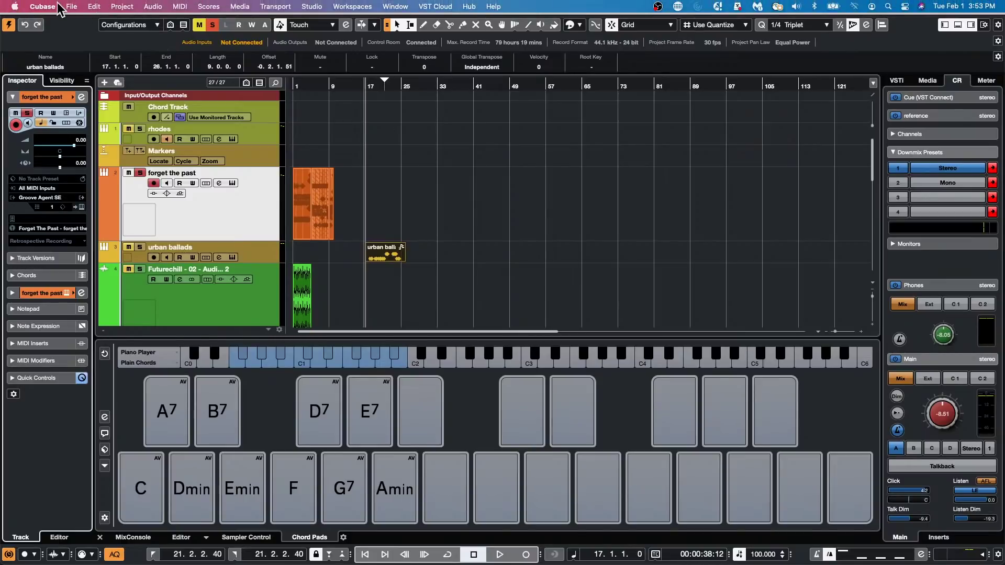
left_click(67, 7)
mouse_move(121, 229)
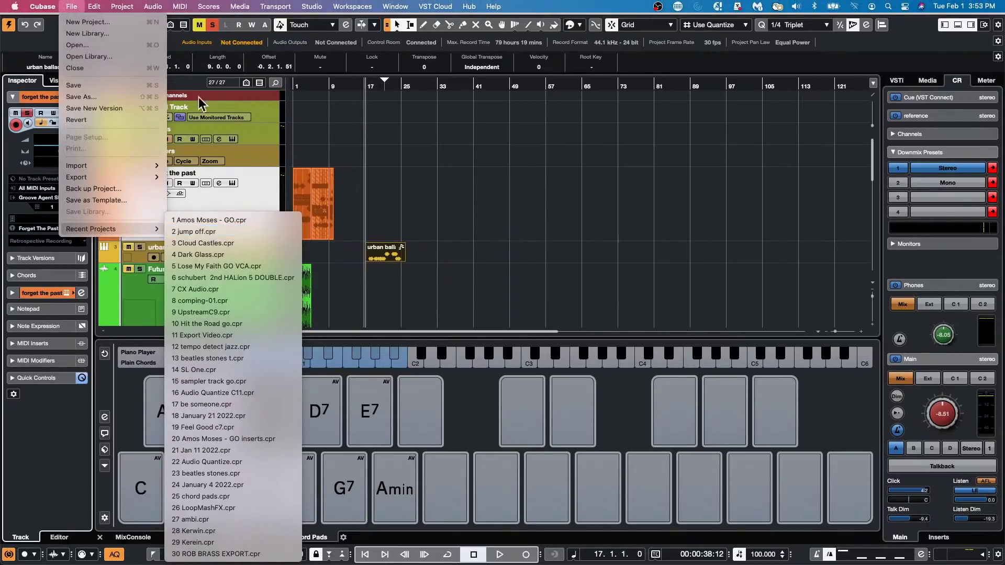
mouse_move(122, 6)
mouse_move(71, 6)
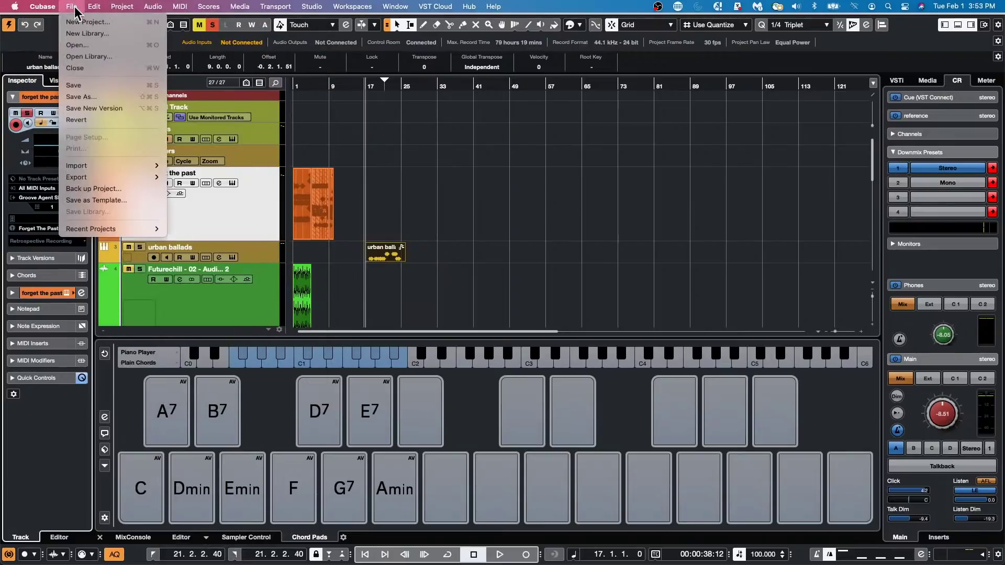
left_click(78, 46)
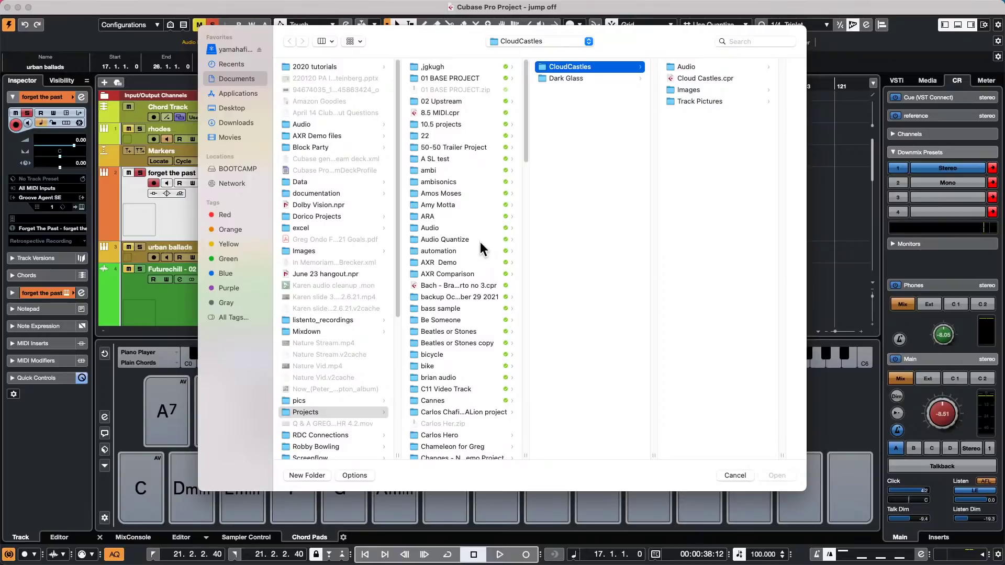
scroll(476, 246, "down", 3)
scroll(474, 249, "down", 3)
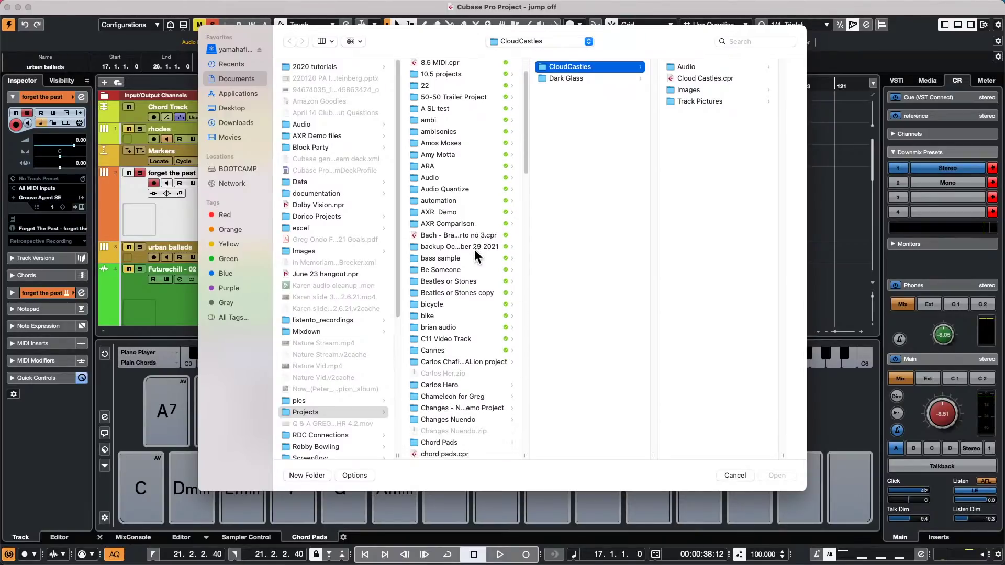
scroll(475, 250, "down", 4)
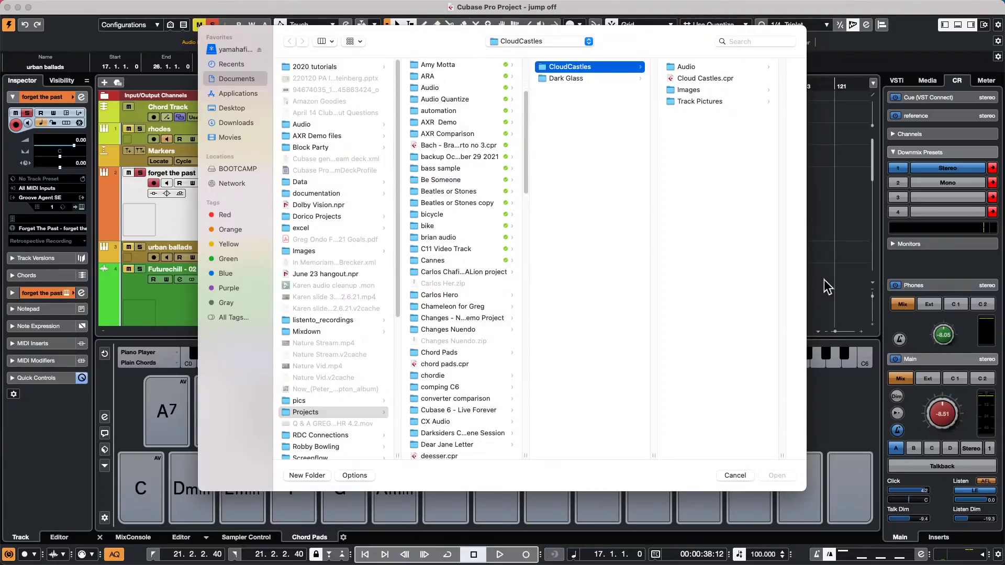
left_click(735, 476)
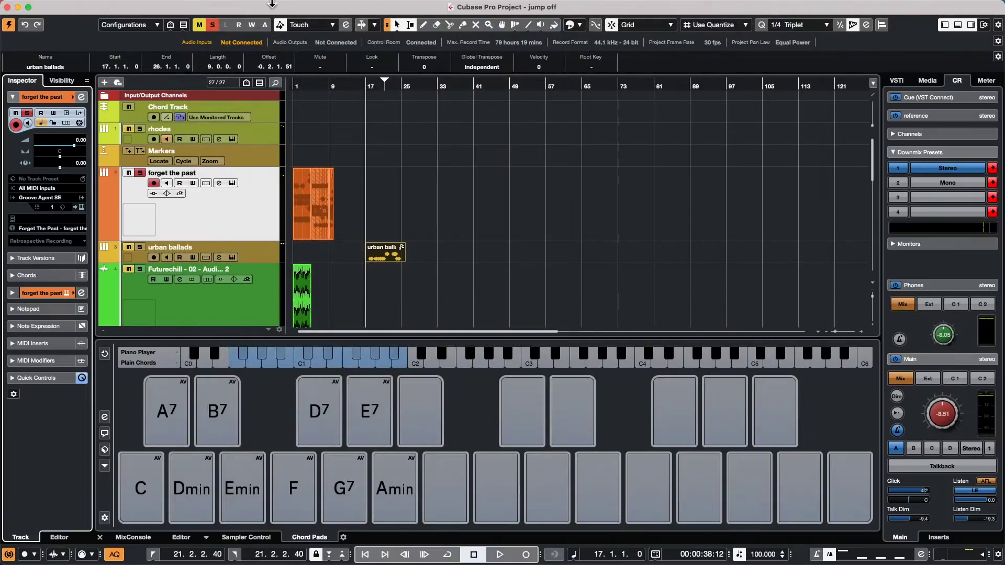
- Create a new empty project in the January 21 2022 folder under Hangouts
left_click(72, 7)
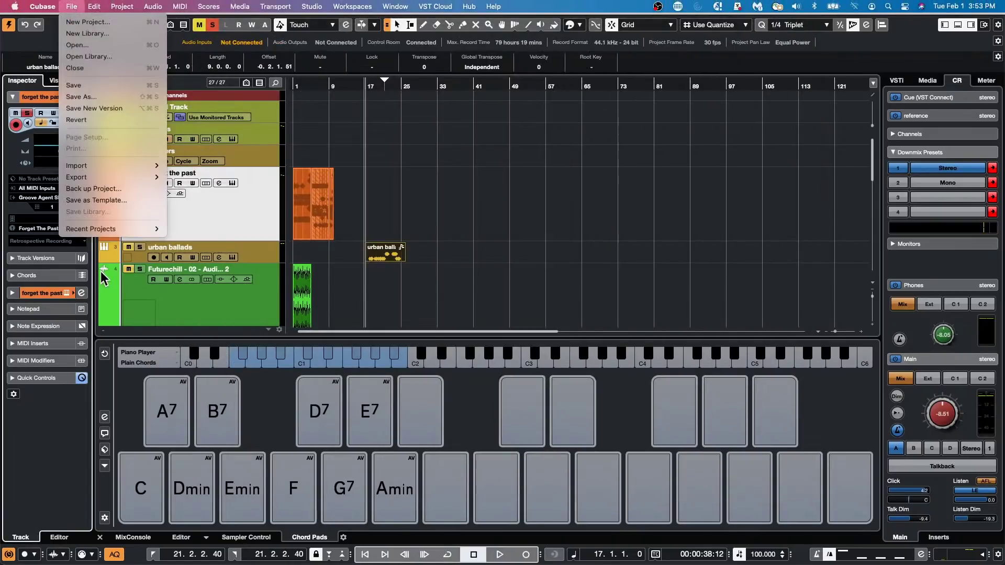
mouse_move(114, 230)
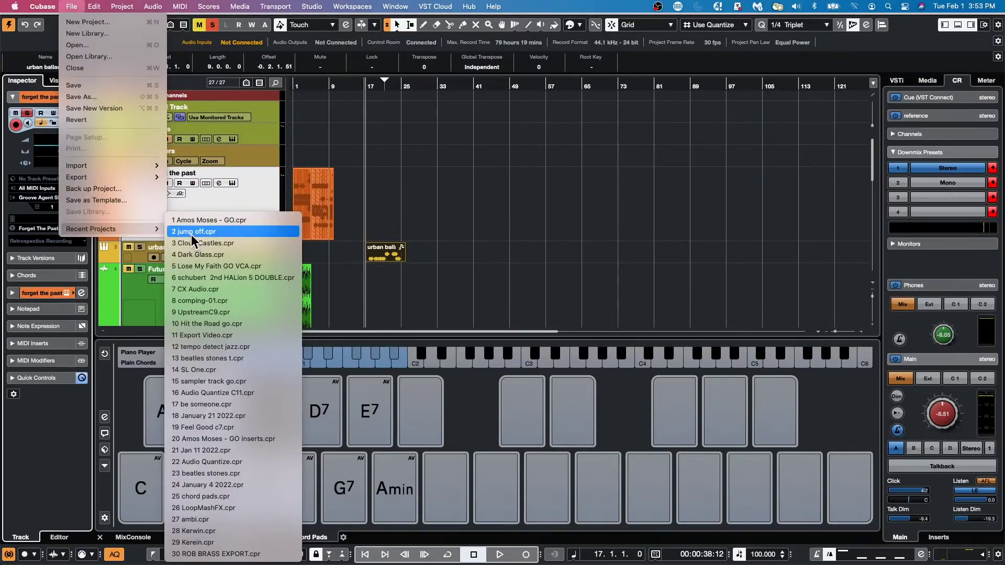
left_click(89, 22)
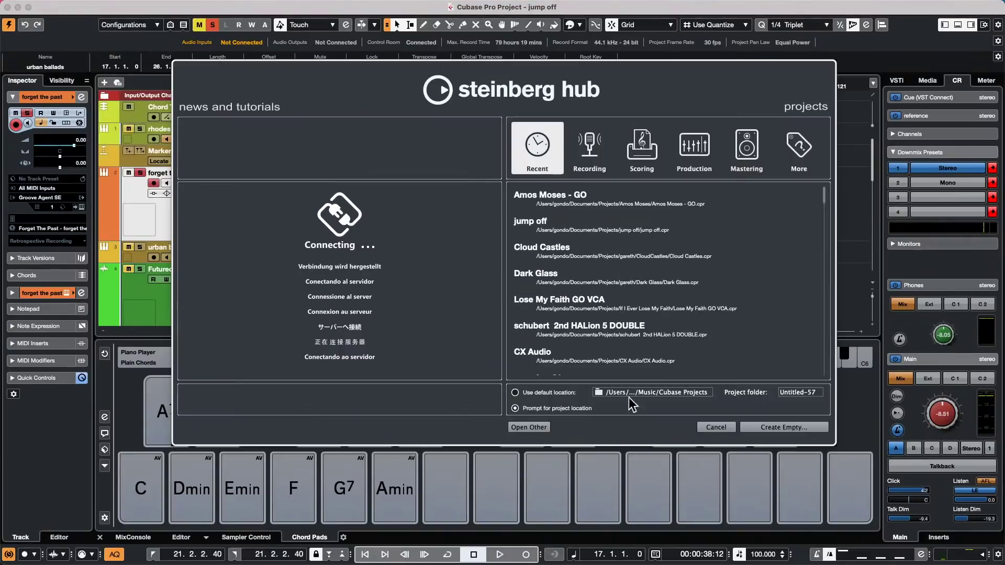
left_click(768, 426)
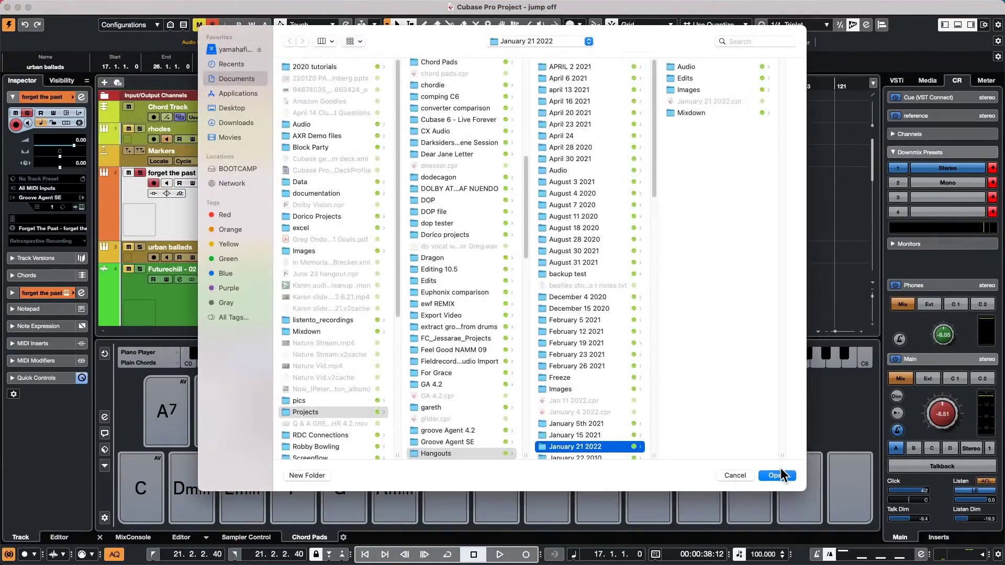
left_click(776, 474)
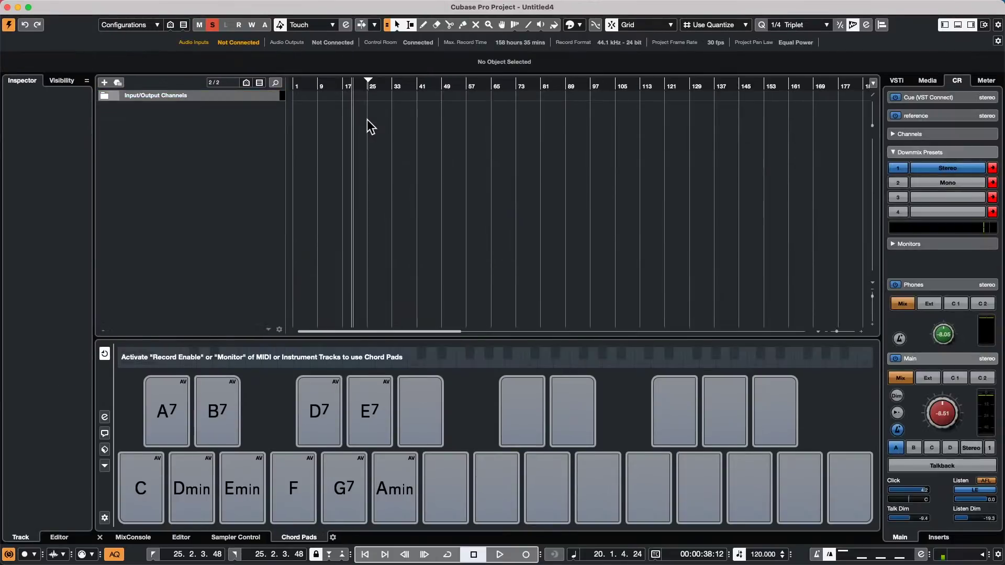
- Add one instrument track with HALion Sonic SE and stereo audio outputs
right_click(242, 166)
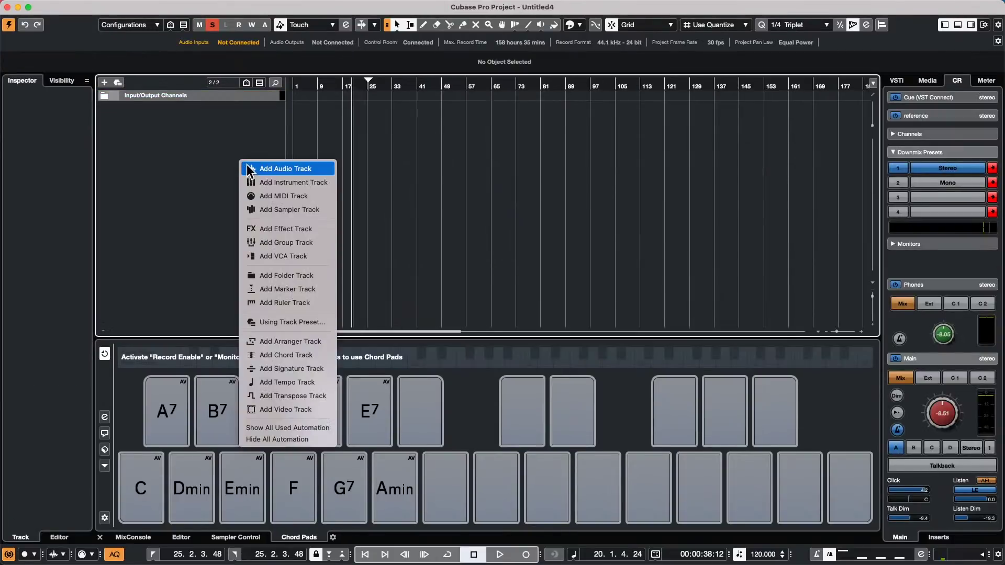
left_click(313, 185)
left_click(501, 190)
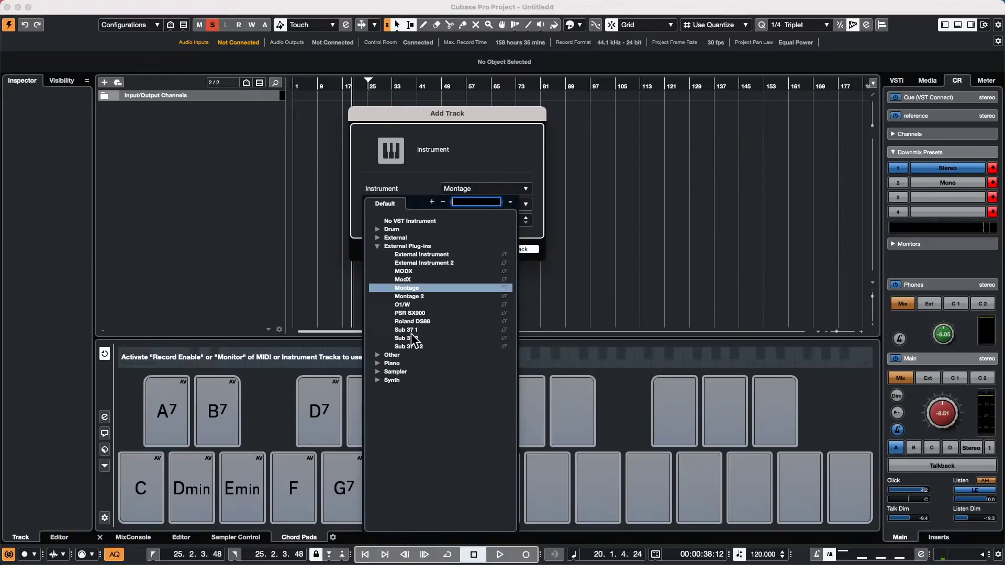
left_click(378, 246)
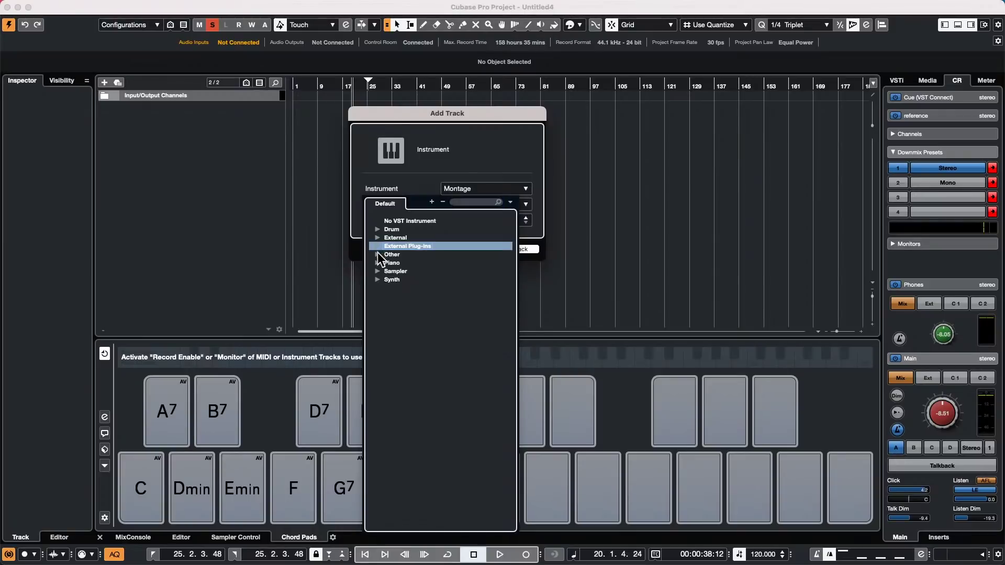
left_click(378, 280)
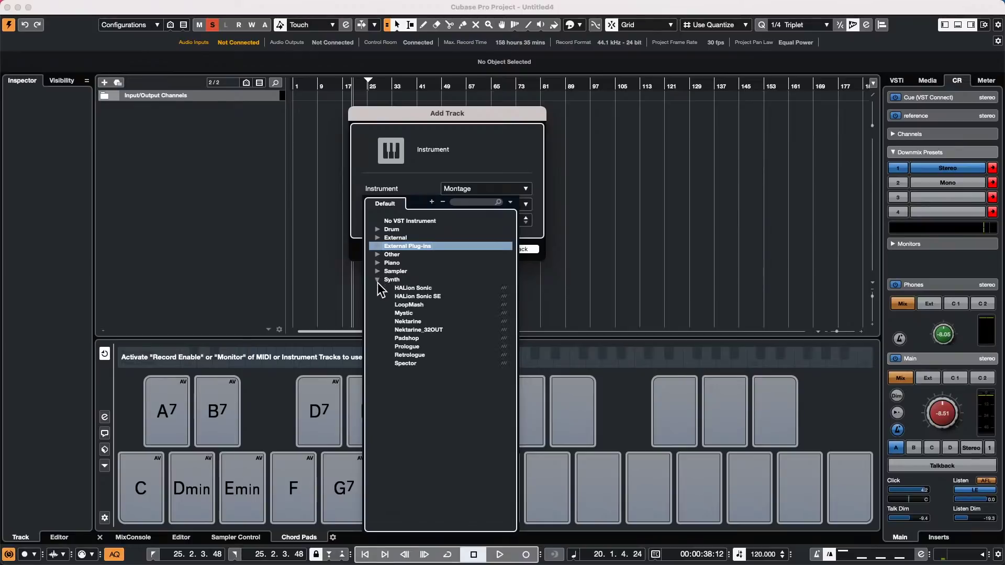
left_click(414, 288)
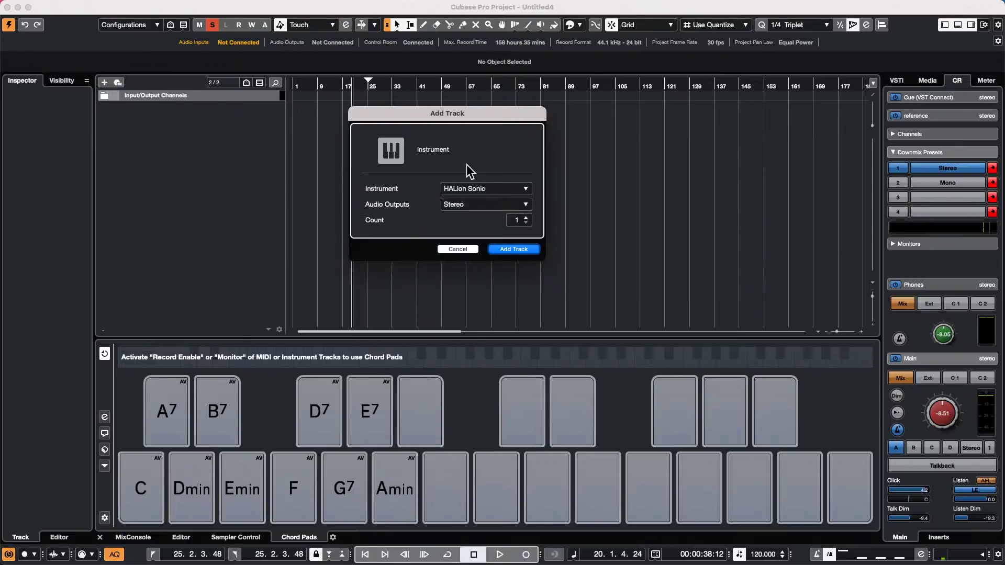
left_click(468, 191)
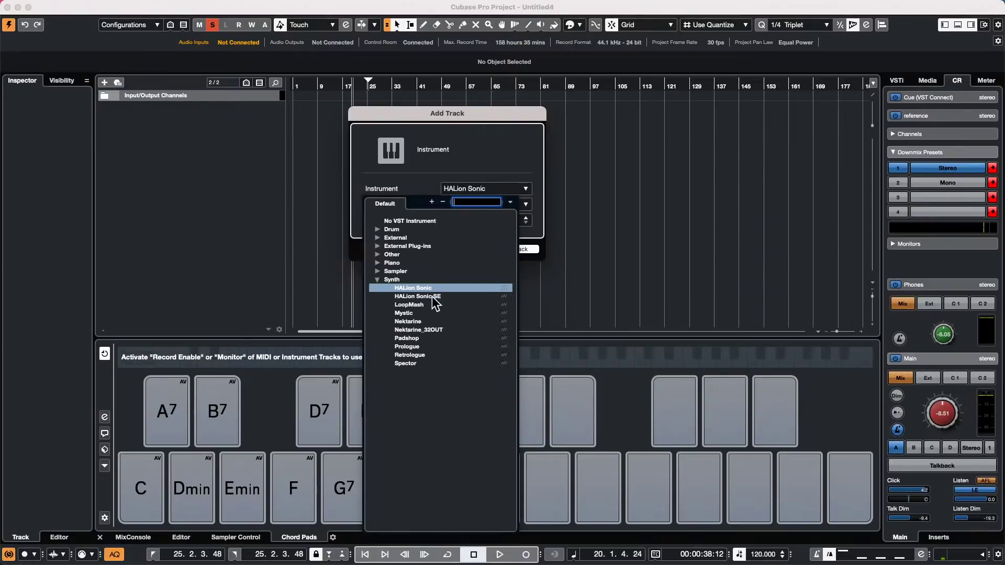
left_click(432, 297)
left_click(515, 250)
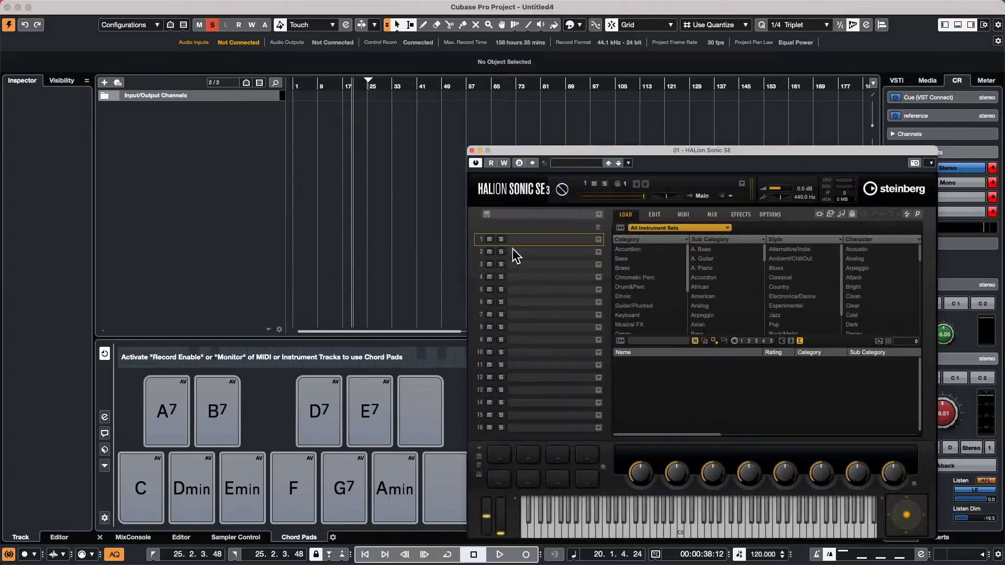
- Browse the instrument sets available in HALion Sonic SE, moving its window clear of the Control Room
left_click(659, 228)
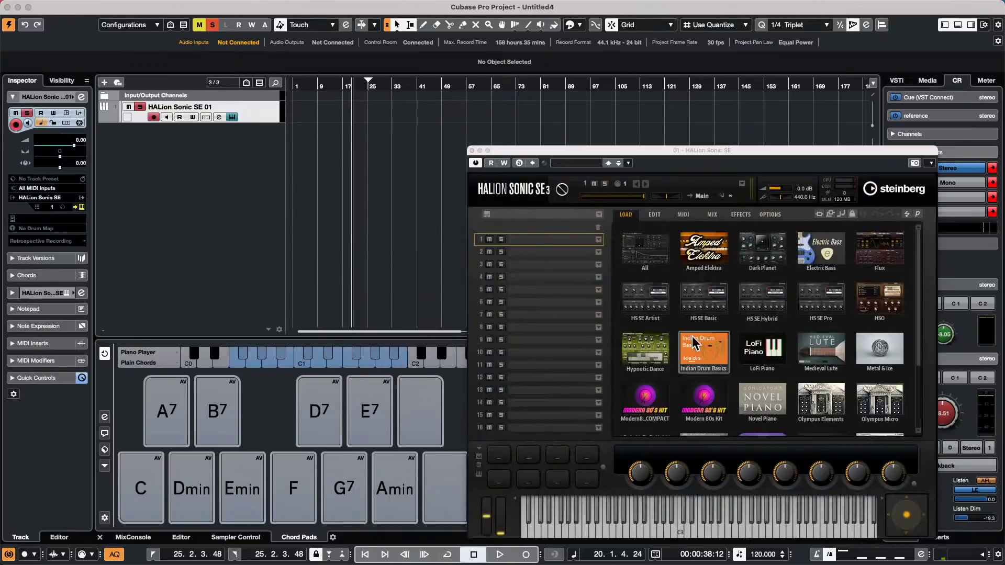
scroll(715, 343, "down", 3)
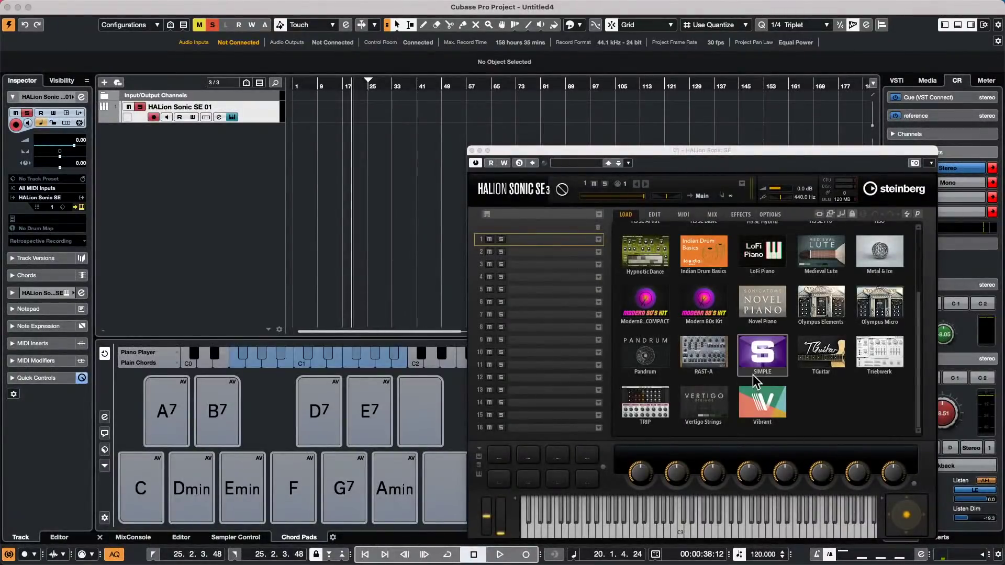
scroll(795, 369, "up", 1)
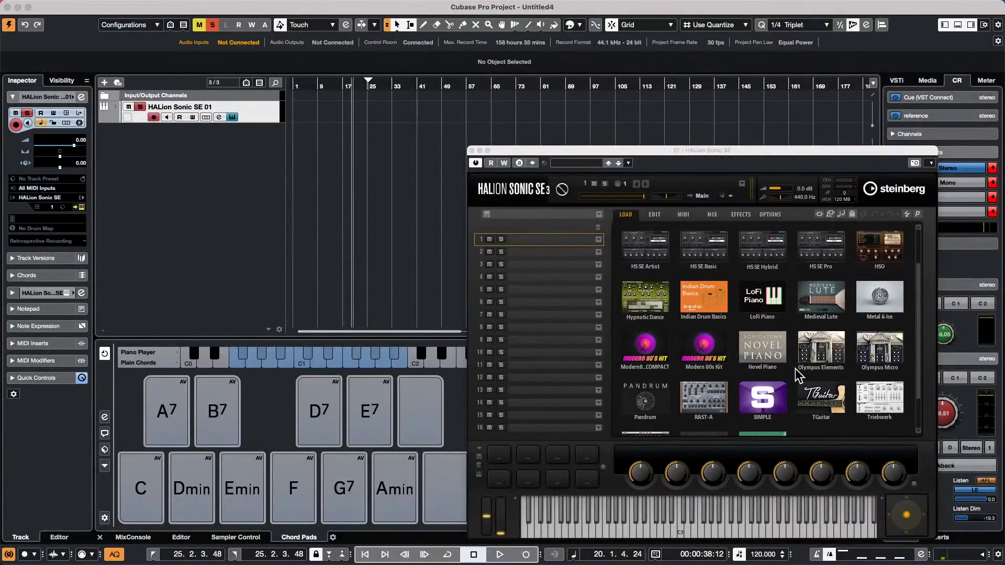
scroll(796, 369, "up", 1)
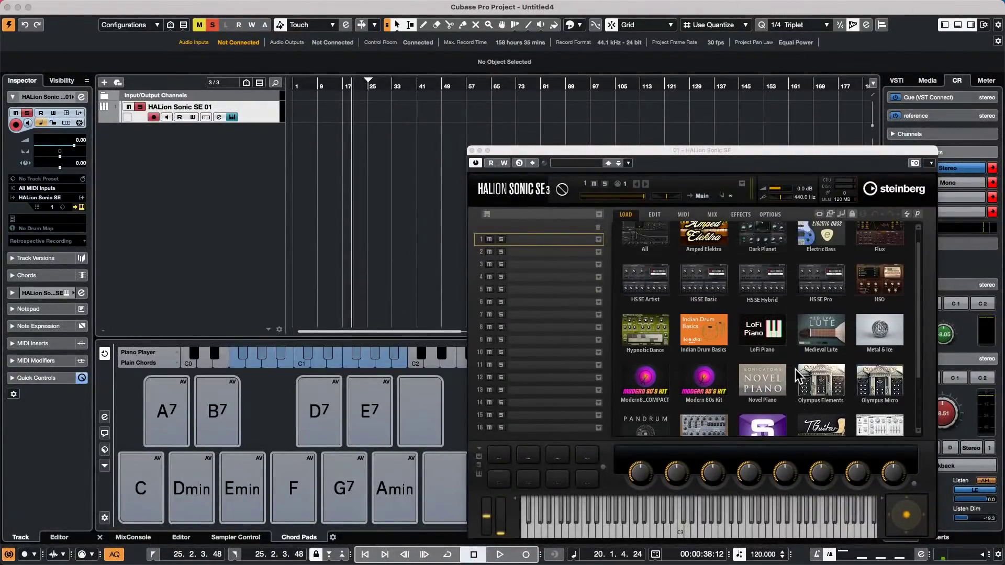
left_click_drag(688, 151, 527, 116)
scroll(535, 375, "up", 3)
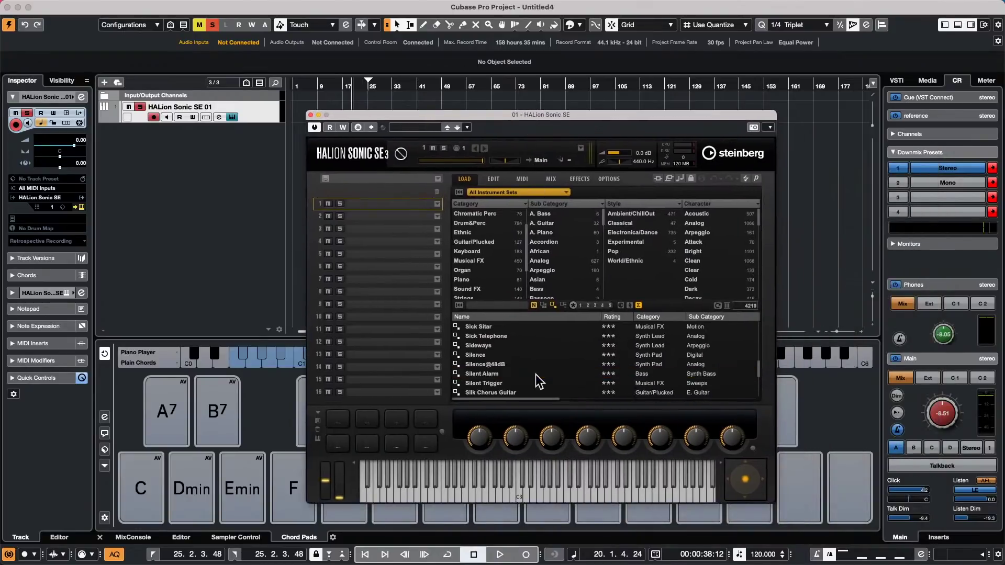
left_click(512, 192)
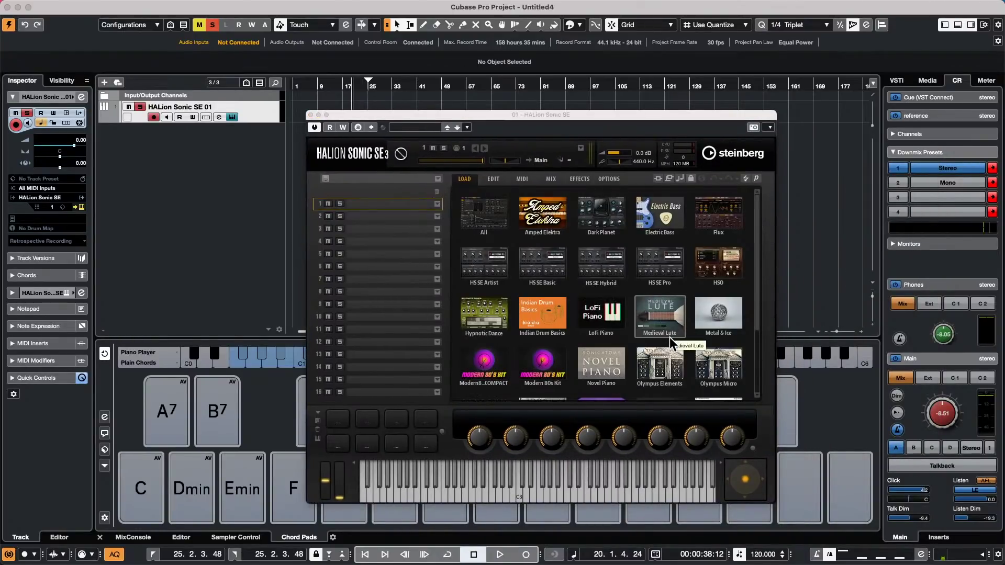
scroll(670, 337, "down", 2)
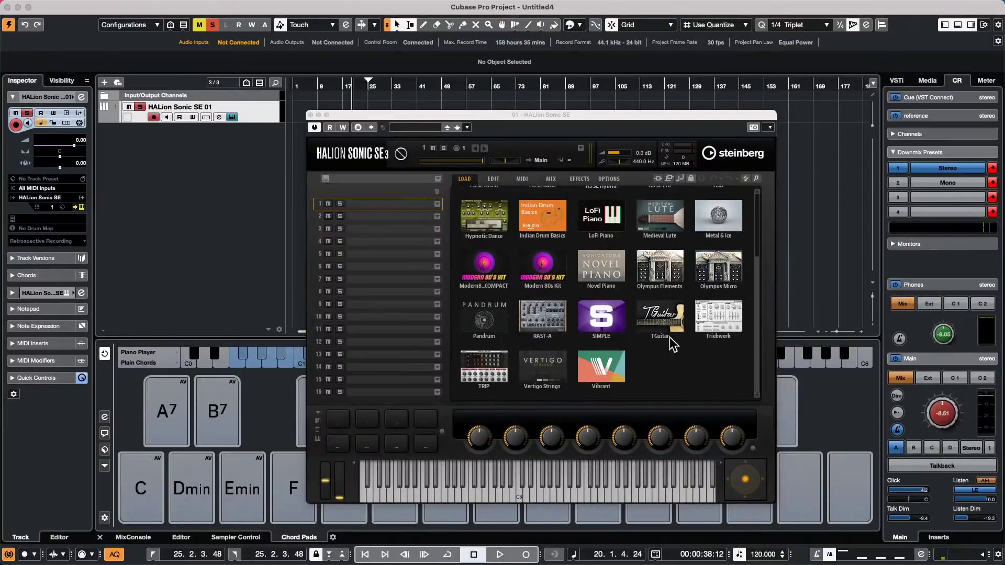
scroll(670, 337, "up", 3)
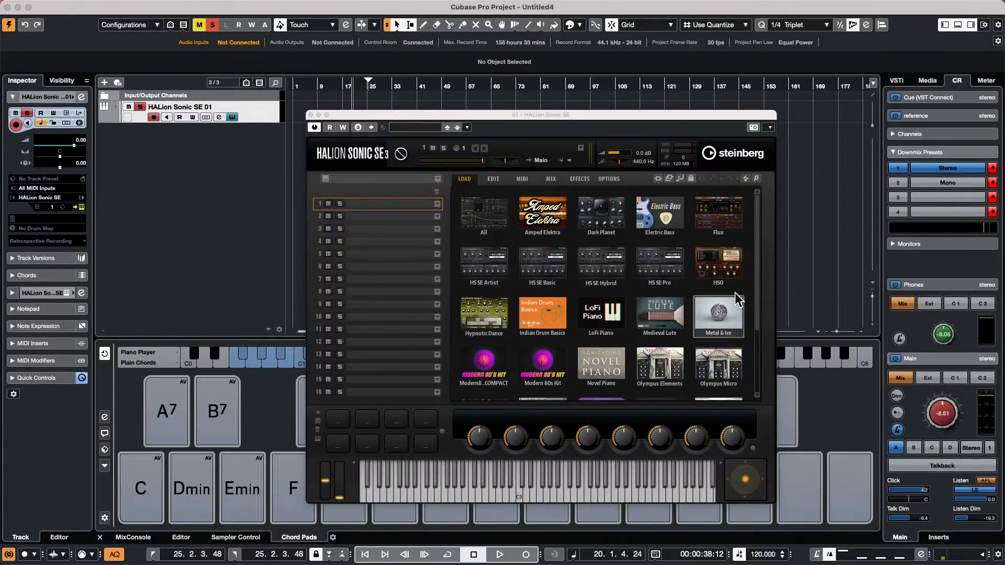
- Filter the HALion Symphonic Orchestra set to Strings and load Violoncelli Spiccato A Alt into the first slot
left_click(724, 269)
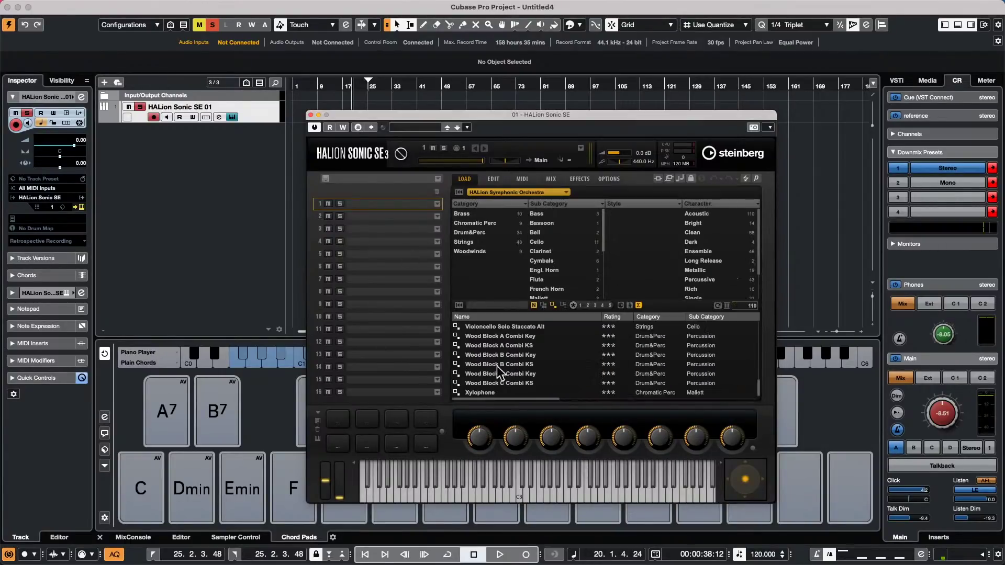
left_click(477, 241)
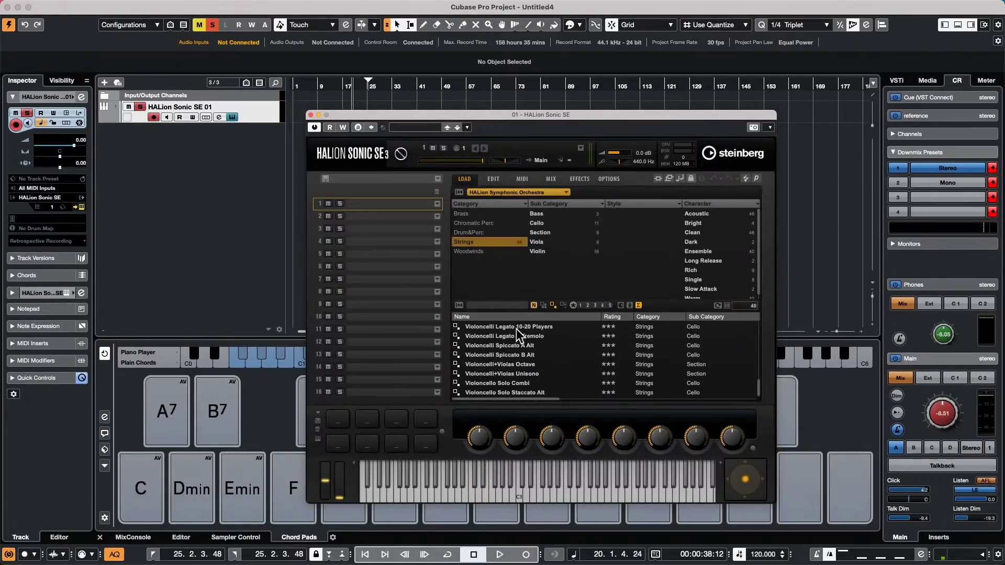
double_click(526, 347)
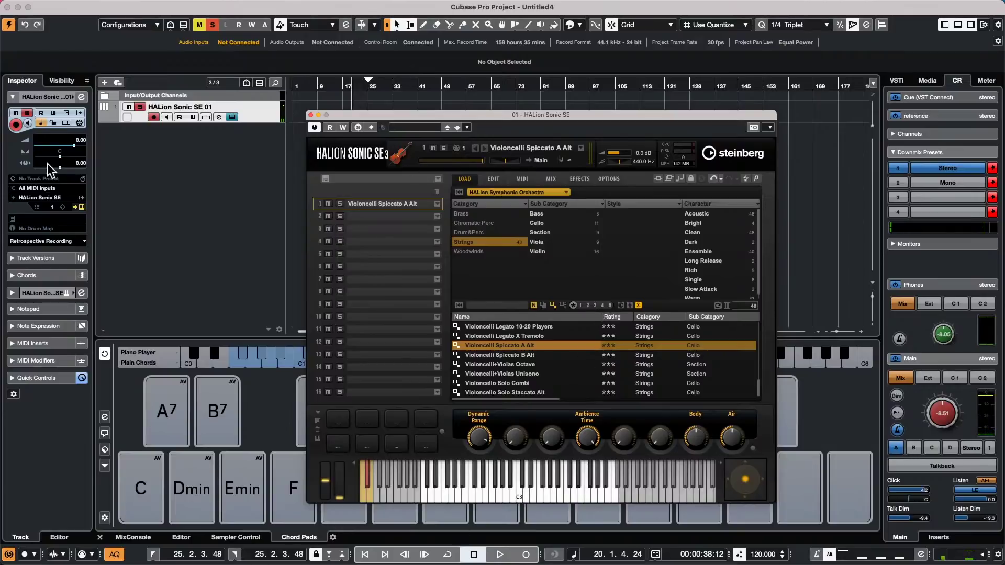
- Check the MIDI input choices of the HALion Sonic SE track and deactivate the Chord Pads
left_click(50, 189)
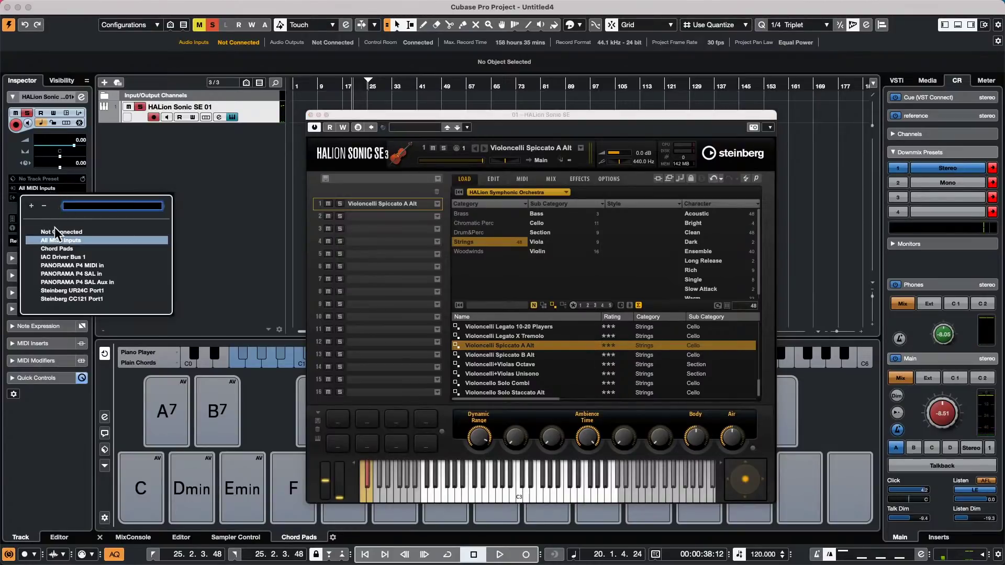
left_click(212, 199)
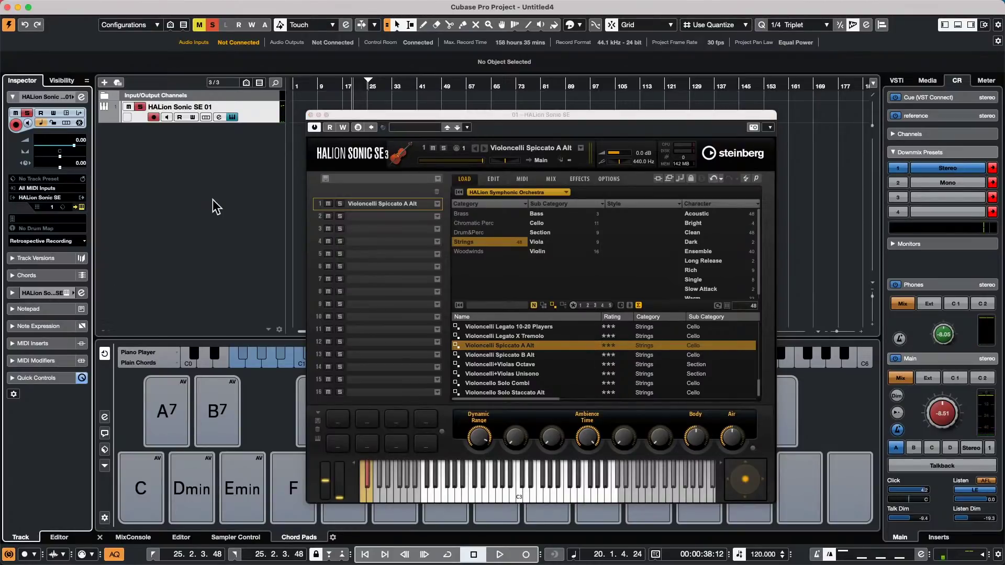
left_click(103, 355)
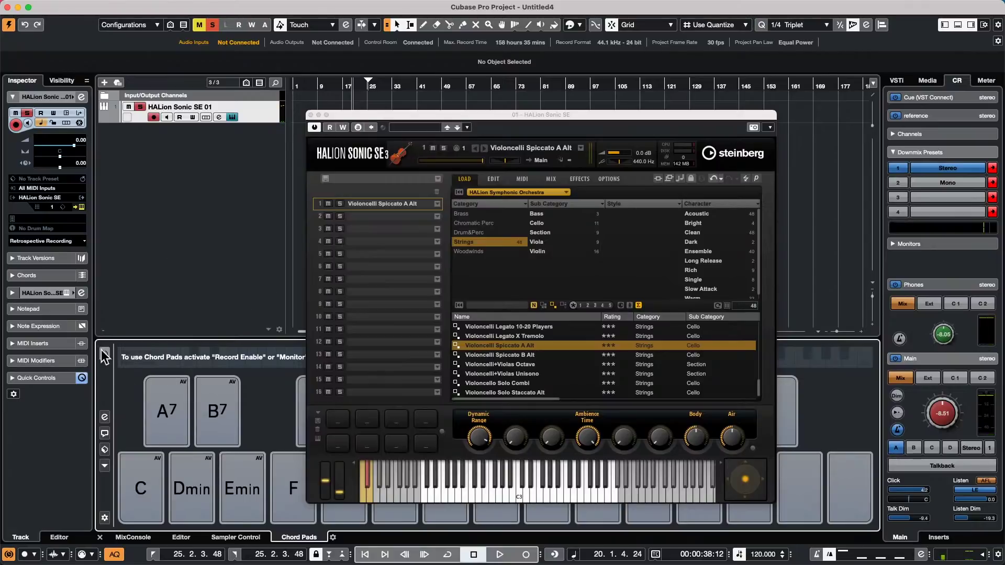
- Load Arpache SX into the first MIDI insert slot of the HALion Sonic SE track
left_click(35, 344)
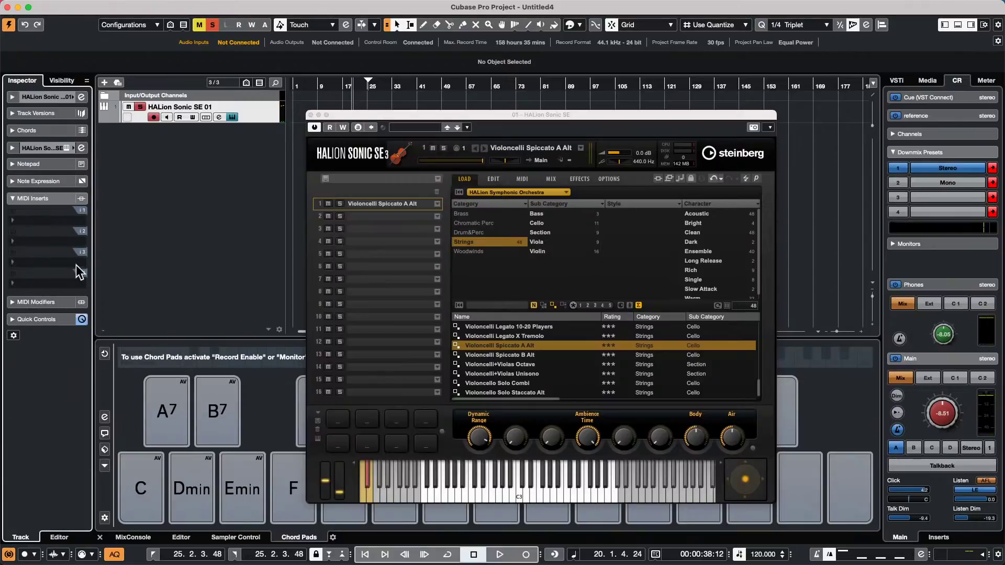
left_click(61, 217)
left_click(48, 246)
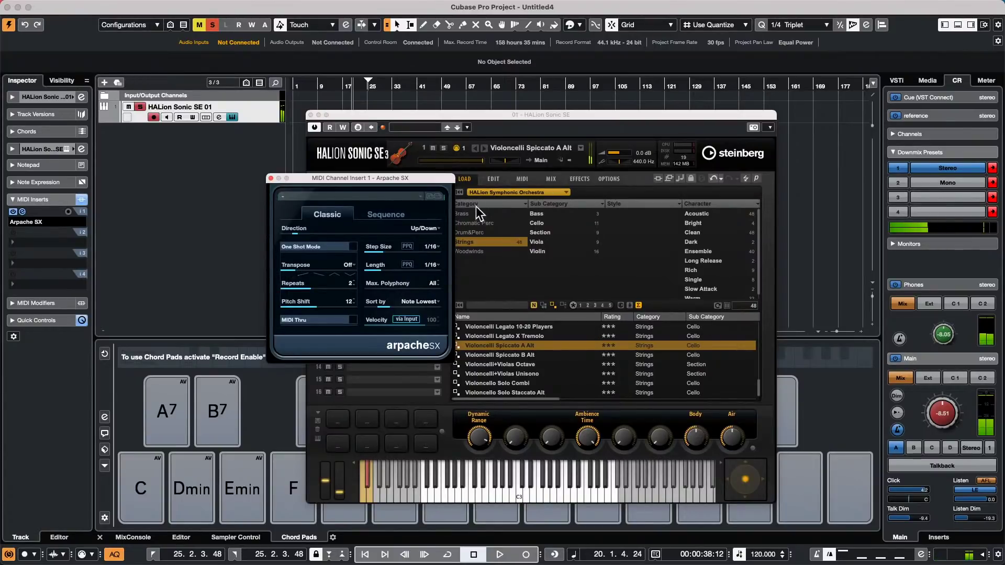
- Set the Arpache SX step size to 1/8 and raise the Control Room main level to -6.52
left_click(432, 245)
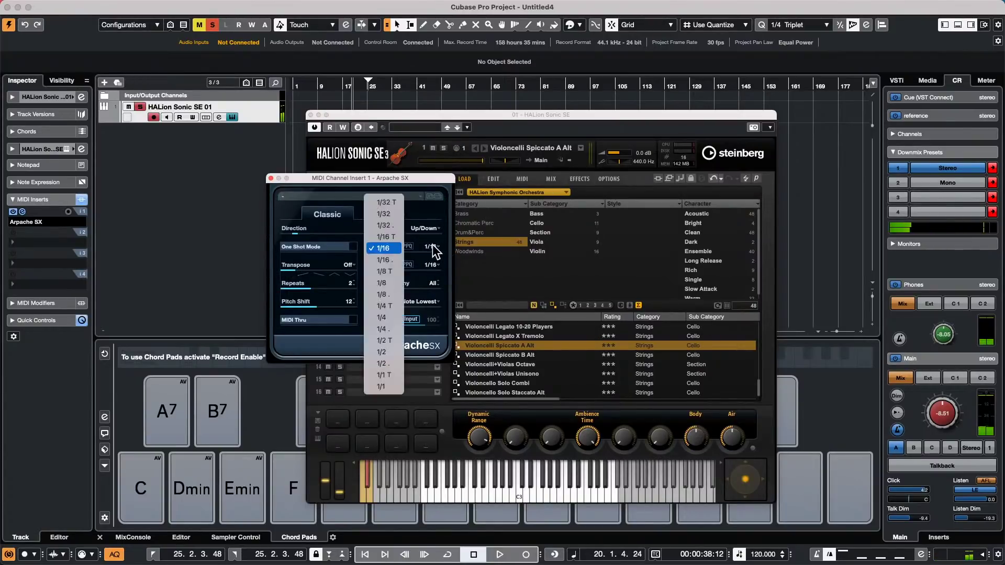
left_click(393, 282)
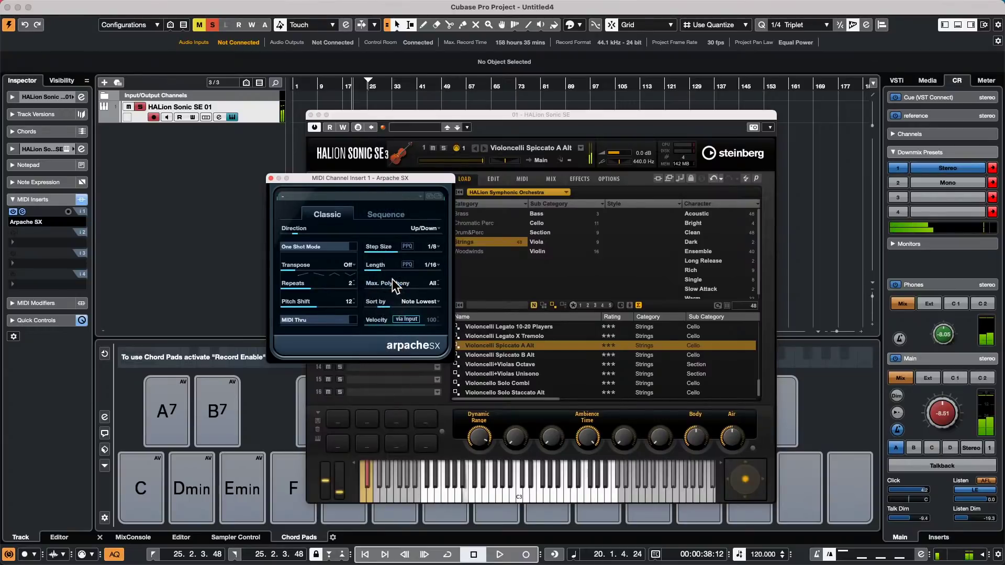
left_click_drag(950, 411, 951, 403)
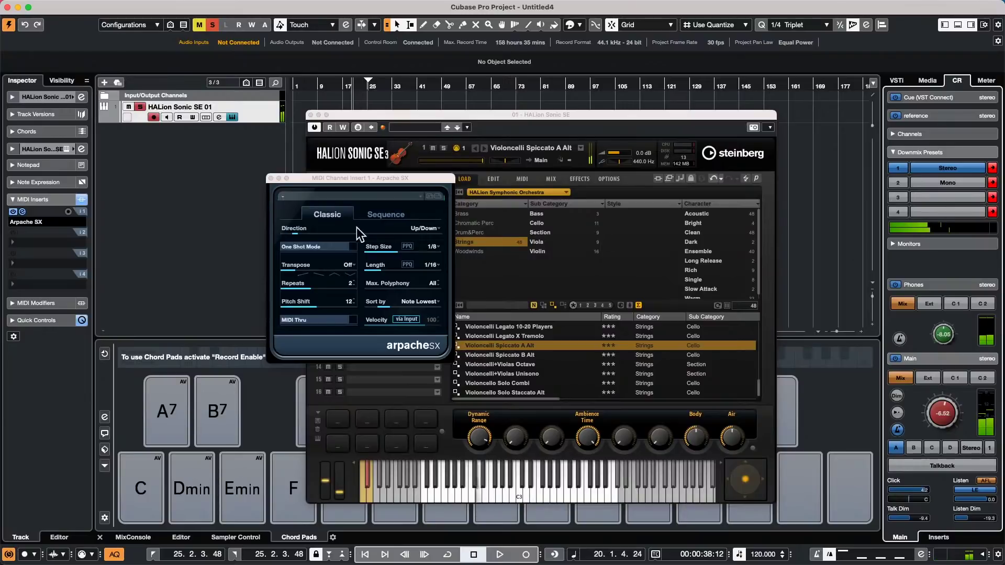
- Try the arpeggio directions Mostly Down, Triller simple down (1x) and Triple Triller up up
left_click(322, 249)
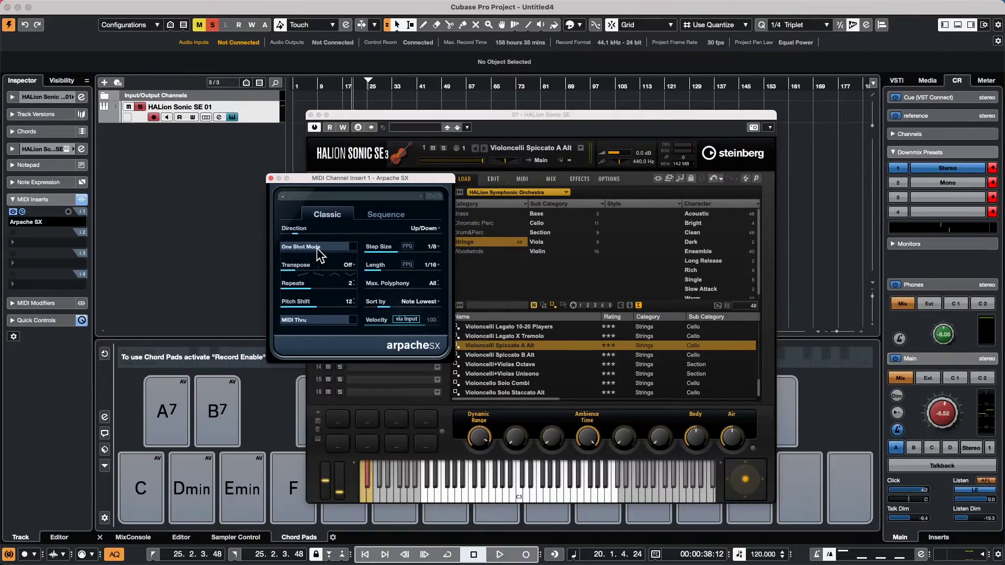
left_click(424, 229)
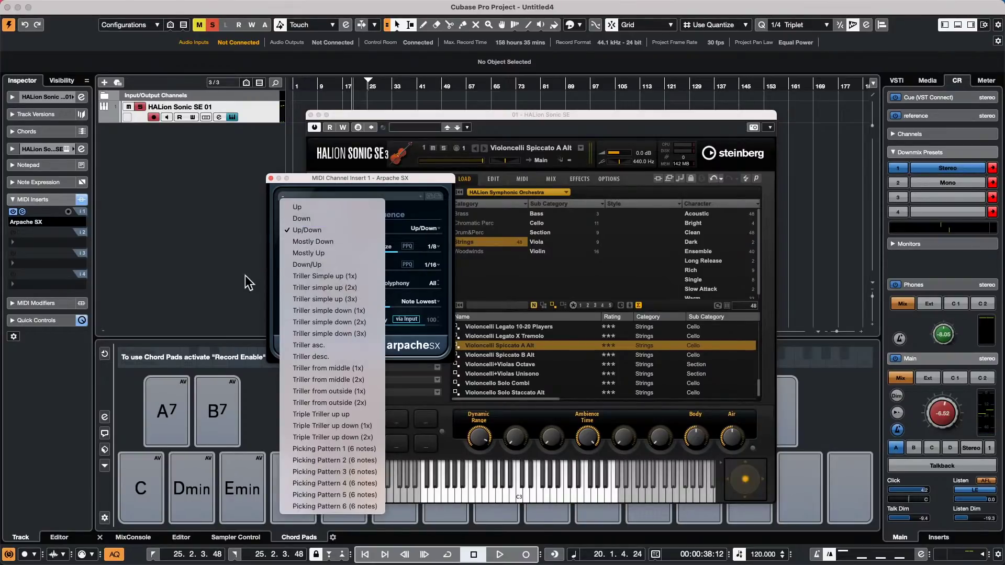
left_click(321, 243)
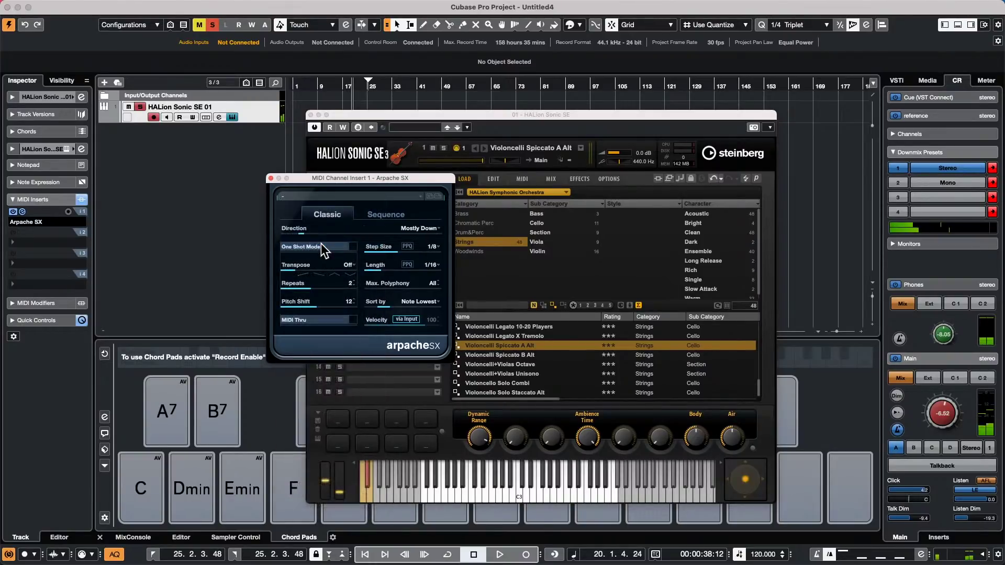
left_click(422, 229)
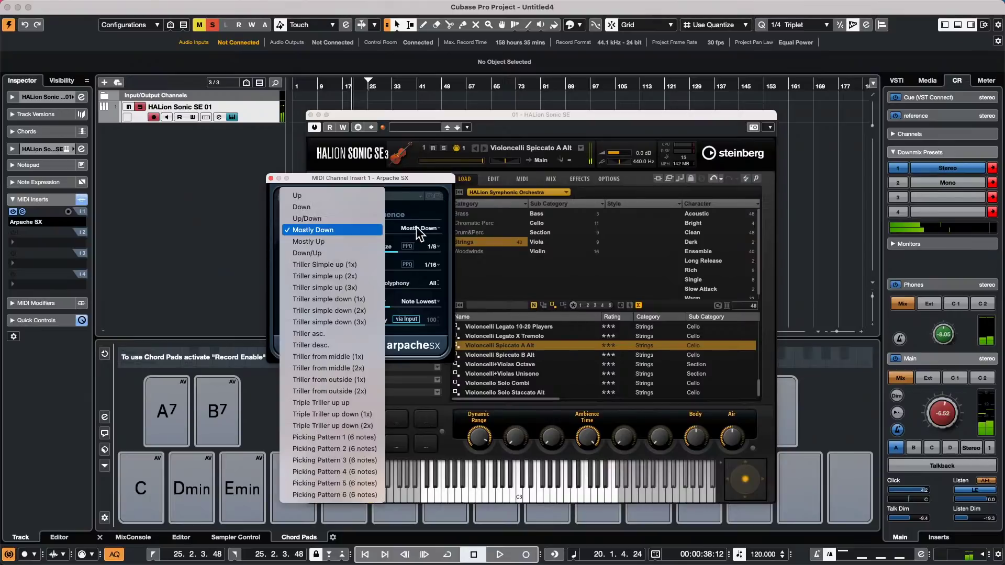
left_click(369, 299)
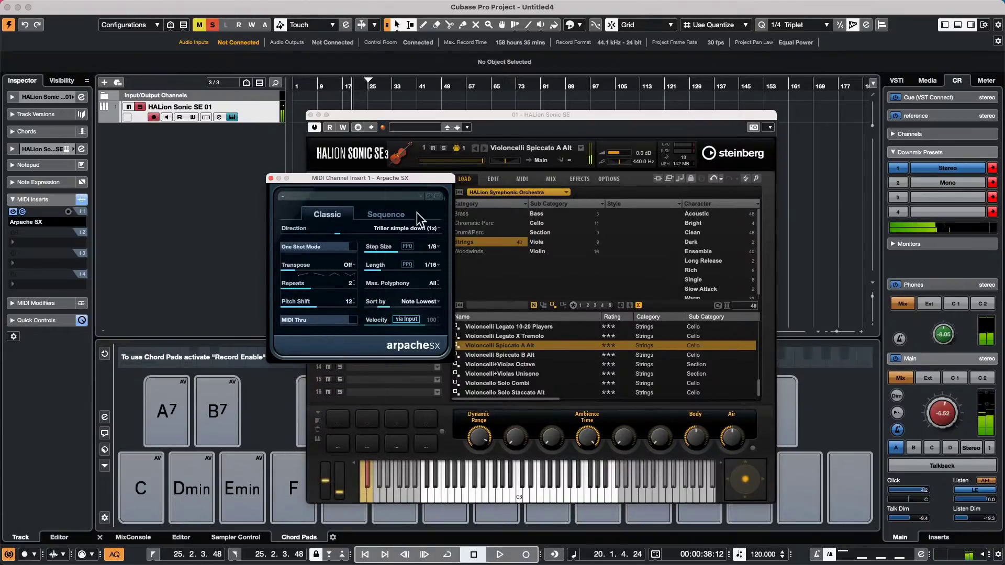
left_click(413, 227)
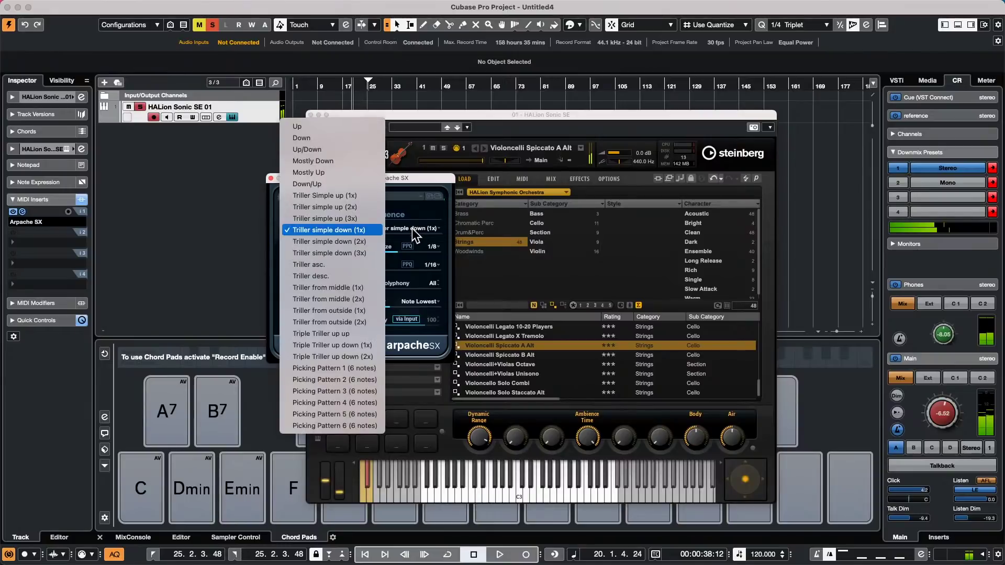
left_click(350, 332)
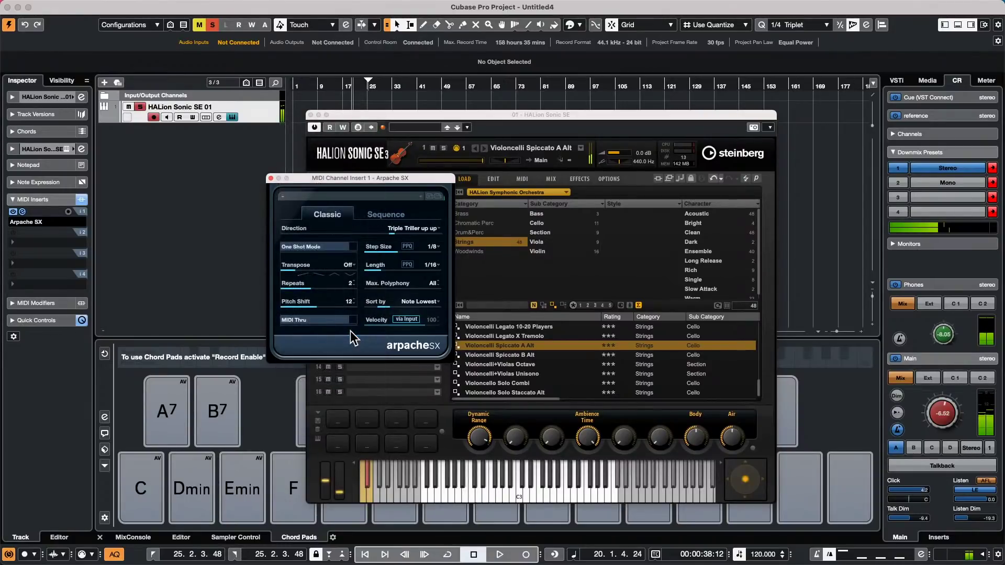
- Set the arpeggio direction to Down/Up and its pitch shift to 14 semitones
left_click(413, 229)
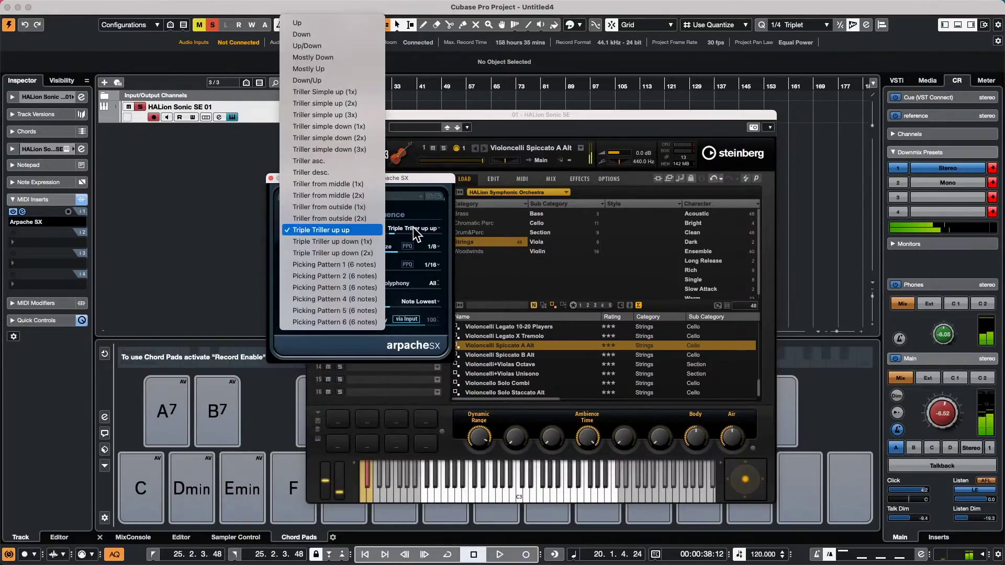
left_click(342, 80)
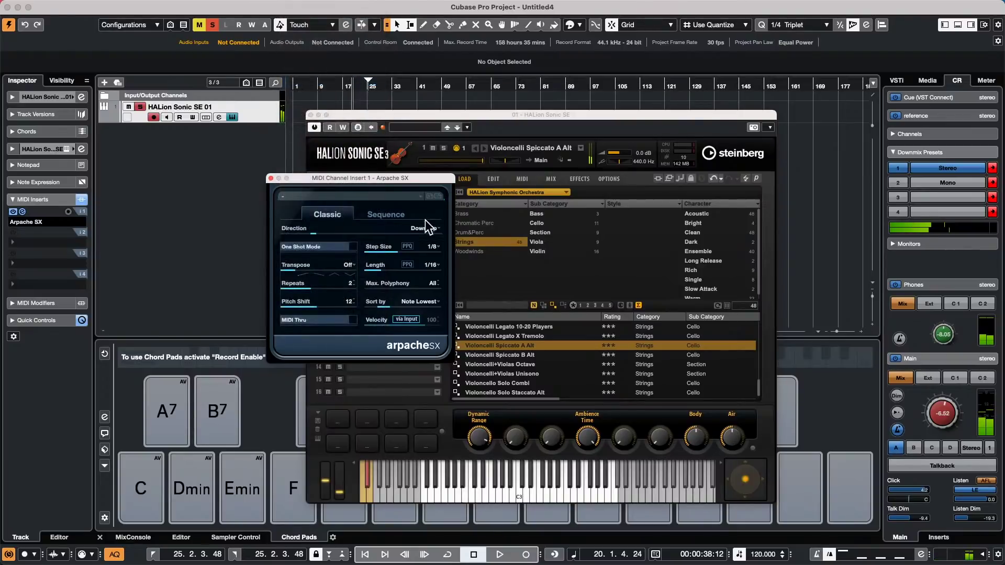
left_click(414, 229)
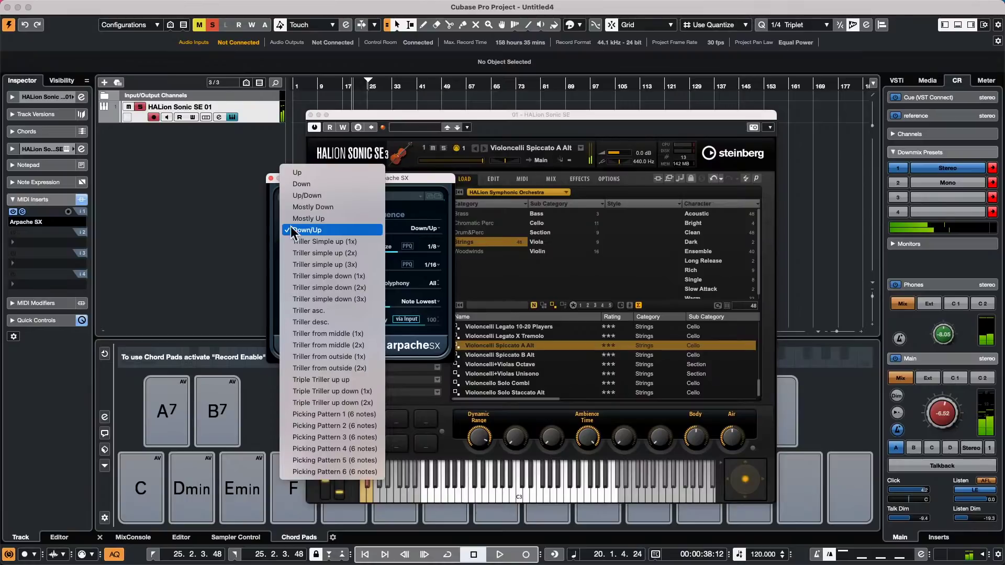
left_click(412, 306)
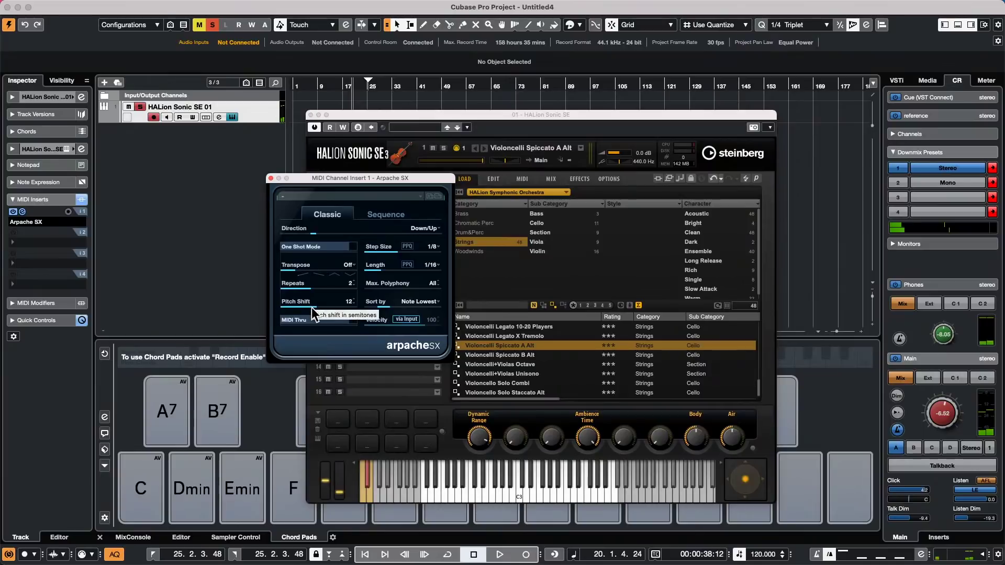
left_click_drag(312, 307, 323, 306)
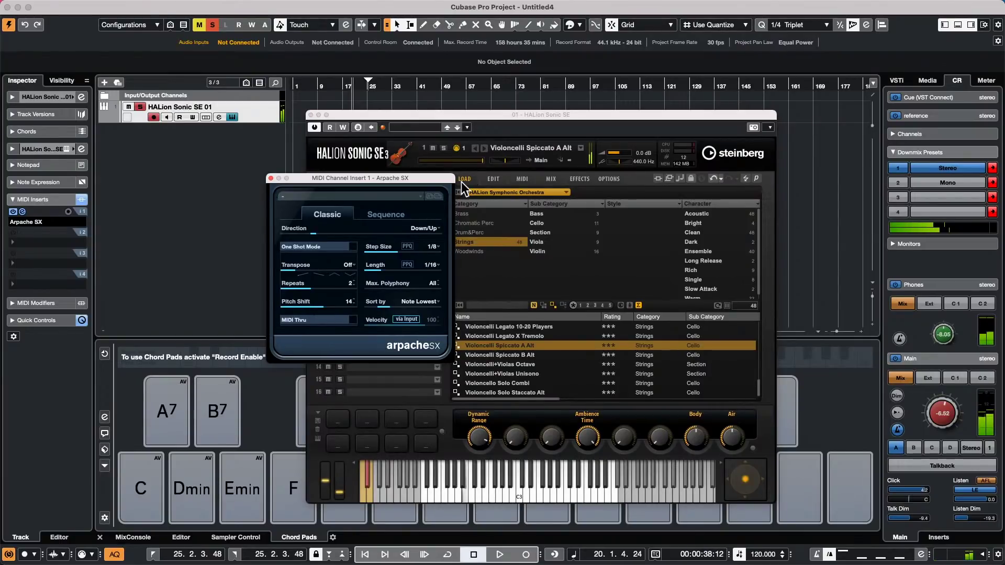
- Switch Arpache SX to Sequence mode and try the Sort Any play mode before returning to Arp. Style
left_click(388, 216)
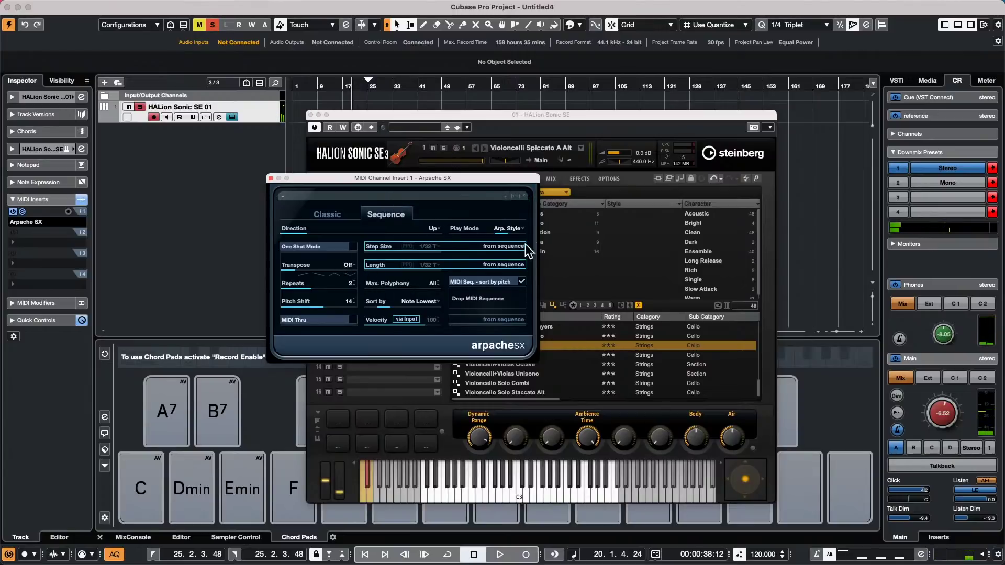
left_click(474, 229)
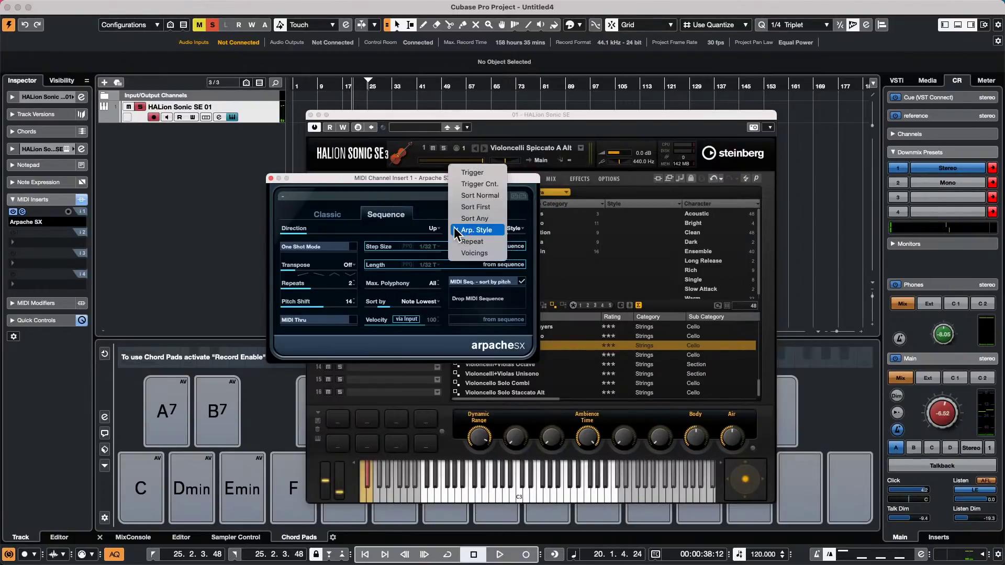
left_click(487, 220)
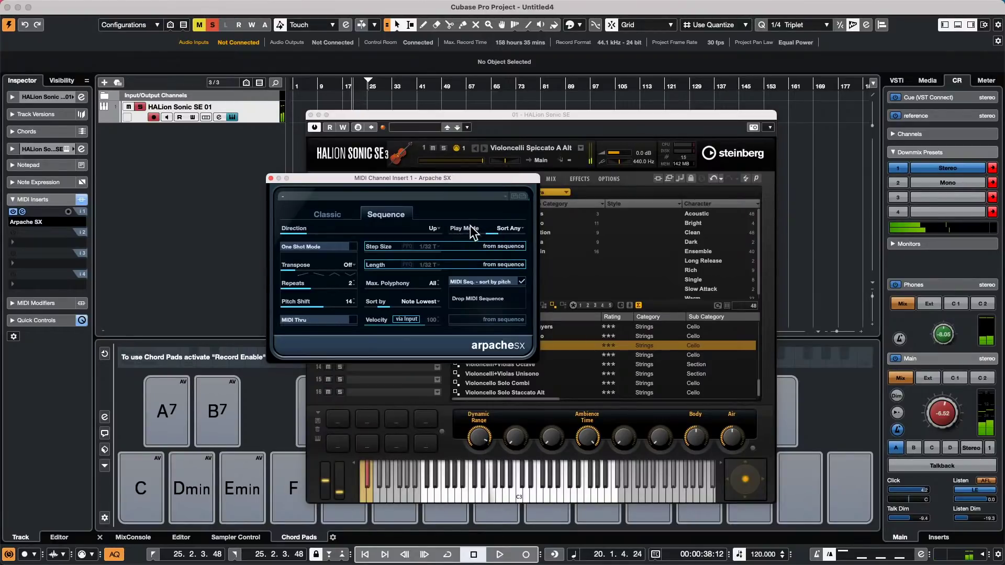
left_click(488, 229)
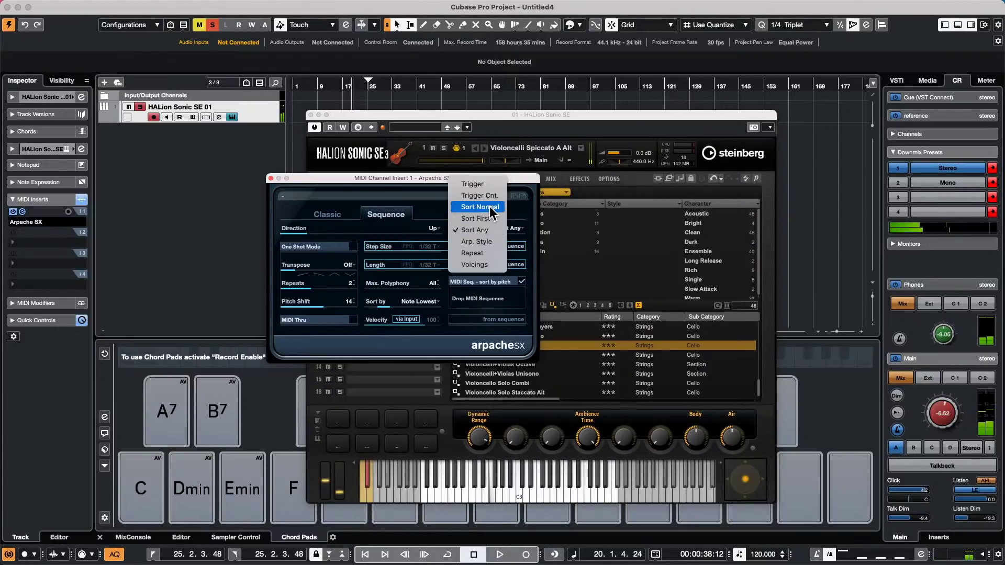
left_click(480, 244)
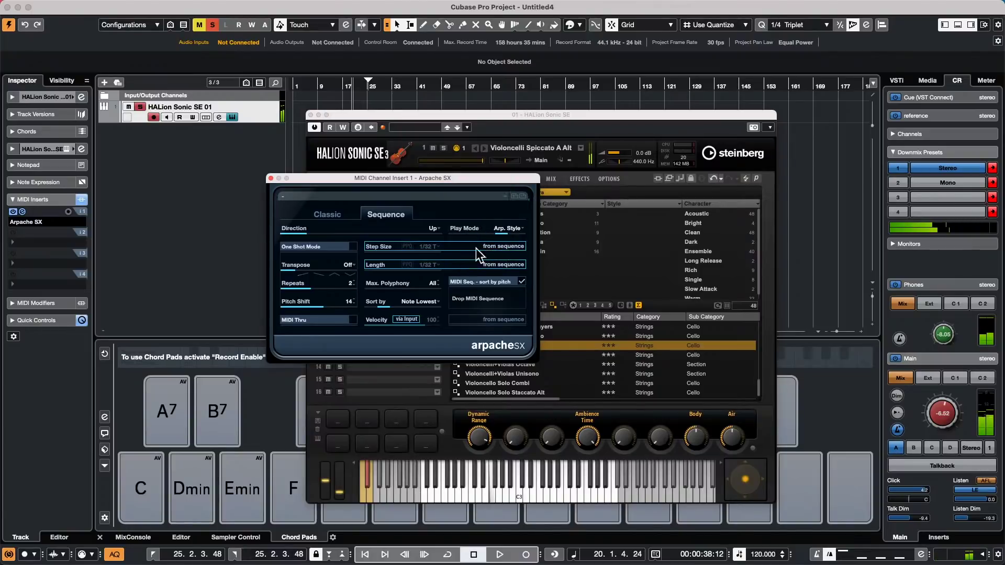
- Override the sequence timing in Arpache SX with a step size of 1/8 and a length of 1/8
left_click(450, 248)
left_click(434, 246)
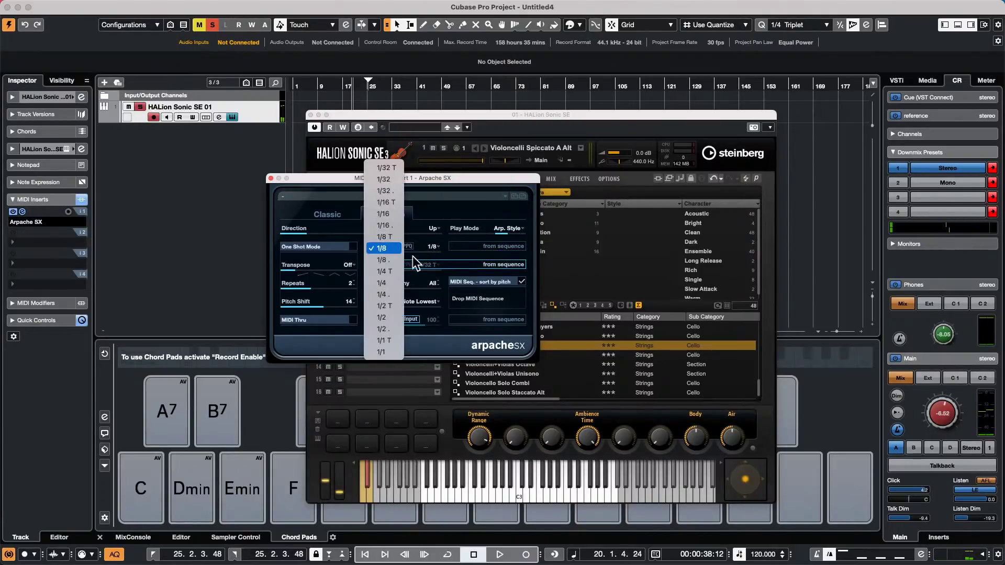
left_click(400, 249)
left_click(438, 266)
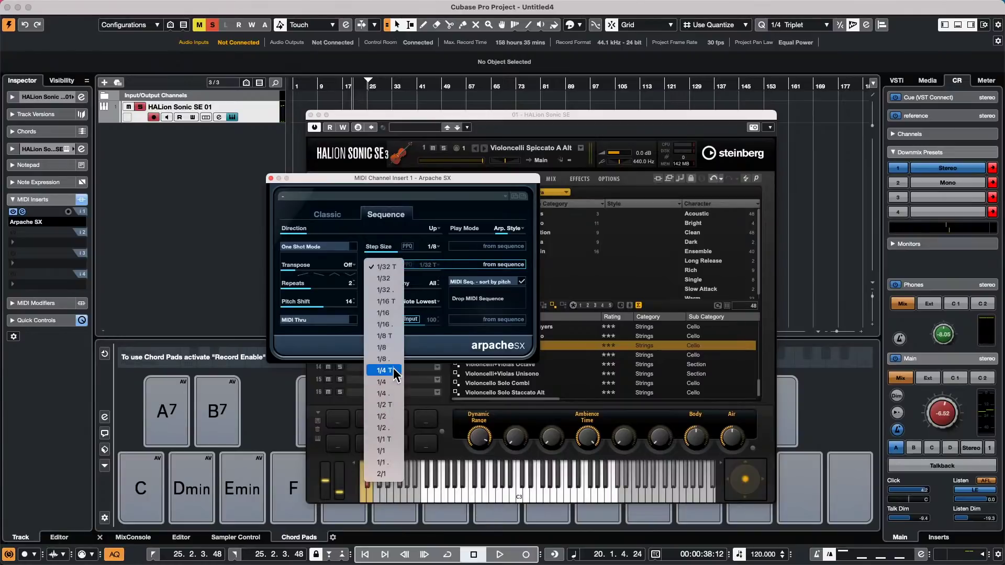
left_click(394, 347)
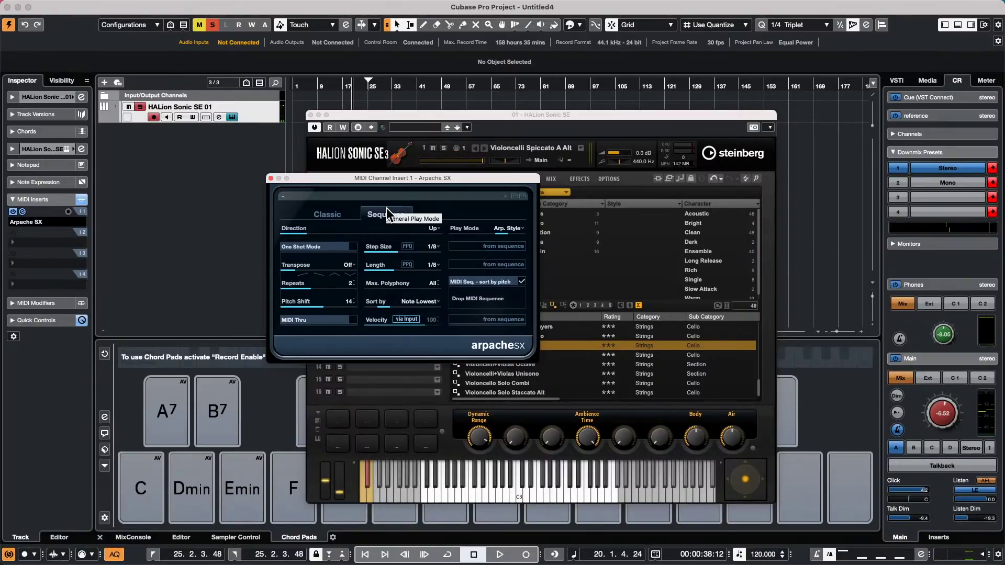
- Reset the Arpache SX Sequence mode settings and take step size, length and velocity from the sequence, keeping Arp. Style
left_click(373, 218)
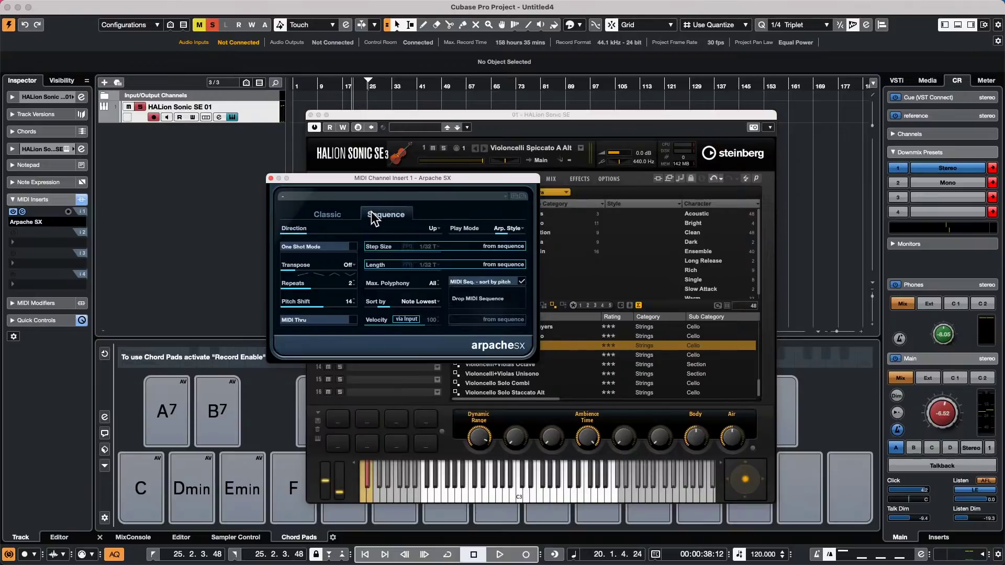
left_click(463, 230)
left_click(461, 231)
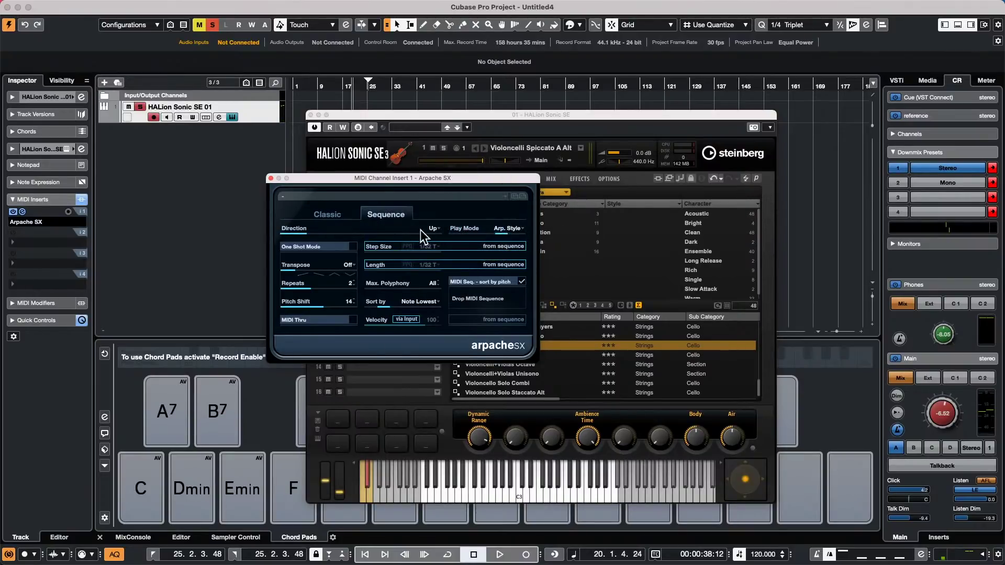
left_click(505, 321)
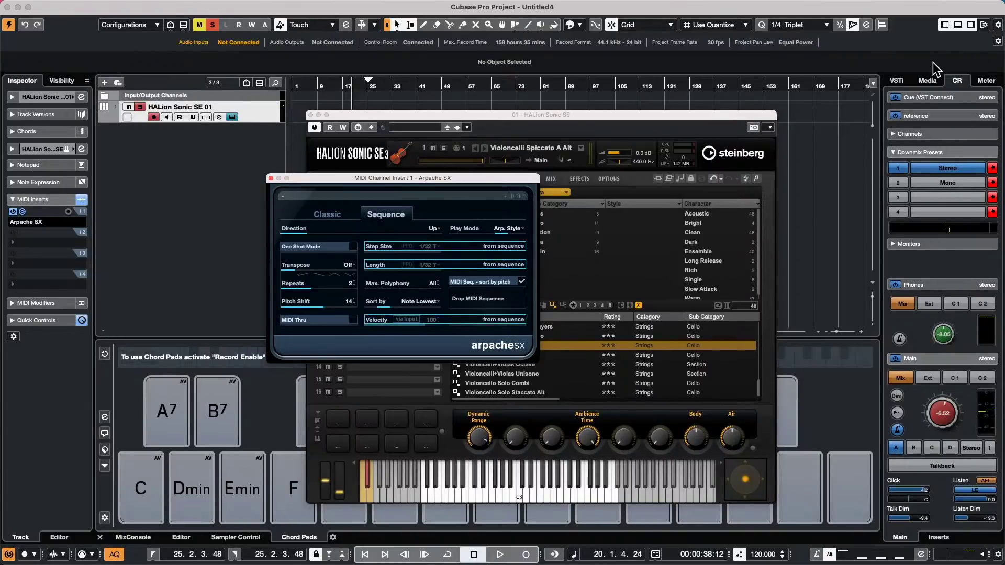
- Open the Sequel FactoryLibrary in the Loops & Samples media content
left_click(932, 80)
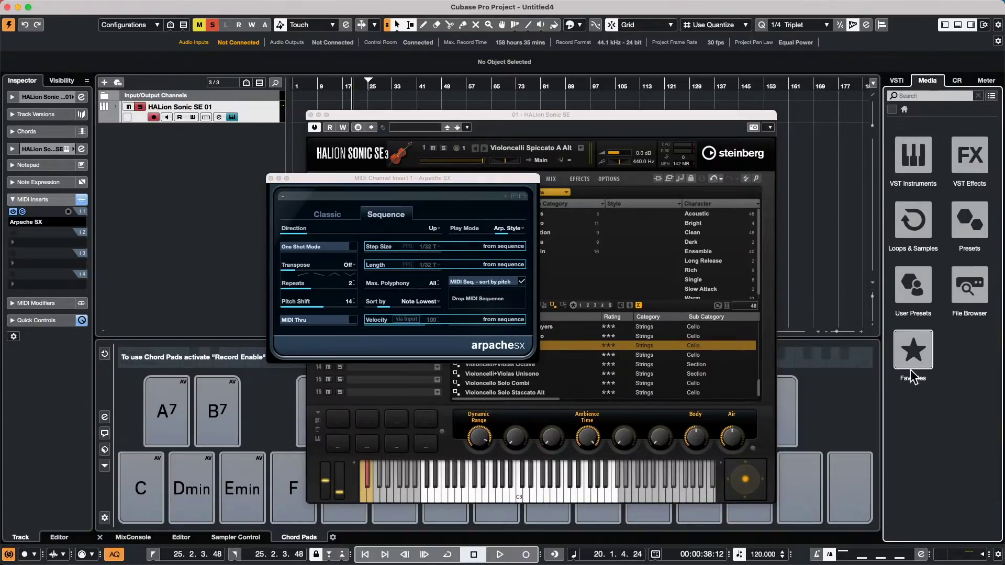
left_click(916, 188)
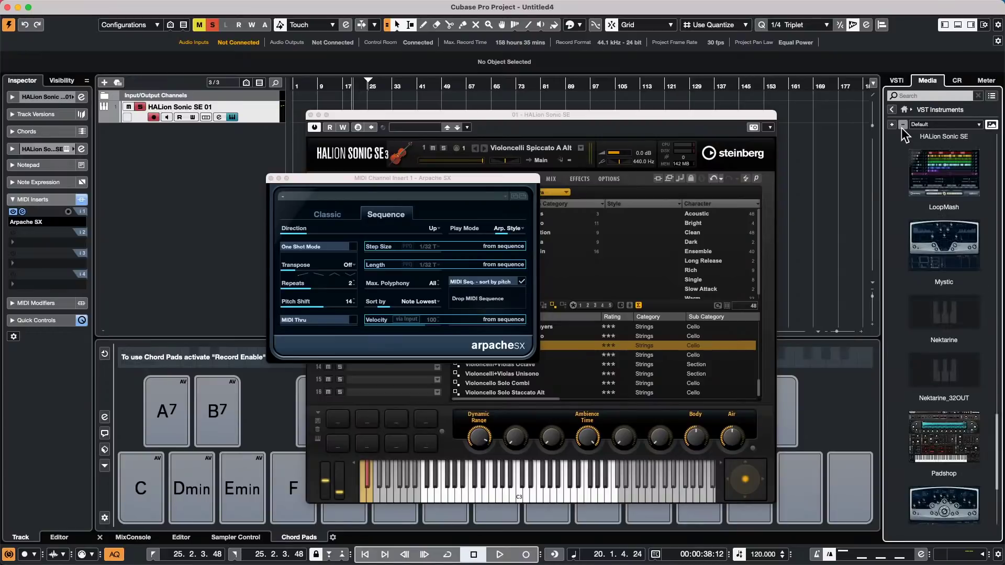
left_click(905, 110)
left_click(918, 208)
scroll(948, 398, "down", 10)
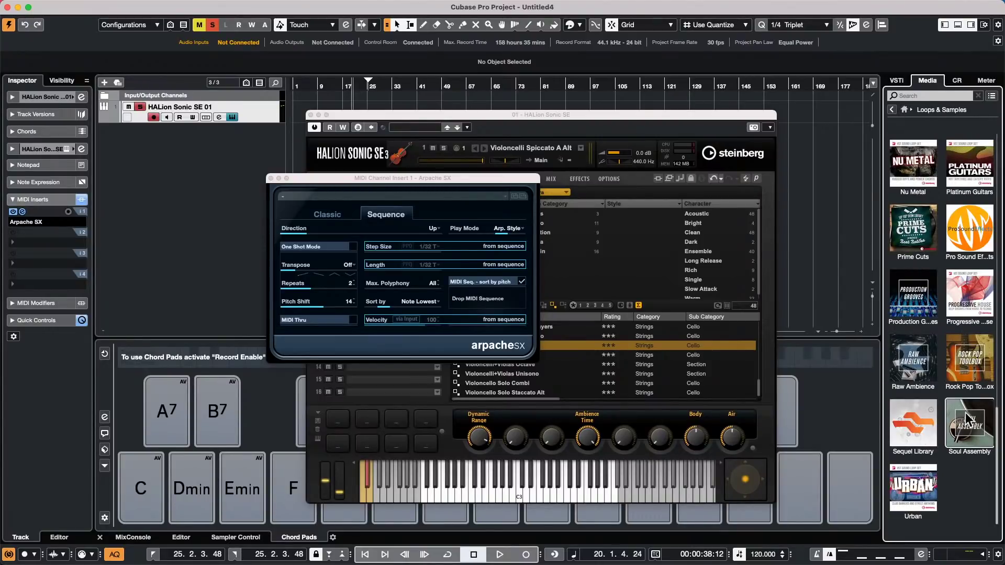
left_click(925, 413)
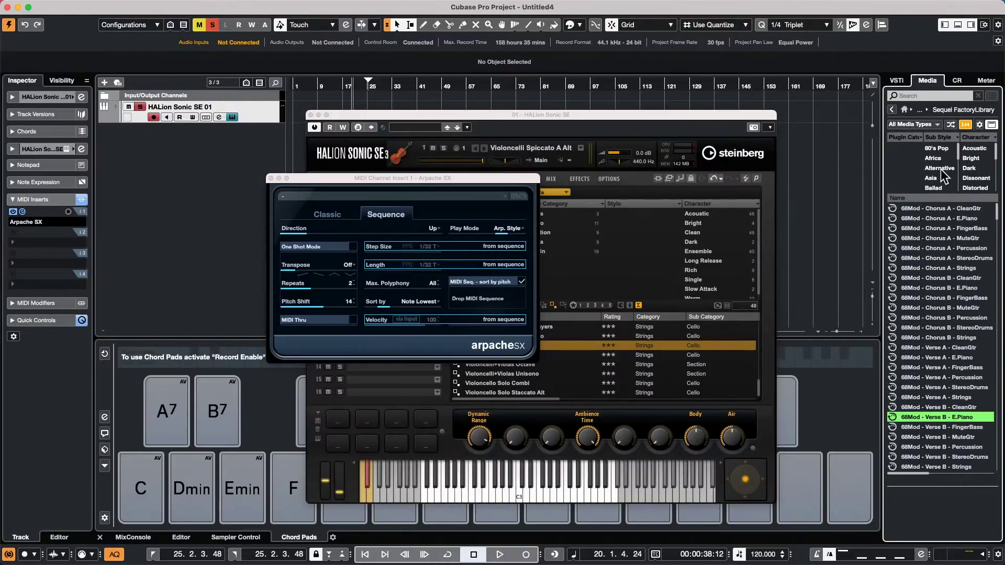
- Browse the Sequel loops and preview SatNight - Verse B - SteelstrGtr and ModTrance - Chorus A - Bass
scroll(923, 347, "down", 15)
scroll(925, 349, "down", 20)
scroll(928, 347, "down", 20)
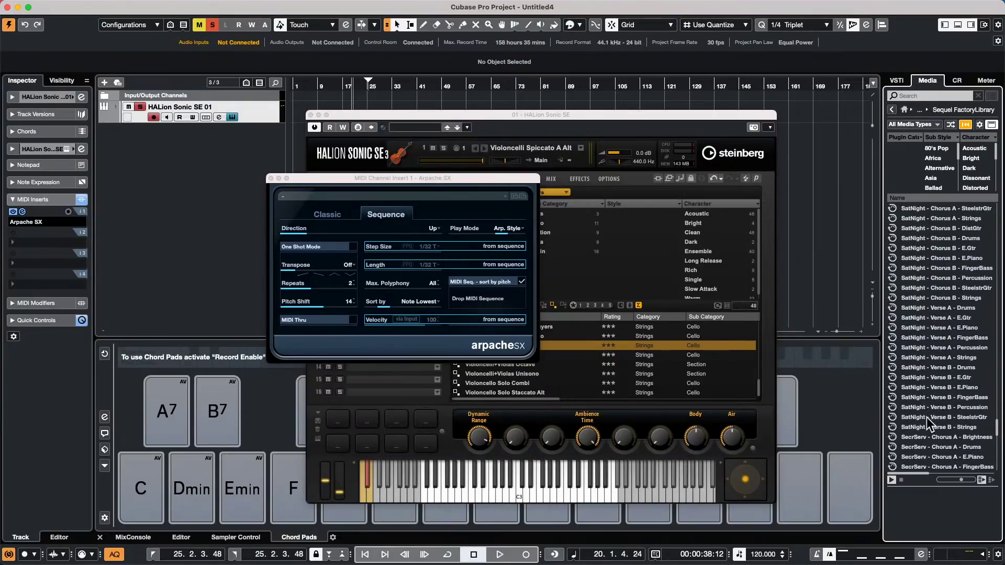
left_click(926, 418)
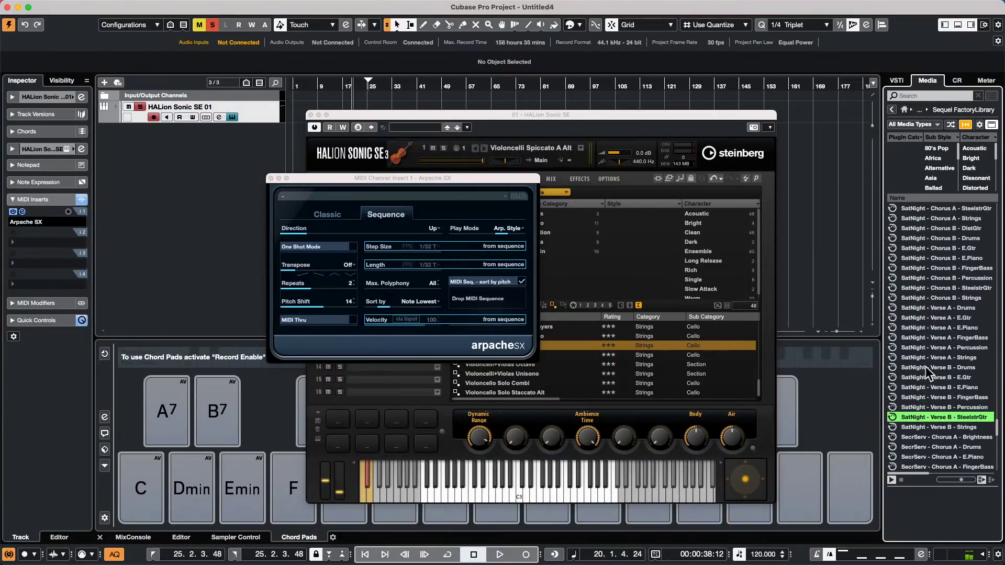
scroll(926, 361, "up", 2)
scroll(927, 358, "up", 15)
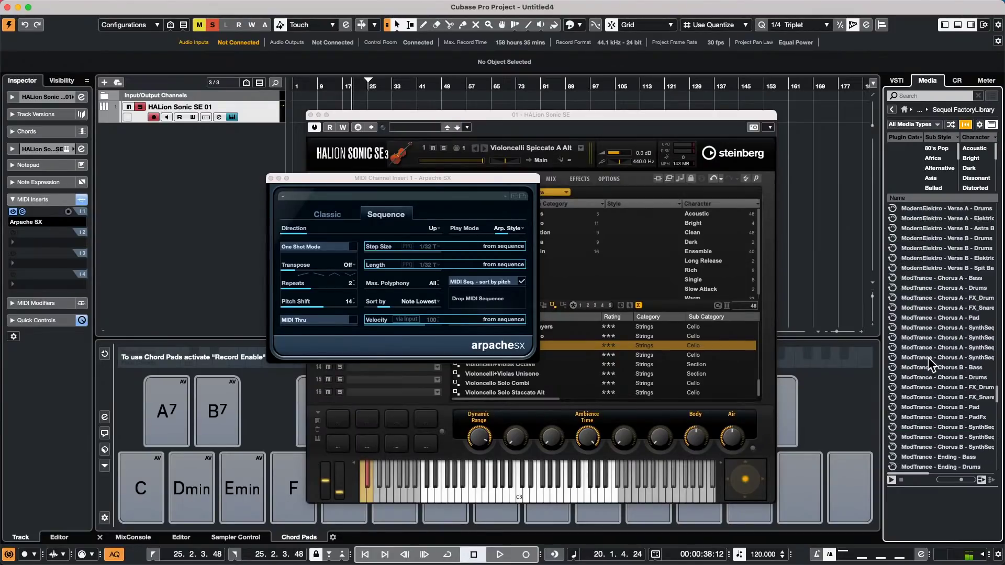
left_click(940, 277)
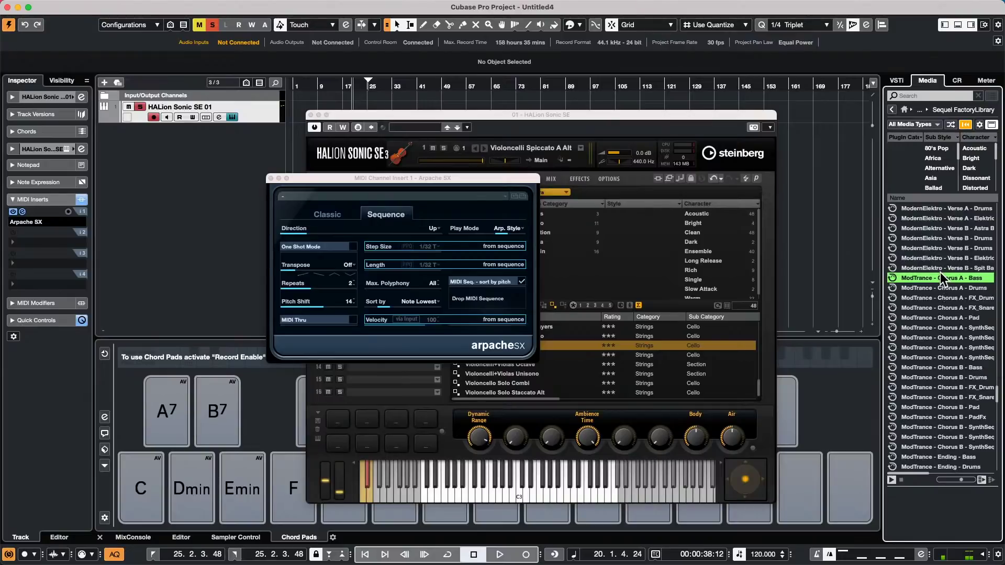
- Add the ModTrance - Chorus A SynthSeq1 loop to the project on a new track near bar 170, and uncover Arpache SX
left_click(943, 327)
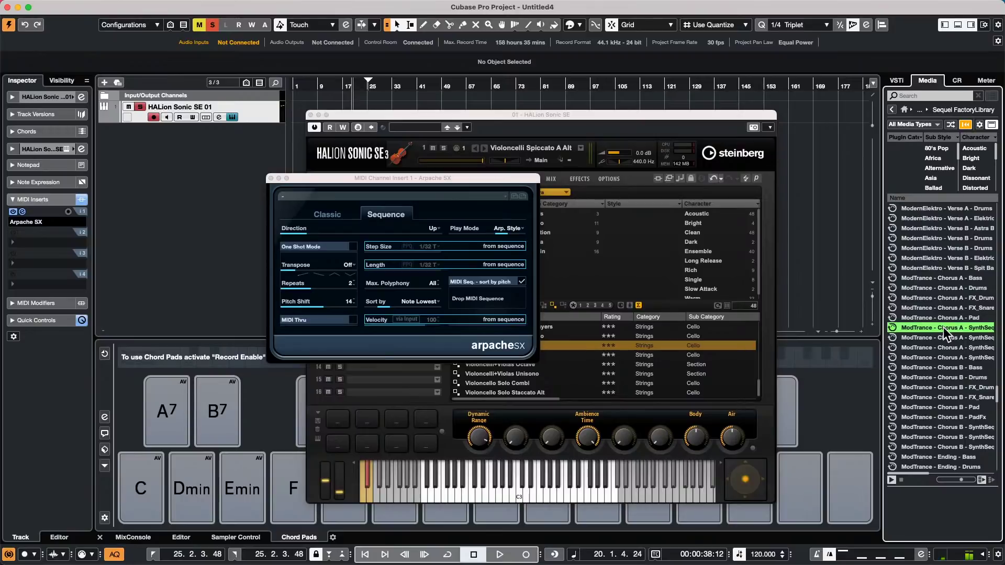
left_click_drag(943, 327, 831, 324)
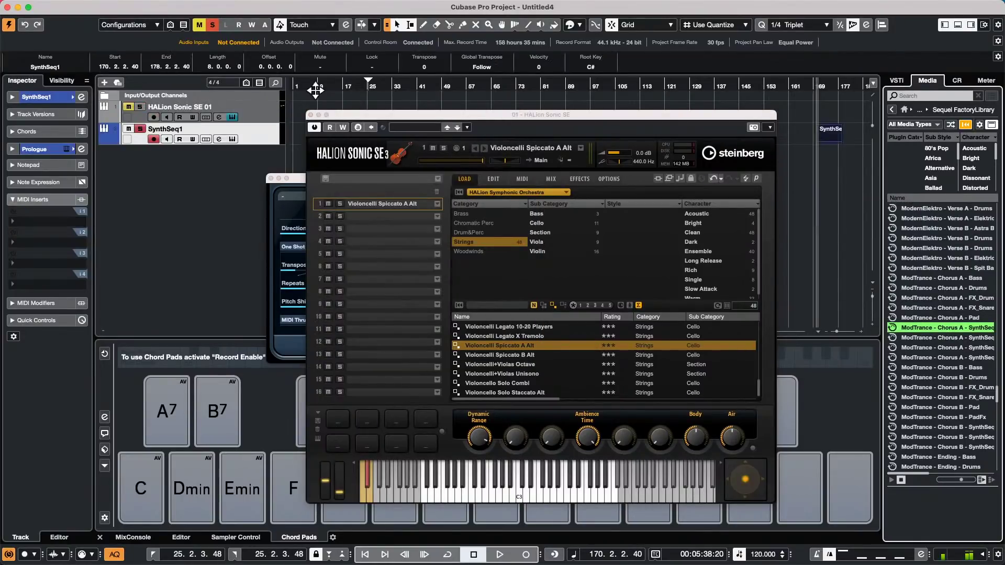
left_click_drag(375, 115, 490, 379)
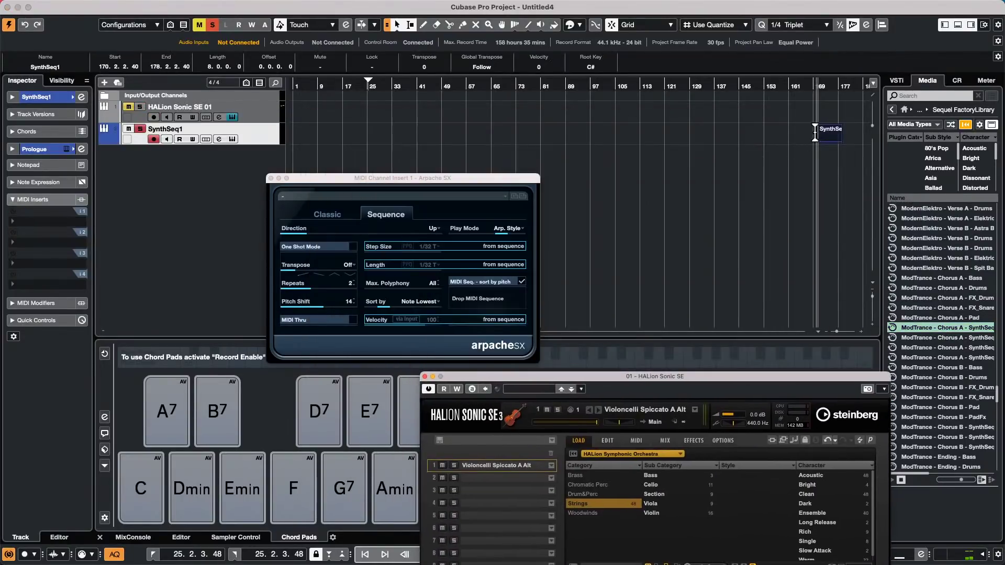
- Load the SynthSeq1 part into Arpache SX as its MIDI sequence, and make HALion Sonic SE 01 the active track with SynthSeq1 muted
left_click_drag(831, 134, 463, 300)
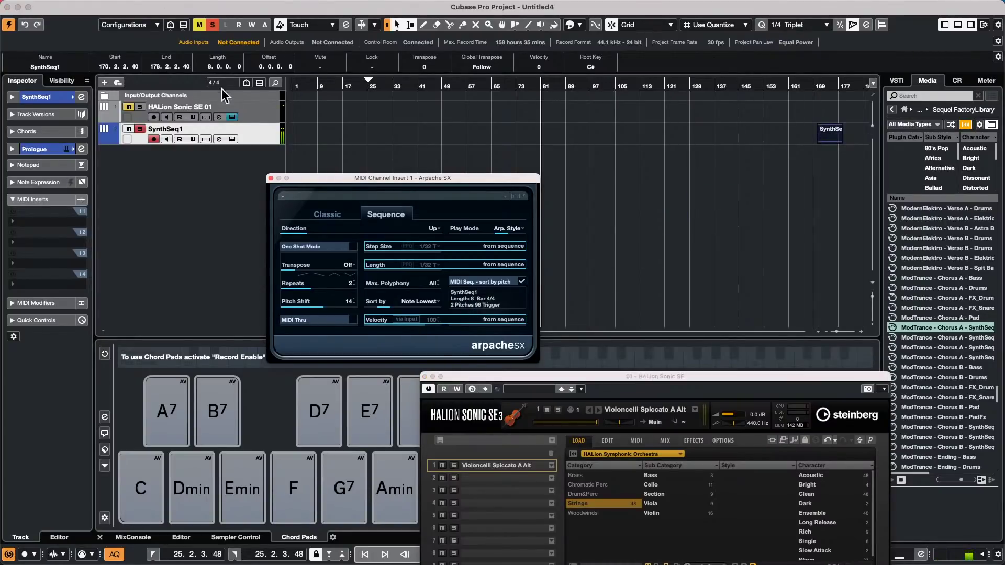
left_click(258, 114)
left_click(129, 129)
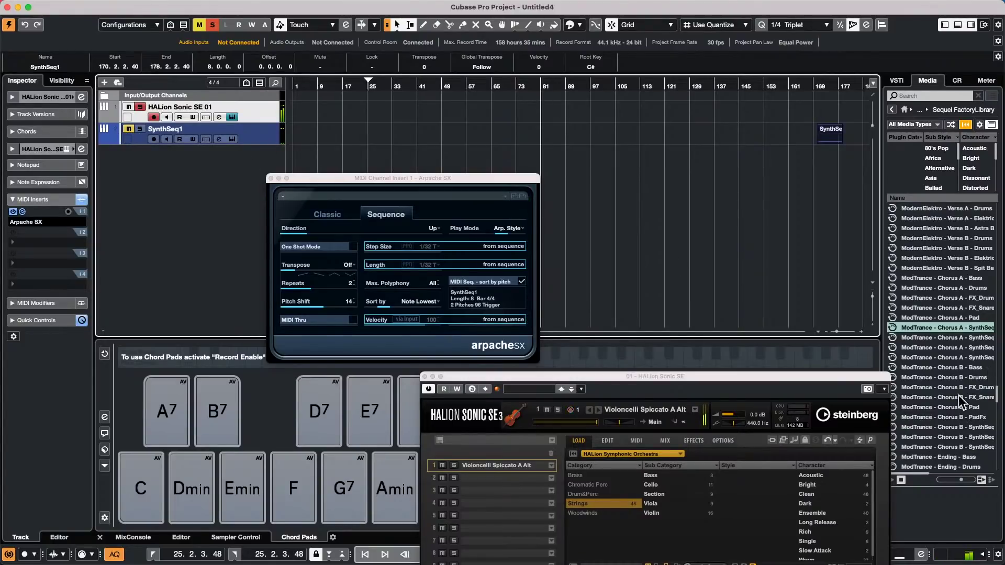
- Try to load the ModTrance - Vers A - SynthSeq1 loop directly from the media library into Arpache SX
scroll(950, 388, "down", 10)
left_click_drag(954, 388, 472, 294)
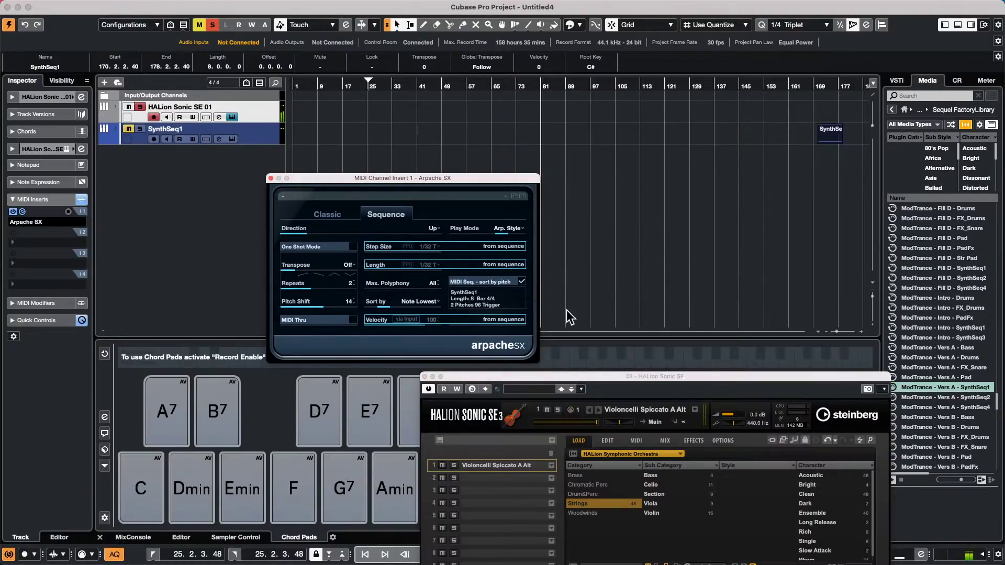
left_click(899, 479)
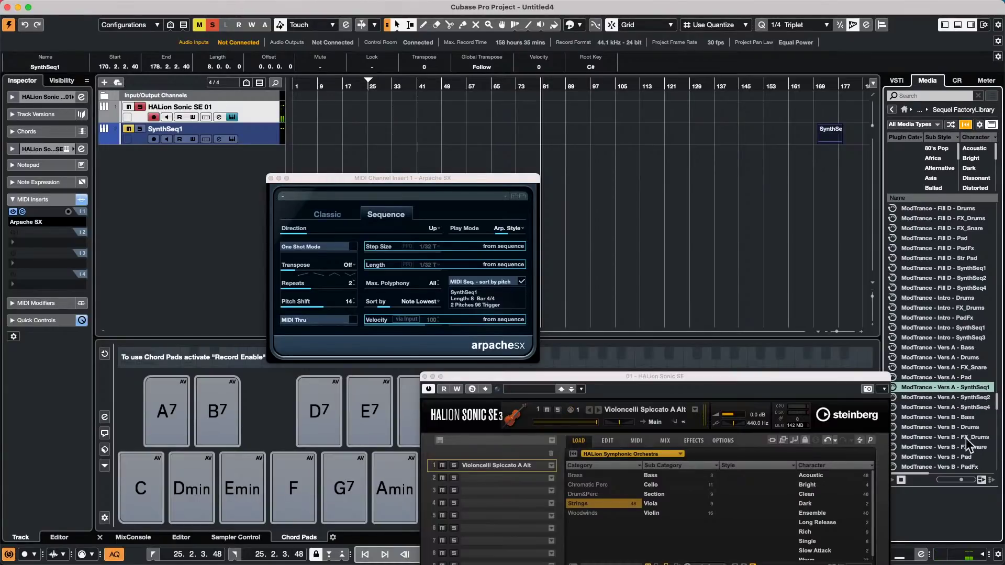
- Preview the PopBossa loops Chorus B - E.Piano, Verse A - Strings, Verse B - E.Piano and Verse B - Strings
scroll(966, 438, "down", 10)
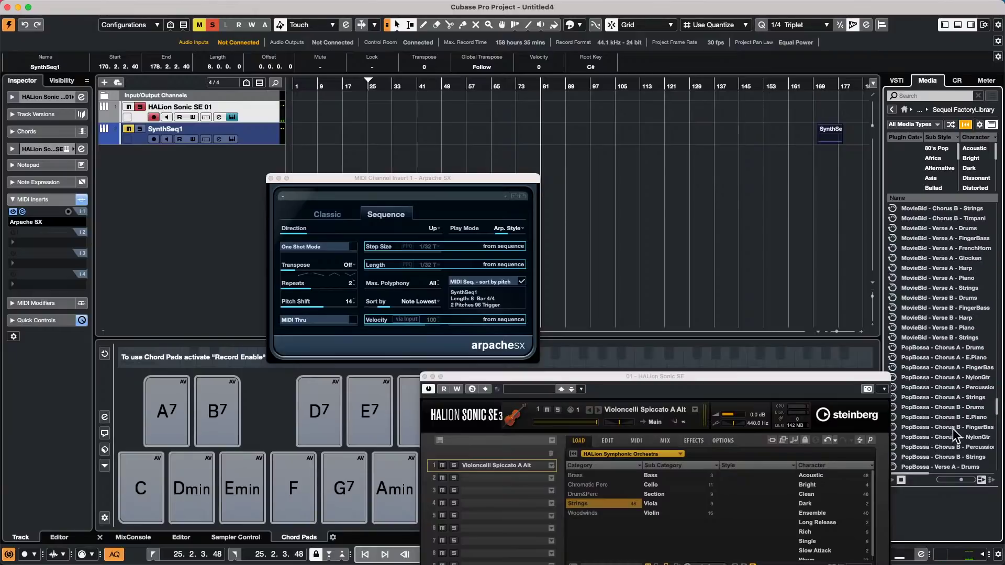
left_click(954, 417)
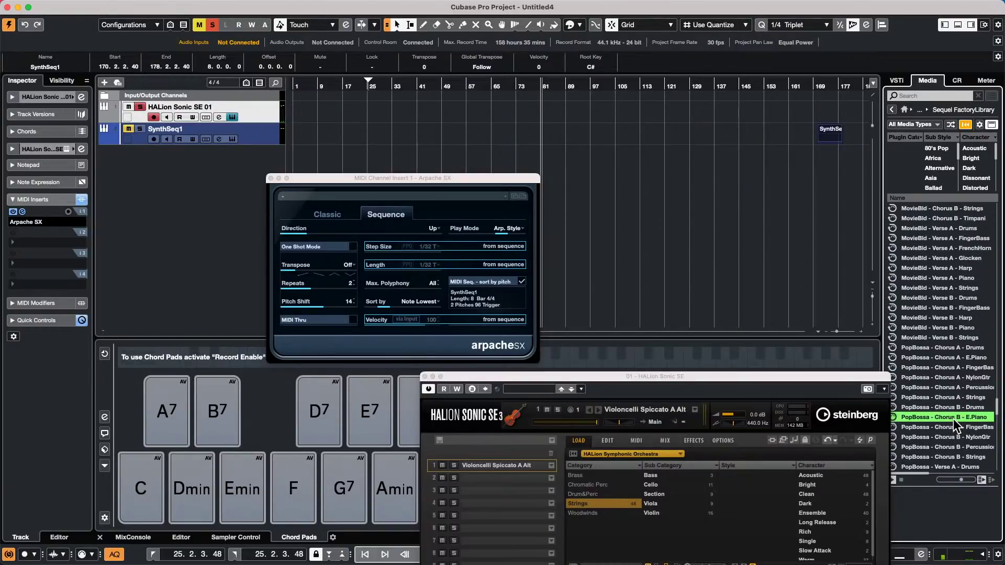
scroll(953, 418, "down", 7)
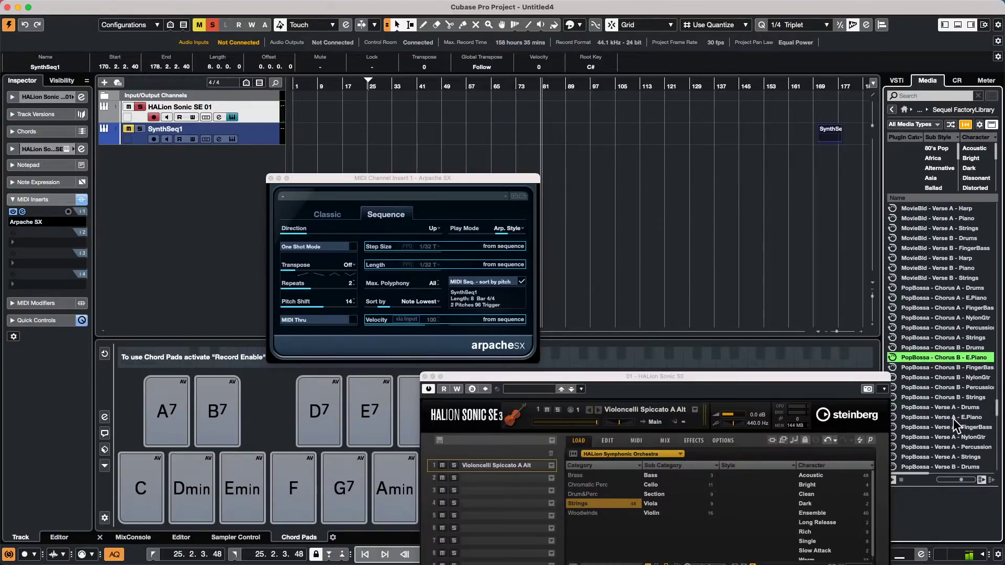
left_click(953, 446)
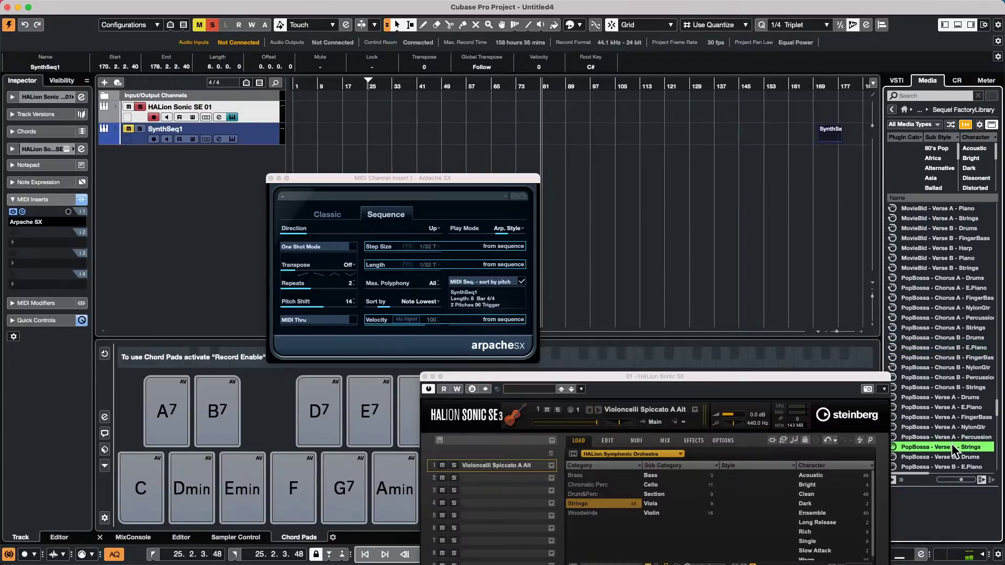
scroll(952, 444, "down", 4)
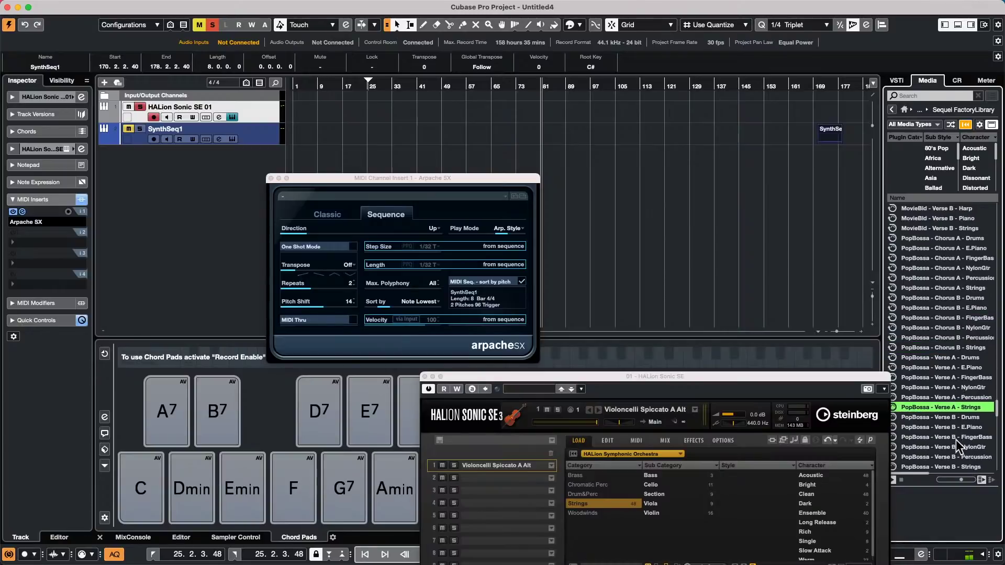
left_click(975, 426)
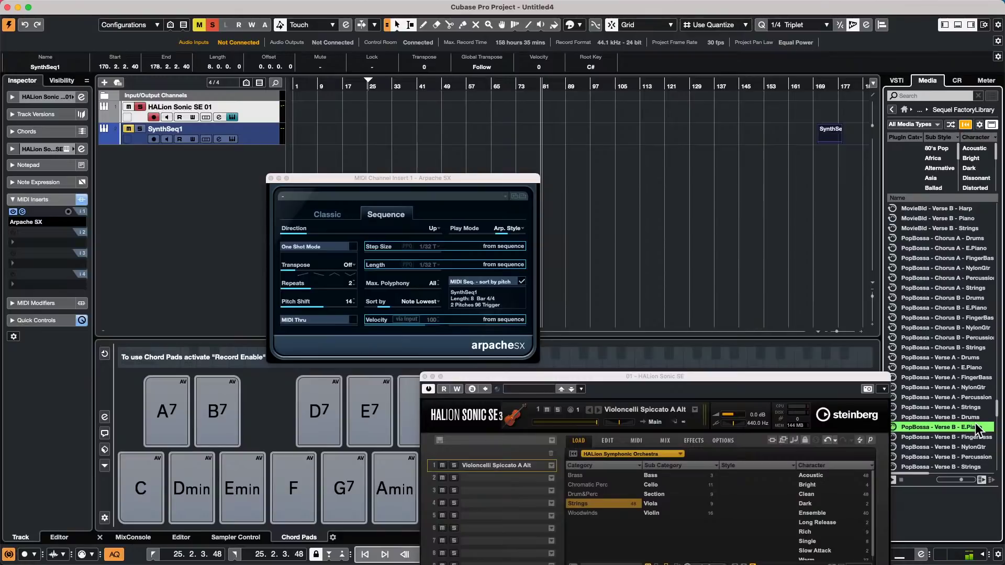
left_click(964, 465)
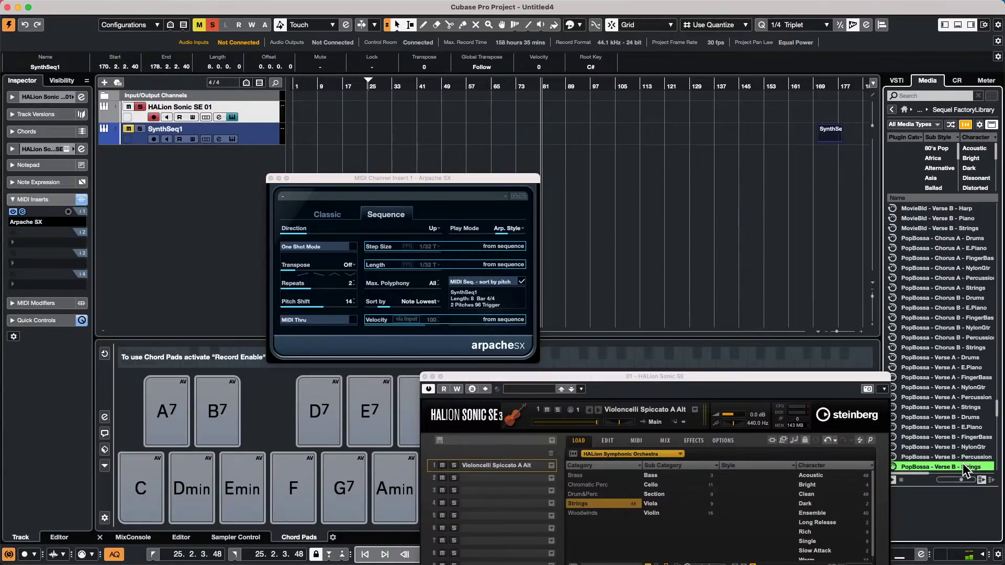
scroll(956, 453, "down", 5)
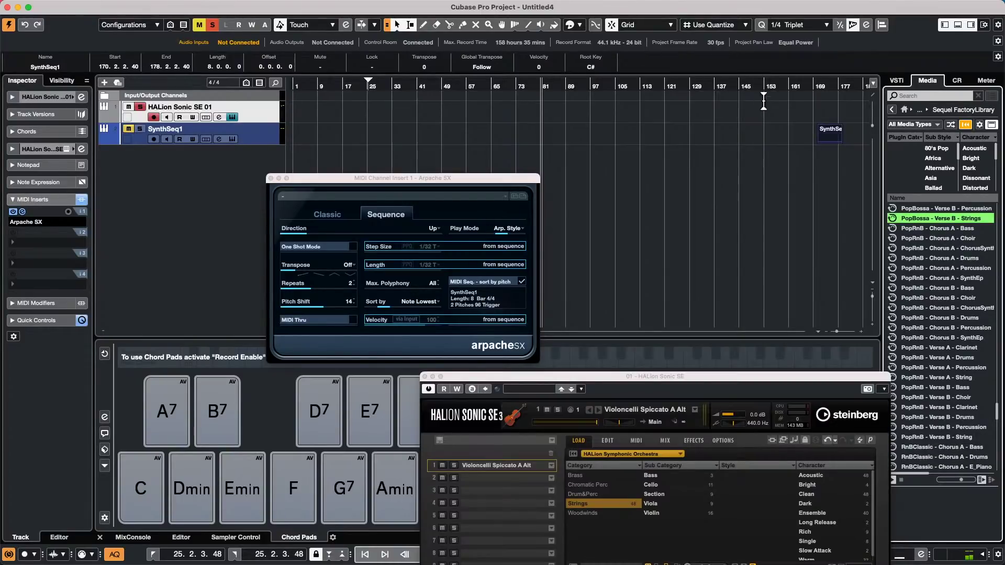
- Load the SynthSeq1 part from the project into the Arpache SX MIDI sequence again
left_click_drag(827, 142, 478, 312)
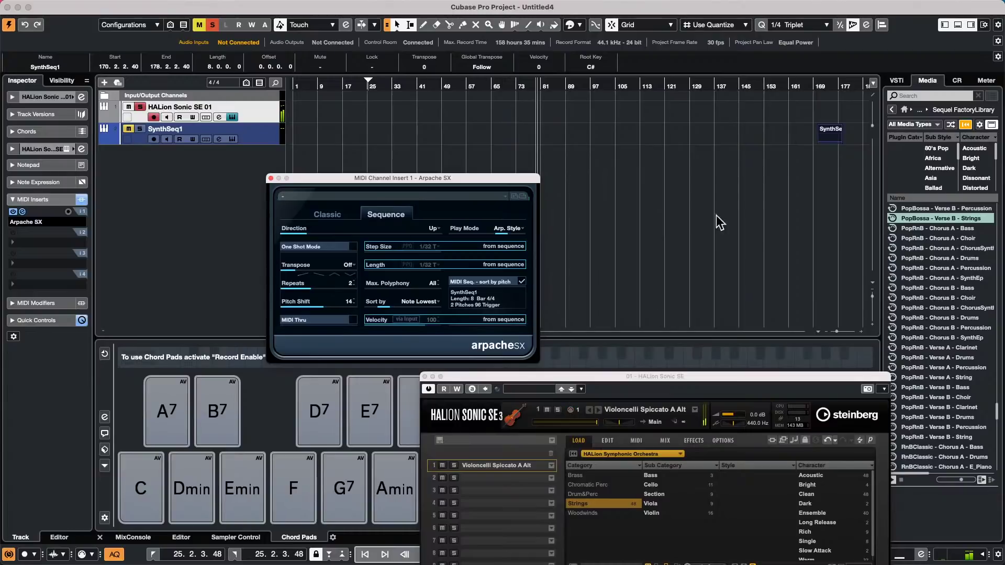
- Try an independent note Length in PPQ in Arpache SX, restore it to follow the sequence, and check the Step Size choices
left_click(898, 480)
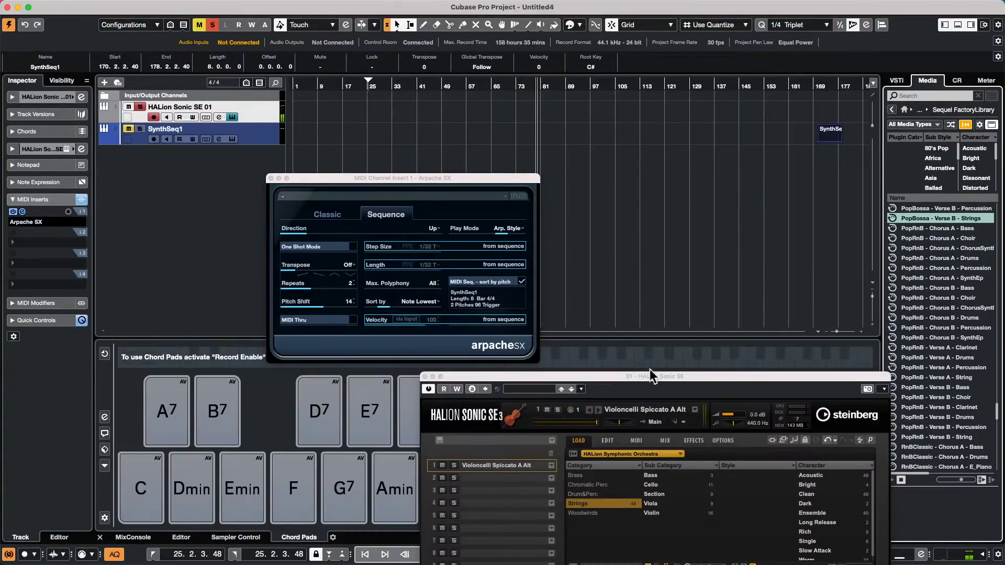
left_click(499, 264)
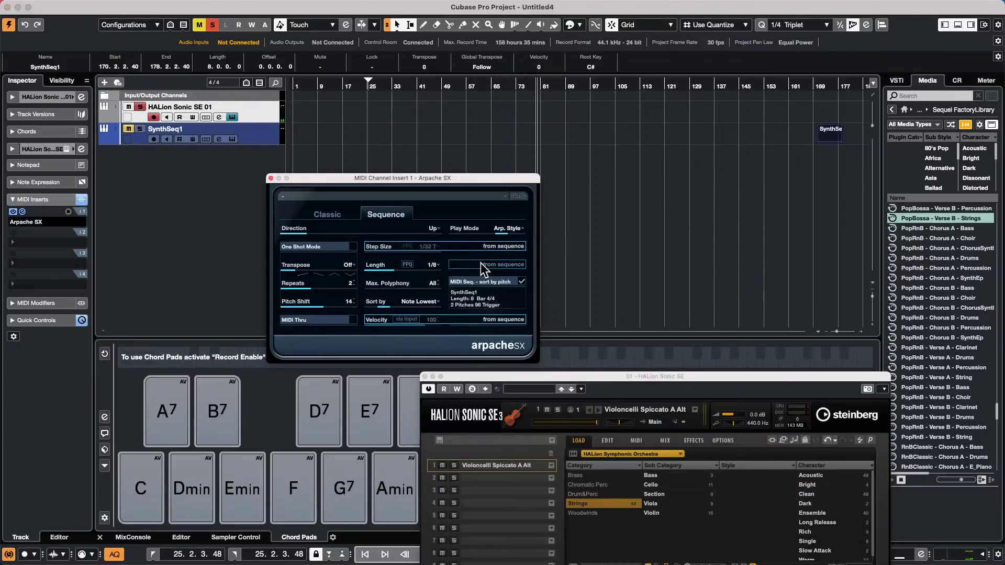
left_click(407, 264)
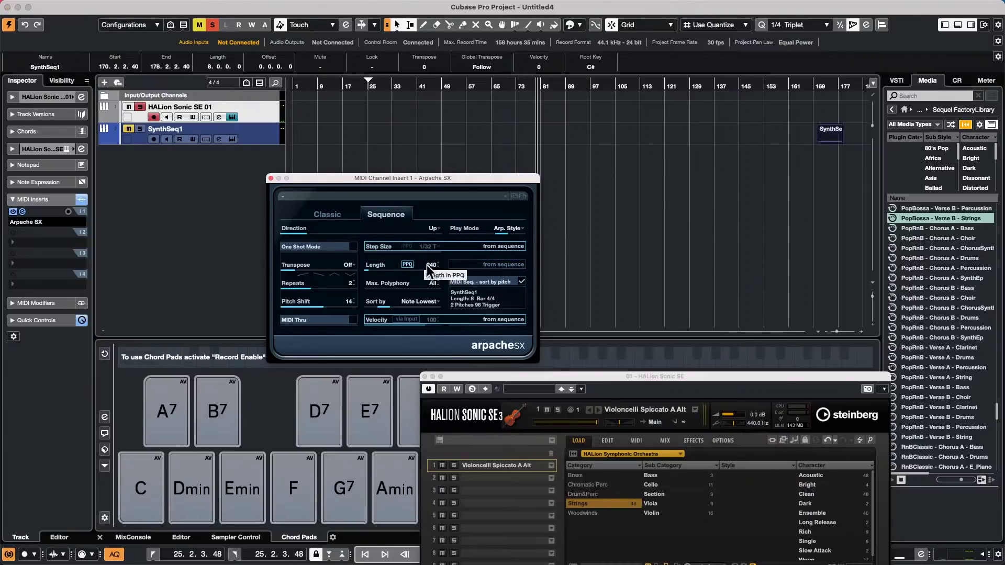
left_click(510, 265)
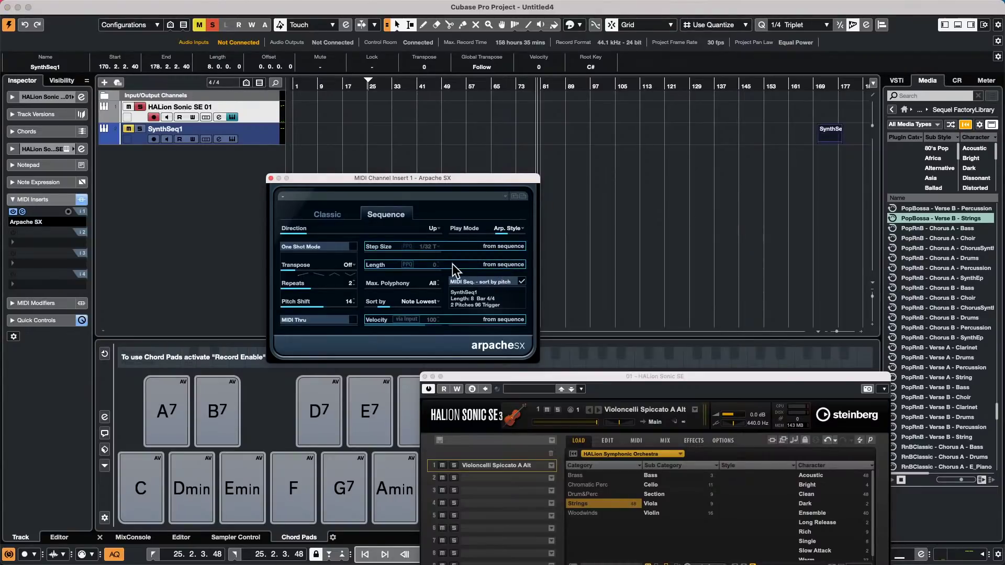
left_click(428, 247)
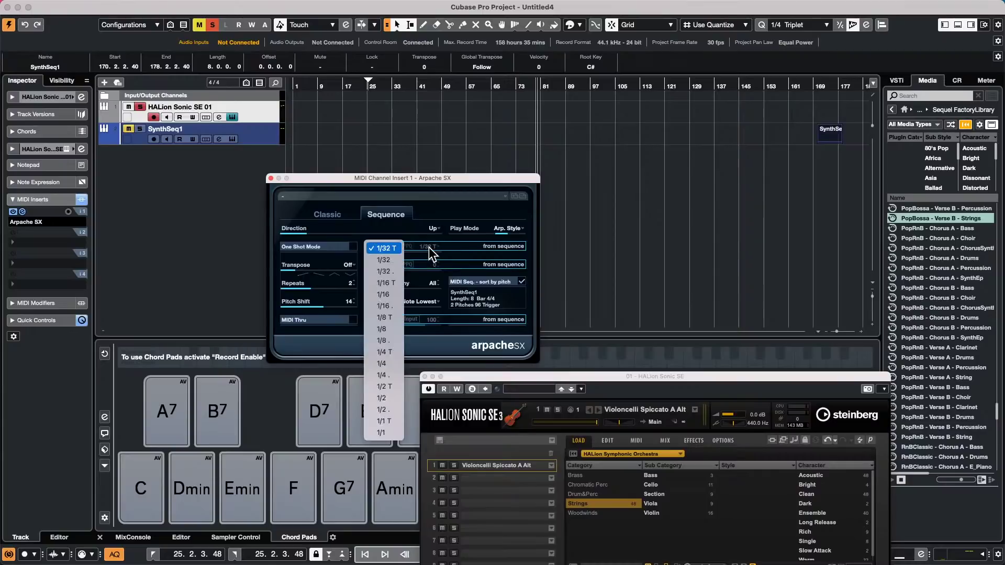
left_click(657, 310)
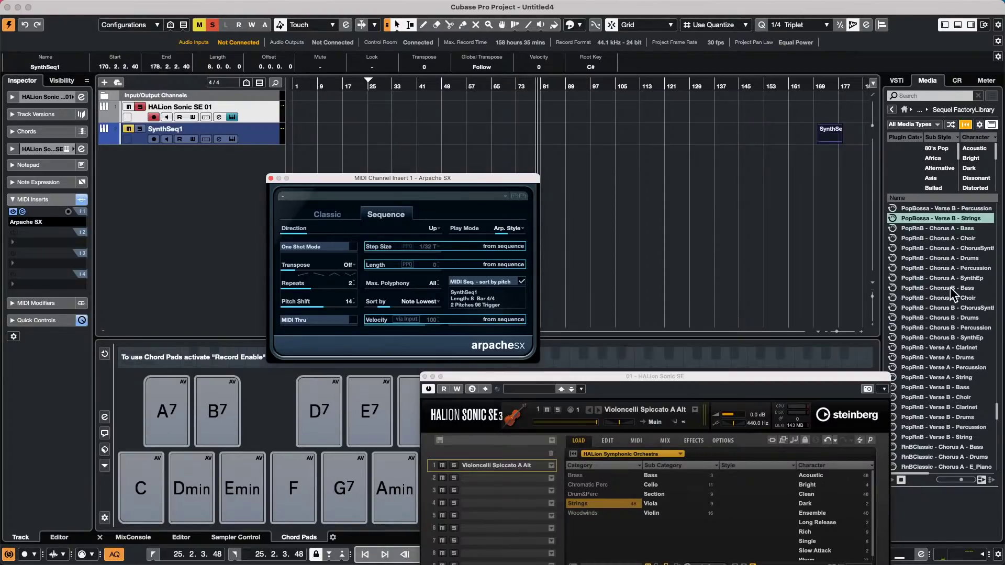
- Add the PopRnB - Chorus B - Bass loop to the project and load its part into Arpache SX as the MIDI sequence
left_click_drag(950, 288, 806, 248)
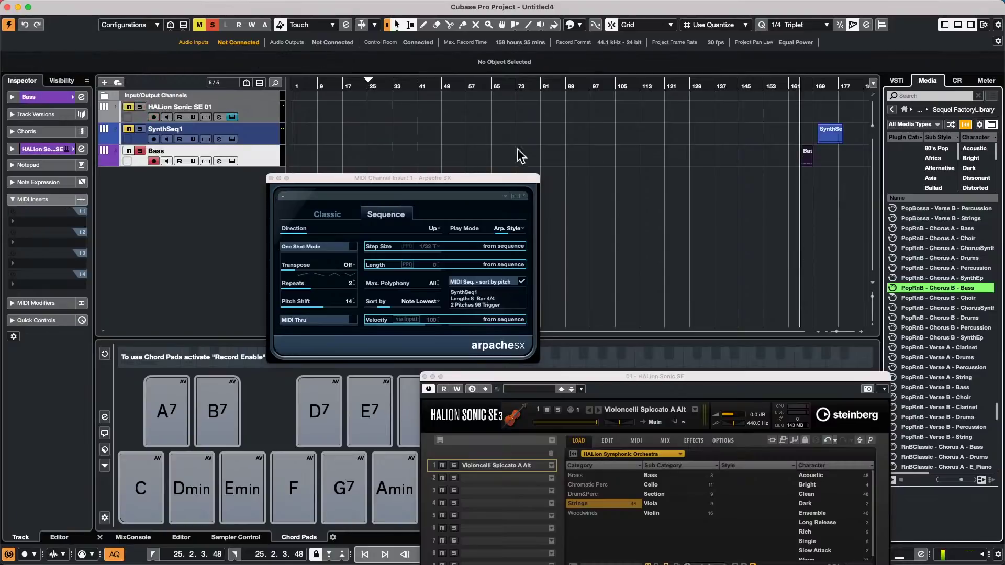
left_click_drag(429, 177, 459, 198)
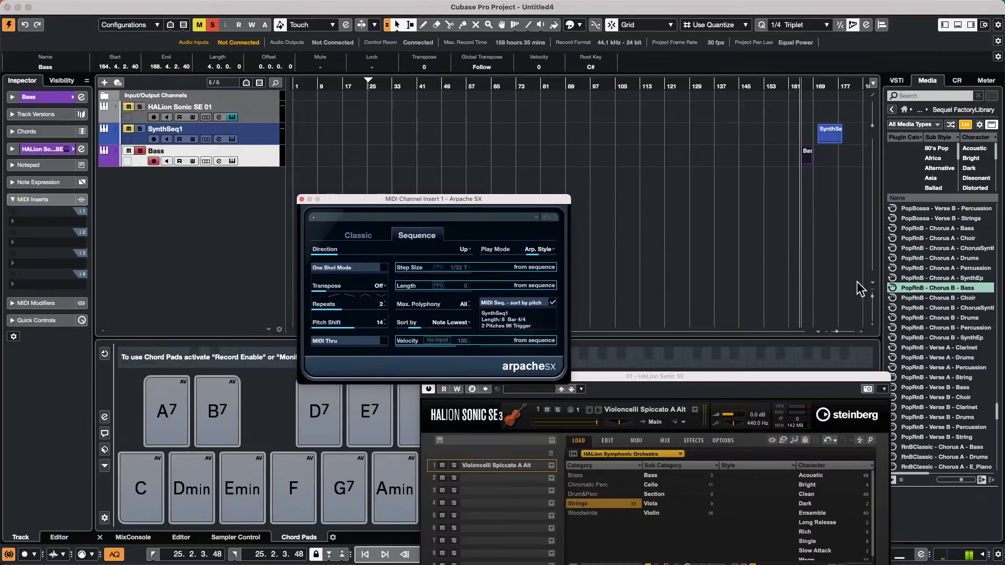
left_click_drag(803, 159, 523, 340)
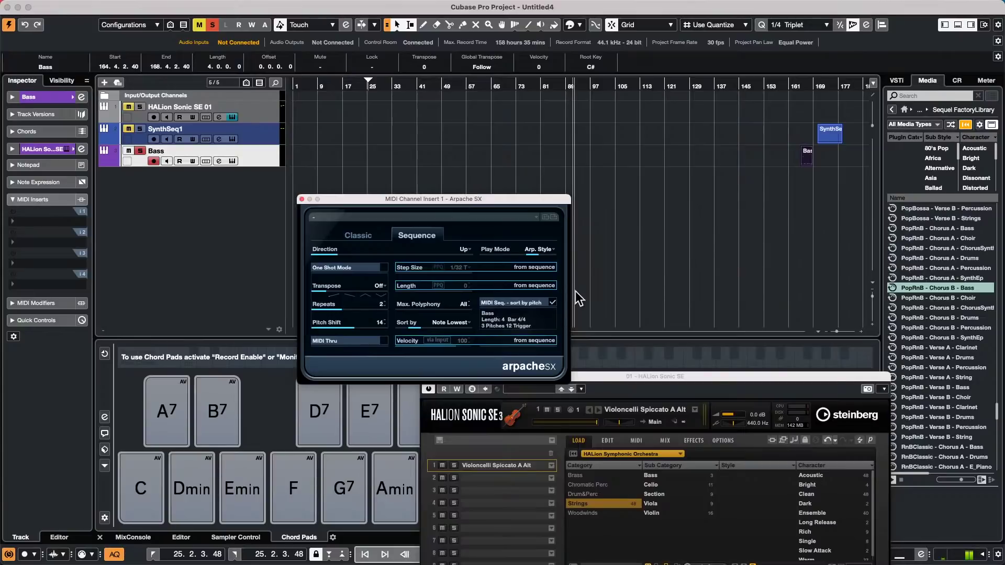
- Mute the Bass and SynthSeq1 tracks and make HALion Sonic SE 01 the active track
left_click(128, 150)
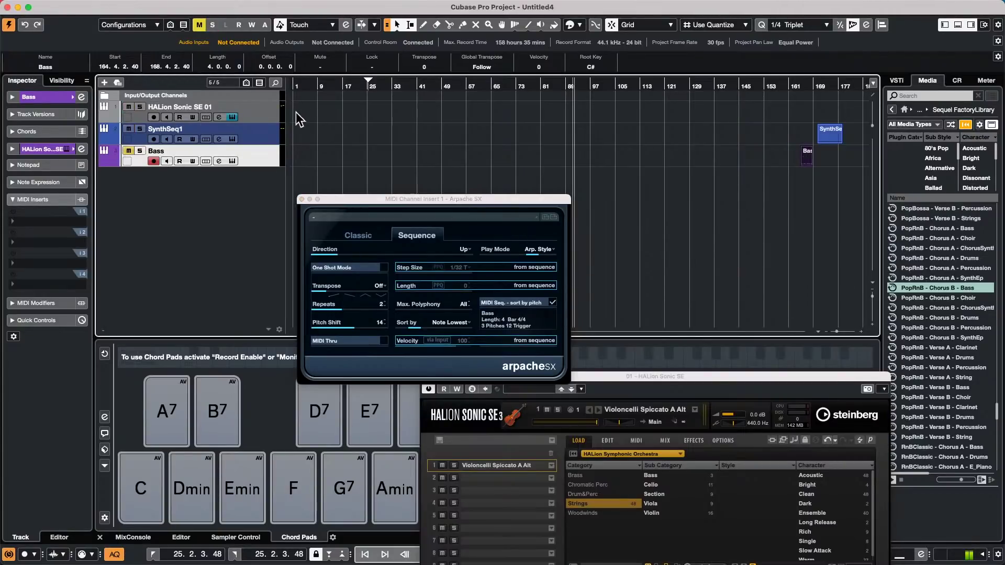
left_click(128, 129)
left_click(262, 108)
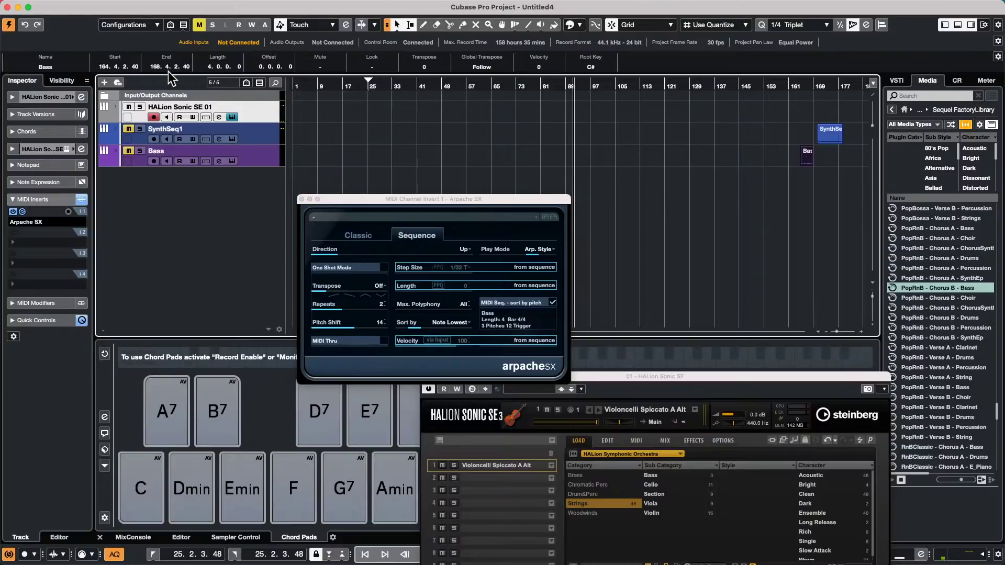
- Close the Arpache SX and HALion Sonic SE windows and return the playhead to bar 1
mouse_move(636, 1)
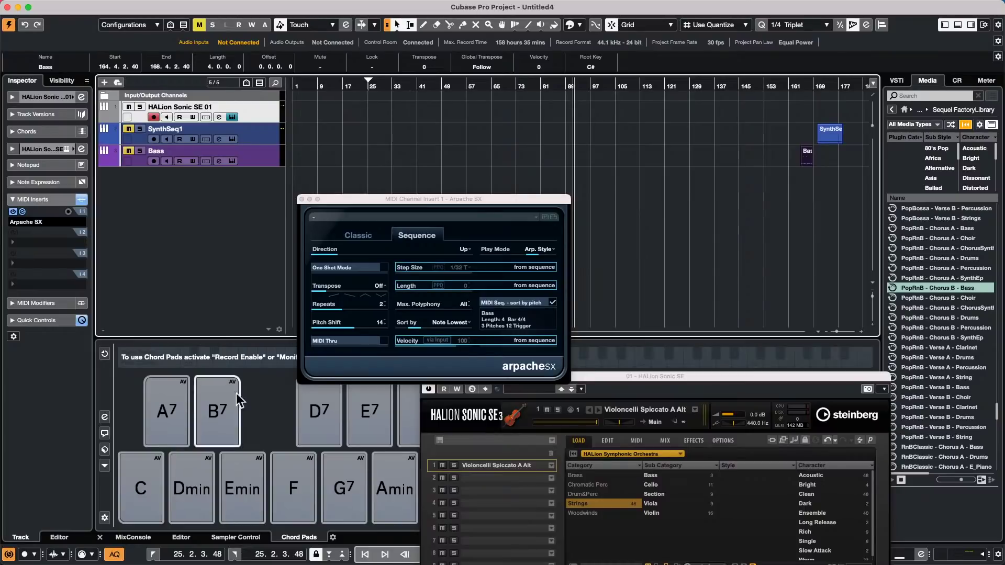
left_click(302, 199)
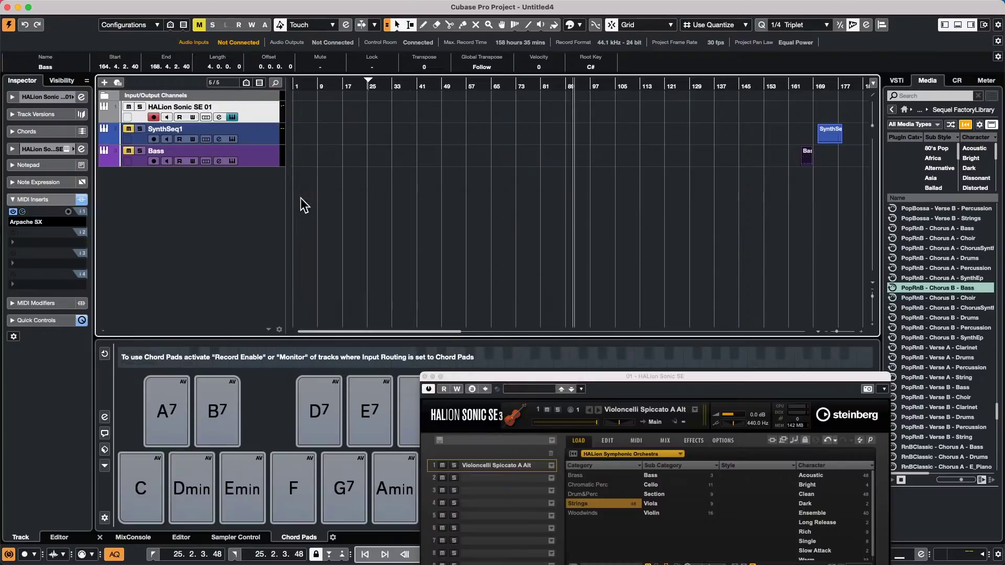
left_click(424, 376)
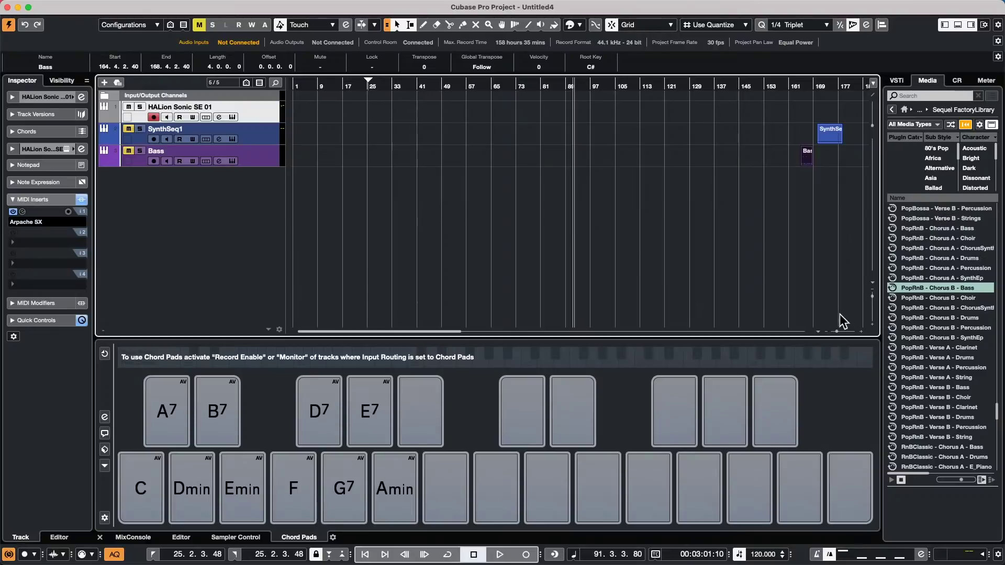
left_click(296, 83)
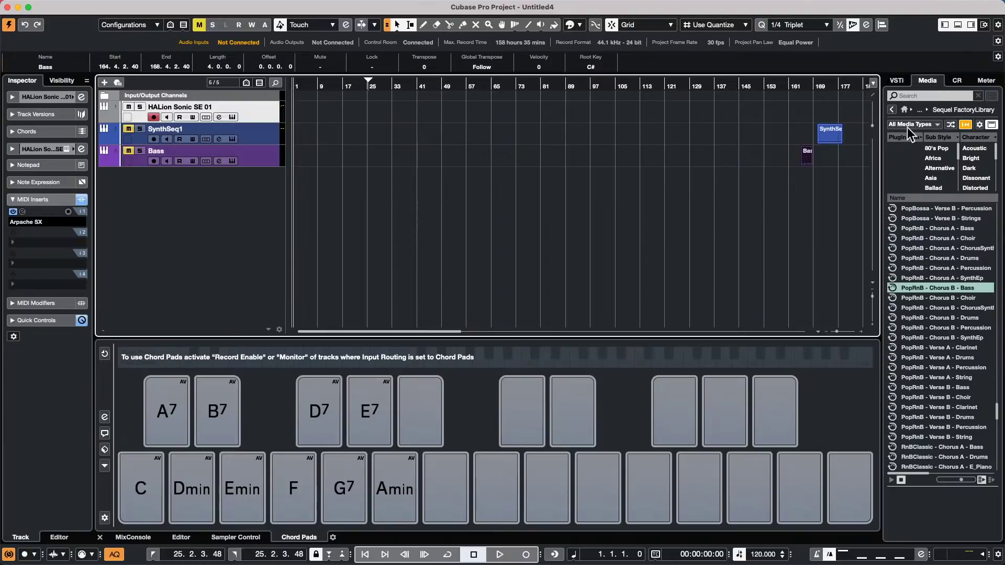
- Add the Voxscape 16 - A2 Major_RT sample from the Caleidoscope loop set to a new audio track around bar 54
left_click(893, 112)
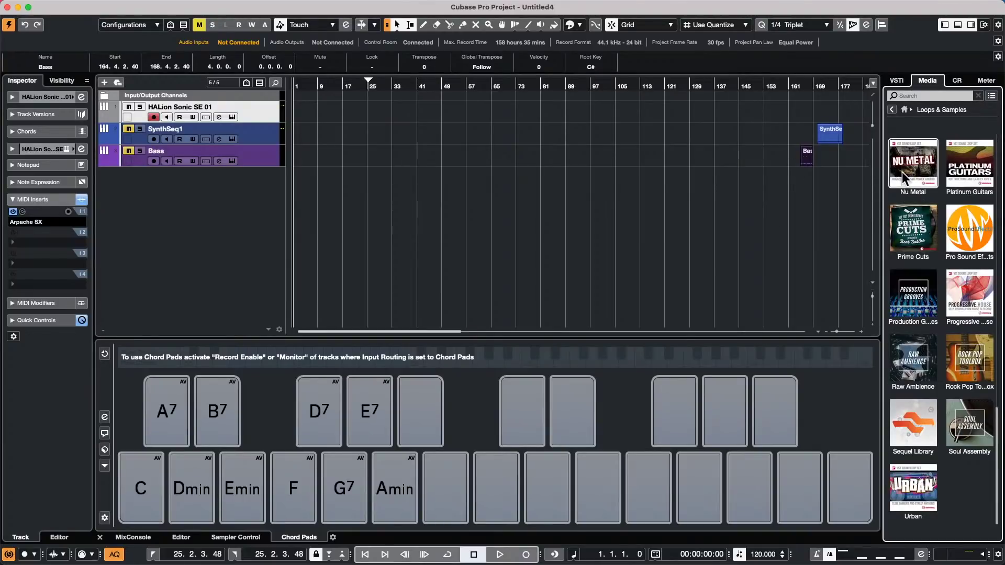
scroll(912, 314, "down", 3)
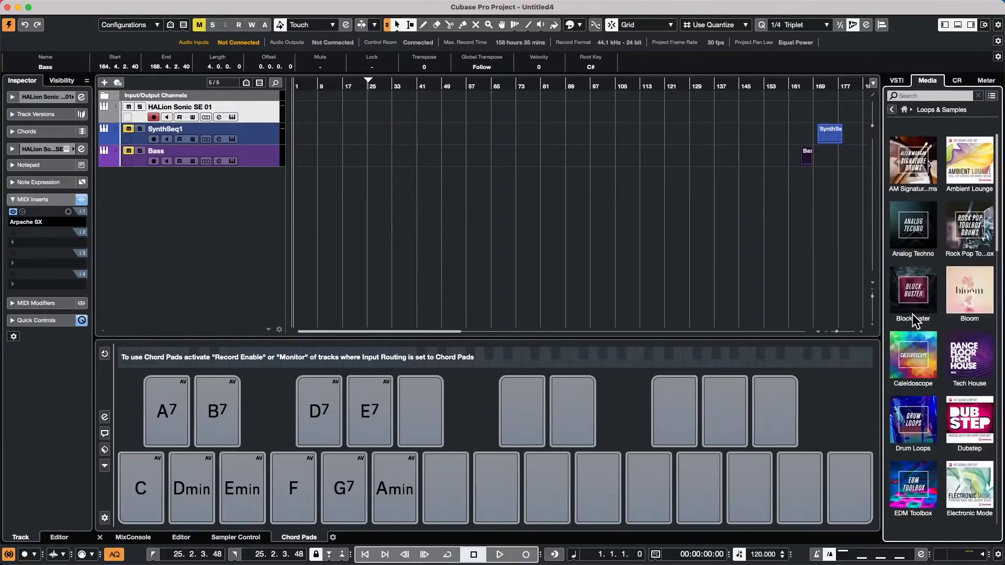
left_click(911, 354)
left_click_drag(903, 349, 461, 214)
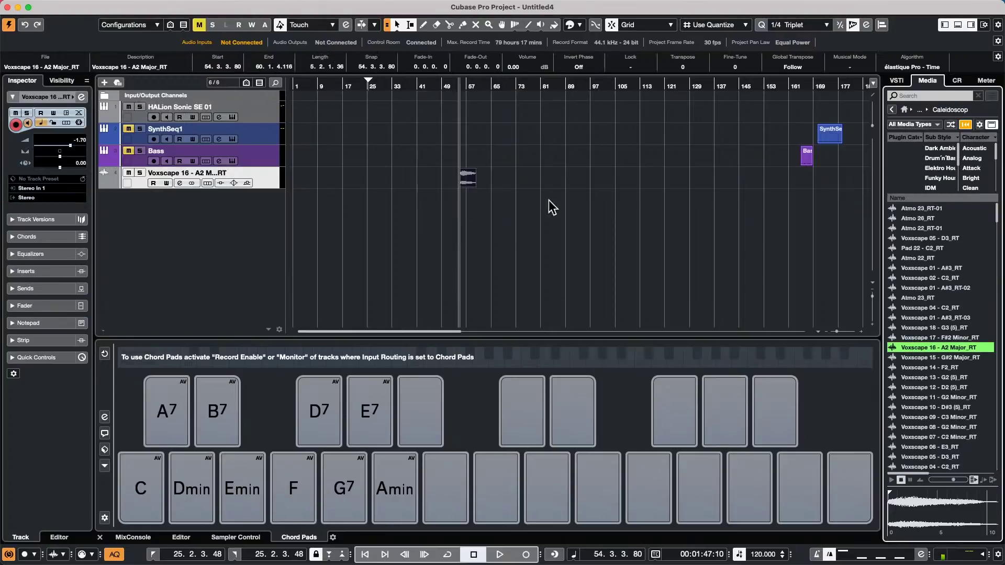
- Create a Sampler Track from the Voxscape 16 - A2 Major_RT audio event
mouse_move(204, 2)
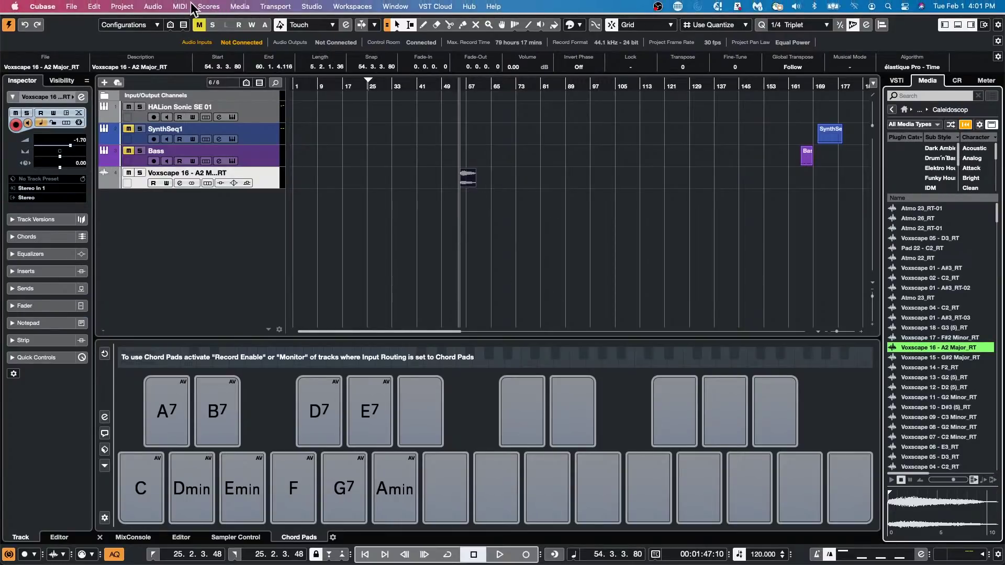
left_click(239, 7)
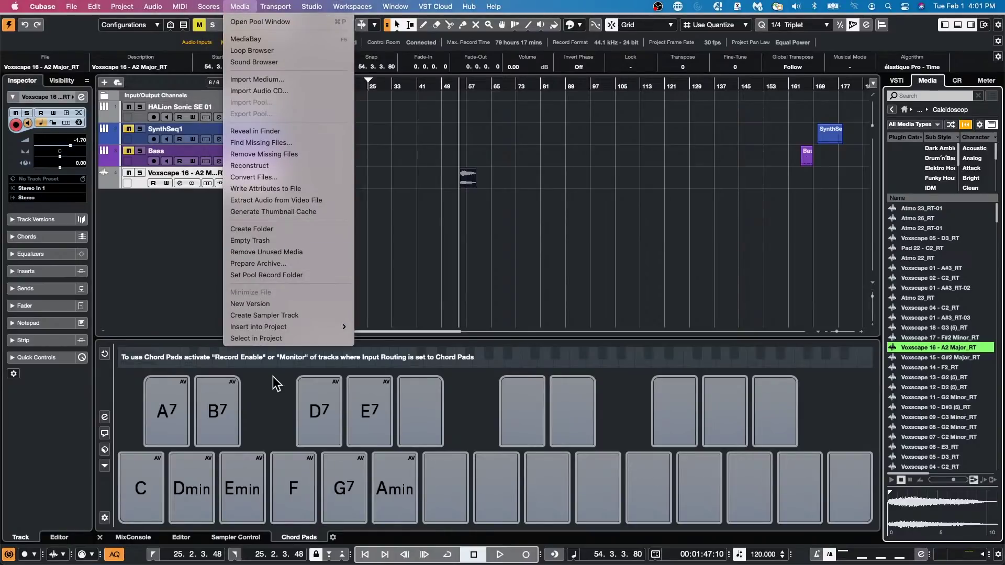
left_click(293, 316)
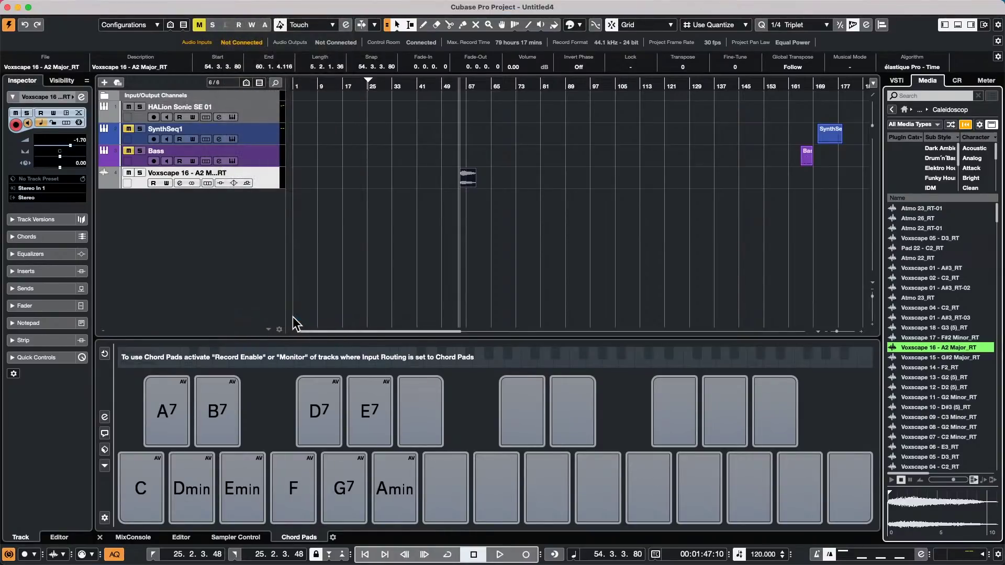
left_click_drag(294, 323, 291, 320)
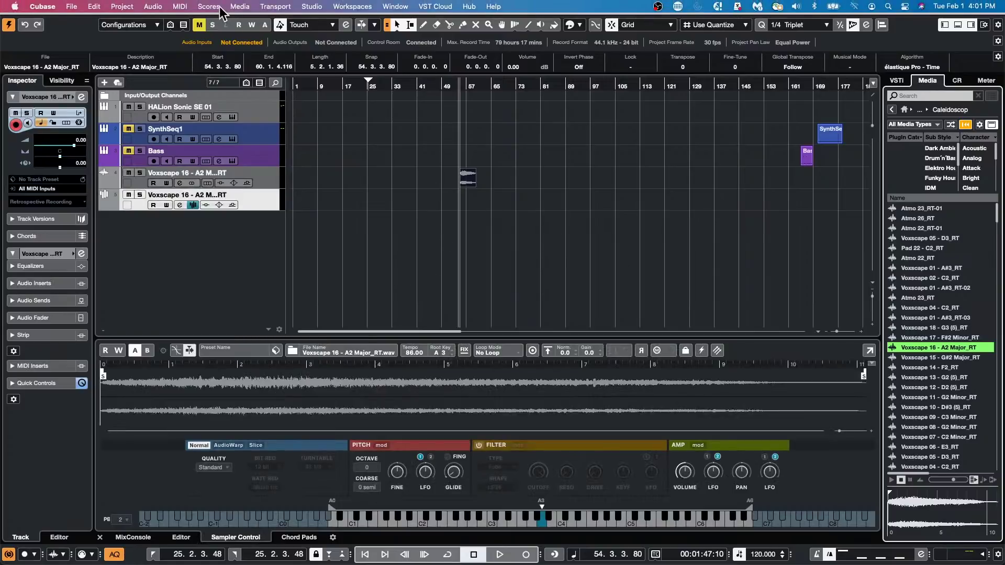
left_click(239, 6)
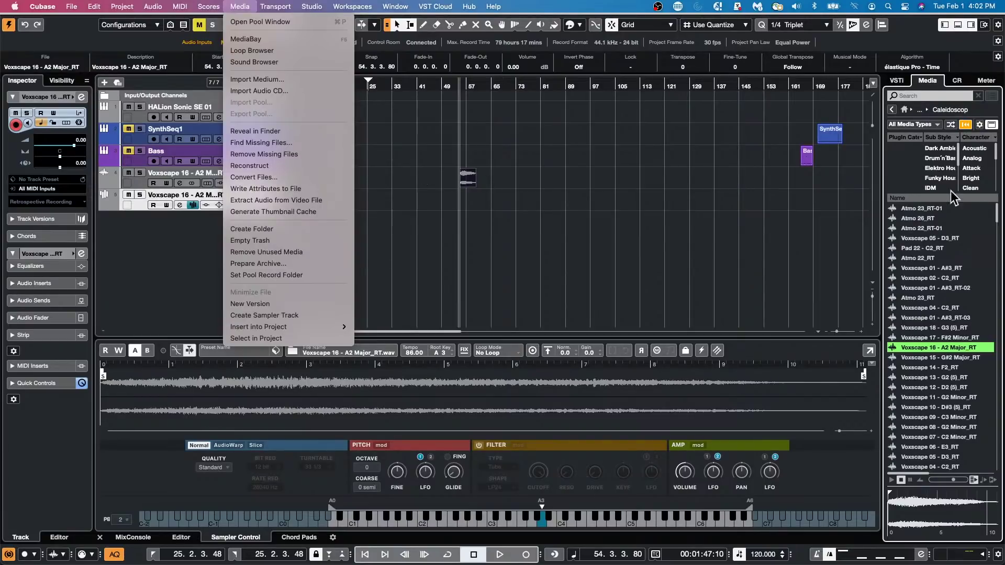
left_click(411, 220)
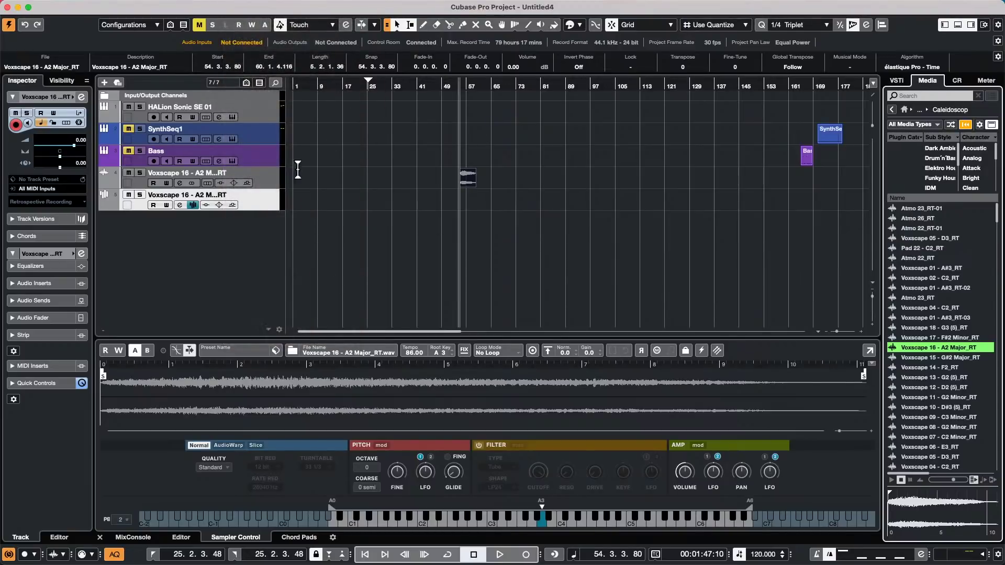
- Draw an empty MIDI part on the HALion Sonic SE 01 track from bar 14 to about bar 65
right_click(341, 105)
left_click(378, 111)
mouse_move(335, 107)
left_mouse_down()
mouse_move(631, 112)
mouse_move(492, 111)
left_mouse_up()
right_click(348, 126)
left_click(352, 125)
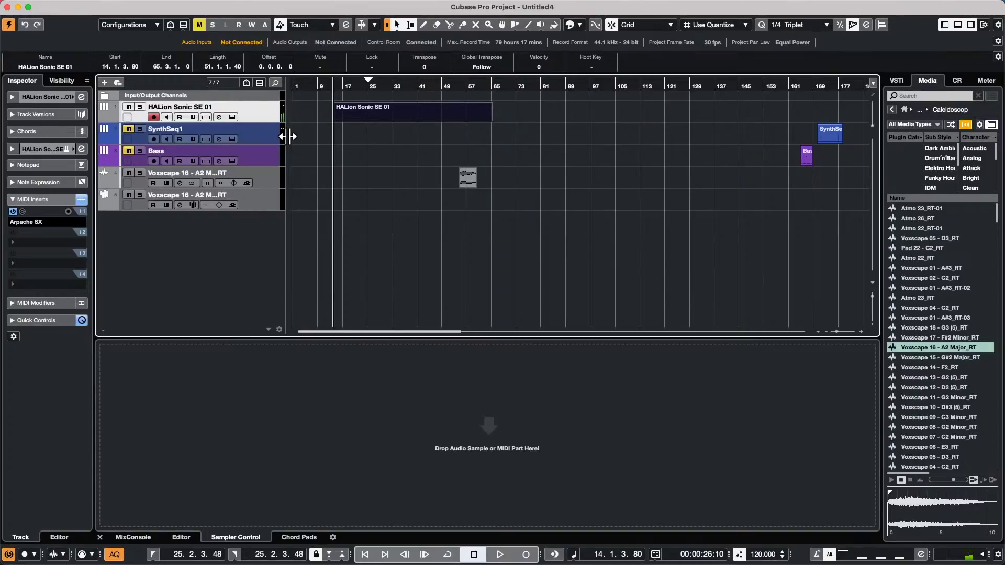
- Replace Arpache SX with Arpache 5 in the first MIDI insert and set its Step Size to dotted 1/8
left_click(53, 224)
left_click(50, 212)
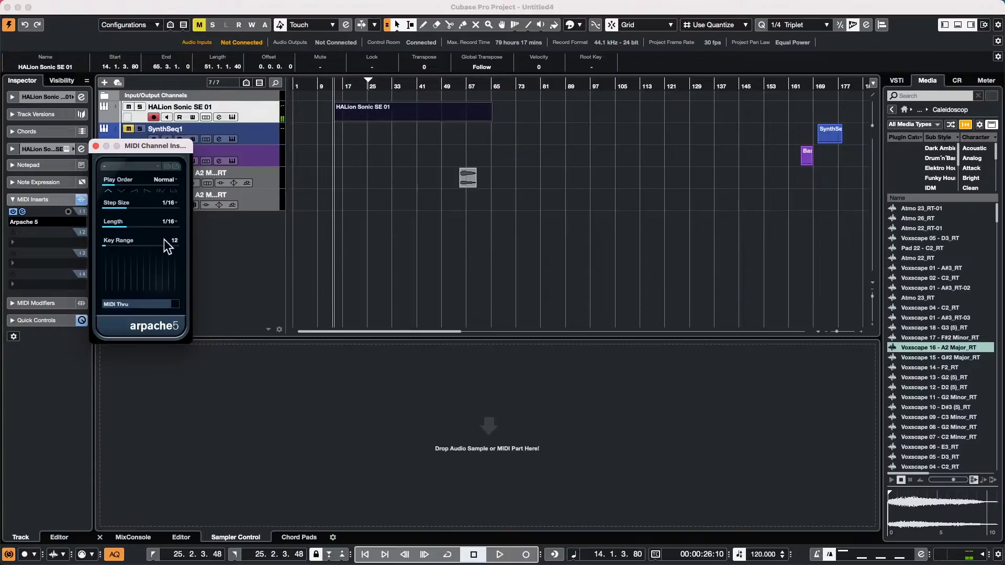
left_click(170, 218)
left_click(171, 205)
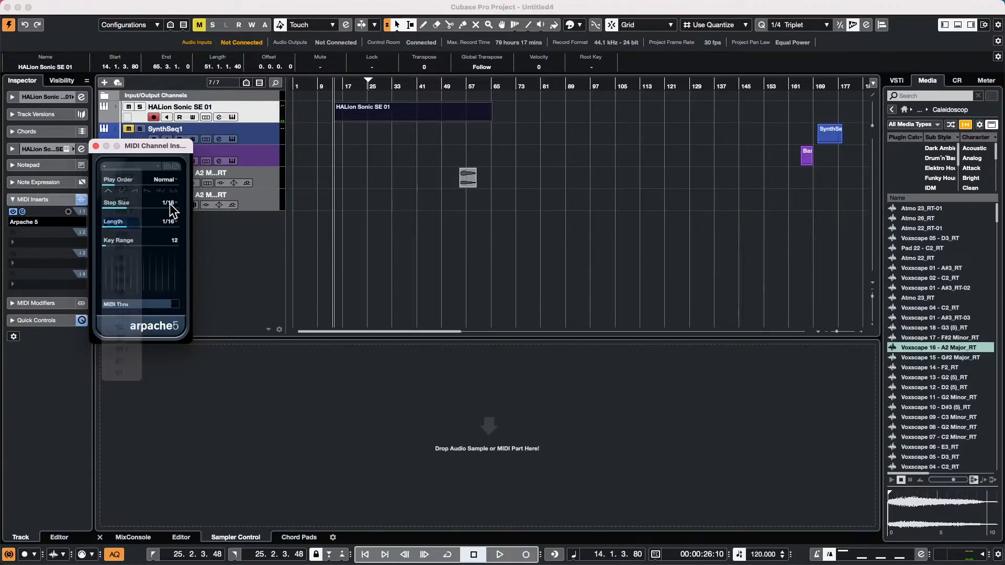
left_click(170, 204)
left_click(125, 250)
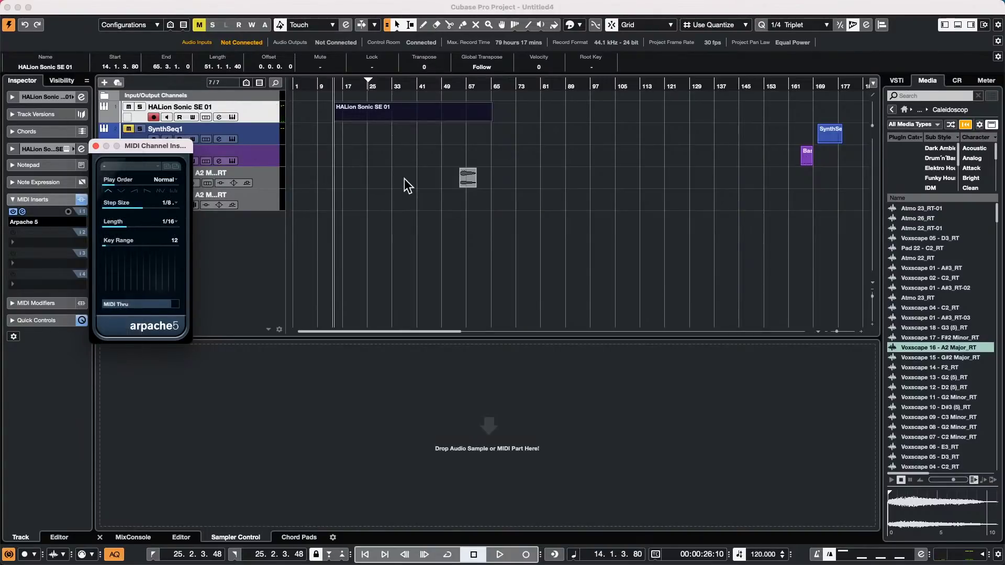
- Erase the empty part from the HALion Sonic SE 01 track
right_click(418, 140)
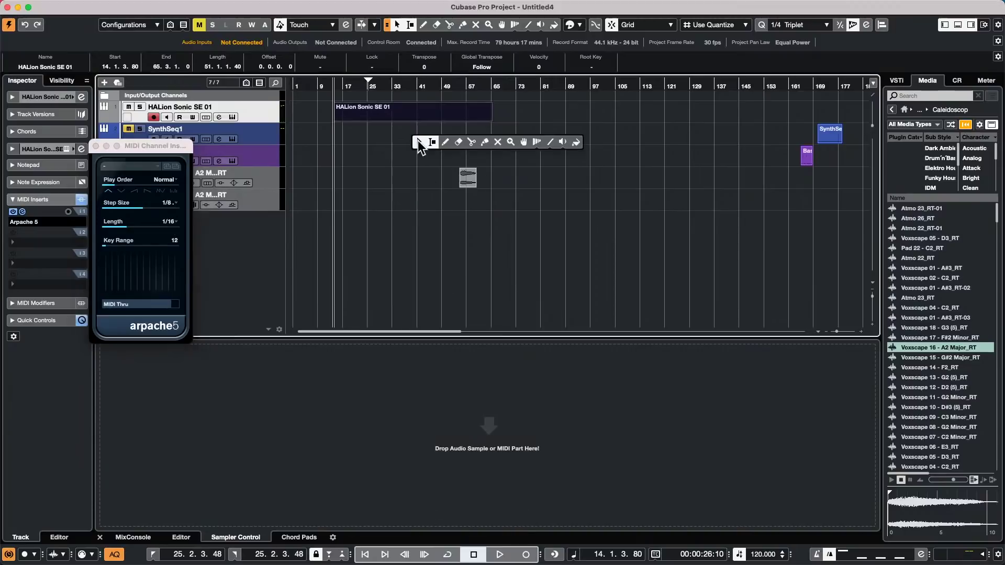
left_click(458, 142)
left_click(447, 105)
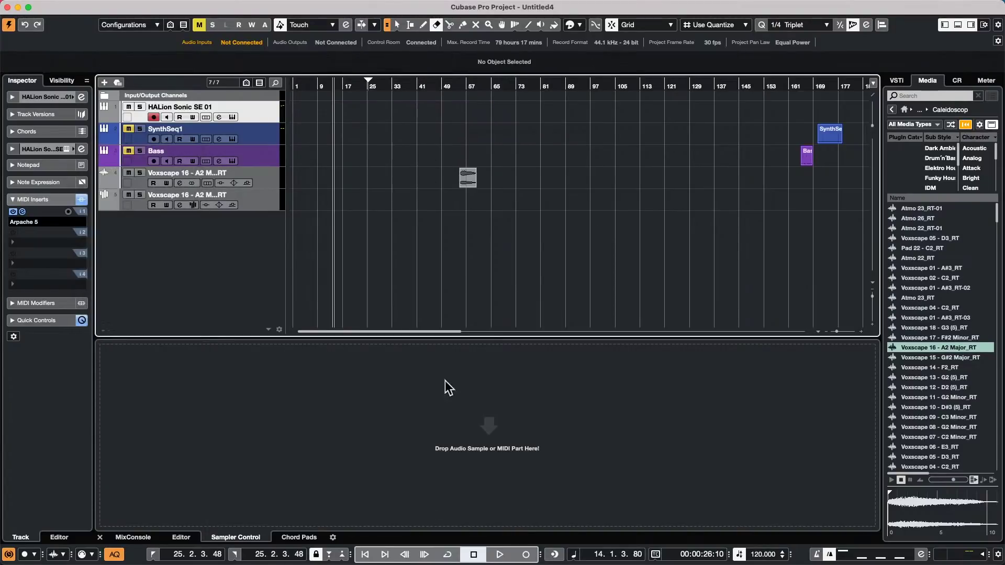
- Record a HALion Sonic SE 01 part with Arpache 5's output recording enabled, from bar 14 to about bar 28, and open it in the Key Editor
left_click(527, 555)
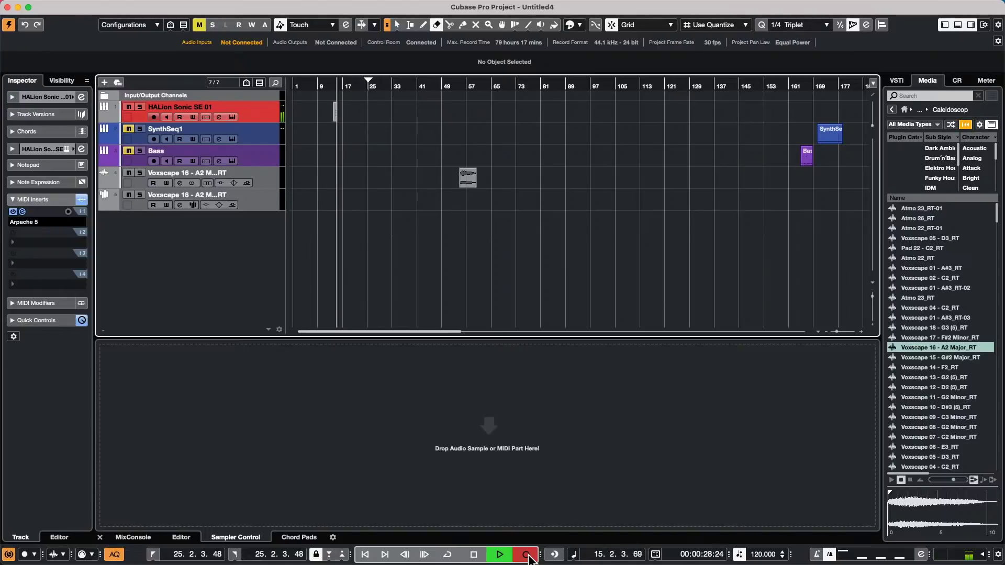
left_click(68, 212)
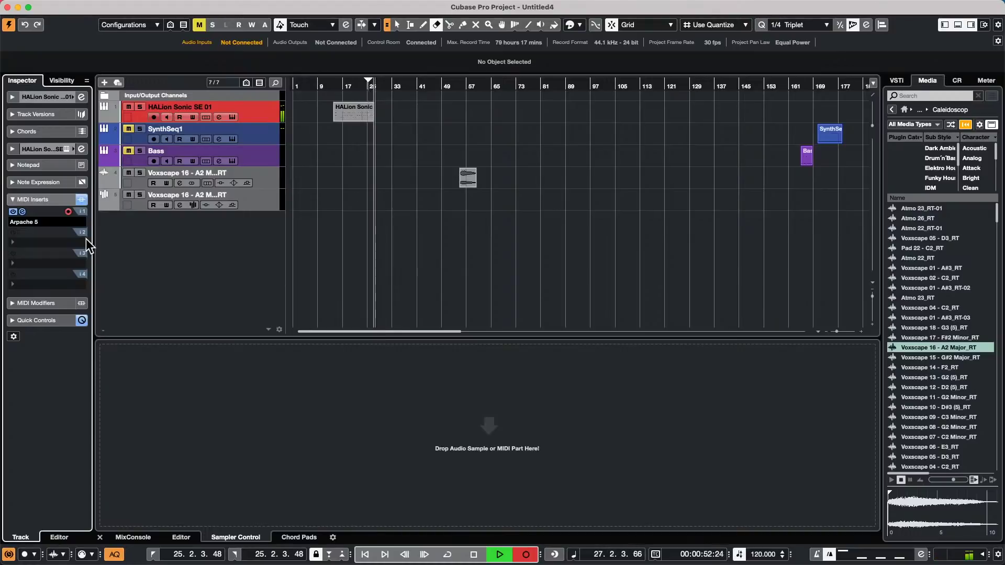
key("space")
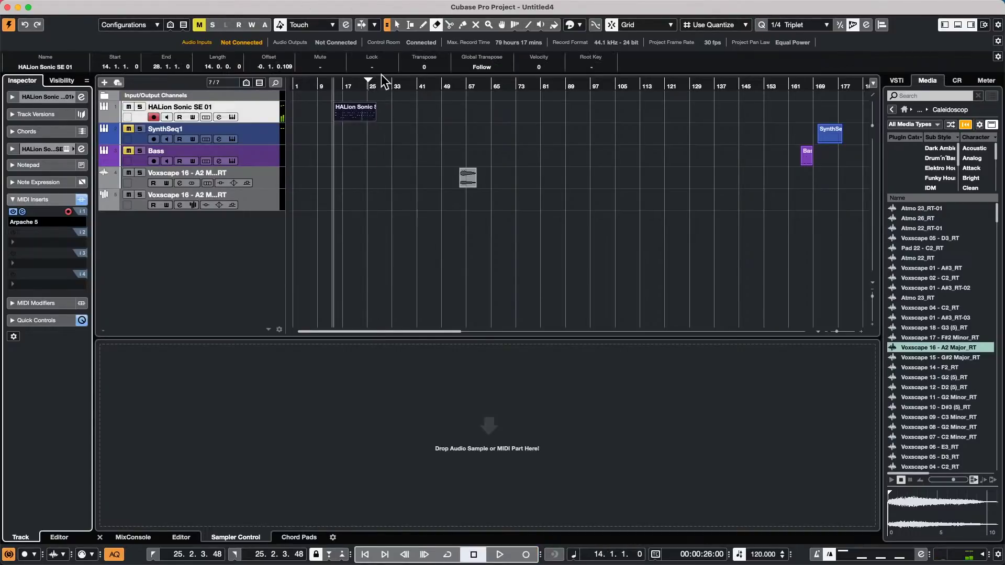
key("2")
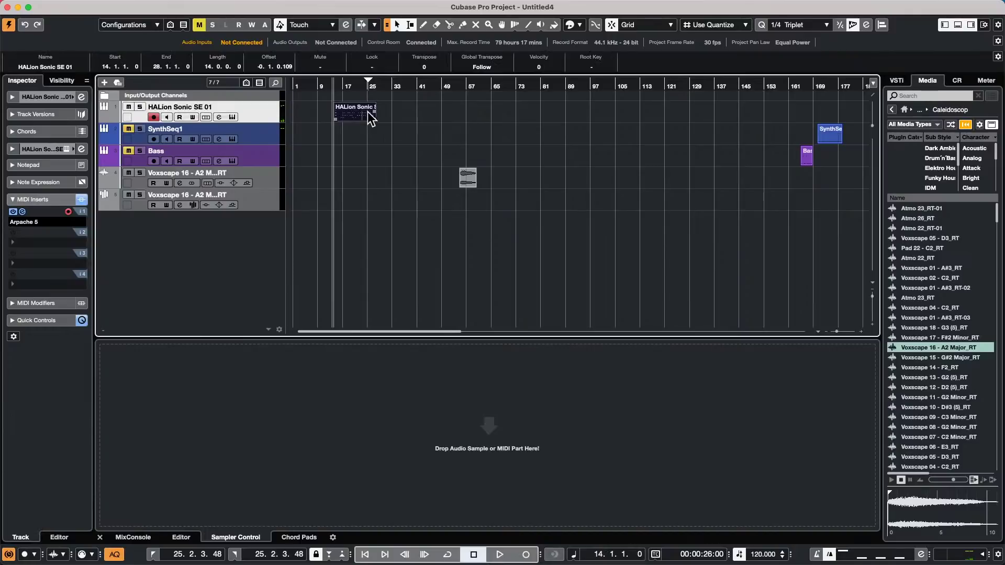
double_click(349, 114)
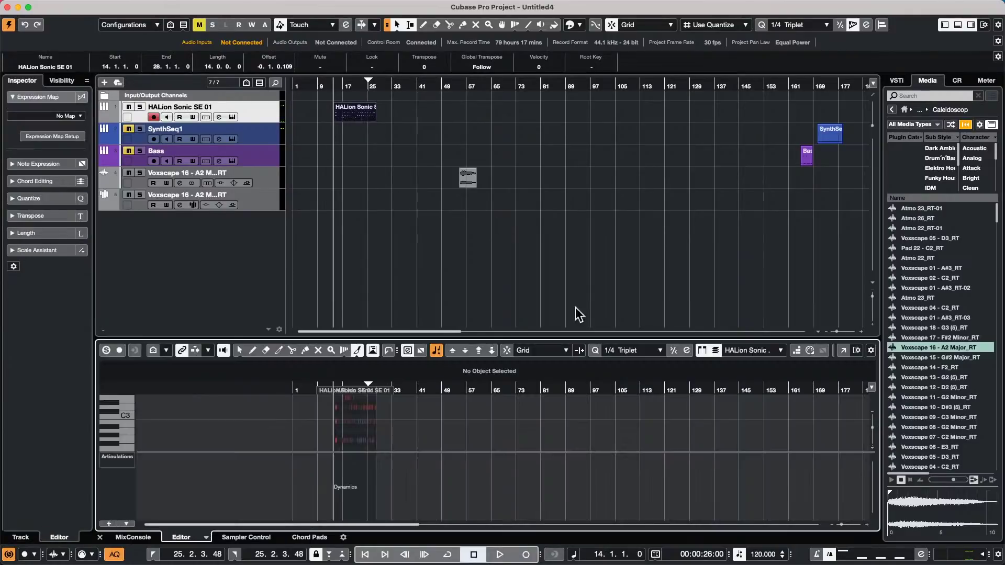
- Show velocity in the HALion Sonic SE 01 part's controller lane and open its Key Editor in a separate window
left_click(108, 456)
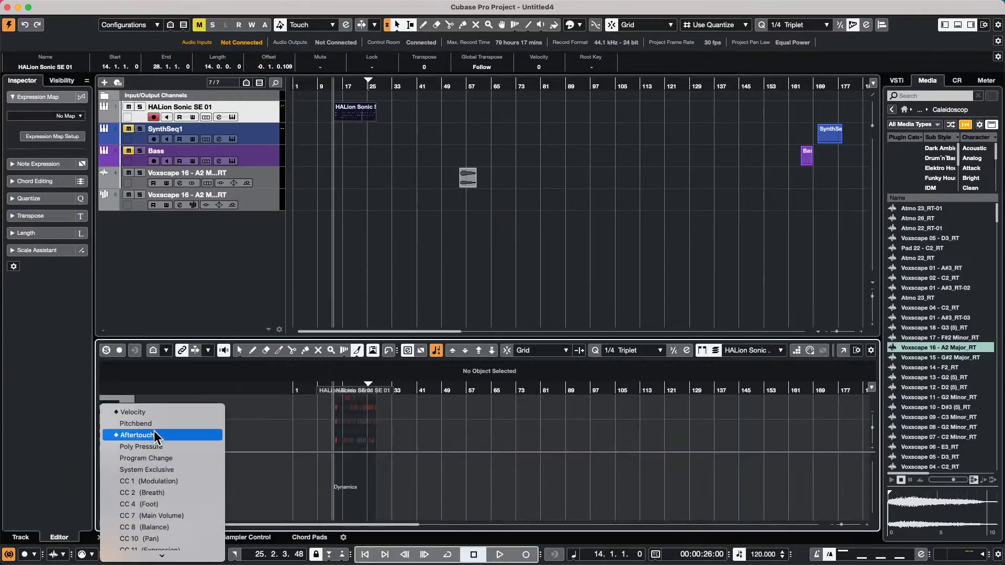
left_click(157, 403)
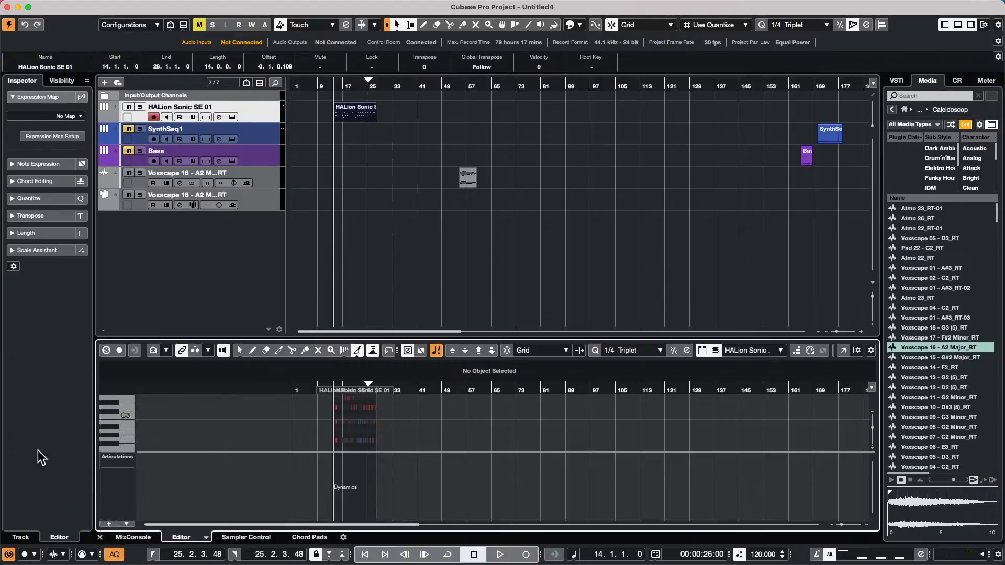
left_click(119, 459)
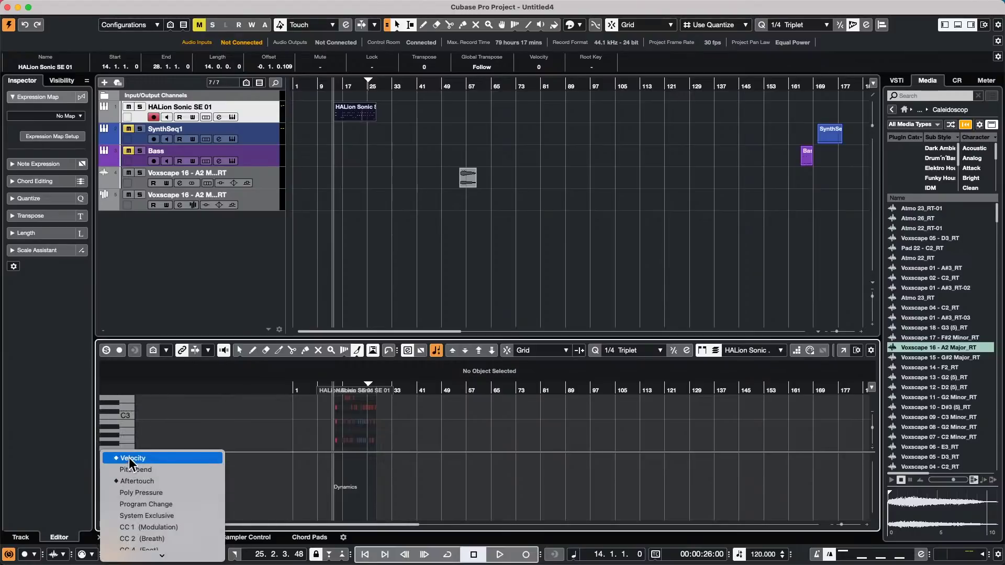
key("Return")
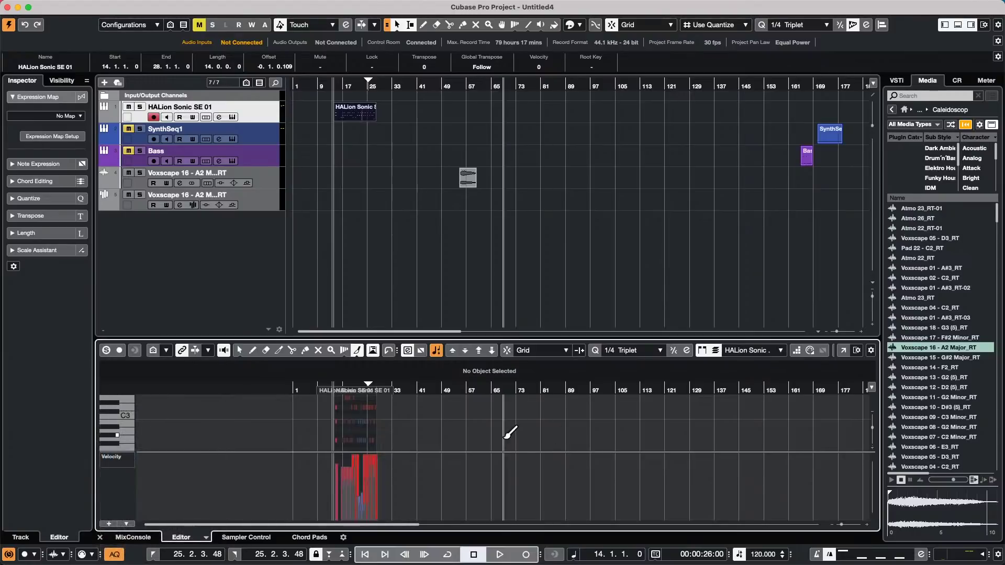
left_click(844, 351)
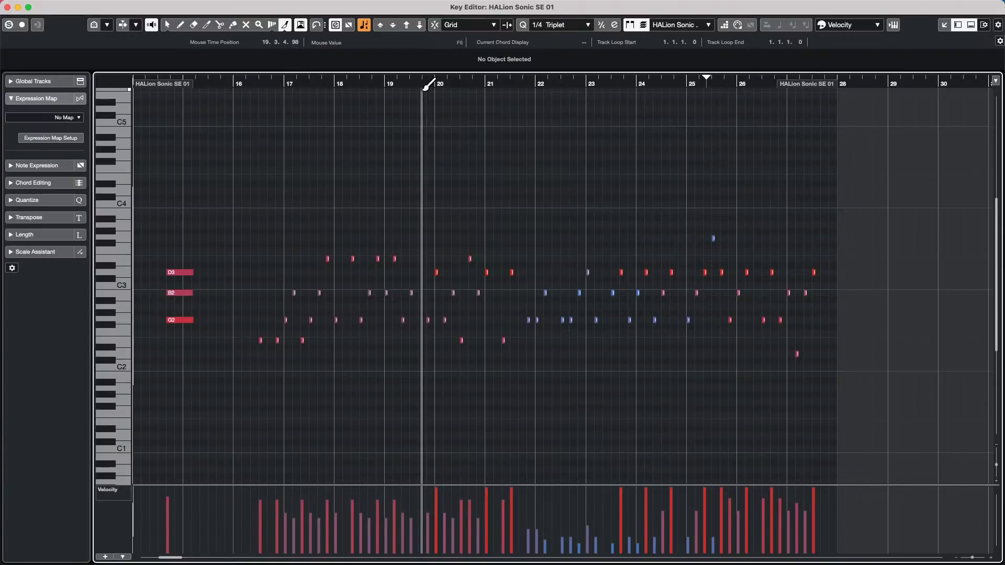
- Try to set the velocity of all notes in the part to 100
key("super+a")
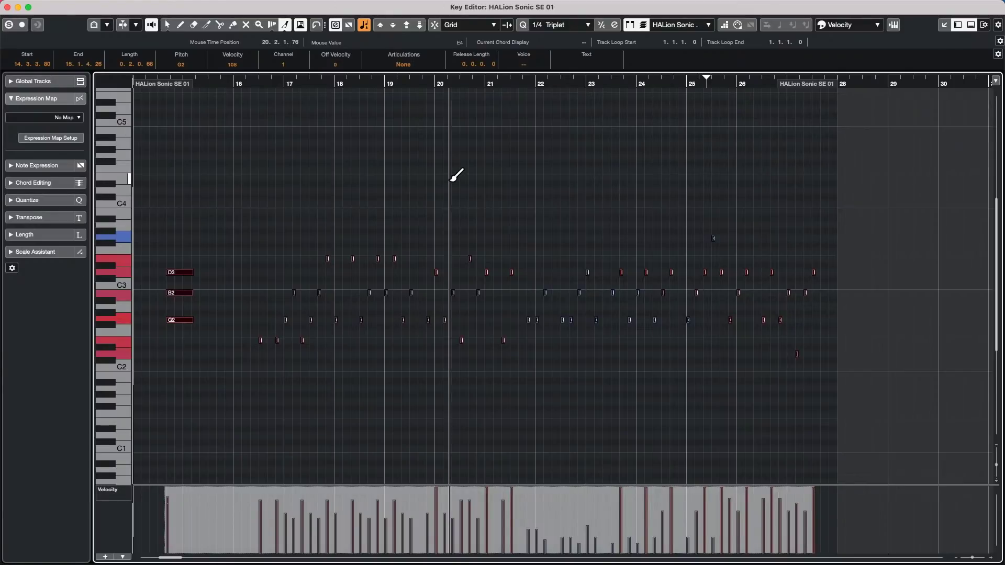
left_click(245, 65)
type("1")
key("Return")
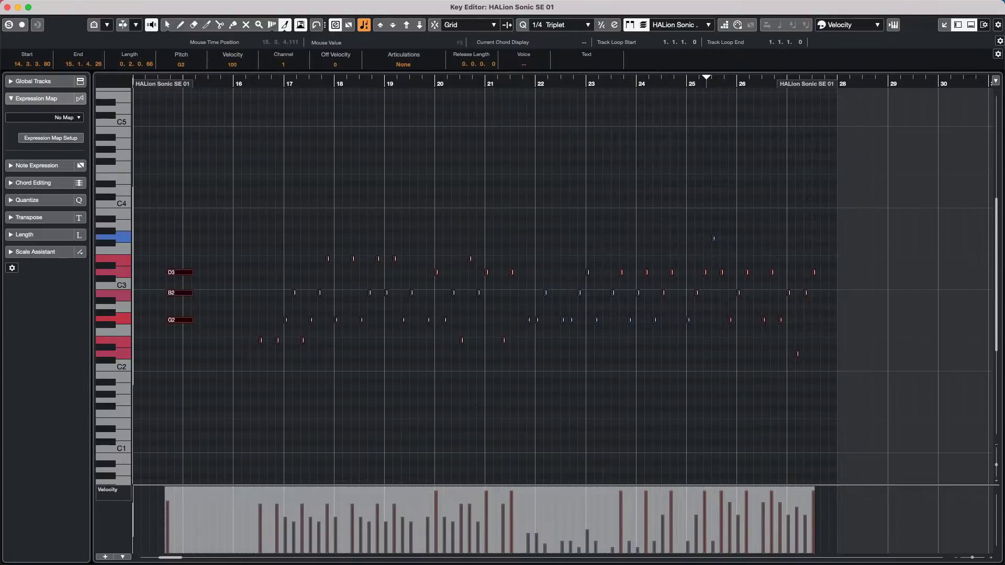
key("space")
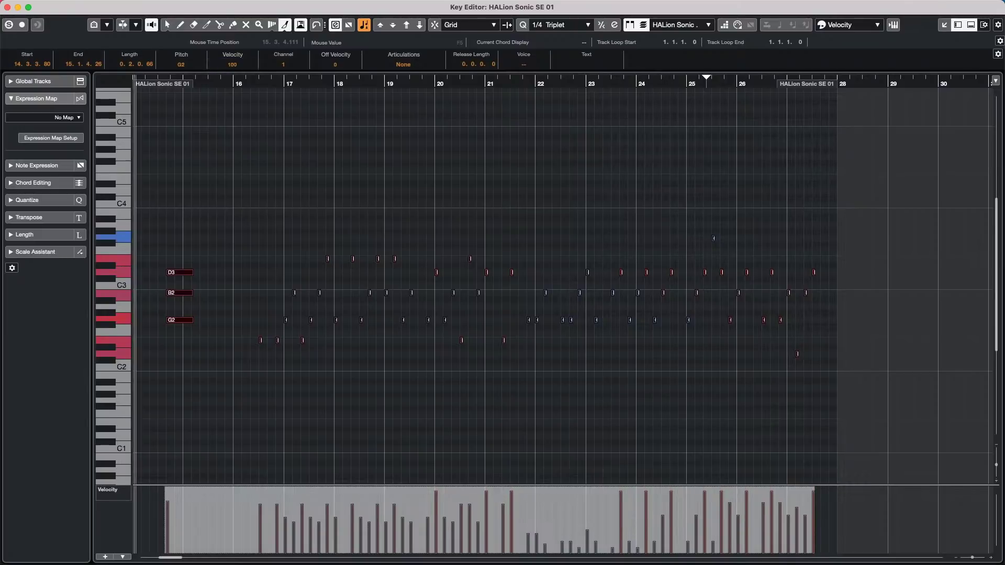
key("space")
- Select the arpeggiated notes from bar 16 onward, leaving out the opening chord, and set them all to velocity 100
key("1")
left_click_drag(250, 177, 840, 404)
left_click(245, 64)
type("1")
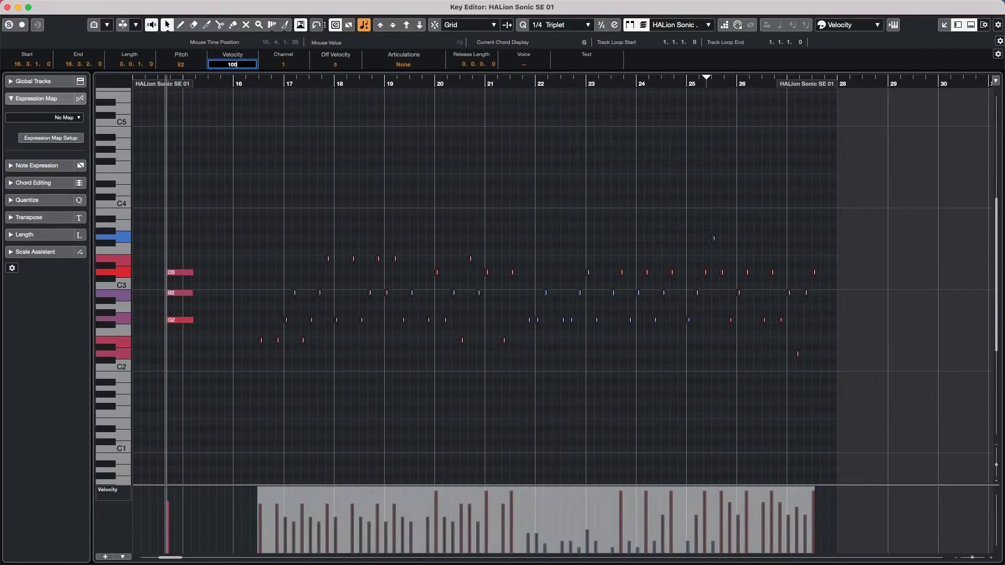
key("Return")
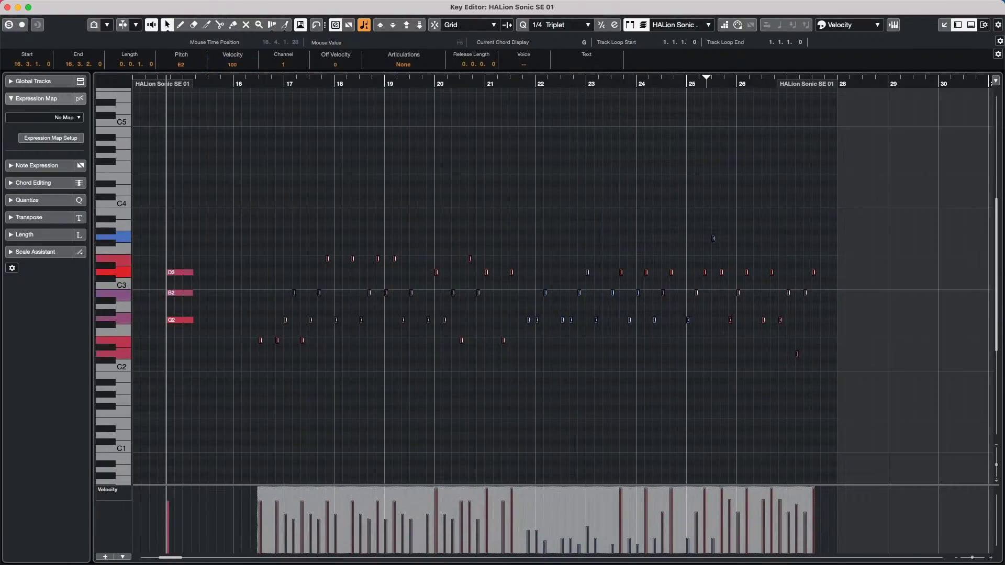
left_click(238, 67)
key("Return")
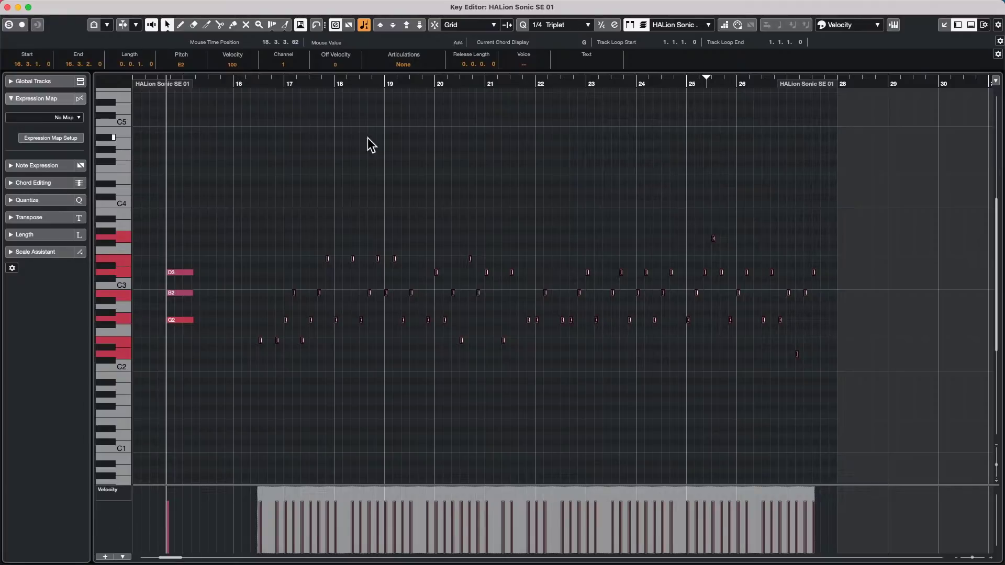
- Change the quantize preset to 1/2, apply Quantize MIDI Event Ends to the selected notes, and deselect them
mouse_move(131, 6)
left_click(130, 6)
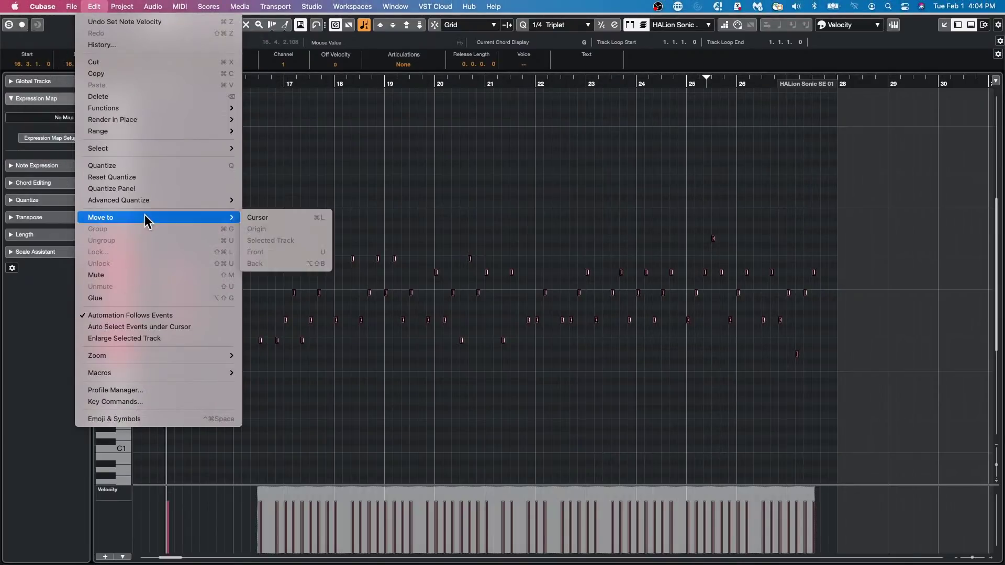
mouse_move(164, 200)
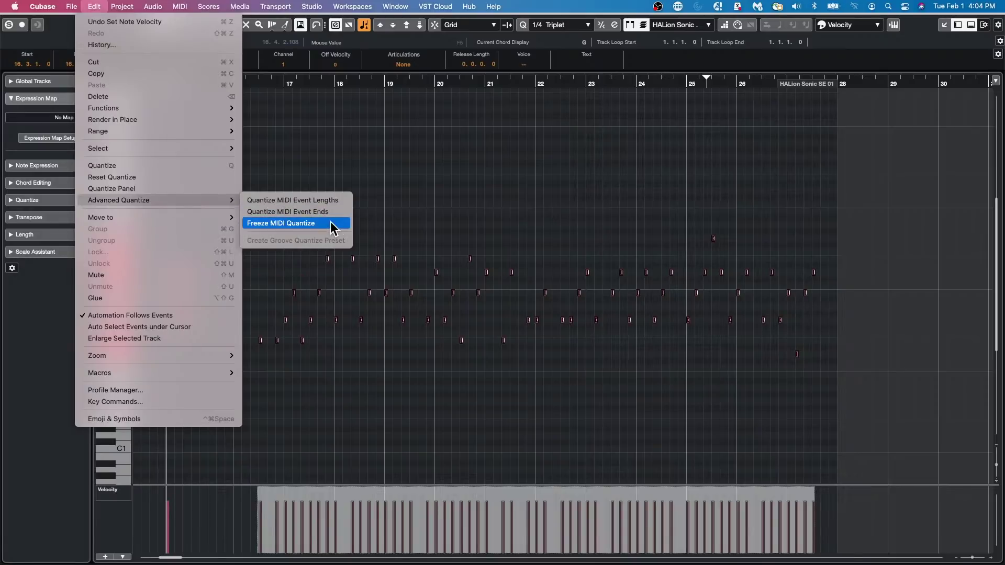
left_click(314, 212)
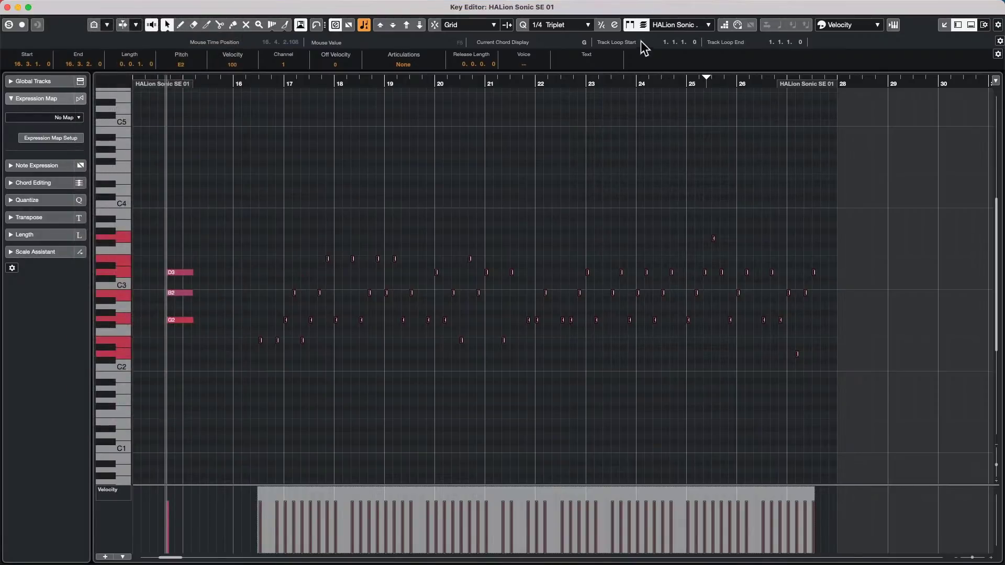
left_click(558, 22)
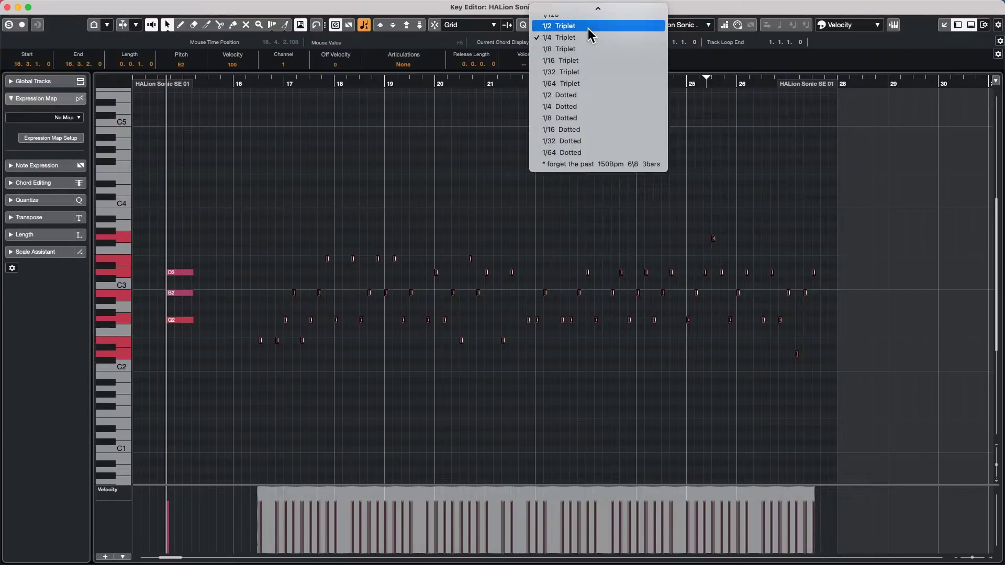
mouse_move(576, 8)
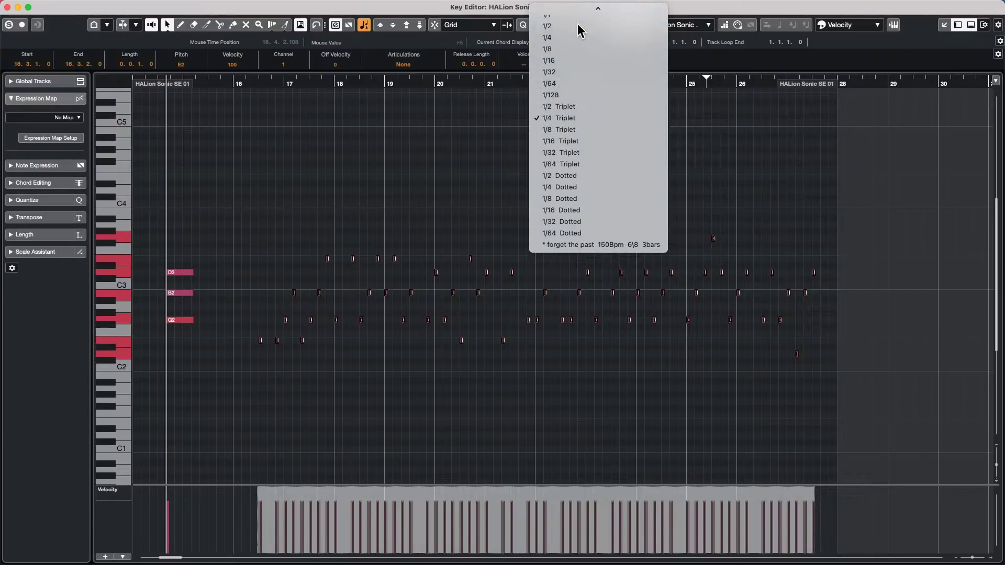
left_click(577, 24)
left_click(96, 7)
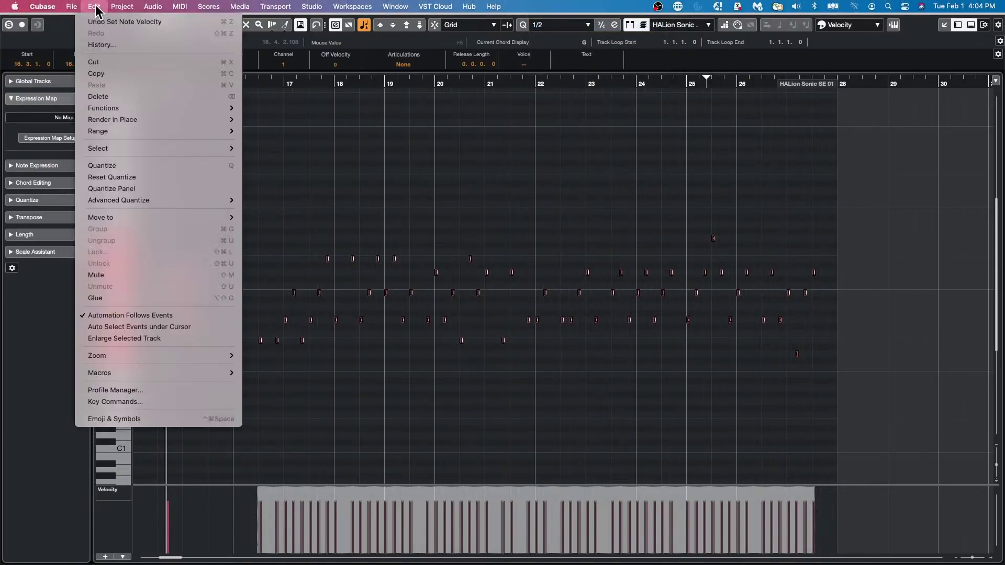
mouse_move(112, 200)
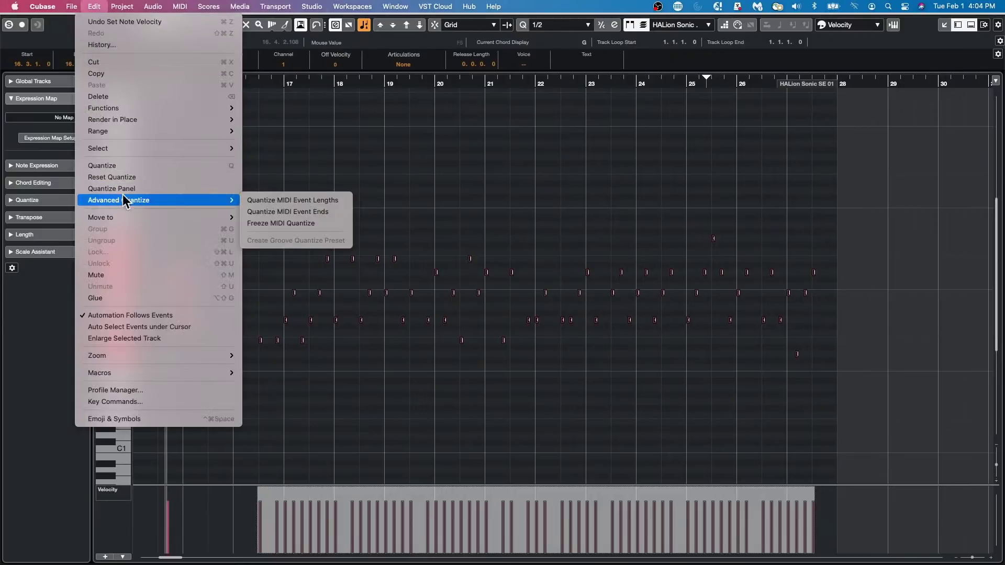
left_click(304, 215)
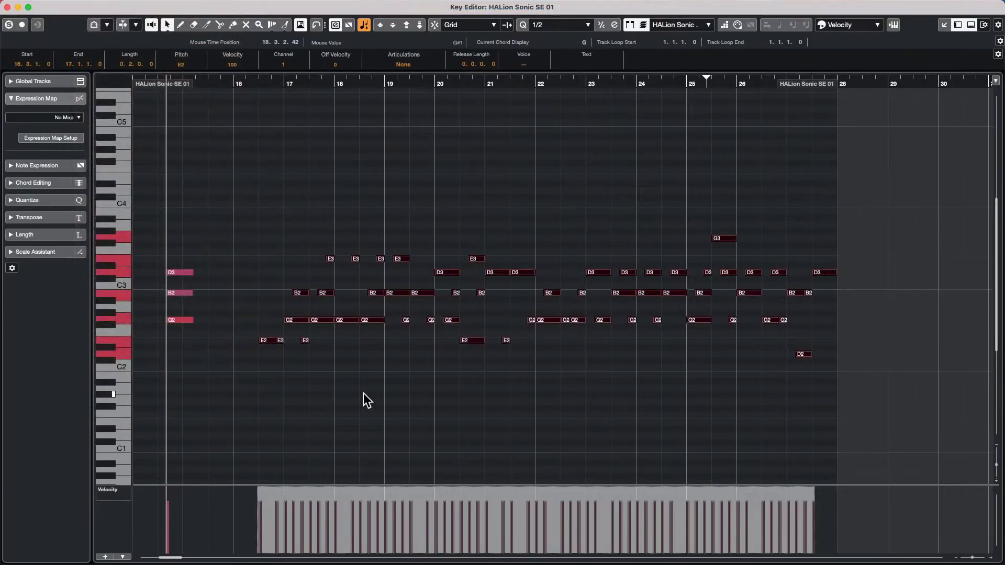
left_click(411, 398)
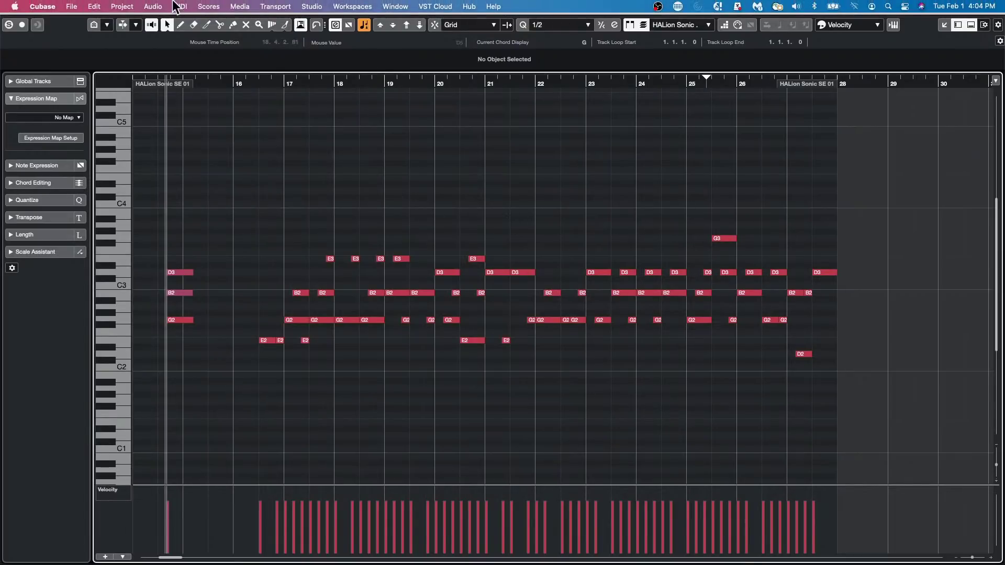
- Load the fixed velocity 100 preset from standard set 1 in the Logical Editor and apply it to the notes
left_click(180, 6)
mouse_move(162, 8)
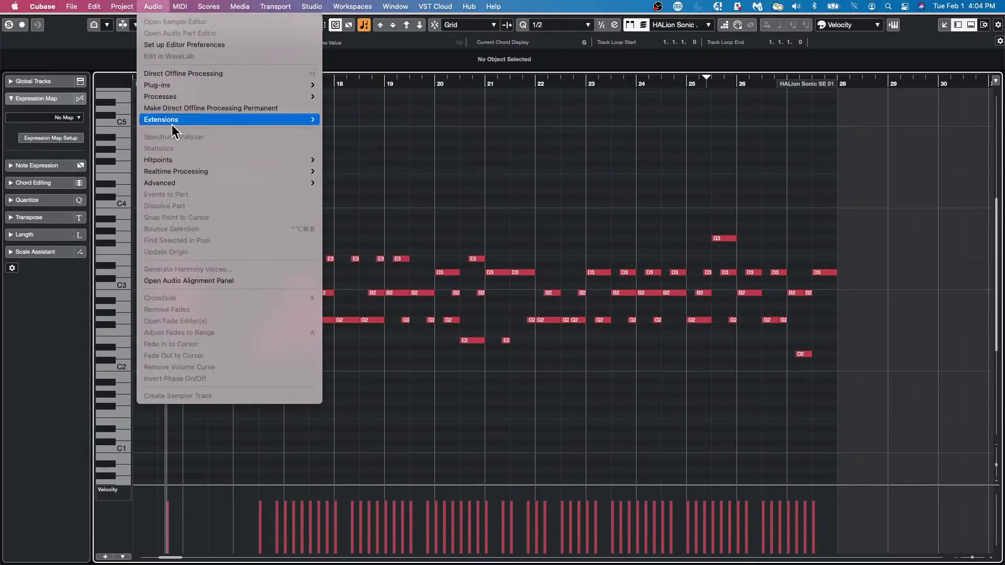
mouse_move(209, 7)
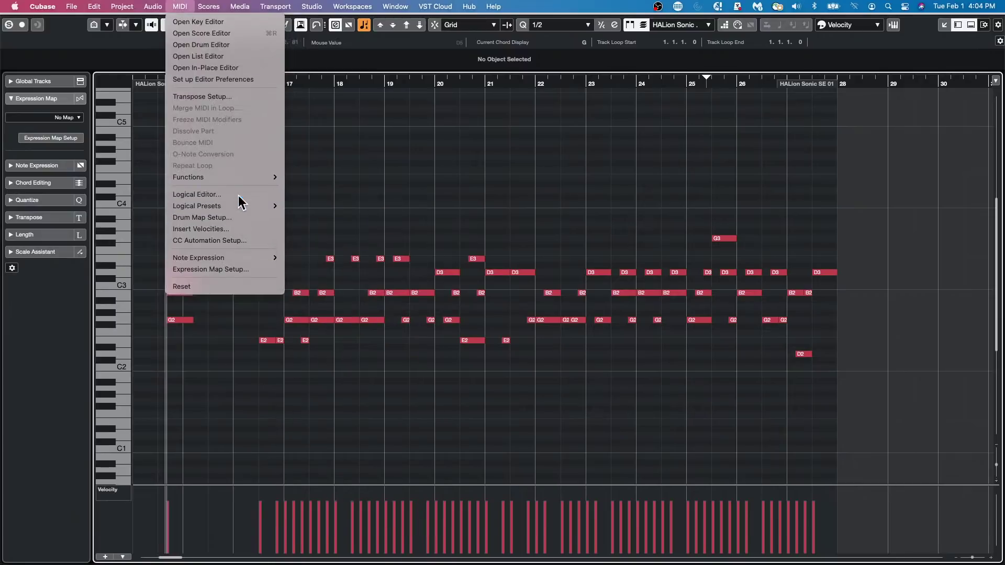
left_click(239, 194)
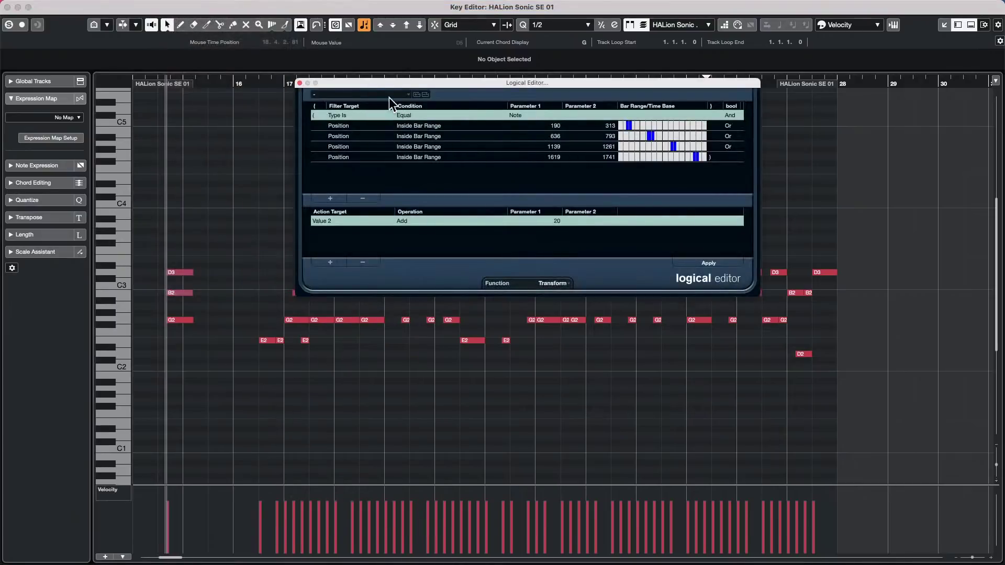
left_click(372, 93)
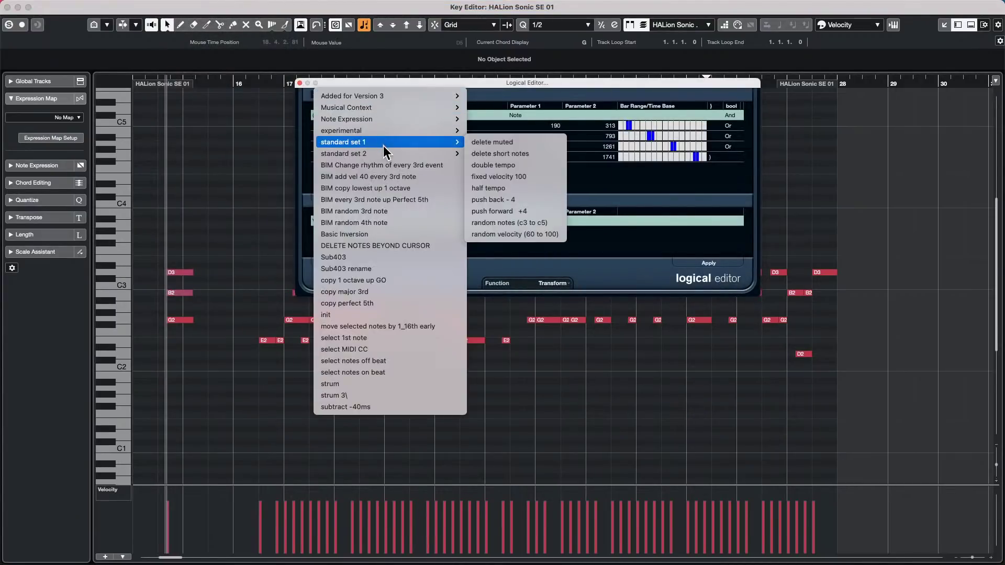
mouse_move(384, 151)
left_click(495, 177)
left_click(727, 262)
- Change the Logical Editor's fixed velocity value to 80 and apply it to the notes
left_click(552, 220)
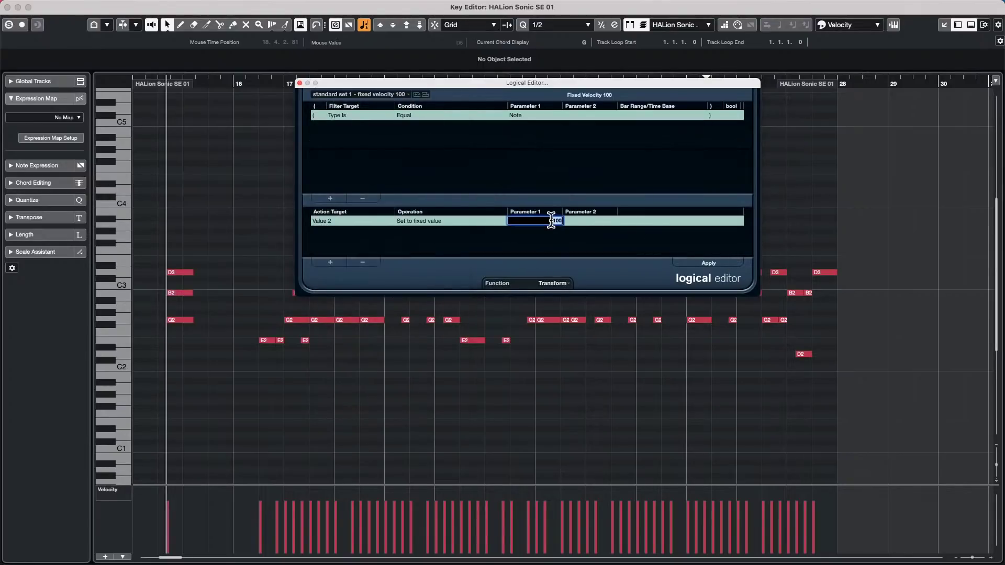
type("80")
key("Return")
left_click(714, 265)
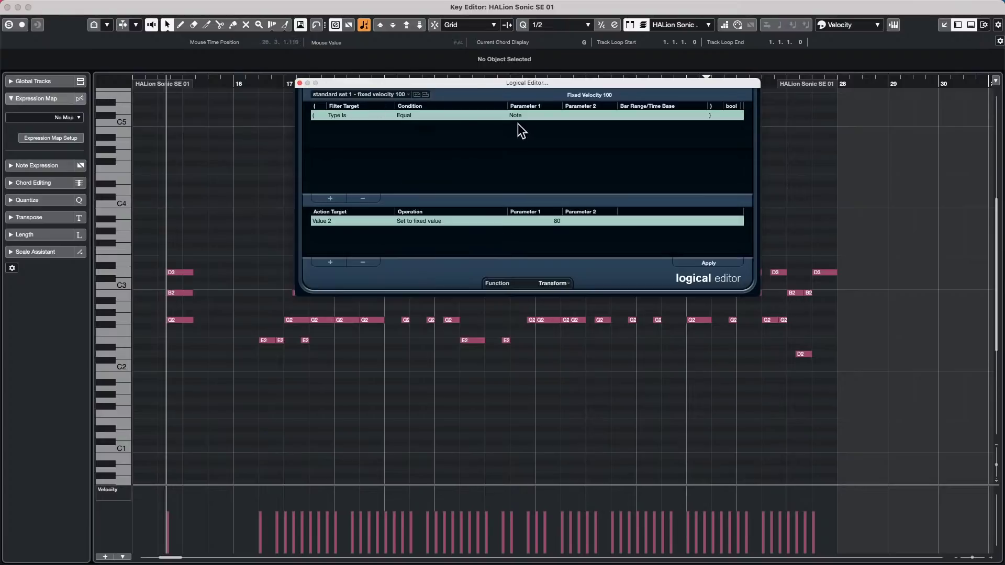
- Apply a fixed note length of 0.1.0.0 PPQ with the Logical Editor, and close it and the separate Key Editor
left_click(334, 221)
left_click(337, 243)
left_click(413, 221)
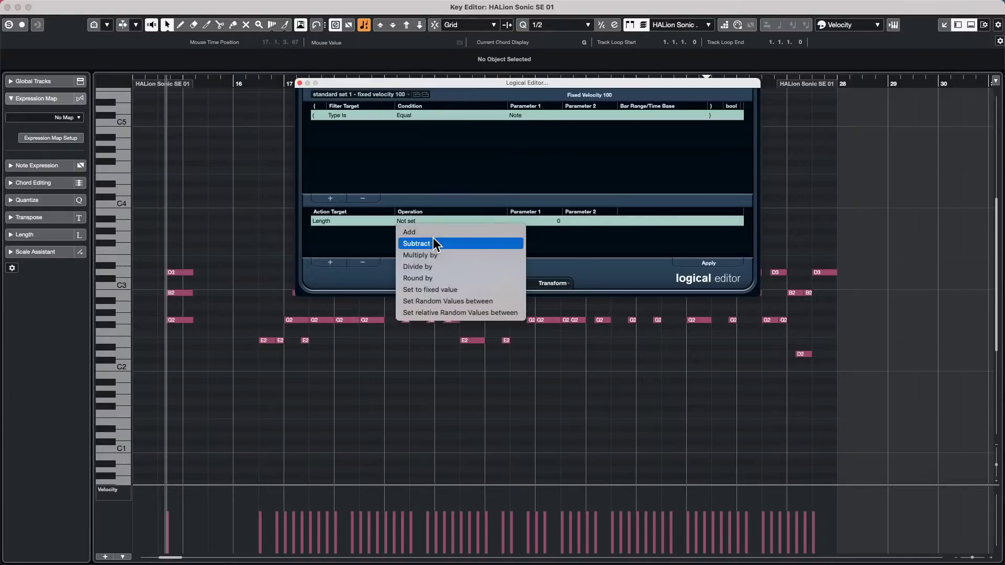
left_click(437, 291)
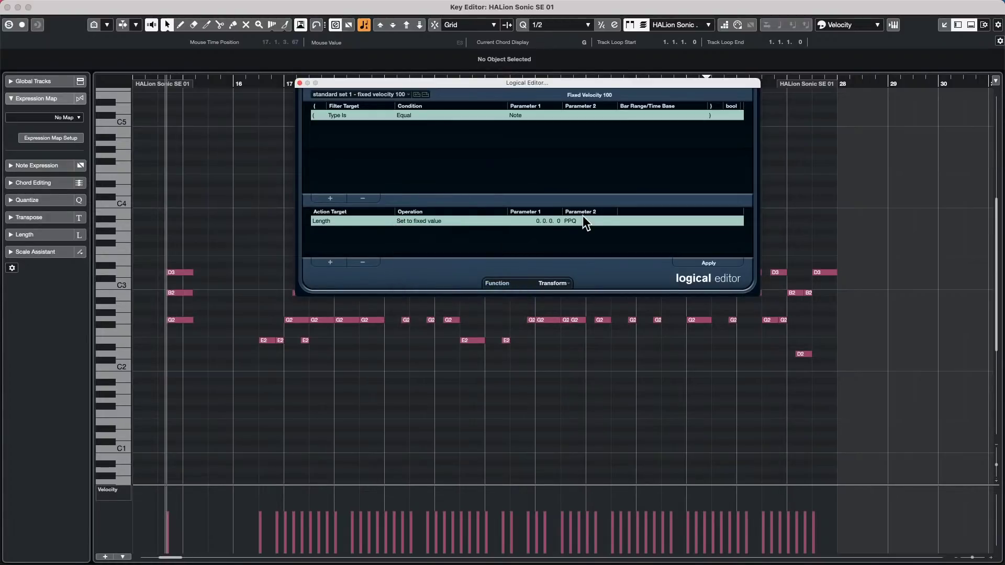
left_click(546, 221)
type("1")
key("Return")
left_click(708, 264)
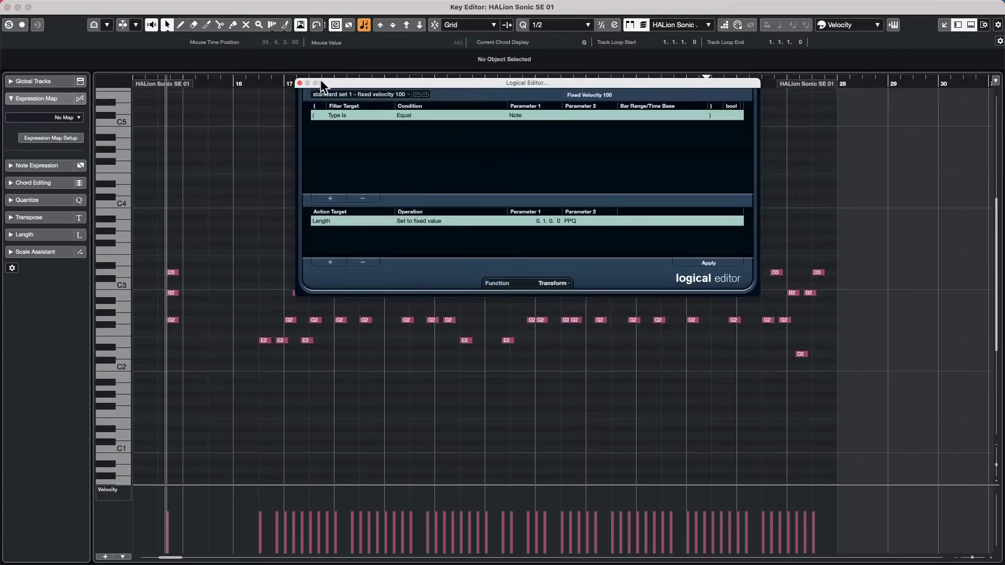
left_click(300, 83)
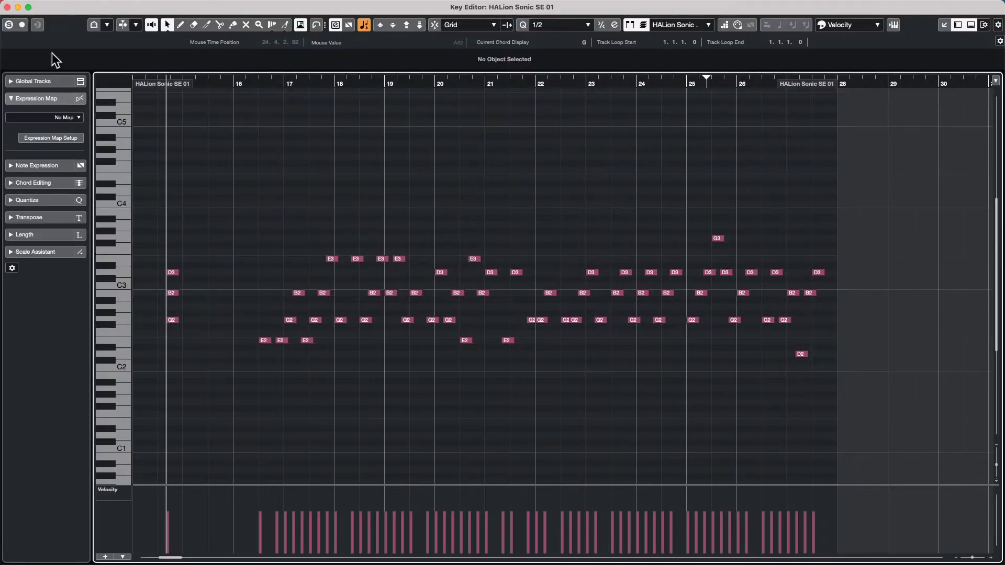
left_click(8, 7)
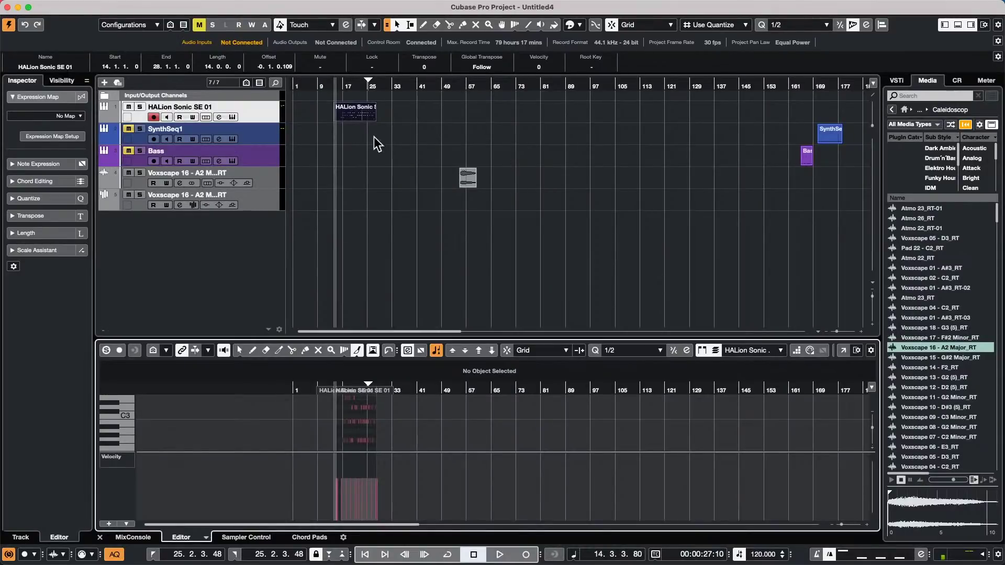
- Move the HALion Sonic SE 01 chord notes in the second half of bar 14 to the start of bar 15
left_click_drag(328, 87, 337, 130)
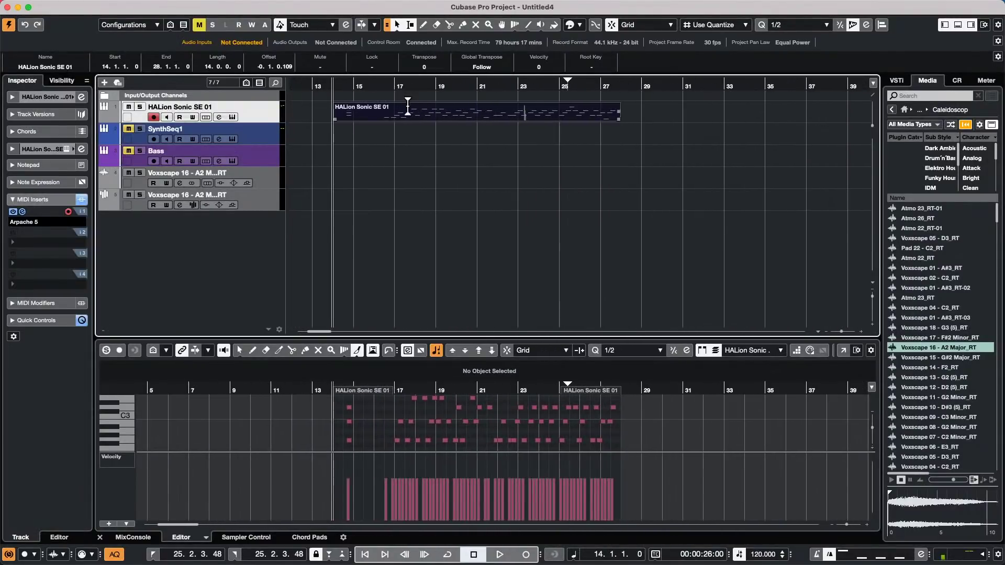
left_click(405, 111)
double_click(409, 116)
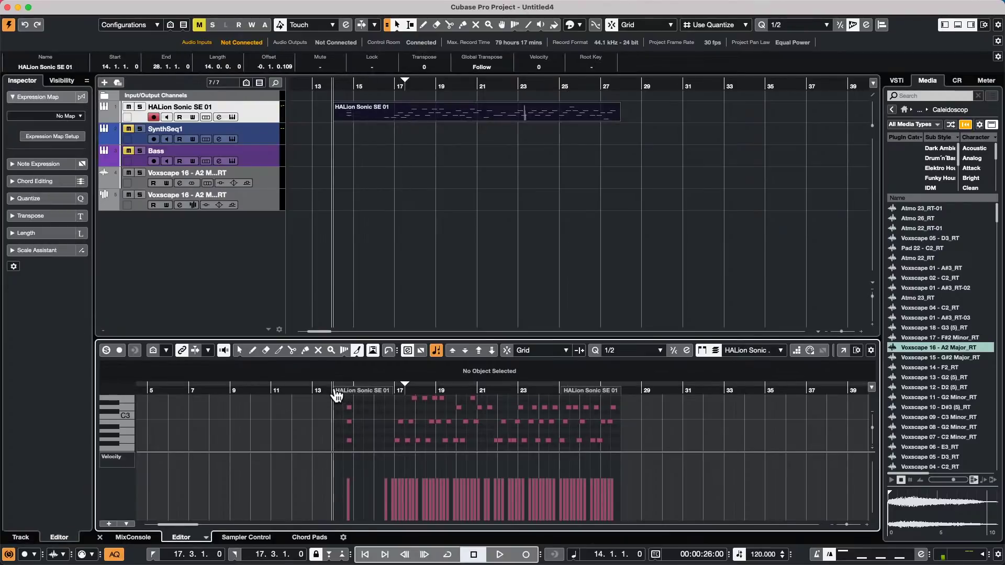
left_click_drag(321, 388, 359, 407)
right_click(530, 419)
left_click(530, 420)
left_click(523, 440)
scroll(524, 450, "down", 2)
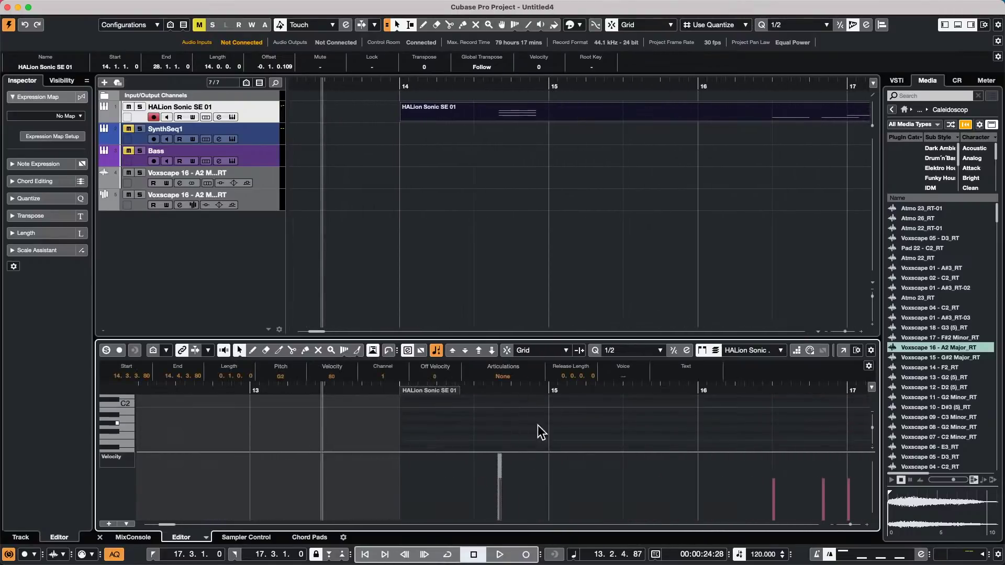
scroll(554, 420, "up", 2)
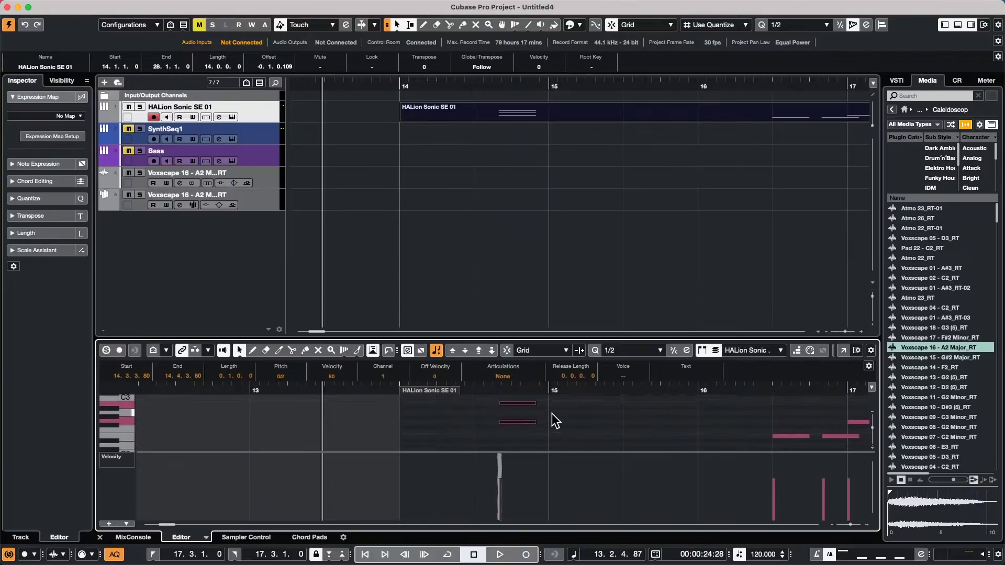
left_click_drag(518, 424, 568, 423)
left_click(633, 444)
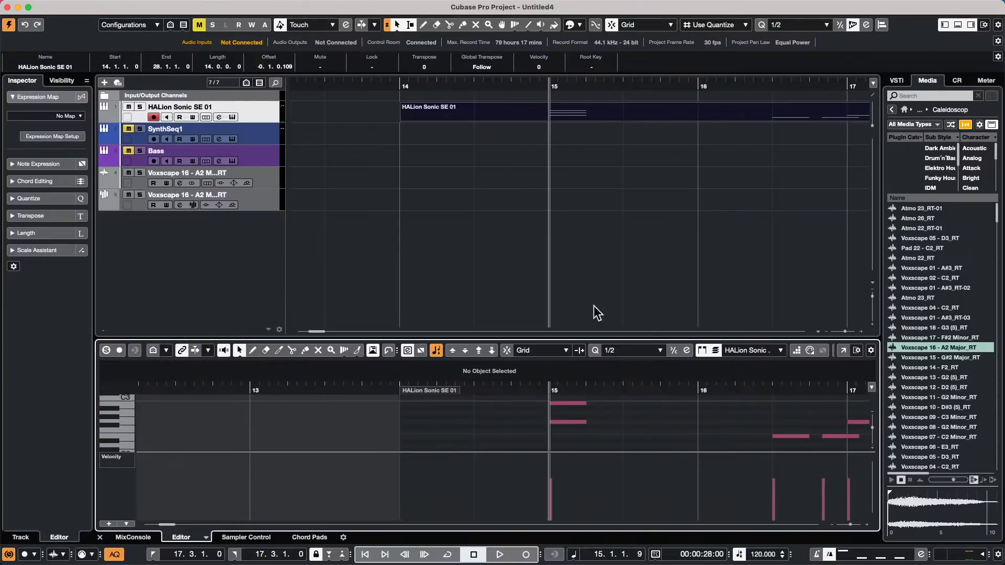
- Split the HALion Sonic SE 01 MIDI part at bar 15 with the Split tool
right_click(543, 140)
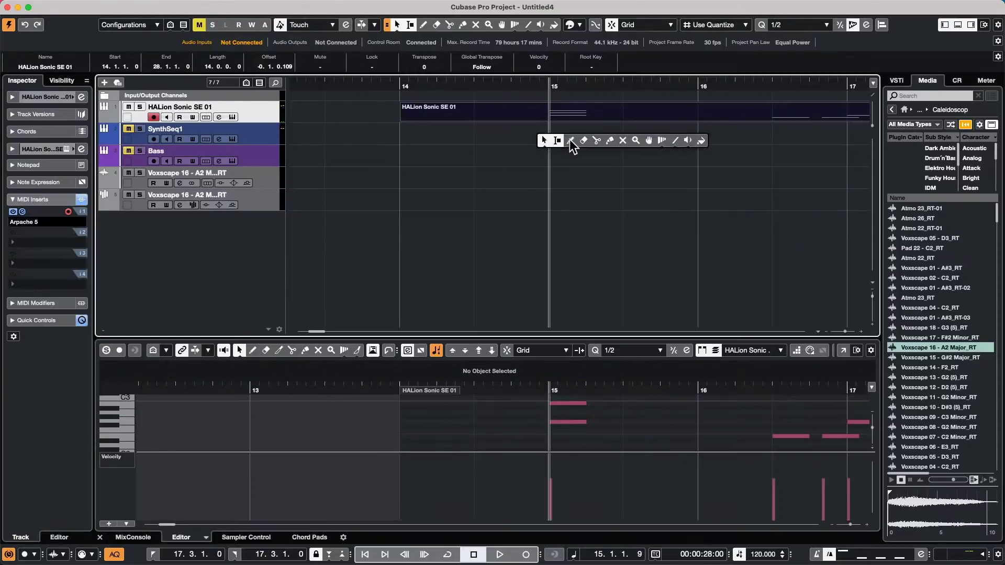
left_click(596, 140)
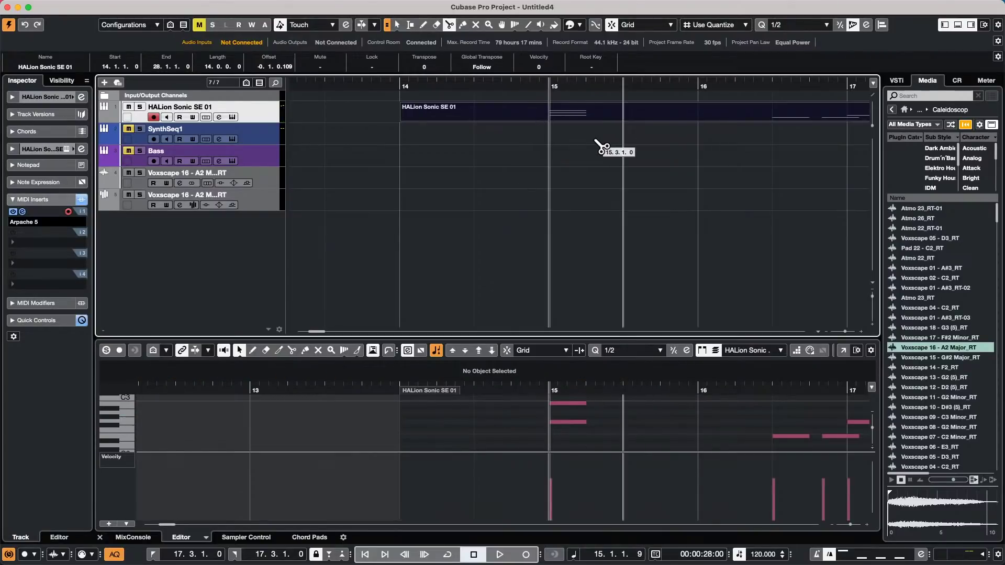
left_click(550, 118)
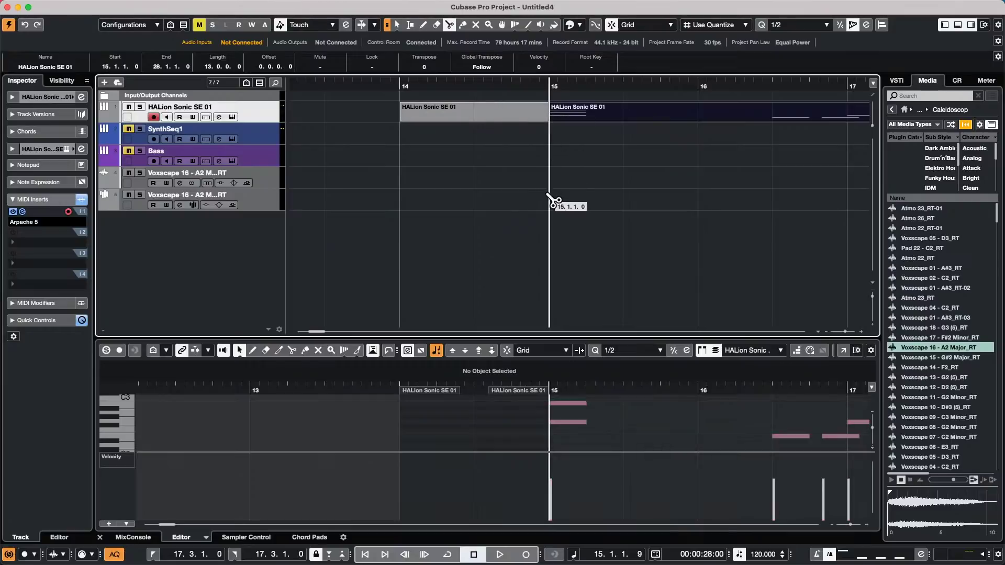
- Review the Split MIDI Events and Split MIDI Controllers options in the MIDI editing preferences, and close the preferences
left_click(74, 6)
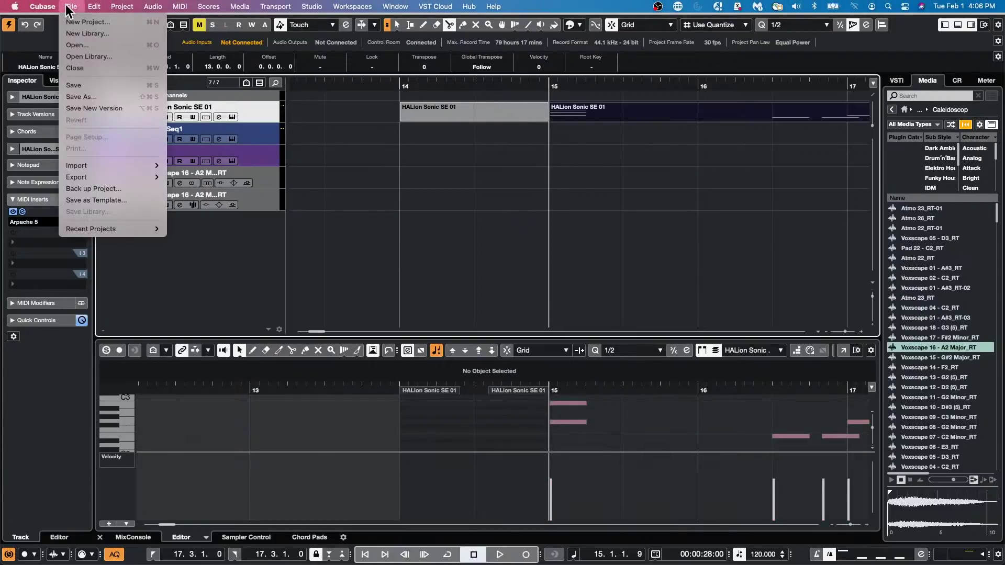
mouse_move(42, 6)
left_click(53, 40)
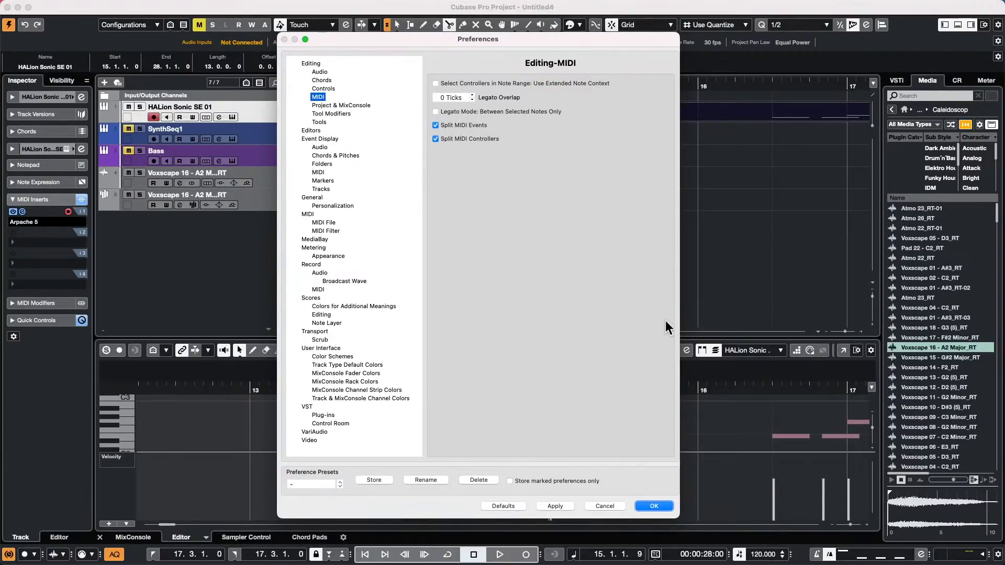
left_click(655, 505)
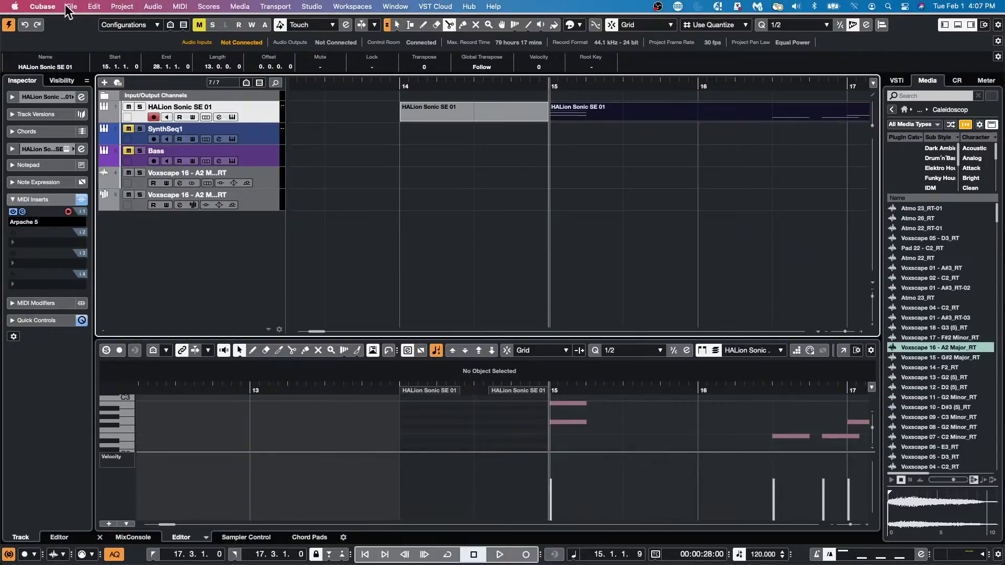
- Import the We Are Steinberg YouTube channel video file from the Export Video project folder
left_click(71, 7)
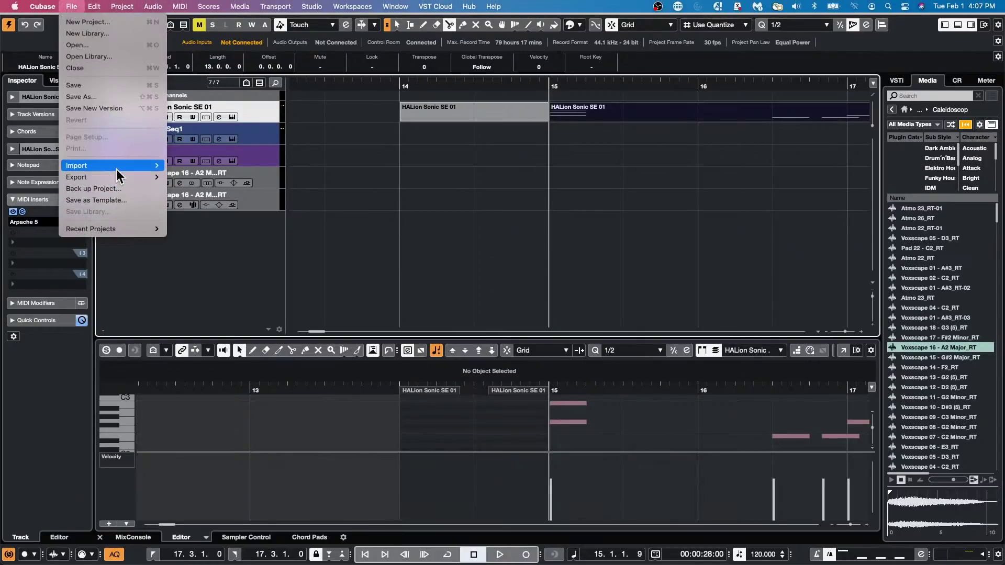
mouse_move(117, 168)
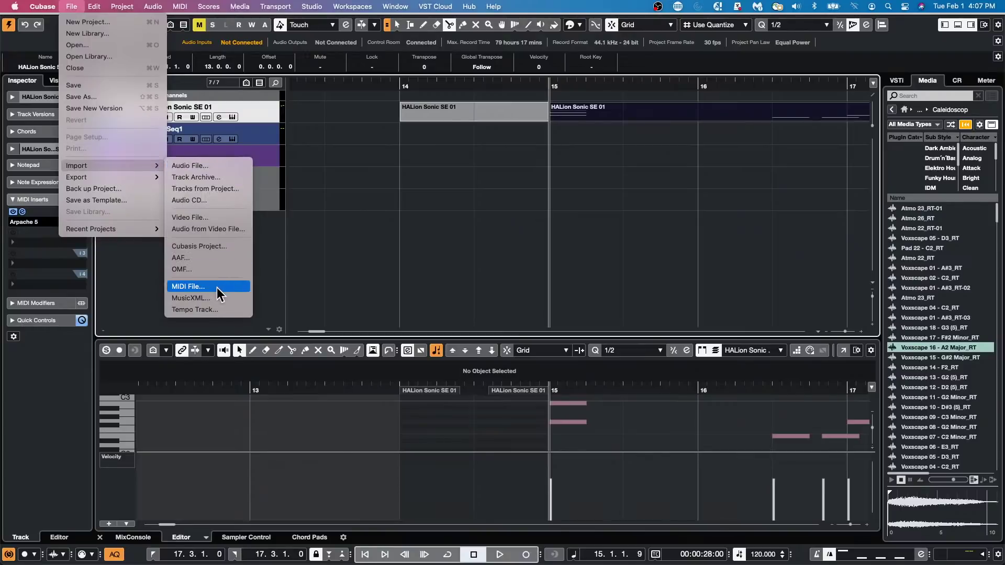
left_click(225, 216)
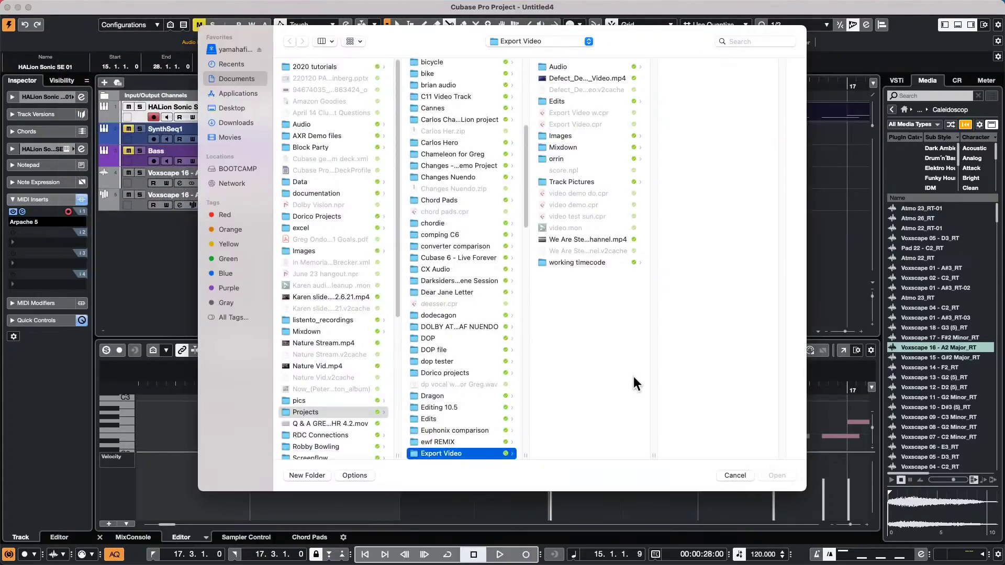
double_click(580, 238)
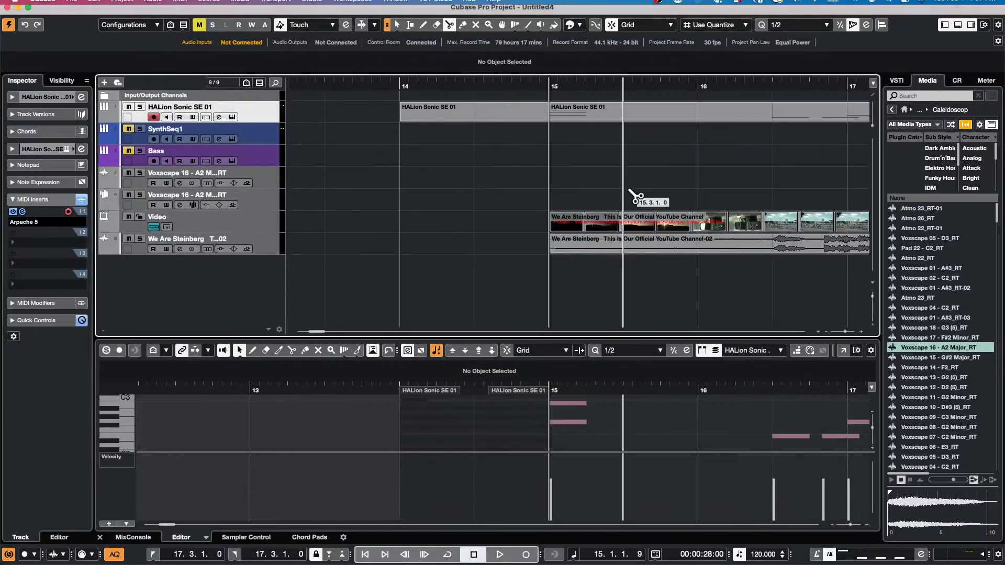
- Open the Pool, expand its Video and Audio folders, and examine the file paths of the project's media
left_click(312, 6)
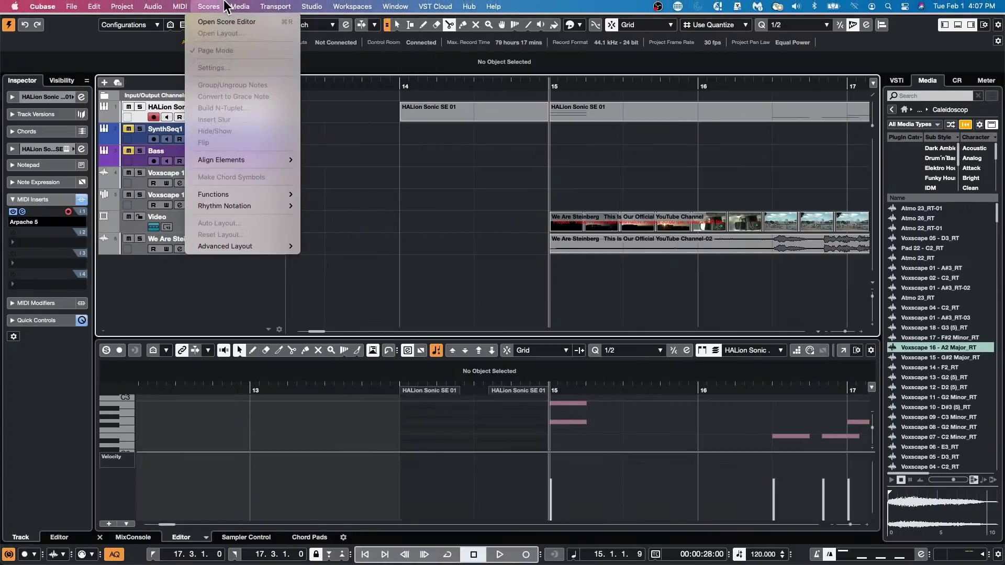
mouse_move(184, 6)
mouse_move(239, 7)
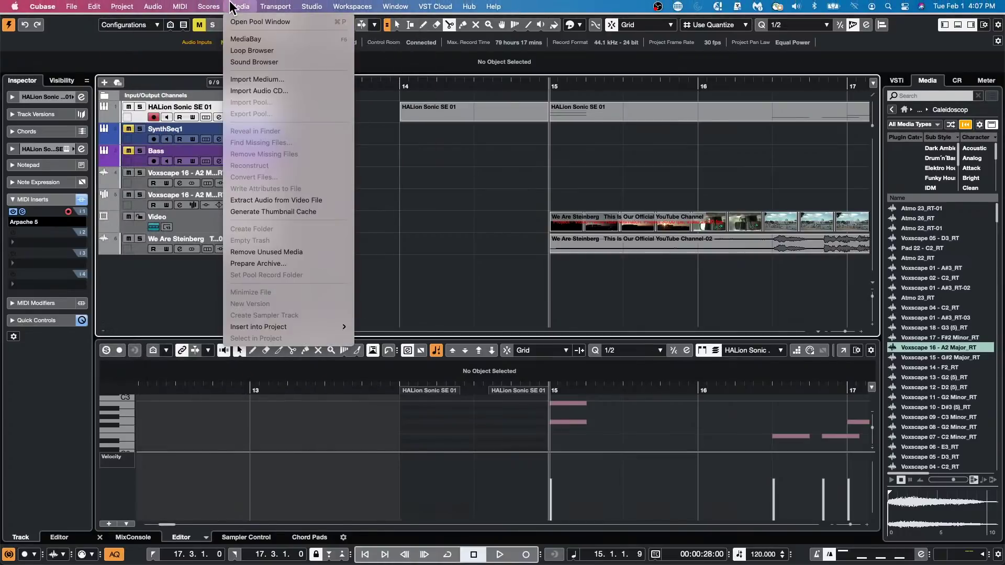
left_click(245, 23)
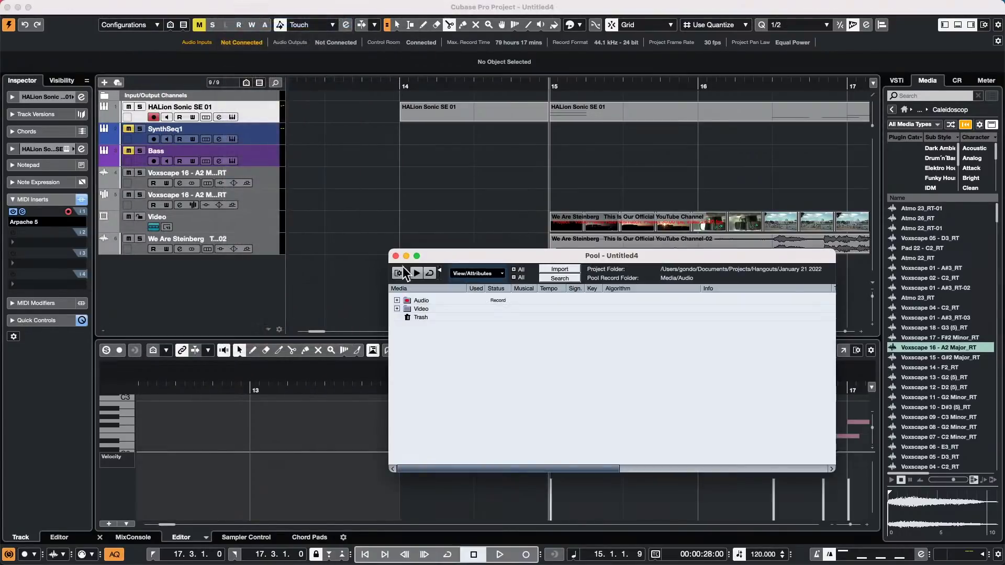
left_click(397, 309)
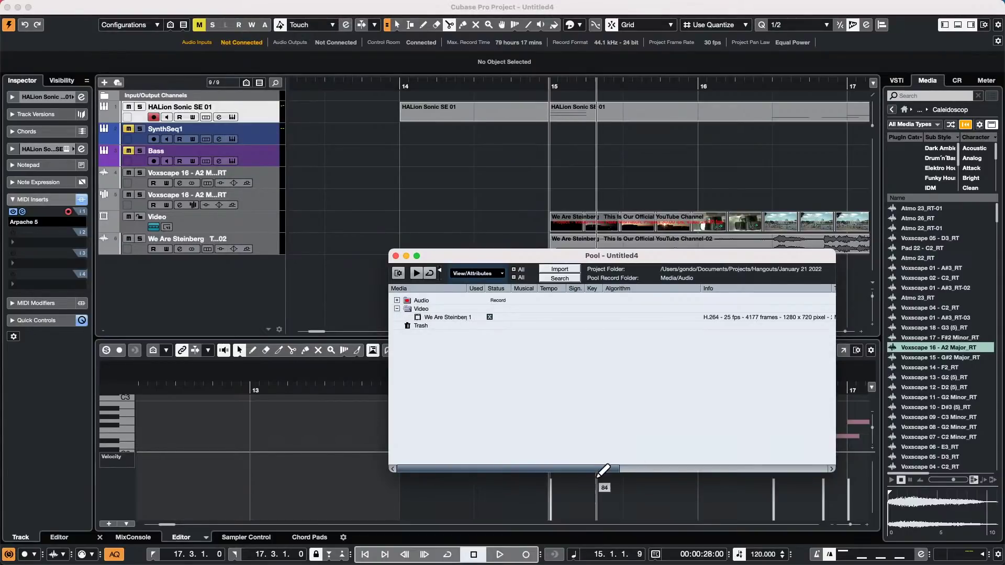
mouse_move(596, 474)
left_mouse_down()
mouse_move(798, 467)
mouse_move(595, 464)
left_mouse_up()
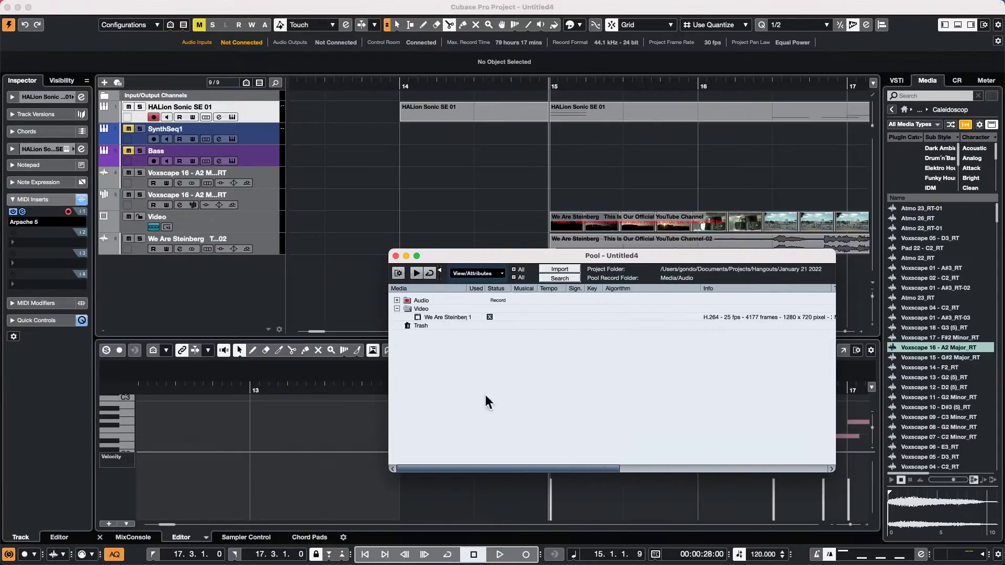
left_click(397, 300)
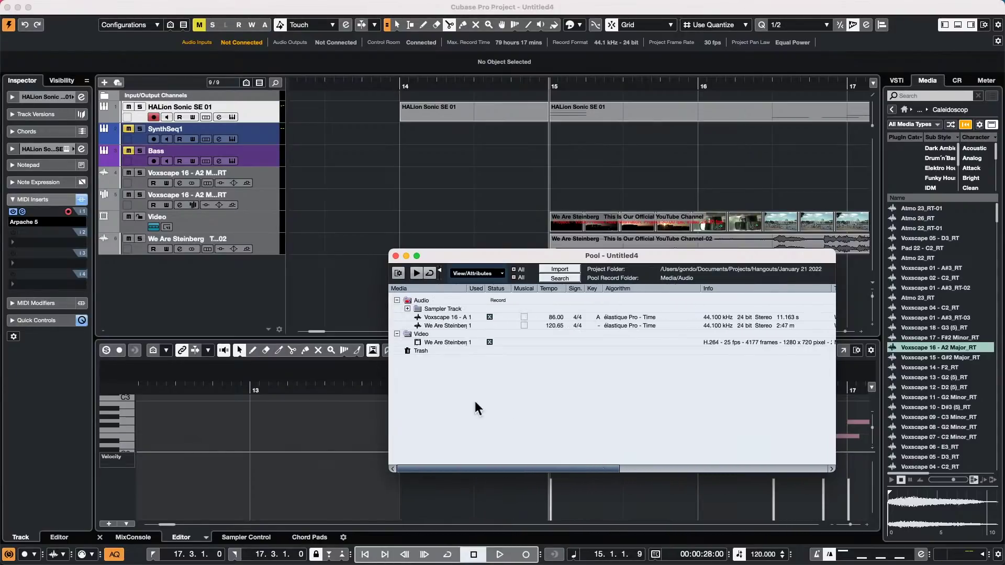
left_click_drag(601, 469, 830, 451)
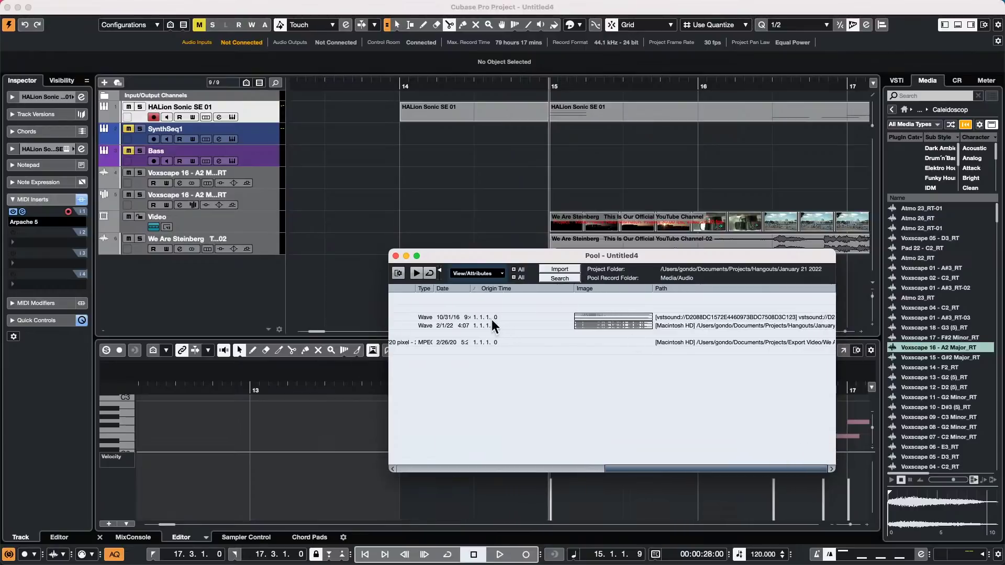
left_click_drag(622, 471, 416, 468)
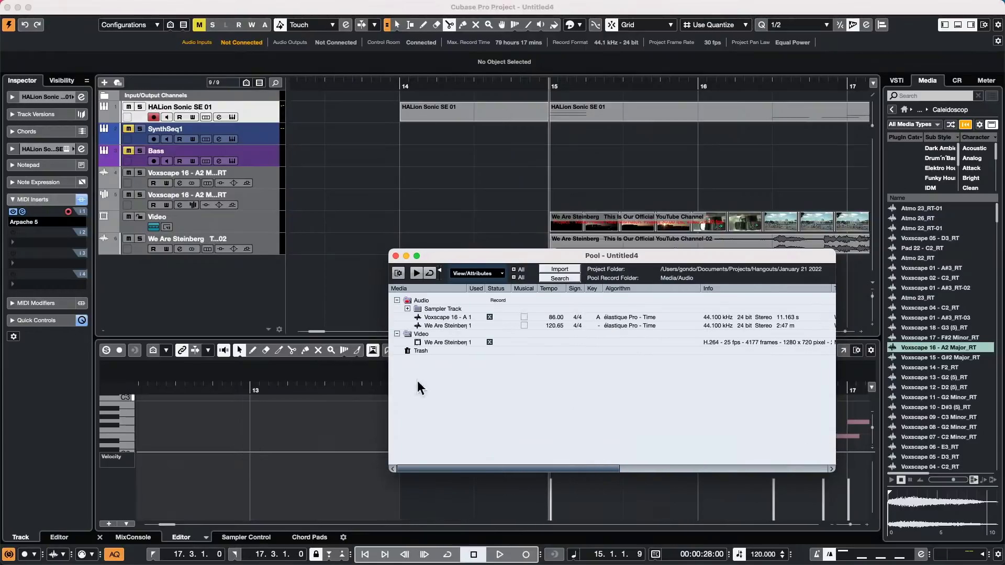
- Prepare the Pool for archiving, copying the video files into the project folder too
right_click(436, 378)
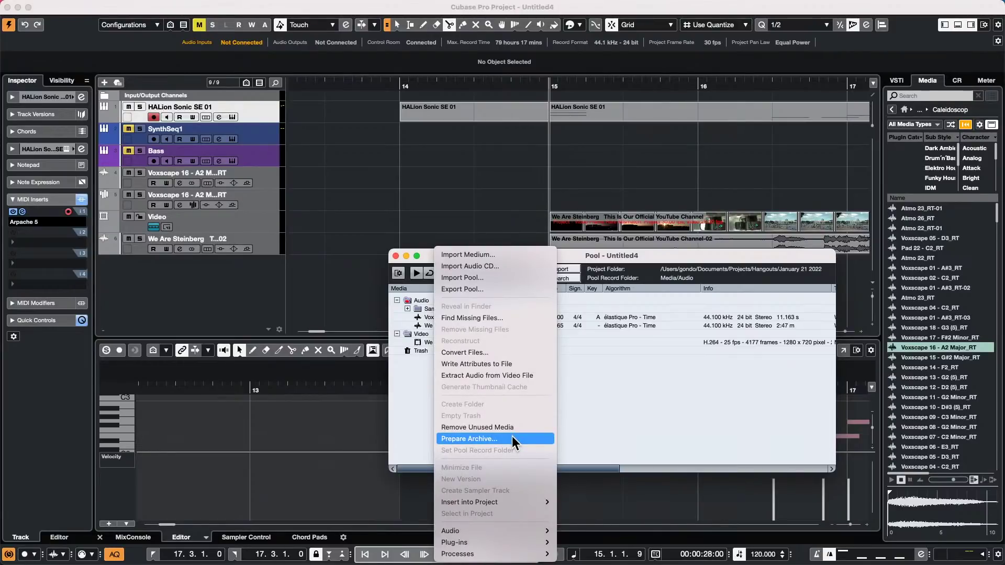
left_click(512, 437)
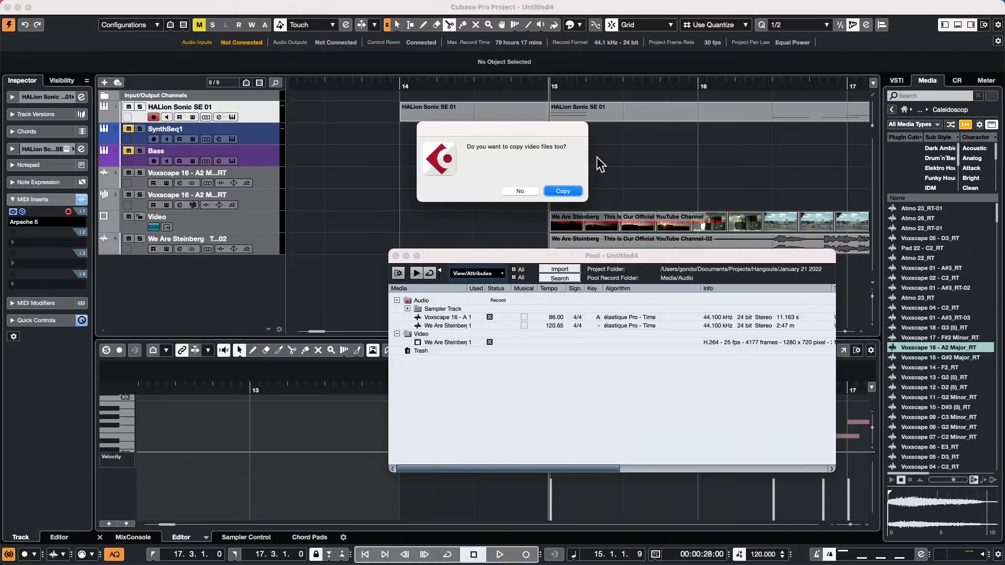
left_click(566, 191)
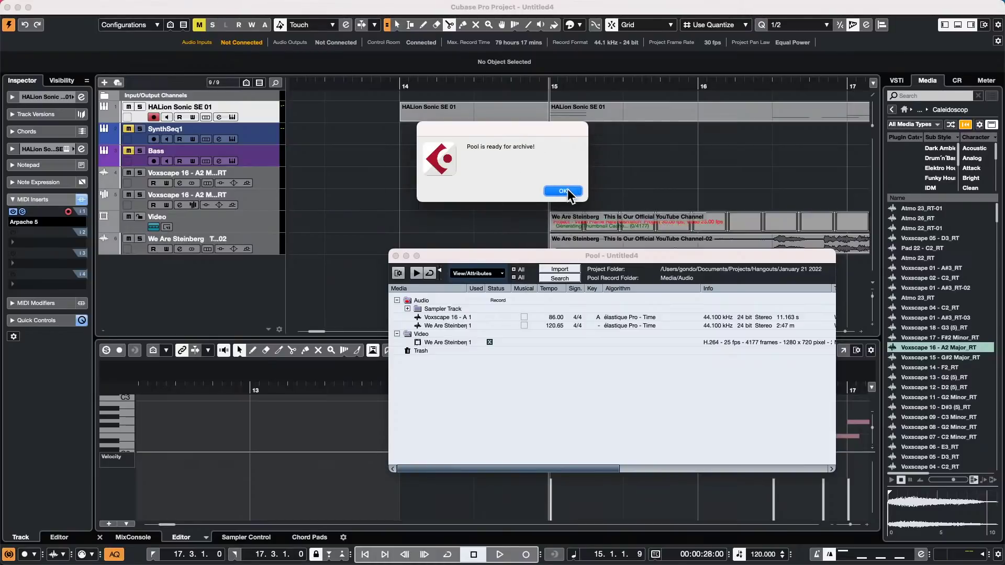
left_click(568, 192)
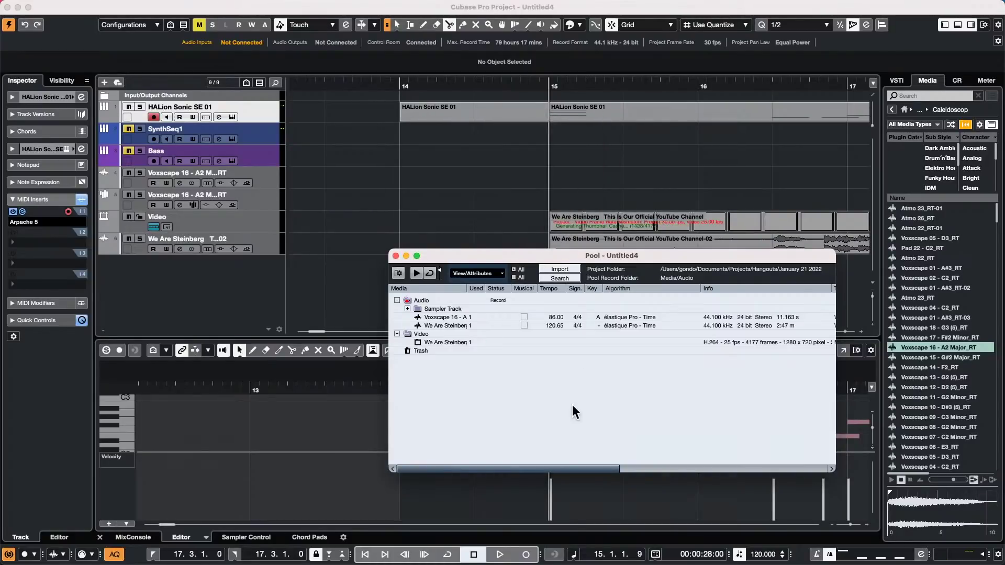
- Check the media file paths and the available archive commands in the Pool, and close the Pool
left_click_drag(570, 469, 817, 456)
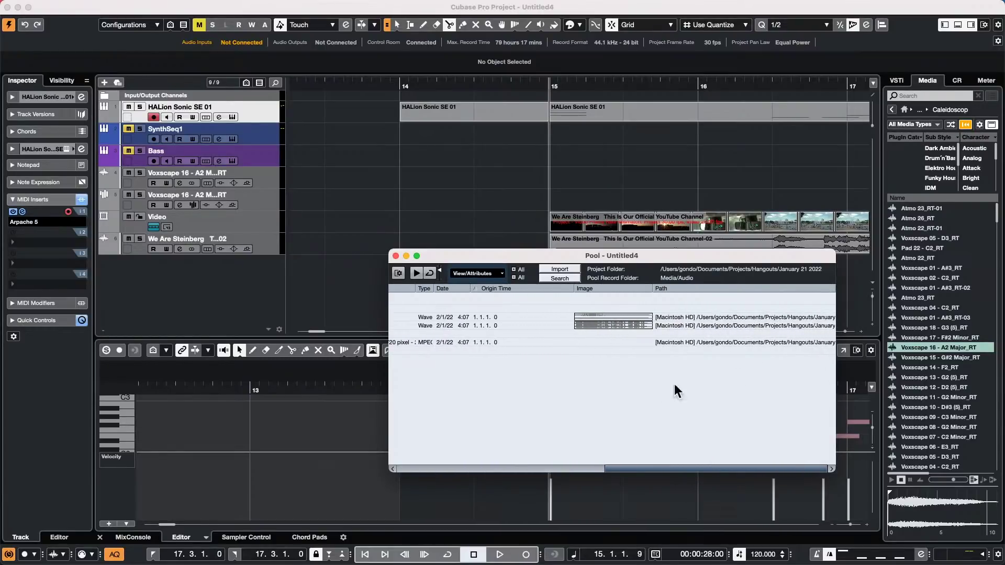
right_click(414, 384)
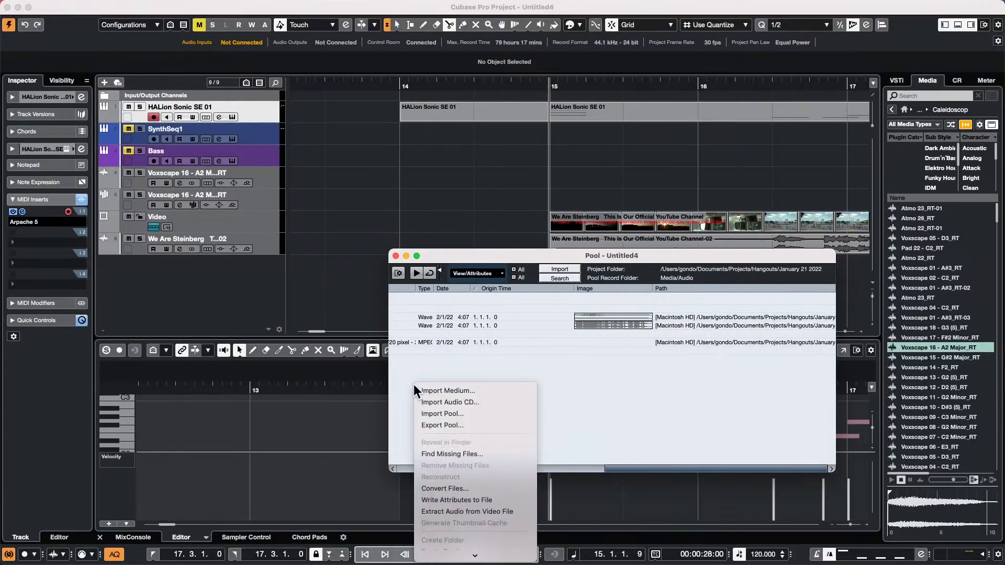
scroll(449, 559, "down", 2)
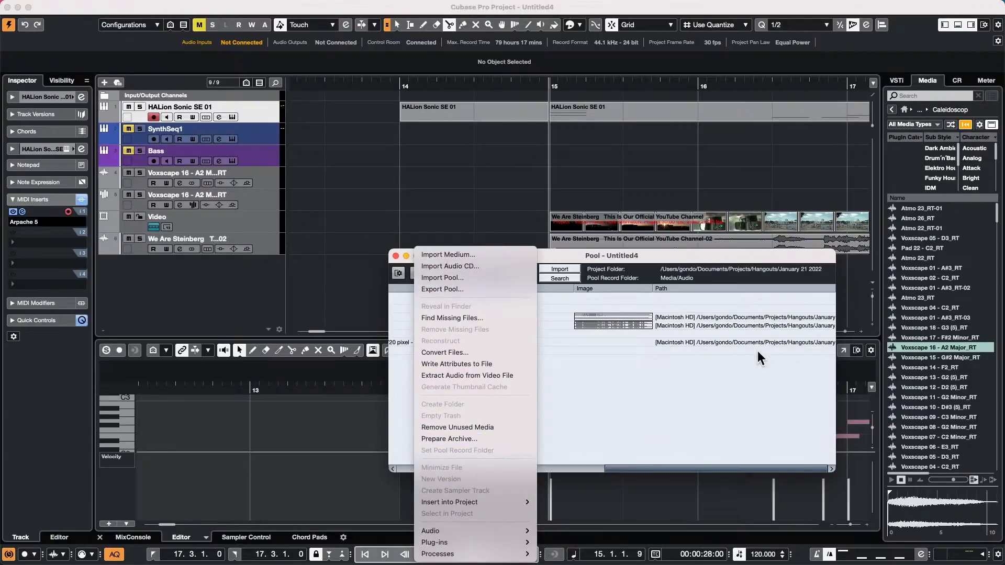
left_click(396, 255)
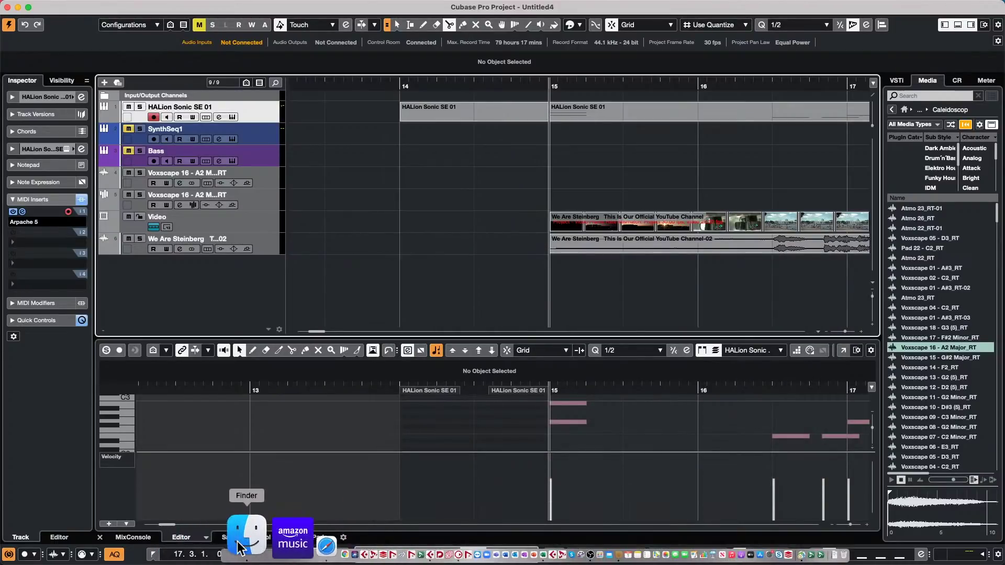
left_click(240, 547)
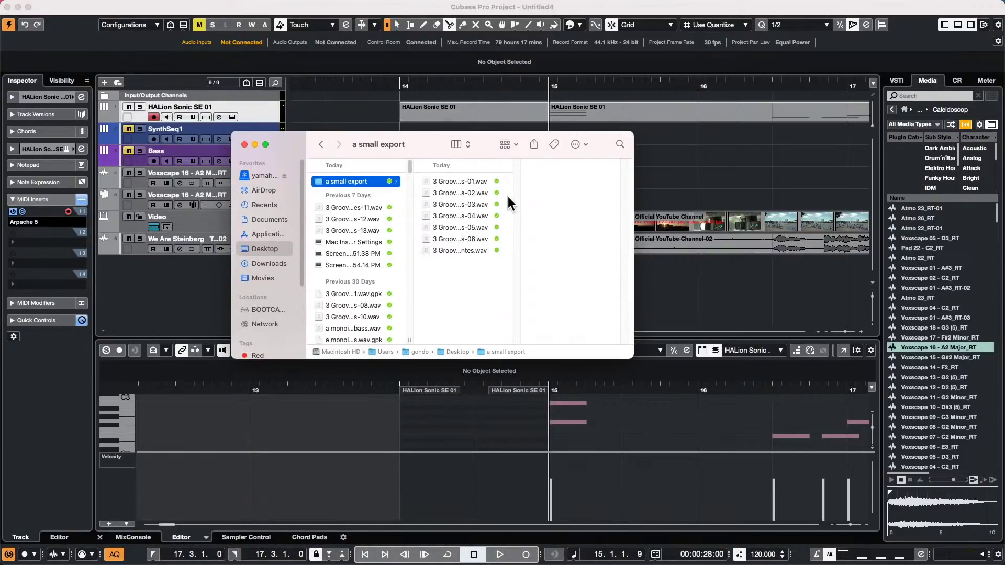
left_click(679, 297)
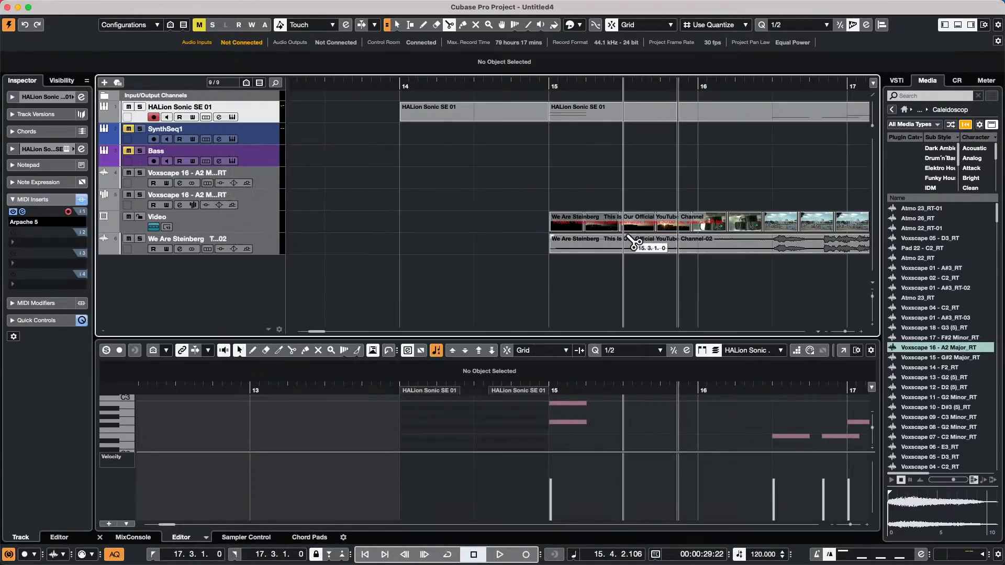
- Open the recent project jump off.cpr and activate it
mouse_move(184, 5)
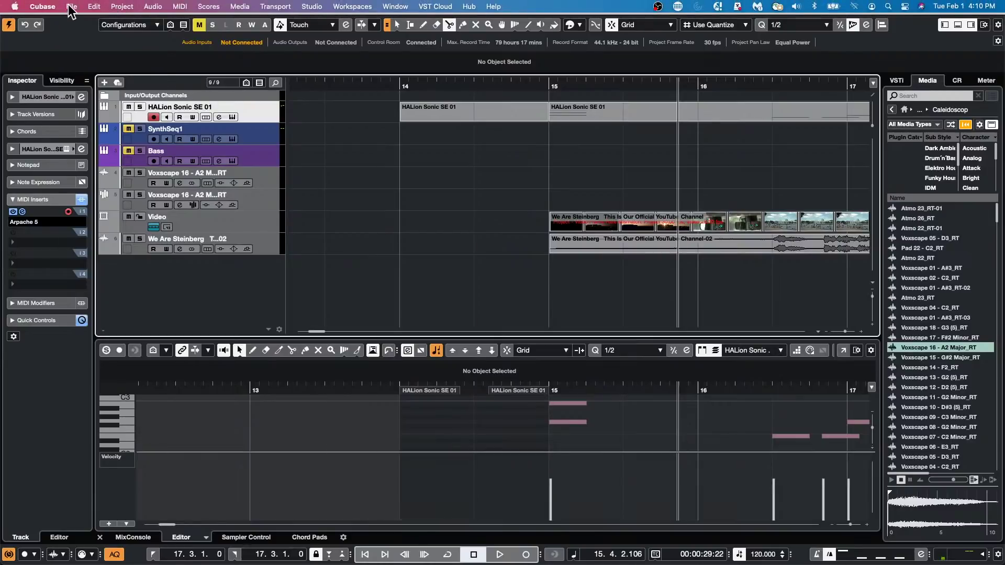
left_click(70, 6)
mouse_move(113, 229)
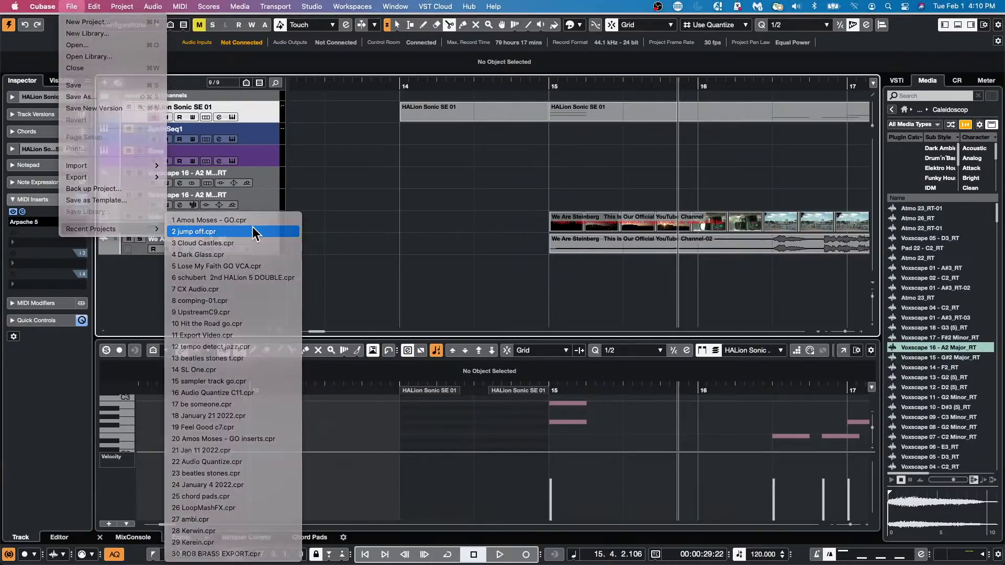
left_click(252, 230)
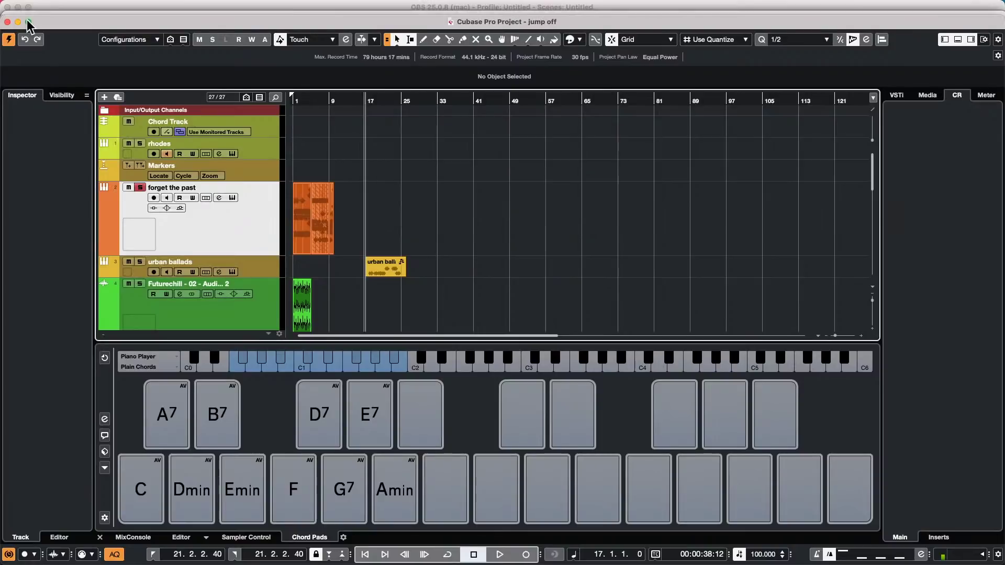
left_click(27, 22)
- Place a Get Your Body lead vocal sample from the Bloom media set on the Futurechill audio track at bar 35
scroll(494, 158, "down", 8)
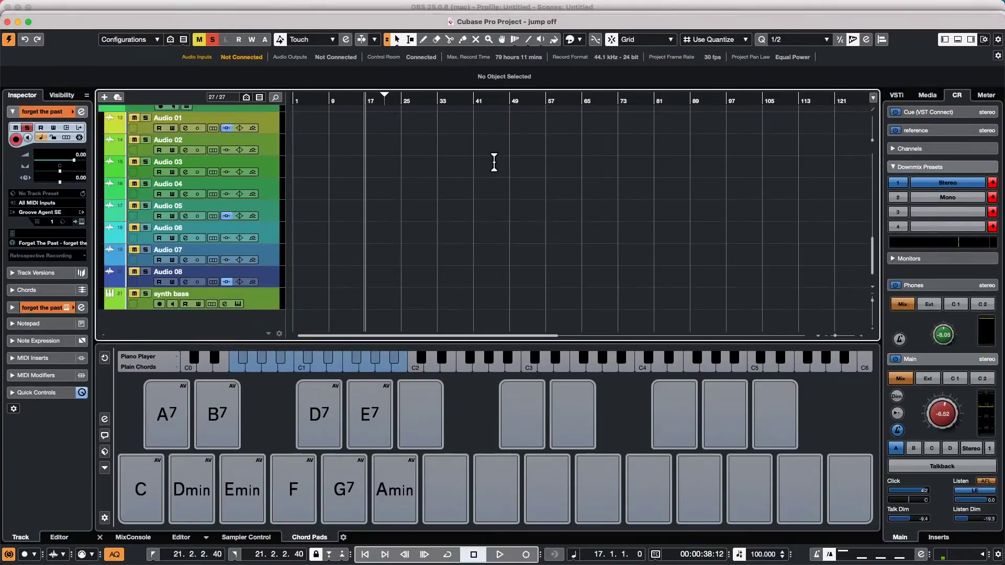
scroll(453, 226, "up", 8)
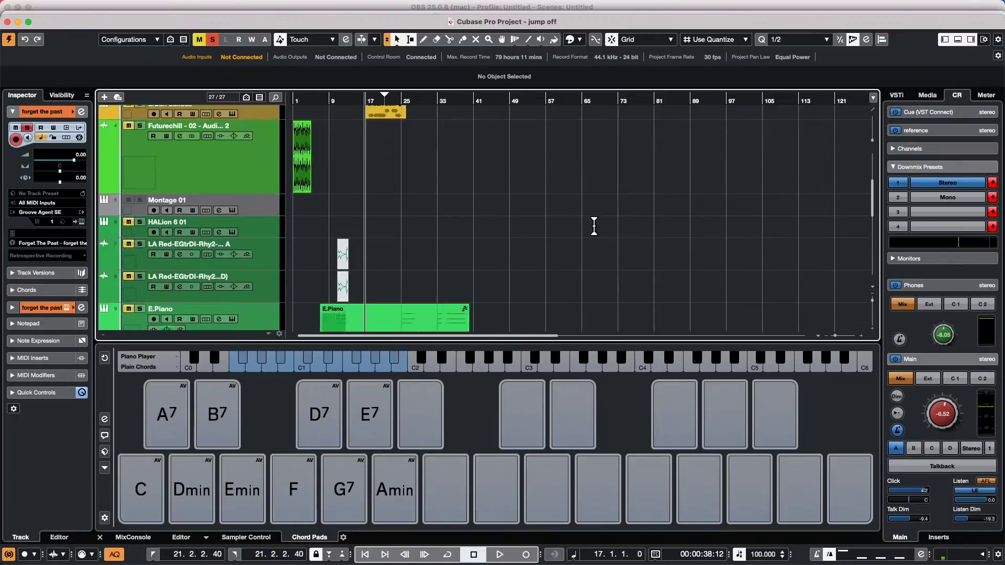
left_click(927, 95)
left_click(911, 230)
left_click(951, 304)
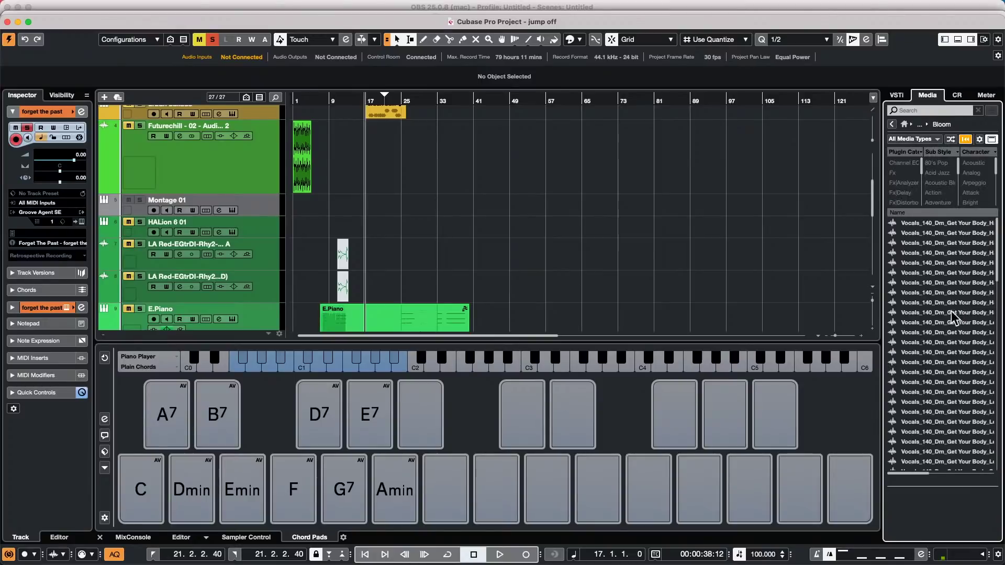
left_click_drag(938, 334, 452, 137)
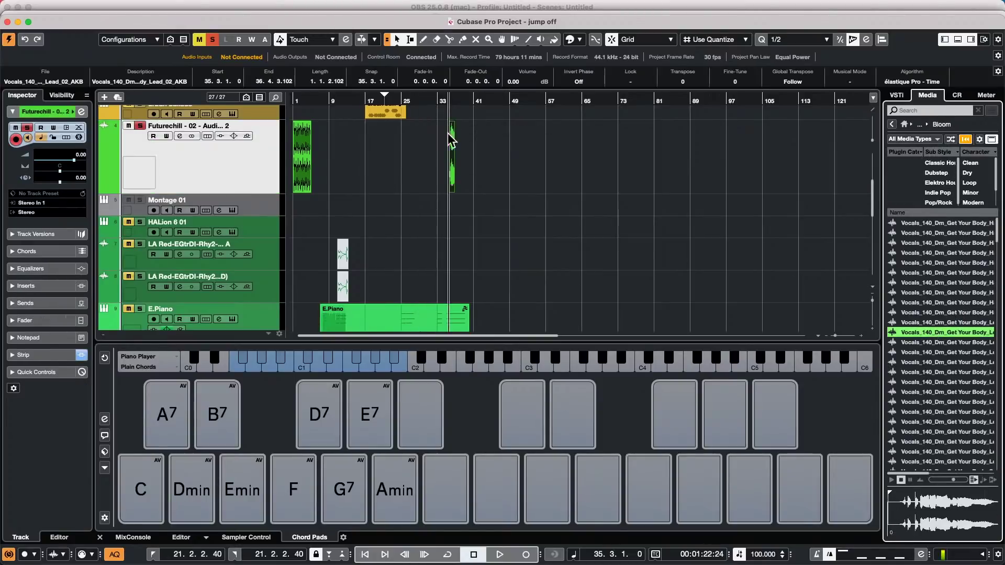
- Open the vocal event in the Sample Editor, show its VariAudio segments, and check the available VariAudio functions
double_click(450, 179)
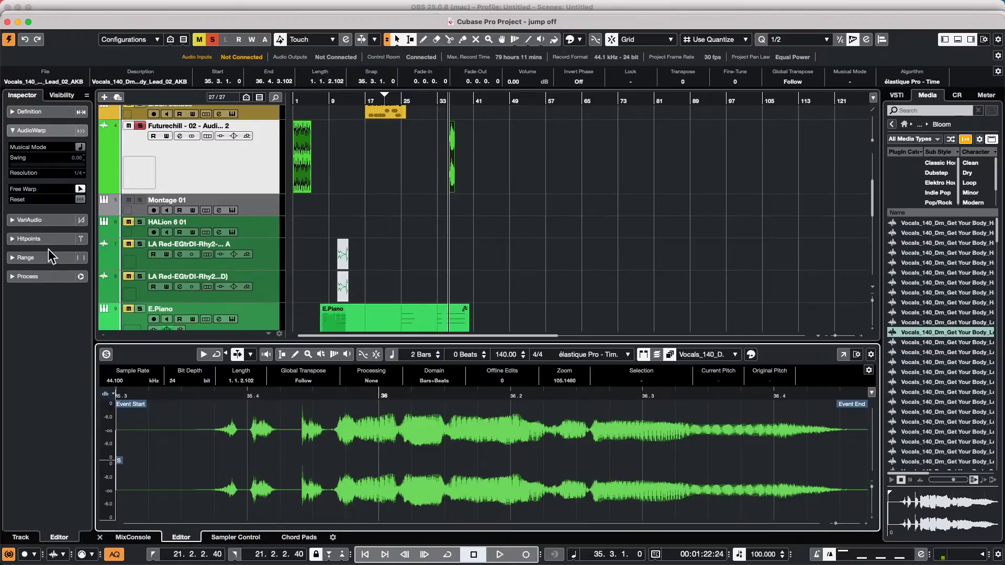
left_click(48, 222)
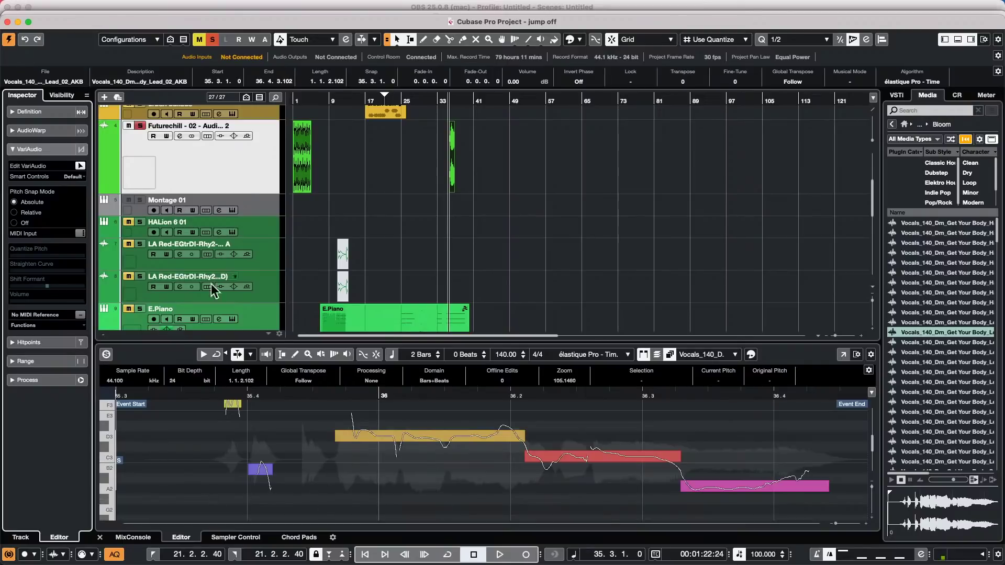
left_click(35, 326)
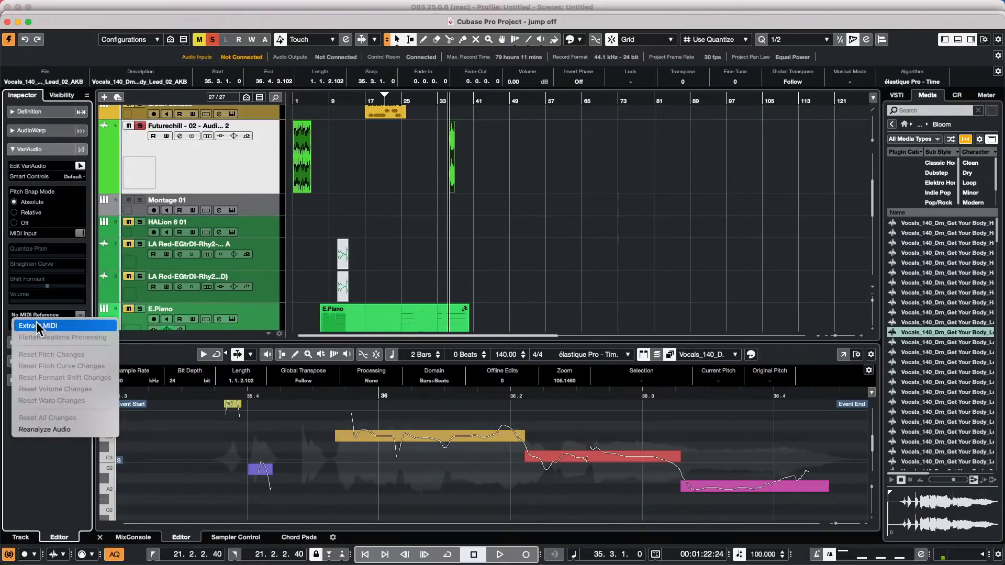
left_click(192, 485)
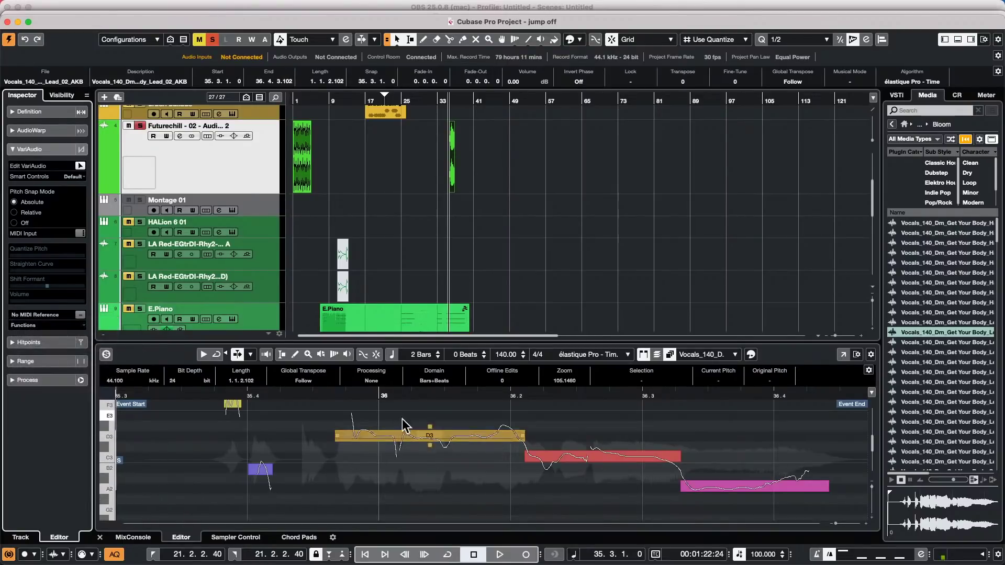
- Shift the pitches of the vocal's three long VariAudio segments to E3, A2 and B2
left_click_drag(411, 436, 411, 416)
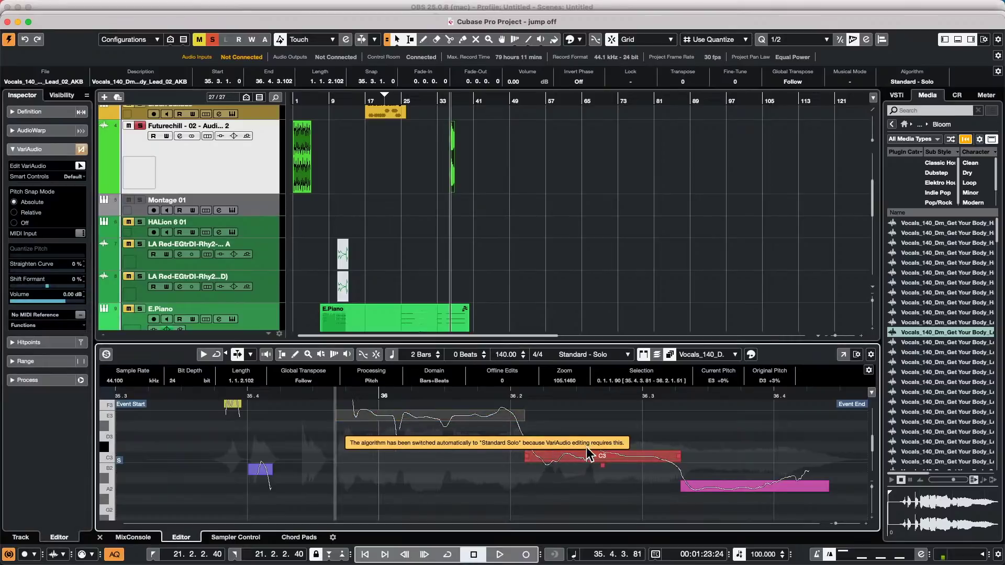
left_click_drag(590, 457, 588, 488)
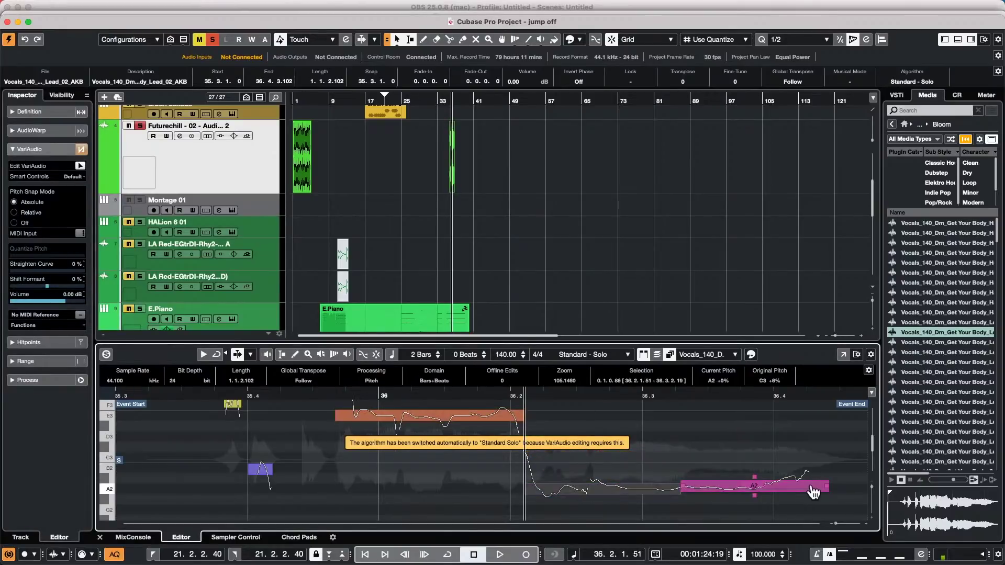
left_click_drag(752, 488, 754, 469)
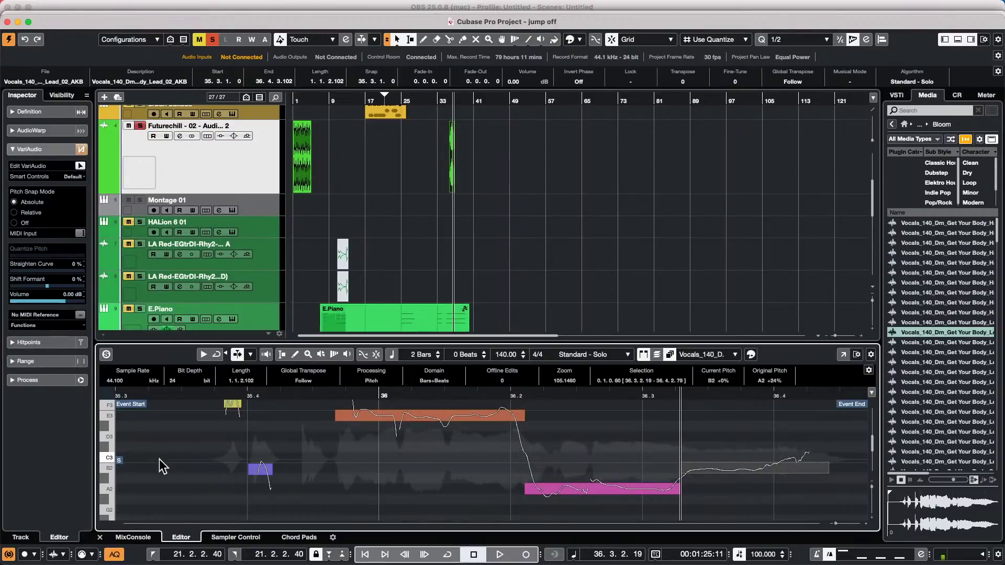
- Reset all VariAudio changes for the selected last segment and for the rest of the vocal, and recheck the reset functions
left_click(35, 326)
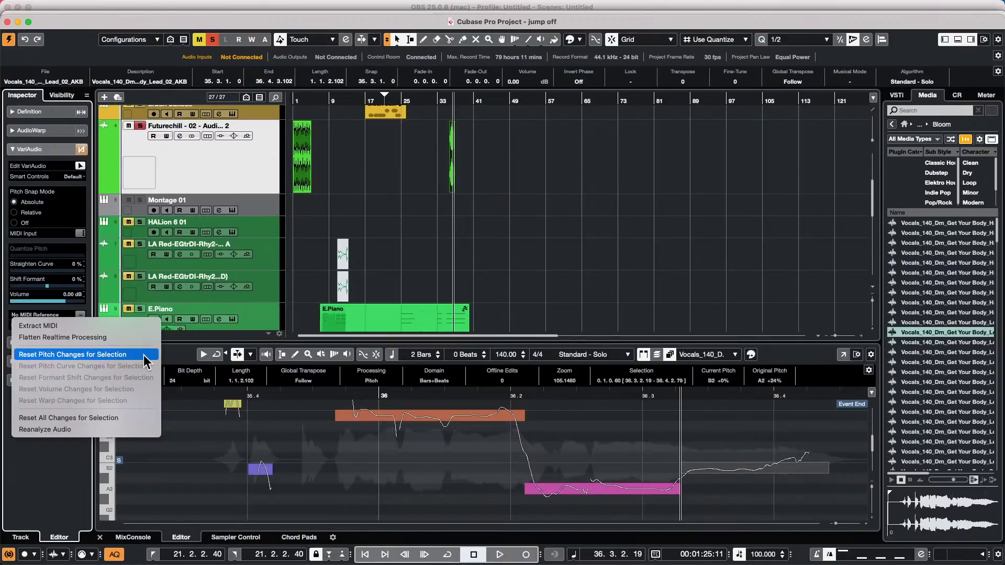
left_click(119, 418)
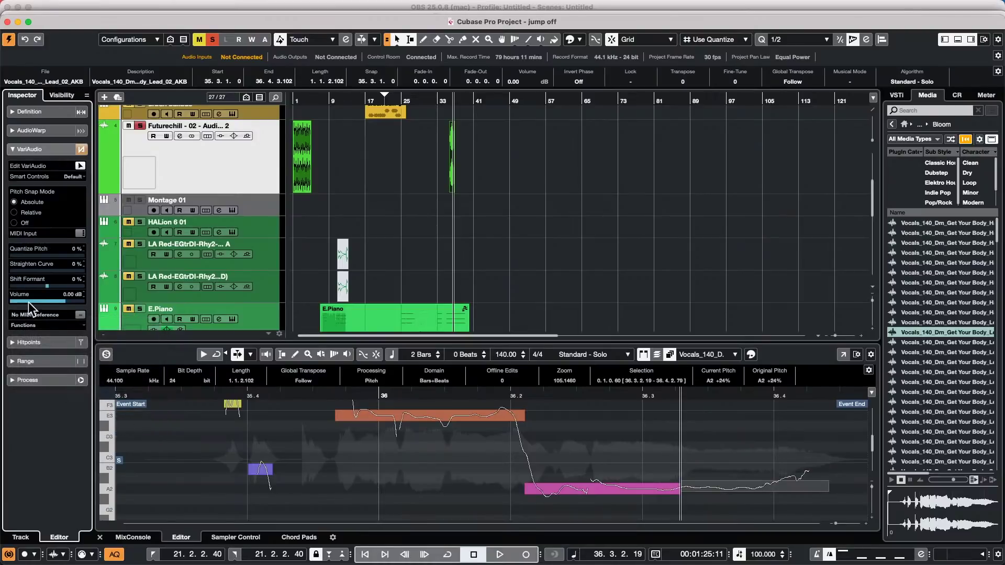
left_click(407, 481)
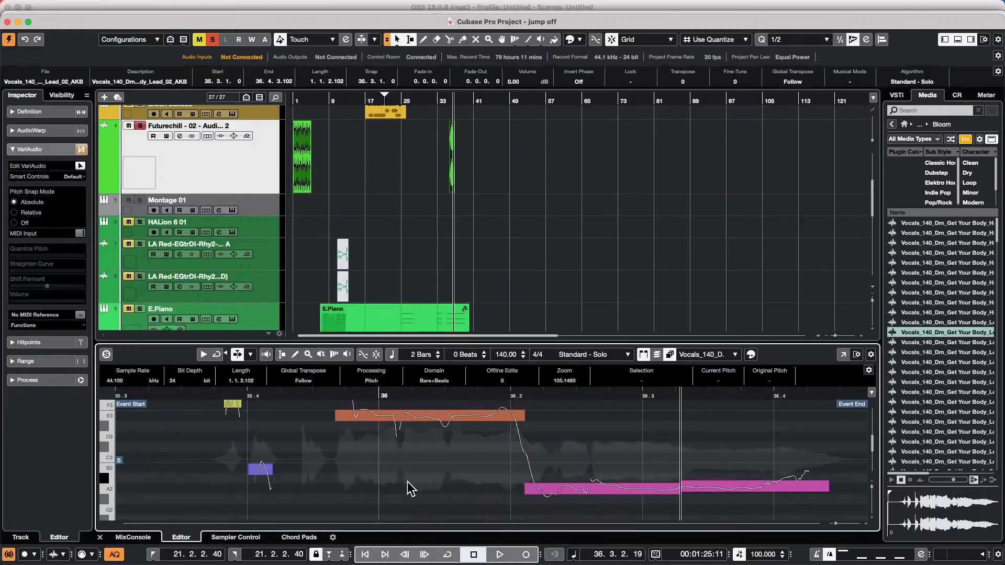
left_click(40, 325)
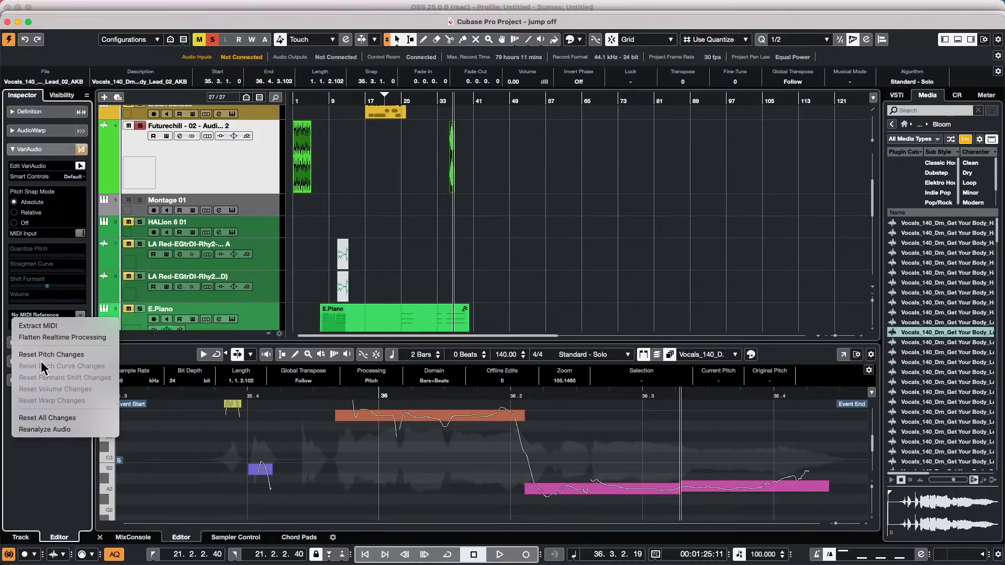
left_click(58, 416)
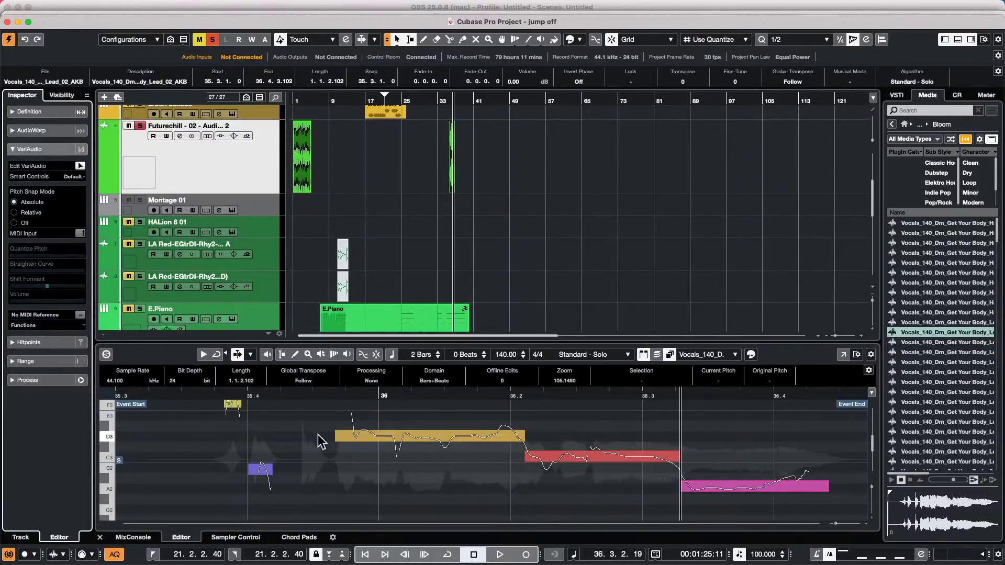
left_click(37, 325)
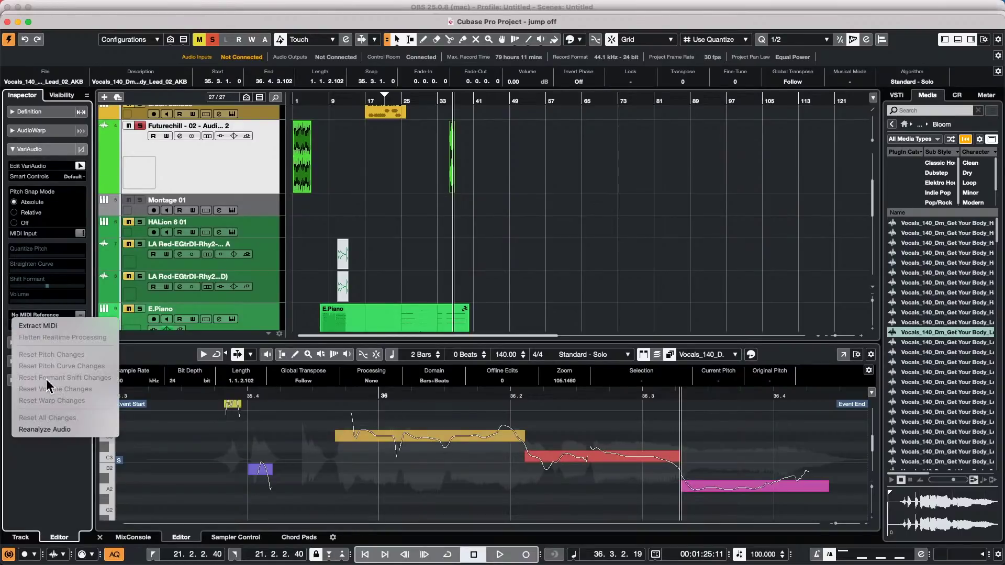
left_click(421, 443)
- Open the Metronome Setup and examine the click sound settings, including the MIDI output ports and the Steinberg and custom sound options
mouse_move(257, 7)
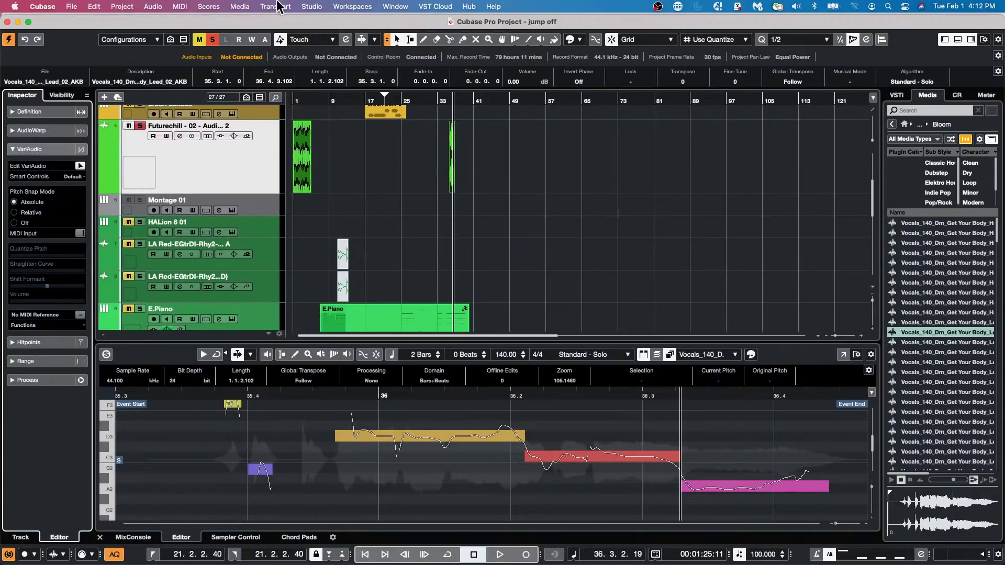
left_click(278, 6)
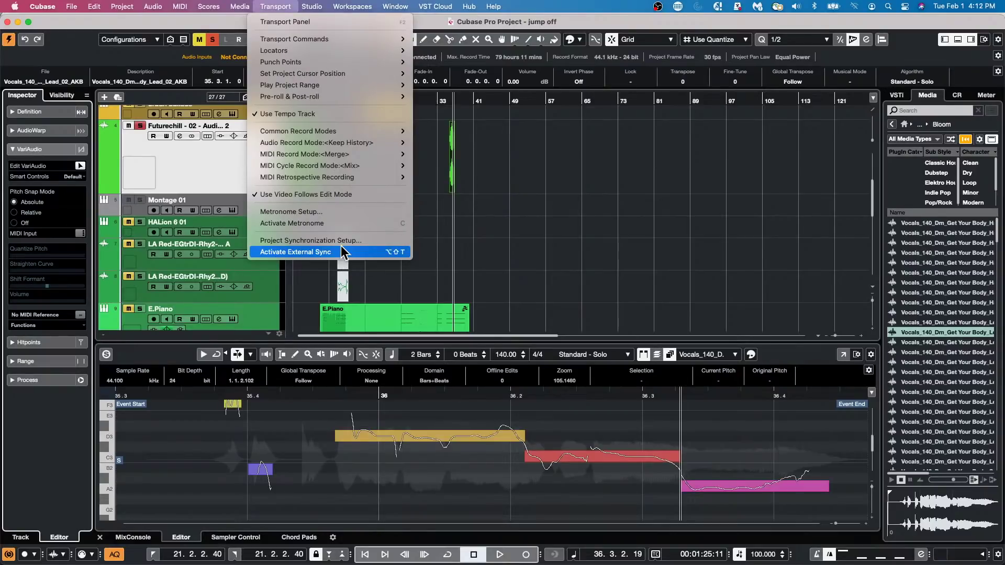
left_click(341, 210)
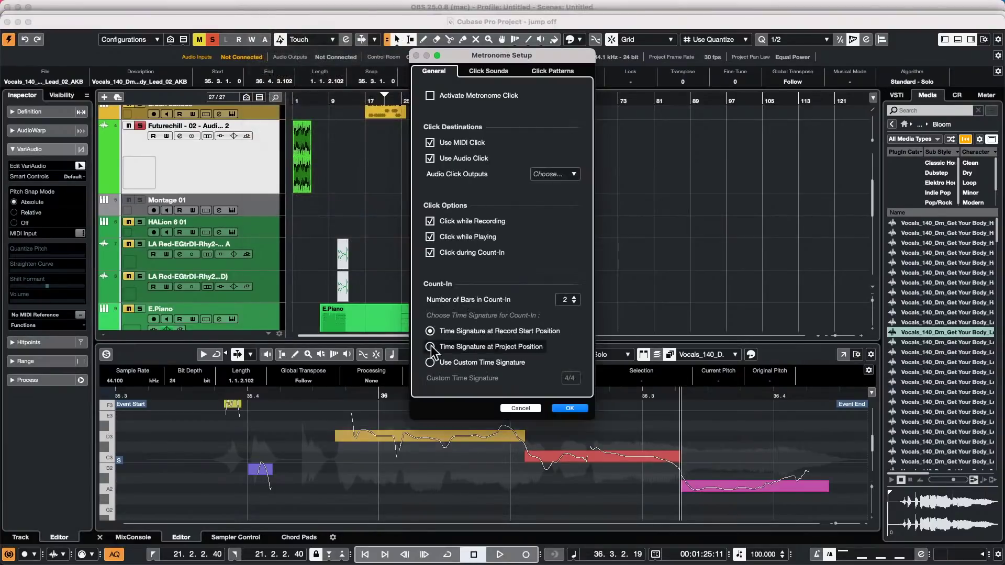
left_click(502, 71)
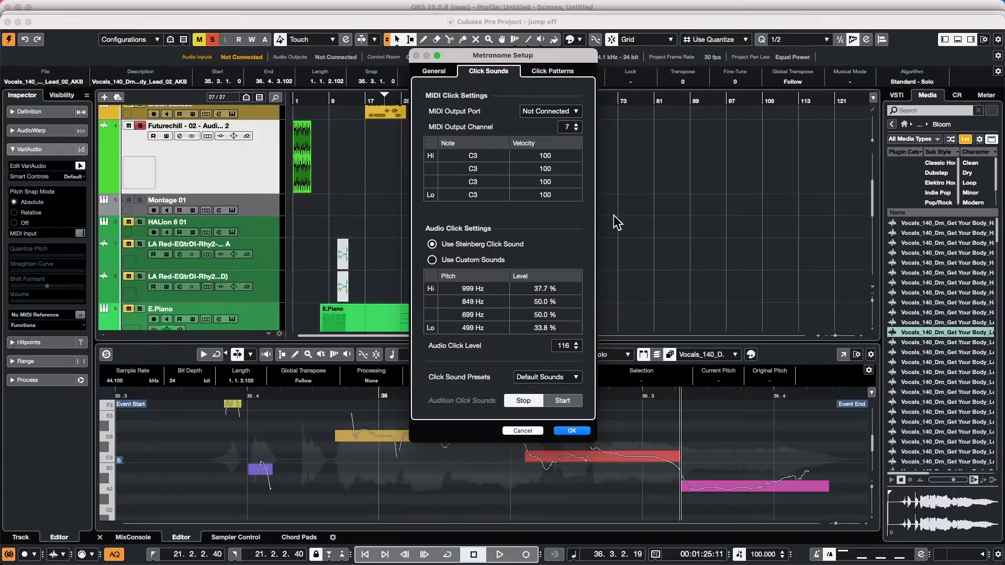
left_click(575, 111)
left_click(526, 120)
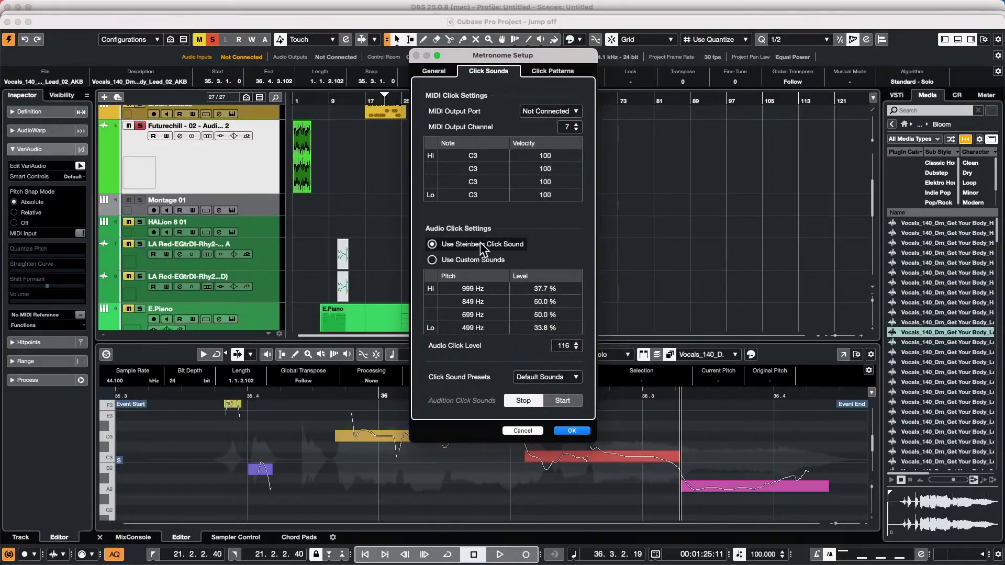
left_click(562, 111)
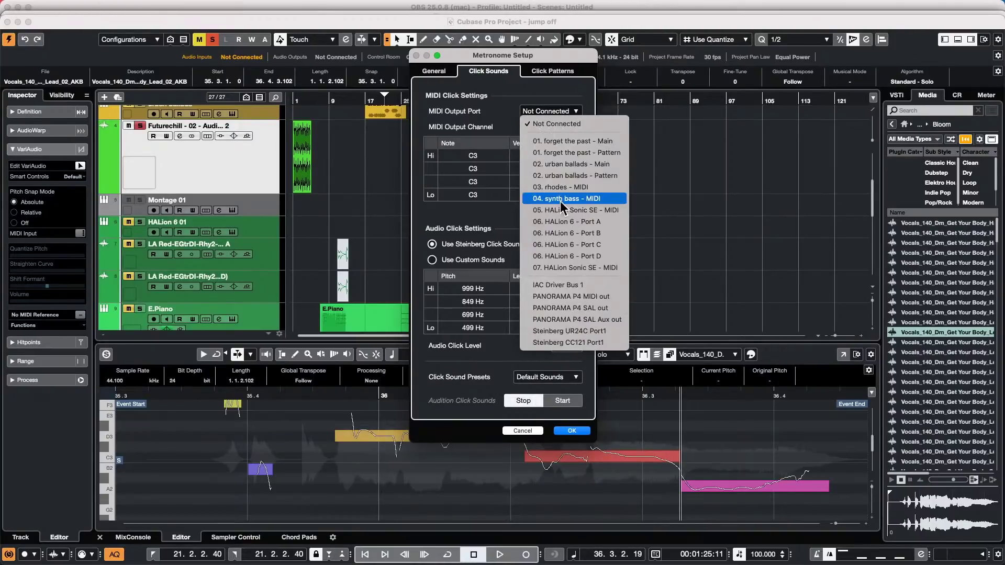
left_click(576, 124)
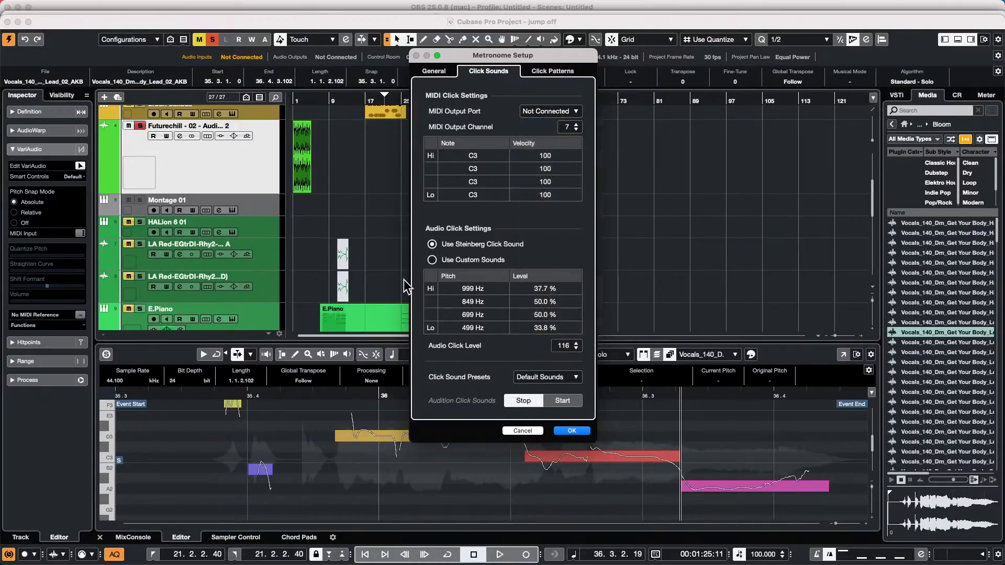
left_click(432, 260)
left_click(431, 245)
left_click(548, 111)
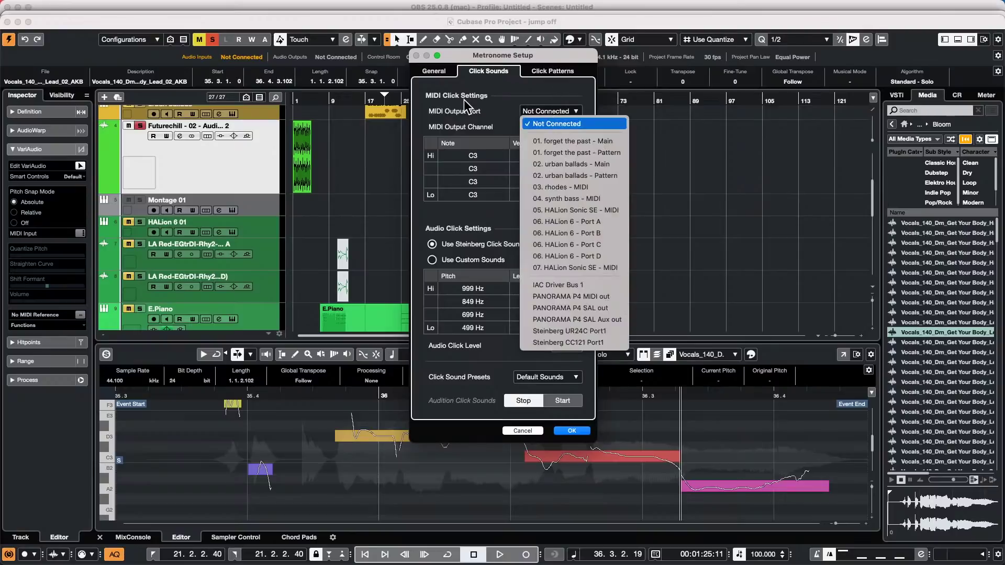
- Switch the Use Audio Click destination off and back on in the general metronome settings, leaving Use MIDI Click on
left_click(427, 74)
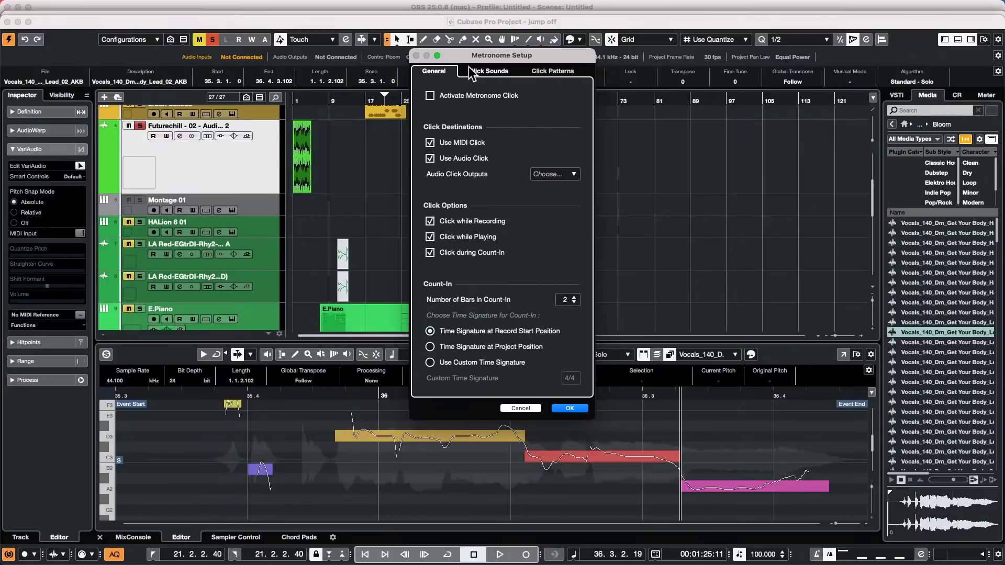
left_click(429, 160)
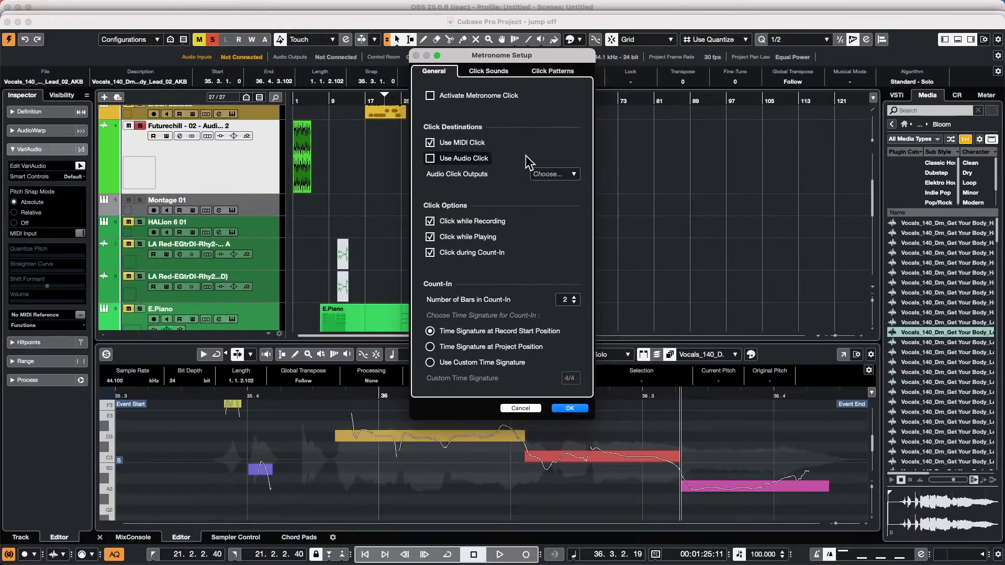
left_click(430, 158)
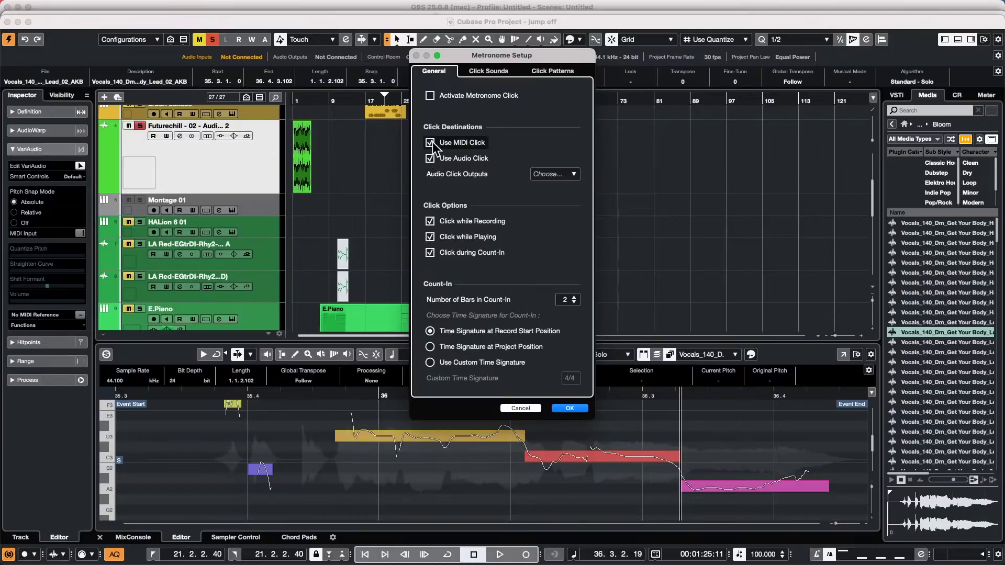
left_click(430, 158)
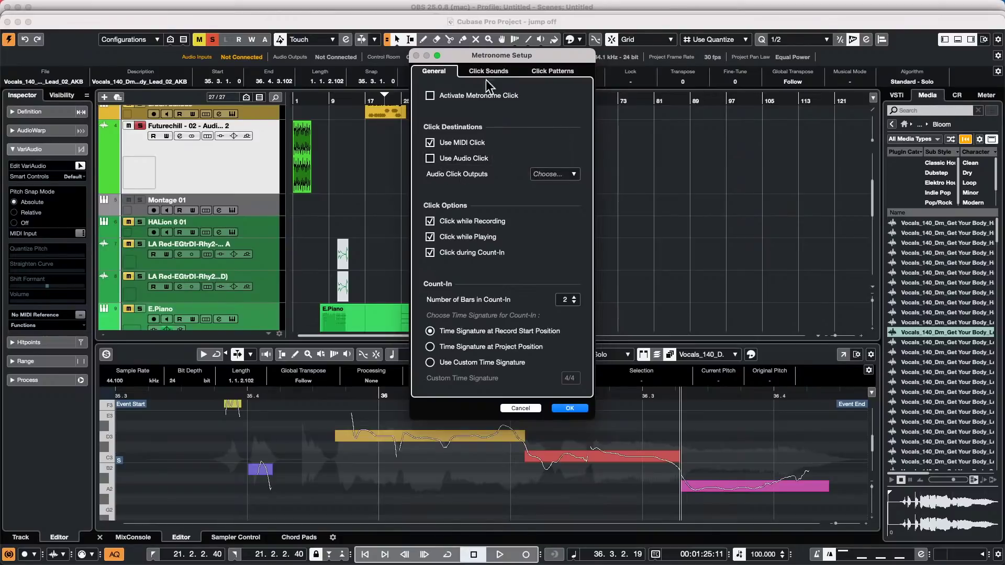
left_click(324, 7)
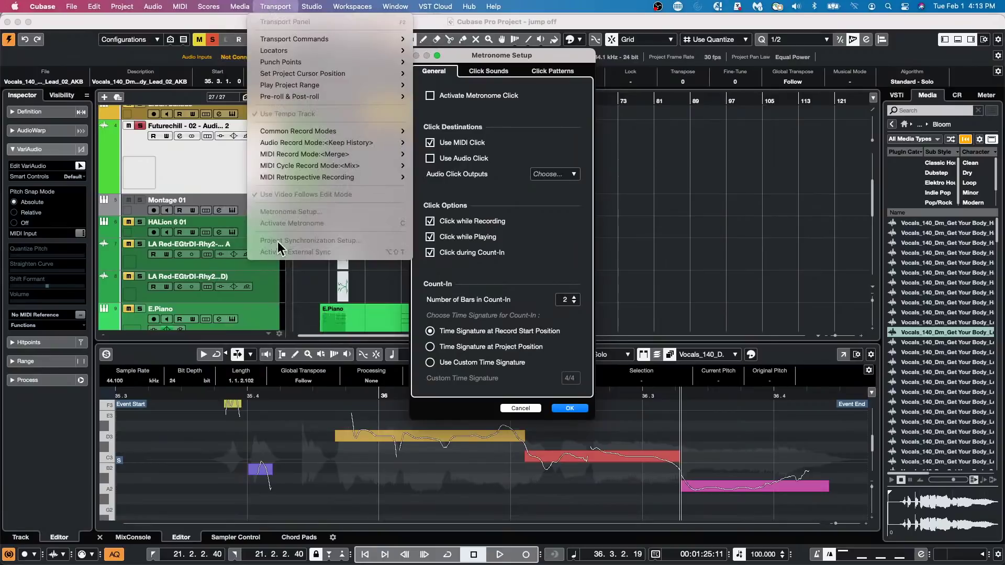
left_click(558, 236)
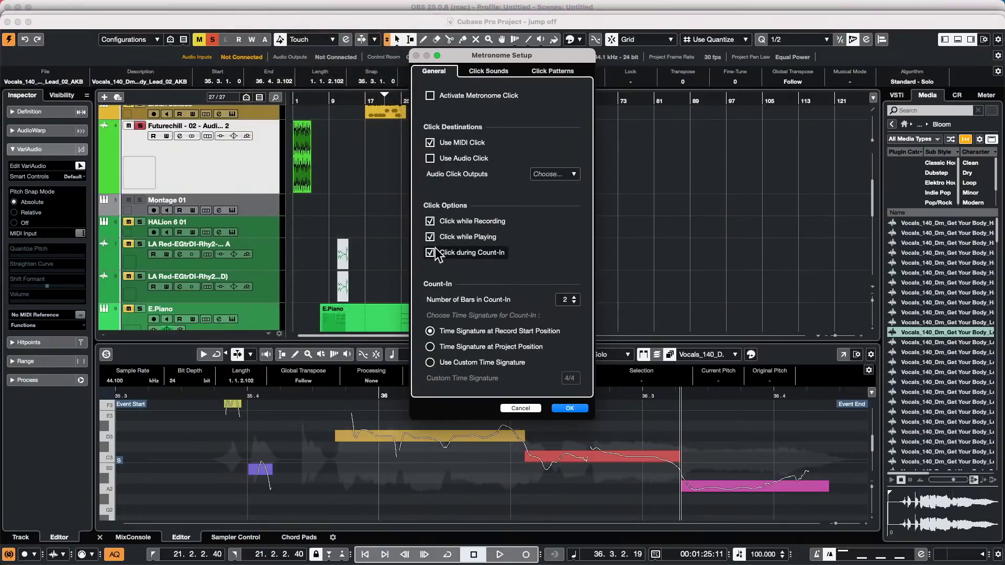
left_click(431, 158)
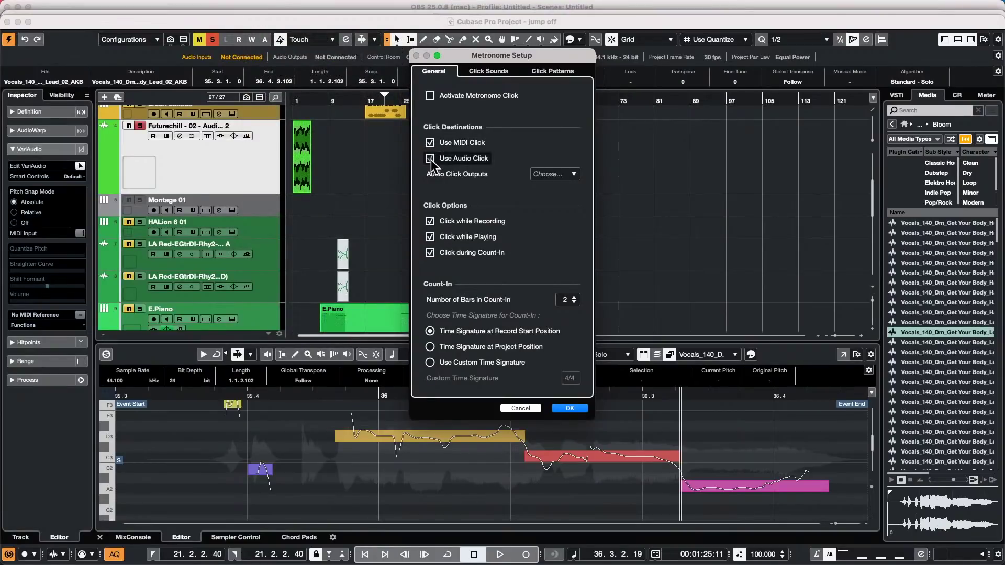
- Confirm the metronome settings and examine the Control Room channels and their device ports in the Audio Connections
left_click(570, 409)
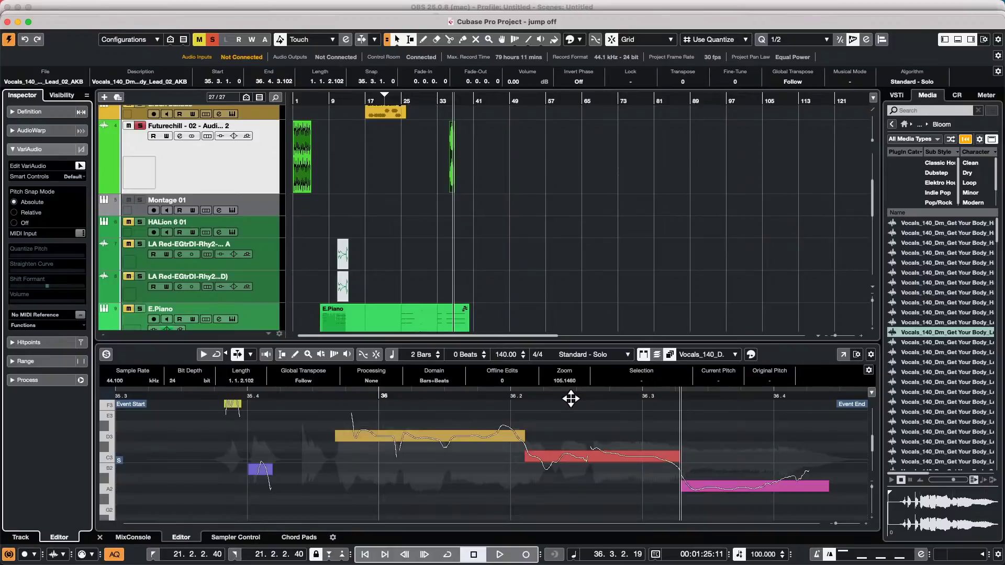
mouse_move(433, 5)
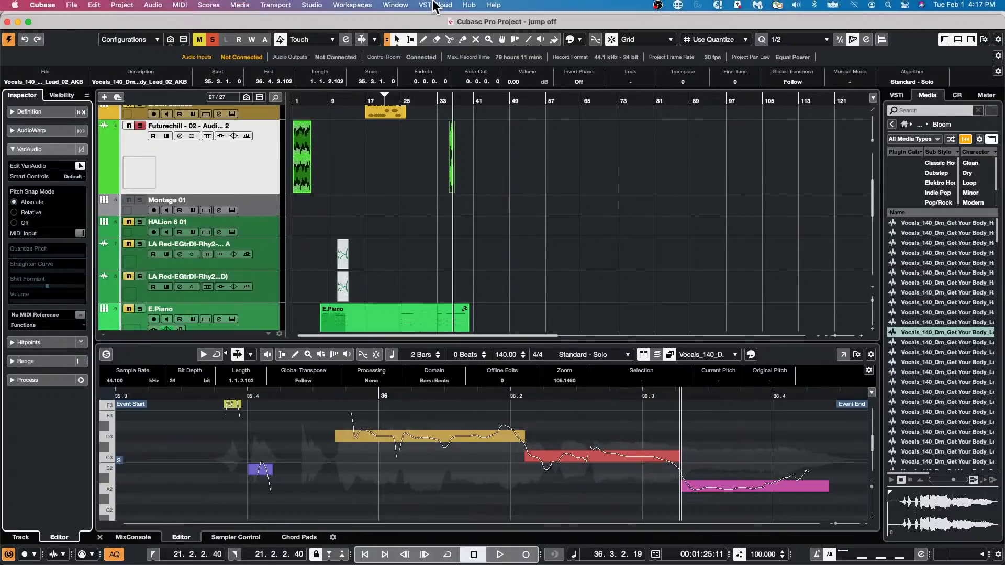
left_click(368, 7)
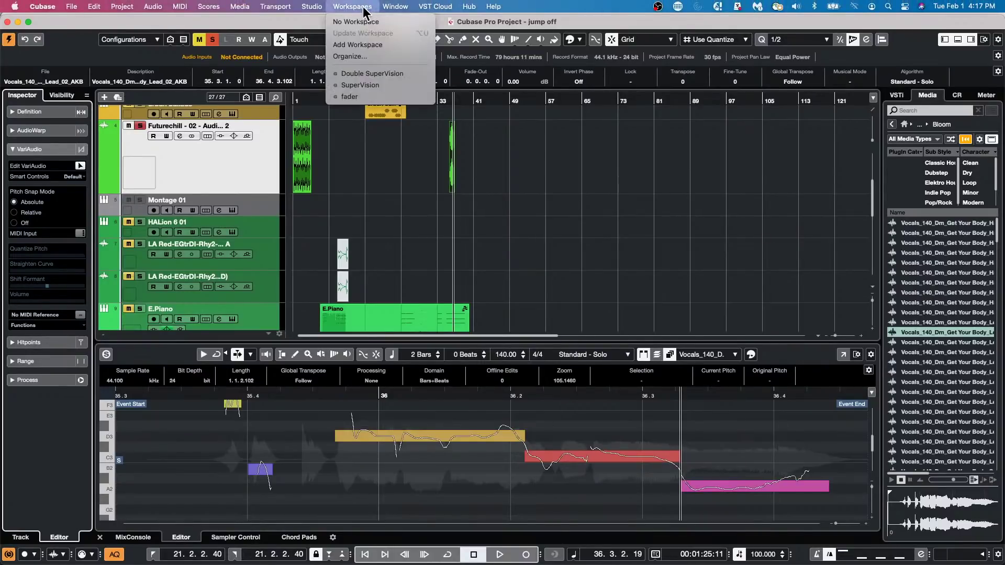
mouse_move(322, 8)
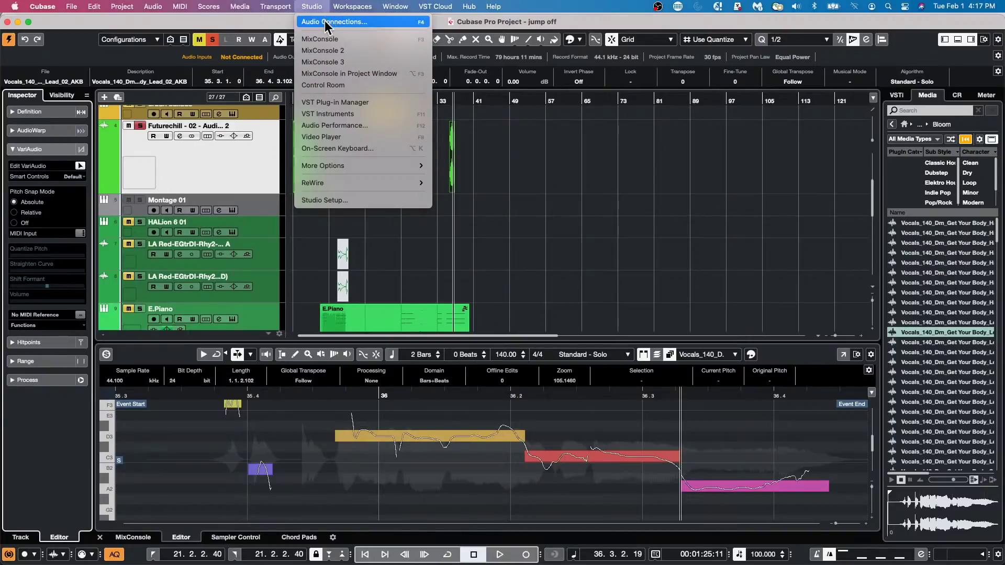
left_click(608, 155)
key("F4")
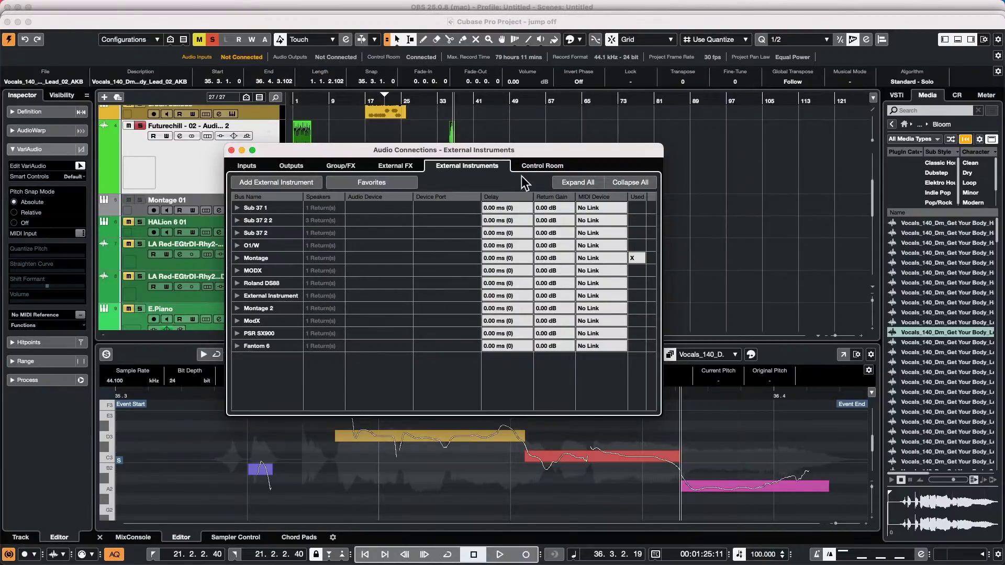
left_click(539, 166)
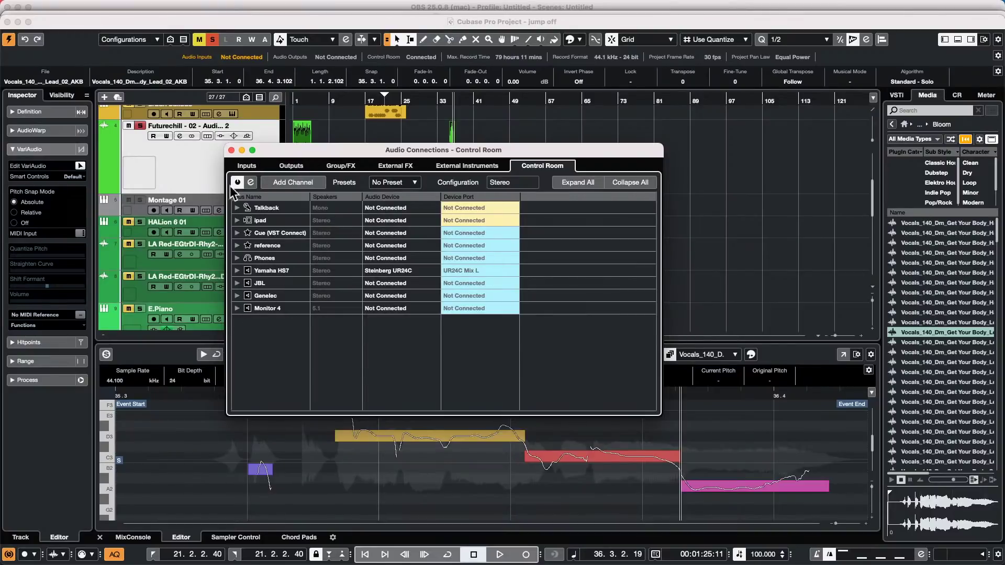
left_click(230, 150)
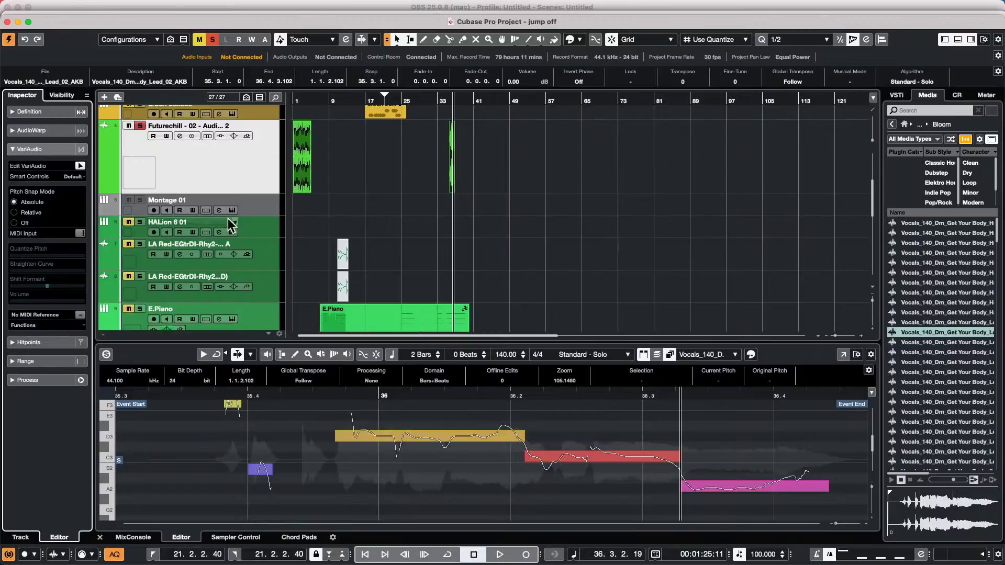
- Revert the "jump off" project to its last saved version
scroll(225, 192, "up", 5)
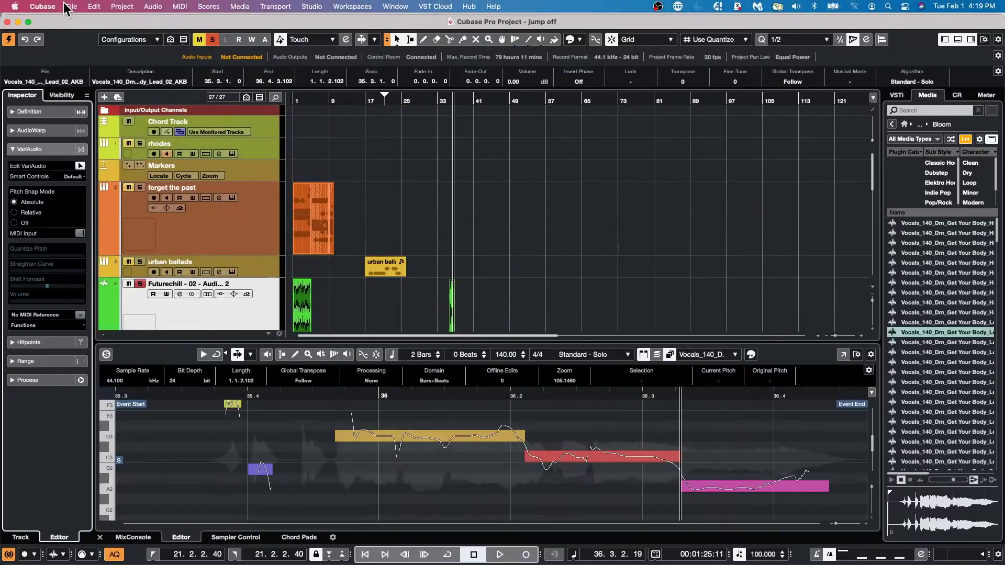
left_click(71, 6)
mouse_move(111, 177)
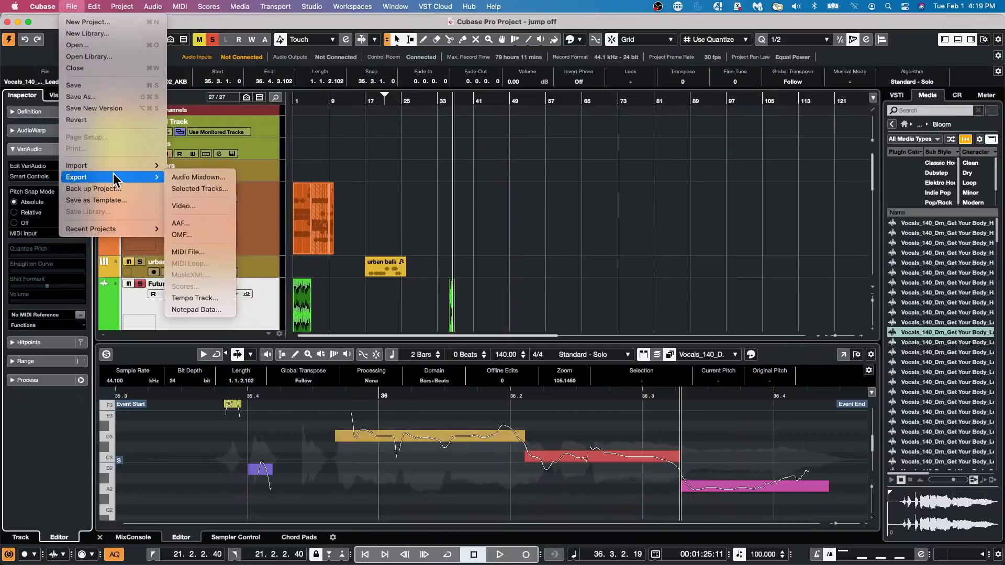
left_click(106, 119)
left_click(554, 189)
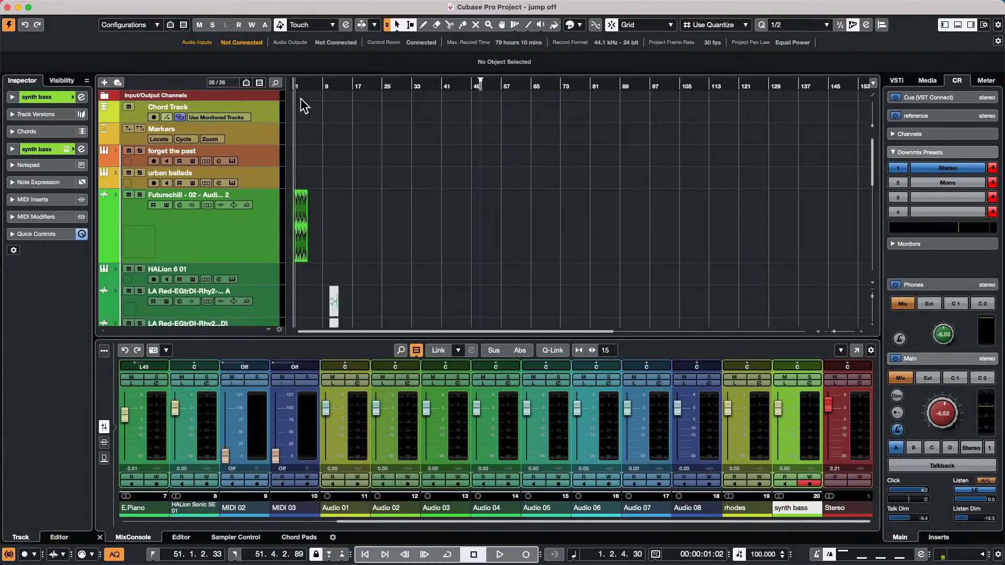
- Select the "forget the past" instrument track in the reverted project
left_click_drag(307, 87, 188, 96)
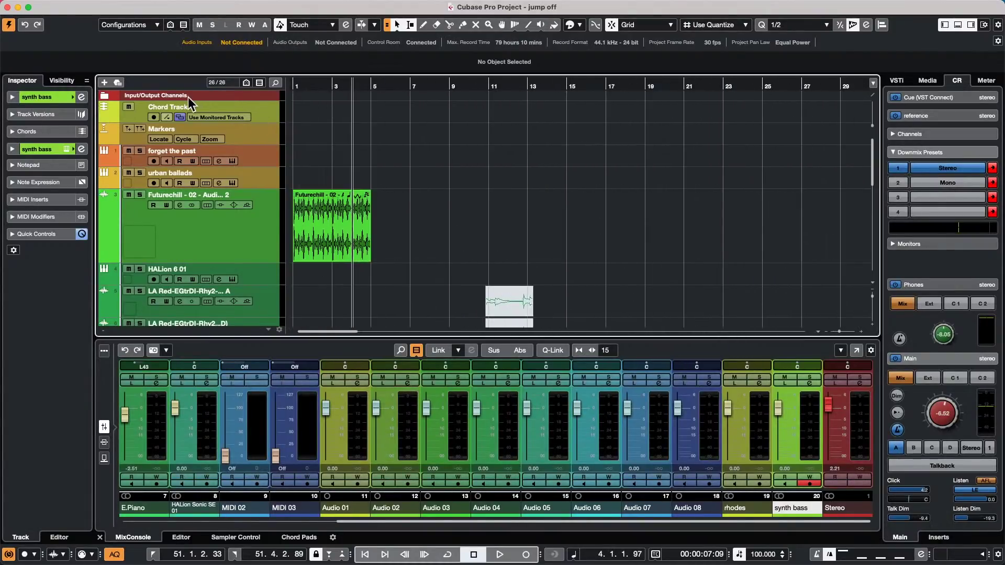
left_click(264, 156)
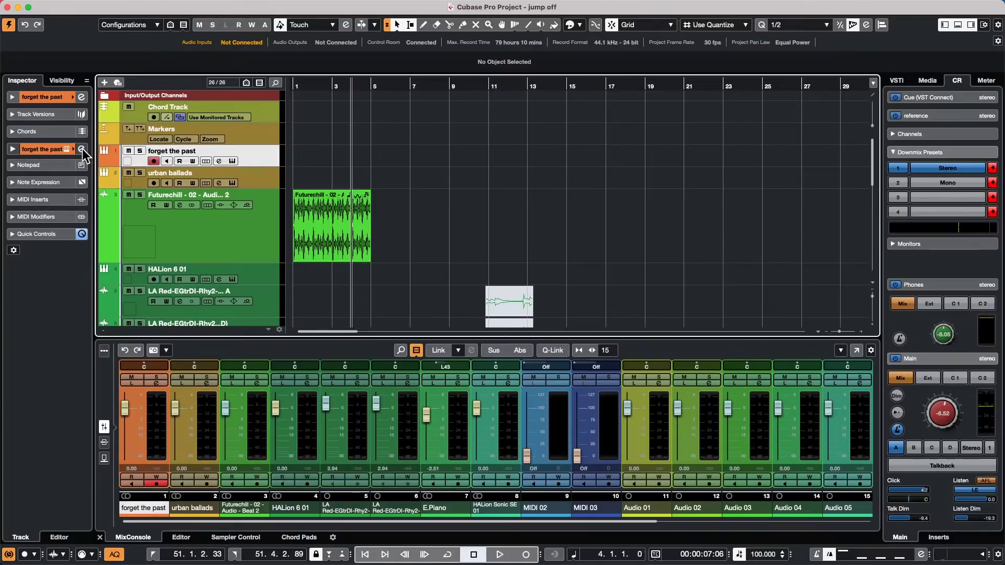
- Open the Groove Agent instrument of the forget the past track, show its patterns and start project playback
left_click(232, 161)
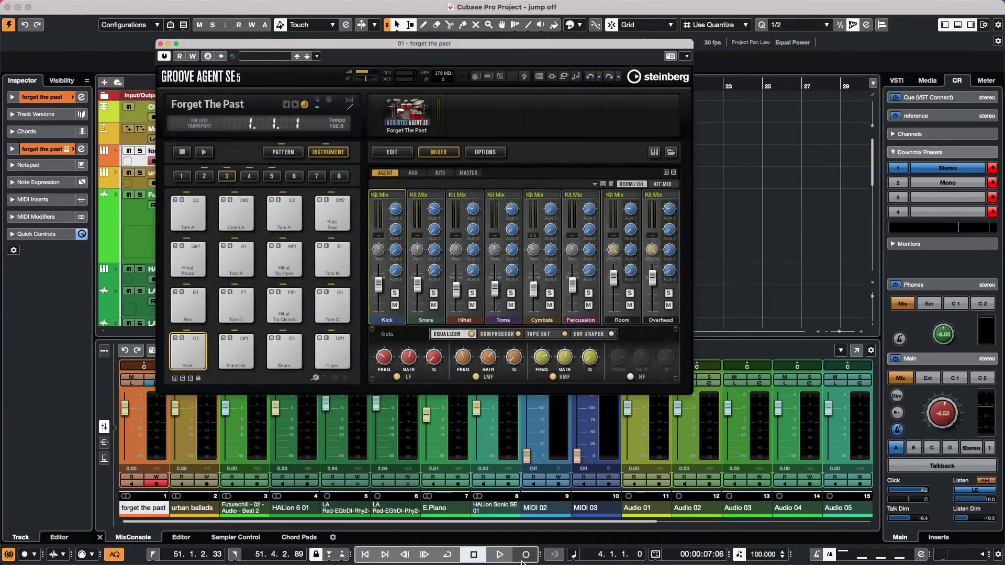
left_click(282, 152)
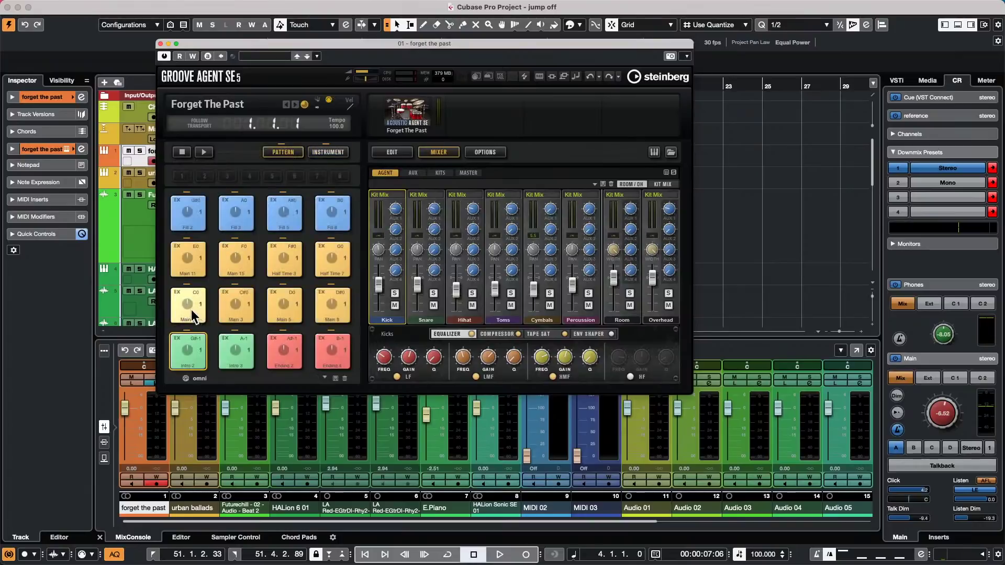
left_click(500, 555)
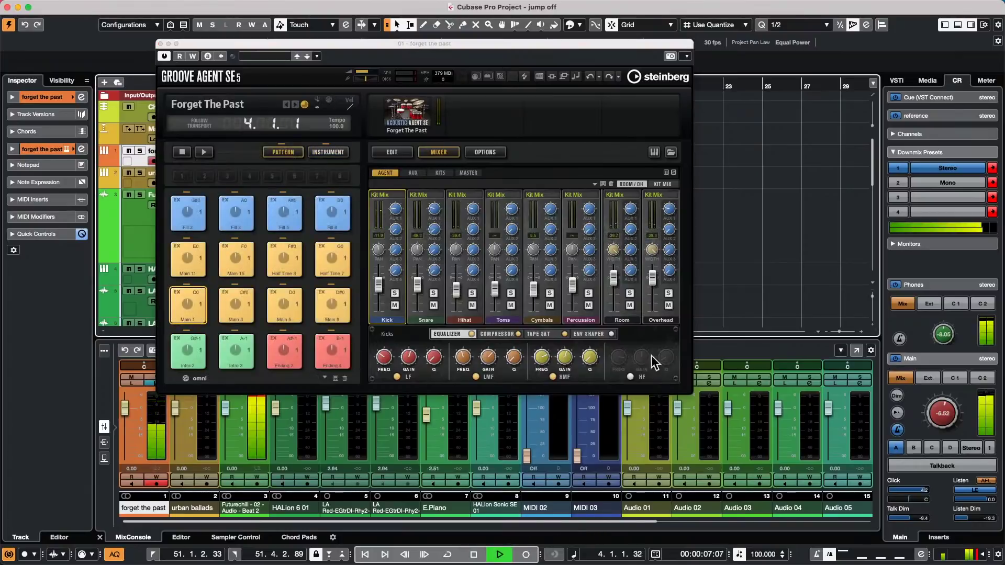
- Play the Main 1 pattern in Groove Agent and solo the forget the past track
left_click_drag(466, 44, 727, 64)
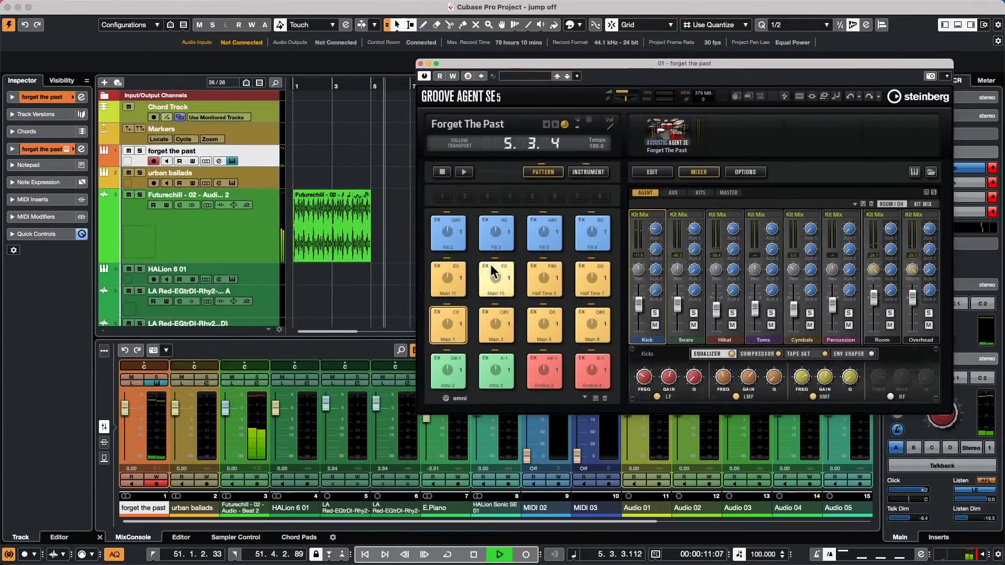
left_click(459, 172)
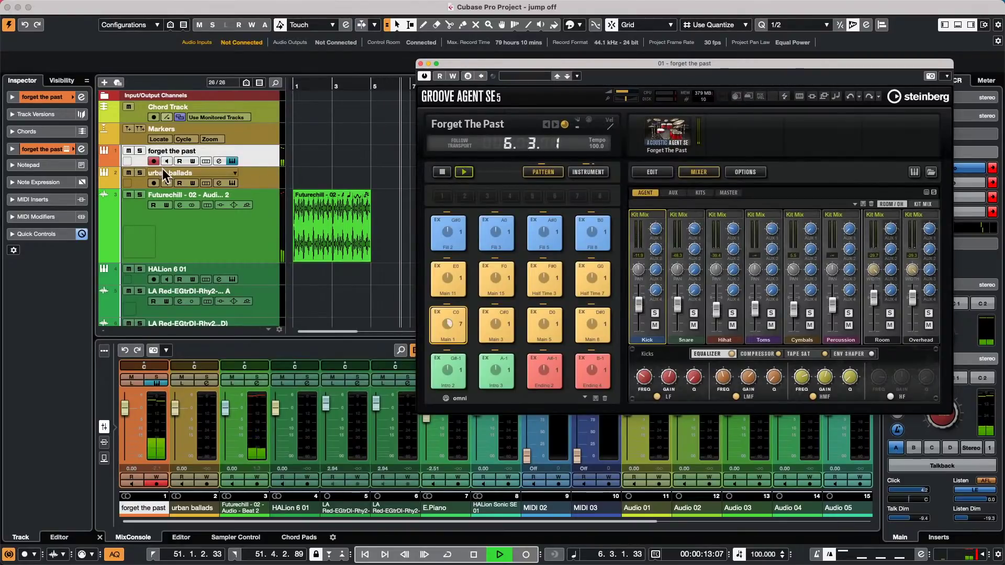
left_click(139, 150)
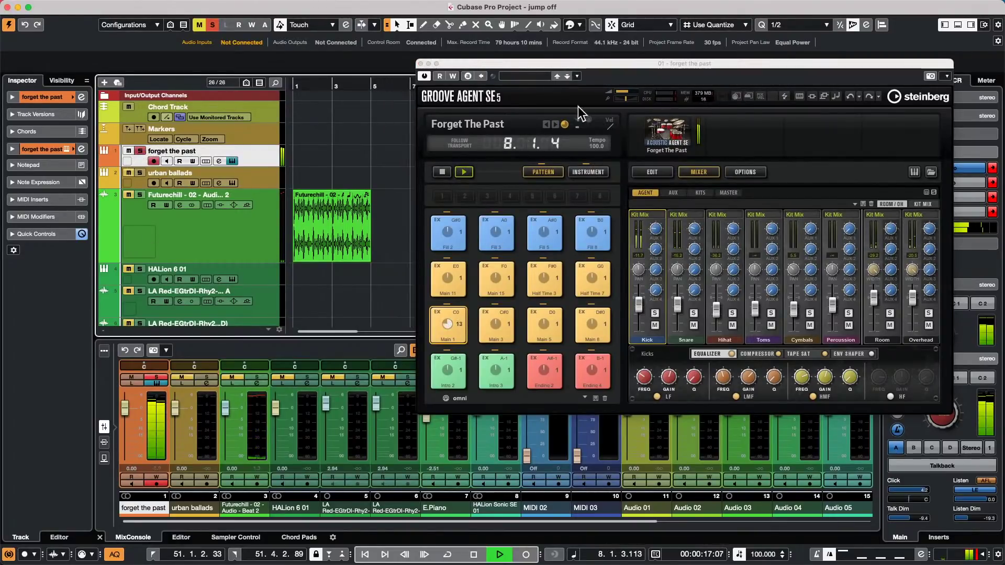
left_click_drag(623, 70, 435, 31)
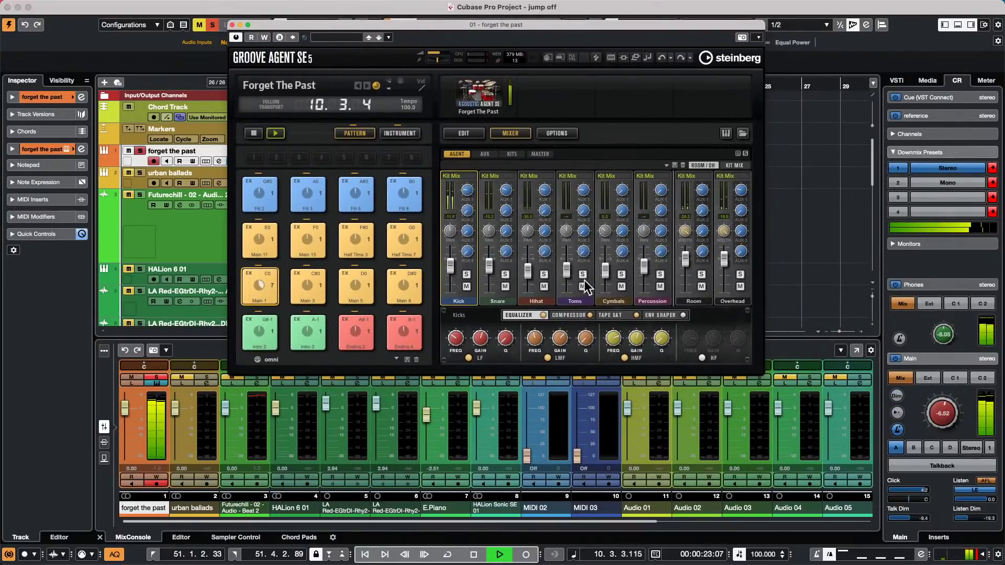
- View the output options of the Snare channel in the Groove Agent mixer
mouse_move(477, 190)
left_click(455, 177)
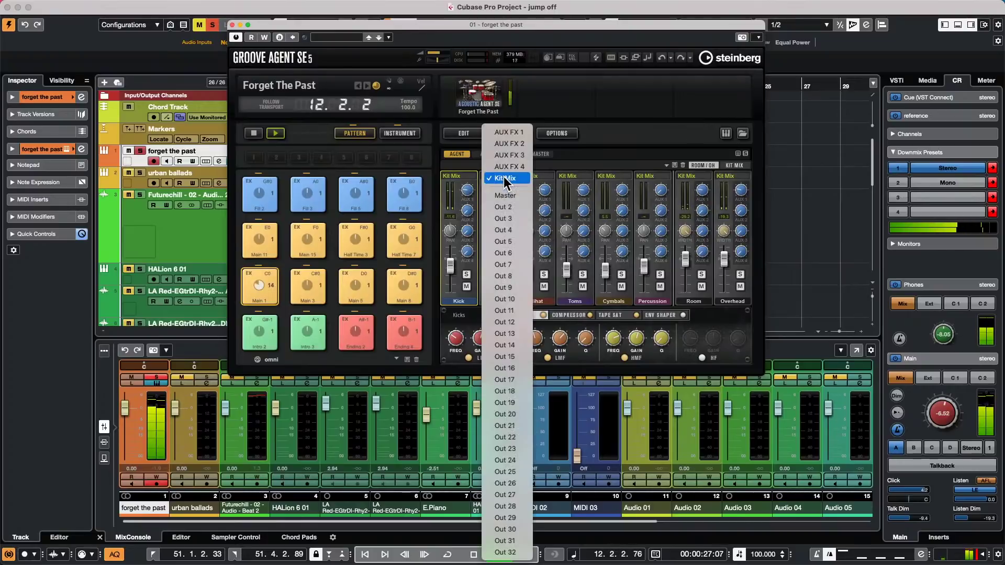
left_click(455, 178)
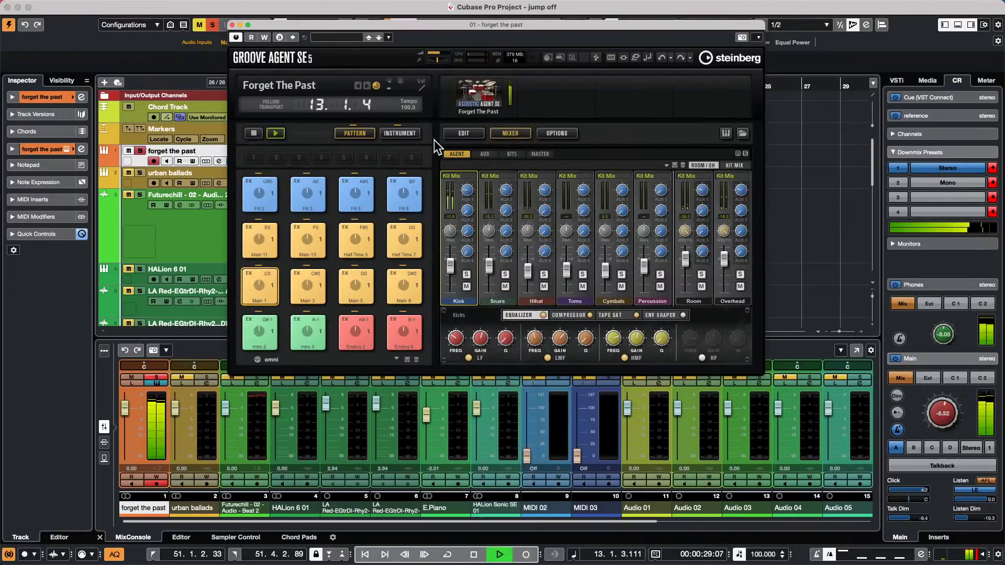
left_click(478, 134)
left_click(528, 134)
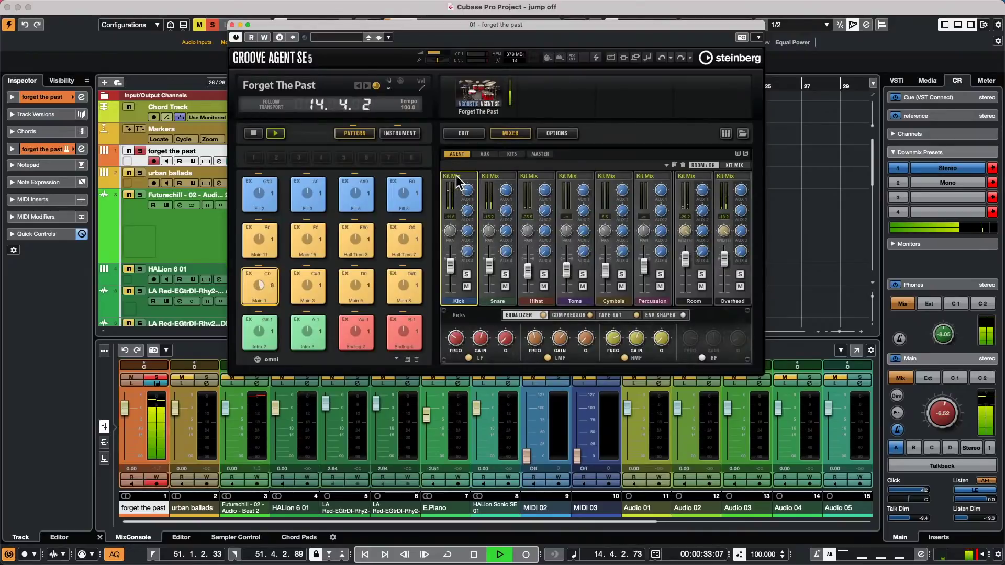
- Route the kit's mixer channels to separate outputs: Snare to Out 2, Hihat to Out 3 and Room to Out 4
left_click(501, 176)
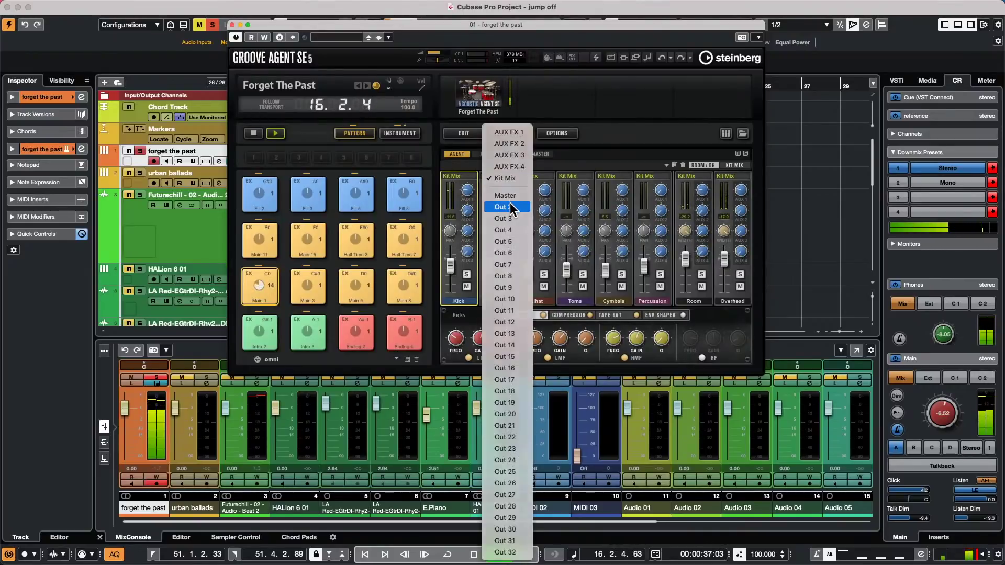
left_click(510, 203)
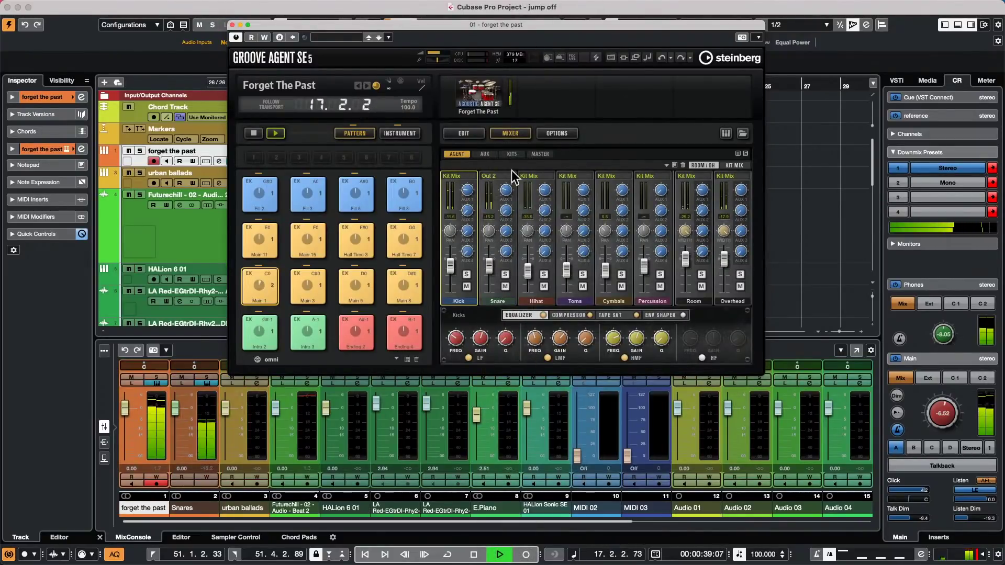
left_click(532, 174)
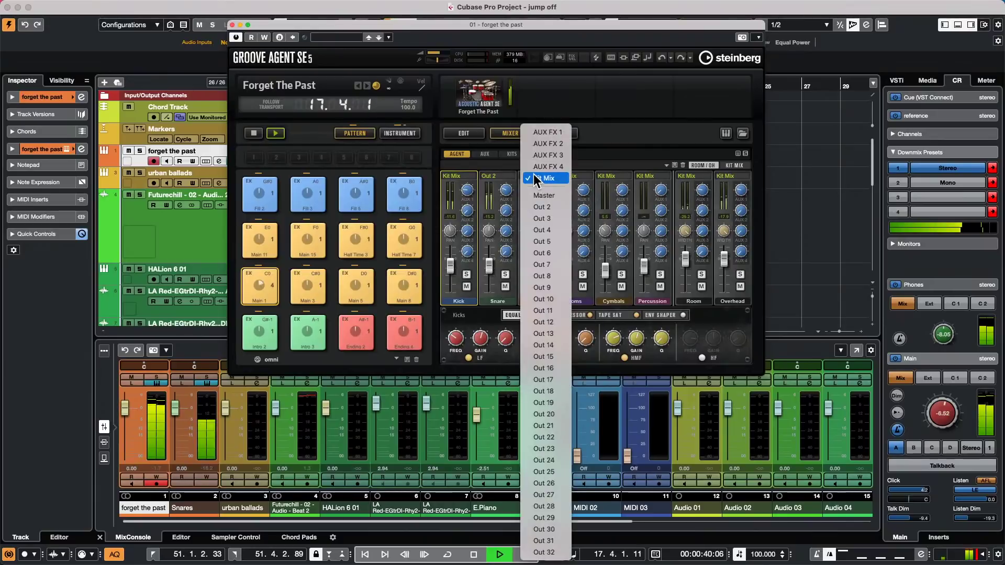
left_click(548, 217)
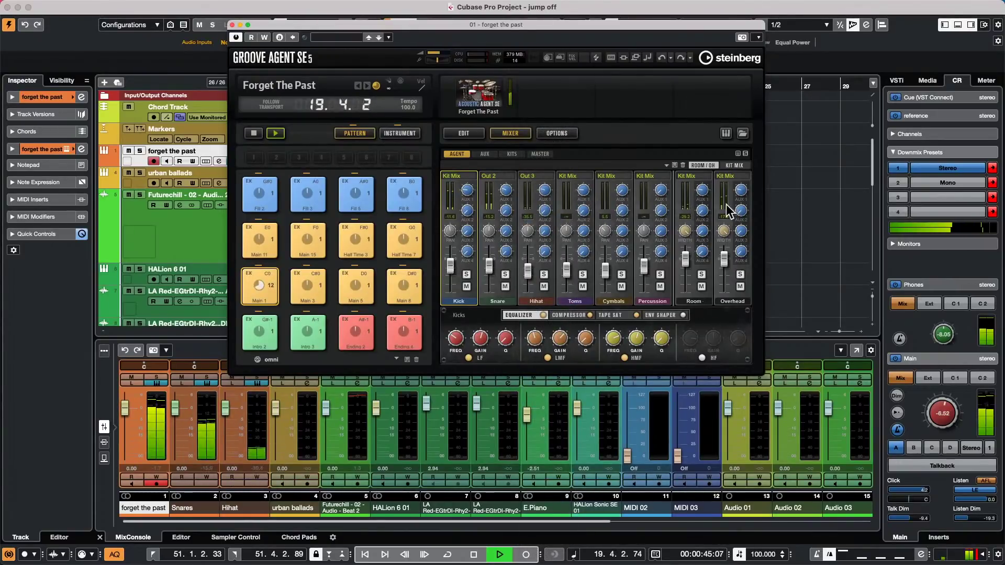
left_click(699, 176)
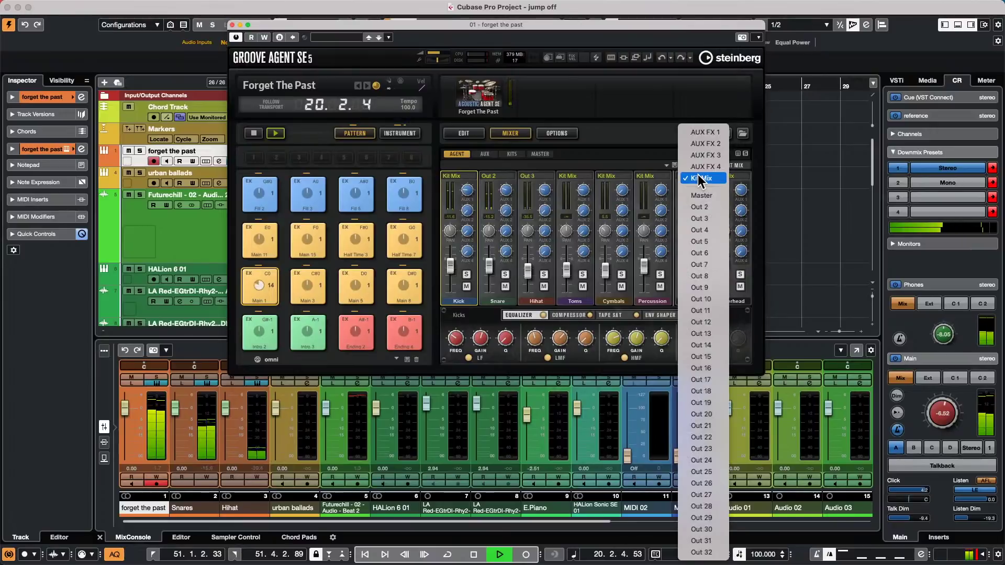
left_click(712, 231)
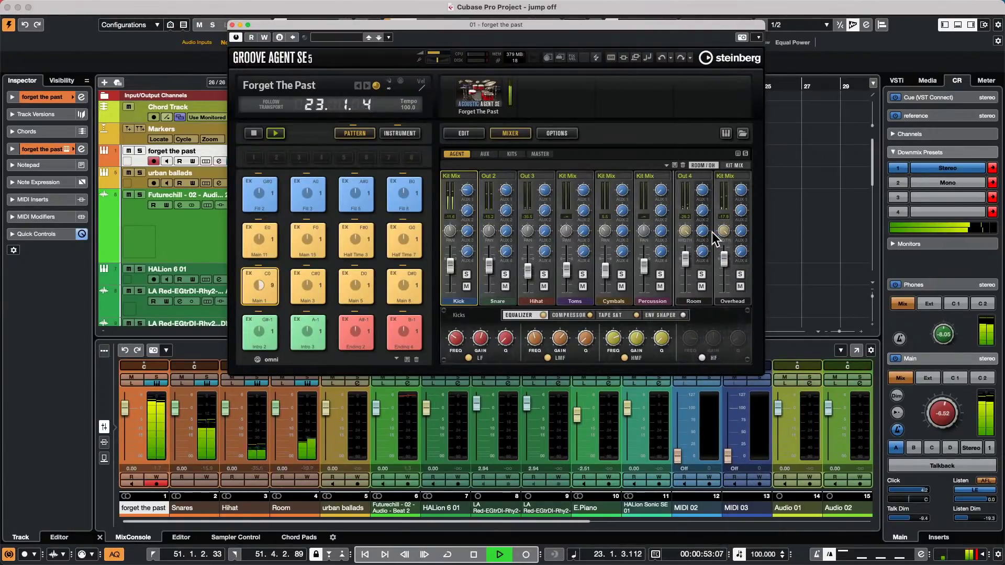
mouse_move(728, 233)
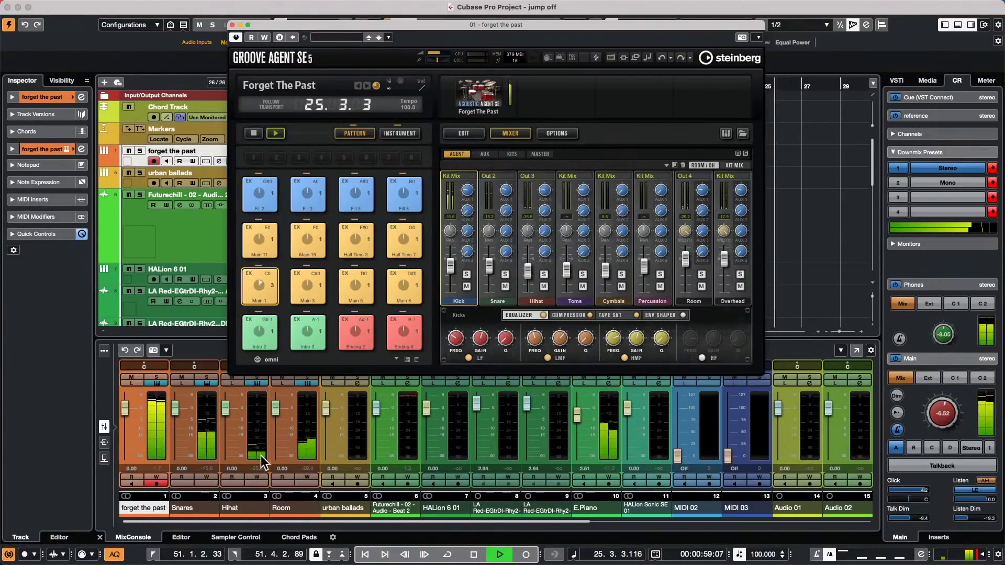
- Stop both the project playback and the Groove Agent pattern
left_click(474, 554)
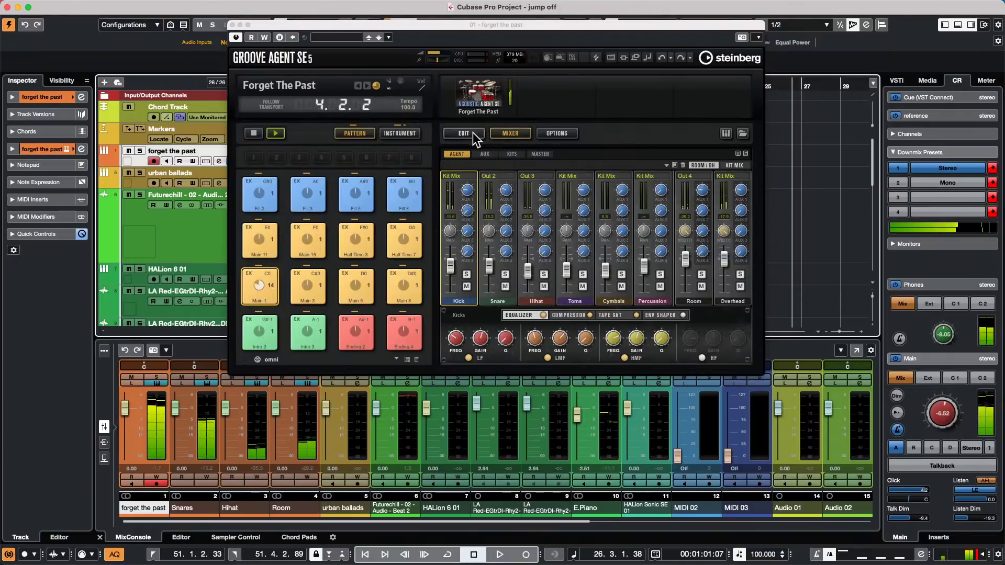
key("space")
key("space")
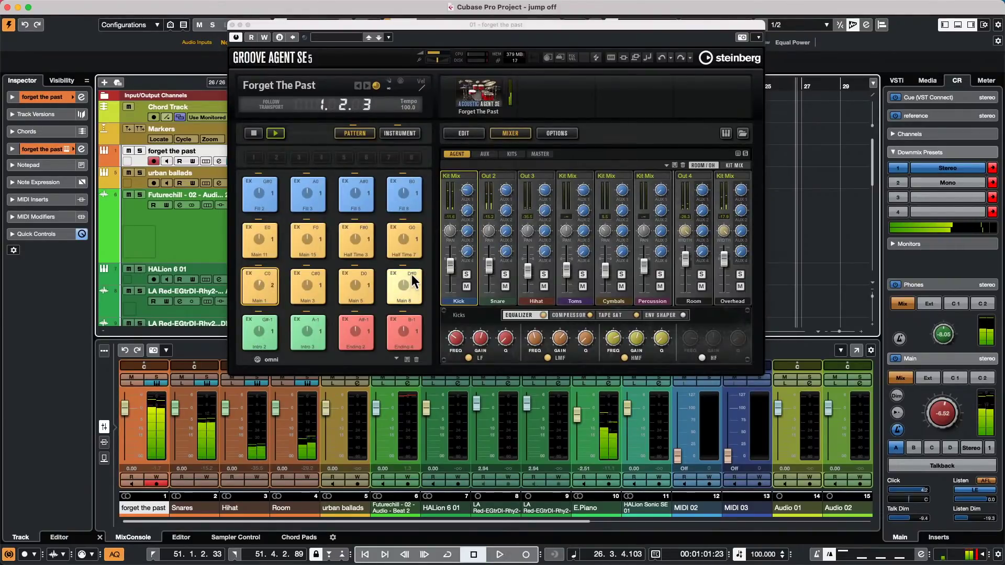
left_click(249, 132)
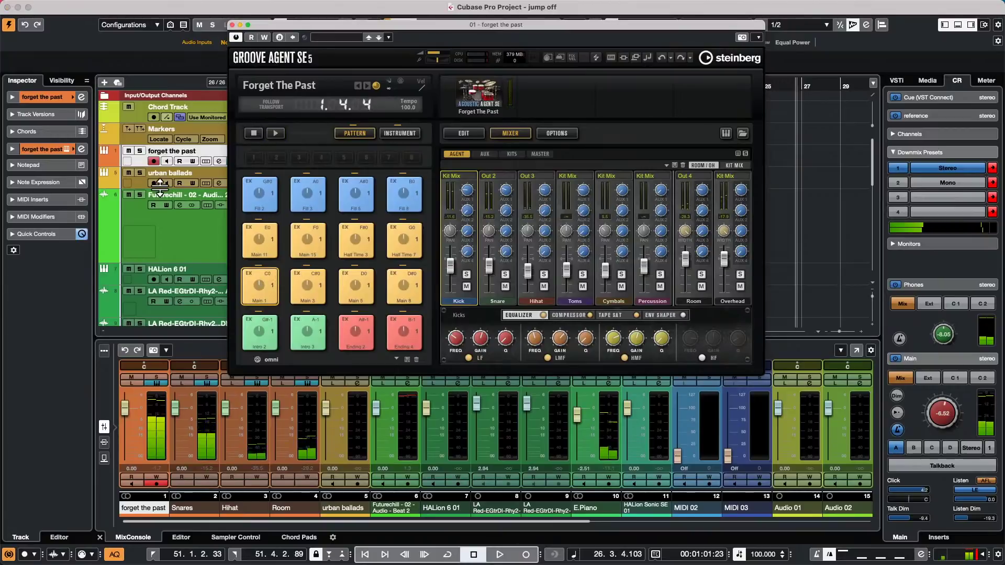
- Close the forget the past instrument window and open the Groove Agent instrument of the urban ballads track
left_click(141, 181)
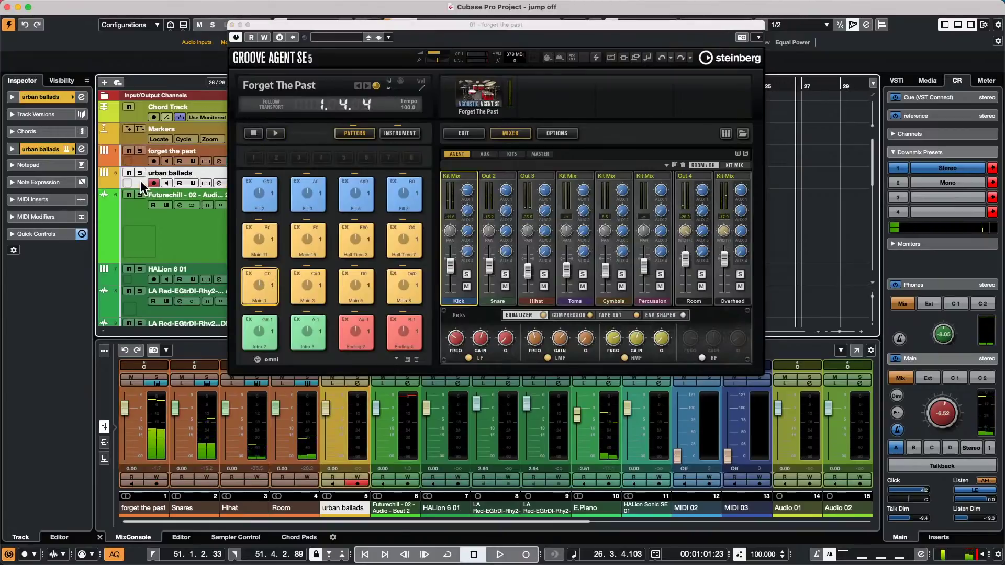
left_click(232, 24)
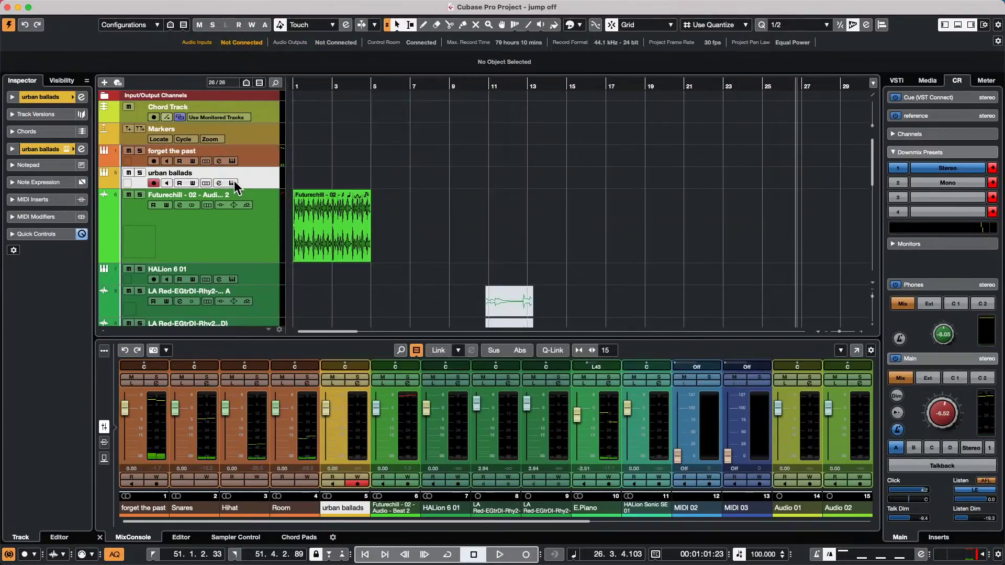
left_click(232, 183)
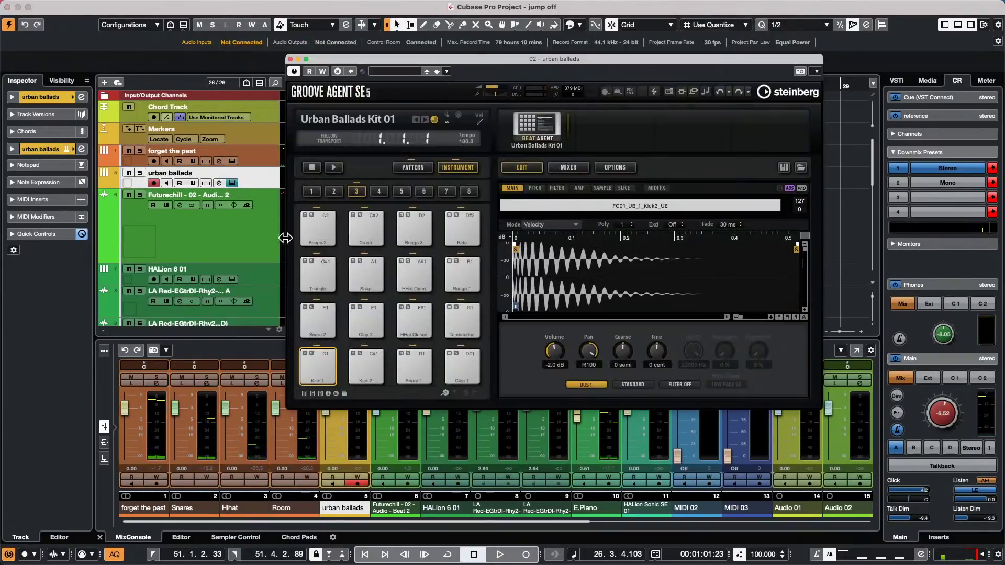
- Set the Kick 1 pad's pan to R 1 and audition the Snare 2 and Kick 1 pads
left_click(333, 371)
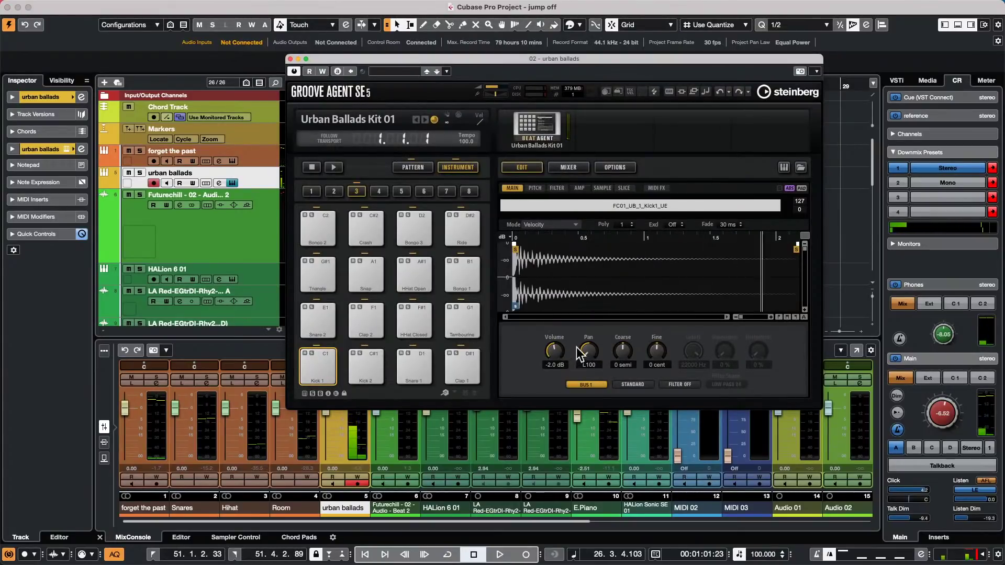
left_click_drag(587, 349, 589, 299)
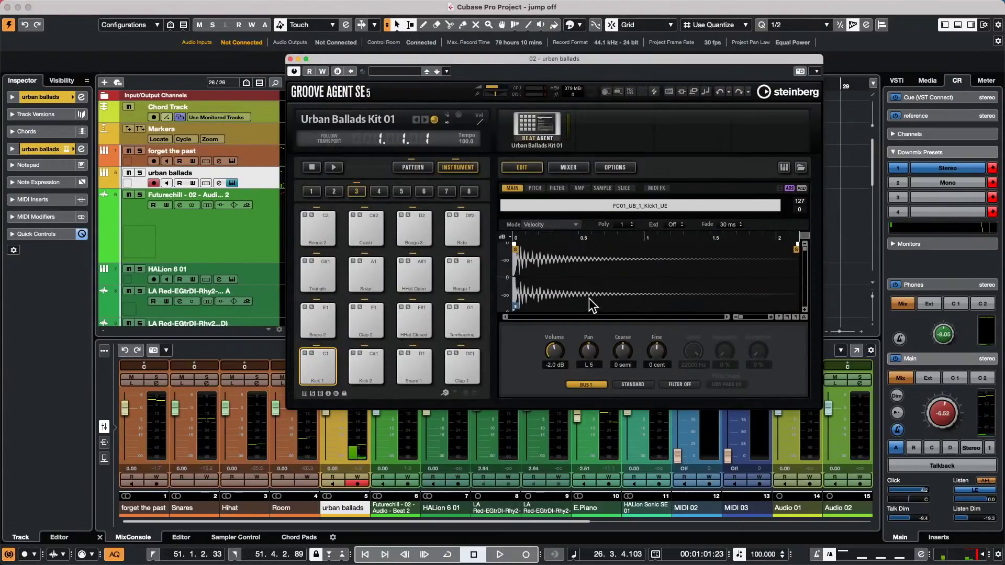
left_click(309, 317)
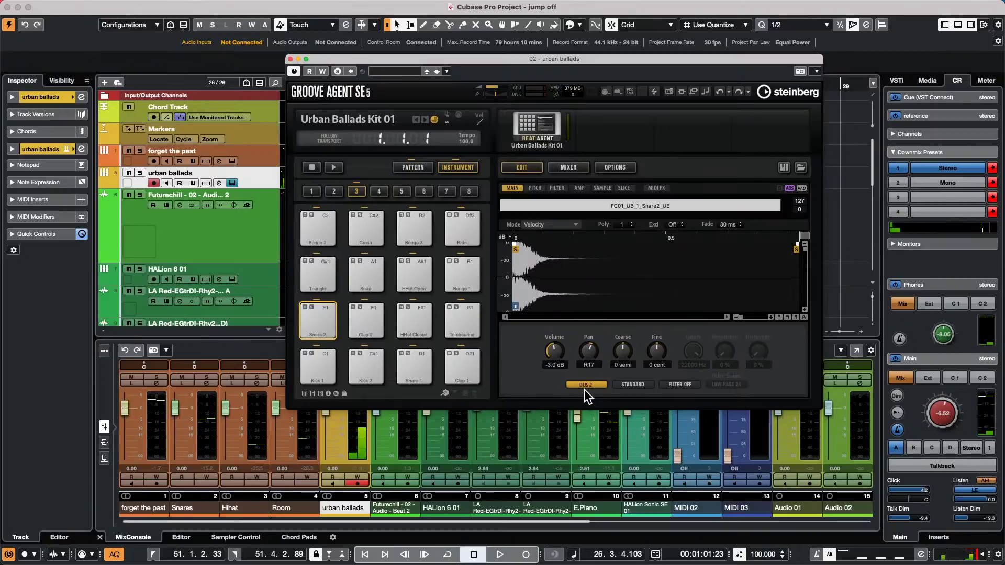
left_click(325, 366)
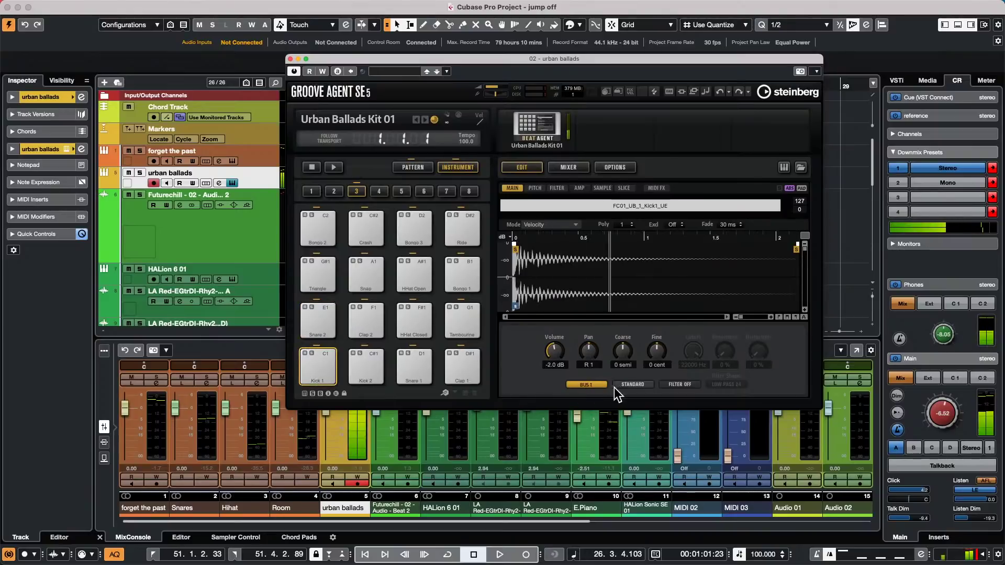
- View the output options of the Kick 1 pad and audition the Kick 1 and Kick 2 pads
left_click(601, 385)
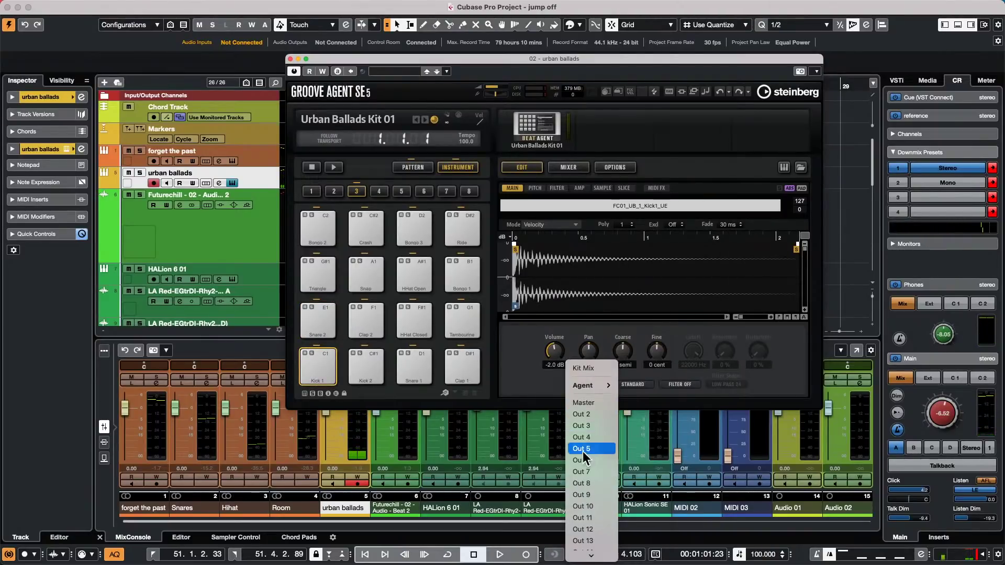
mouse_move(572, 563)
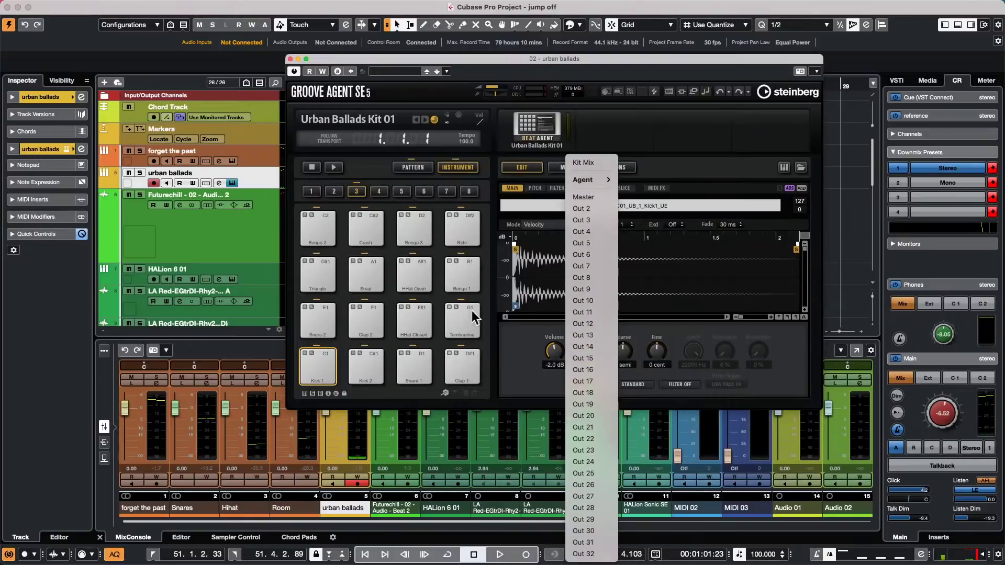
left_click(487, 320)
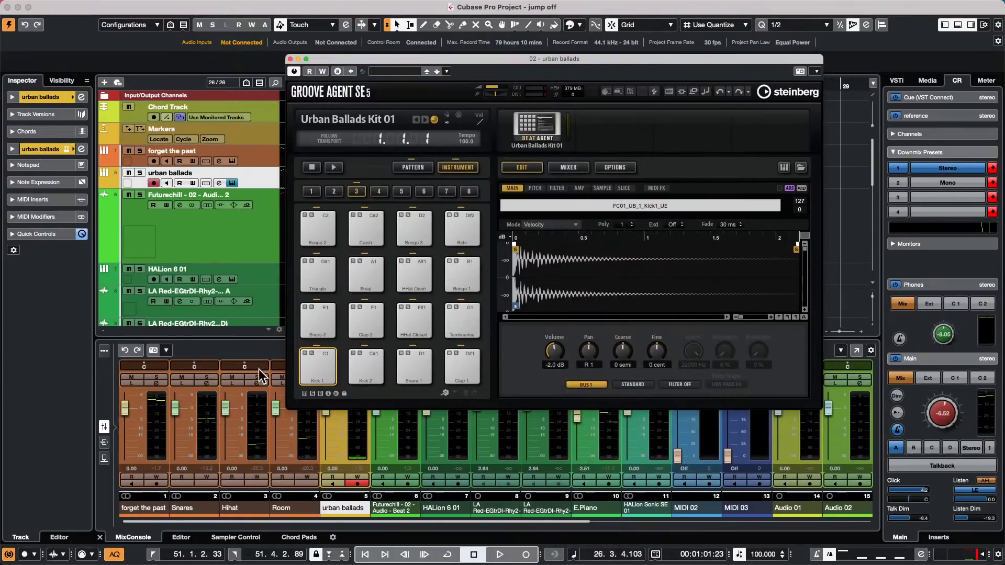
left_click(331, 366)
left_click(331, 366)
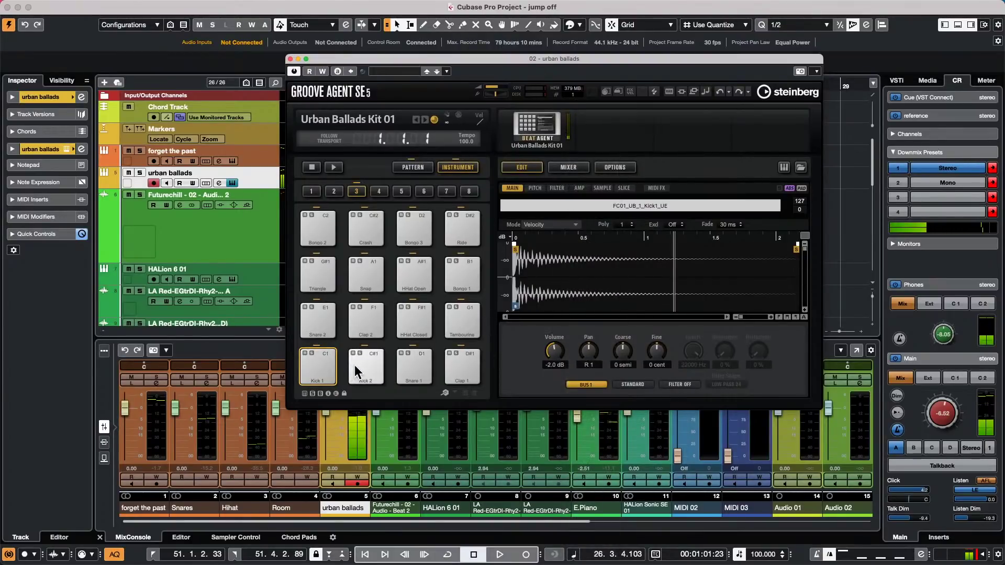
left_click(376, 365)
- Route the Snare 2 pad to Out 2 and audition it against the Kick 1 pad
left_click(319, 318)
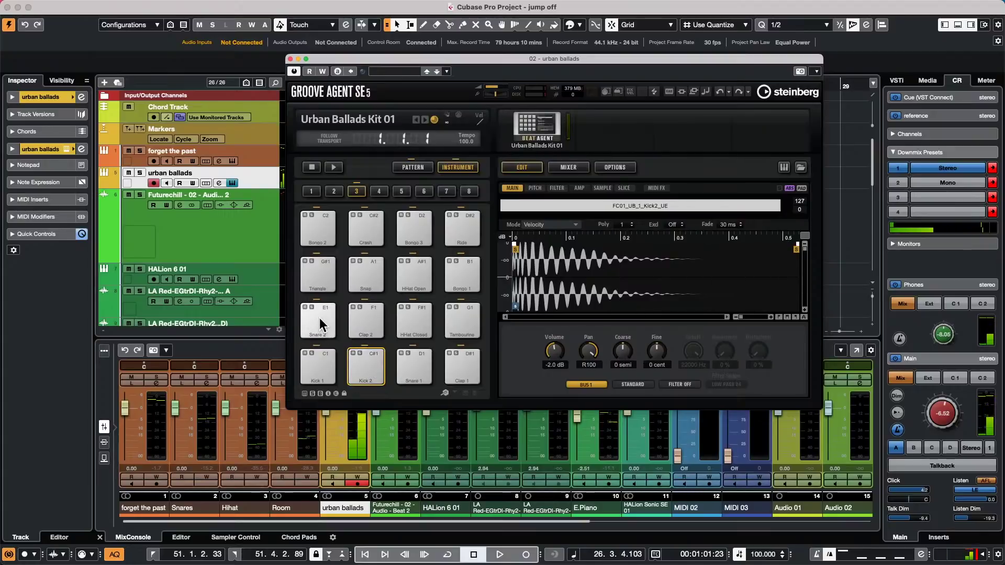
left_click(582, 385)
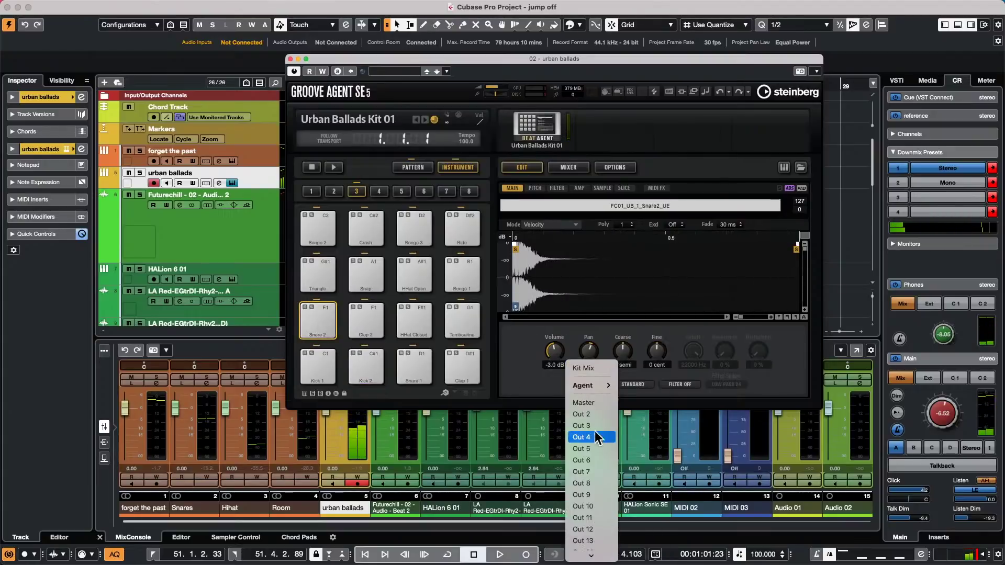
left_click(596, 416)
left_click(320, 363)
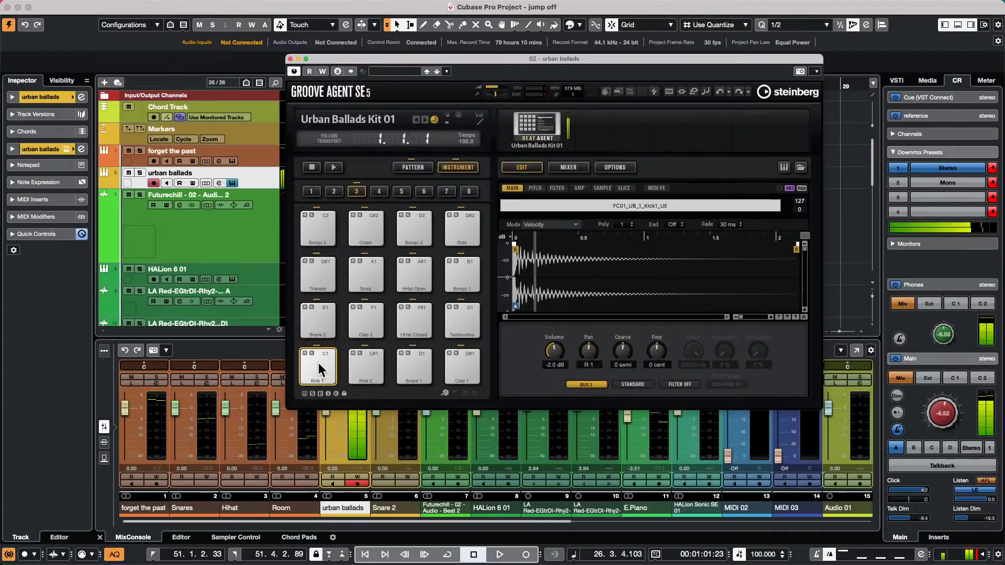
left_click(325, 318)
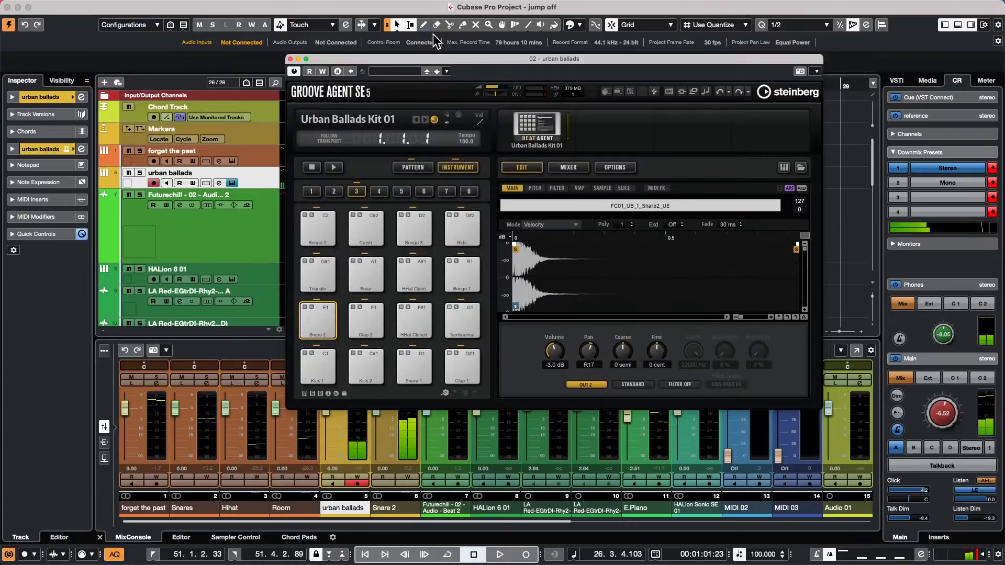
- Move the instrument window clear of the mixer, route the Clap 2 pad to Out 3 and audition it
left_click_drag(434, 55, 453, 4)
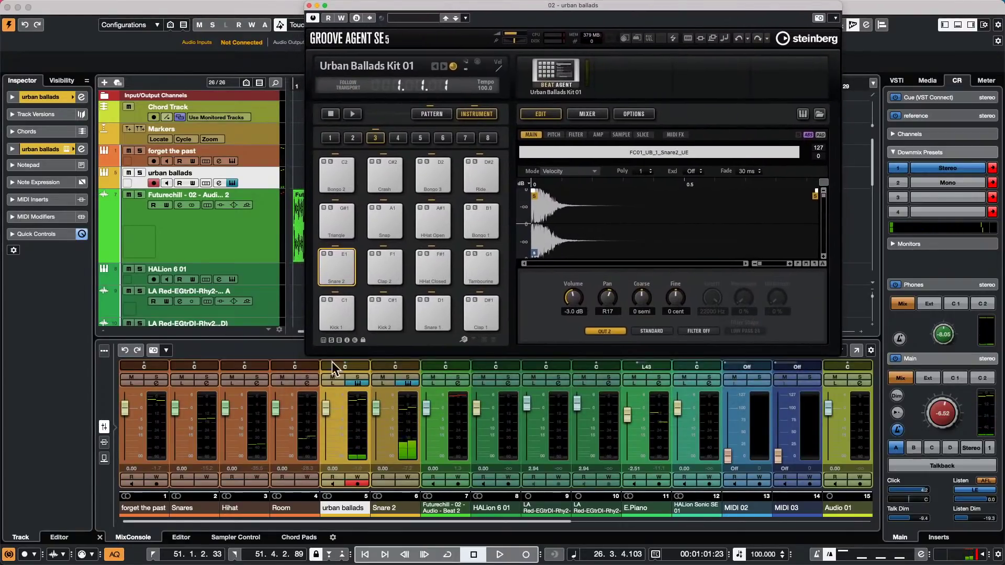
left_click(391, 269)
left_click(390, 269)
left_click(391, 268)
left_click(390, 269)
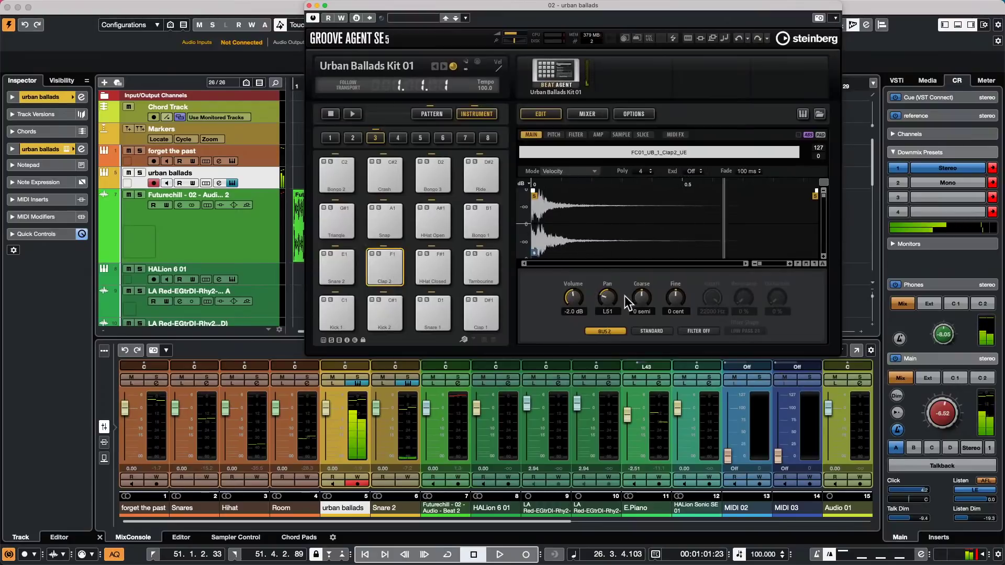
left_click(606, 331)
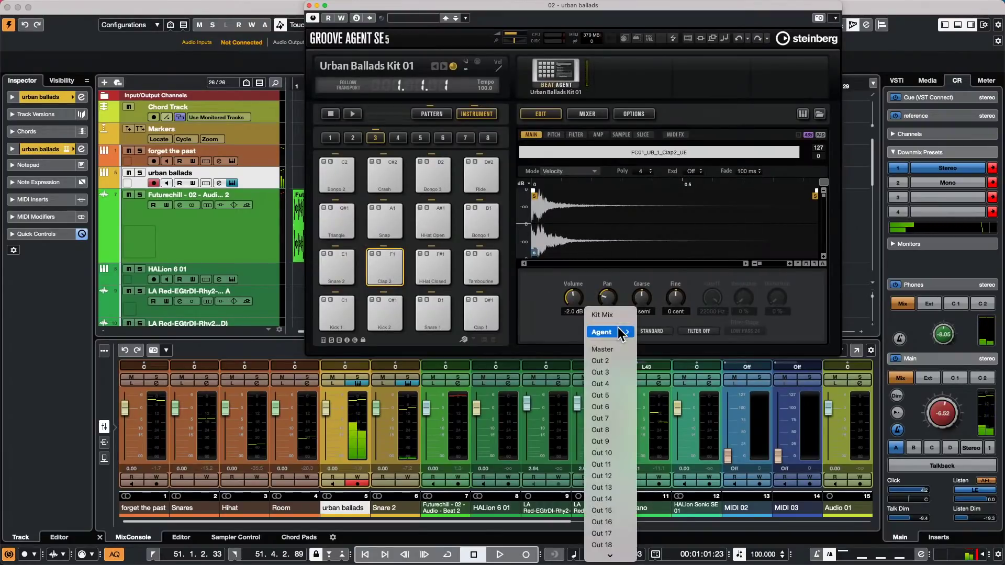
left_click(607, 372)
left_click(387, 267)
left_click(387, 267)
- Audition the kick and Snare 1 pads against the separately routed Snare 2 and Clap 2 pads
left_click(384, 317)
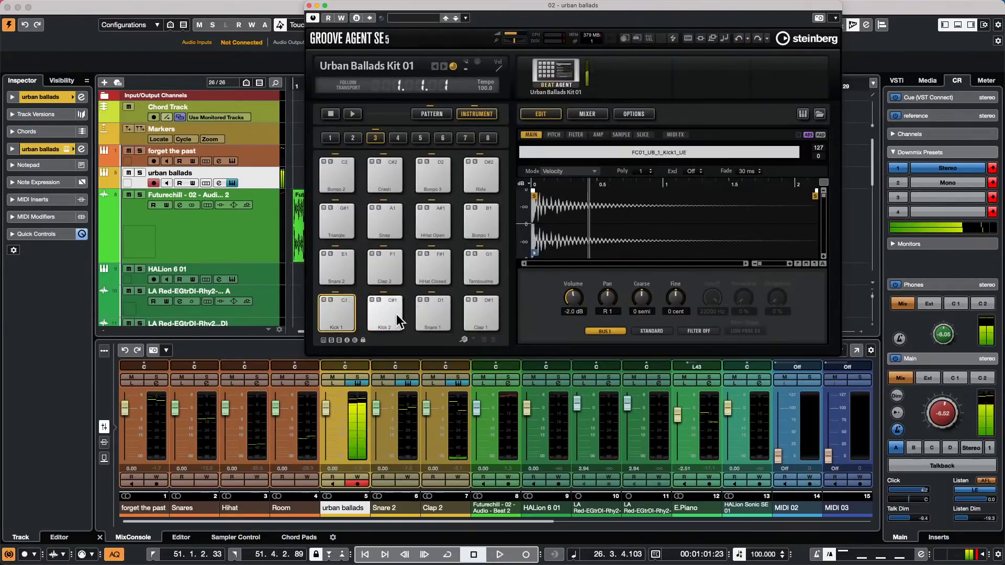
left_click(395, 314)
left_click(433, 314)
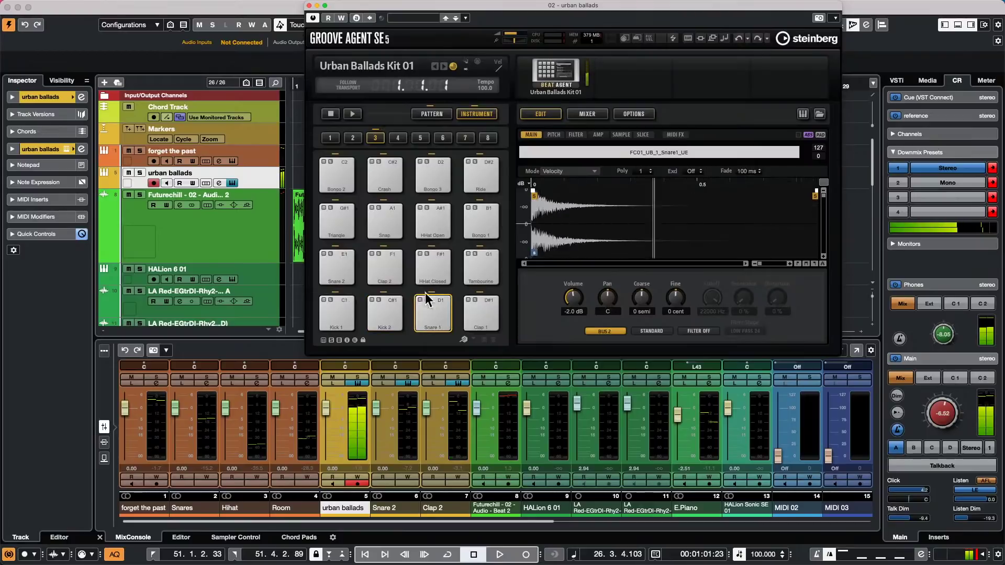
left_click(399, 270)
left_click(340, 262)
left_click(382, 269)
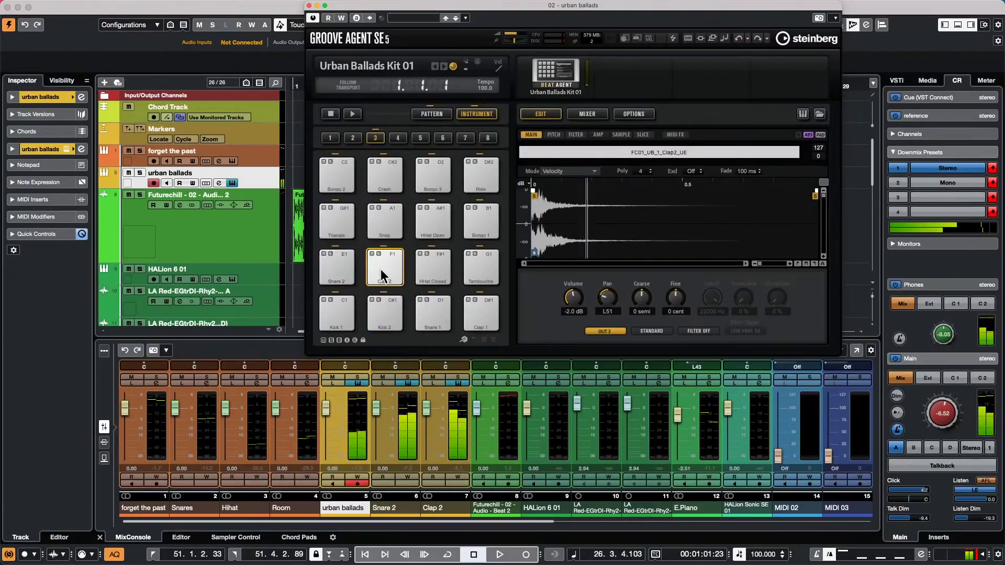
left_click(333, 315)
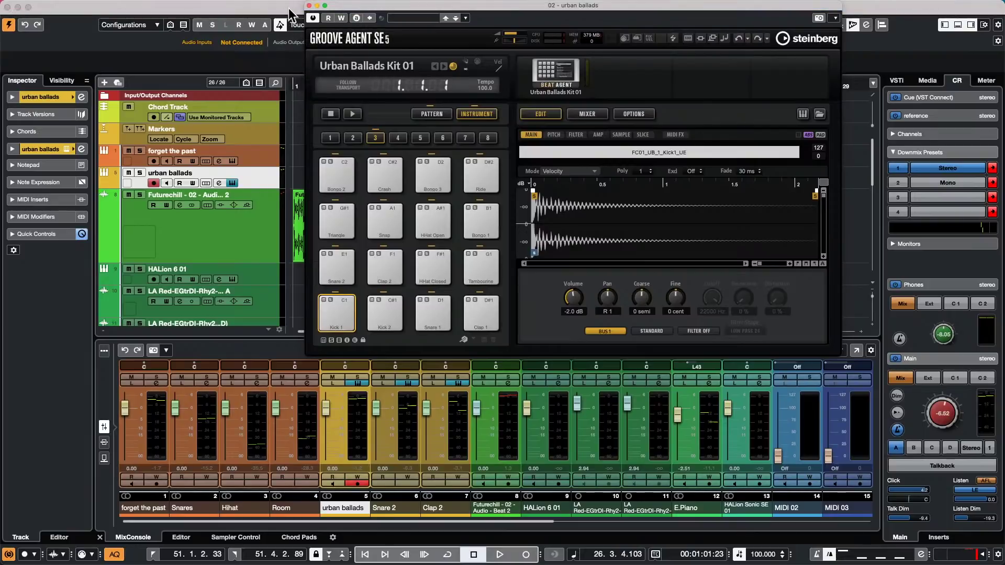
- Close the Groove Agent window and add a Signature track below the Chord Track
left_click(308, 5)
scroll(235, 173, "down", 10)
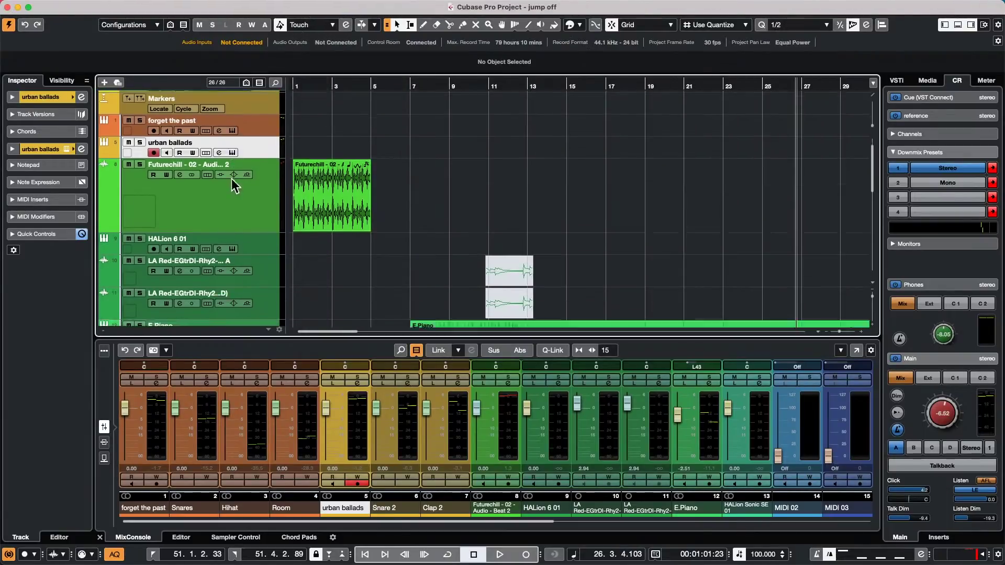
scroll(229, 190, "up", 10)
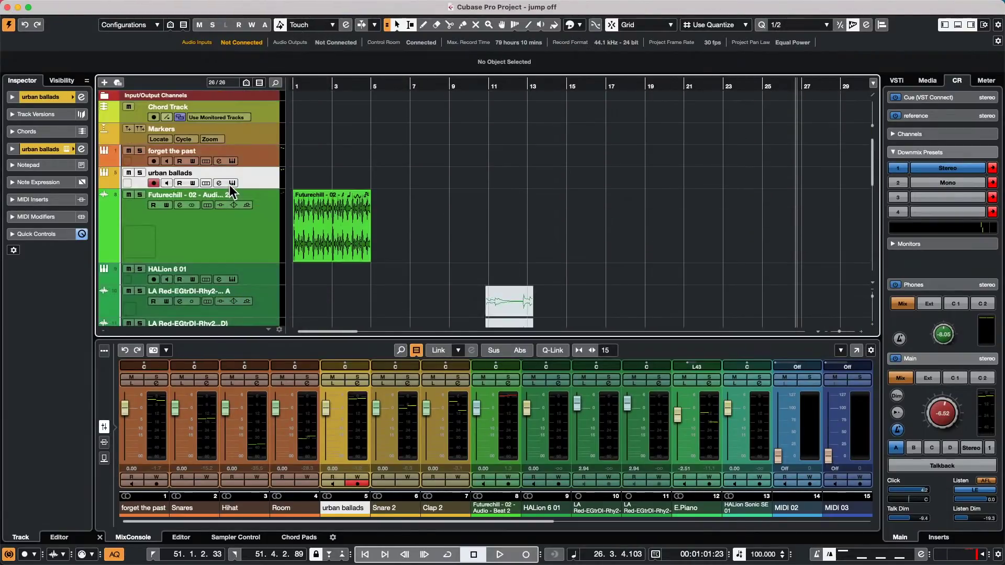
right_click(258, 107)
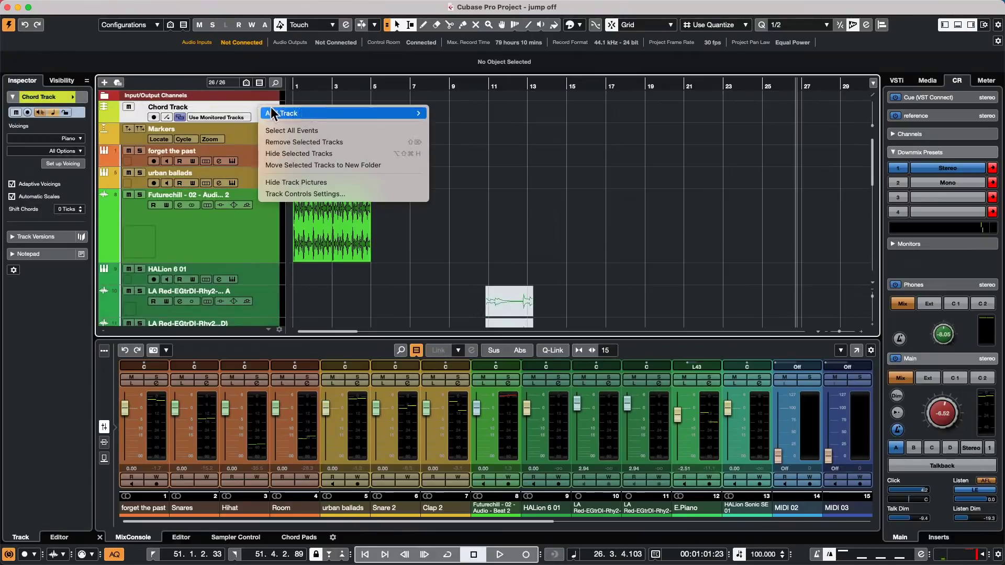
mouse_move(321, 117)
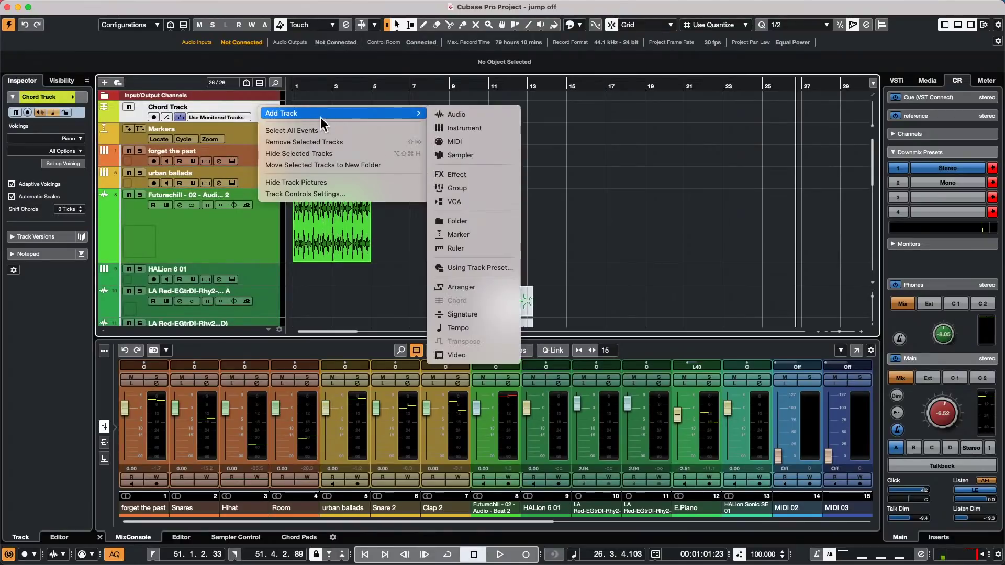
left_click(479, 314)
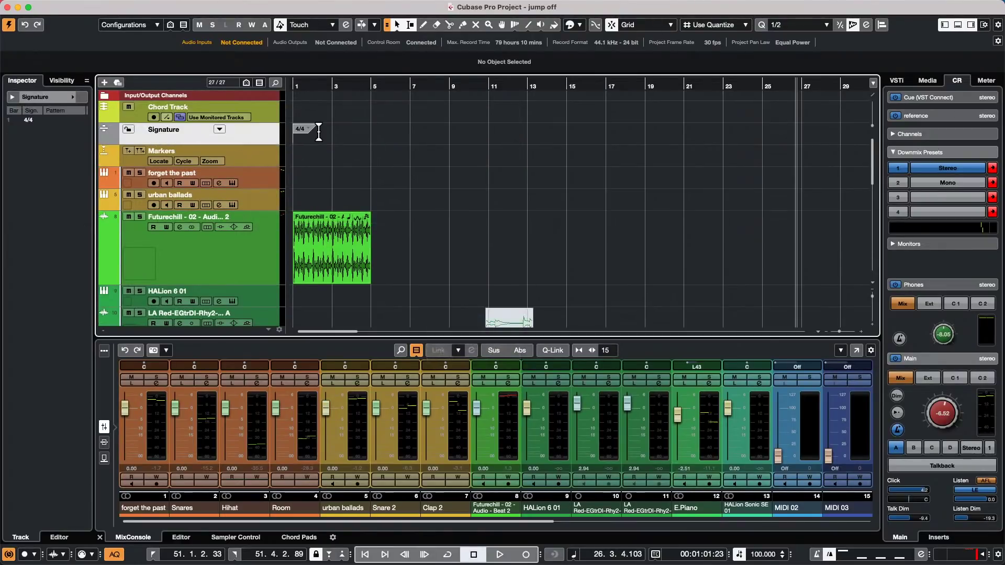
- Draw a time signature event at bar 3 on the Signature track and set it to 3/4
right_click(320, 134)
left_click(359, 140)
left_click(340, 131)
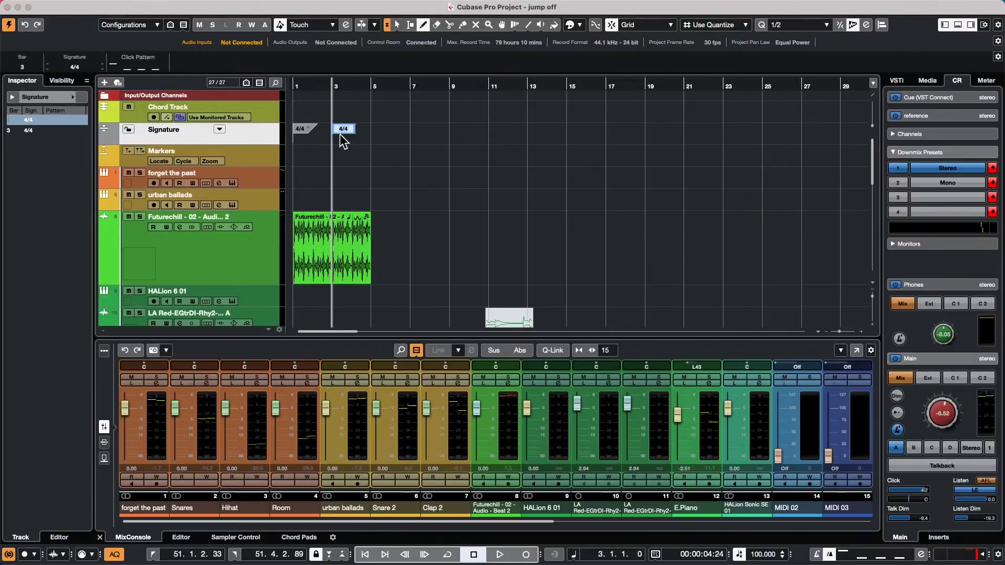
double_click(341, 135)
type("3")
key("Return")
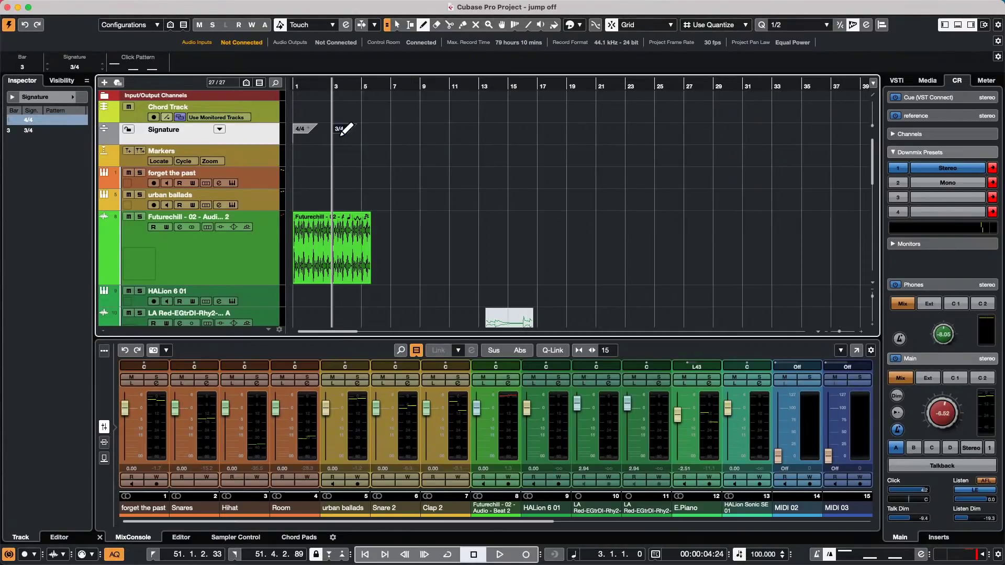
- Add a time signature event at bar 5 and set it to 2/4
left_click(368, 132)
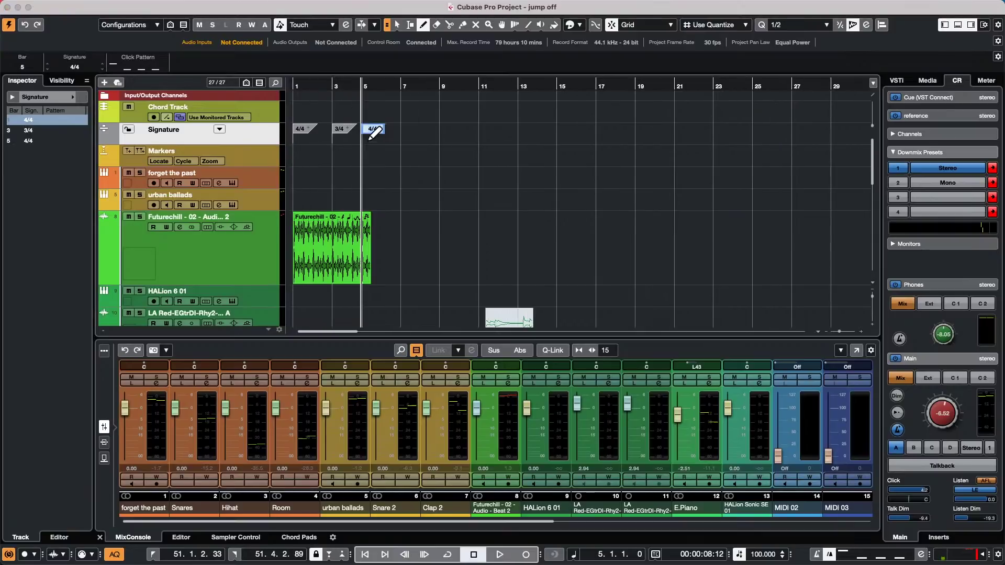
double_click(371, 129)
type("2/4")
key("Return")
- Add a time signature event at bar 9 and set it to 5/8
left_click(407, 137)
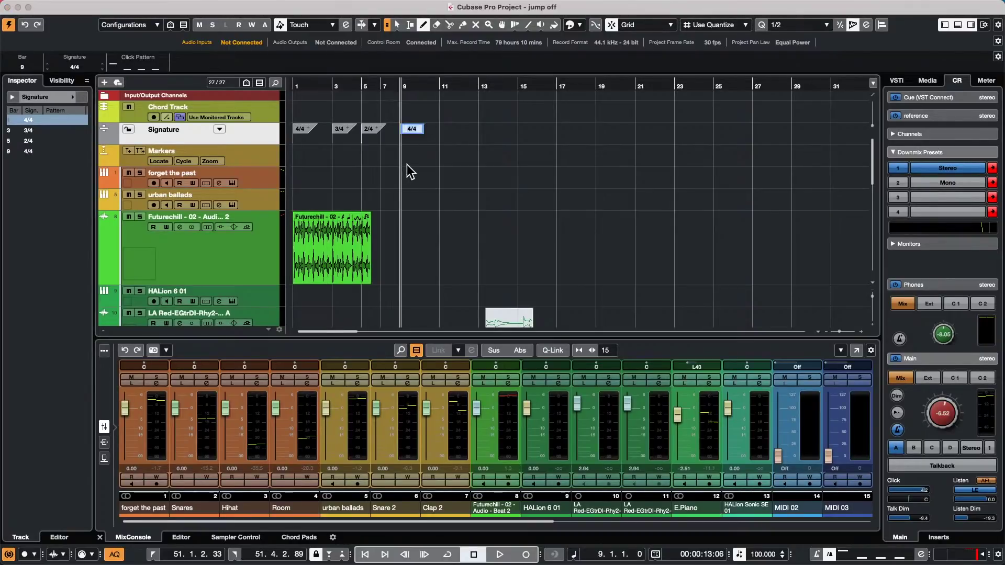
type("5/8")
key("Return")
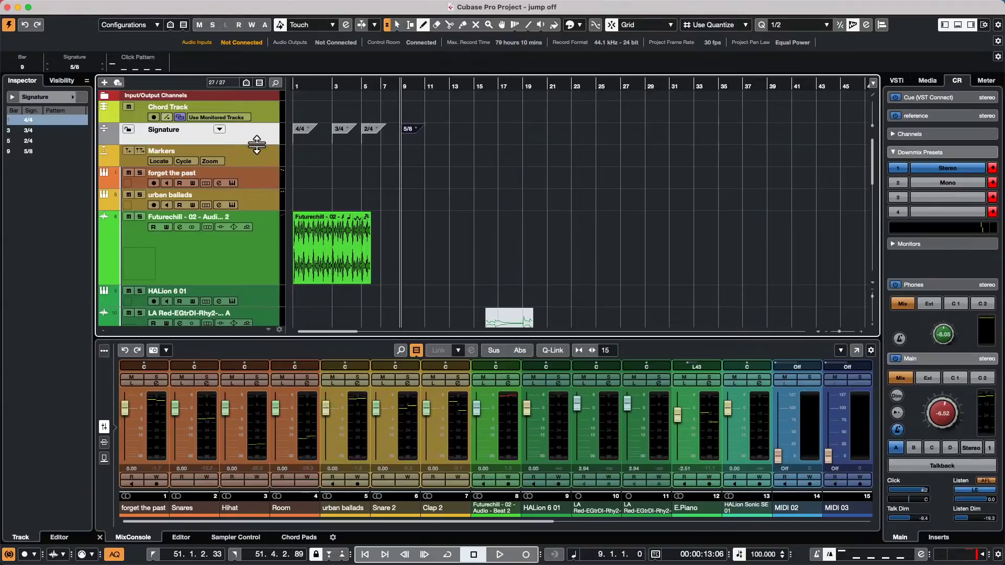
- Make the Signature track taller and select the range from 1.1.1.0 to 10.5.1.0 across its events with the range tool
left_click_drag(256, 144, 251, 187)
right_click(429, 139)
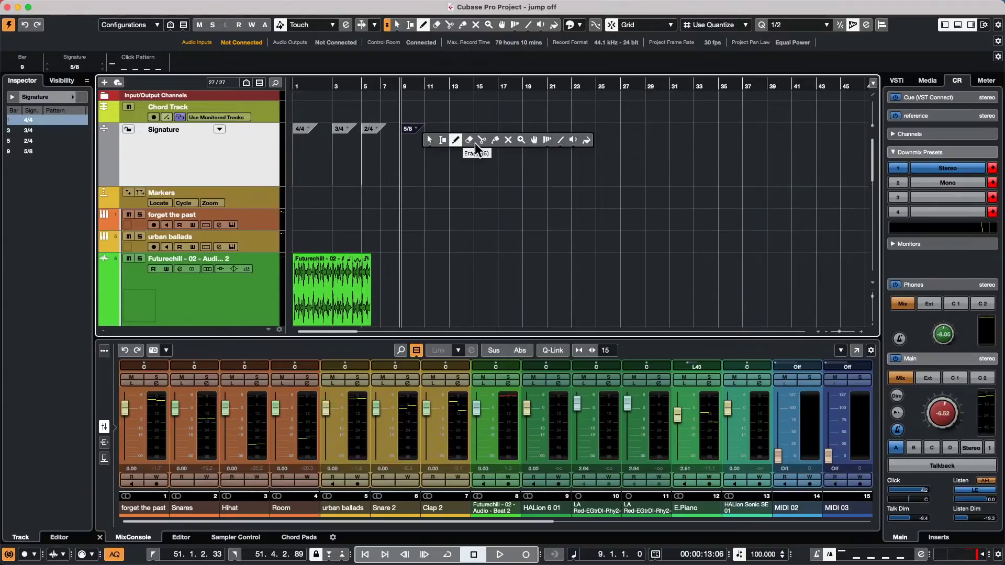
left_click(443, 140)
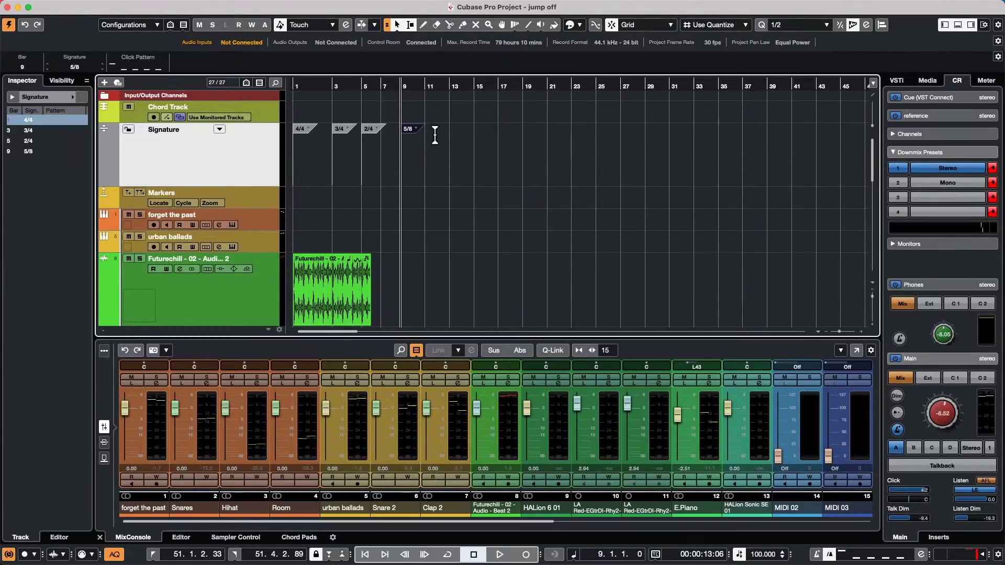
left_click_drag(294, 148, 419, 149)
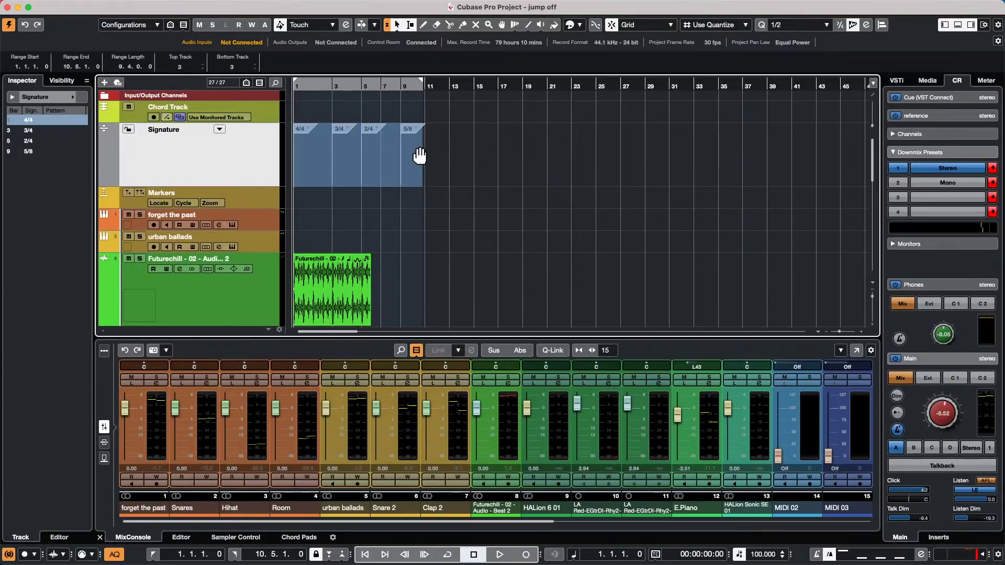
- Duplicate the selected signature range repeatedly along the timeline
key("super+d")
key("super+d")
key("super+d")
key("super+d")
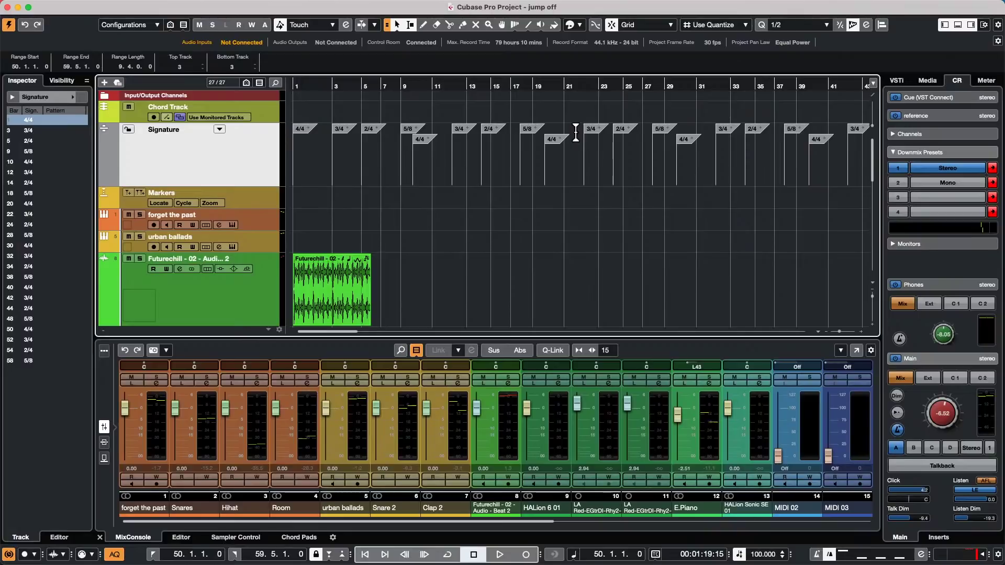
- Undo all duplications of the signature range
key("super+z")
key("super+z")
key("super+z")
key("super+z")
key("super+z")
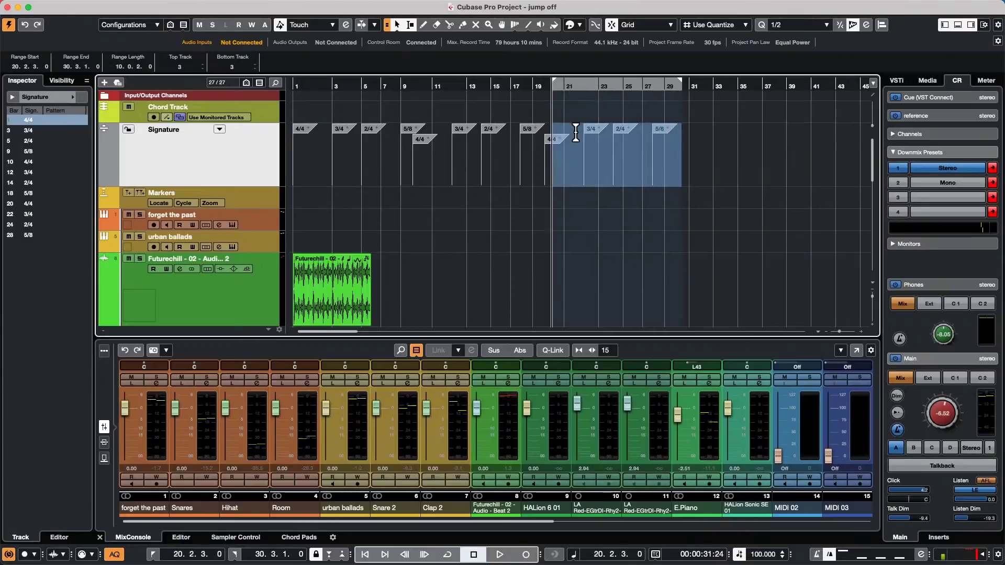
- Try duplicating the four signature events as selected objects, and undo the duplication
left_click(446, 156)
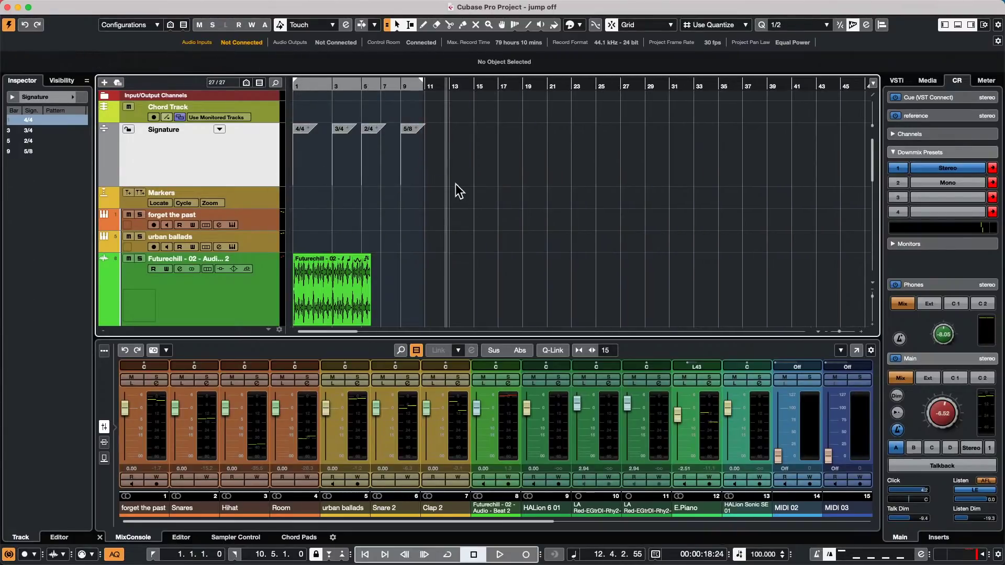
mouse_move(417, 181)
left_mouse_down()
mouse_move(289, 148)
mouse_move(286, 127)
left_mouse_up()
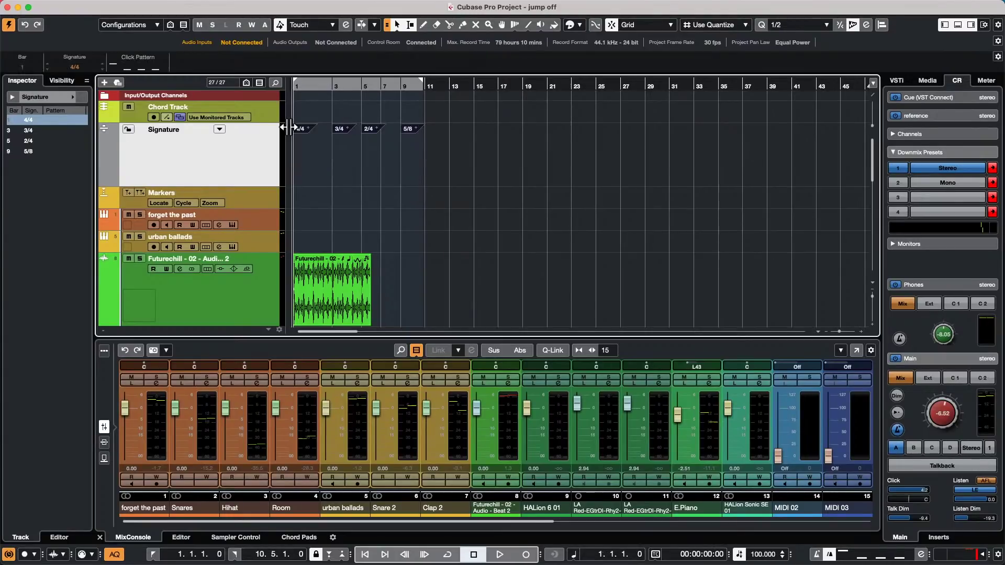
key("super+d")
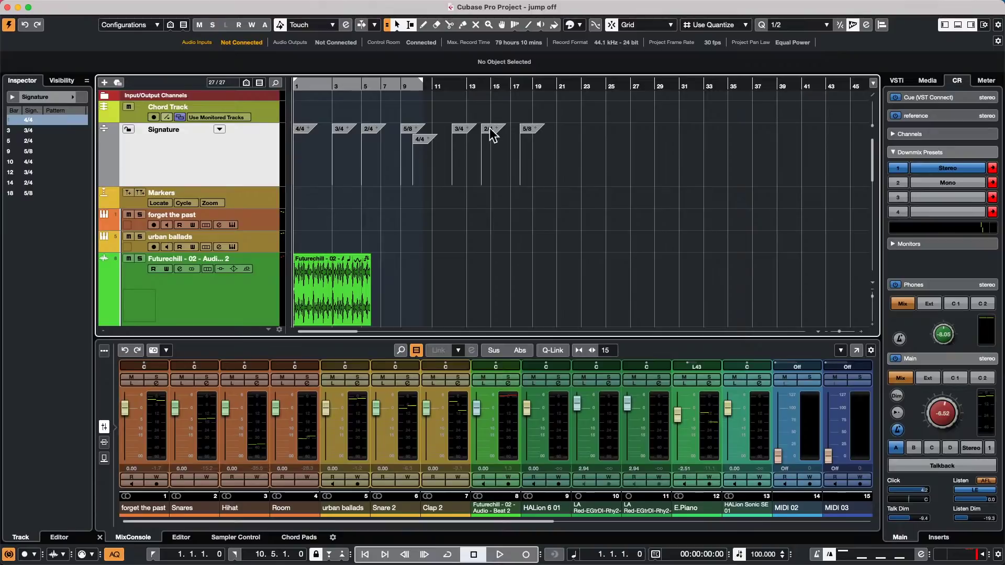
key("super+a")
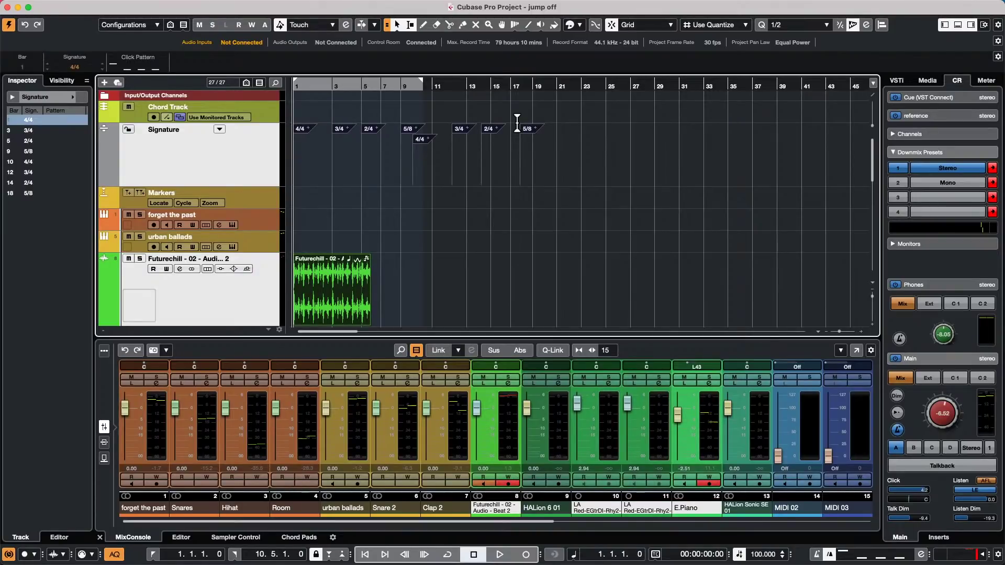
key("super+z")
left_click(456, 153)
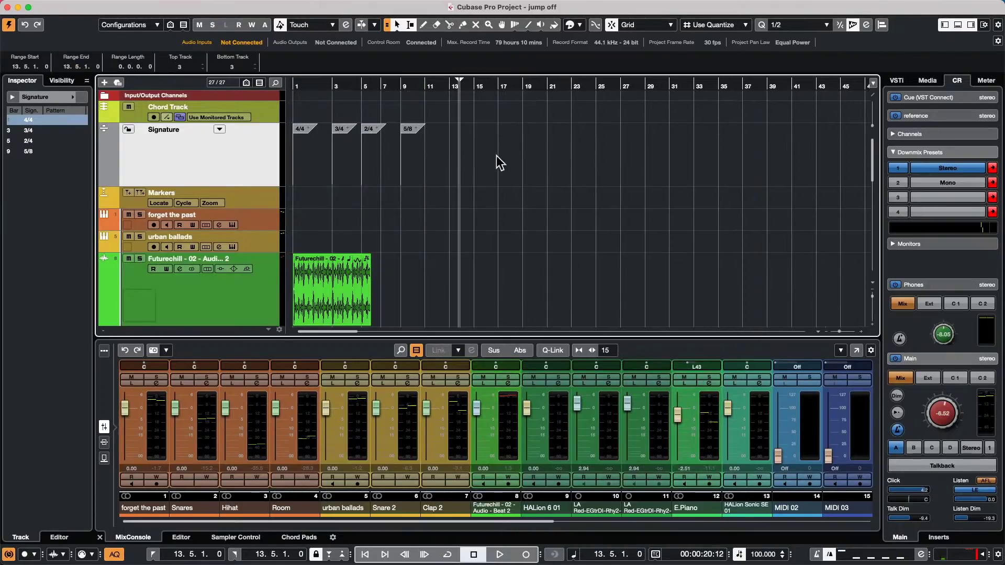
- Select the range from 1.1.1.0 to 10.1.1.0 on the Signature track and duplicate it five times
left_click_drag(413, 152, 207, 151)
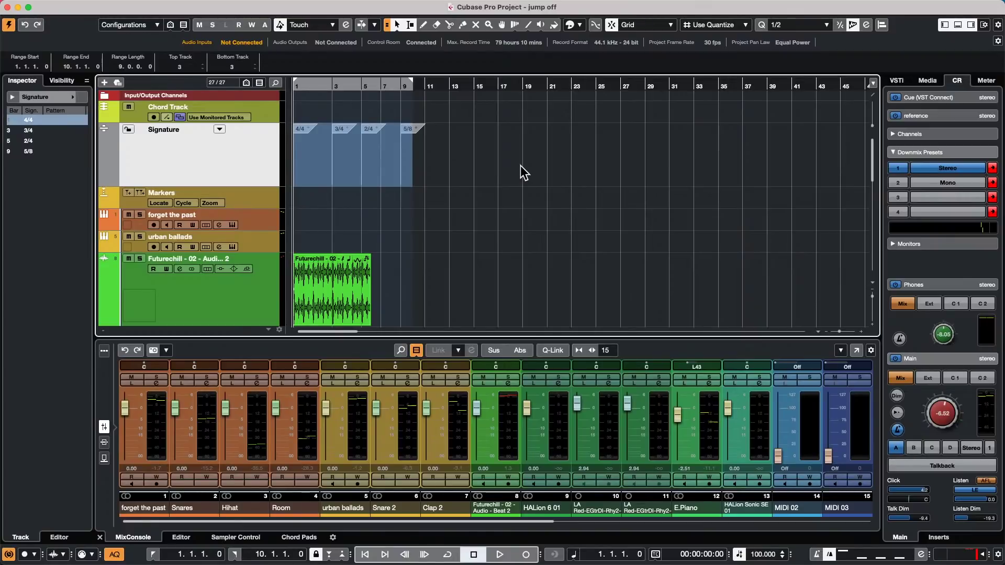
key("super+d")
key("super+d")
key("super+d")
key("super+d")
key("super+d")
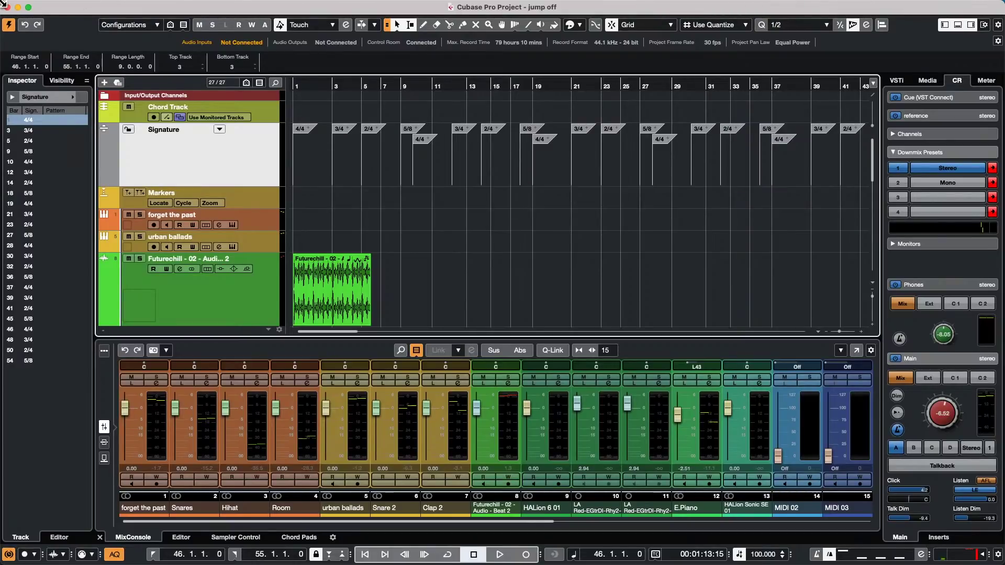
- Open the recent project CX Audio.cpr and activate it
left_click(74, 6)
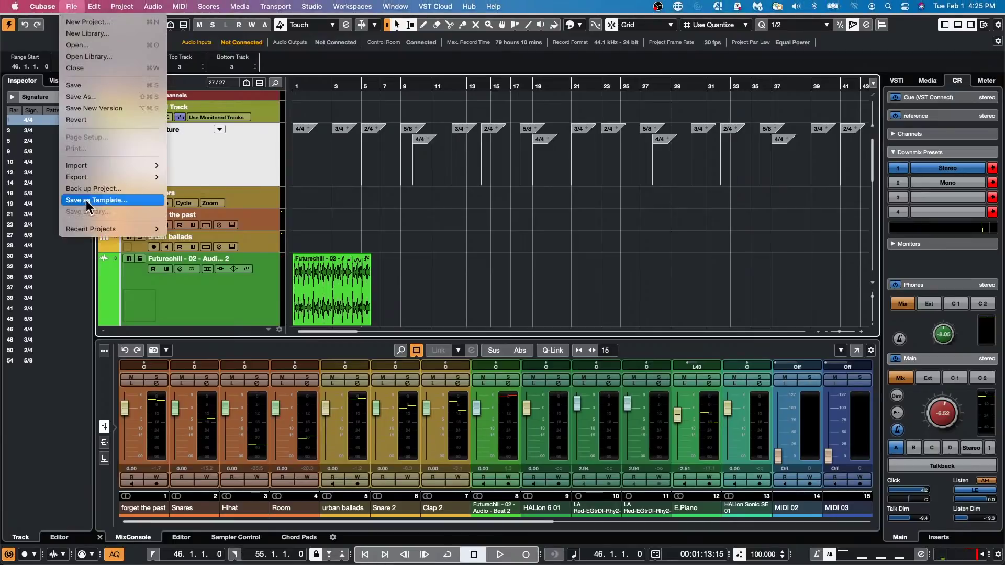
mouse_move(90, 231)
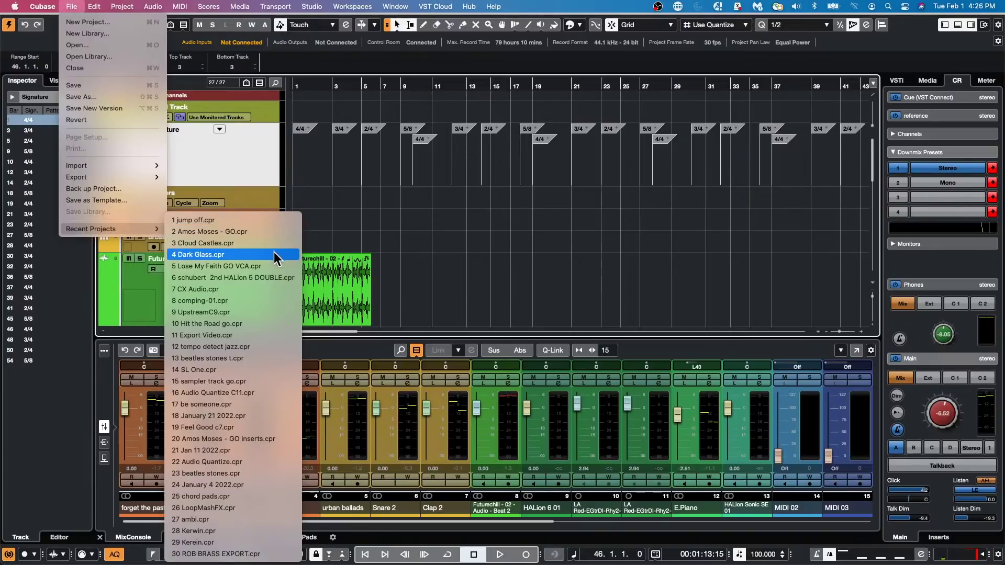
left_click(262, 291)
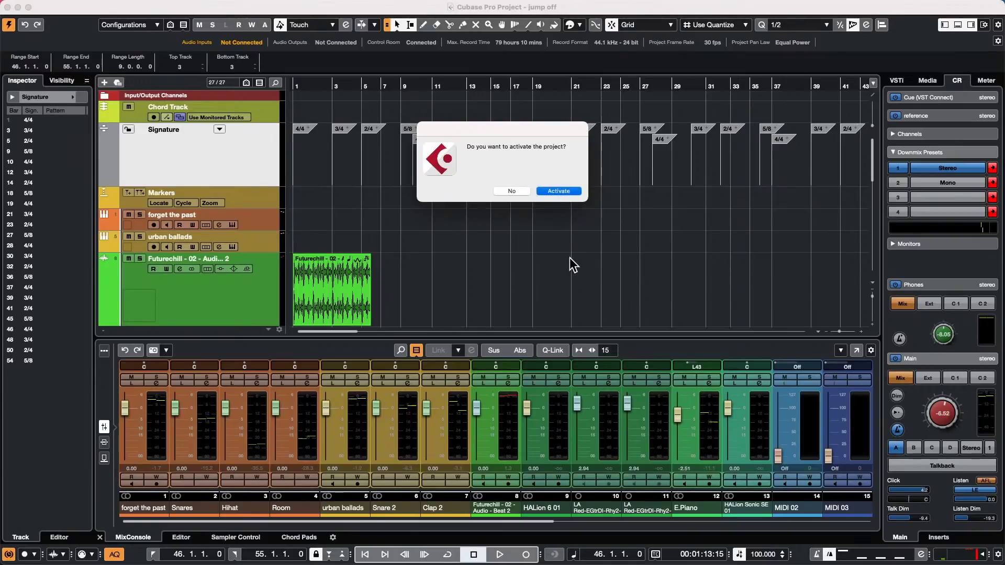
key("Return")
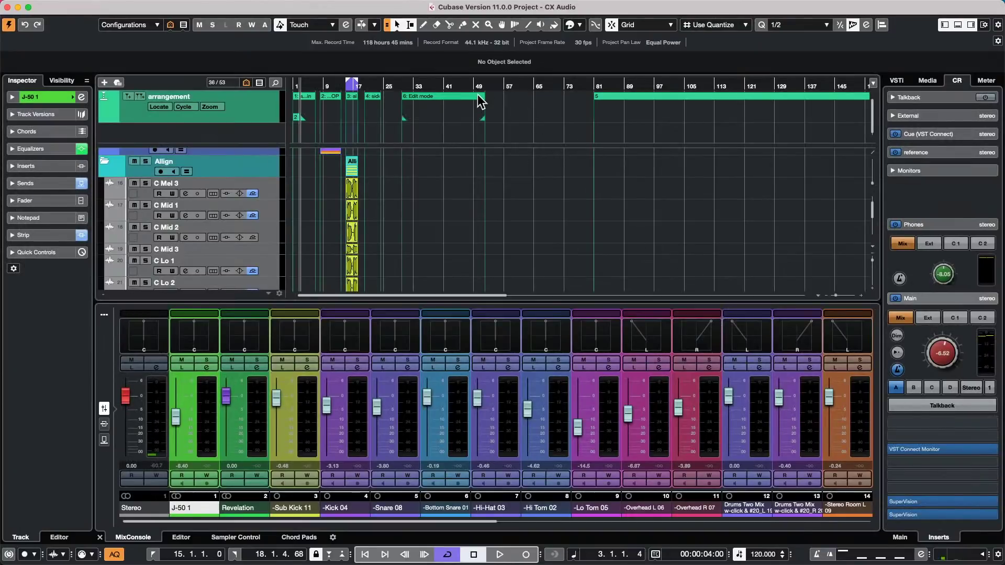
- Split the Tom12_tk 2 event on the C Lo 2 track at bars 16 and 17 and at 16.3 and 17.3
left_click_drag(454, 86, 344, 157)
scroll(662, 234, "down", 1)
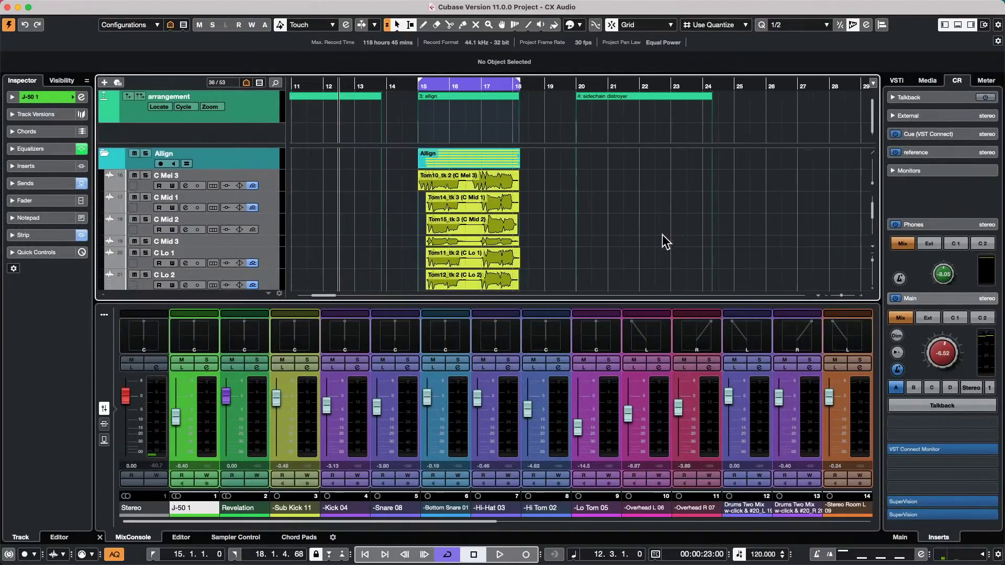
right_click(433, 228)
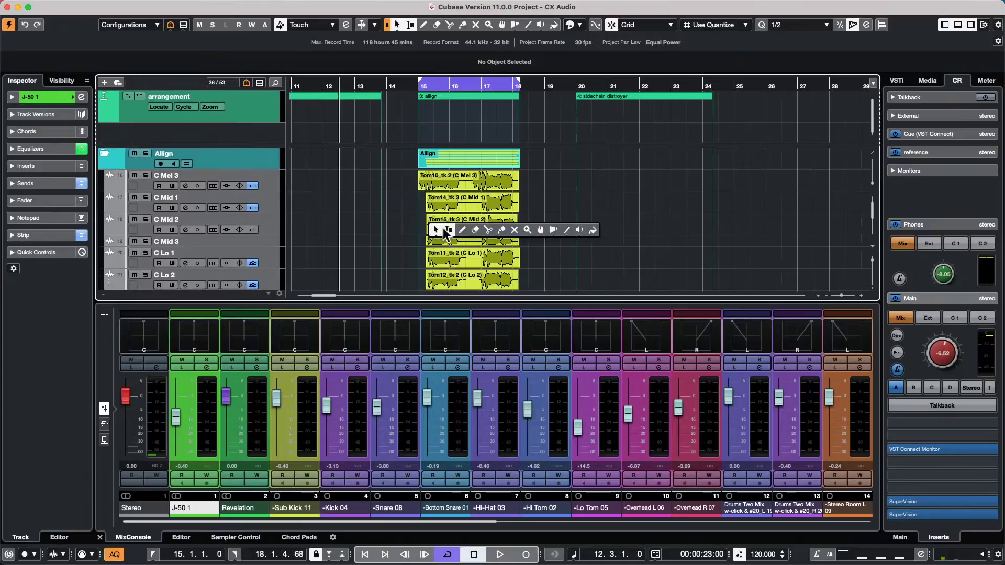
left_click(465, 231)
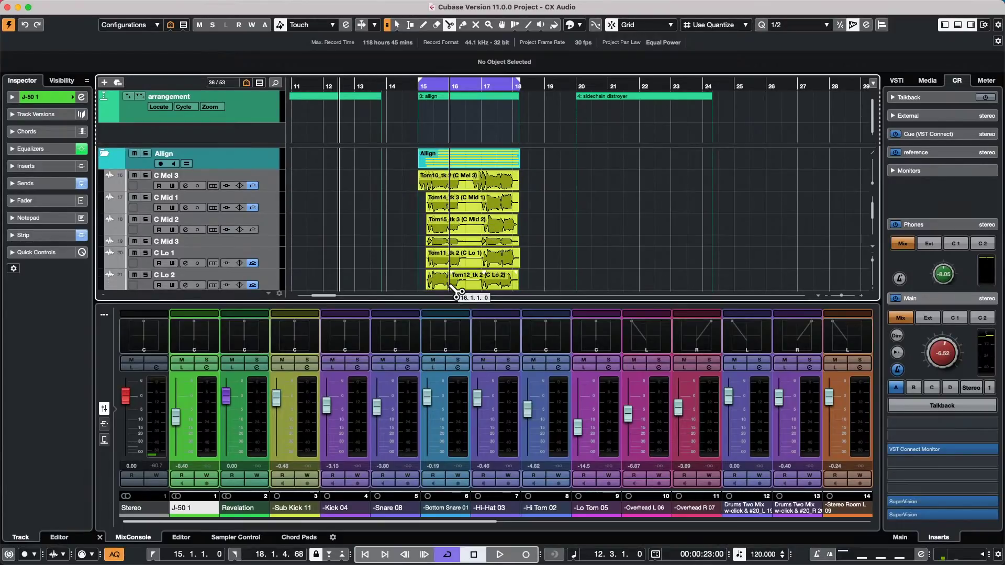
left_click(482, 285)
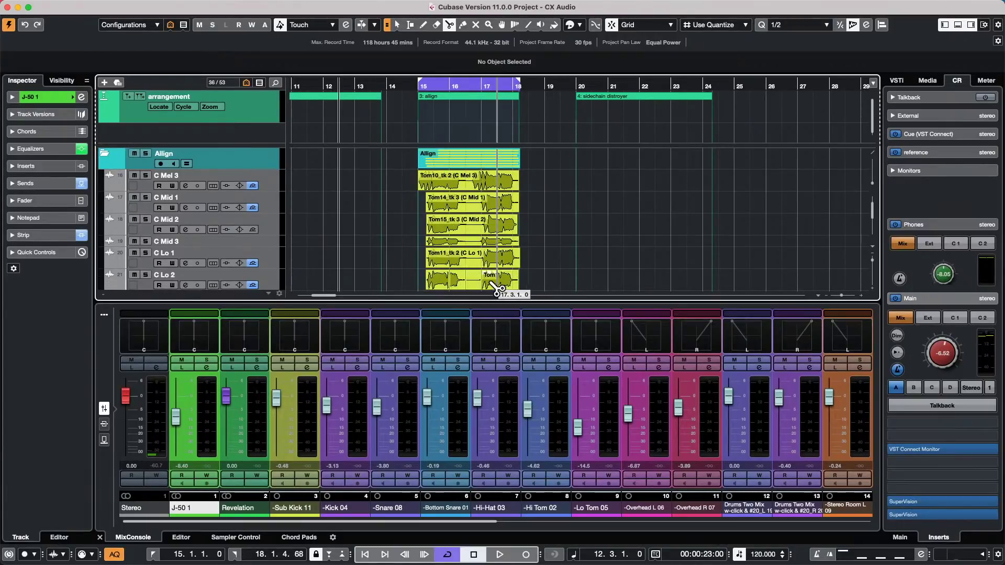
left_click(461, 285)
key("2")
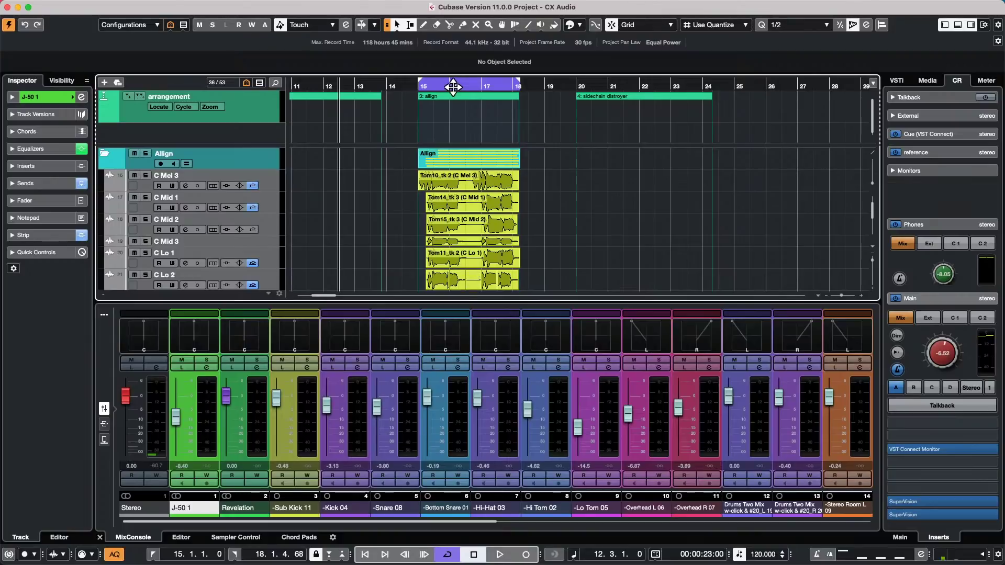
- Move the C Lo 2 slice that starts at bar 17 earlier, to about 16.4.2
left_click_drag(451, 86, 448, 121)
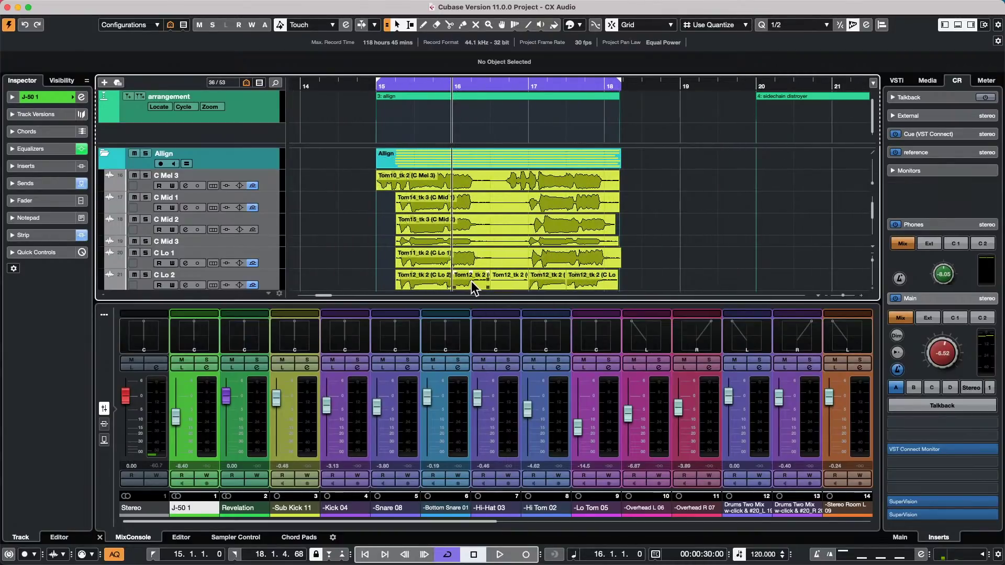
left_click_drag(454, 283, 450, 284)
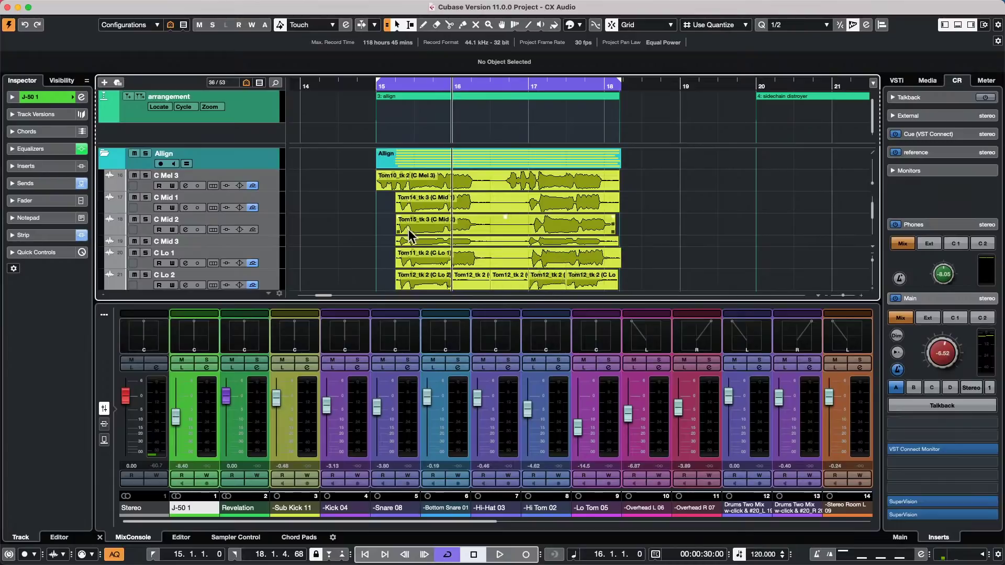
left_click(555, 287)
scroll(556, 287, "down", 3)
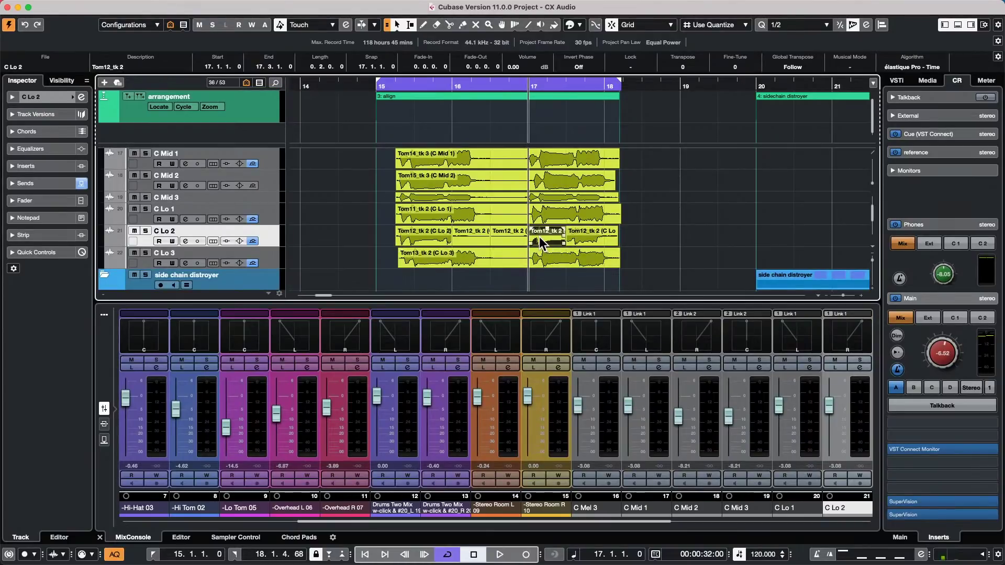
left_click_drag(545, 242, 533, 237)
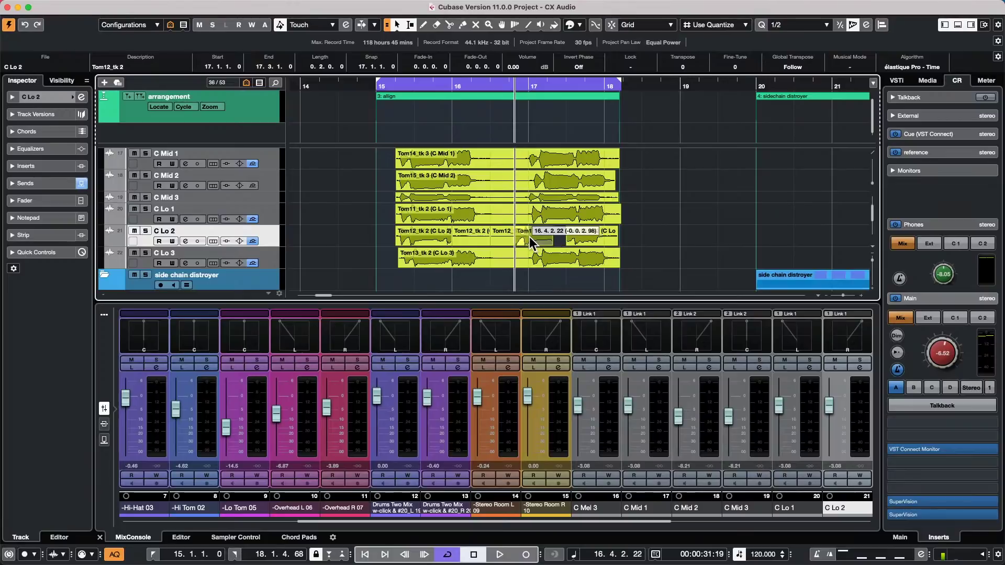
- Set the C Lo 1 event Tom11_tk 2 as the audio alignment reference, keeping the tracks' events in view
left_click(487, 217)
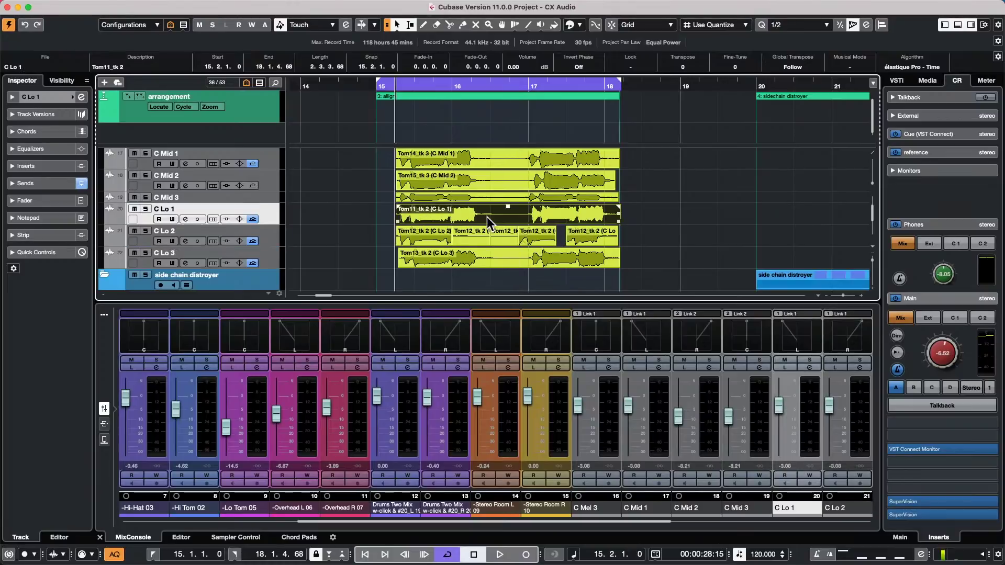
left_click(882, 25)
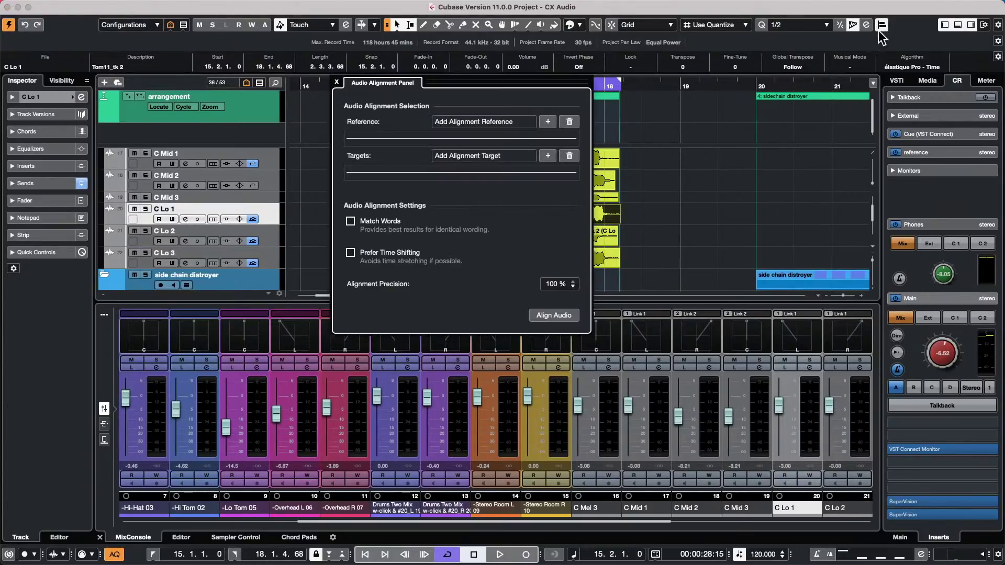
left_click(550, 121)
left_click_drag(514, 96, 275, 122)
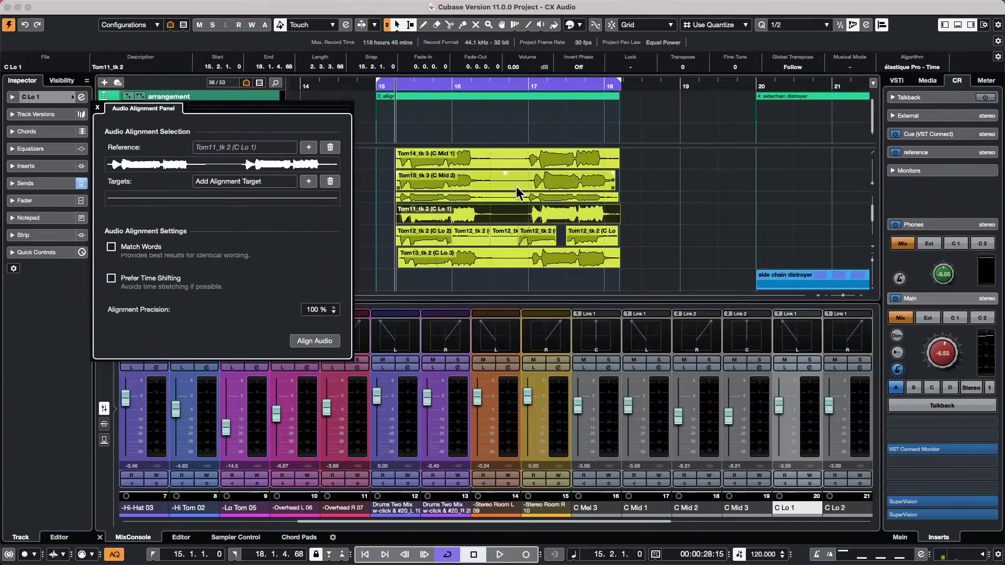
- Add all the C Lo 2 slices as alignment targets and align them to the reference at 100 % precision
left_click_drag(628, 239, 390, 245)
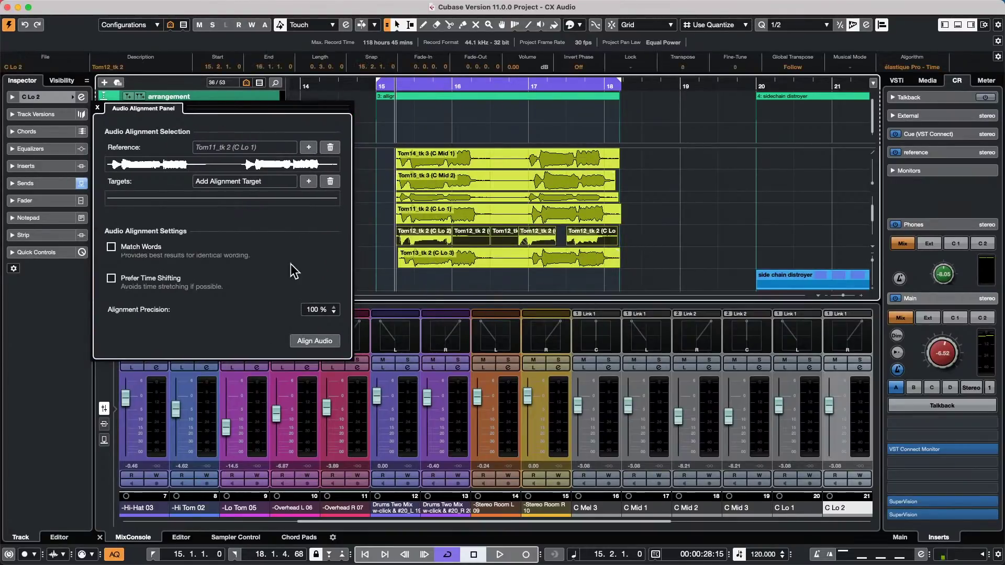
left_click(308, 181)
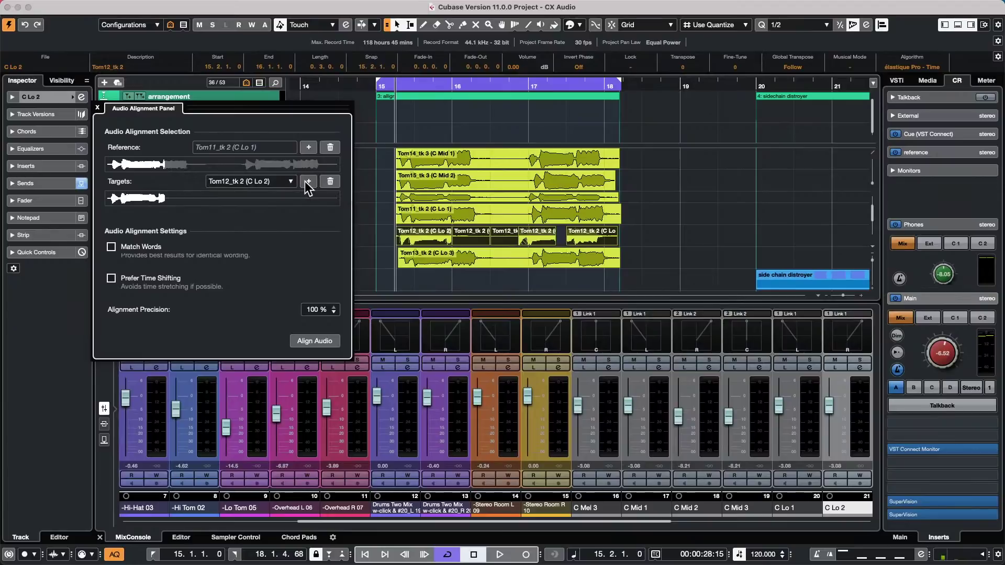
left_click(315, 342)
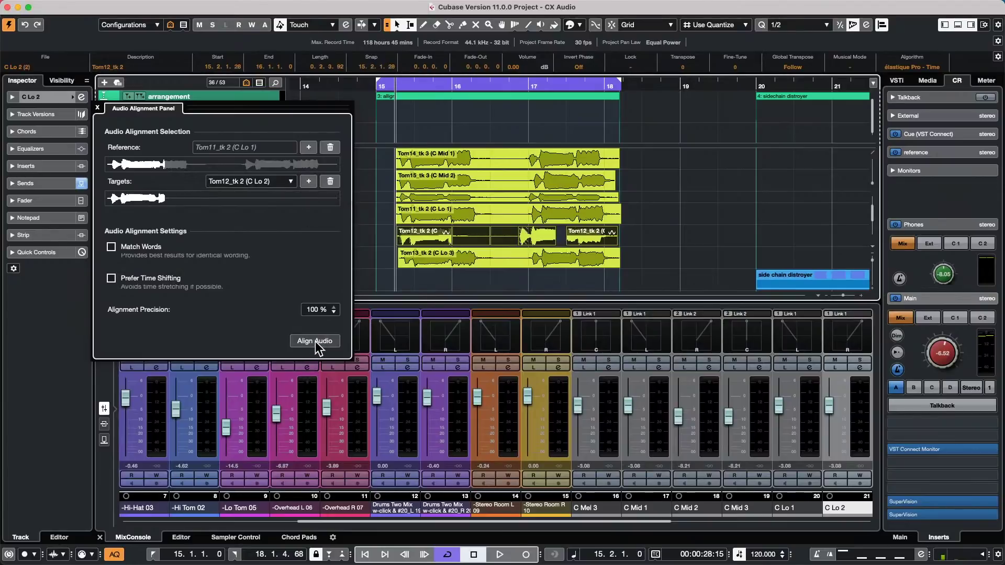
left_click(98, 108)
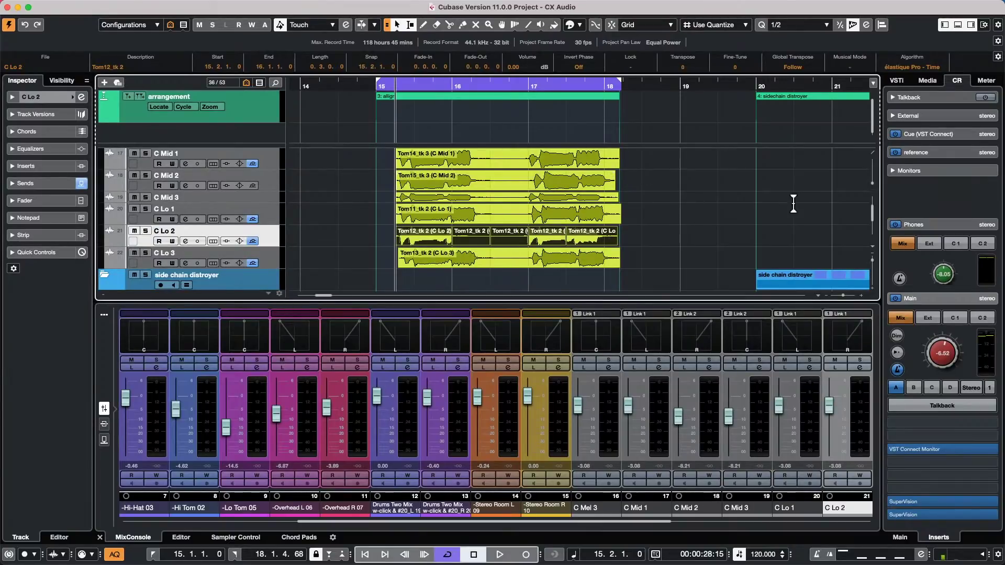
- Duplicate the C Lo 2 track version and bounce all its slices into a single replacement event
left_click(237, 227)
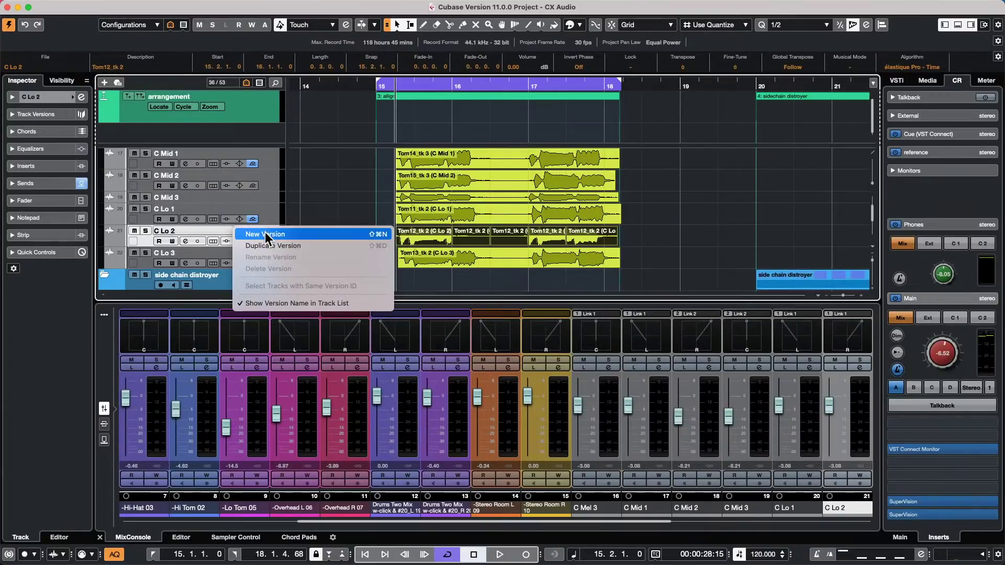
left_click(268, 245)
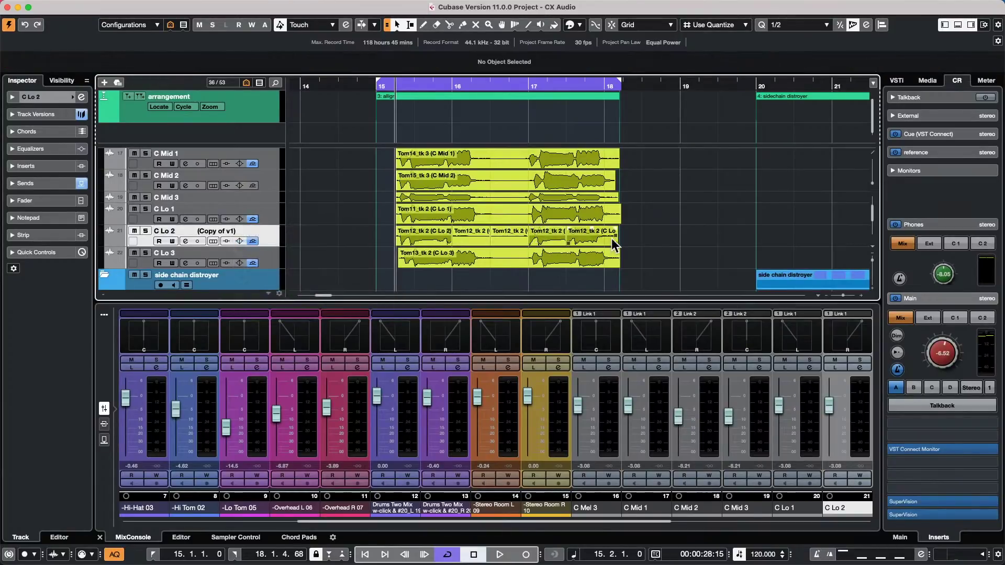
left_click_drag(635, 237, 396, 231)
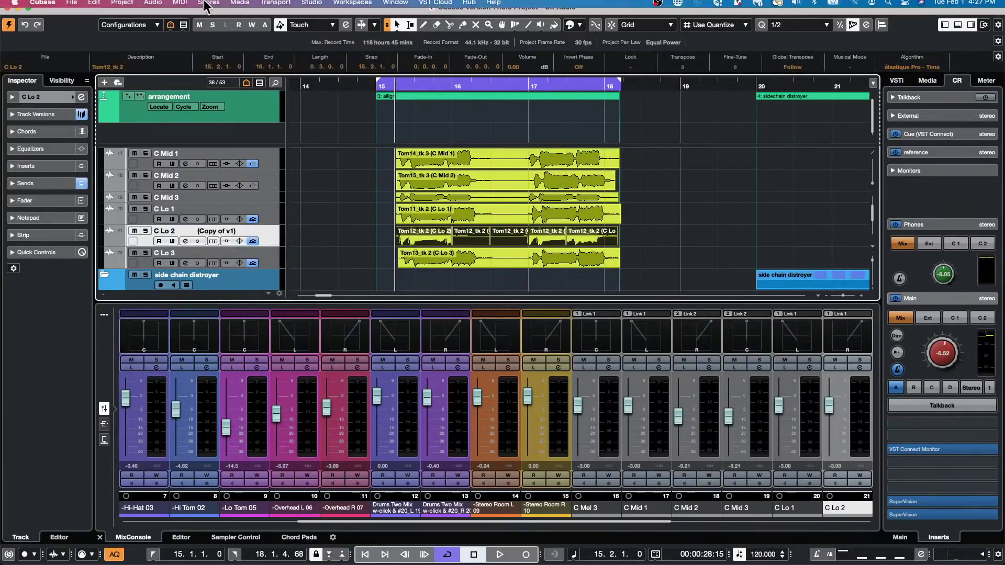
left_click(157, 7)
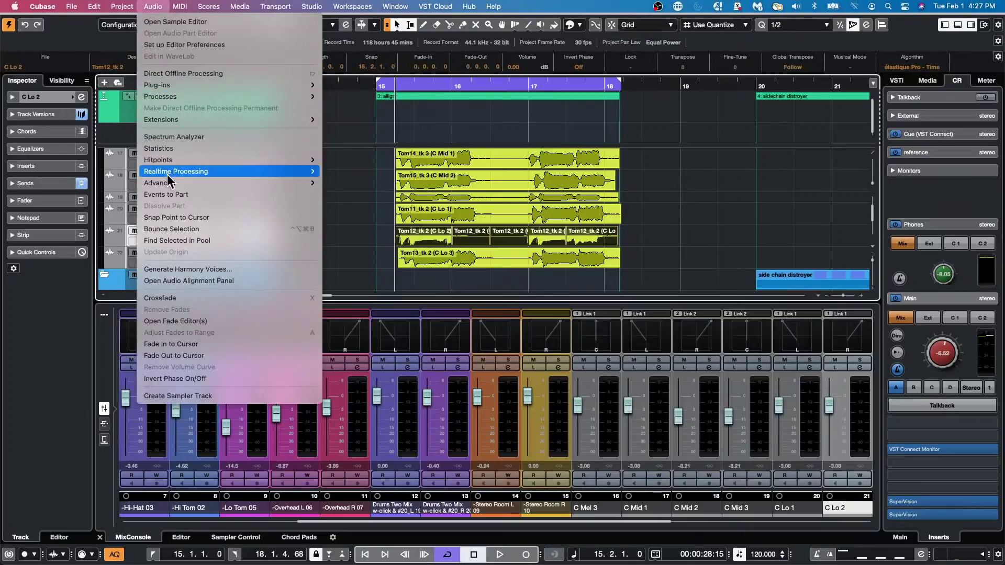
left_click(198, 229)
left_click(542, 183)
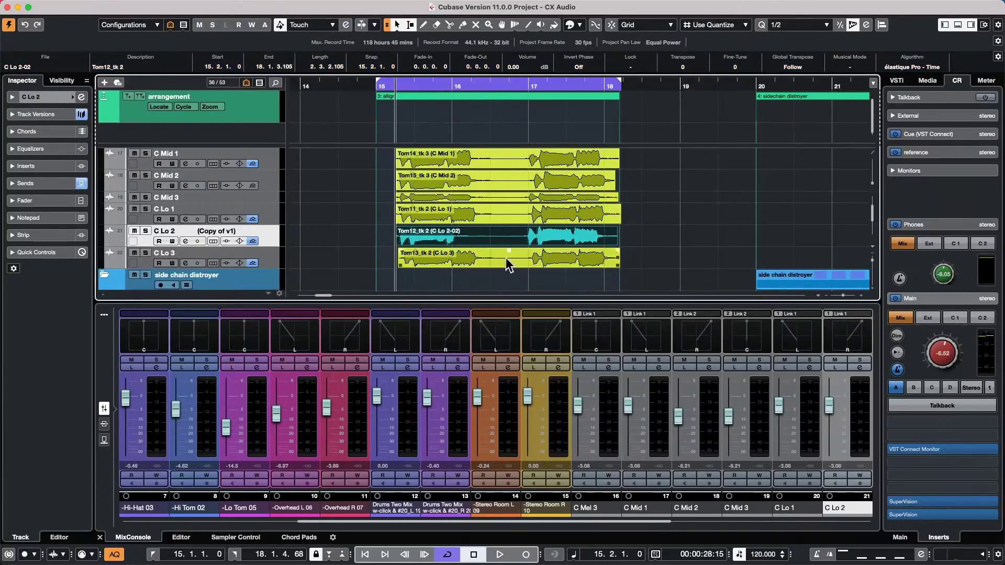
- Clear the previous audio alignment reference and set the C Lo 1 event as the reference again
left_click(505, 216)
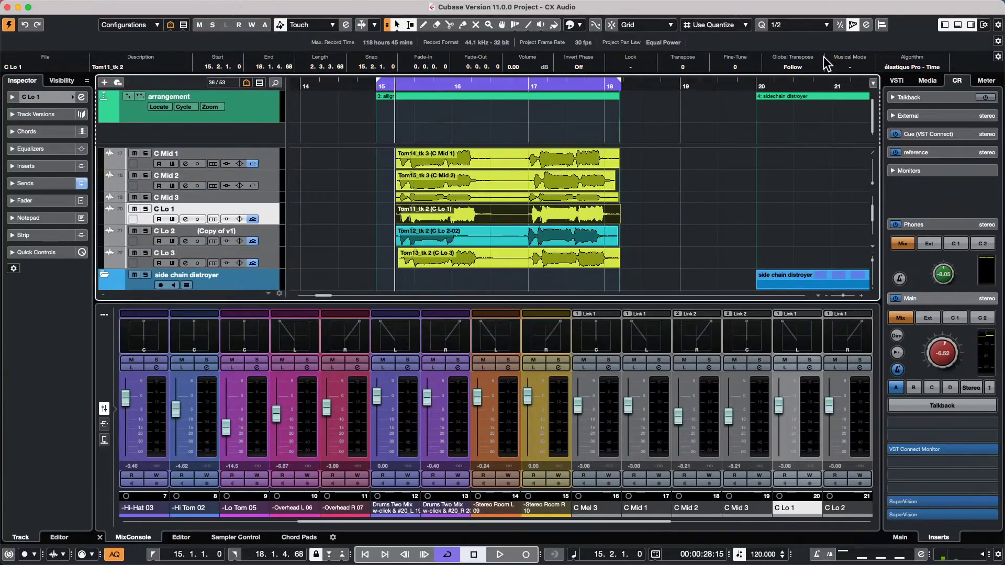
left_click(883, 25)
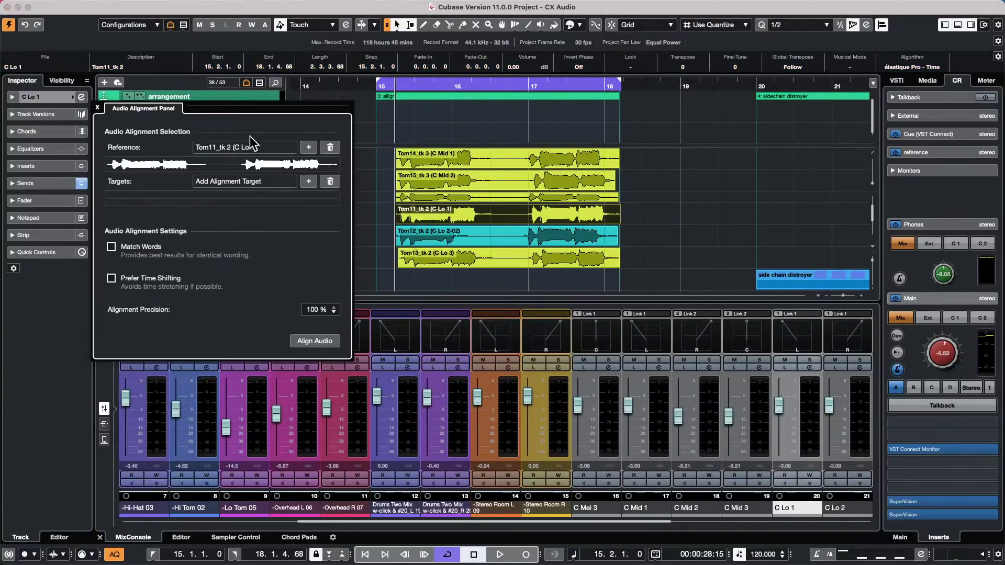
left_click(330, 148)
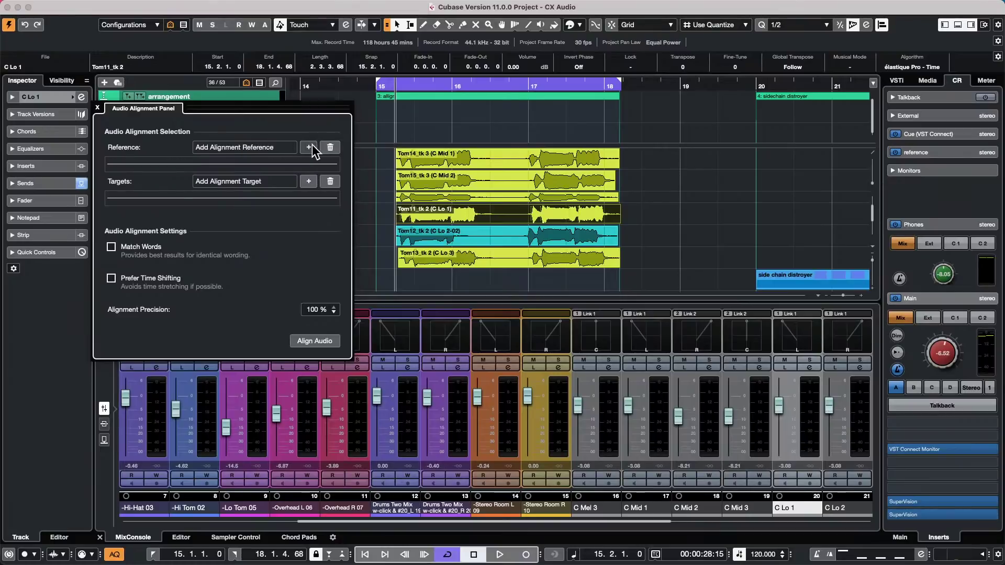
left_click(310, 148)
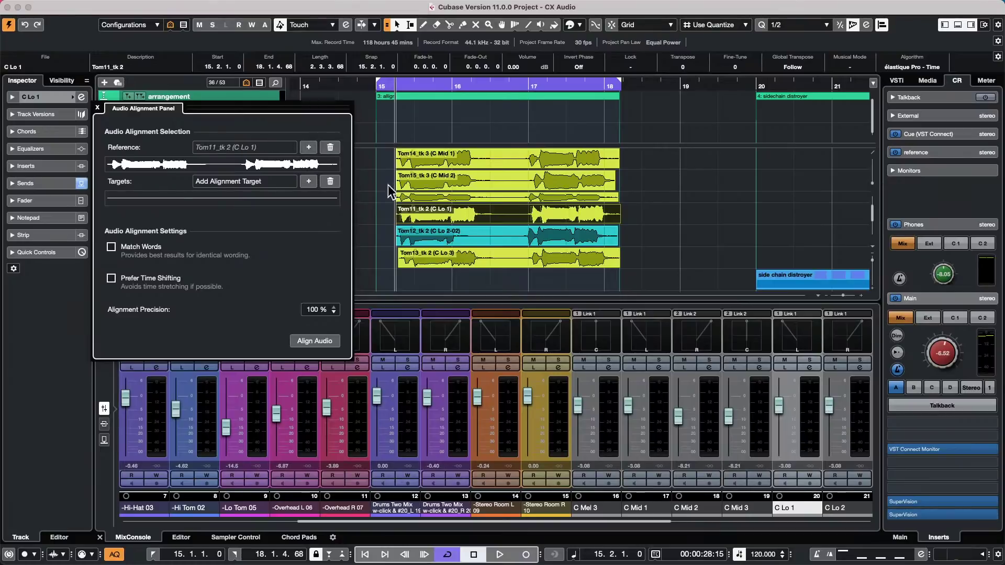
- Add the bounced C Lo 2 event as the alignment target and align it to C Lo 1 at 100 % precision
left_click(463, 242)
left_click(308, 181)
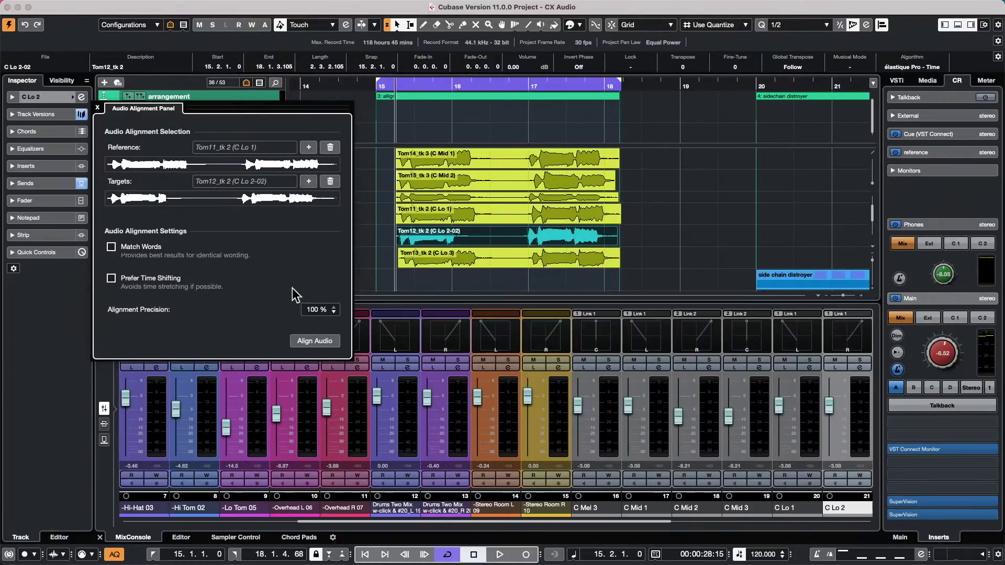
left_click(312, 341)
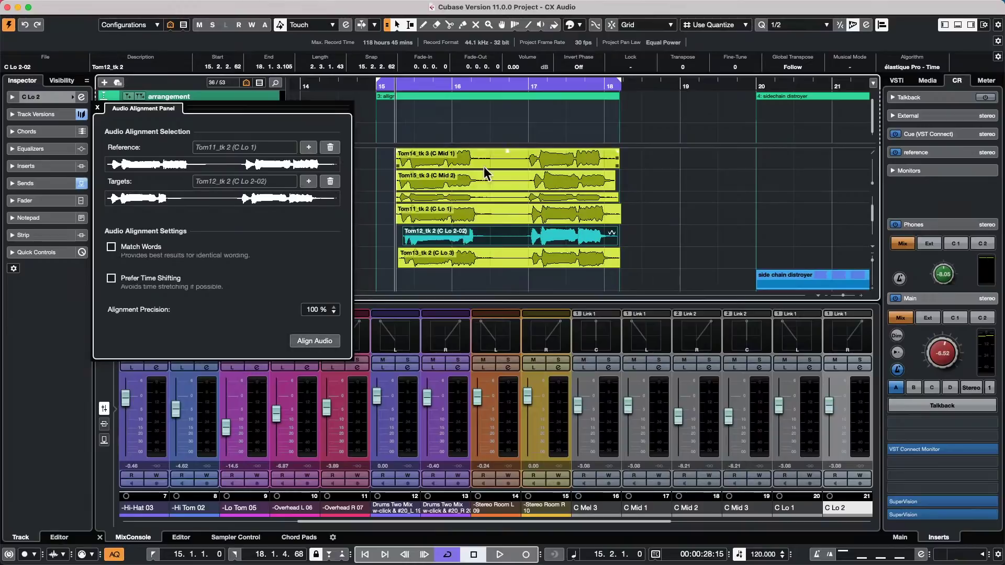
left_click(97, 107)
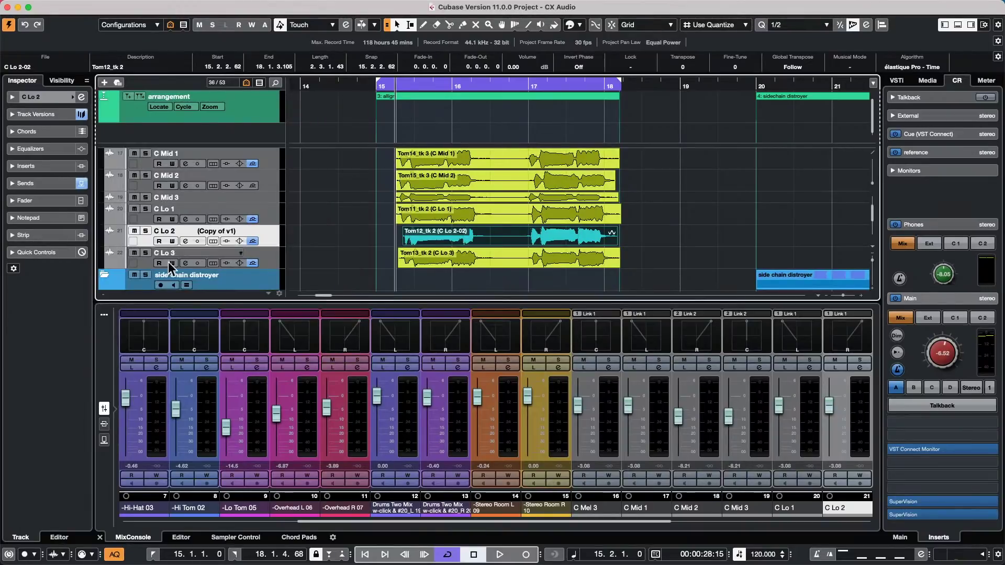
- Switch the C Lo 2 track to version v1 and undo all edits back to before its event was split
left_click(243, 228)
left_click(247, 226)
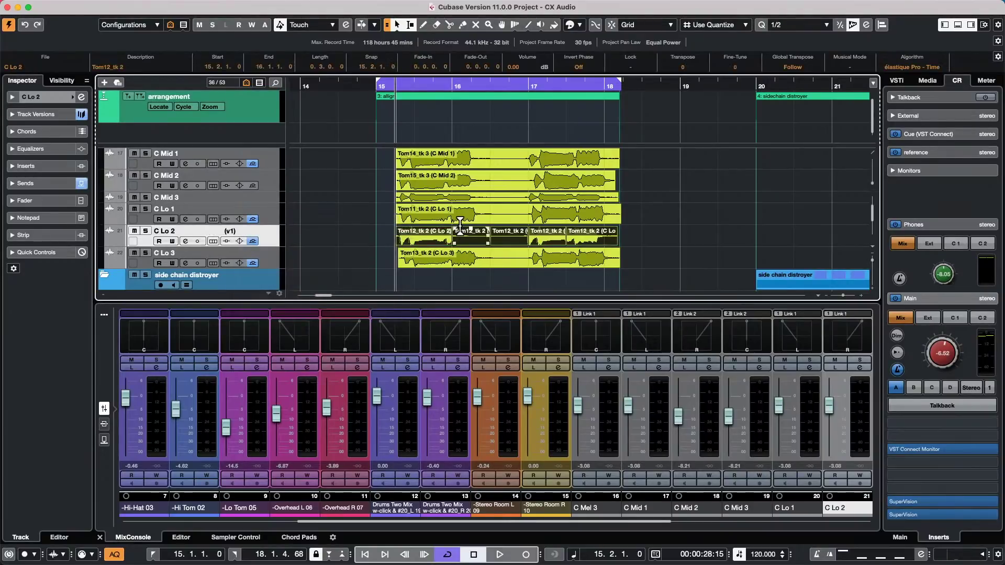
key("super+z")
key("super+z")
key("super+z")
key("super+z")
key("super+z")
key("super+z")
key("super+z")
key("super+z")
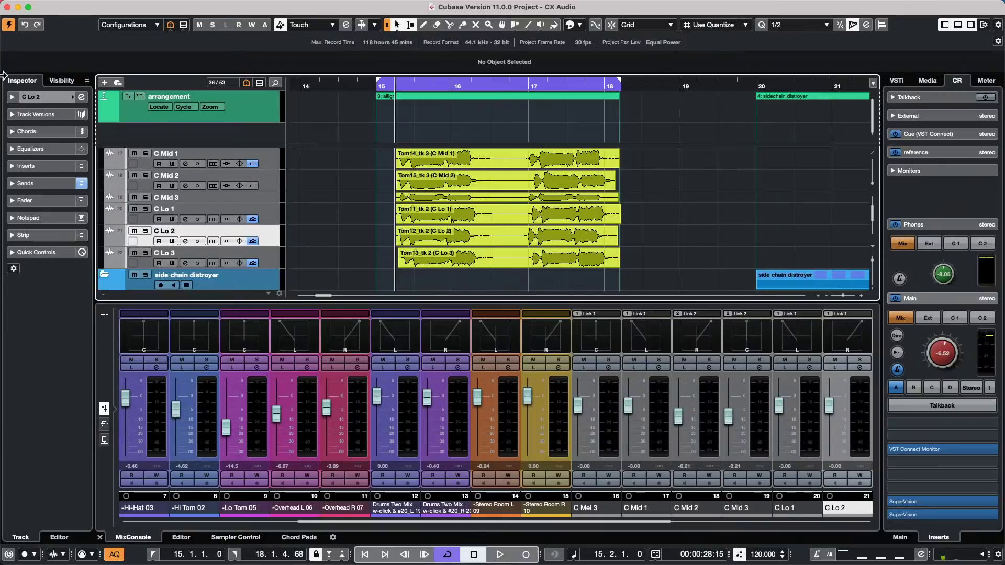
- Open the recent project jump off and activate it
mouse_move(6, 2)
left_click(71, 7)
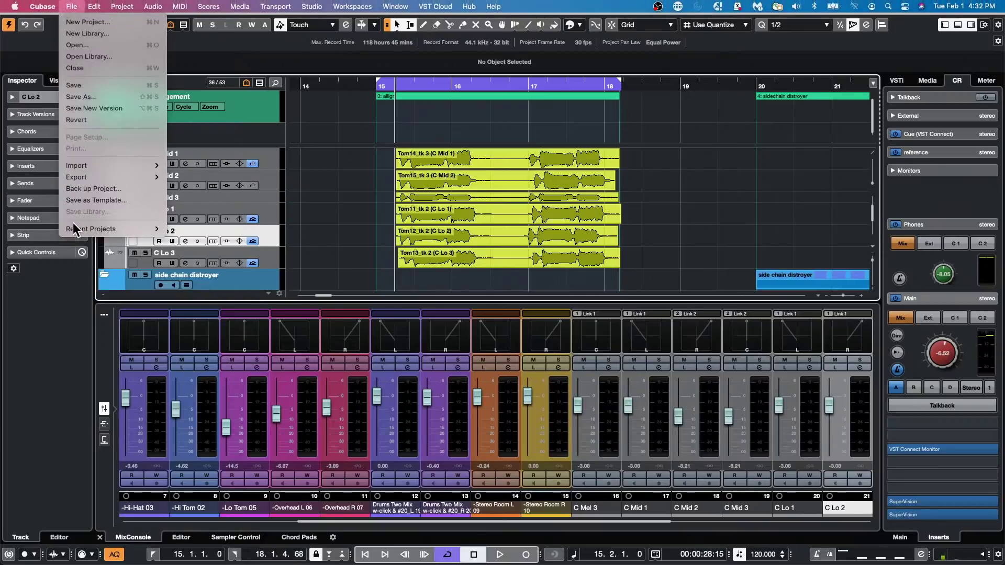
mouse_move(73, 228)
left_click(246, 230)
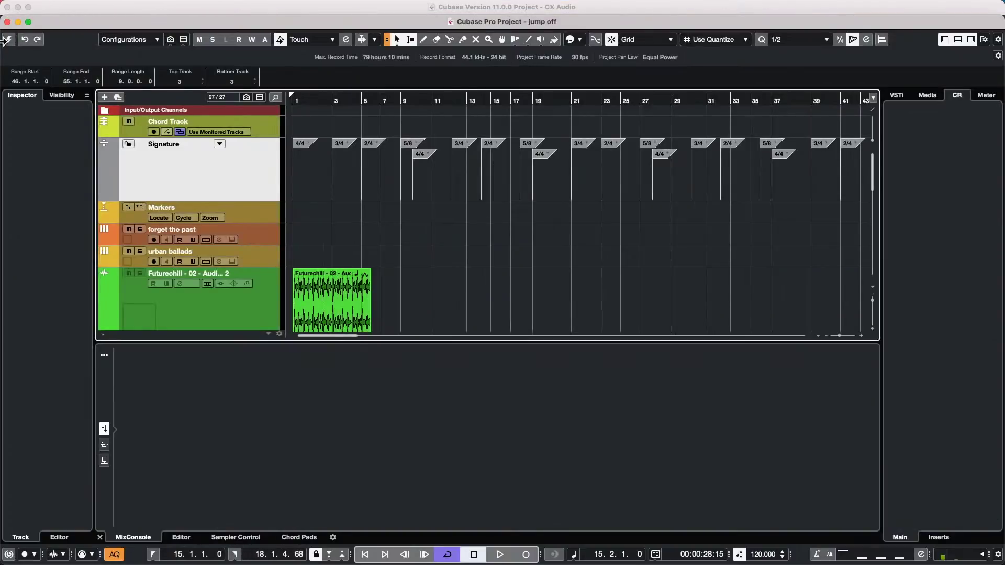
left_click(8, 40)
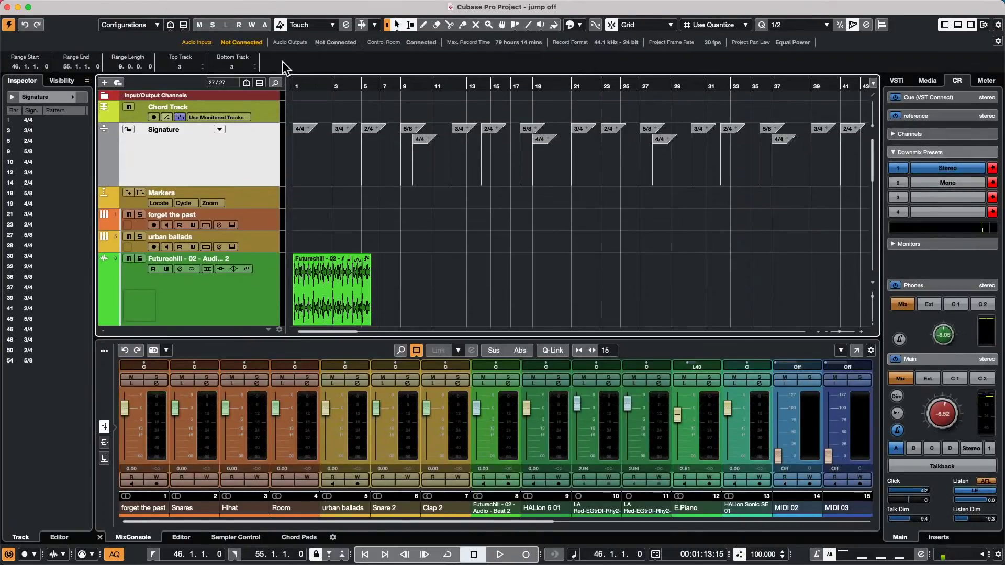
- Select the forget the past track and open its Groove Agent SE instrument
mouse_move(138, 5)
left_click(263, 230)
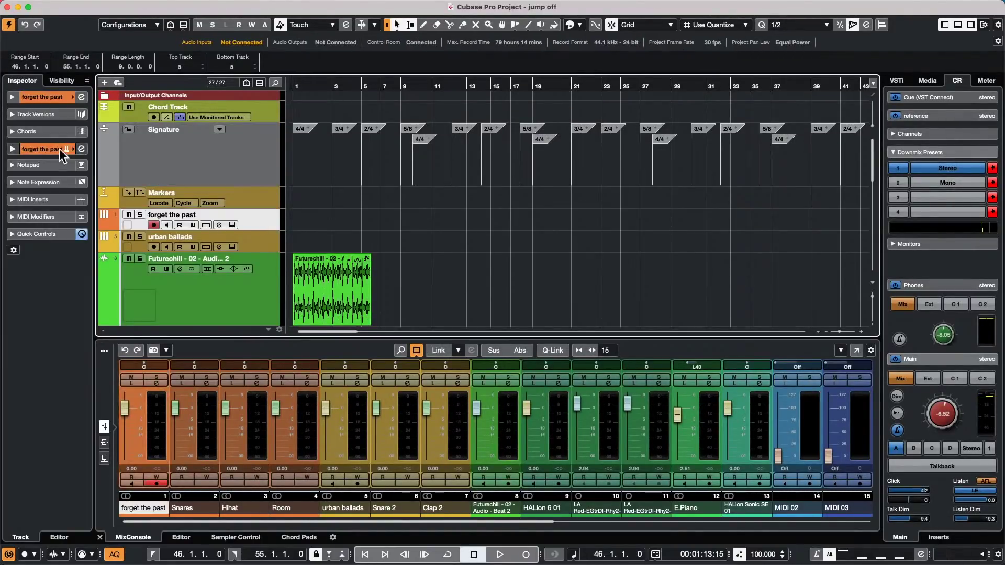
right_click(309, 212)
mouse_move(82, 9)
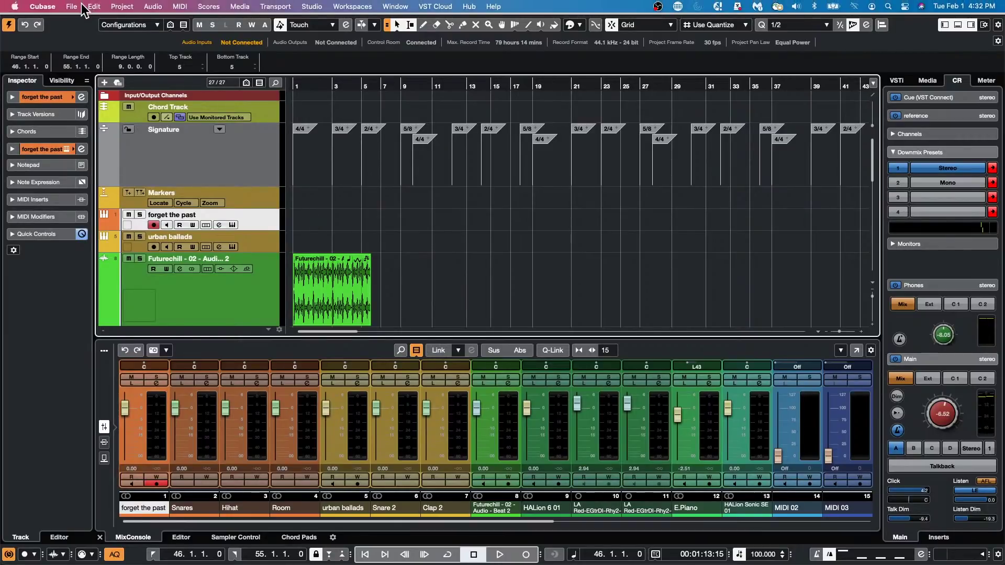
left_click(232, 225)
- Solo the forget the past track and play the project with the Groove Agent pattern running to audition the kit
left_click(140, 215)
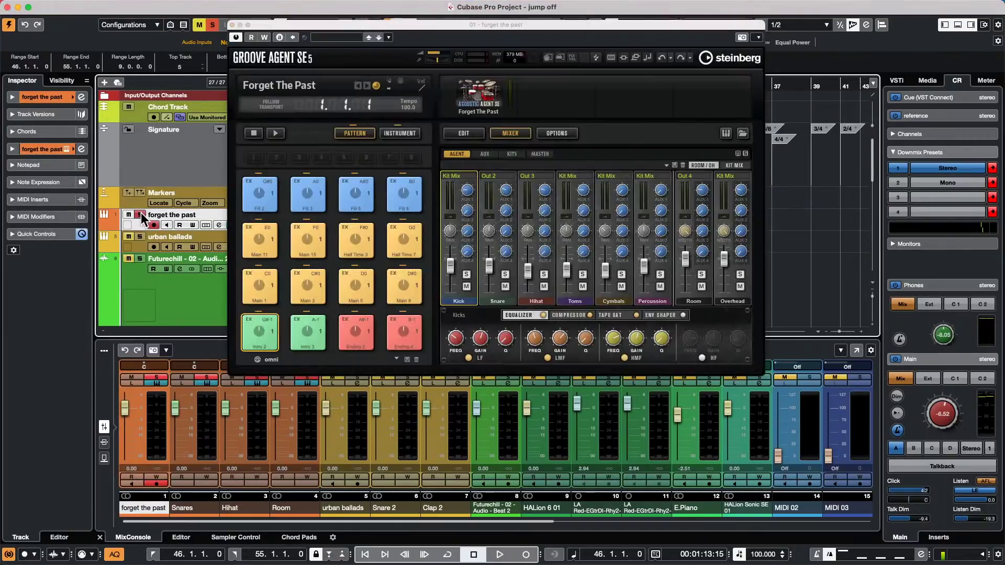
key("space")
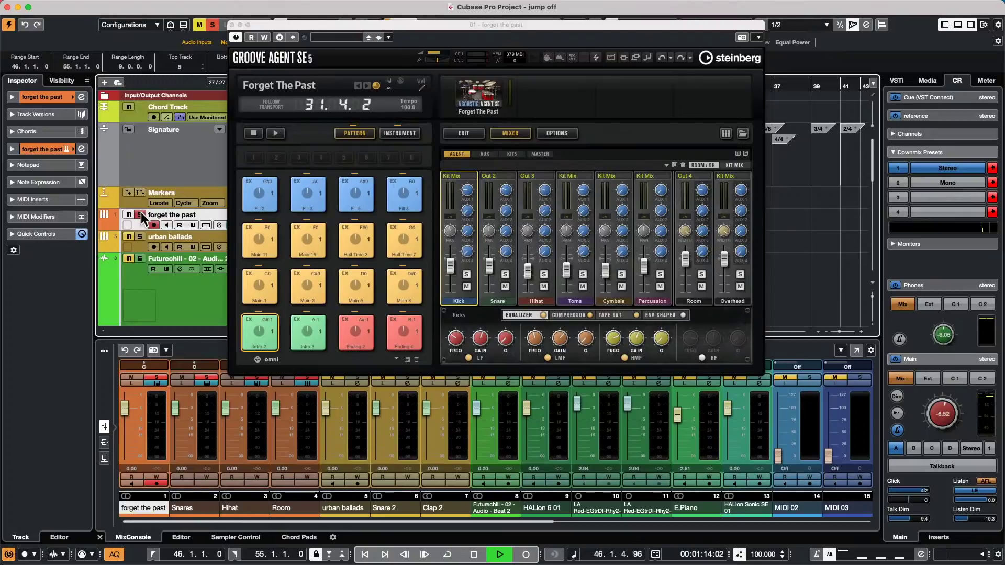
left_click(283, 131)
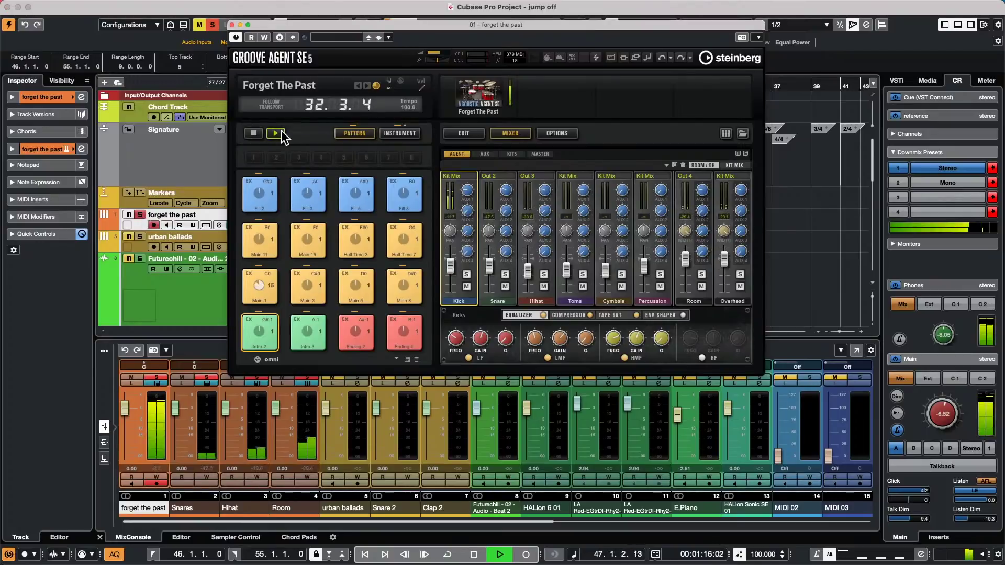
- Raise the Hihat level in the Groove Agent mixer and route the Overhead channel to Out 6
mouse_move(489, 256)
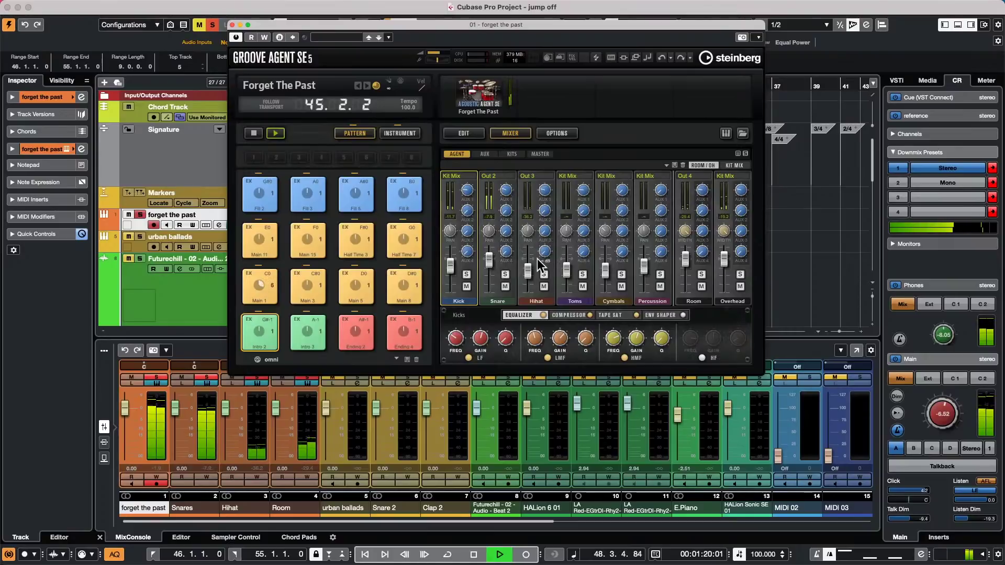
left_click_drag(531, 269, 532, 254)
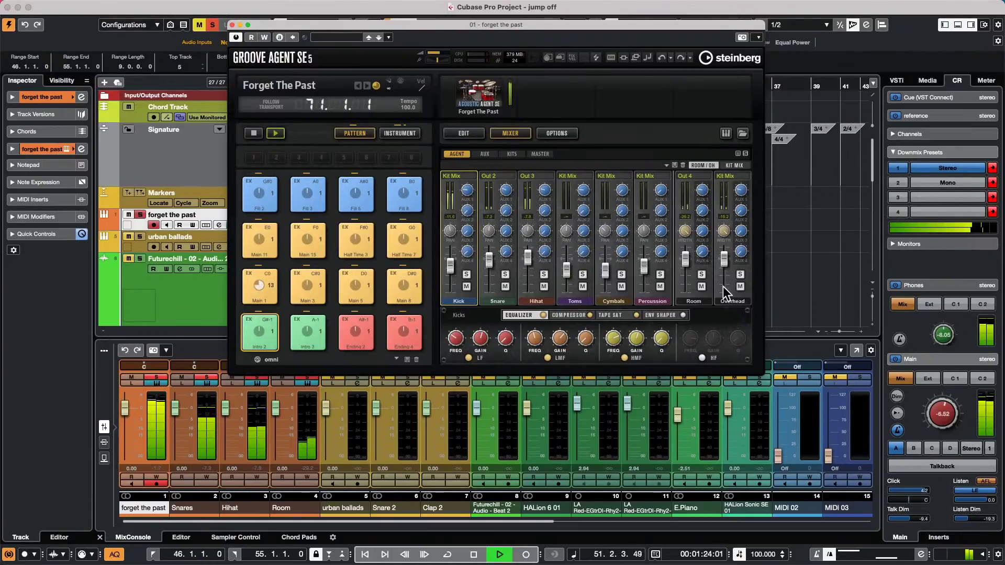
left_click(735, 175)
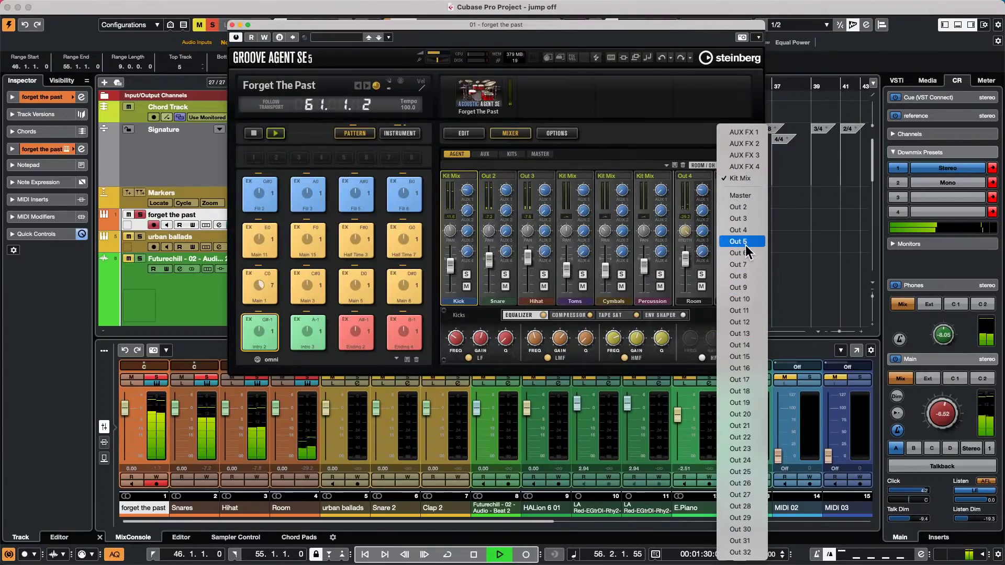
left_click(690, 270)
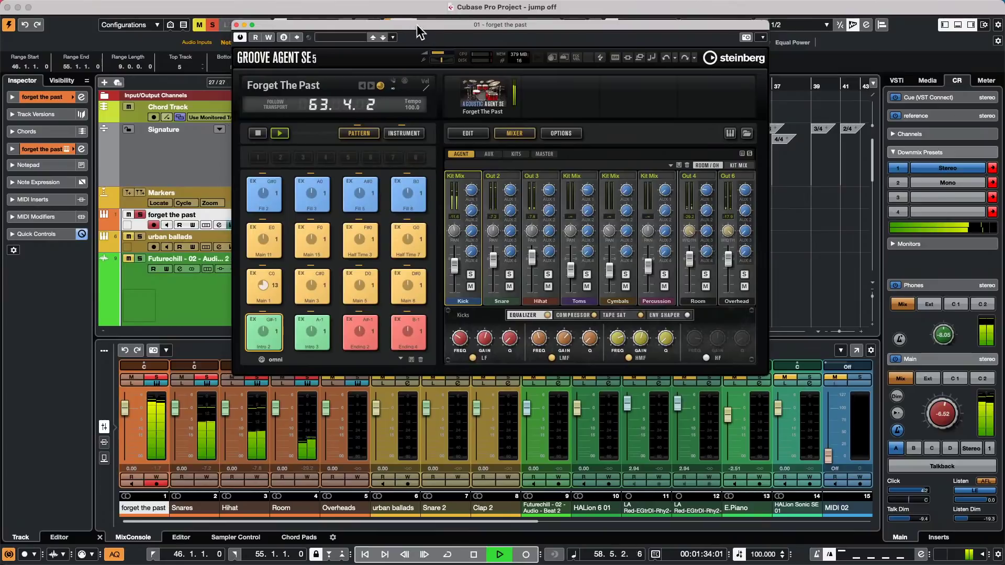
- Move the Groove Agent window aside and place its Main 1 pattern at bar 1 on the forget the past track
left_click_drag(414, 25, 709, 71)
left_click_drag(556, 331, 310, 225)
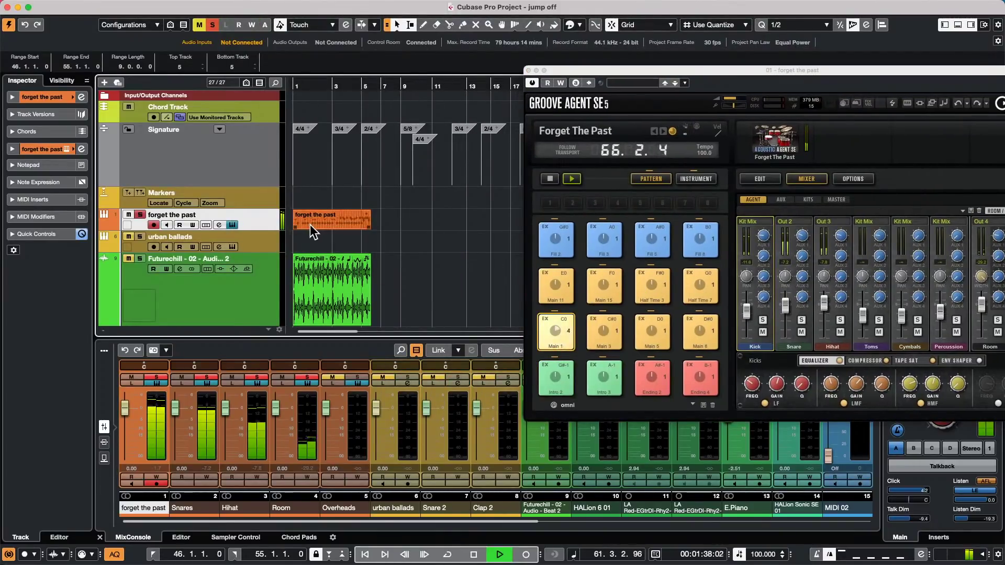
- Stop both the project and Groove Agent pattern playback and turn off the forget the past track's solo
key("space")
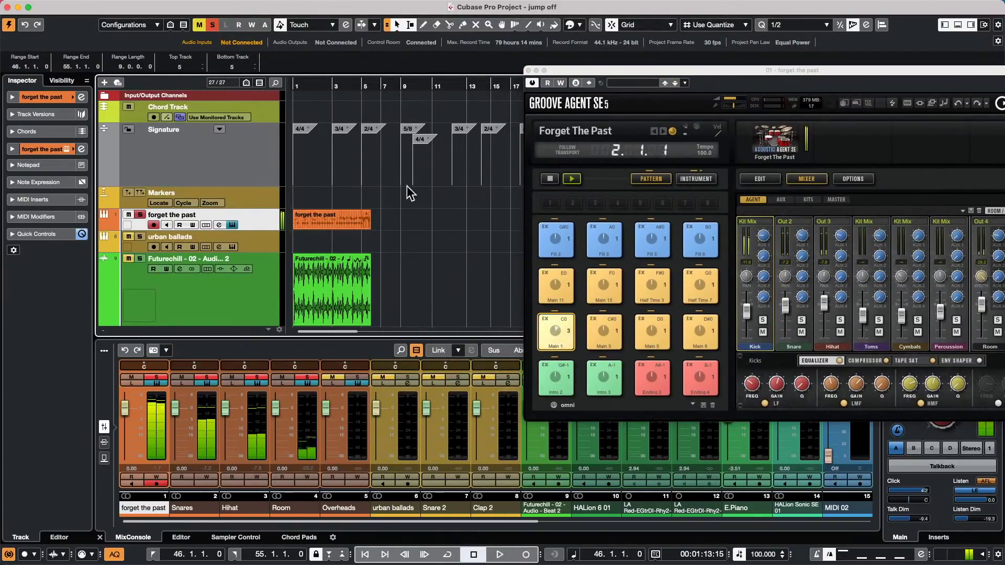
left_click(554, 178)
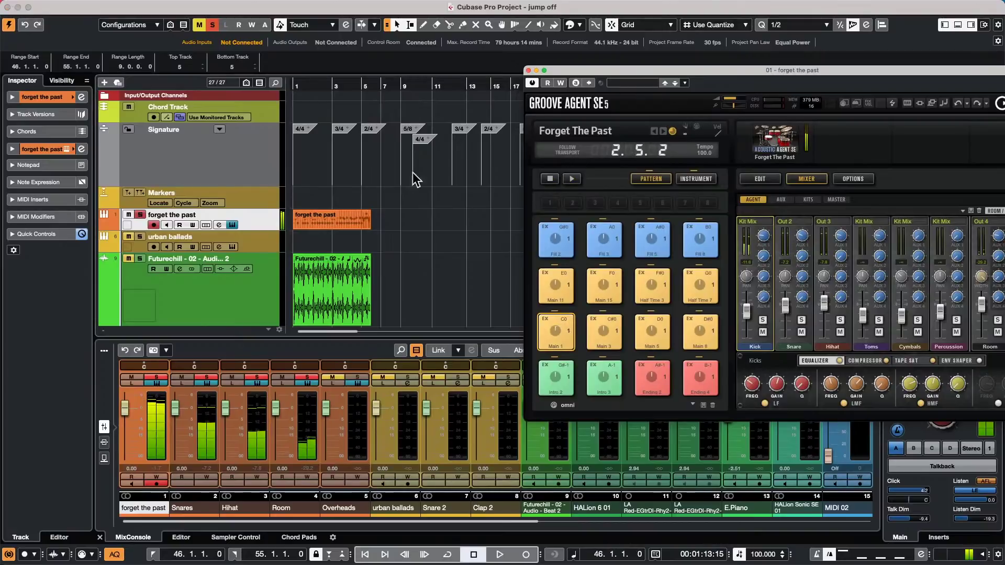
left_click(449, 231)
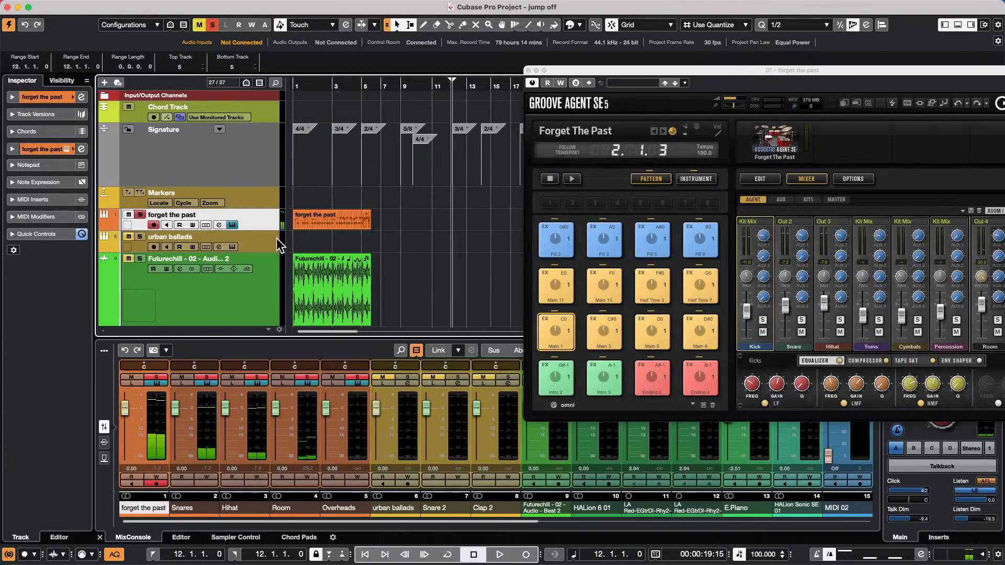
left_click(140, 215)
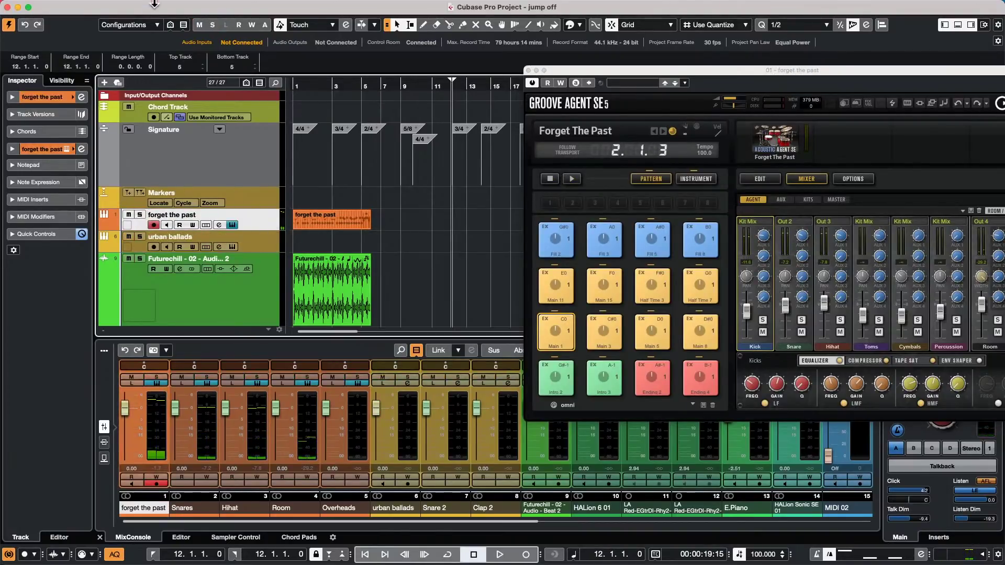
left_click(124, 7)
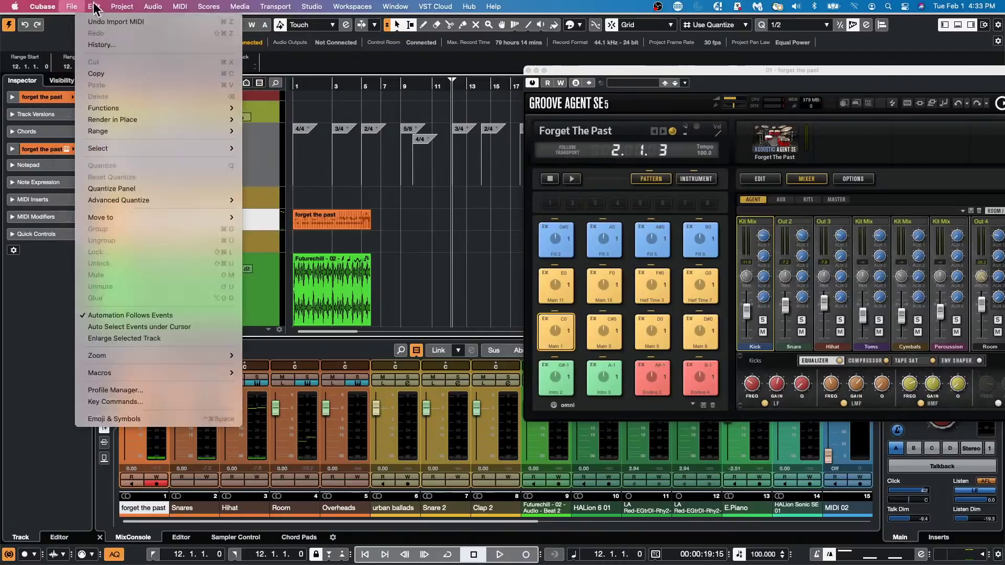
mouse_move(94, 6)
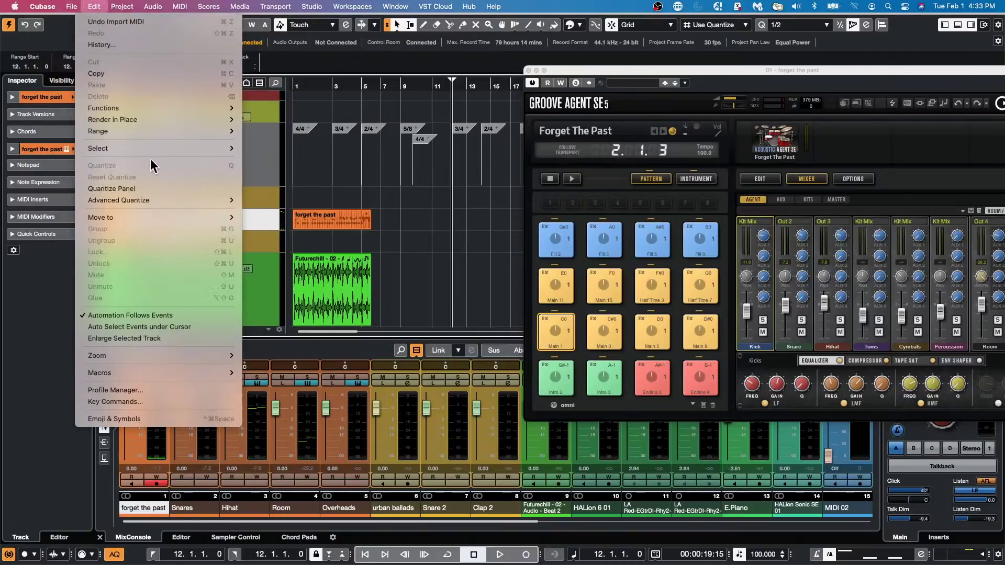
mouse_move(159, 119)
left_click(411, 259)
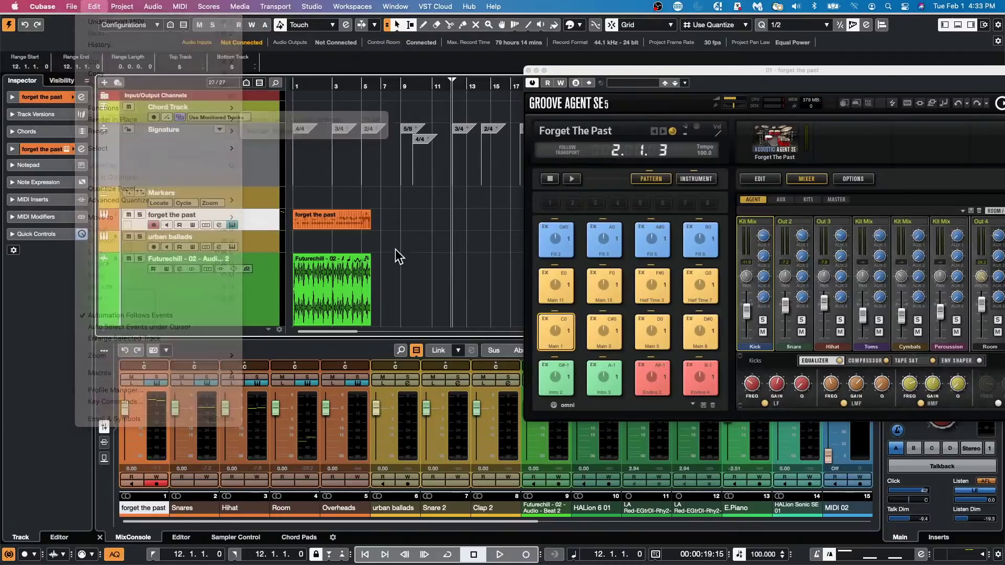
left_click(417, 234)
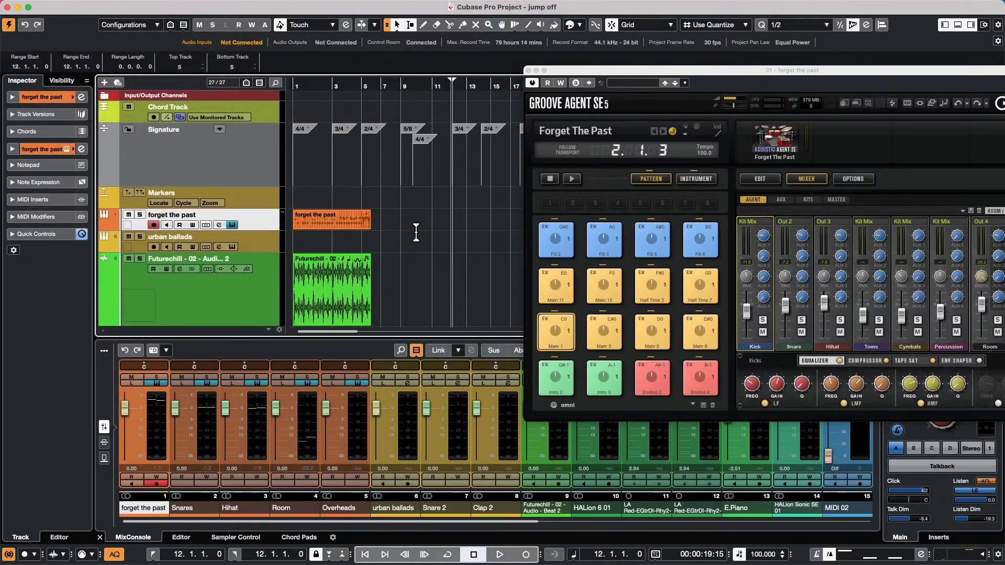
- Render the forget the past part in place as separate events with Channel Settings, custom name 3 Groove Agntes and source events muted
left_click(314, 222)
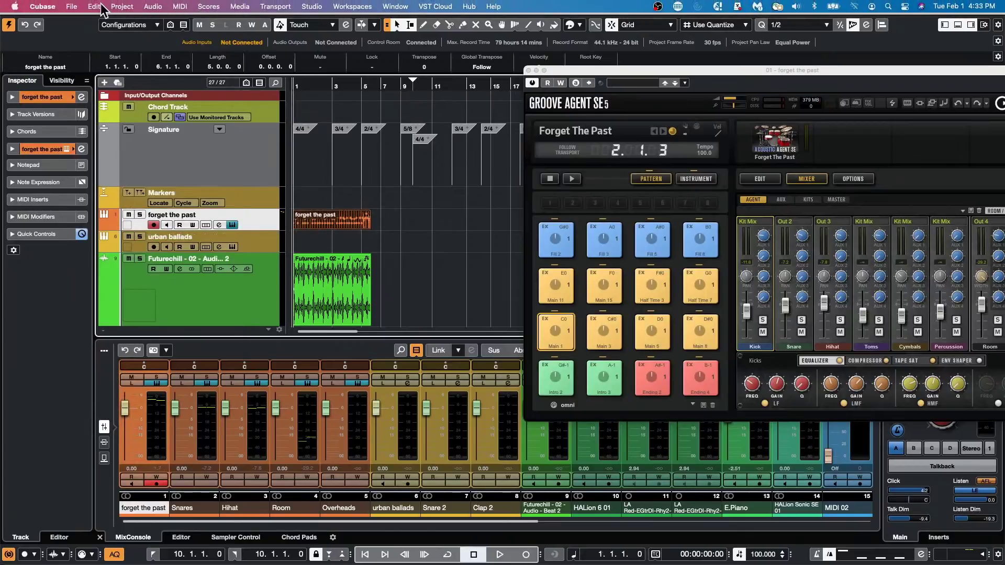
left_click(99, 6)
mouse_move(117, 124)
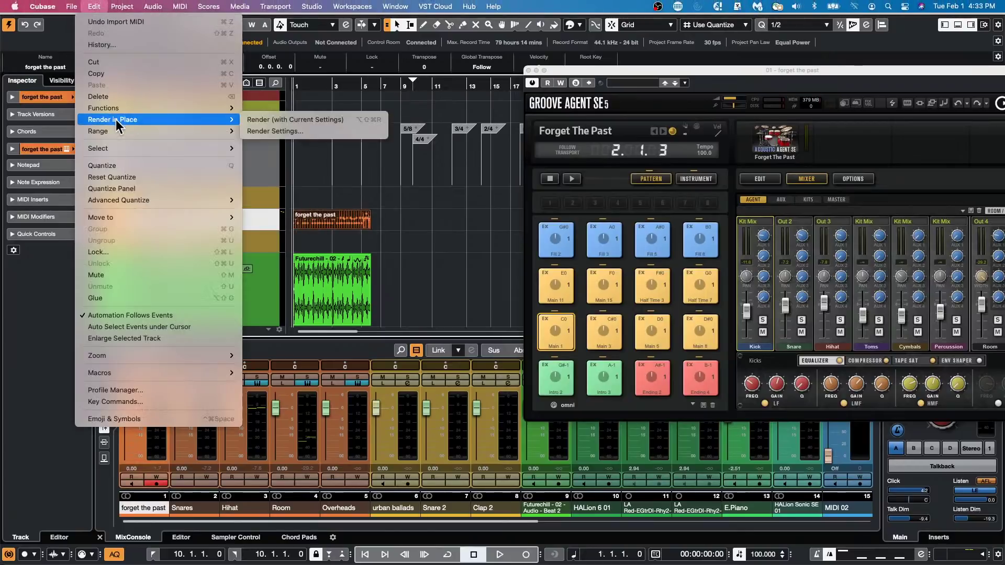
left_click(356, 132)
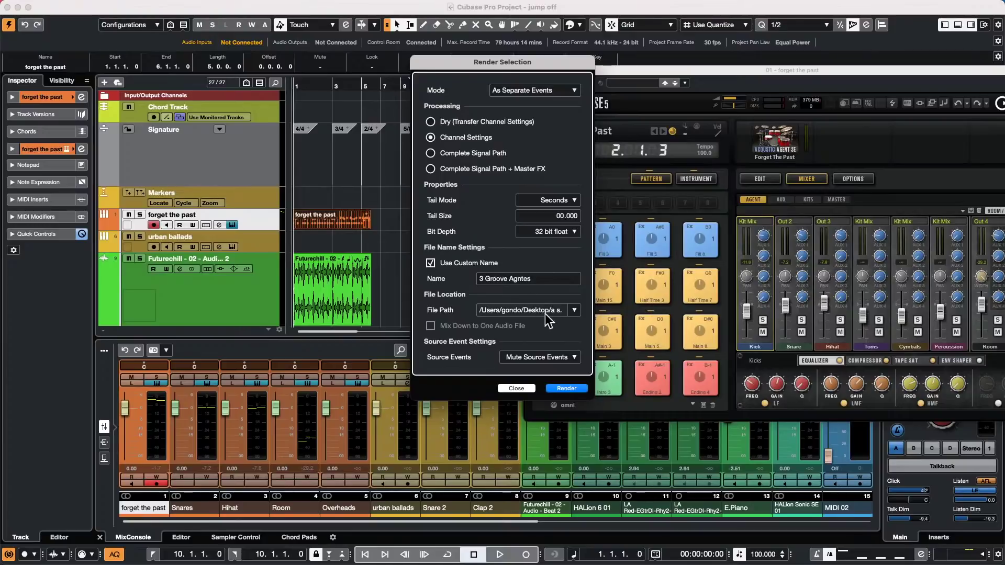
left_click(566, 388)
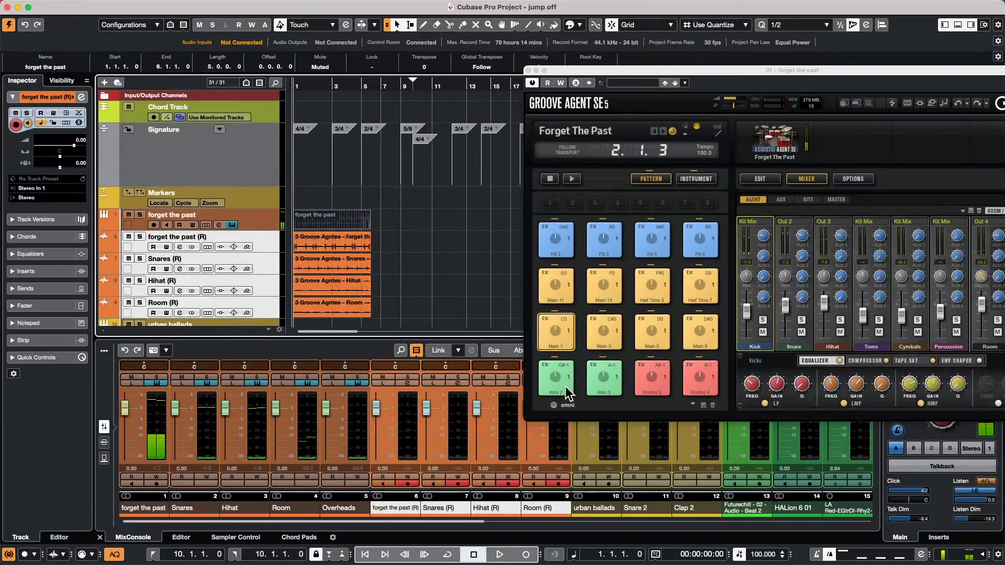
- Audition the rendered forget the past, Snares, Hihat and Room events individually with the Play tool and close the Groove Agent window
right_click(388, 276)
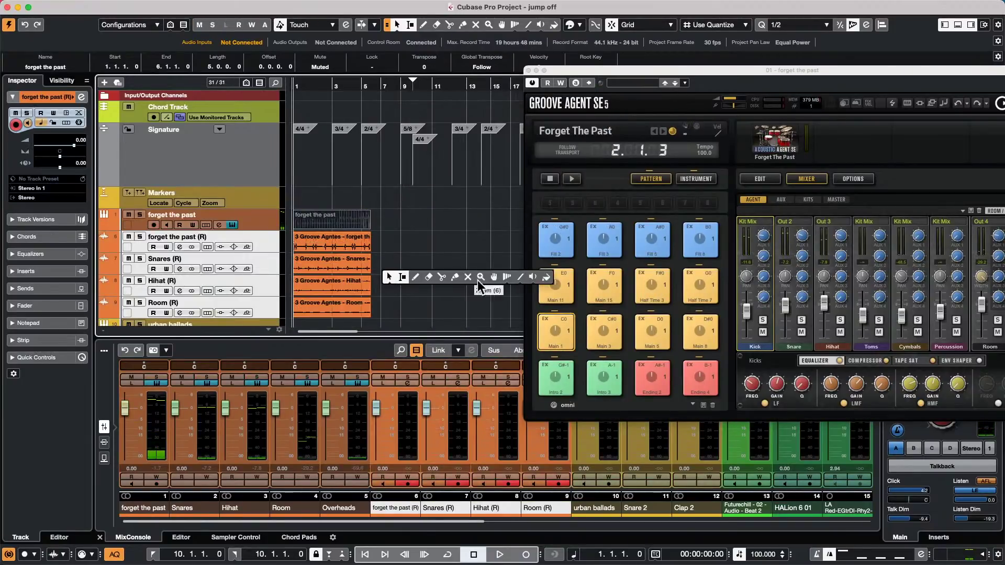
left_click(533, 277)
left_click(321, 240)
left_click(310, 260)
left_click(310, 282)
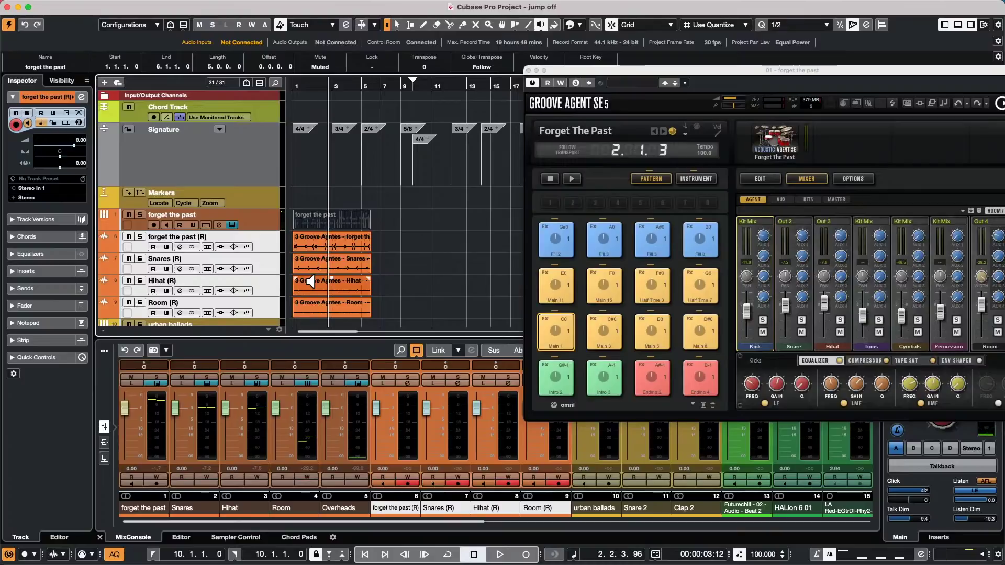
left_click(313, 308)
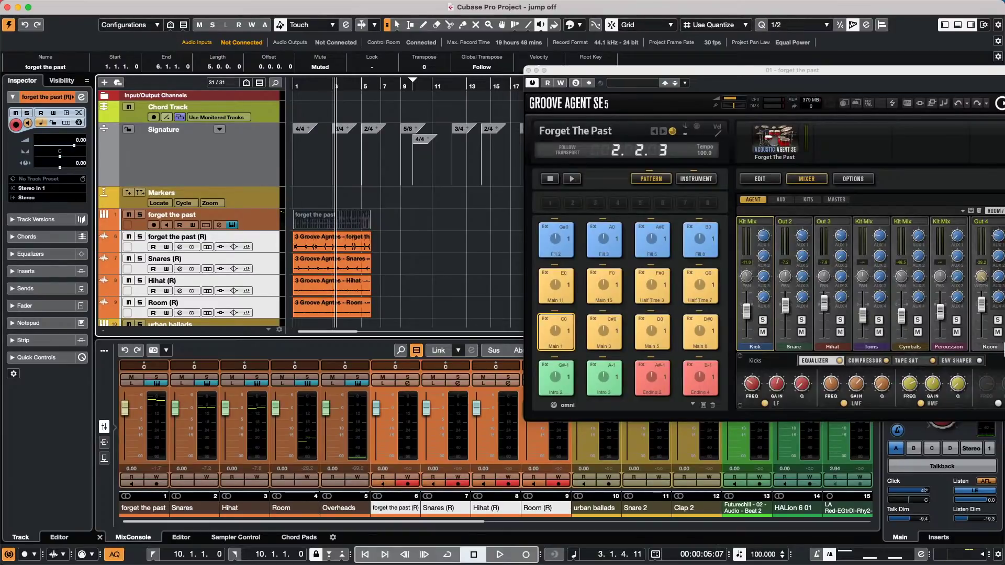
left_click(424, 24)
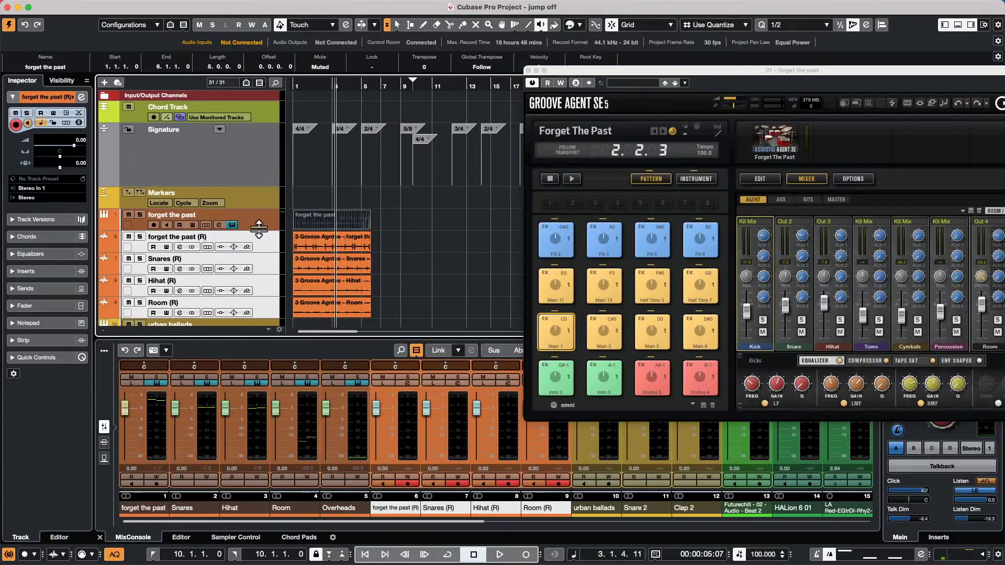
left_click(529, 71)
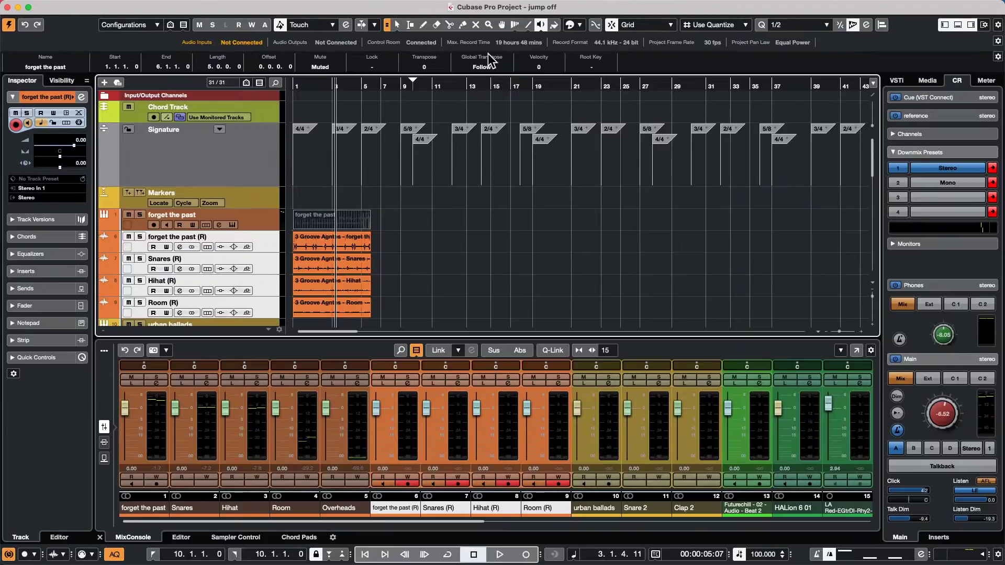
- Open the VST Plug-in Manager and examine the collection and sorting options for the VST instruments
mouse_move(417, 4)
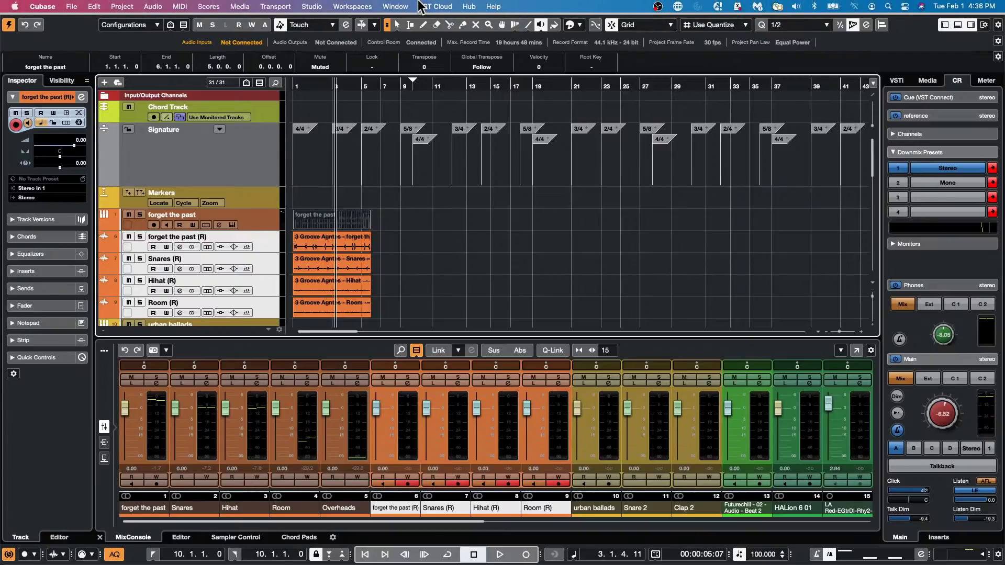
mouse_move(828, 563)
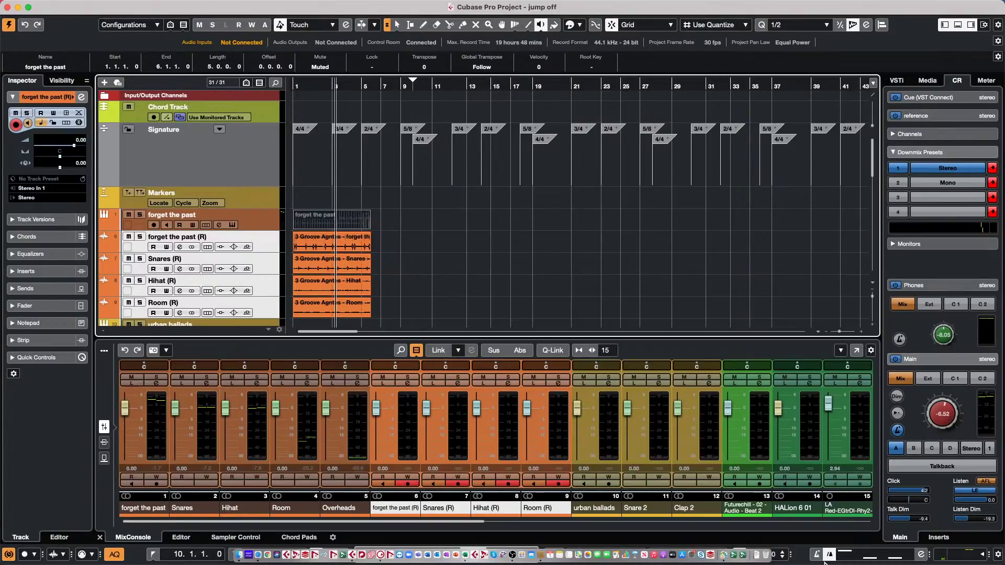
mouse_move(354, 4)
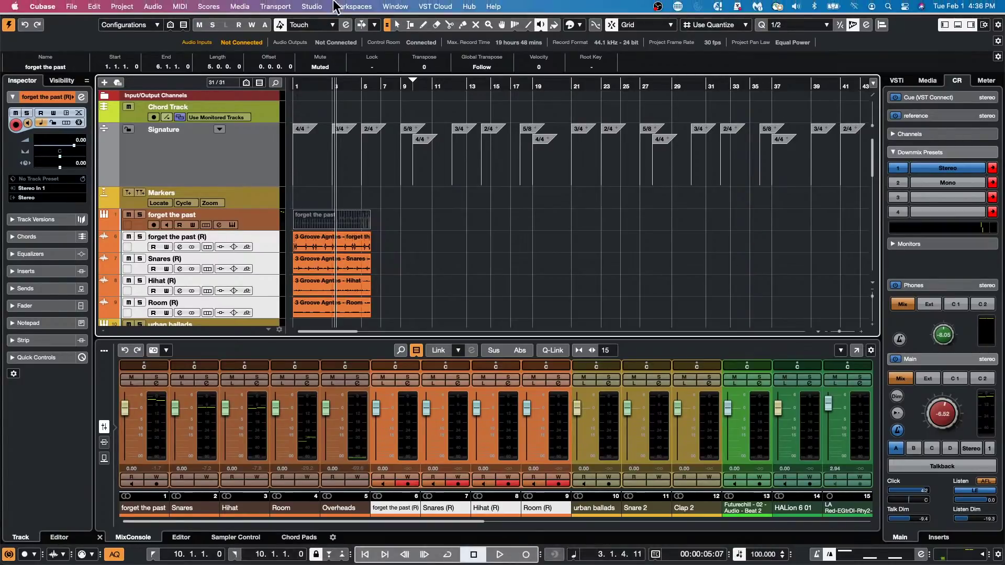
left_click(275, 6)
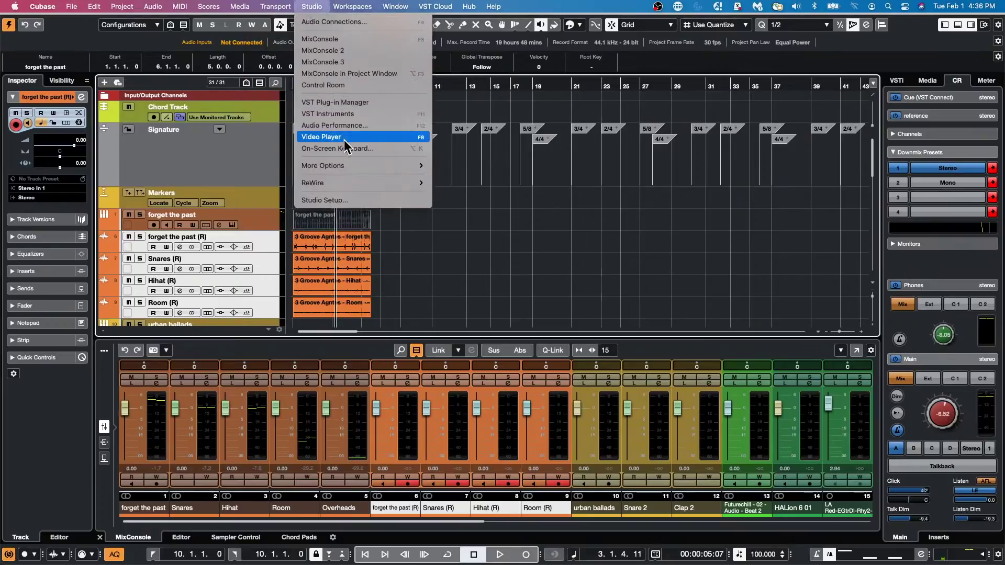
left_click(363, 103)
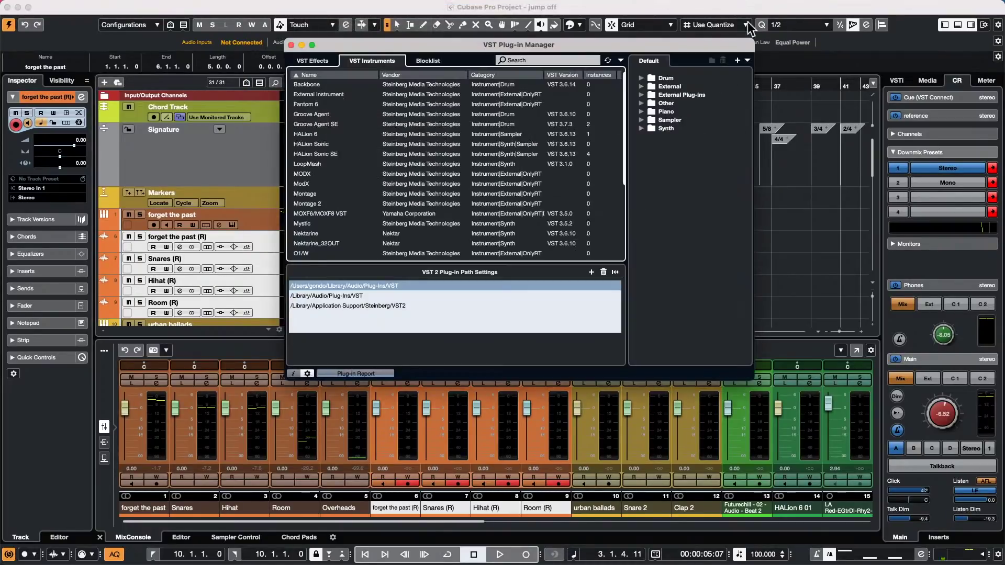
left_click(747, 60)
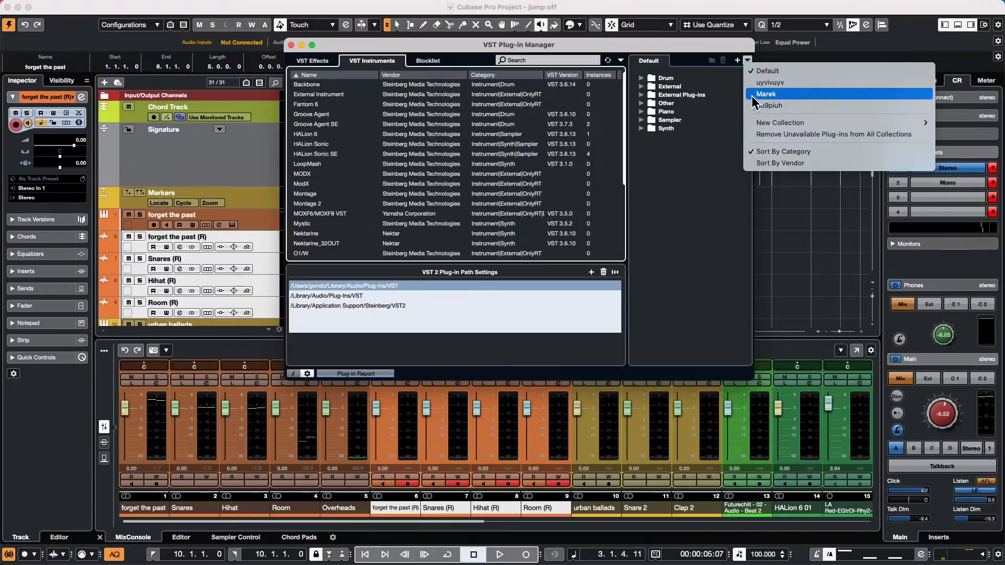
left_click(706, 156)
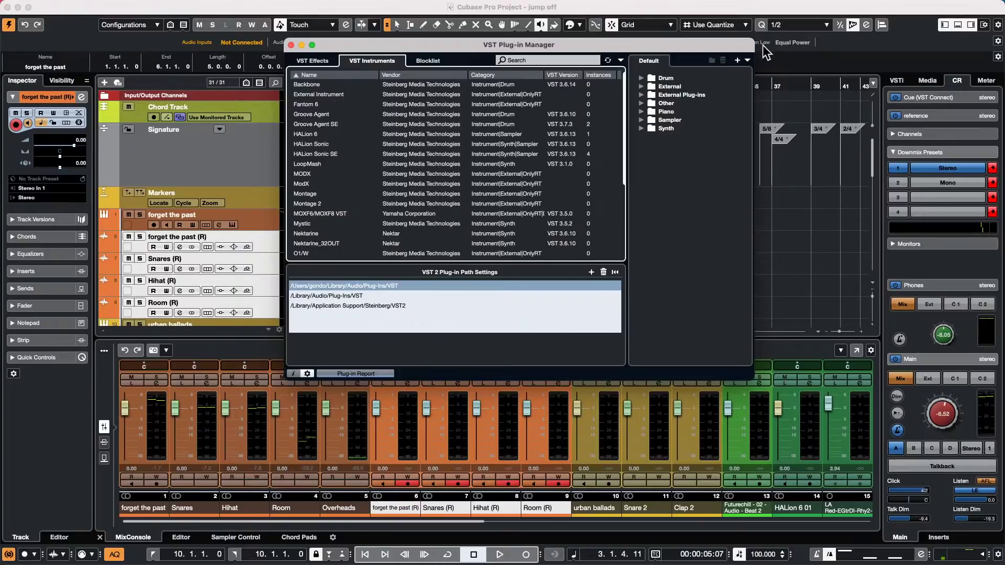
left_click(748, 62)
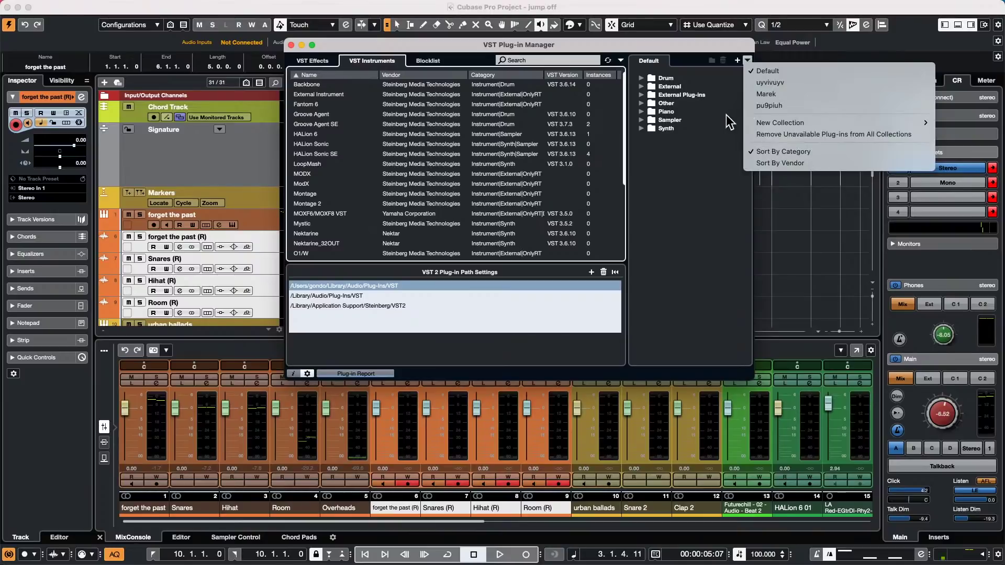
- Create a new VST effects collection in the VST Plug-in Manager by copying the current Default collection
left_click(739, 47)
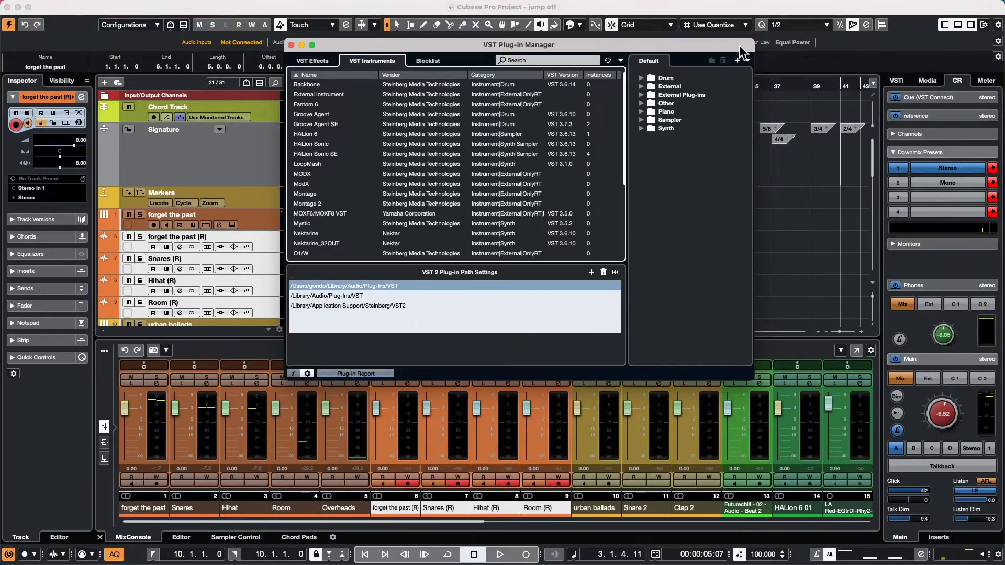
left_click(737, 59)
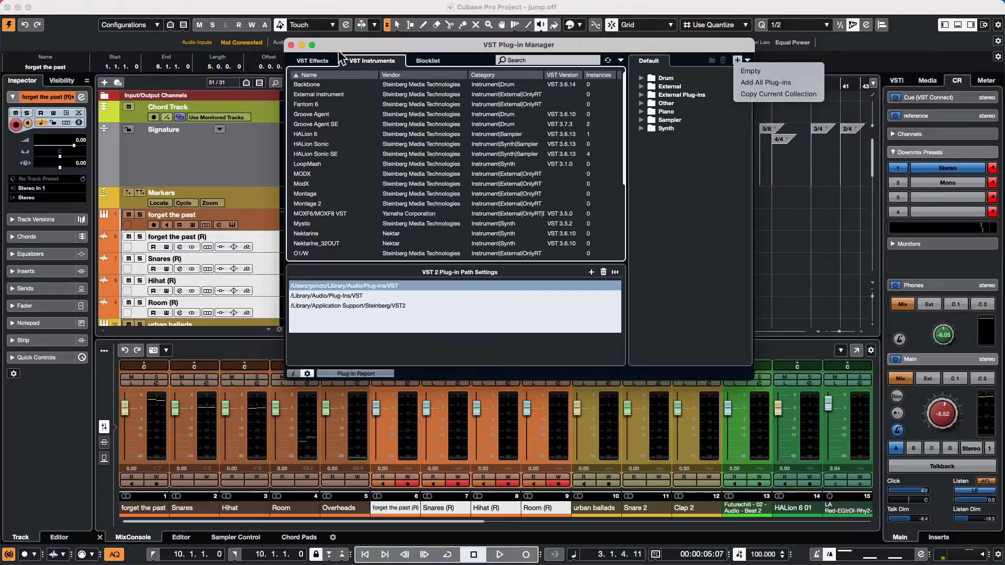
left_click(325, 62)
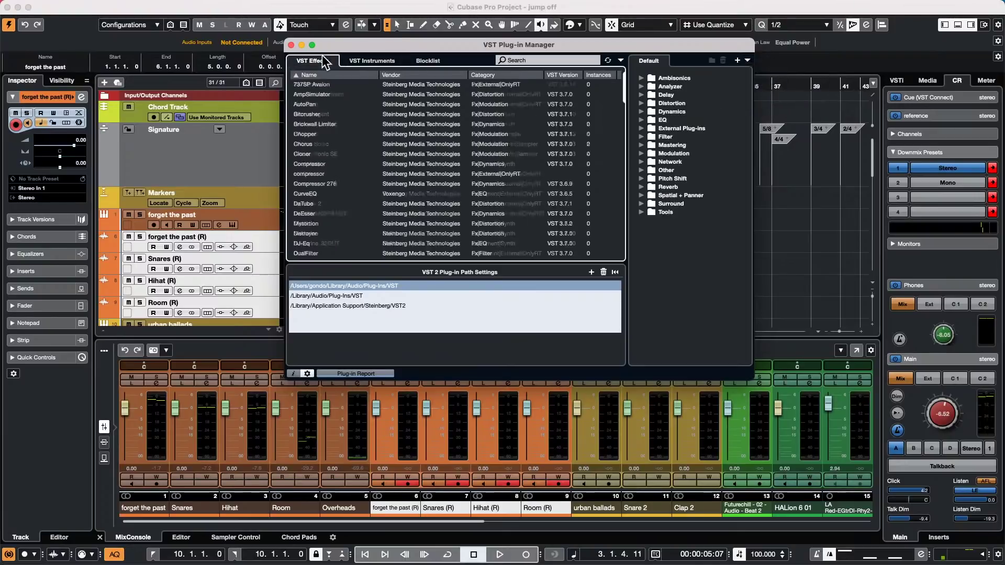
left_click(748, 60)
left_click(737, 59)
left_click(738, 59)
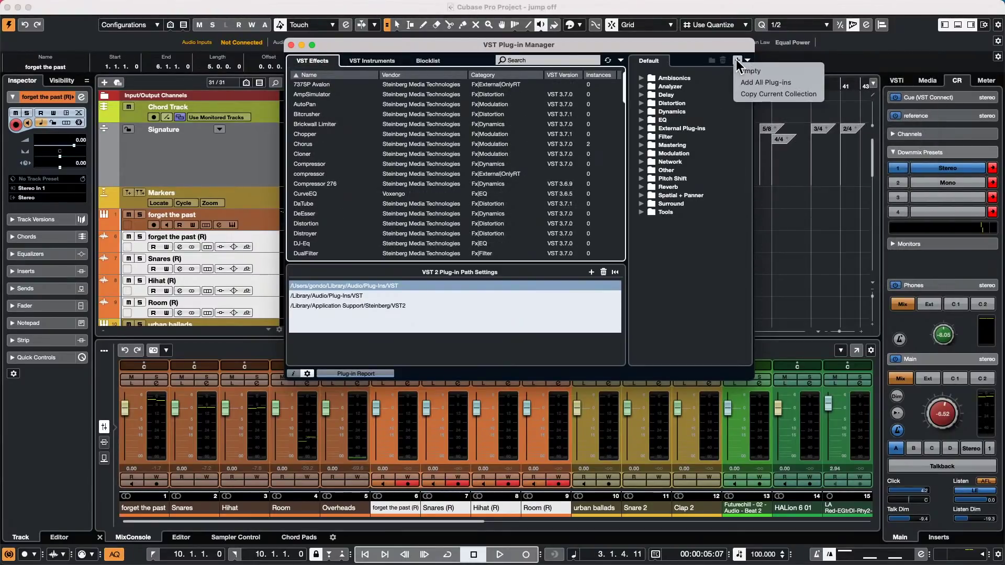
left_click(797, 93)
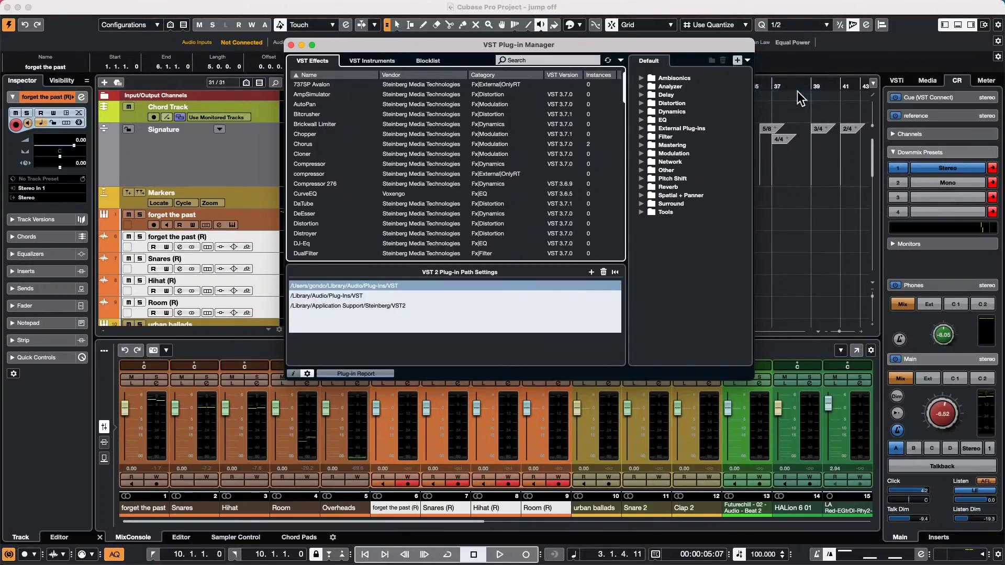
left_click(566, 189)
- Expand the Analyzer and Delay folders of the copied effects collection to view their plug-ins
left_click(641, 86)
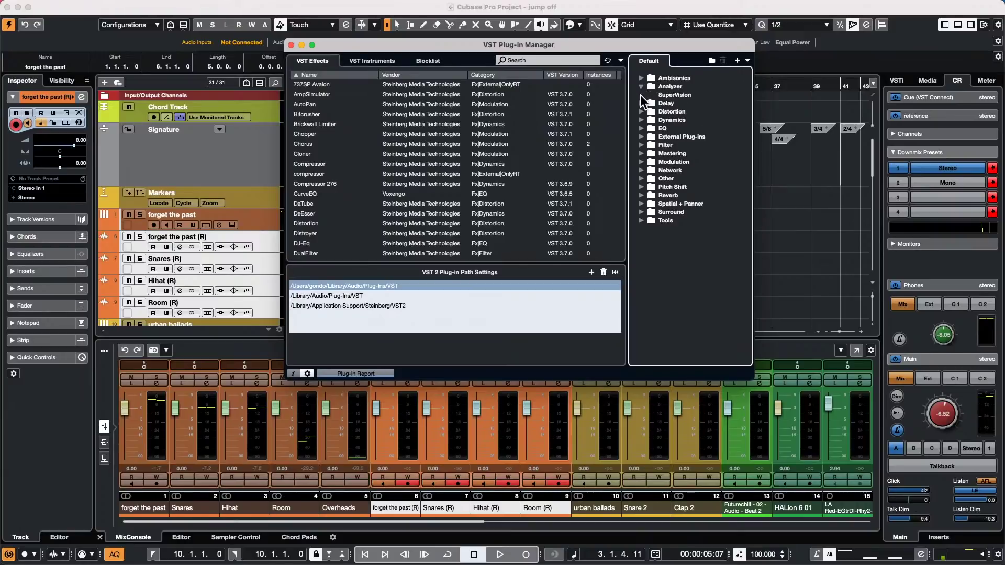
left_click(641, 96)
left_click(645, 101)
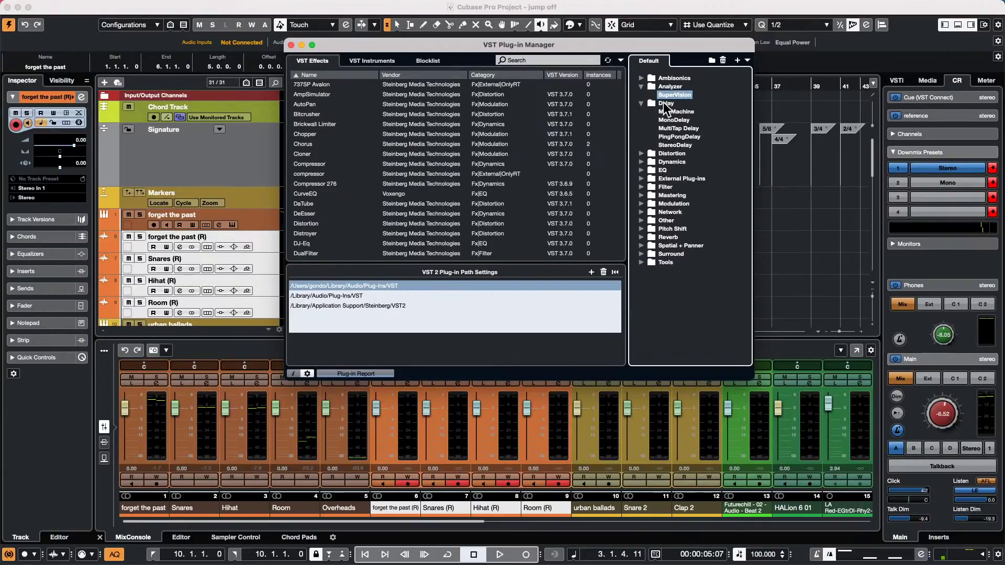
- Examine the saved VST effects collections and the options for creating, deleting and renaming a collection
left_click(748, 61)
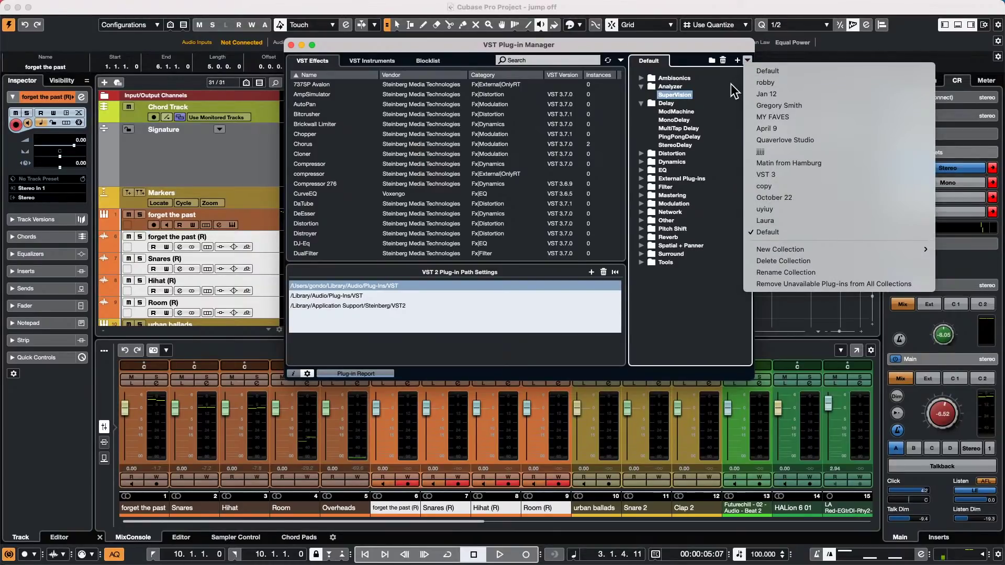
left_click(716, 92)
left_click(748, 60)
mouse_move(789, 247)
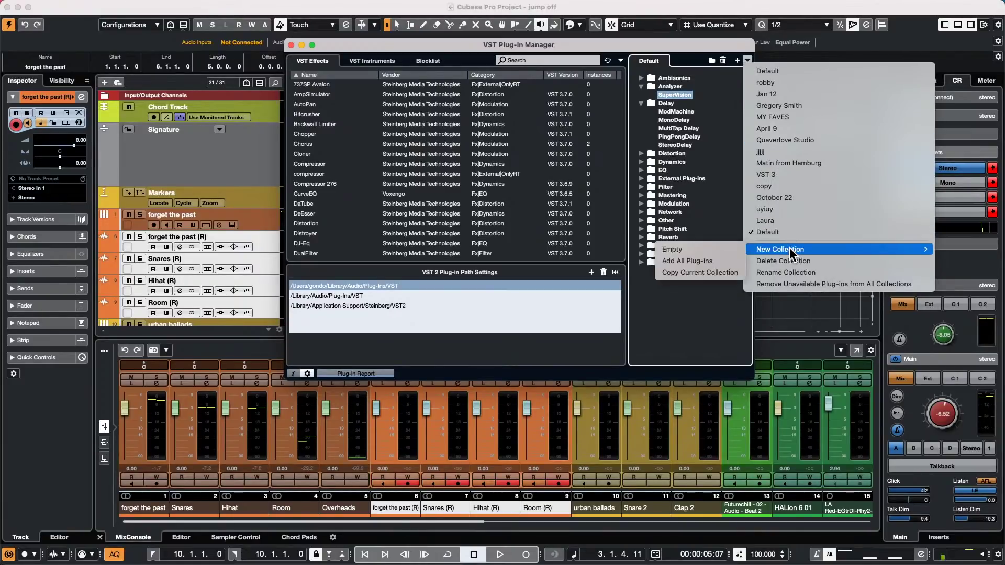
left_click(705, 300)
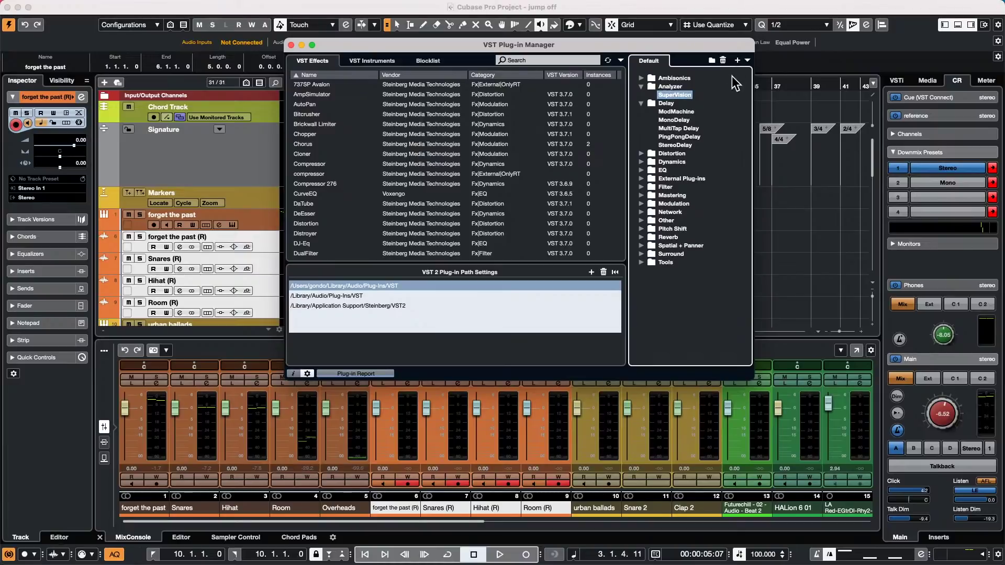
left_click(748, 60)
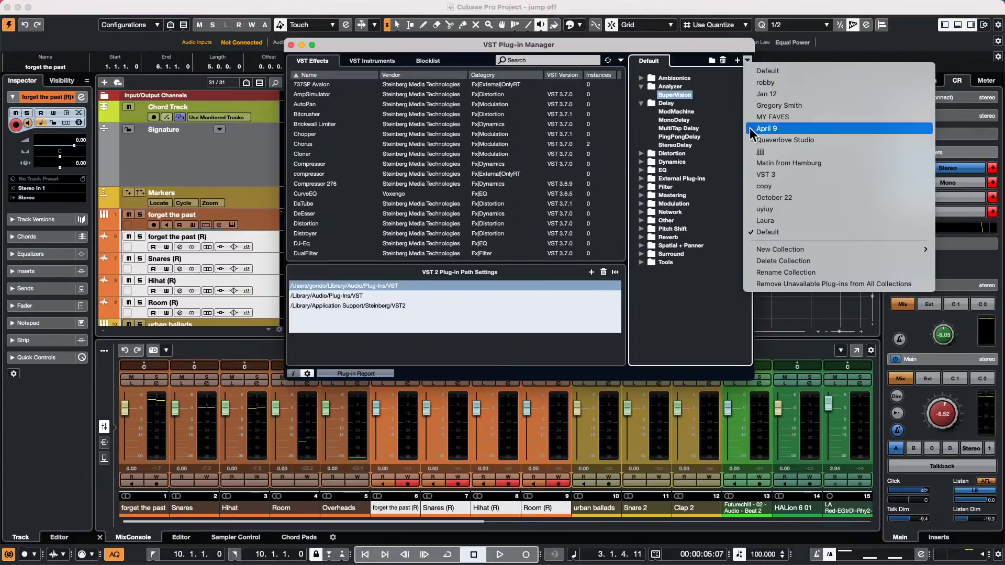
mouse_move(780, 247)
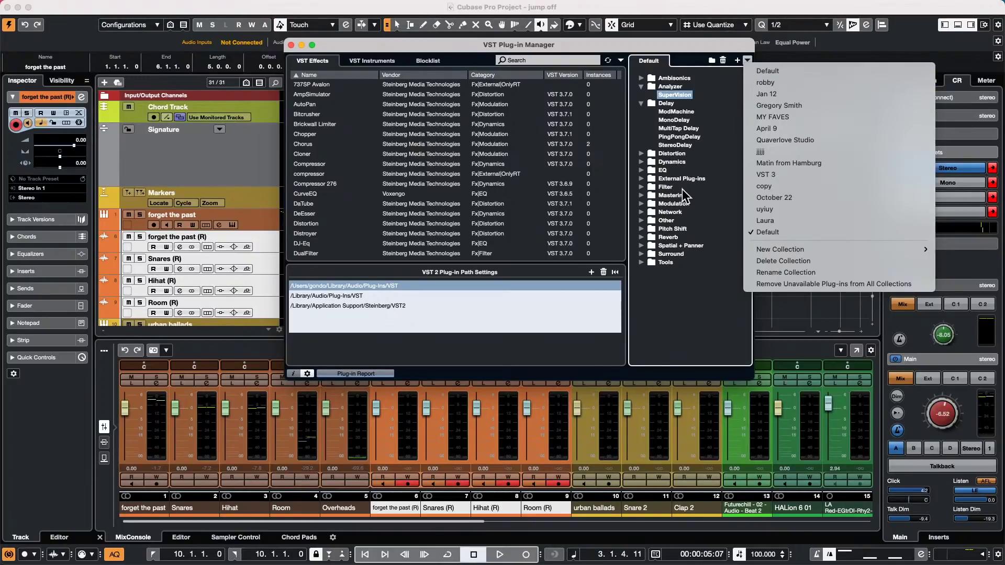
left_click(692, 320)
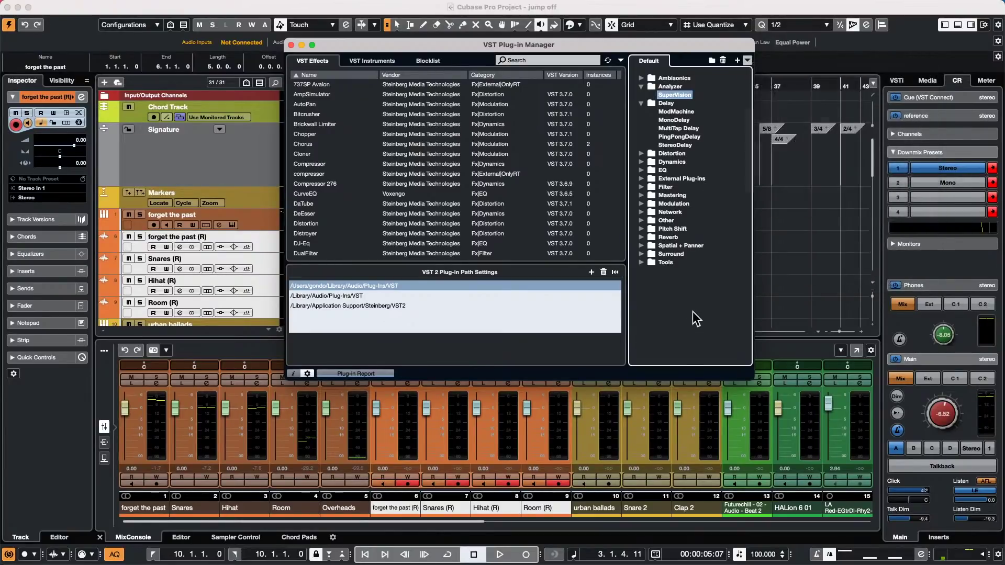
left_click(747, 60)
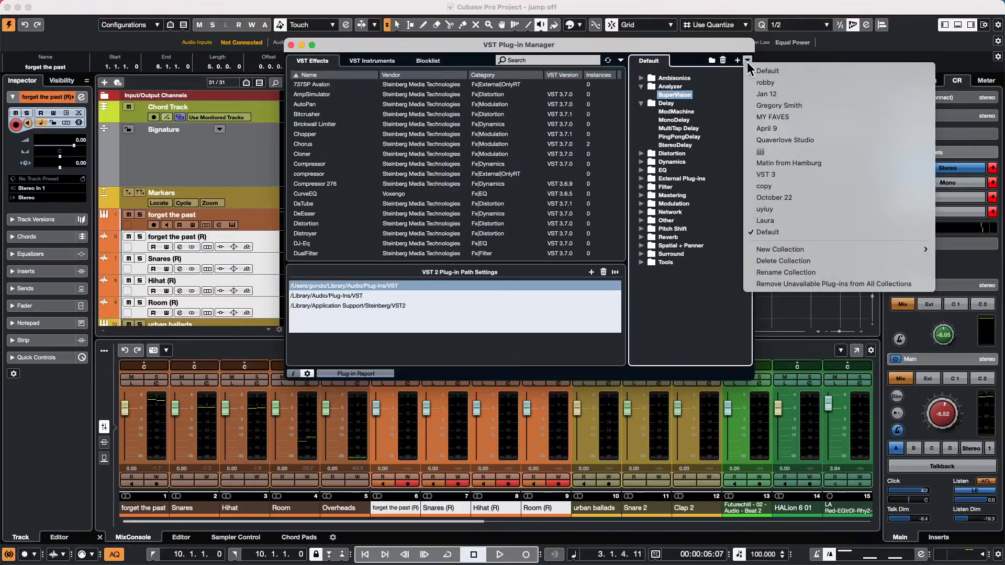
mouse_move(792, 251)
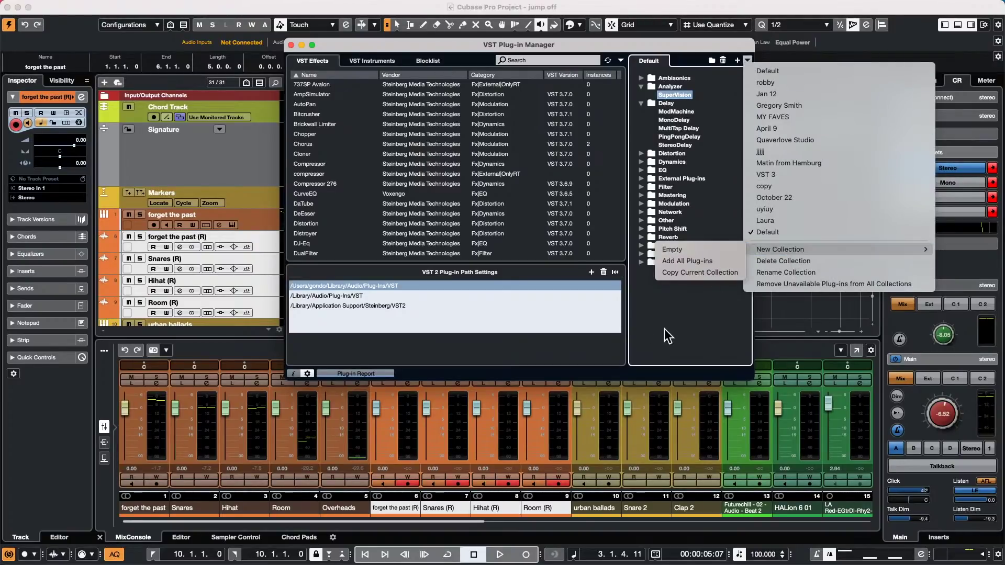
left_click(711, 134)
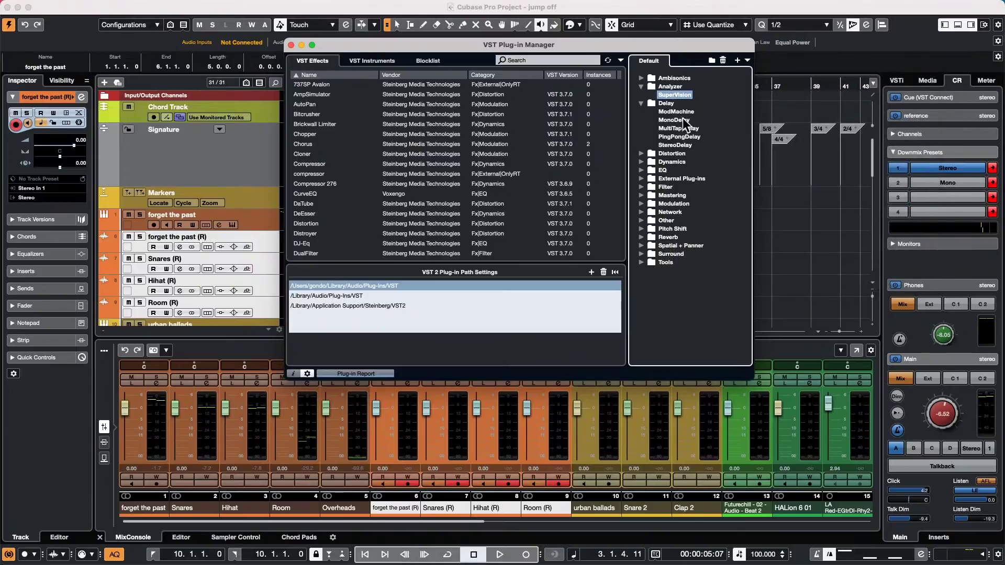
- Close the VST Plug-in Manager and create a new empty project
left_click(292, 45)
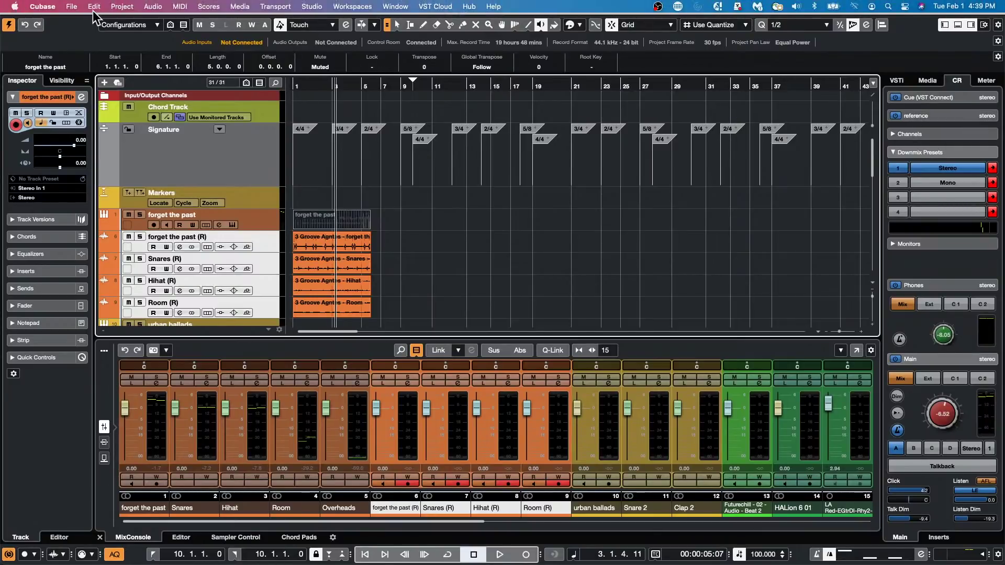
left_click(73, 7)
left_click(81, 22)
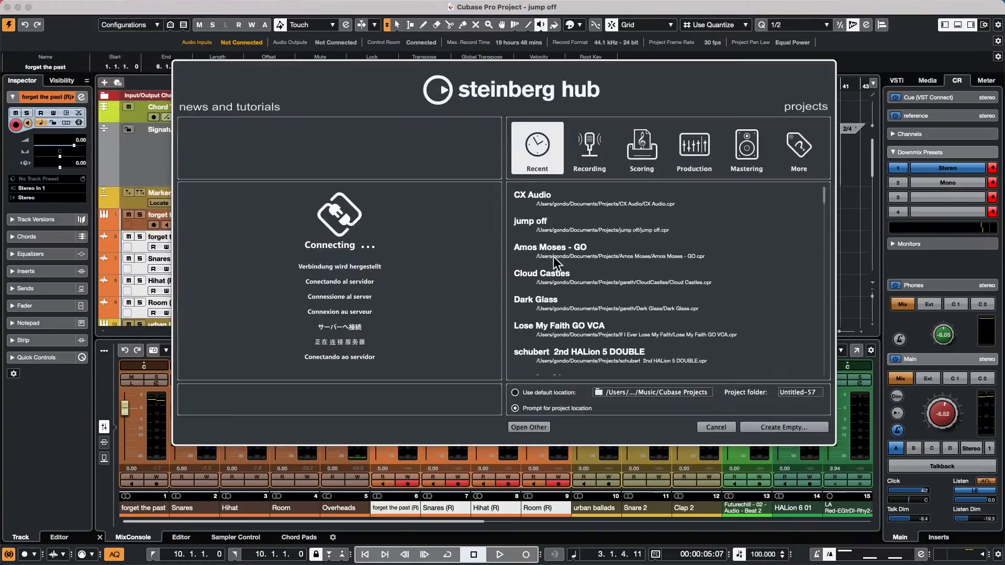
left_click(784, 427)
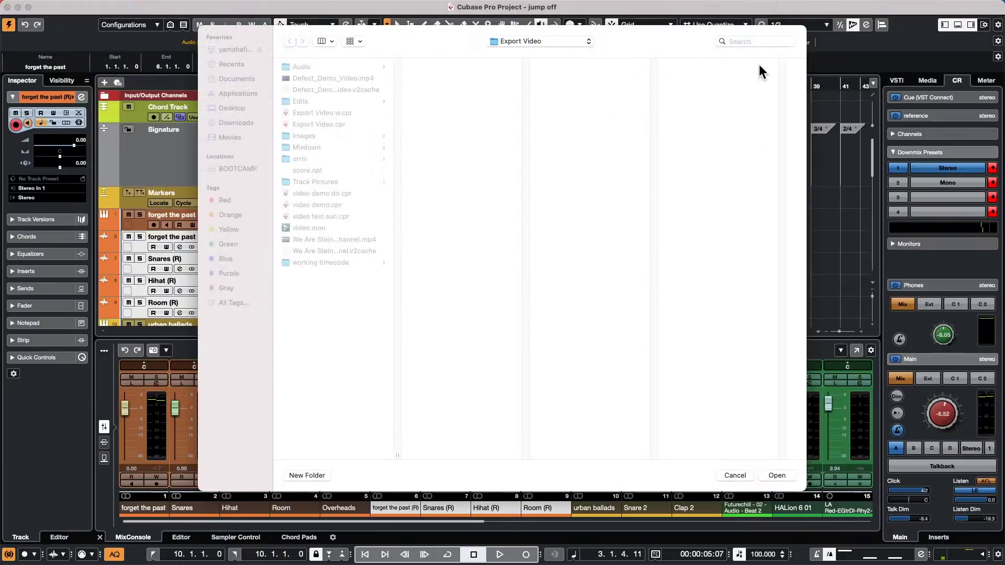
key("Escape")
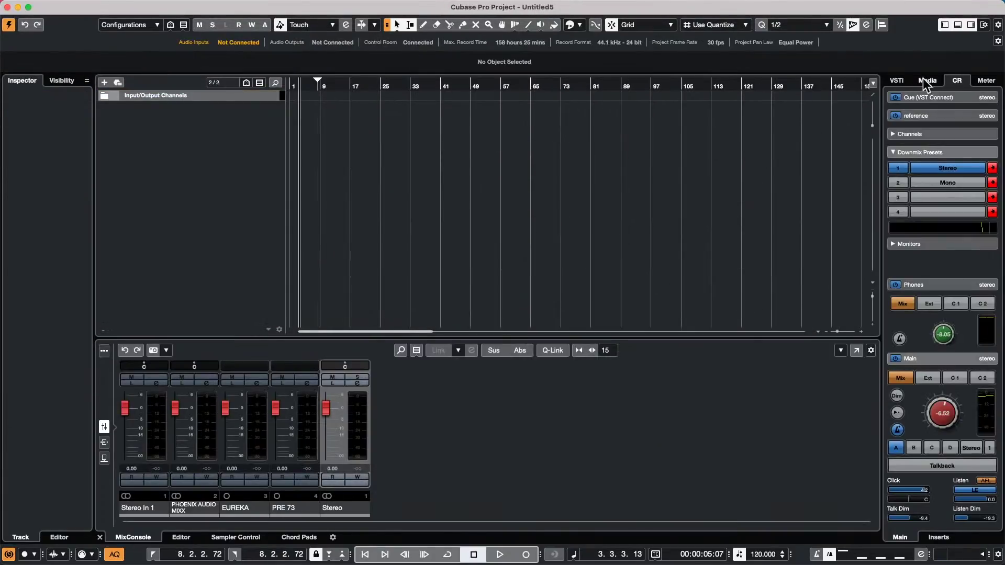
- Insert the Atmo 26_RT sample from the Caleidoscope set in Loops & Samples into the project
left_click(930, 83)
left_click(908, 220)
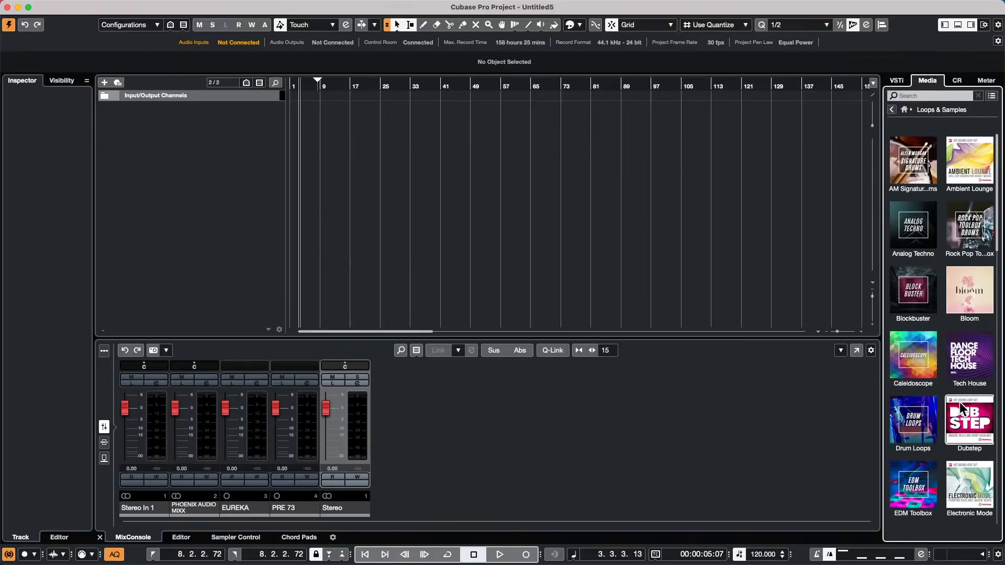
left_click(934, 381)
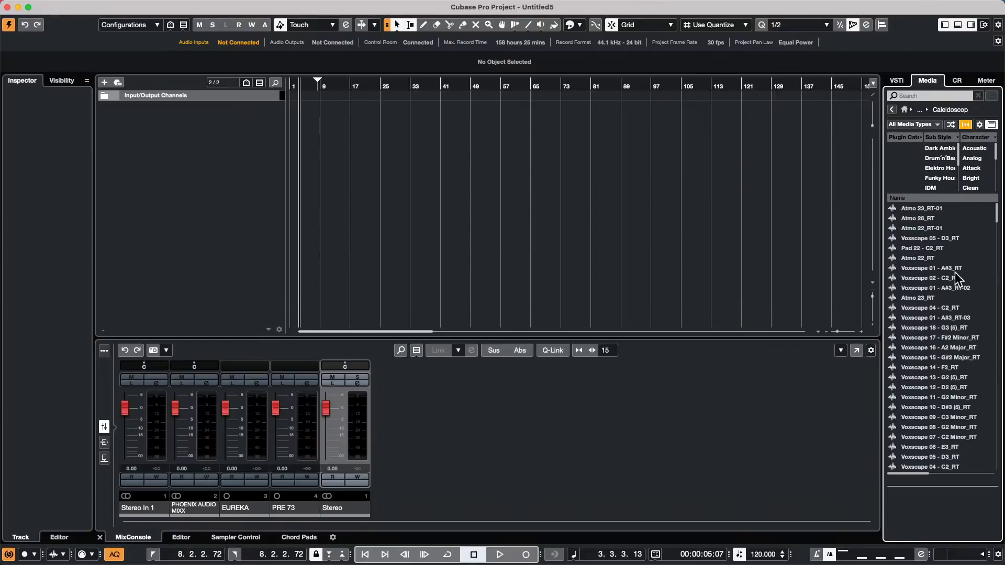
double_click(924, 219)
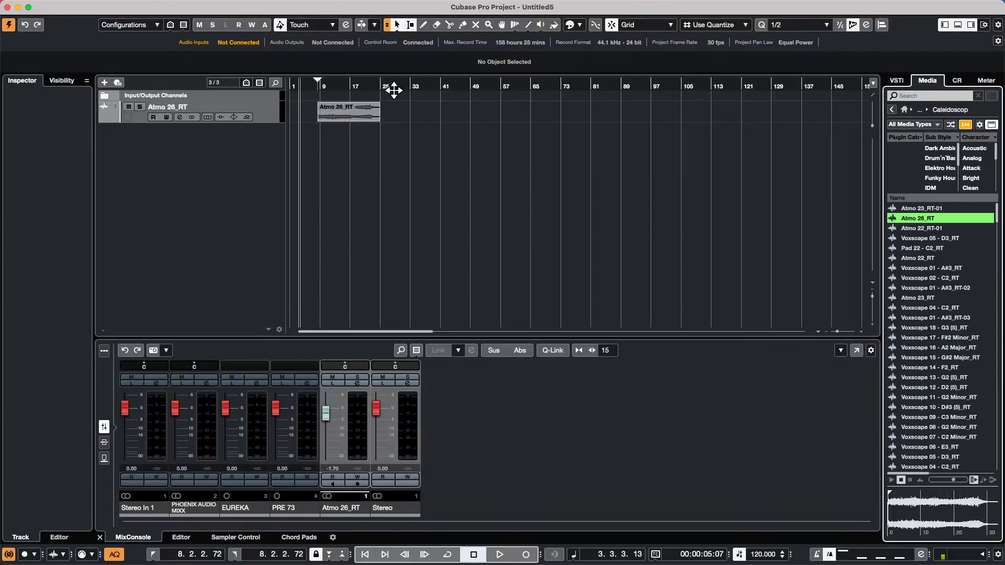
- Place the Atmo 15_AM-01 sample on a new track at bar 40 and increase that track's height
scroll(930, 371, "down", 20)
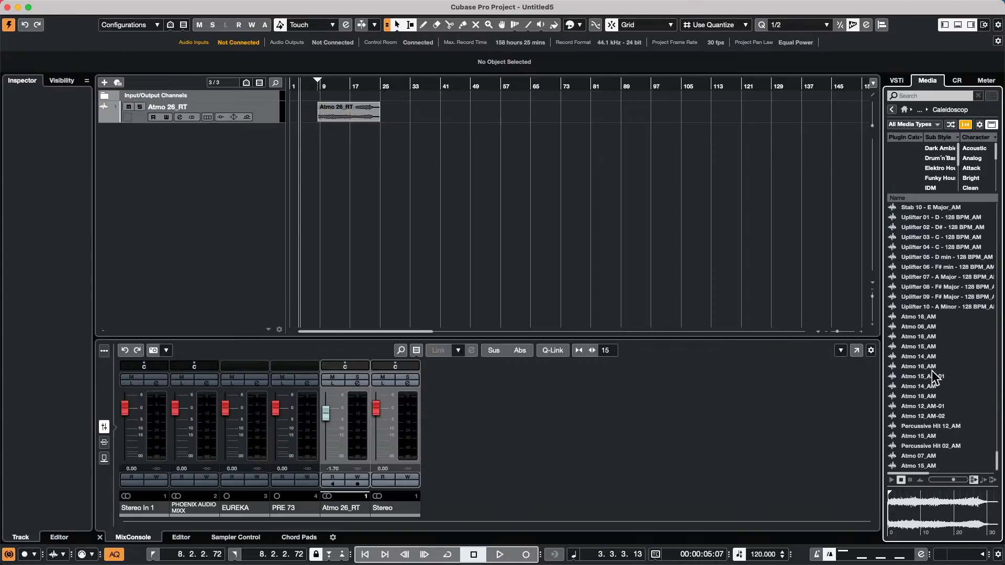
left_click_drag(908, 373, 436, 136)
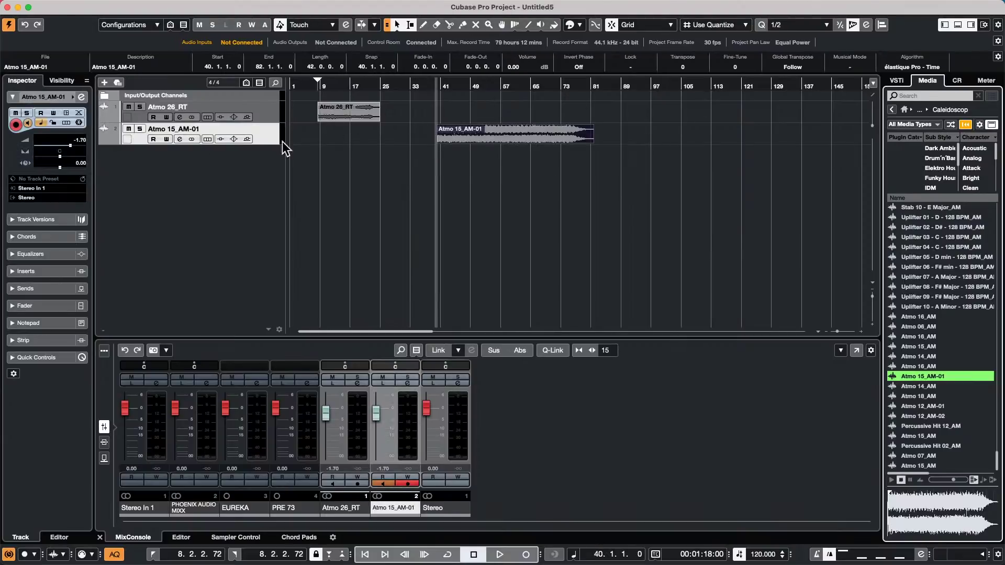
left_click_drag(267, 140, 267, 166)
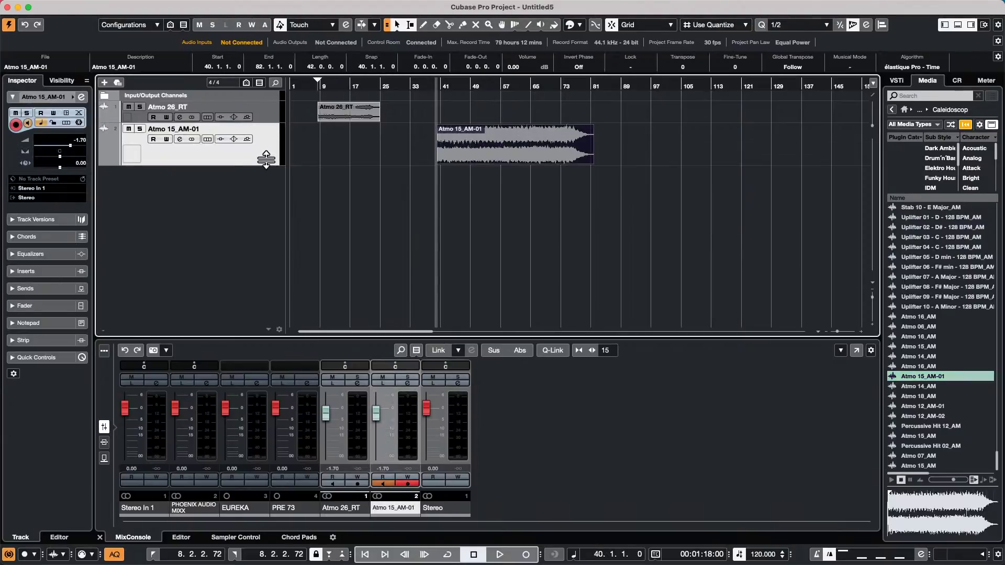
- Open the Atmo 15_AM-01 event in the Sample Editor with the Definition section expanded and zoom in around bar 45
left_click(472, 87)
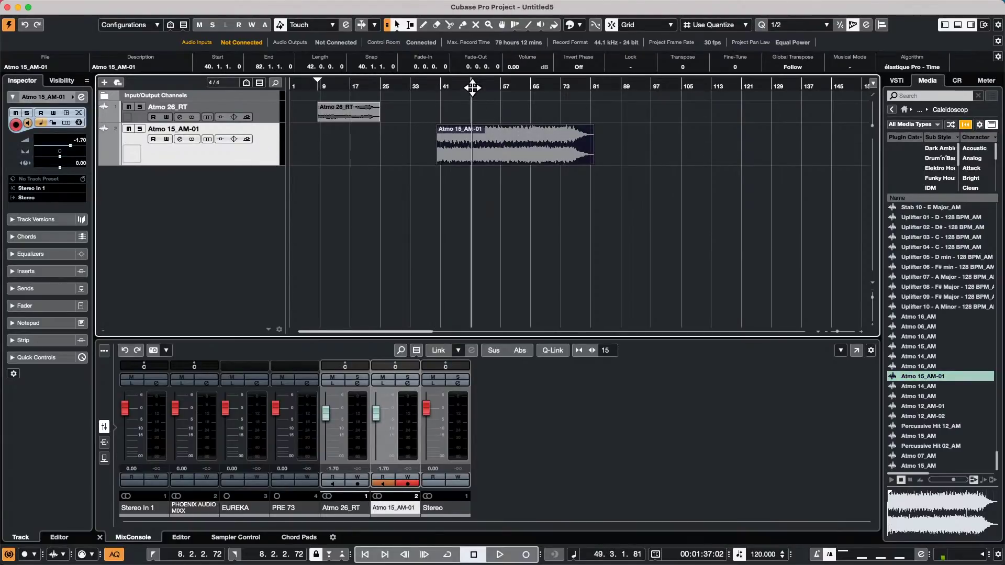
double_click(504, 159)
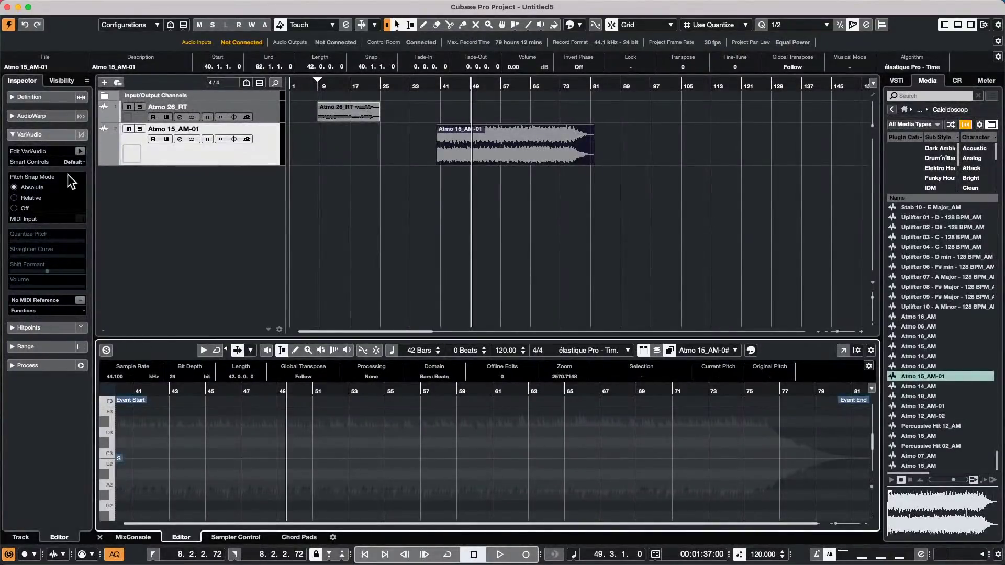
left_click(56, 97)
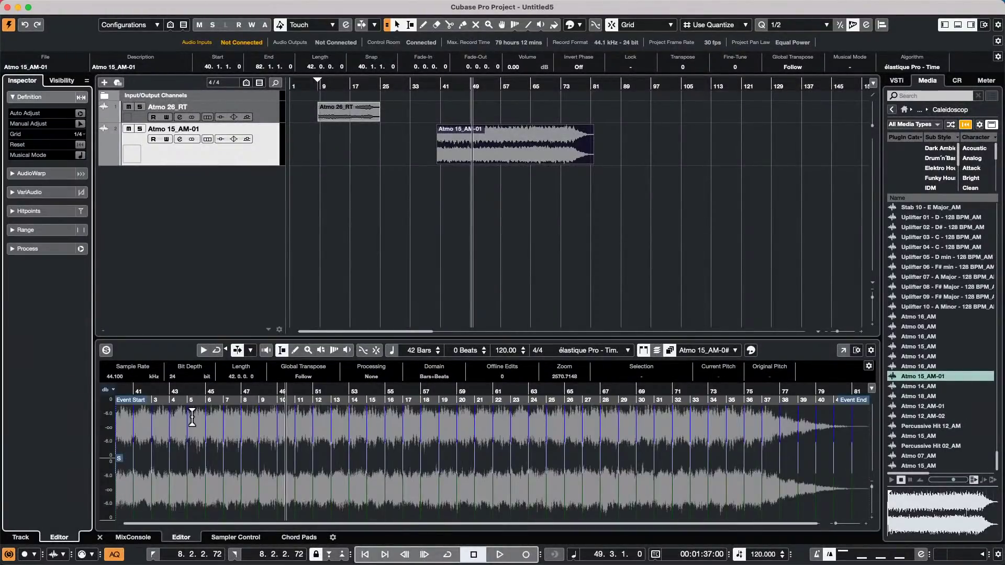
left_click(216, 390)
left_click_drag(217, 390, 218, 407)
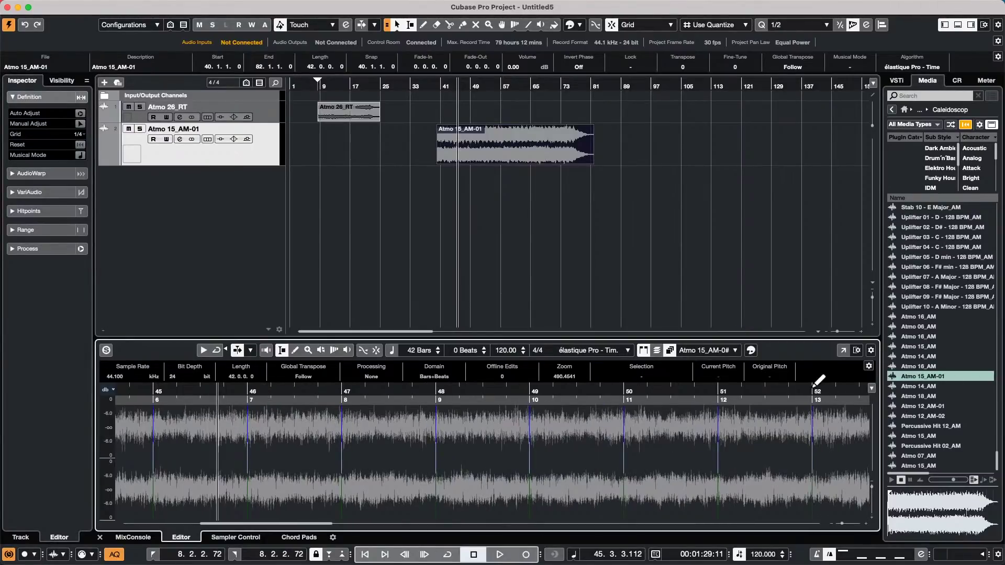
- Show the Regions list in the Sample Editor's window layout
left_click(857, 350)
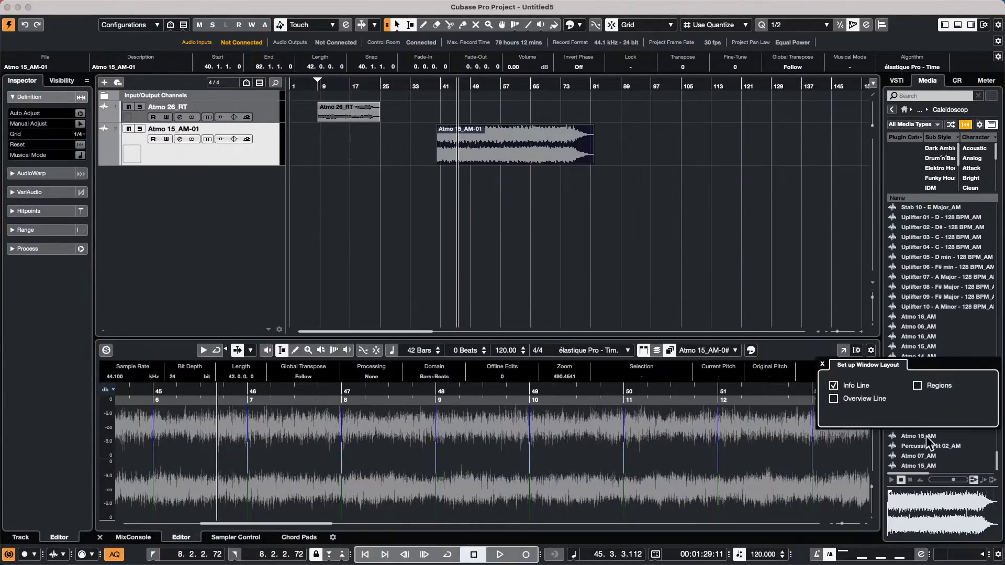
left_click(919, 387)
left_click(919, 386)
left_click(920, 387)
- Add a region from about 46.2.4 to 48.1.1 and name it kjhvkuy
left_click_drag(292, 422, 436, 414)
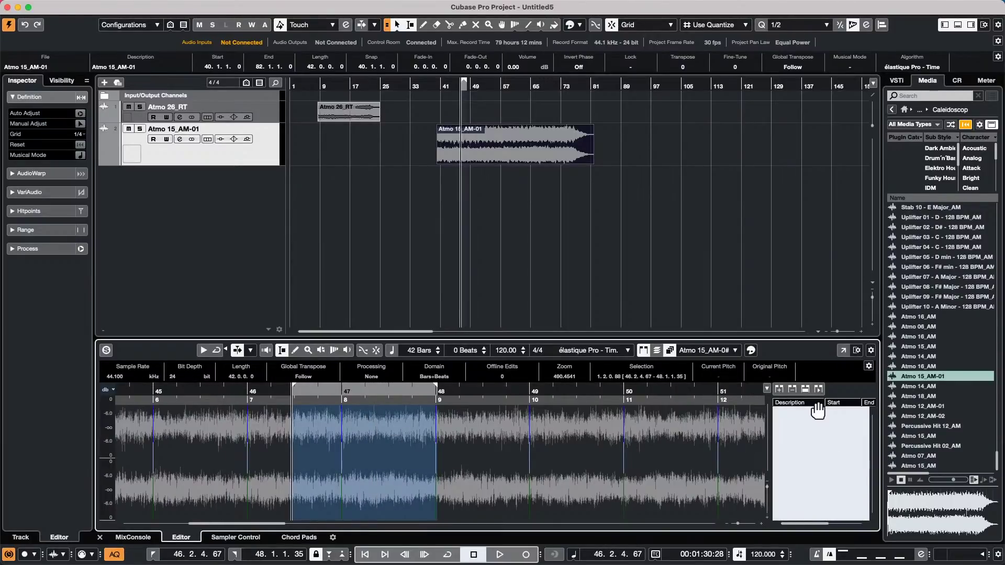
left_click(779, 390)
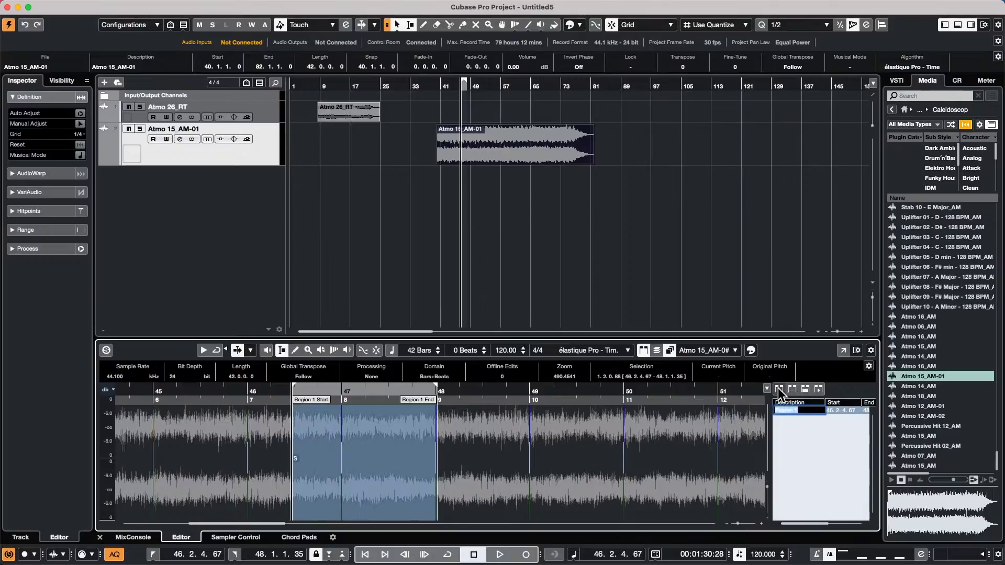
type("kjhvkuy")
- Add two regions to the Atmo 15_AM-01 sample, from about 48.4.1 to 49.4.4 and from about 50.2.3 to 50.4.1
left_click_drag(510, 441, 620, 453)
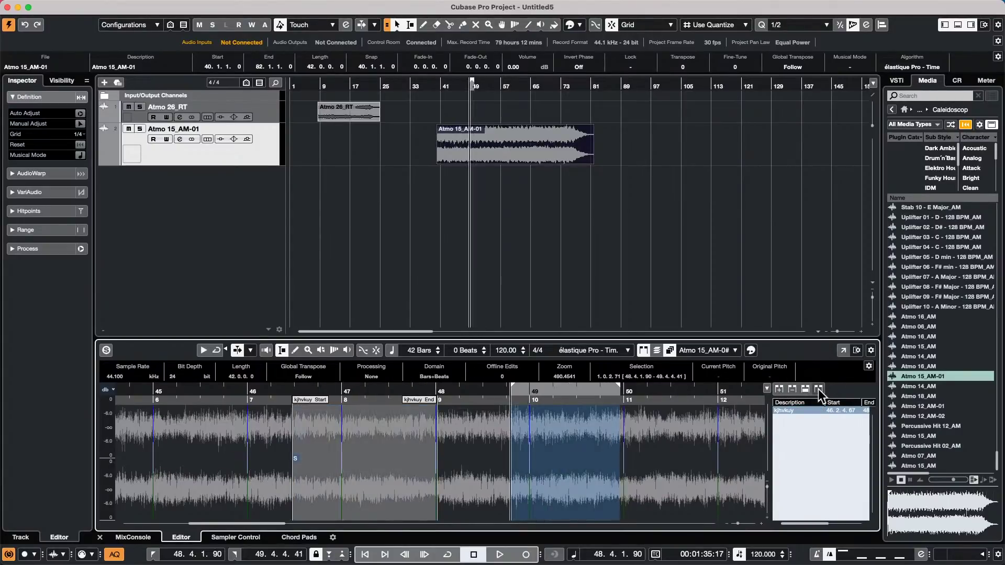
left_click(780, 390)
left_click_drag(663, 451, 695, 450)
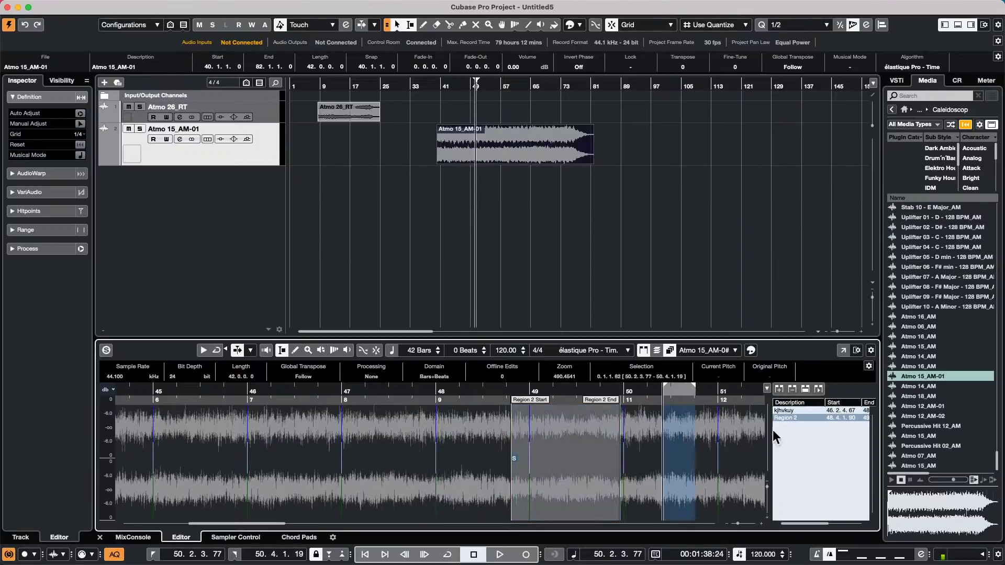
left_click(780, 389)
- Add a region from about 52.4.2 to 56.3.3 and enter gjk,jk as the description
left_click_drag(397, 396, 400, 365)
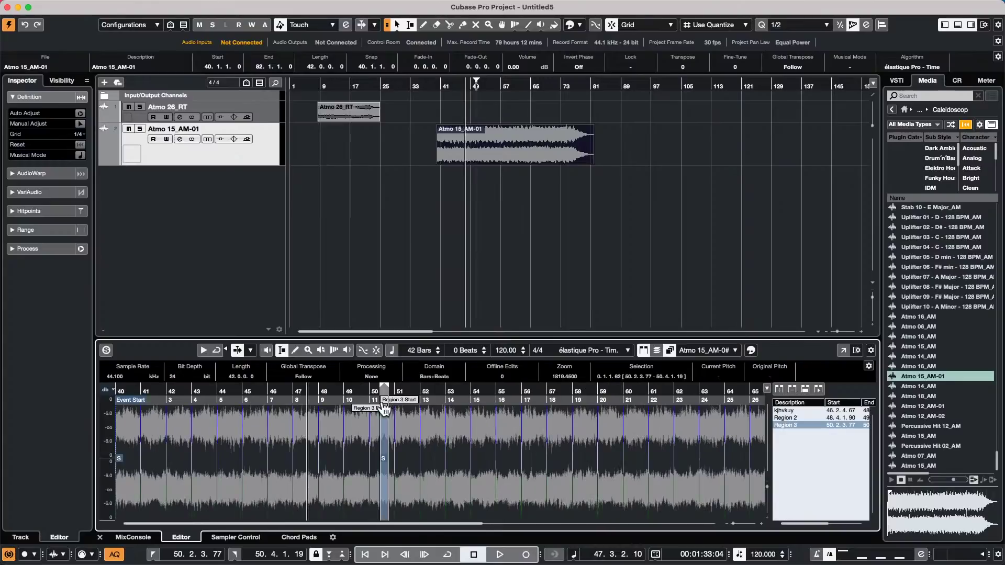
left_click_drag(444, 439, 537, 430)
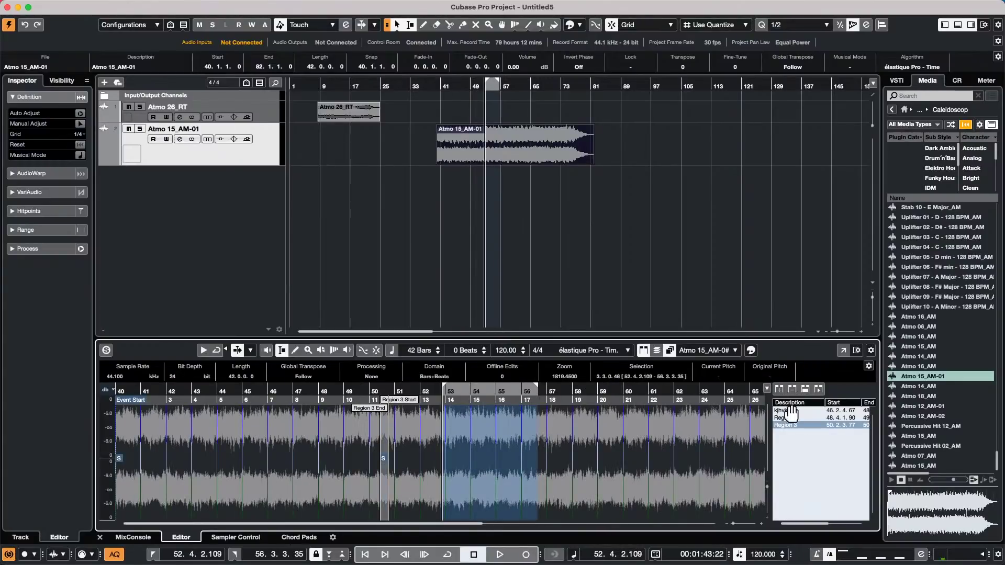
left_click(780, 389)
type("gjk,jk")
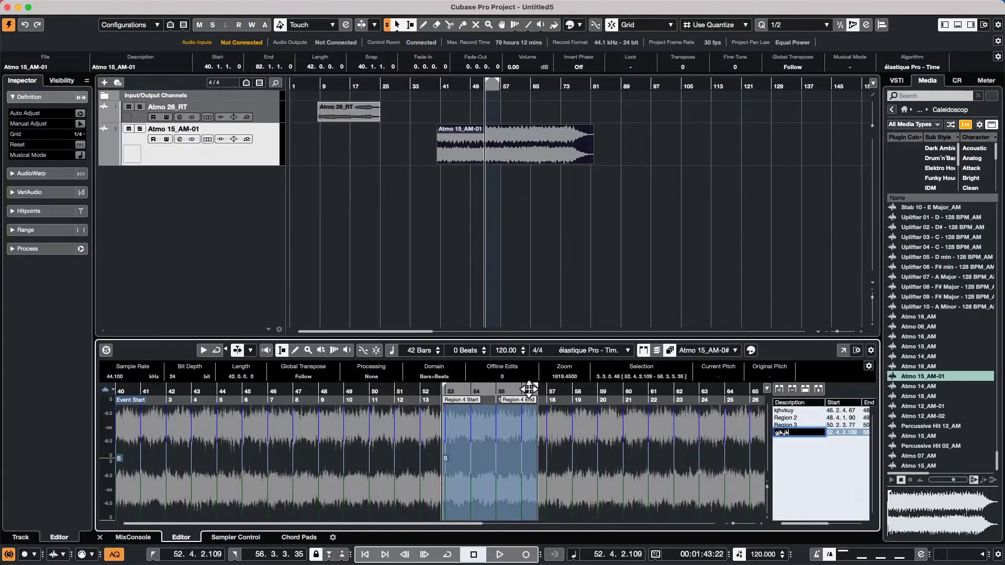
- Add a region from about 58.4.3 to 59.4.2 and enter gjk,guk,,g as the description
left_click_drag(597, 430, 620, 426)
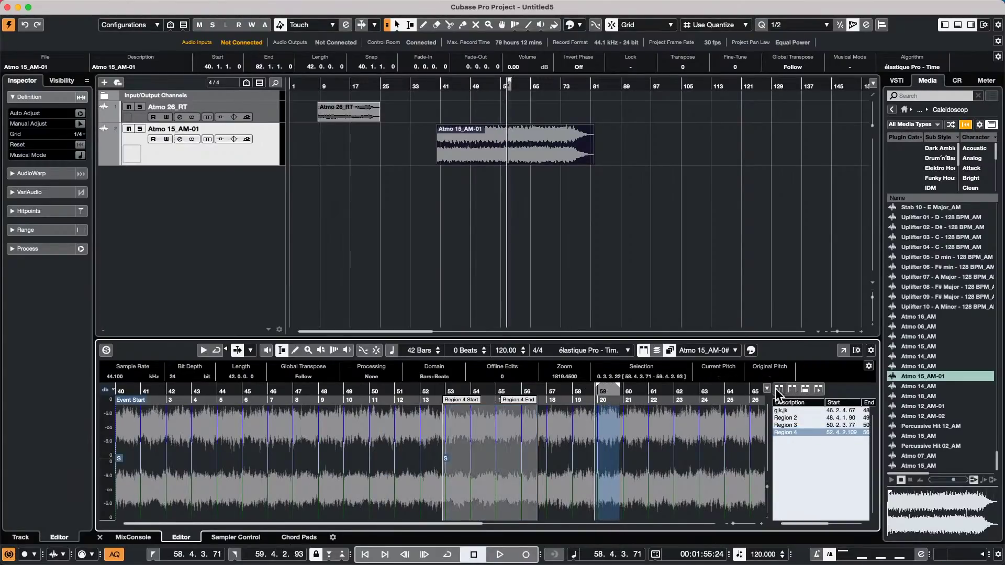
left_click(780, 389)
type("gjk,guk,,g")
- Add a region from about 61.4.4 to 63.3.2 and enter yiyiyil as the description
left_click_drag(674, 424, 715, 434)
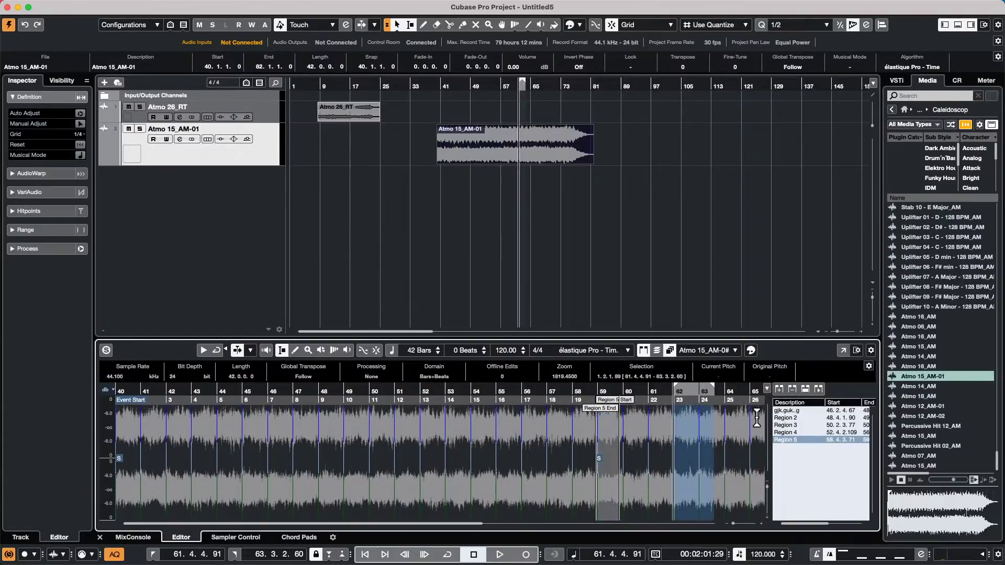
left_click(780, 389)
type("yiyiyi")
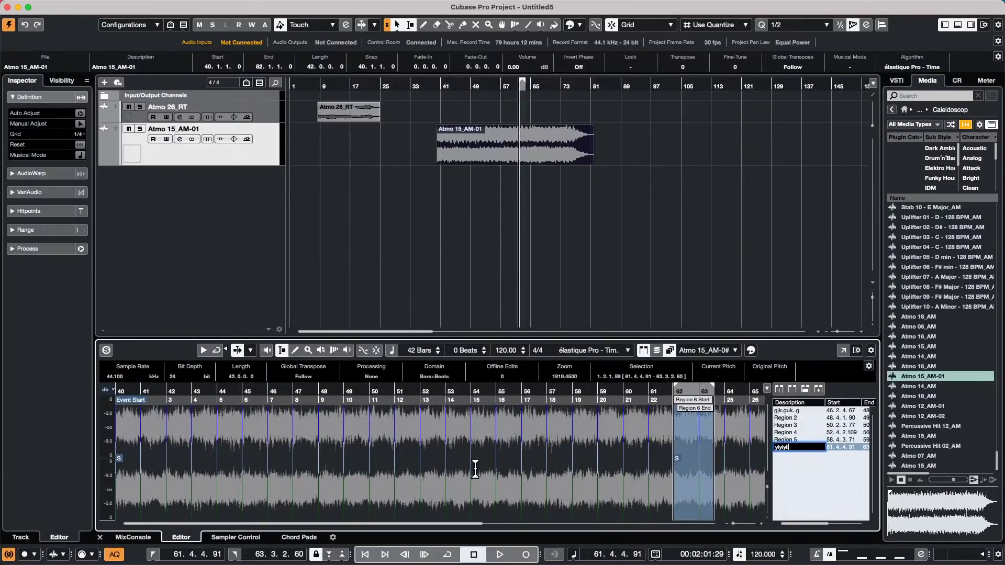
- Add a region from about 46.3.3 to 54.2.2 and name it fykyuryk
left_click_drag(476, 467, 286, 456)
left_click(780, 389)
type("fy")
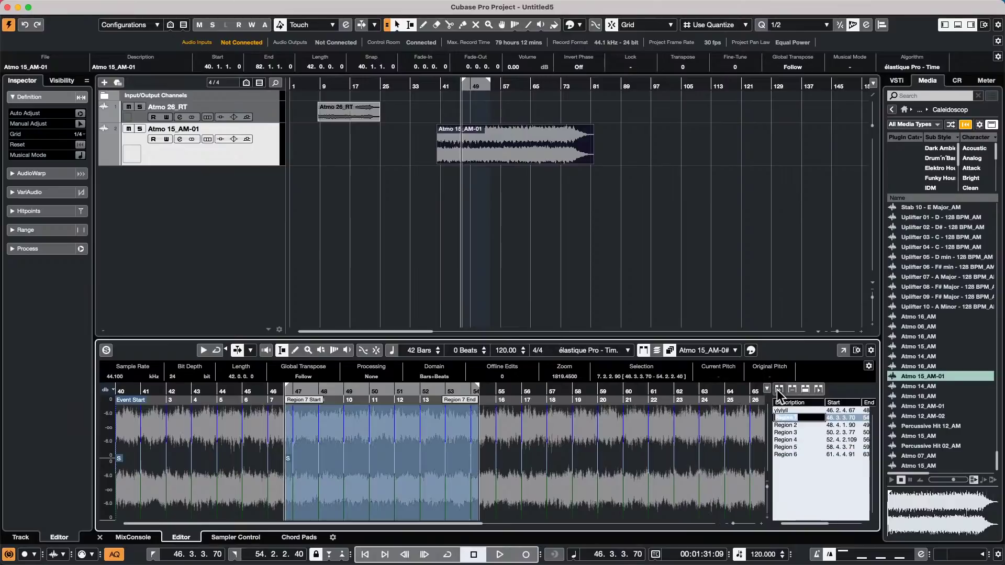
type("kyuryk")
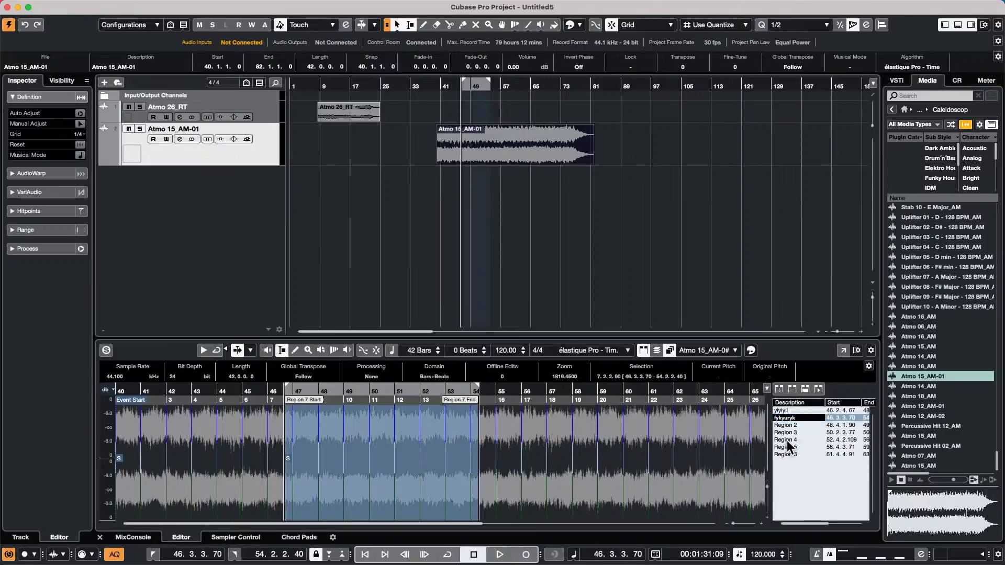
- Rename Region 4 in the regions list as tyik ruk yik
double_click(785, 439)
type("tyik ruk yik")
key("Return")
- Add a region from about 58.2.4 to 62.2.3 and name it yukk yk yik
left_click_drag(684, 448, 584, 453)
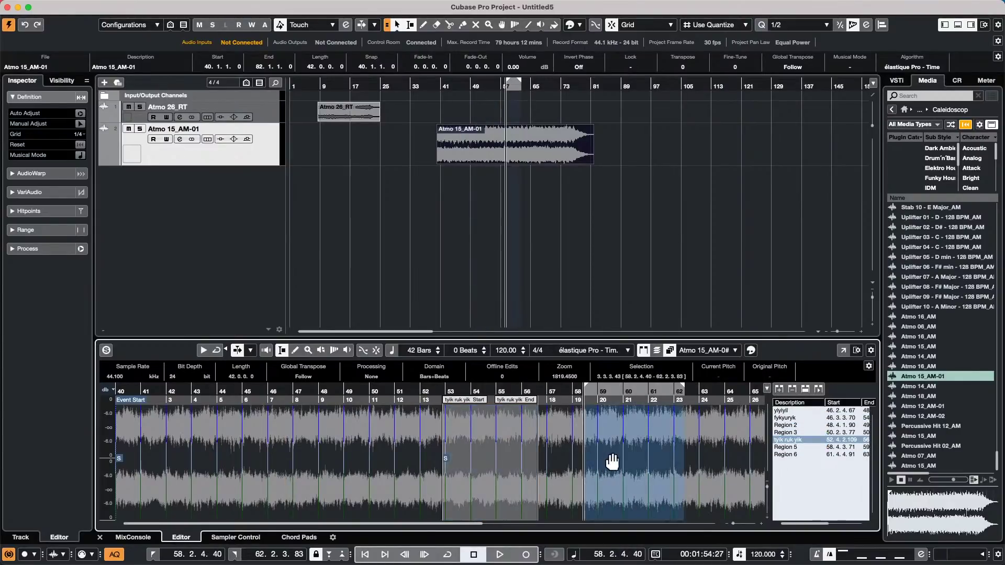
left_click(780, 389)
type("yukk yk yik")
left_click(720, 461)
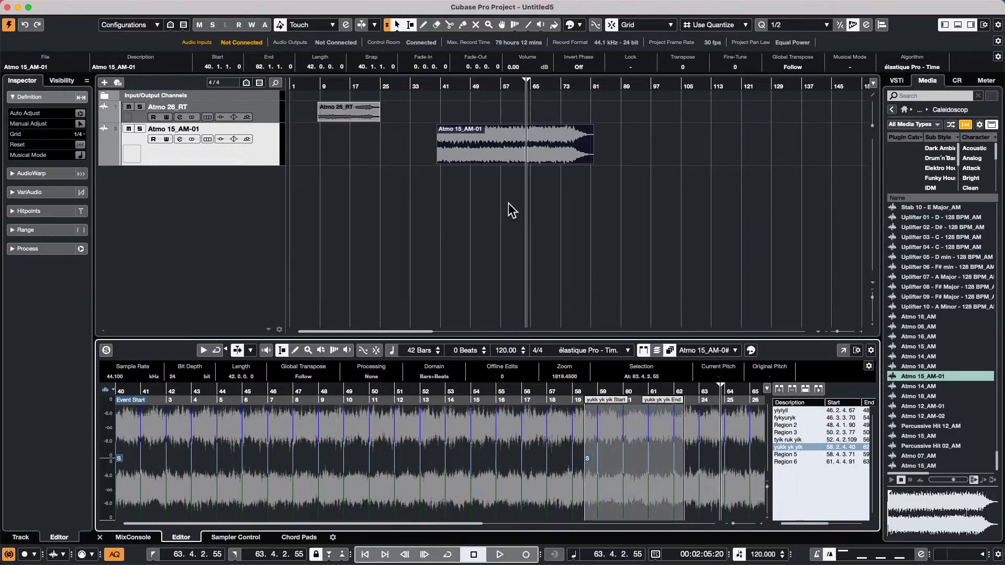
- Open the Pool window and expand the Atmo 15_AM-01 clip to list its regions
left_click(240, 6)
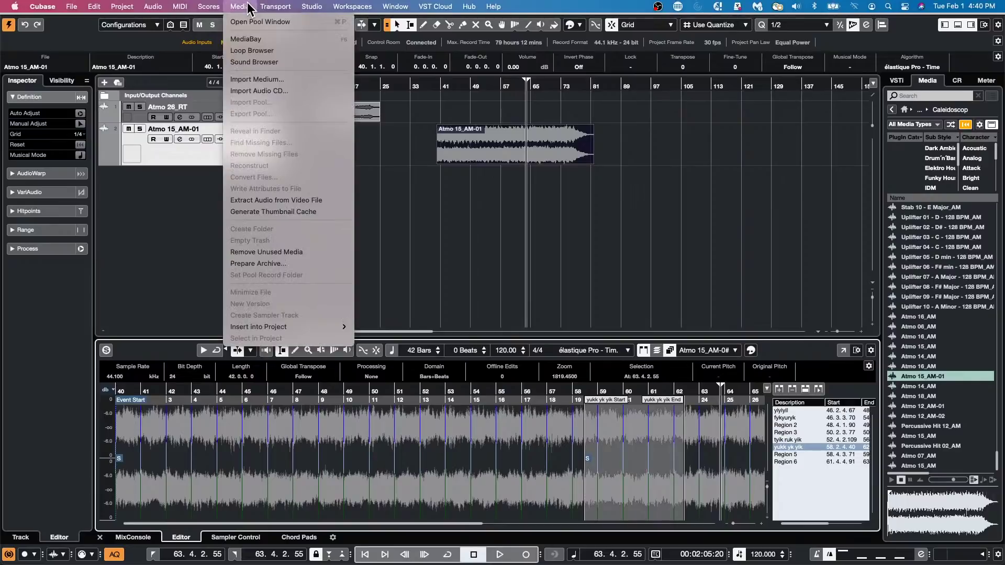
left_click(246, 22)
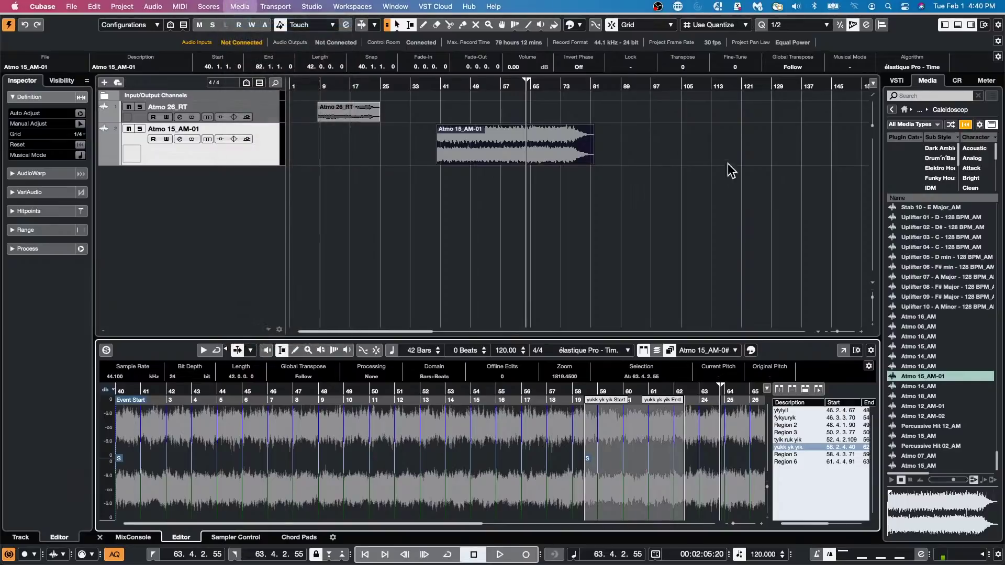
left_click(397, 300)
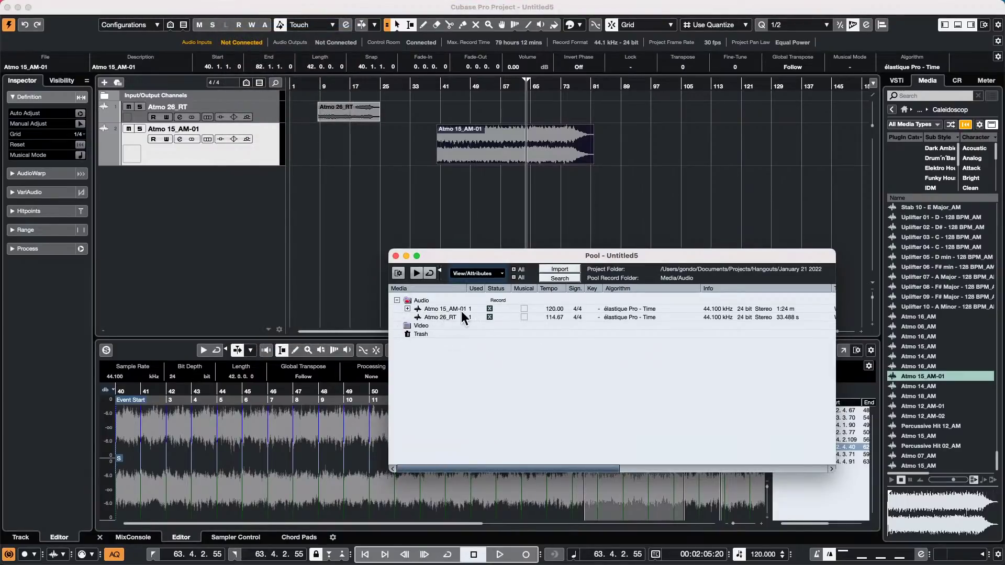
left_click(408, 309)
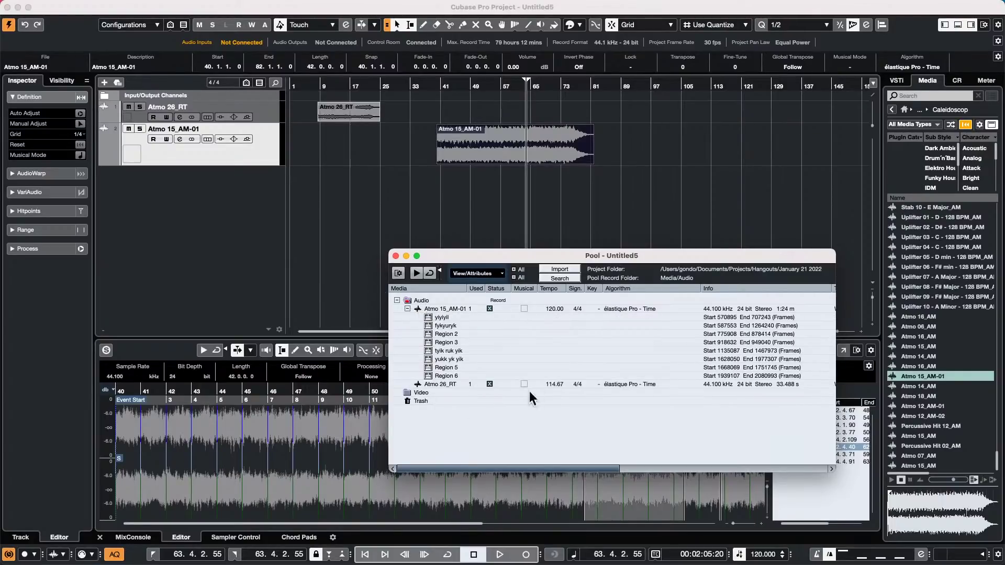
- Select all regions under Atmo 15_AM-01, from yiyiyil through Region 6, and run Bounce Selection on them
double_click(441, 317)
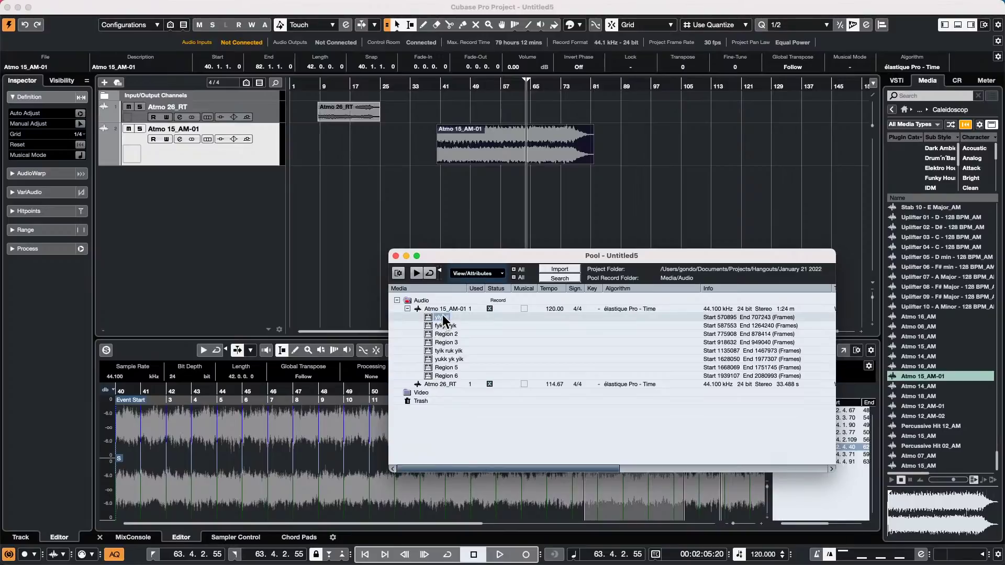
right_click(446, 375)
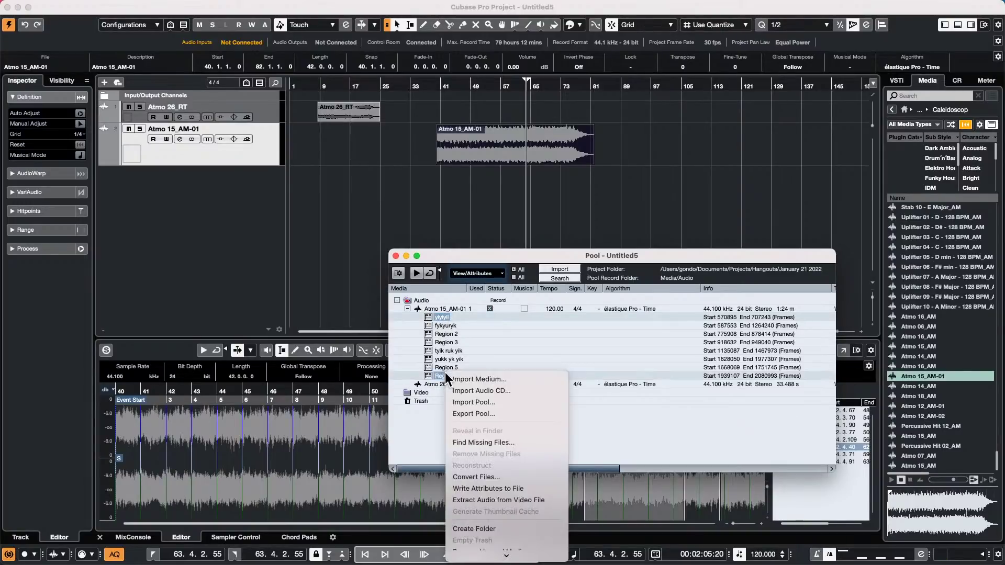
left_click(438, 316)
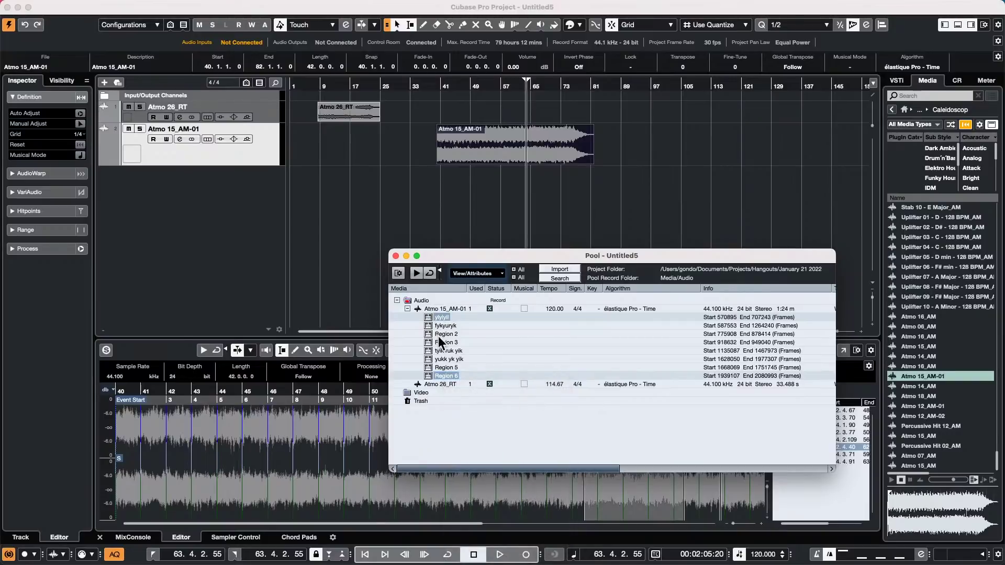
left_click(443, 351)
left_click(453, 384)
left_click(449, 376)
left_click(450, 314, "shift")
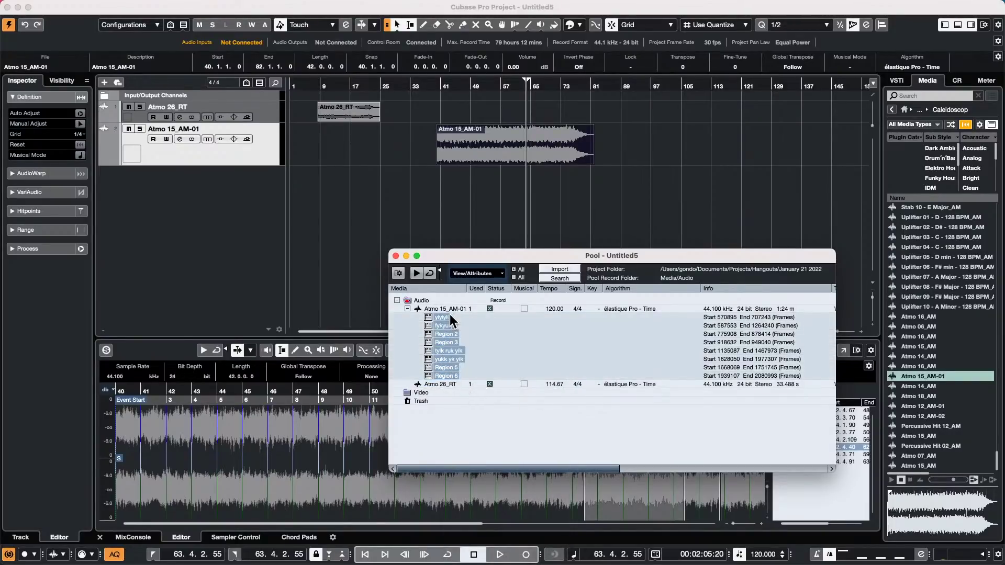
right_click(450, 314)
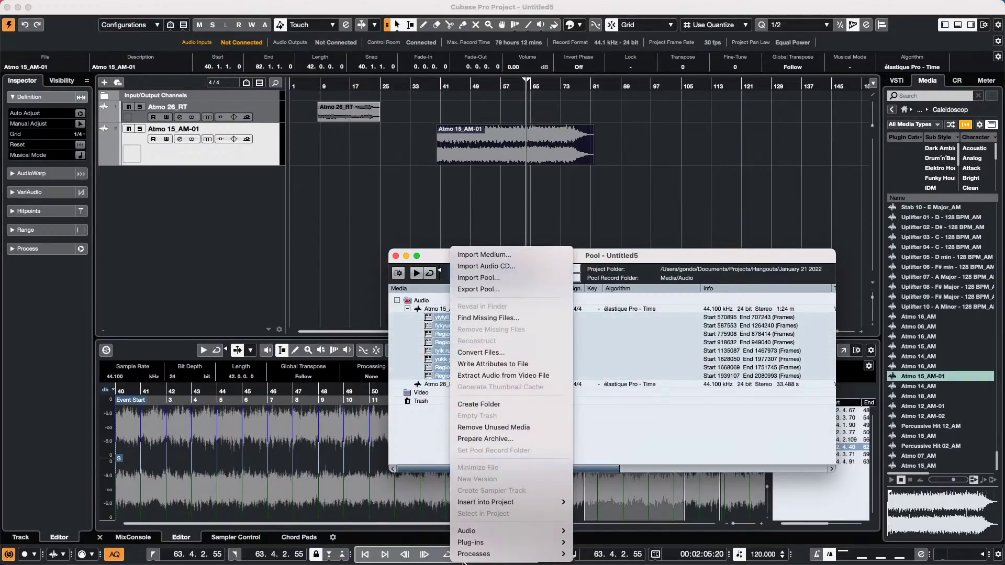
mouse_move(489, 532)
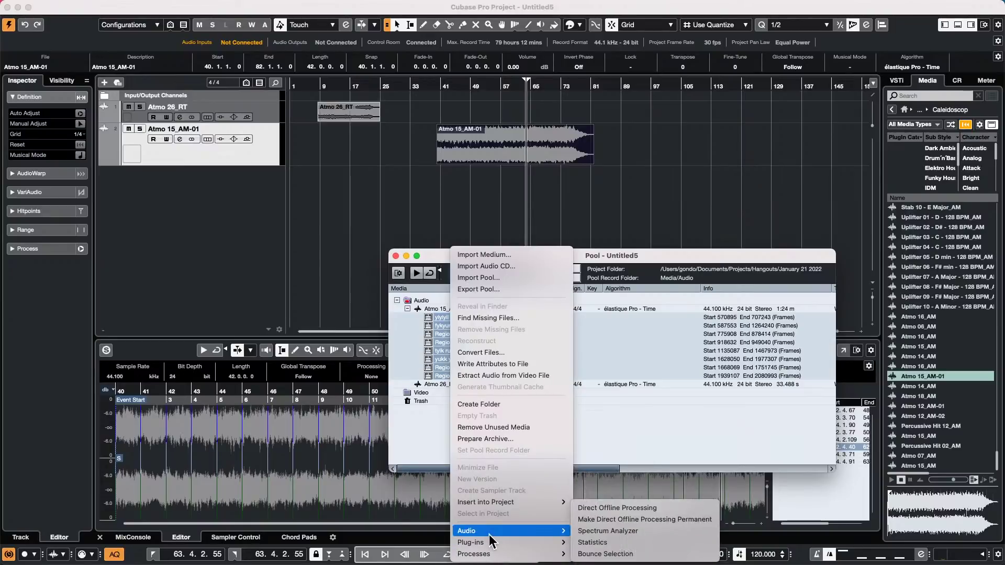
left_click(612, 556)
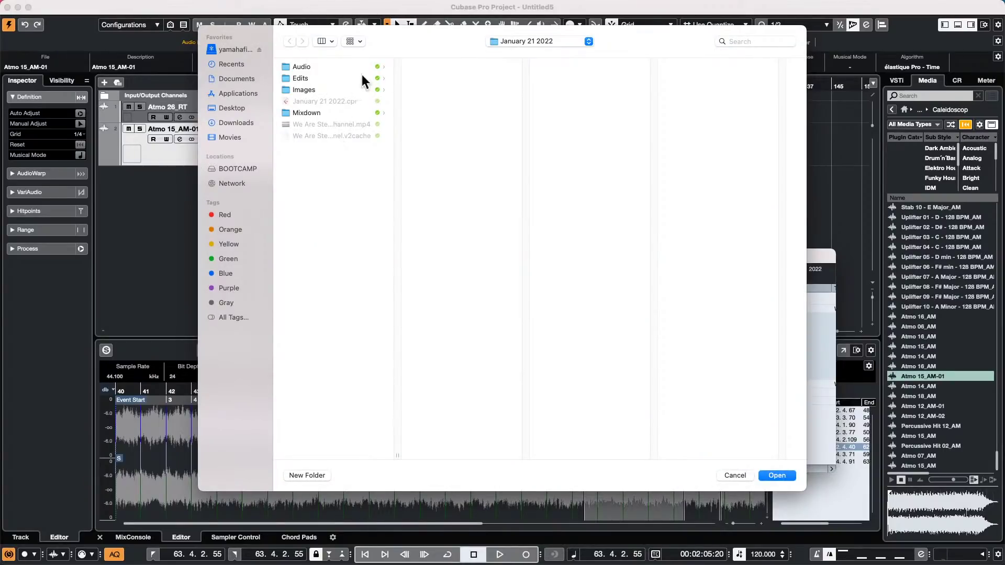
- Create a folder named bounce file inside January 21 2022 and use it as the destination for the bounced regions
left_click(311, 475)
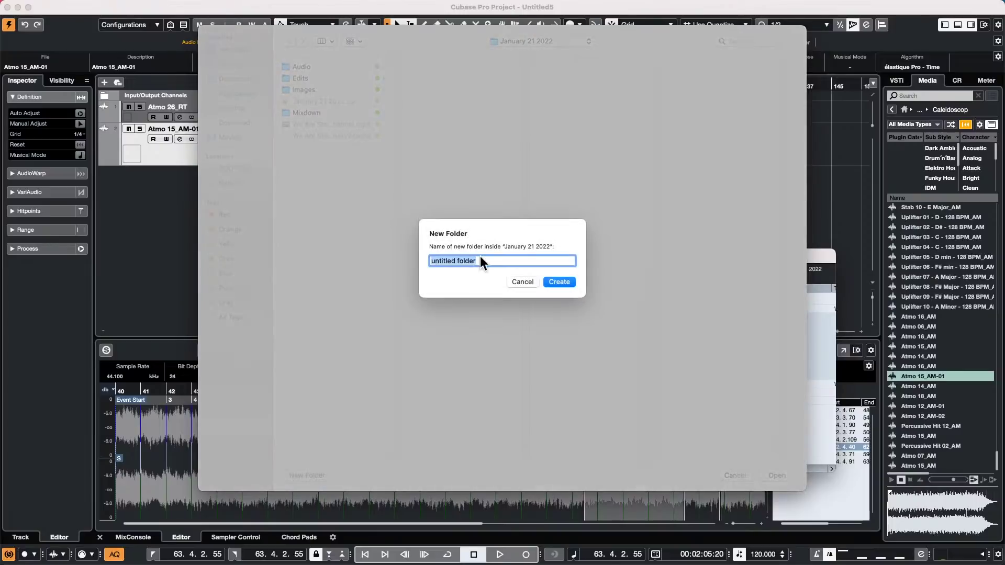
type("bounce file")
key("Return")
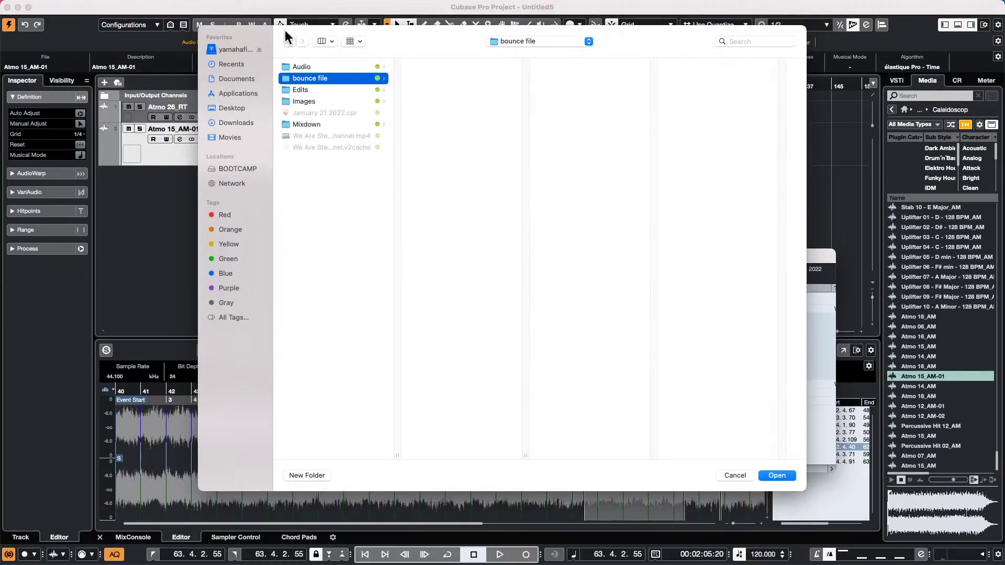
left_click(780, 474)
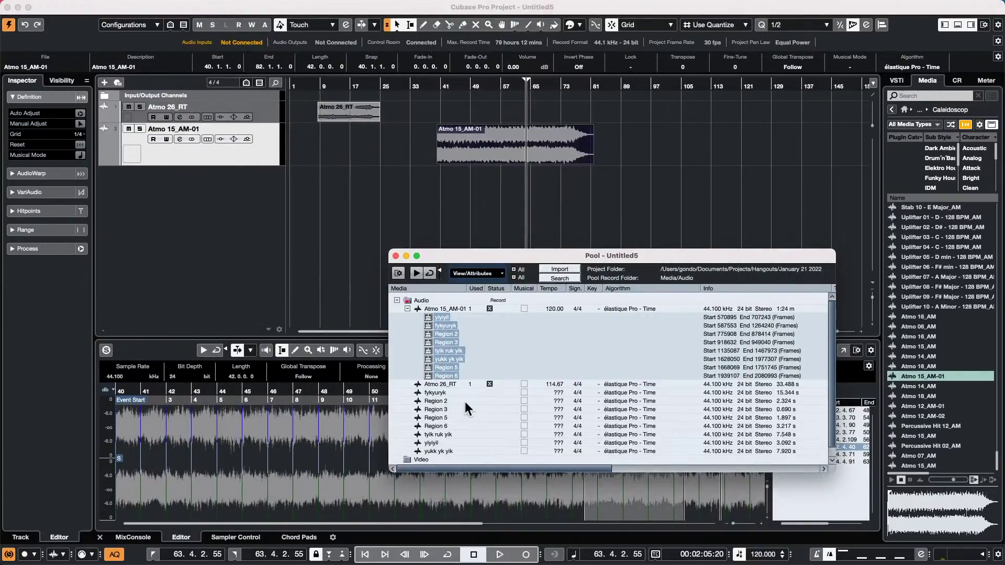
- Examine the bounced files' dates, waveform images and paths in the Pool, then close the Pool window
left_click_drag(606, 468, 824, 469)
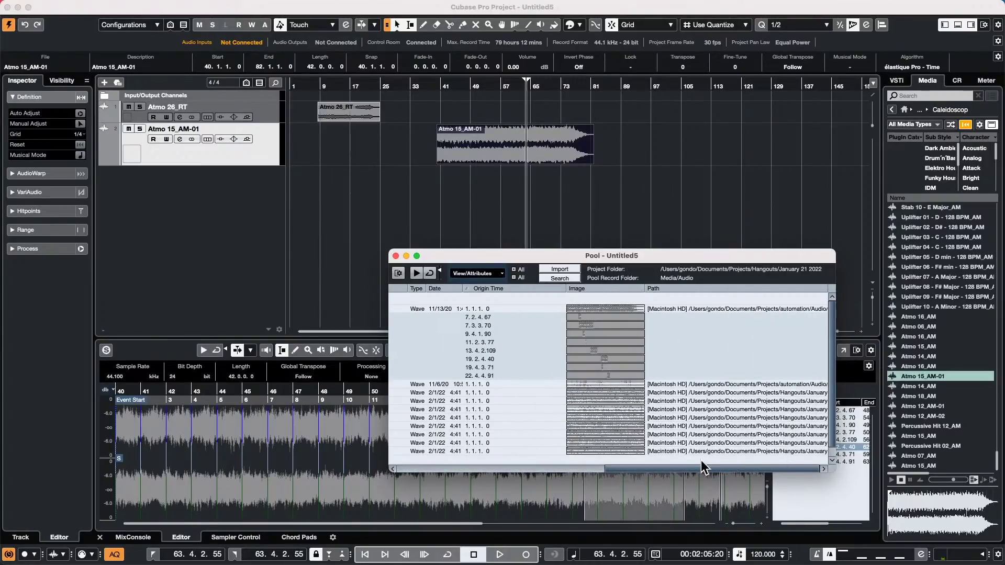
scroll(636, 469, "down", 1)
left_click_drag(619, 469, 340, 471)
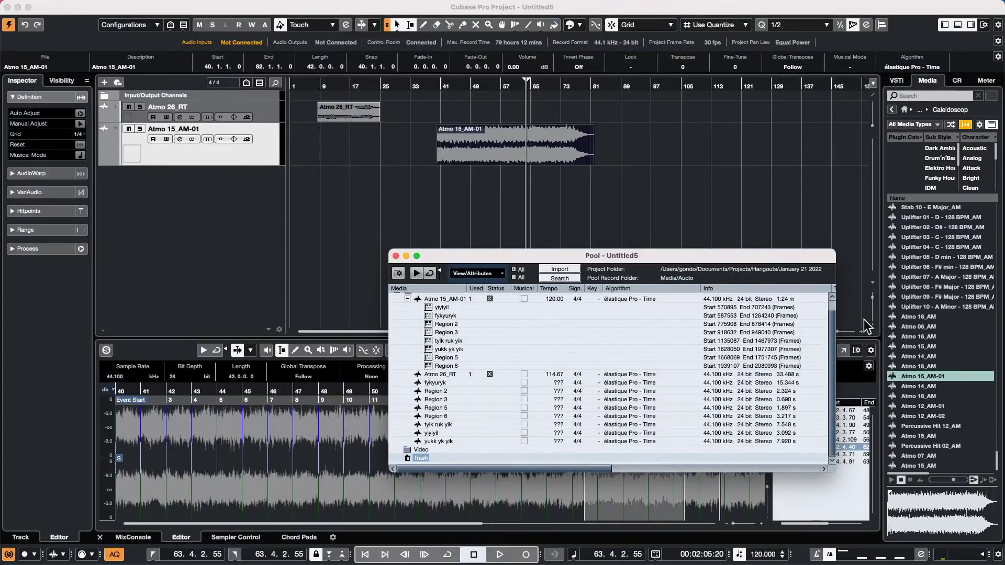
left_click(396, 255)
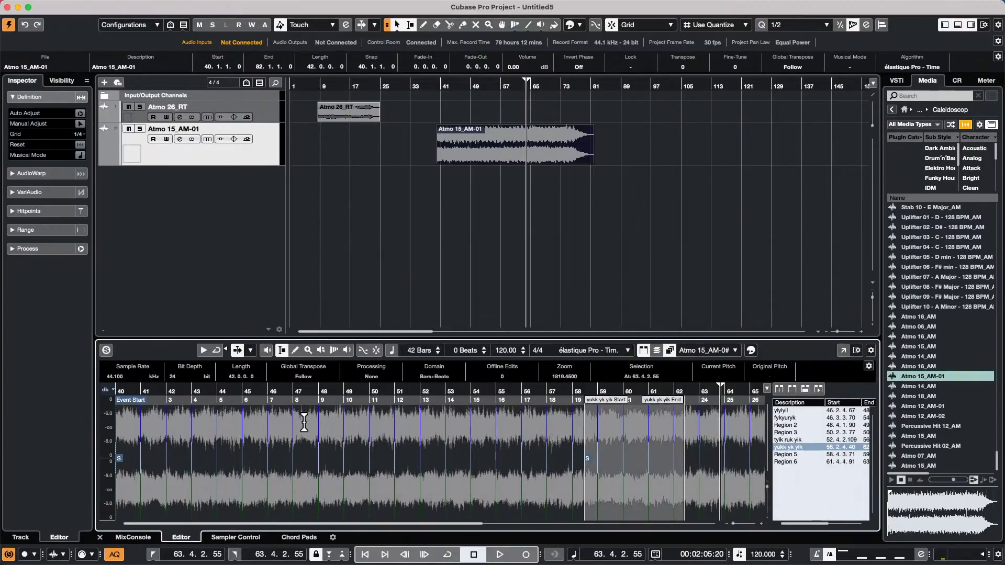
- Select the range from about 49.2.3 to 56.1.1 and toggle the Regions display off and back on in the window layout
left_click_drag(355, 447, 521, 436)
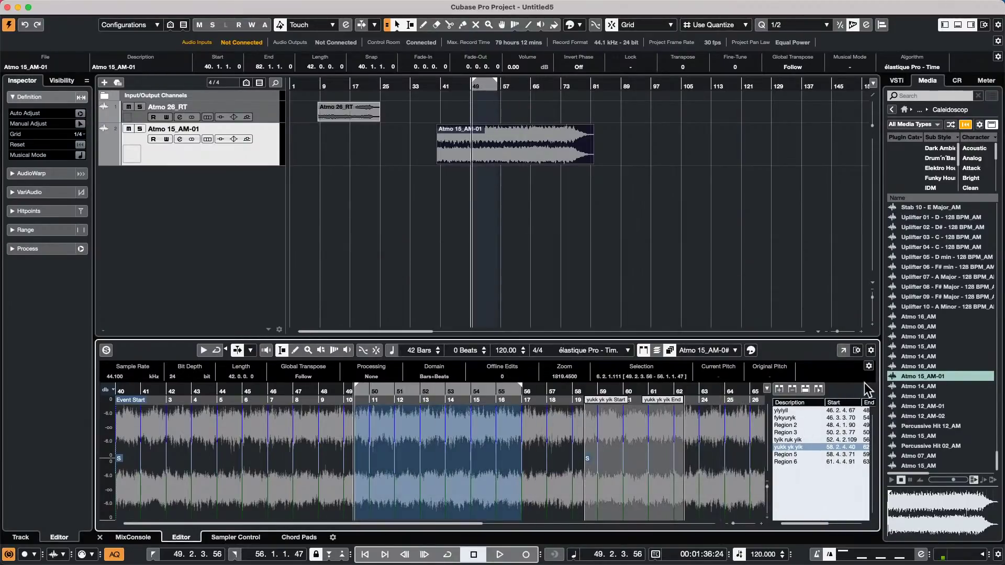
left_click(871, 350)
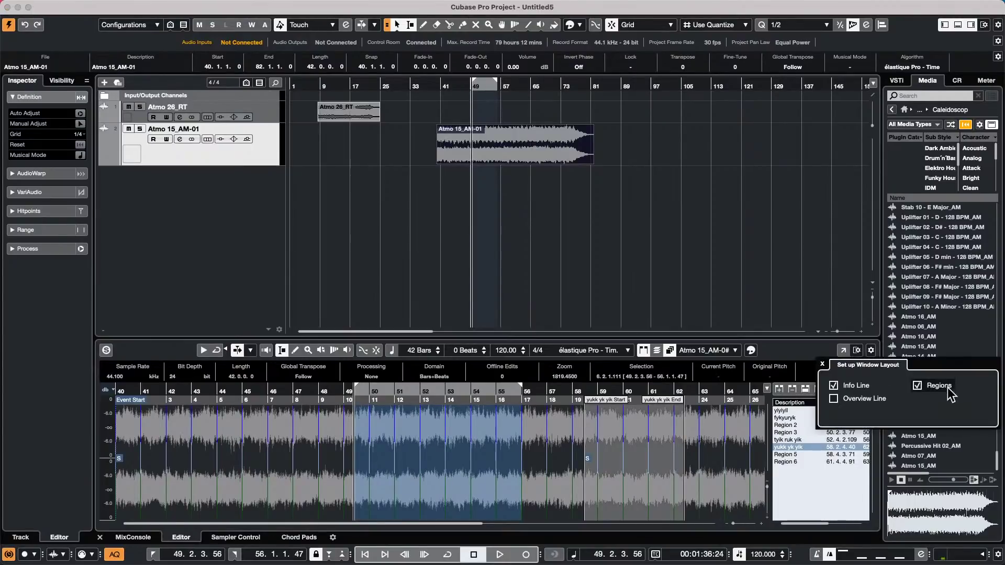
left_click(918, 385)
left_click(917, 386)
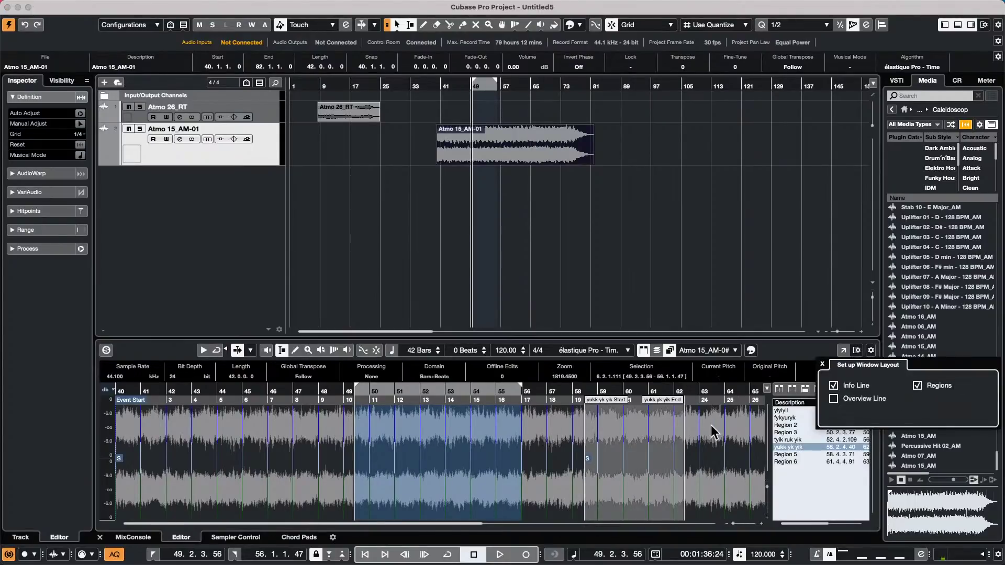
- Reopen the Pool window and select the yiyiyil region under Atmo 15_AM-01
mouse_move(339, 4)
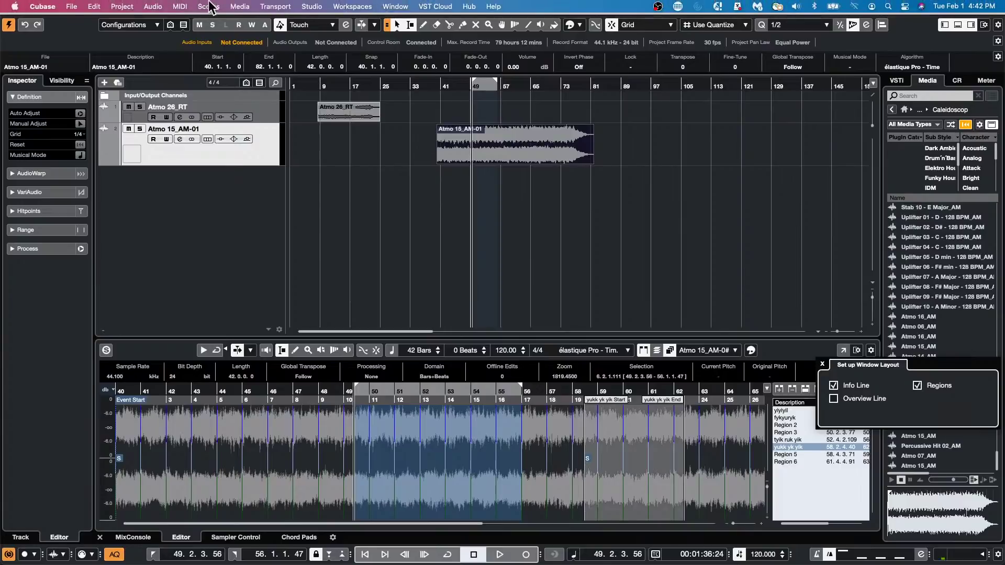
left_click(239, 6)
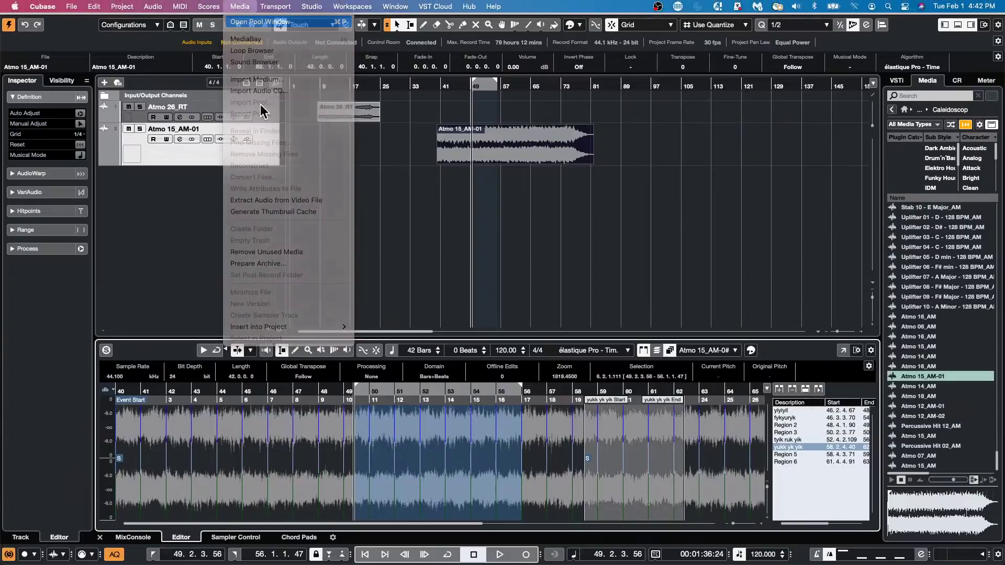
left_click(254, 22)
double_click(438, 316)
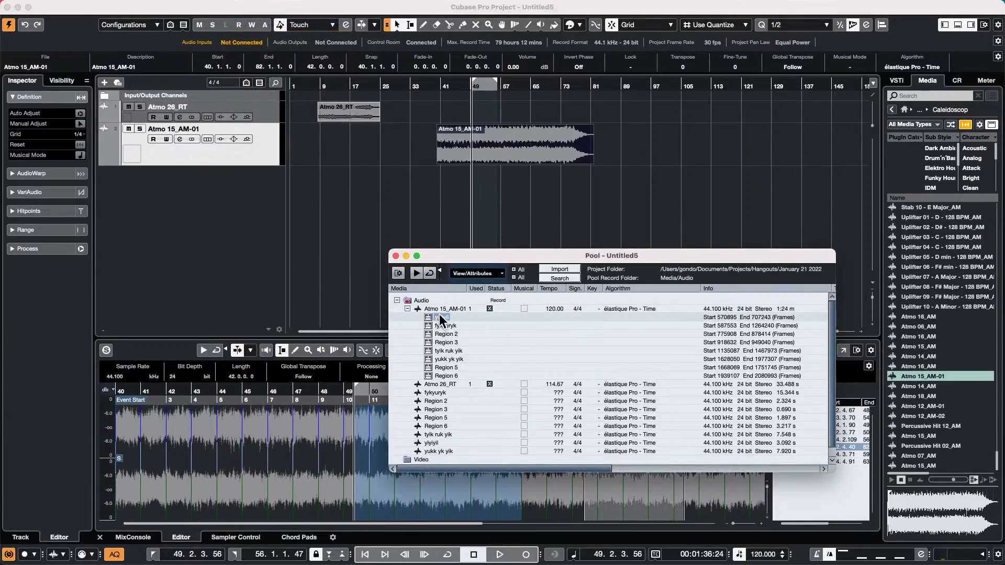
- Select all regions from yiyiyil to Region 6 under Atmo 15_AM-01 and locate the Bounce Selection command without running it
left_click(443, 370, "shift")
left_click(444, 373, "shift")
right_click(445, 374)
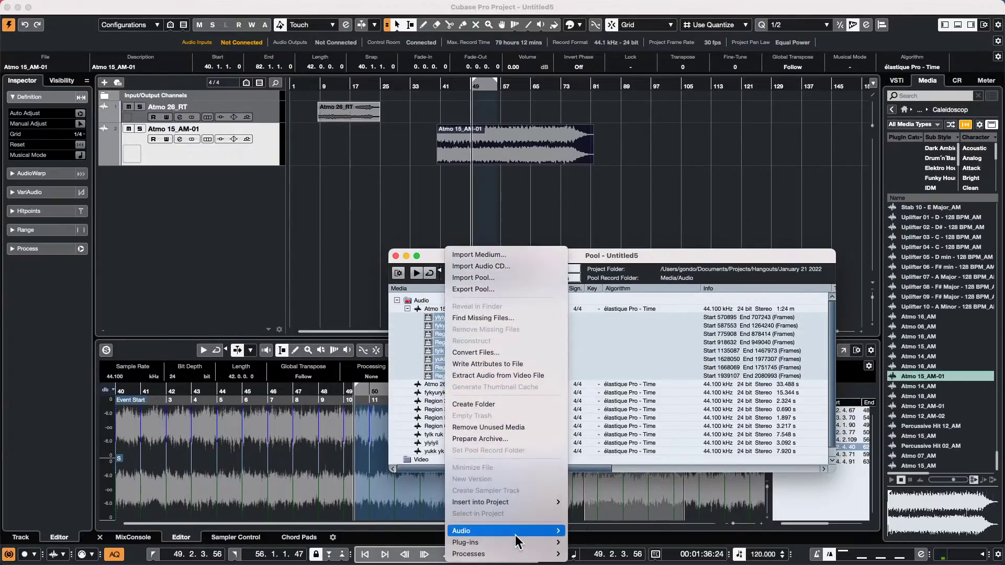
mouse_move(517, 534)
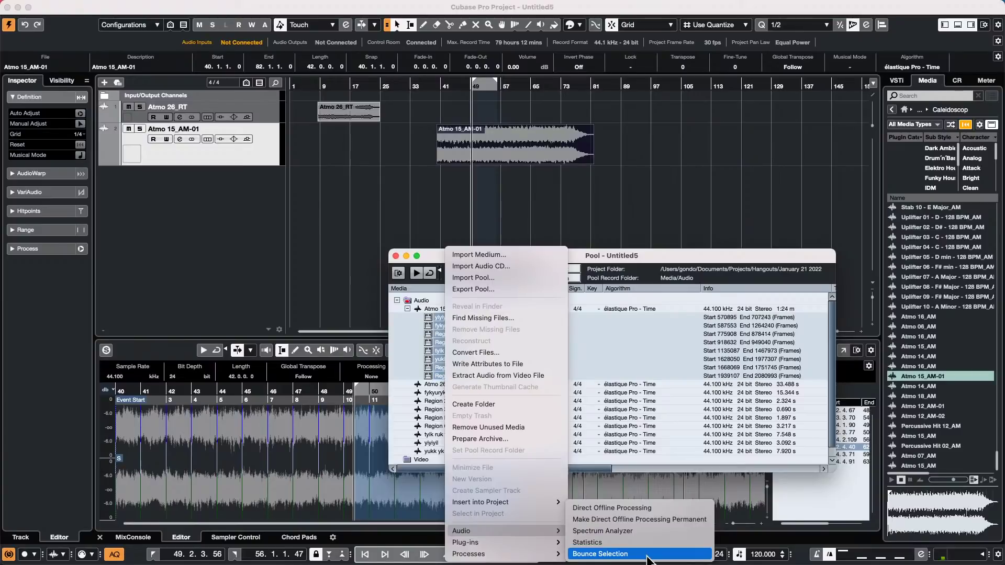
left_click(539, 229)
- Open the recent project schubert 2nd HALion 5 DOUBLE
mouse_move(1, 1)
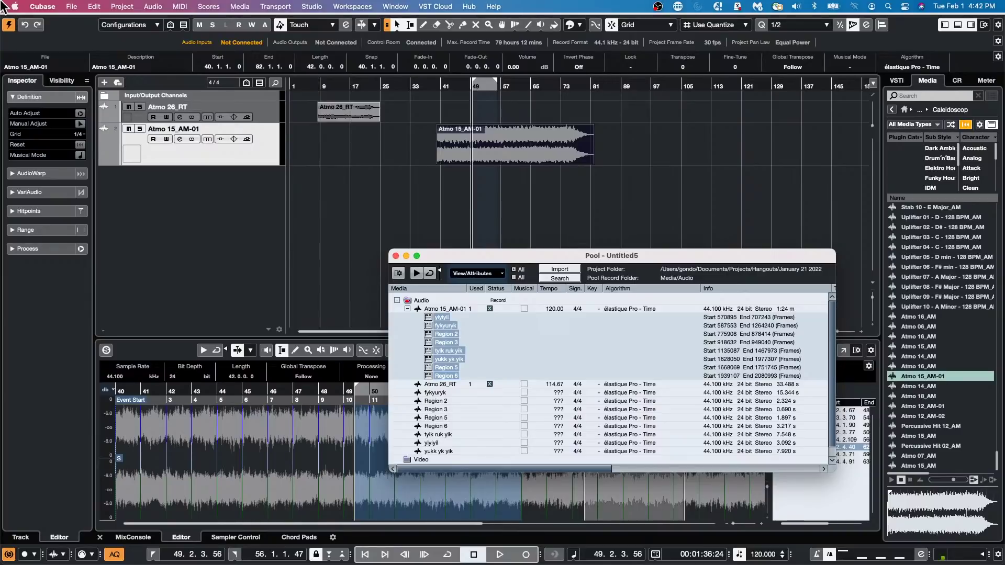
left_click(72, 8)
mouse_move(91, 229)
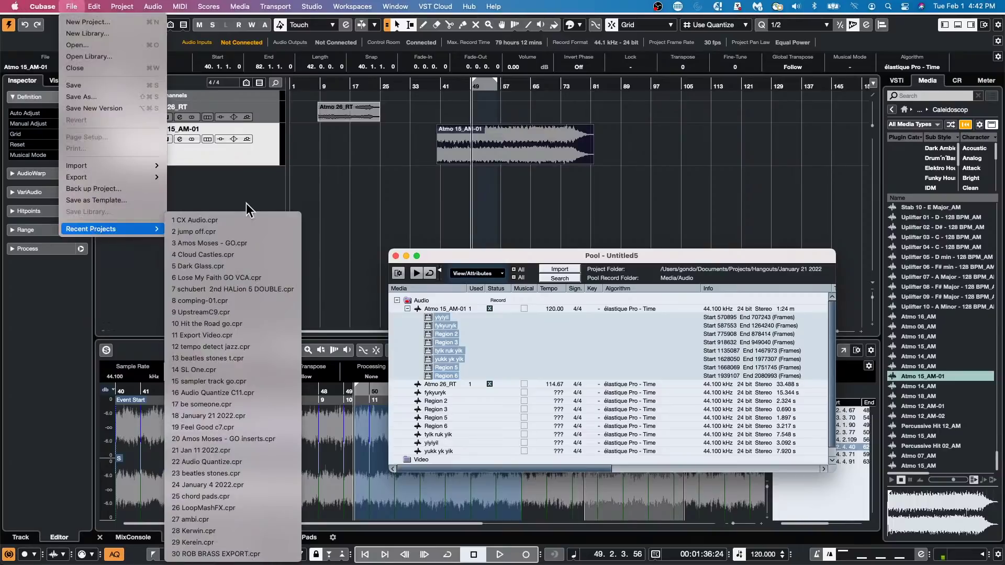
left_click(245, 290)
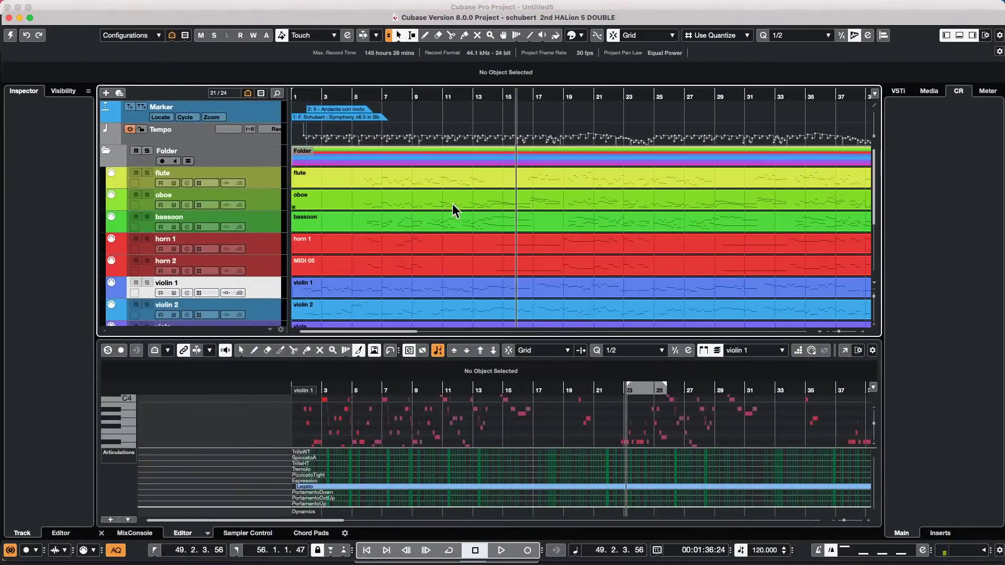
- Select the oboe part, open it in a separate editor window and show it in the Score Editor
left_click(398, 203)
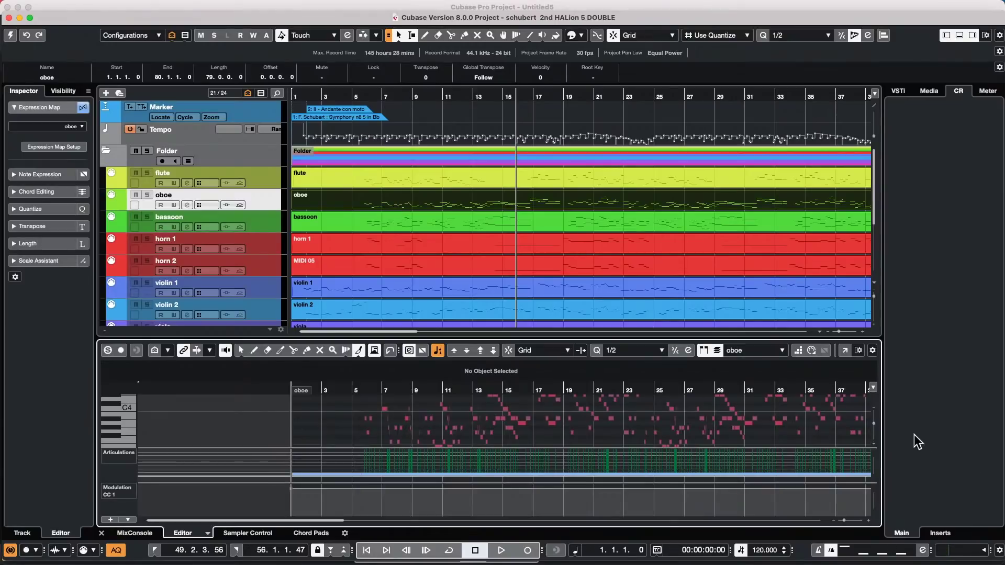
left_click(845, 350)
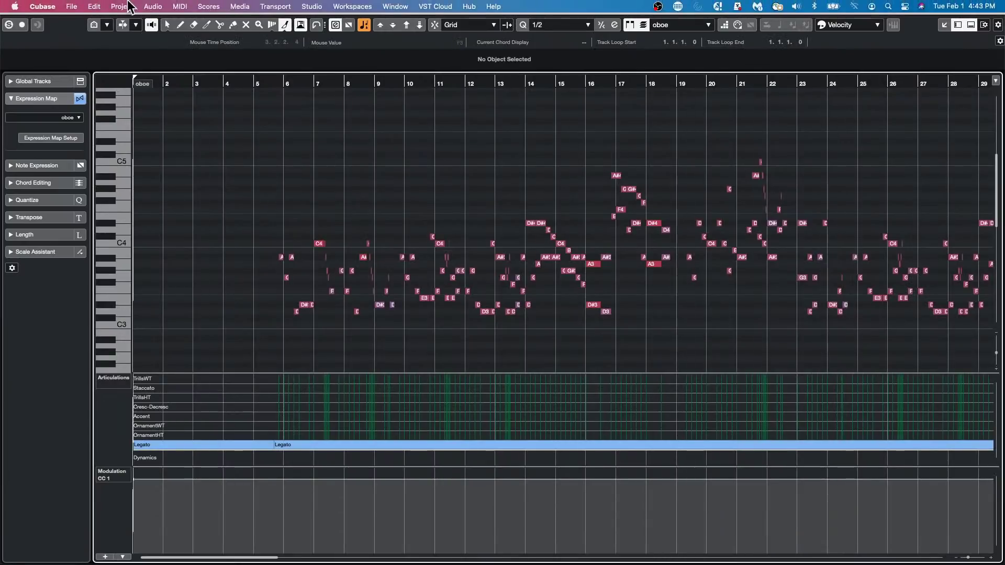
left_click(208, 6)
left_click(208, 21)
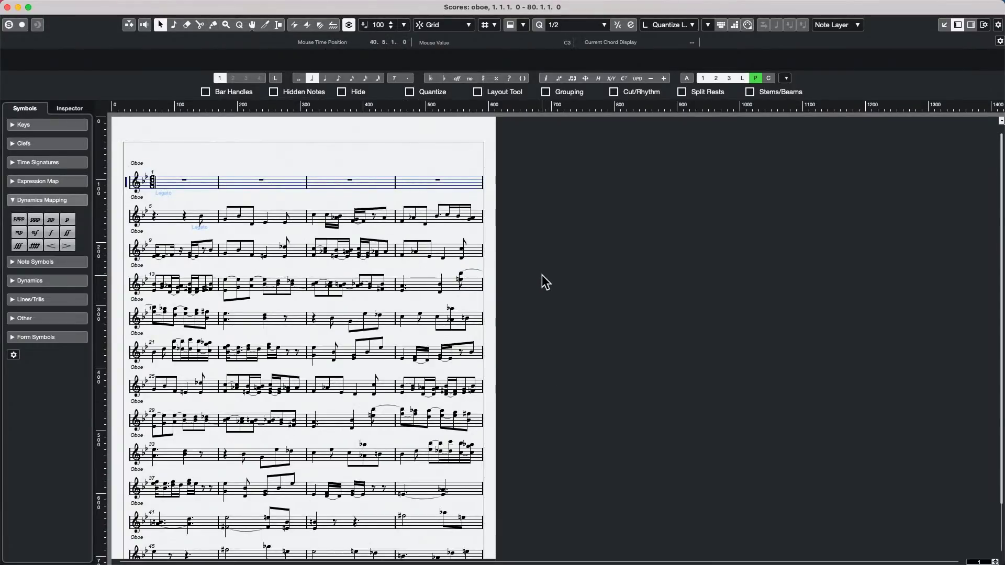
- Set the oboe staff's Display Quantize for notes to 32, apply it and close the score settings
double_click(125, 181)
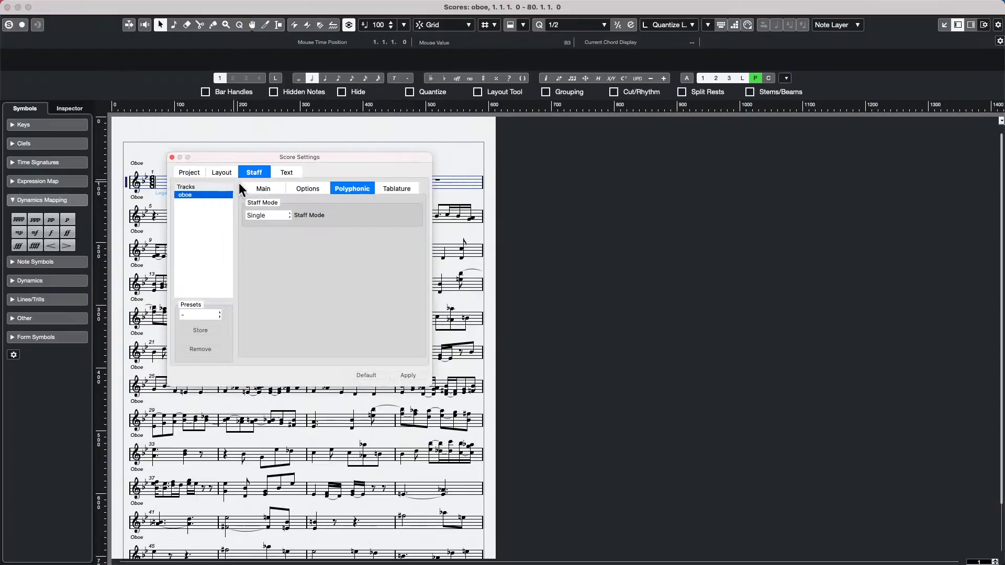
left_click(261, 189)
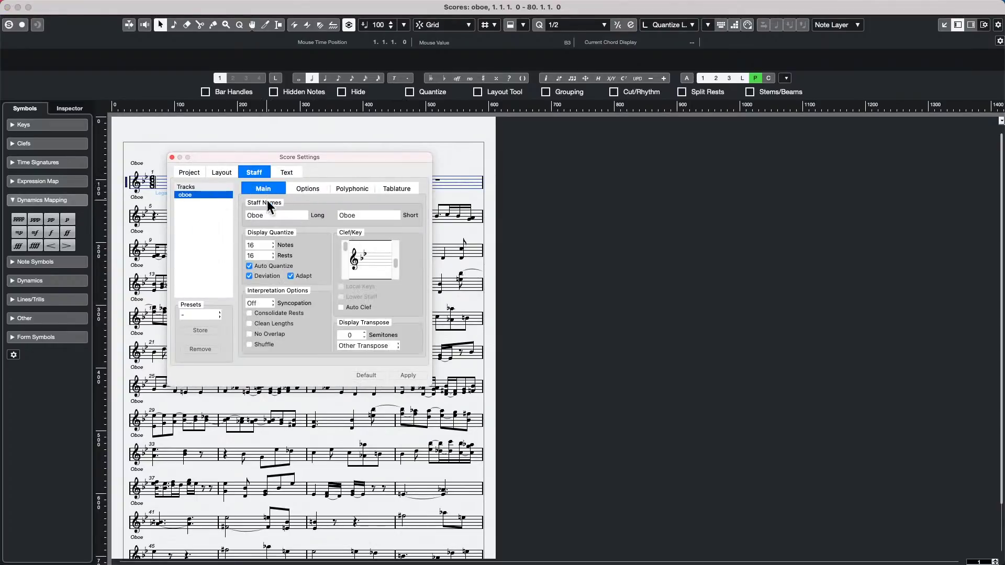
left_click(274, 245)
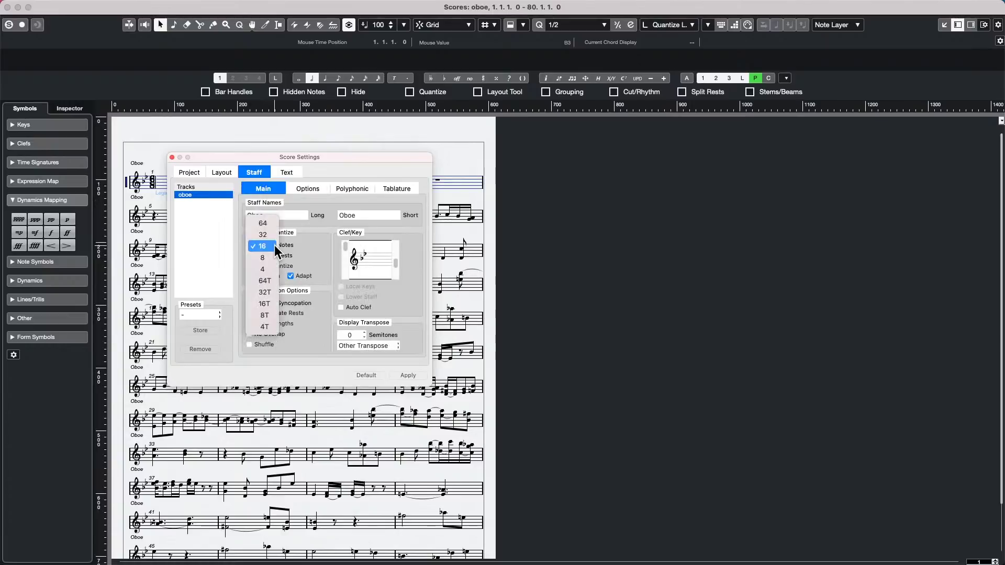
left_click(272, 227)
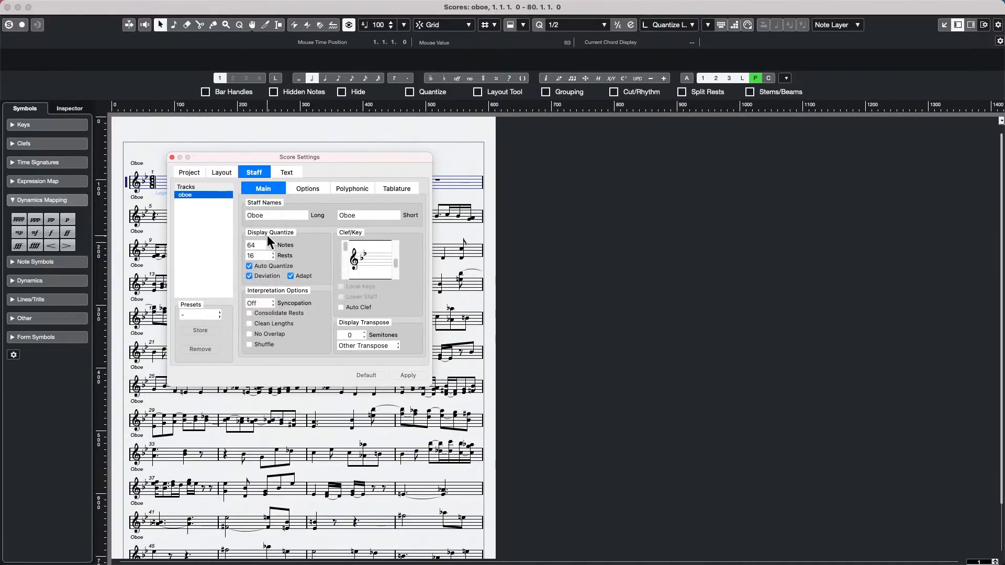
left_click(267, 245)
left_click(264, 258)
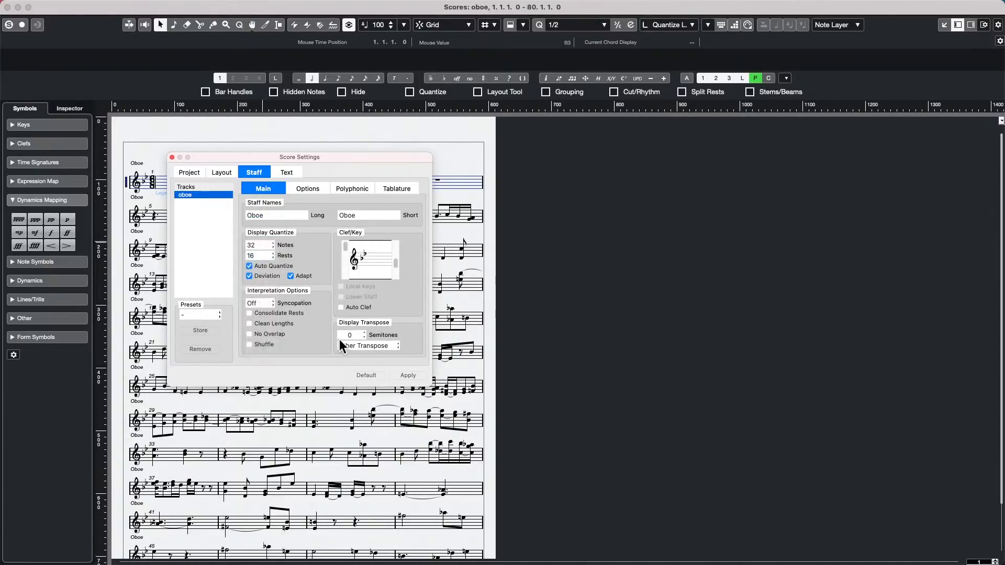
left_click(410, 374)
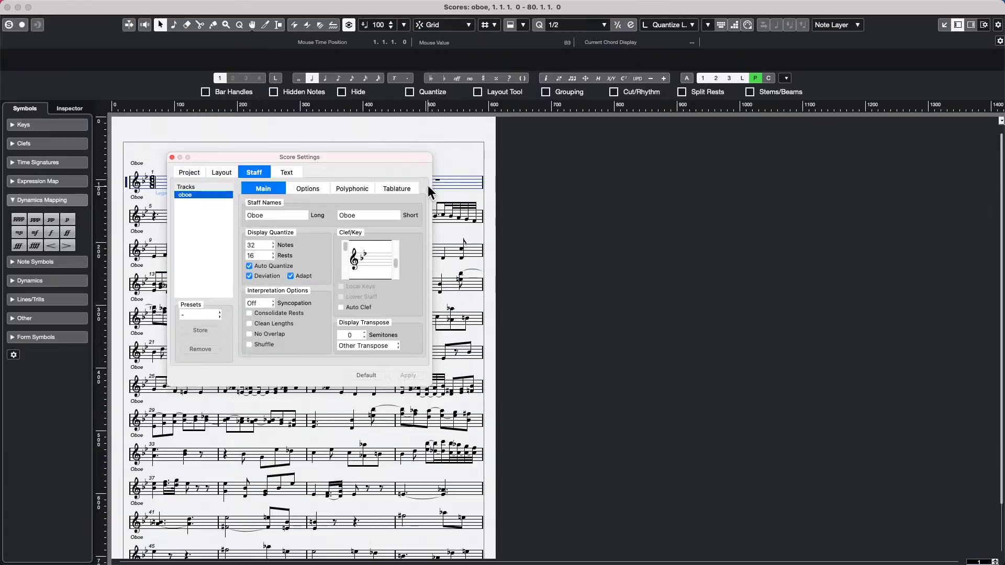
left_click(172, 158)
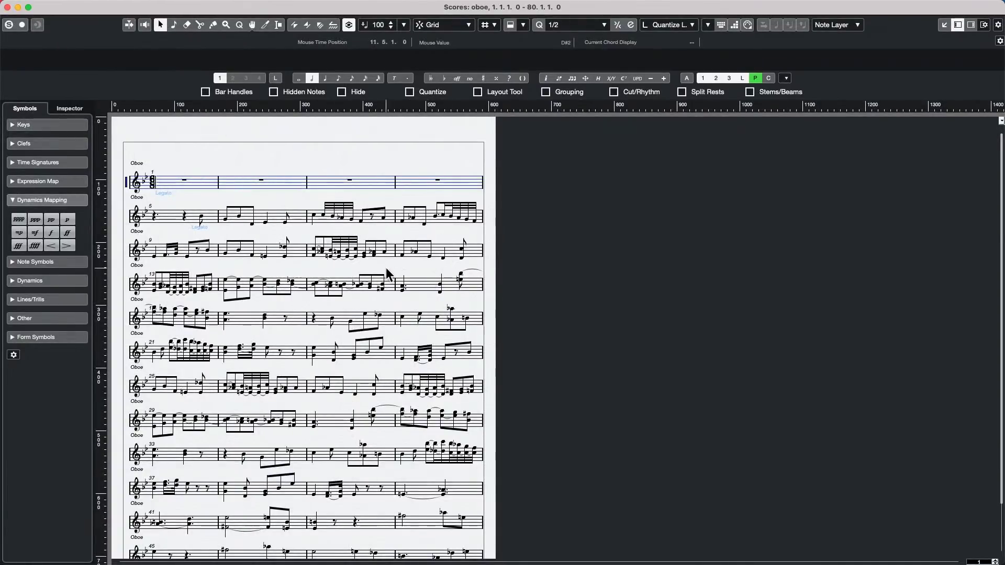
- Insert a slur across the selected notes in bar 8 of the oboe score and adjust its placement slightly
left_click_drag(399, 226, 477, 205)
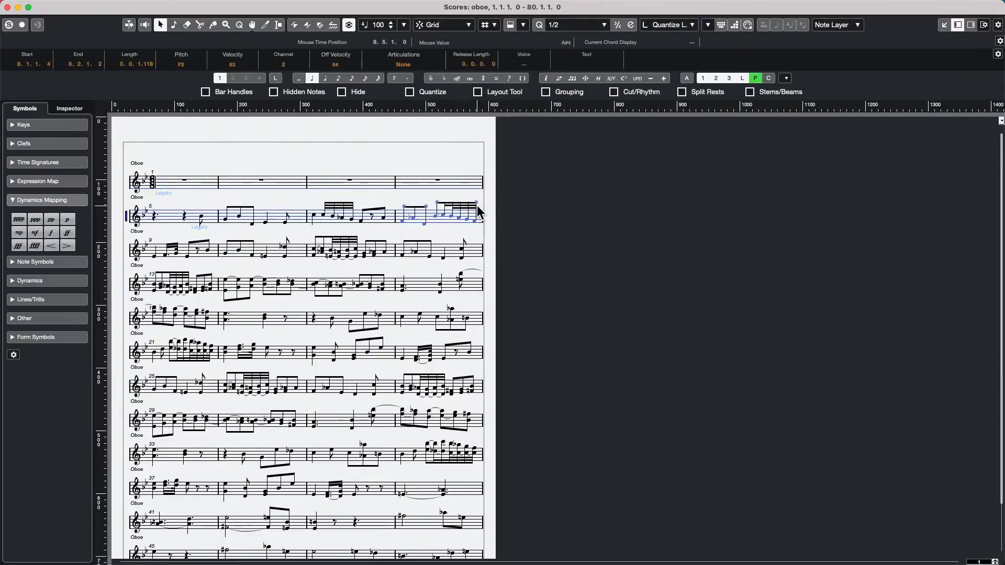
left_click(208, 6)
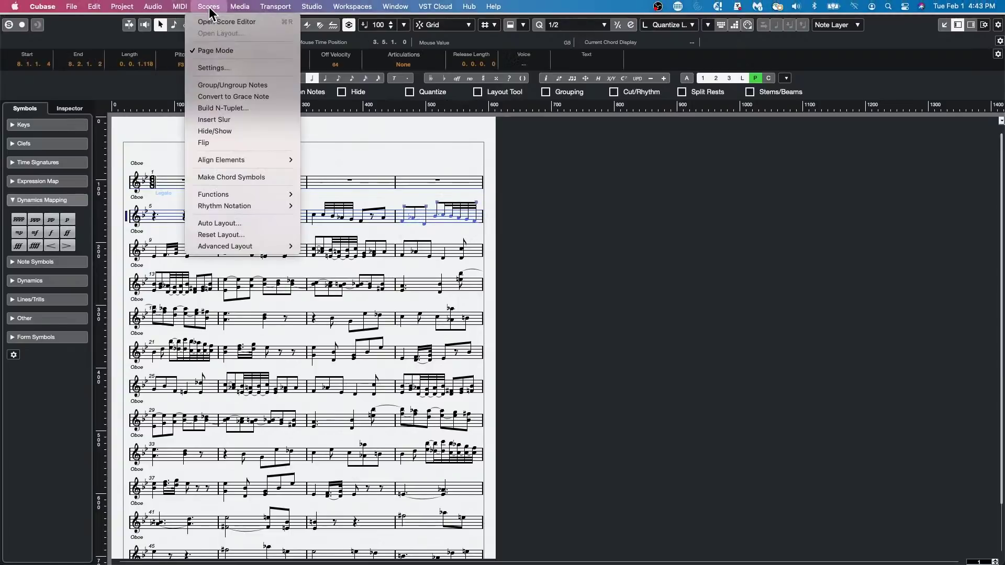
mouse_move(178, 6)
mouse_move(208, 7)
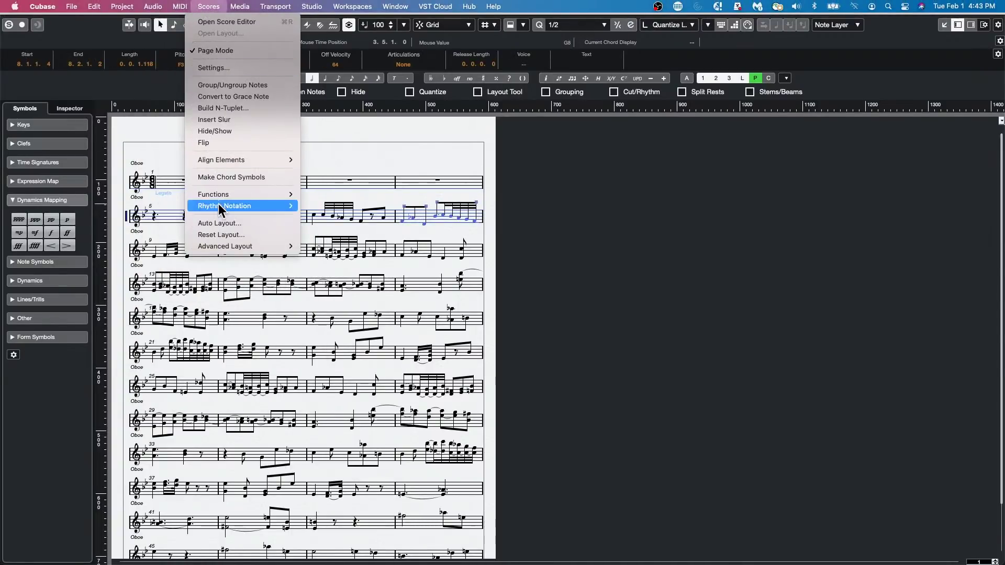
left_click(228, 119)
left_click(428, 231)
left_click(428, 227)
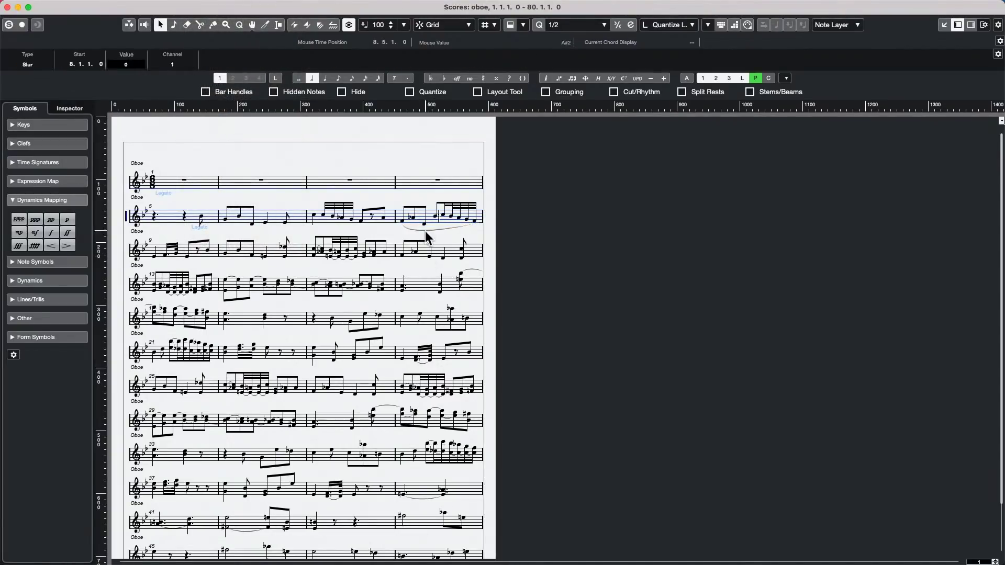
mouse_move(430, 225)
left_mouse_down()
mouse_move(427, 236)
mouse_move(438, 229)
left_mouse_up()
- Insert a slur from the last note of bar 9 across the first notes of bar 10 in the oboe score
left_click_drag(202, 259, 272, 228)
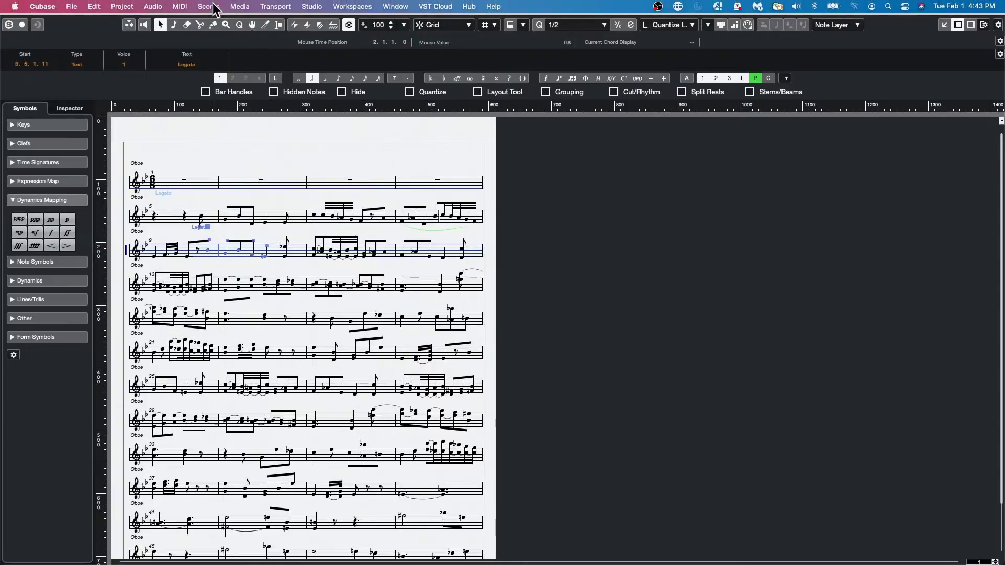
left_click(208, 6)
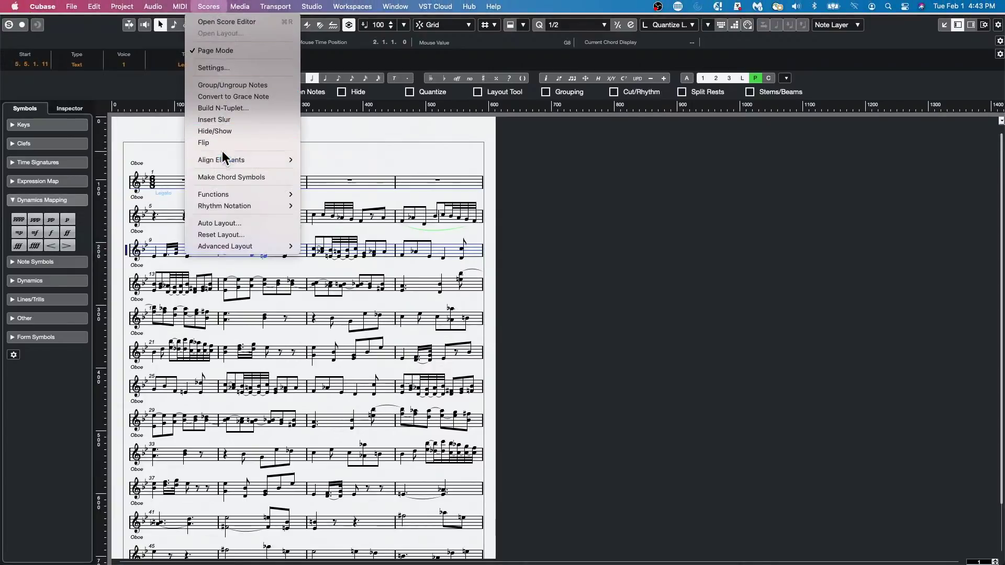
left_click(222, 119)
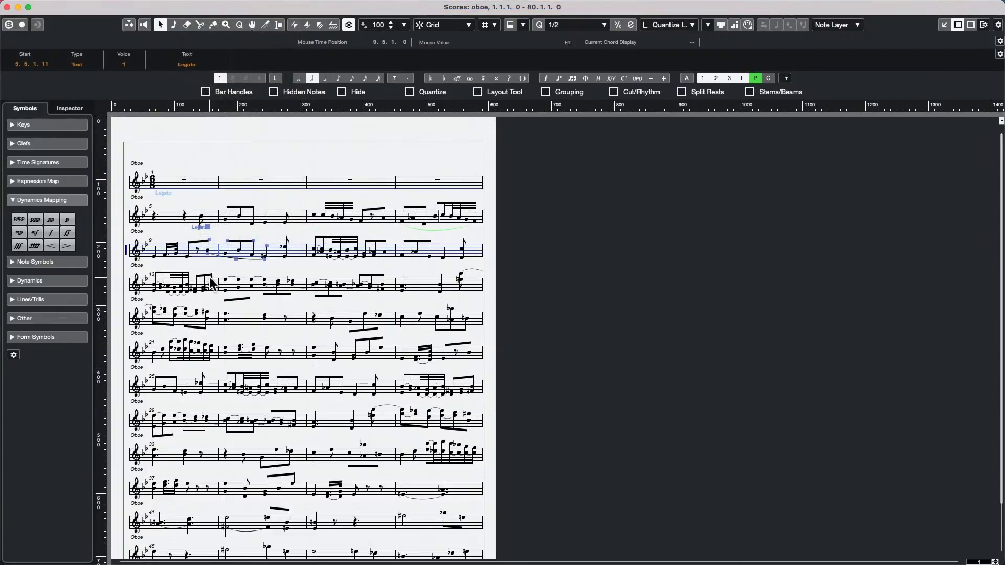
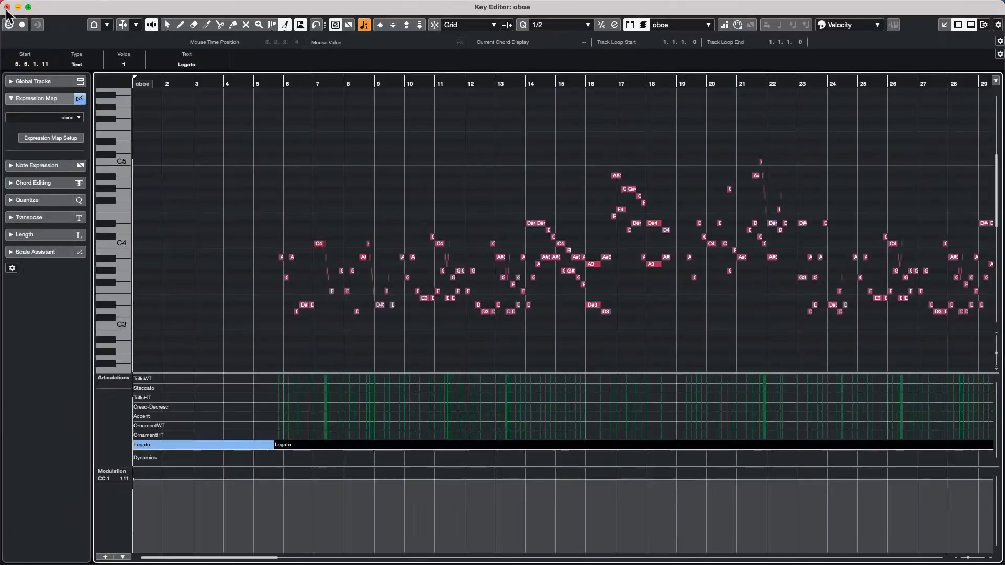
- Close the oboe editor windows and open the recent project Amos Moses - GO
left_click(7, 7)
left_click(7, 6)
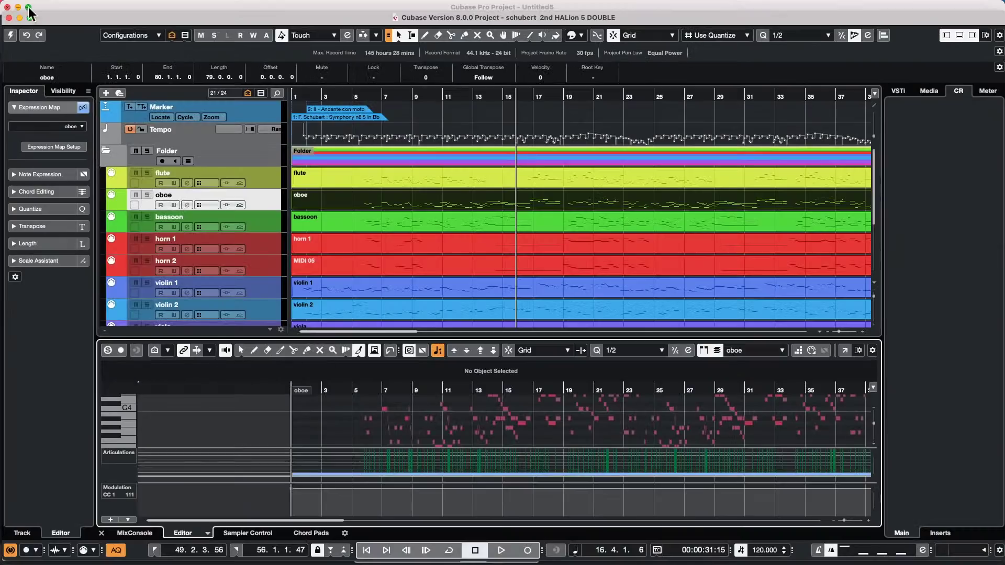
left_click(71, 7)
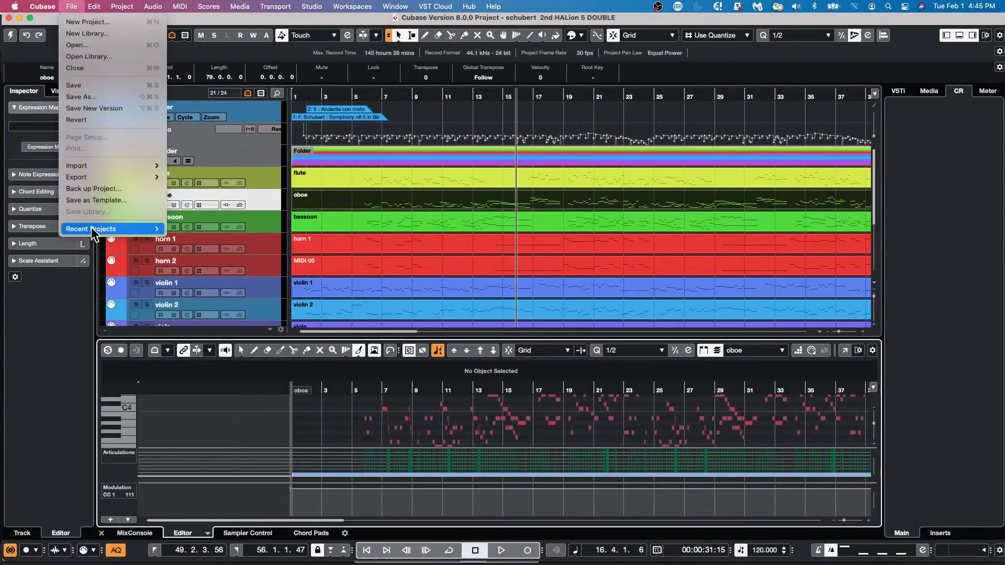
mouse_move(92, 229)
left_click(246, 243)
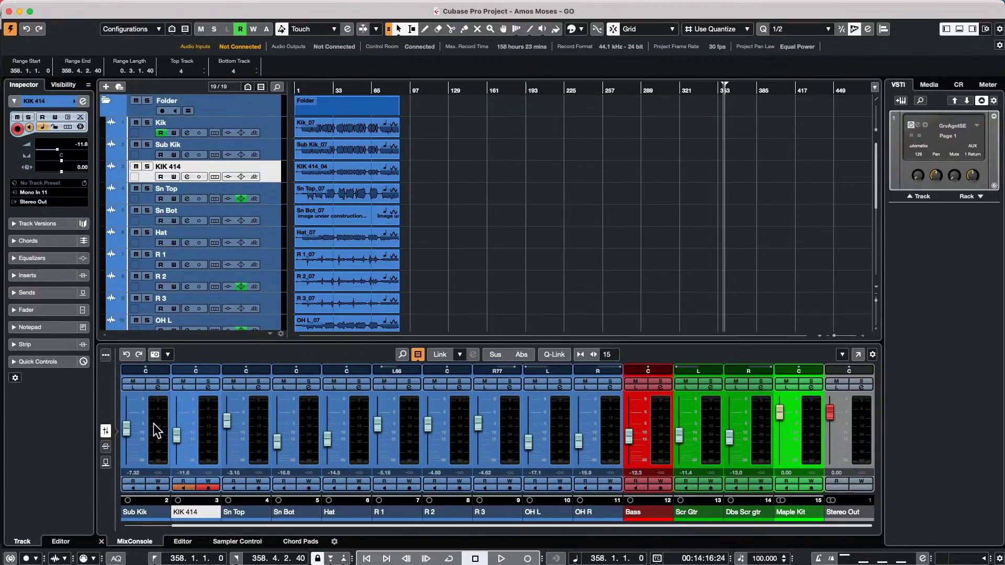
- Show the inserts in the lower-zone MixConsole and load MultibandCompressor into the second insert slot of R 2
left_click(105, 447)
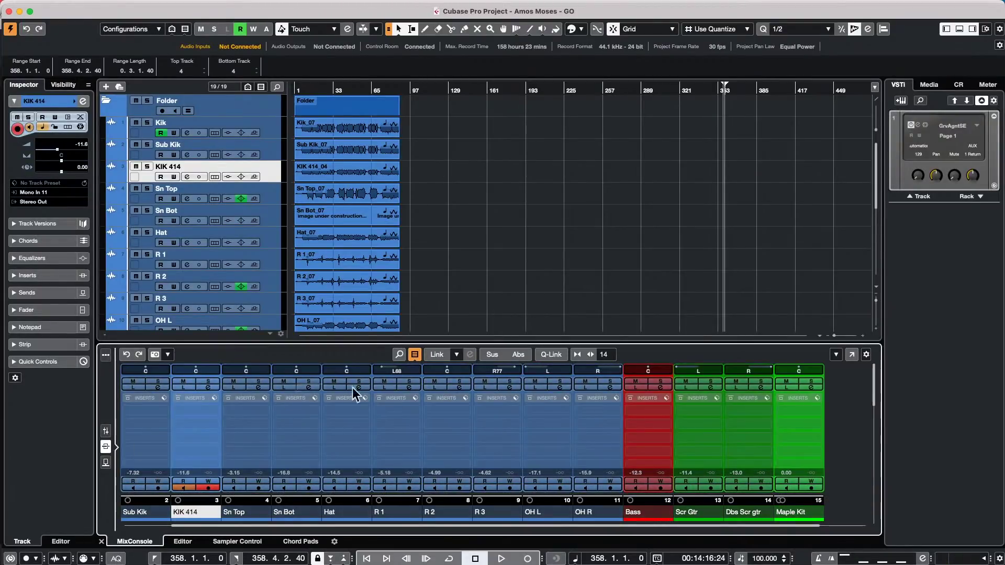
left_click(462, 422)
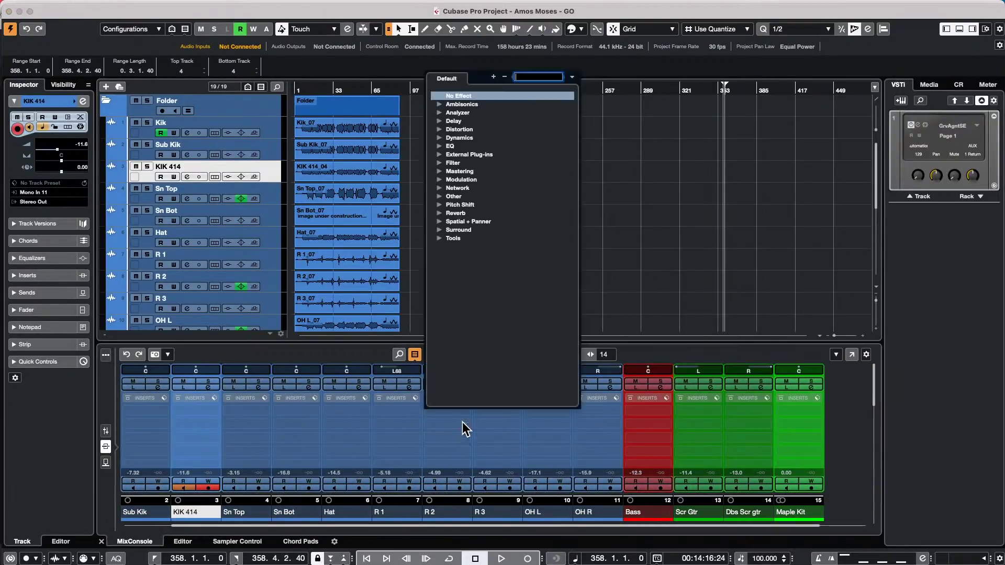
left_click(441, 138)
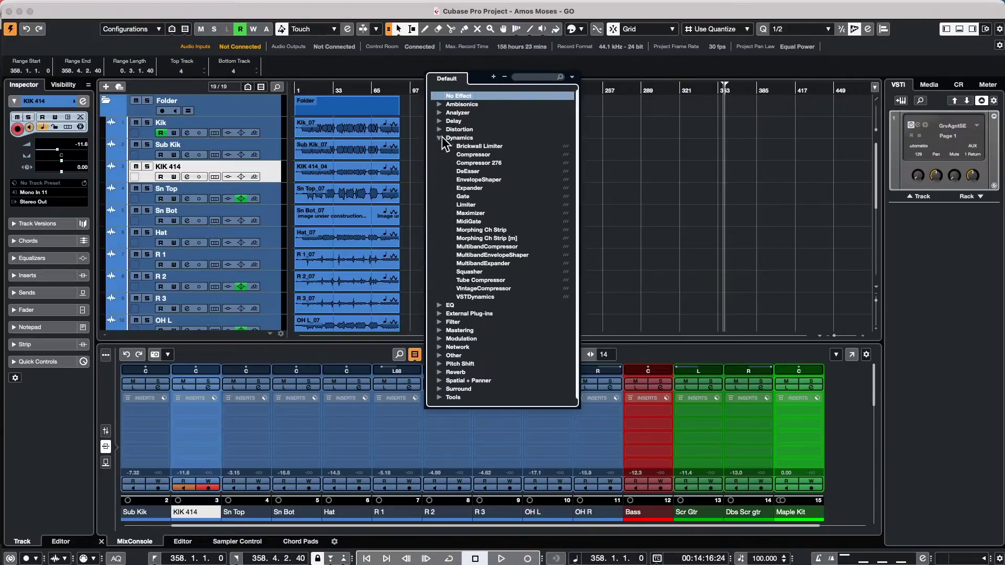
left_click(497, 247)
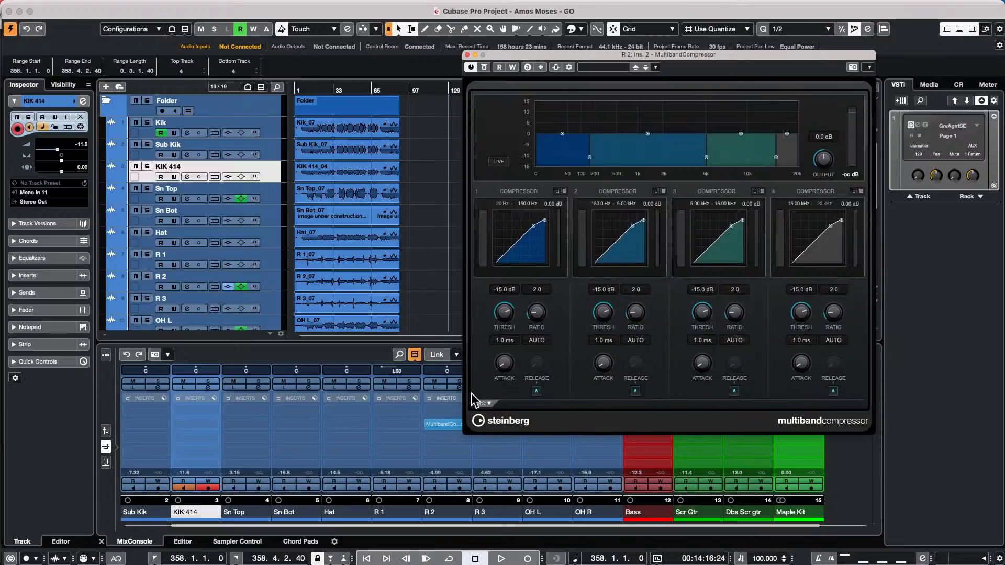
- Load another MultibandCompressor into the fourth insert slot of R 2
left_click(441, 454)
left_click(445, 447)
left_click(445, 447)
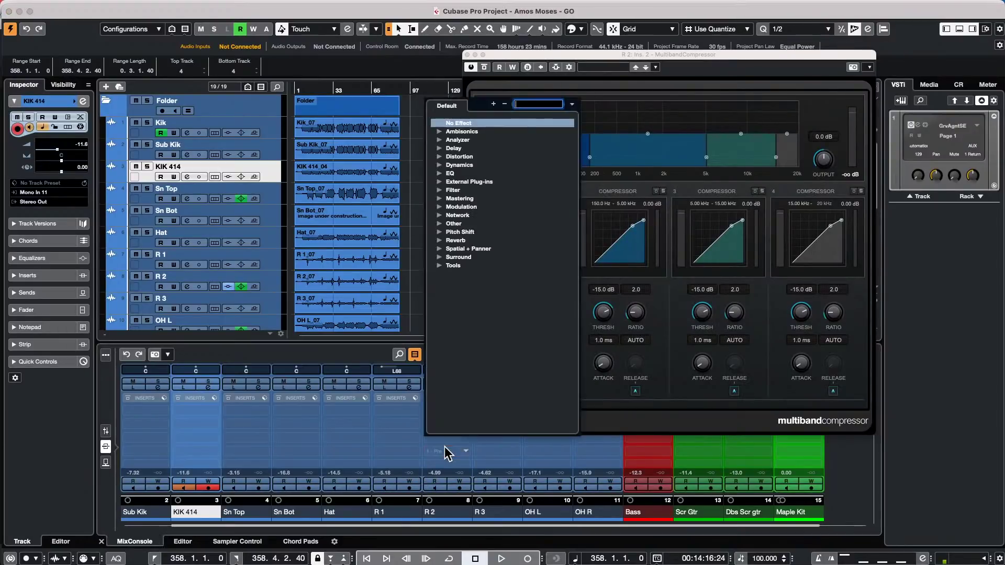
left_click(441, 164)
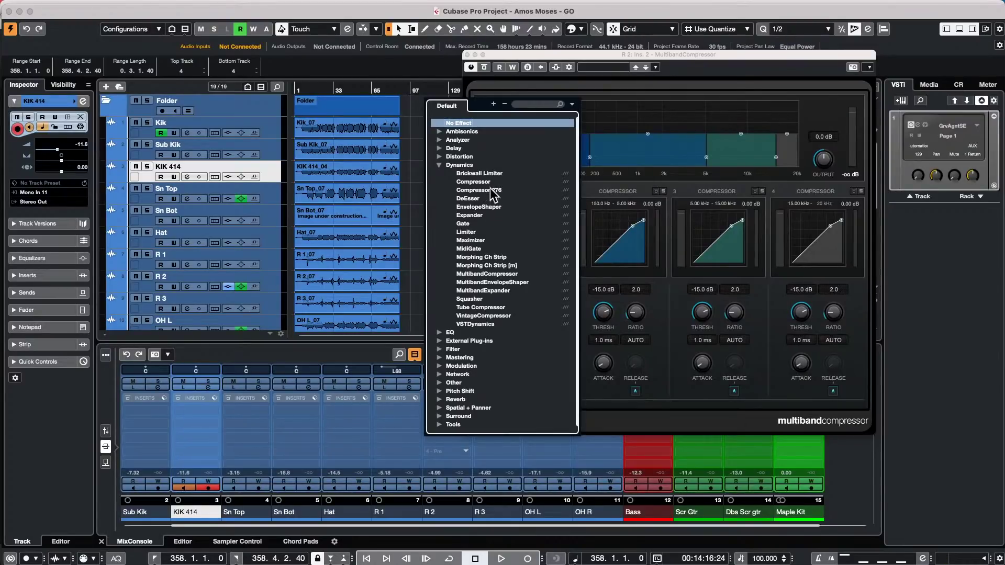
left_click(485, 272)
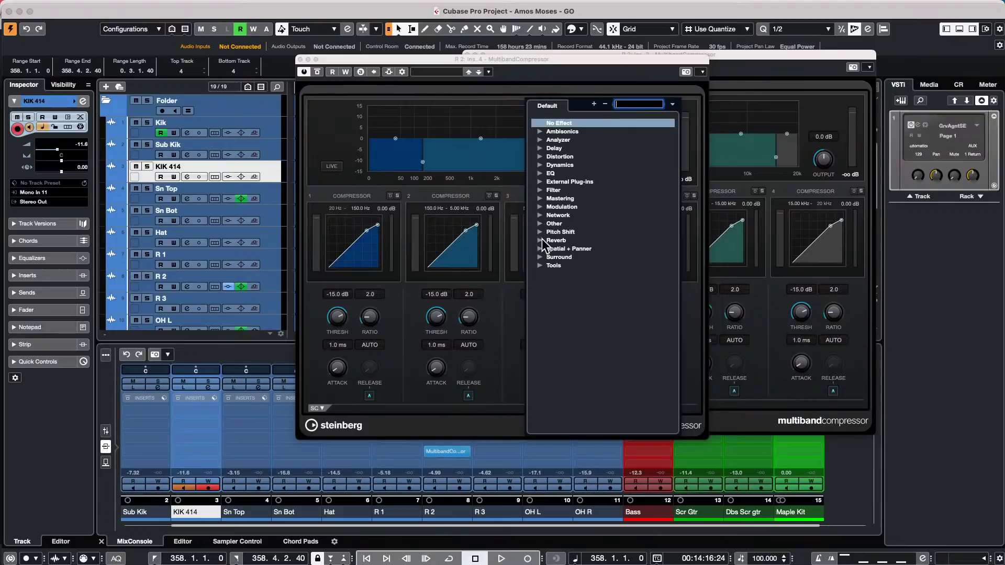
- Load REVerence into the fourth insert slot of OH L and Cloner into the fourth insert slot of OH R
left_click(541, 240)
left_click(572, 282)
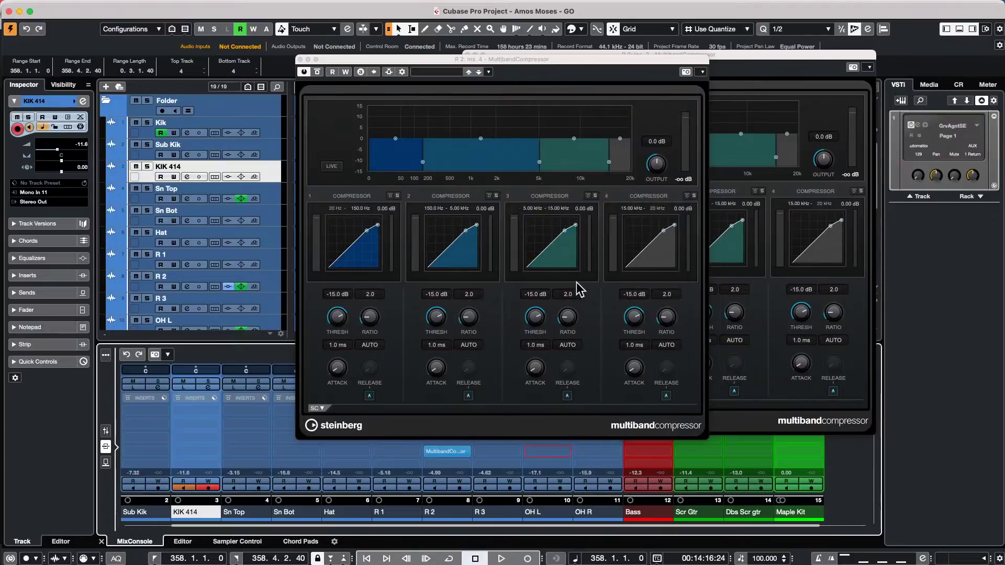
left_click(601, 452)
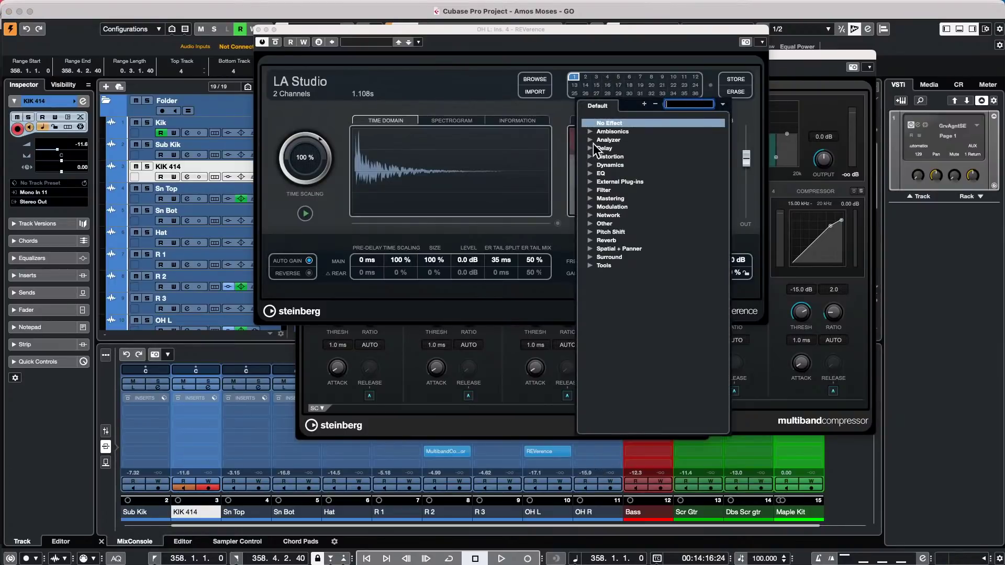
left_click(590, 206)
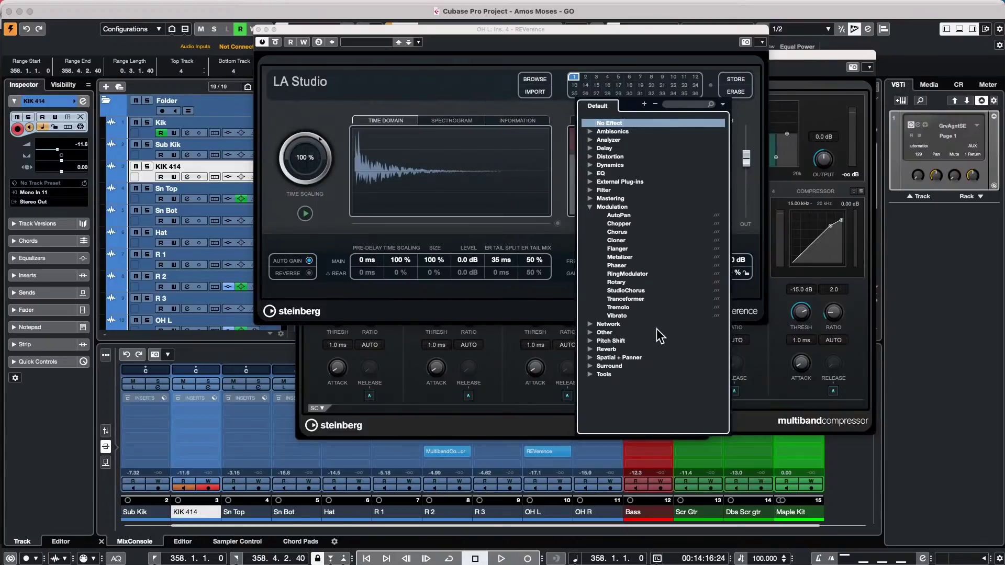
left_click(617, 240)
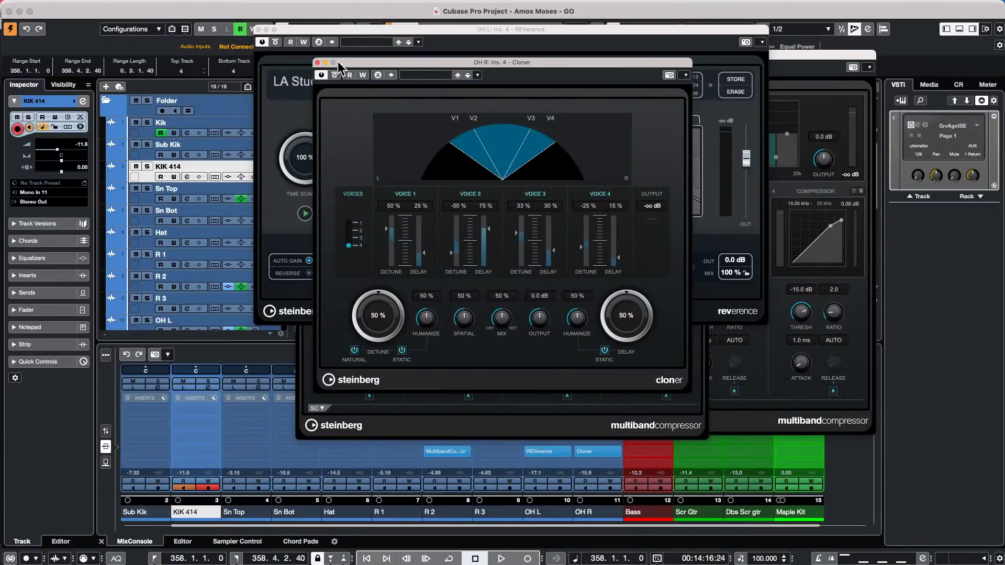
- Close the Cloner, REVerence and both MultibandCompressor plug-in windows
left_click(317, 62)
left_click(259, 30)
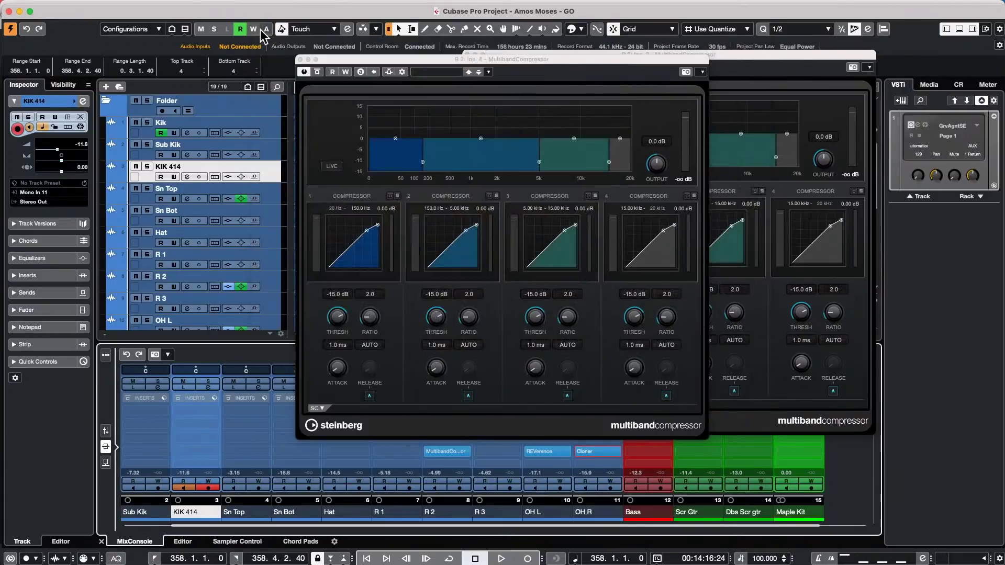
left_click(301, 59)
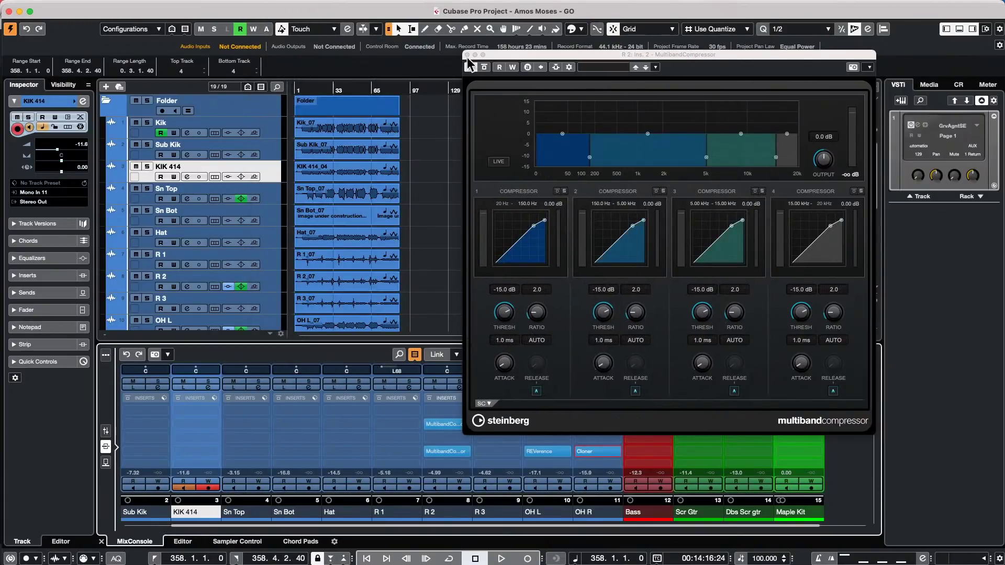
left_click(472, 59)
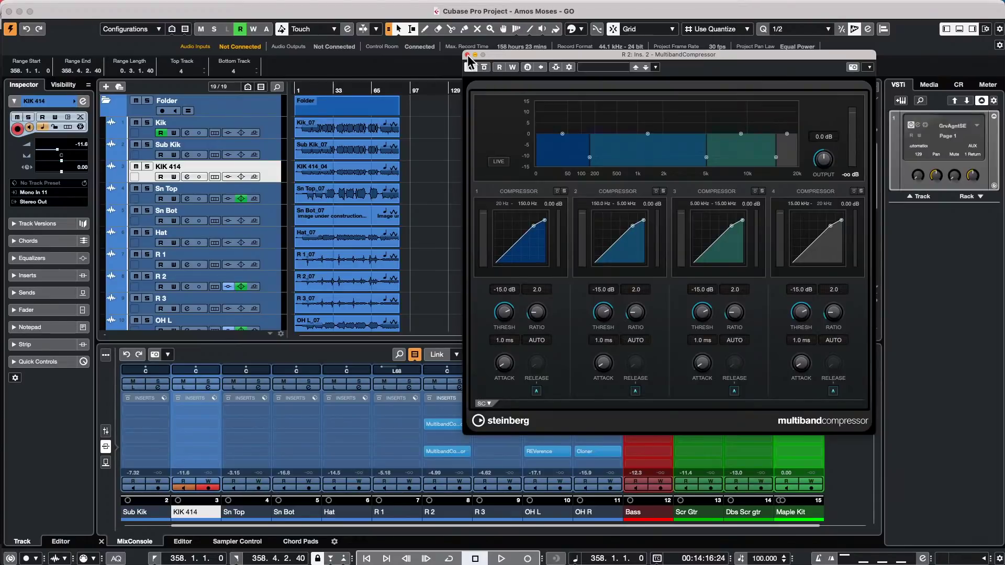
left_click(467, 54)
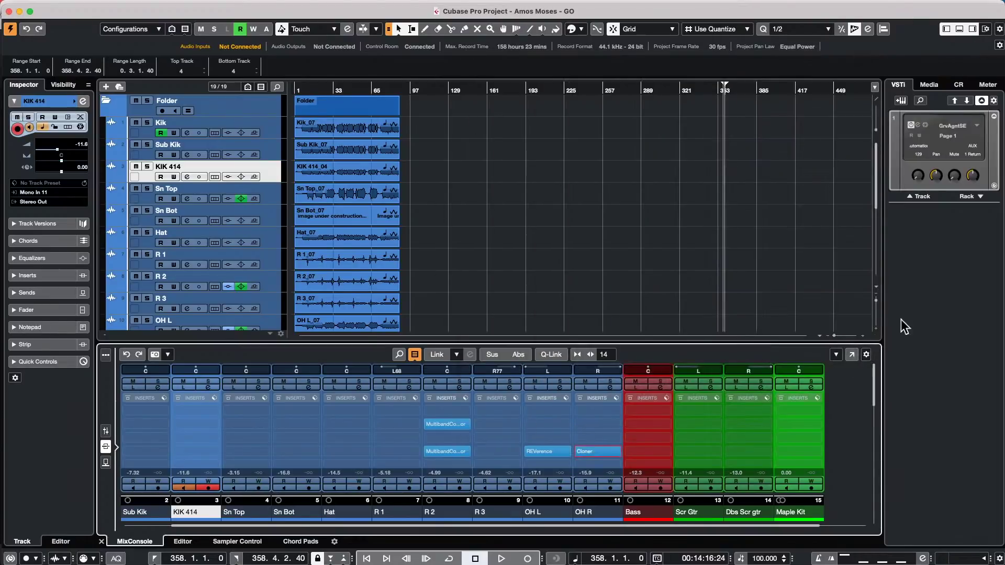
- Inspect the Channel Latency option in the separate MixConsole window's layout settings and close that window
left_click(852, 354)
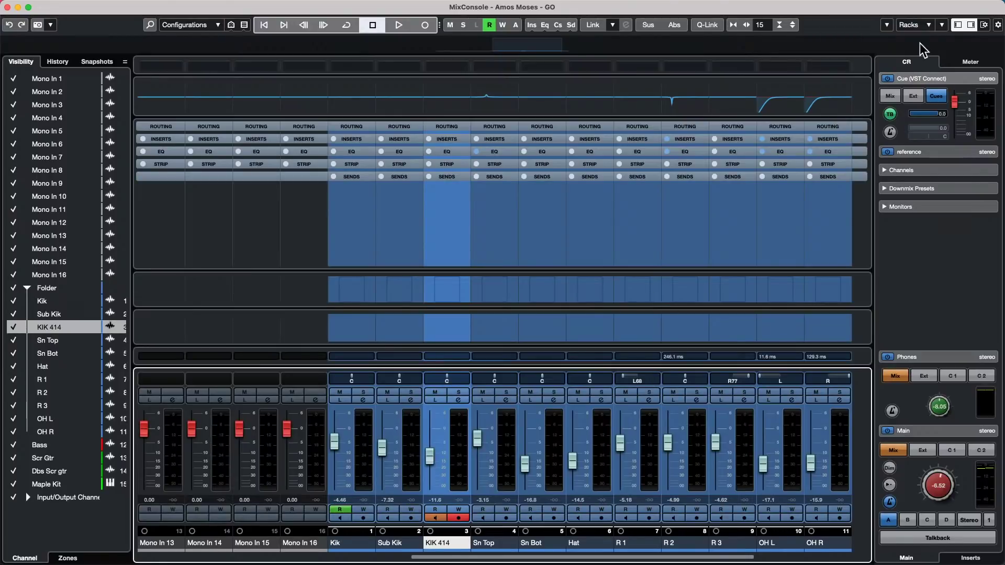
left_click(983, 25)
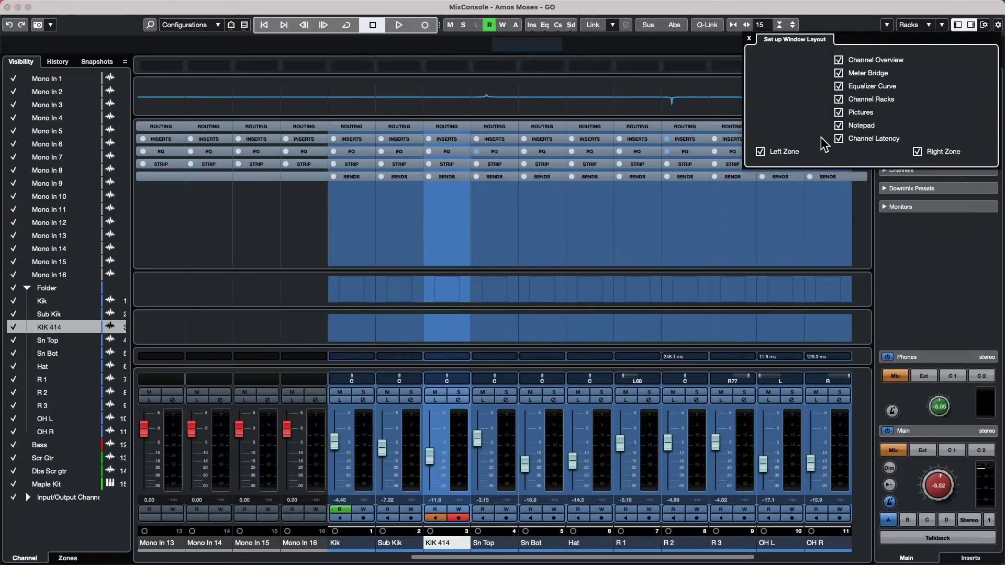
left_click(984, 25)
left_click(985, 26)
left_click(840, 139)
left_click(840, 139)
left_click(7, 8)
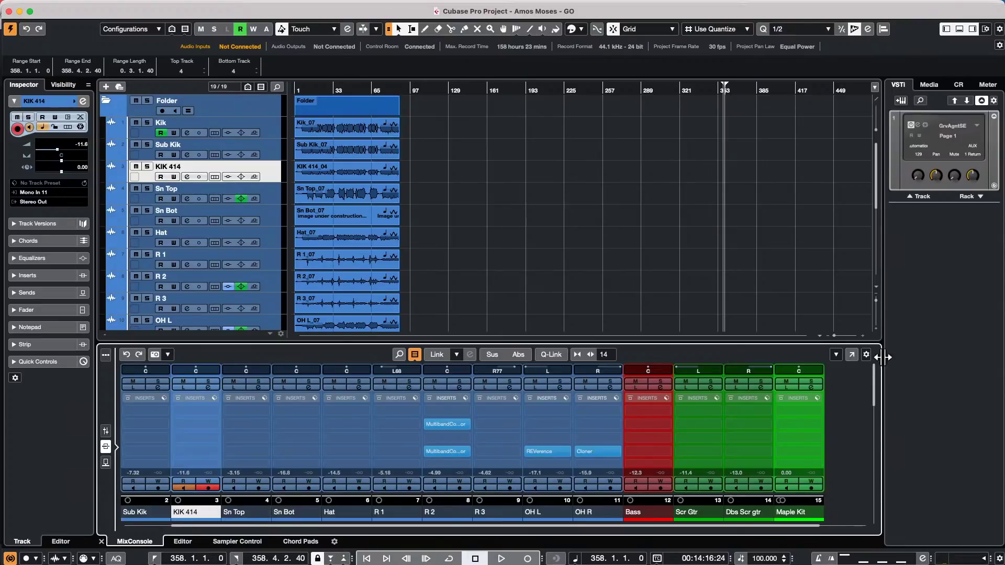
left_click(852, 356)
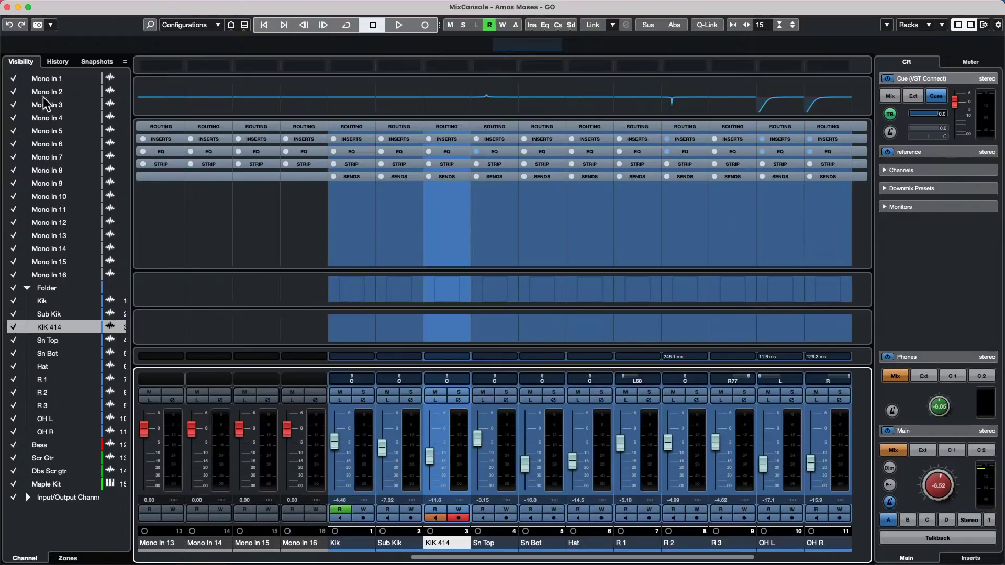
left_click(7, 7)
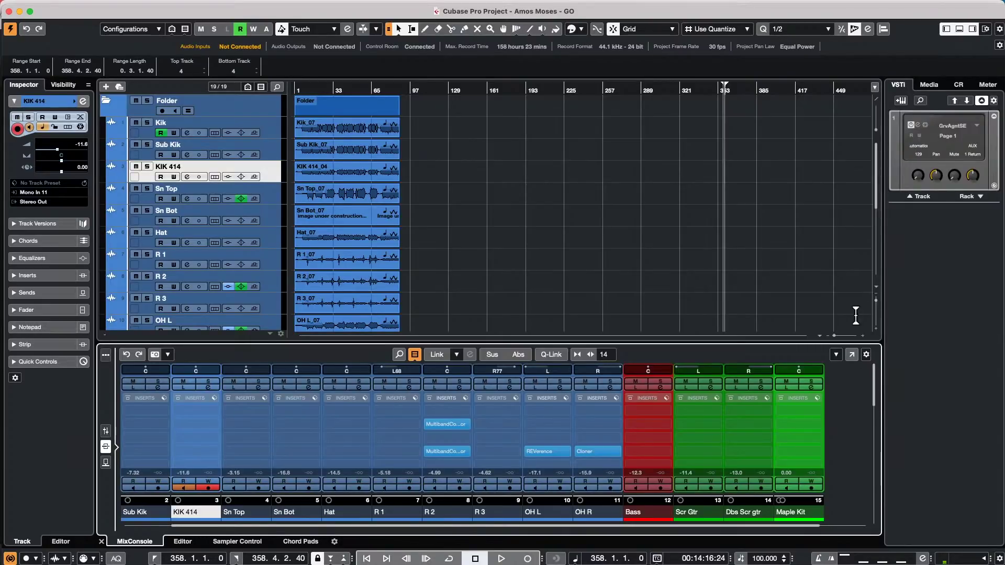
- Reopen the separate MixConsole window and examine the Channel Latency Overview of R 2 for each insert's latency
left_click(851, 355)
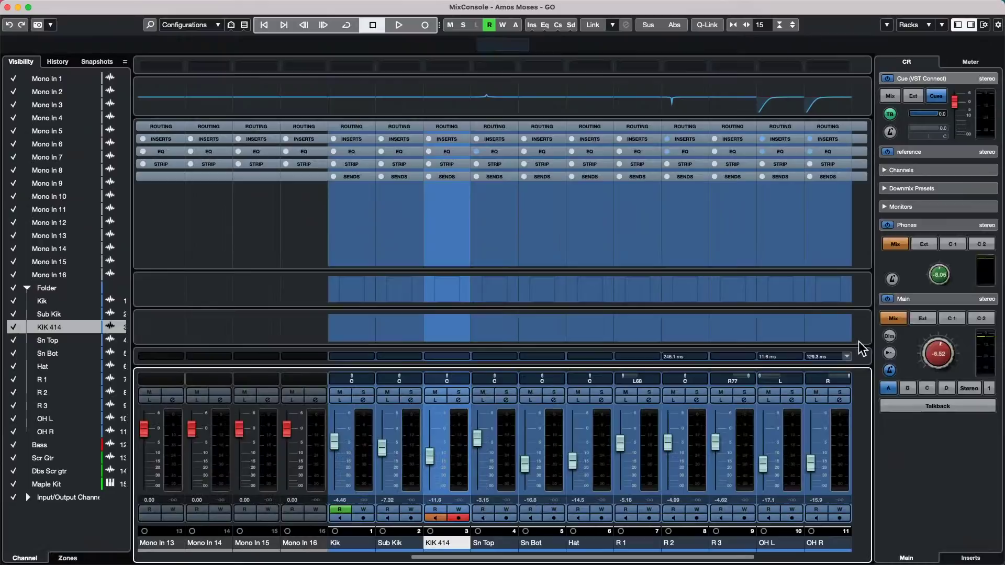
left_click(984, 25)
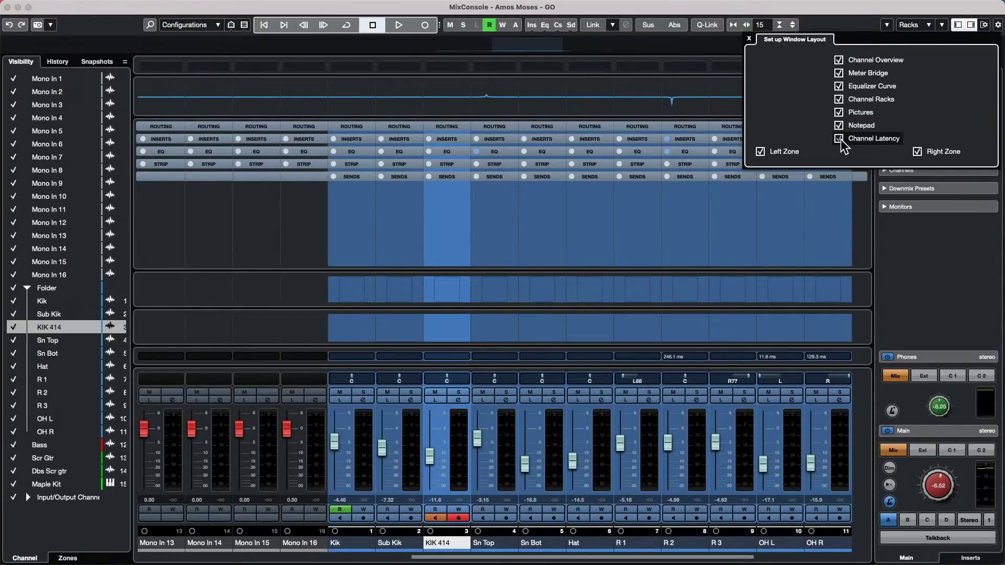
left_click(675, 356)
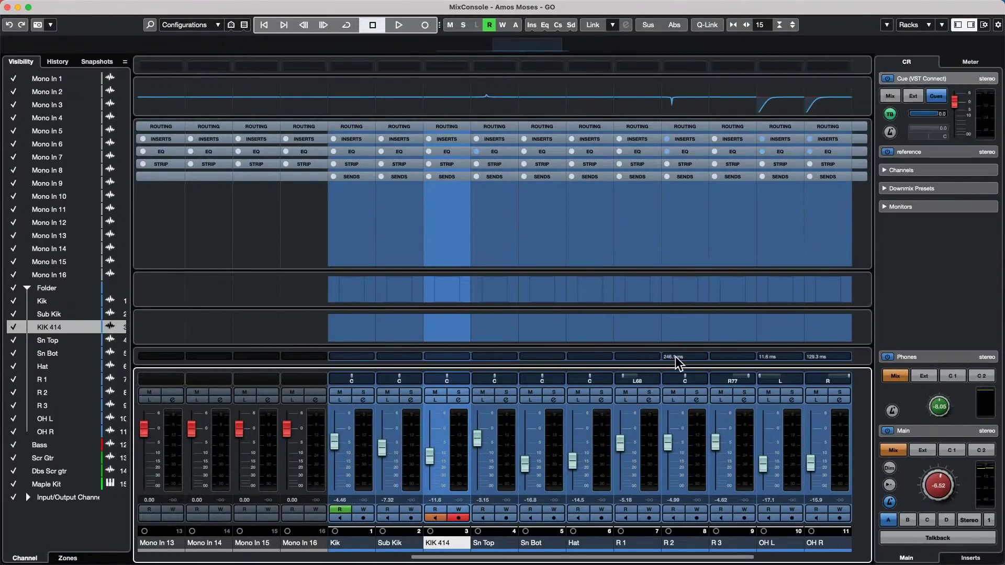
left_click(704, 356)
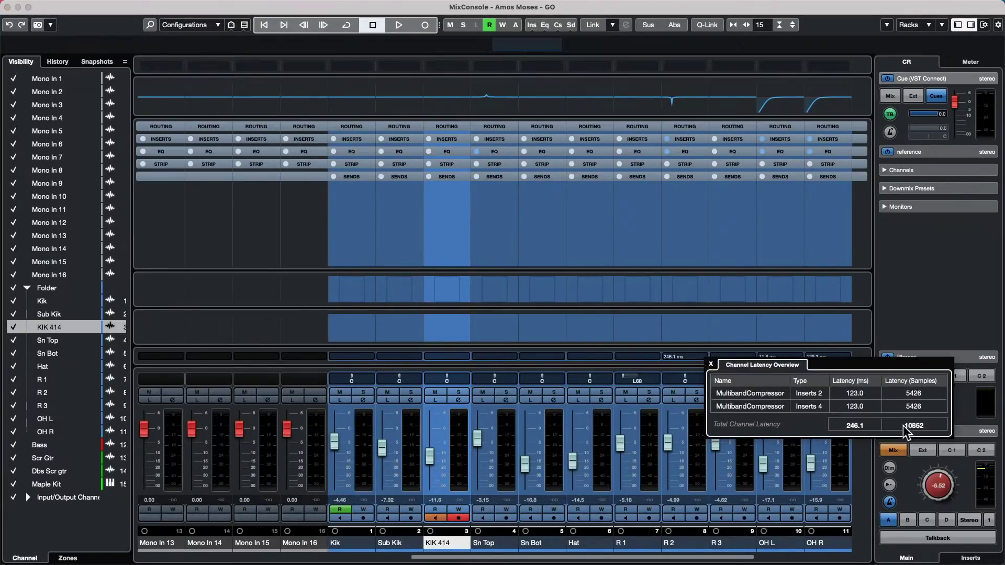
left_click(285, 234)
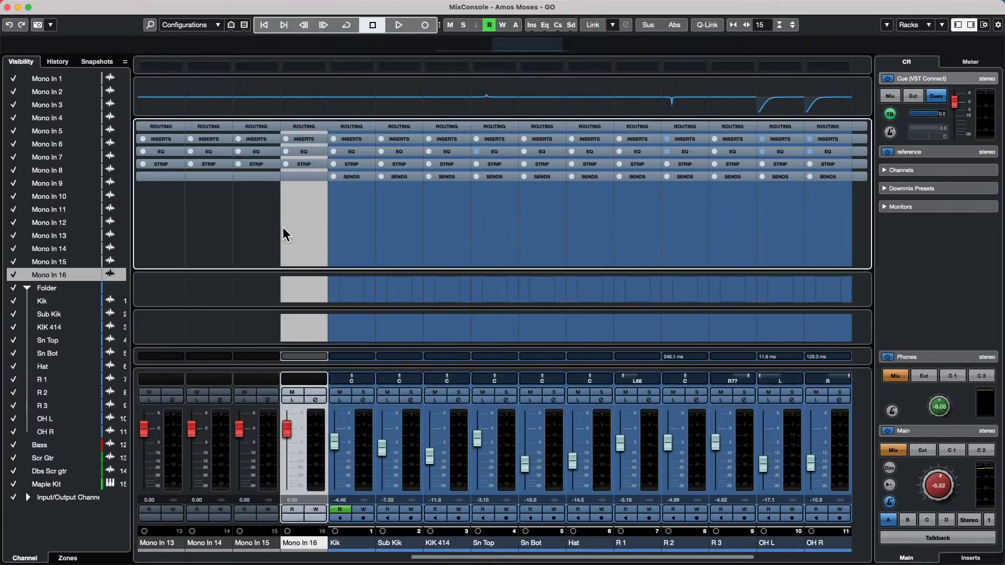
left_click(7, 8)
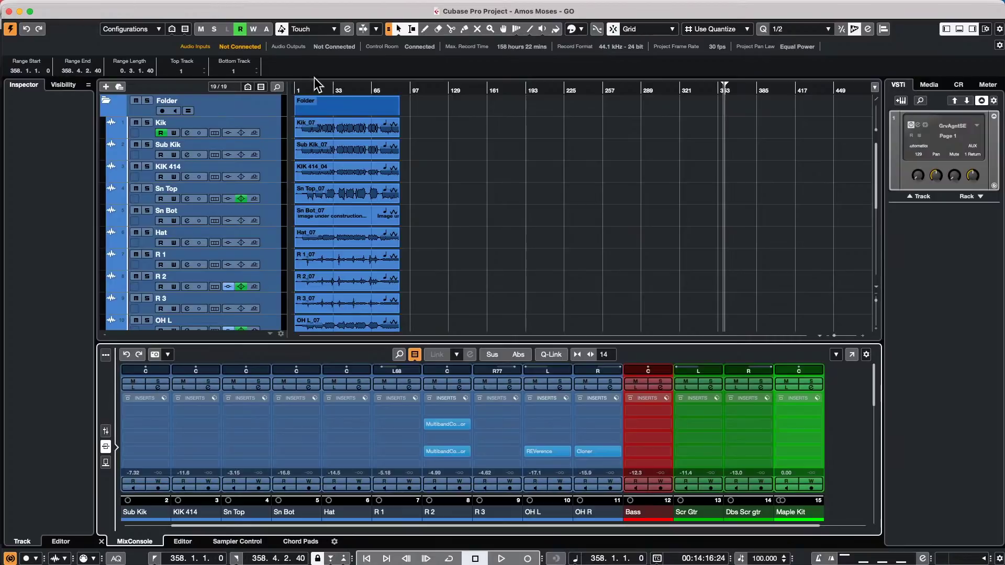
- Add two MIDI tracks below the Sn Bot track and choose the Draw tool
right_click(268, 212)
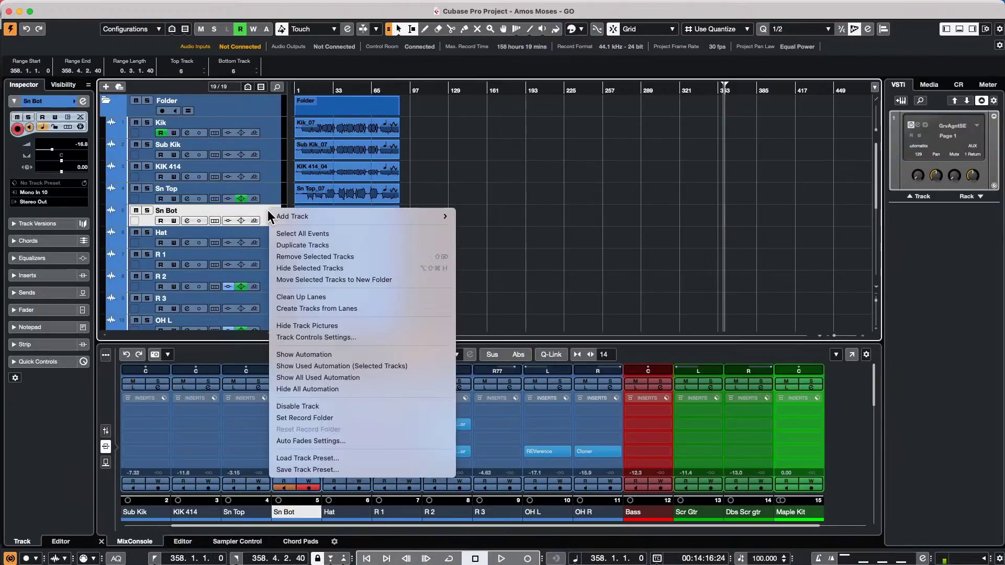
mouse_move(347, 212)
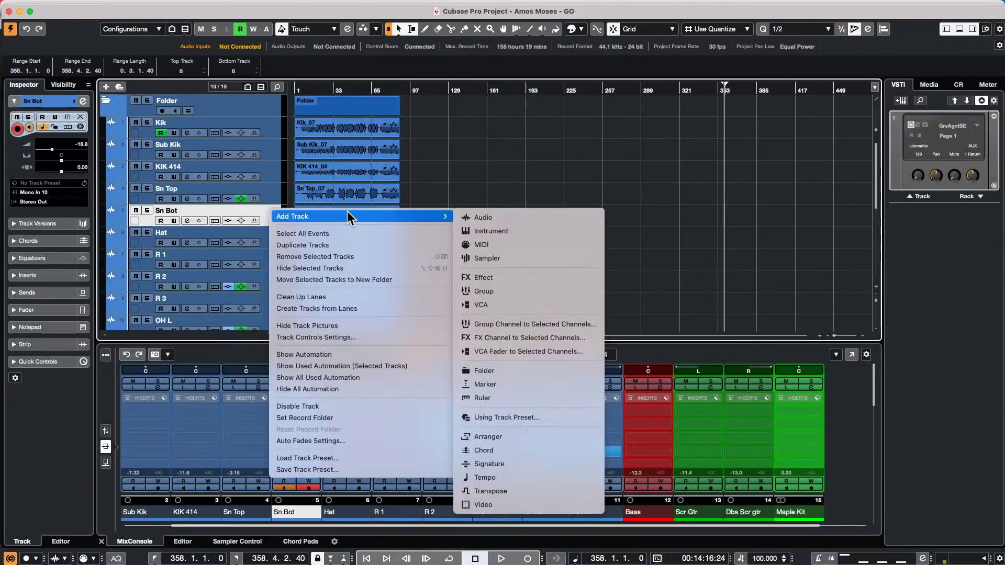
left_click(516, 244)
left_click(517, 232)
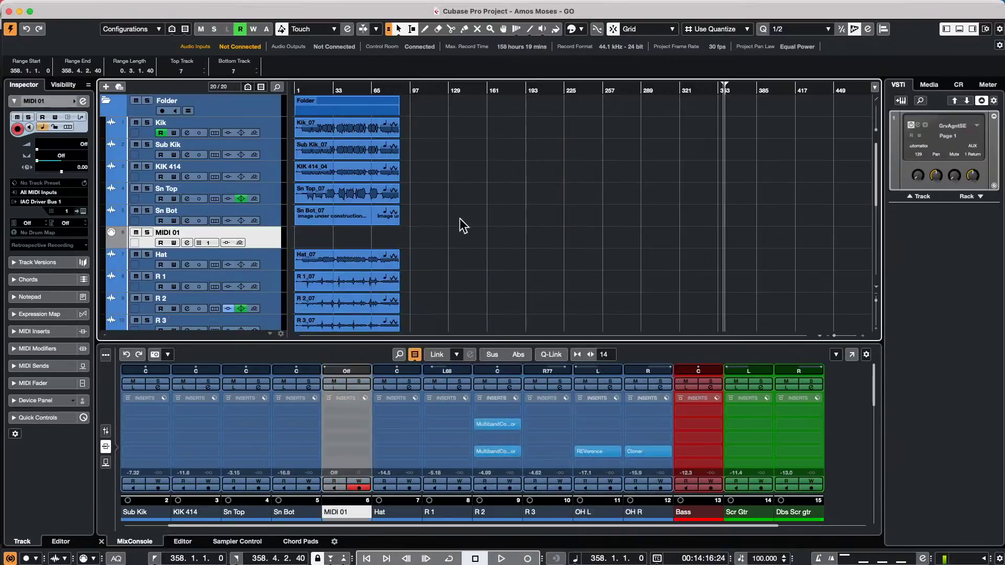
right_click(327, 243)
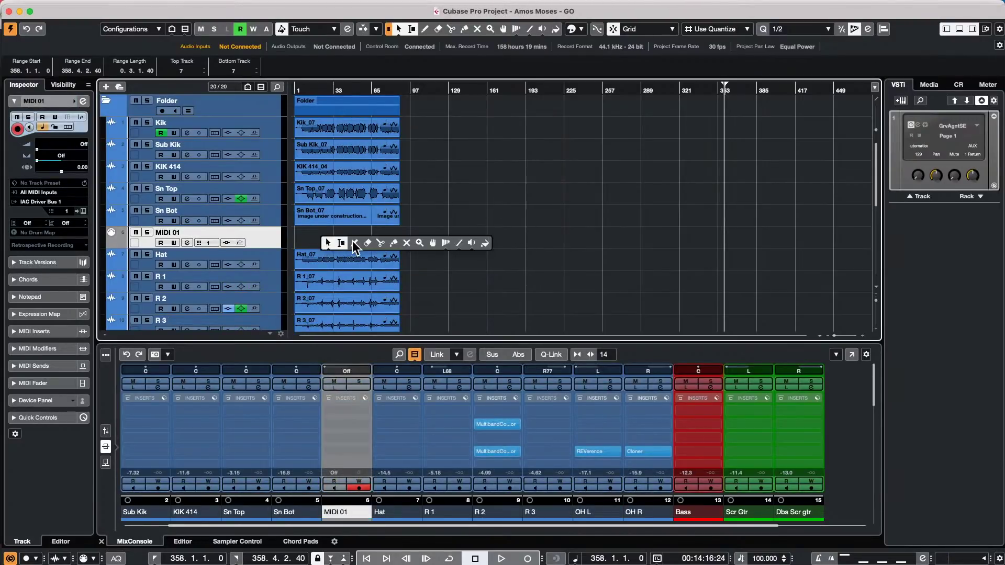
left_click(354, 244)
right_click(262, 242)
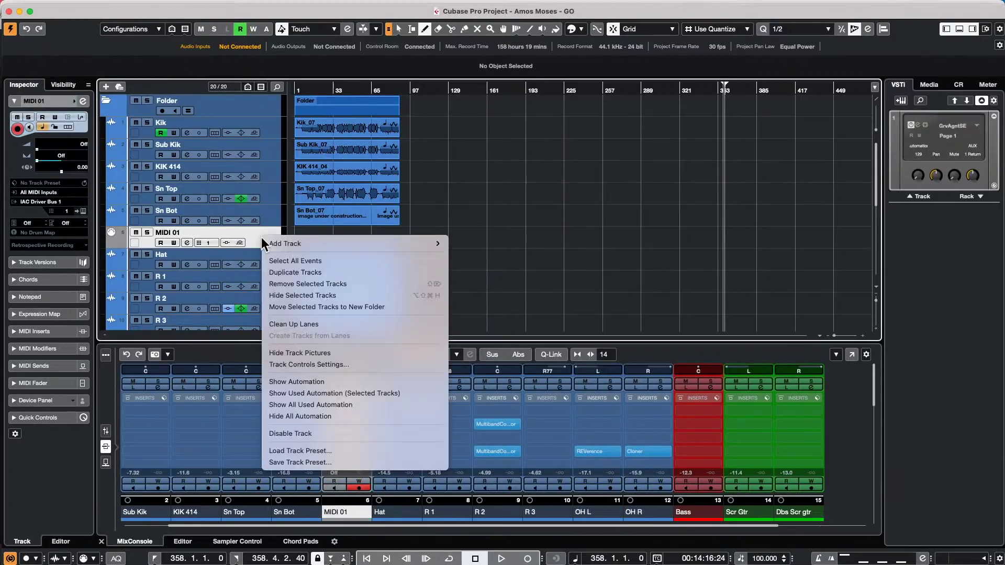
mouse_move(270, 244)
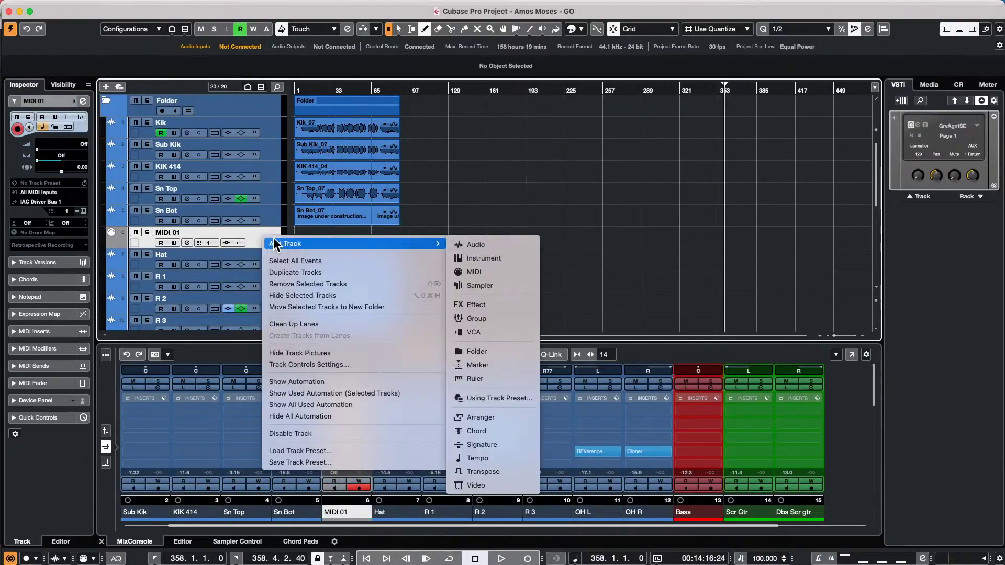
left_click(502, 272)
left_click(514, 233)
- Draw a MIDI part about 104 bars long on MIDI 01 and a shorter one on MIDI 02, then return to Object Selection
left_click_drag(297, 237, 422, 239)
left_click_drag(301, 252, 396, 252)
key("1")
- Open the MIDI 01 part in the Key Editor and draw a G3 note about 19 bars long plus several short notes
left_click(367, 245)
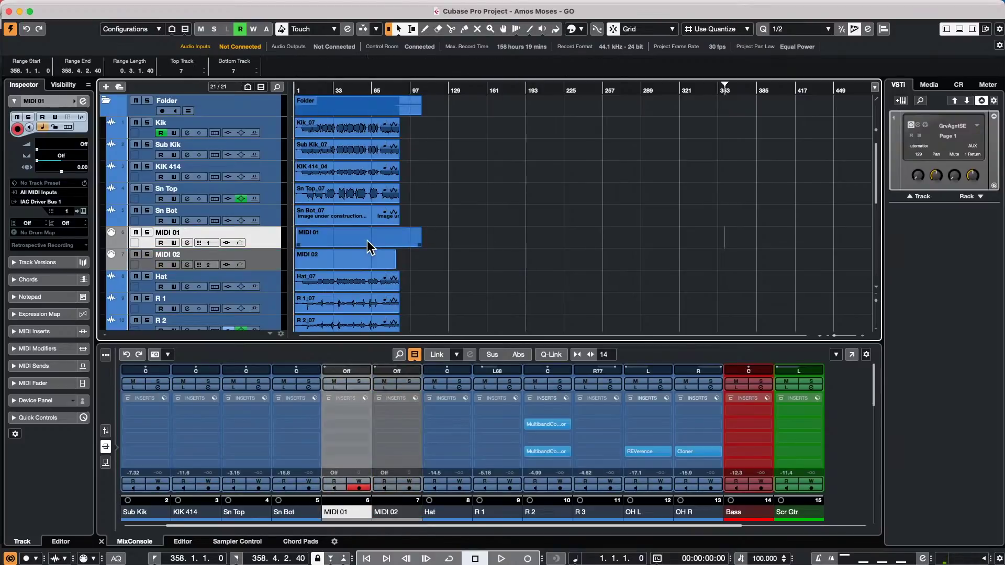
double_click(368, 245)
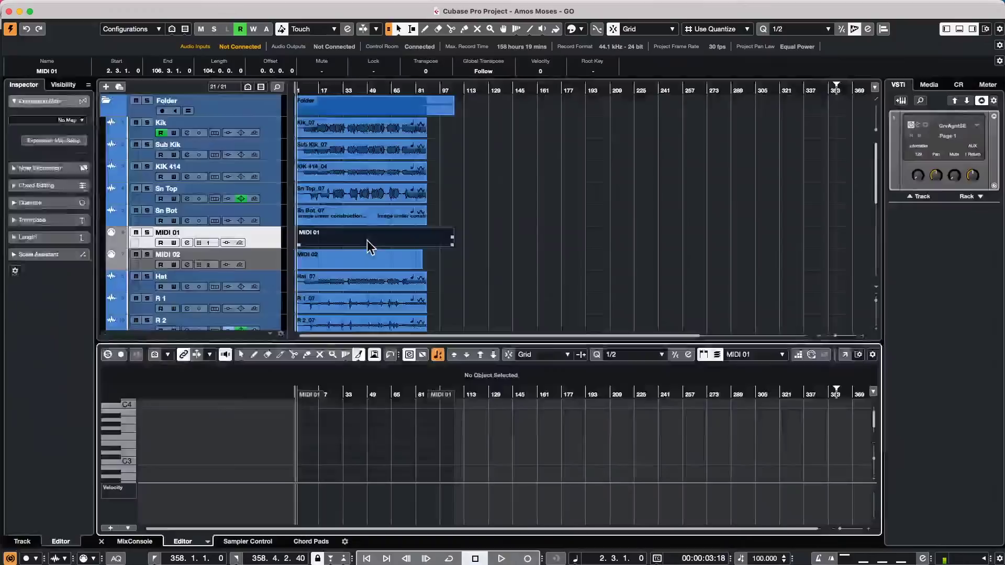
right_click(351, 430)
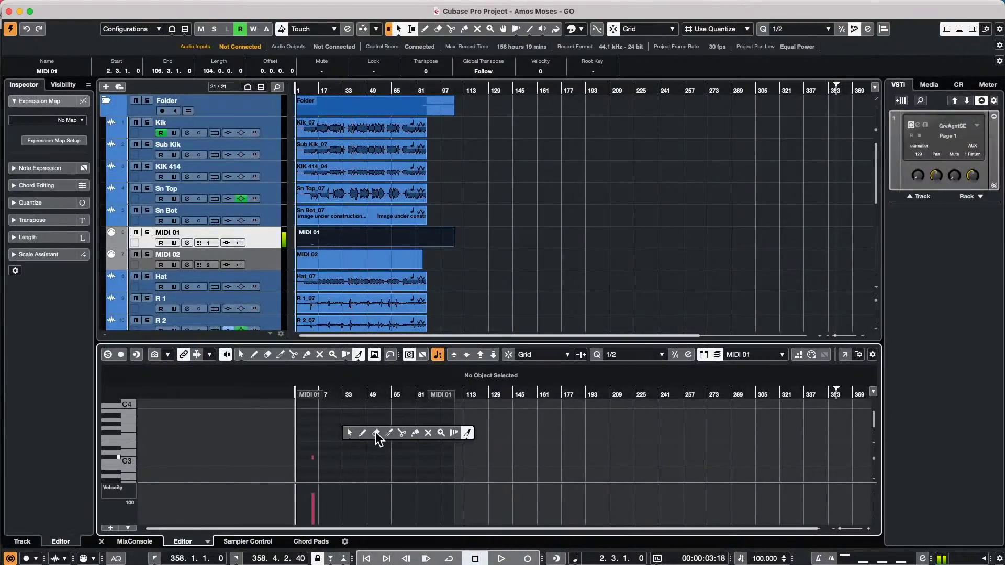
left_click(364, 433)
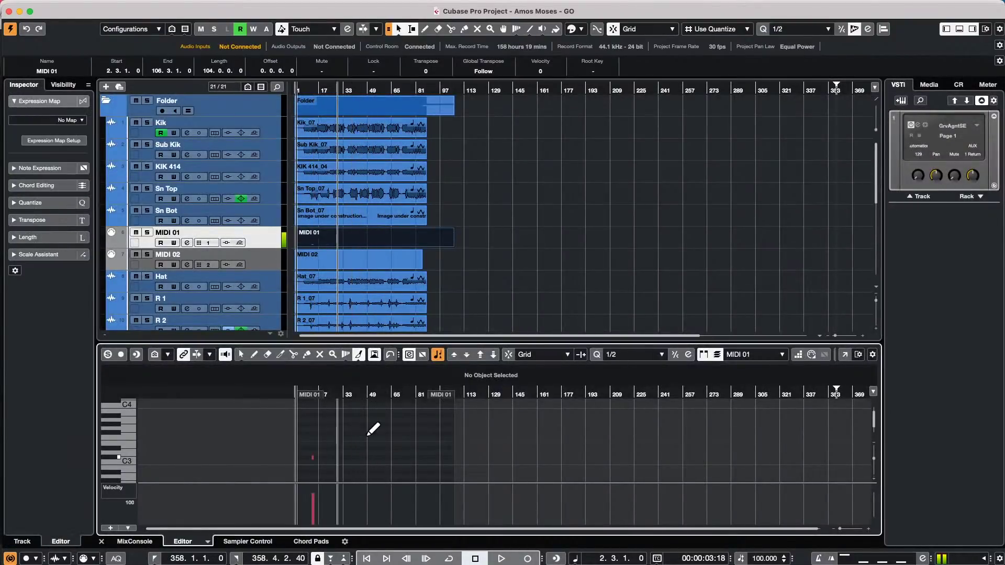
left_click_drag(338, 430, 368, 430)
right_click(357, 436)
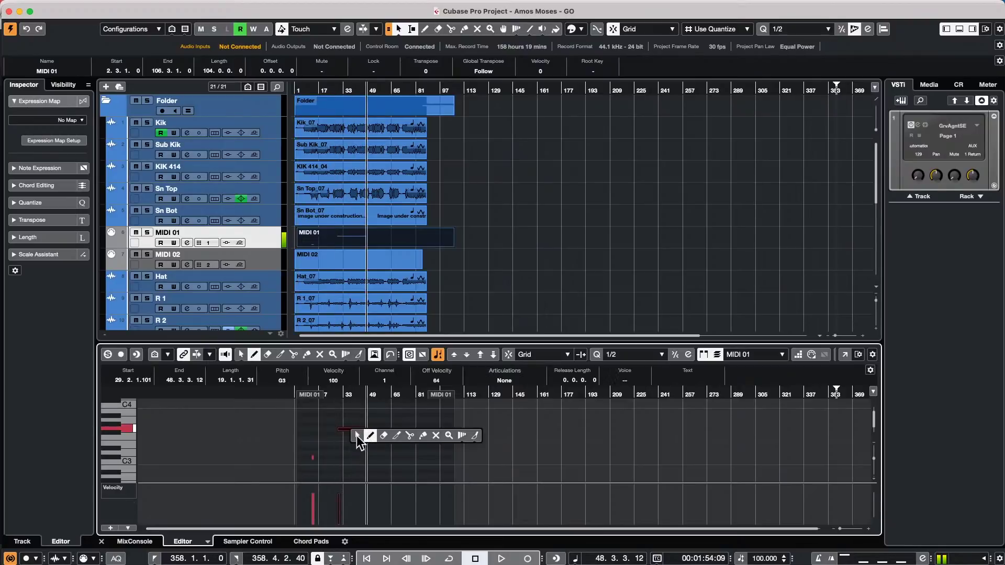
left_click(370, 436)
left_click(372, 430)
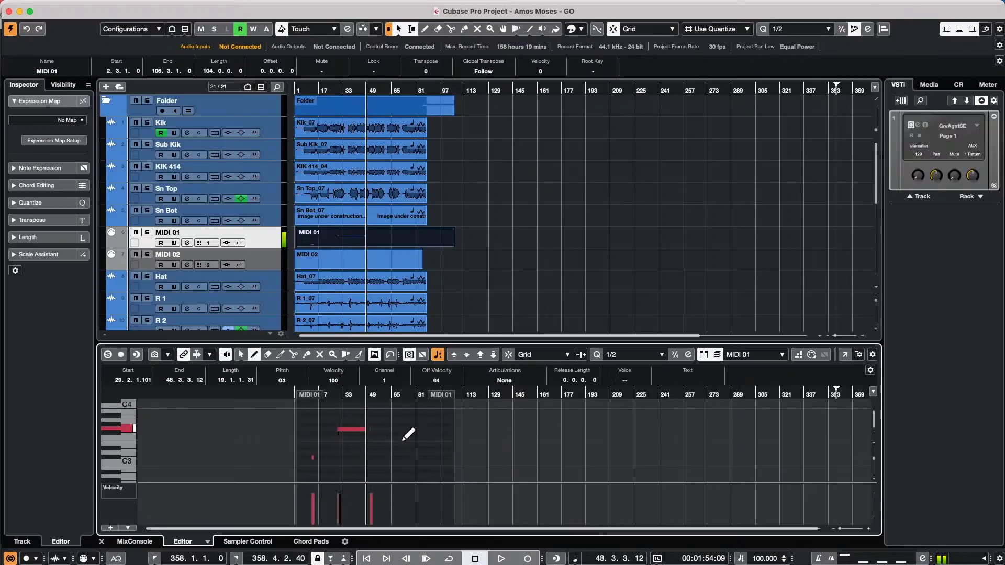
left_click(410, 434)
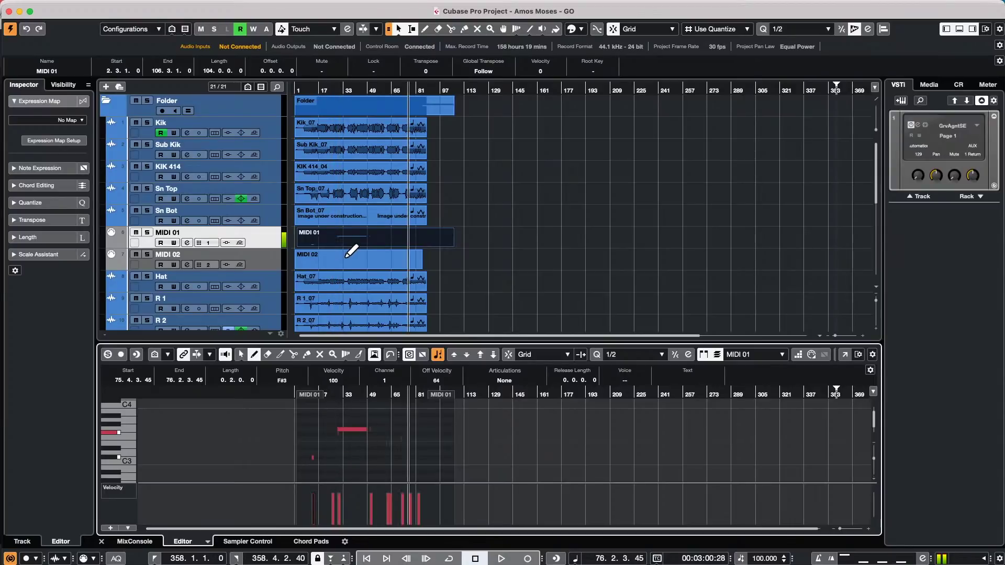
- Return to Object Selection and set the output routing of the MIDI 01 and MIDI 02 tracks to Not Connected
right_click(385, 245)
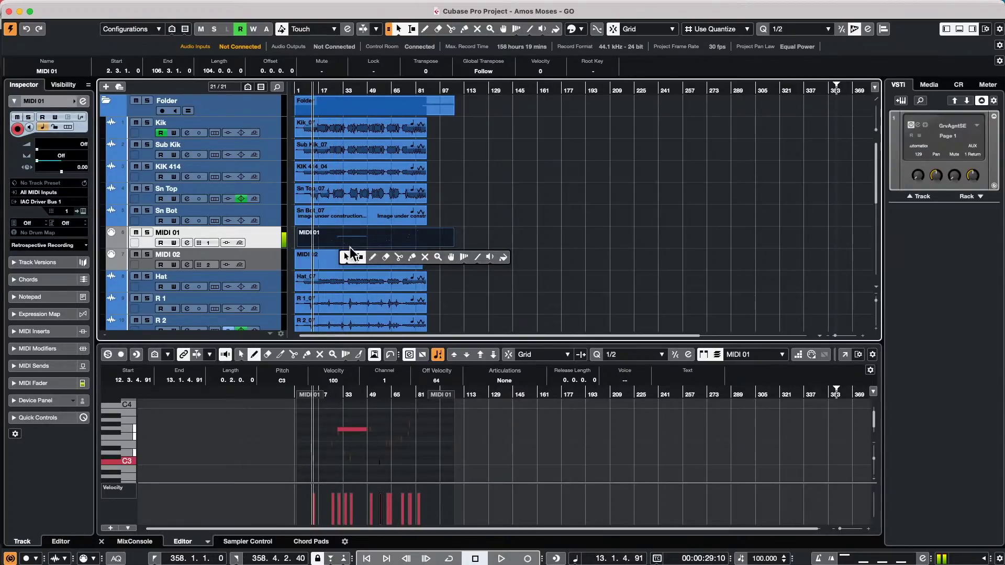
left_click(350, 255)
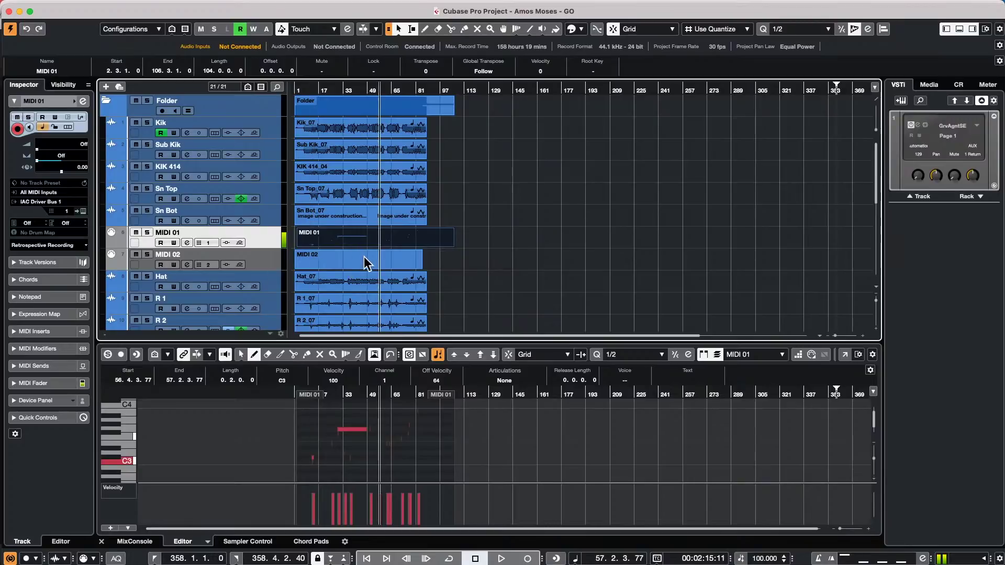
left_click(64, 202)
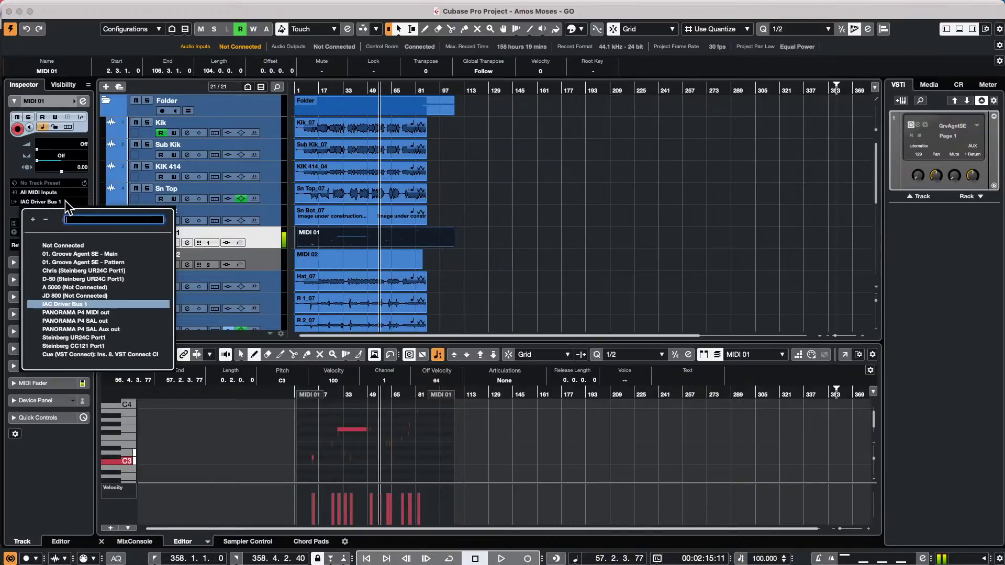
left_click(67, 246)
left_click(67, 246)
left_click(375, 268)
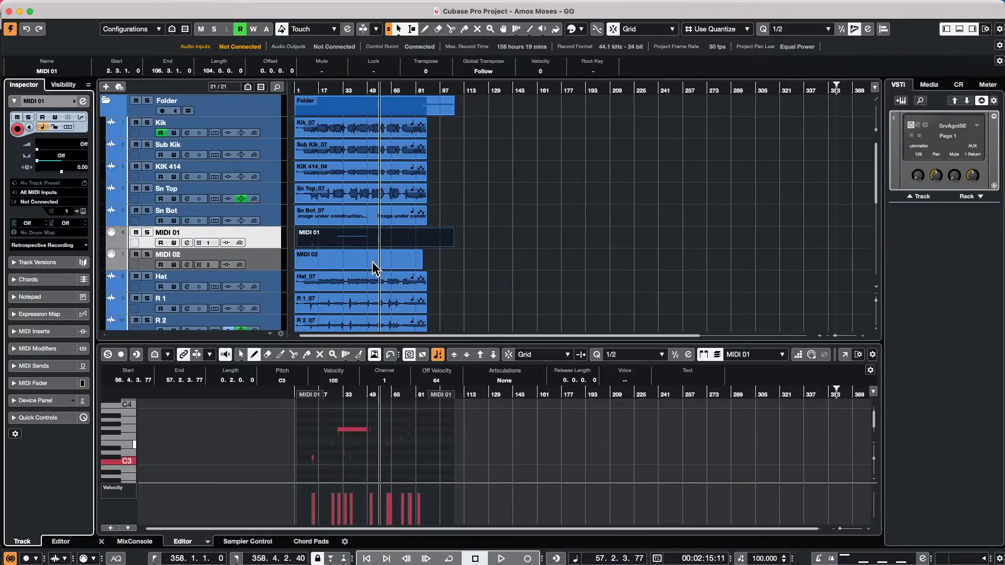
left_click(335, 267)
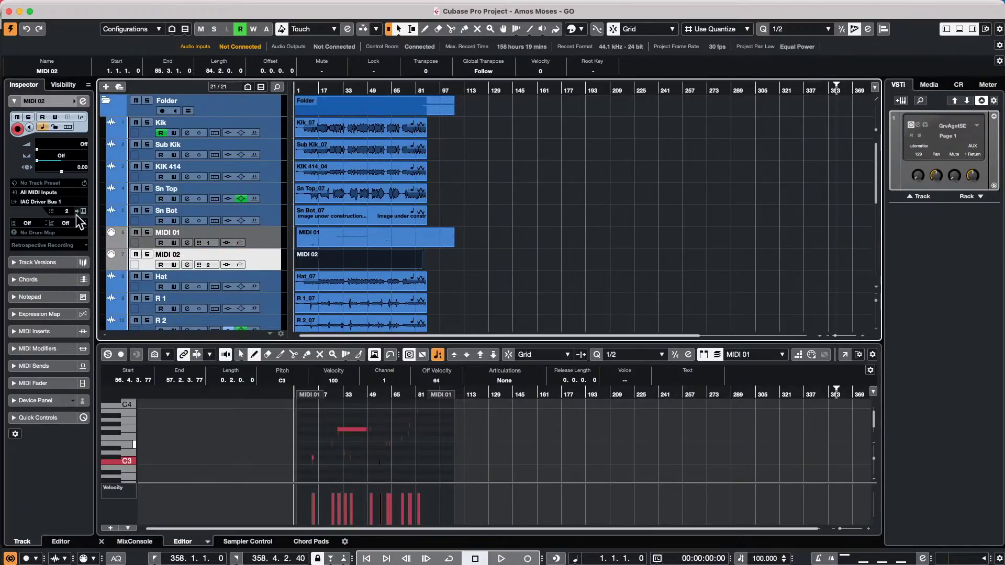
left_click(37, 202)
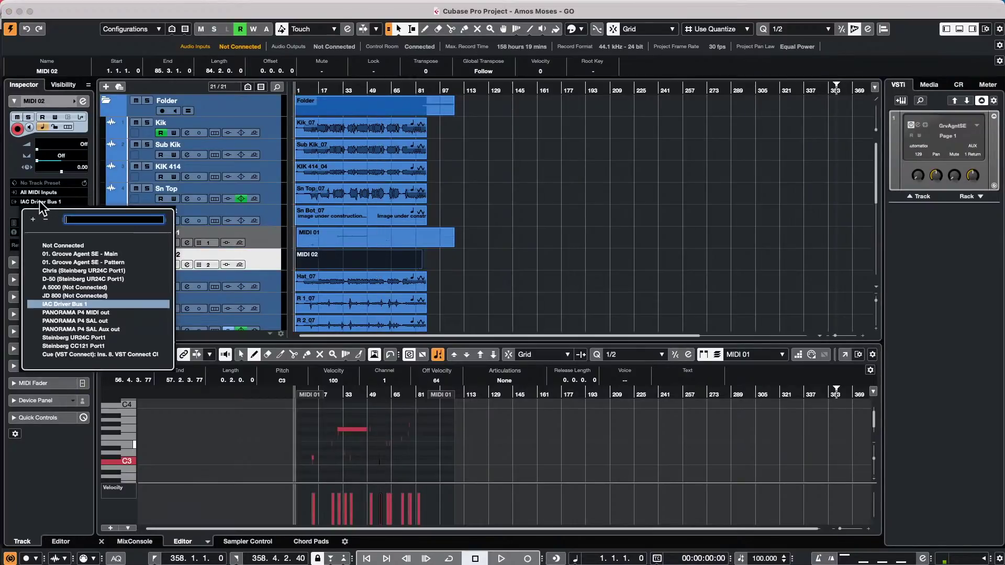
left_click(58, 245)
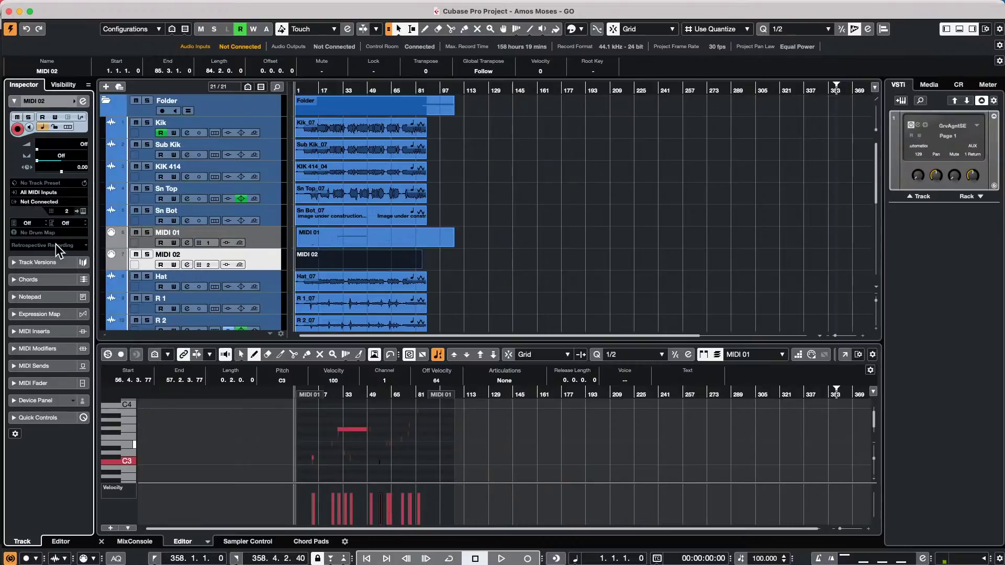
- Open the MIDI 02 part in the Key Editor and draw several notes of different lengths and pitches
double_click(364, 267)
key("space")
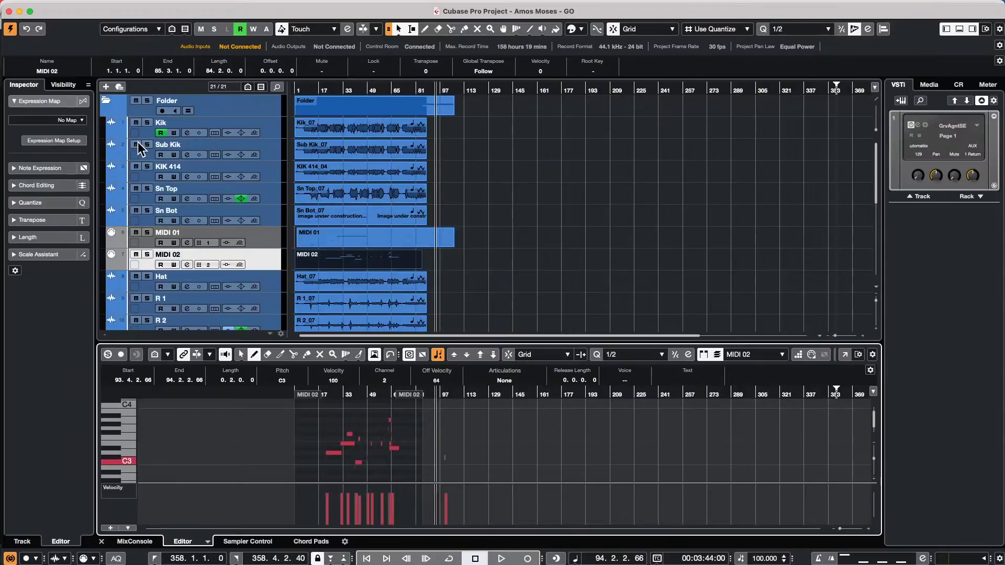
- Save the project under the new name "Amos Moses - GO delete me"
left_click(72, 7)
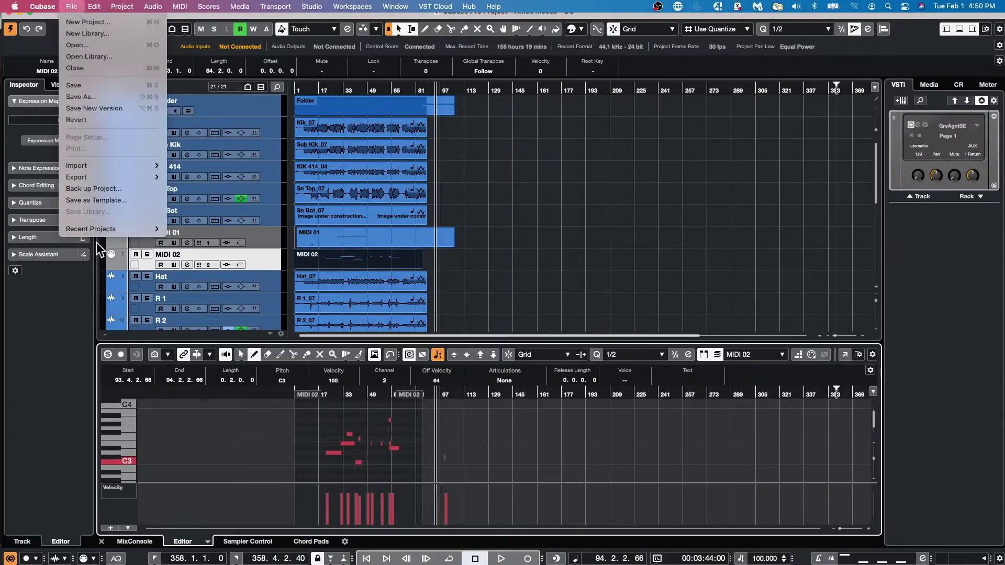
left_click(93, 98)
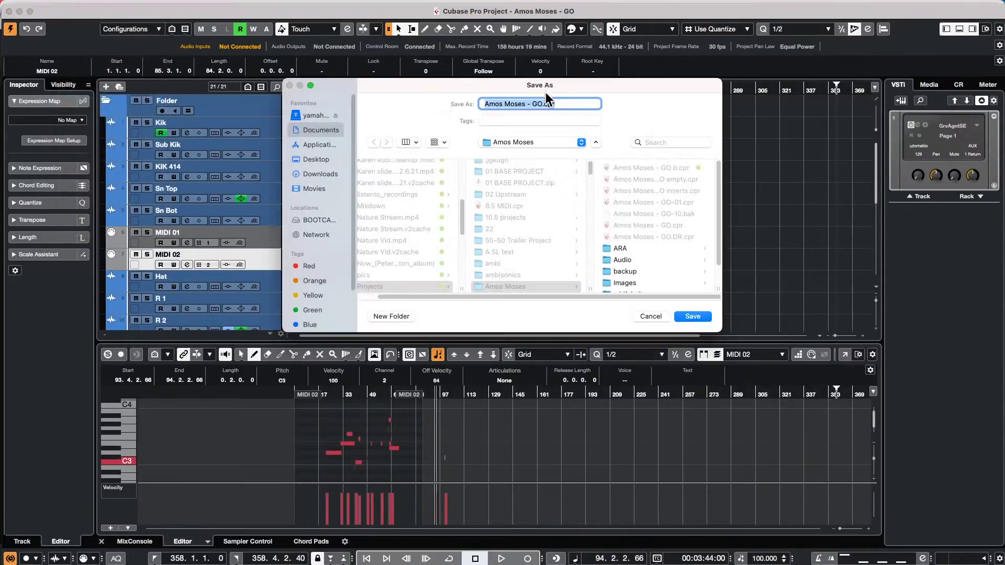
left_click(547, 104)
type("delete me")
key("Return")
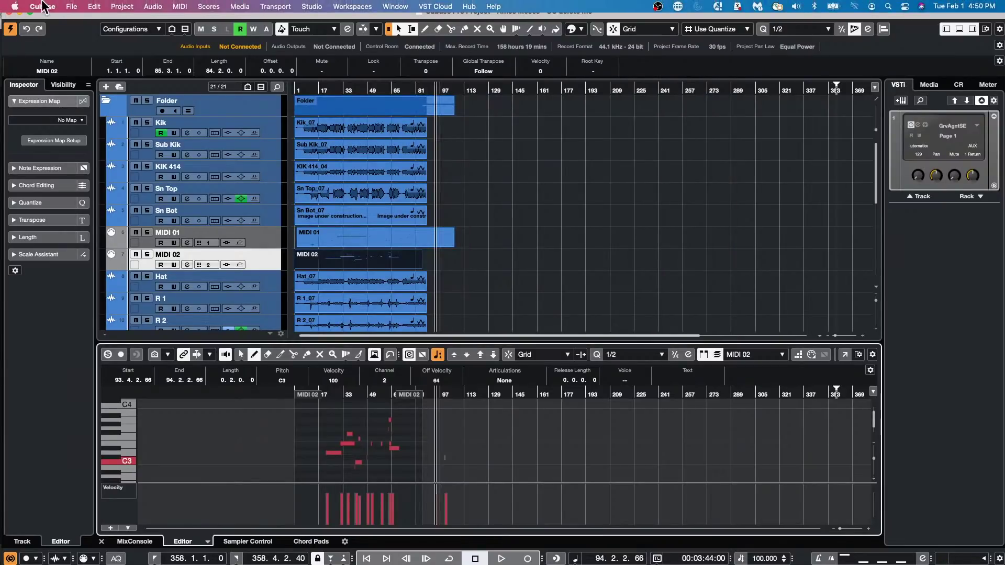
- Create a new empty project in the Amos Moses folder
left_click(63, 6)
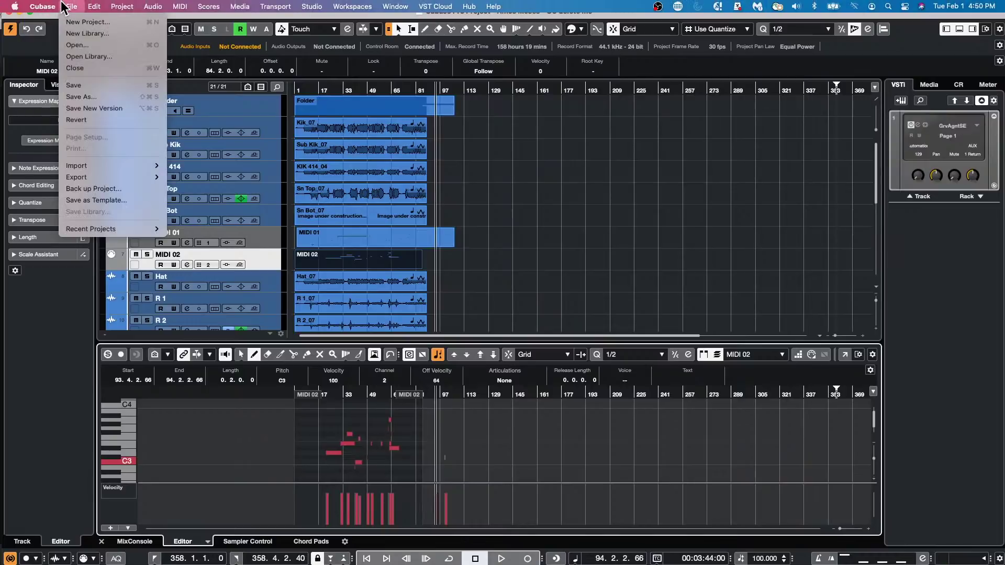
mouse_move(42, 6)
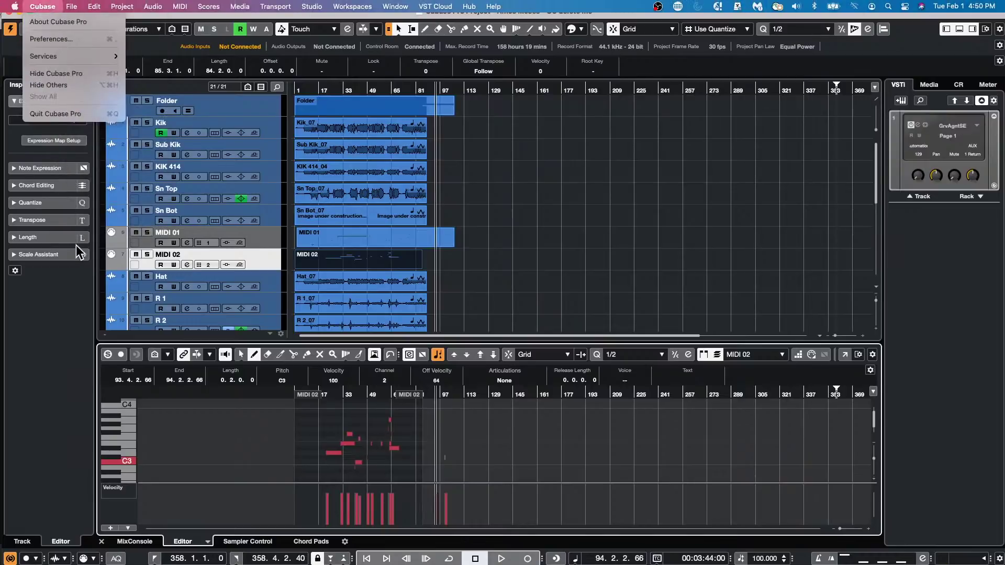
mouse_move(85, 164)
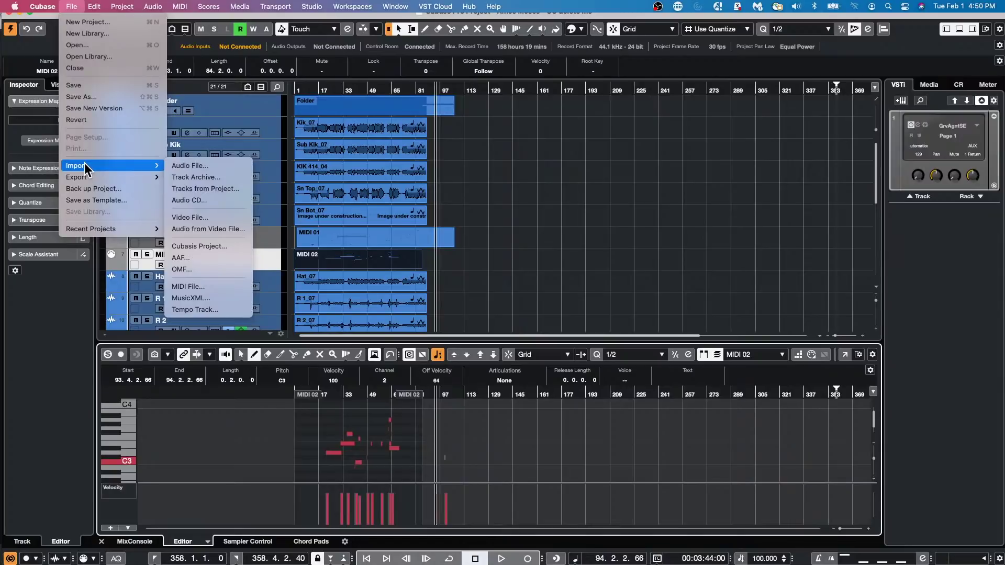
left_click(83, 23)
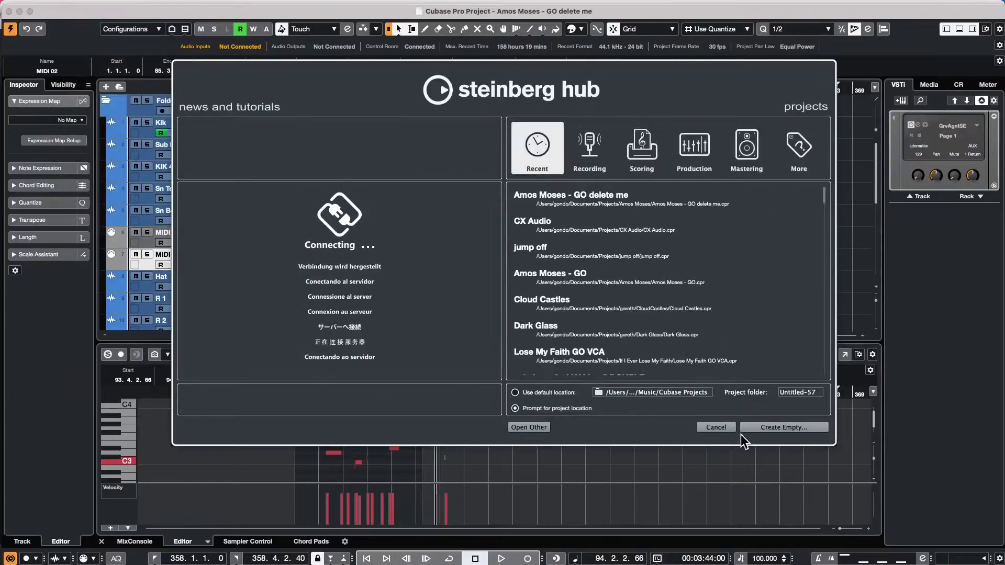
left_click(757, 426)
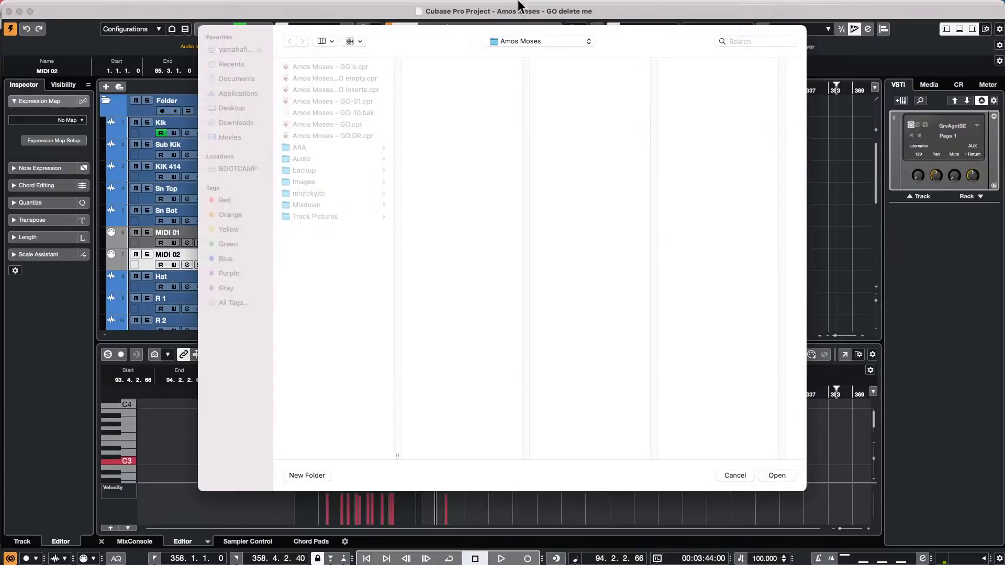
left_click(774, 475)
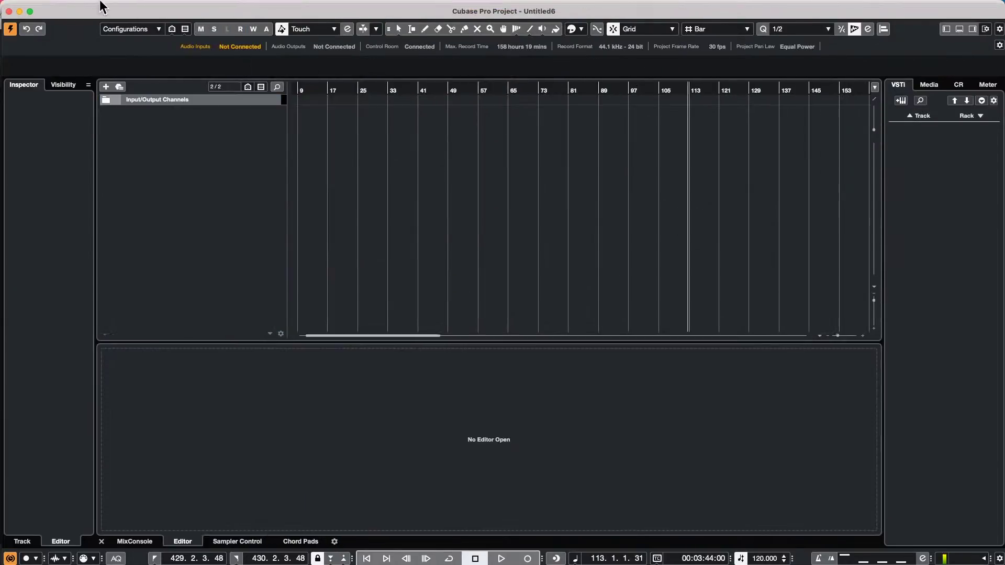
left_click(72, 7)
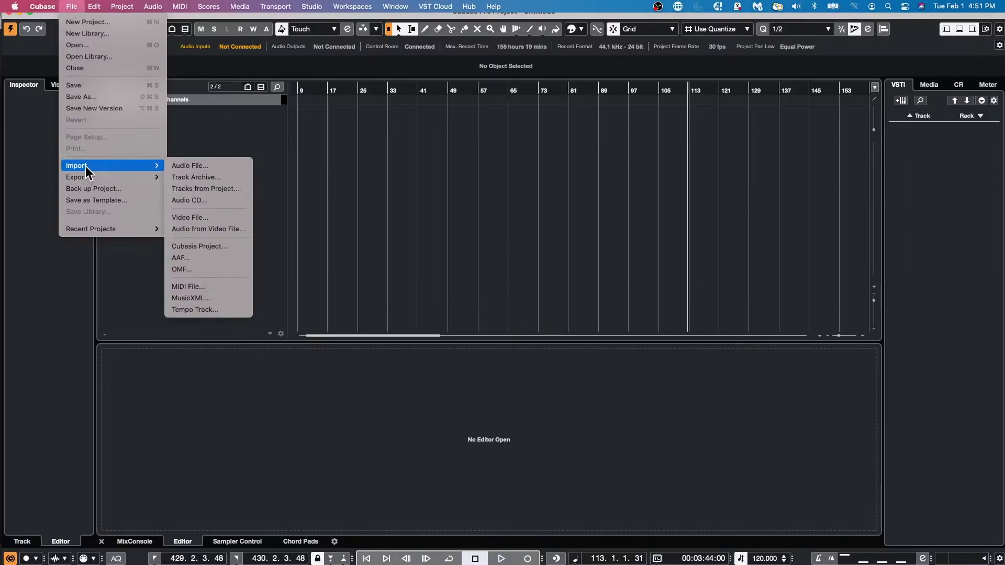
left_click(512, 182)
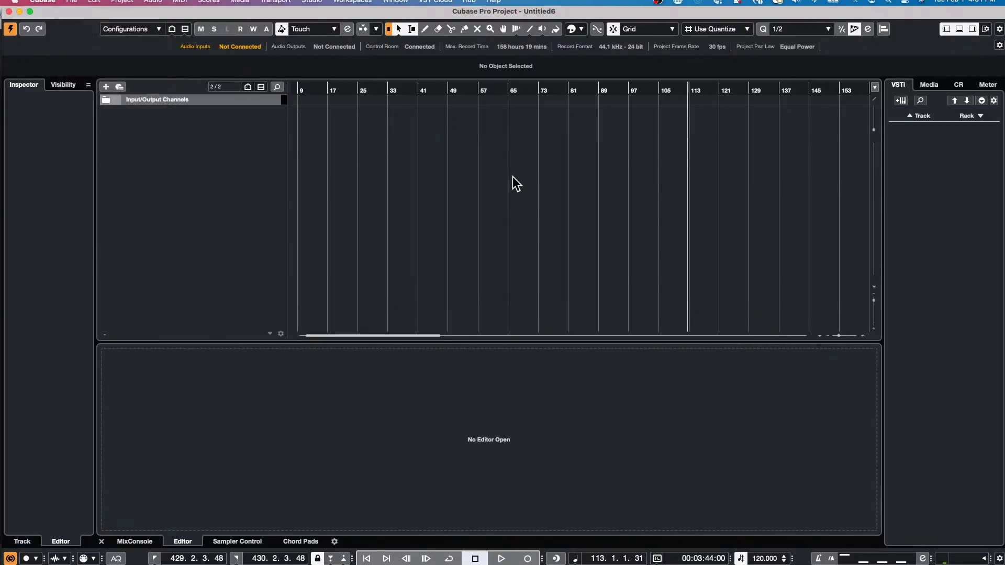
key("super+Tab")
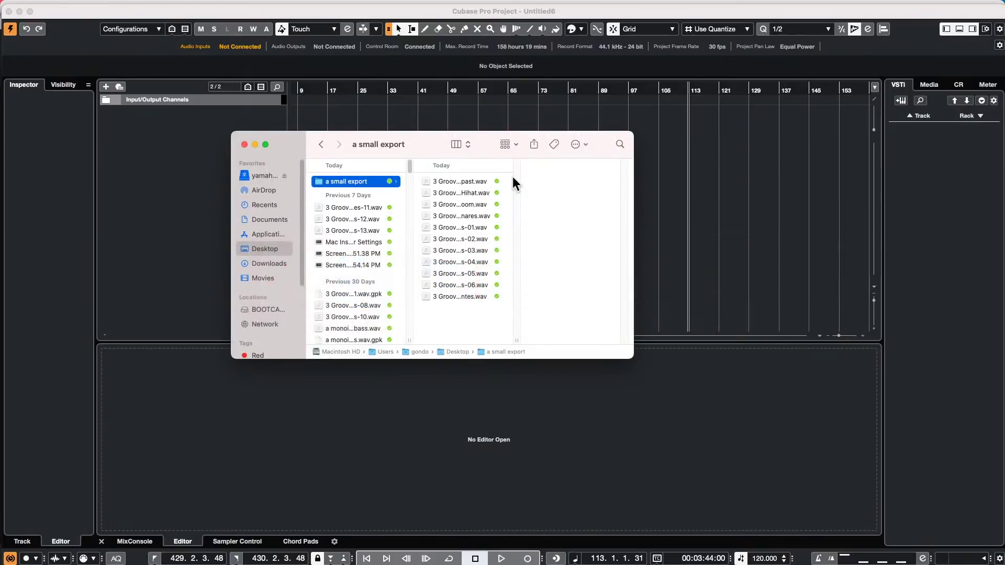
key("super+Tab")
- Bring the "Amos Moses - GO delete me" project window back to the front and activate that project
left_click(401, 6)
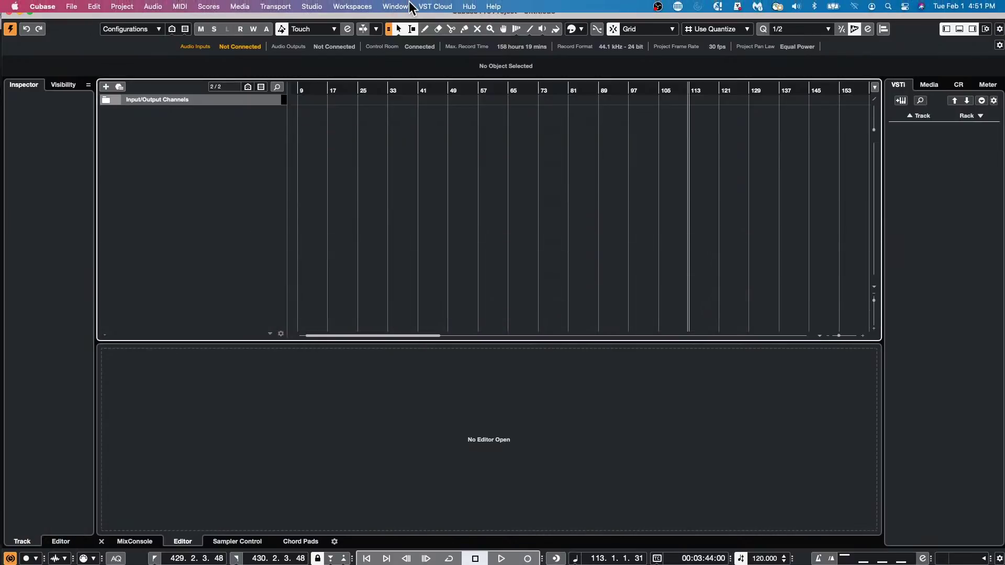
mouse_move(406, 7)
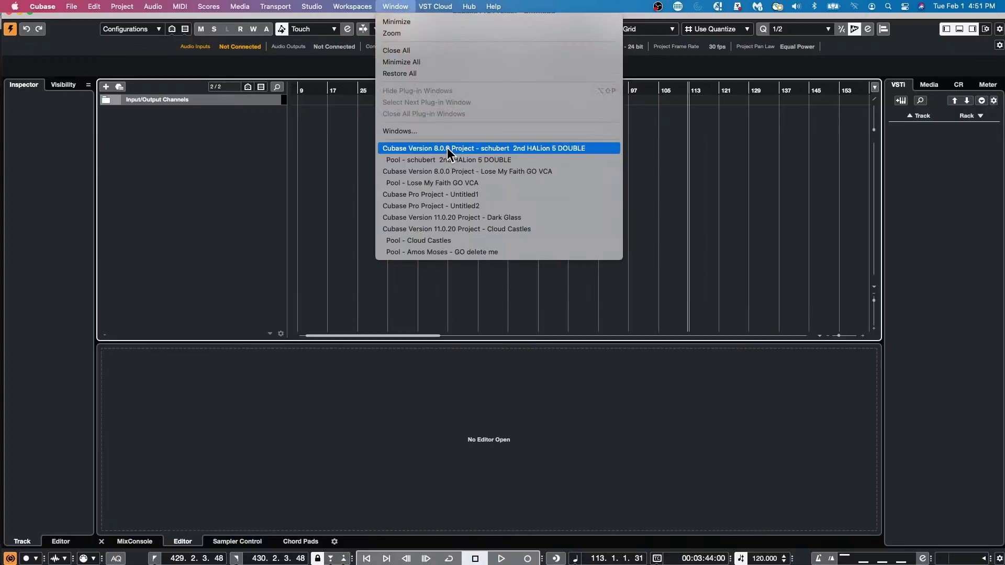
left_click(218, 117)
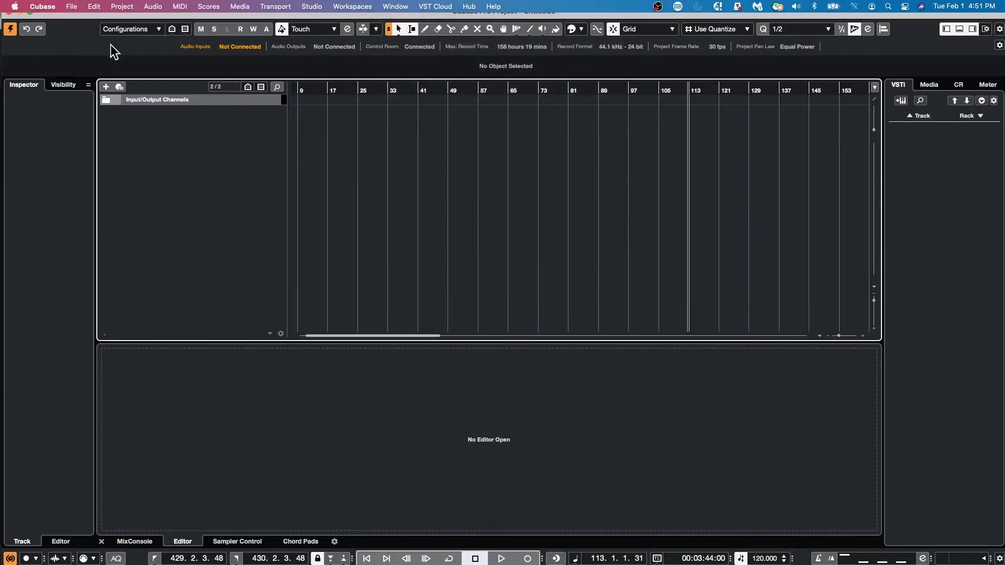
left_click_drag(43, 14, 82, 303)
left_click(575, 209)
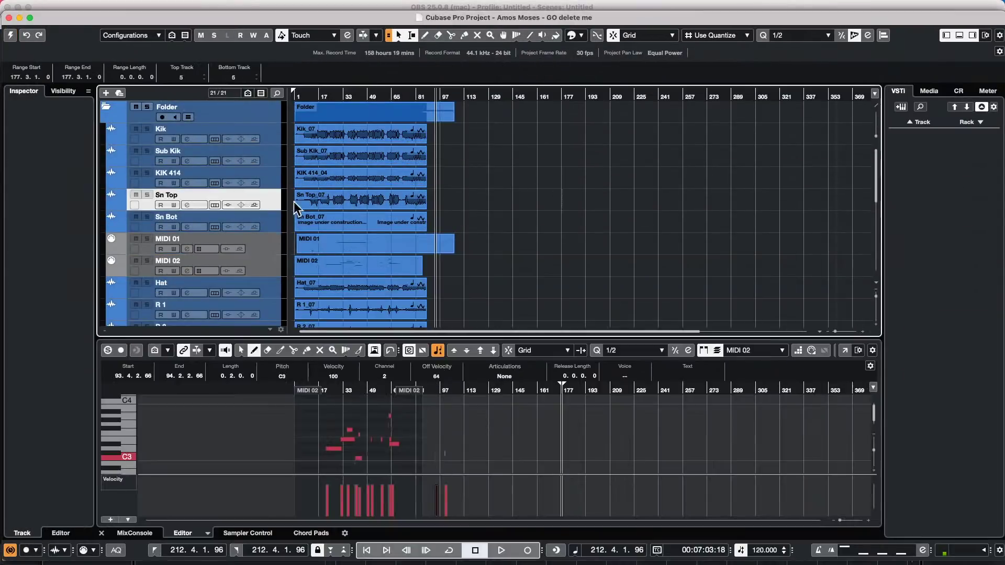
left_click(252, 246)
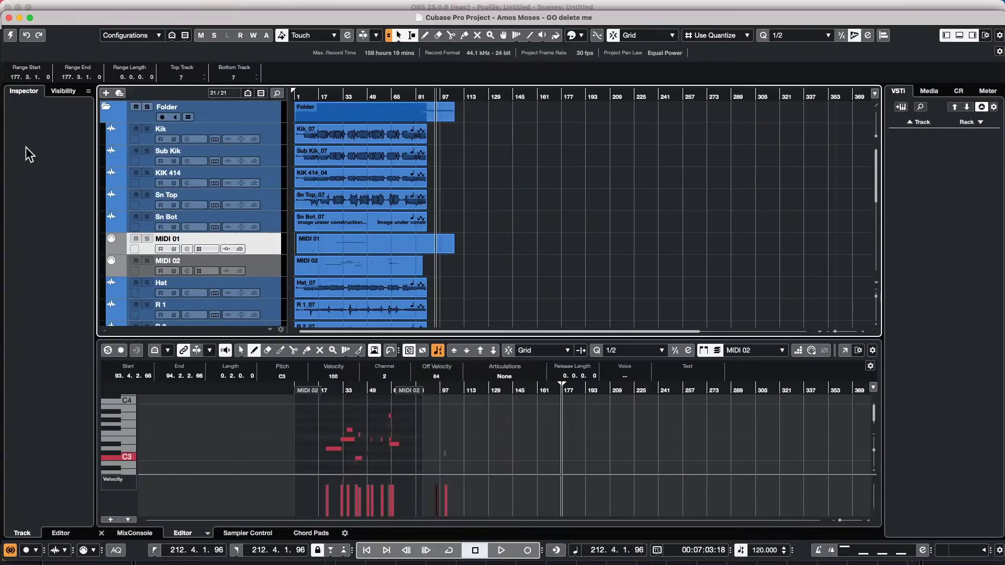
left_click(10, 35)
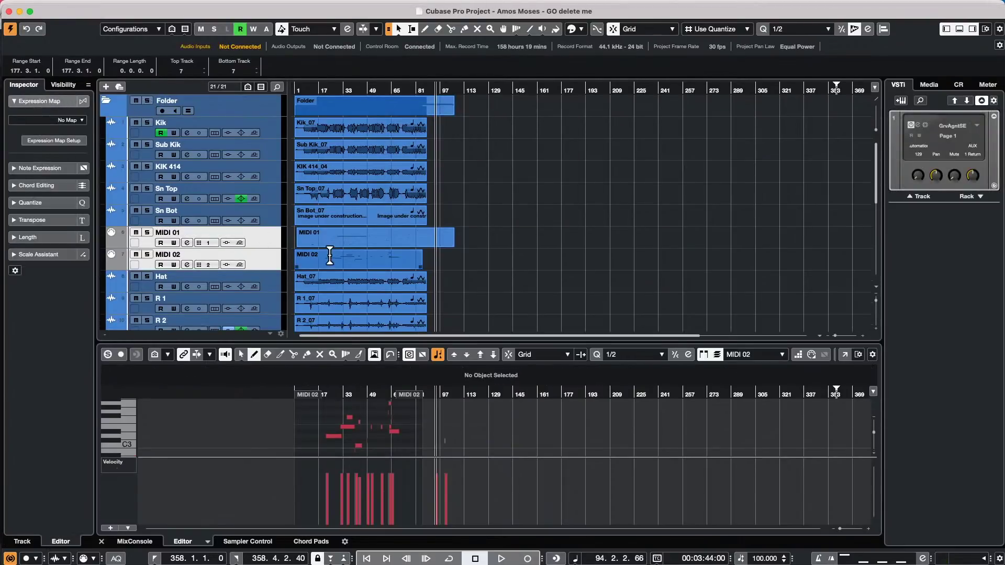
- Set the output routing of the MIDI 01 and MIDI 02 tracks to Steinberg UR24C Port1
left_click(256, 241)
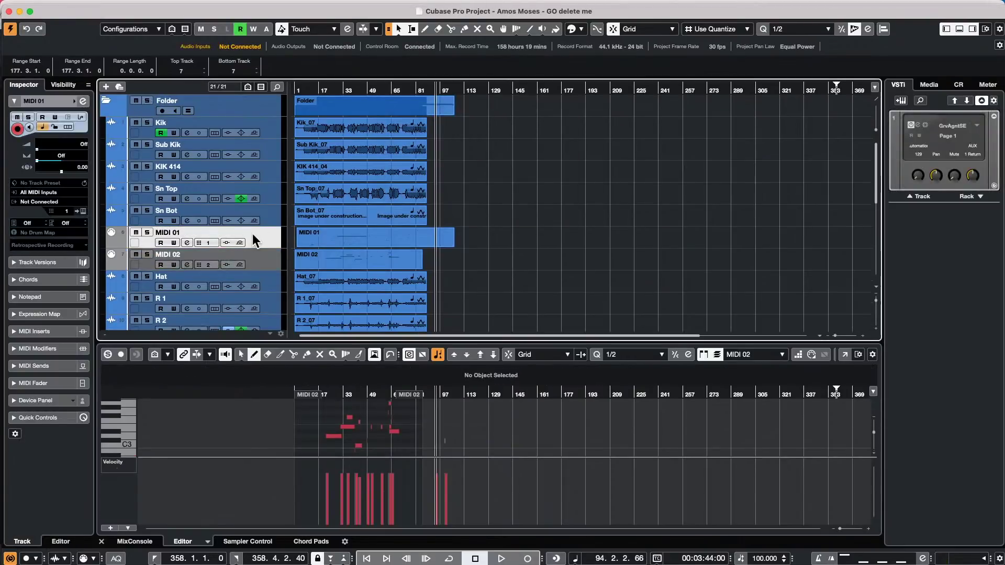
left_click(35, 201)
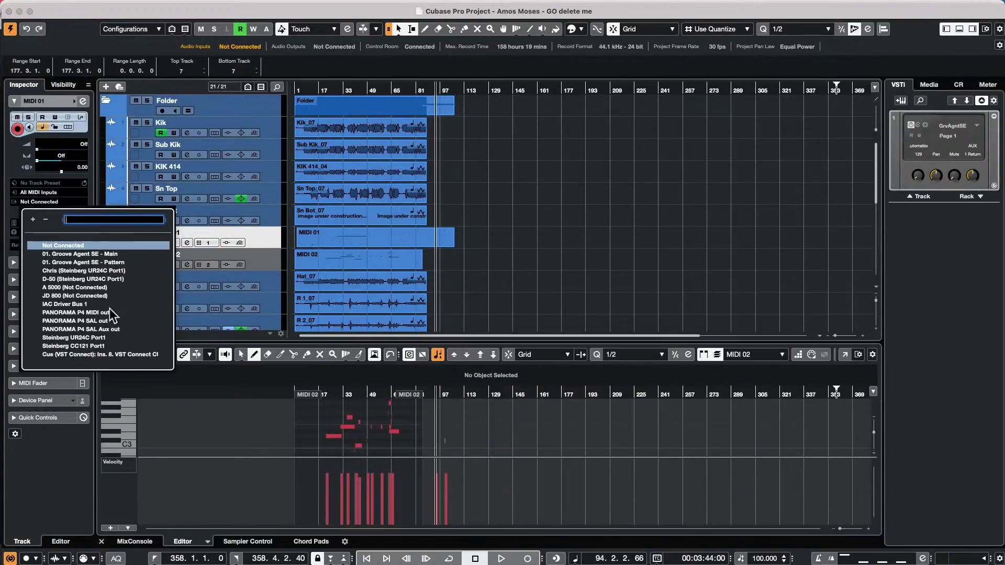
left_click(95, 338)
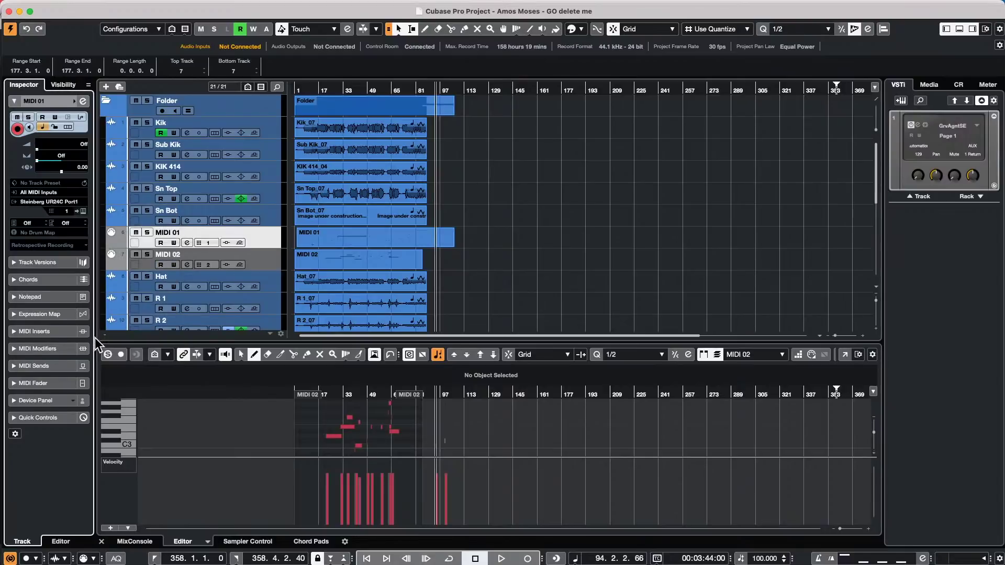
left_click(273, 261)
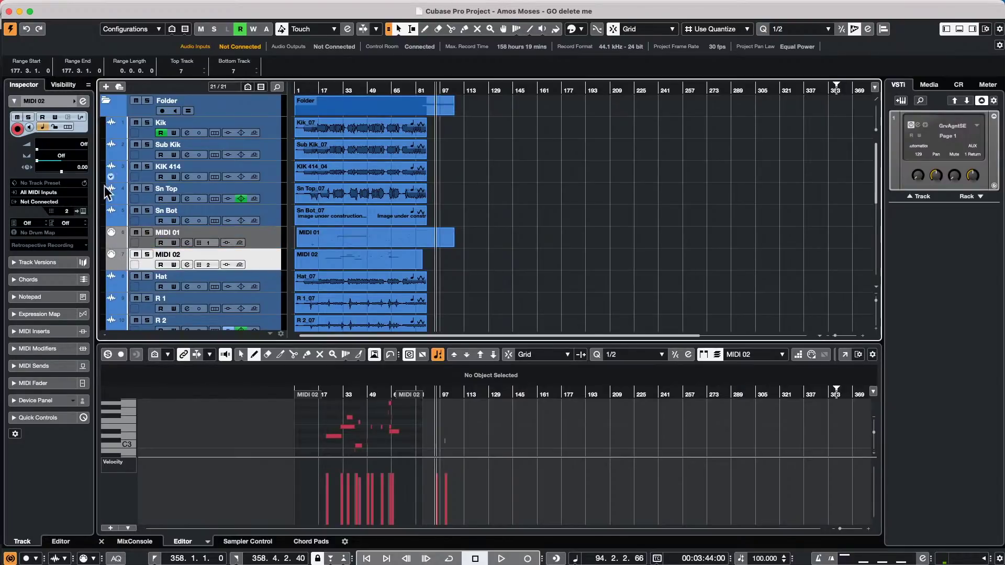
left_click(53, 202)
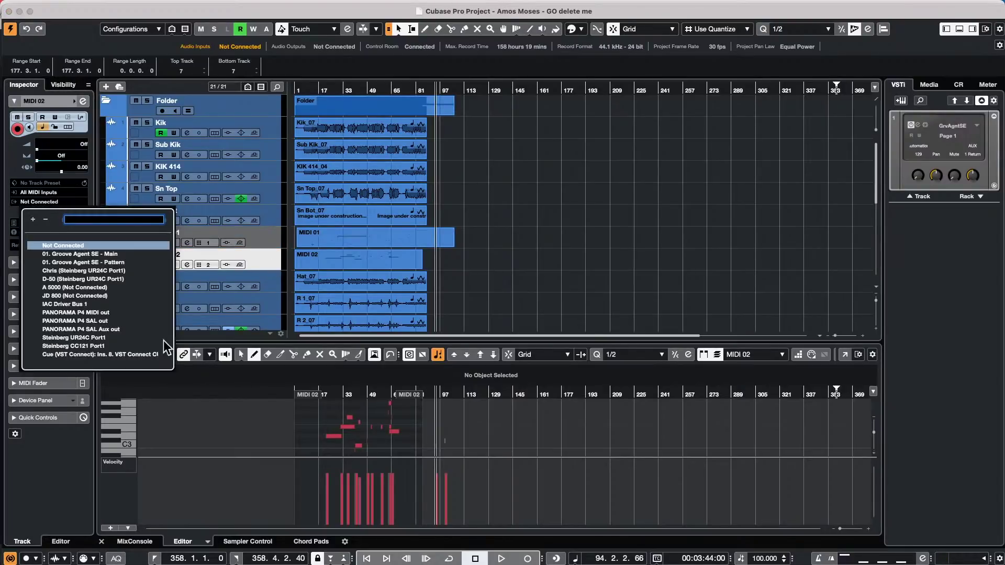
left_click(95, 338)
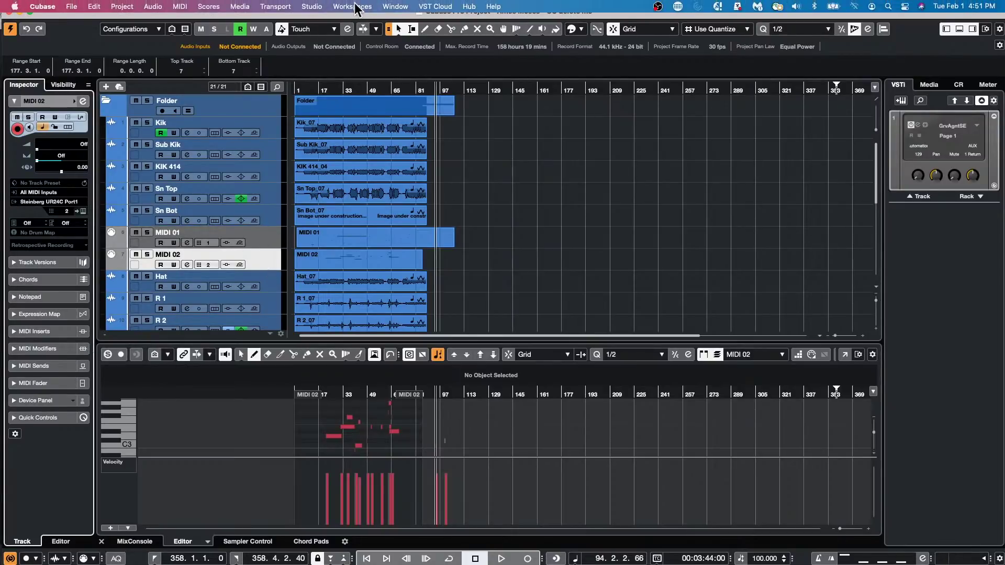
- Check the notes of the MIDI 01 and MIDI 02 parts and save the Amos Moses - GO delete me project
left_click(380, 246)
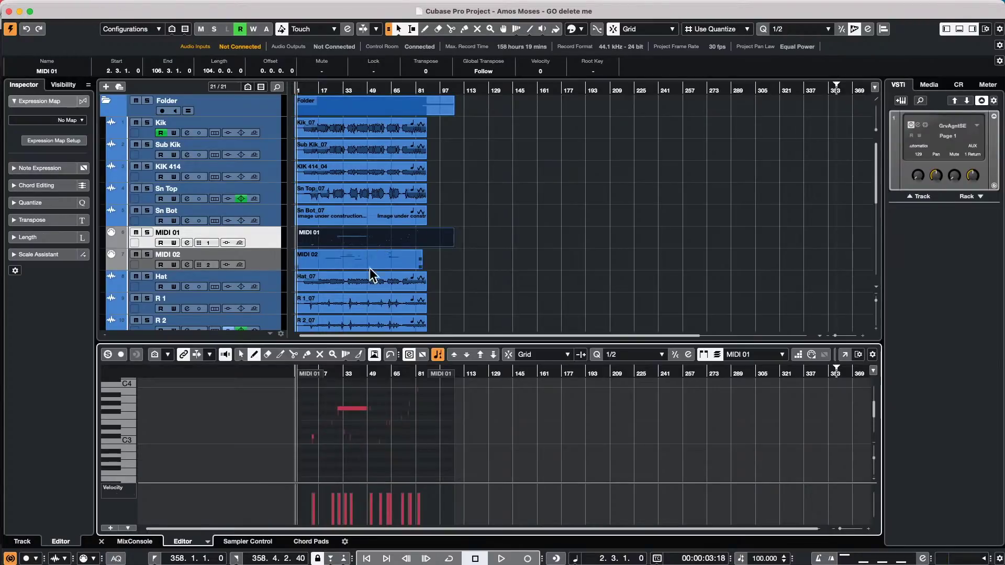
left_click(370, 267)
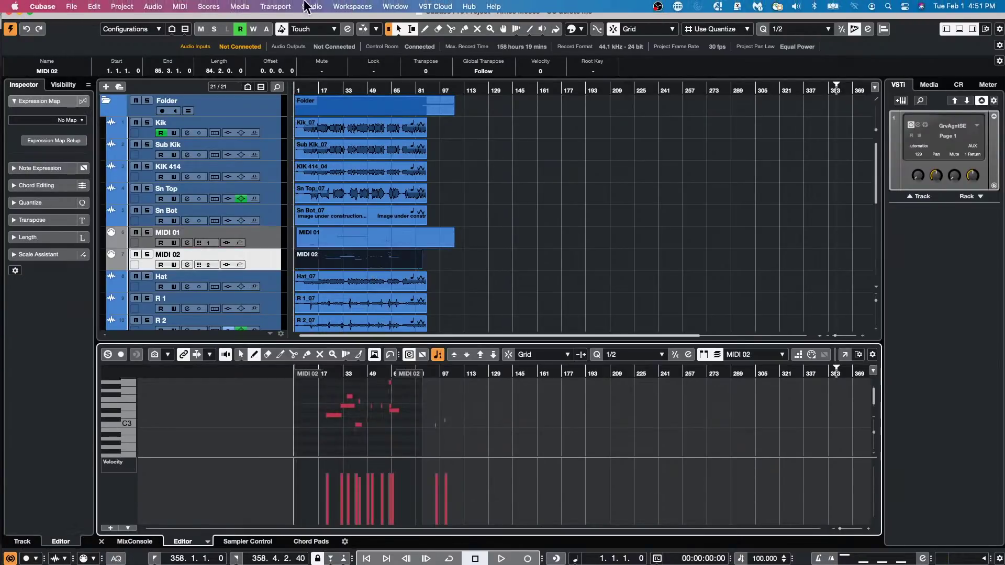
left_click(70, 7)
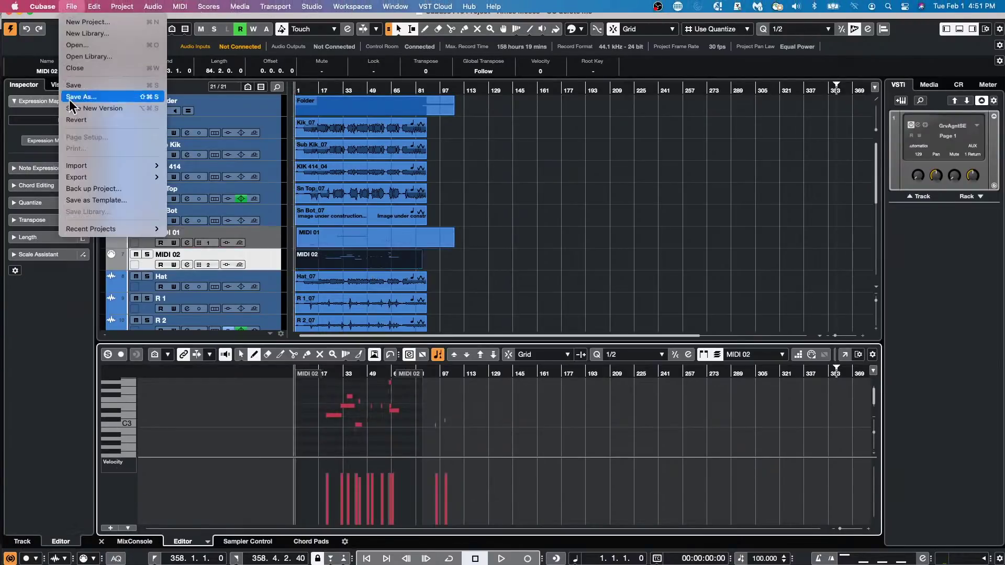
left_click(84, 85)
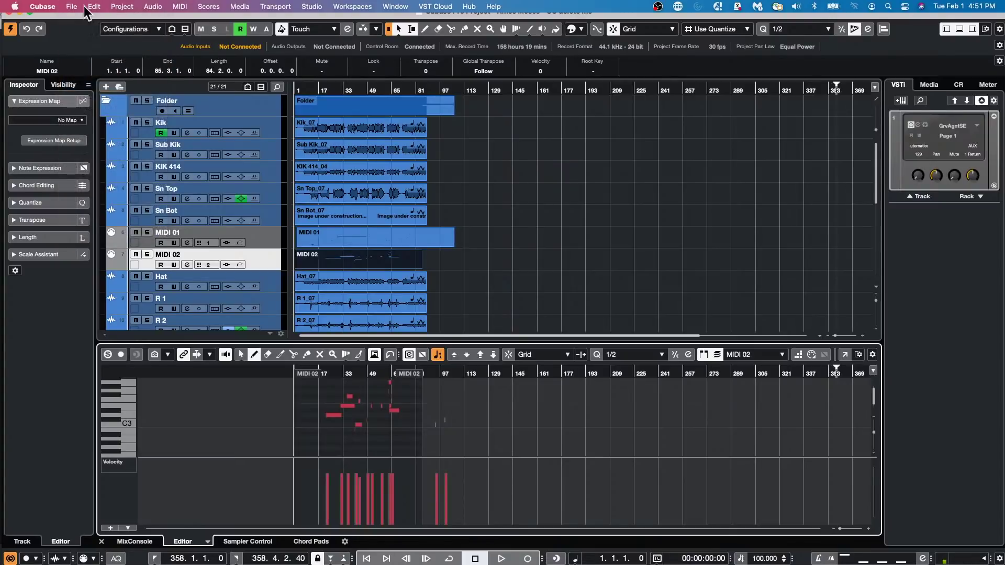
- Activate the schubert 2nd HALion 5 DOUBLE project, and create a new empty project in the January 21 2022 folder
left_click_drag(64, 24, 165, 52)
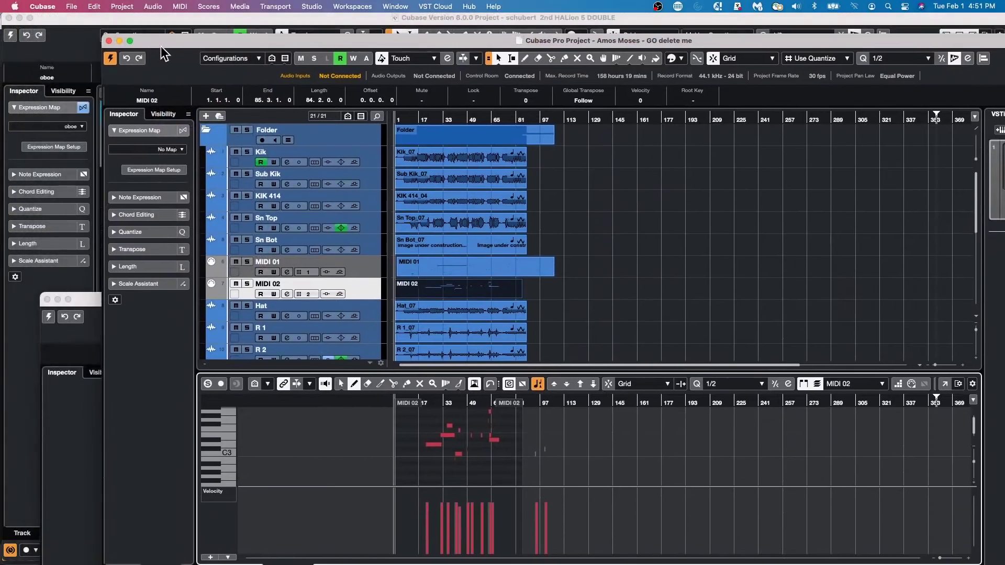
left_click(7, 35)
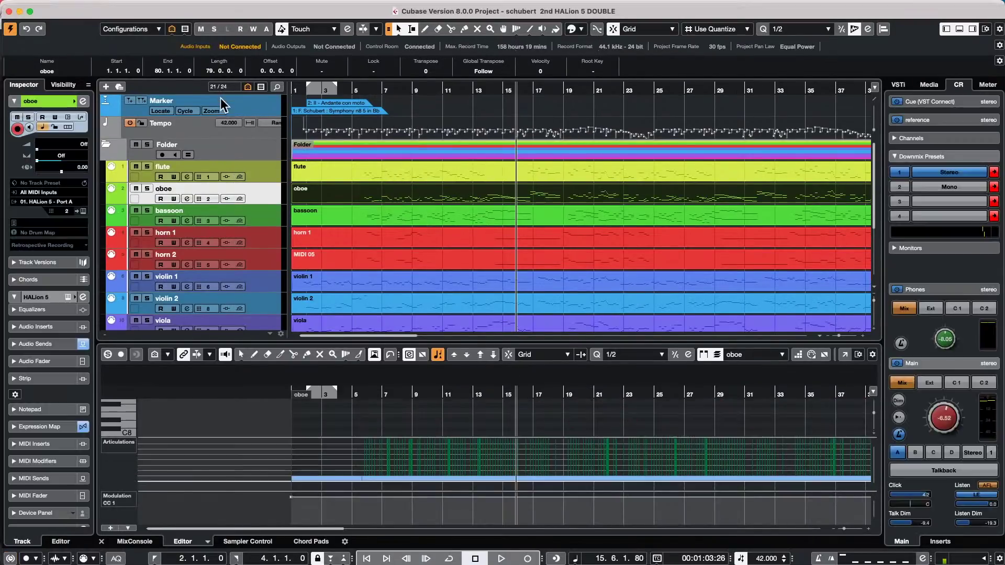
left_click(71, 6)
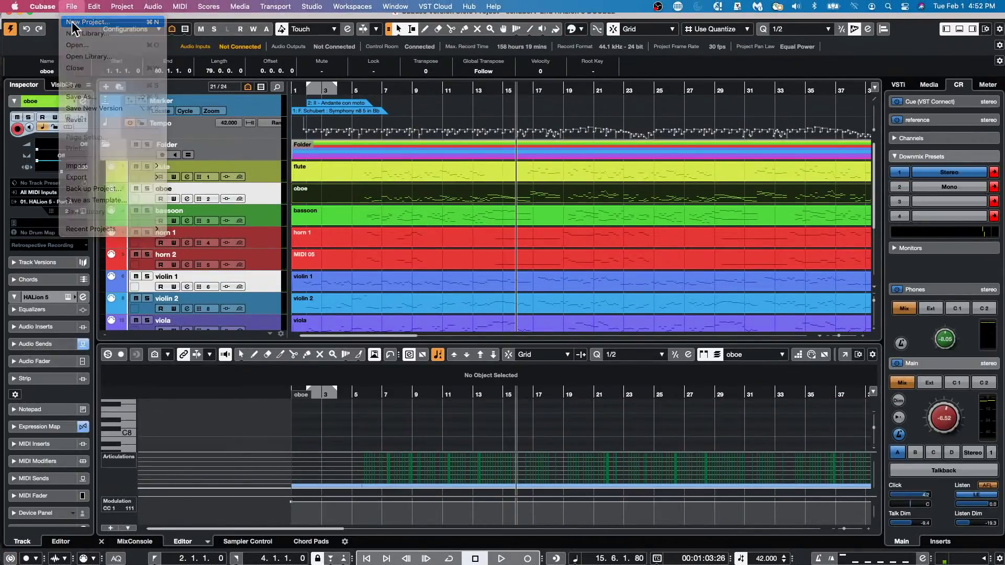
left_click(73, 23)
left_click(796, 430)
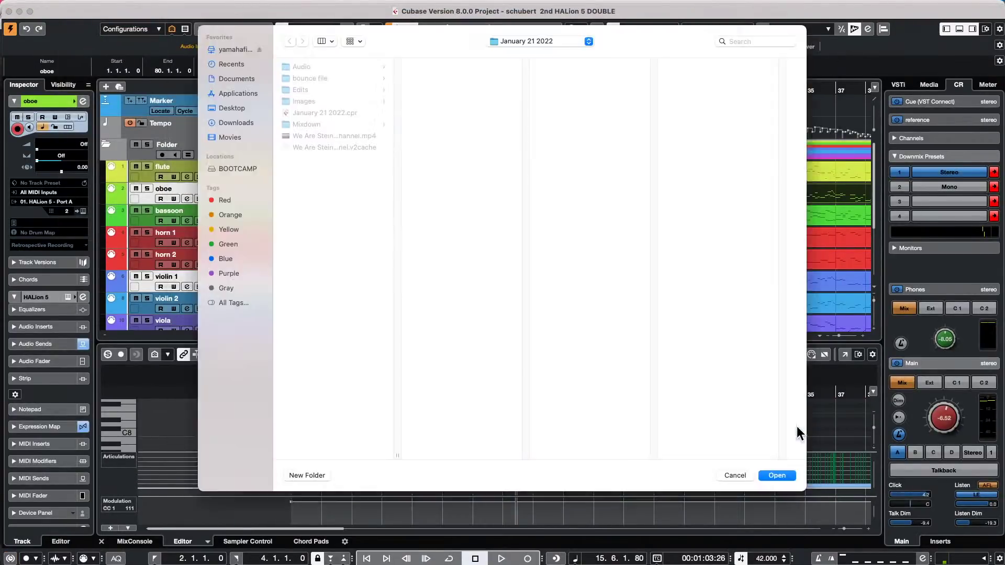
left_click(772, 474)
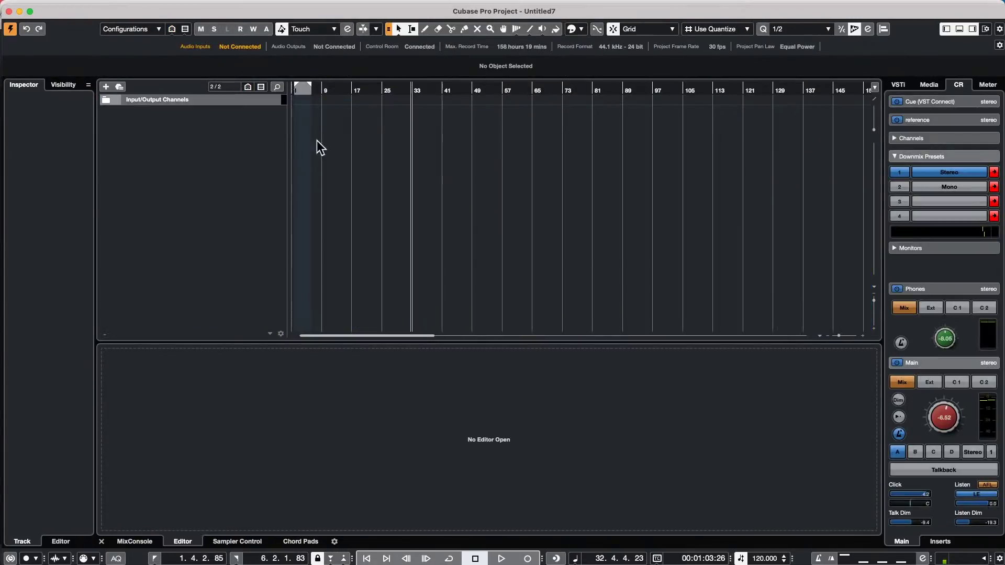
- Choose the "Amos Moses - GO delete me" project file in the Amos Moses folder as the source for importing tracks
right_click(223, 156)
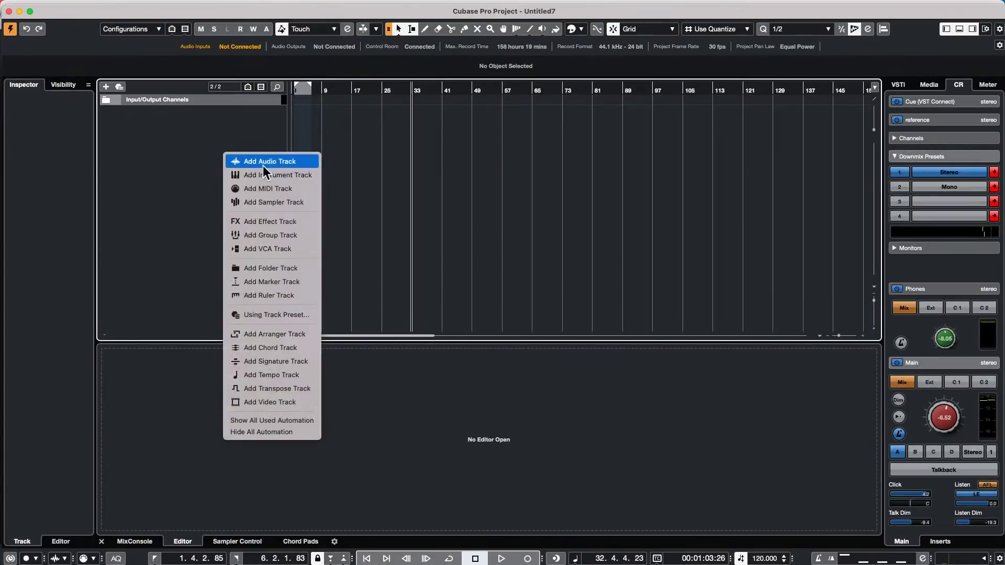
left_click(197, 191)
left_click(71, 7)
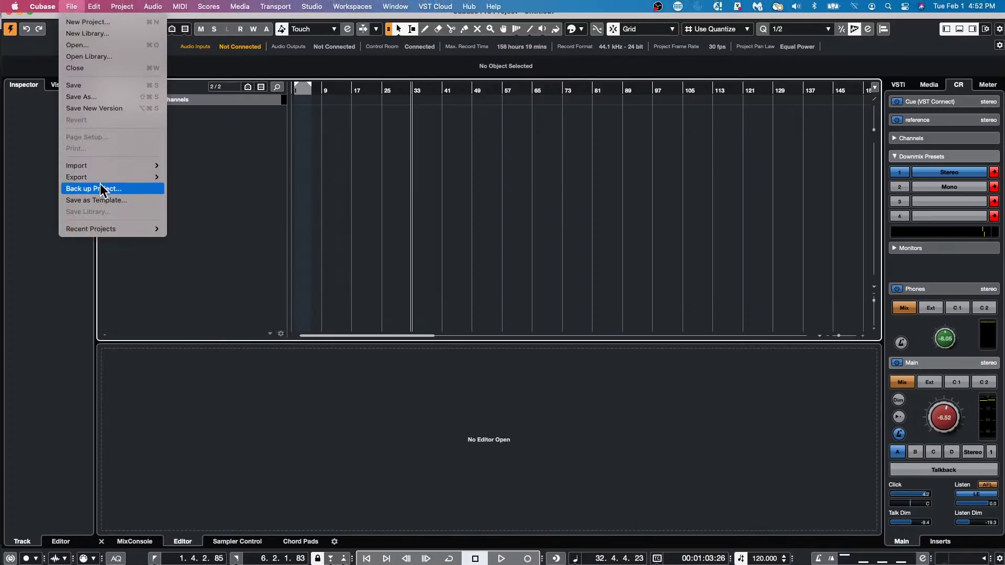
mouse_move(108, 166)
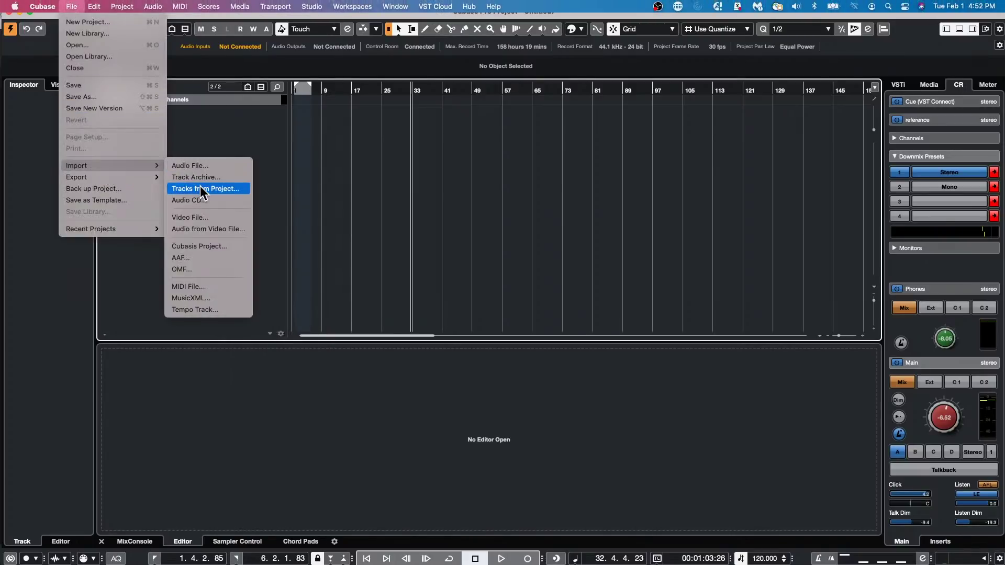
left_click(201, 189)
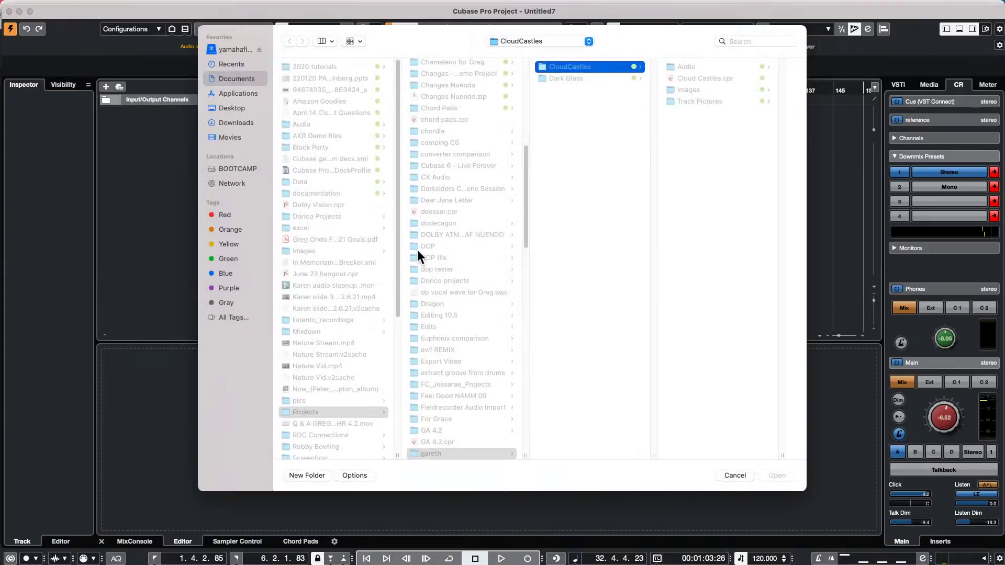
scroll(440, 269, "up", 5)
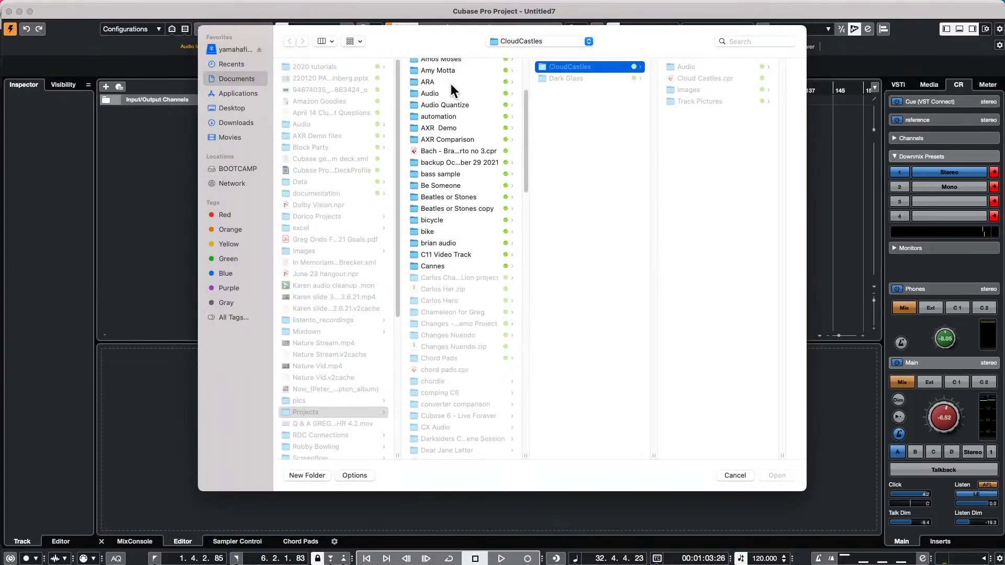
left_click(445, 59)
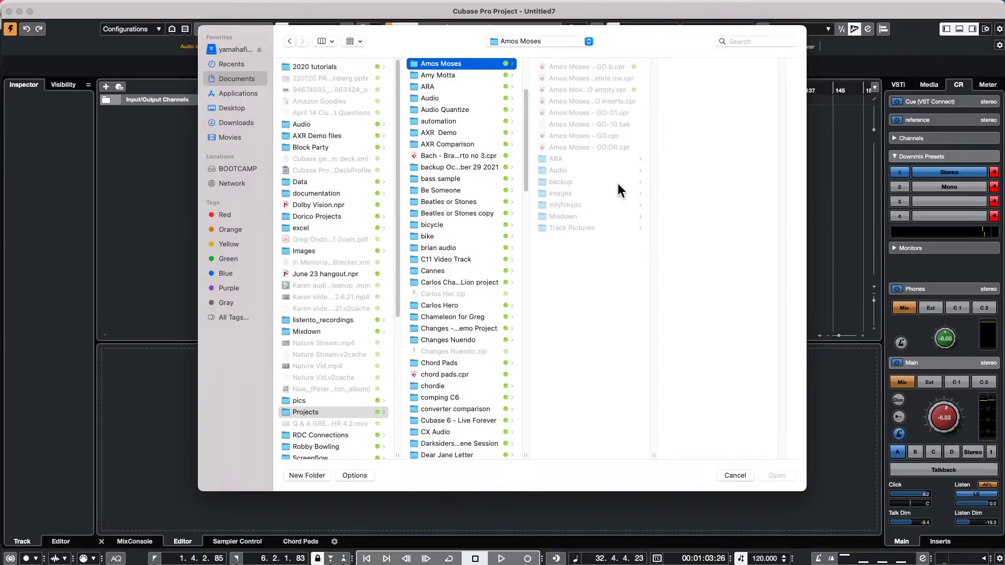
left_click(607, 79)
double_click(608, 79)
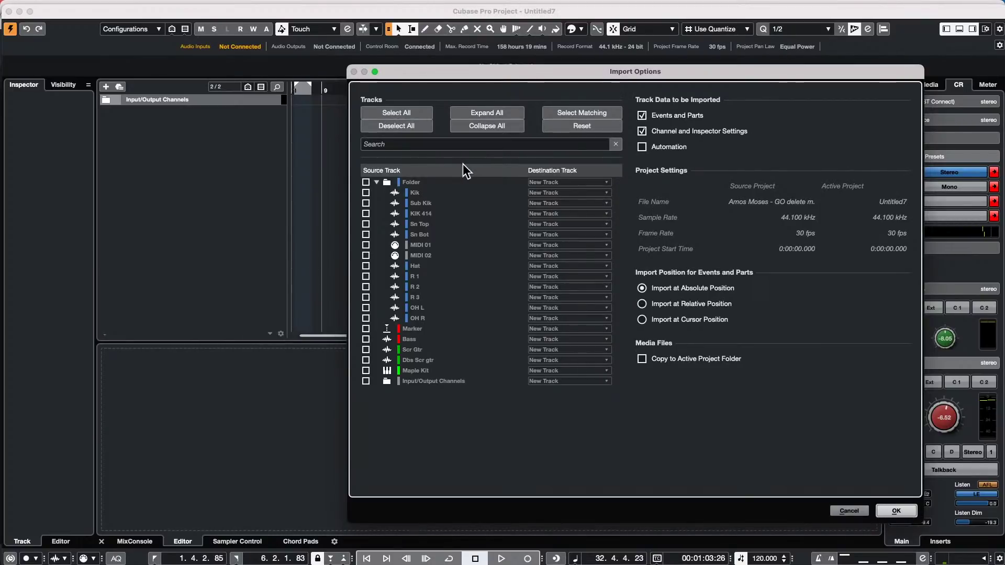
- Import the MIDI 01 and MIDI 02 source tracks as new tracks at their absolute positions
left_click(365, 245)
left_click(365, 255)
left_click(904, 513)
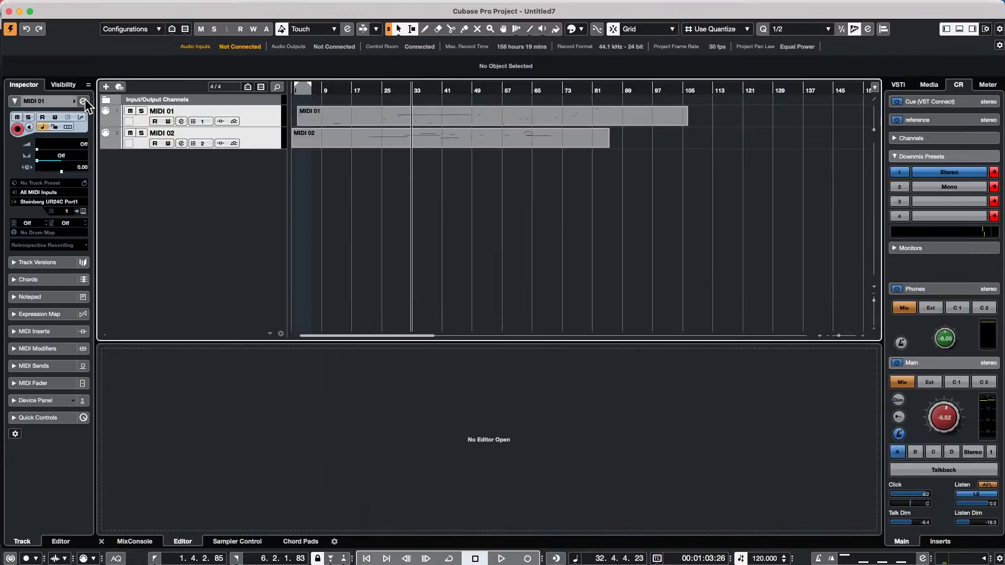
- Examine the notes and the output routing of the imported MIDI 01 and MIDI 02 tracks
double_click(401, 146)
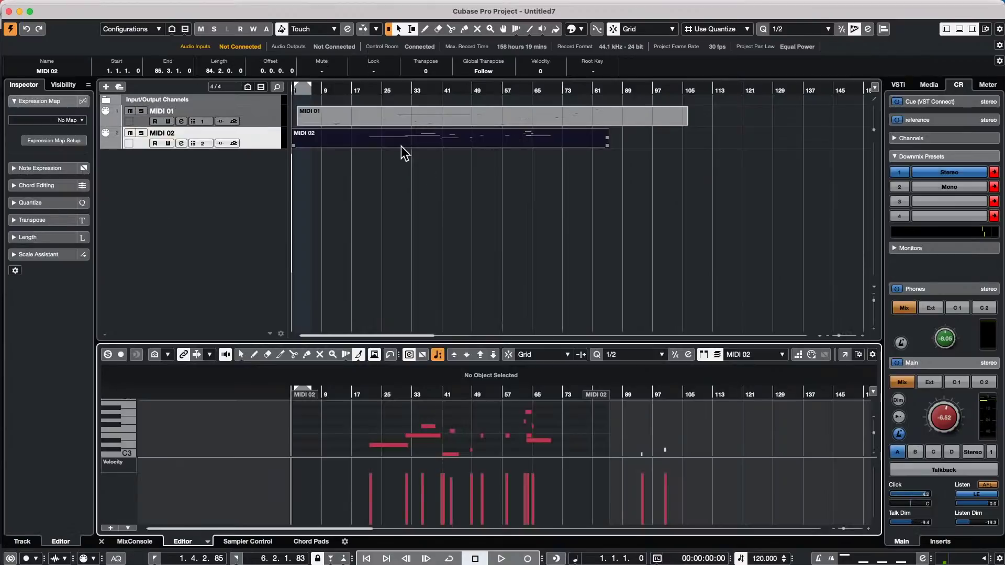
left_click(431, 116)
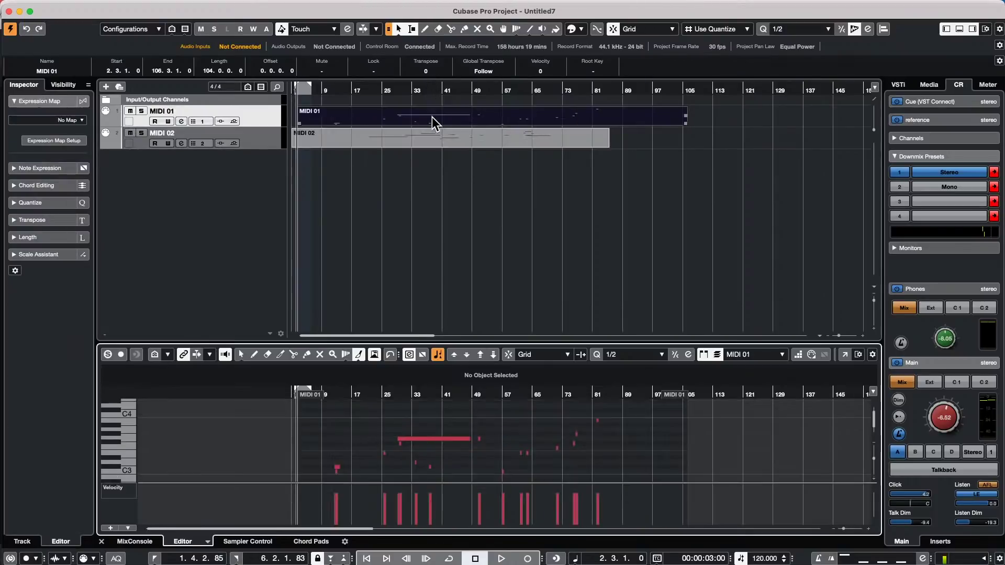
left_click(273, 115)
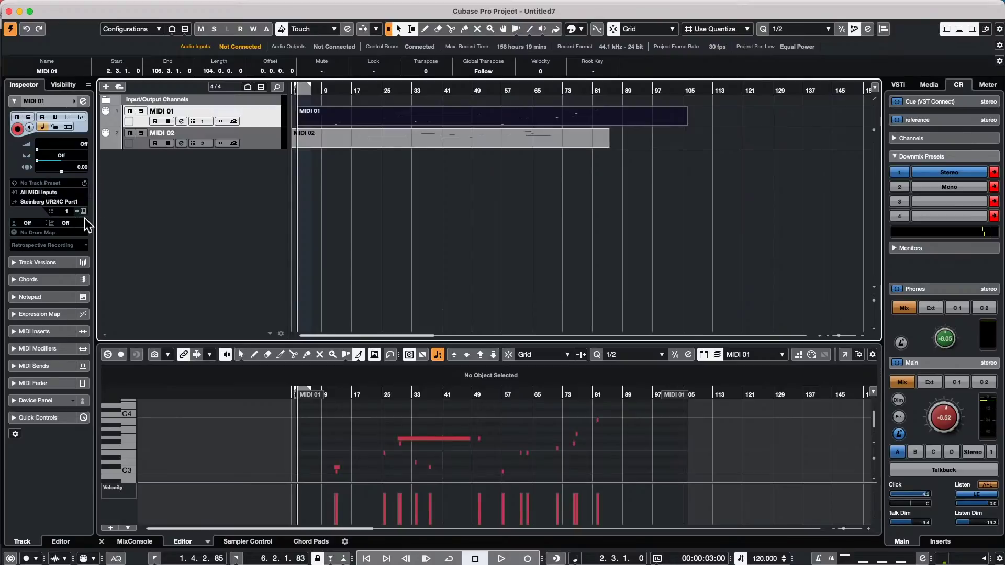
left_click(265, 139)
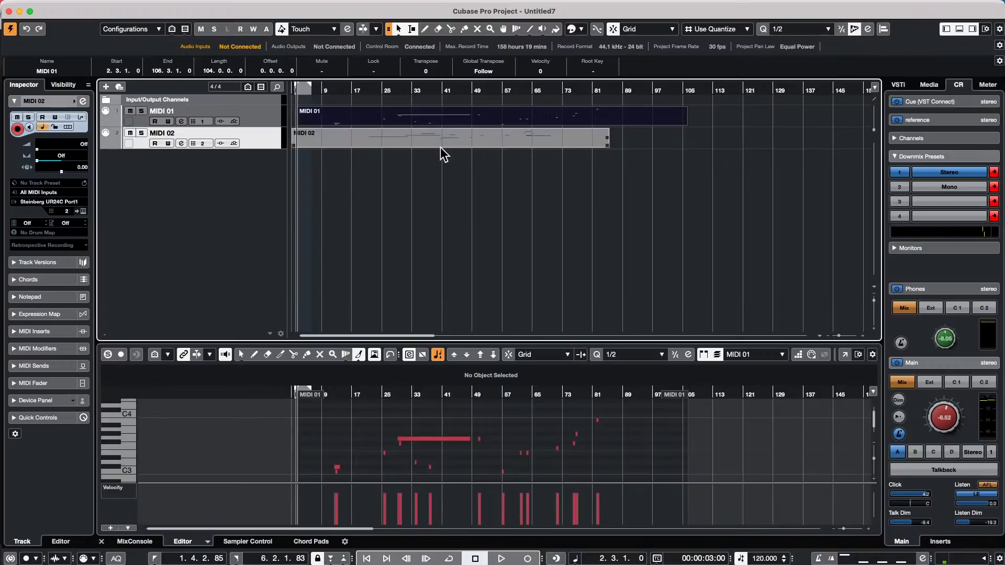
- Add one stereo audio track below the MIDI tracks
right_click(218, 193)
left_click(291, 202)
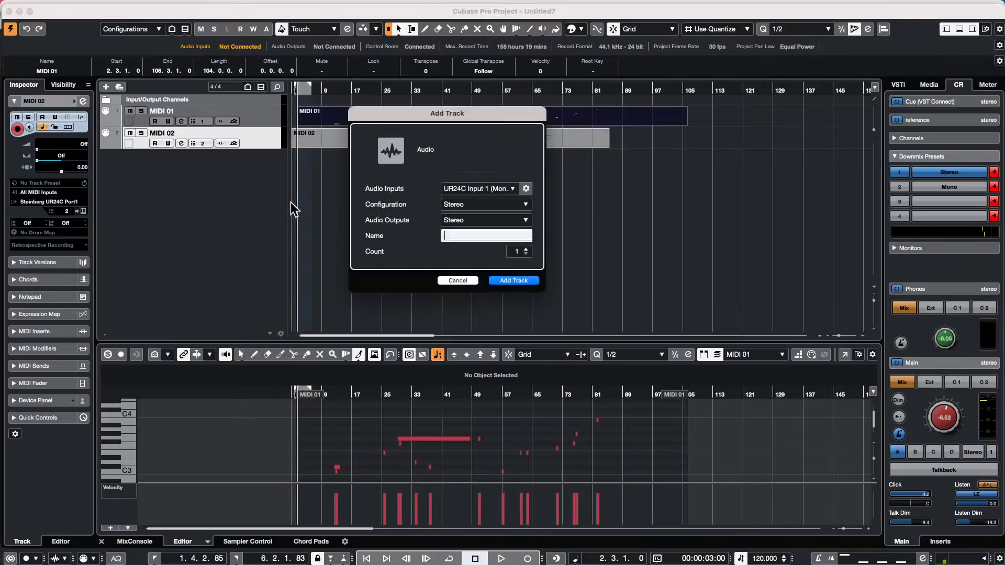
left_click(524, 281)
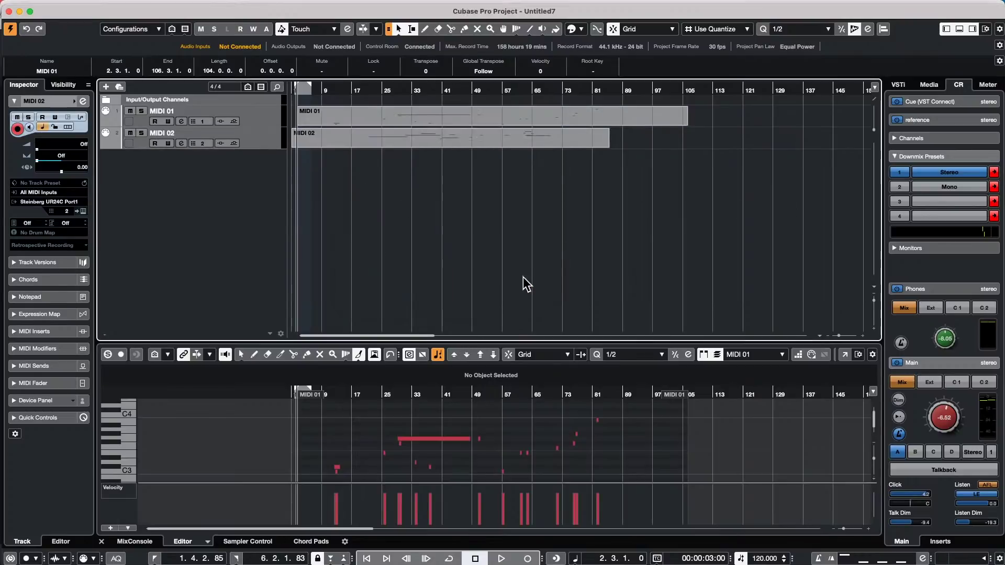
- Open the new audio track's channel settings and load the Limiter in its first insert slot
left_click(84, 102)
left_click(372, 122)
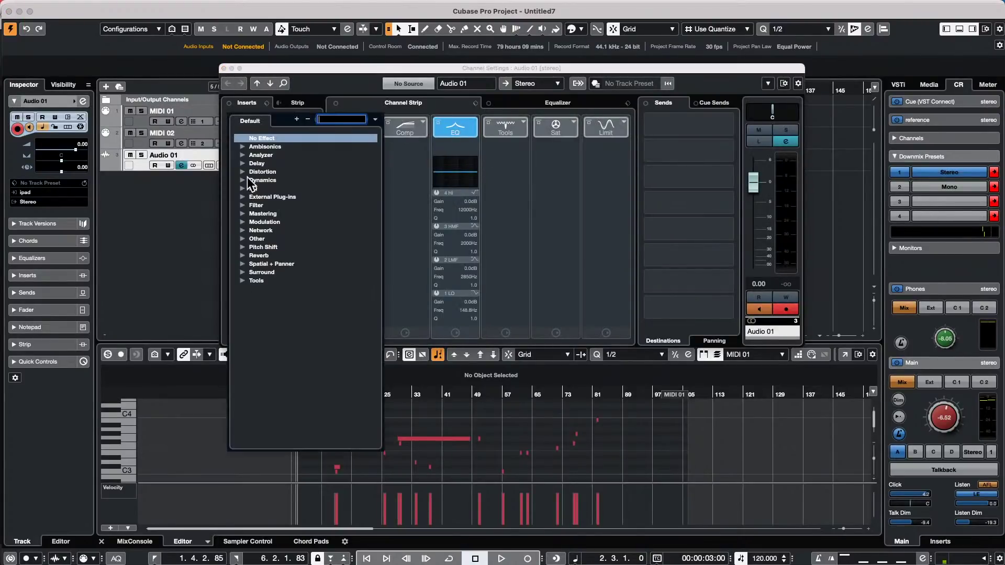
left_click(242, 180)
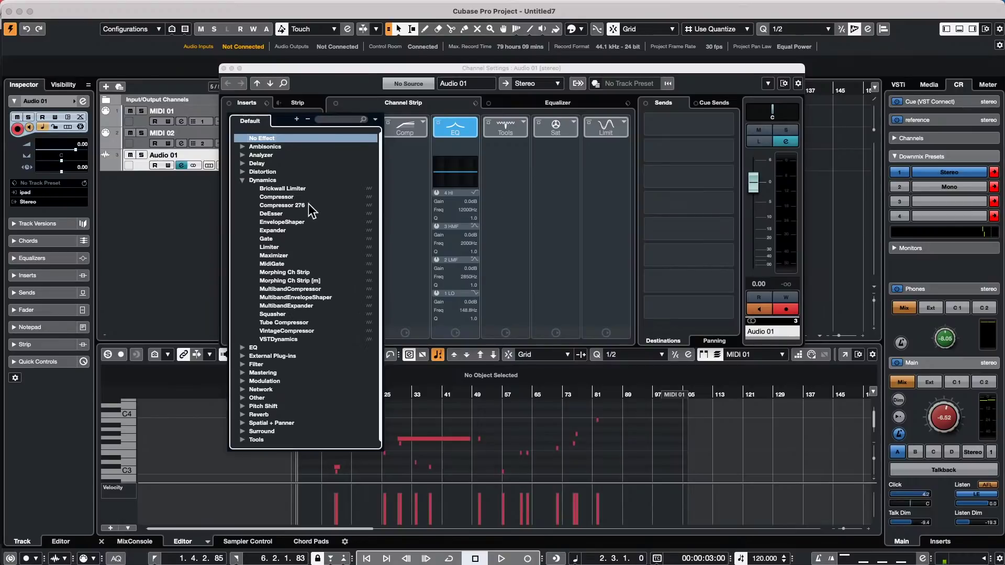
left_click(274, 247)
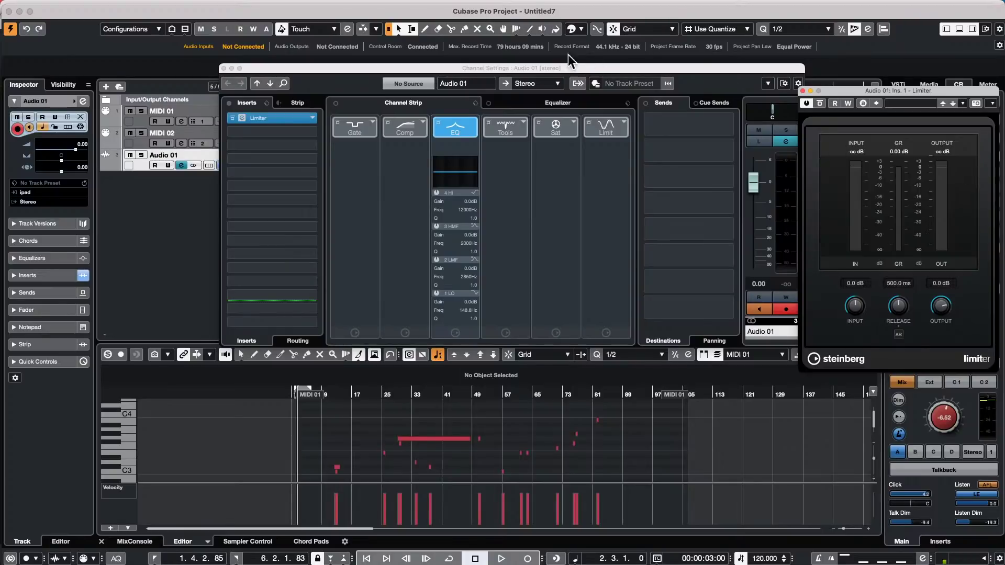
- Replace the Limiter insert with Squasher and lower its Band 1 upward threshold to about -44.3 dB
left_click(310, 120)
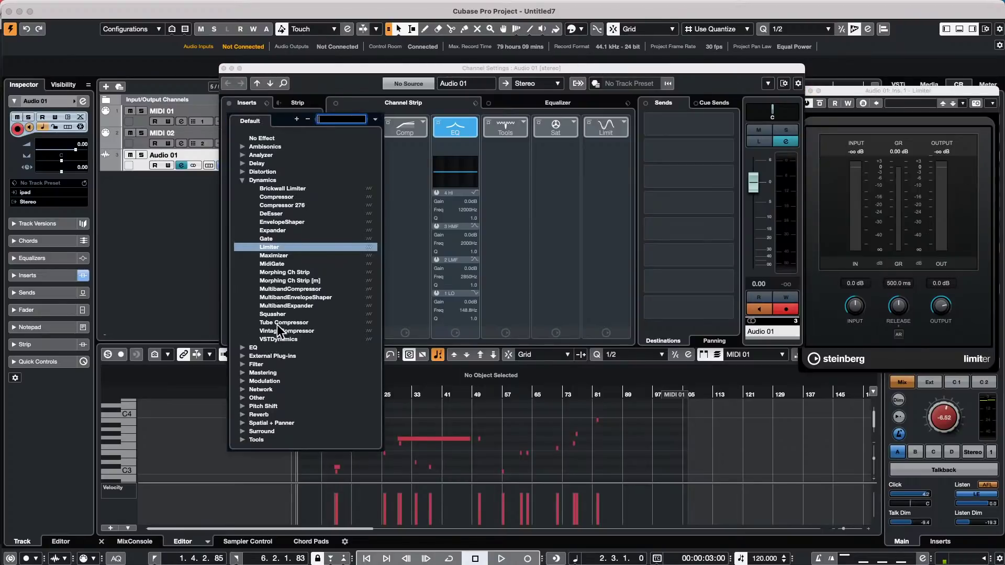
left_click(273, 314)
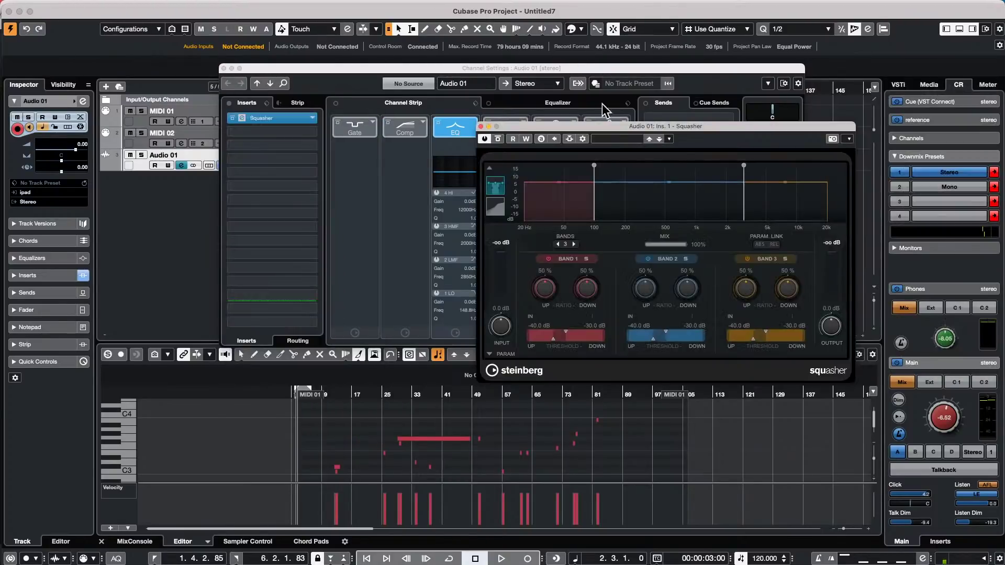
left_click(223, 68)
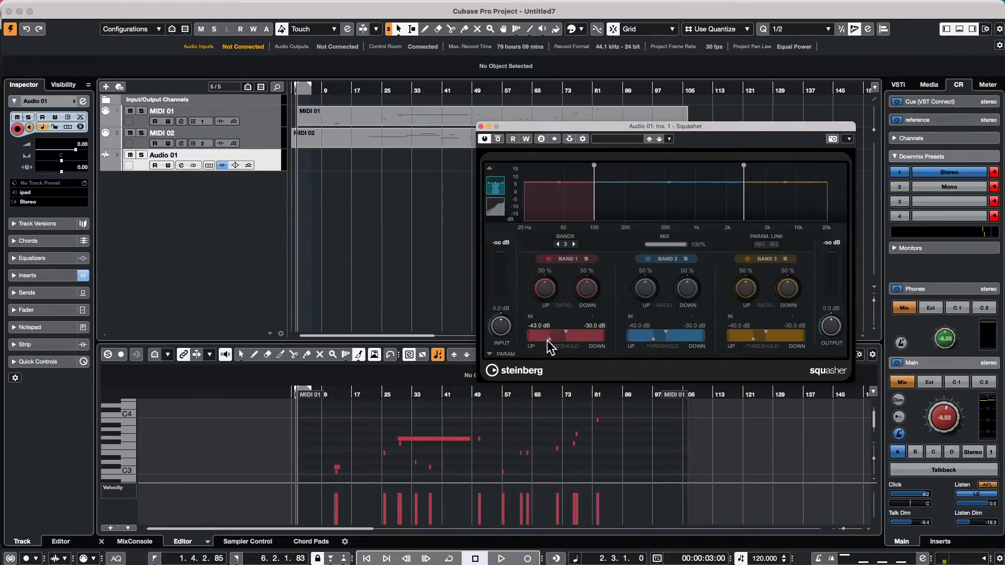
left_click_drag(546, 341, 548, 344)
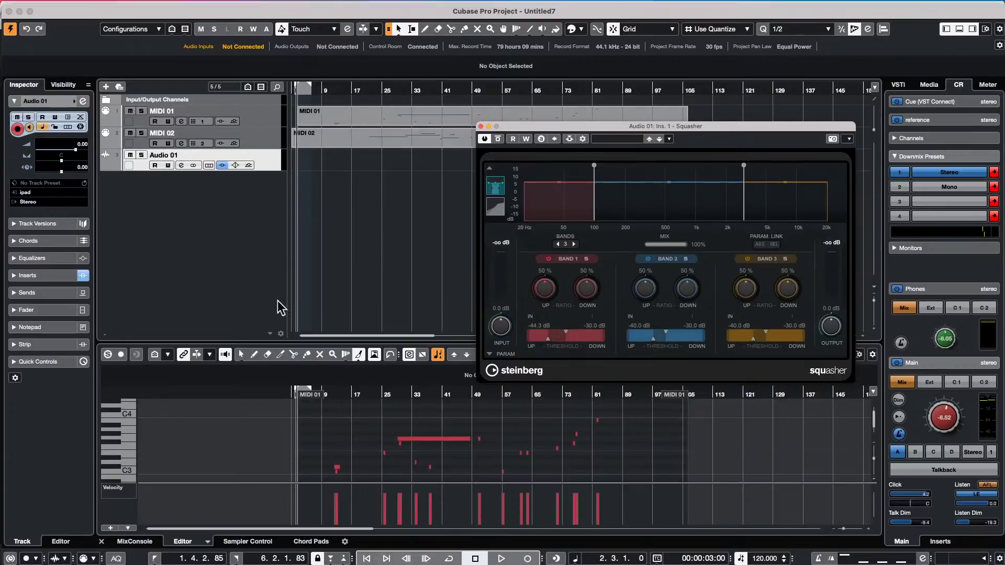
- Make sure Reveal Parameter on Write is enabled in the automation settings
left_click(348, 29)
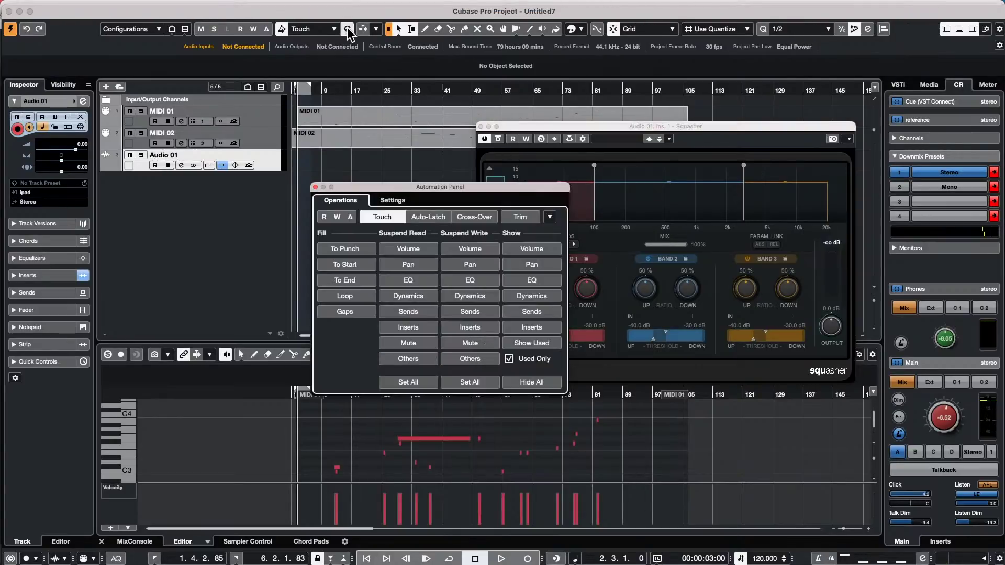
left_click(391, 201)
left_click(331, 274)
left_click(332, 272)
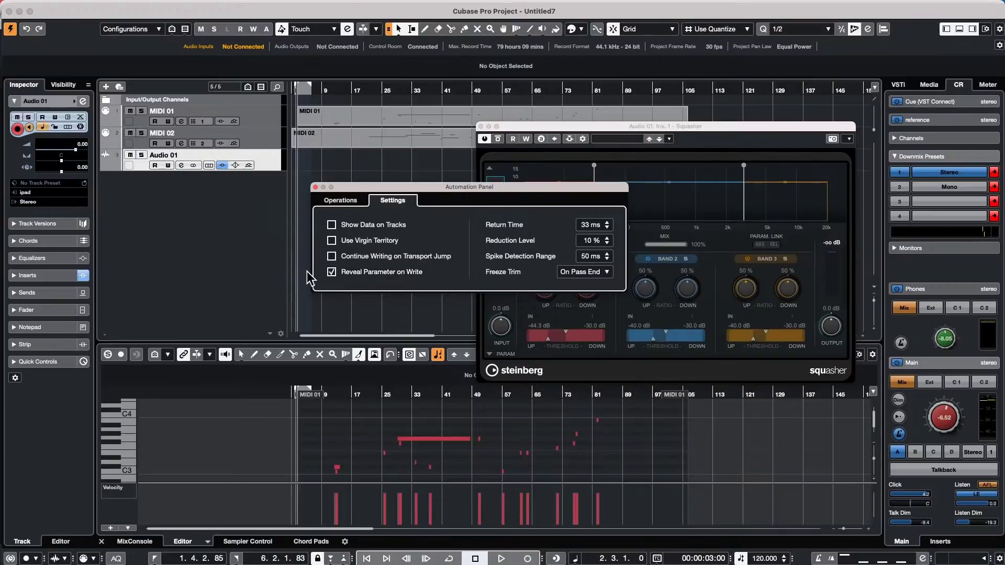
left_click(315, 188)
- Write Squasher Band 1 automation during playback, ending at about -37 dB up threshold, 43% up ratio and 58% down ratio
left_click(501, 559)
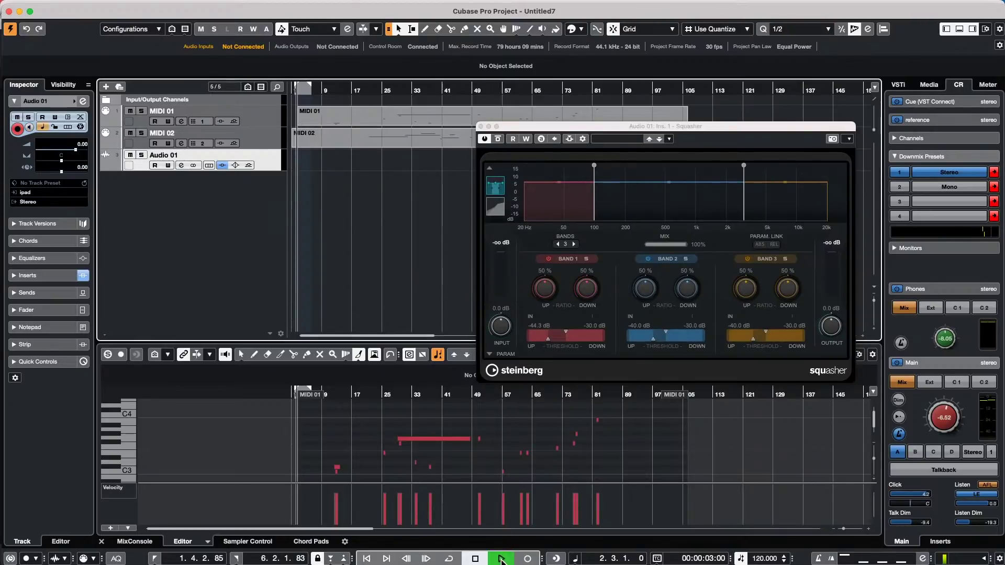
left_click(528, 137)
left_click_drag(549, 339, 557, 337)
left_click_drag(550, 300, 593, 285)
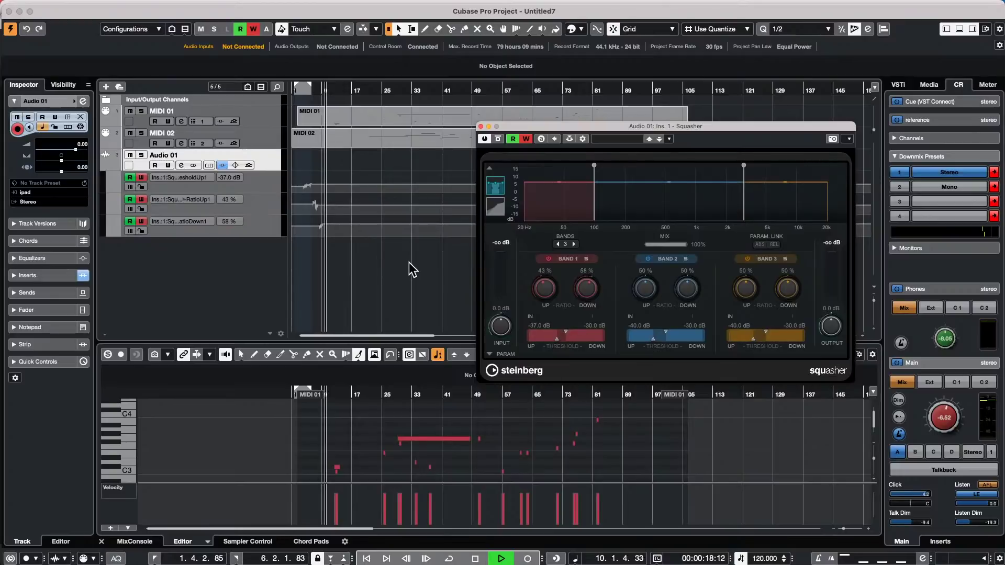
key("space")
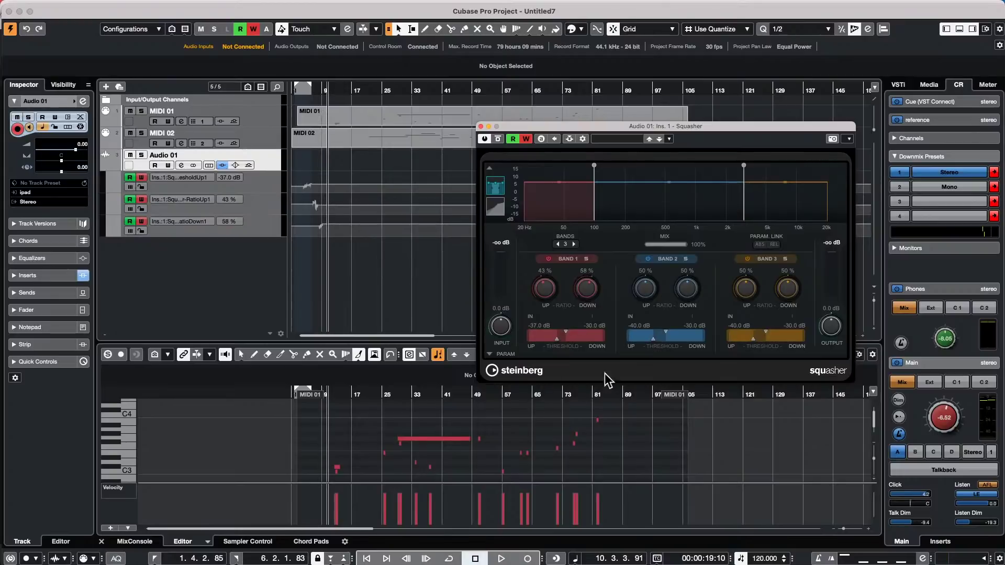
- Add an automation point at bar 45 with value 0% on Audio 01's Squasher RatioDown1 lane
mouse_move(2, 6)
left_click(253, 8)
left_click(457, 235)
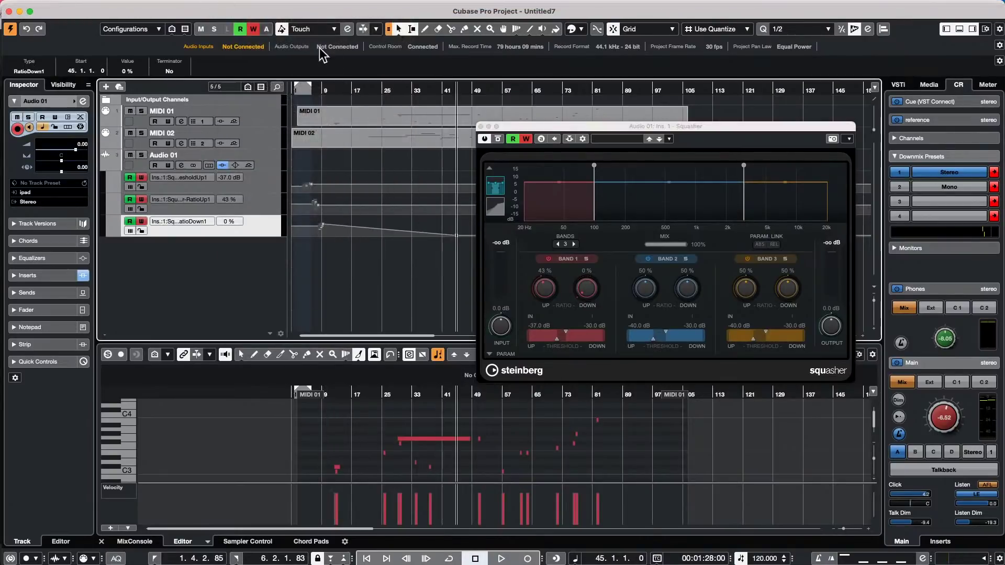
- Turn off Reveal Parameter on Write in the automation settings and close them
left_click(347, 29)
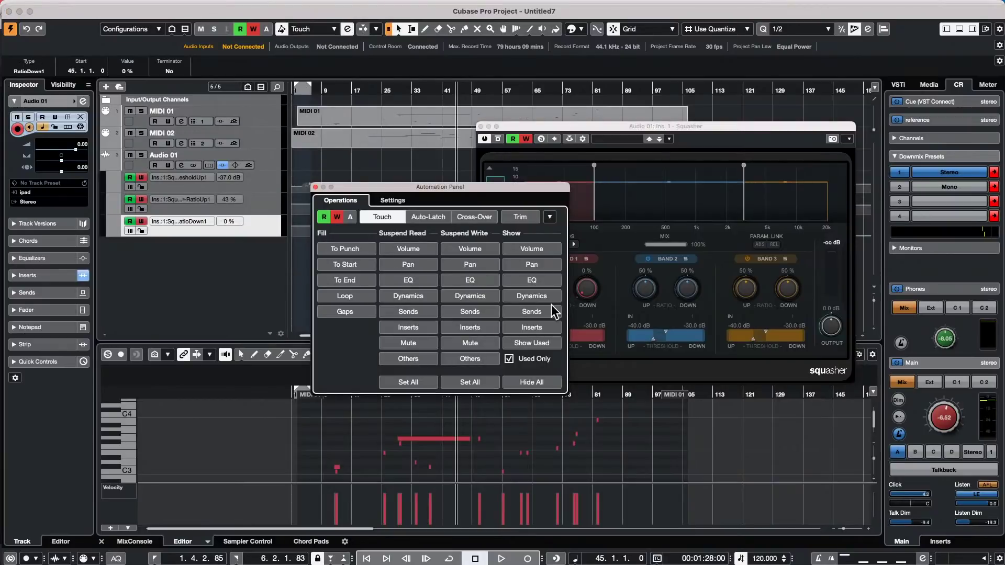
left_click(401, 200)
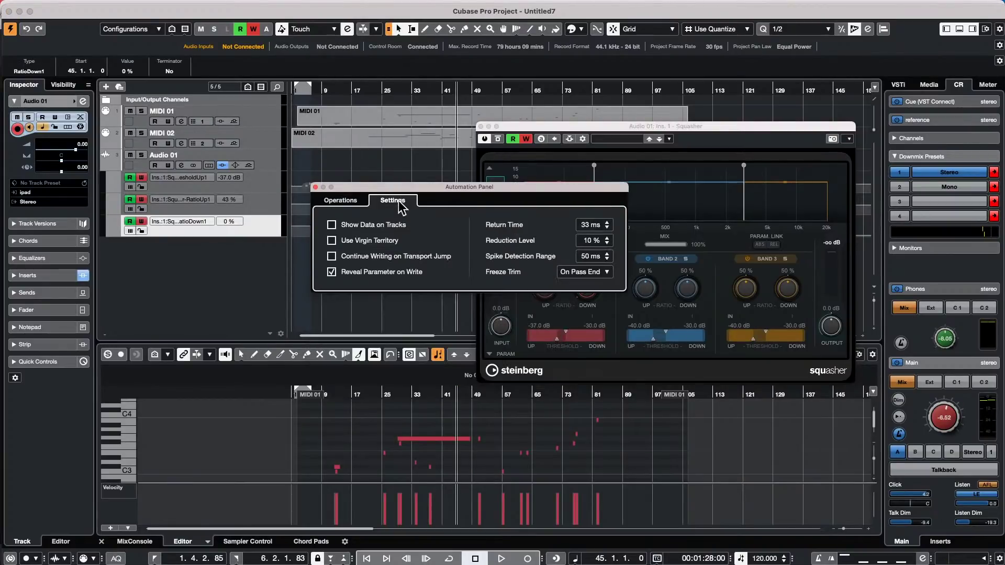
left_click(333, 273)
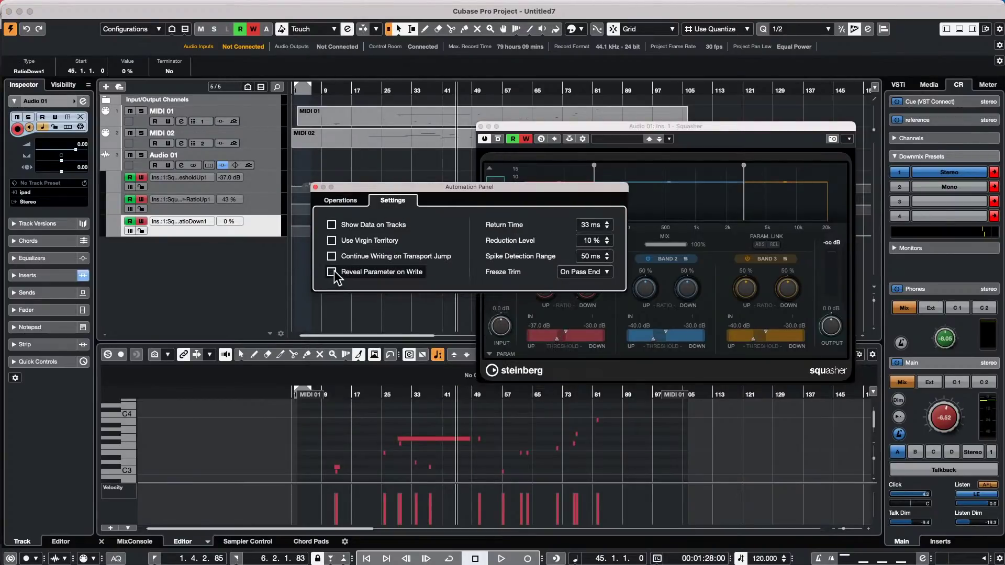
left_click(315, 187)
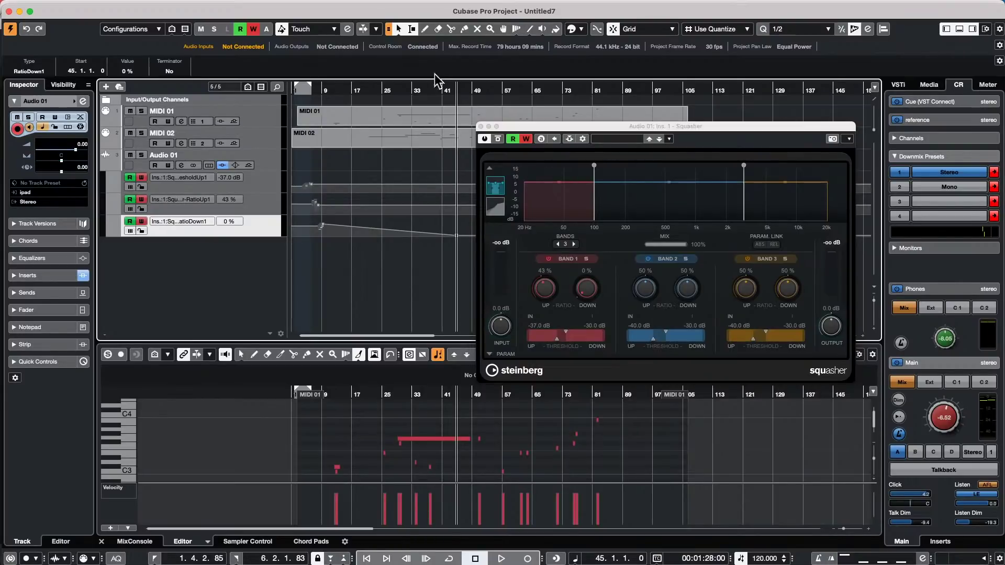
- Examine the Steinberg UR24C ports and the Audio System latency and ASIO-Guard options in Studio Setup, and leave without changes
left_click(483, 127)
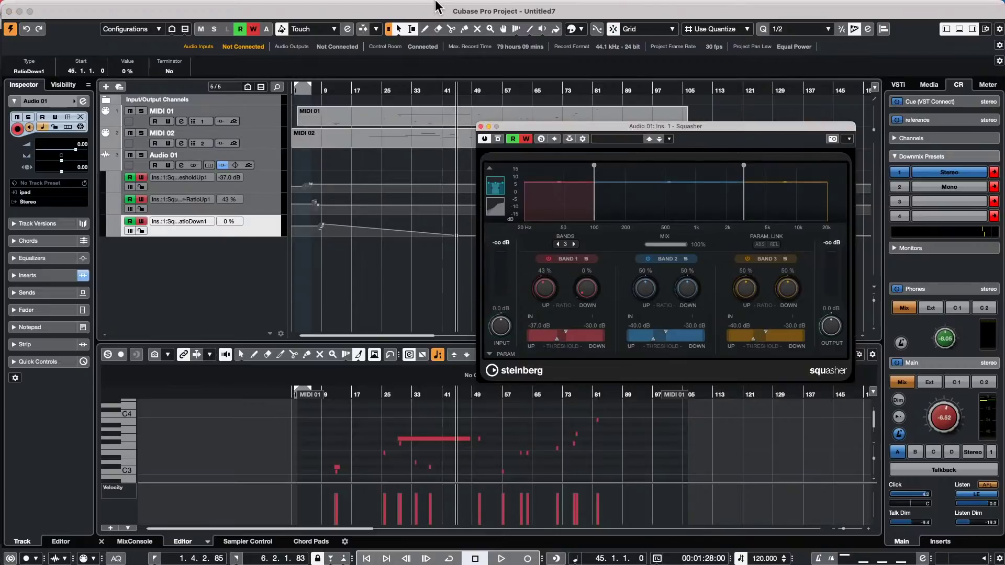
left_click(320, 6)
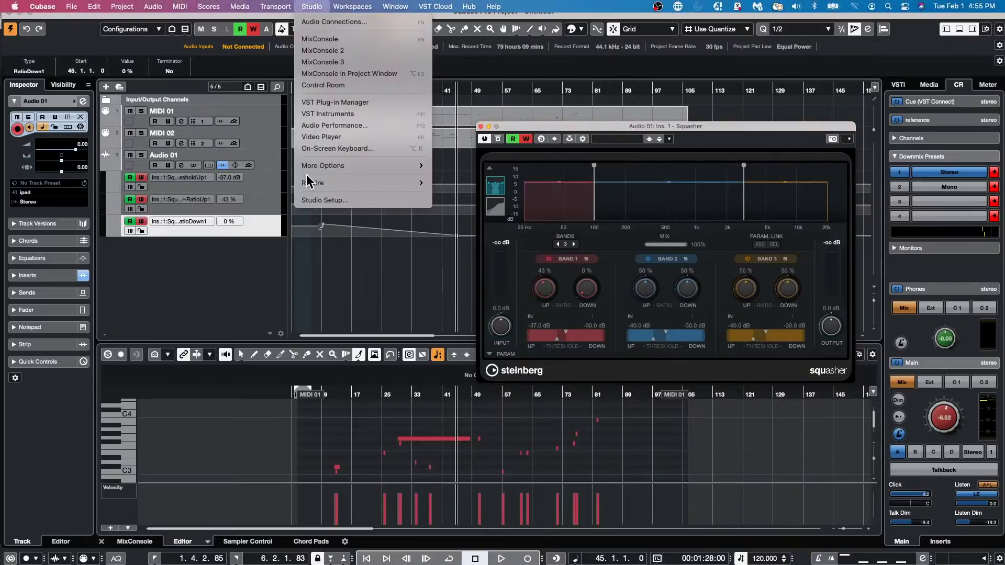
left_click(329, 201)
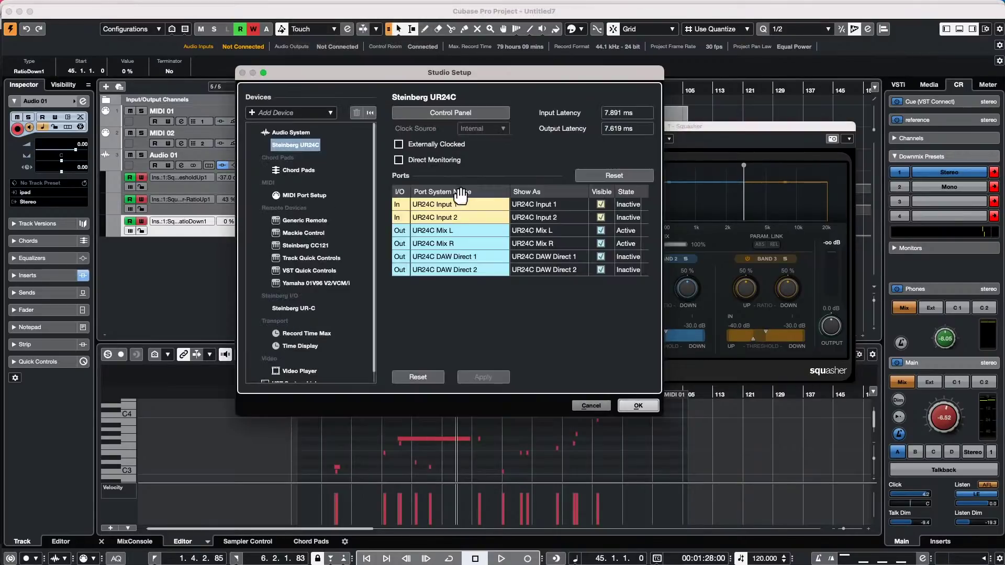
left_click(291, 133)
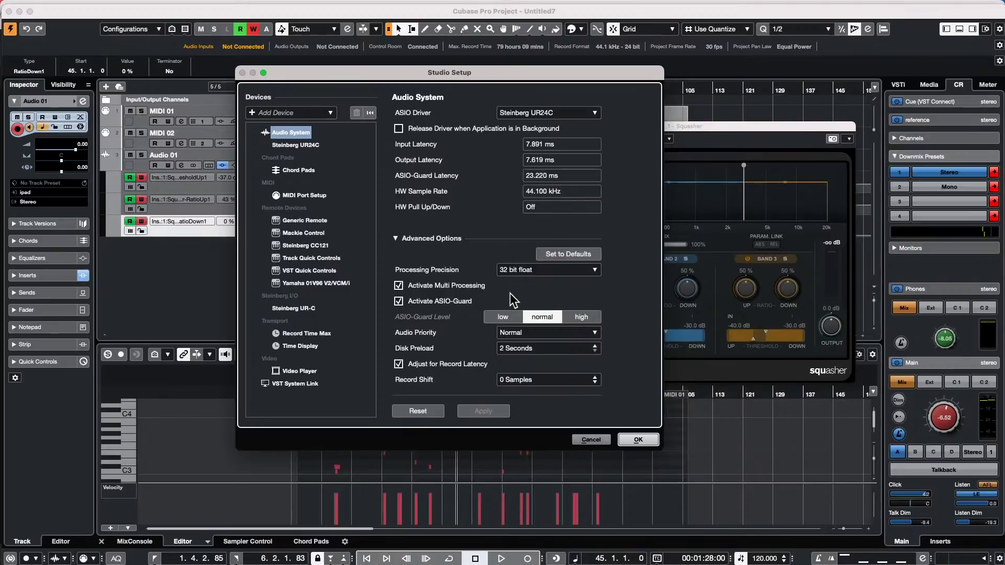
mouse_move(557, 1)
mouse_move(2, 4)
left_click(592, 440)
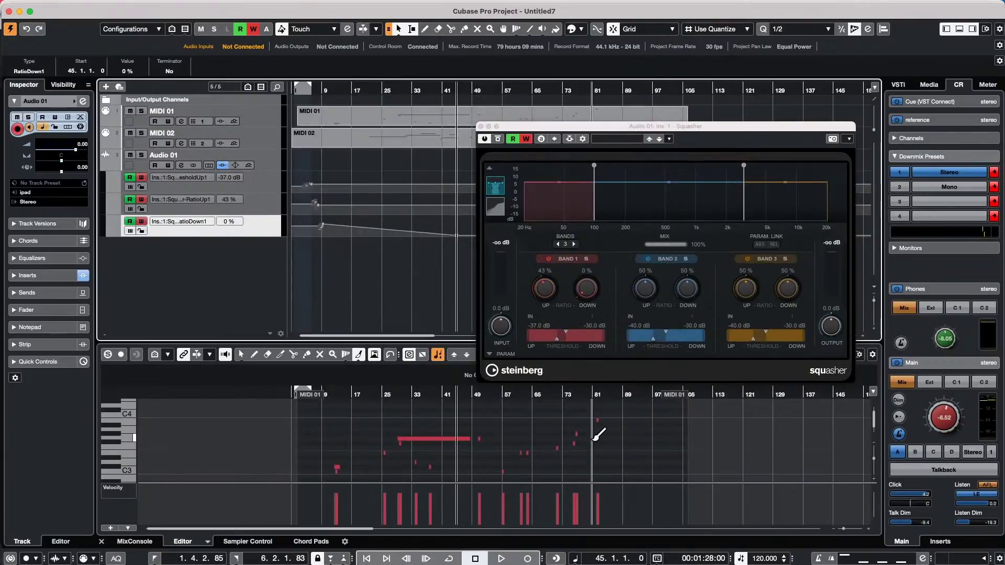